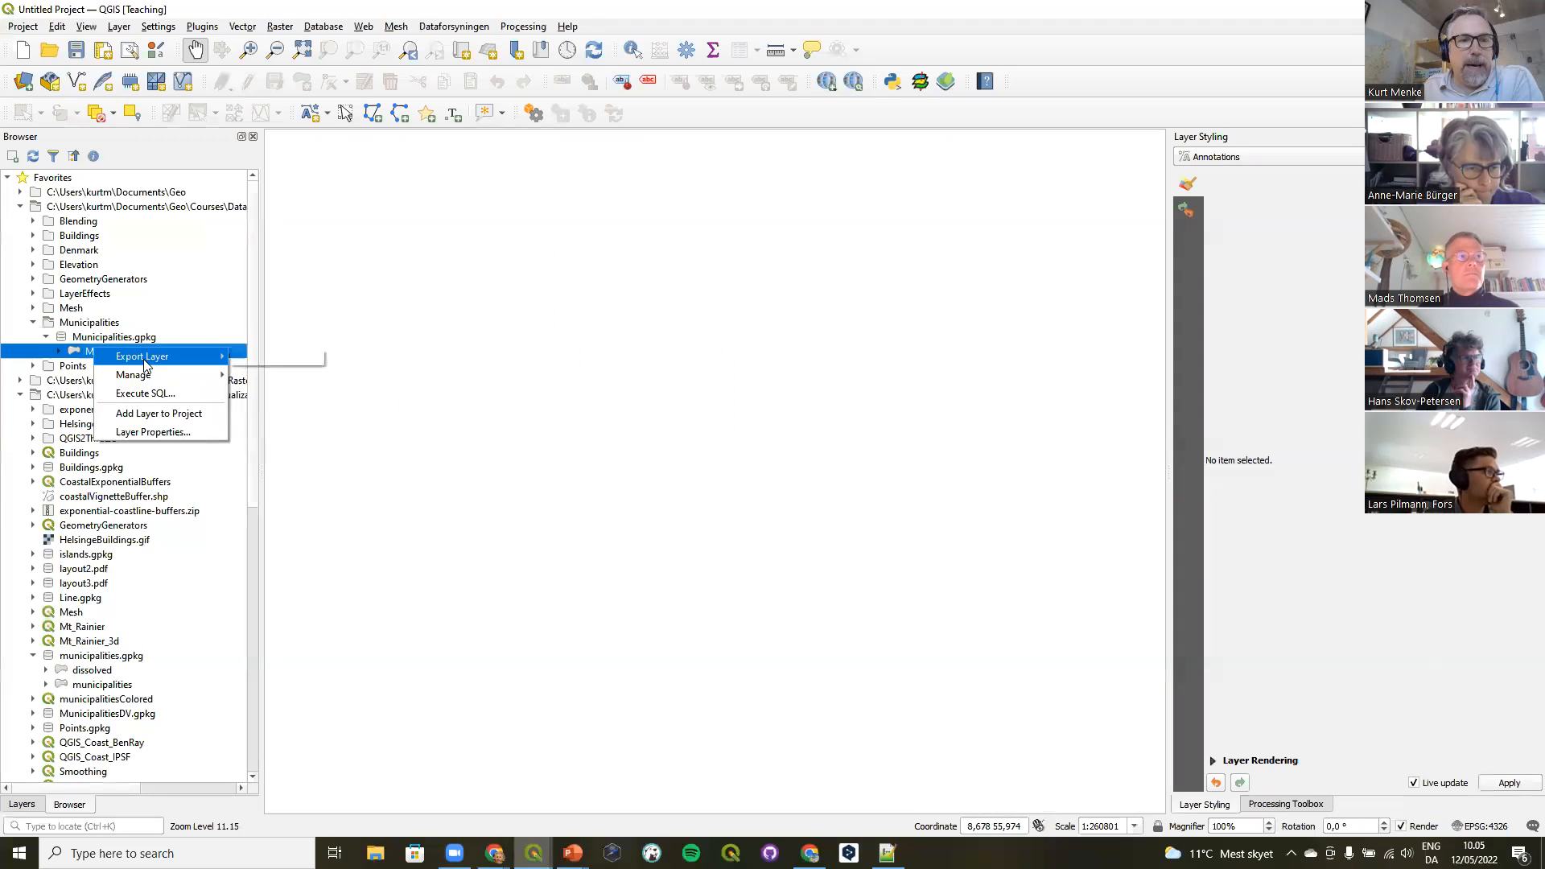
Add the Municipalities layer from Municipalities.gpkg to the project, zoom to its full extent and show the layer list.
click(132, 411)
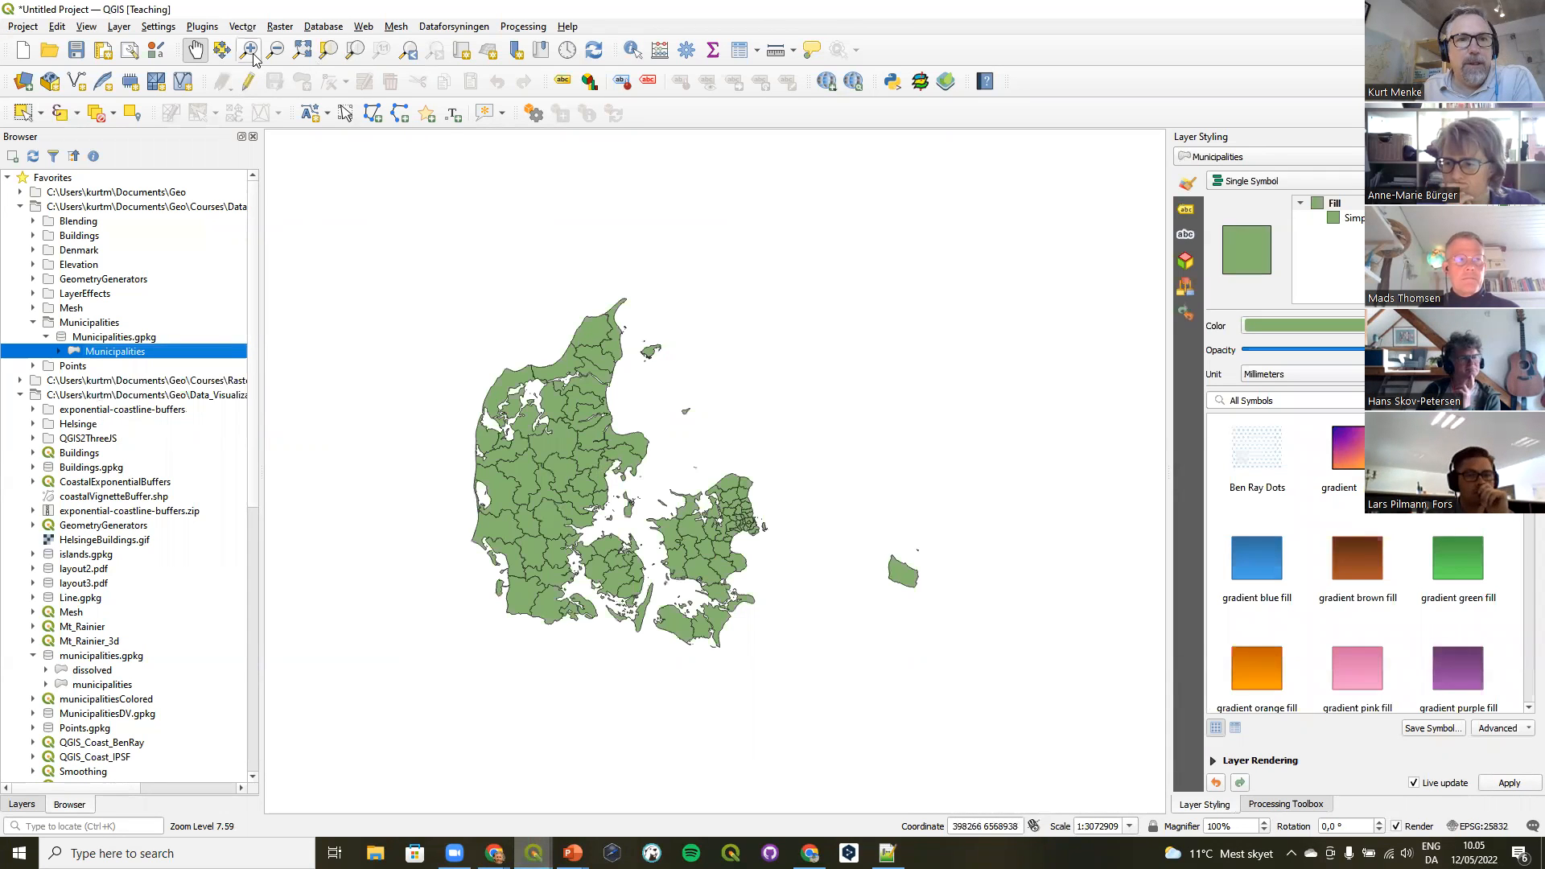
click(301, 50)
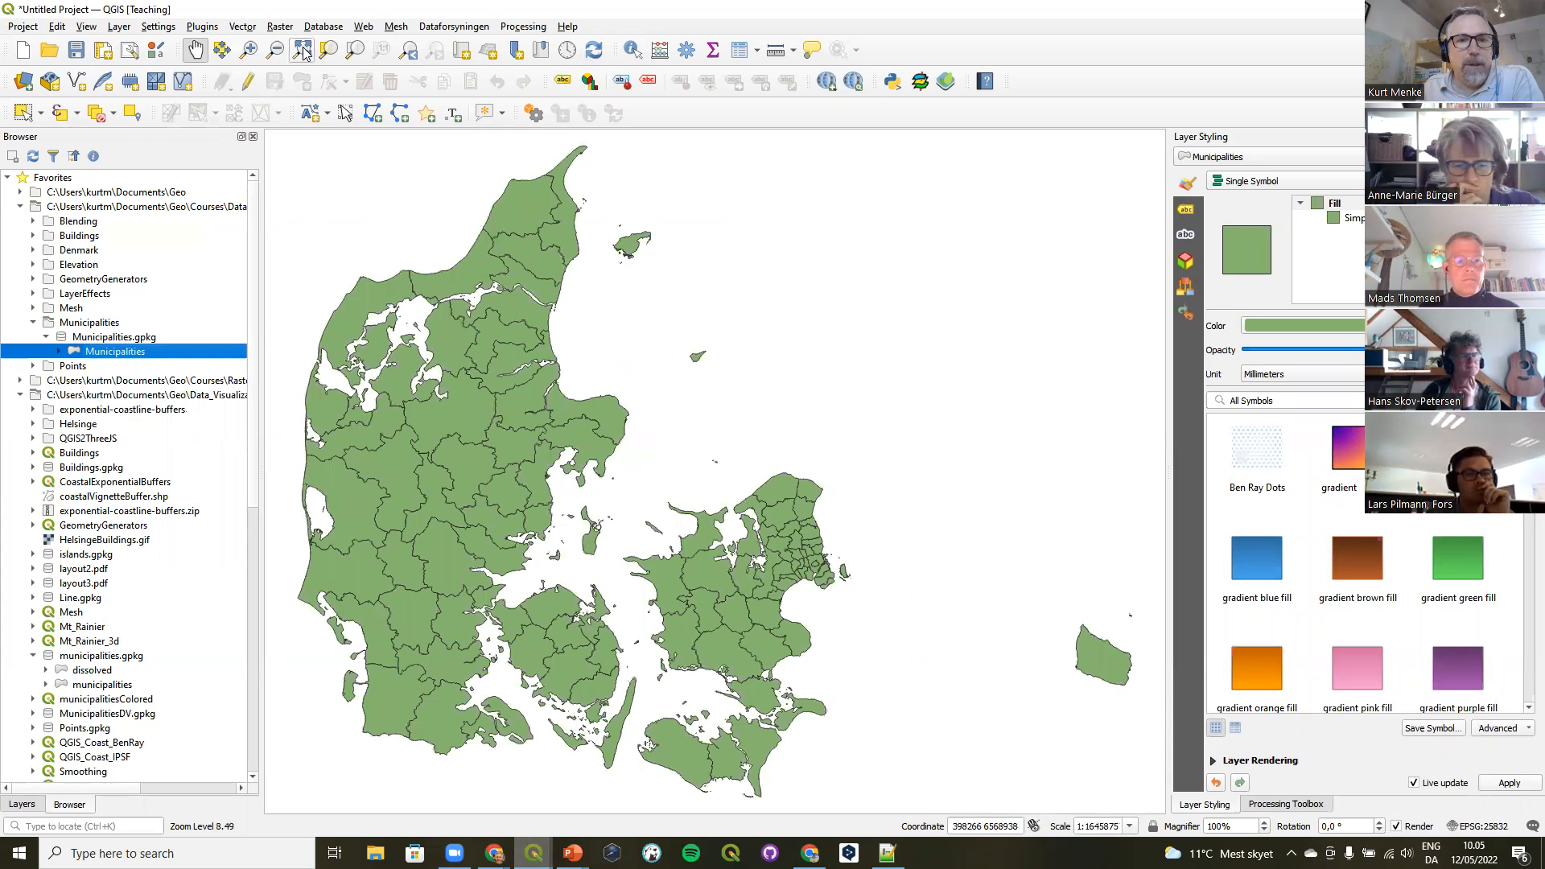
click(20, 804)
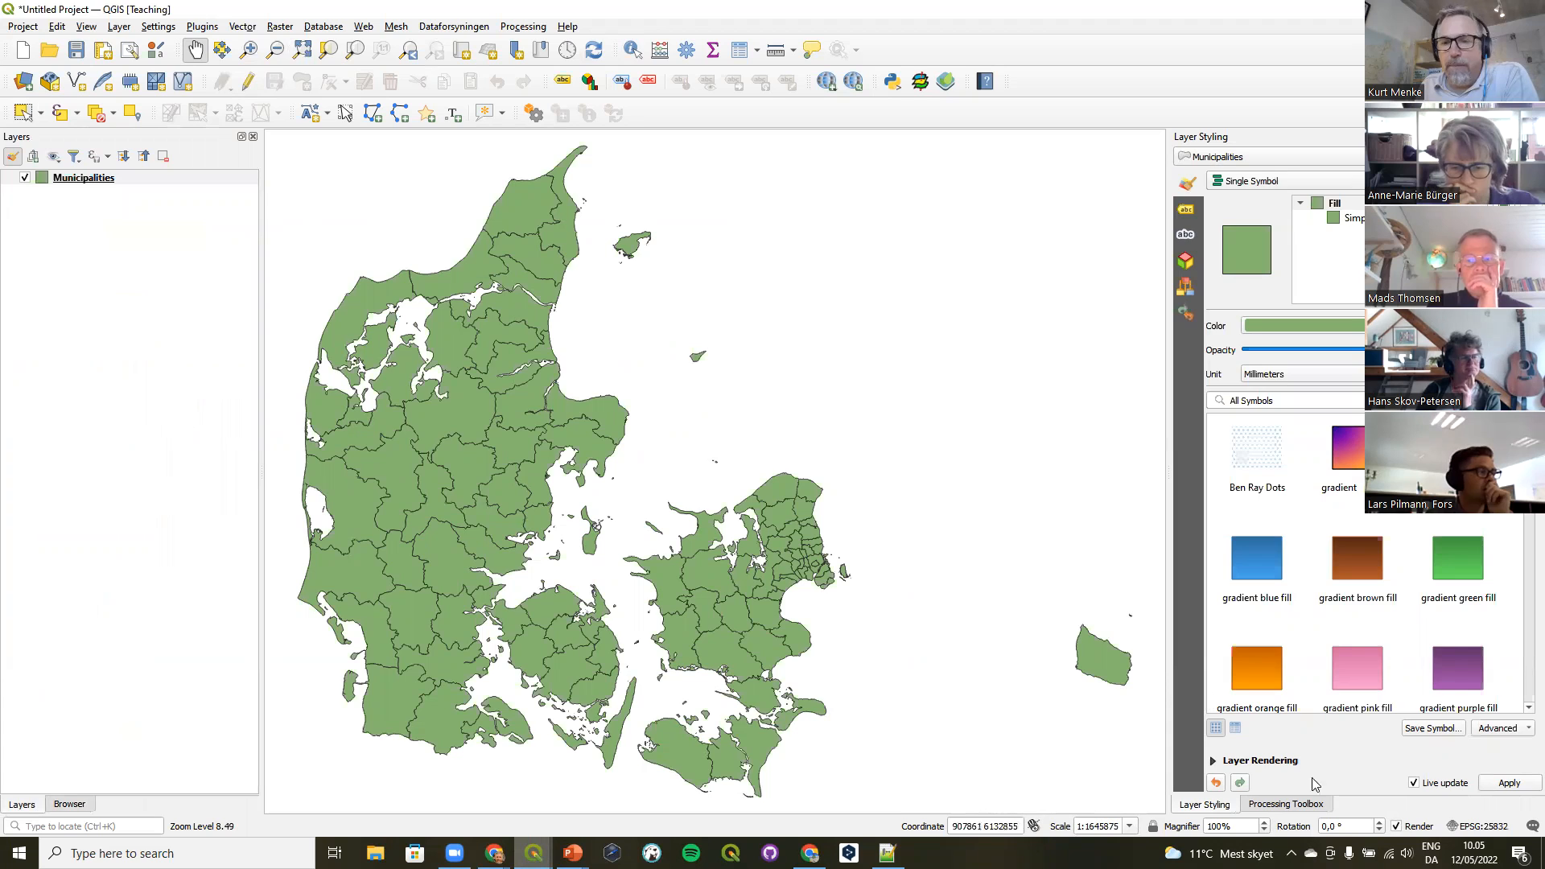
Open the Topological coloring algorithm from the Cartography group of processing tools.
click(1285, 804)
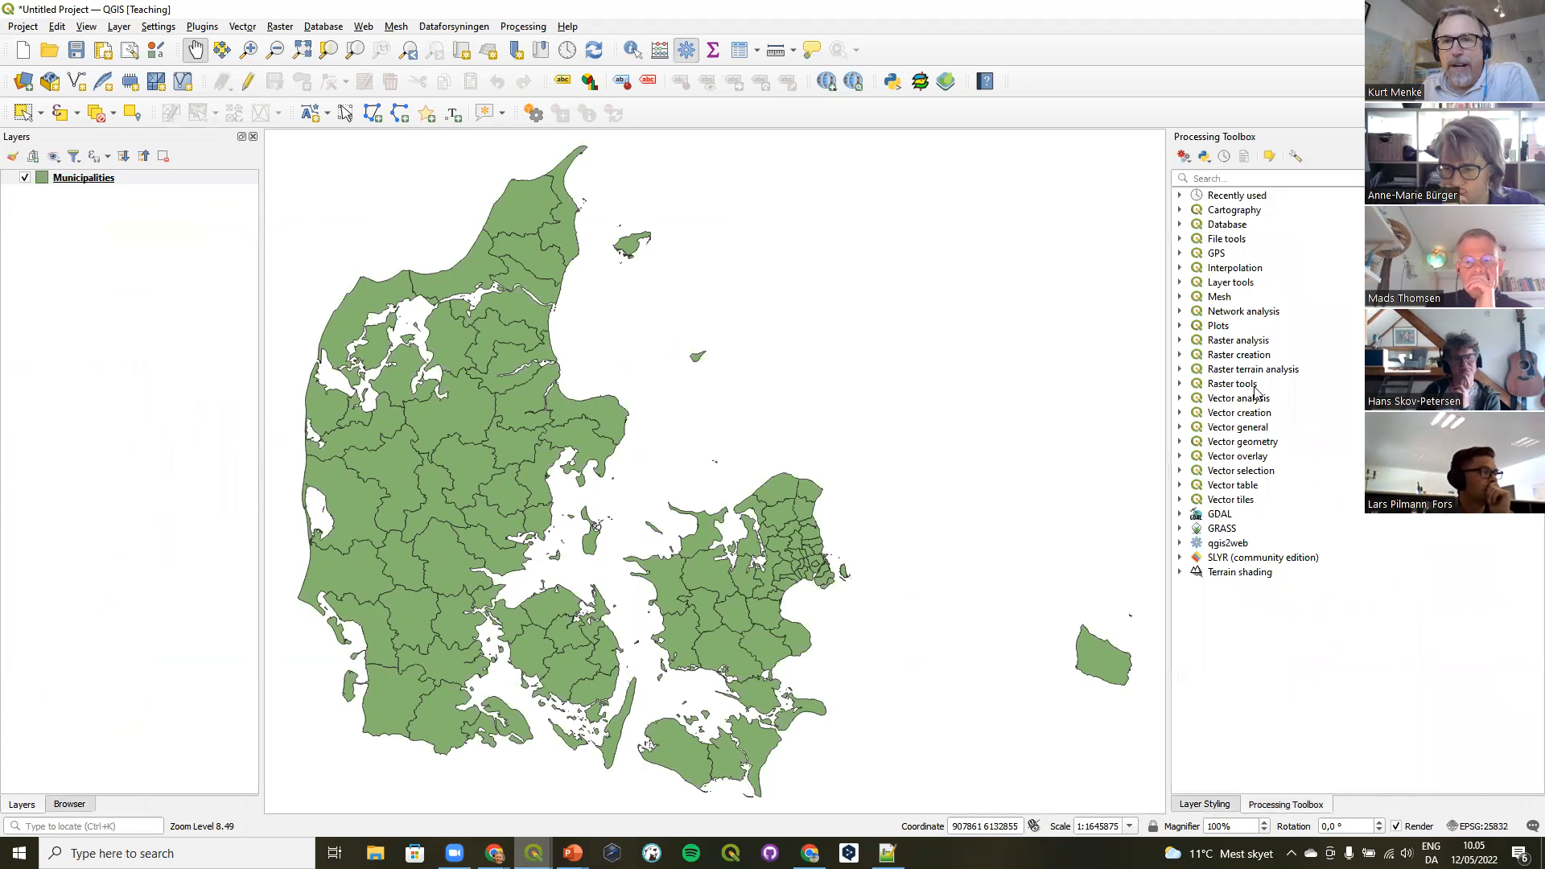
click(1215, 214)
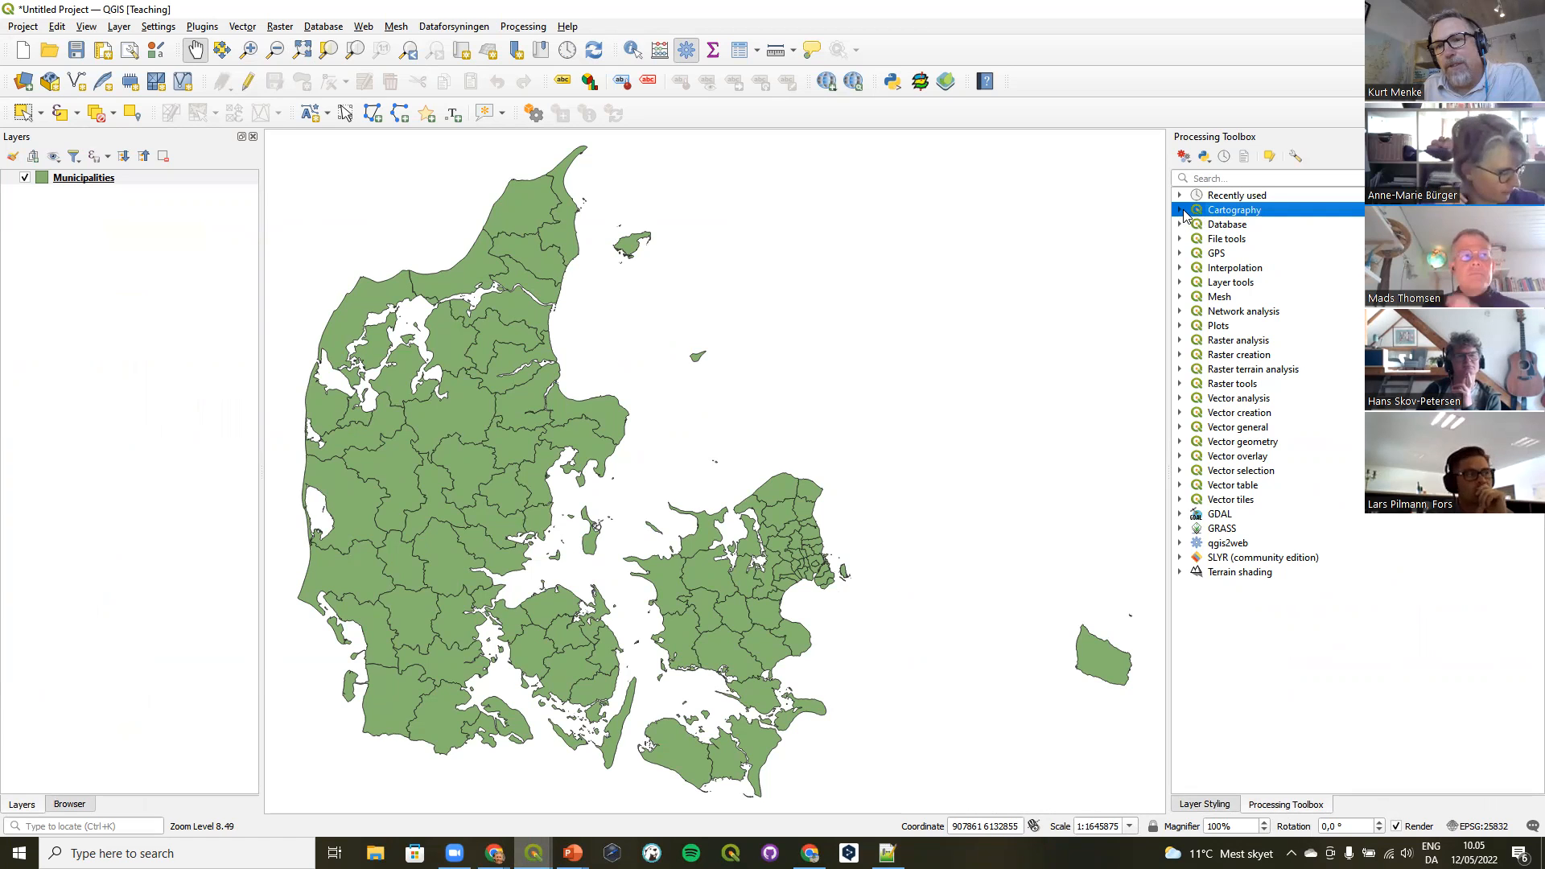
click(1180, 211)
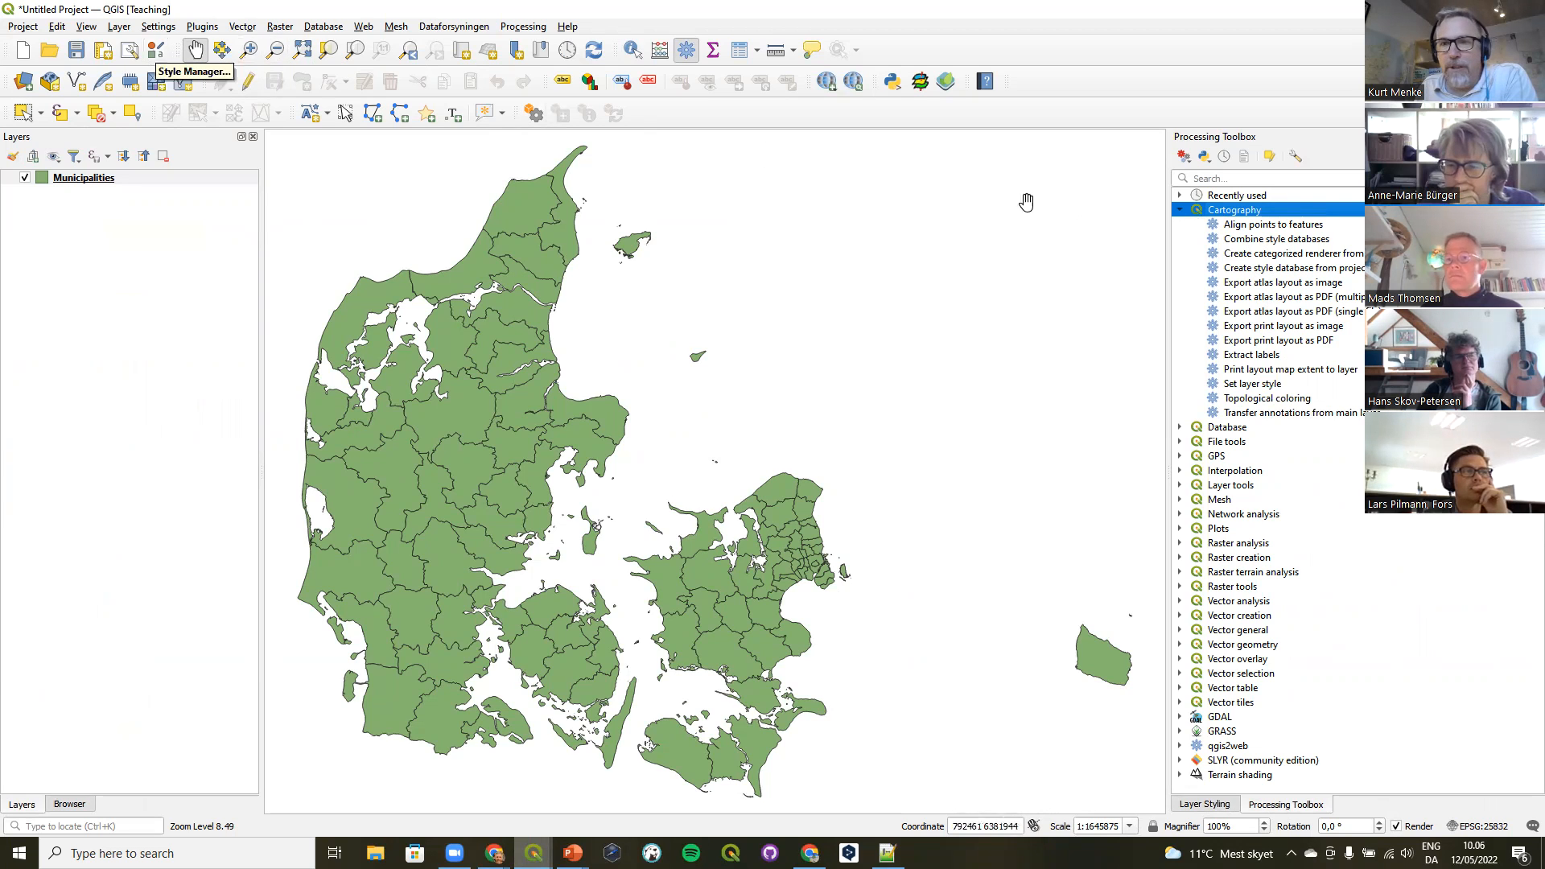
click(1282, 399)
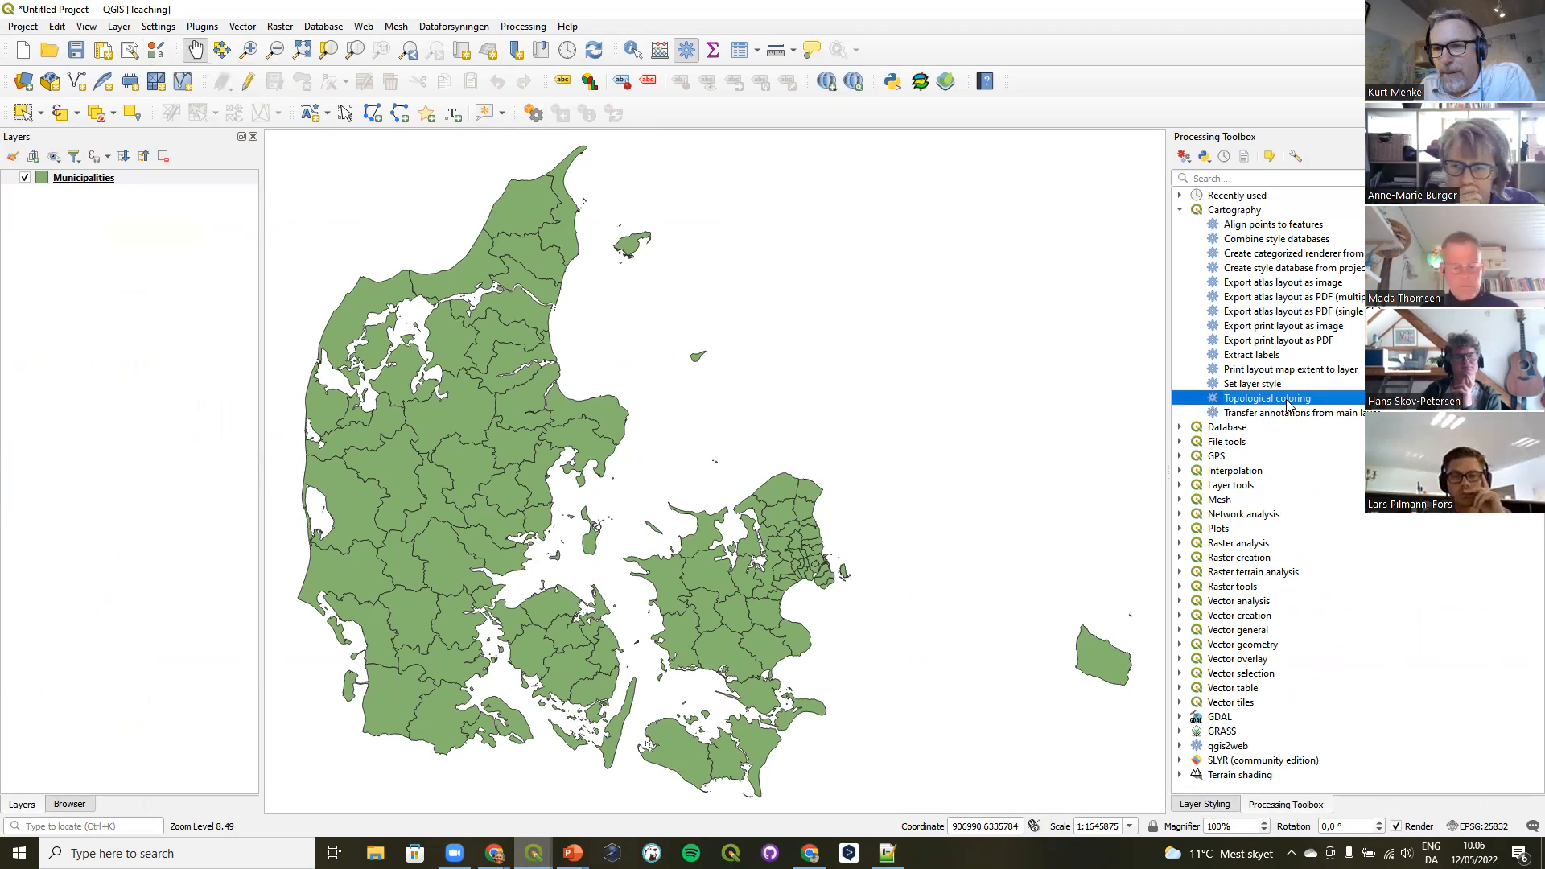
double_click(1287, 403)
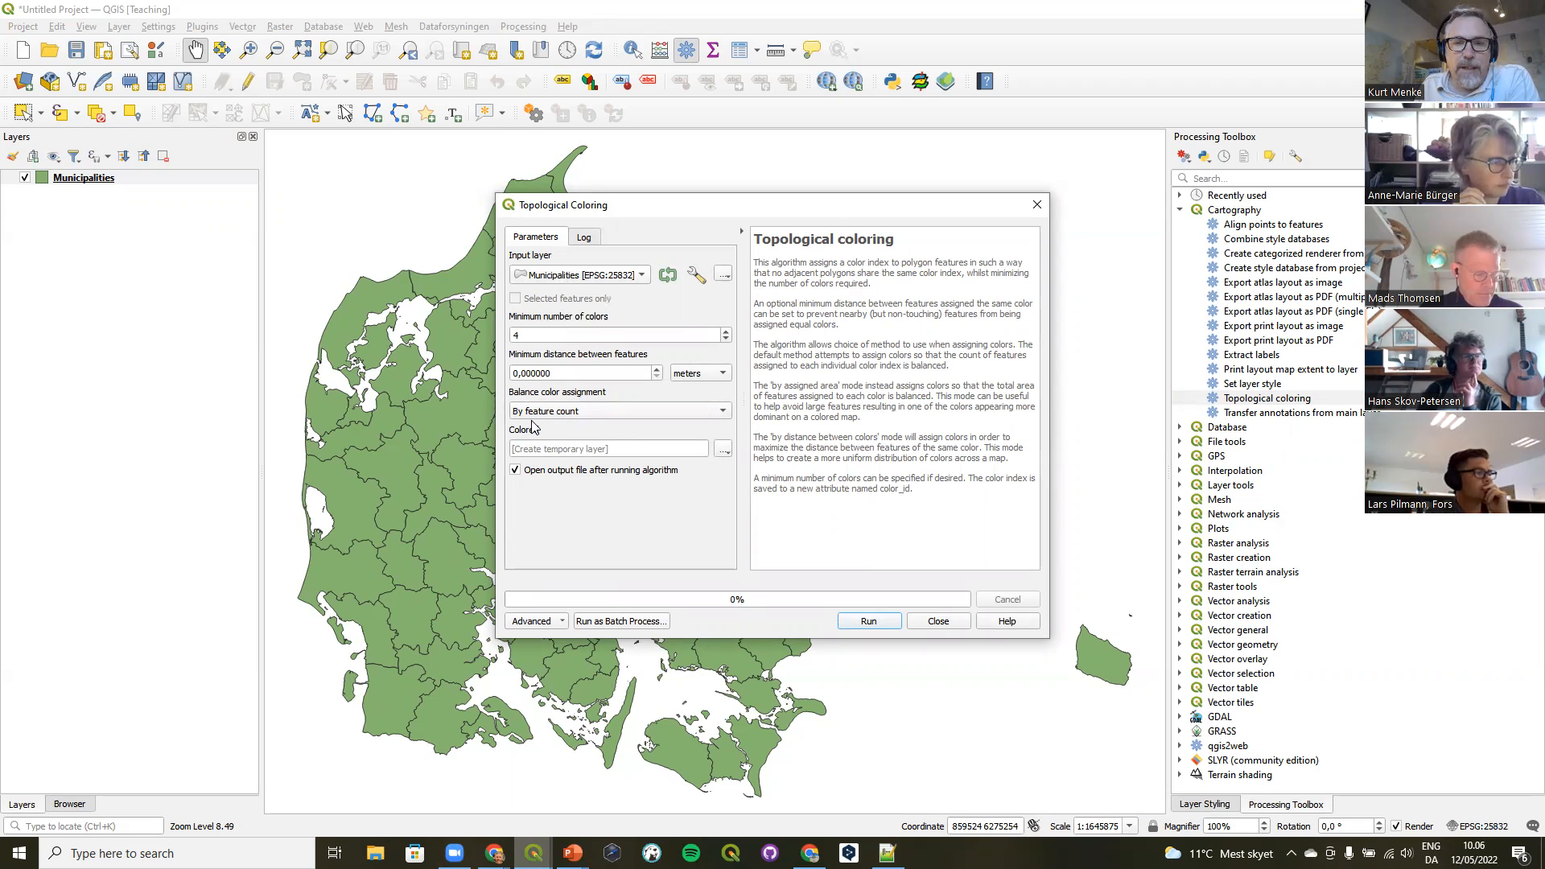
Set the colored output to save into the existing municipalities.gpkg GeoPackage in the personal subfolder of Data_Visualization_with_QGIS_Online.
click(723, 449)
click(756, 514)
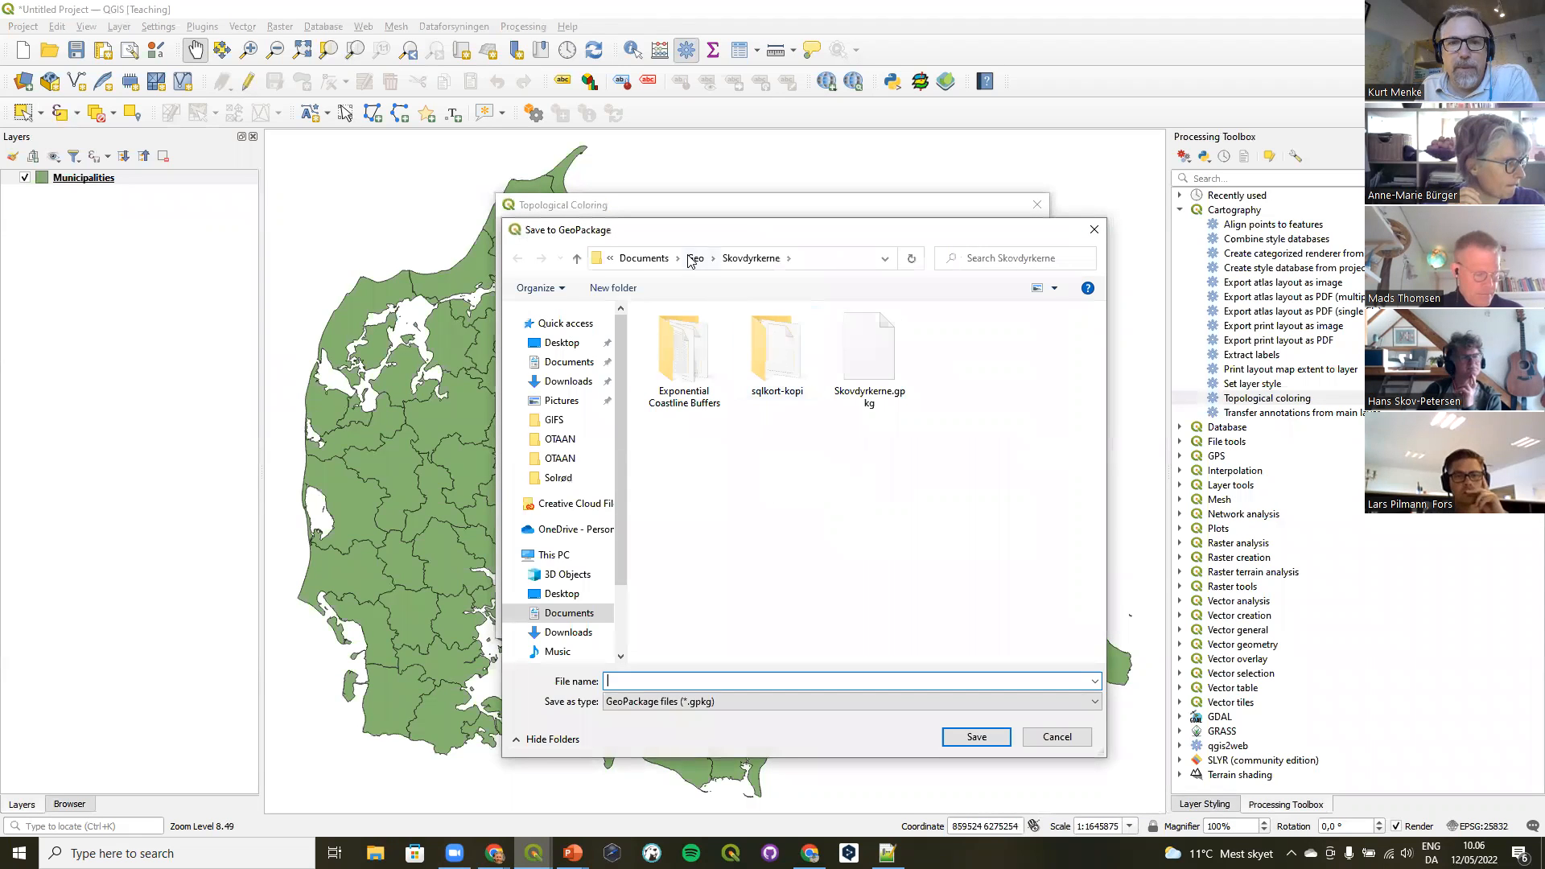
click(692, 259)
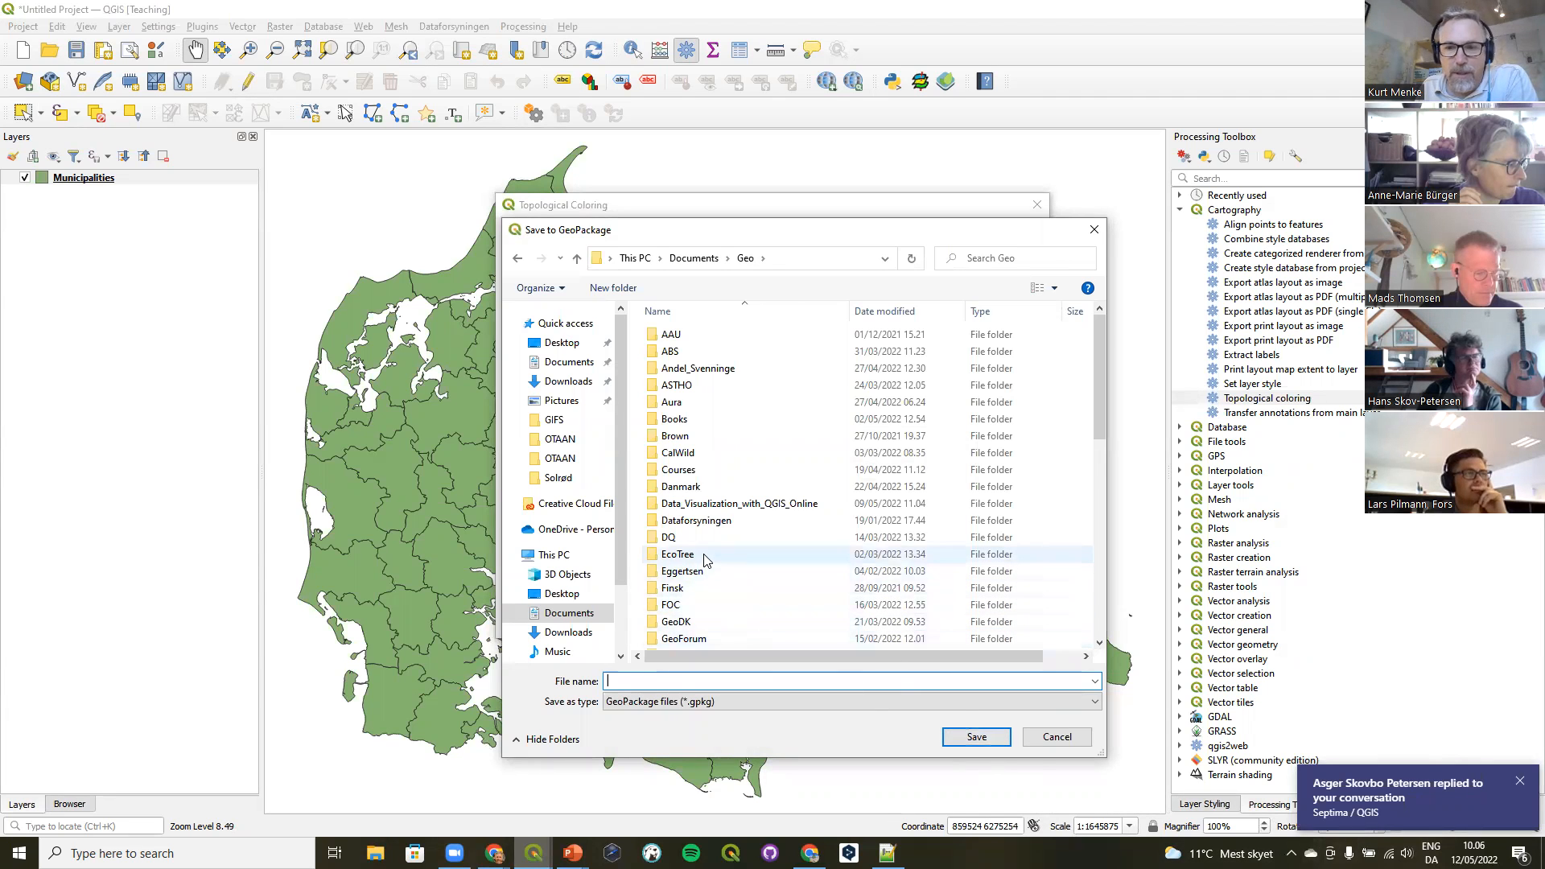
scroll(705, 559, down, 4)
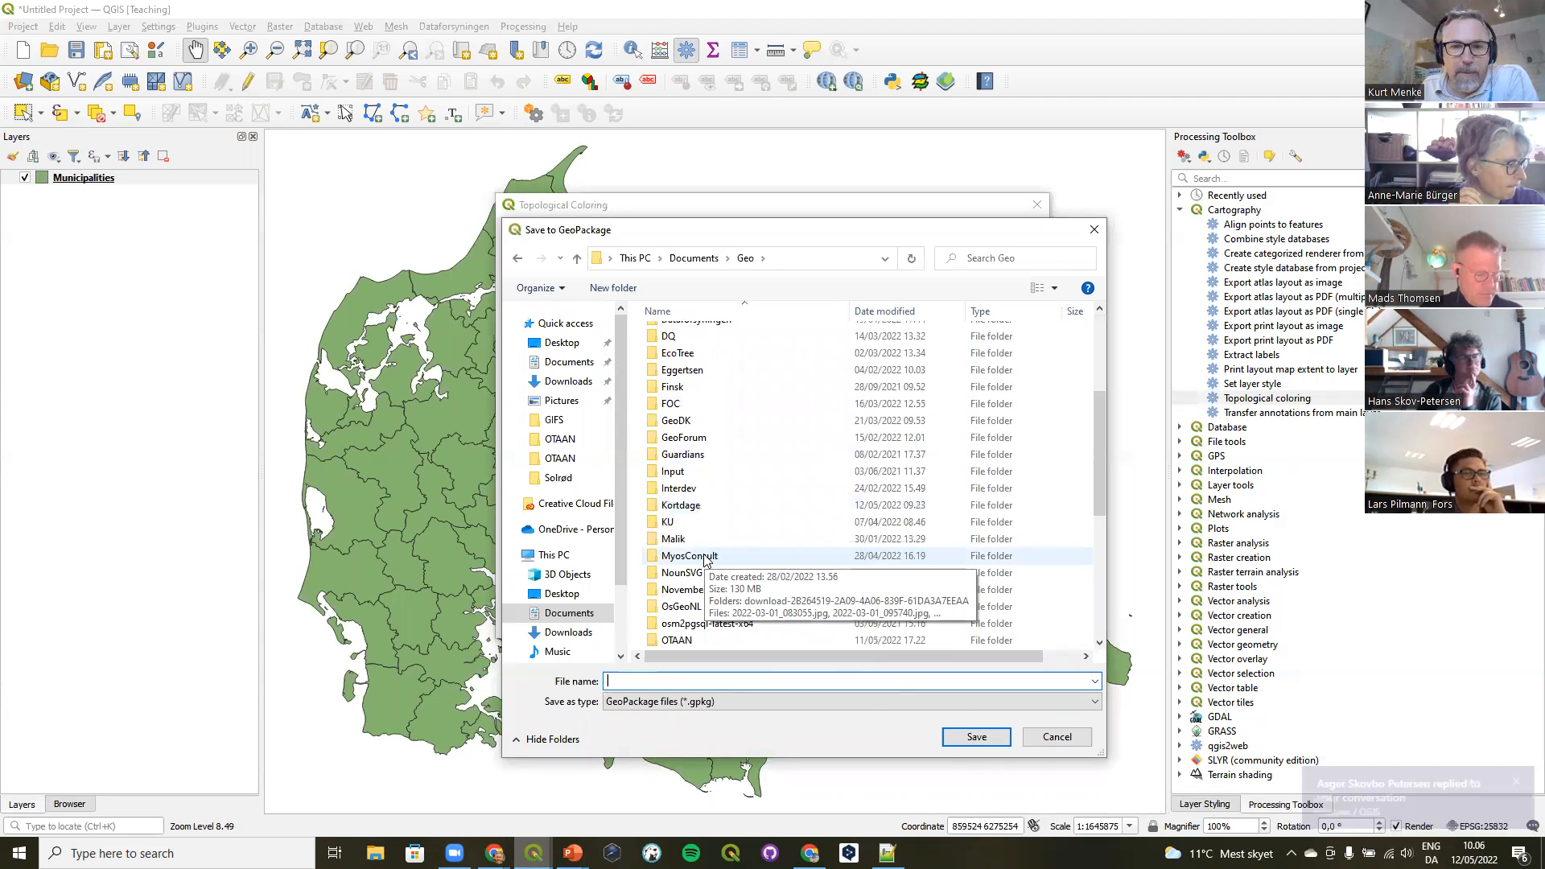
scroll(705, 559, down, 1)
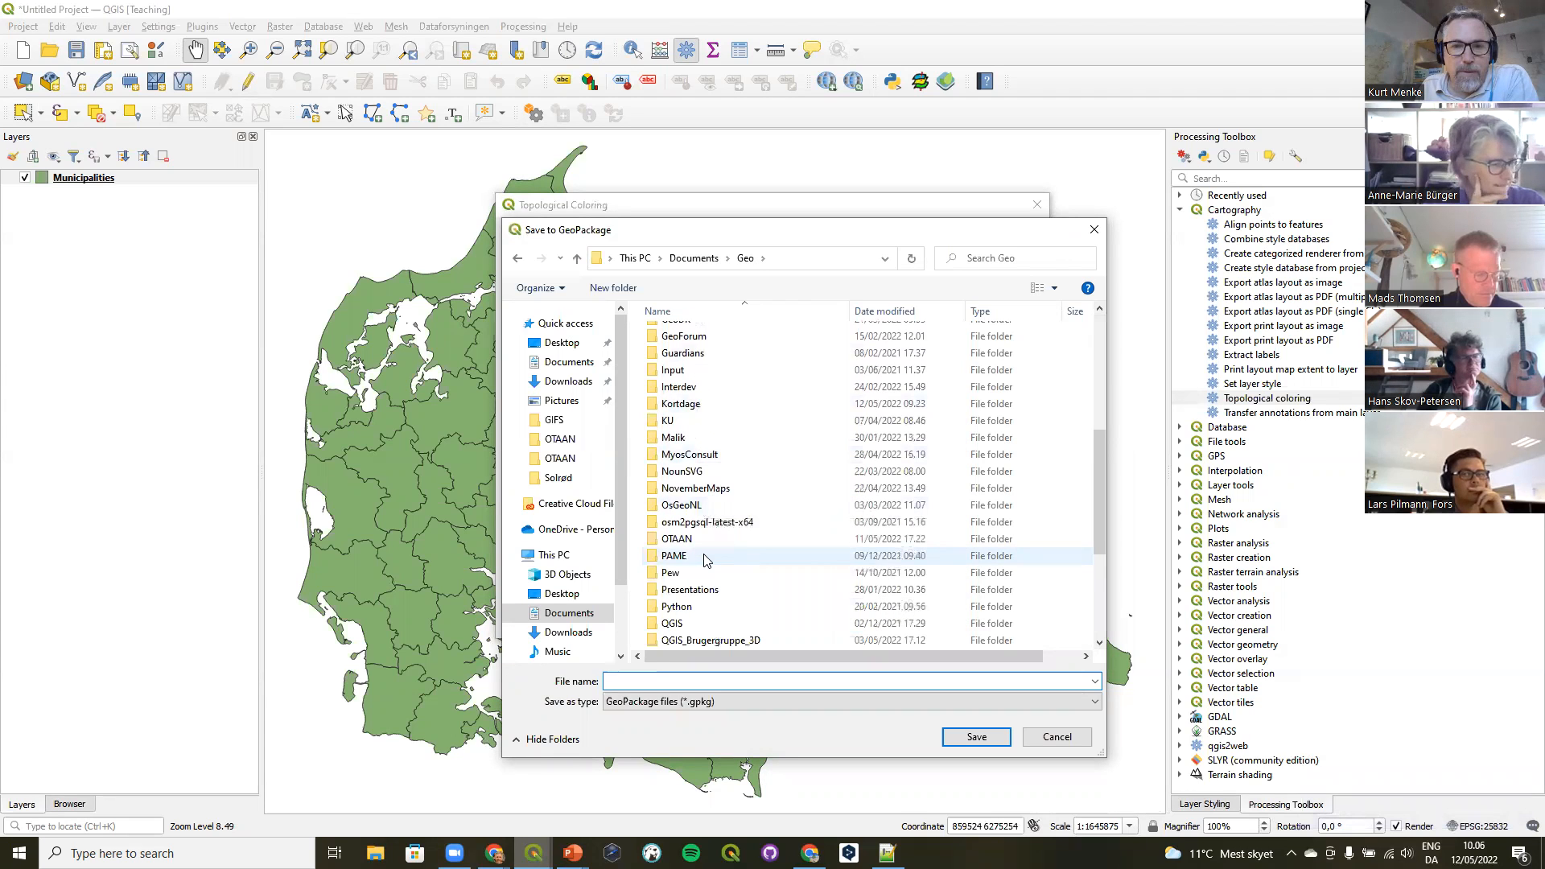
scroll(708, 507, up, 3)
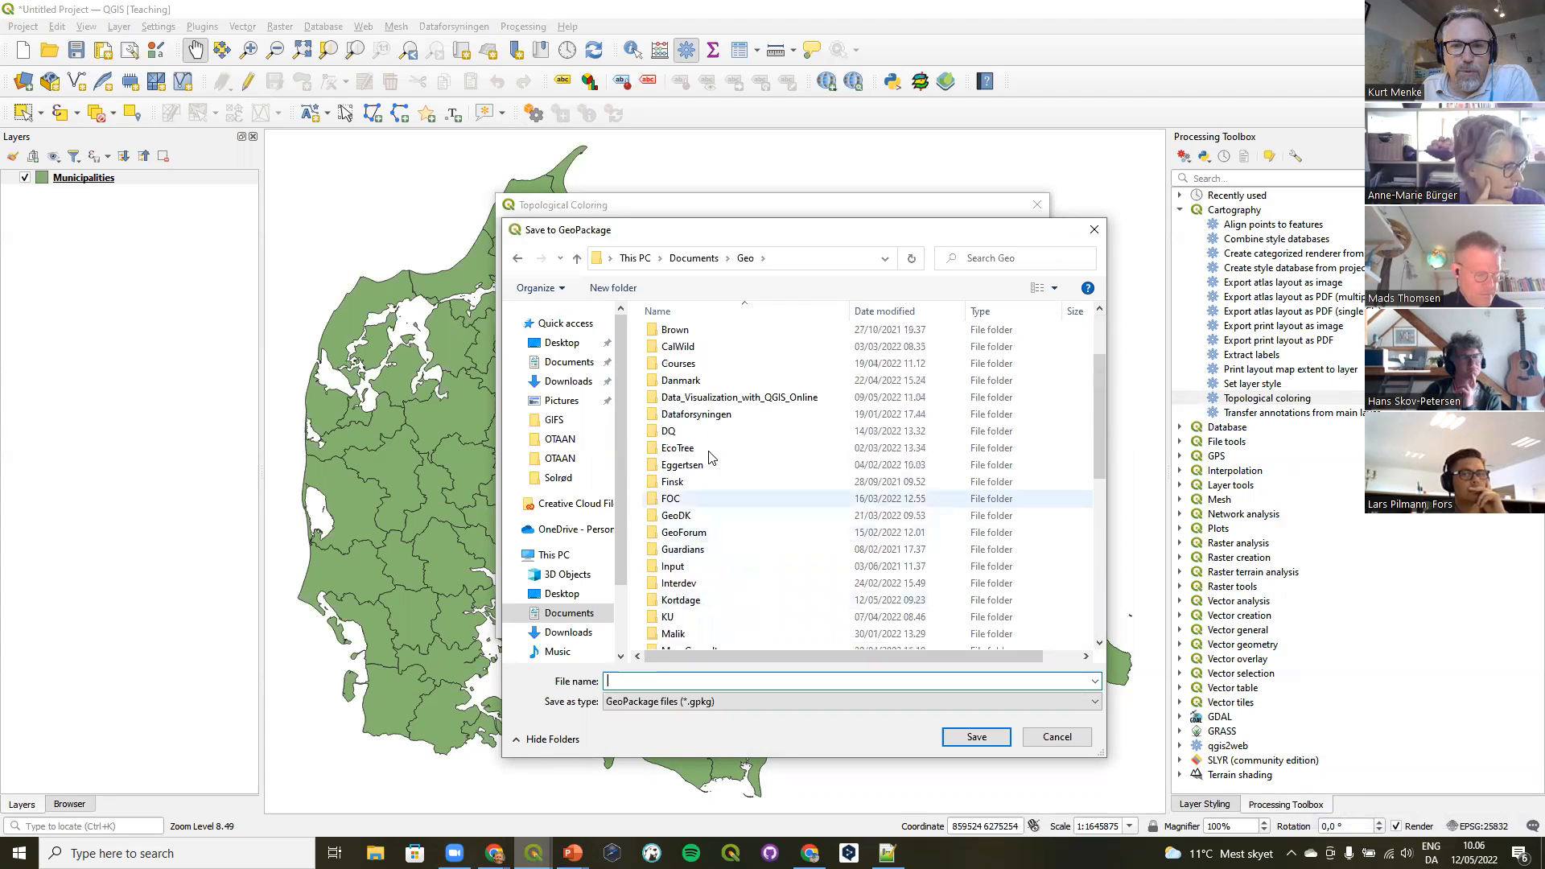
double_click(724, 398)
double_click(672, 401)
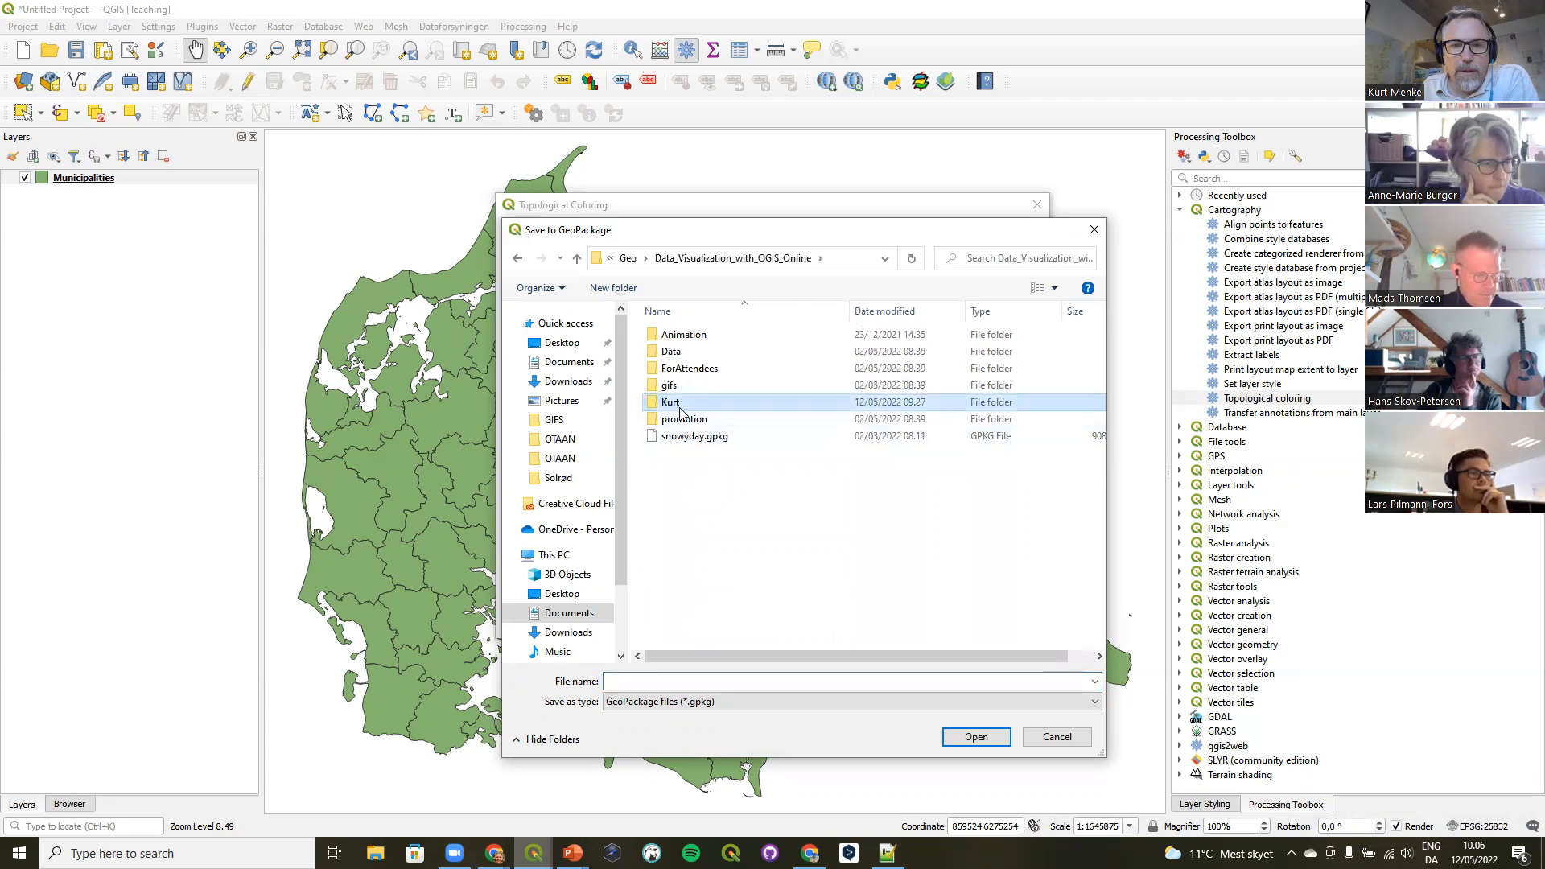
click(700, 436)
click(971, 738)
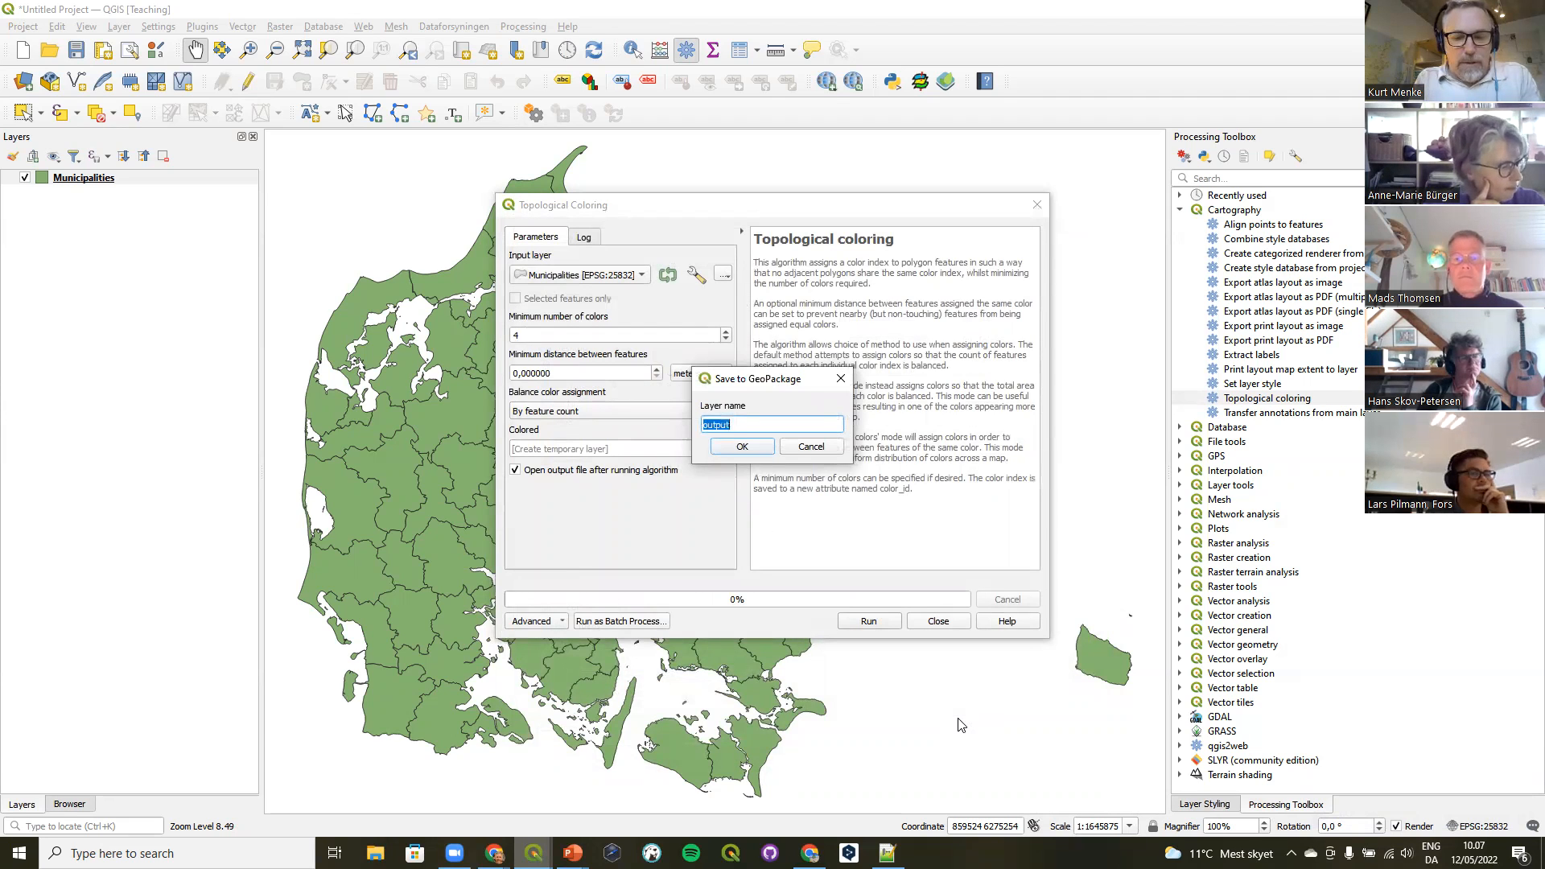
Name the output layer kommune_colored, run Topological coloring on Municipalities and close the tool.
text(kommu)
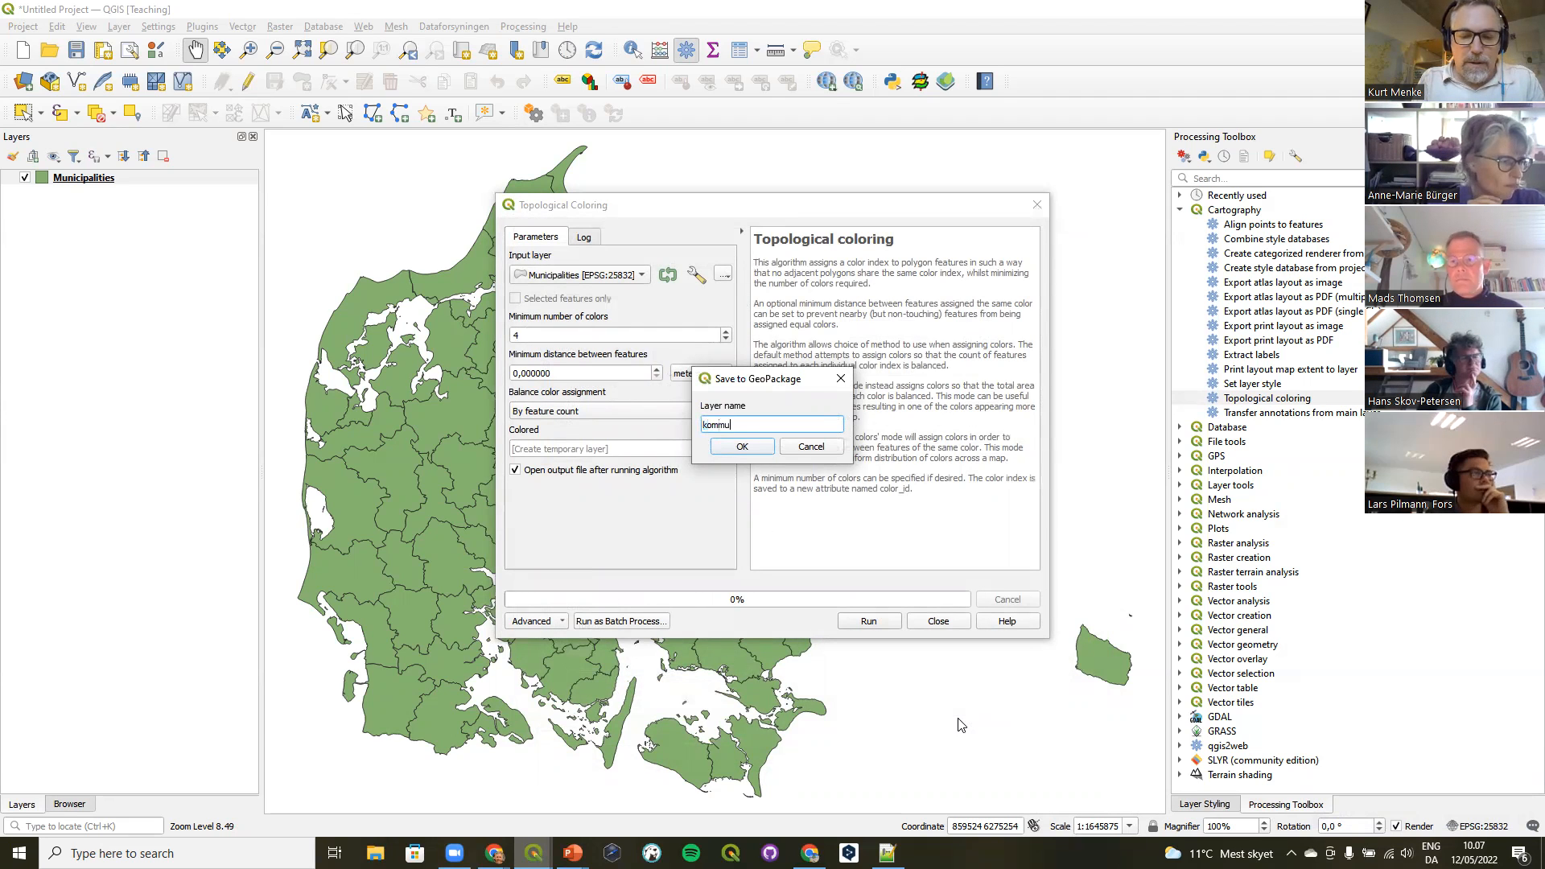
text(ne_colored)
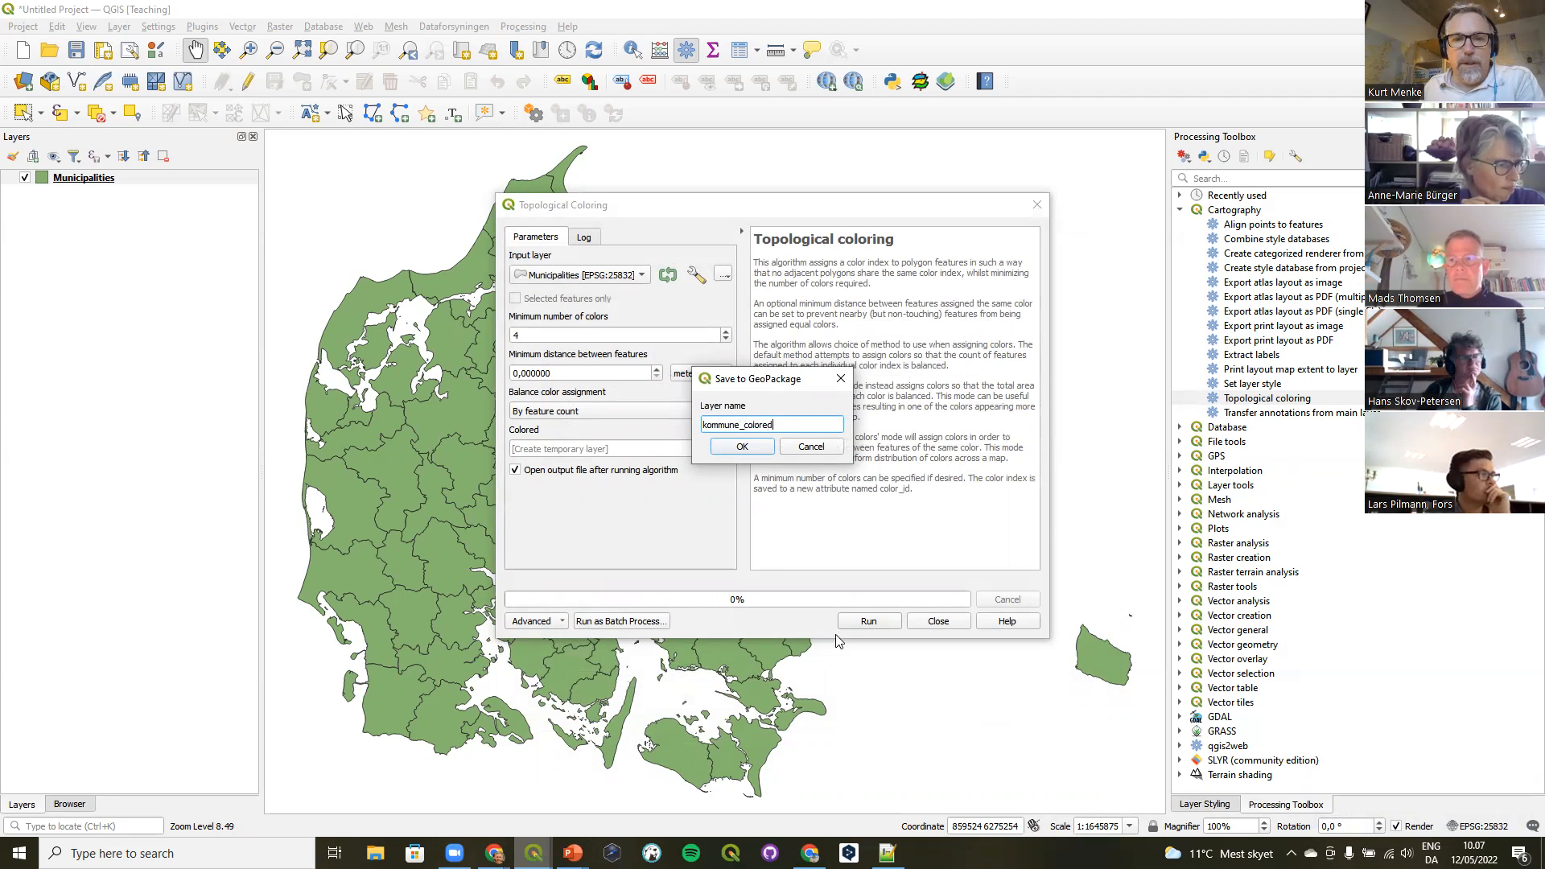
click(754, 448)
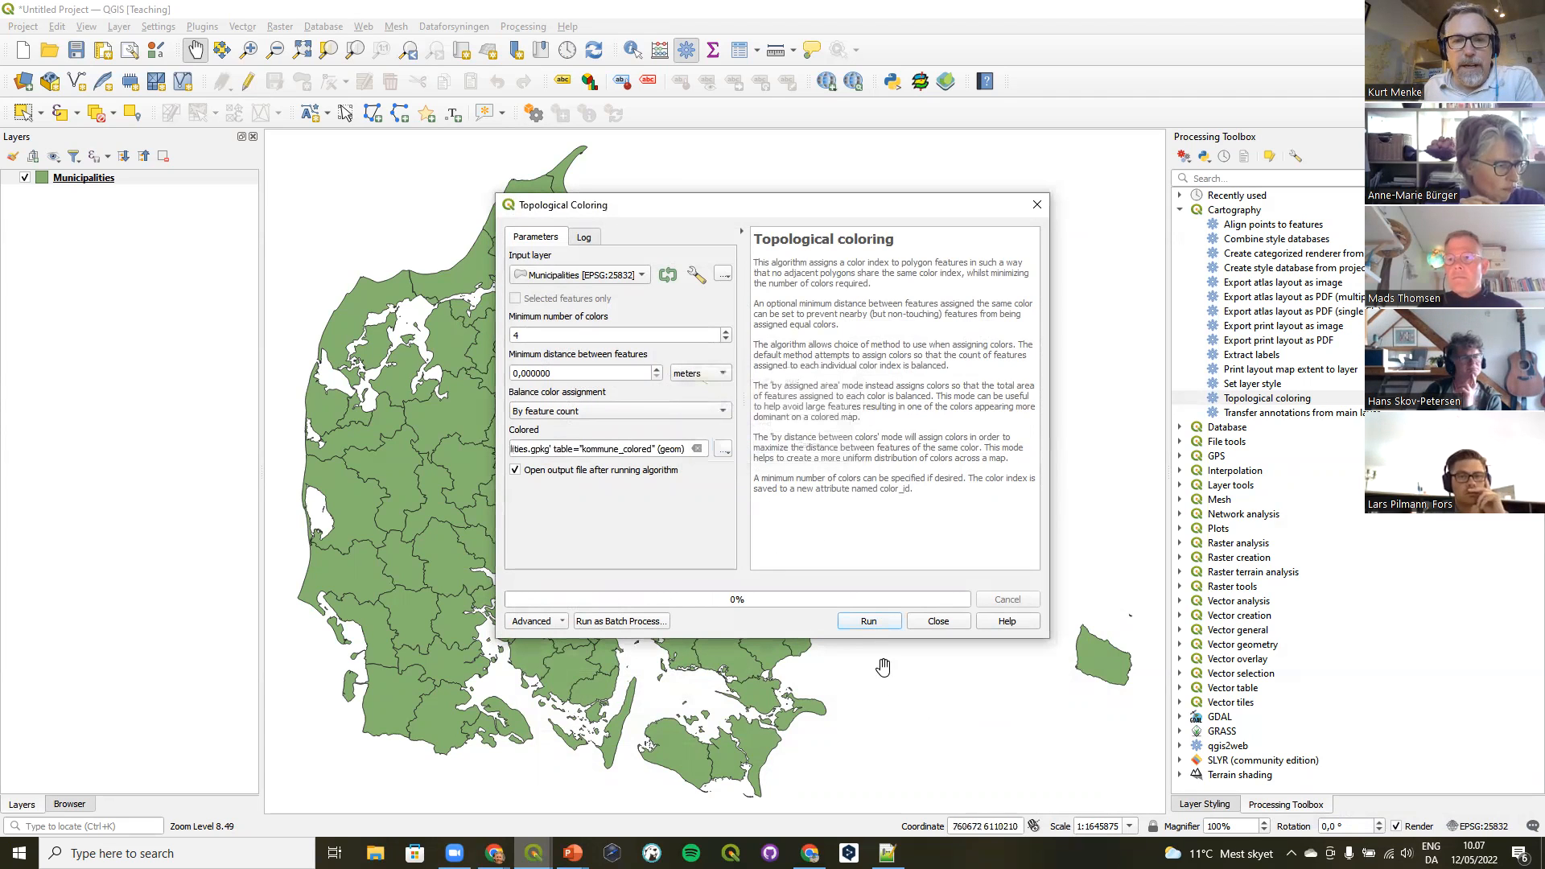
click(867, 626)
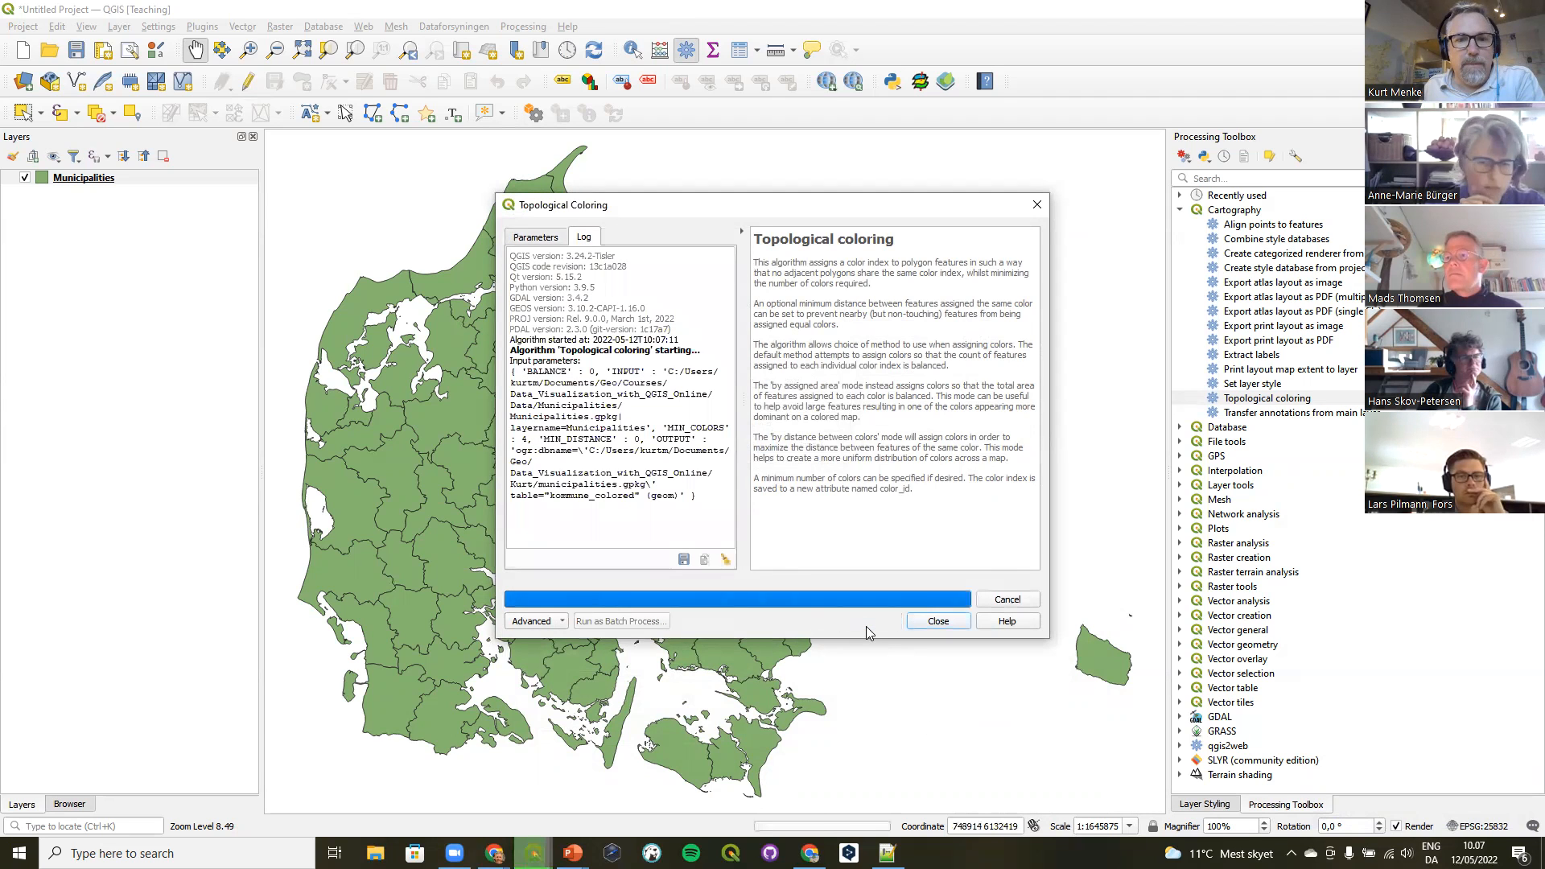
click(936, 621)
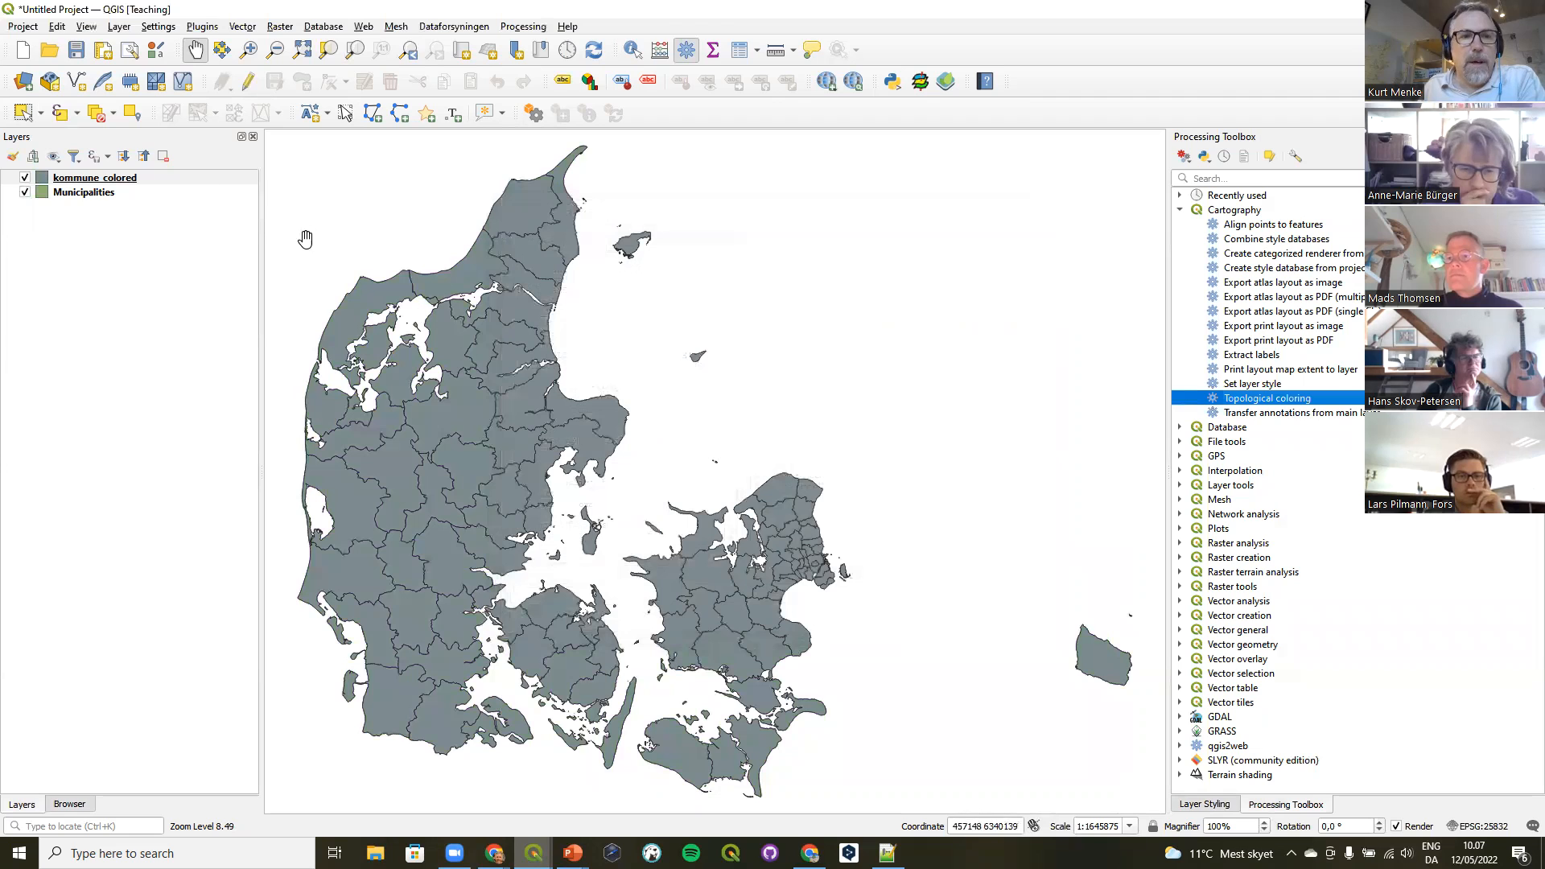
Display the styling settings for kommune_colored and examine its attribute table sorted by the color_id field.
click(78, 179)
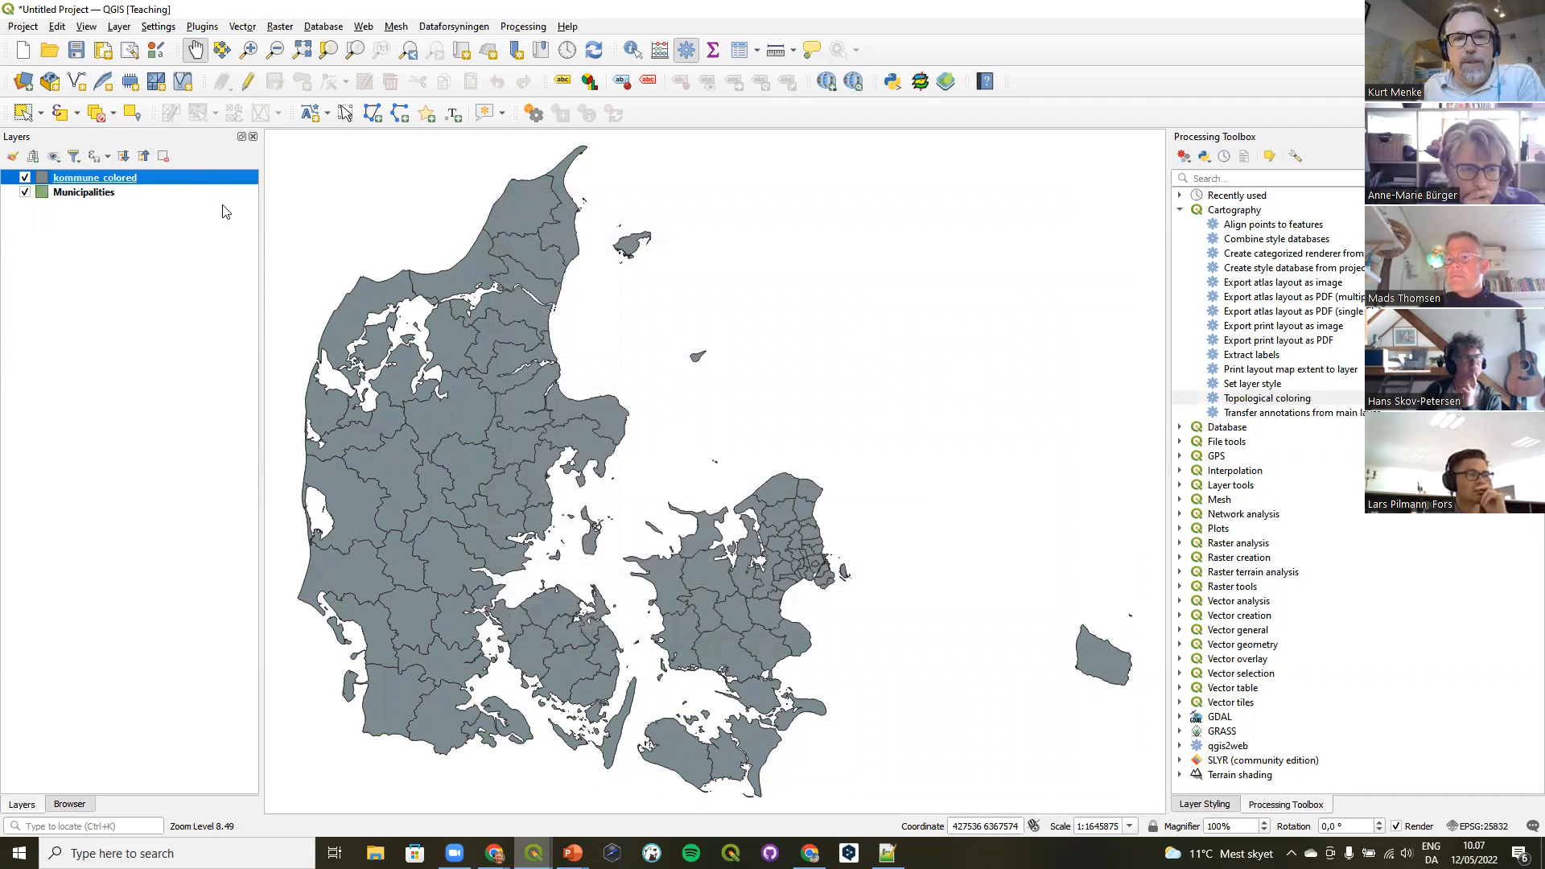
key(F7)
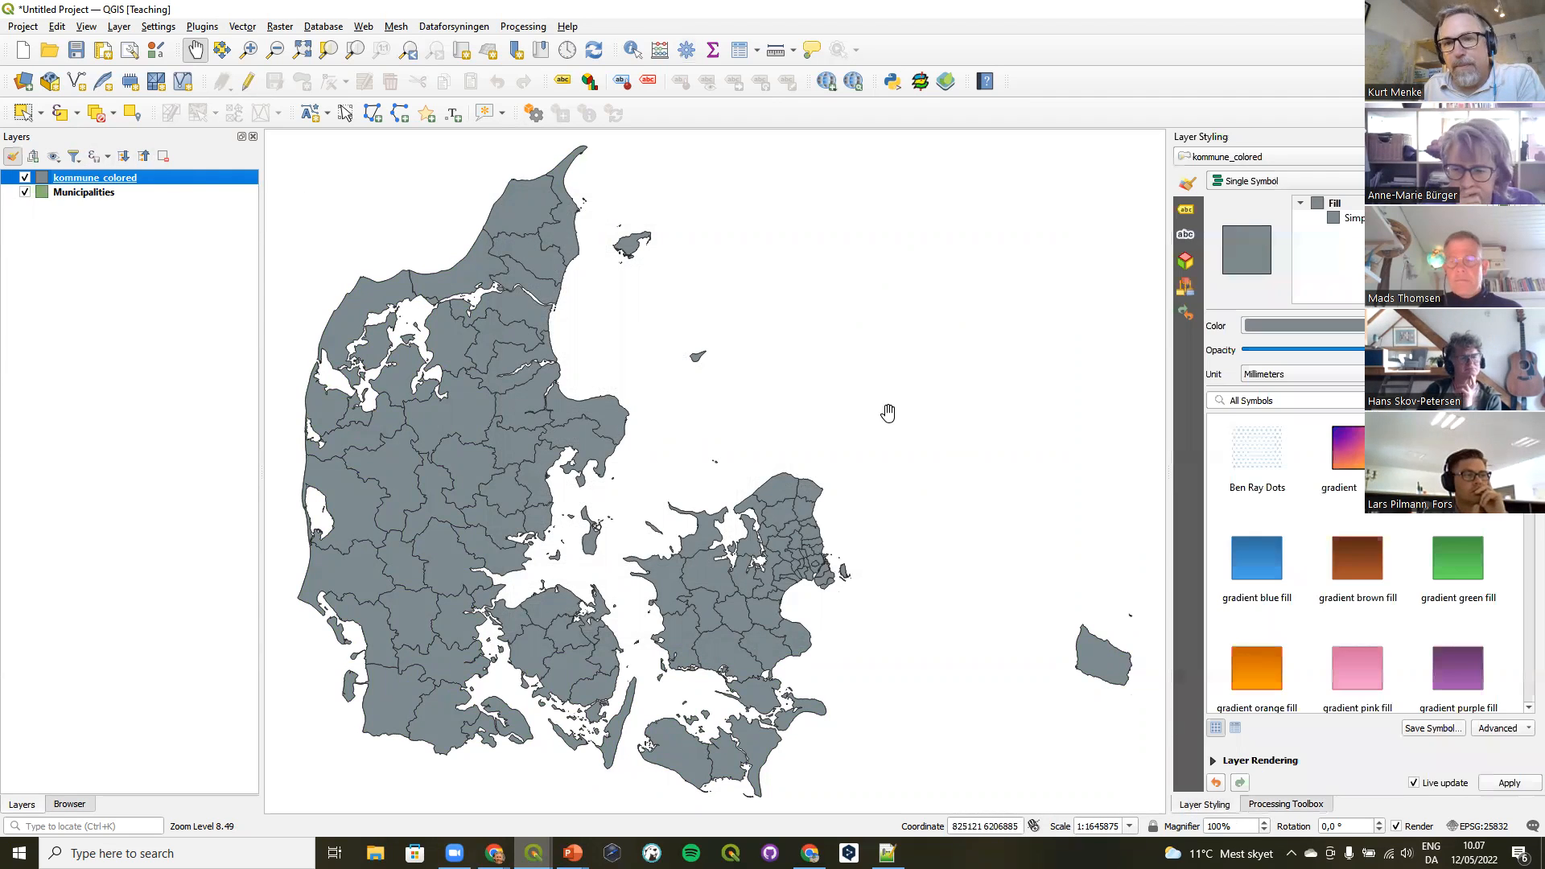
click(741, 51)
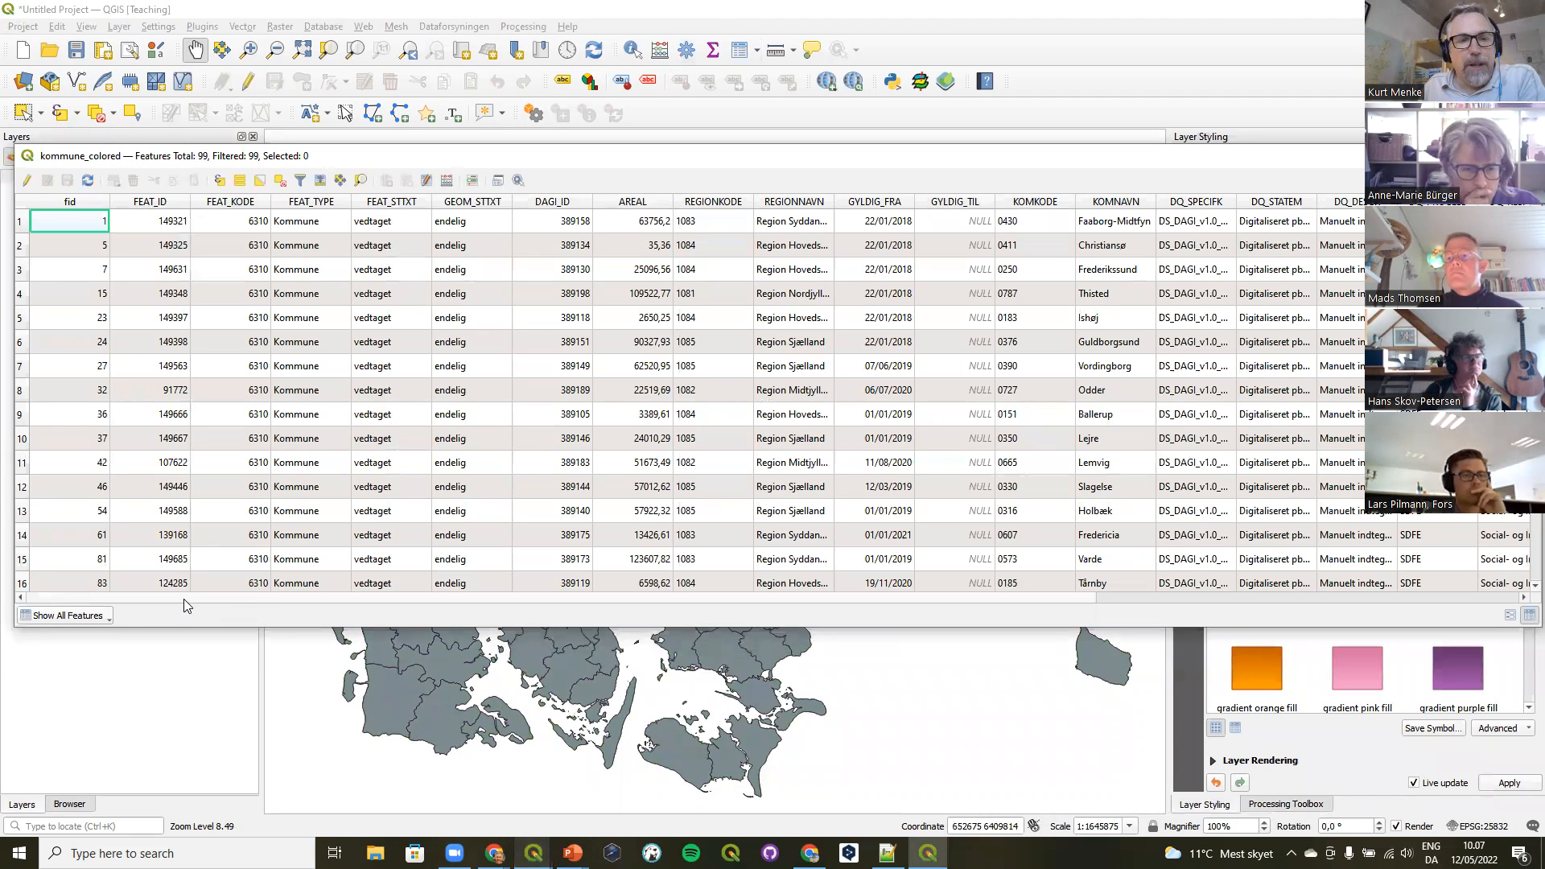
drag(183, 599, 983, 621)
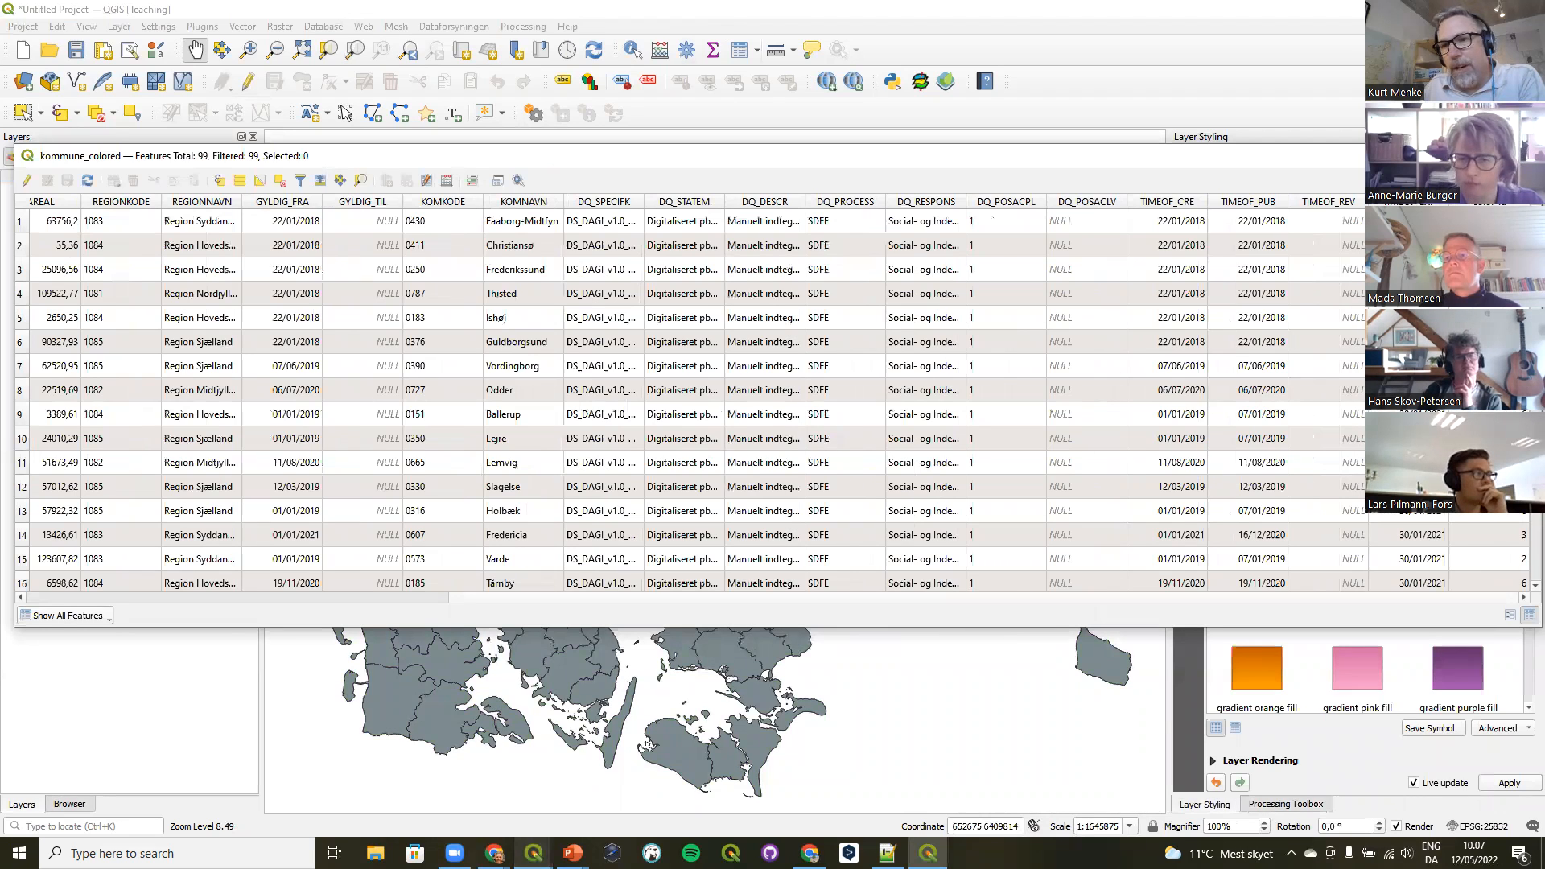
click(1488, 202)
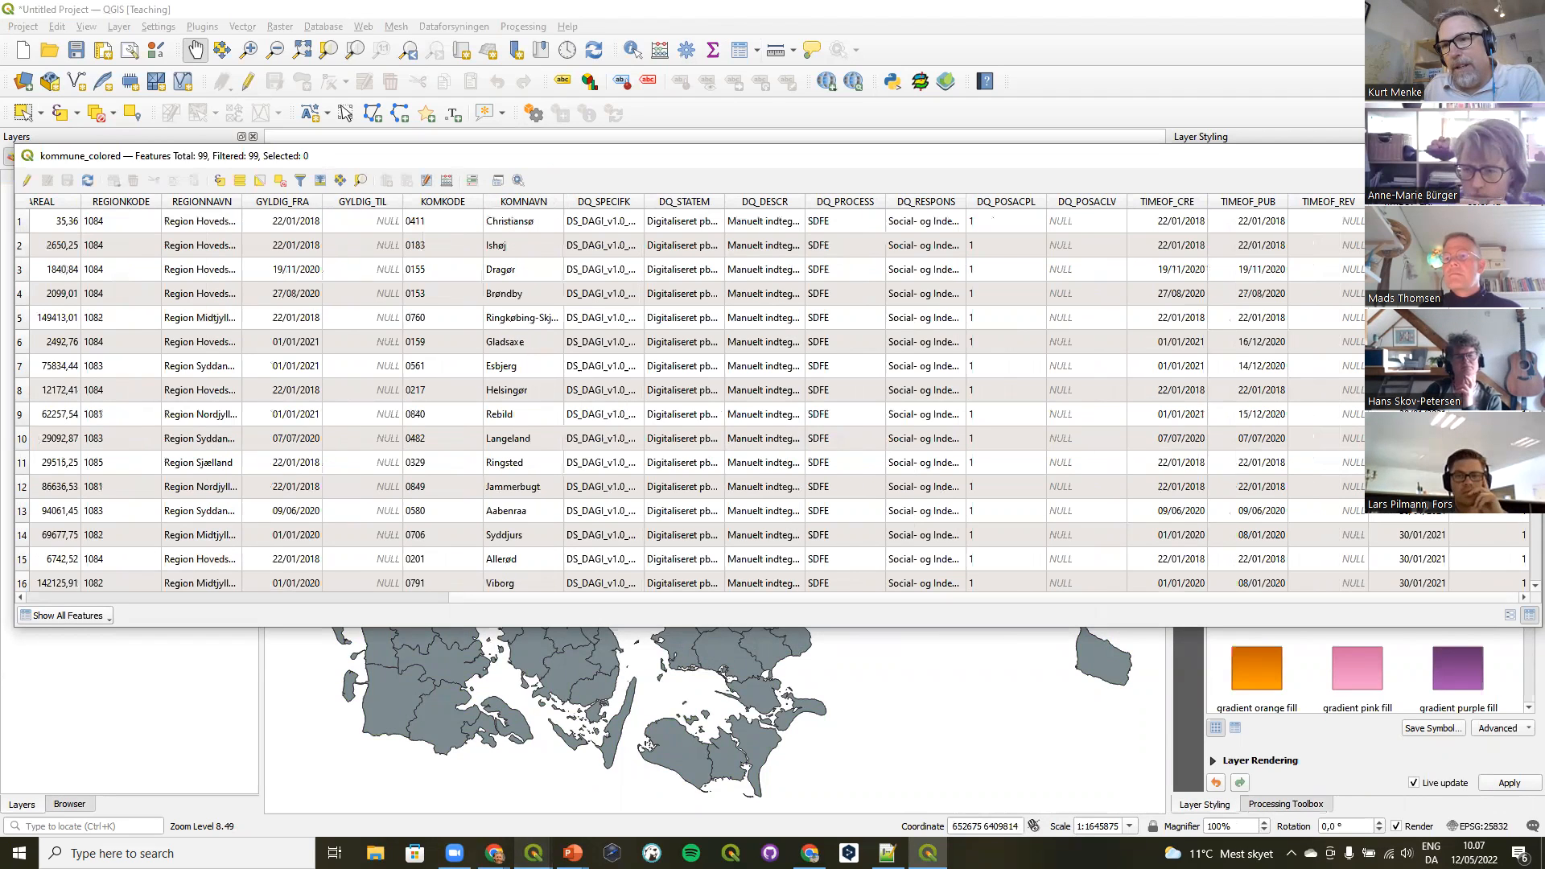
click(1488, 202)
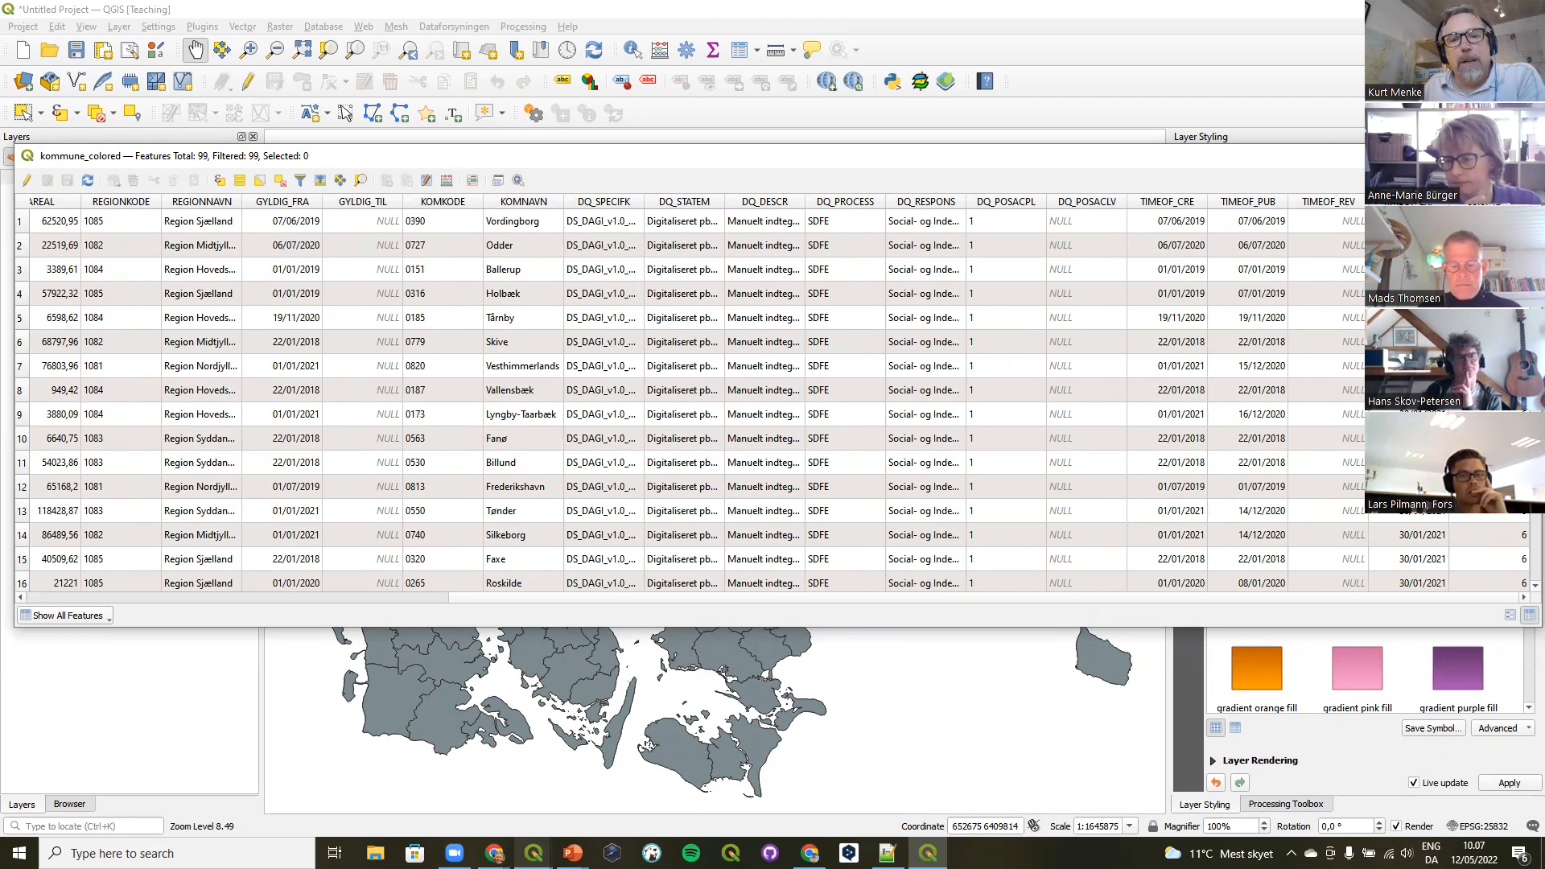
click(1524, 156)
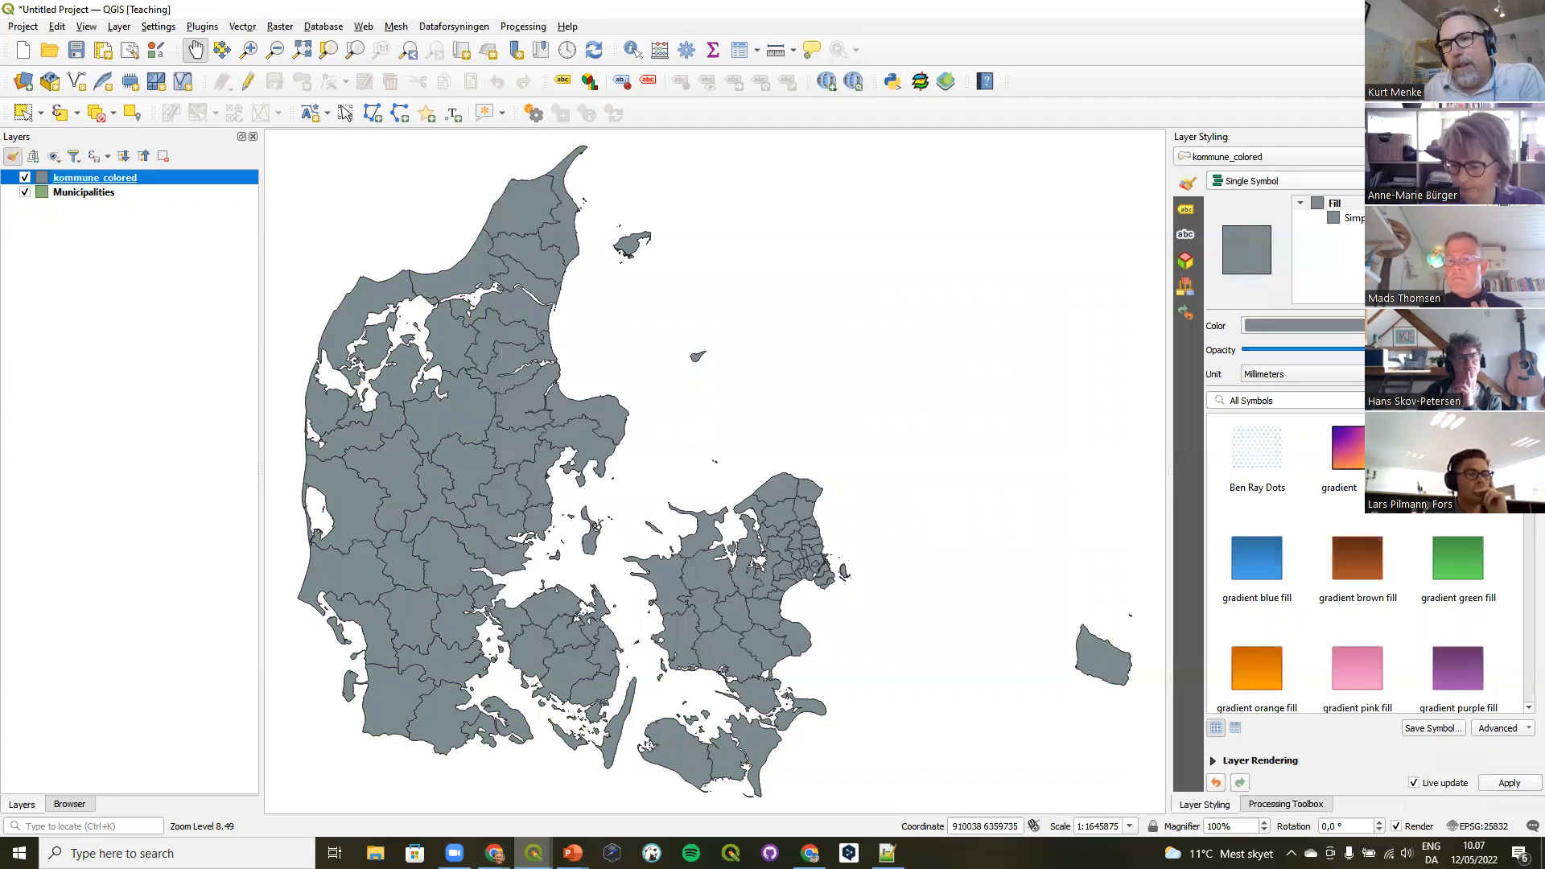
Style kommune_colored as Categorized by color_id, classify its values and delete the all-other-values category.
click(1360, 184)
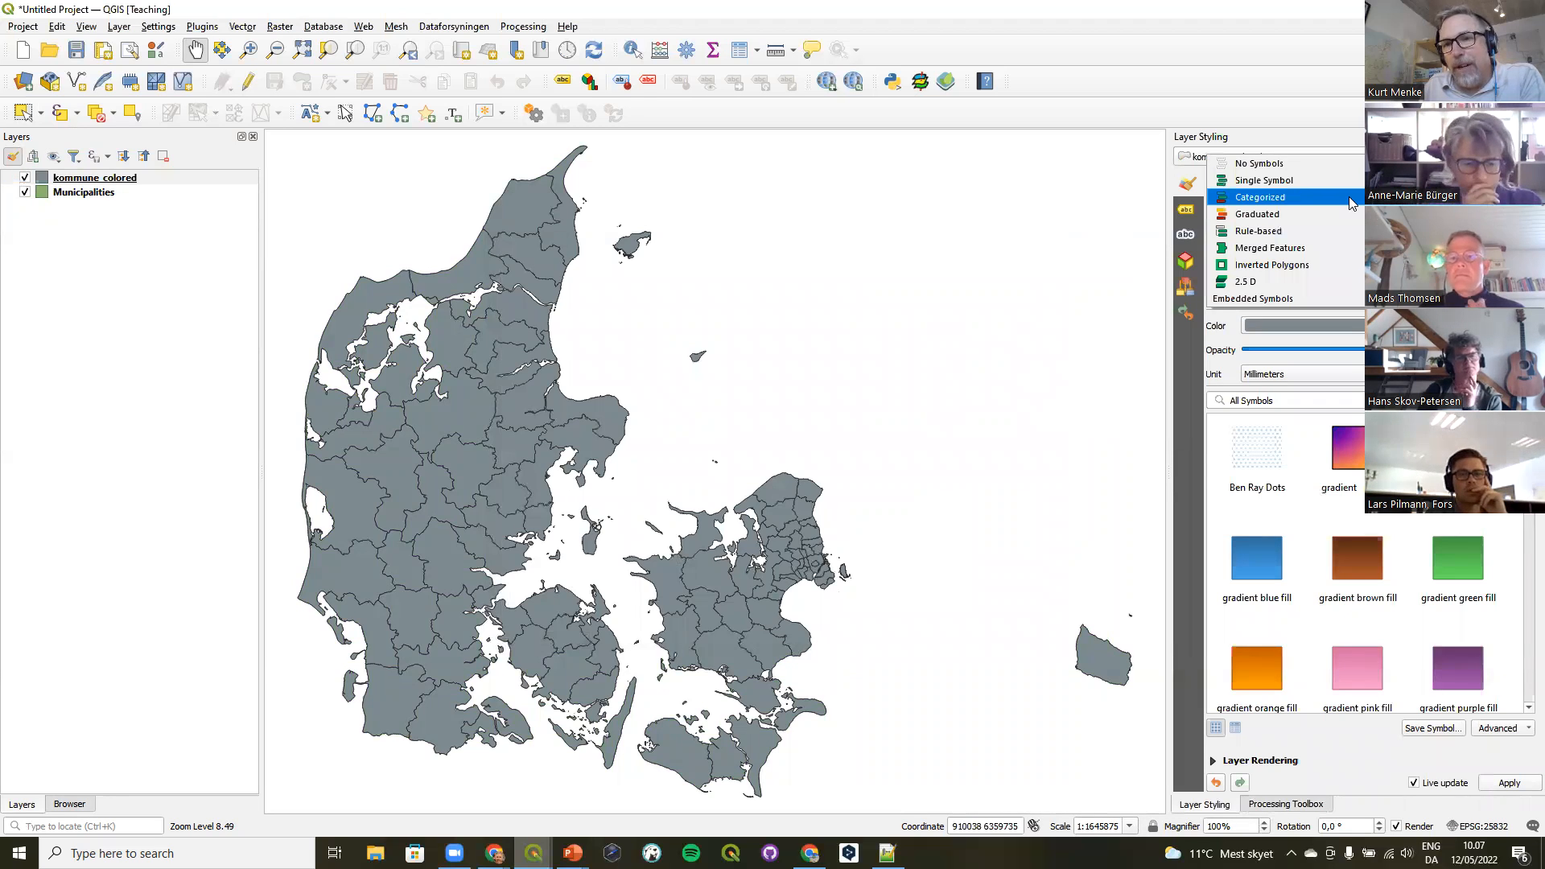
click(1351, 203)
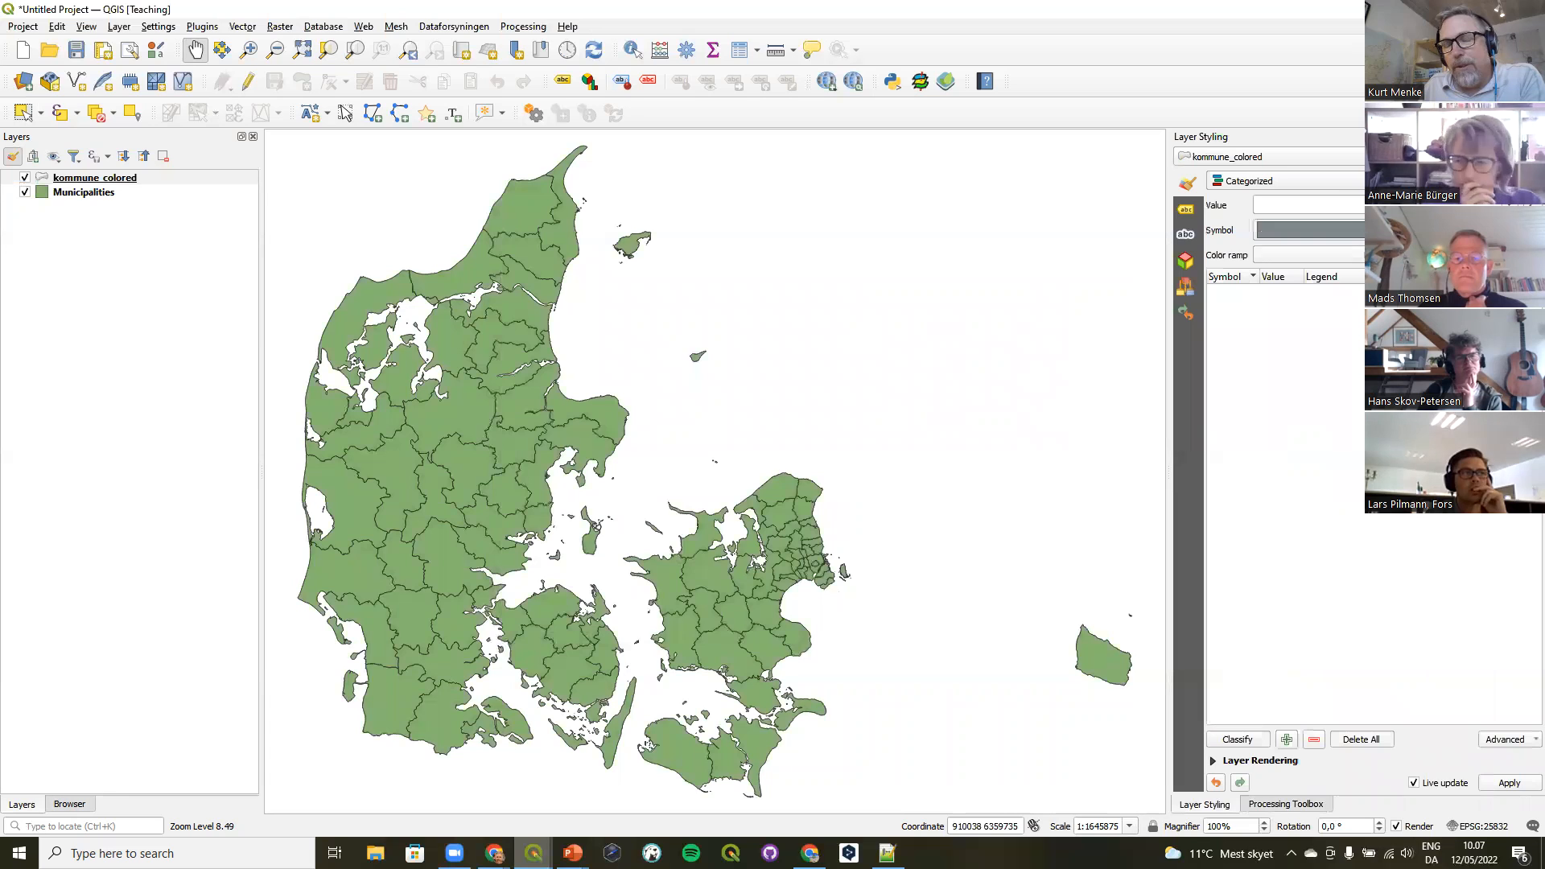
click(1510, 205)
scroll(1496, 244, down, 5)
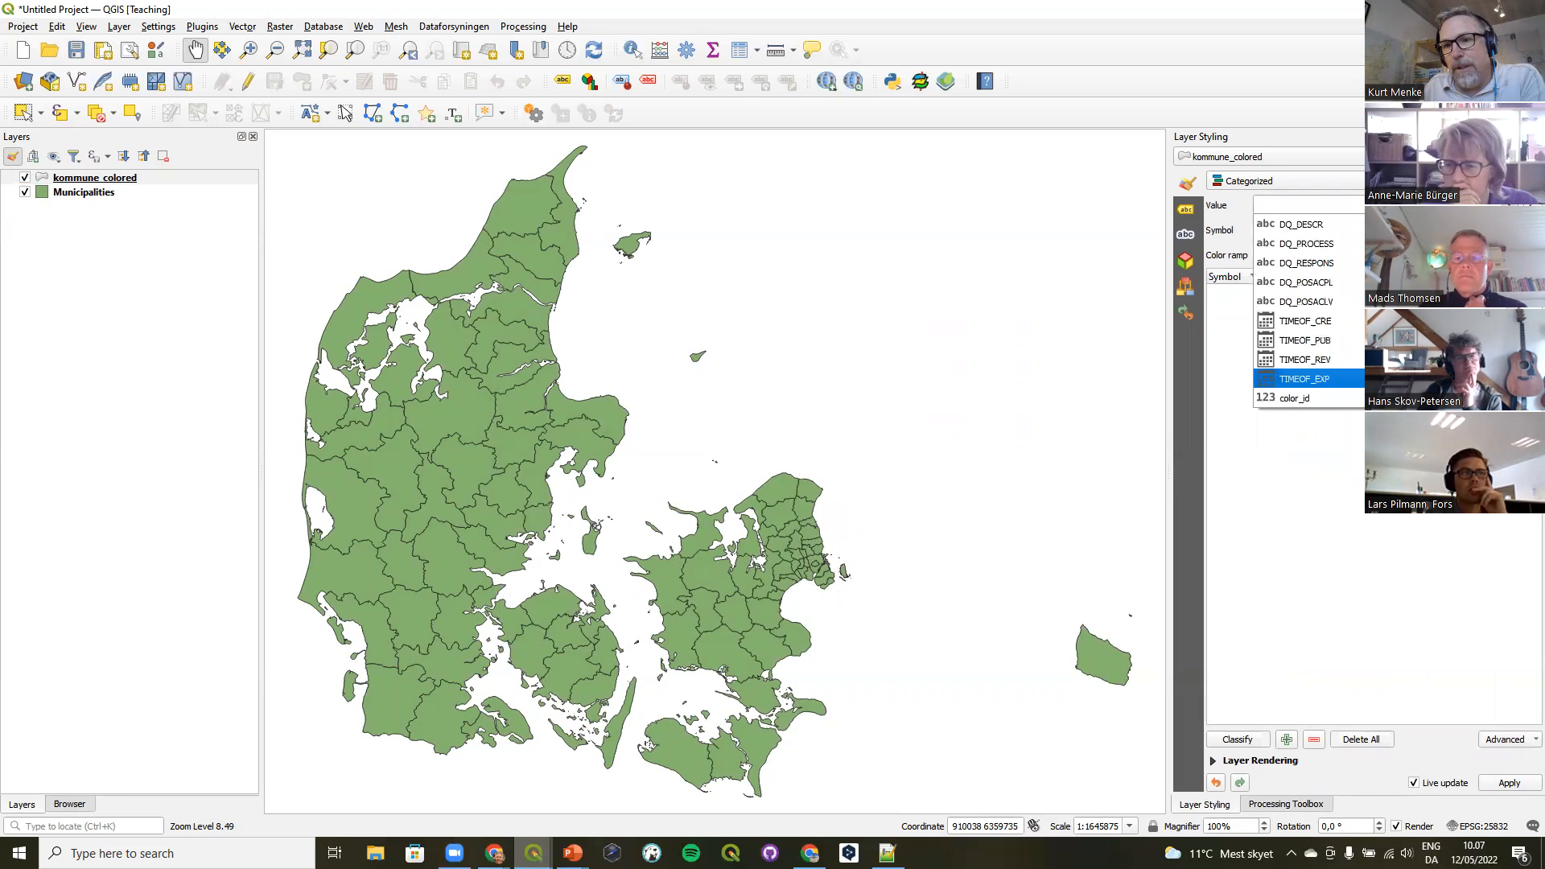
click(1304, 397)
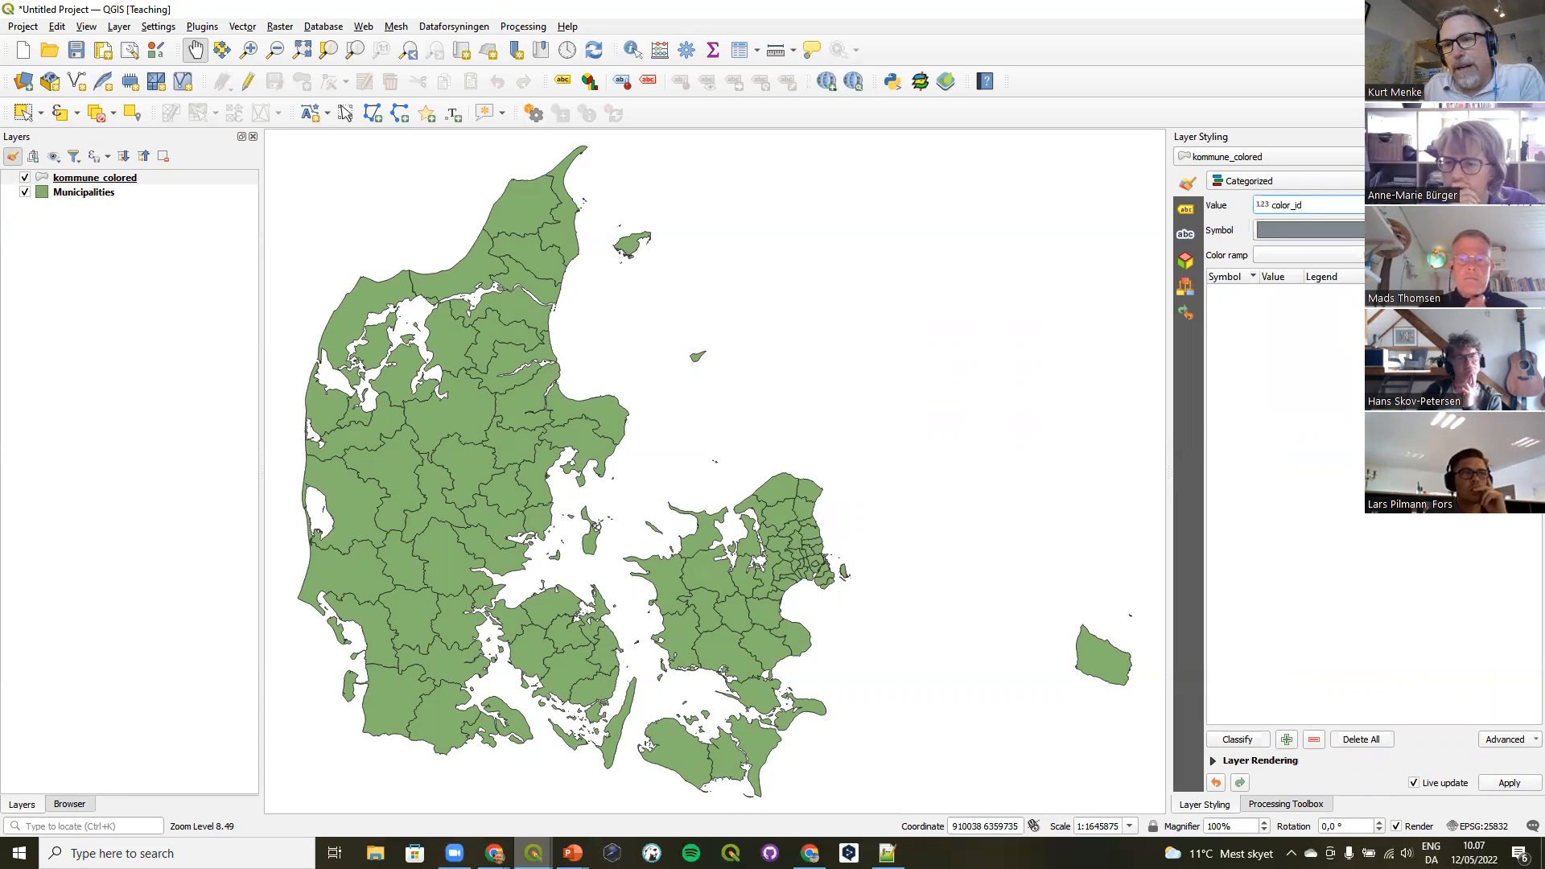
click(1239, 740)
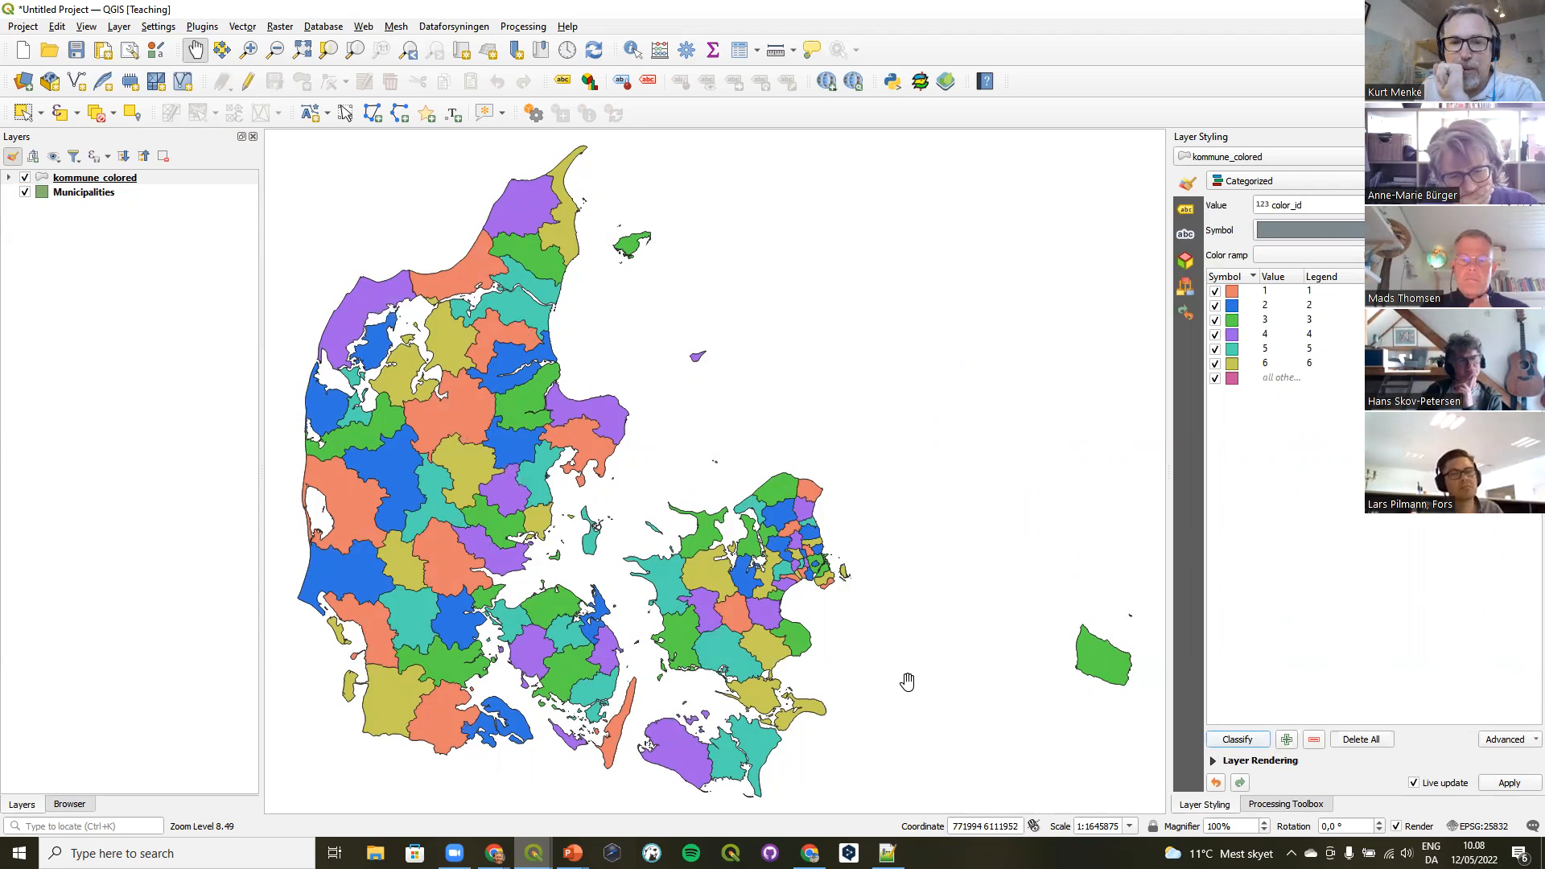
click(1270, 380)
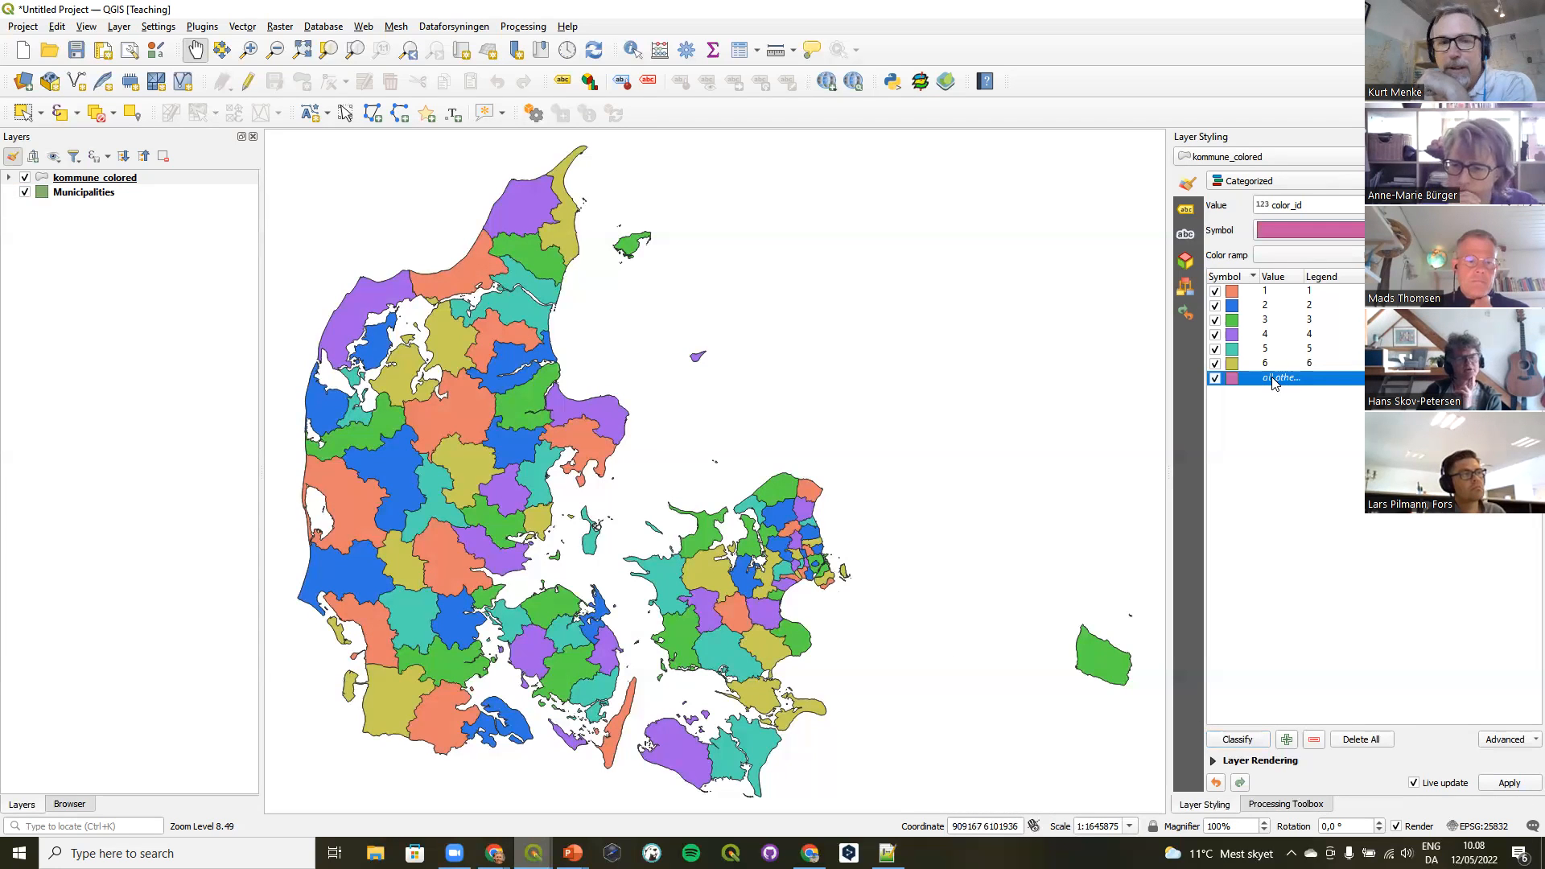
click(1313, 739)
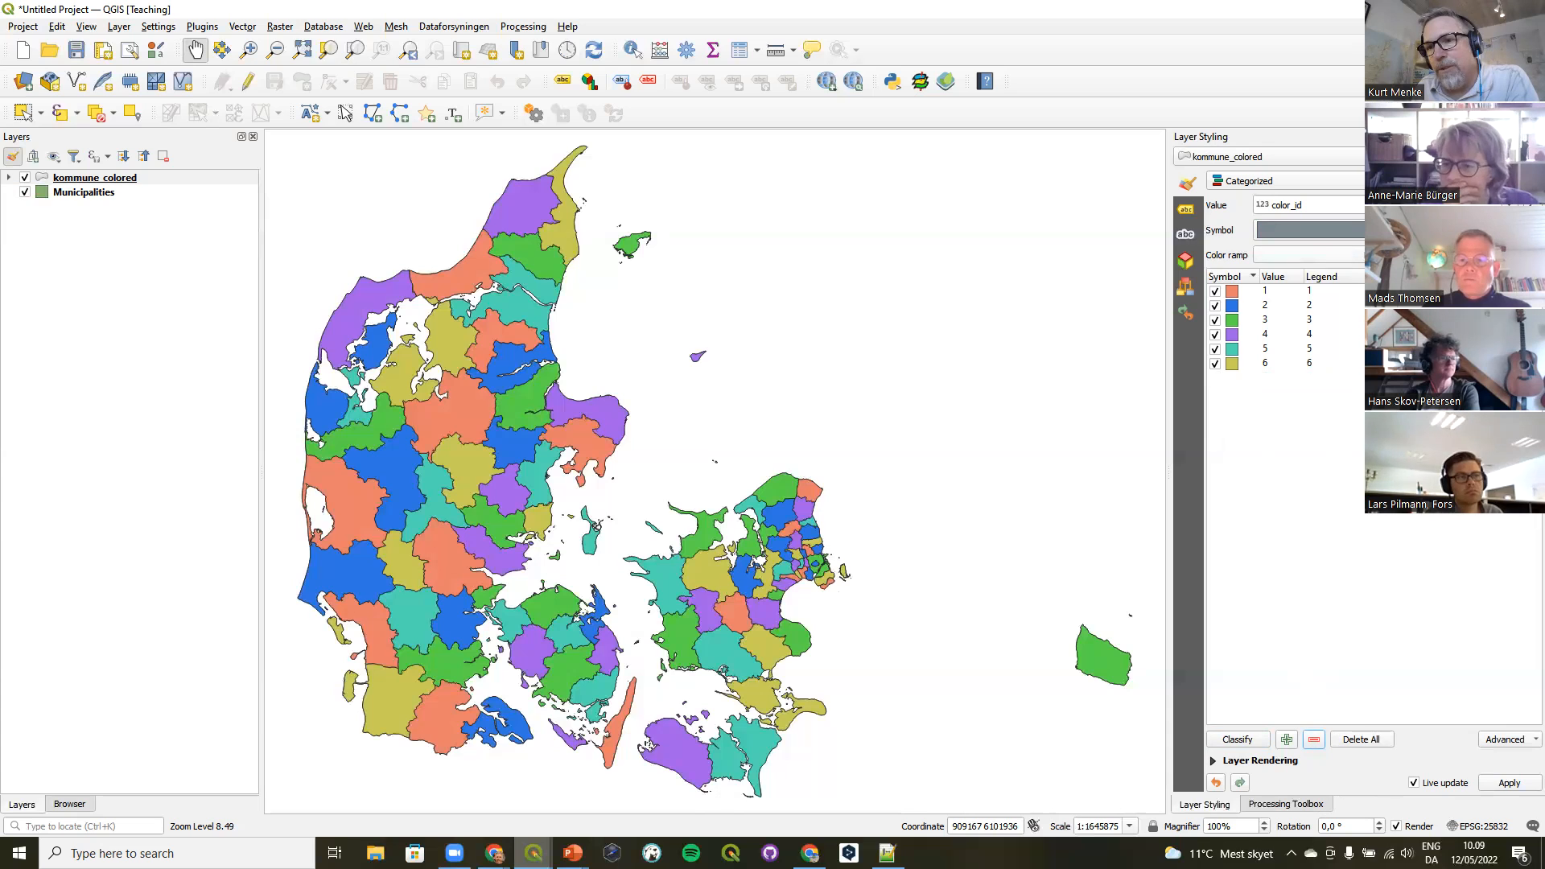
Shuffle the random colors of the kommune_colored categories three times.
click(1533, 255)
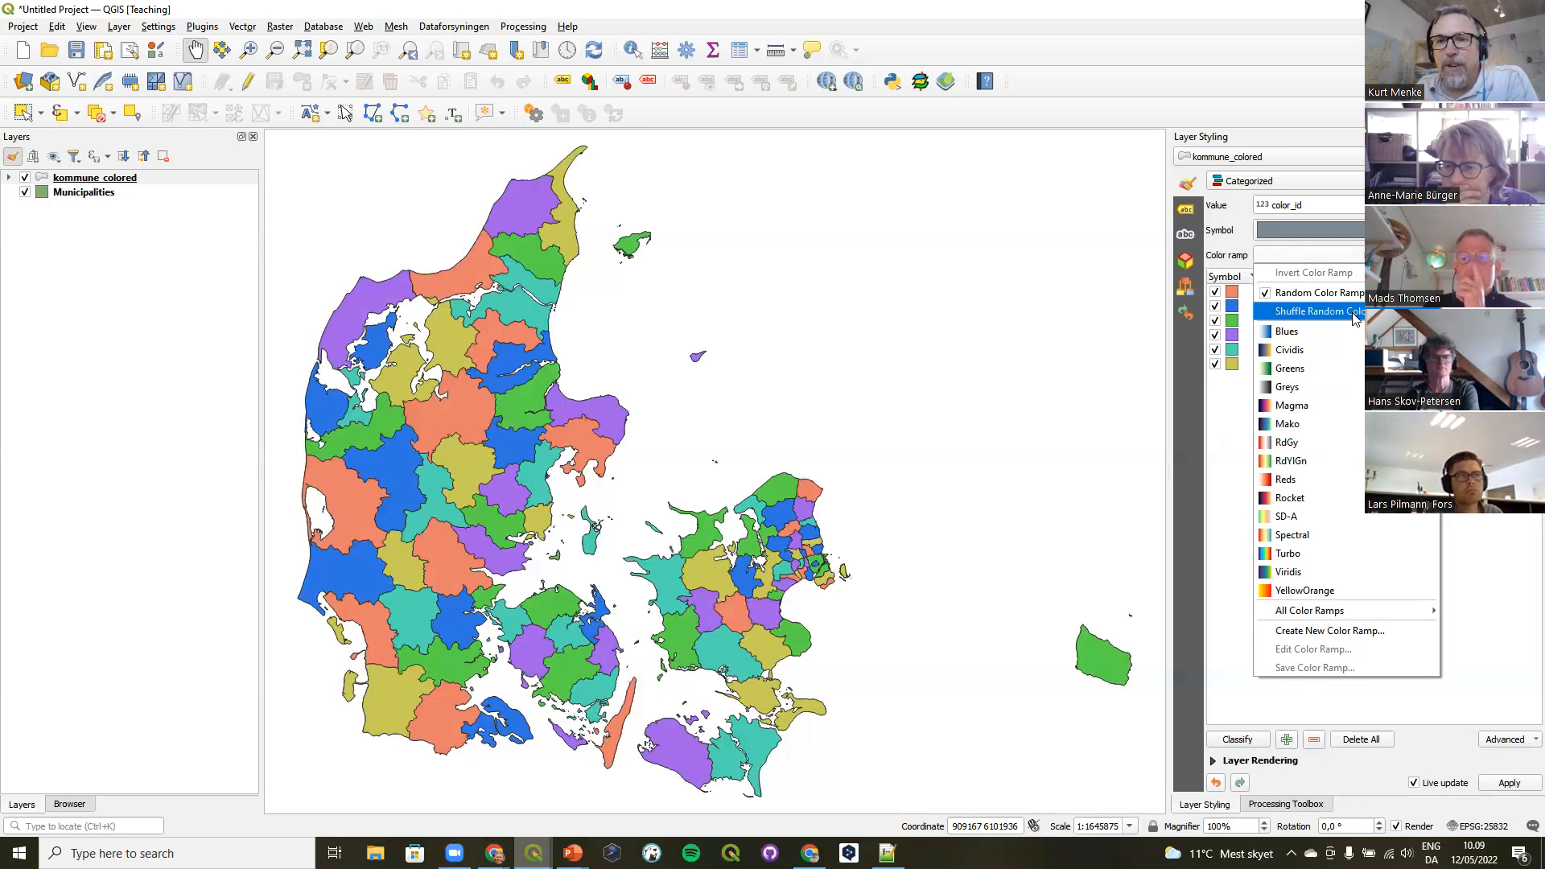
click(1319, 312)
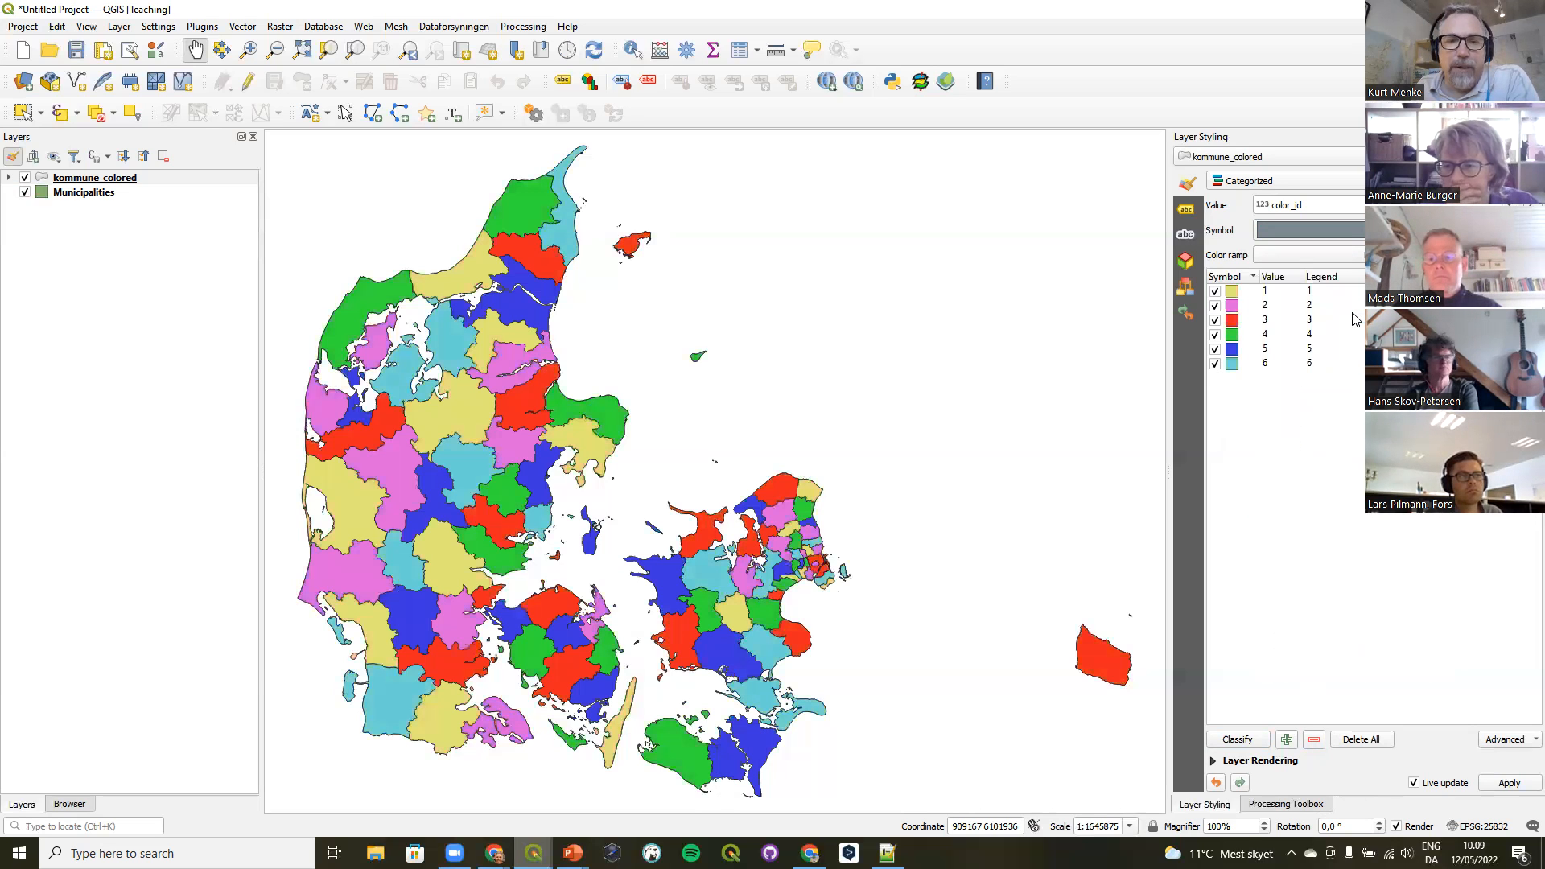
click(1534, 255)
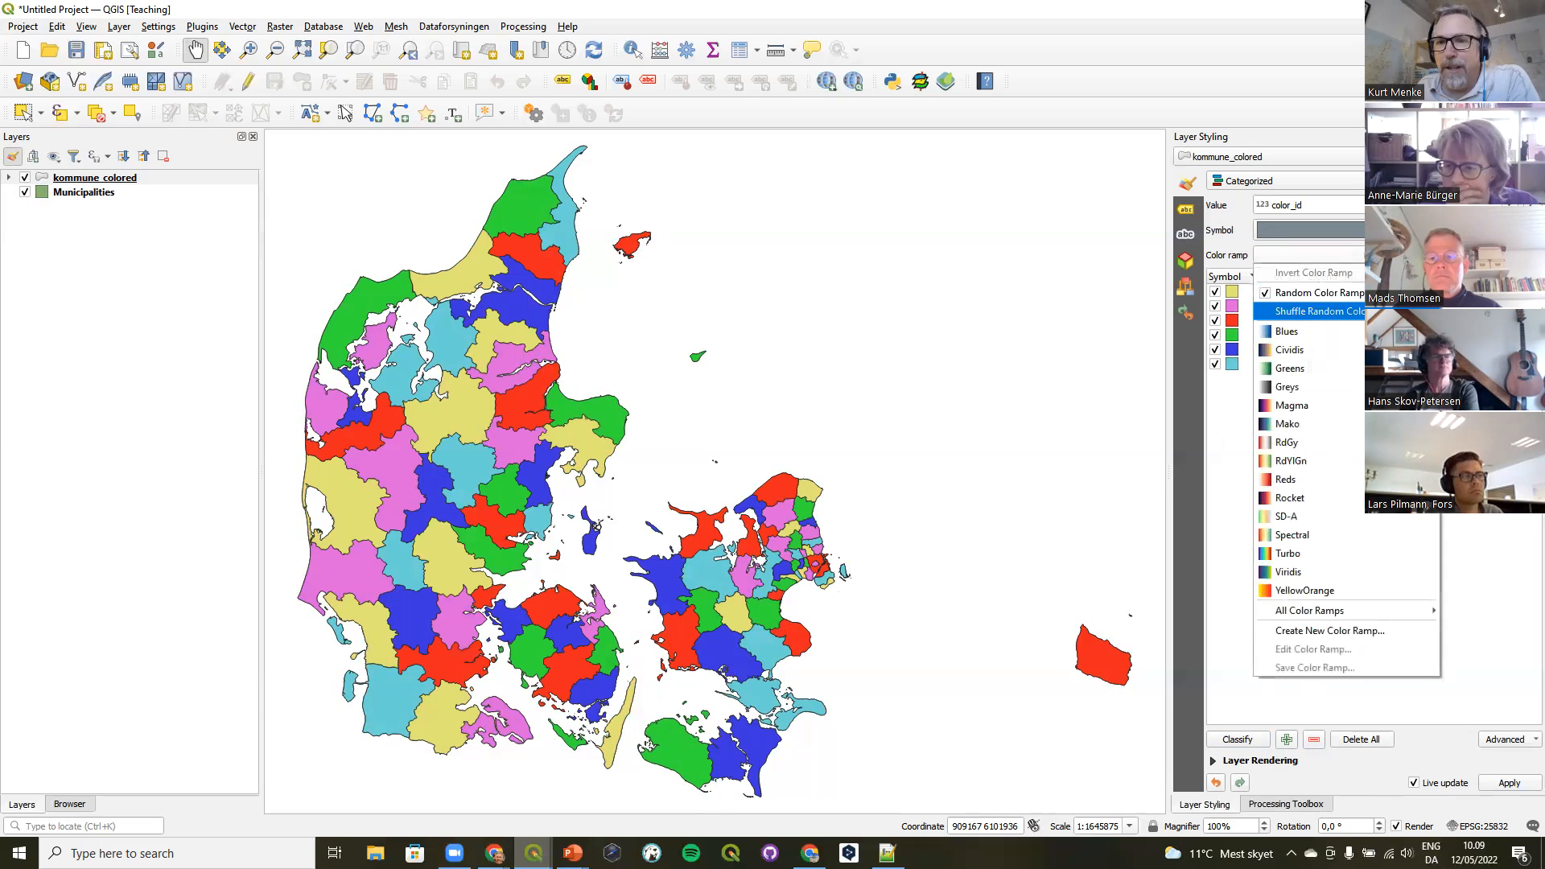
click(1352, 311)
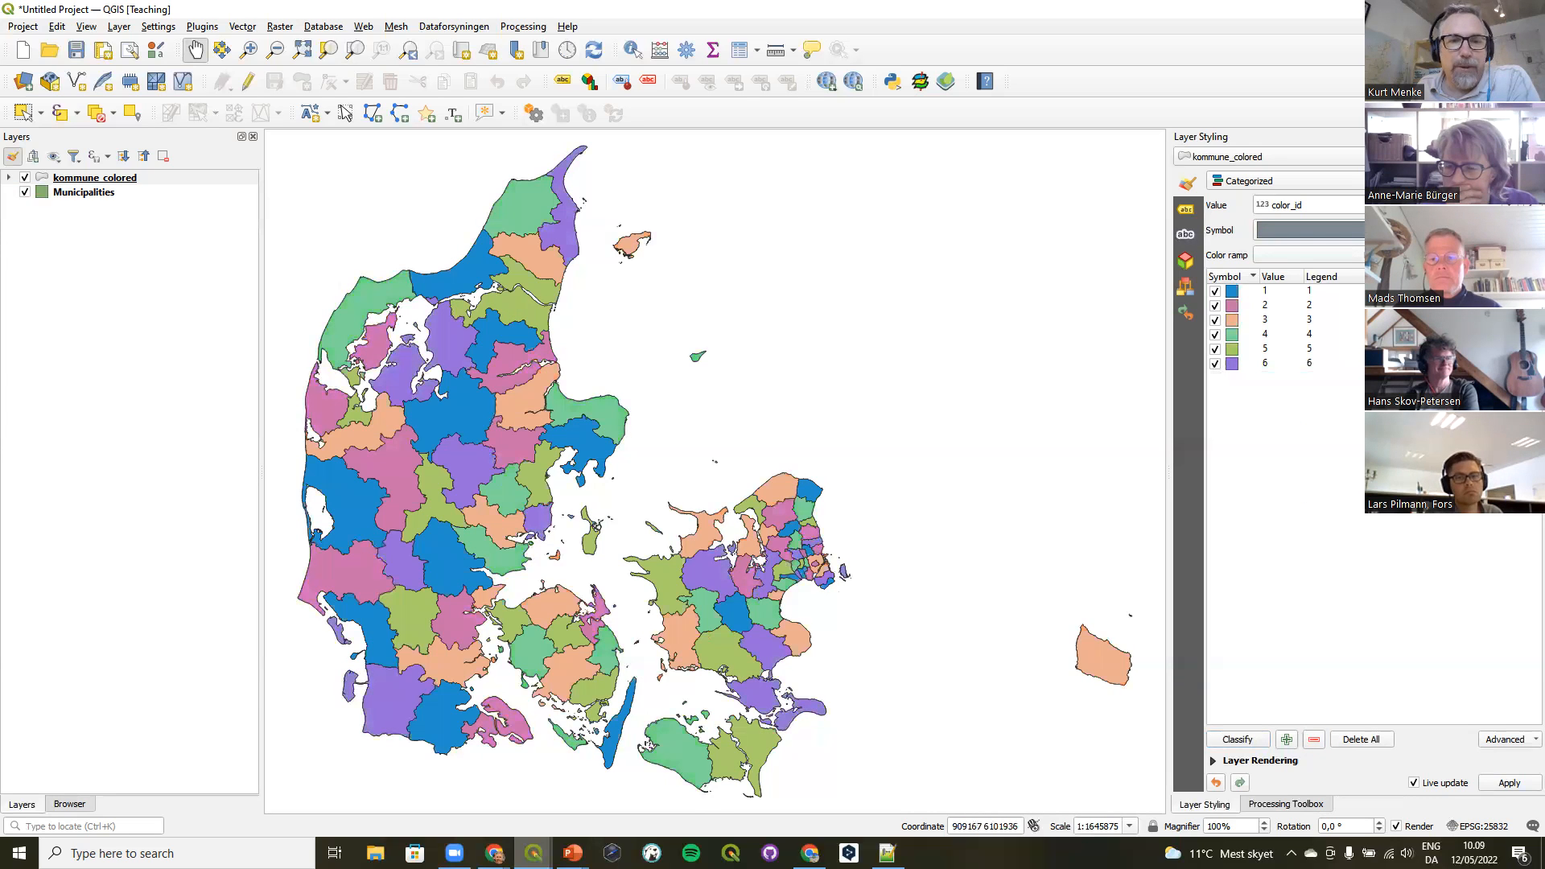
click(1535, 255)
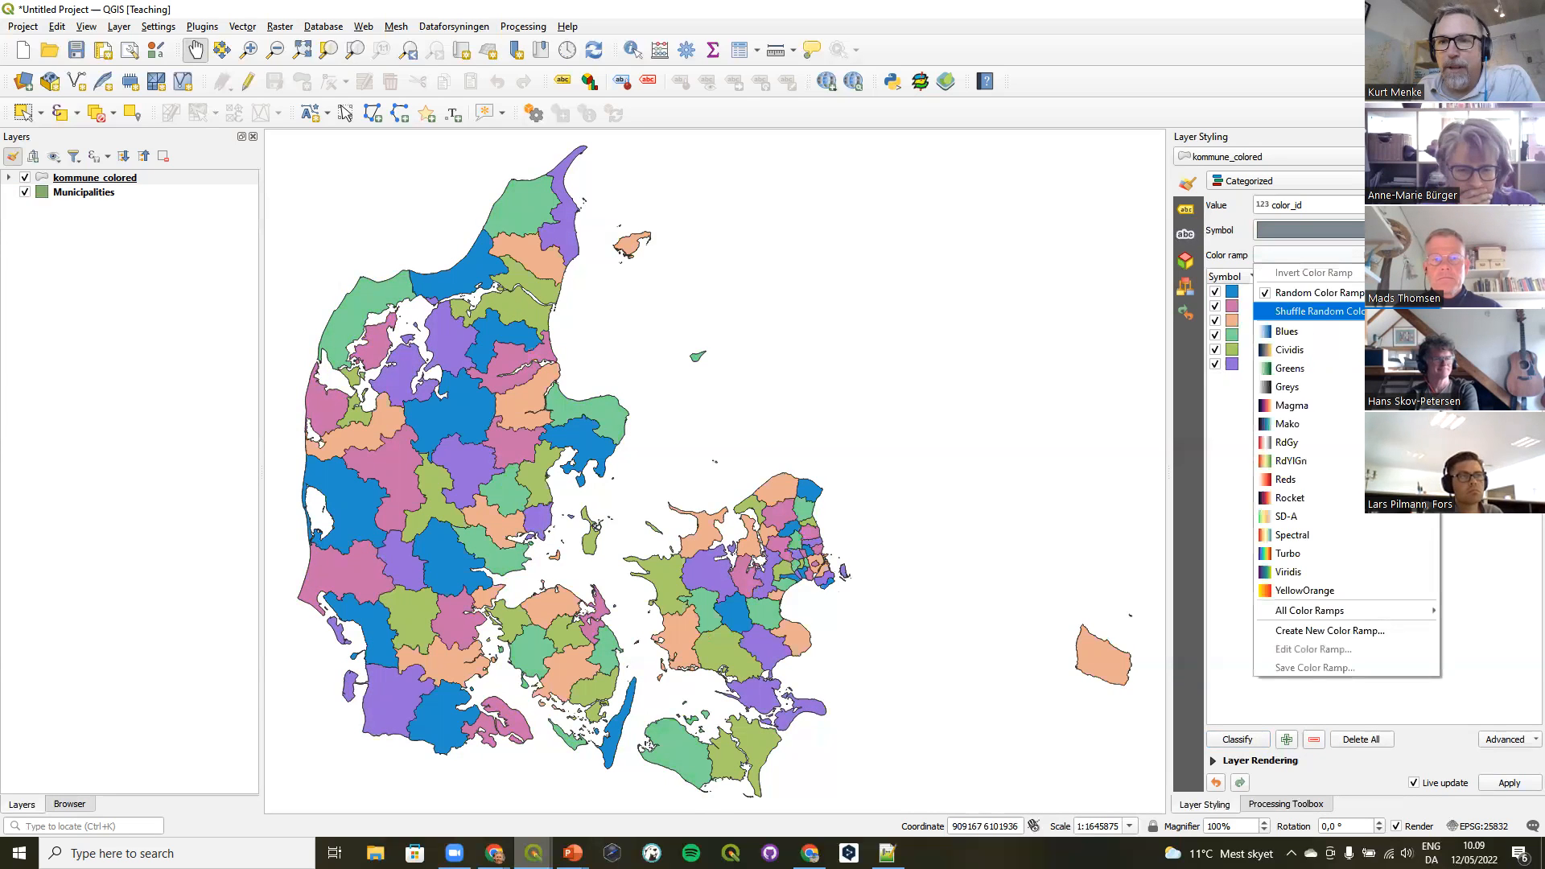
click(1319, 311)
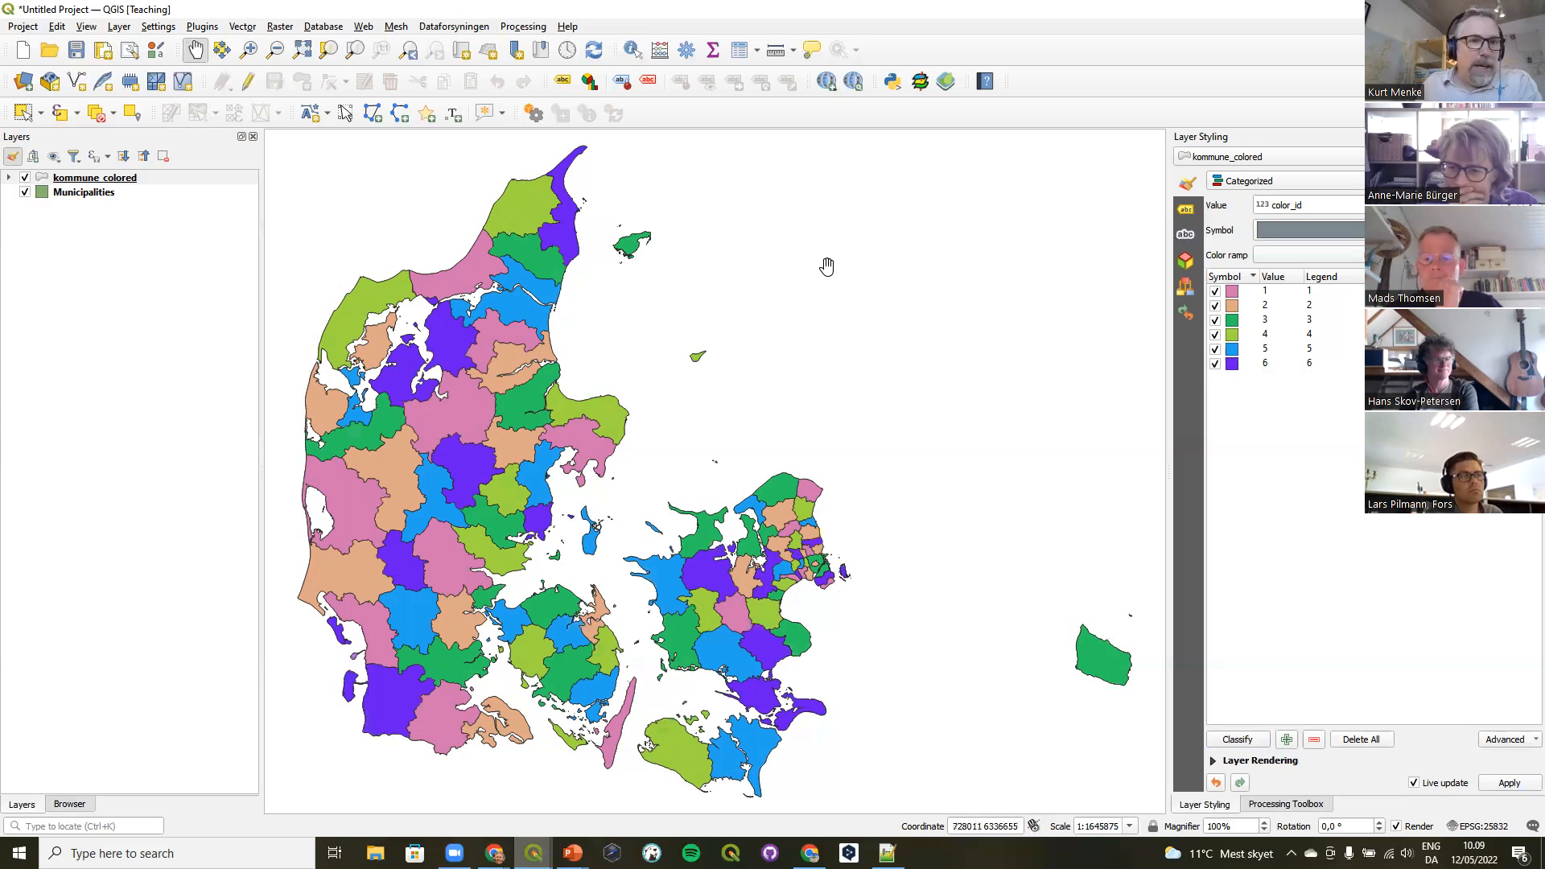
Duplicate the kommune_colored layer, place the copy above the original, and show only the copy of the two.
right_click(115, 180)
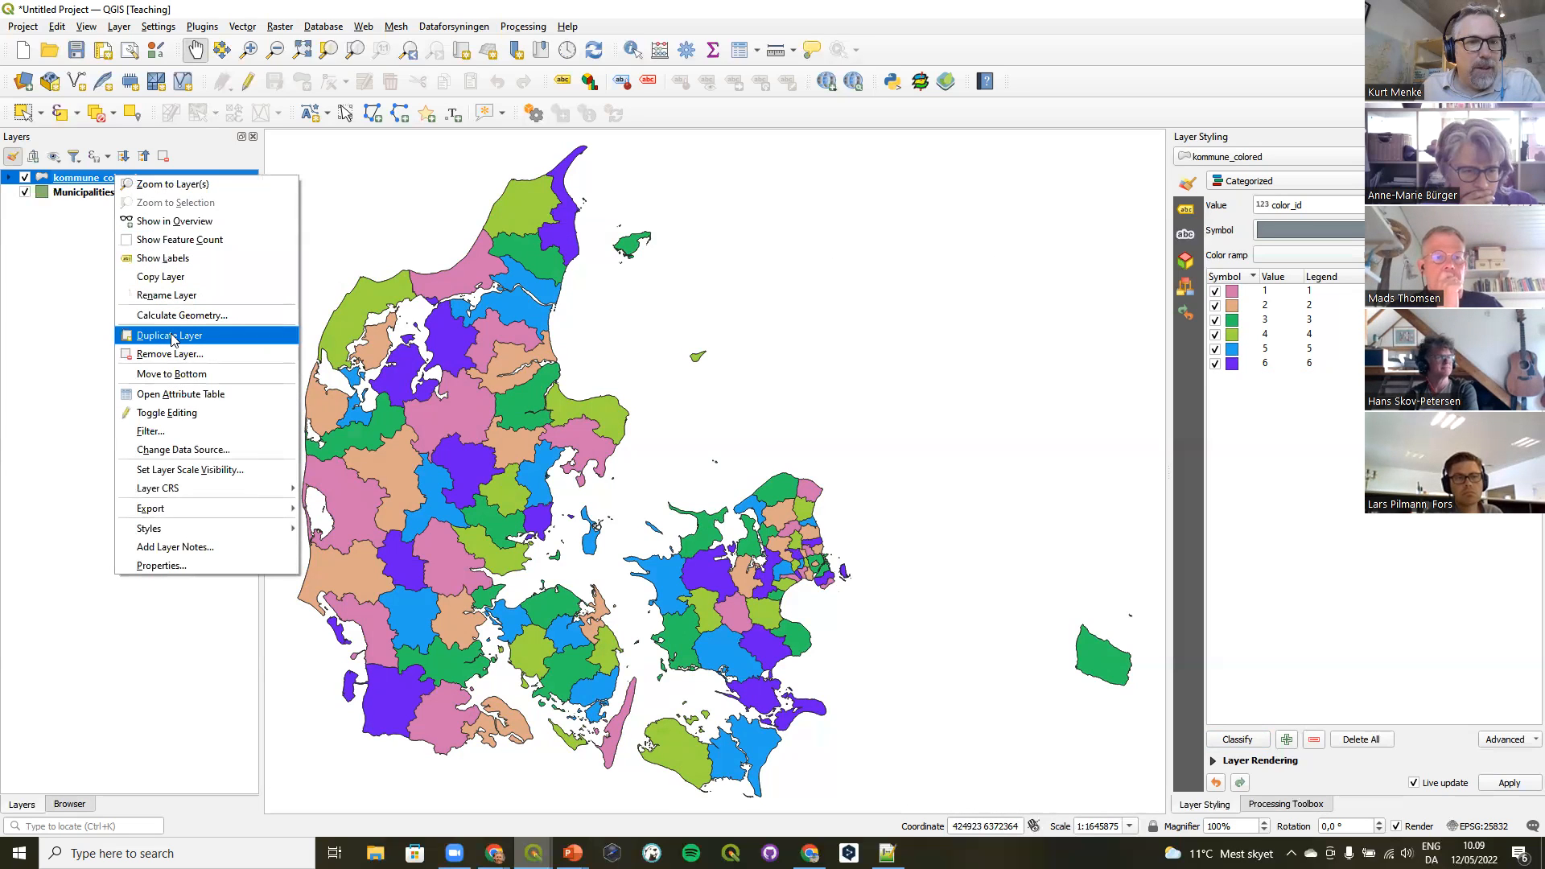
click(174, 336)
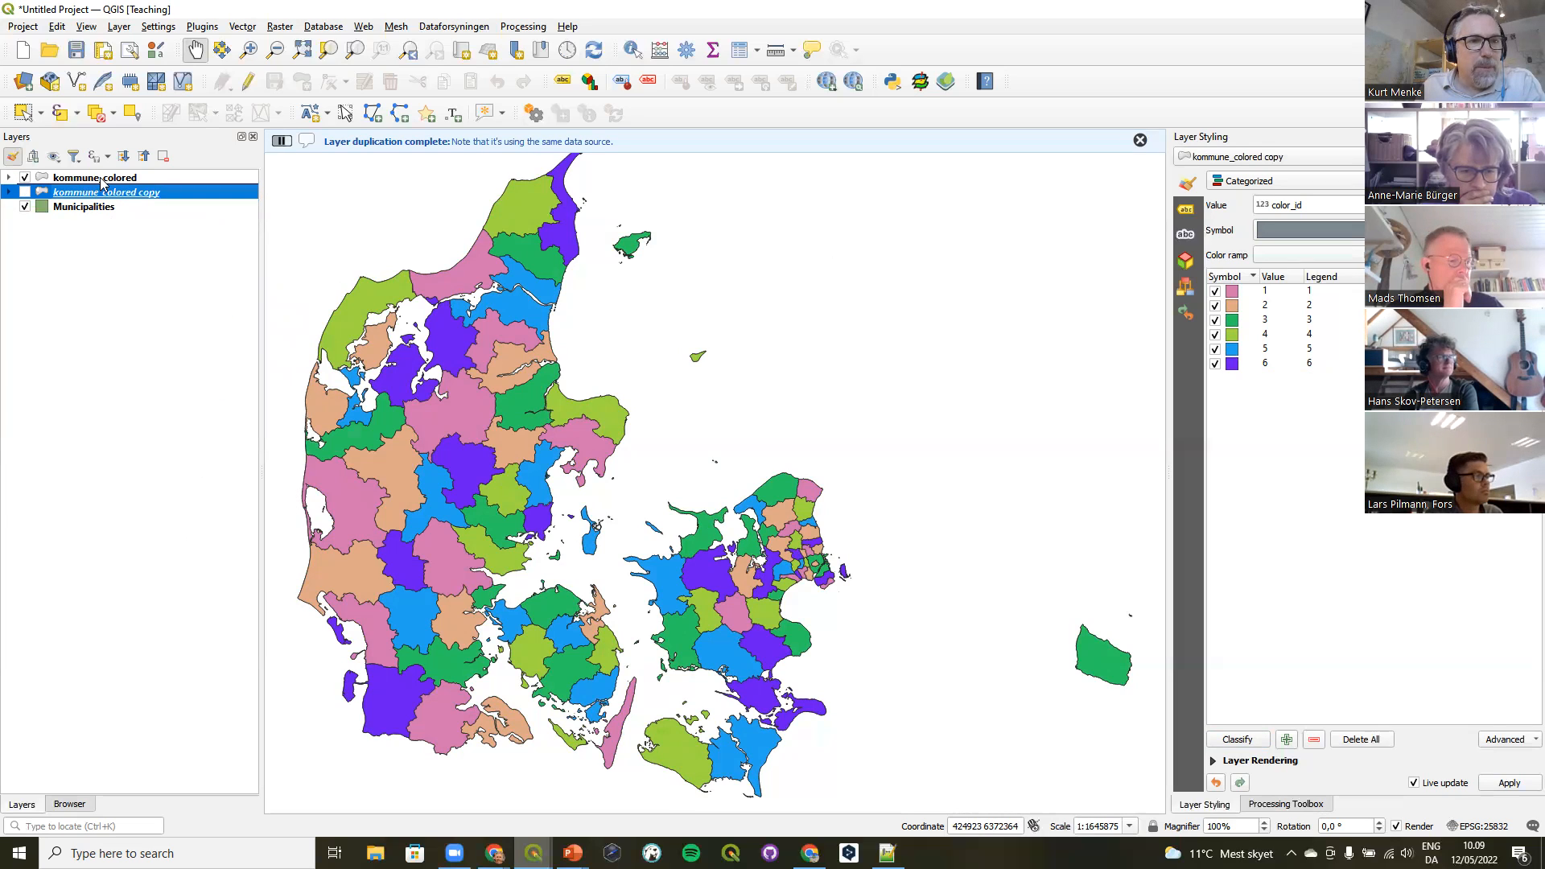
drag(107, 175, 105, 201)
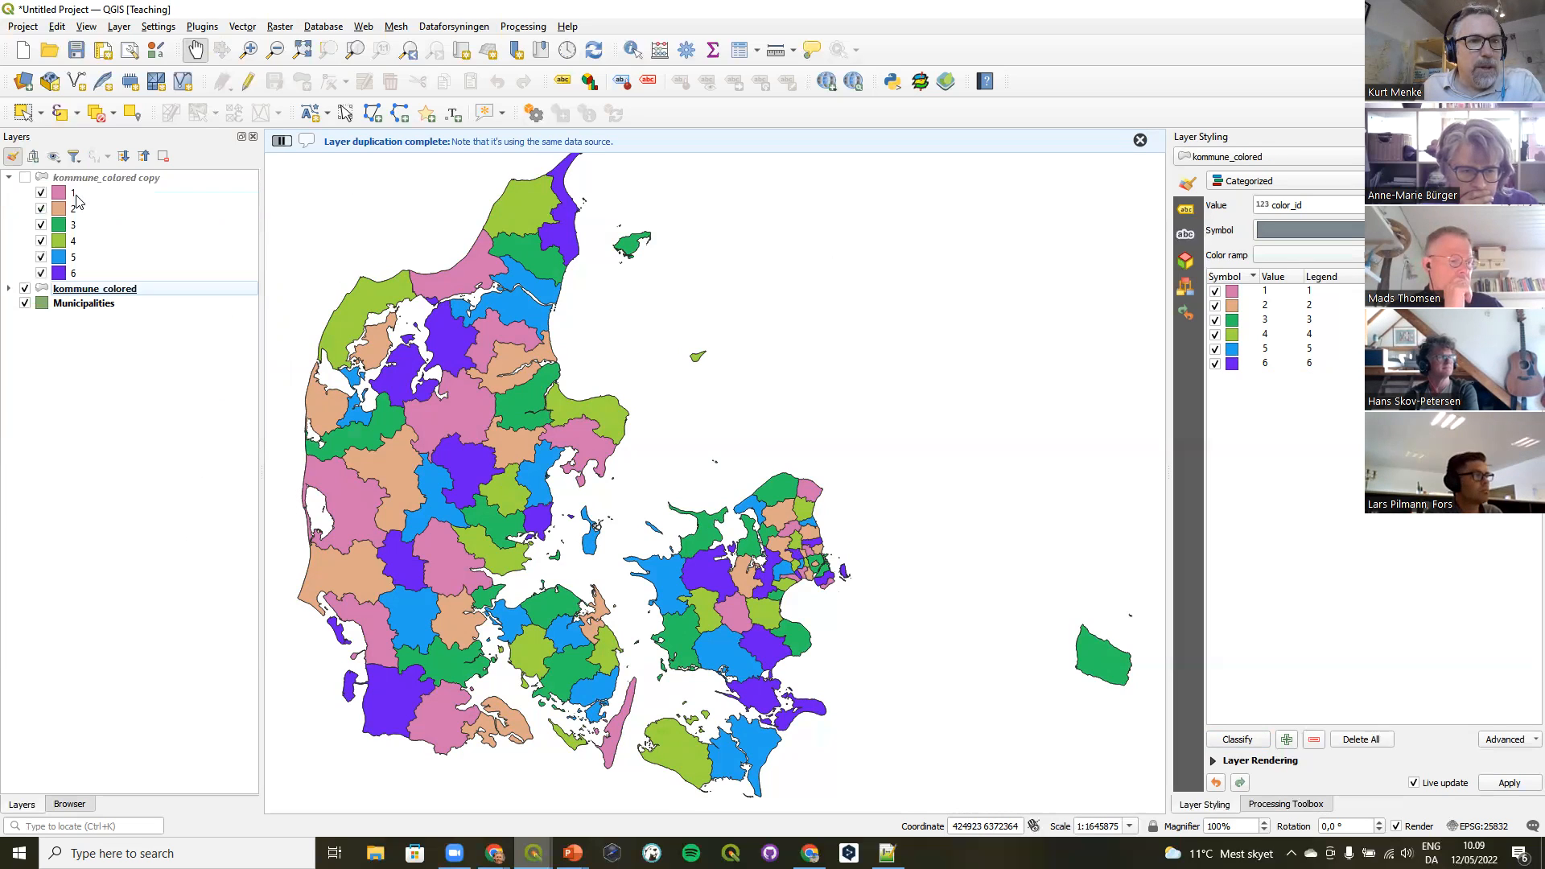
click(25, 178)
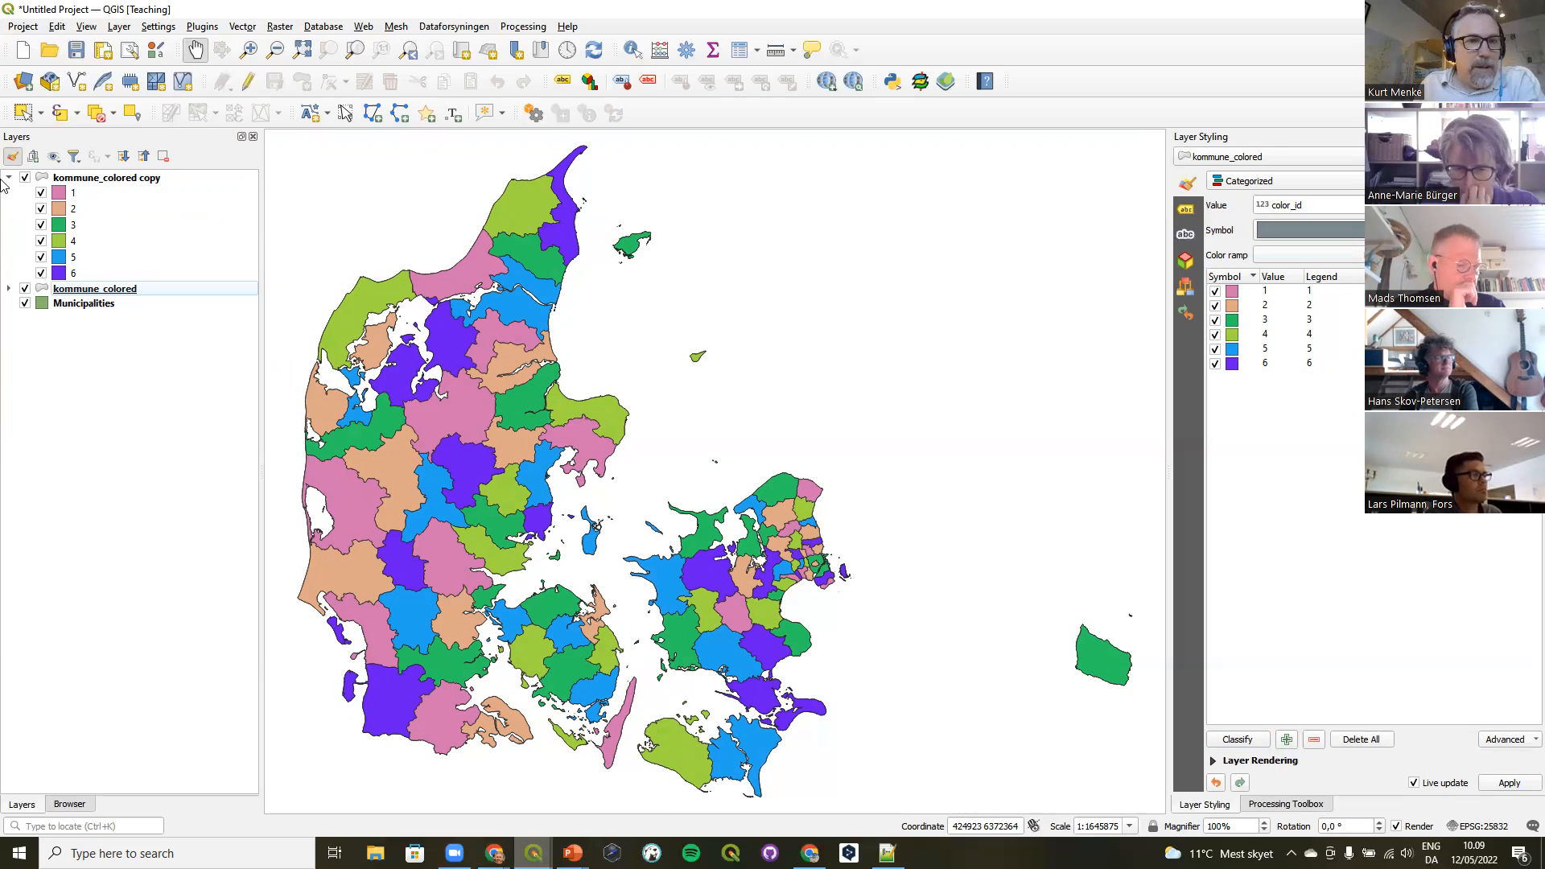
click(112, 179)
click(24, 289)
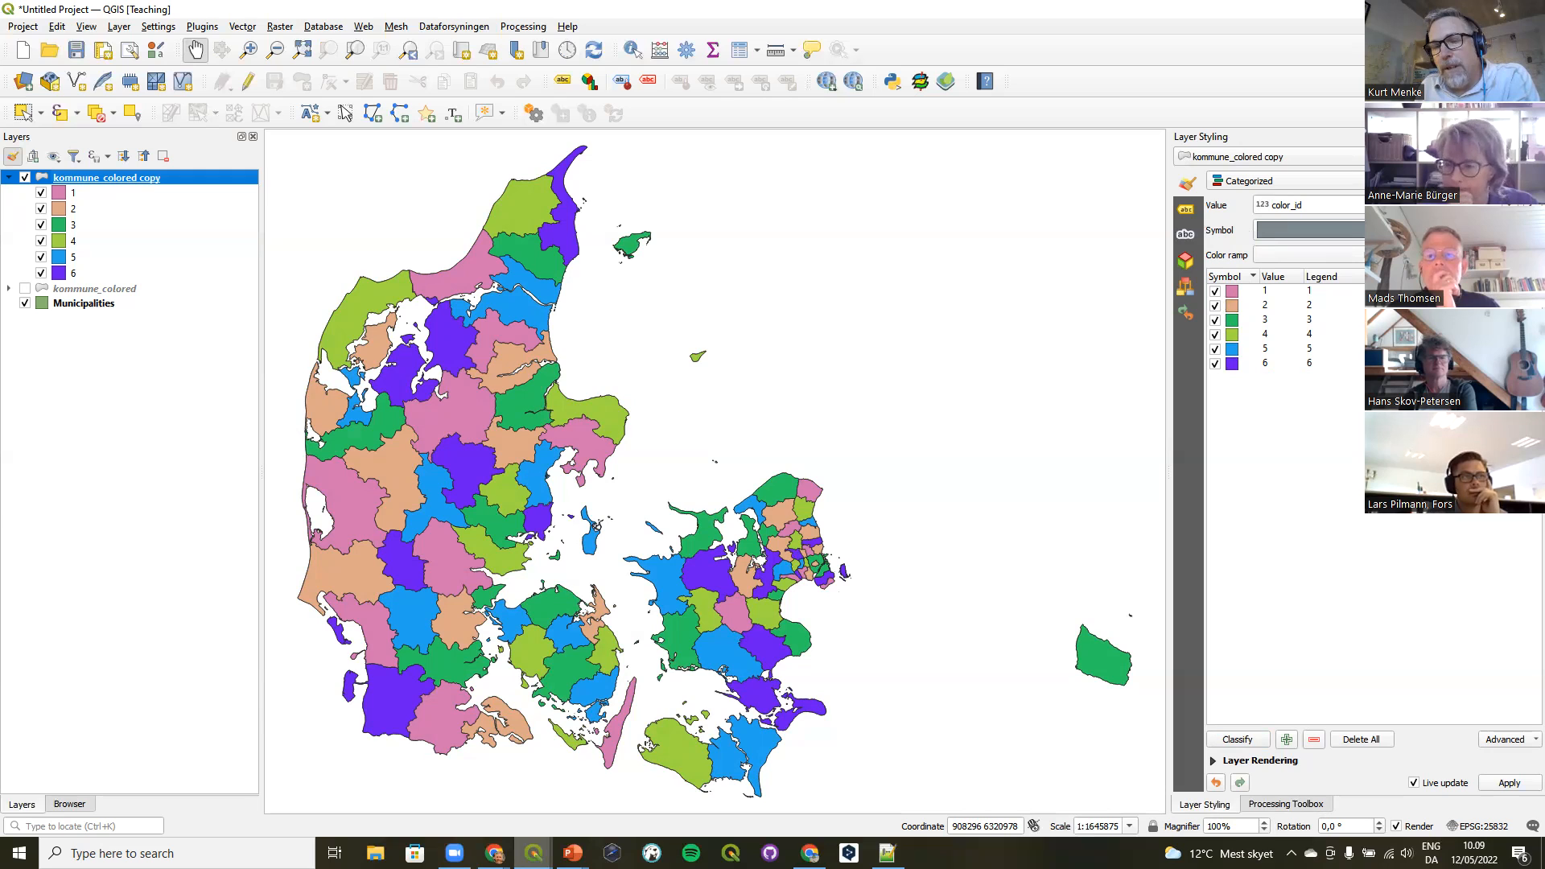
Change the symbol layer type of kommune_colored copy from Simple Fill to Shapeburst Fill.
click(1307, 231)
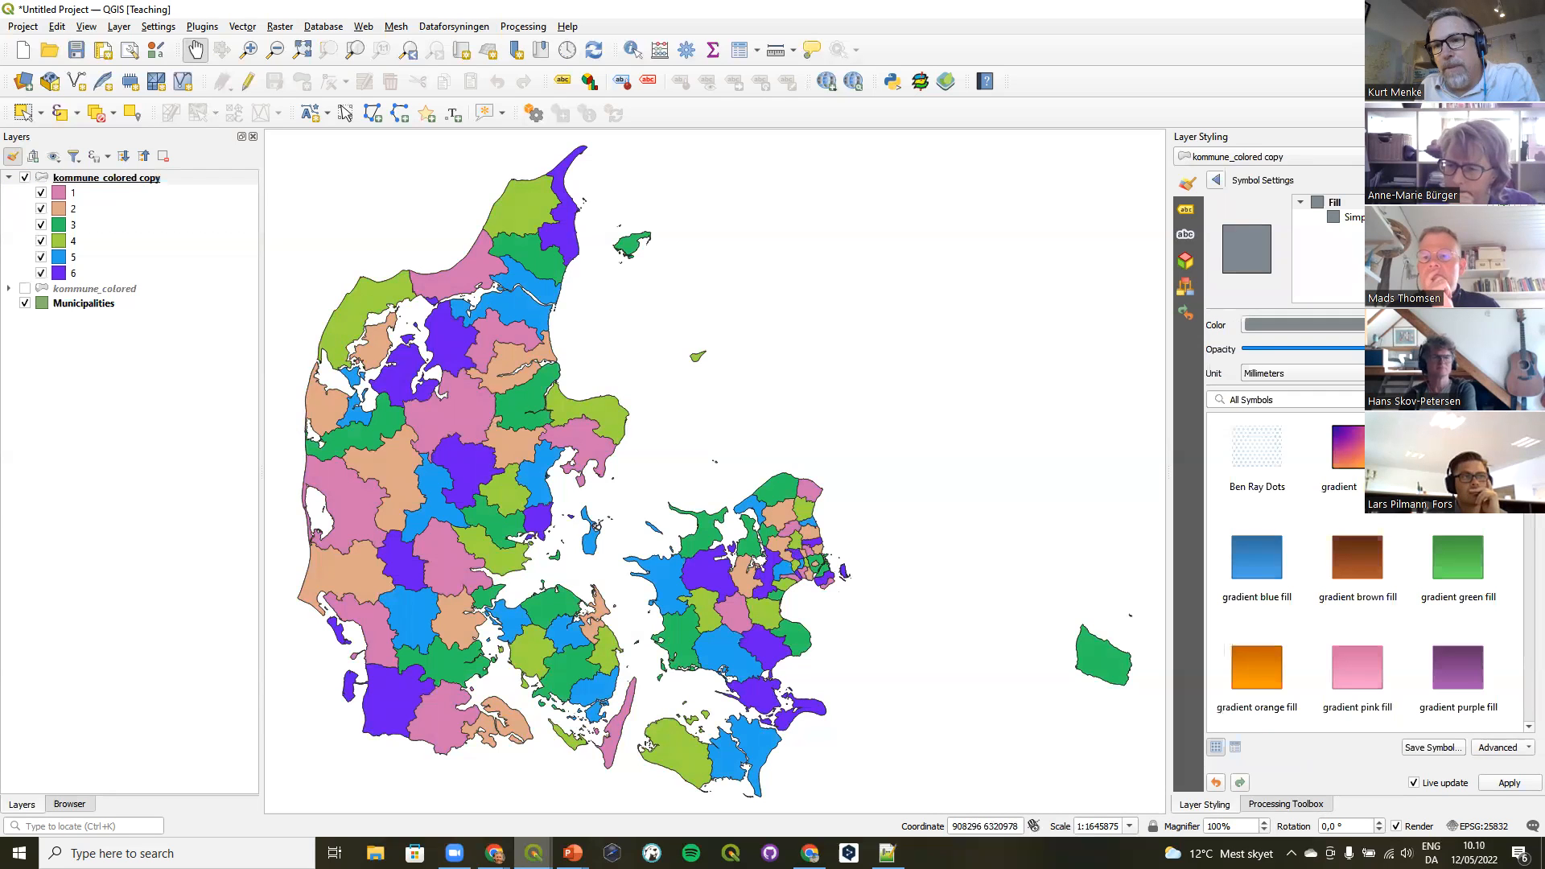
click(1359, 217)
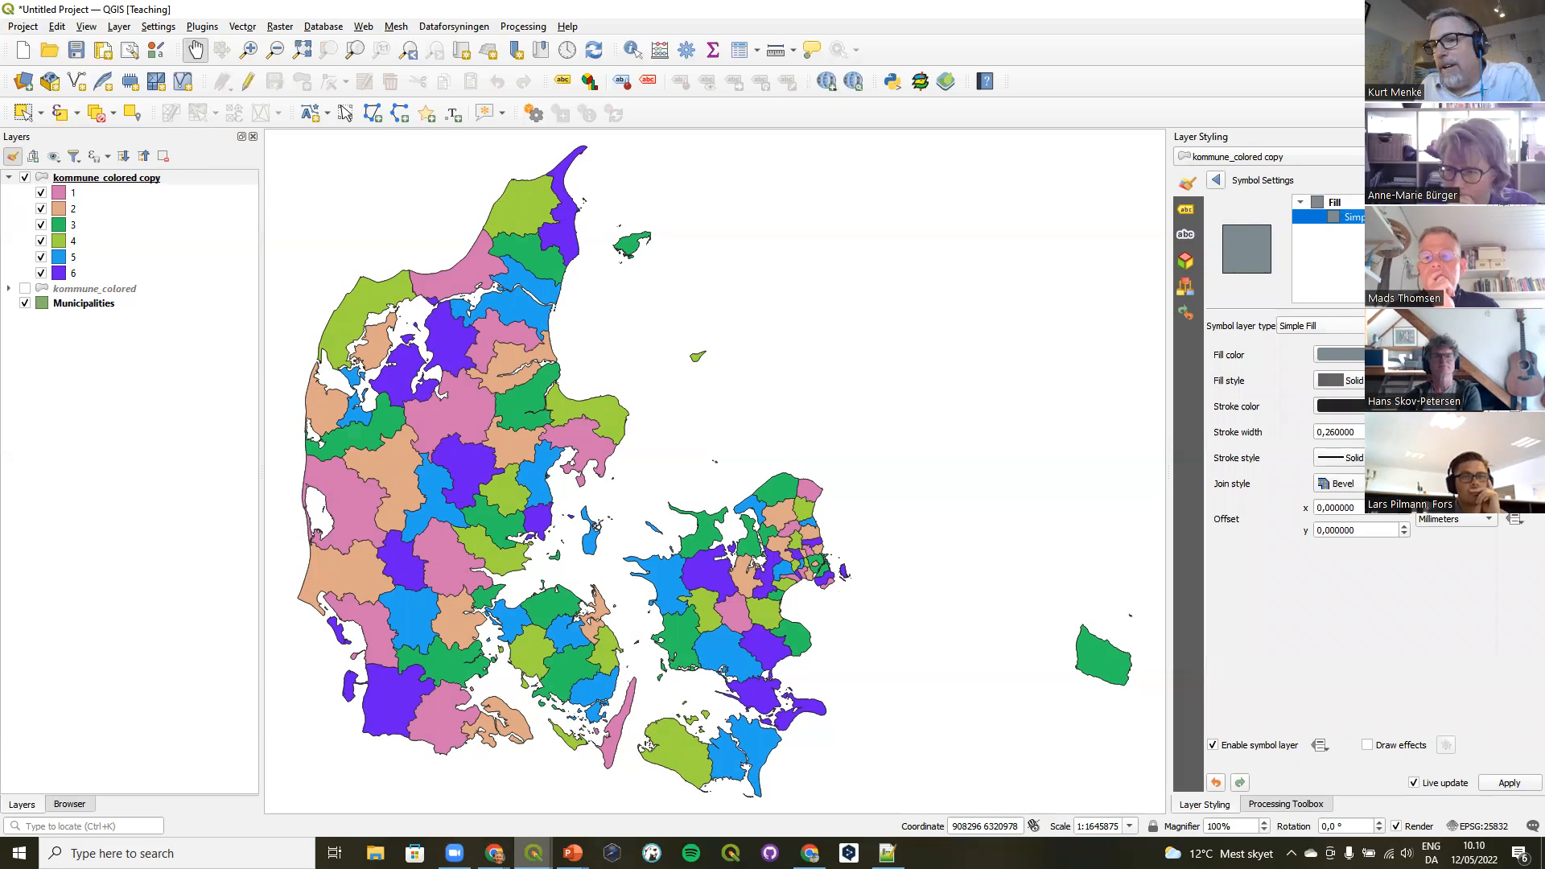
click(1399, 325)
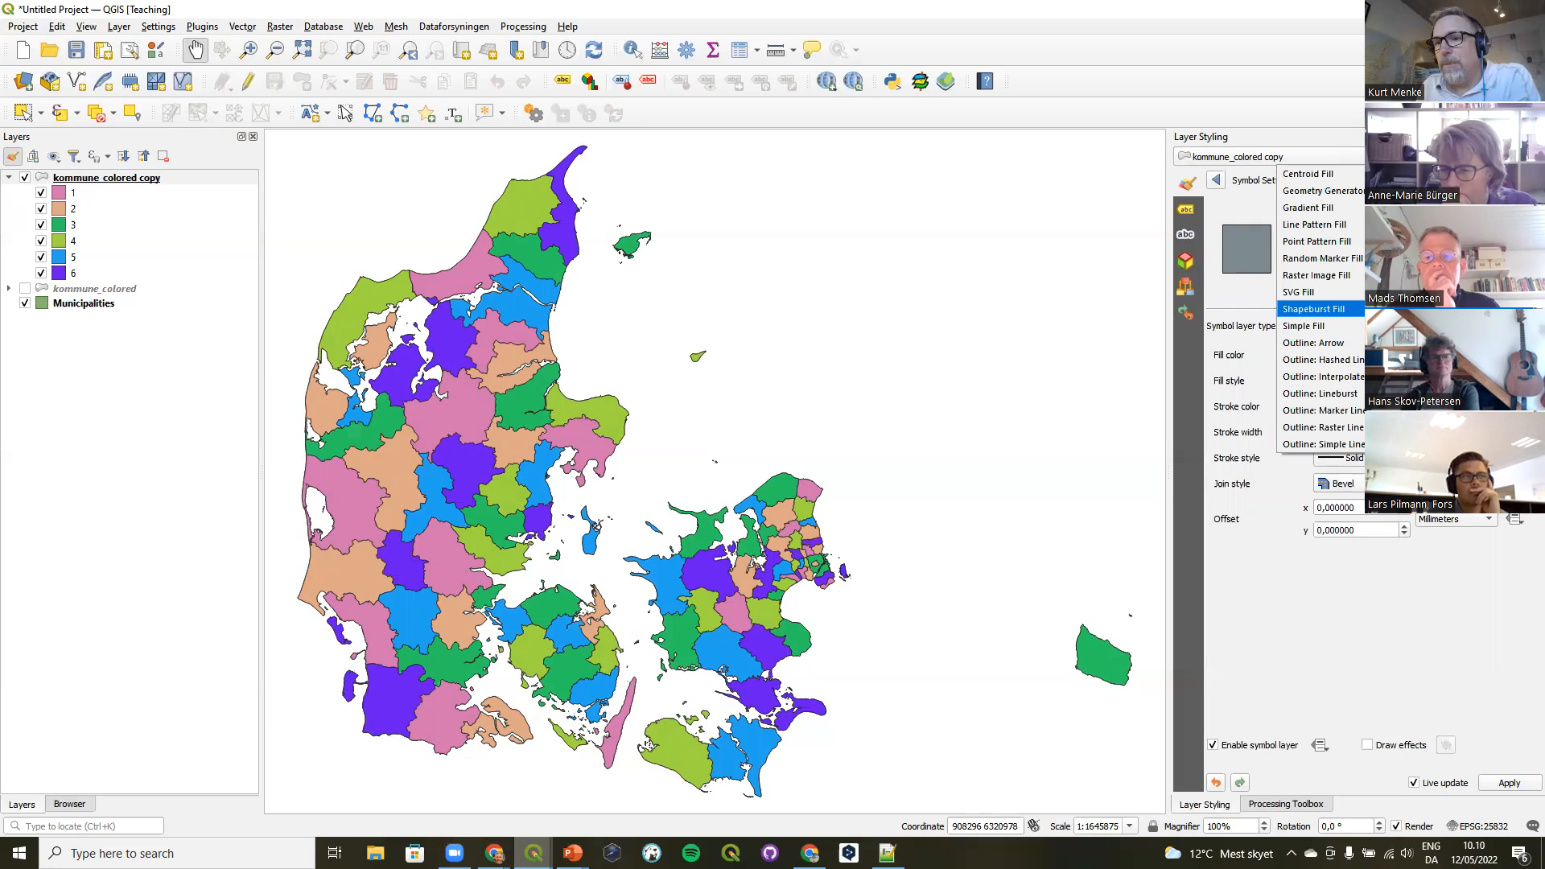
click(1376, 309)
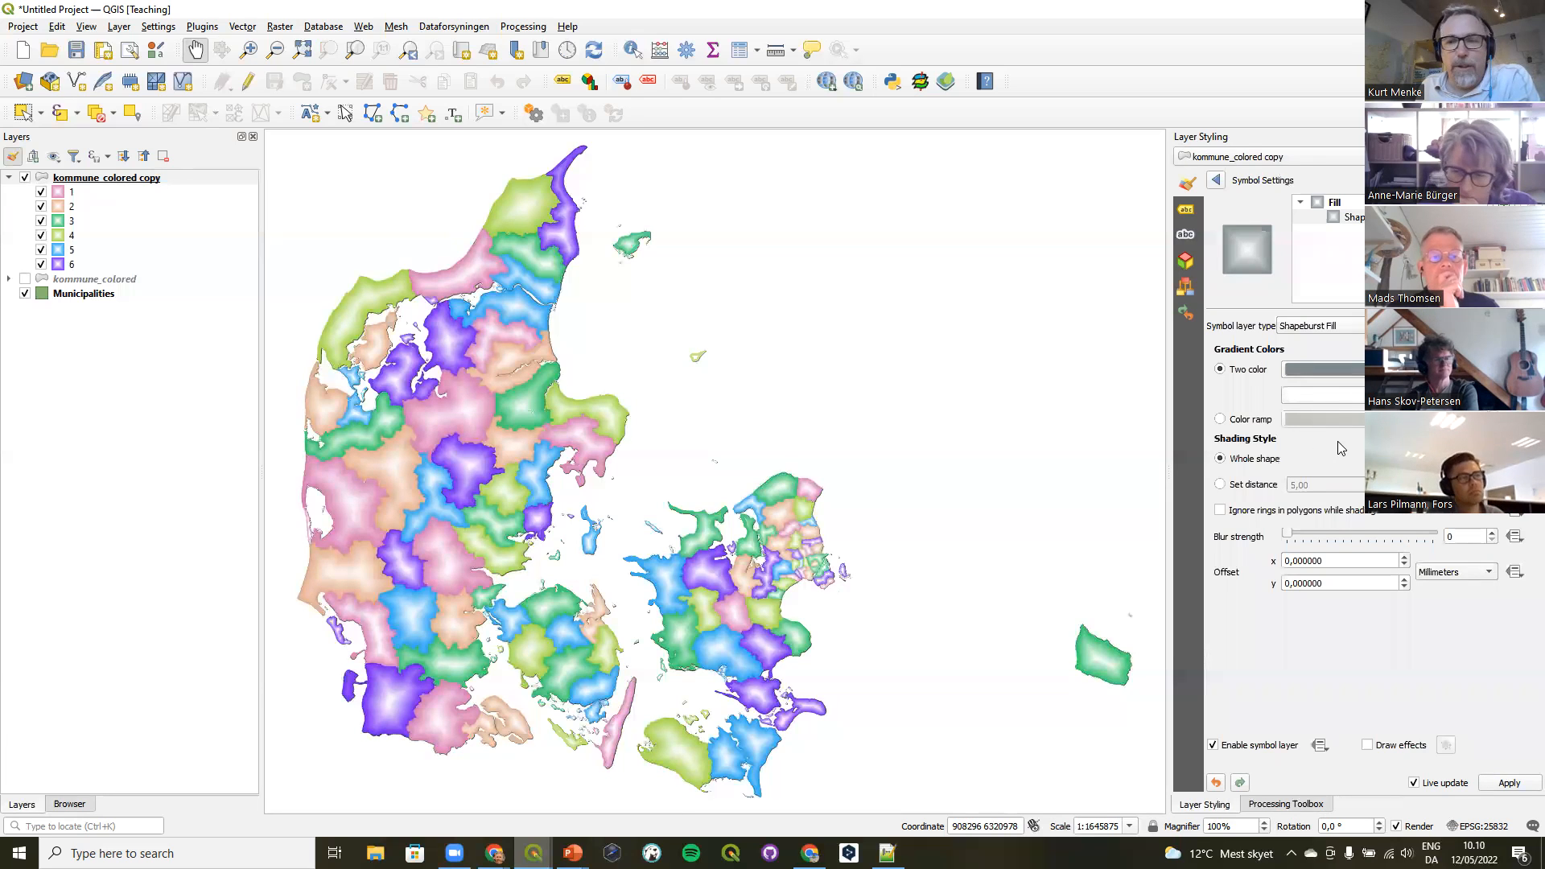
Shade the shapeburst fill to a set distance of 3,00 with blur strength 5, and return to the category settings.
click(1240, 487)
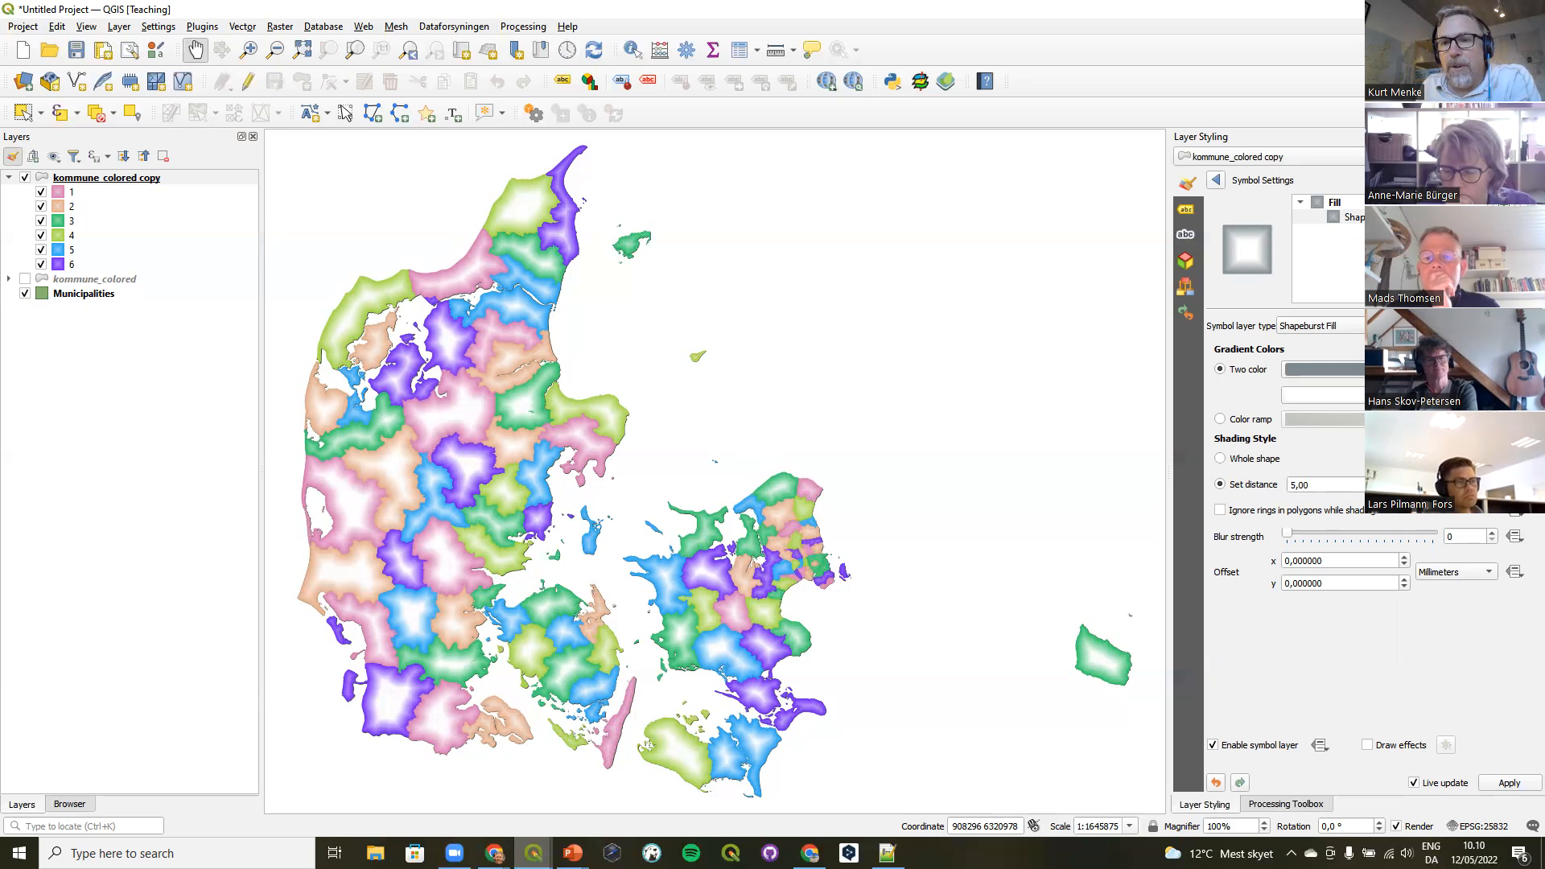
click(1403, 488)
click(1403, 488)
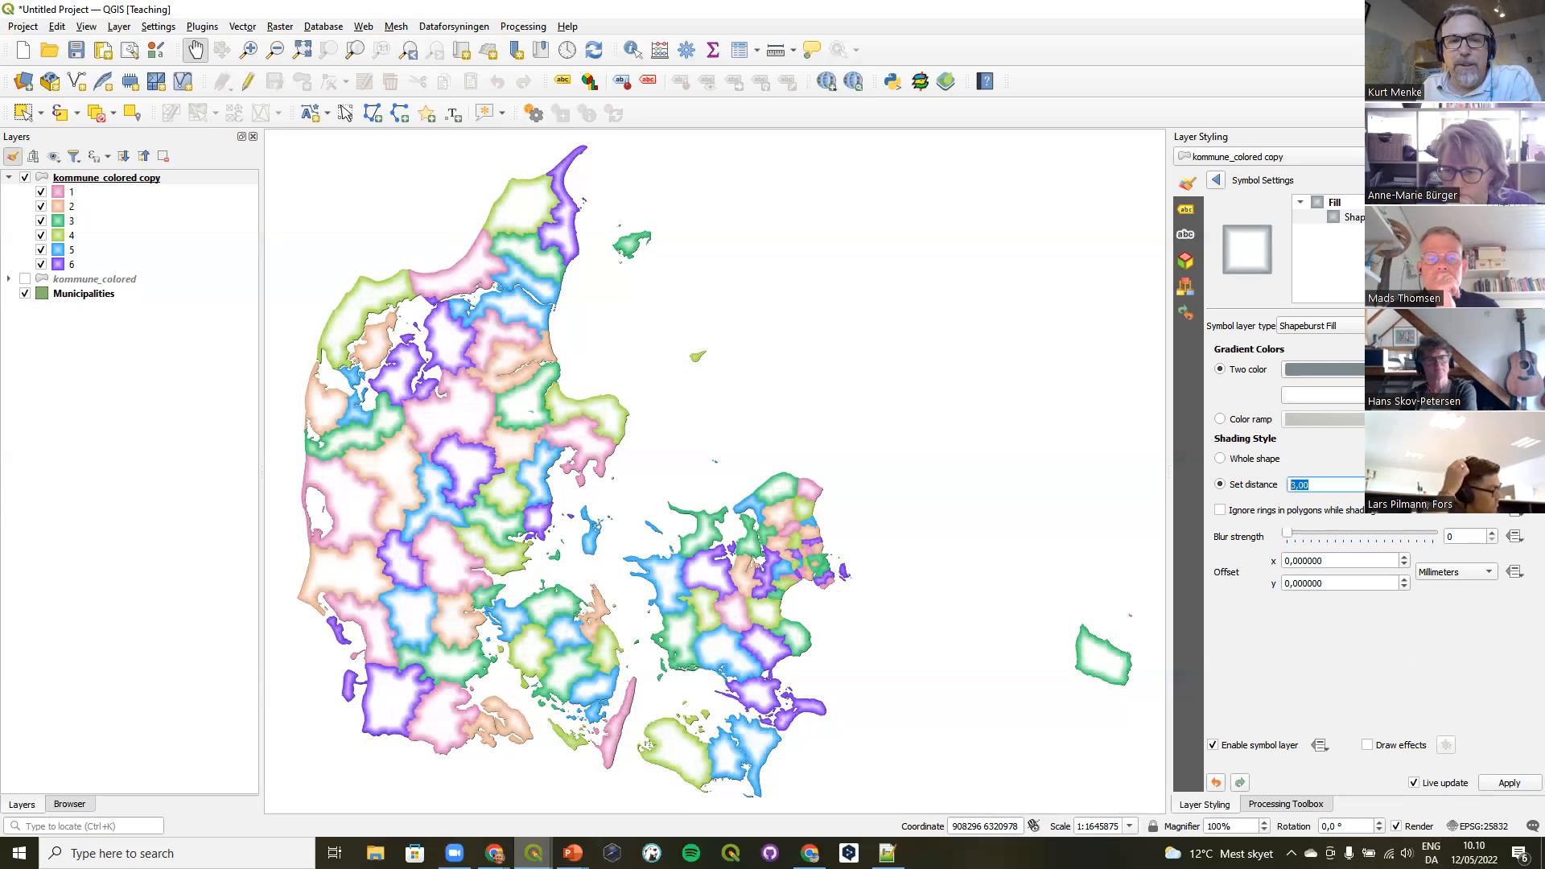
click(1490, 533)
click(1490, 533)
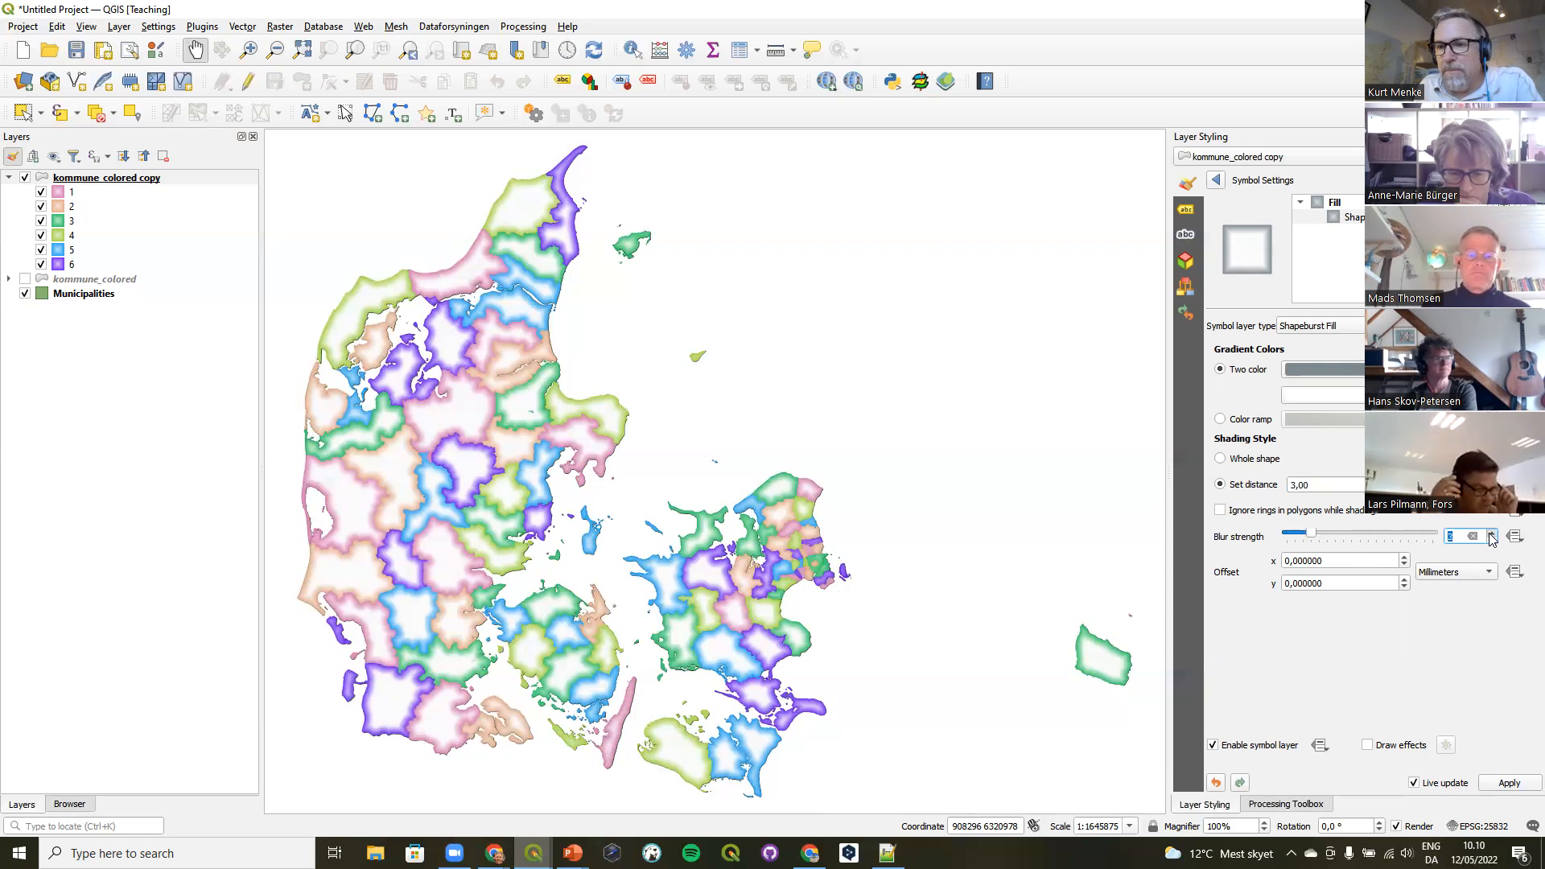
click(1490, 534)
click(1490, 533)
click(1490, 534)
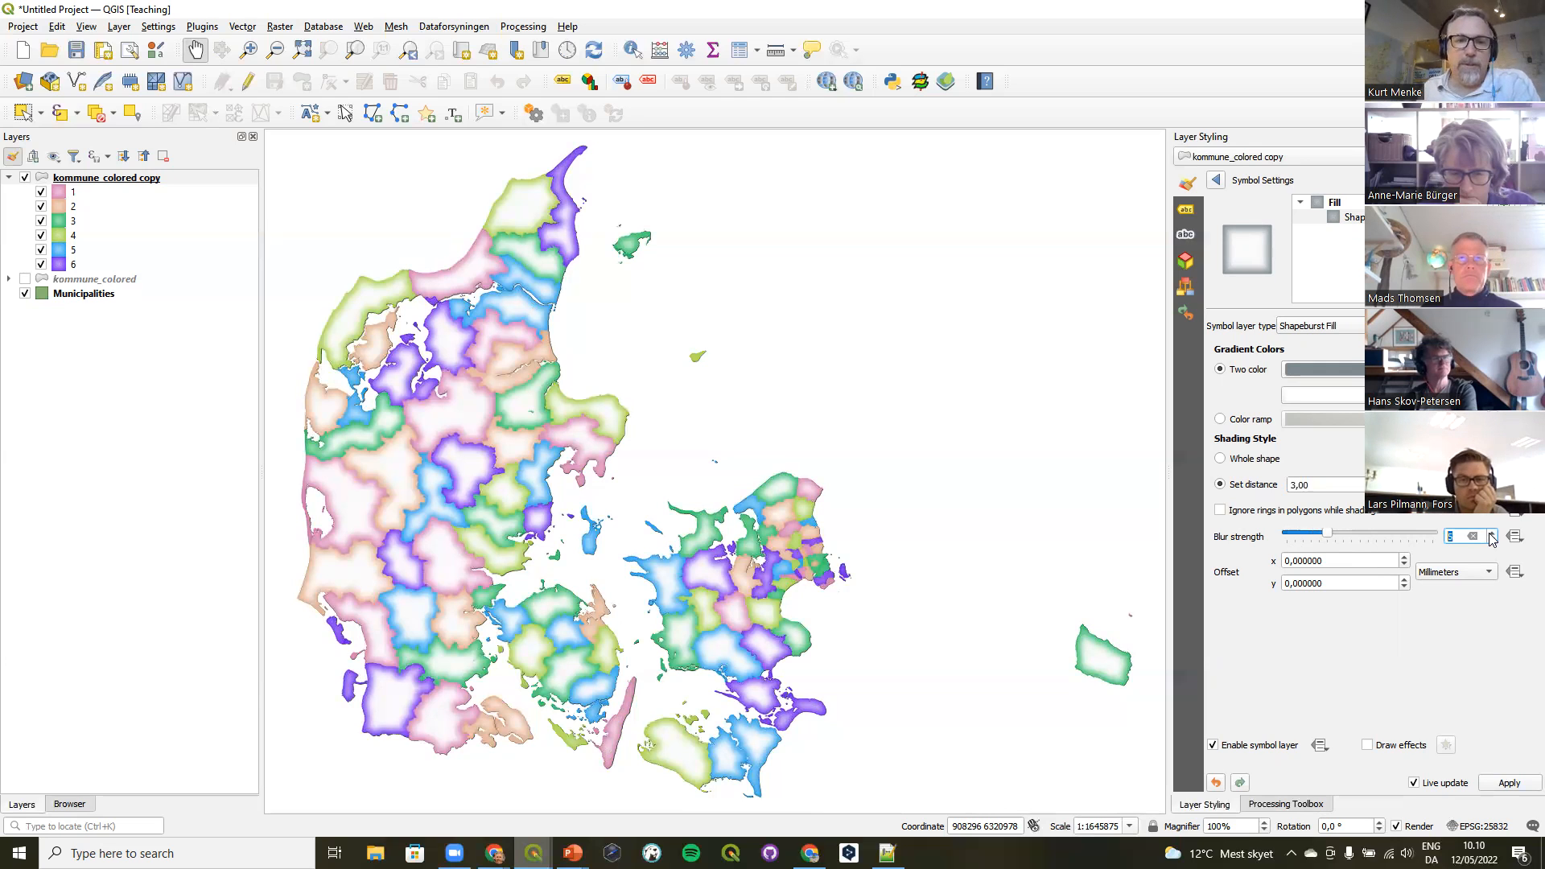
click(1216, 180)
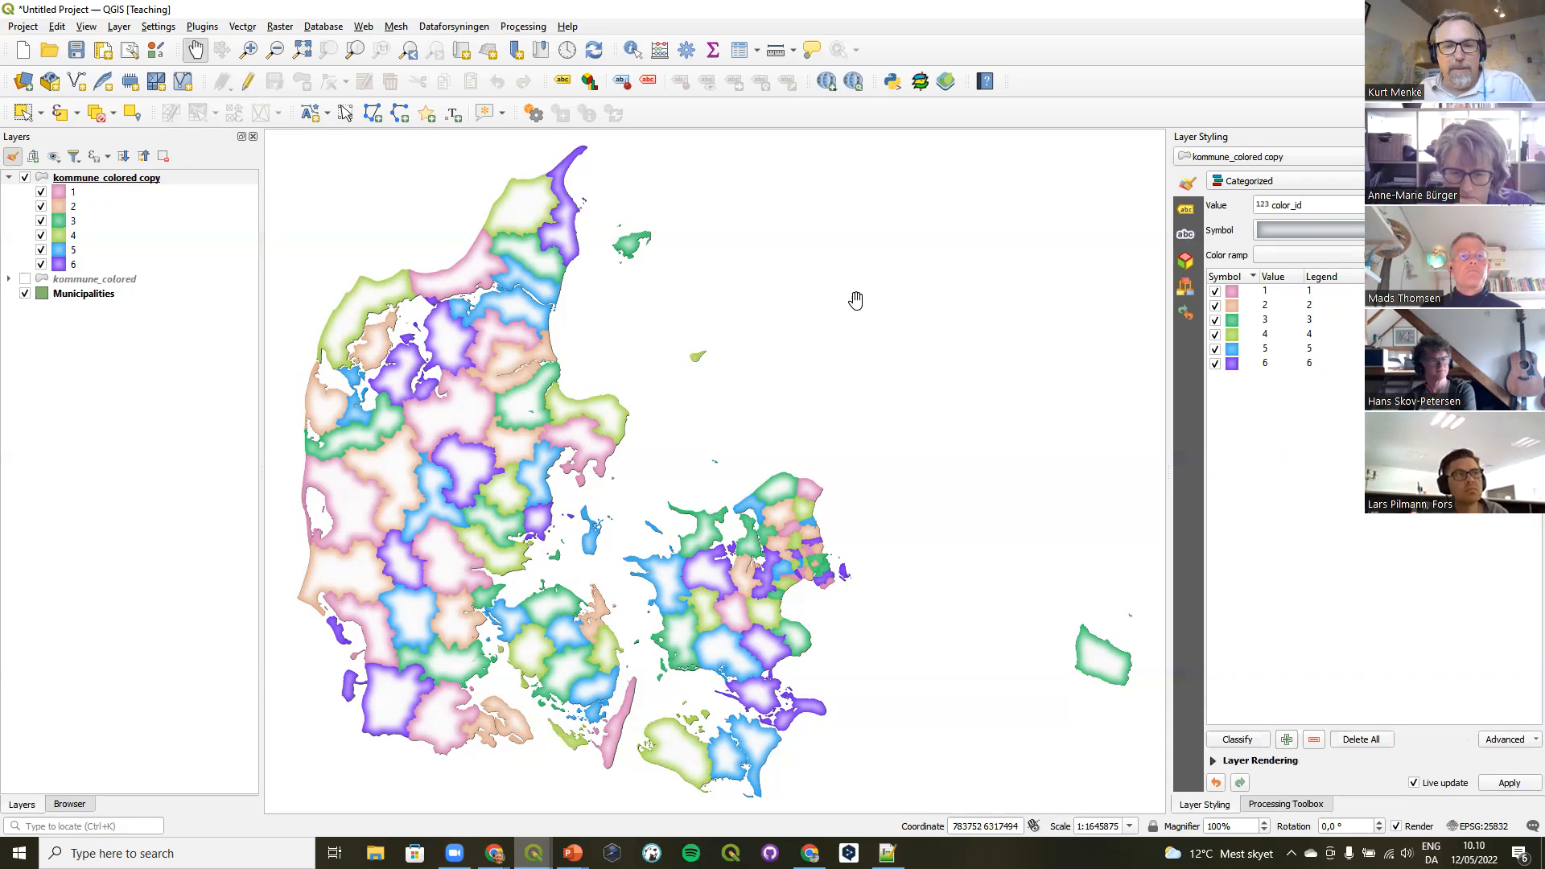
Switch to the PowerPoint lecture to examine the Topological Coloring Algorithms and Expression Based Symbols slide, and return to QGIS.
mouse_move(573, 851)
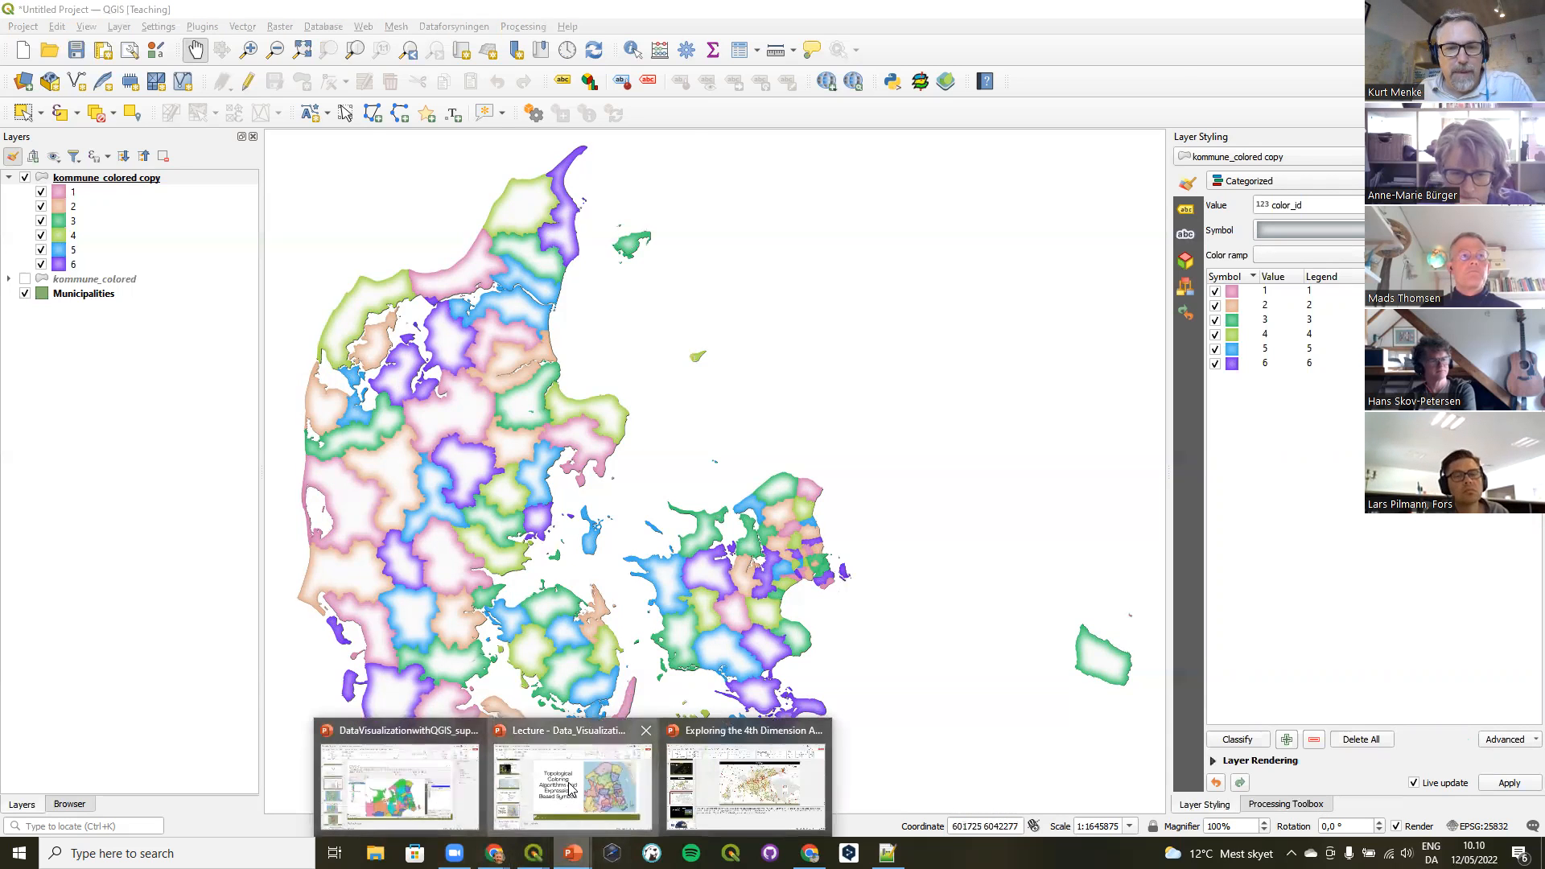
click(569, 787)
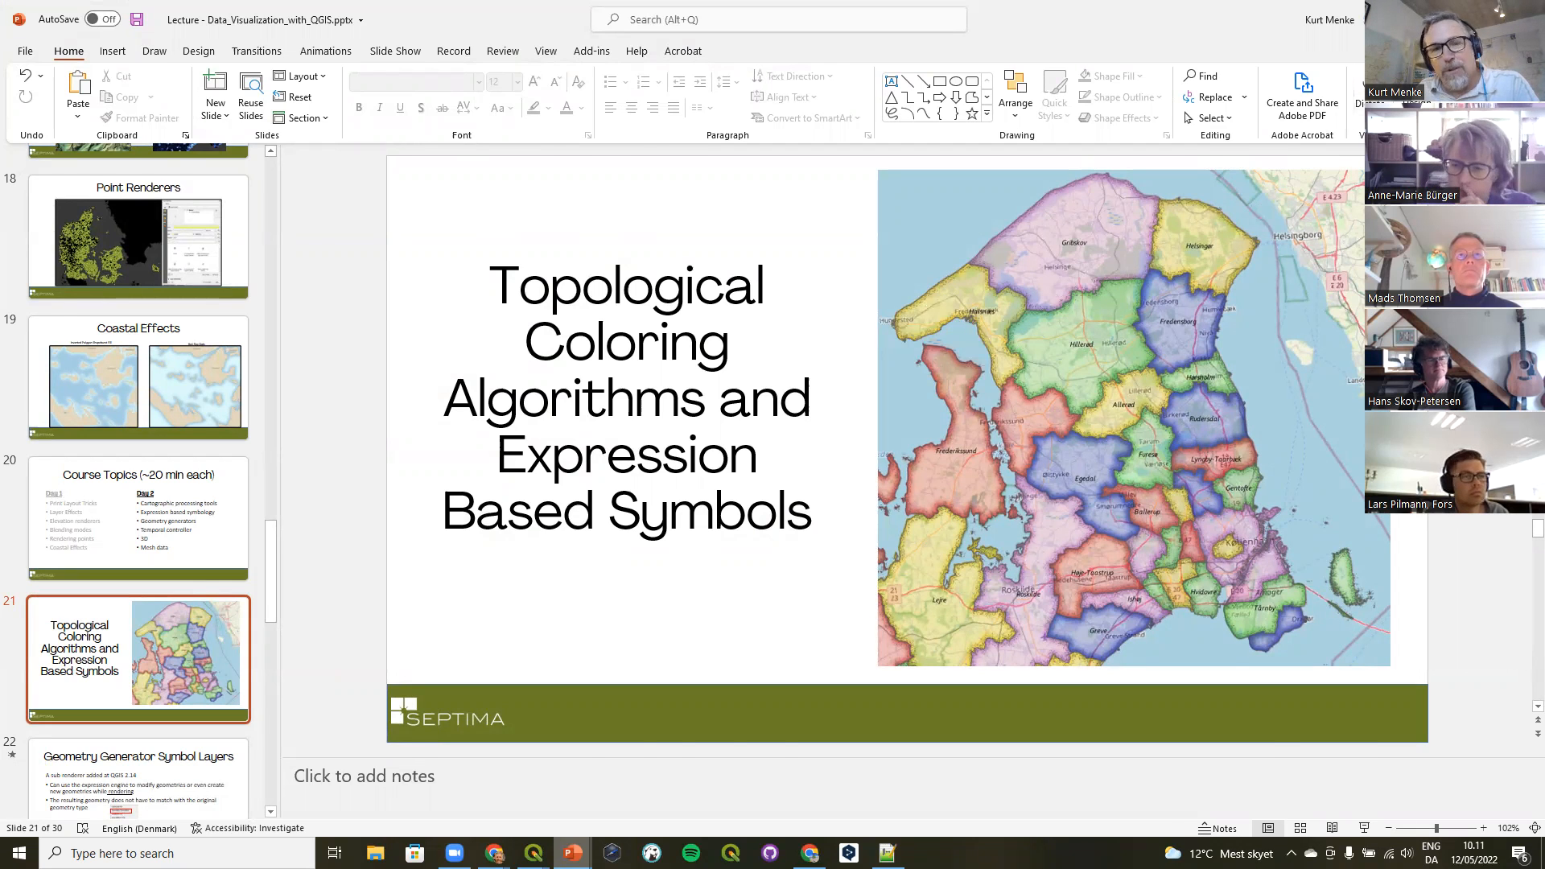
key(alt+Tab)
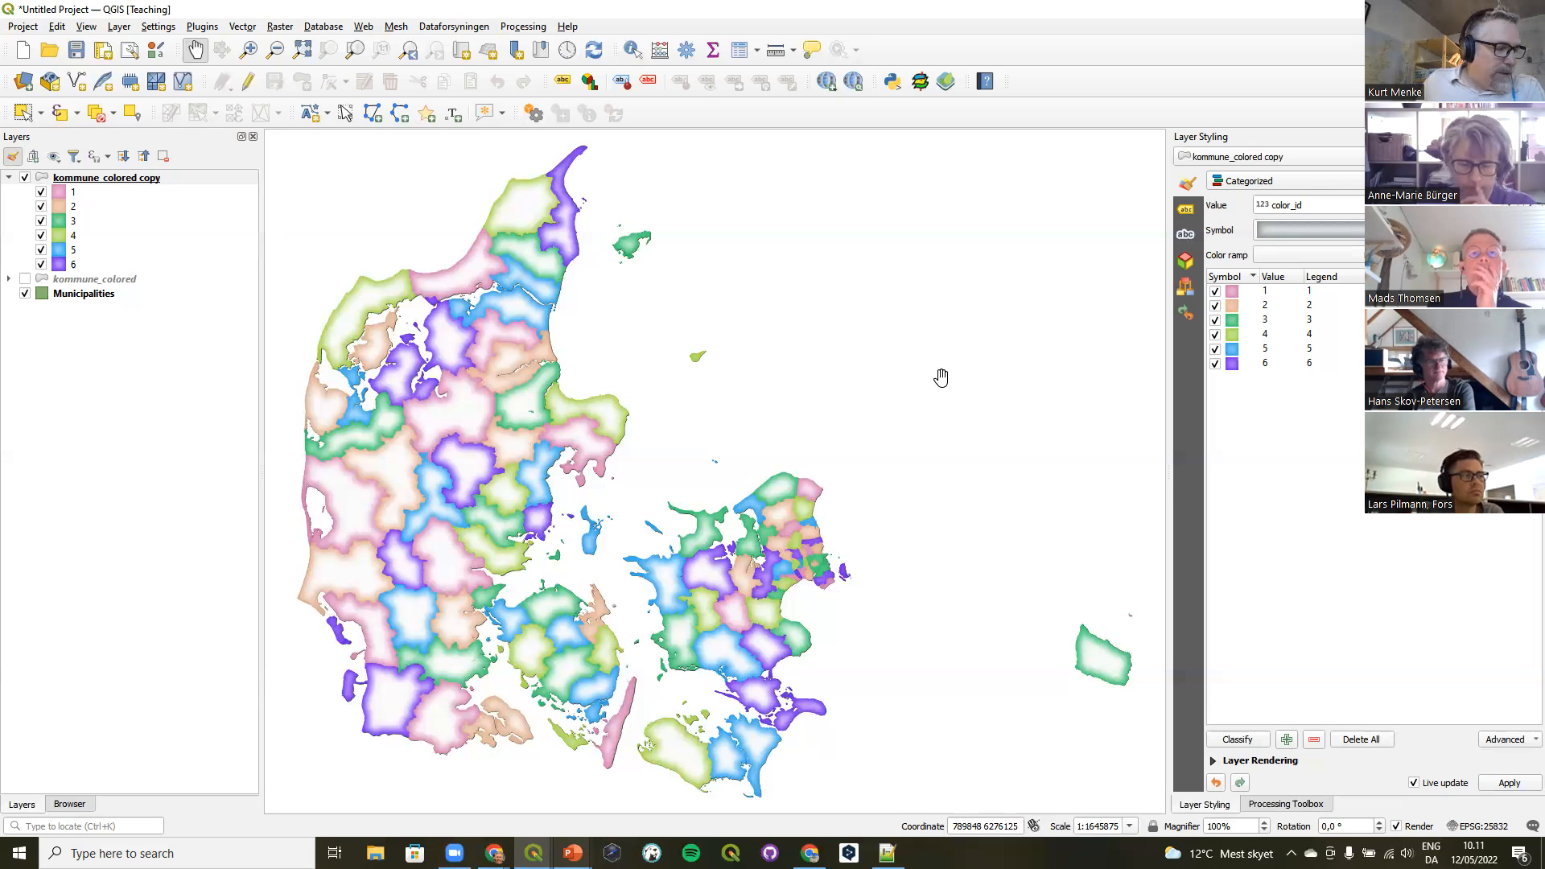
Duplicate kommune_colored copy, place the duplicate at the top of the layer order and make it visible.
click(123, 182)
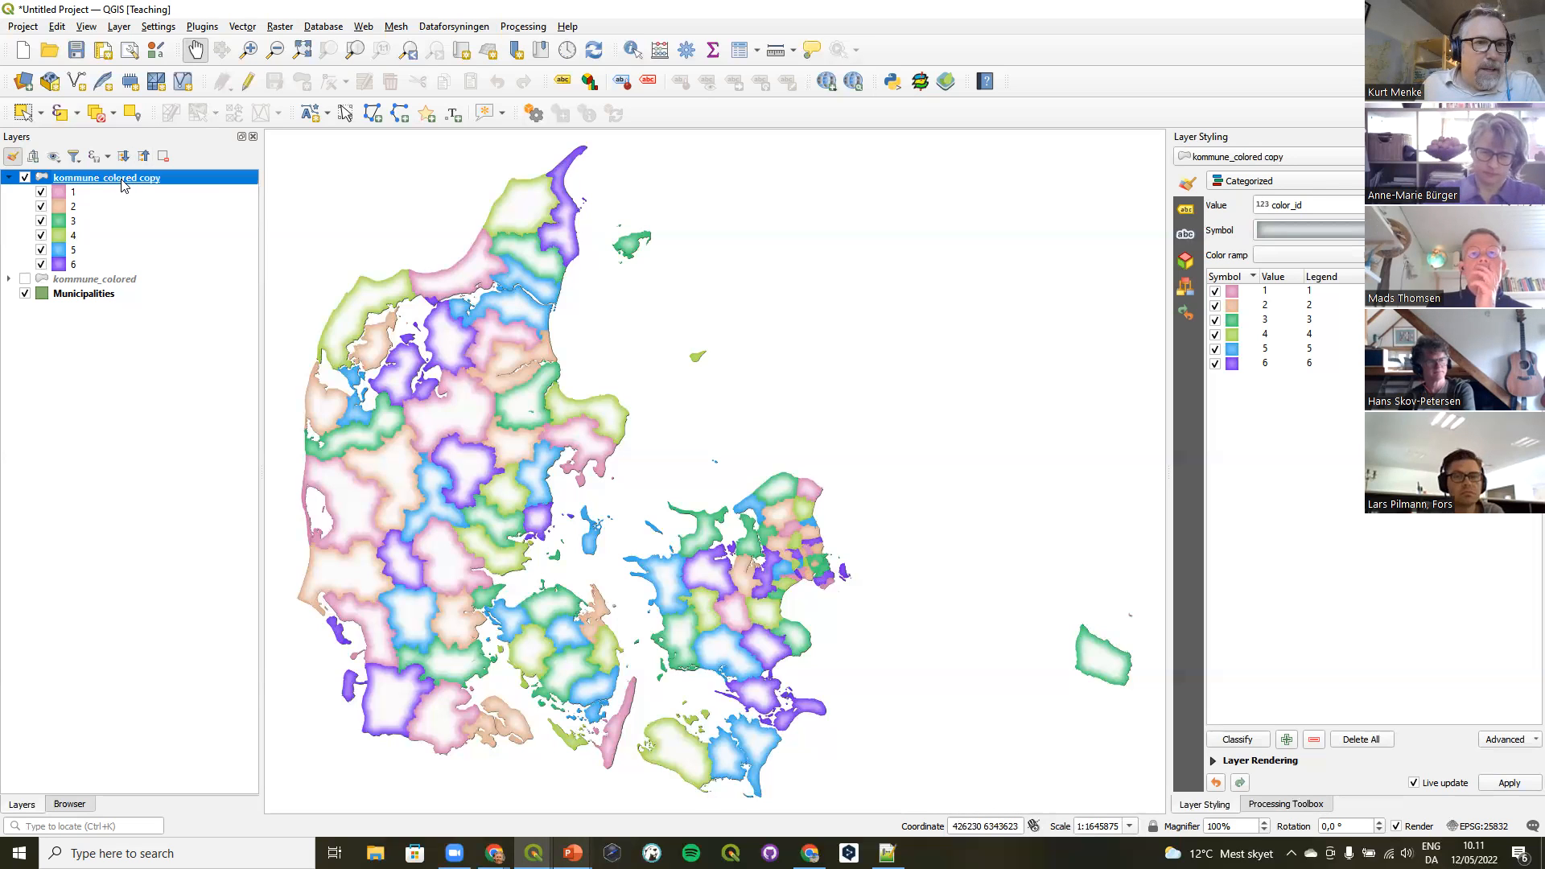
right_click(123, 183)
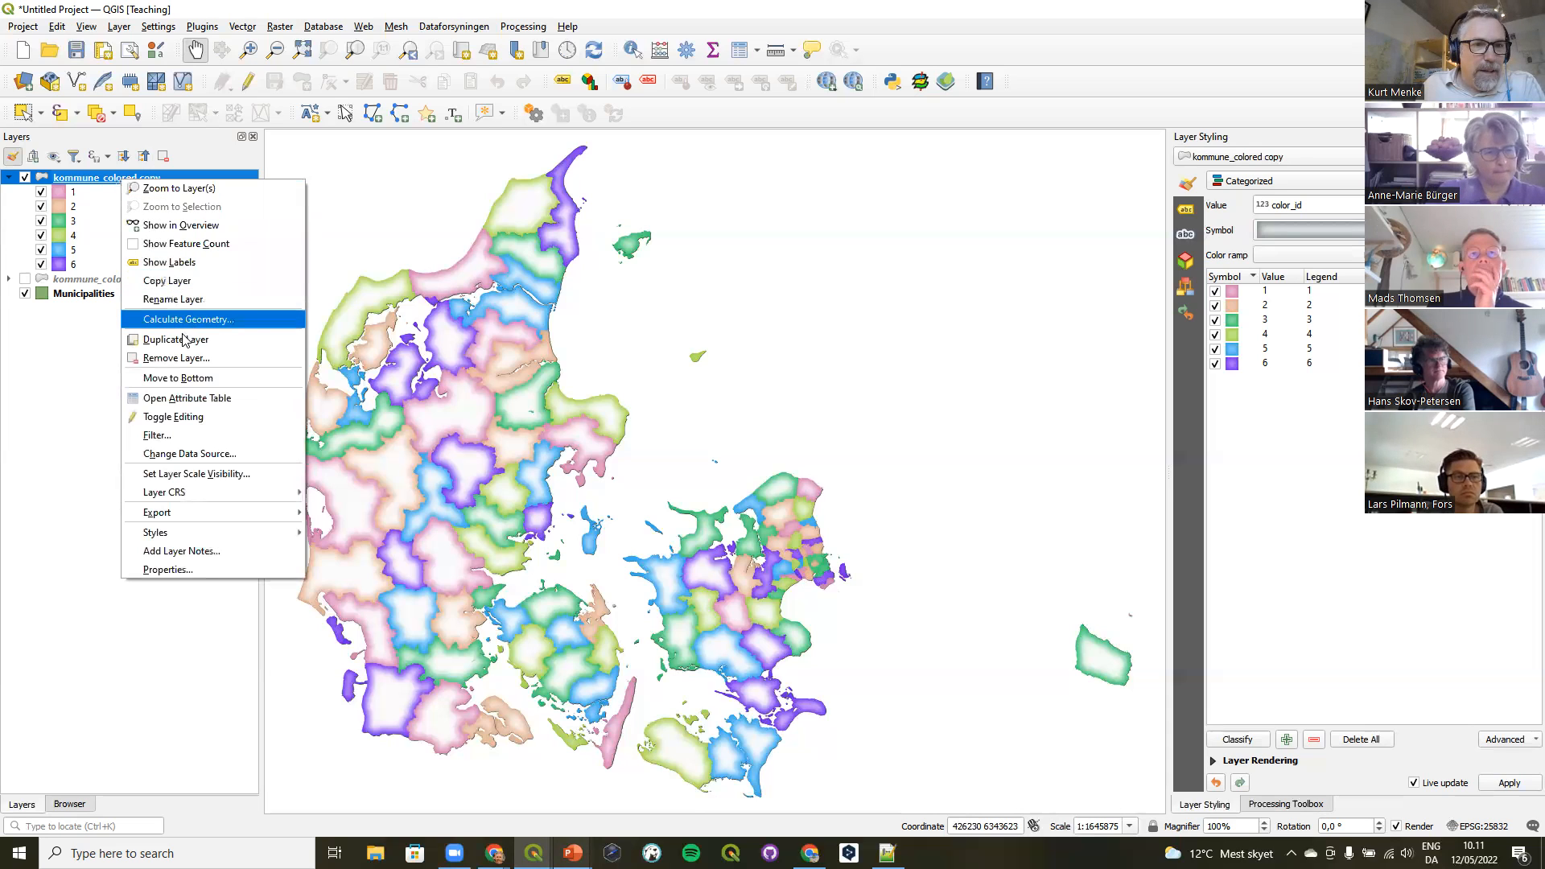
click(177, 338)
drag(95, 277, 133, 175)
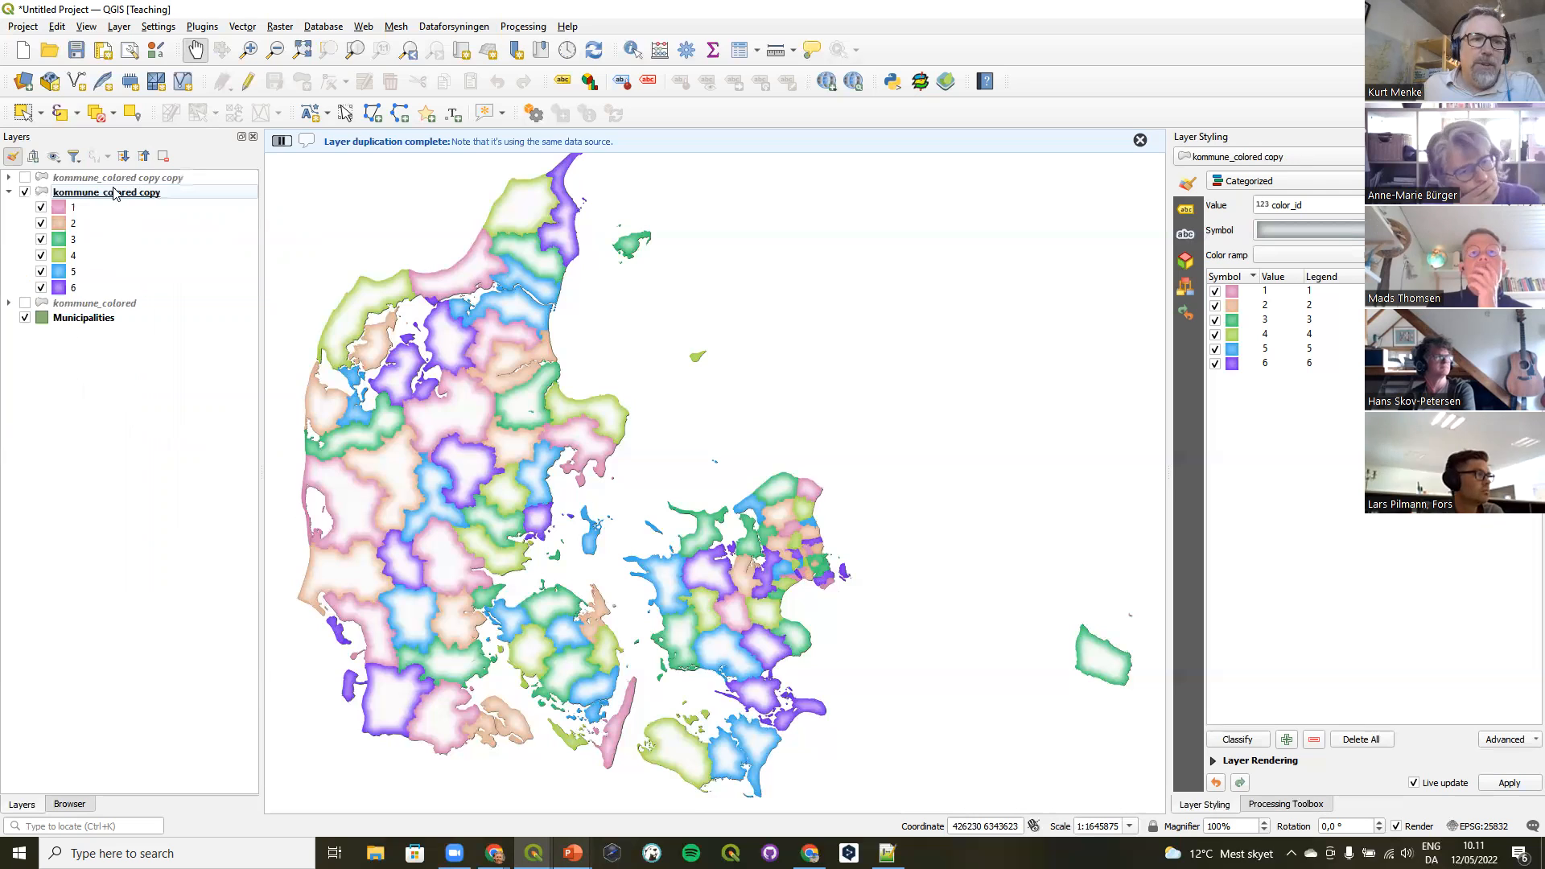
click(10, 178)
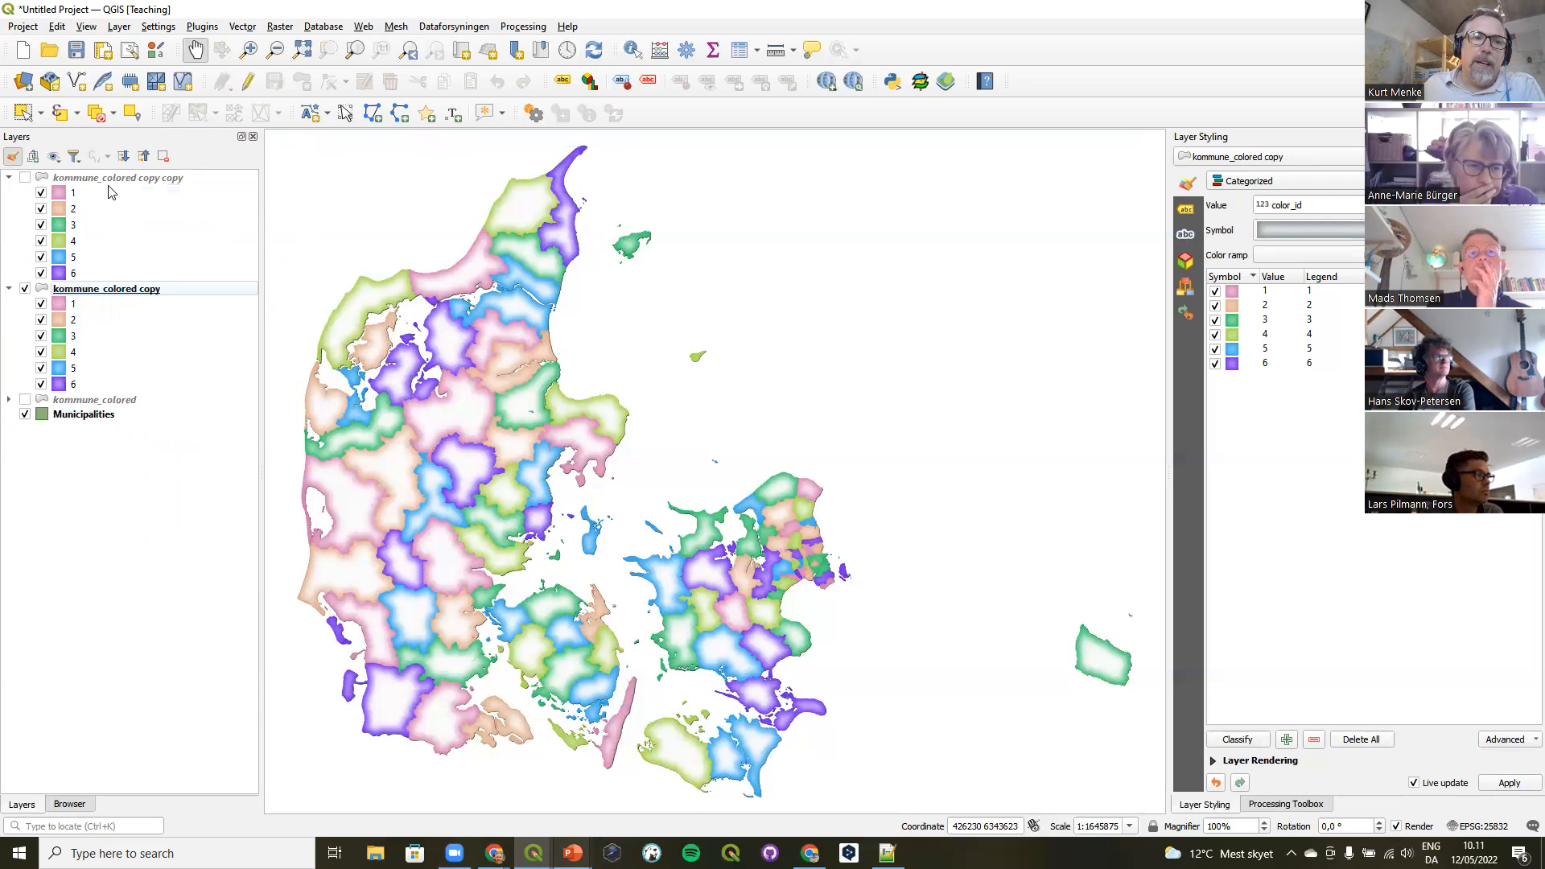
click(25, 178)
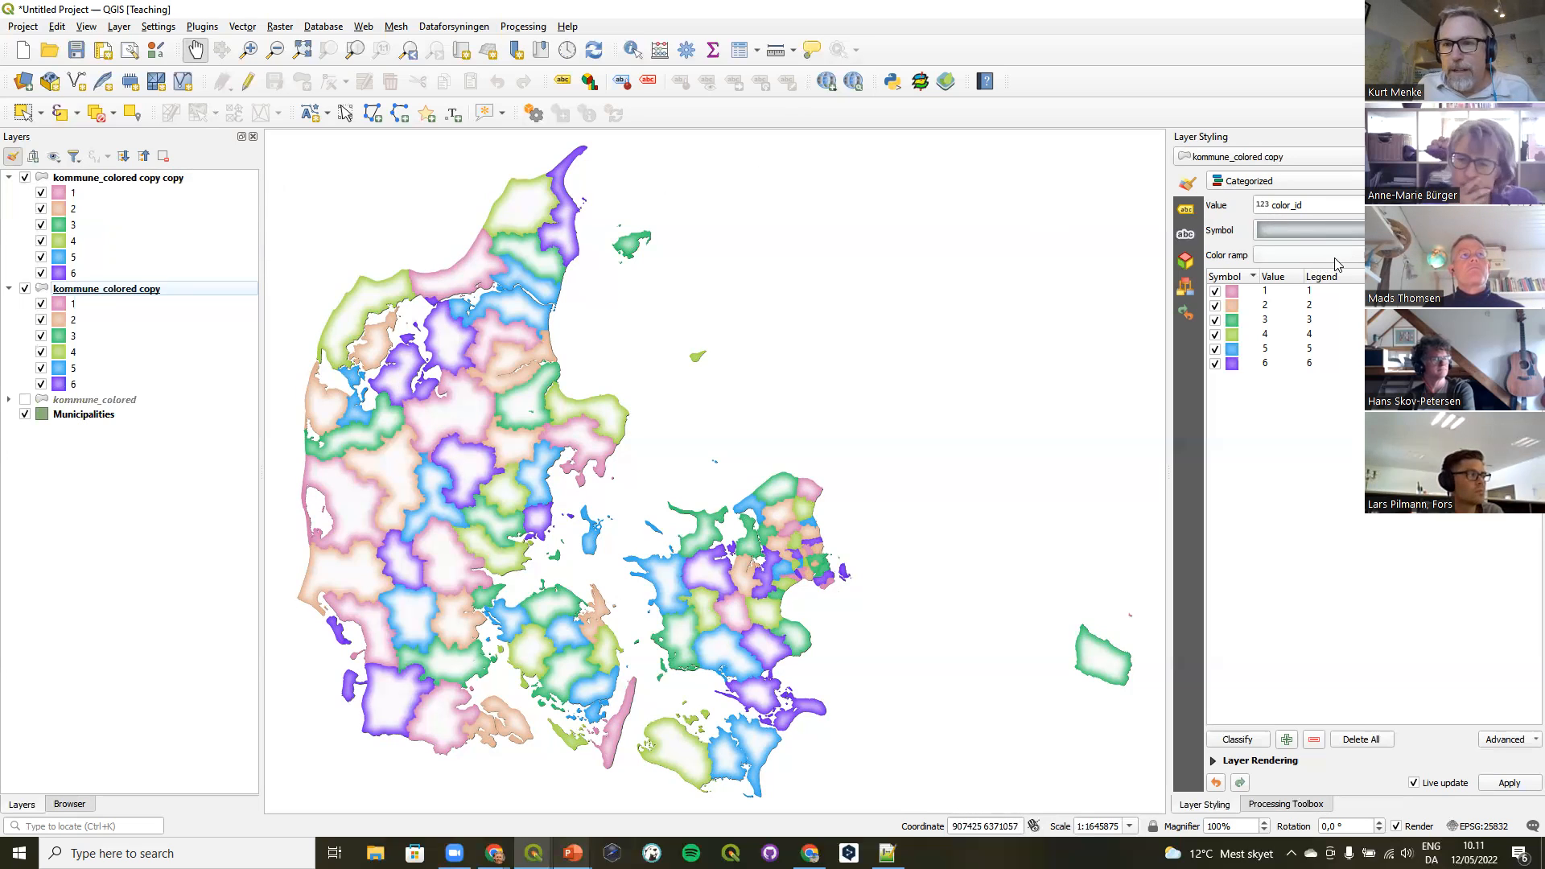
Change the symbol layer type of kommune_colored copy from Shapeburst Fill to Outline: Marker Line.
click(1300, 230)
click(1355, 218)
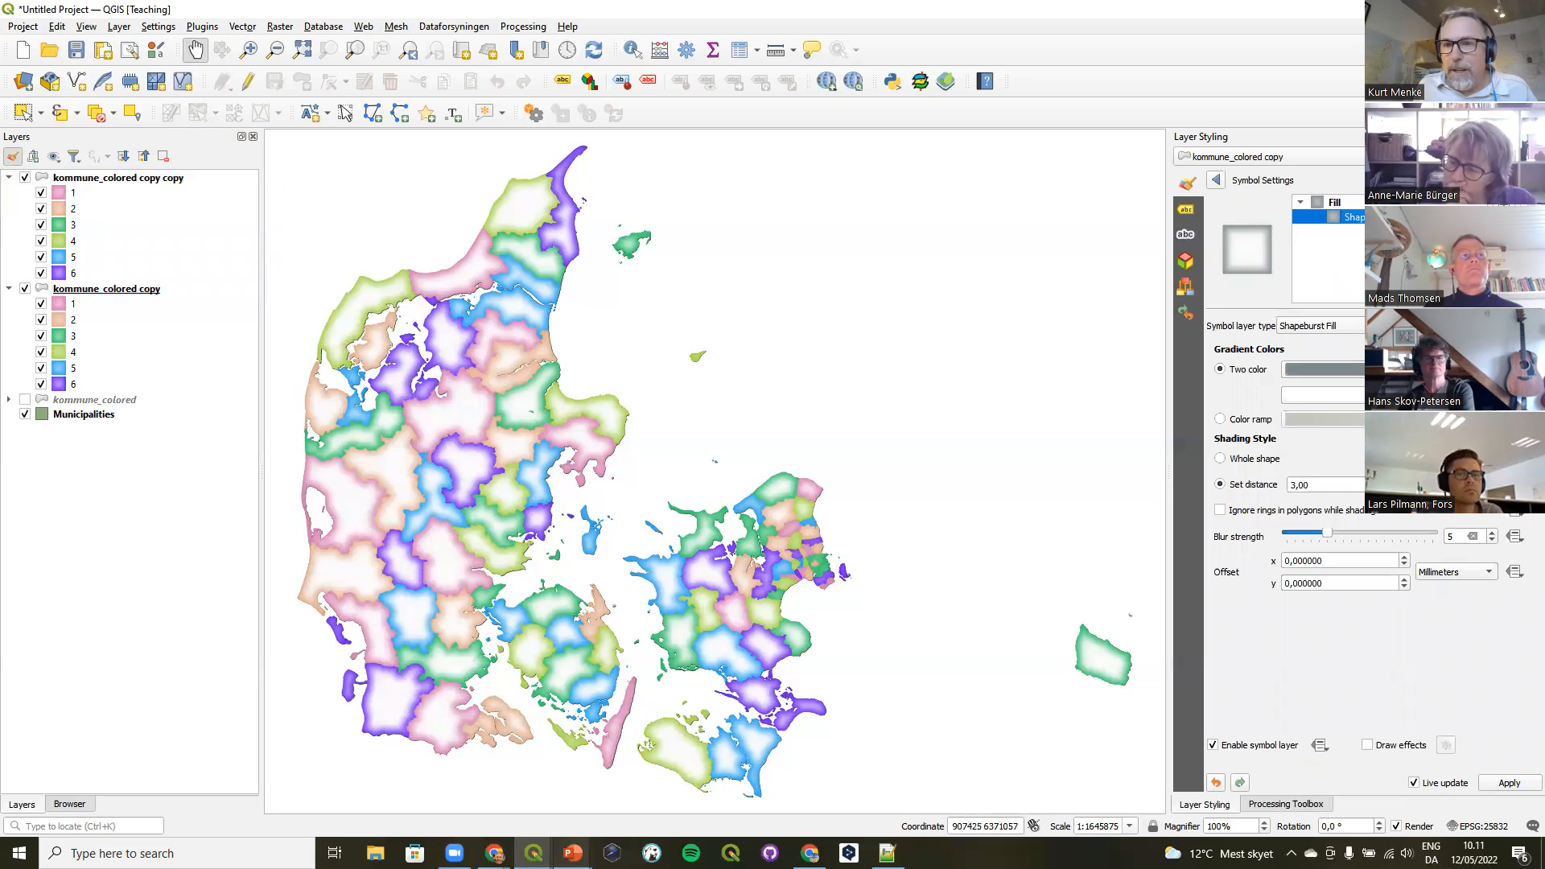
click(1402, 326)
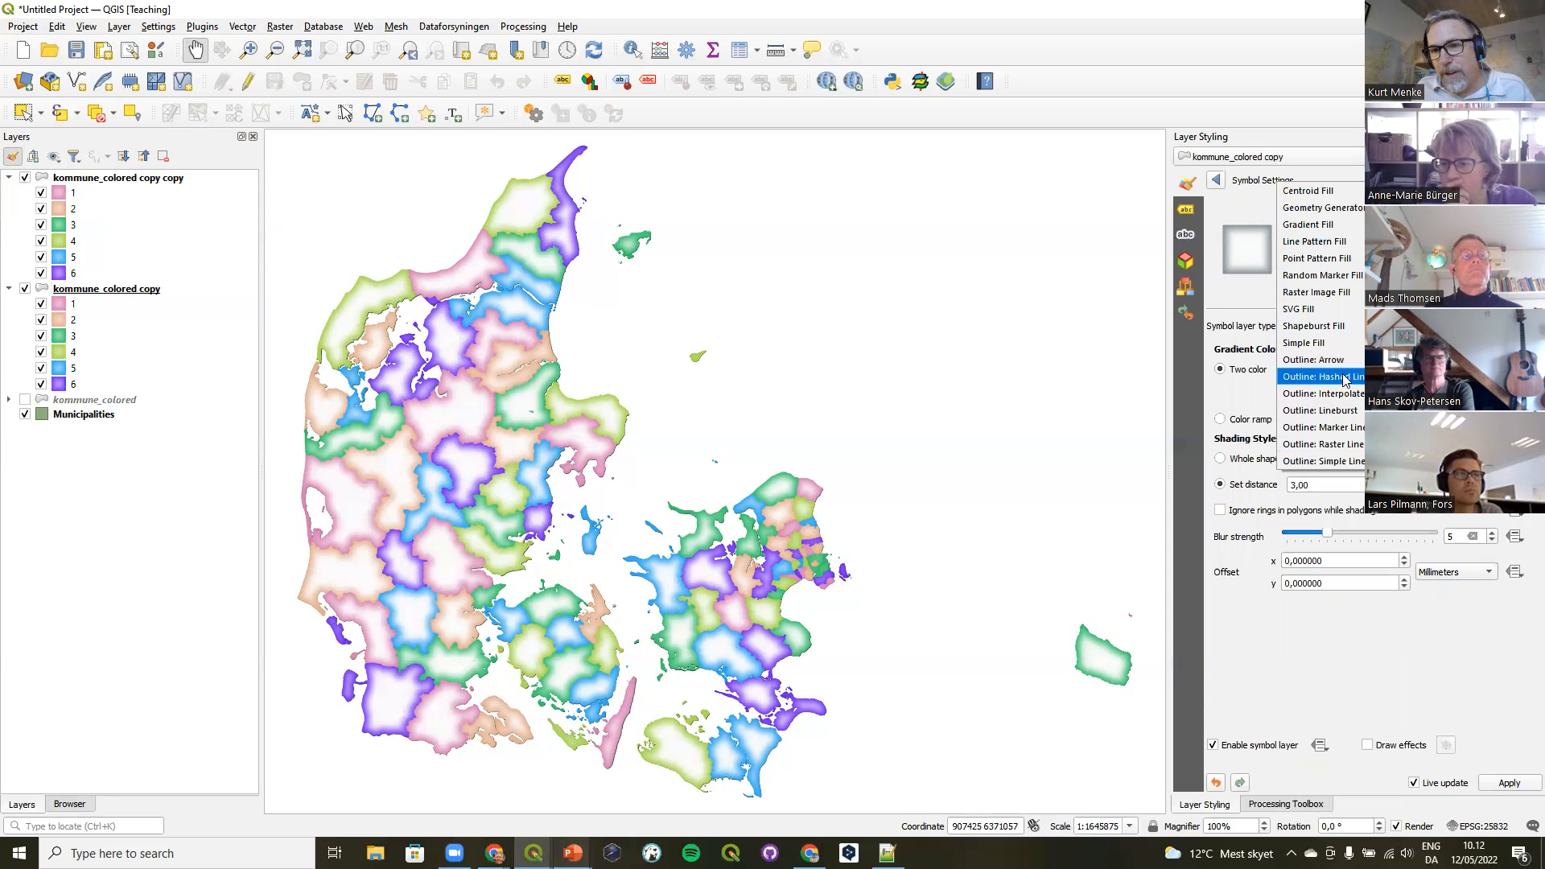
click(1341, 428)
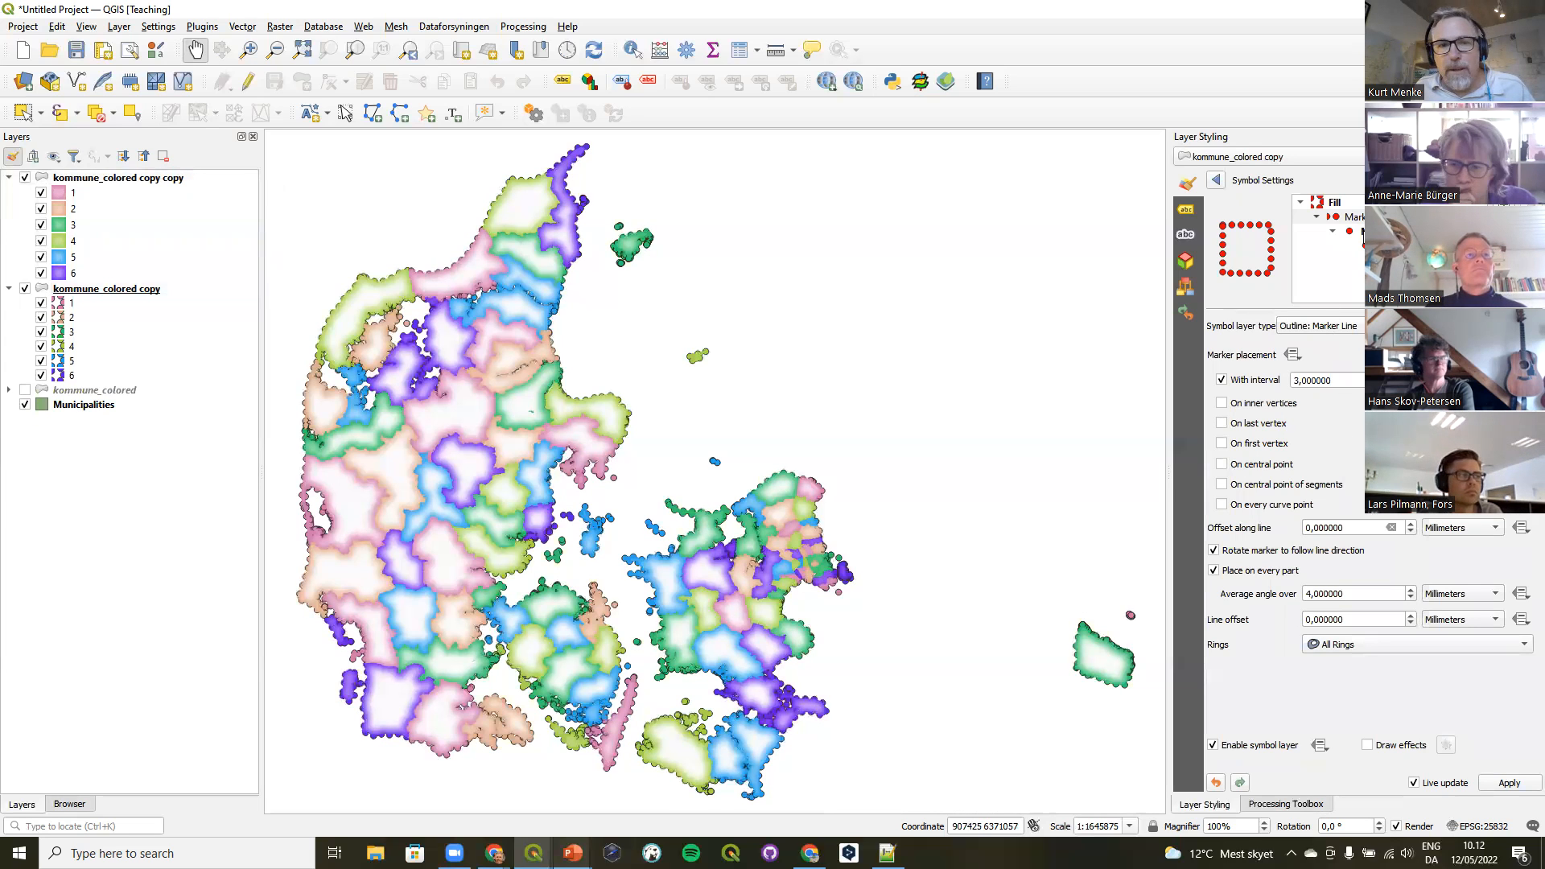
Move kommune_colored copy above kommune_colored copy copy, expand its legend and select it for styling.
click(123, 293)
drag(182, 170, 181, 171)
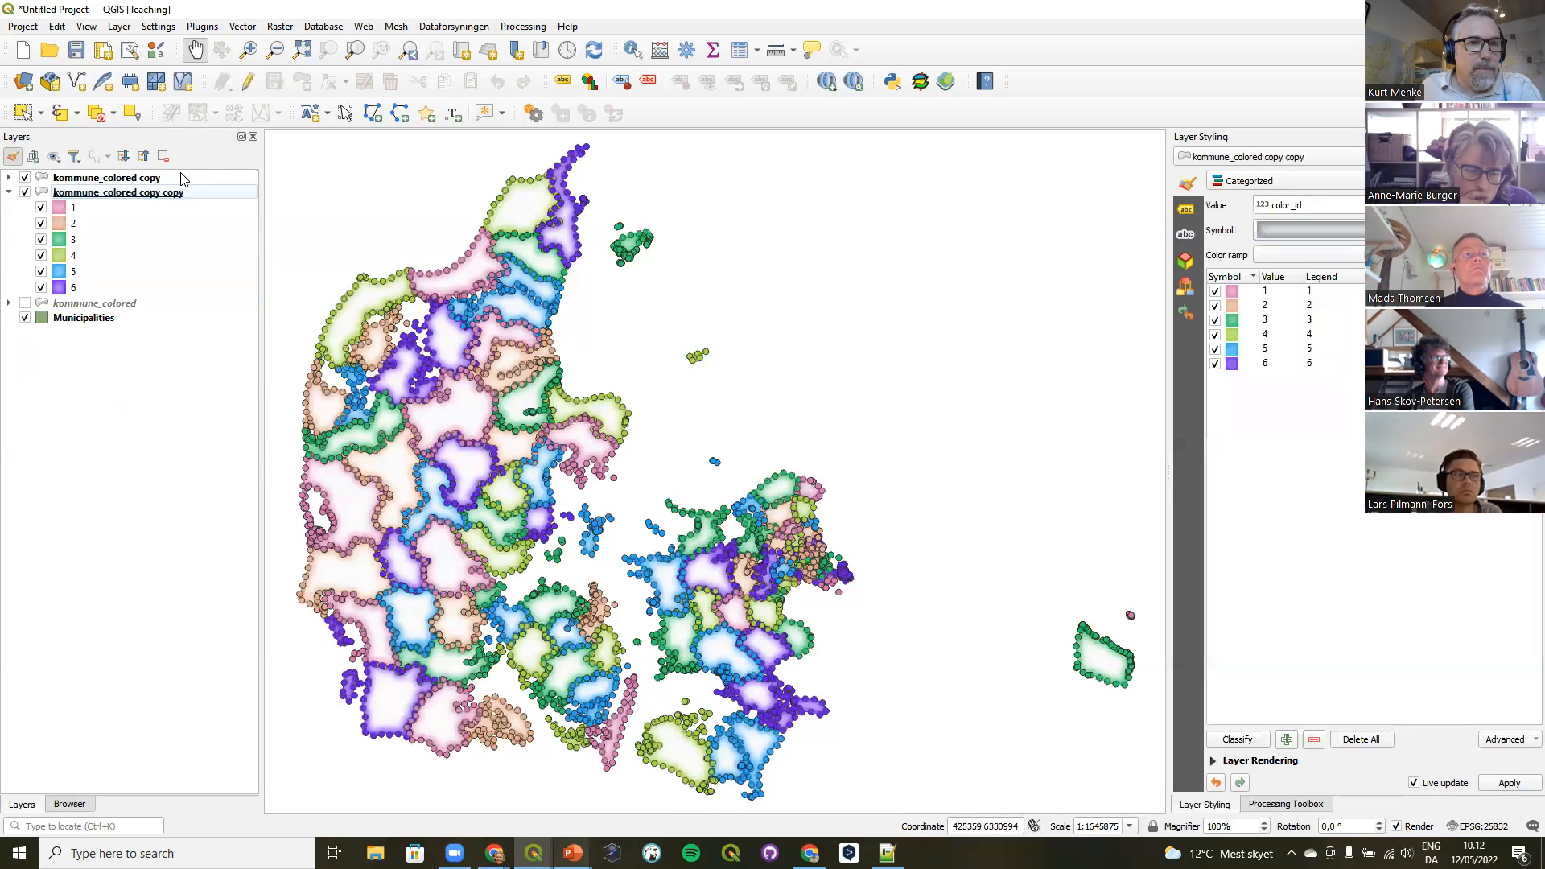
click(9, 178)
click(98, 182)
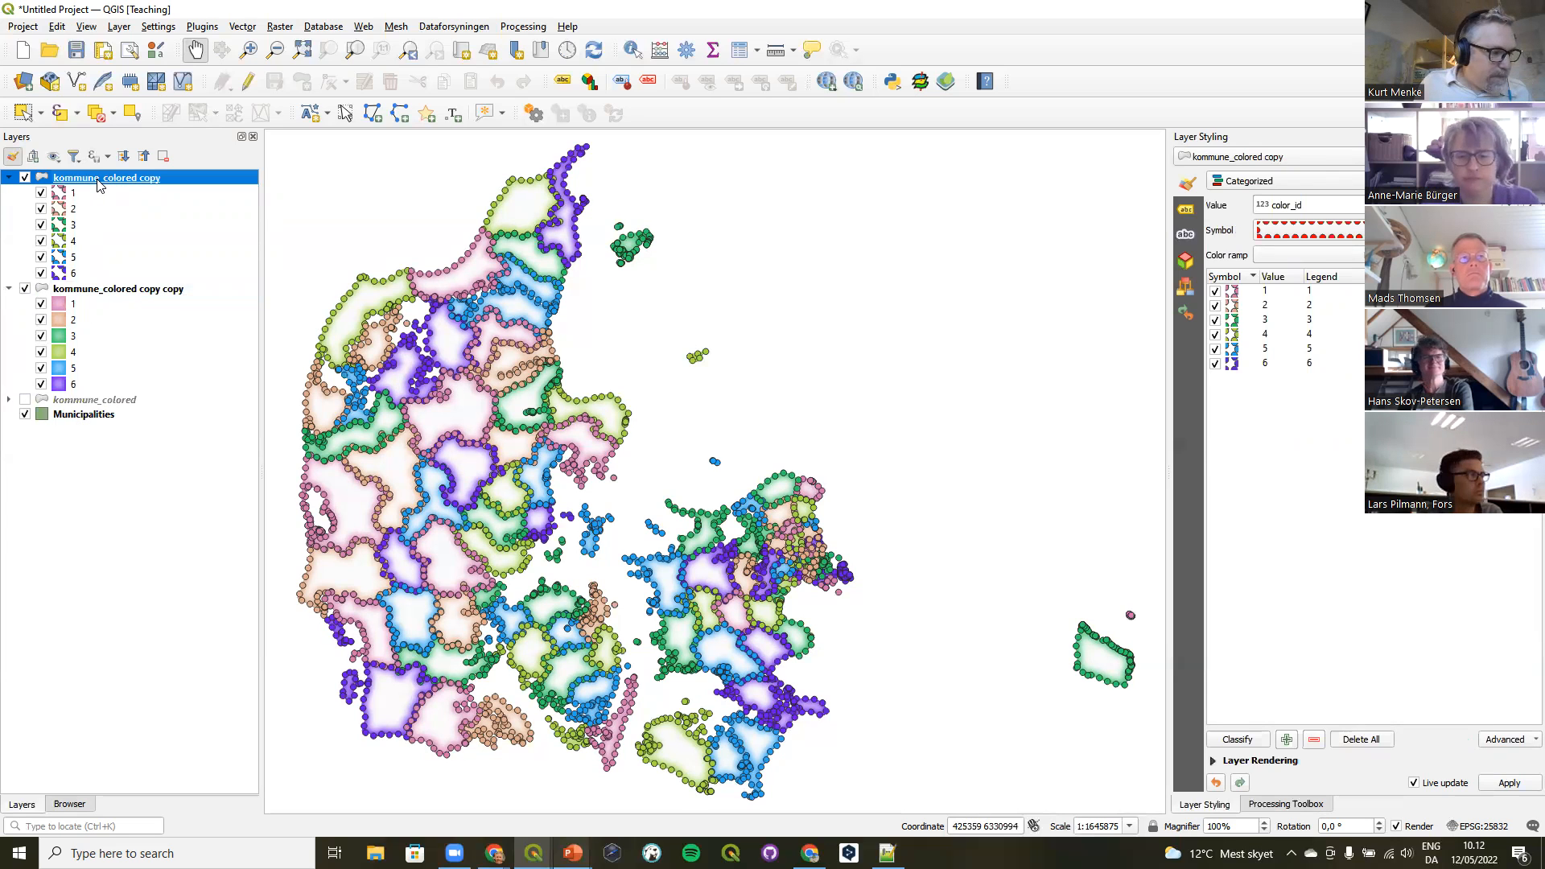
Undo the marker line styling of kommune_colored copy and switch its renderer from Categorized to Single Symbol.
click(1215, 783)
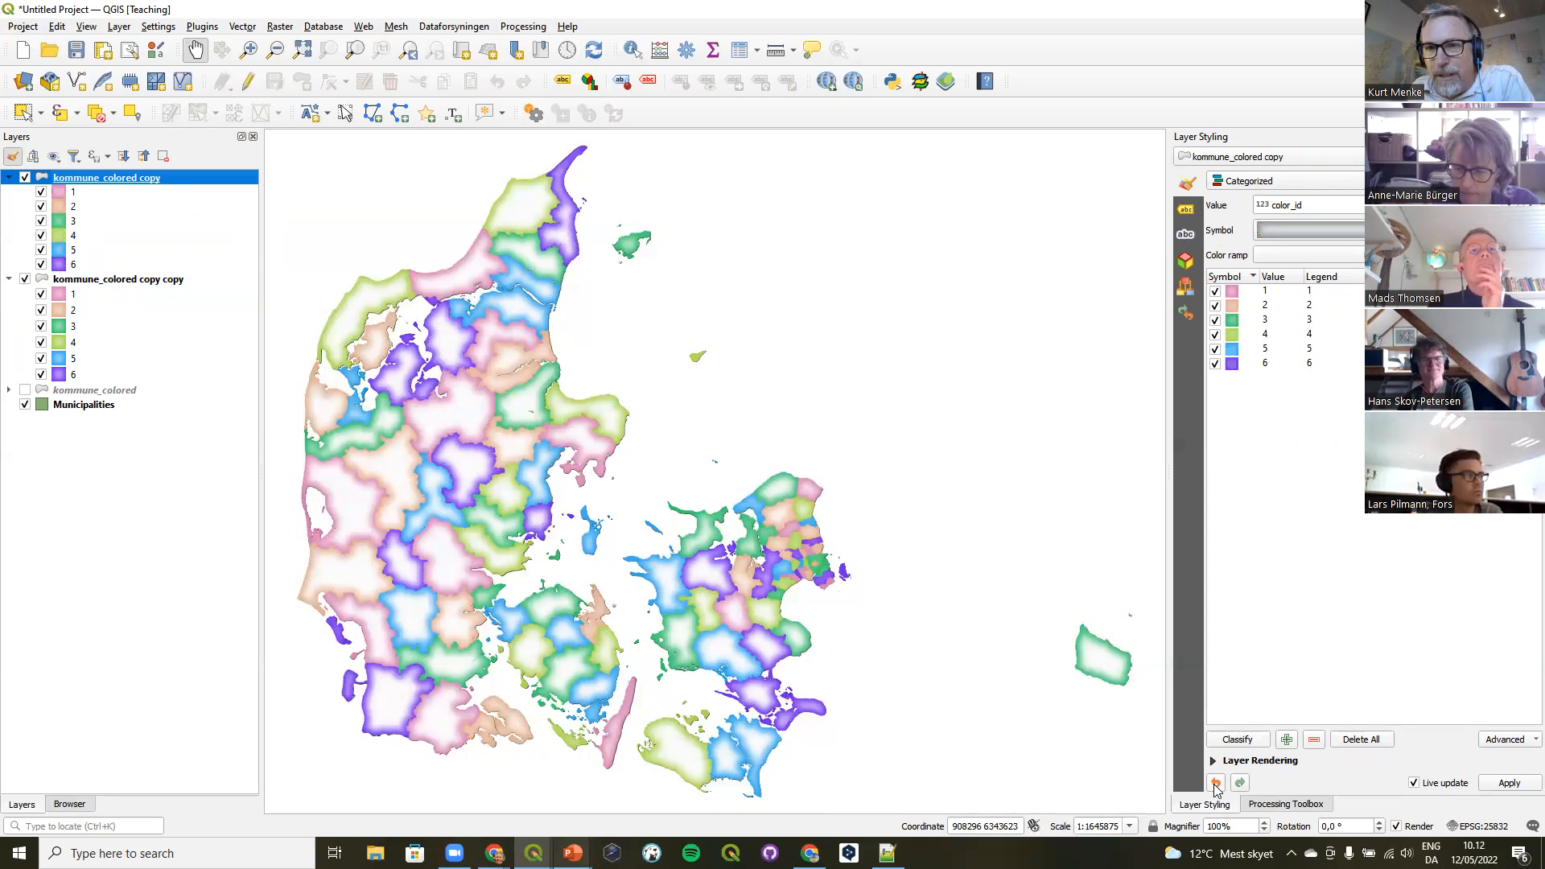
click(1292, 181)
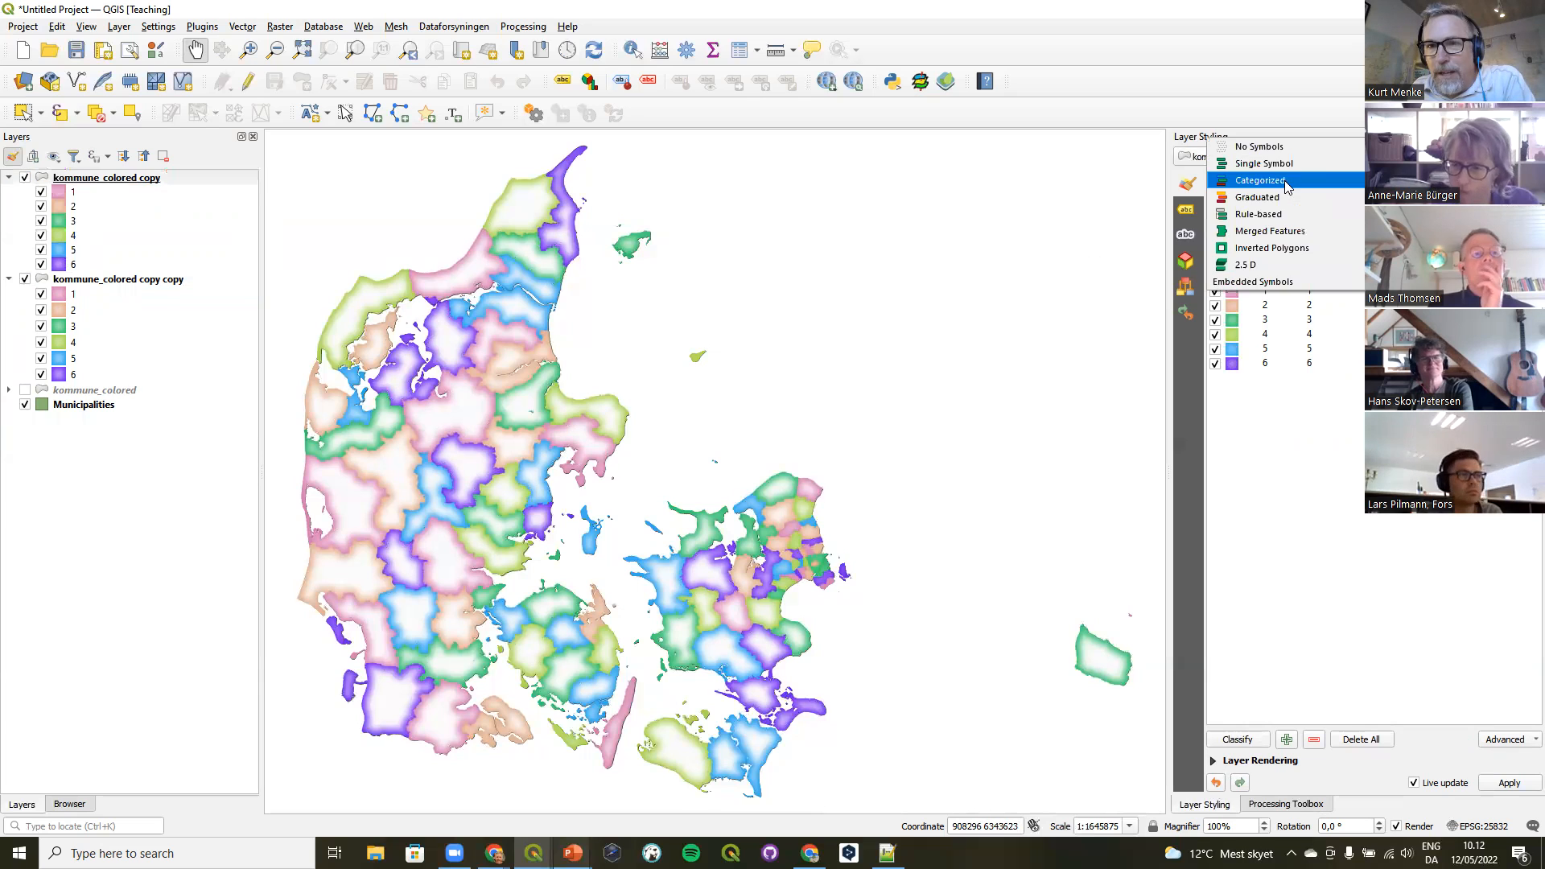
click(1290, 164)
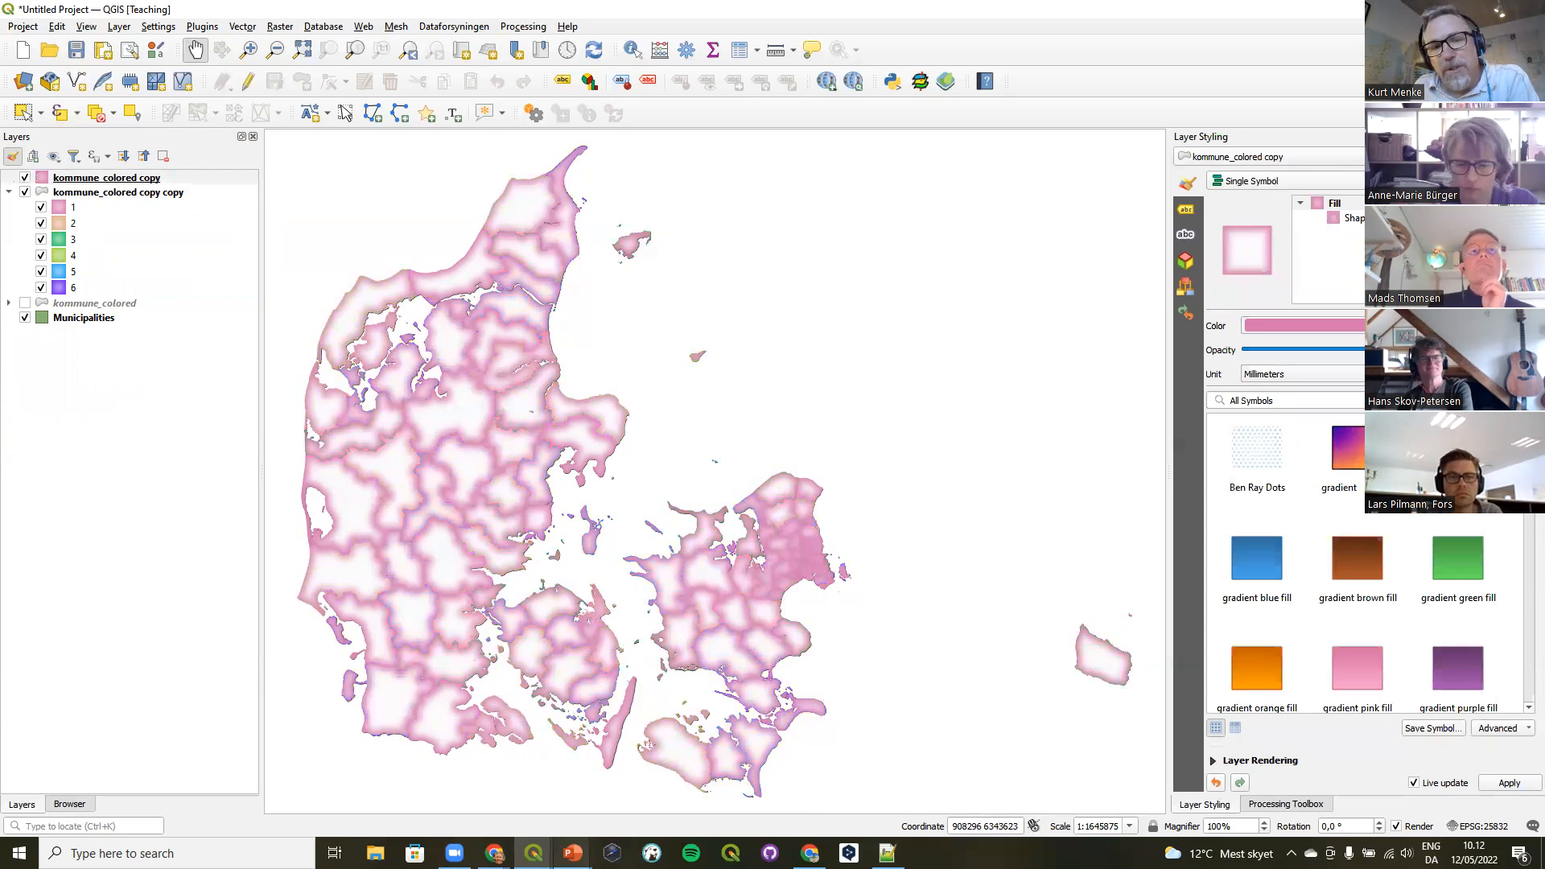
Change the symbol layer type of kommune_colored copy to Outline: Marker Line and set the marker interval to 0,1.
click(1353, 218)
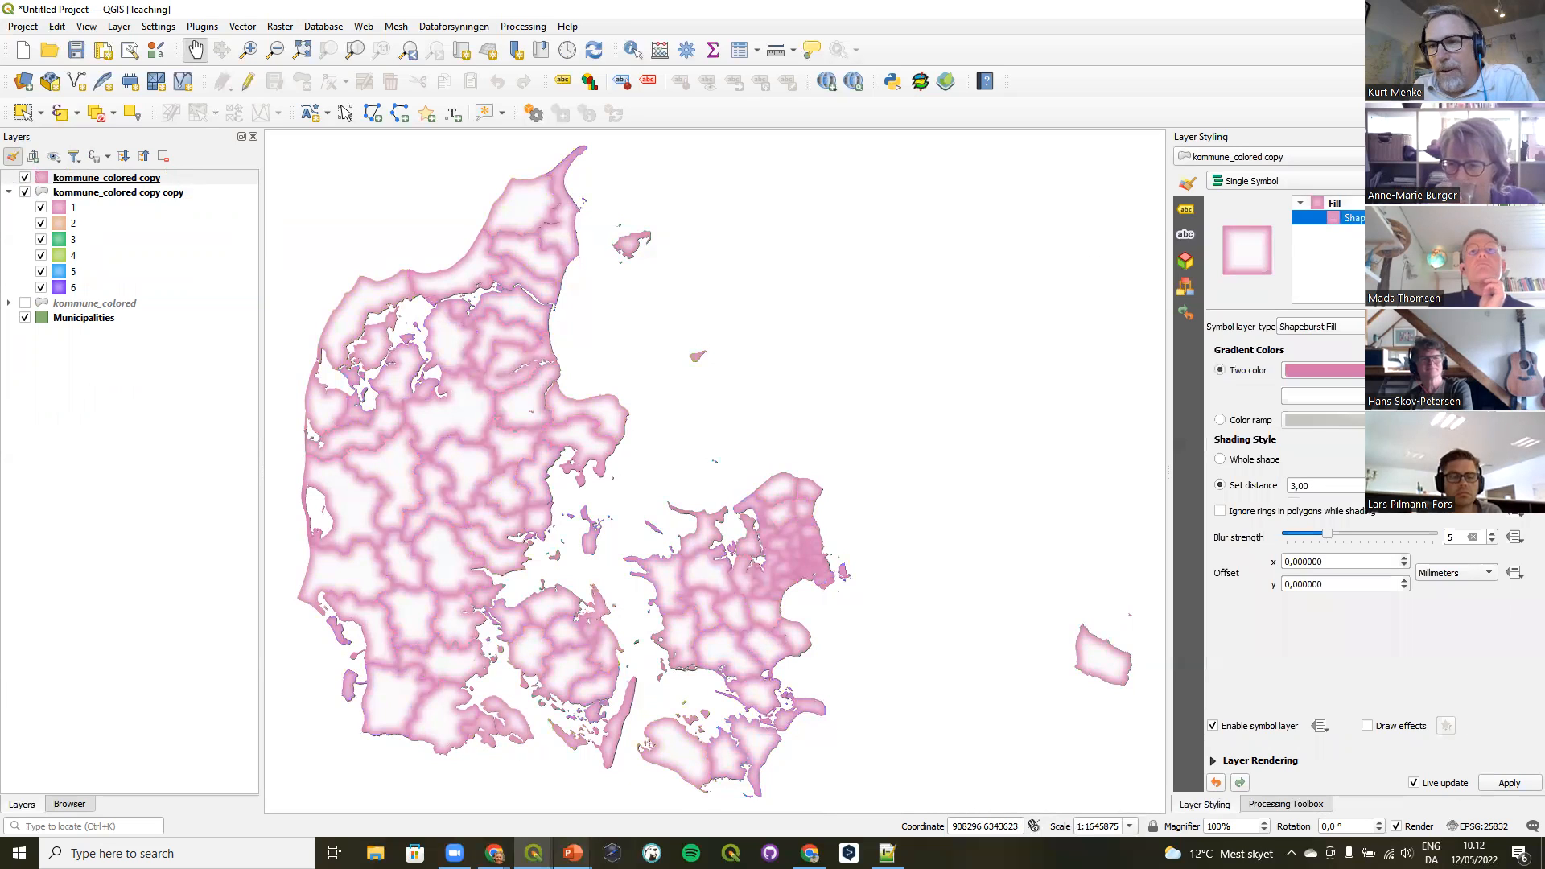
click(1319, 327)
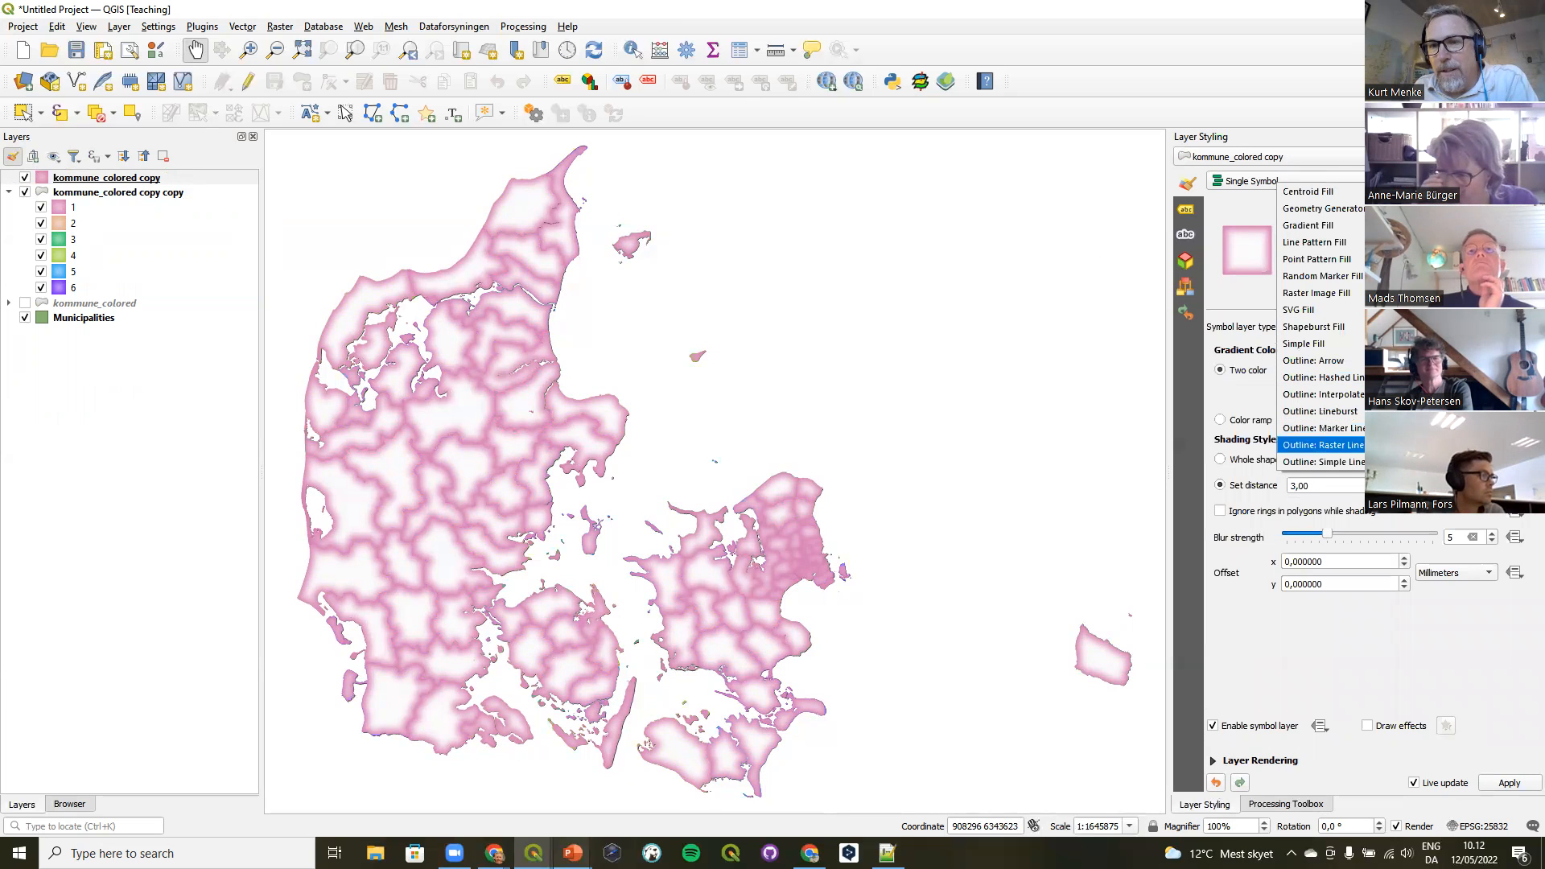
click(1323, 428)
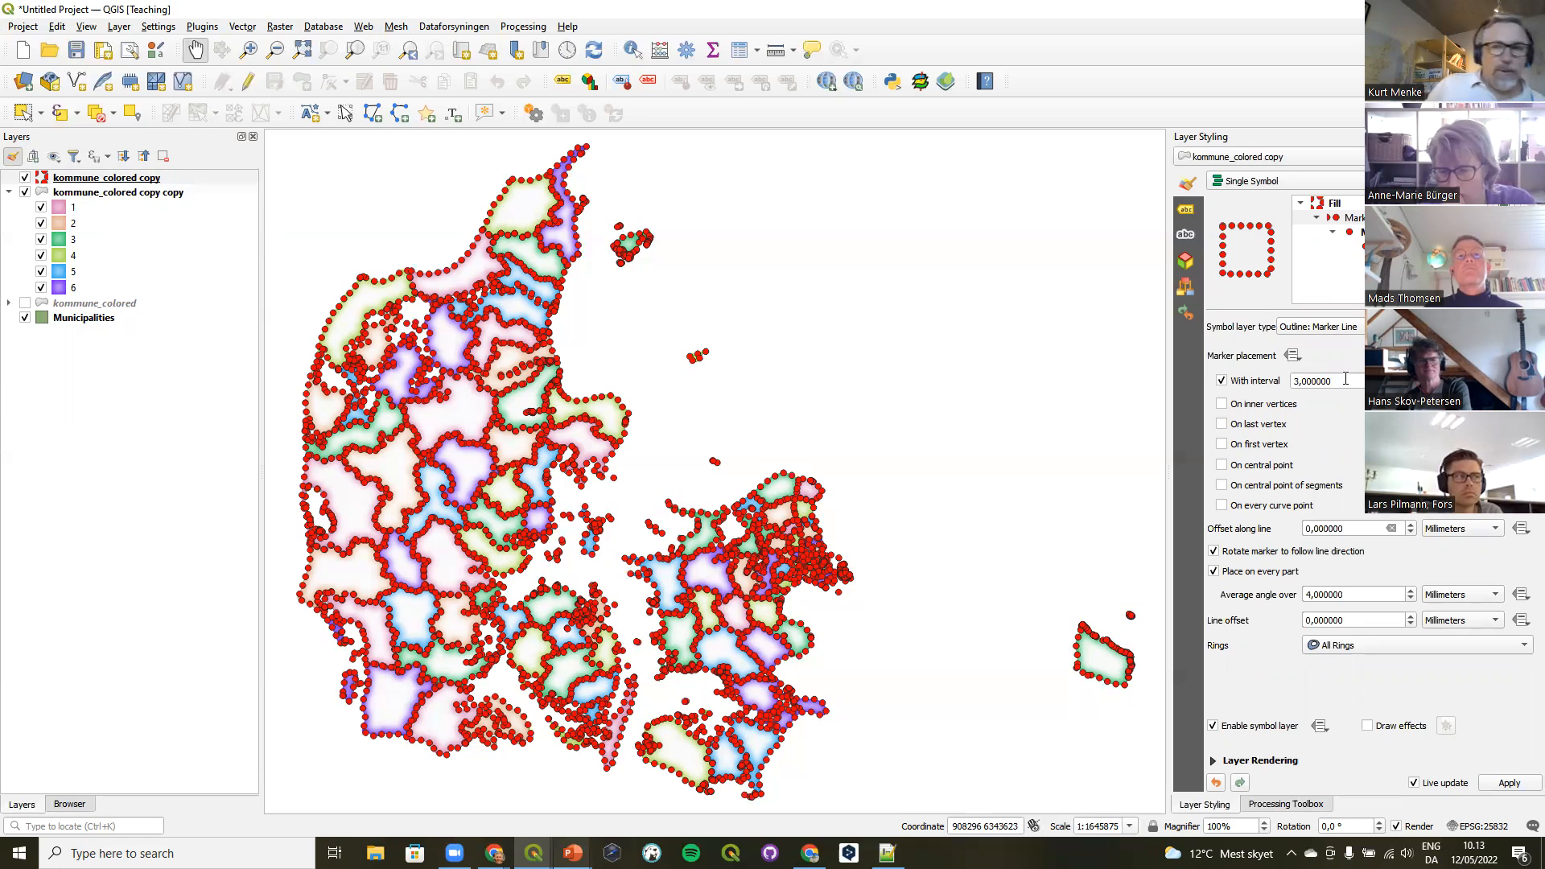
drag(1344, 383, 1218, 380)
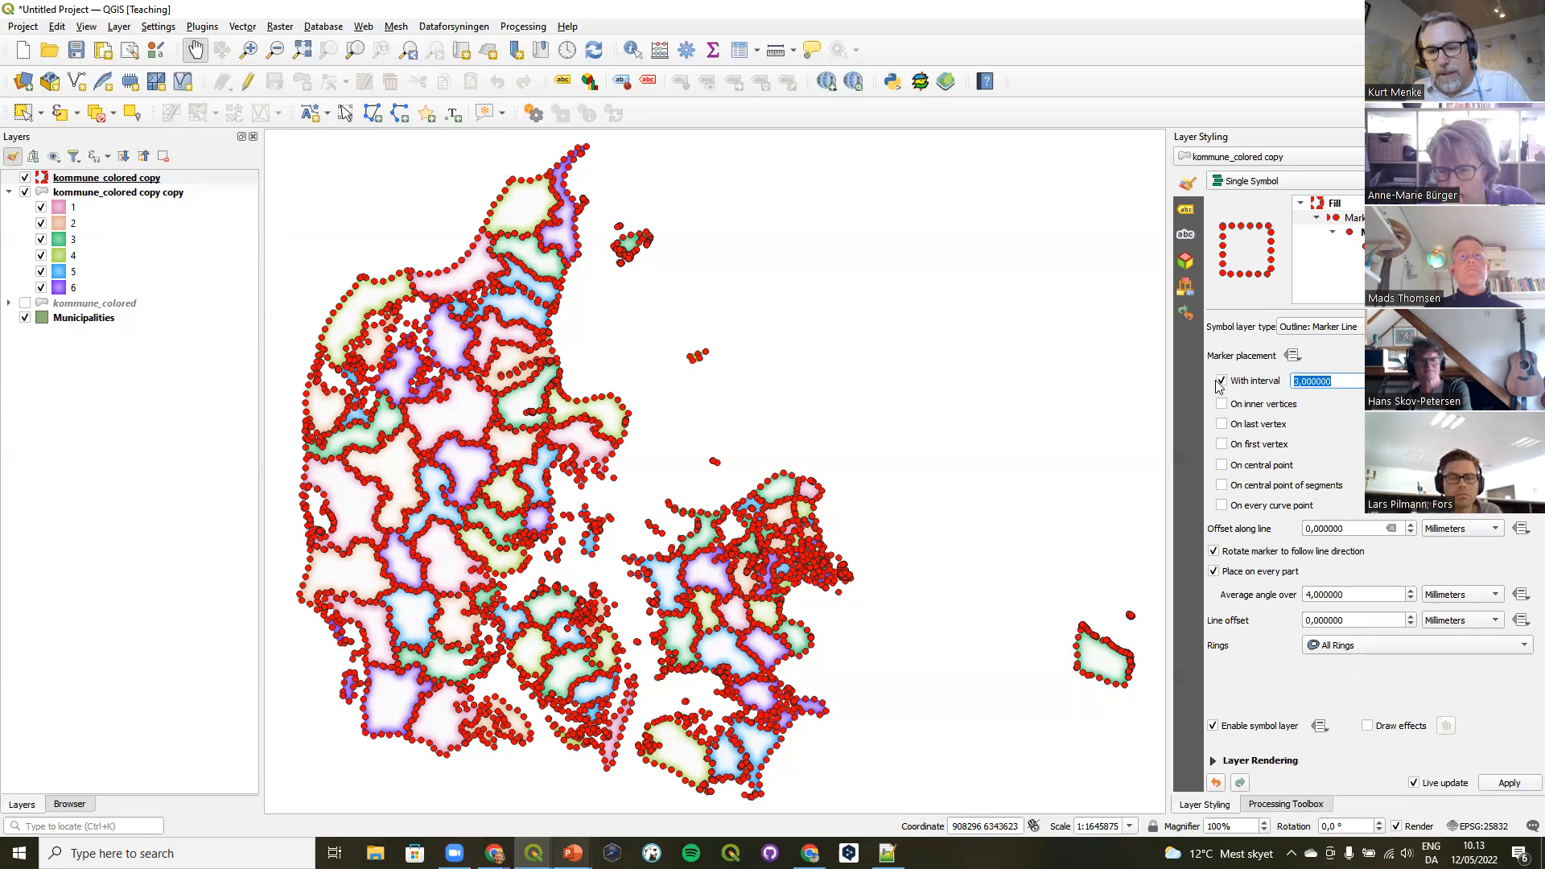
text(0,1)
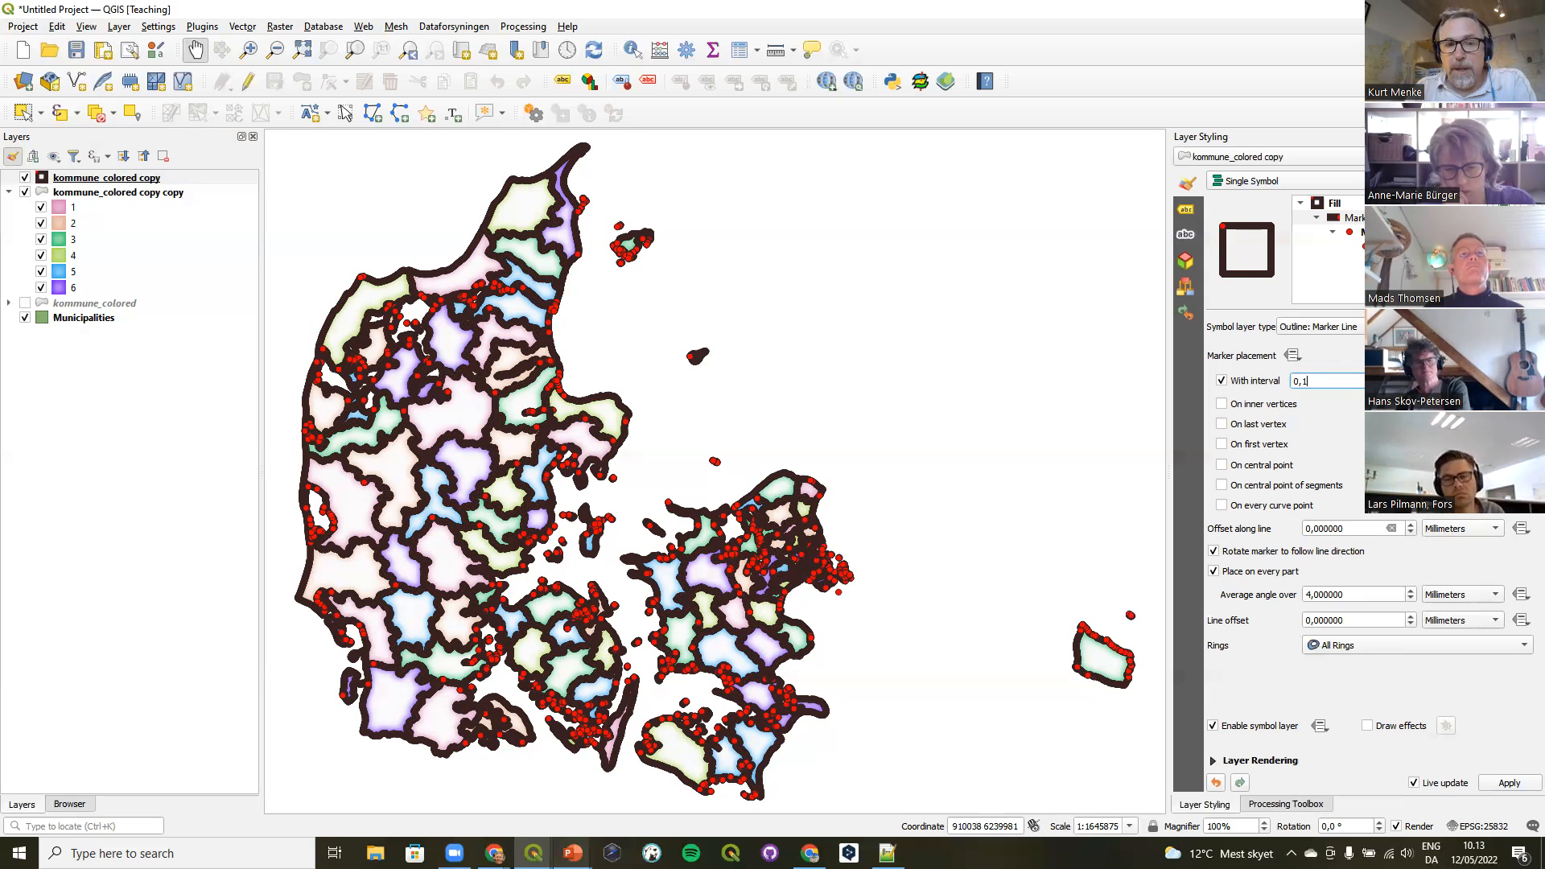
click(1520, 382)
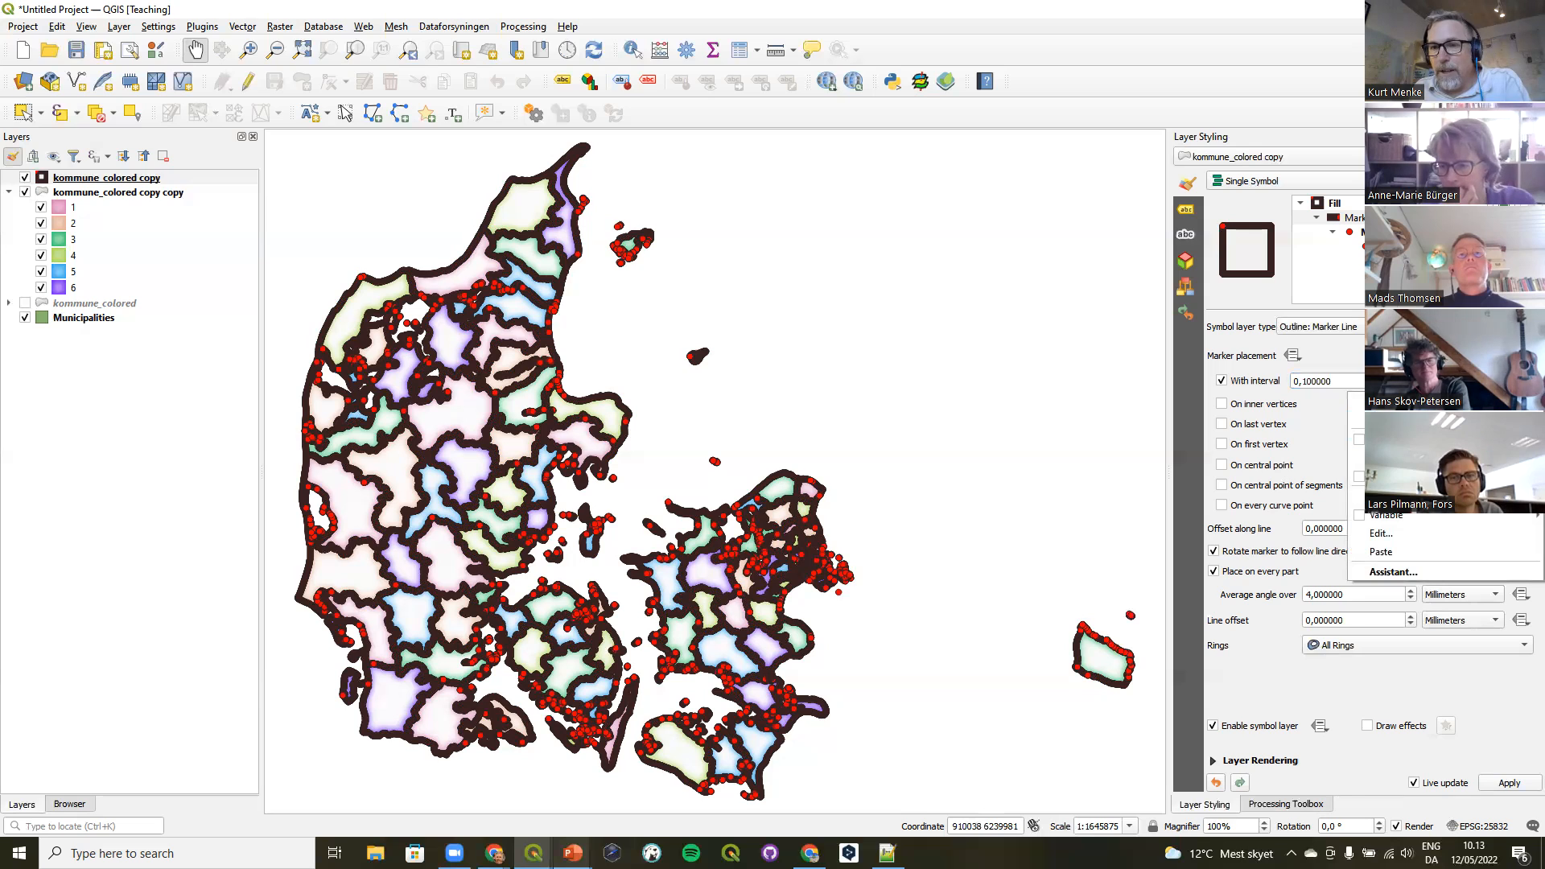
mouse_move(1353, 473)
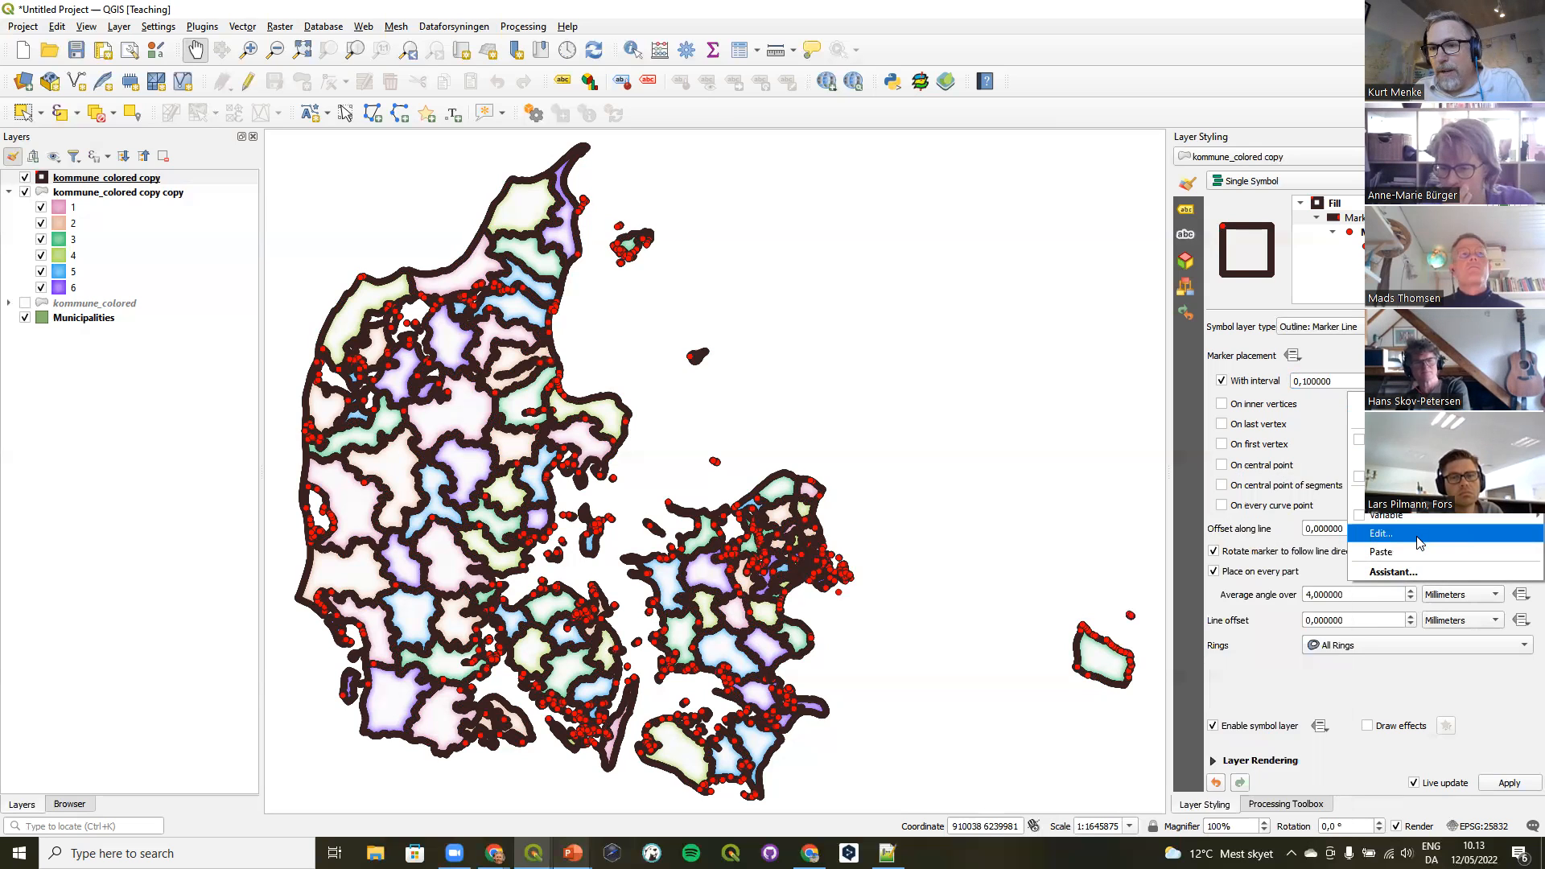
click(1331, 448)
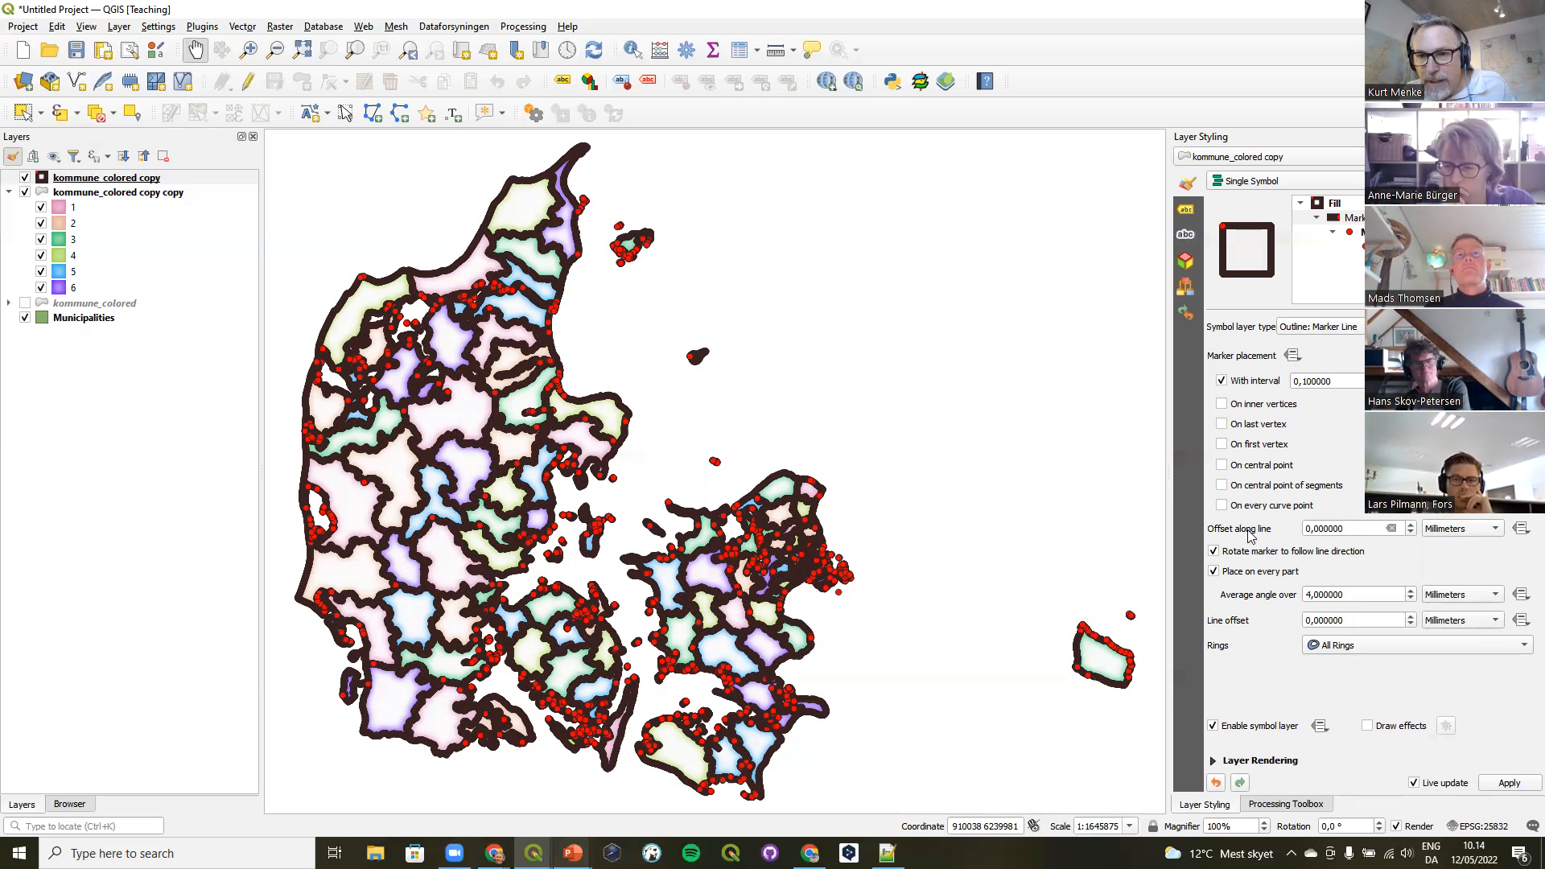
click(1520, 528)
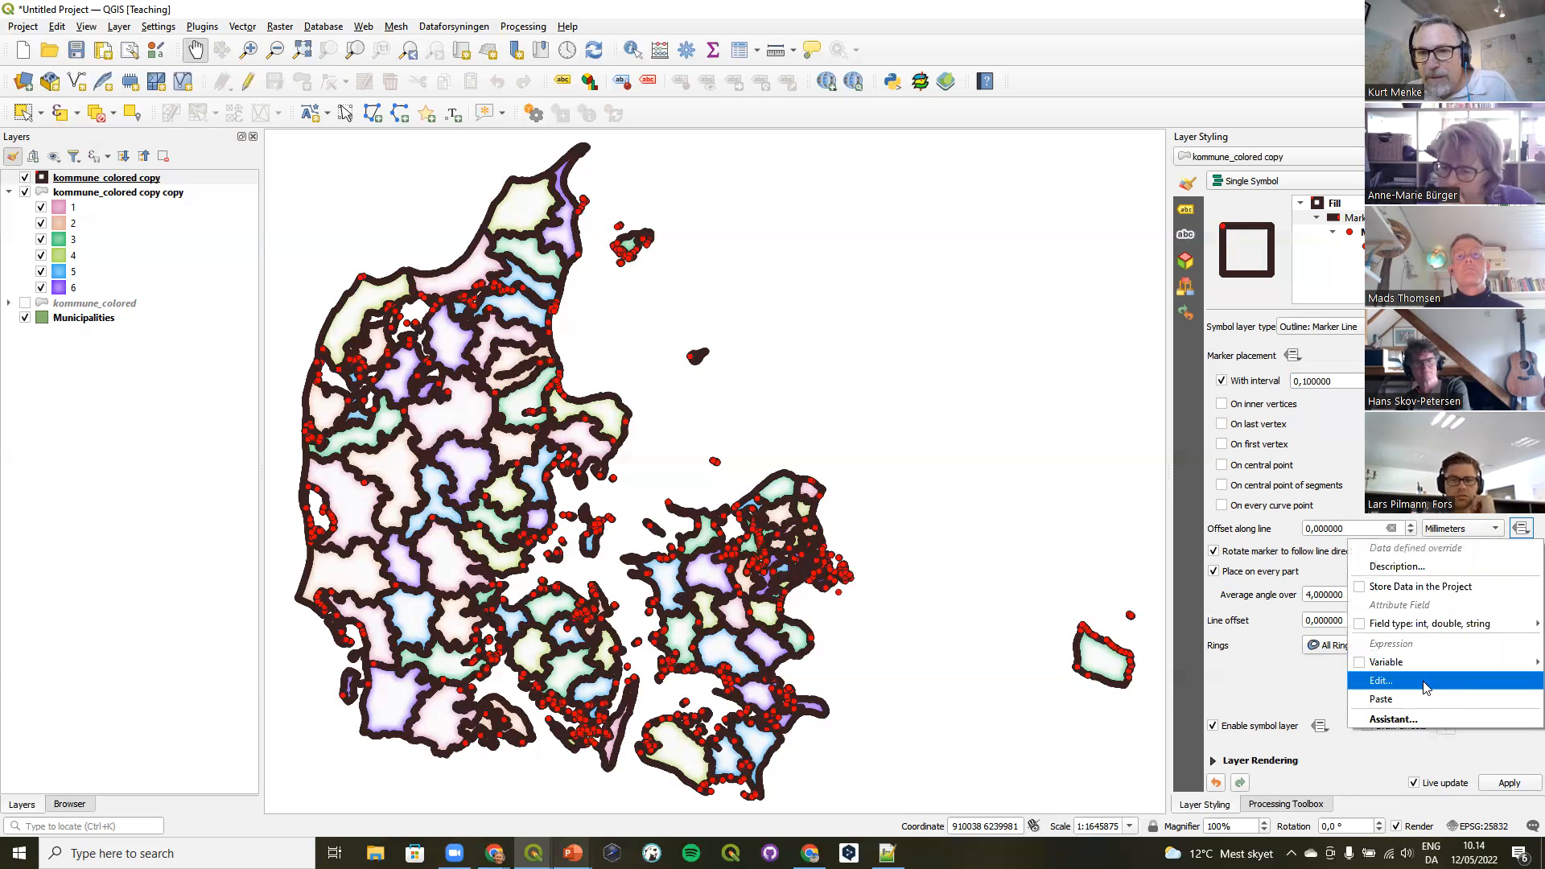
click(1381, 681)
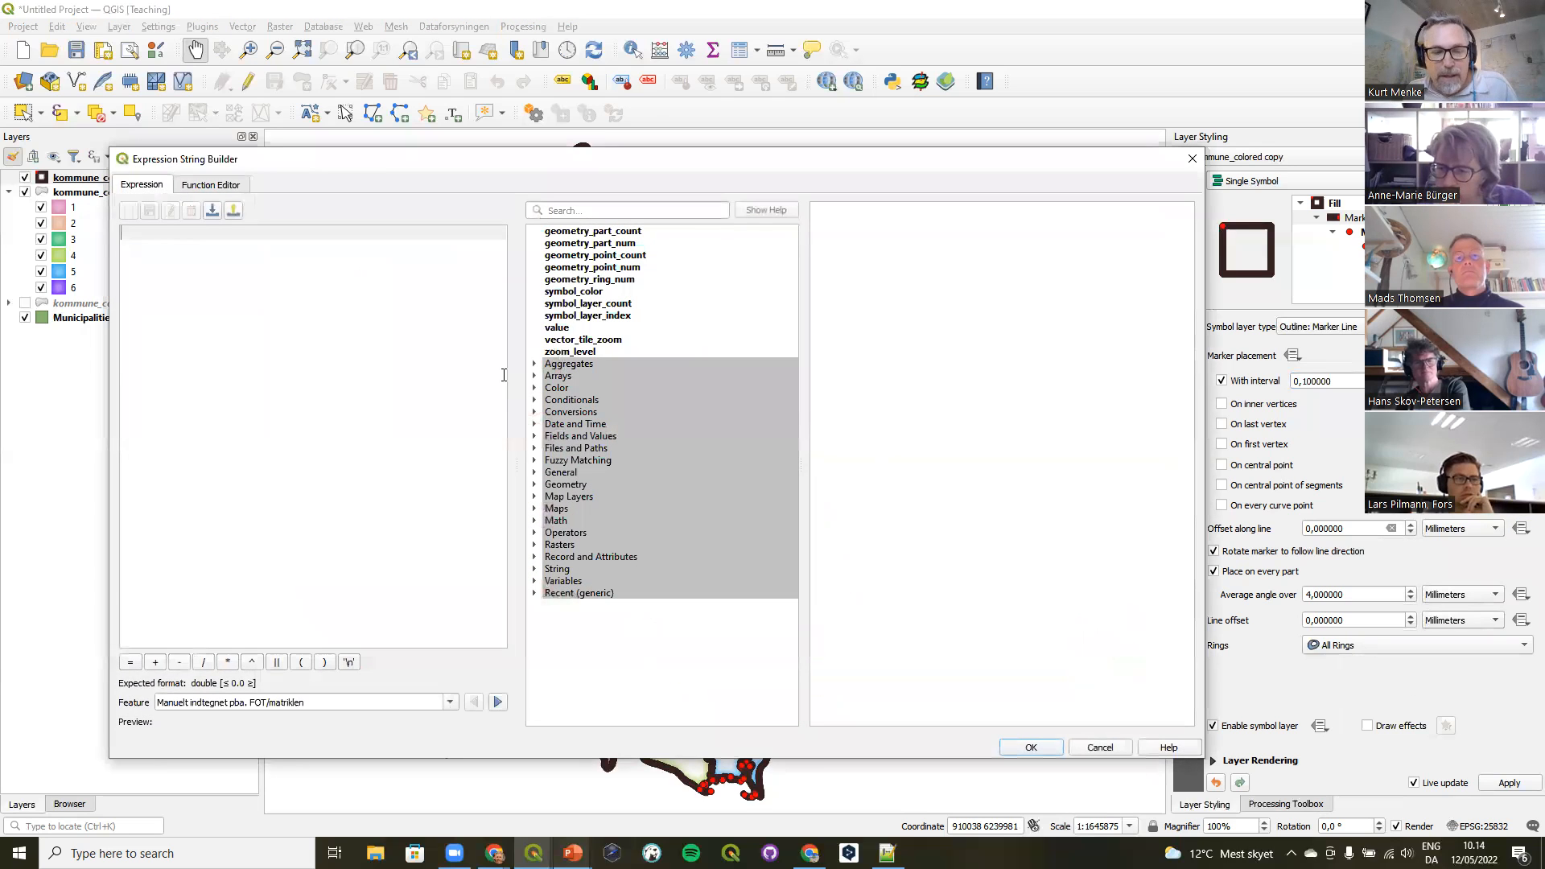
text(concat('0,',3 * randf(0,1) ^ 3))
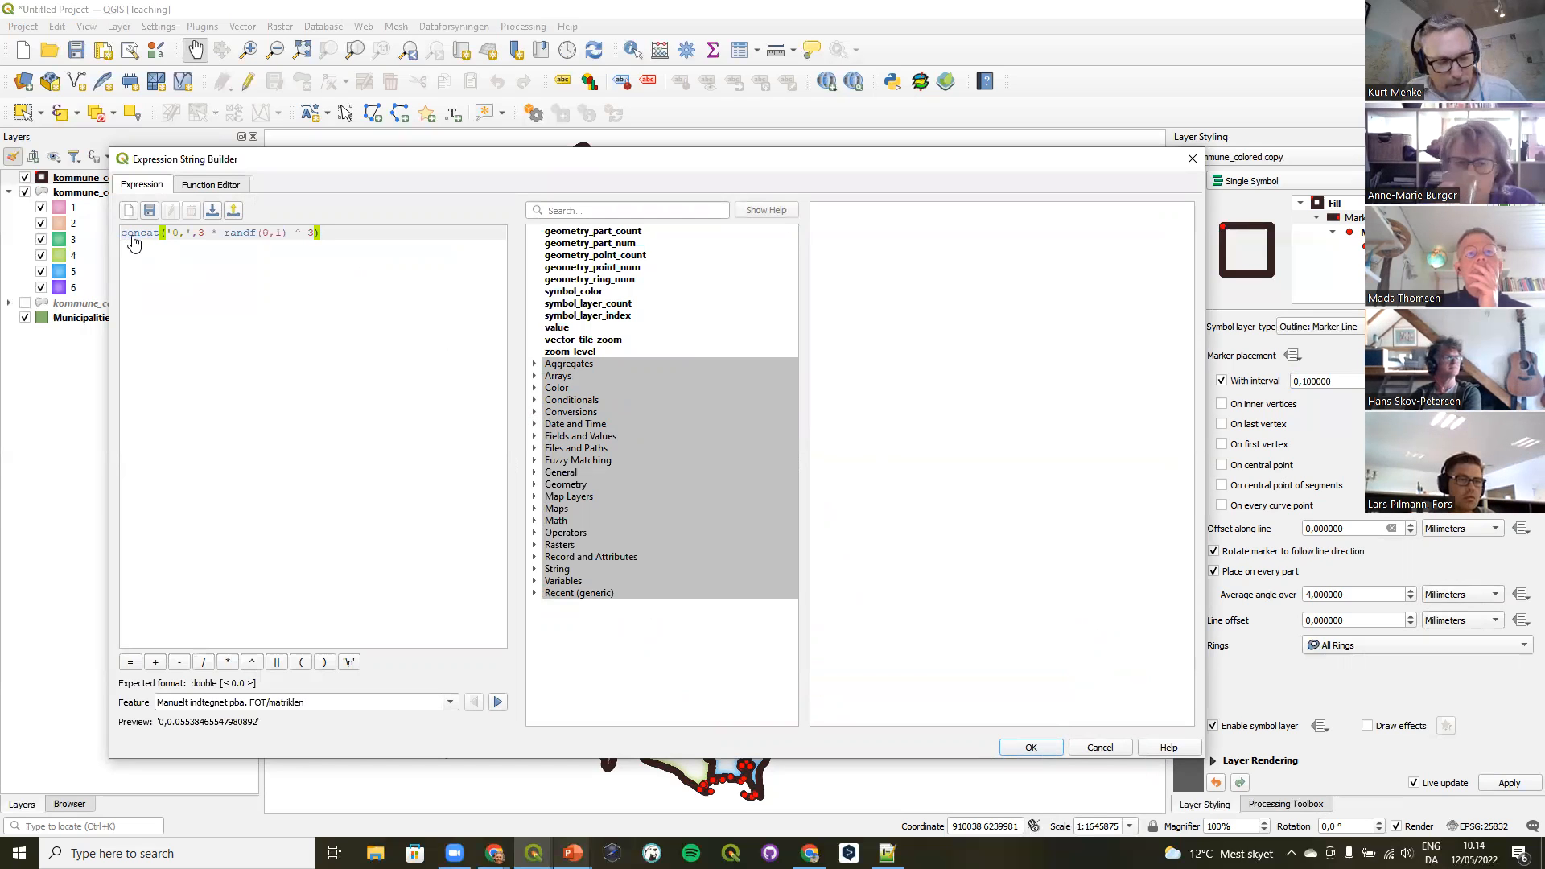
click(1192, 160)
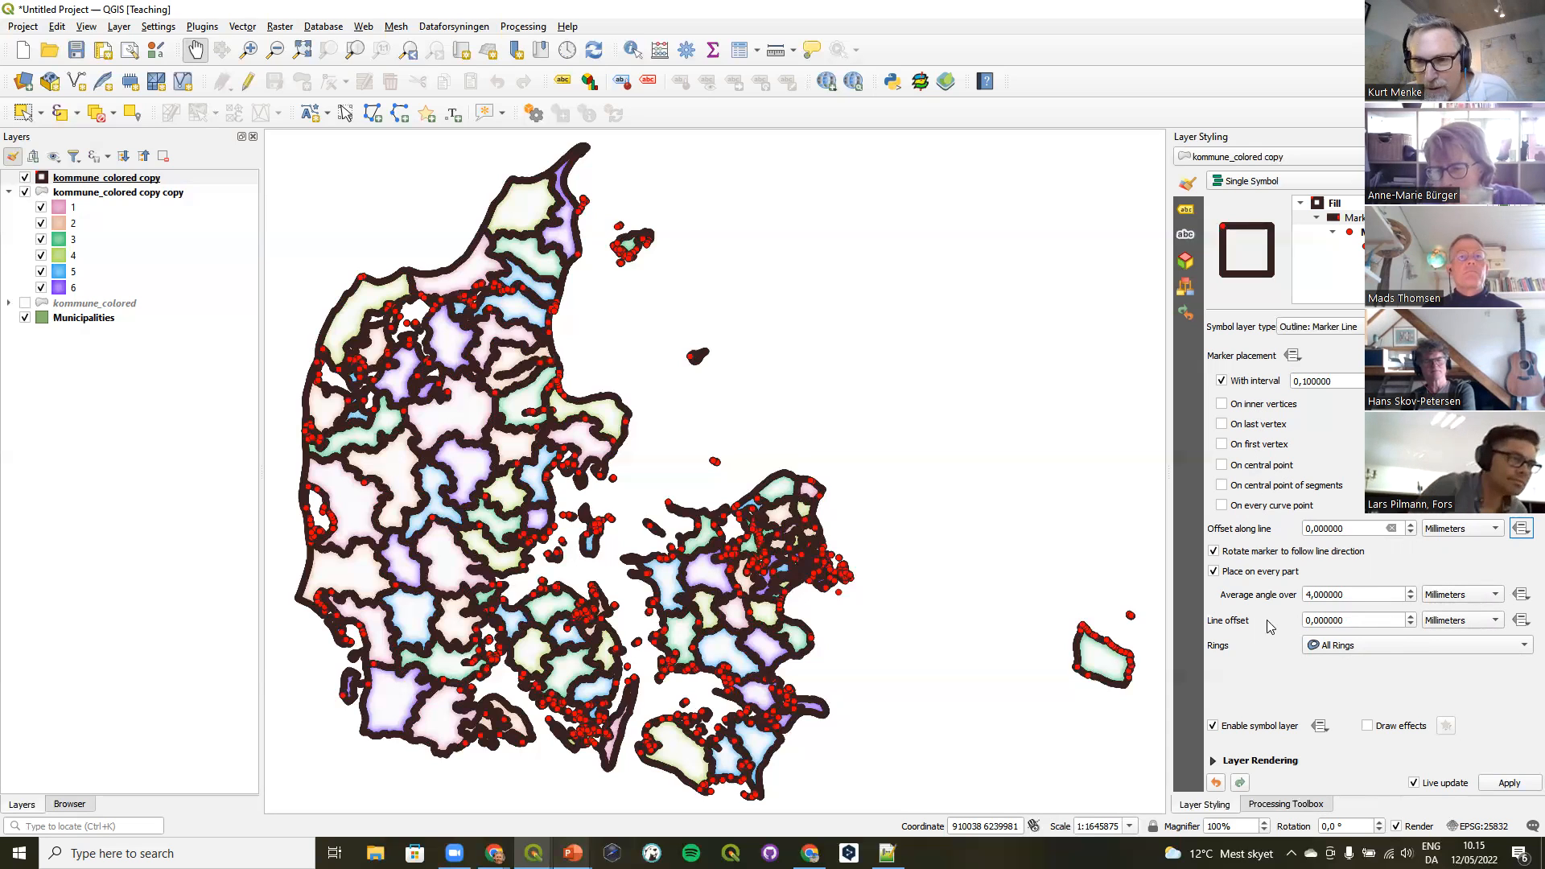
Try the expression concat('0,',3 * randf(0,1) ^ 3) as the data-defined override of Line offset, and deactivate the override.
click(1520, 619)
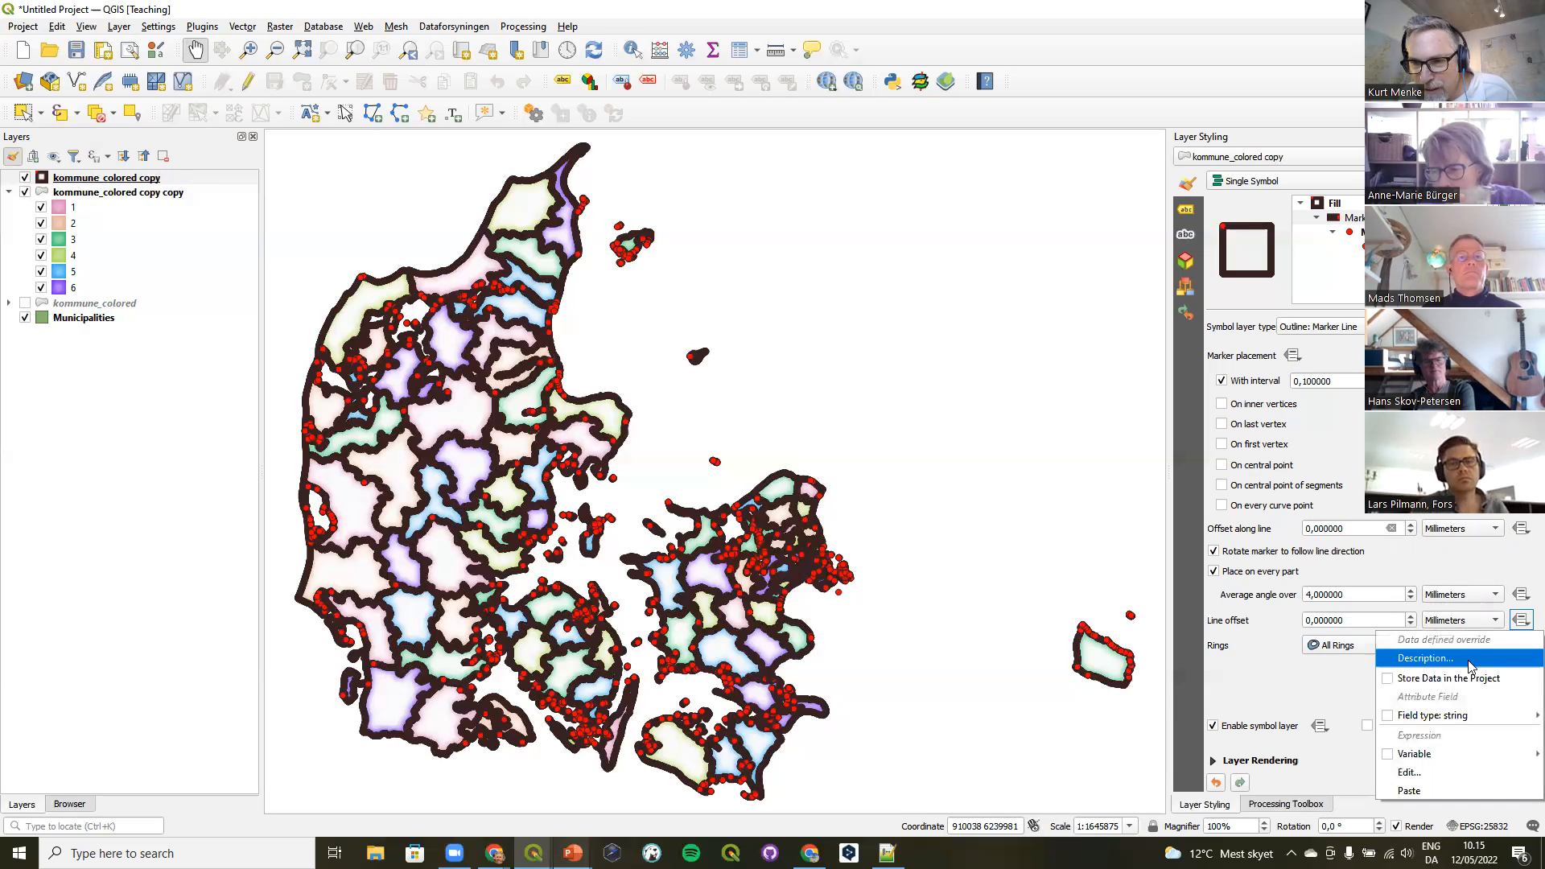
click(1409, 772)
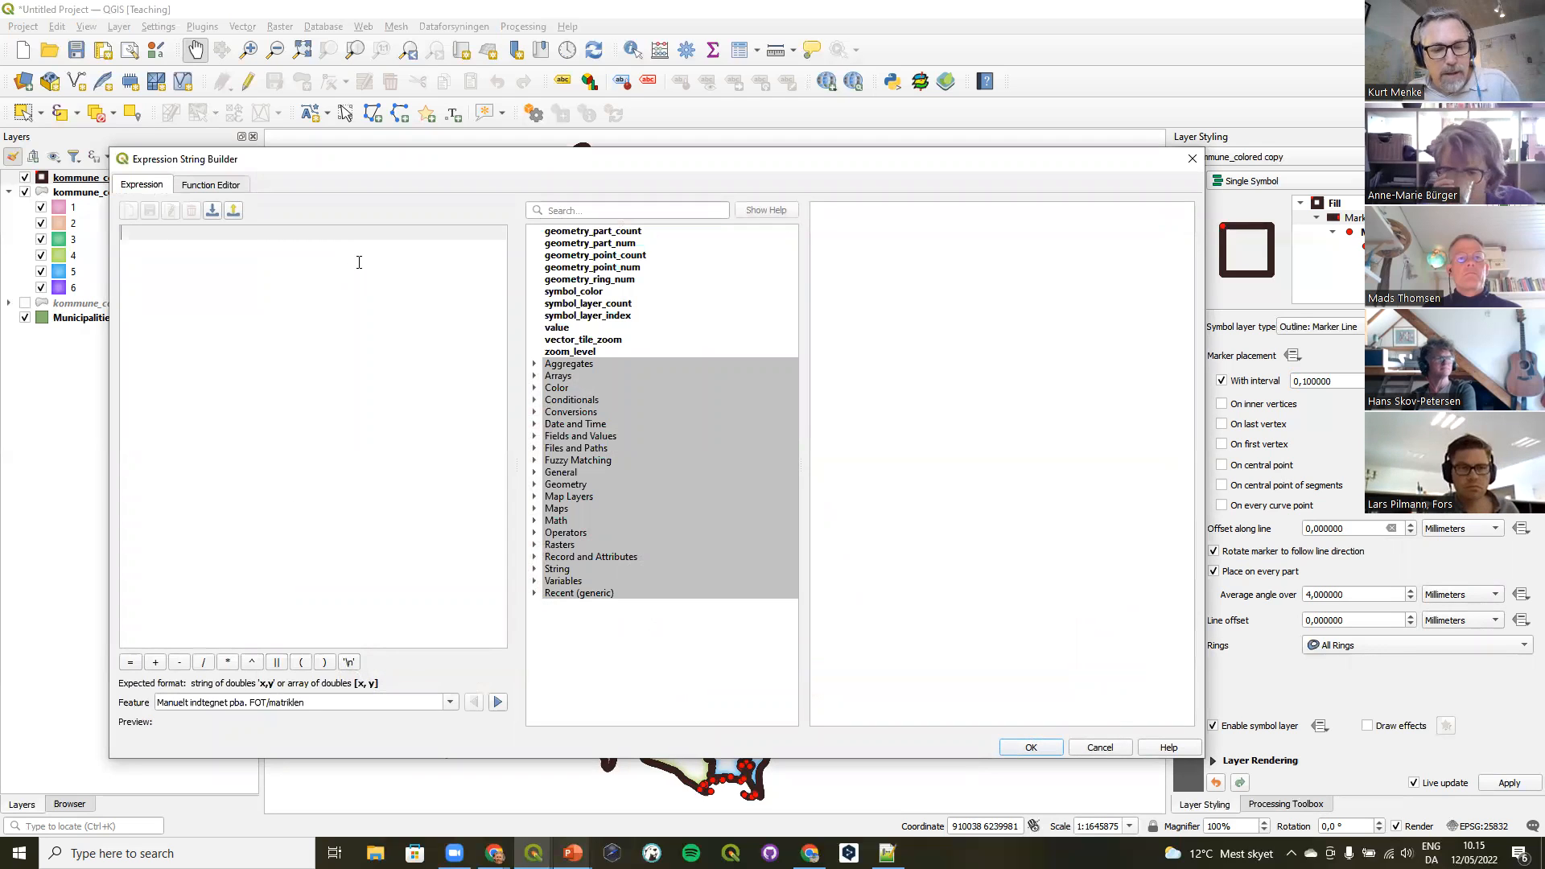
text(concat('0,',3 * randf(0,1) ^ 3))
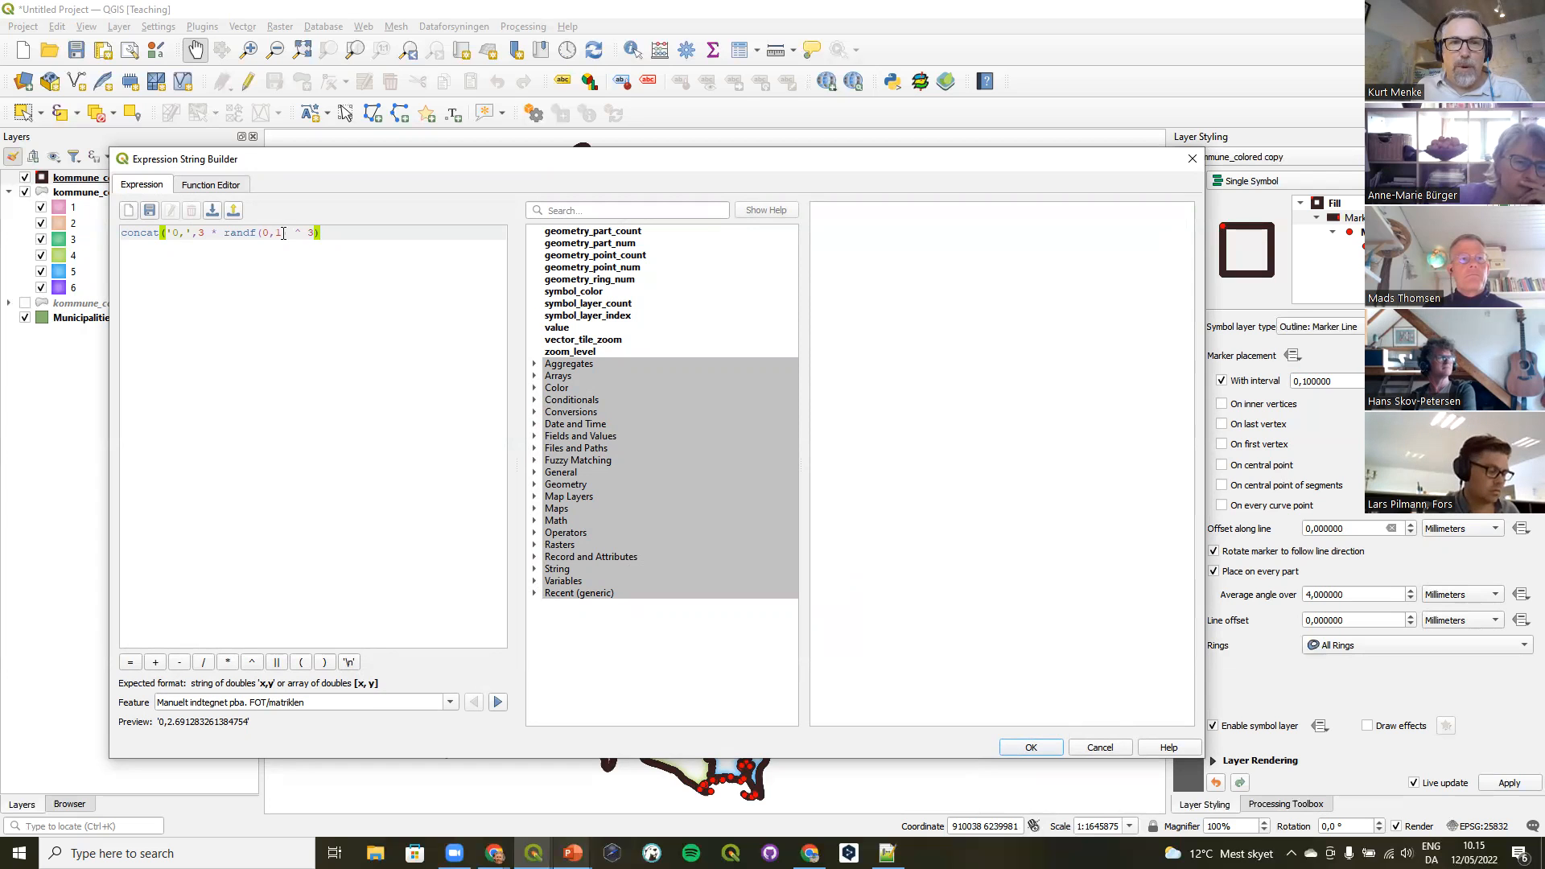
click(1028, 746)
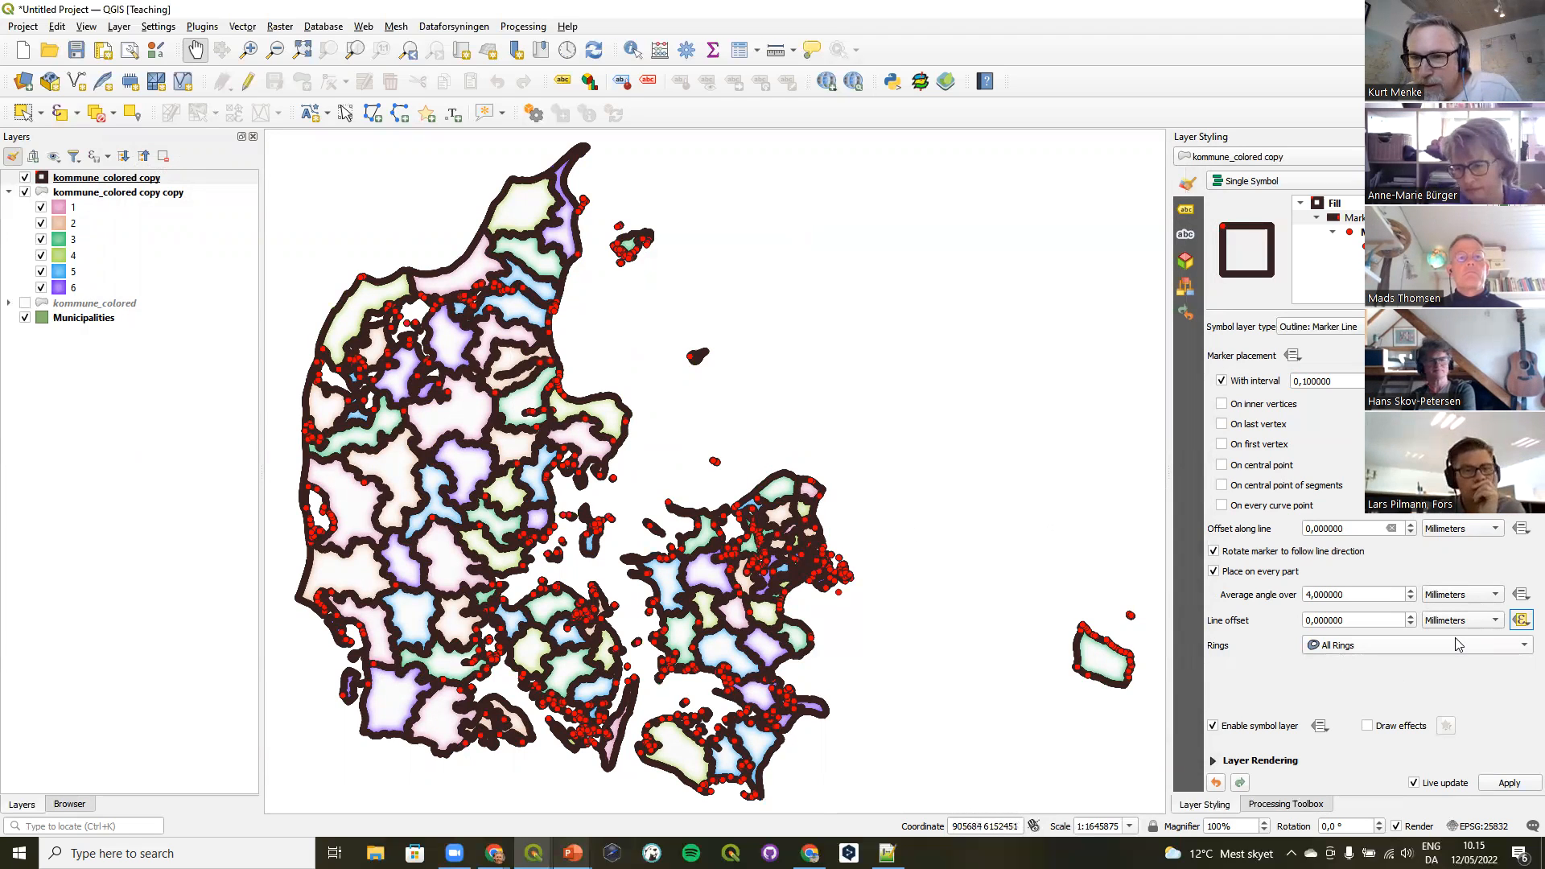
click(1520, 619)
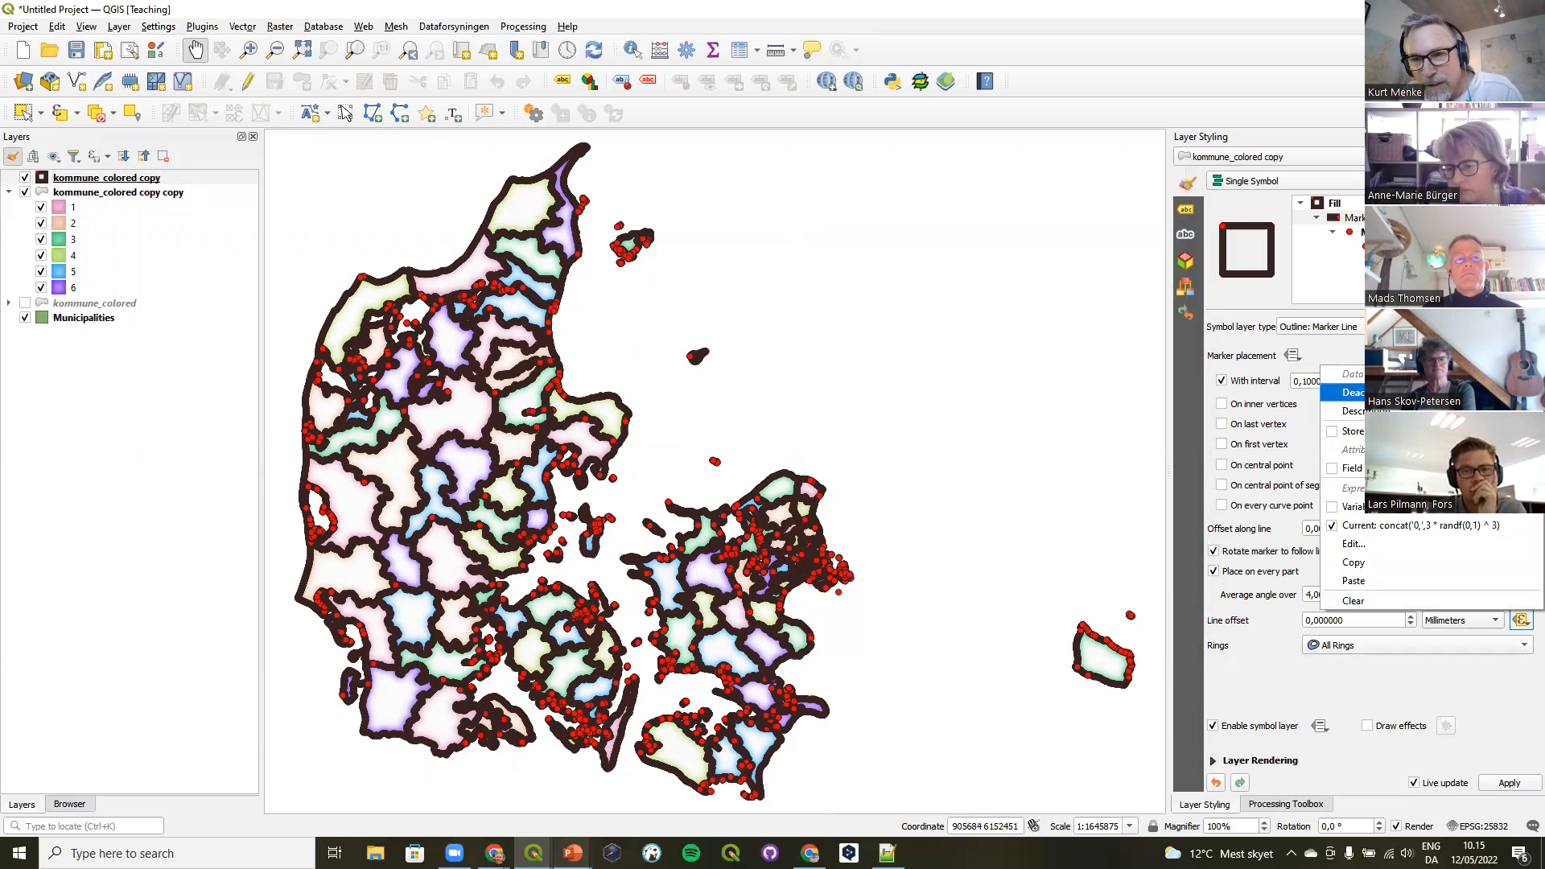
click(1353, 391)
Set the data-defined override of Offset along line to the expression concat('0,',3 * randf(0,1) ^ 3).
click(1521, 528)
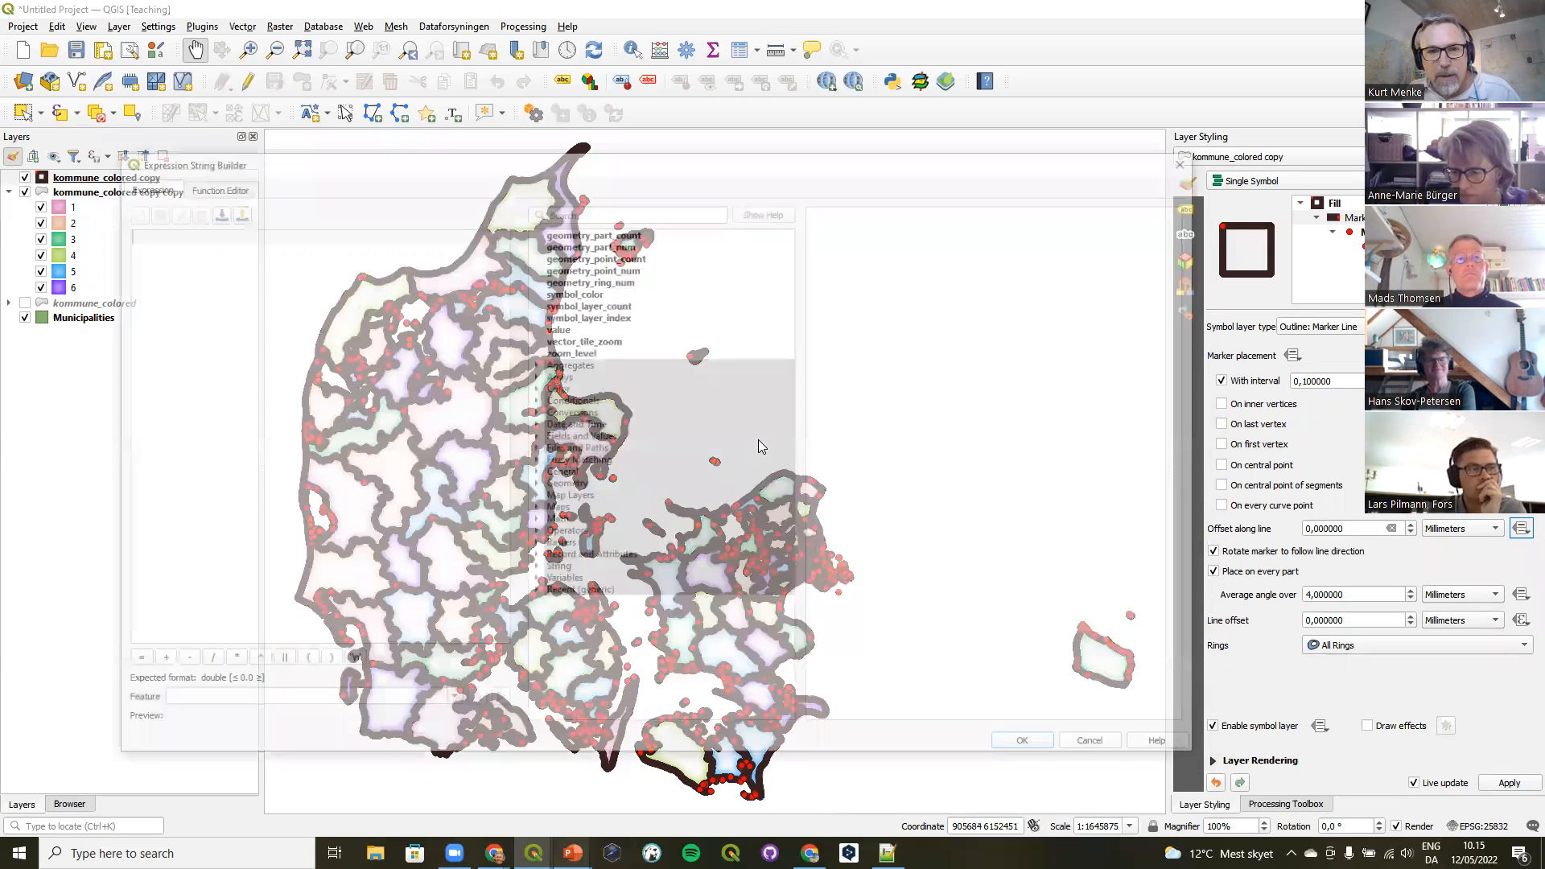
text(concat('0,',3 * randf(0,1) ^ 3))
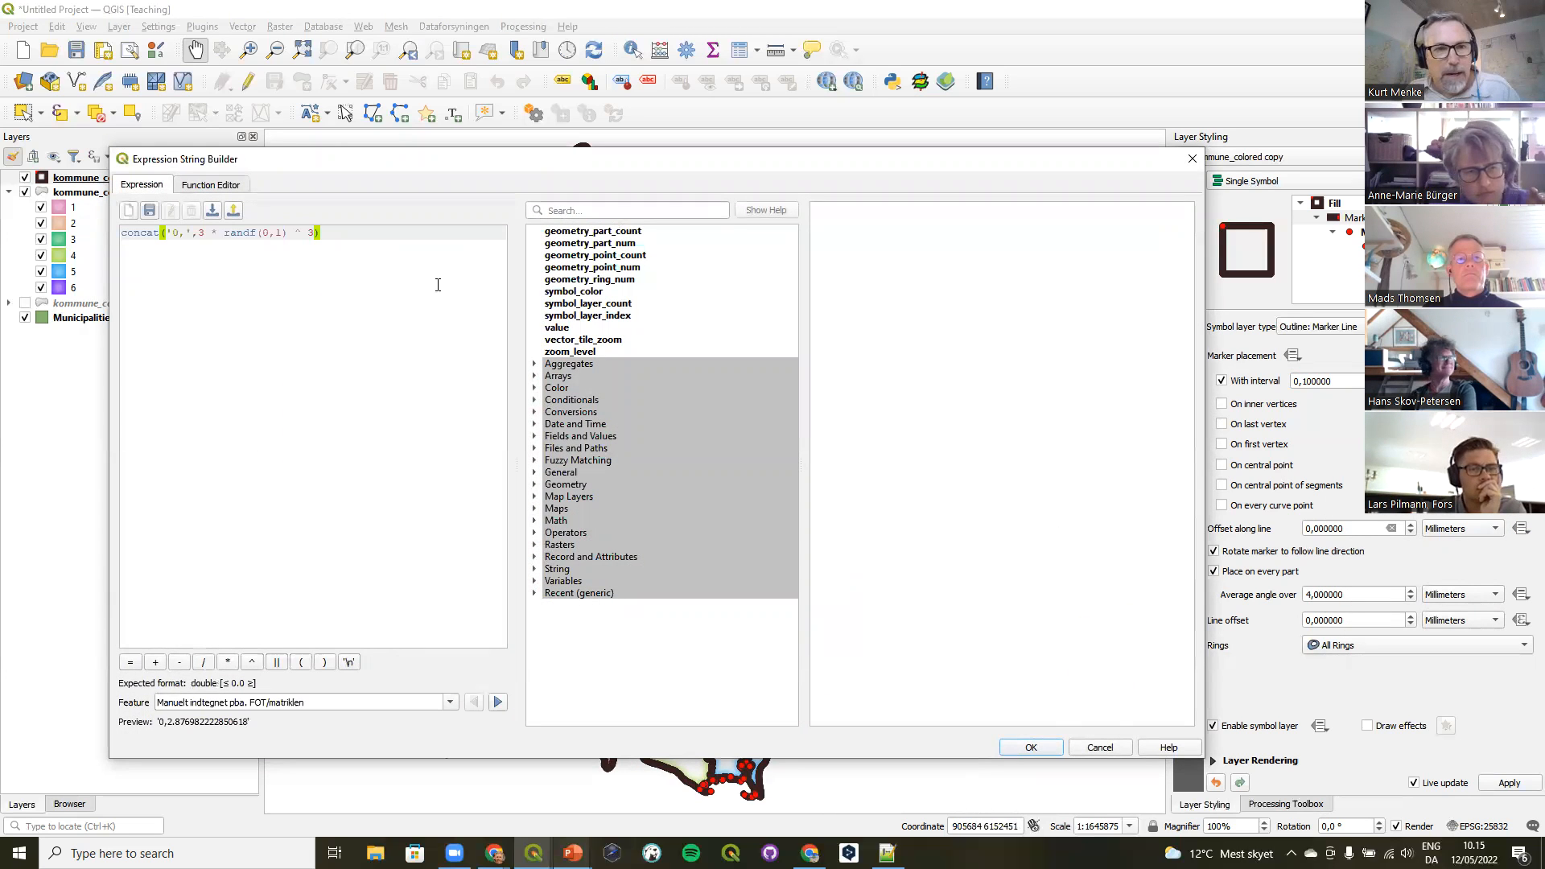
click(1029, 747)
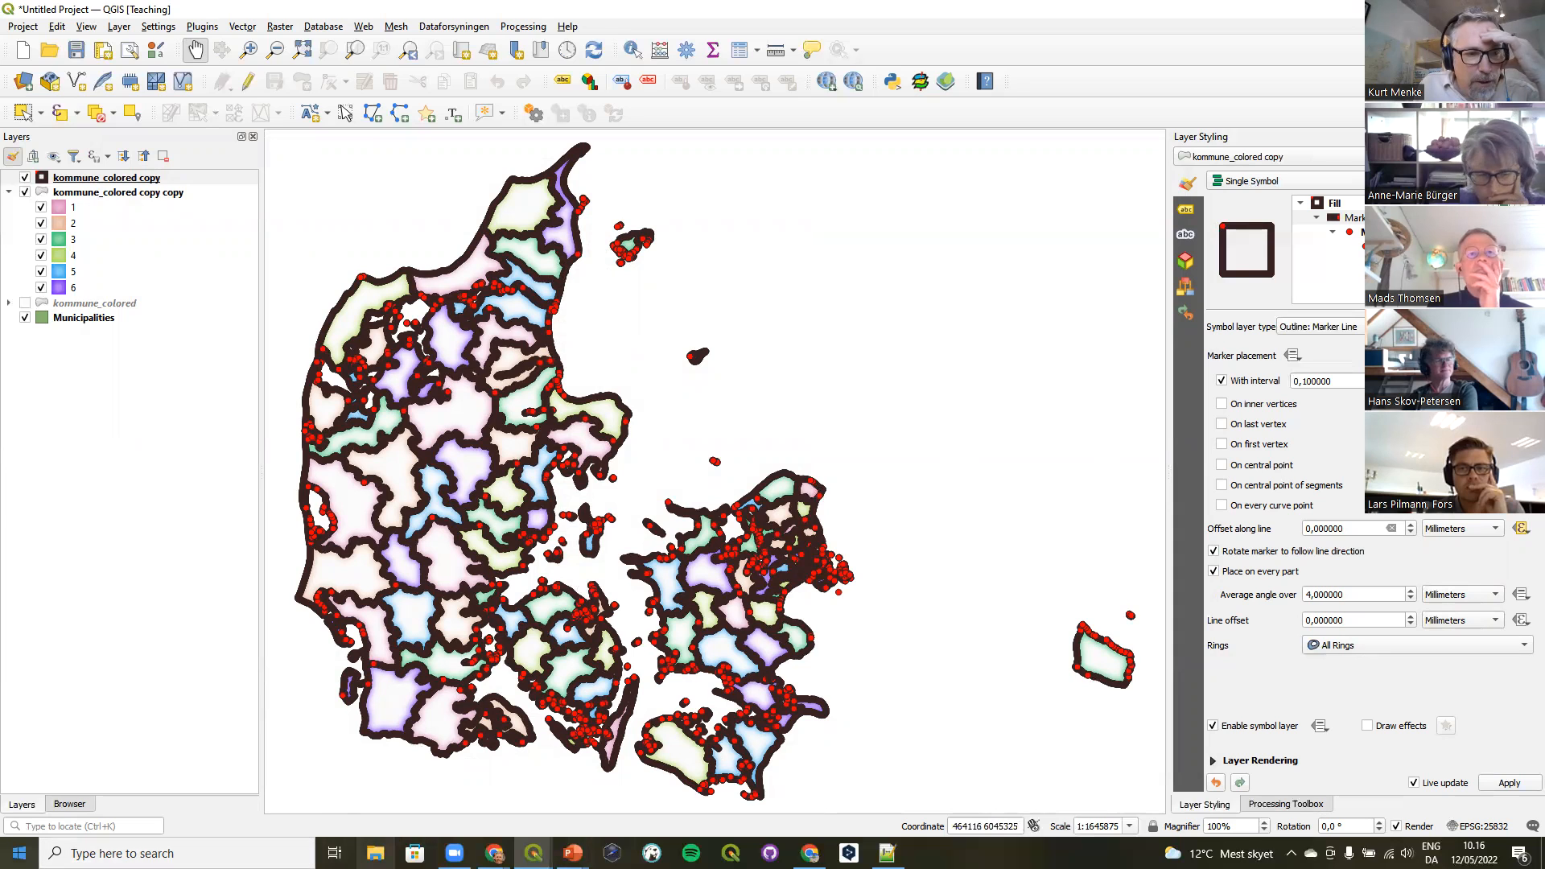
Launch QGIS Desktop 3.22.6 from the OSGeo4W program group.
click(19, 853)
scroll(108, 666, down, 15)
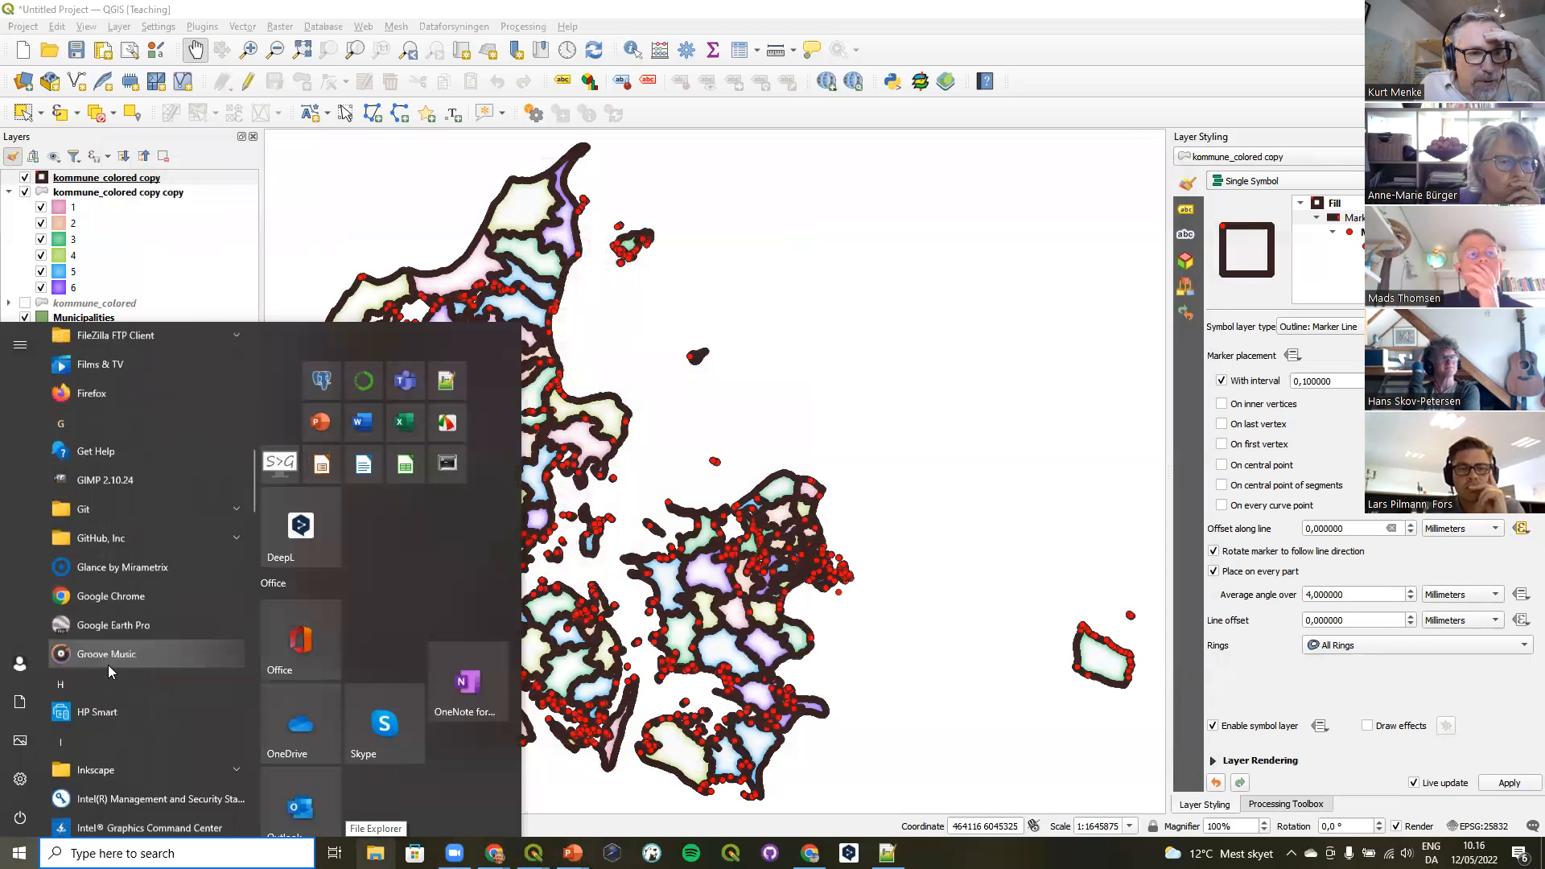
scroll(108, 666, down, 10)
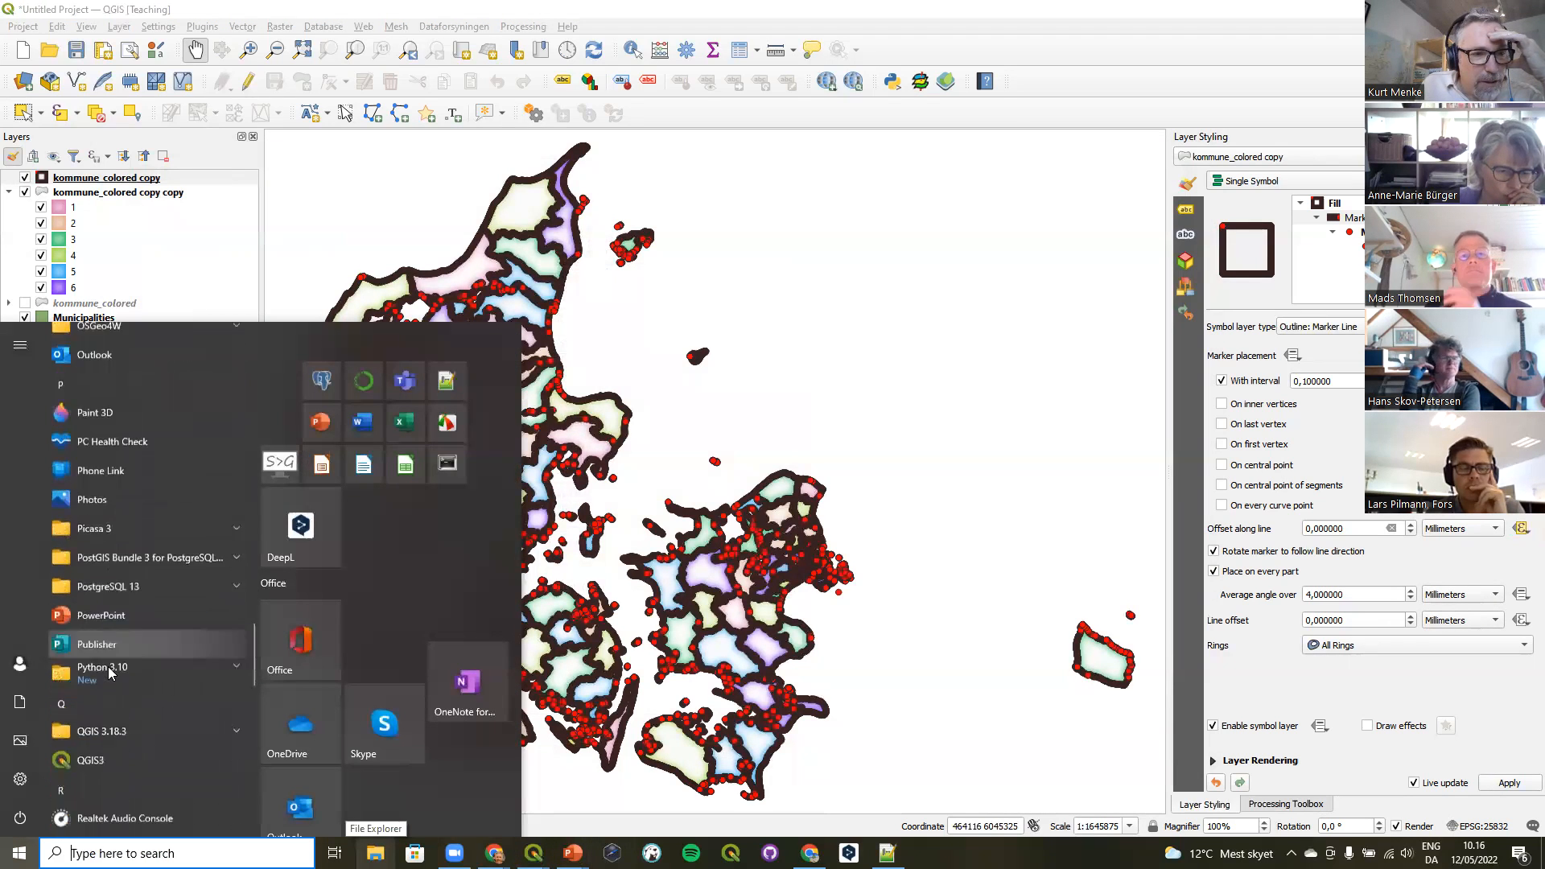
scroll(108, 666, up, 4)
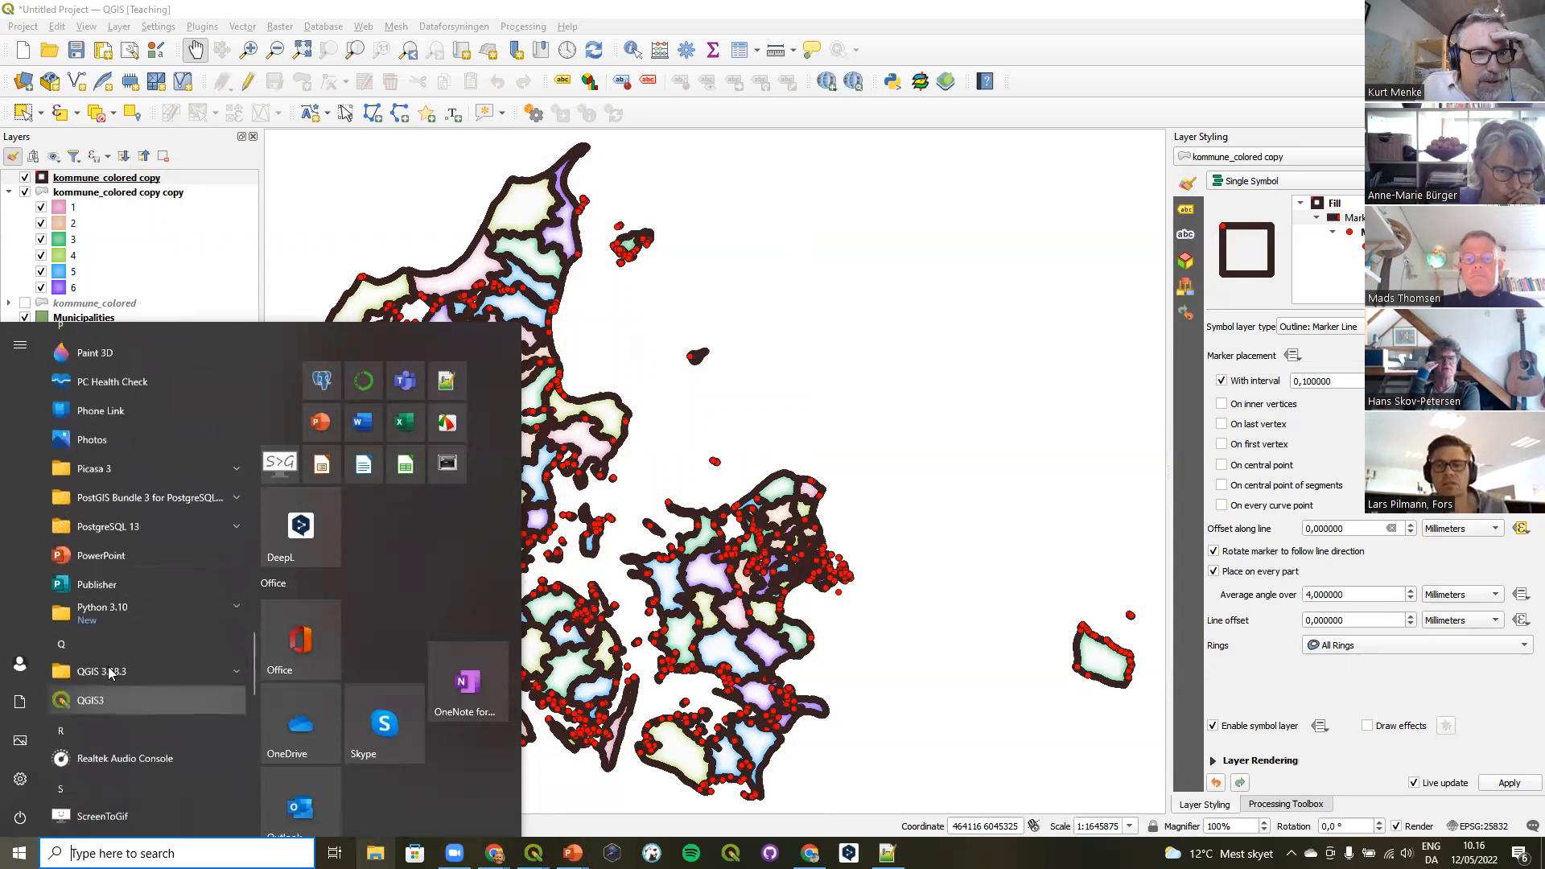
click(185, 429)
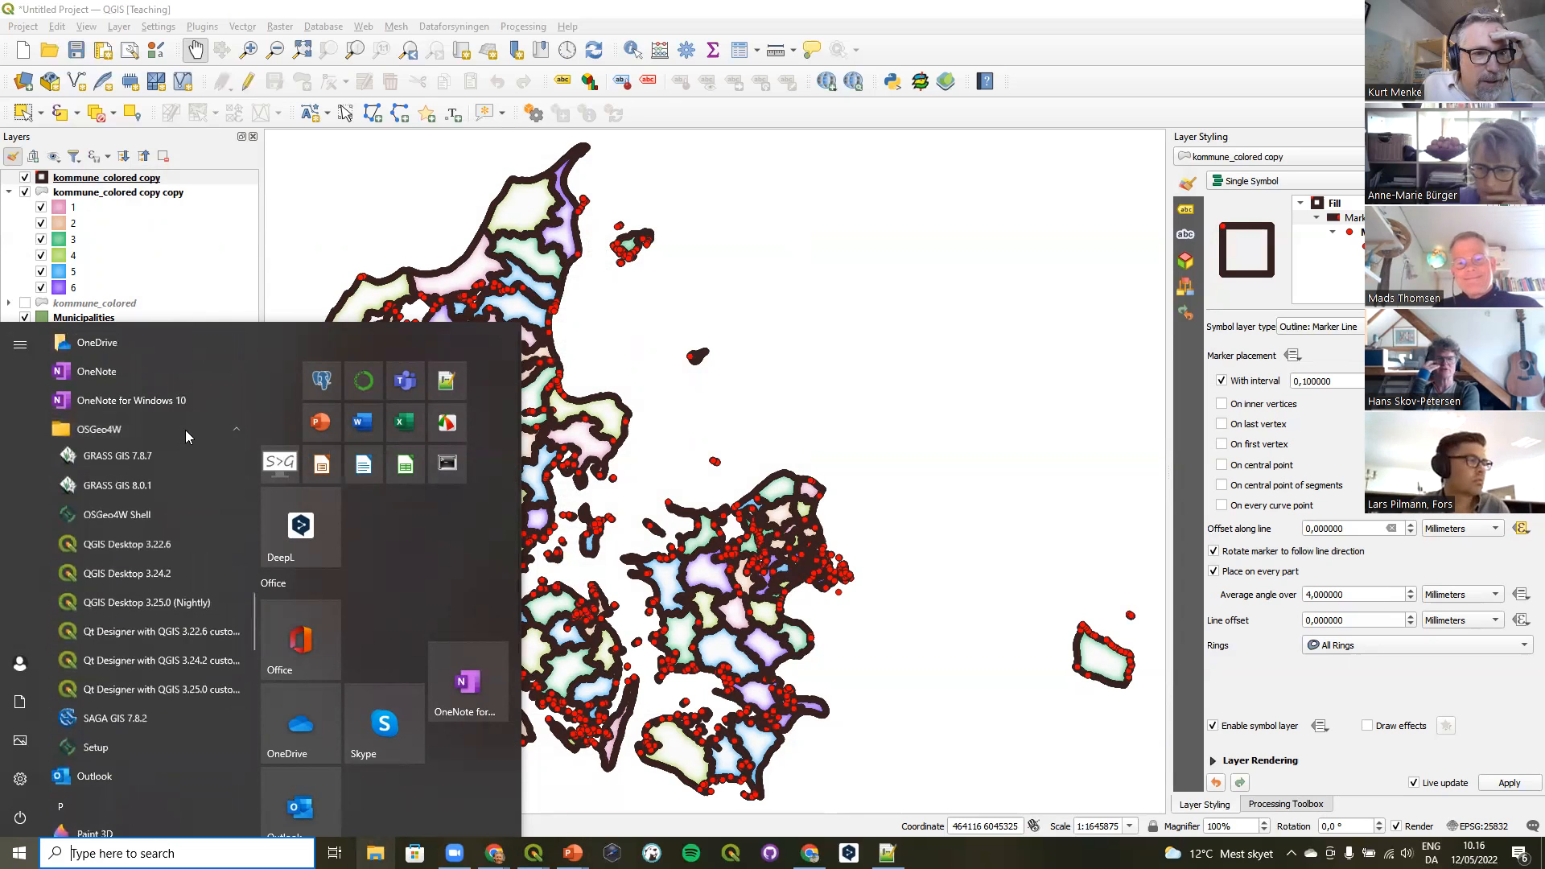
click(171, 548)
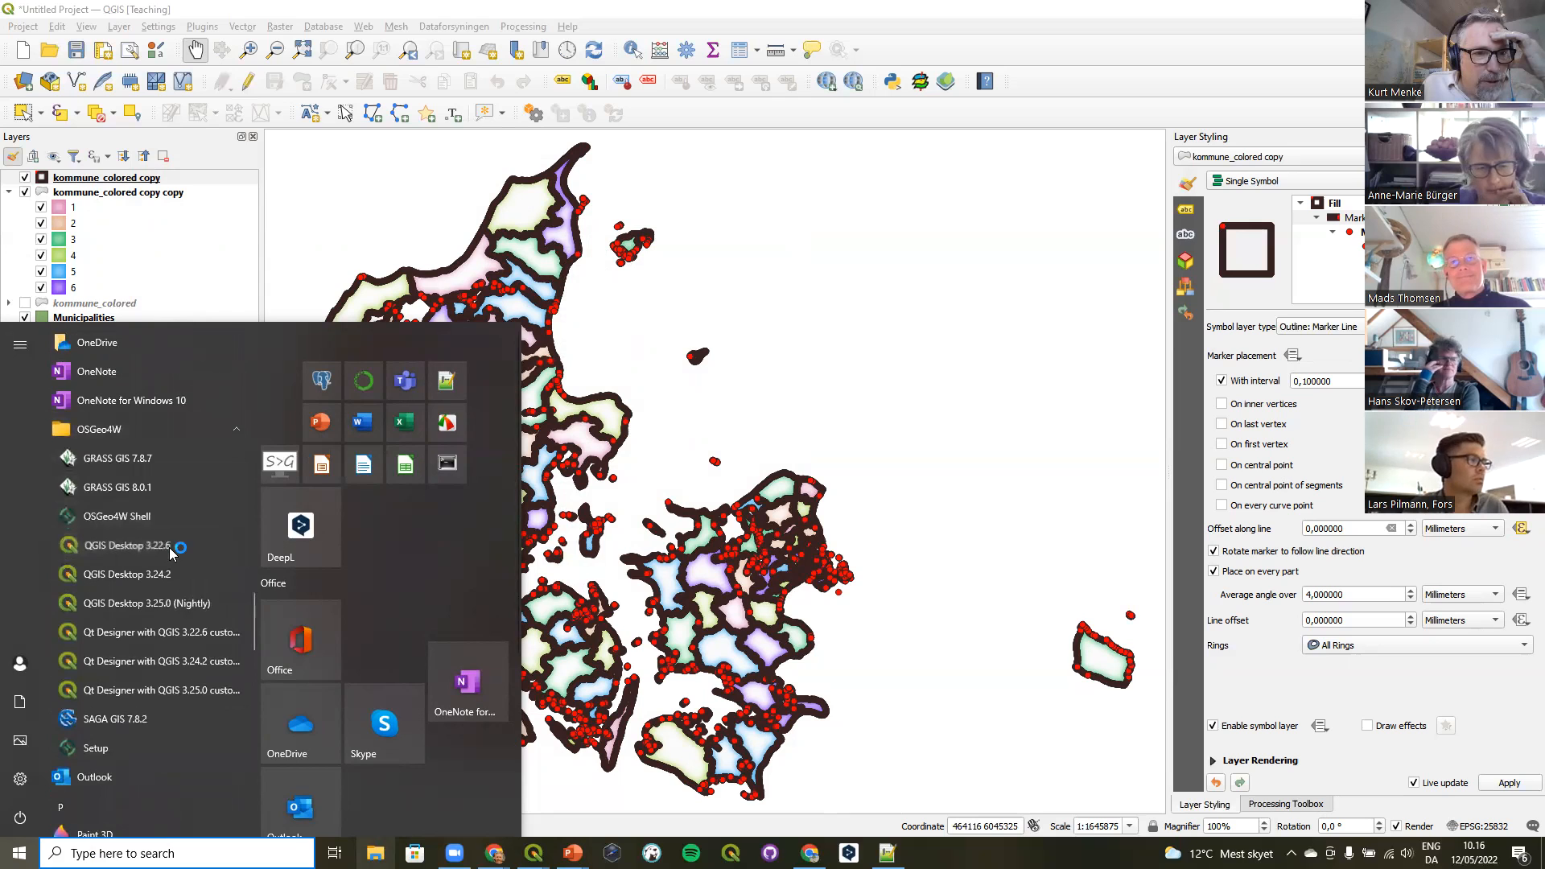
Copy all four layers, from kommune_colored copy down to Municipalities, and switch to the newly launched empty QGIS window.
click(249, 50)
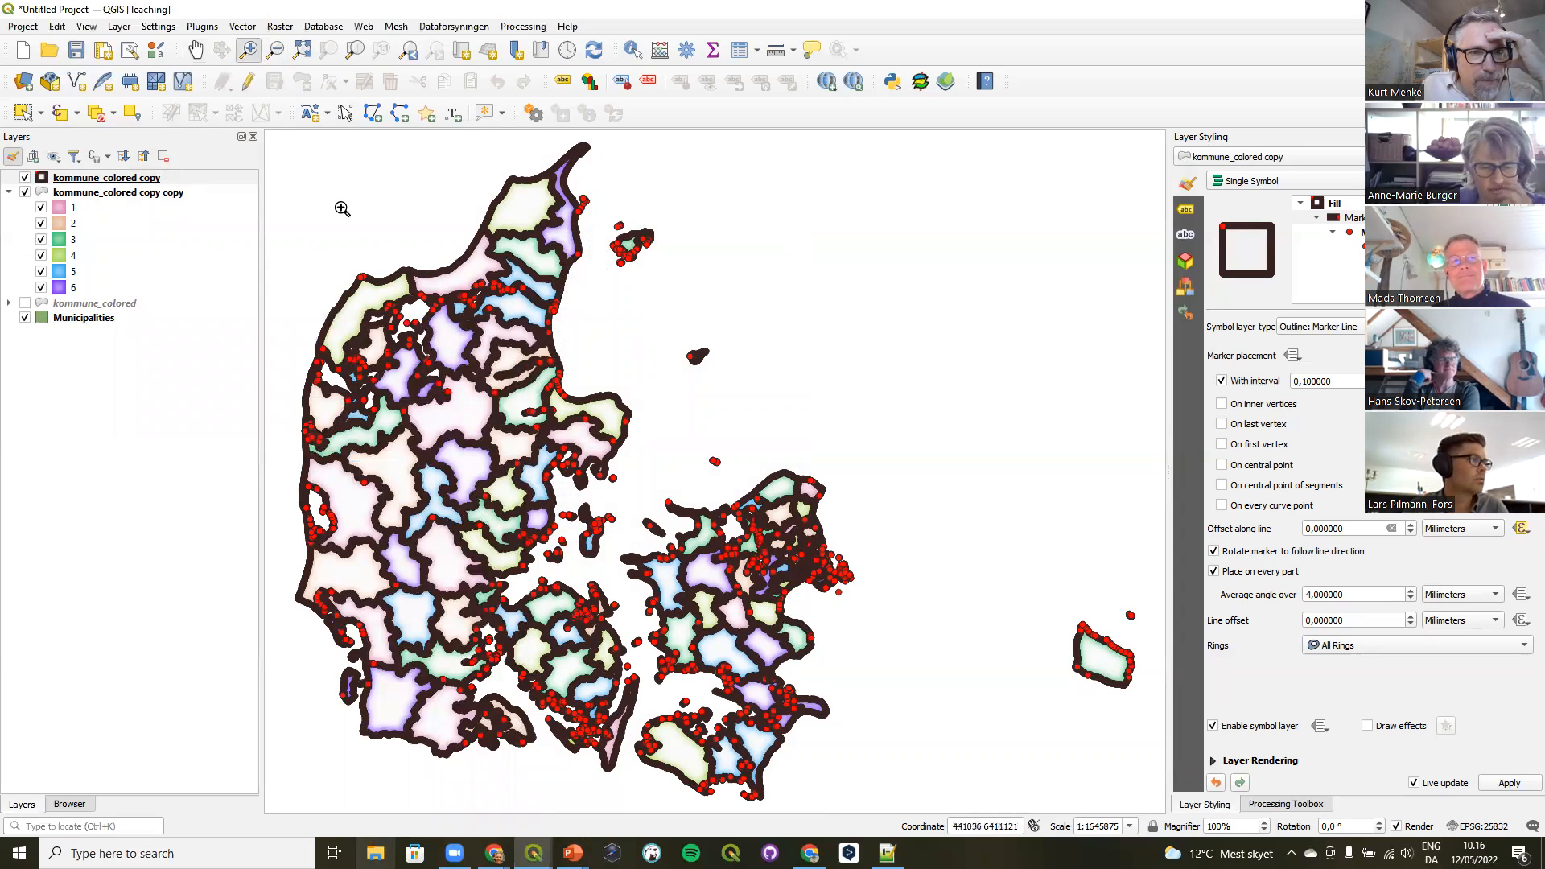
drag(435, 285, 465, 318)
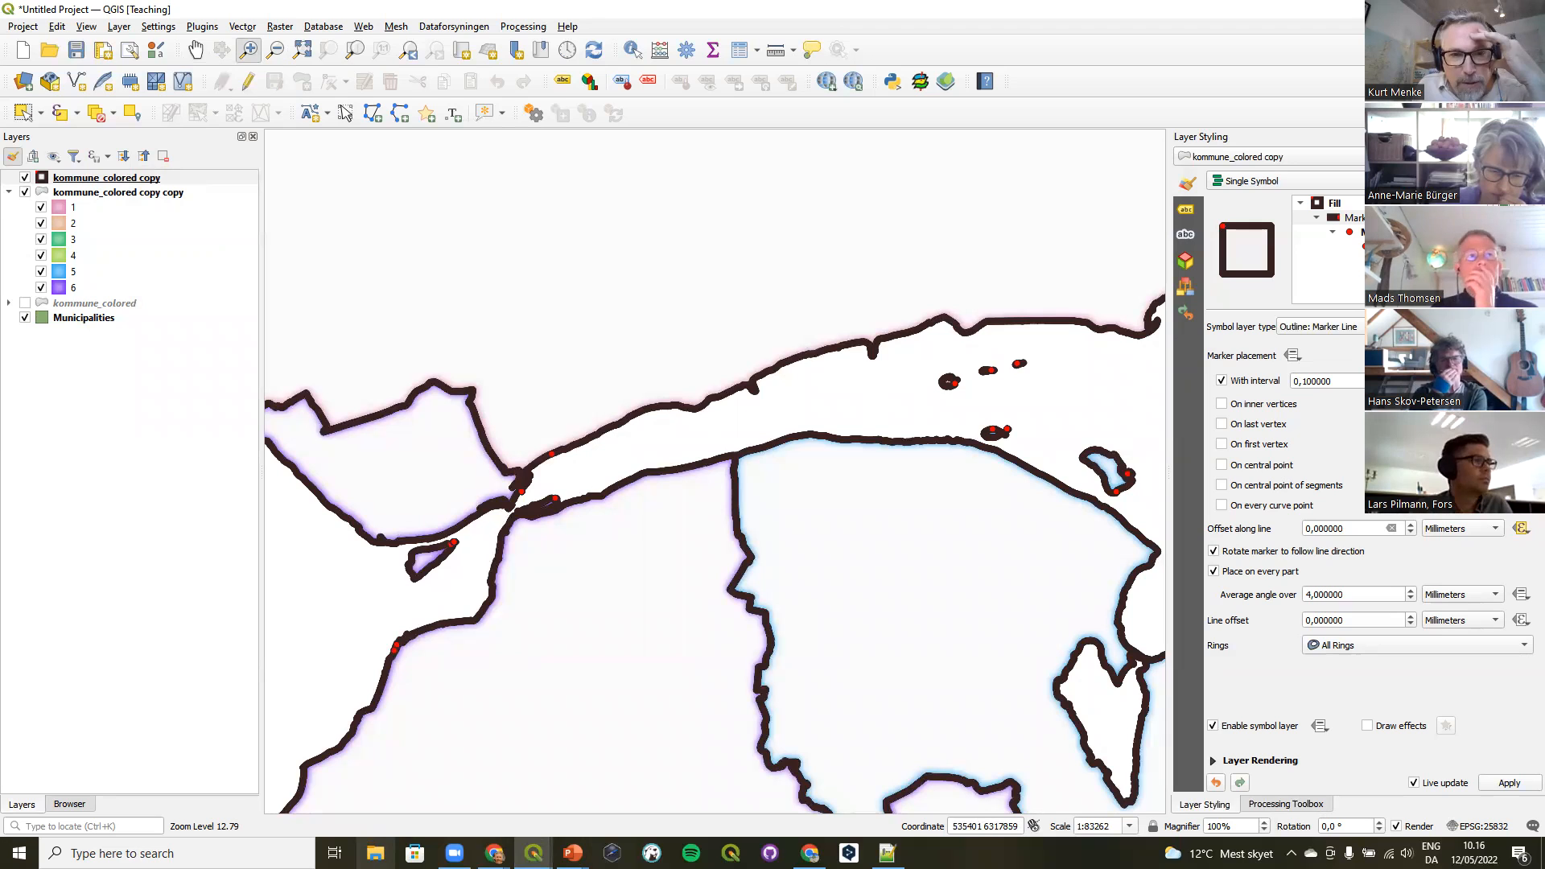
click(89, 320)
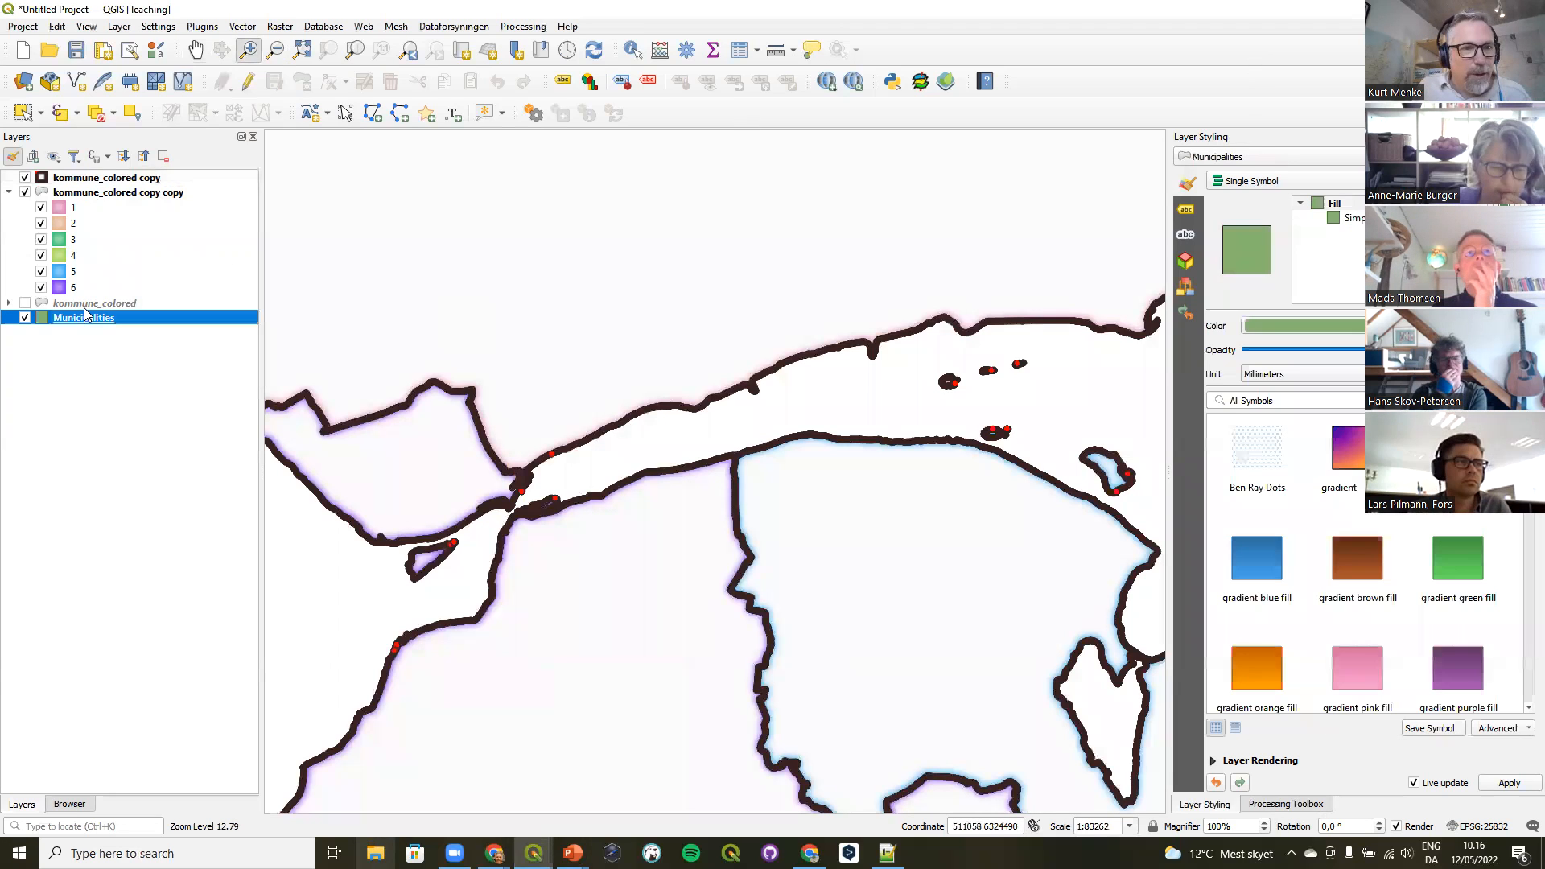
shift+click(96, 179)
right_click(96, 179)
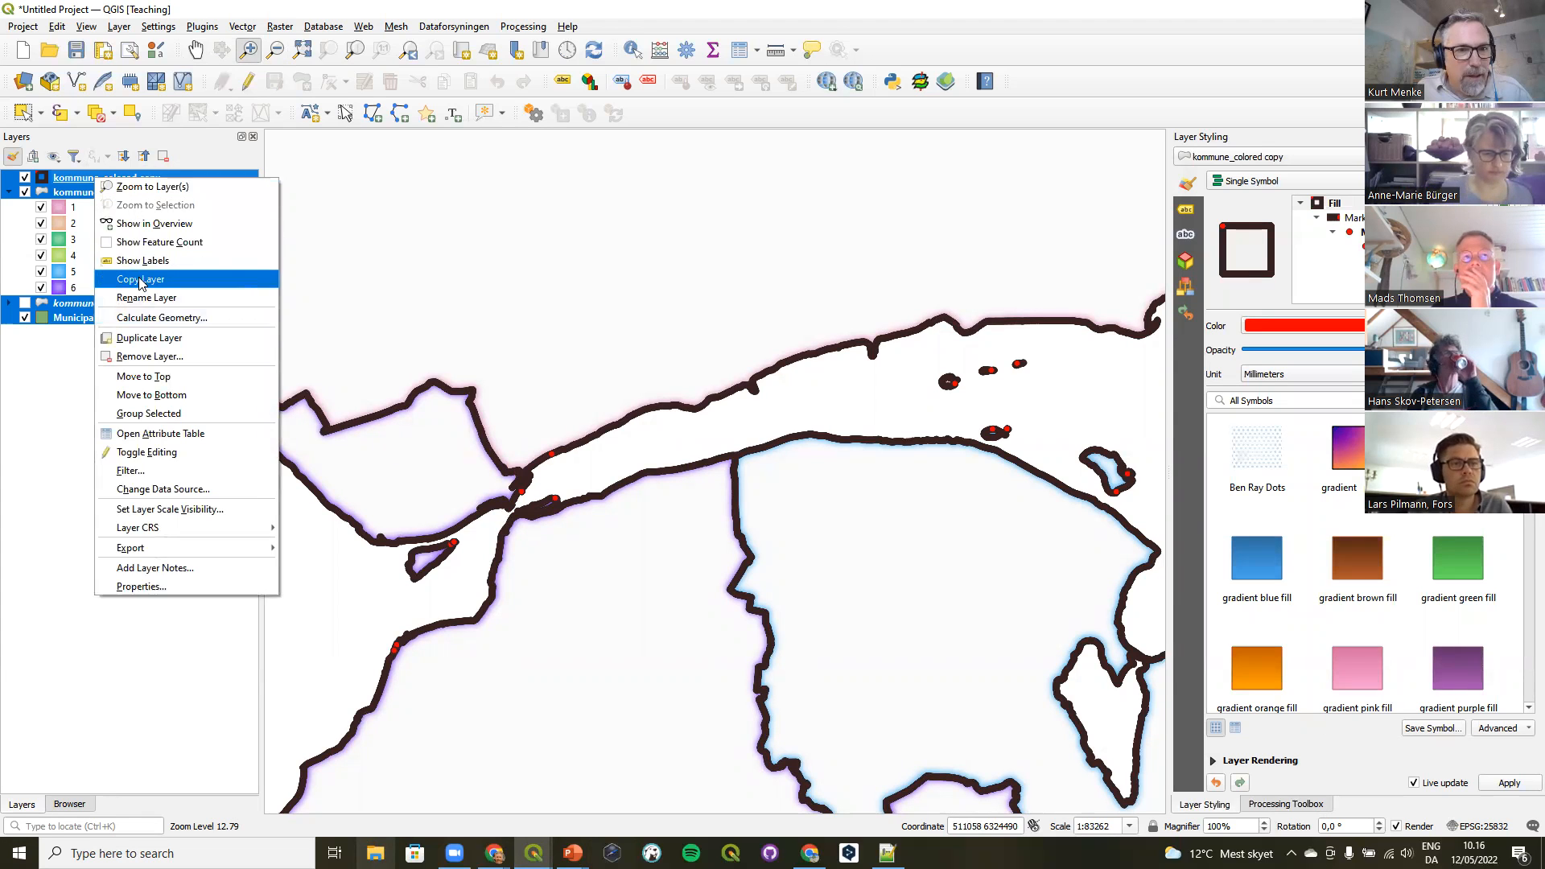
click(140, 279)
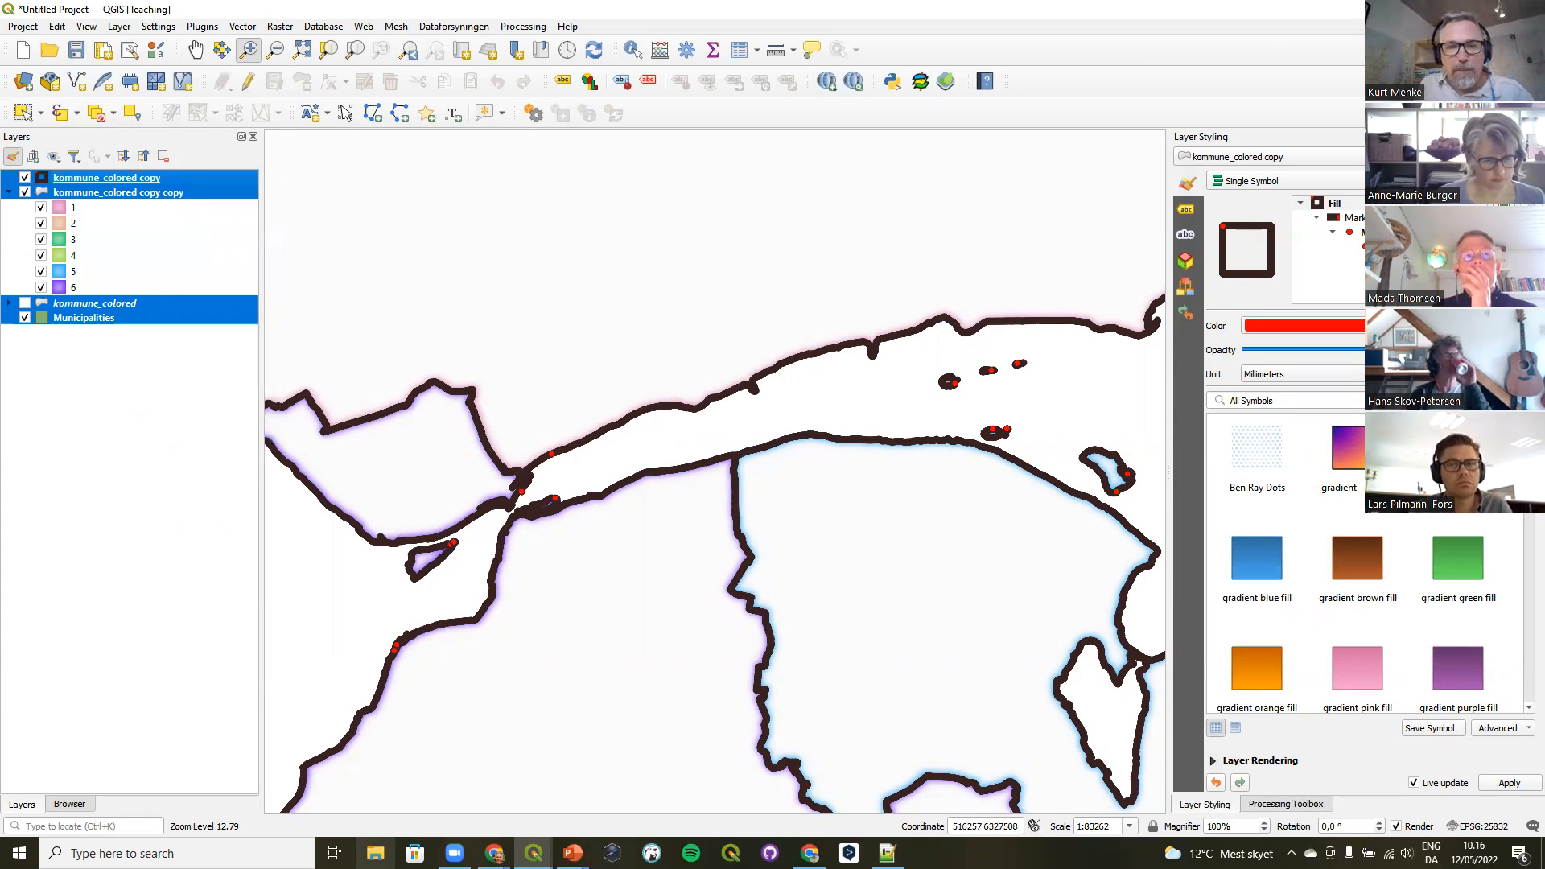
mouse_move(534, 853)
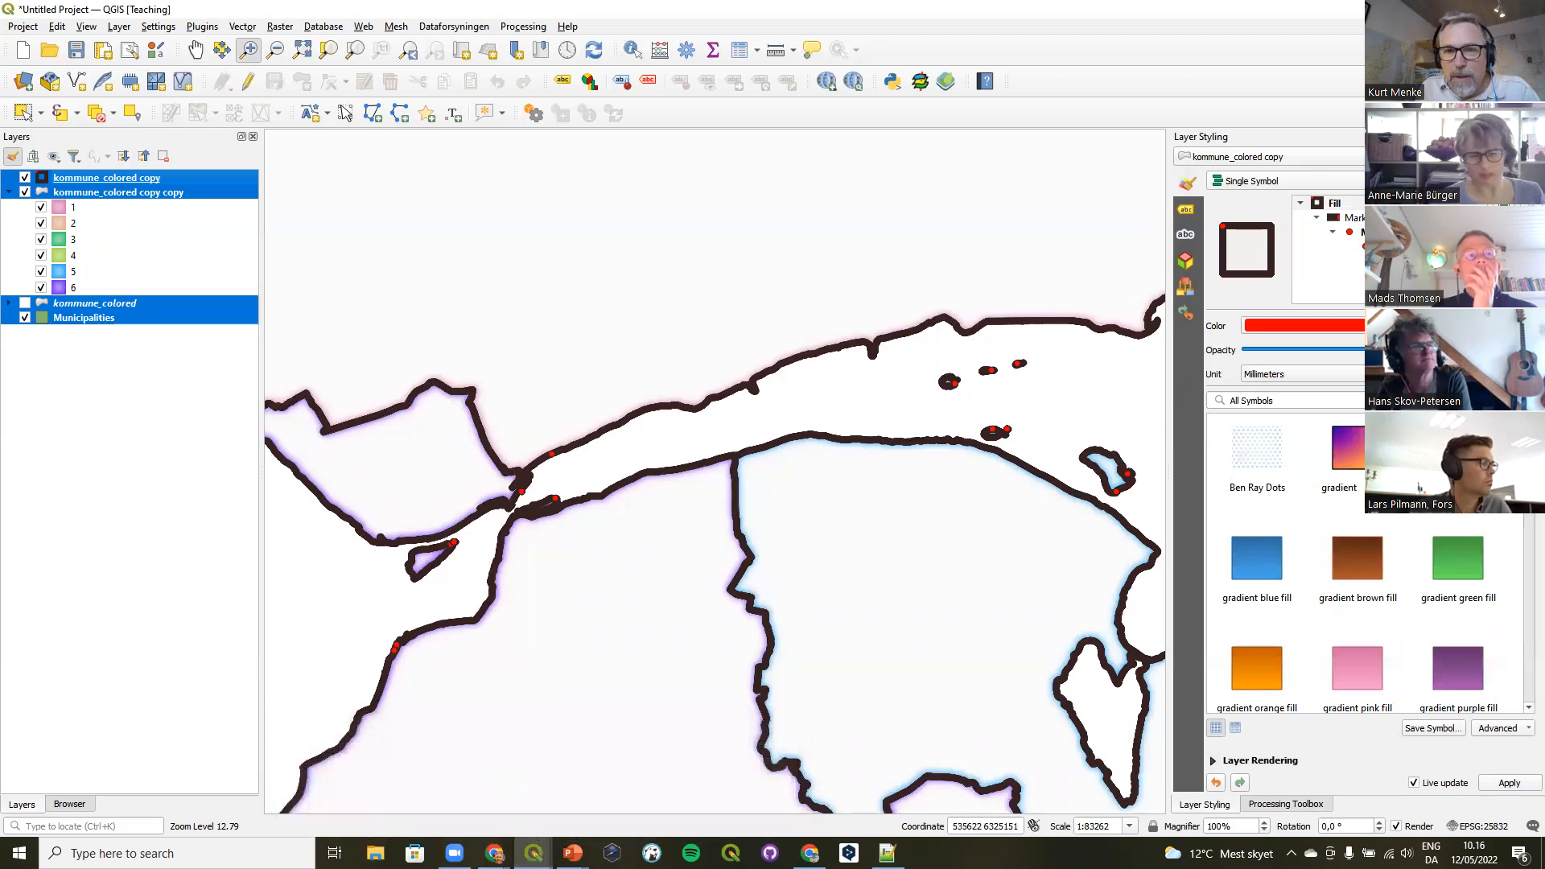
click(1452, 9)
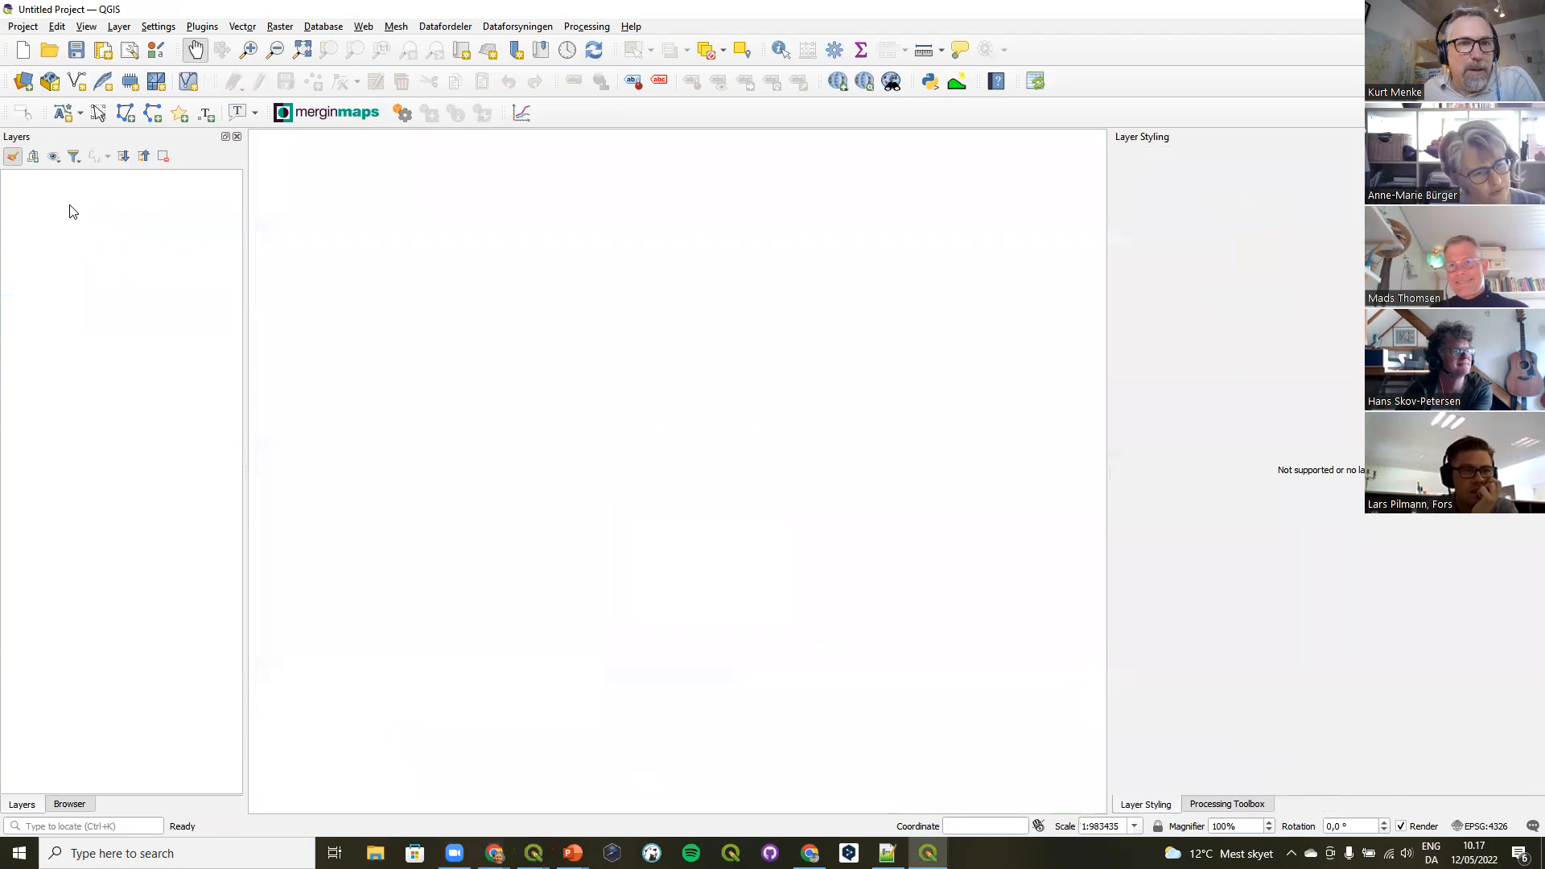
Paste the copied layers into the empty project and zoom the map to its full extent.
right_click(72, 211)
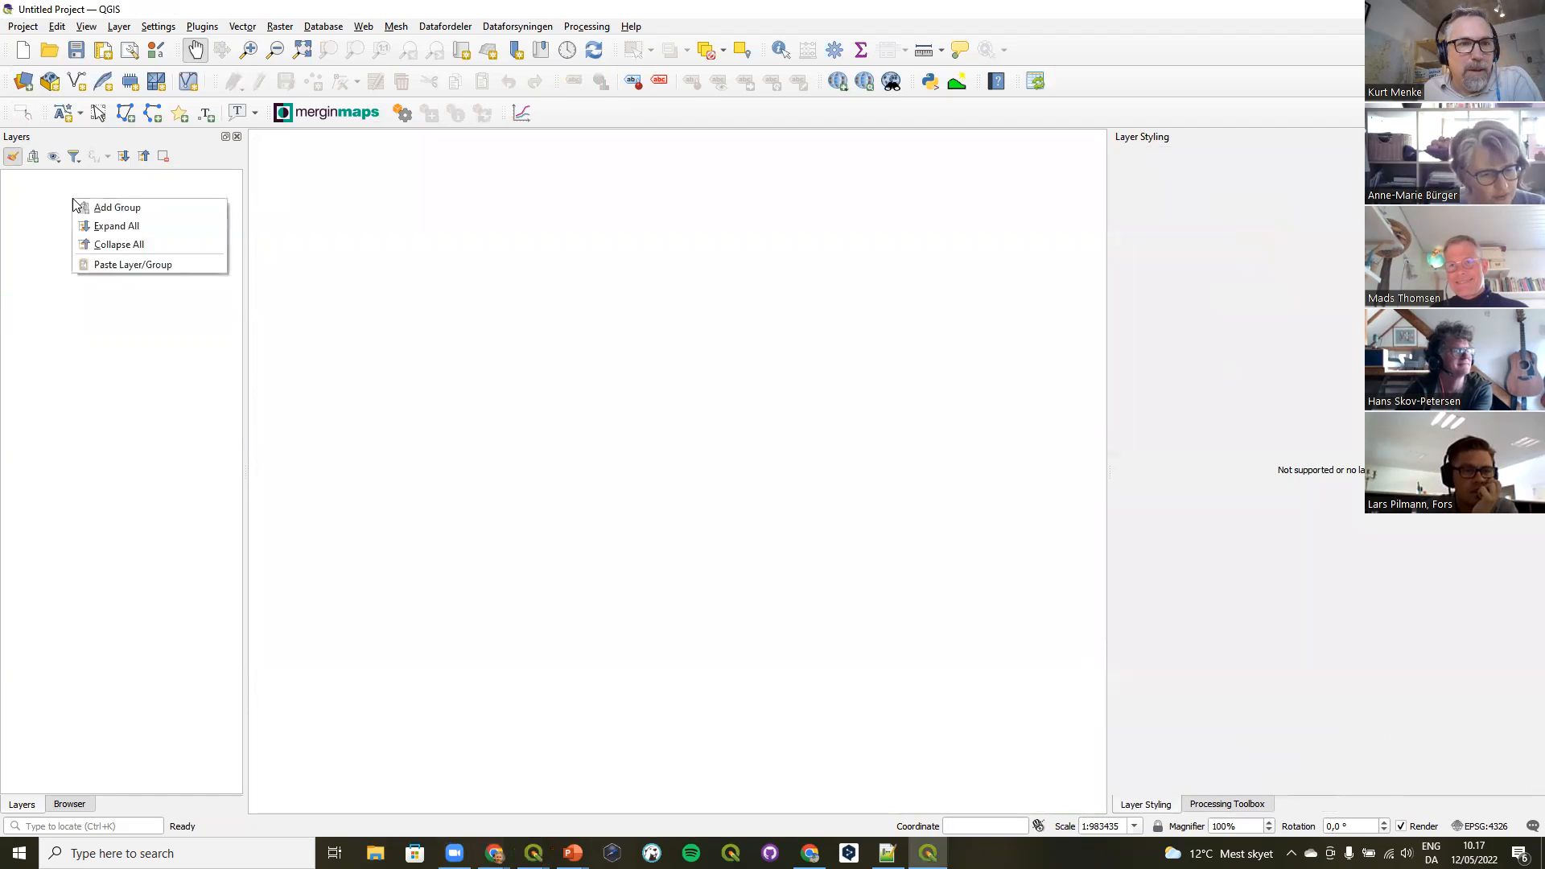
click(113, 260)
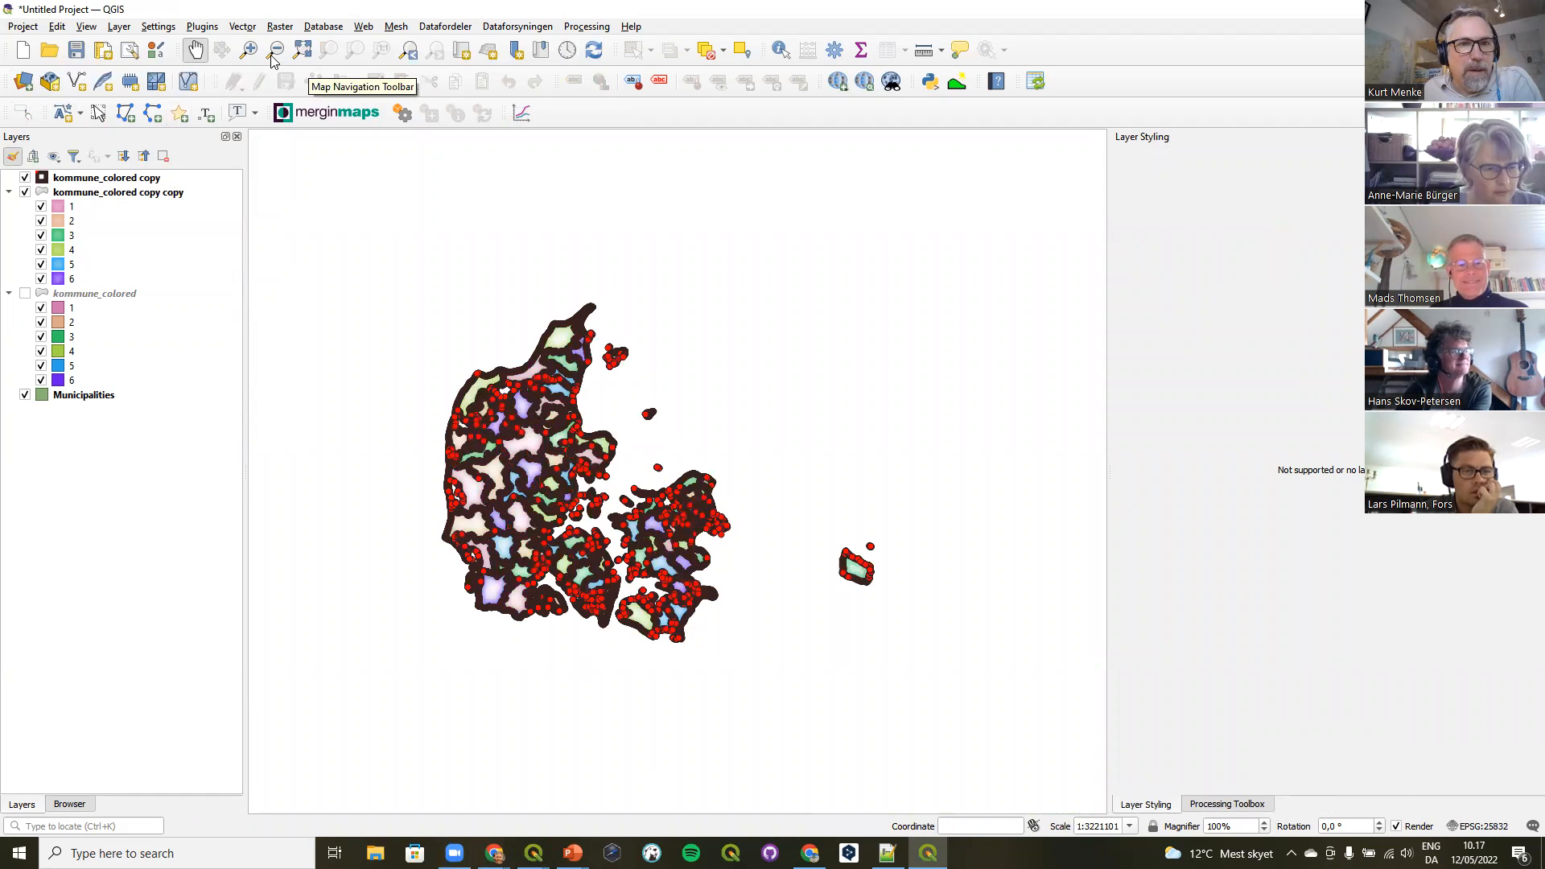
click(302, 50)
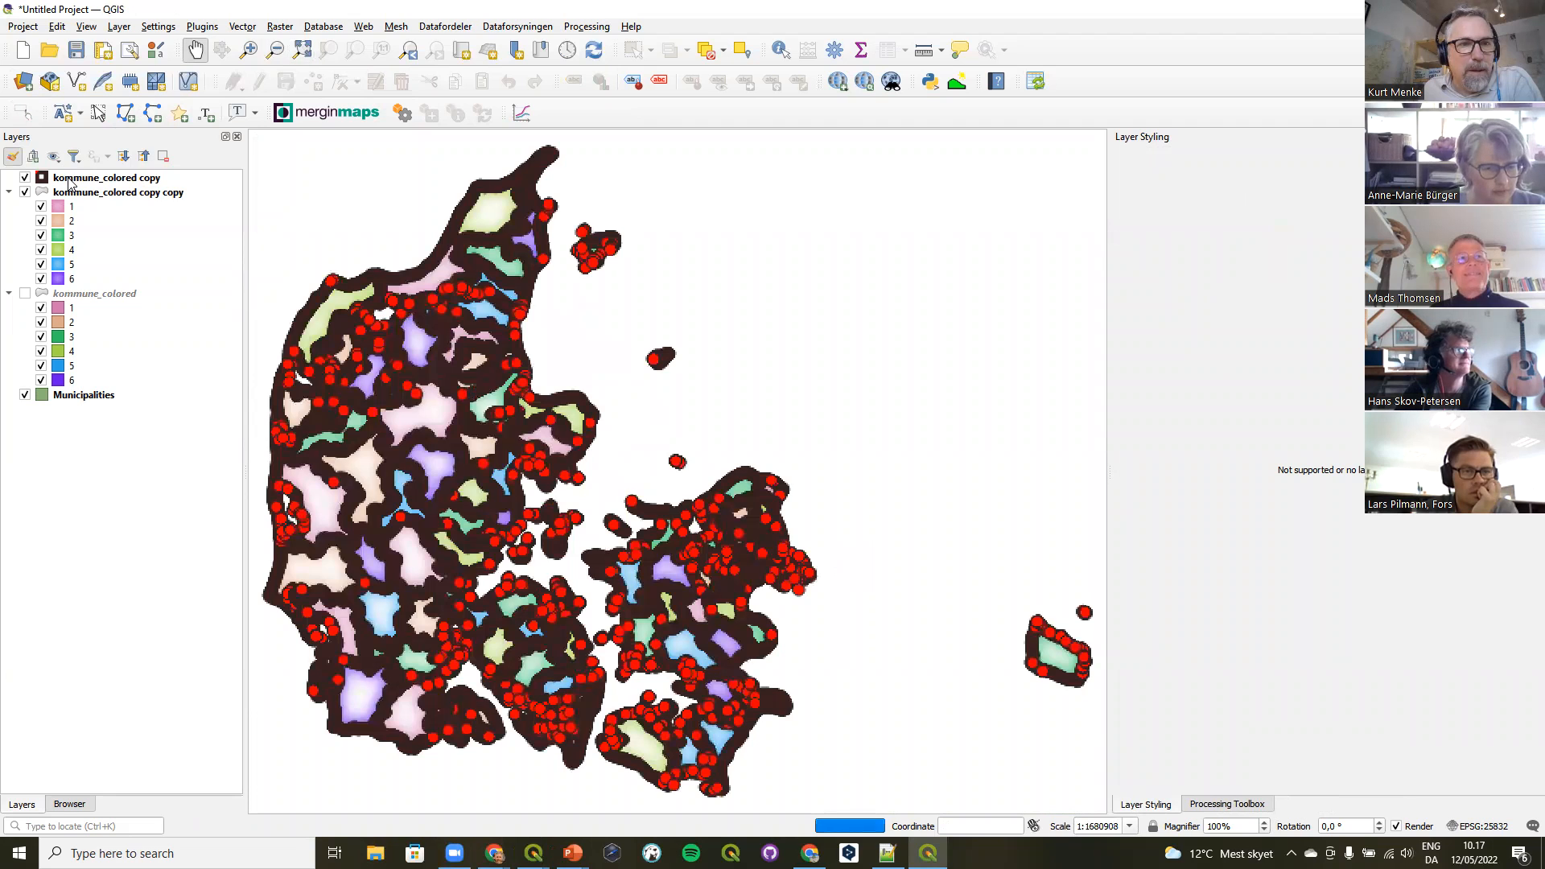
Deactivate the Offset along line override on the marker line outline of kommune_colored copy, and open its simple marker's settings.
click(70, 179)
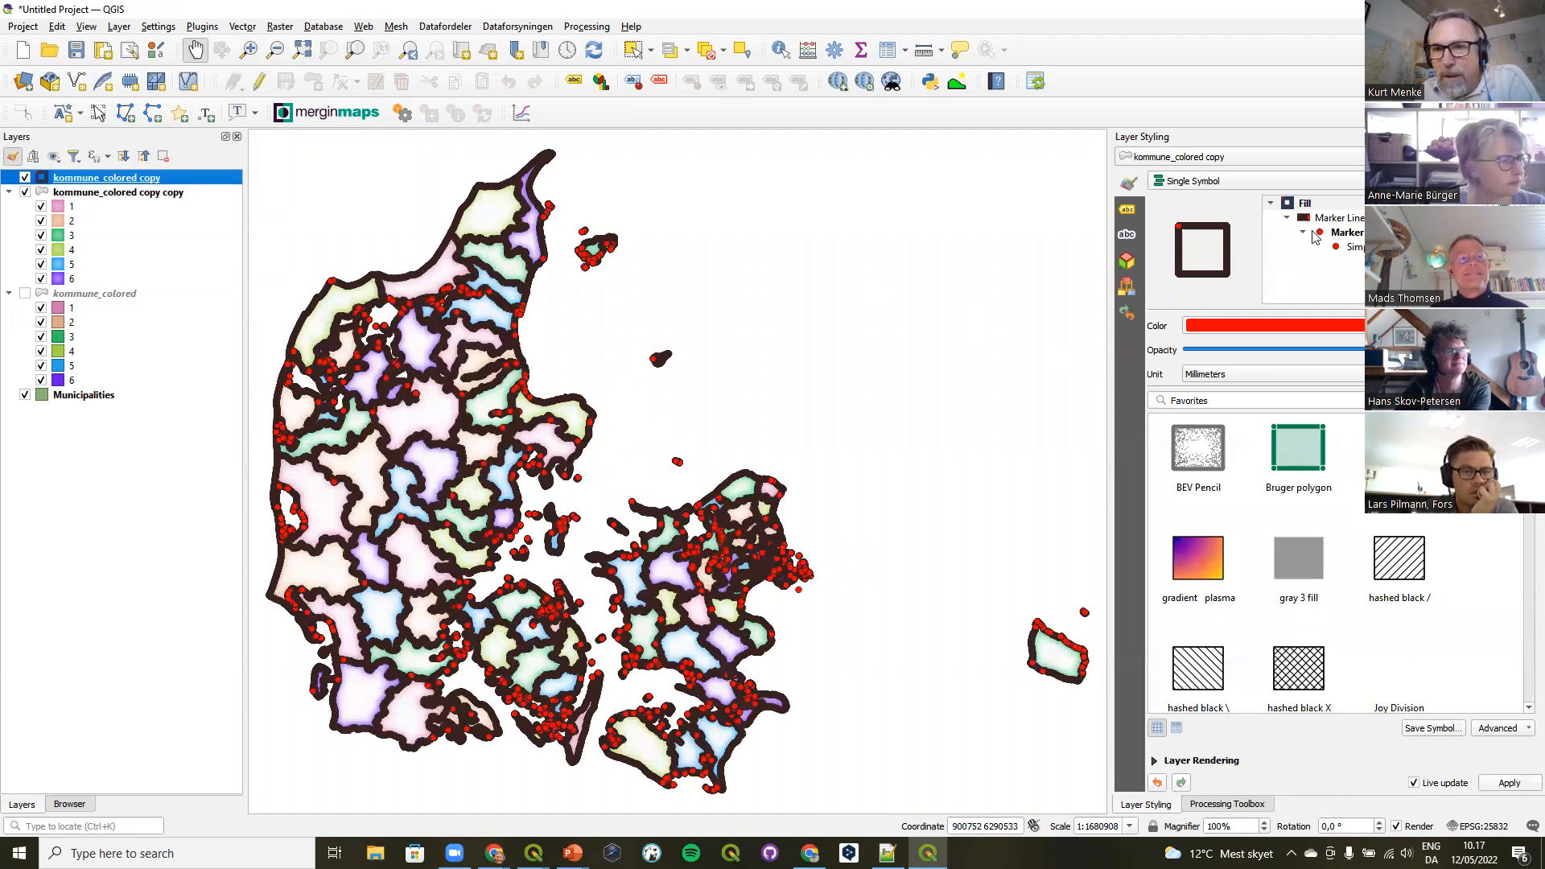
click(1335, 220)
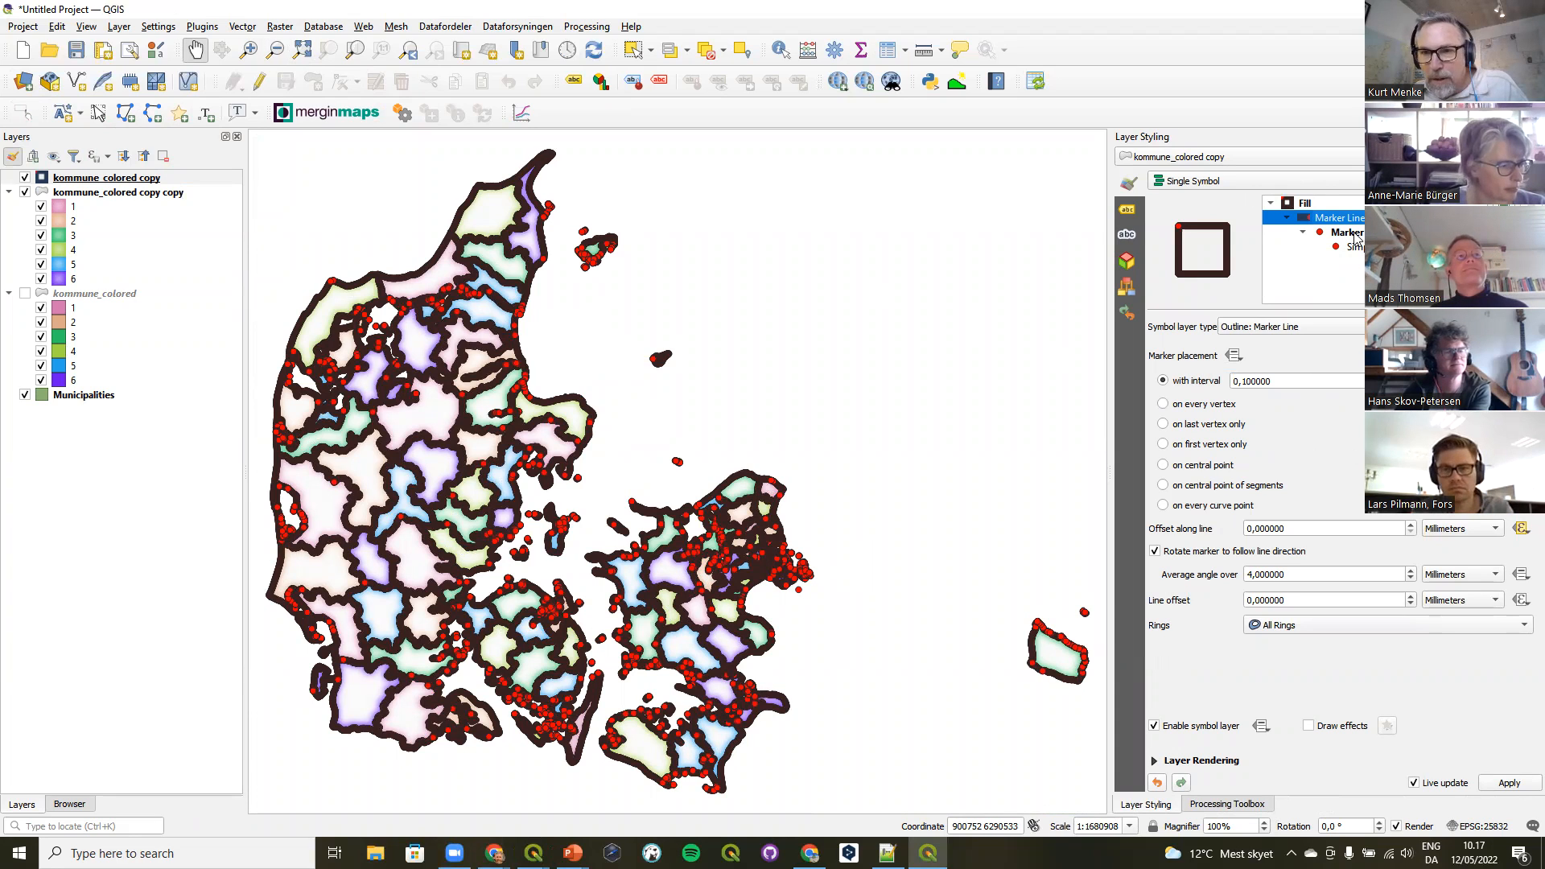
click(1520, 527)
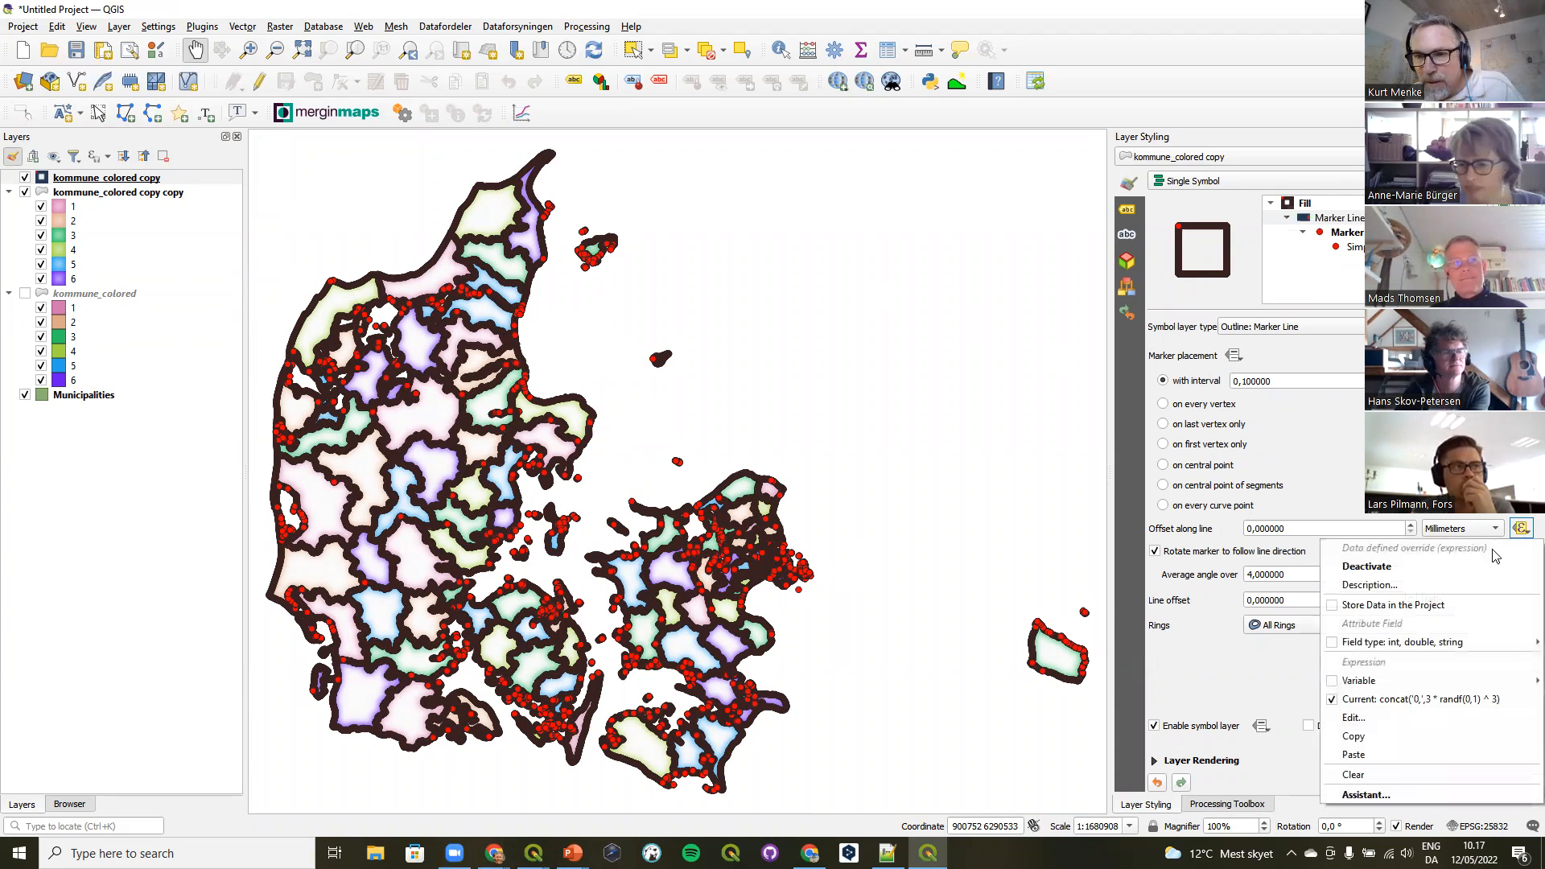
click(1366, 565)
click(1354, 247)
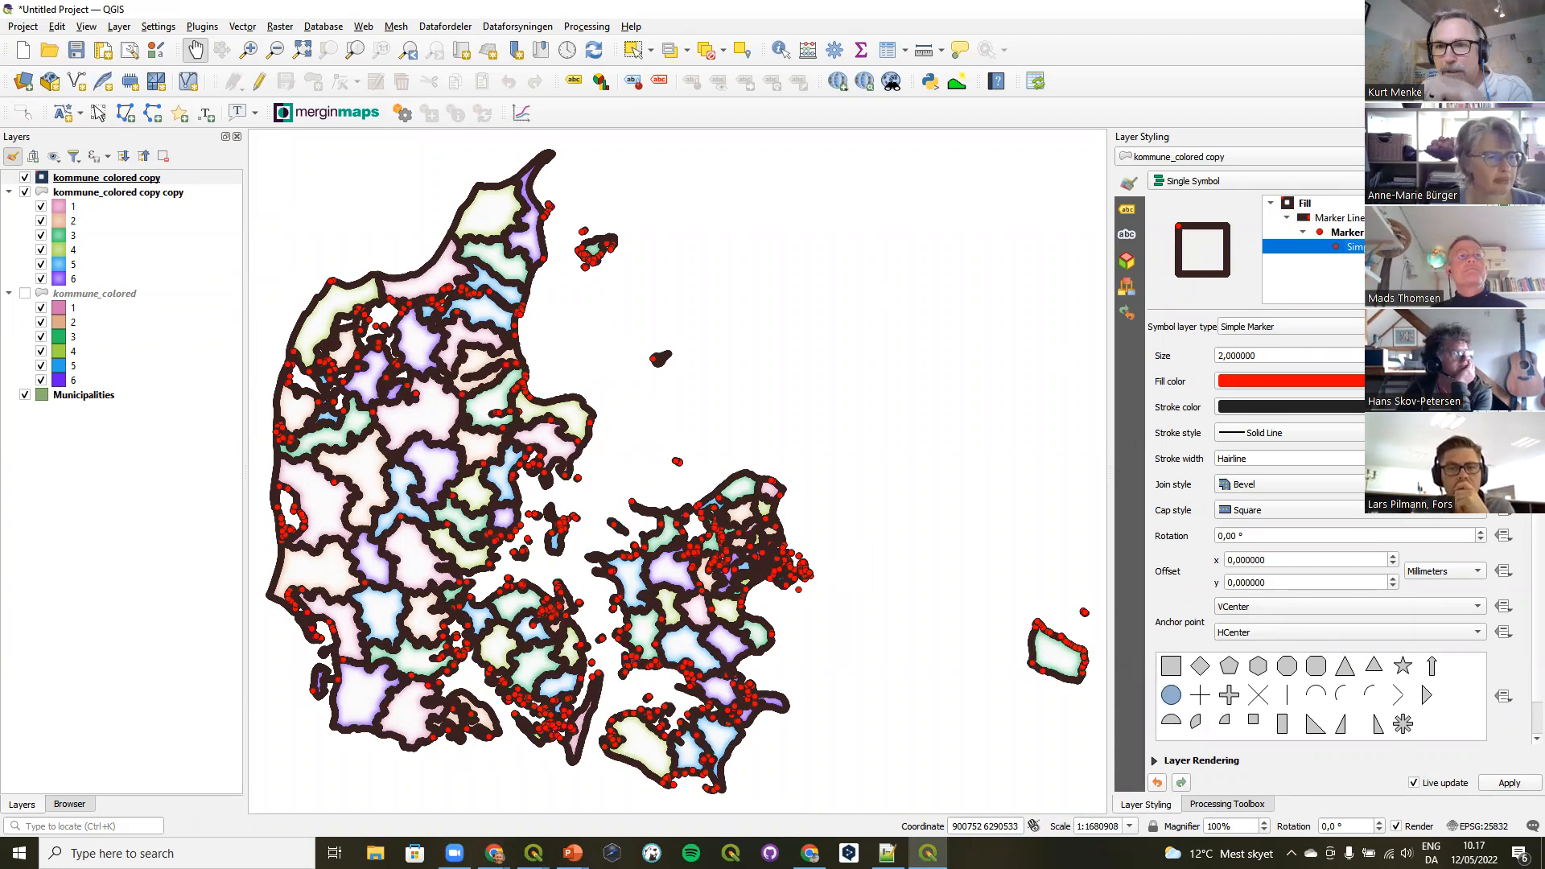
click(1349, 222)
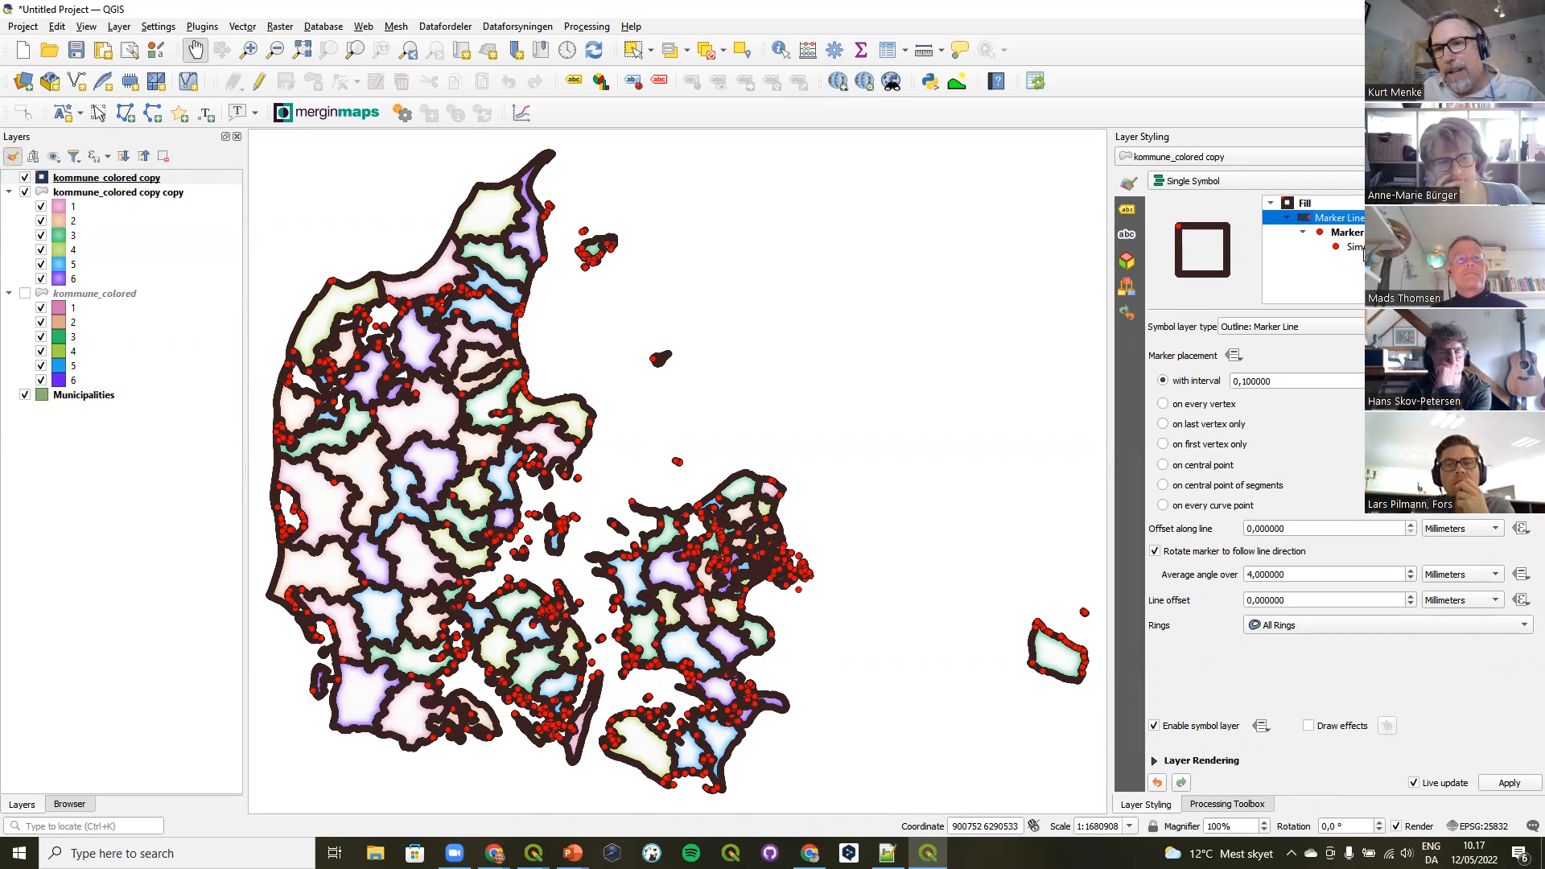
click(1360, 247)
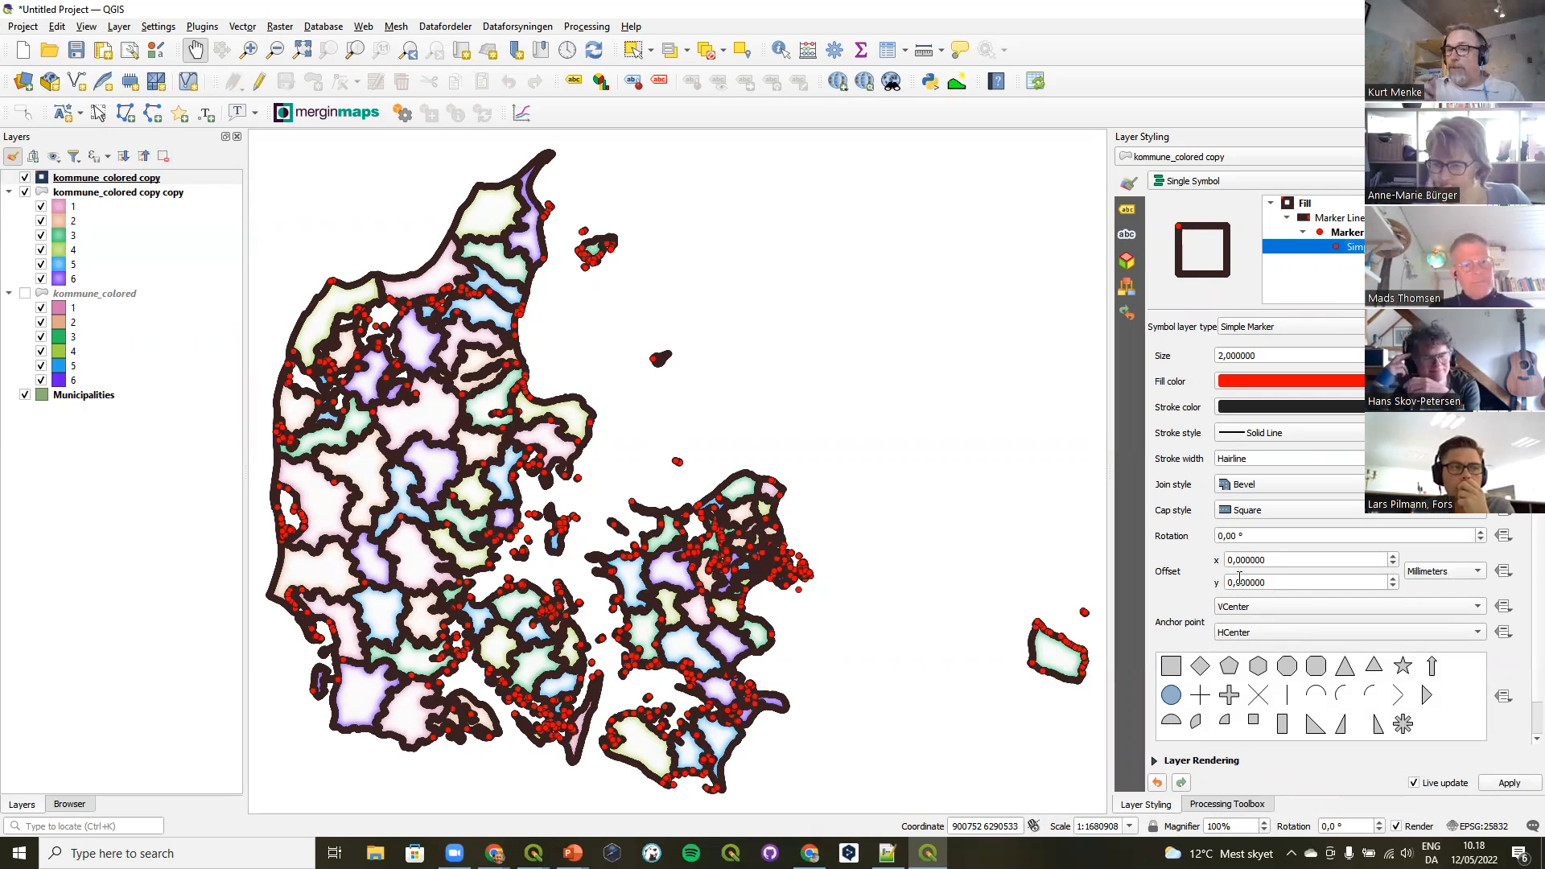
click(1502, 575)
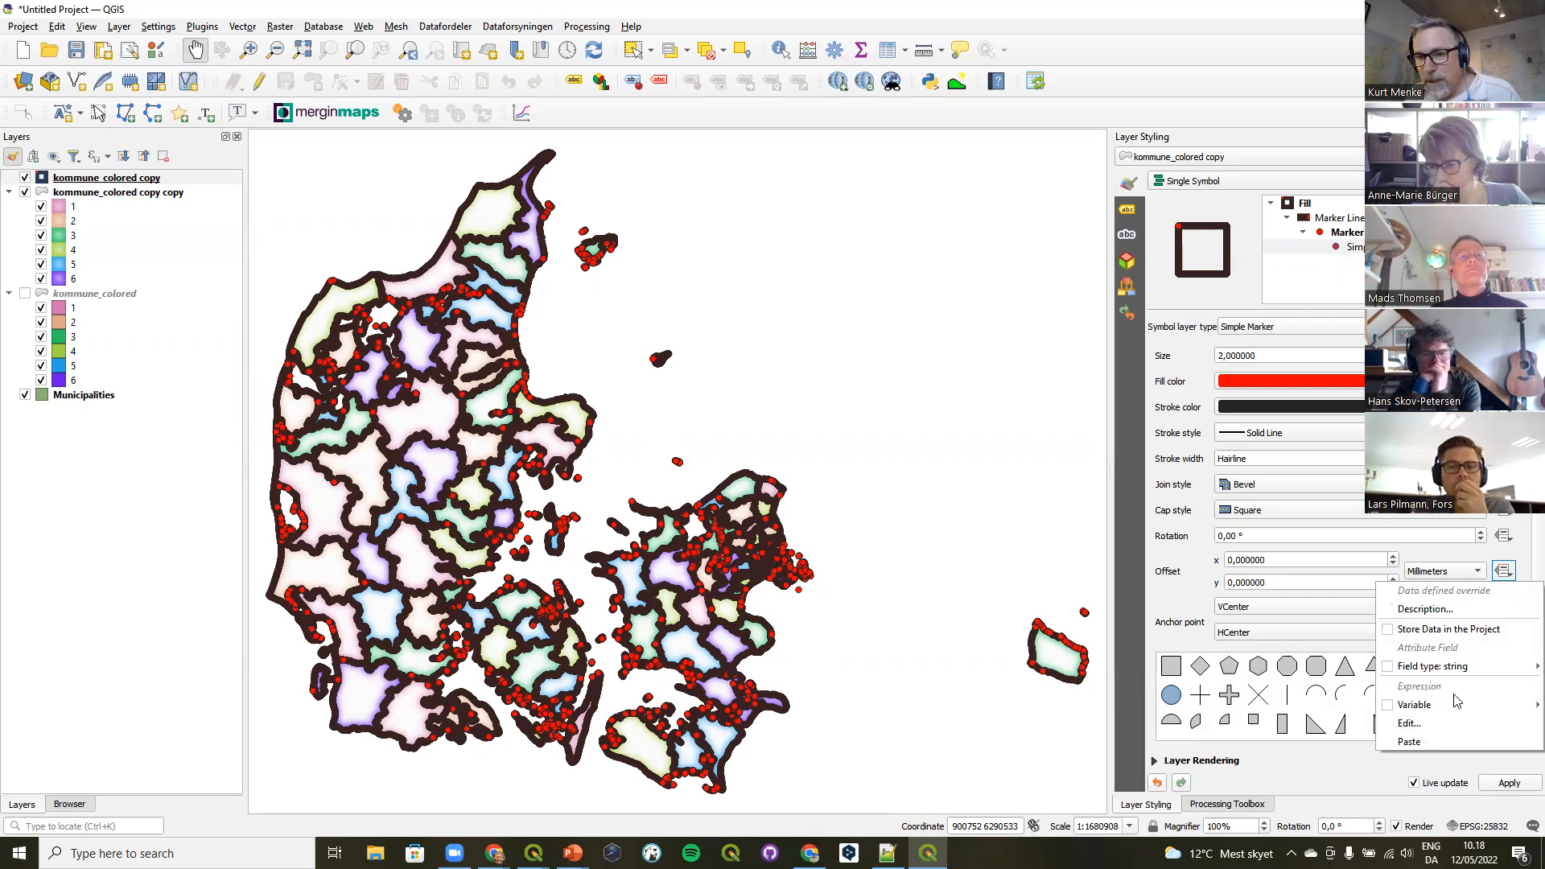
click(1446, 724)
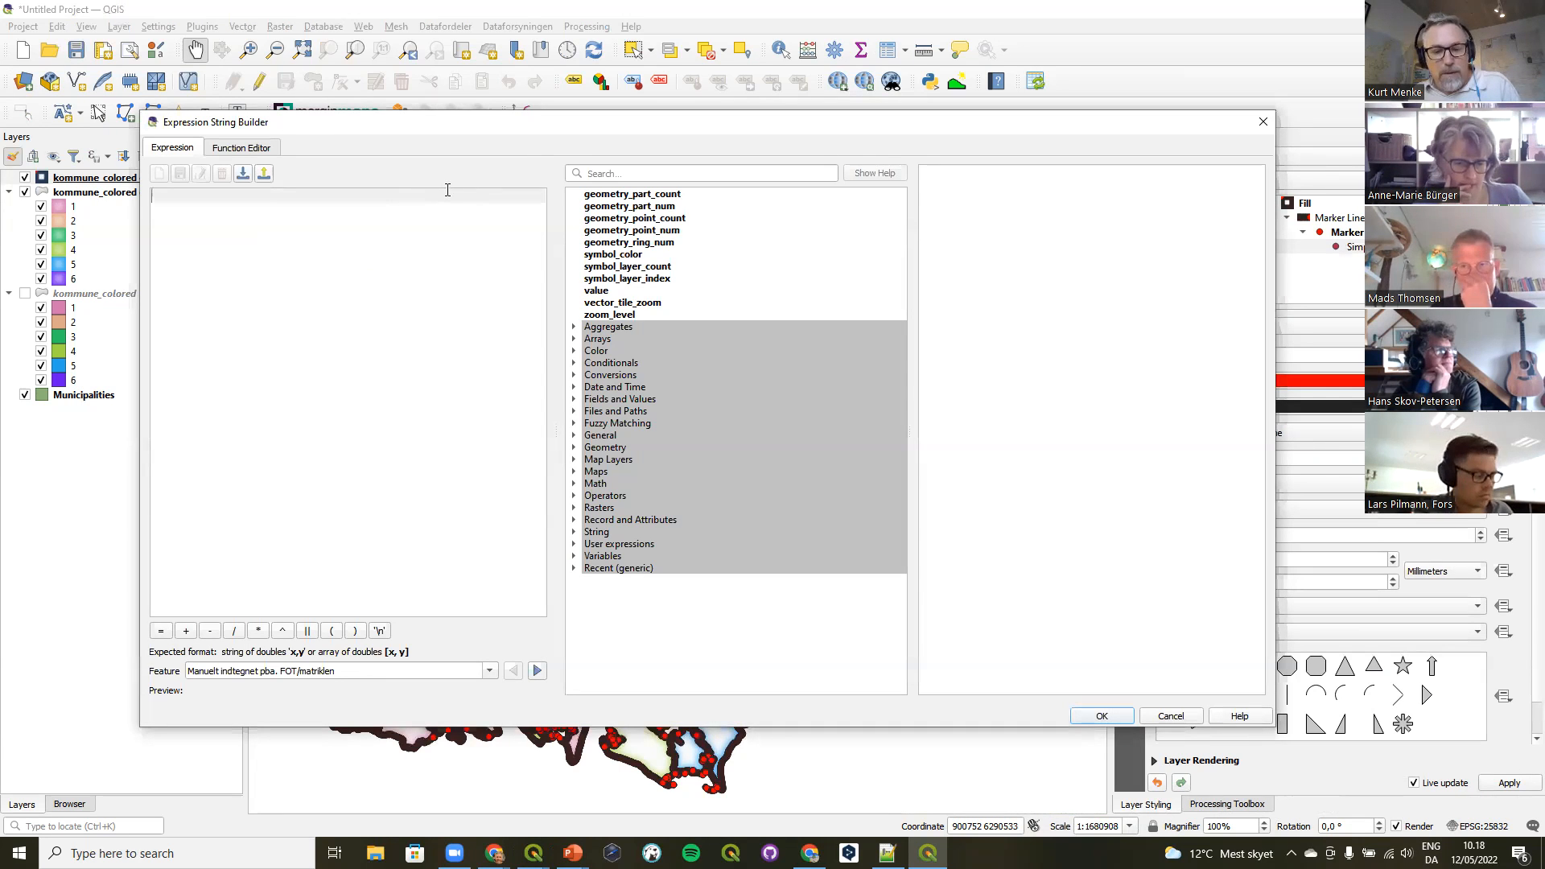
key(ctrl+v)
drag(303, 593, 45, 115)
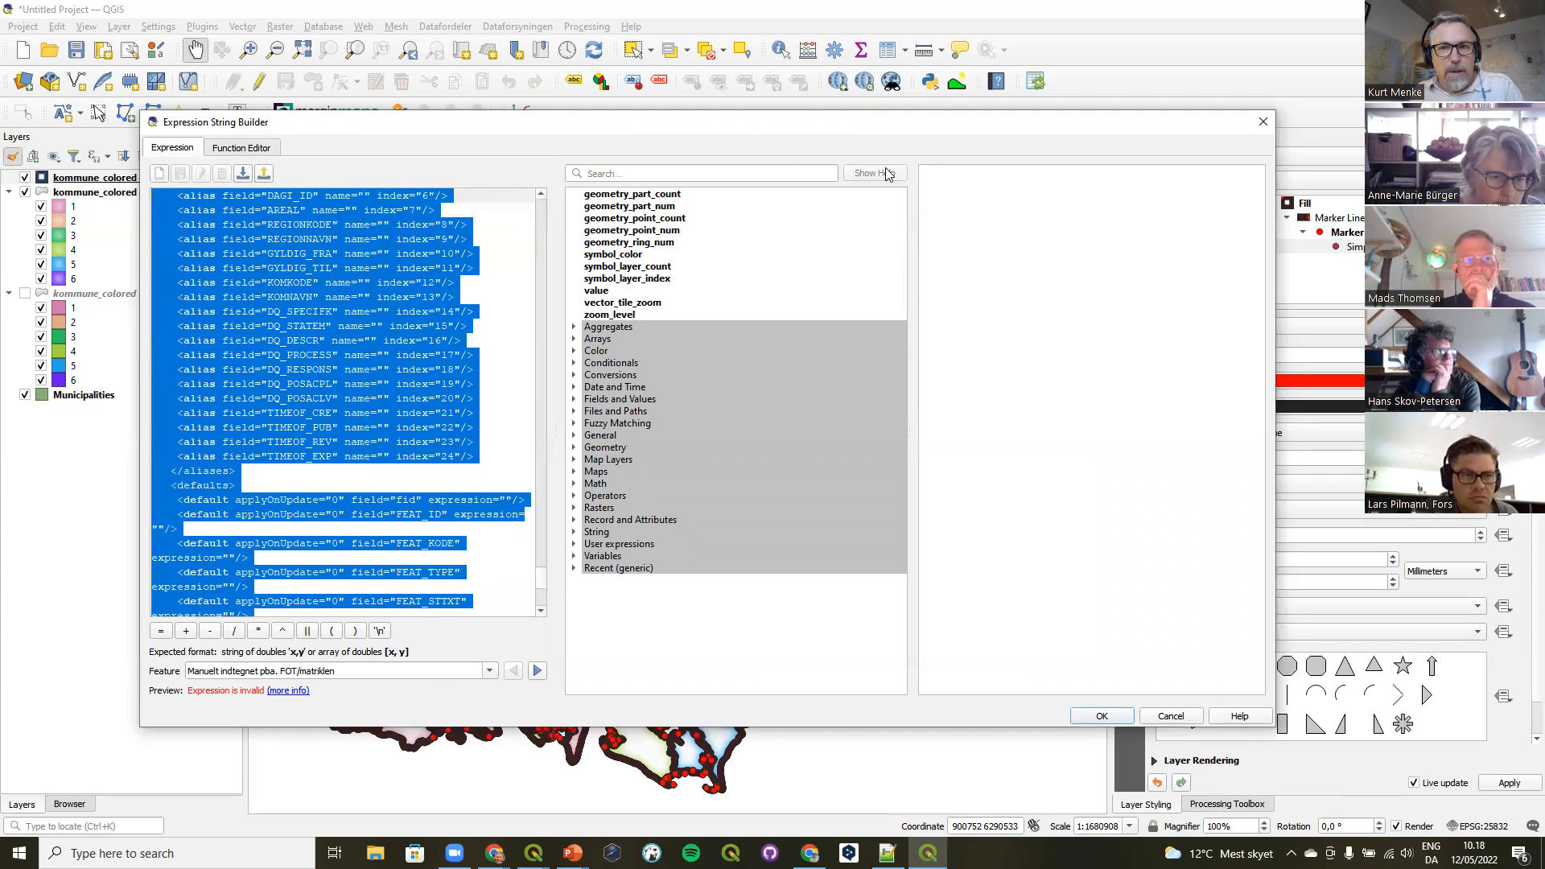
click(1262, 121)
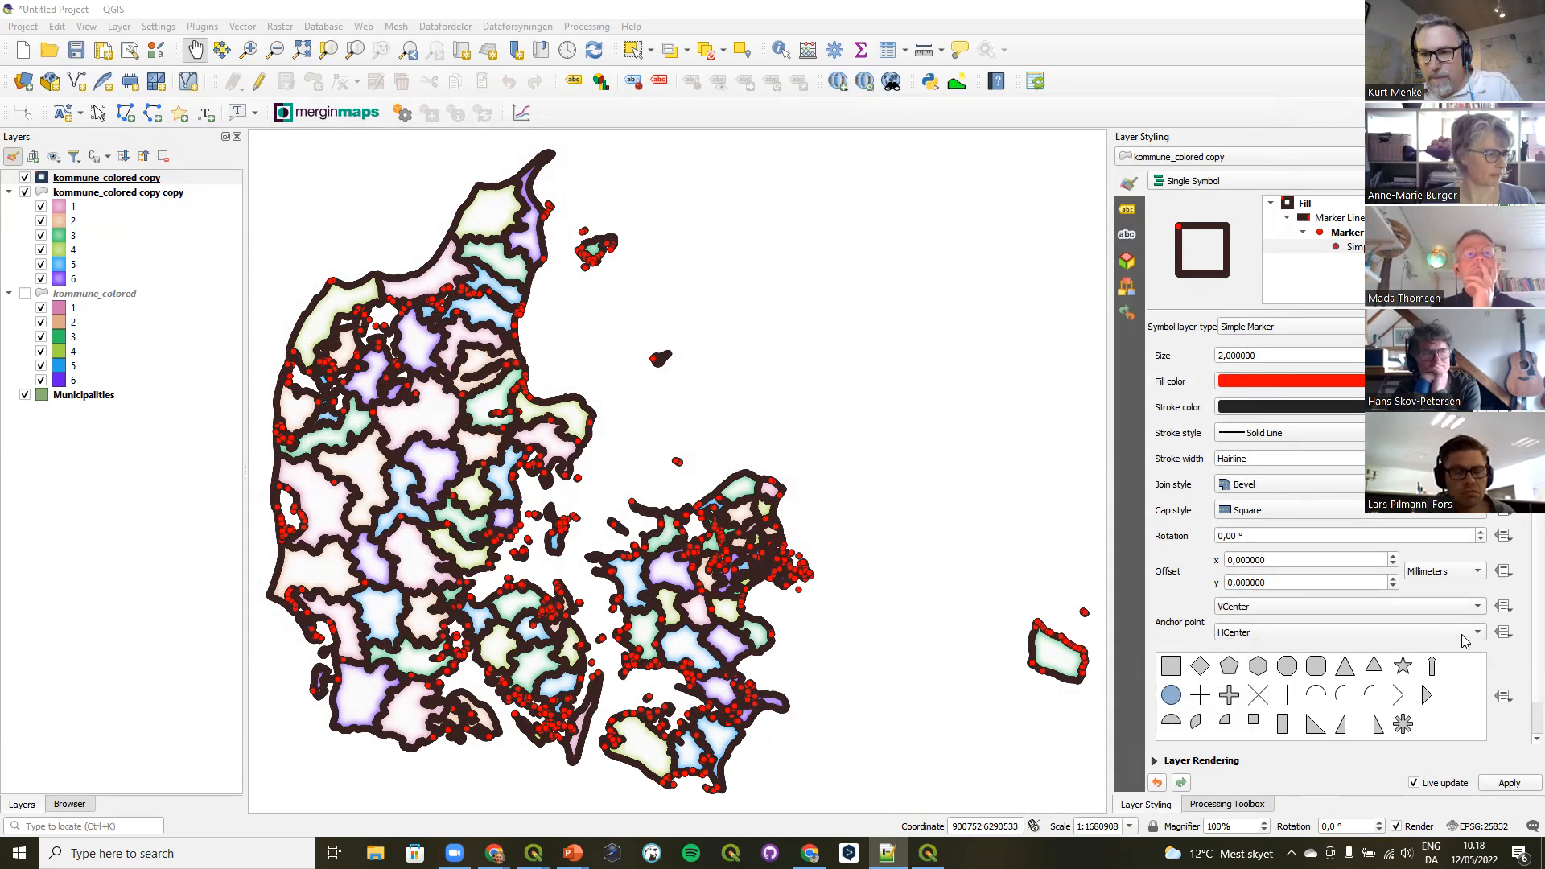
Set the data-defined override of the simple marker's Offset to the expression concat('0,',3 * randf(0,1) ^ 3), and inspect the municipal borders up close.
click(1504, 572)
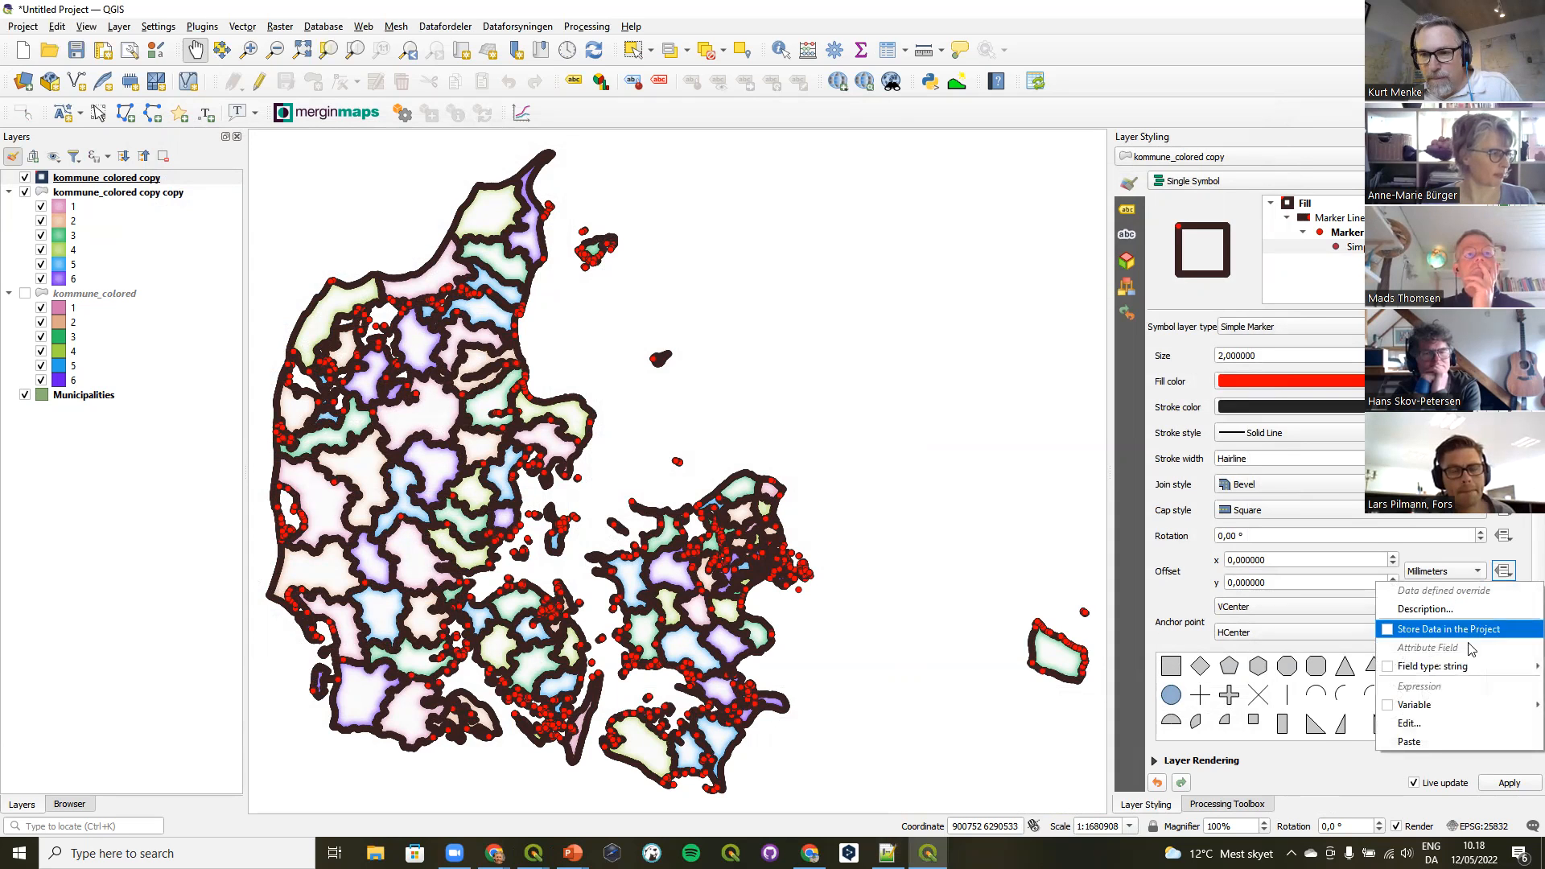
click(1416, 723)
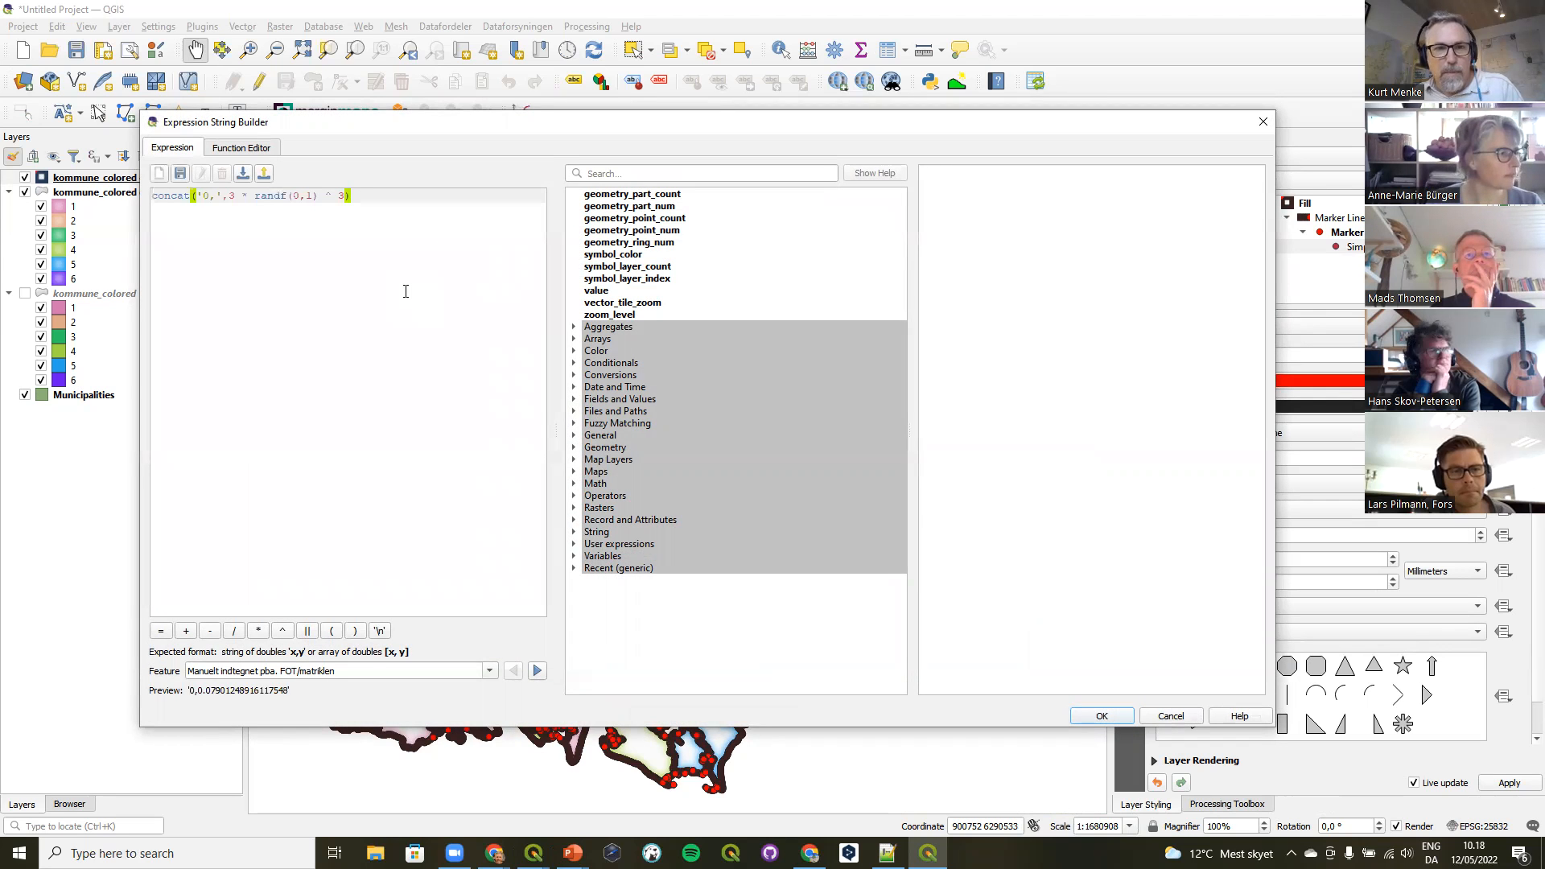
click(1102, 716)
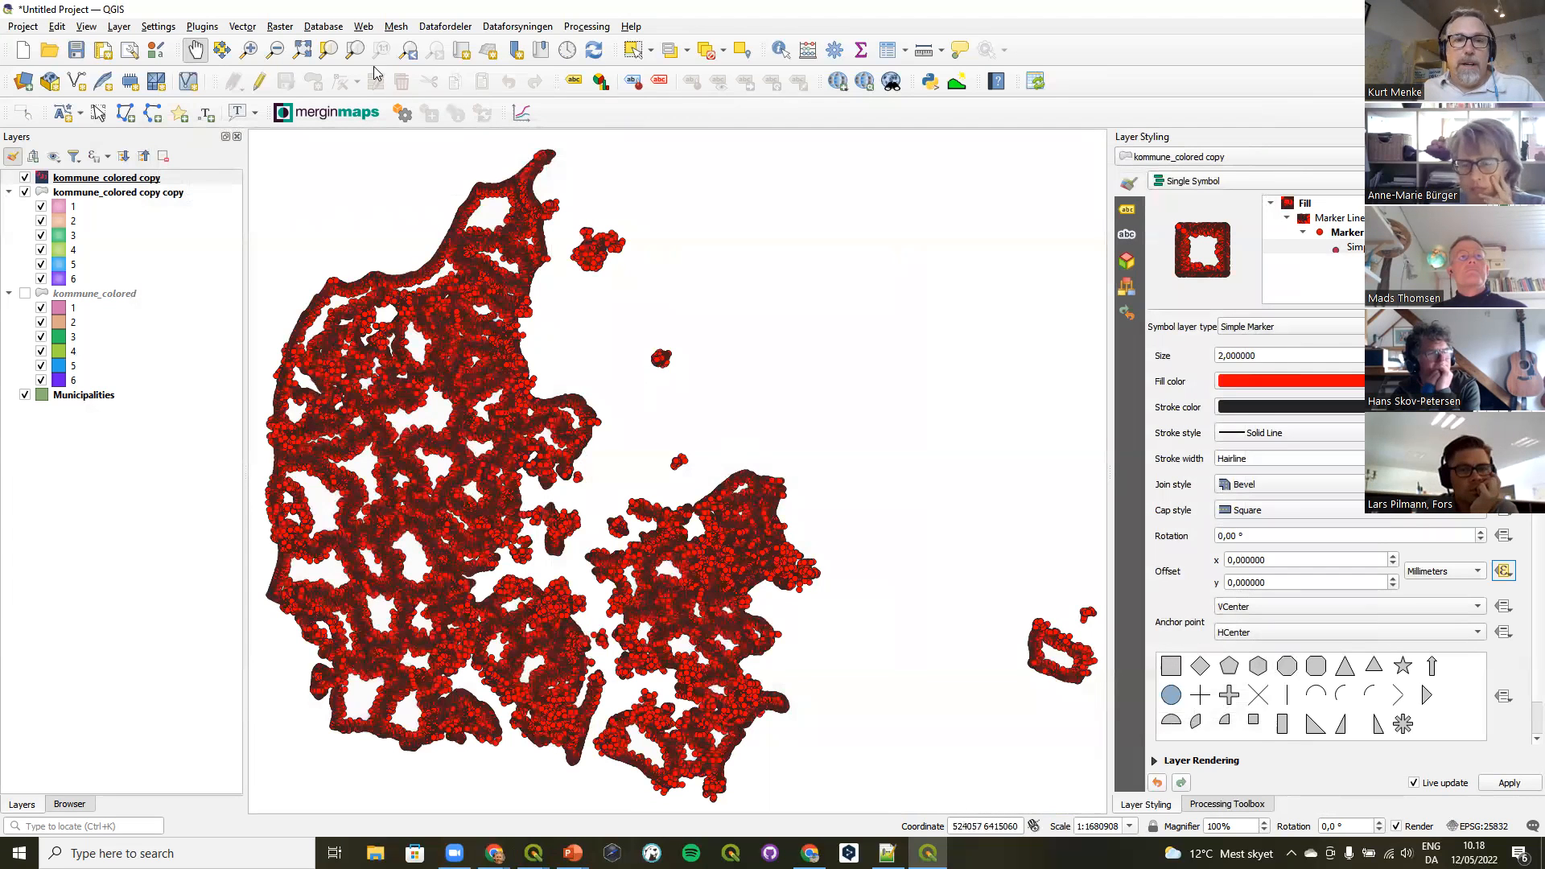
click(249, 49)
drag(669, 540, 755, 621)
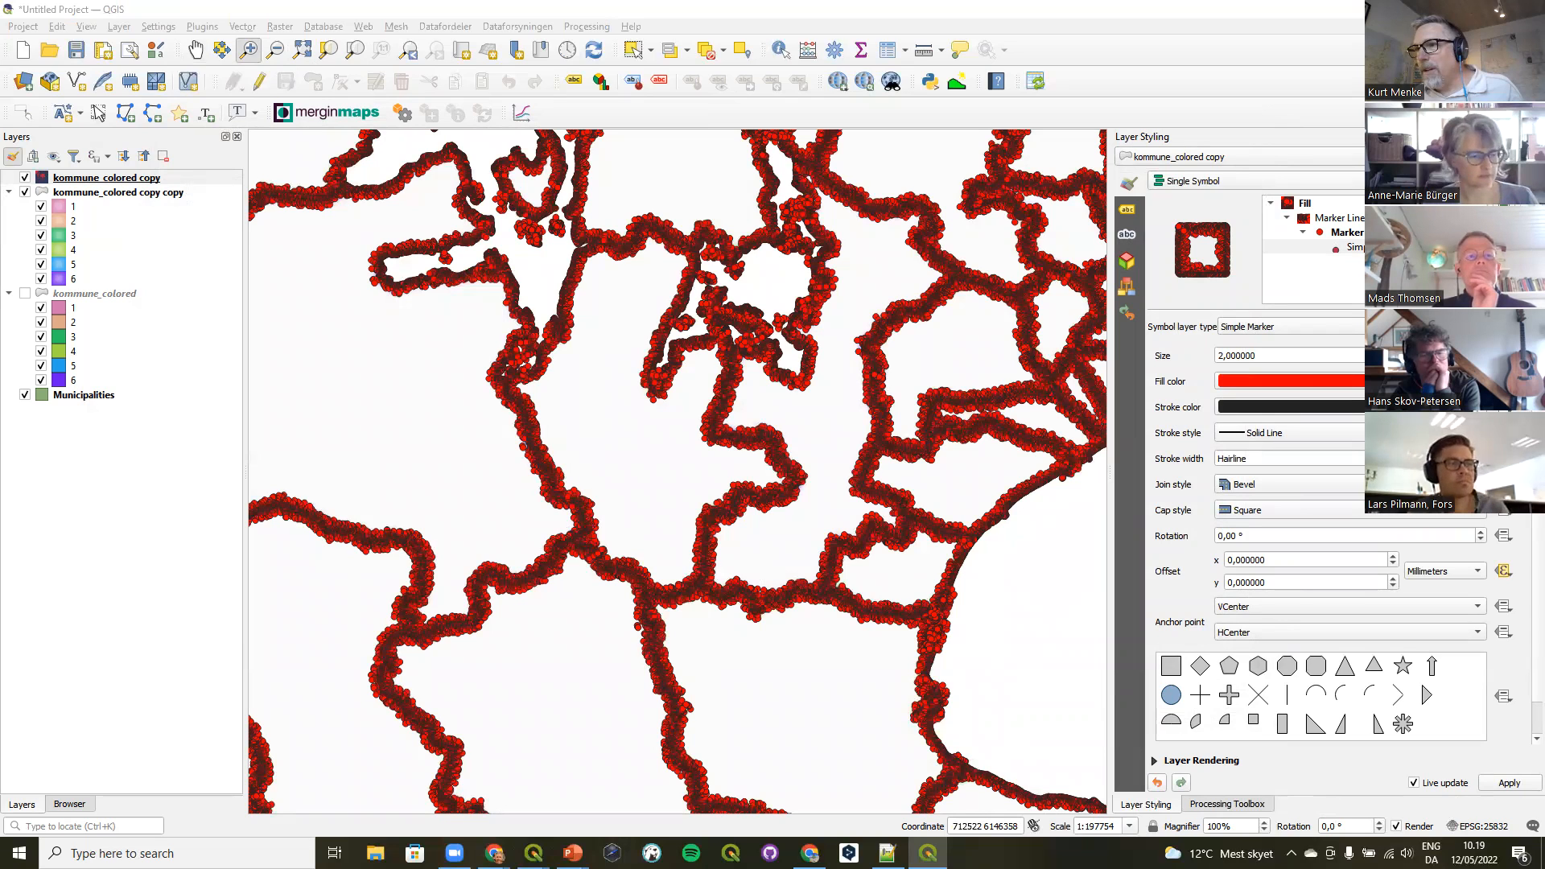
Switch to the PowerPoint presentation DataVisualizationwithQGIS_supporting_materials.pptx and examine the municipality styling example on slide 30.
key(alt+Tab)
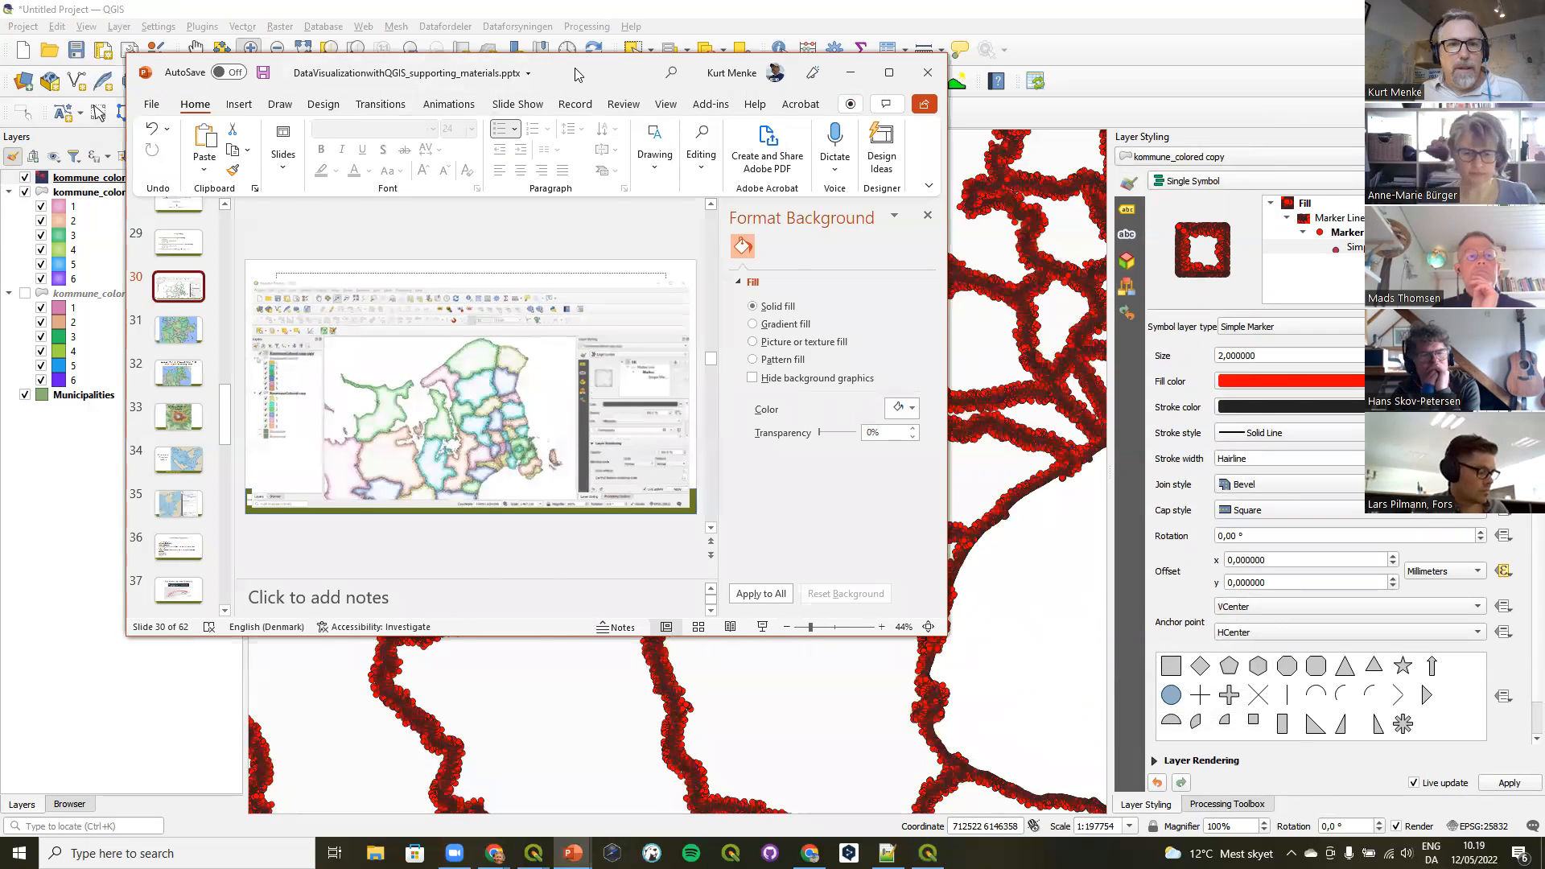
double_click(569, 75)
click(121, 302)
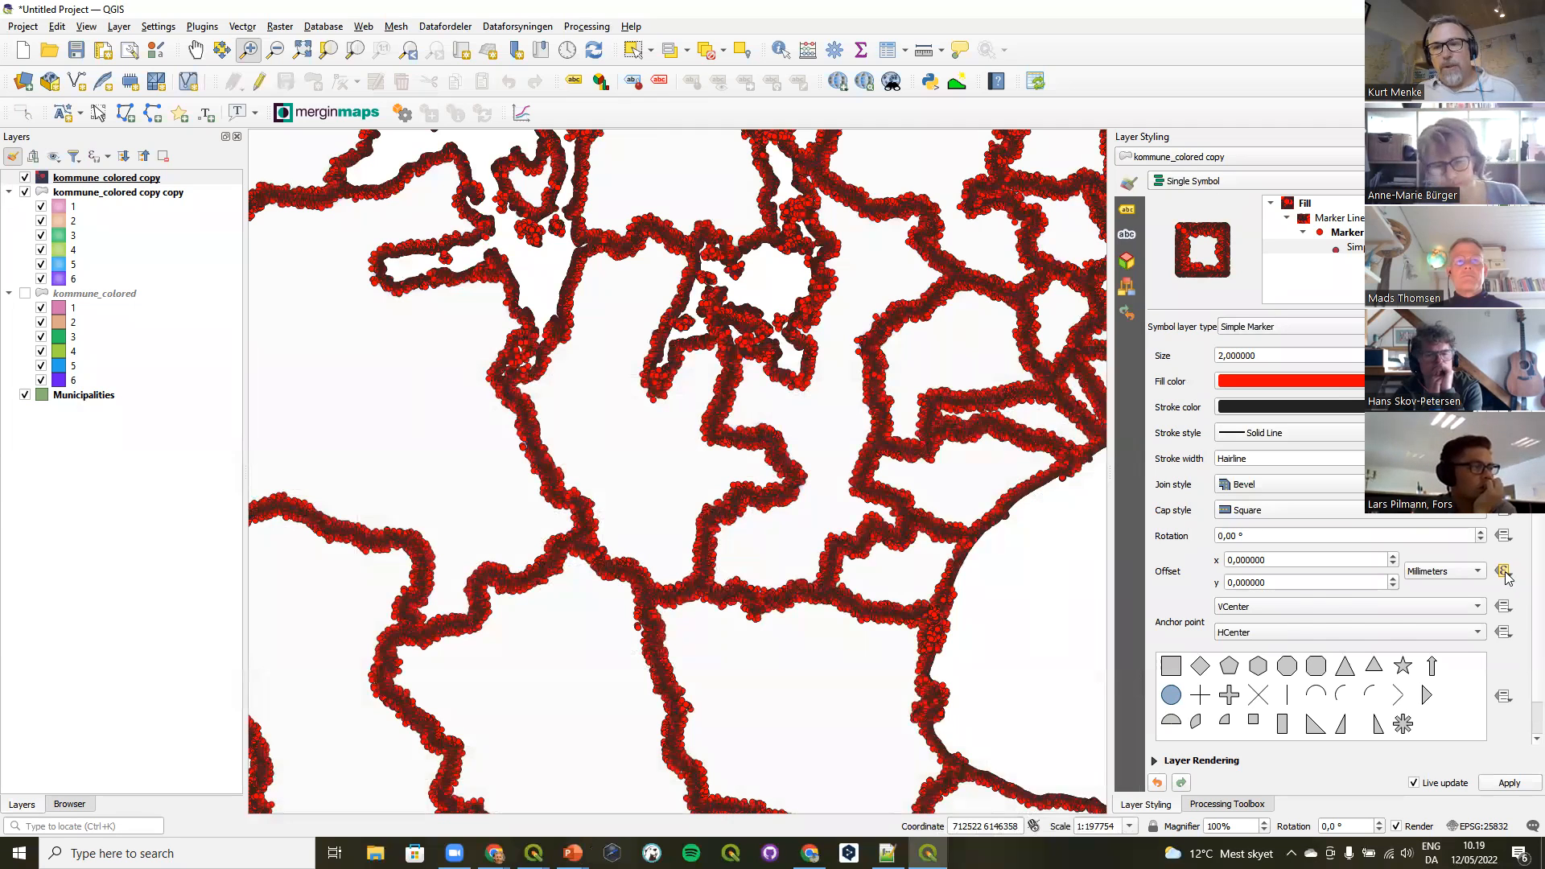
Check the current definition of the simple marker's Offset override back in QGIS.
mouse_move(1507, 576)
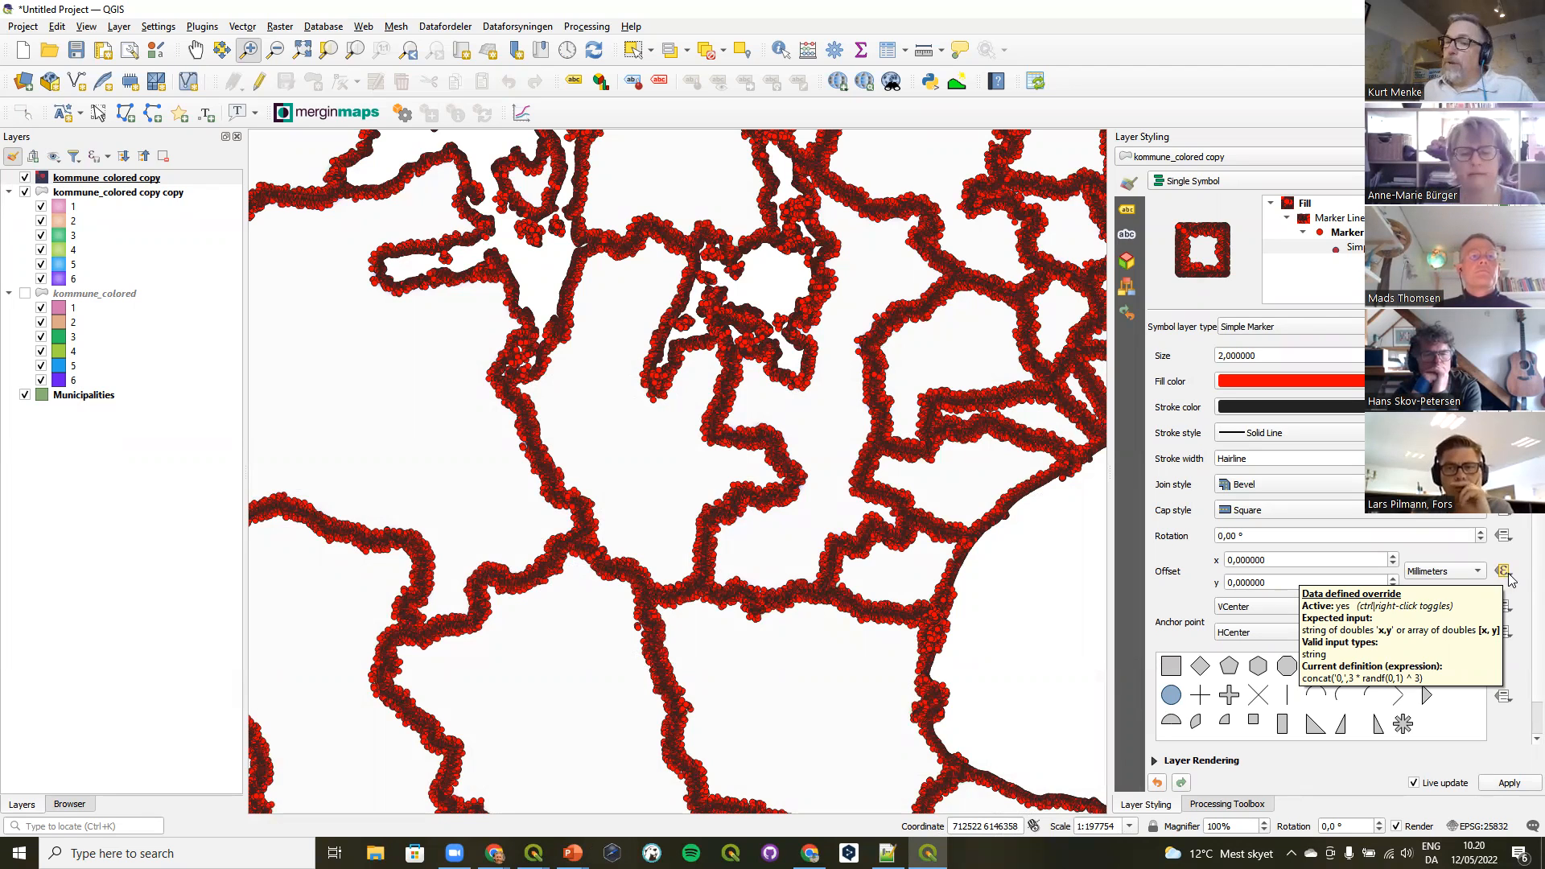
click(1503, 571)
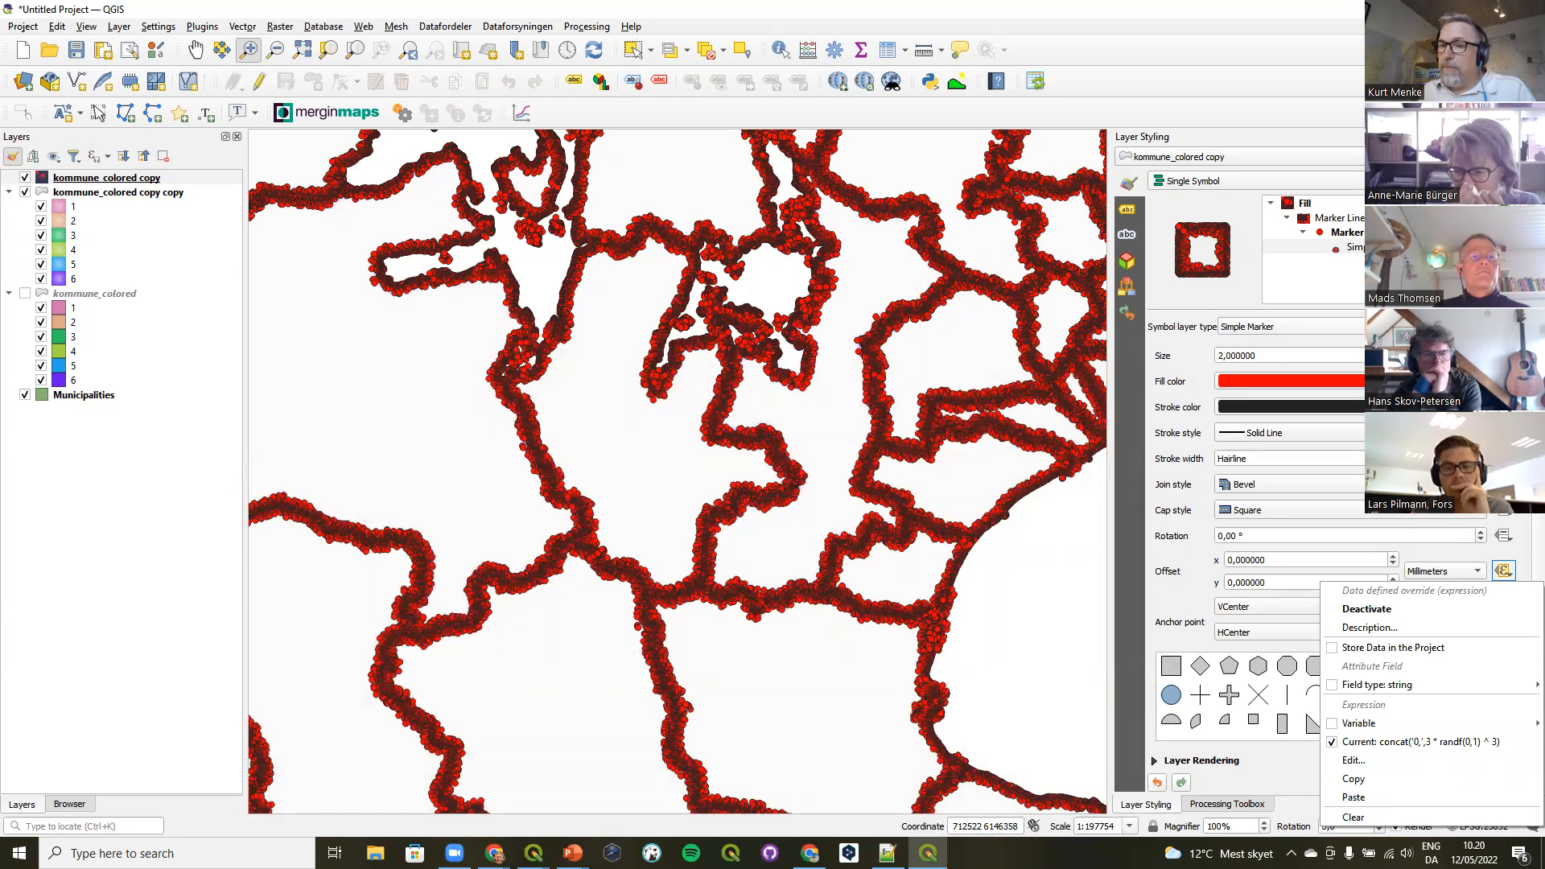
click(1304, 12)
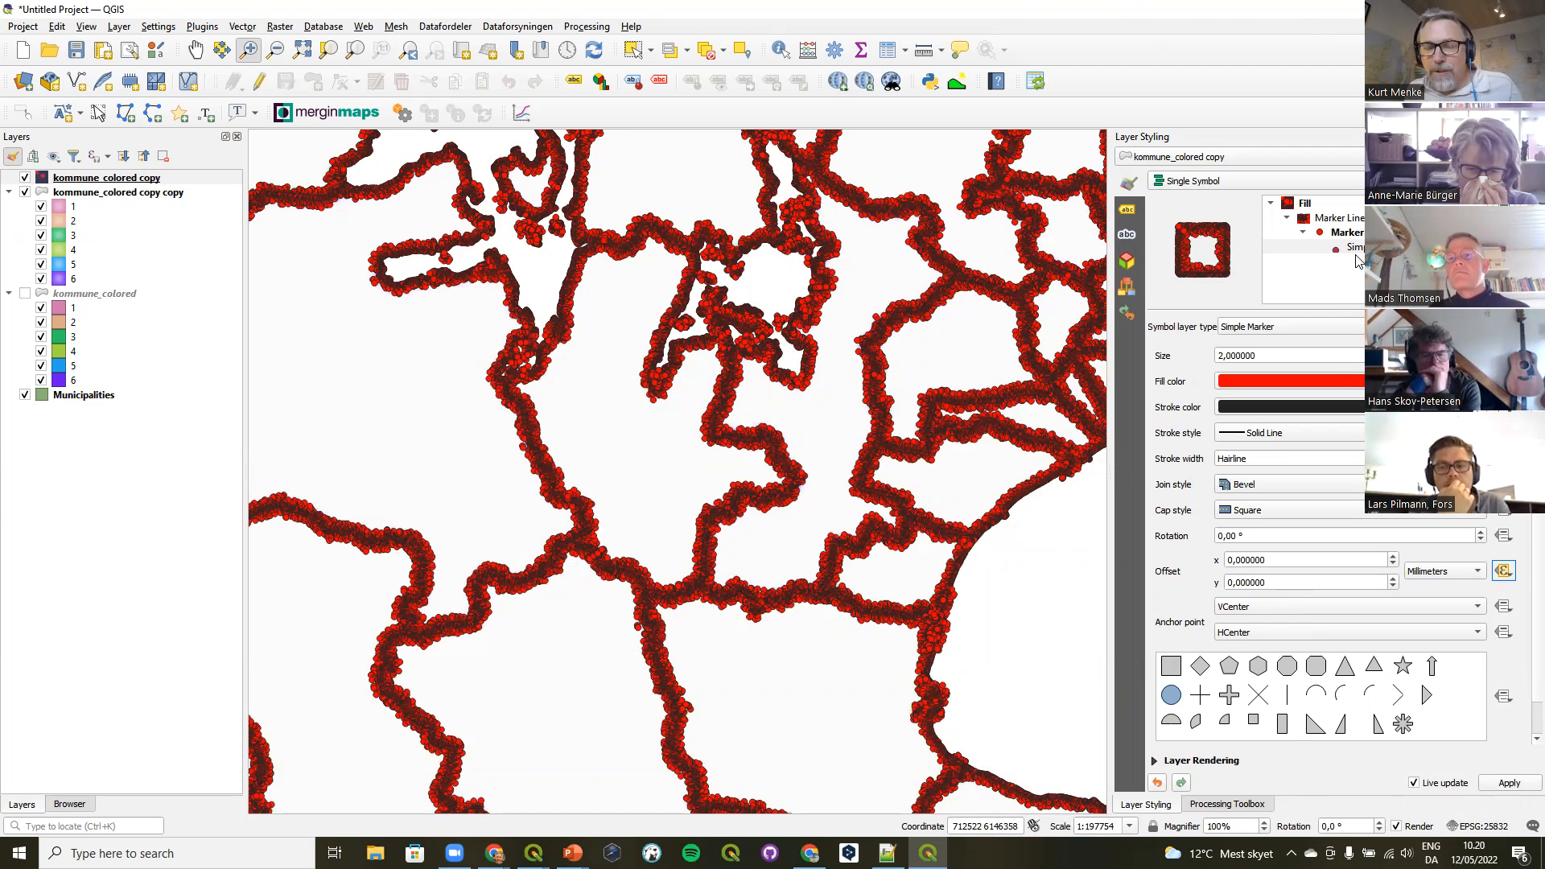
Set the simple marker's size to 0,15 and its fill color to RGB 90, 90, 90.
drag(1281, 356, 1197, 356)
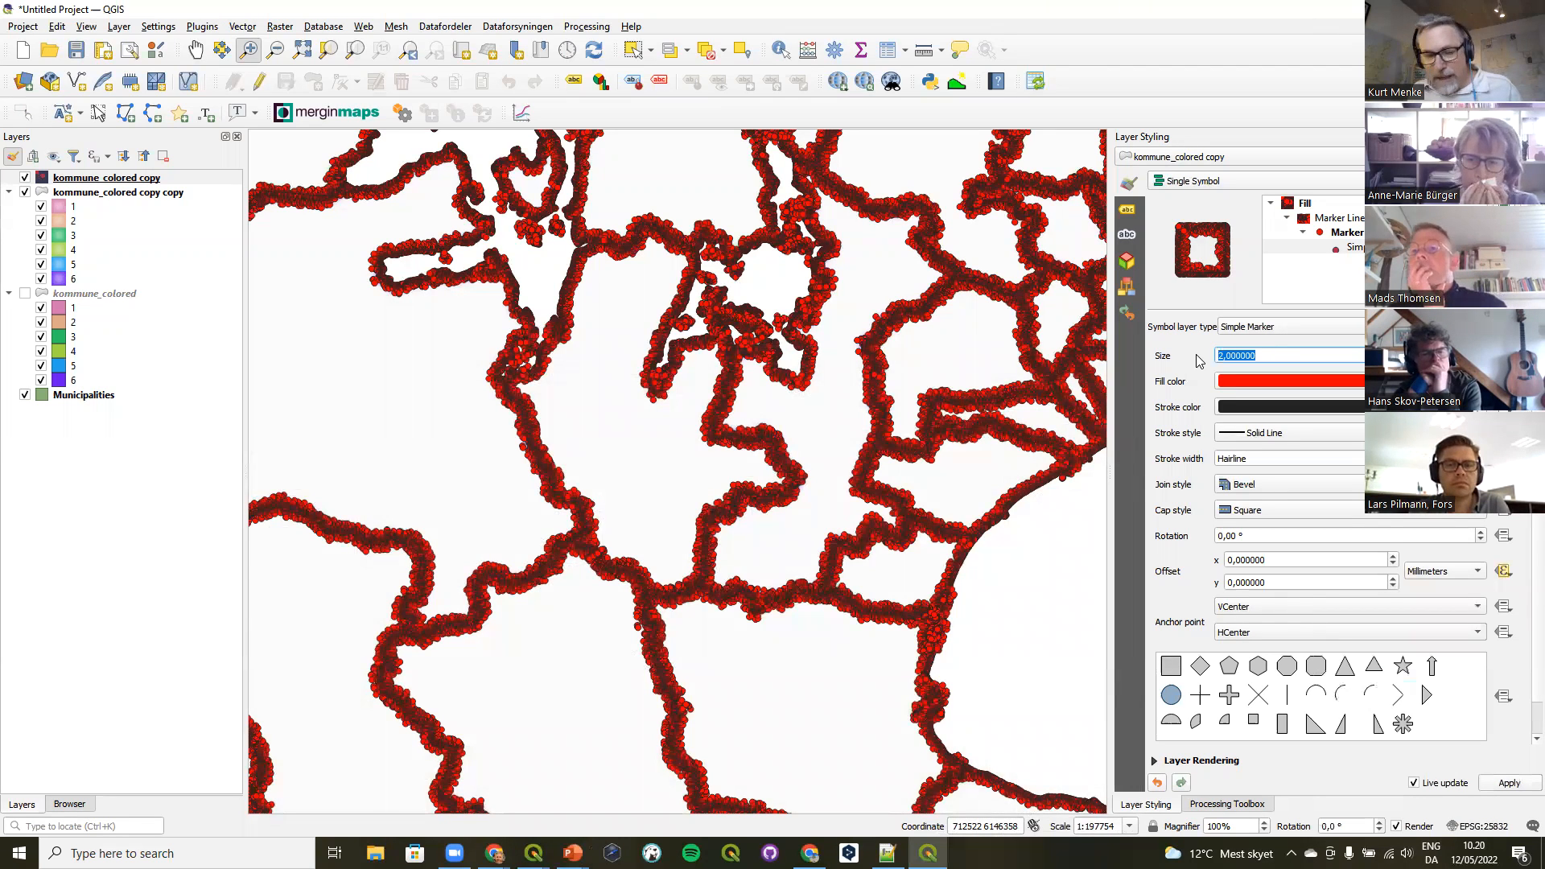
text(0,15)
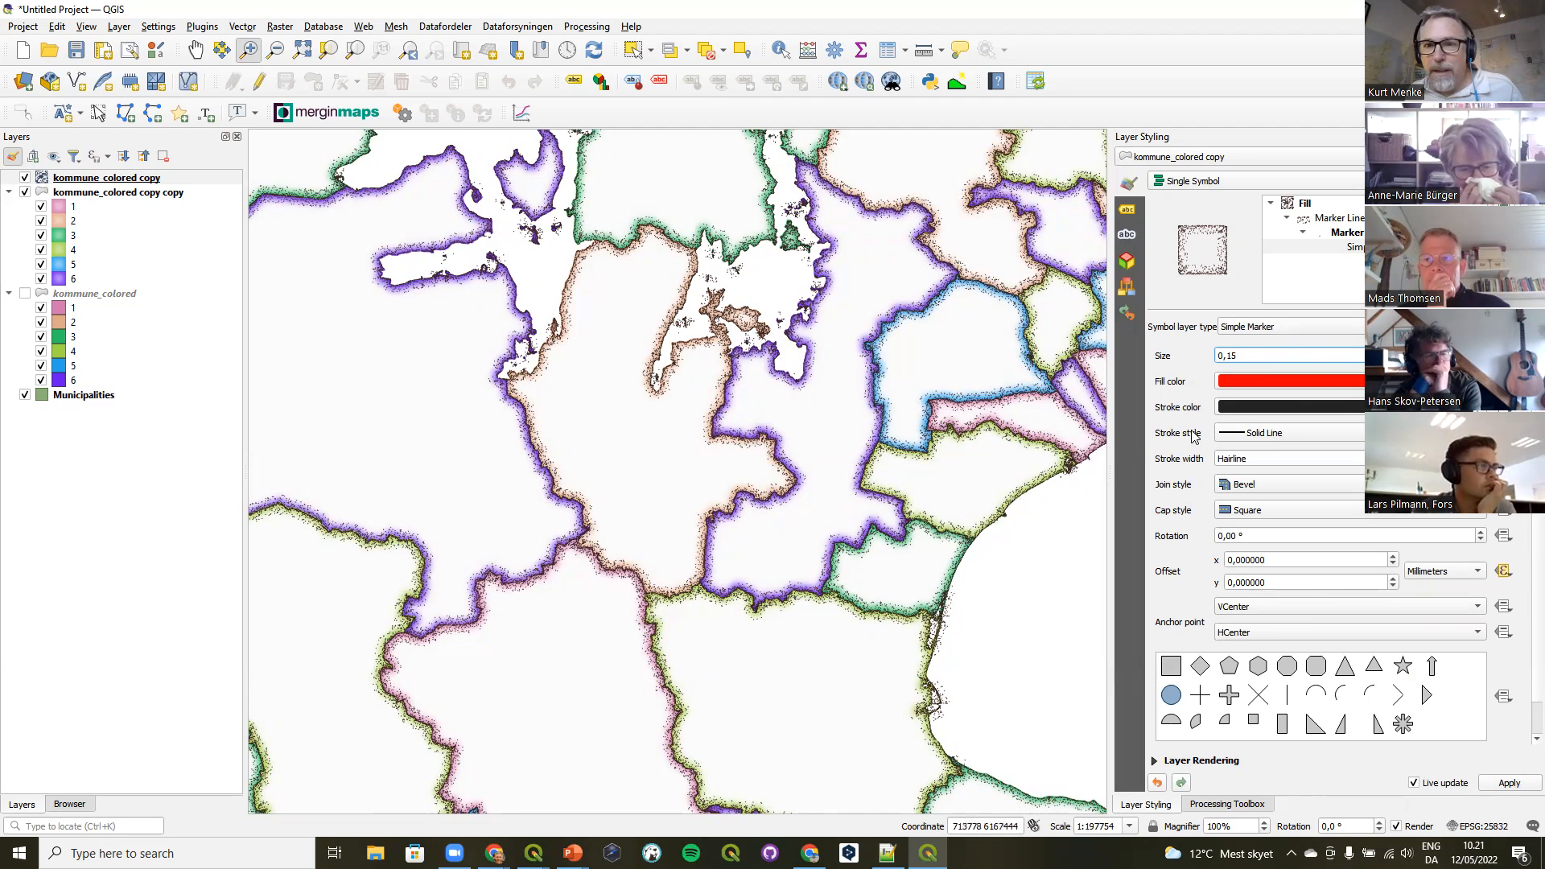
click(1323, 383)
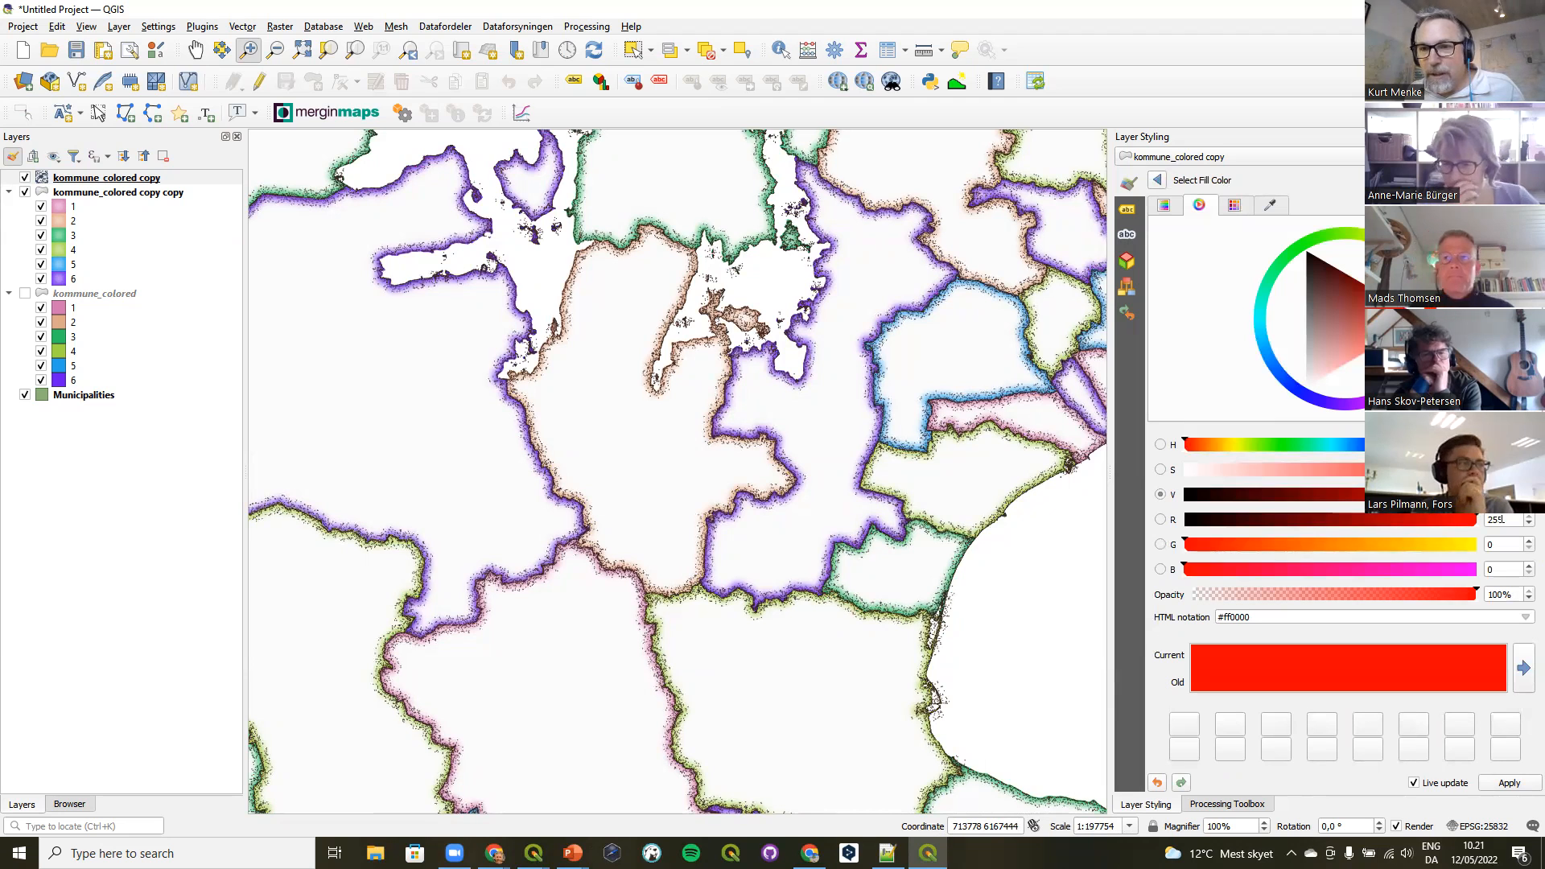
double_click(1498, 520)
text(90)
double_click(1490, 546)
text(90)
key(Tab)
text(90)
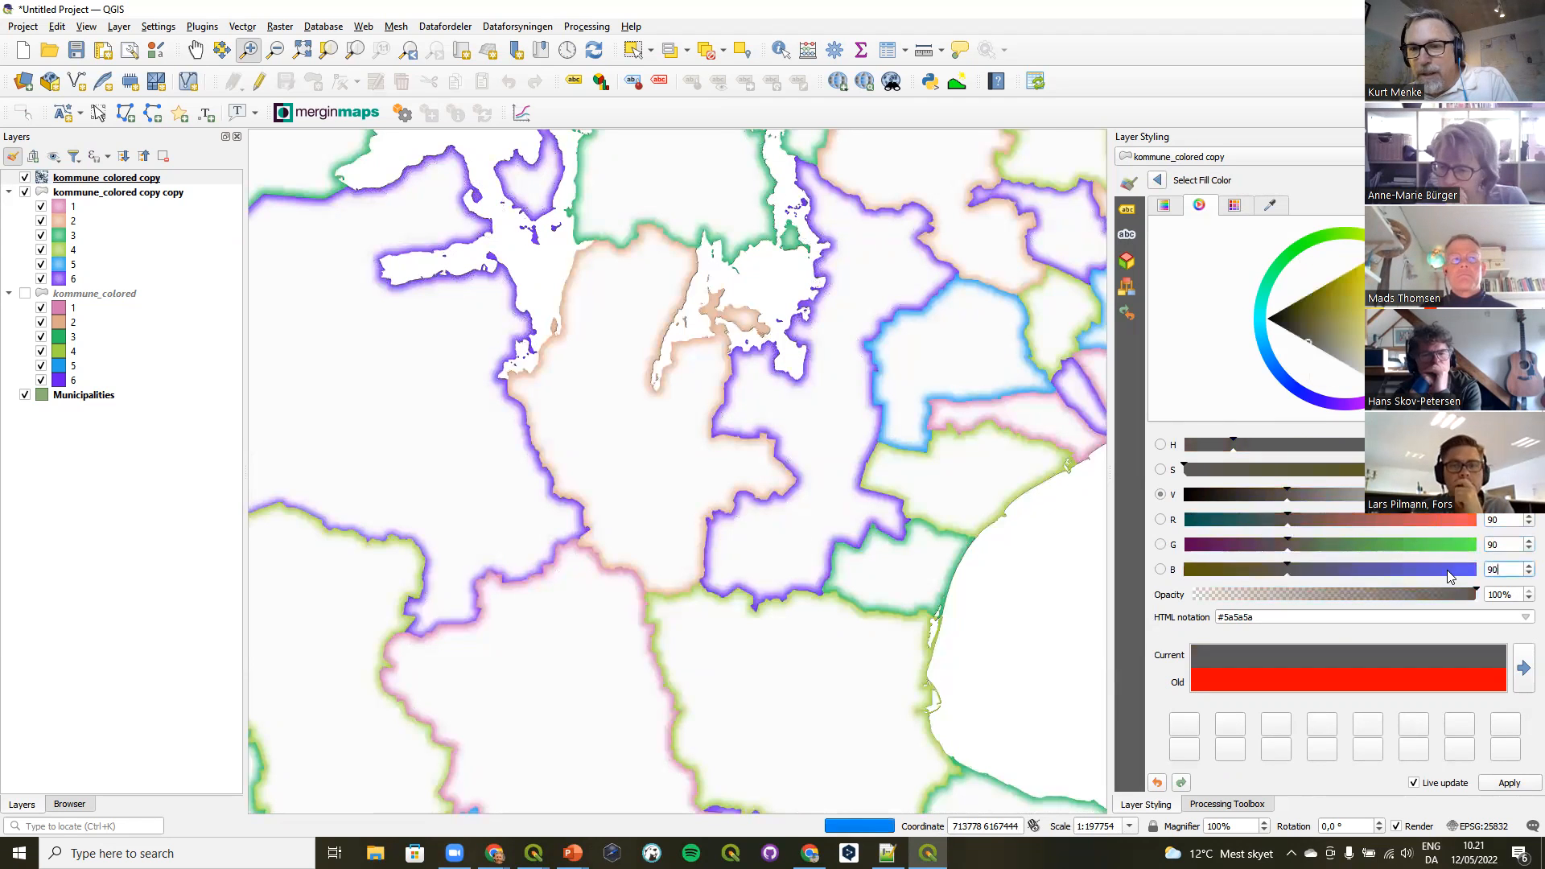
click(1158, 181)
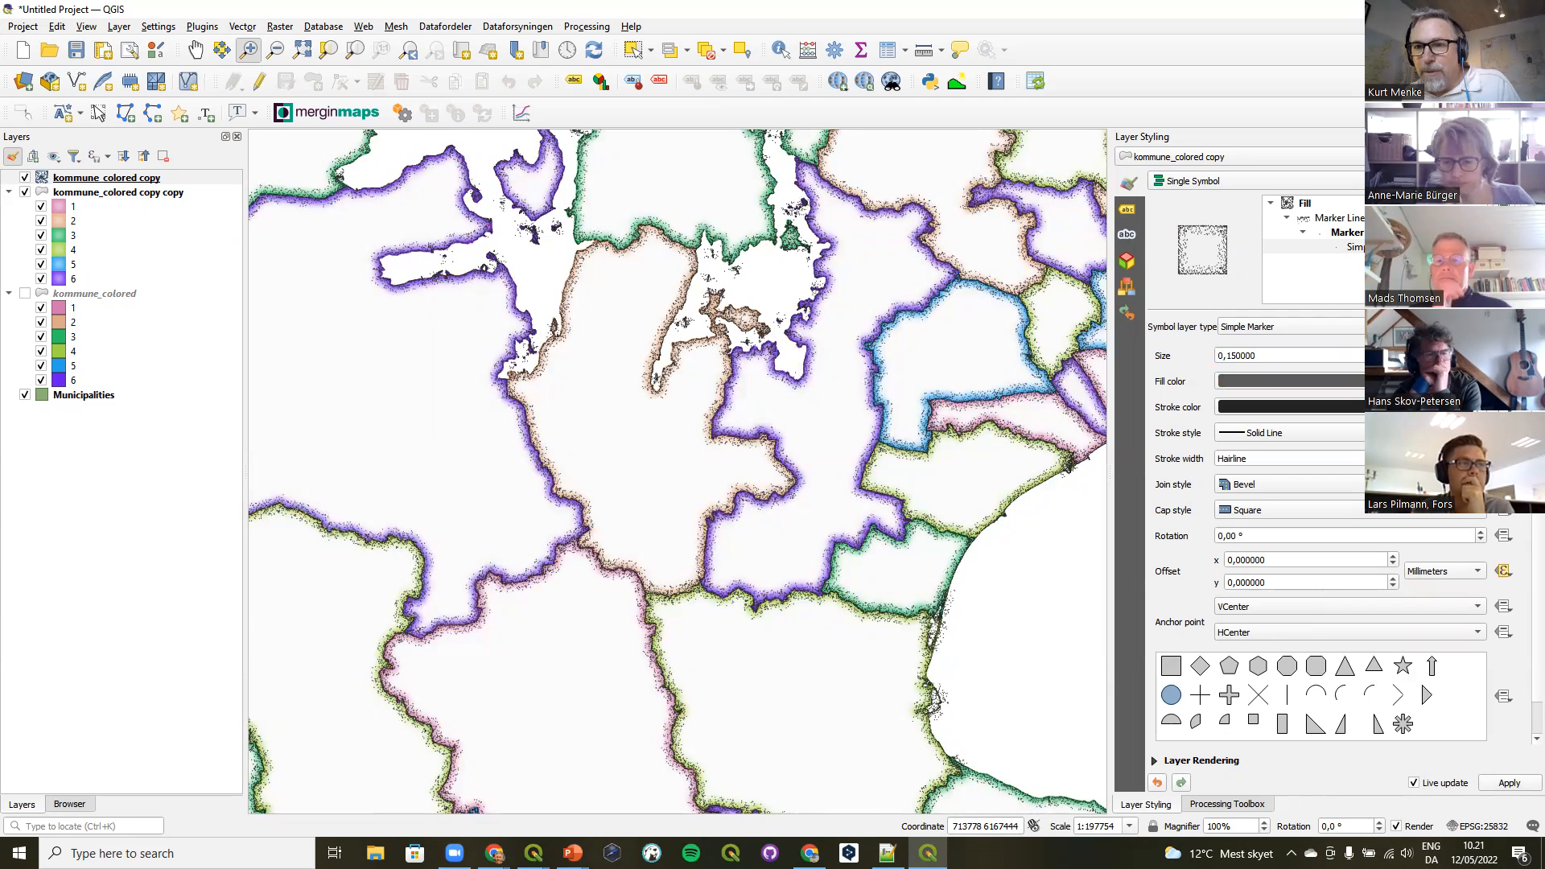
Match the simple marker's stroke color to its gray fill by sampling the fill color.
click(1479, 407)
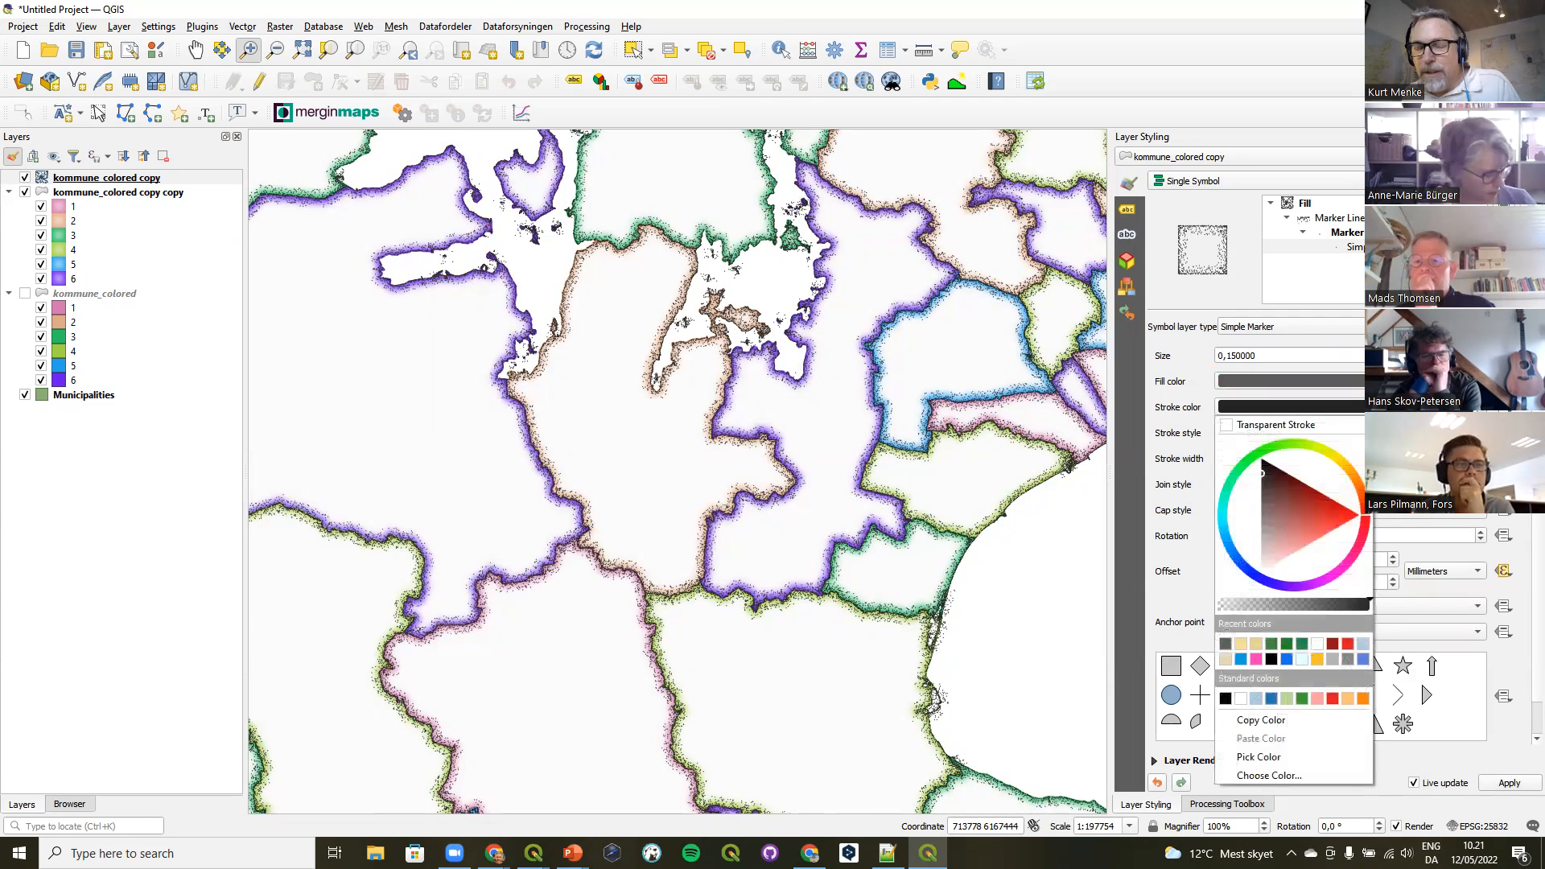
click(1279, 756)
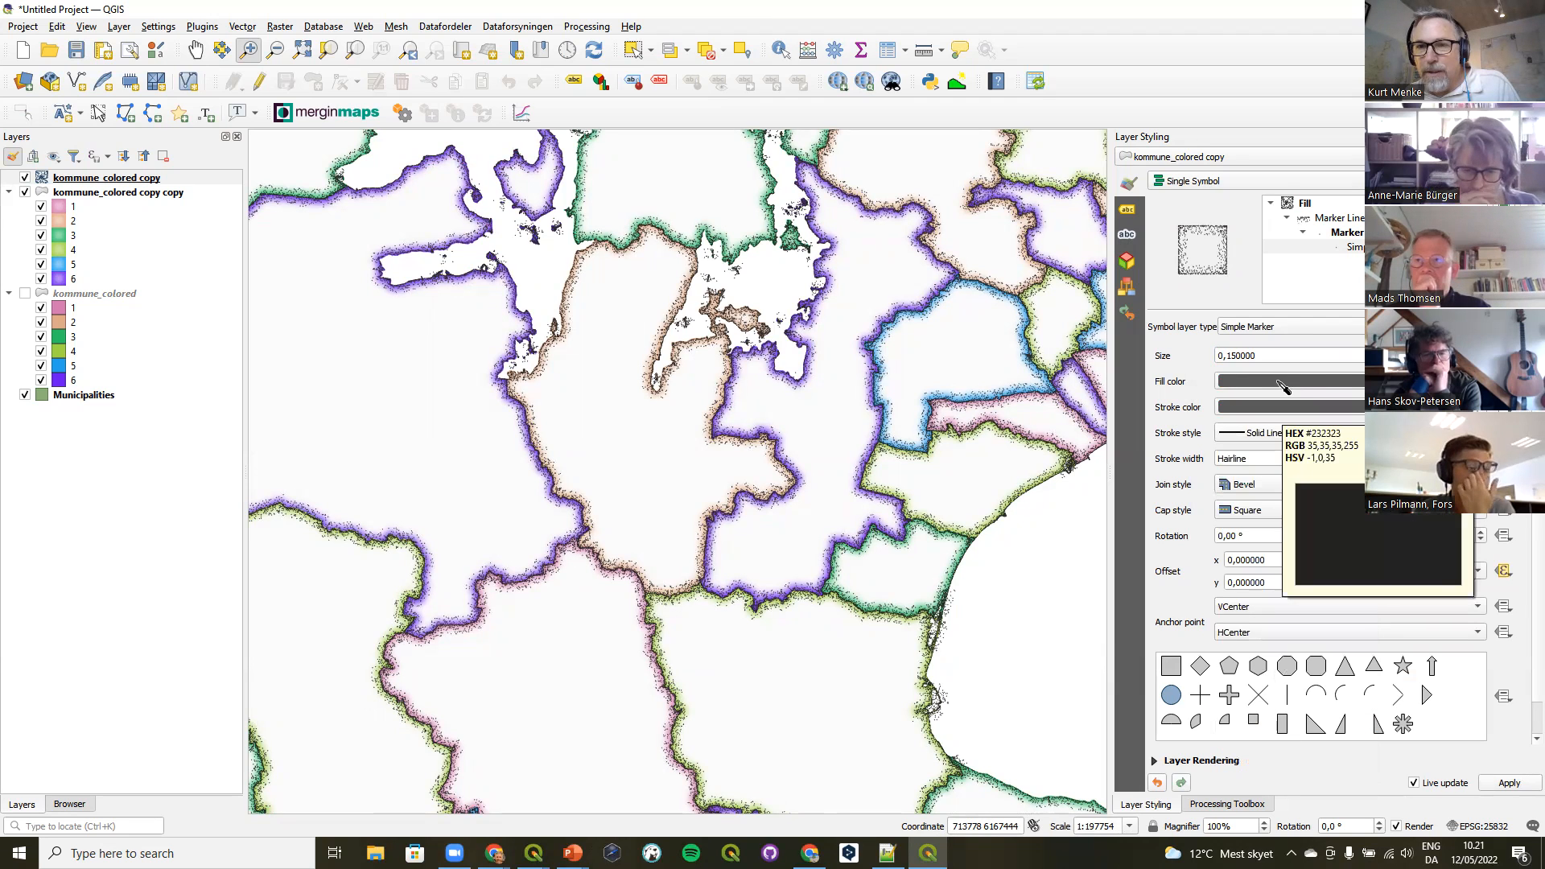
click(1282, 390)
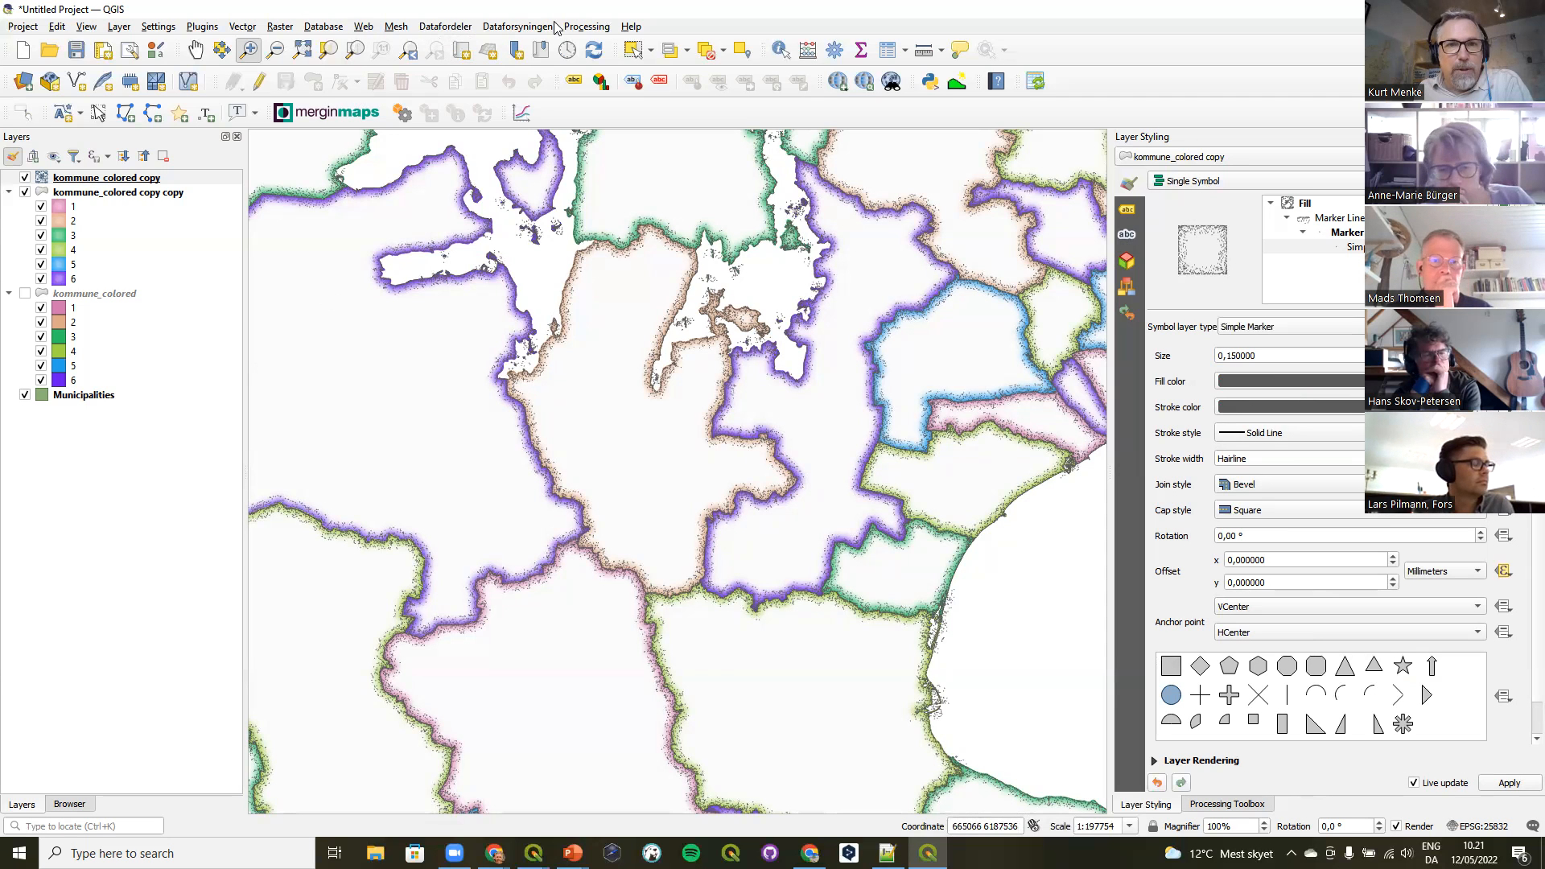
Add the OSM Standard basemap to the project with QuickMapServices.
click(366, 27)
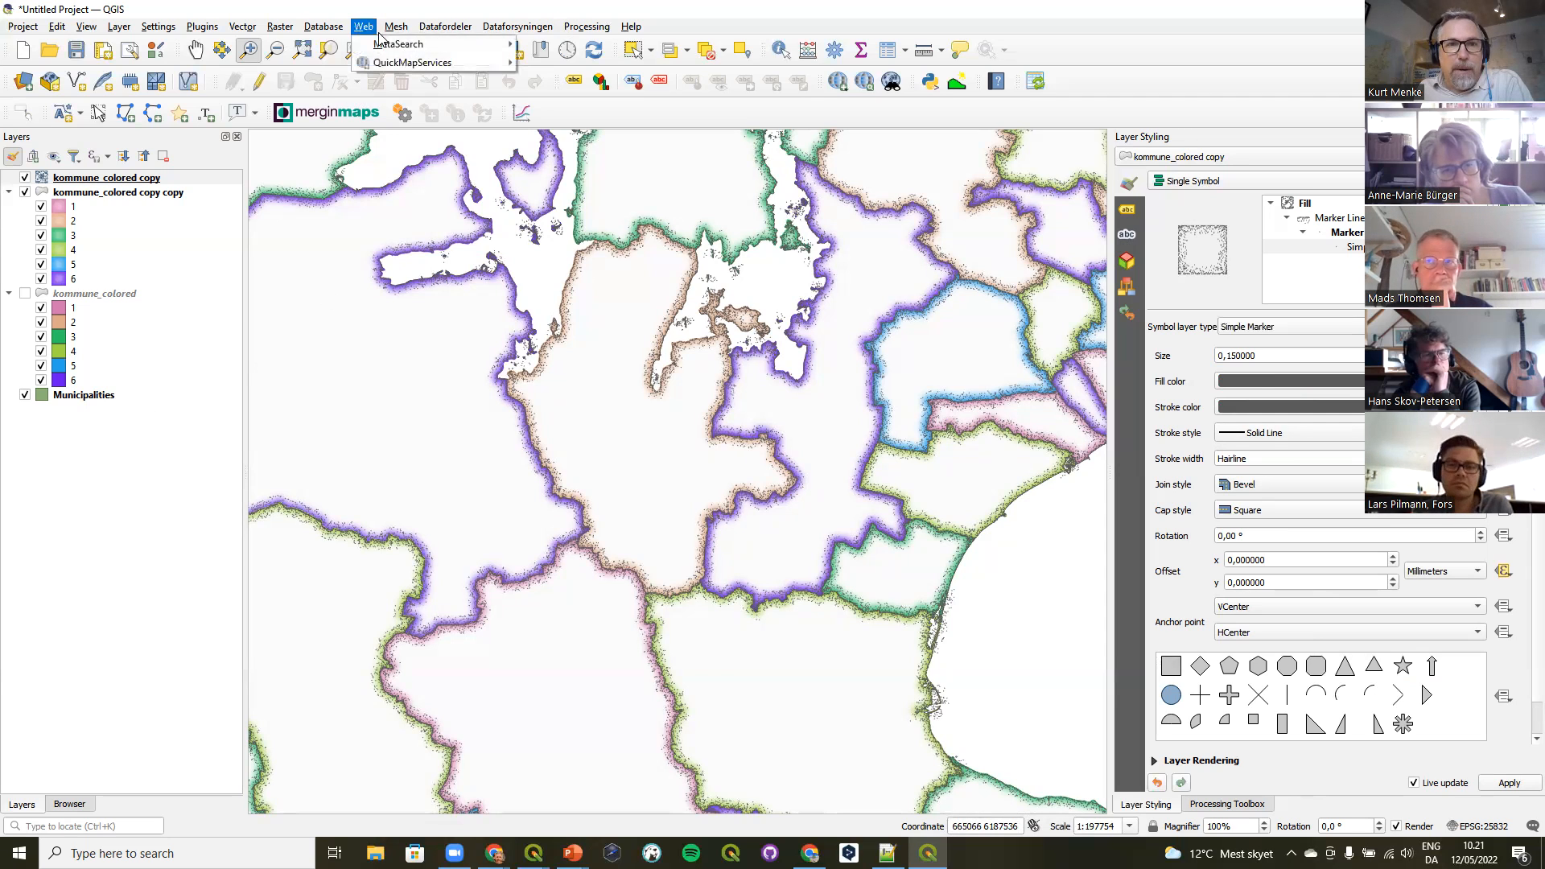
mouse_move(407, 67)
mouse_move(587, 304)
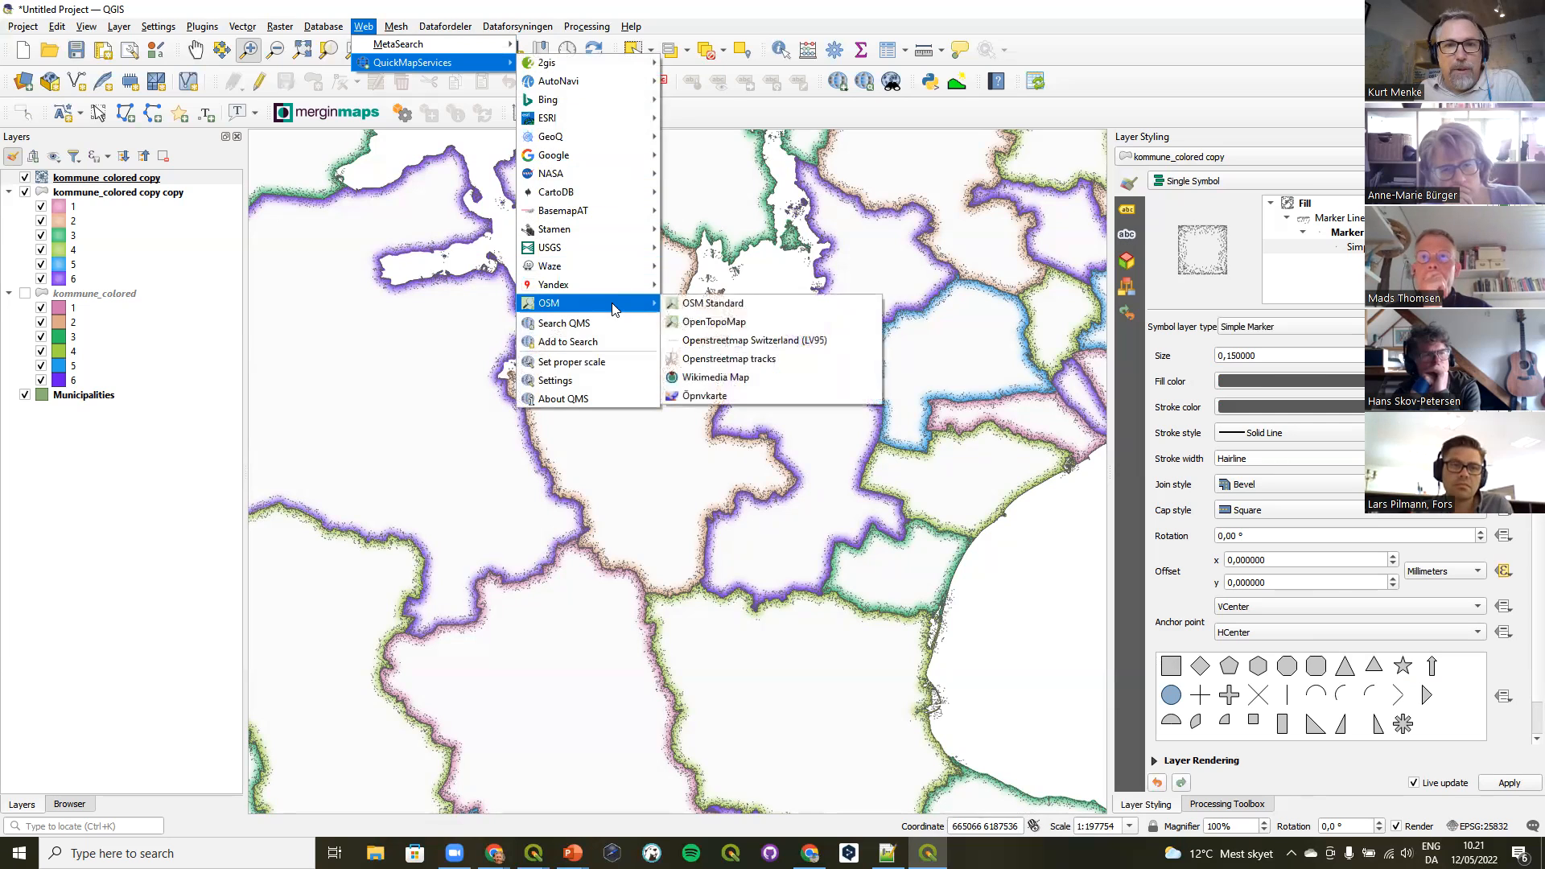
click(685, 313)
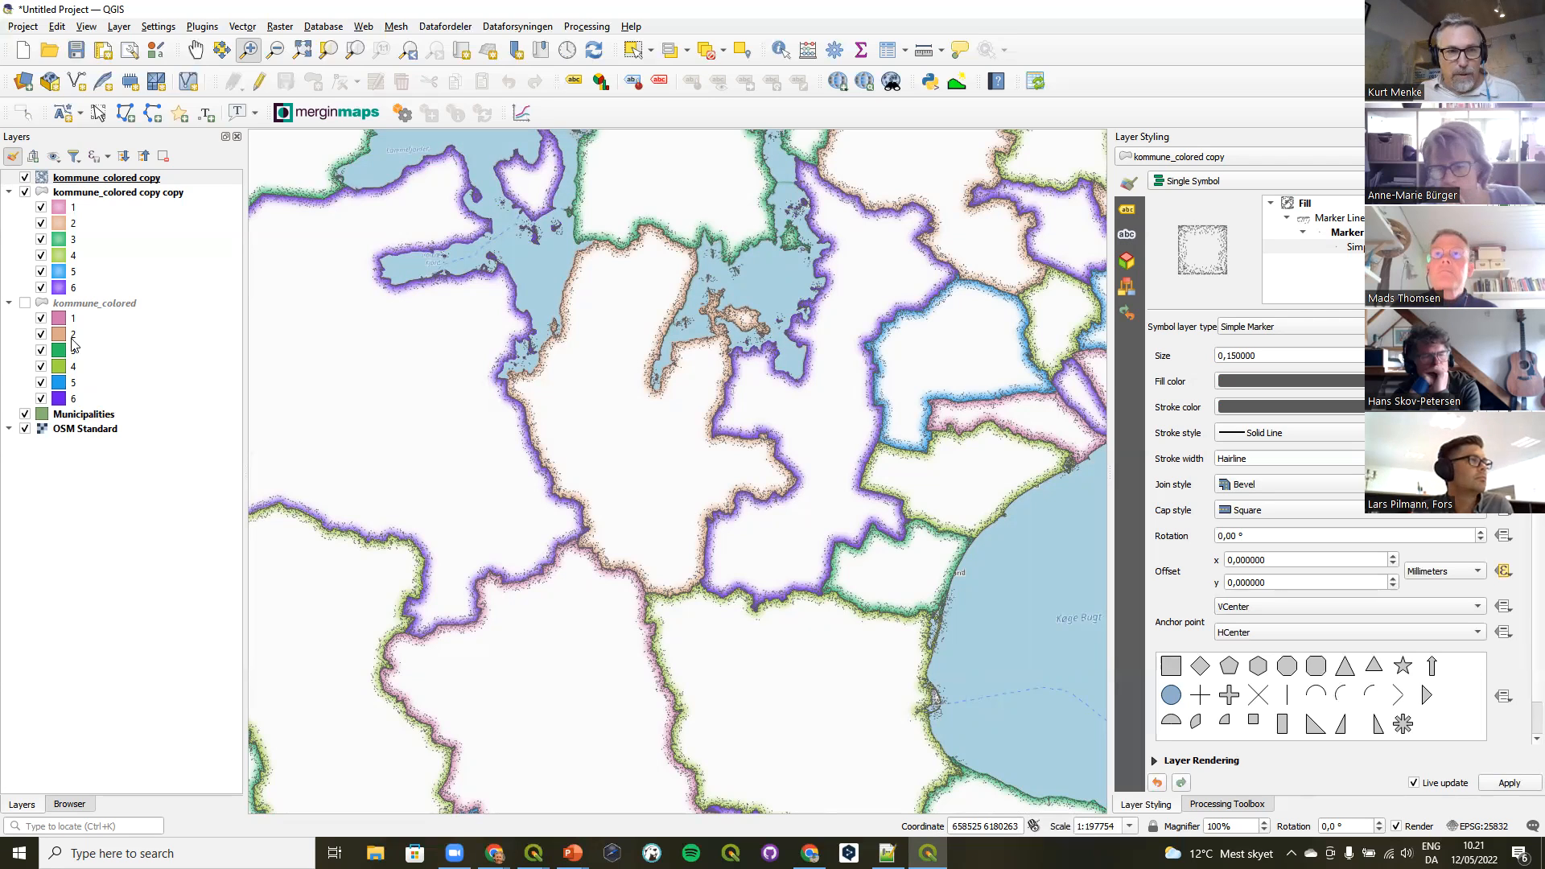
Make the kommune_colored layer visible and hide the Municipalities layer.
click(25, 303)
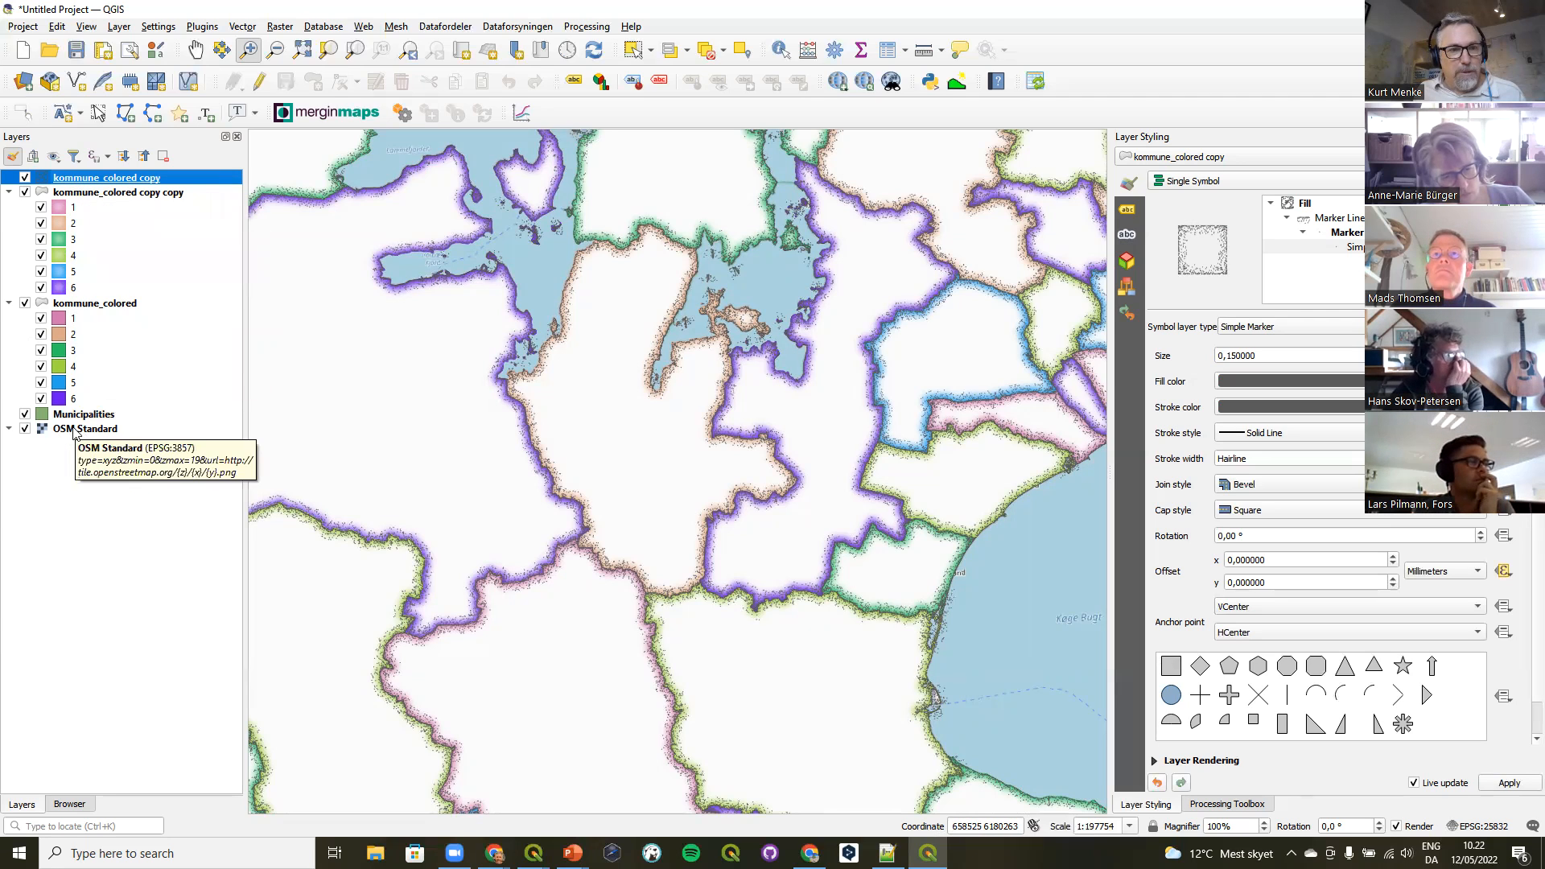
click(25, 415)
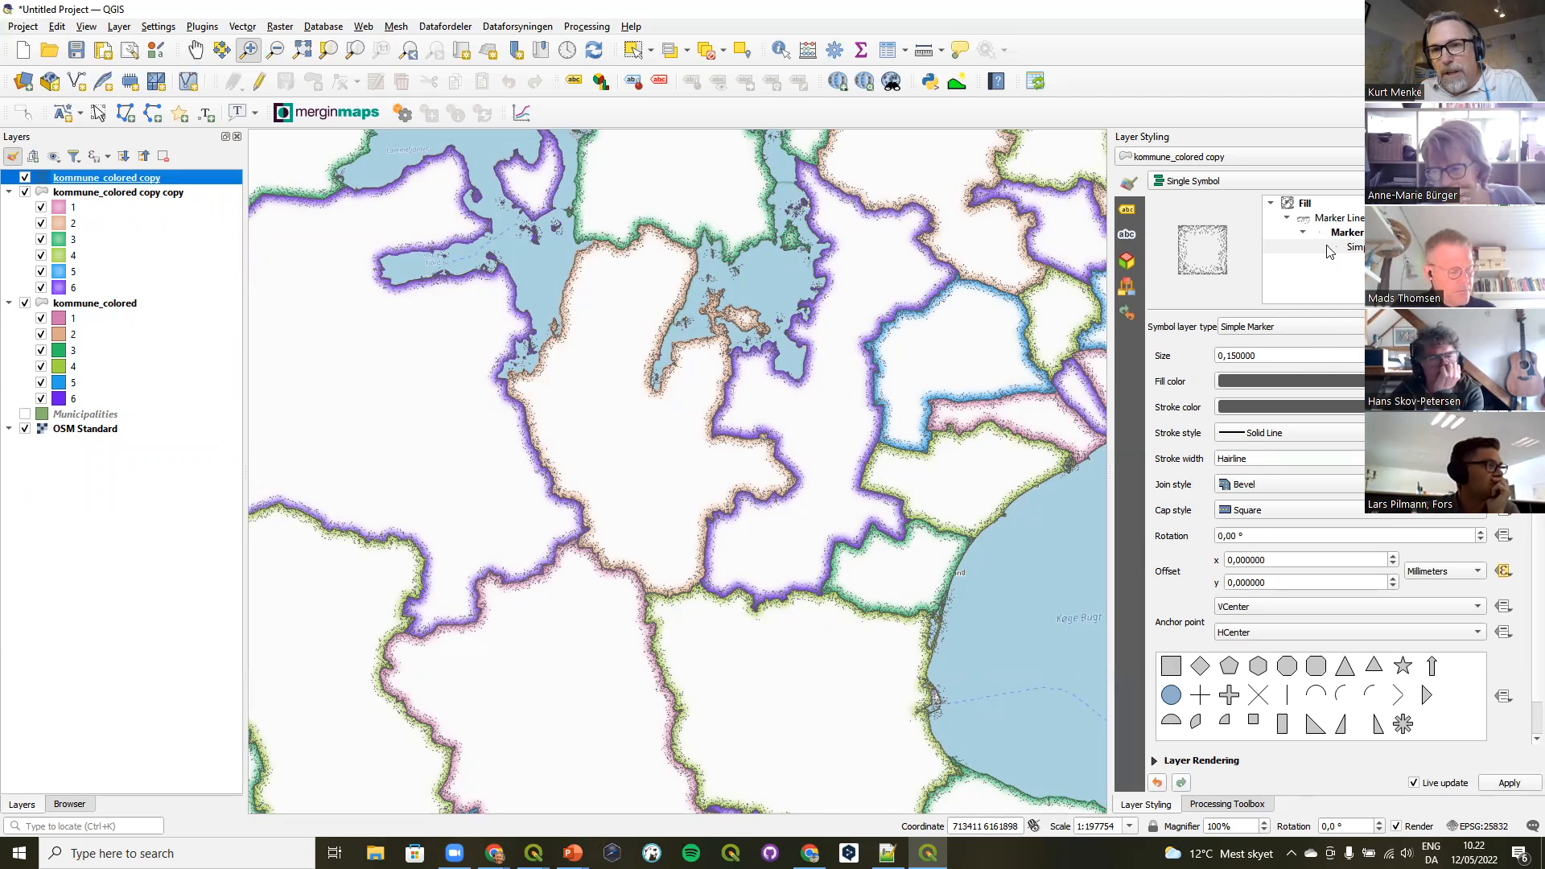
Set the layer blending mode of the kommune_colored copy layer to Hard light.
click(1320, 206)
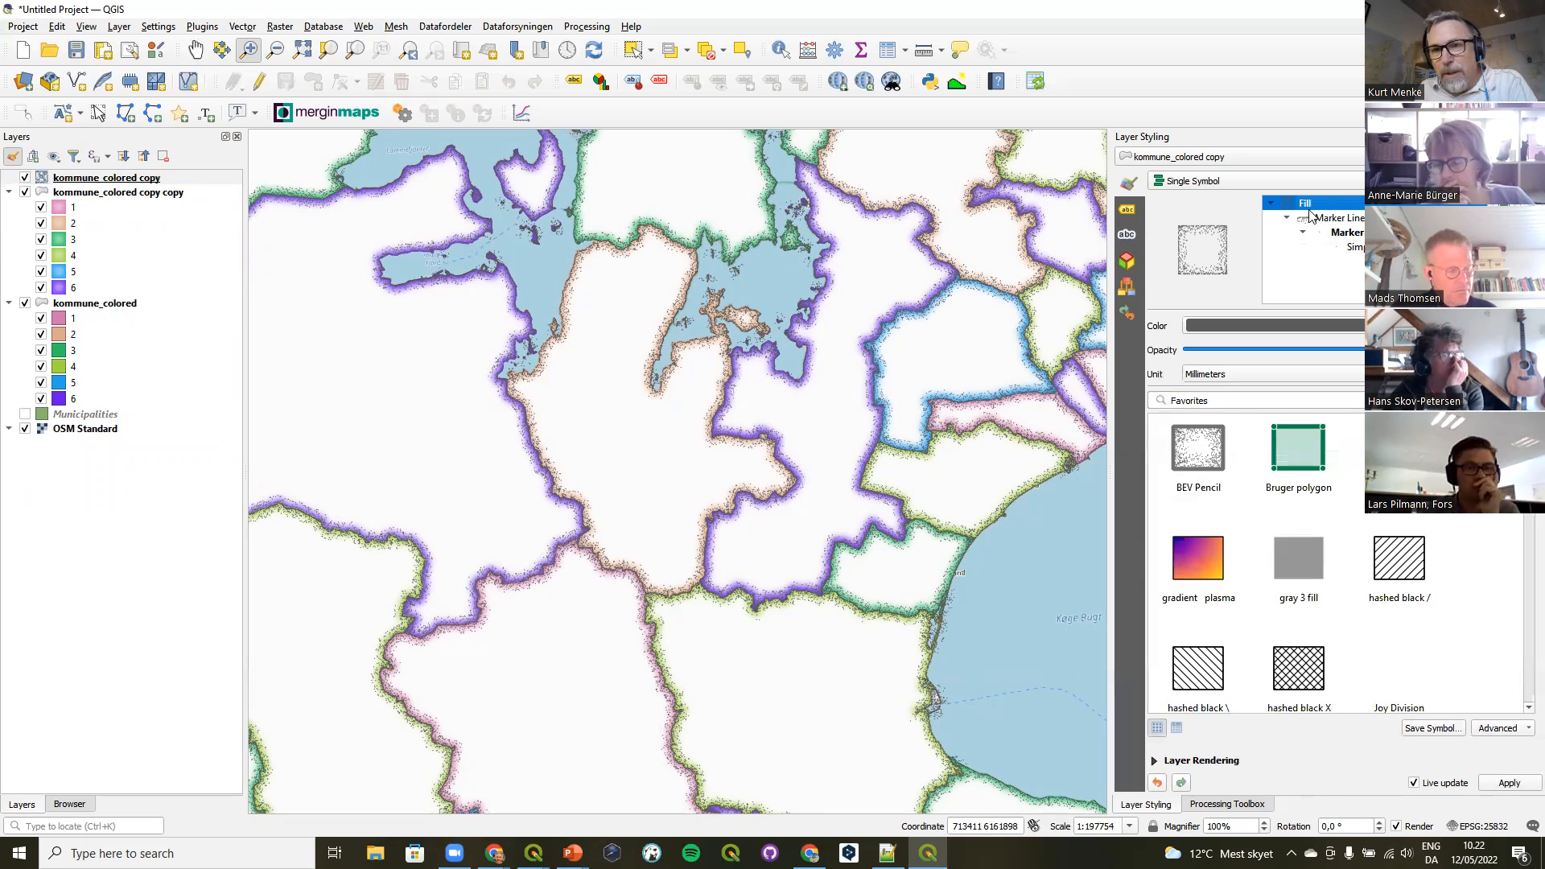
click(1218, 763)
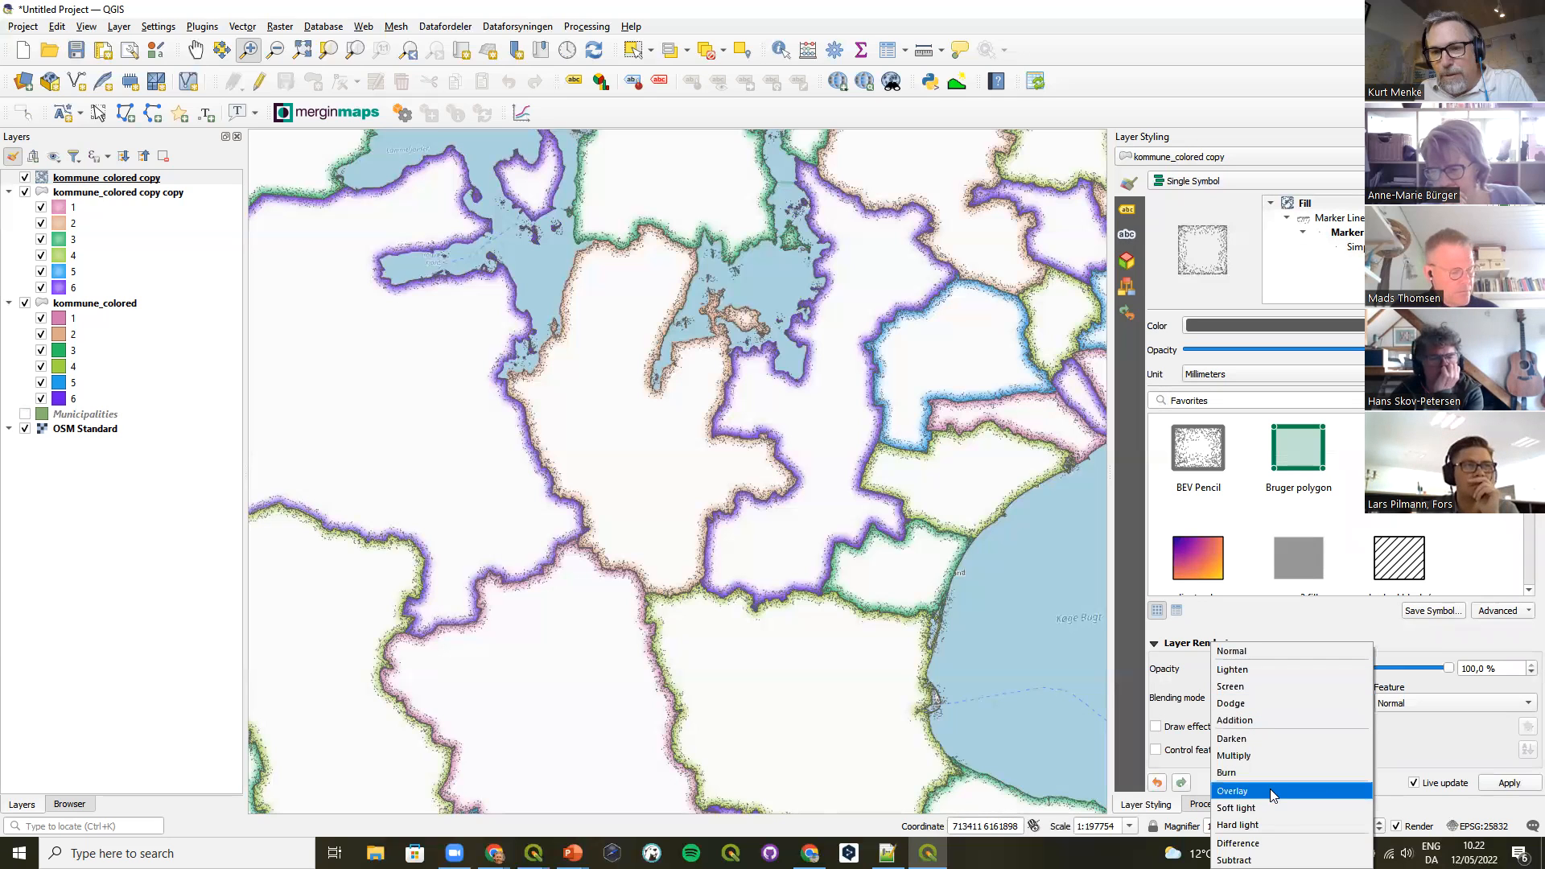
click(1257, 822)
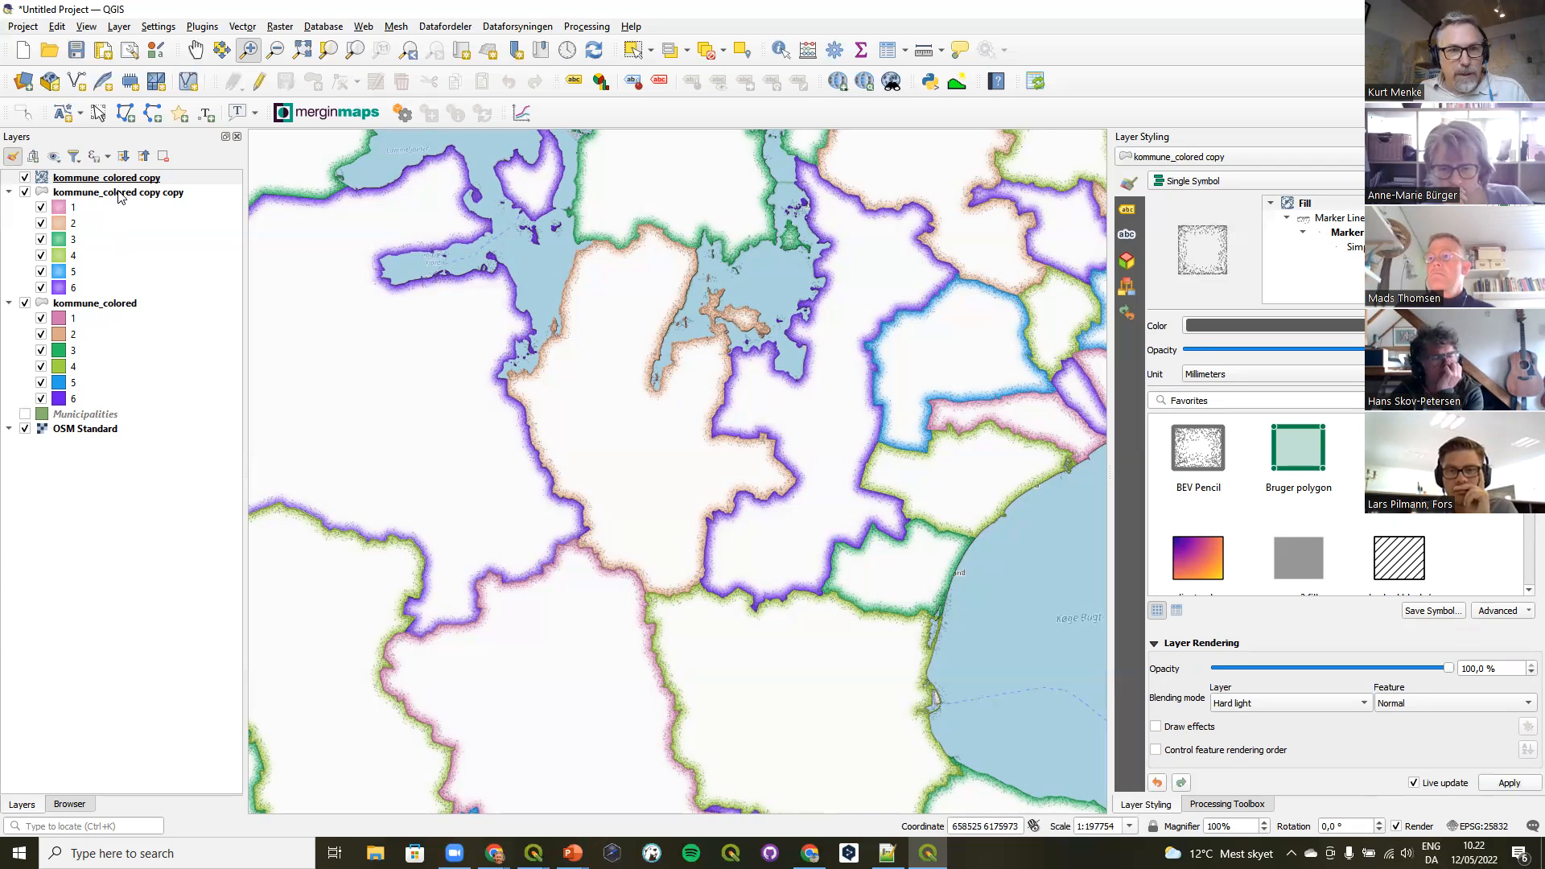
Set the kommune_colored copy copy layer's blending mode to Multiply and its opacity to 80,3 %.
click(120, 197)
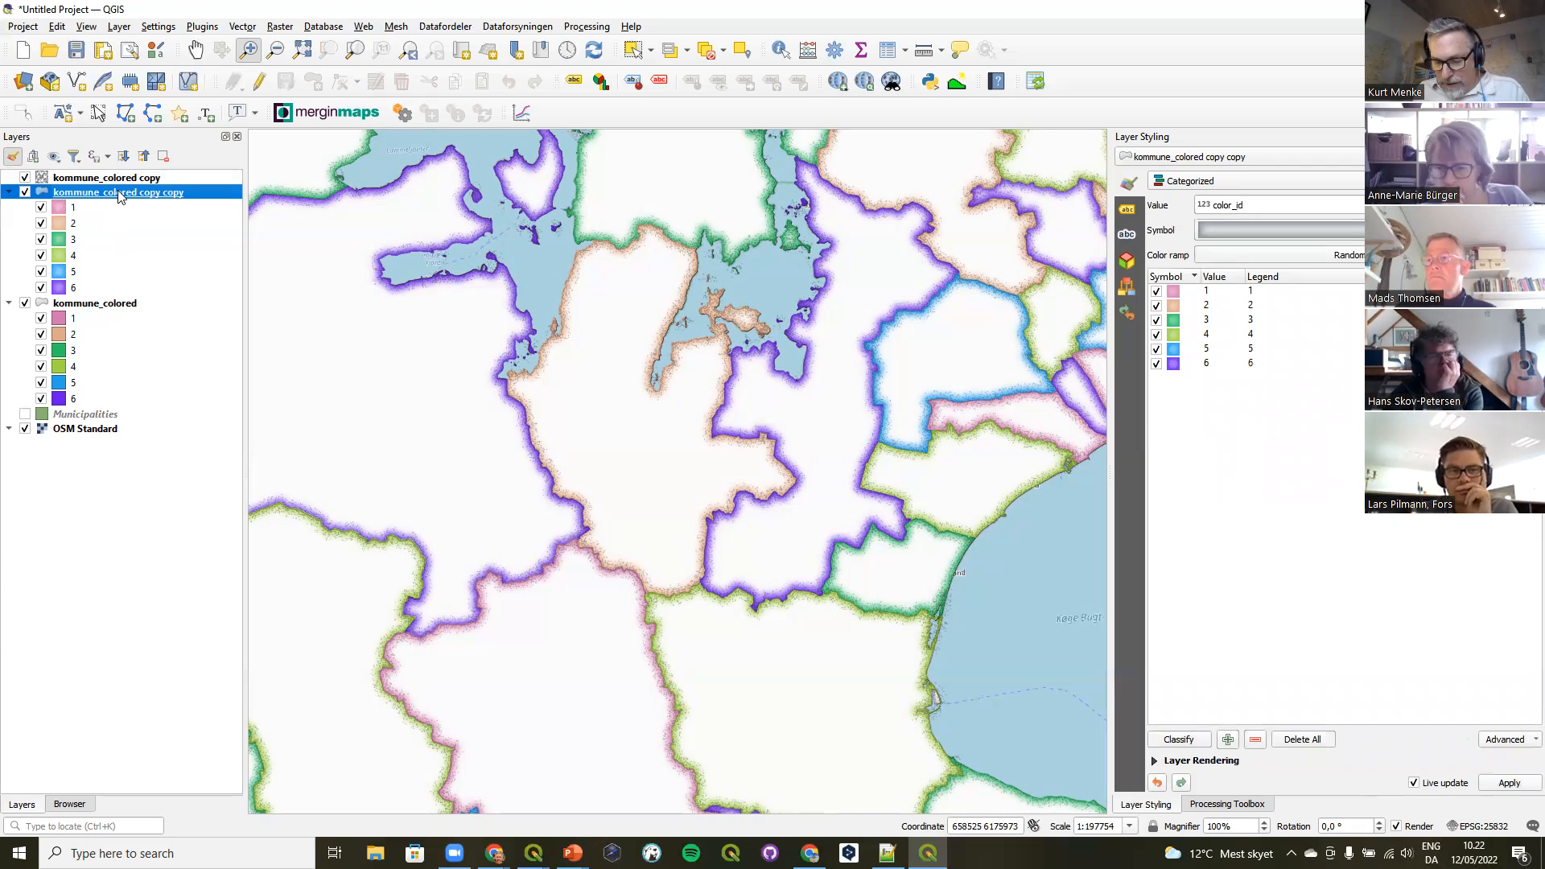
click(1222, 756)
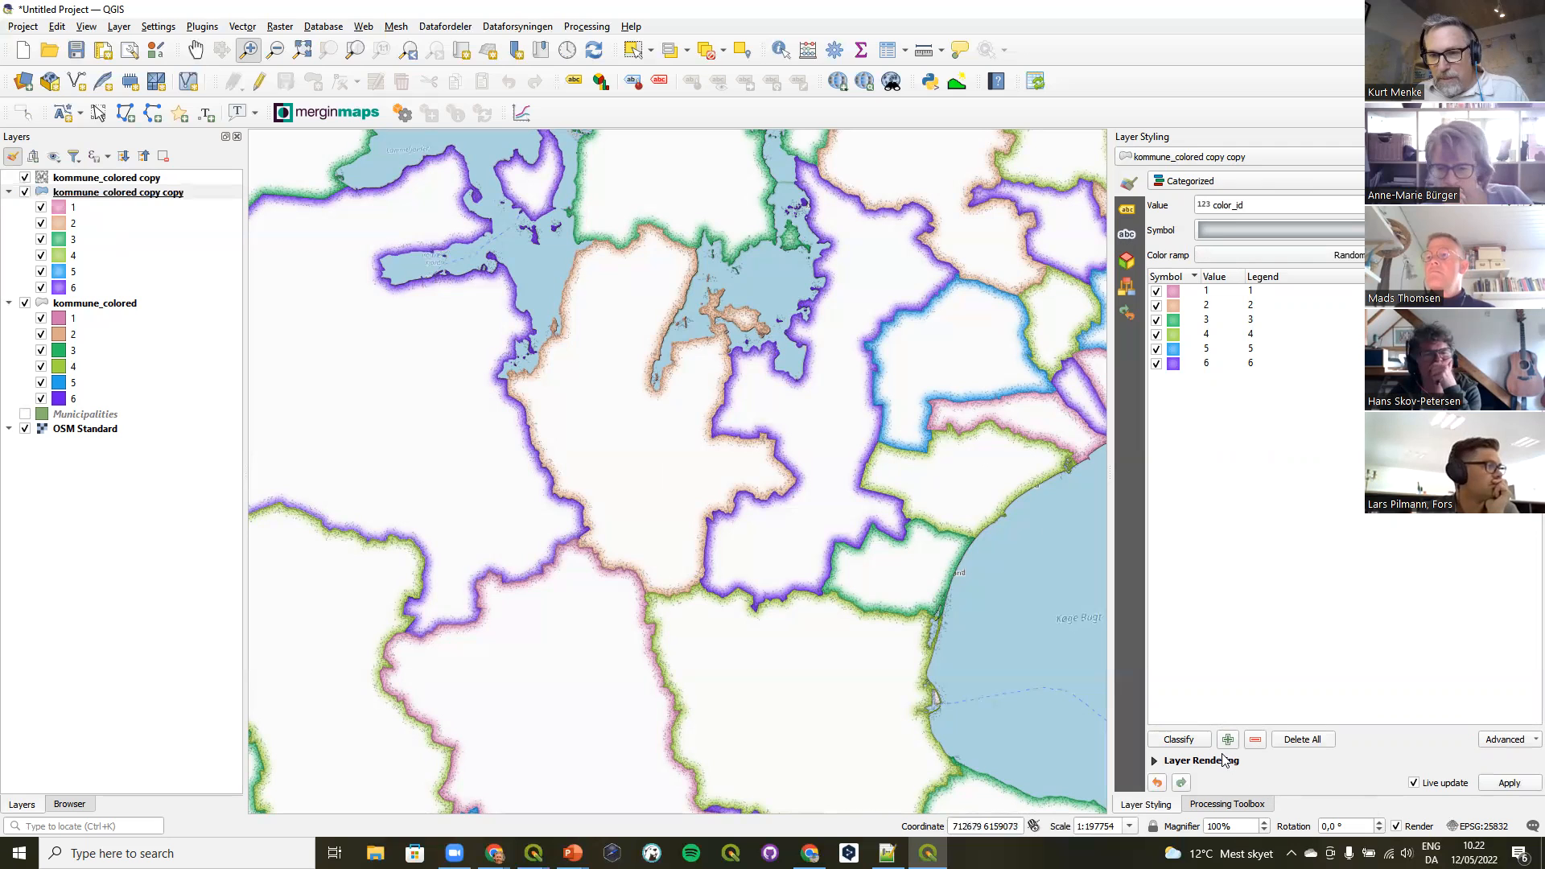
click(1222, 756)
click(1282, 714)
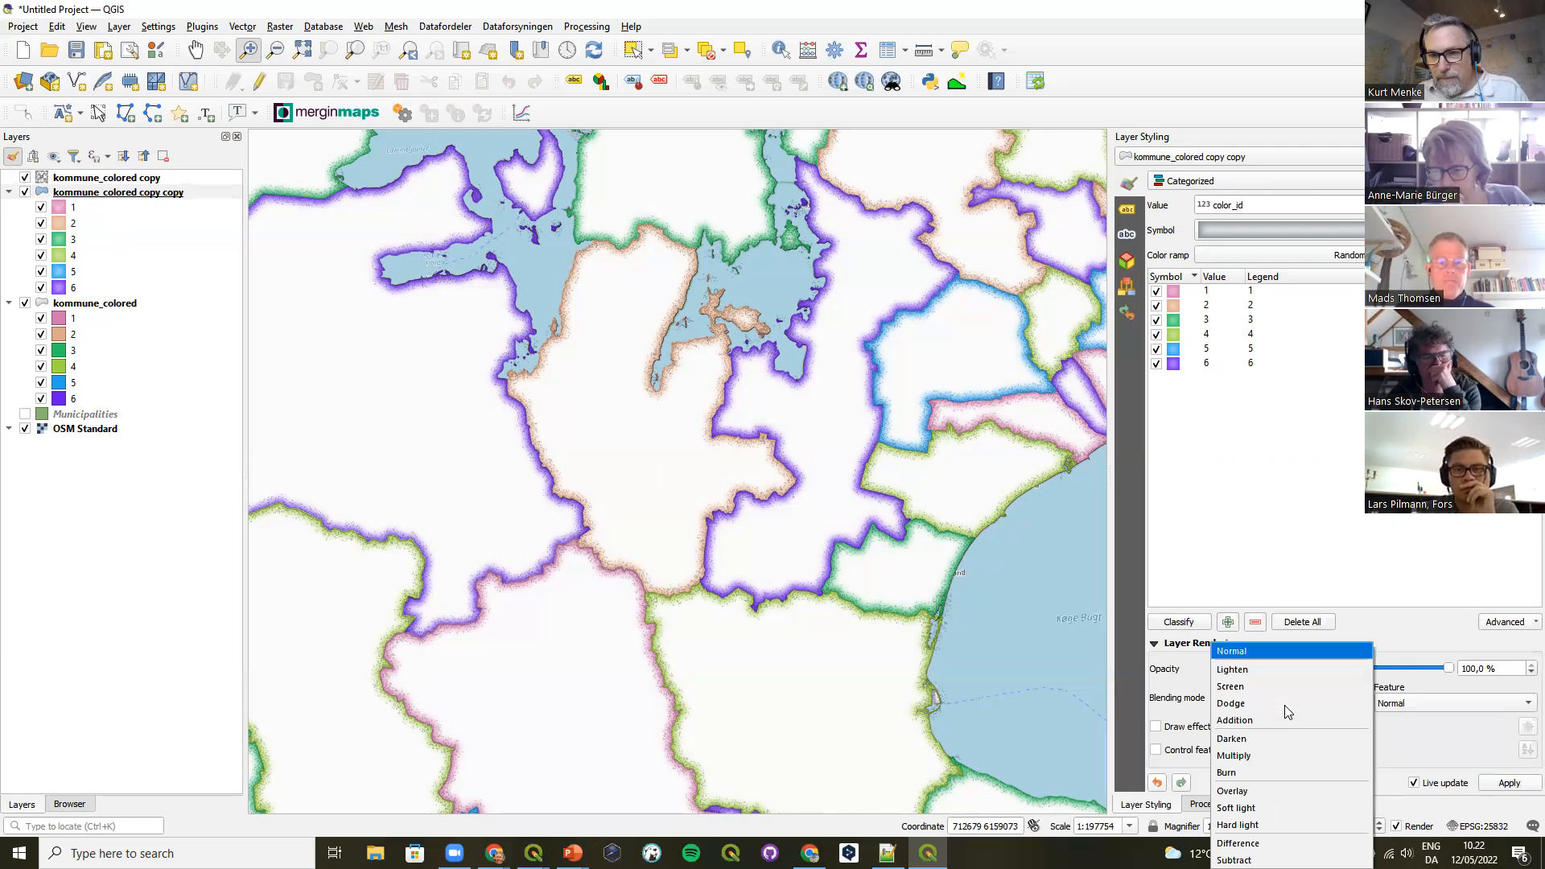
click(1285, 751)
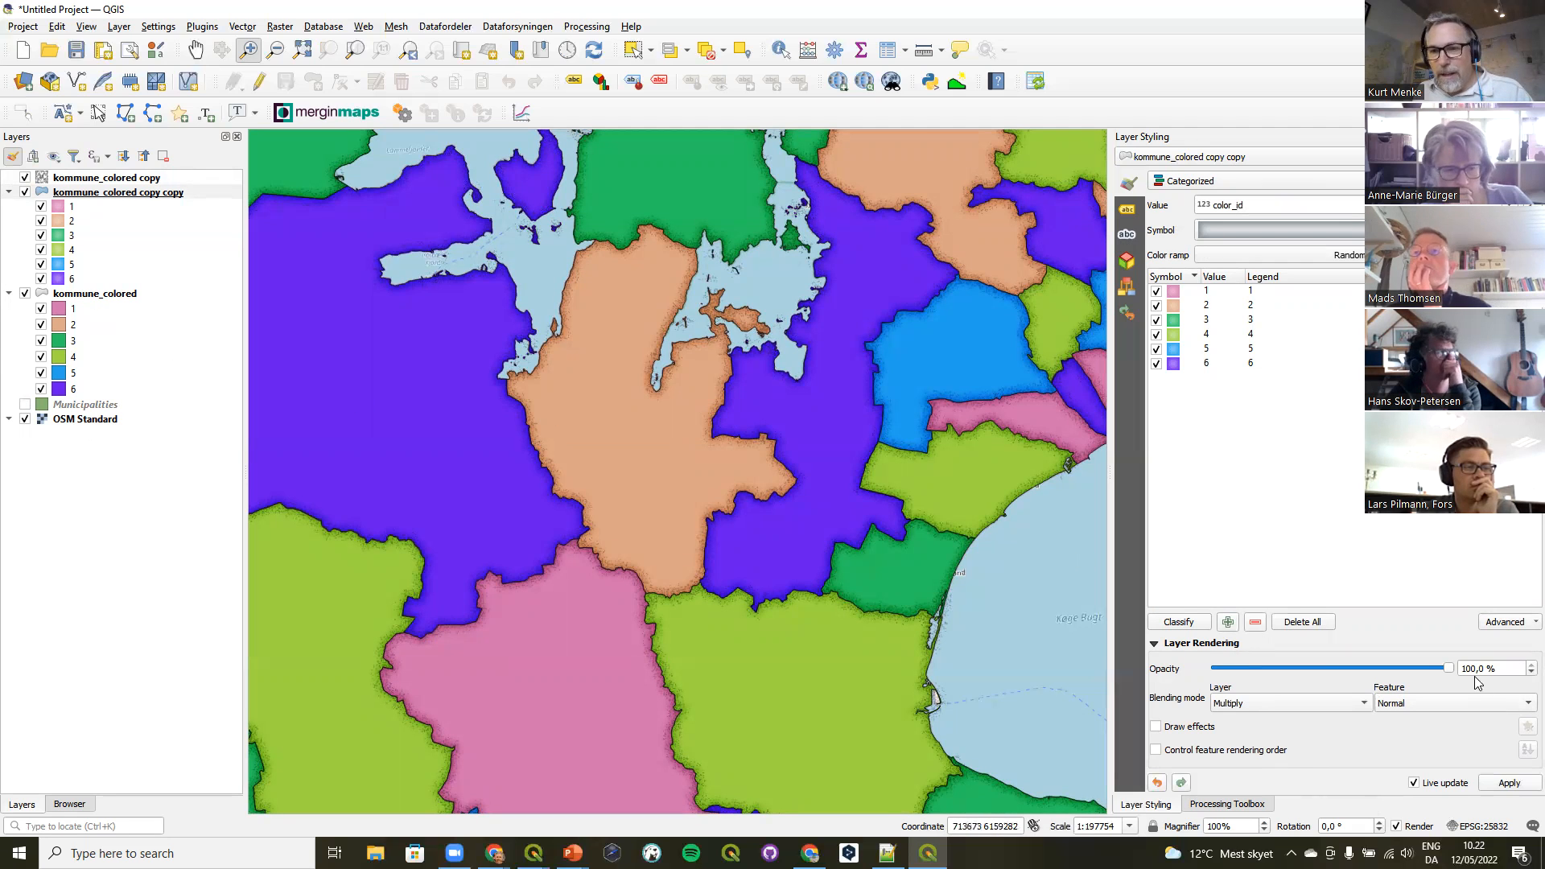
drag(1448, 673, 1404, 680)
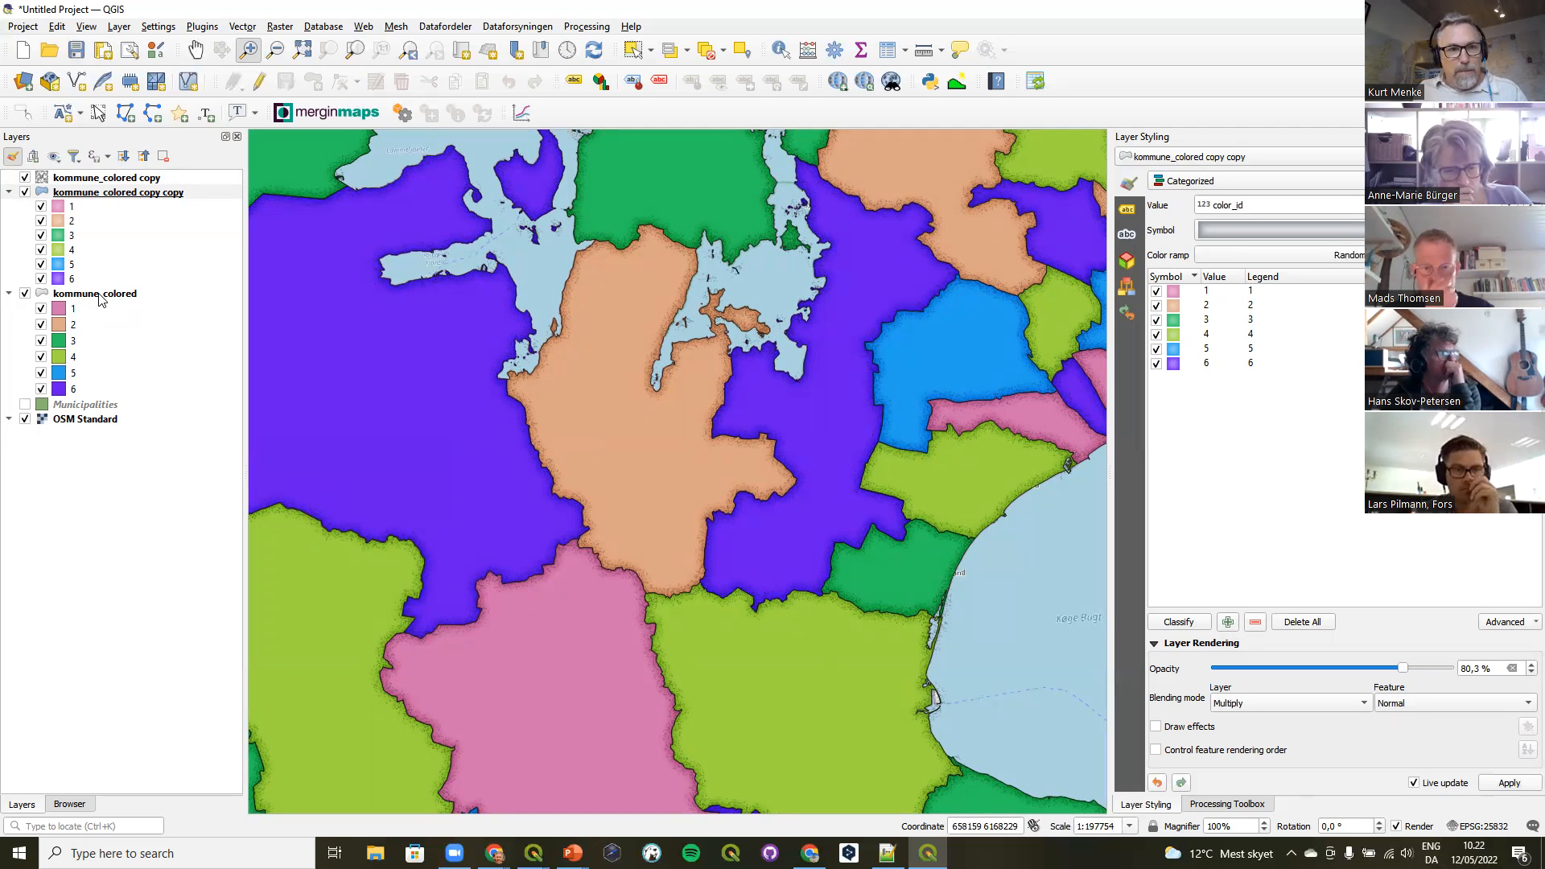
Set the kommune_colored layer's blending mode to Multiply and its opacity to 21,5 %.
click(88, 294)
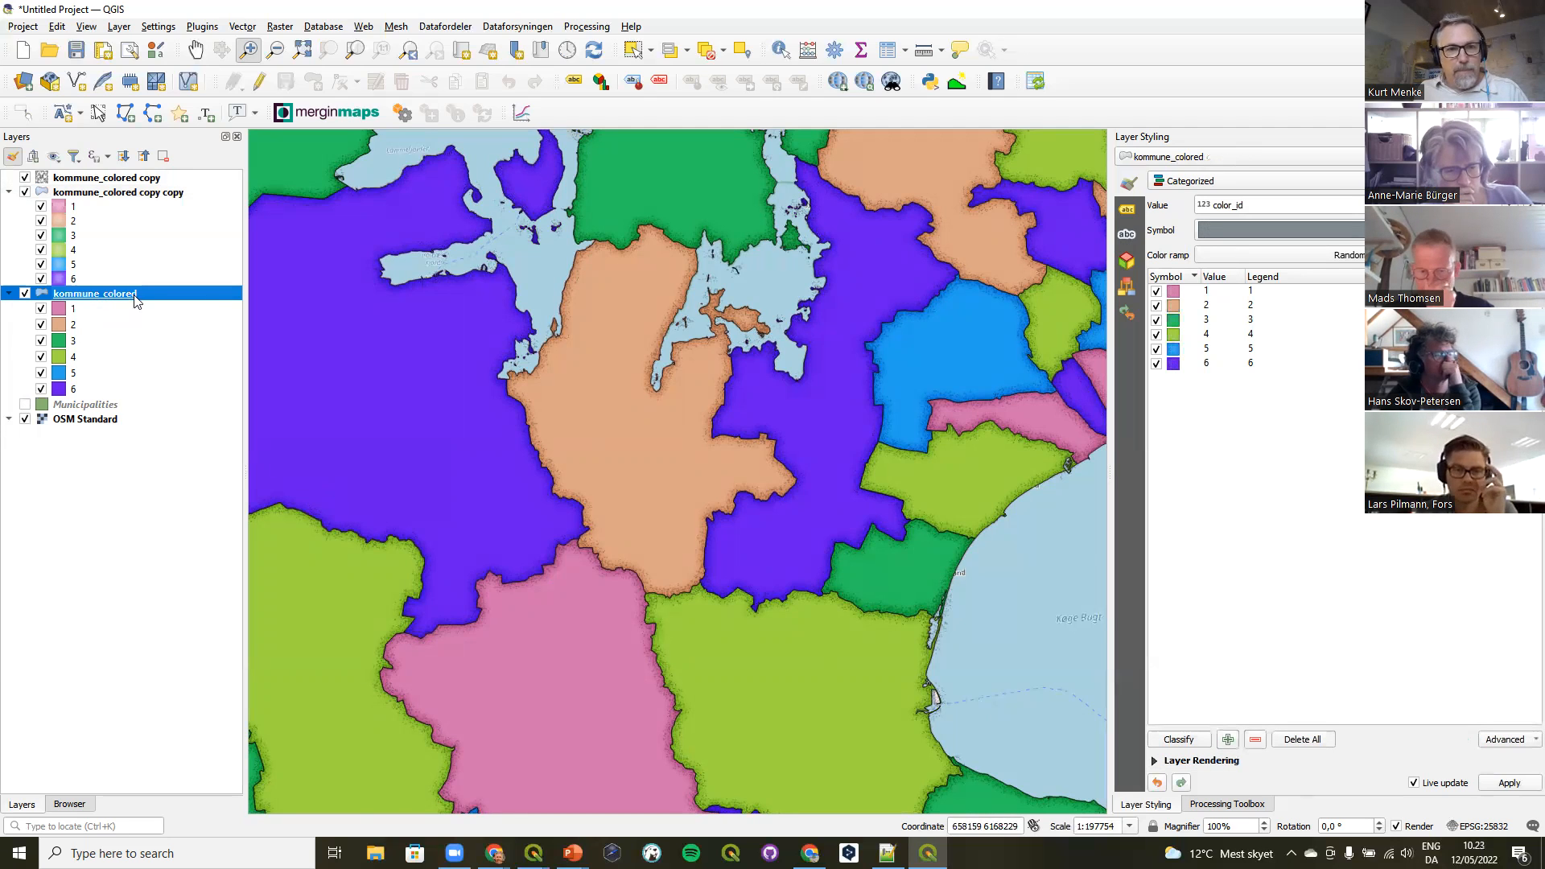
click(1204, 761)
click(1281, 706)
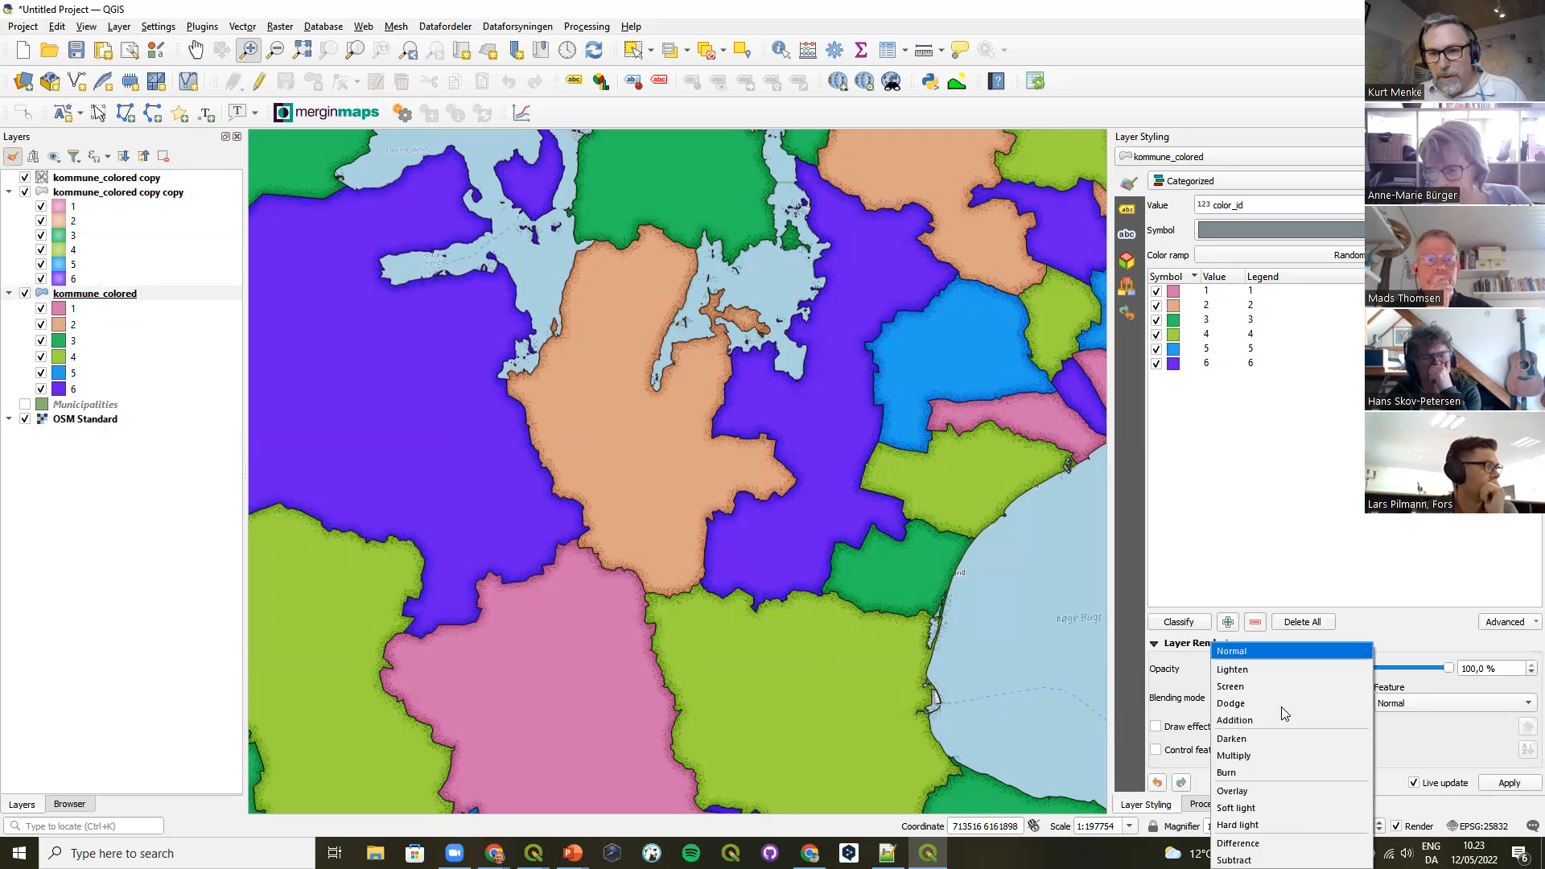
click(1277, 755)
drag(1448, 668, 1266, 688)
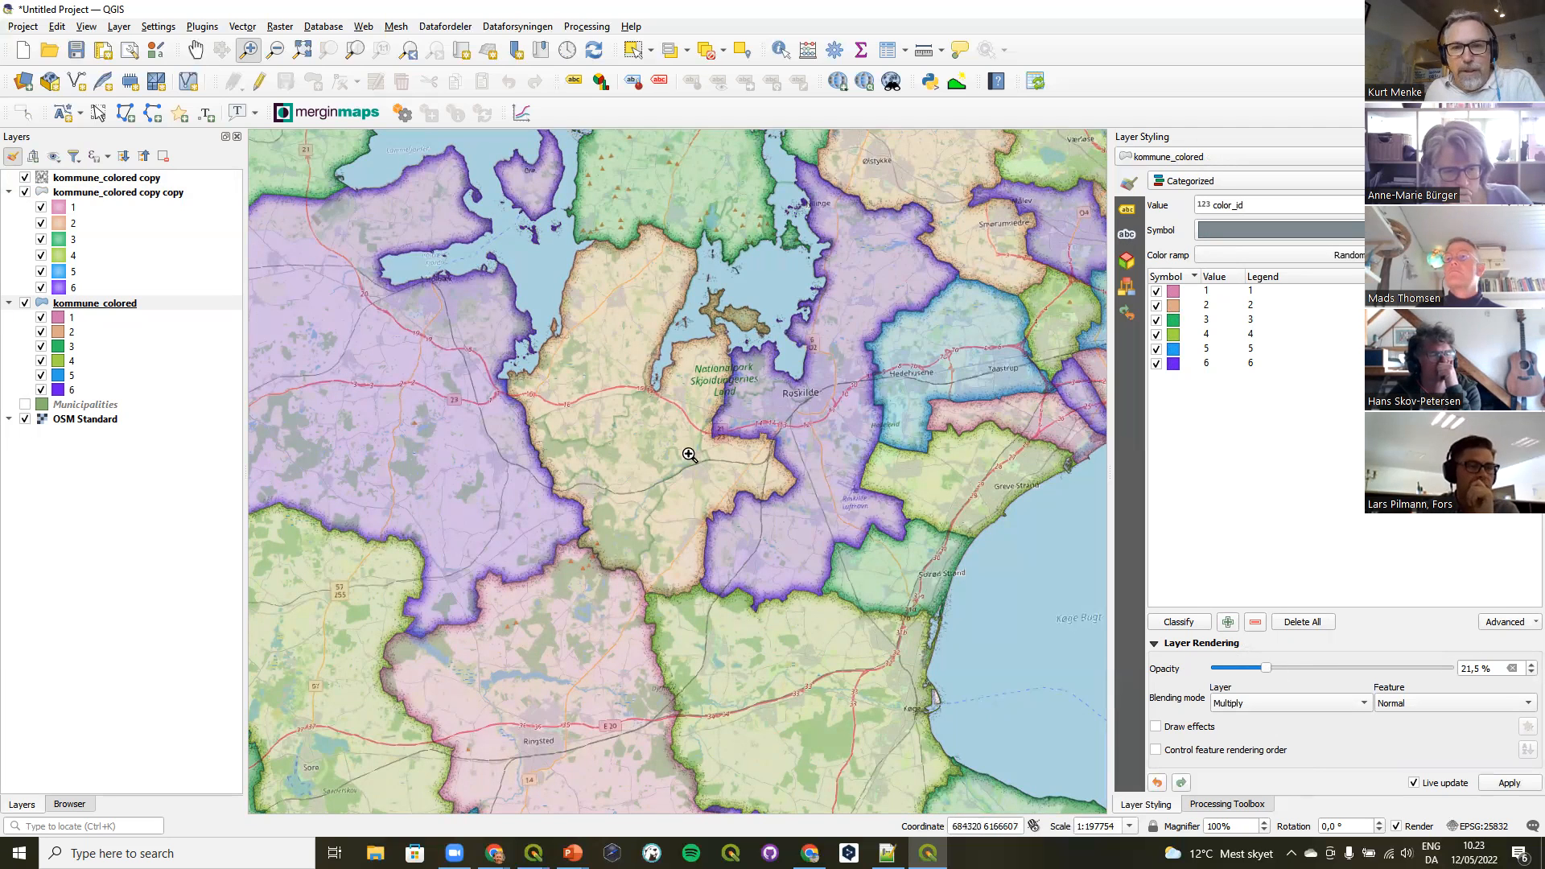
Review the shapeburst fill settings of kommune_colored copy copy and the simple marker settings of kommune_colored copy.
click(102, 196)
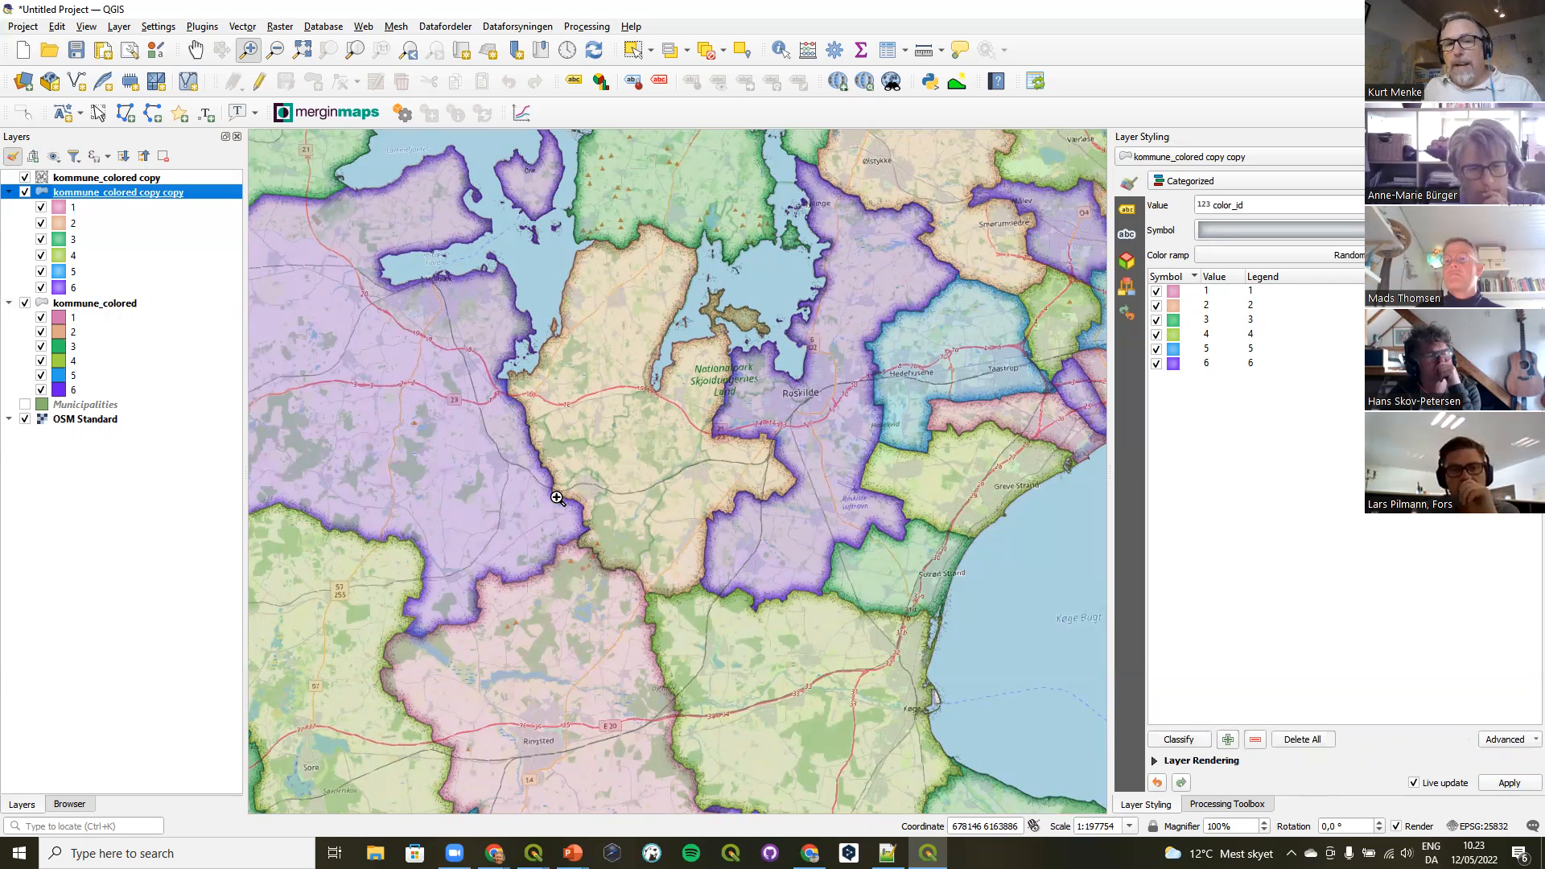
click(1252, 232)
click(1320, 218)
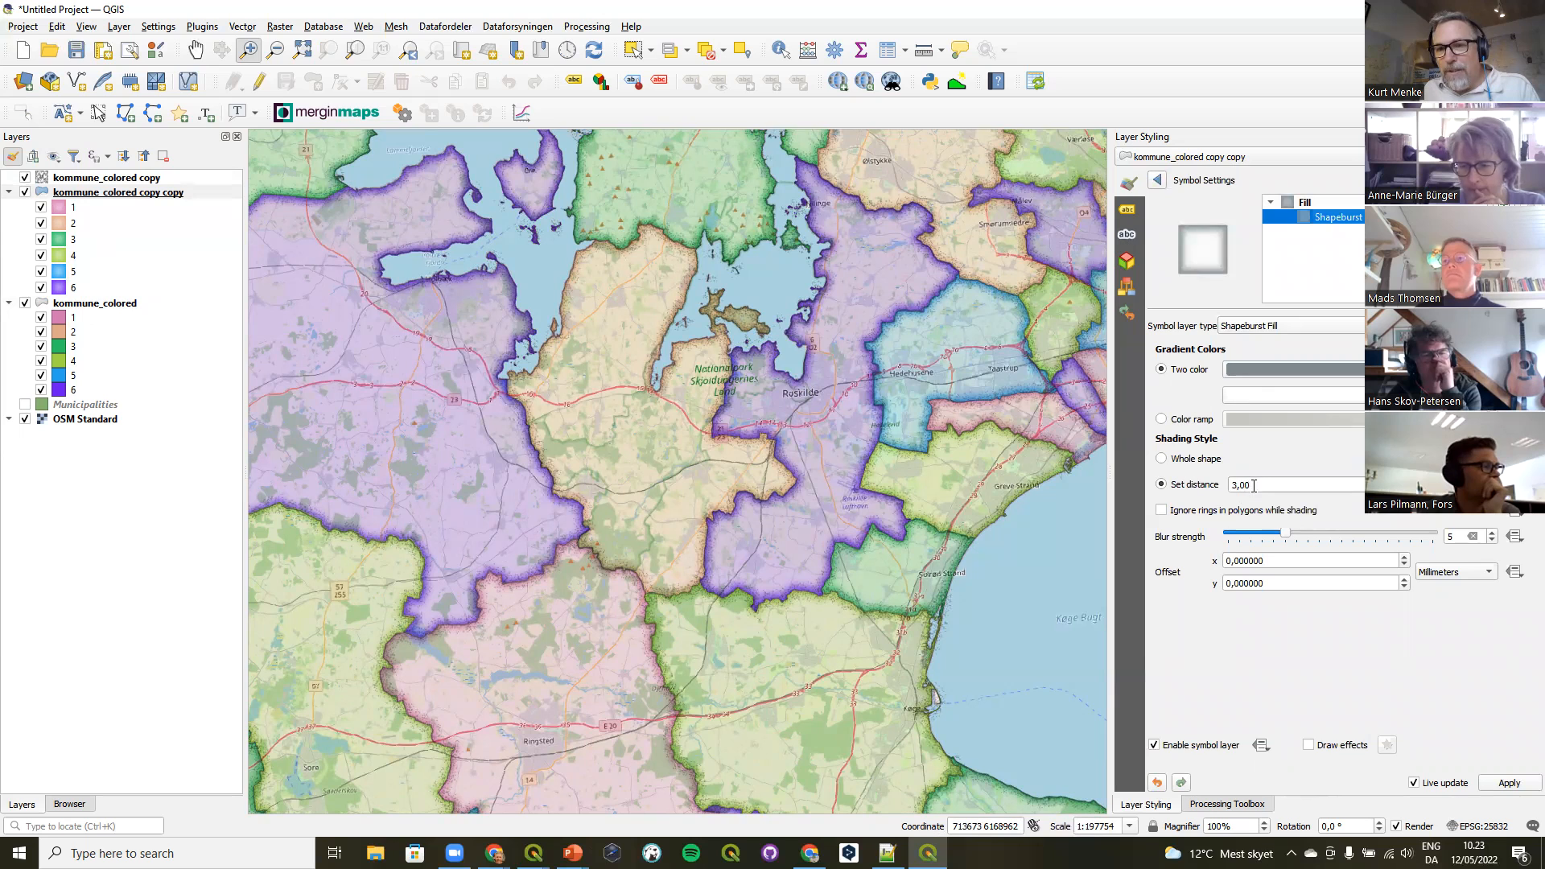
click(98, 180)
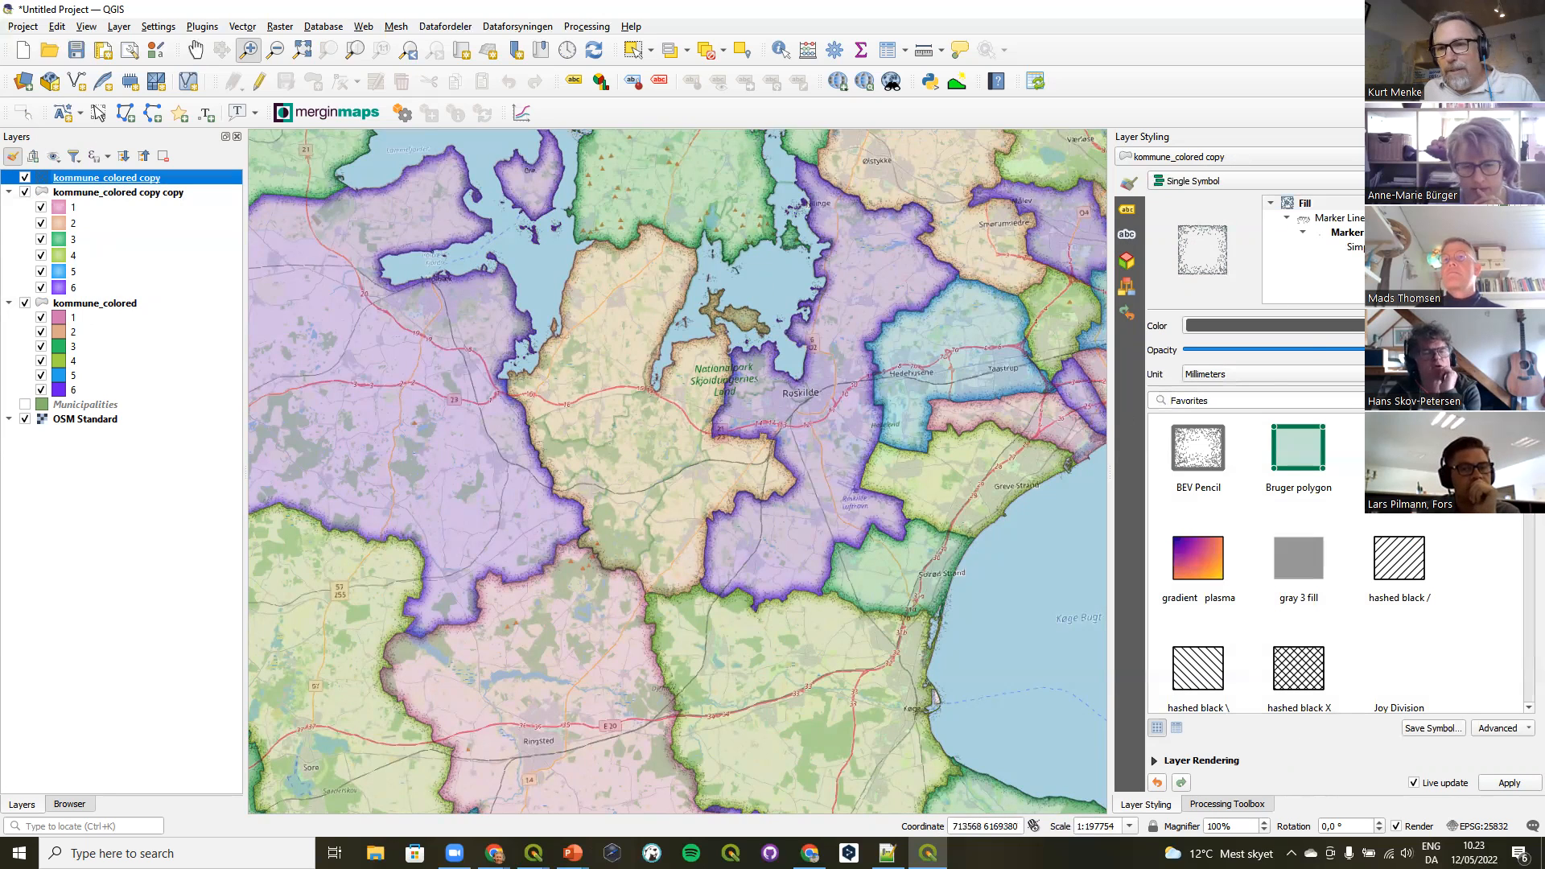
click(1372, 247)
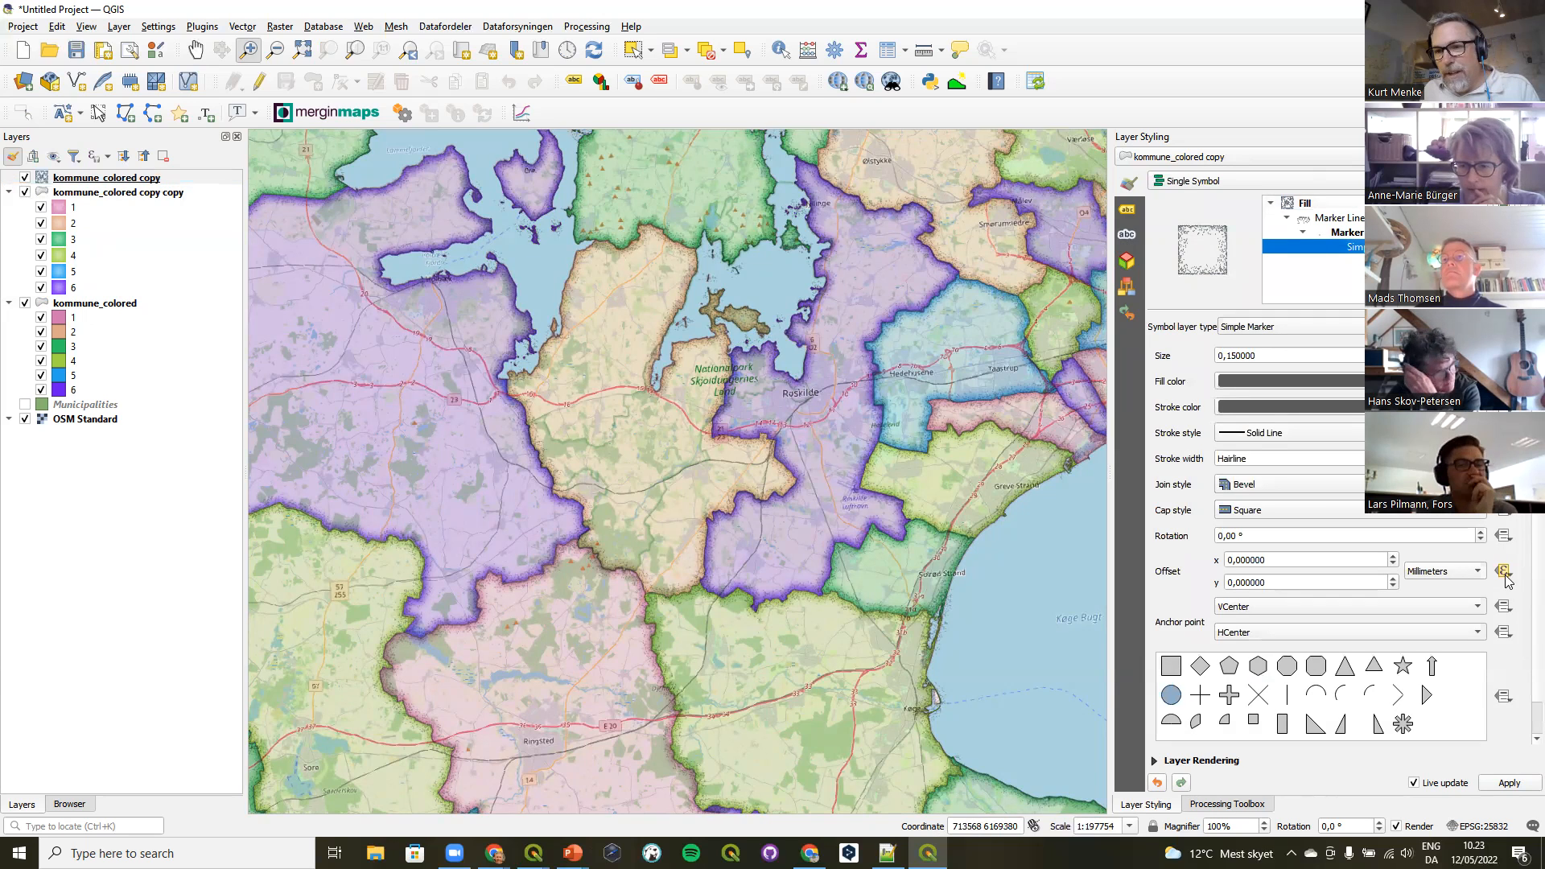
mouse_move(1507, 579)
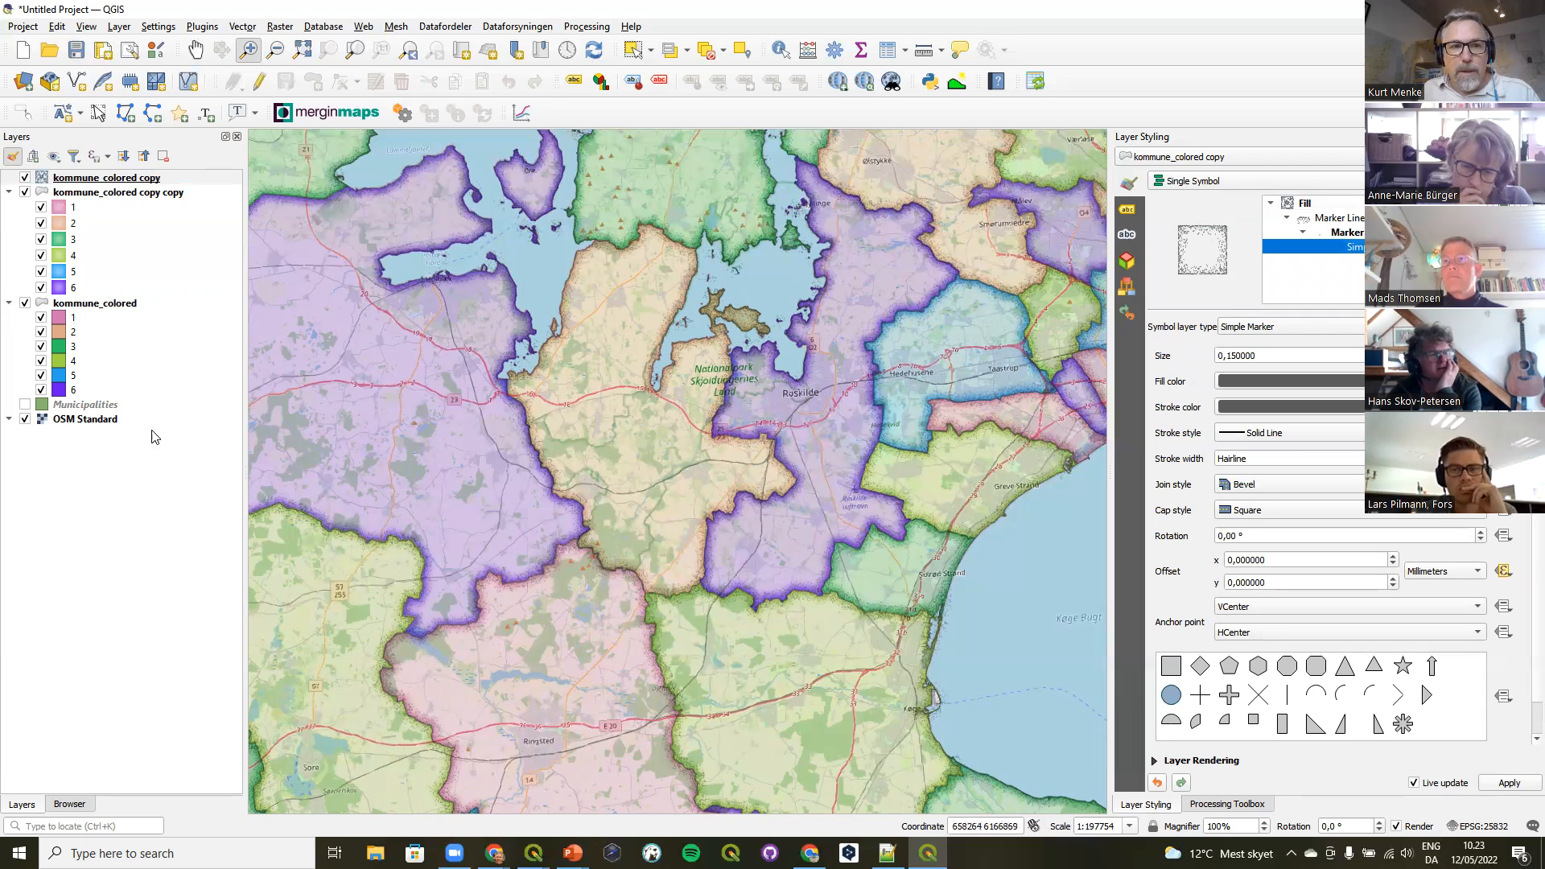
Make the second gradient color of kommune_colored copy copy's shapeburst fill transparent.
click(101, 192)
click(1258, 232)
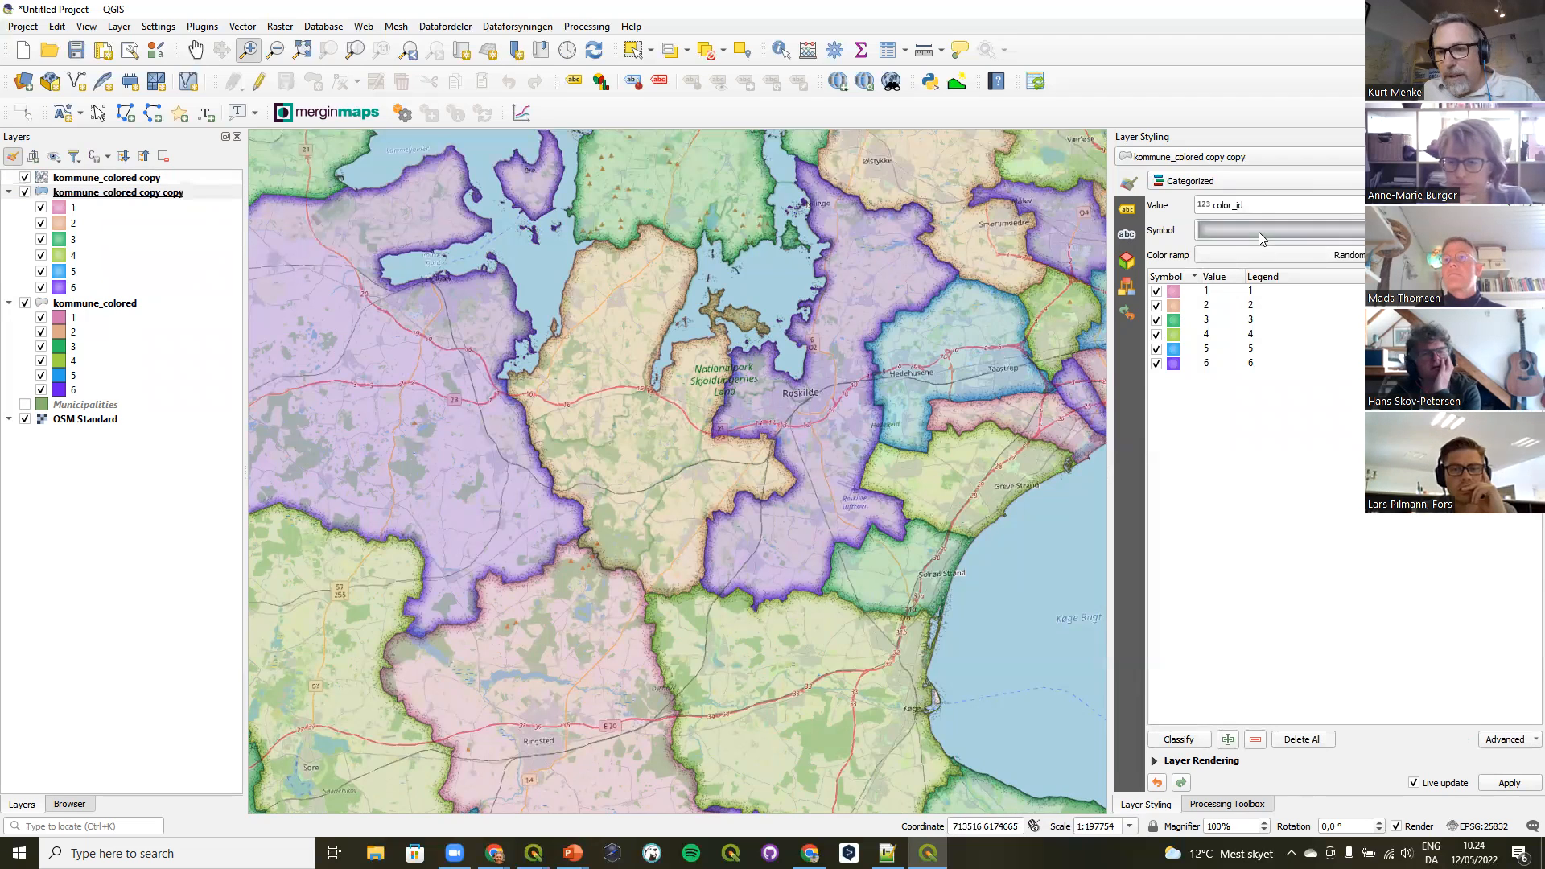
click(1342, 216)
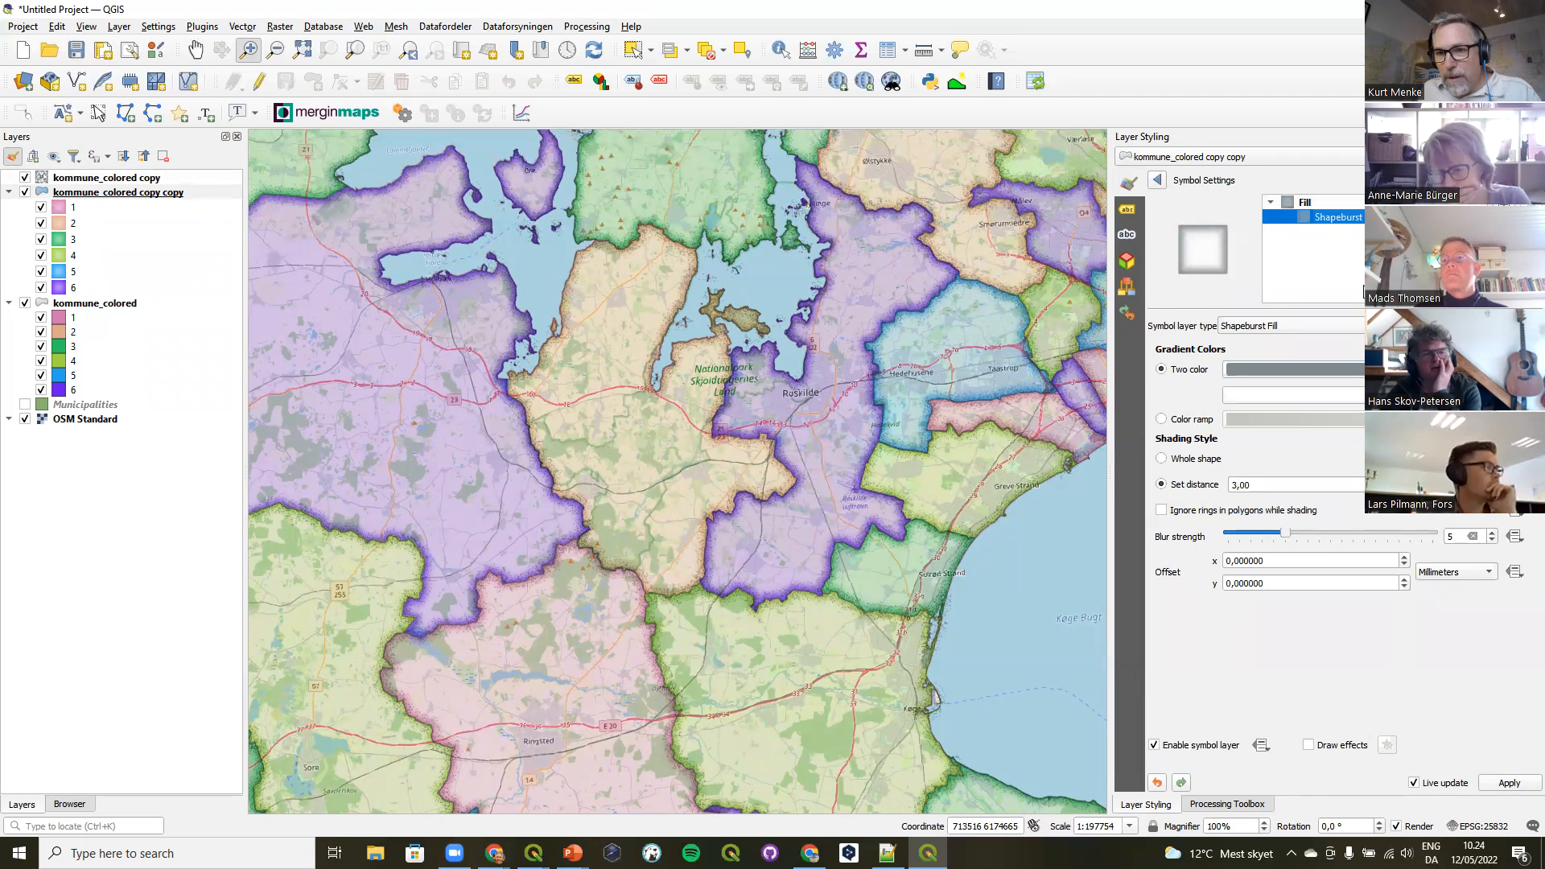
click(1315, 395)
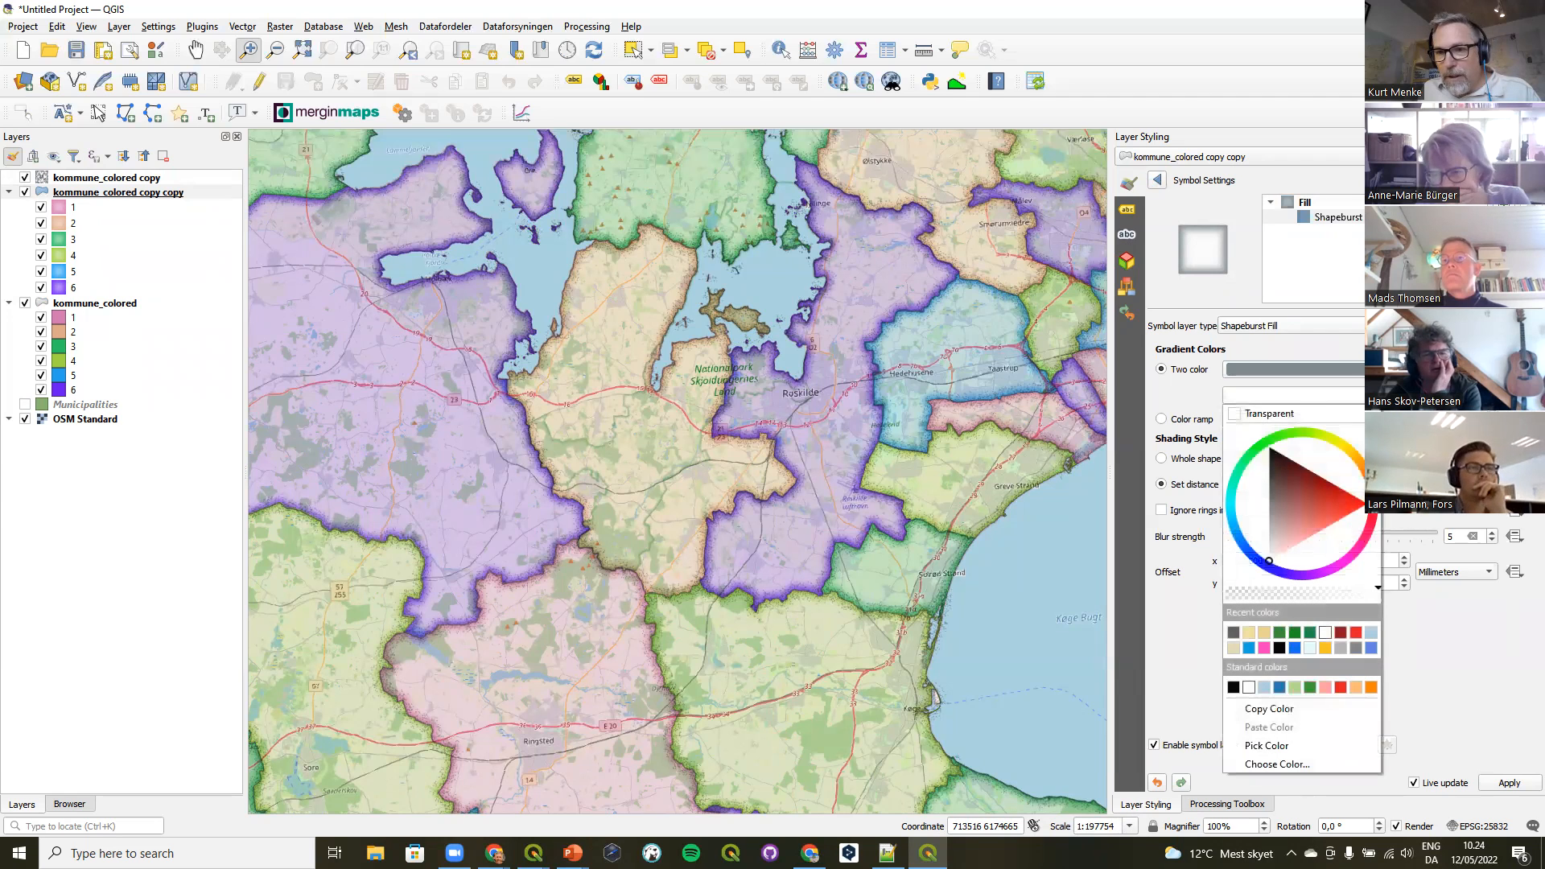
click(1312, 414)
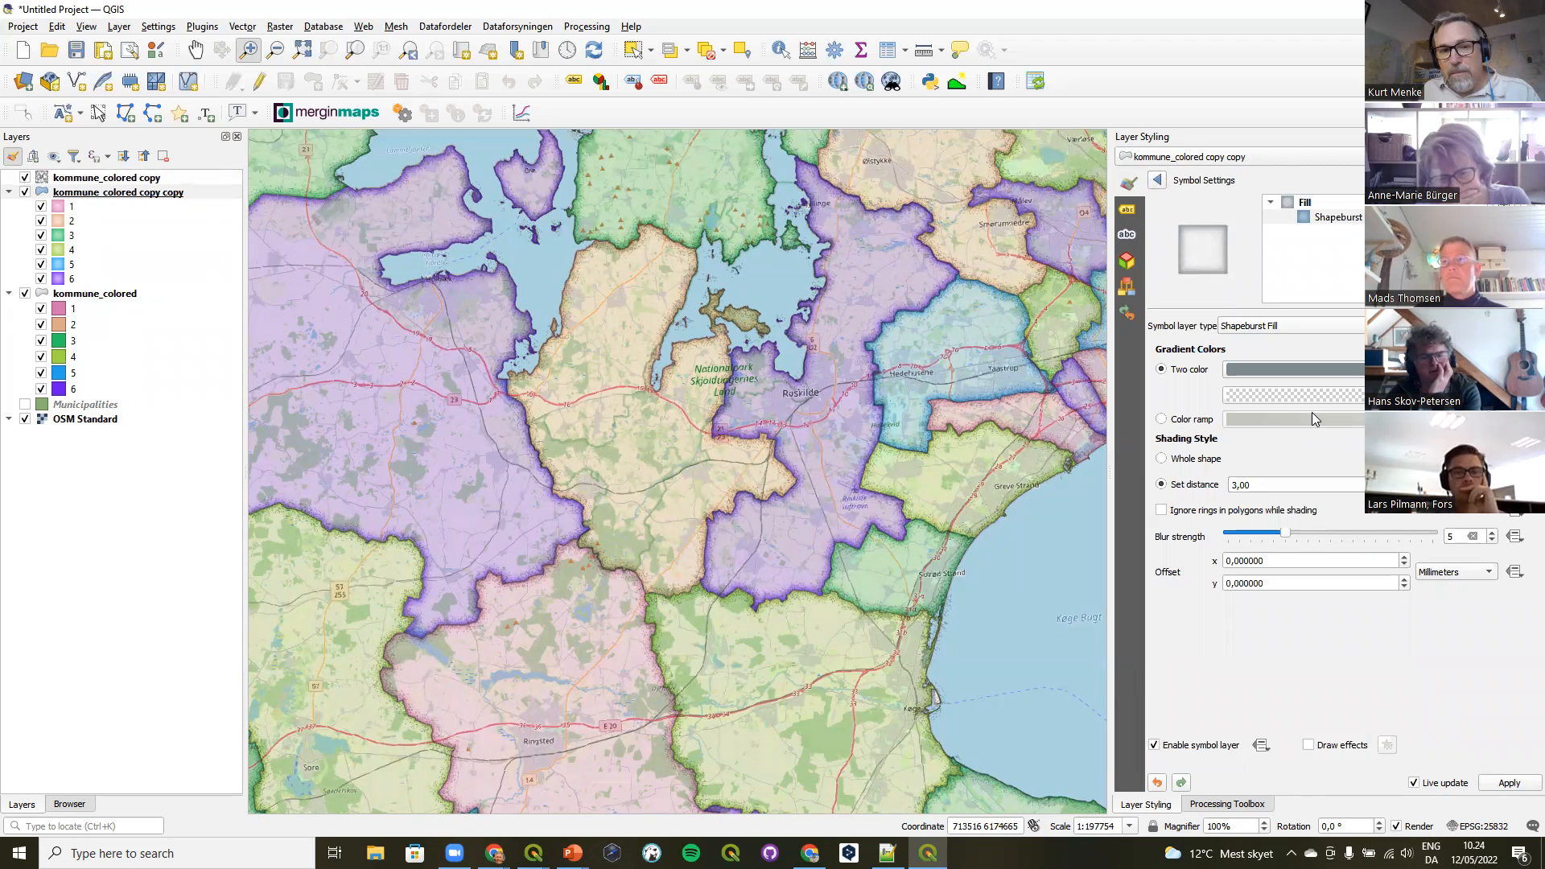
Set the opacity of the shapeburst fill's second, white gradient color to 45%.
click(1311, 394)
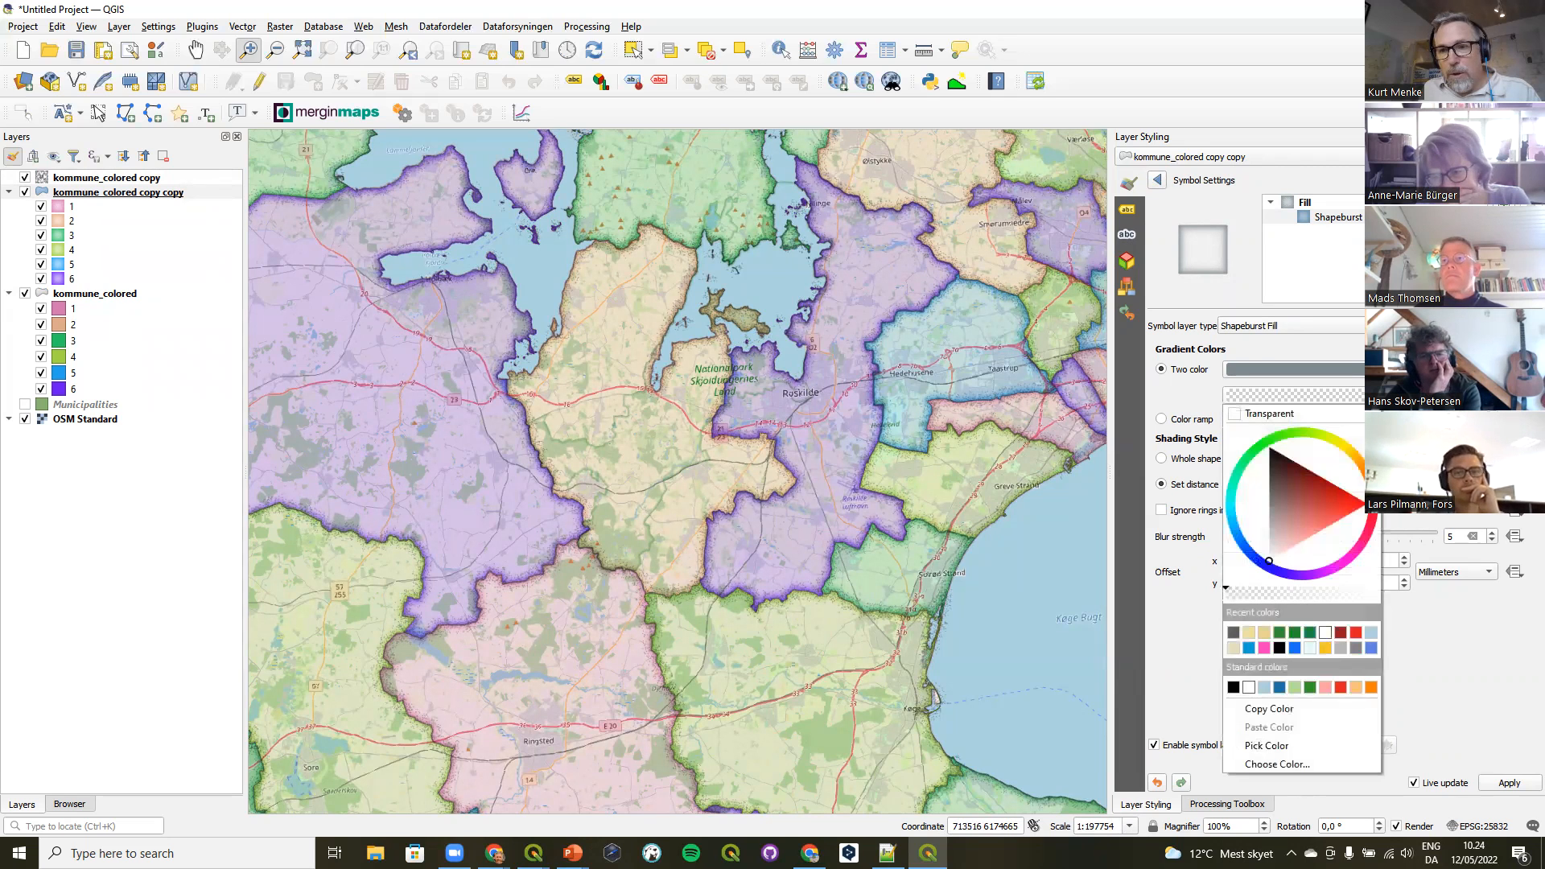
click(1263, 413)
click(1318, 394)
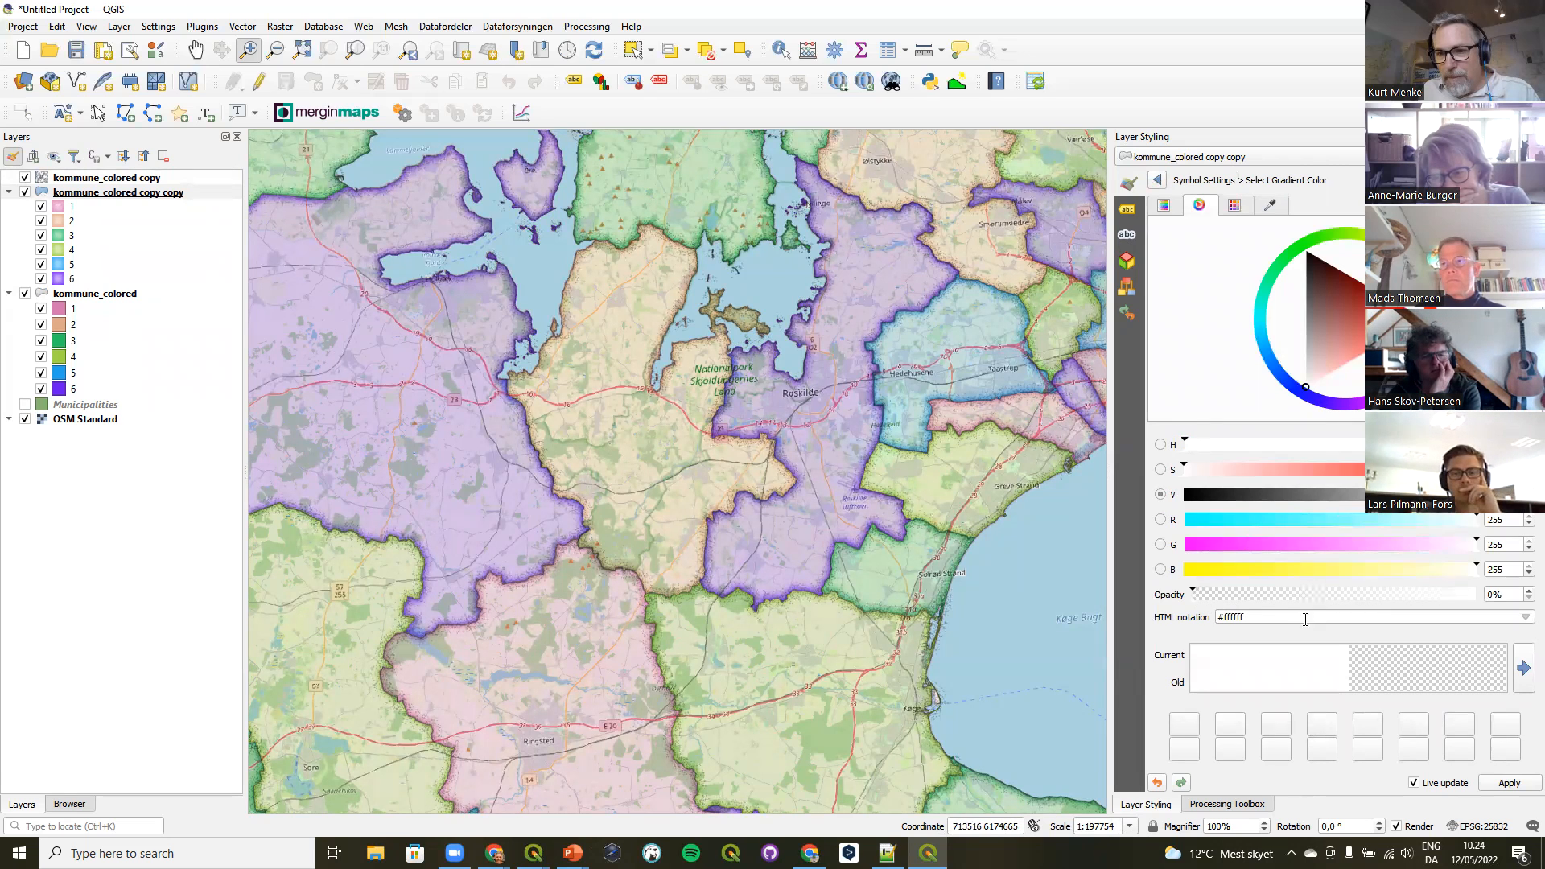
drag(1197, 593, 1321, 604)
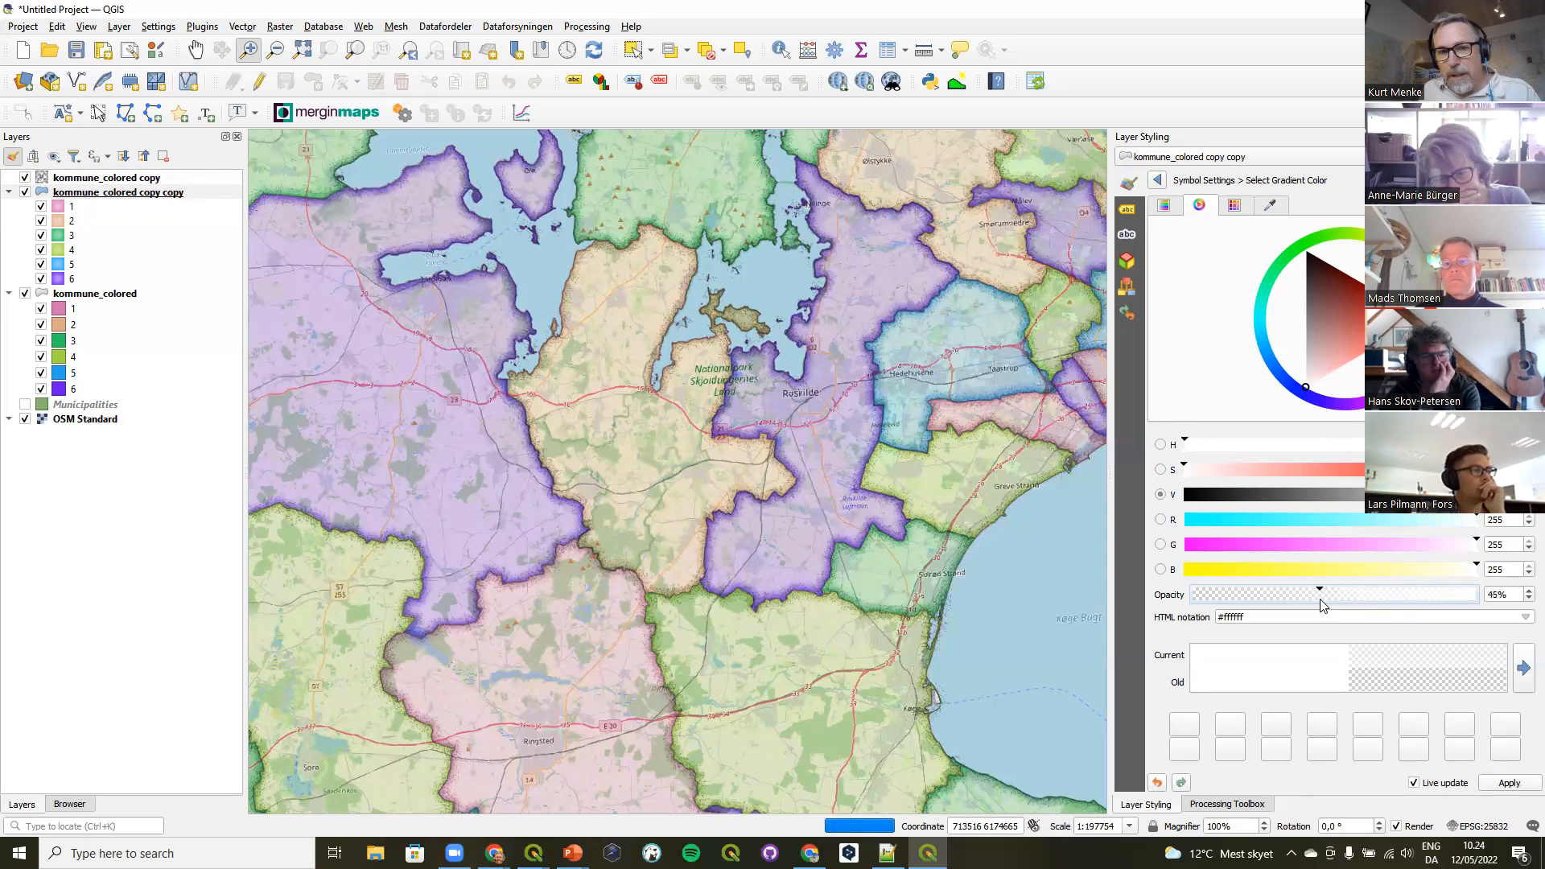
click(1157, 182)
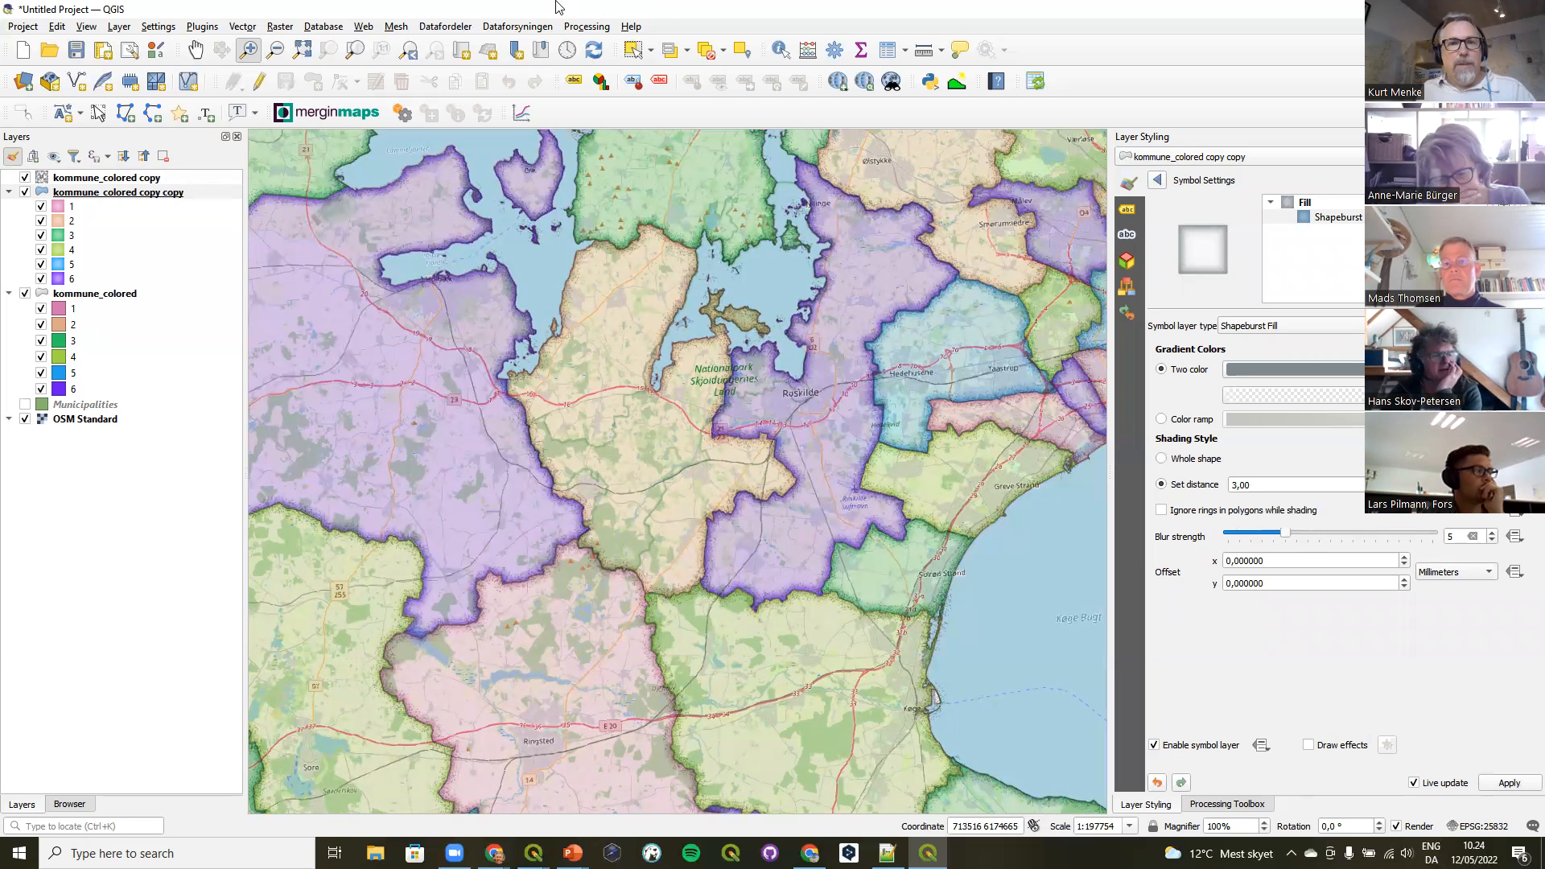
Examine the styled municipalities across northern Zealand and around København on the map.
click(195, 50)
drag(791, 407, 590, 754)
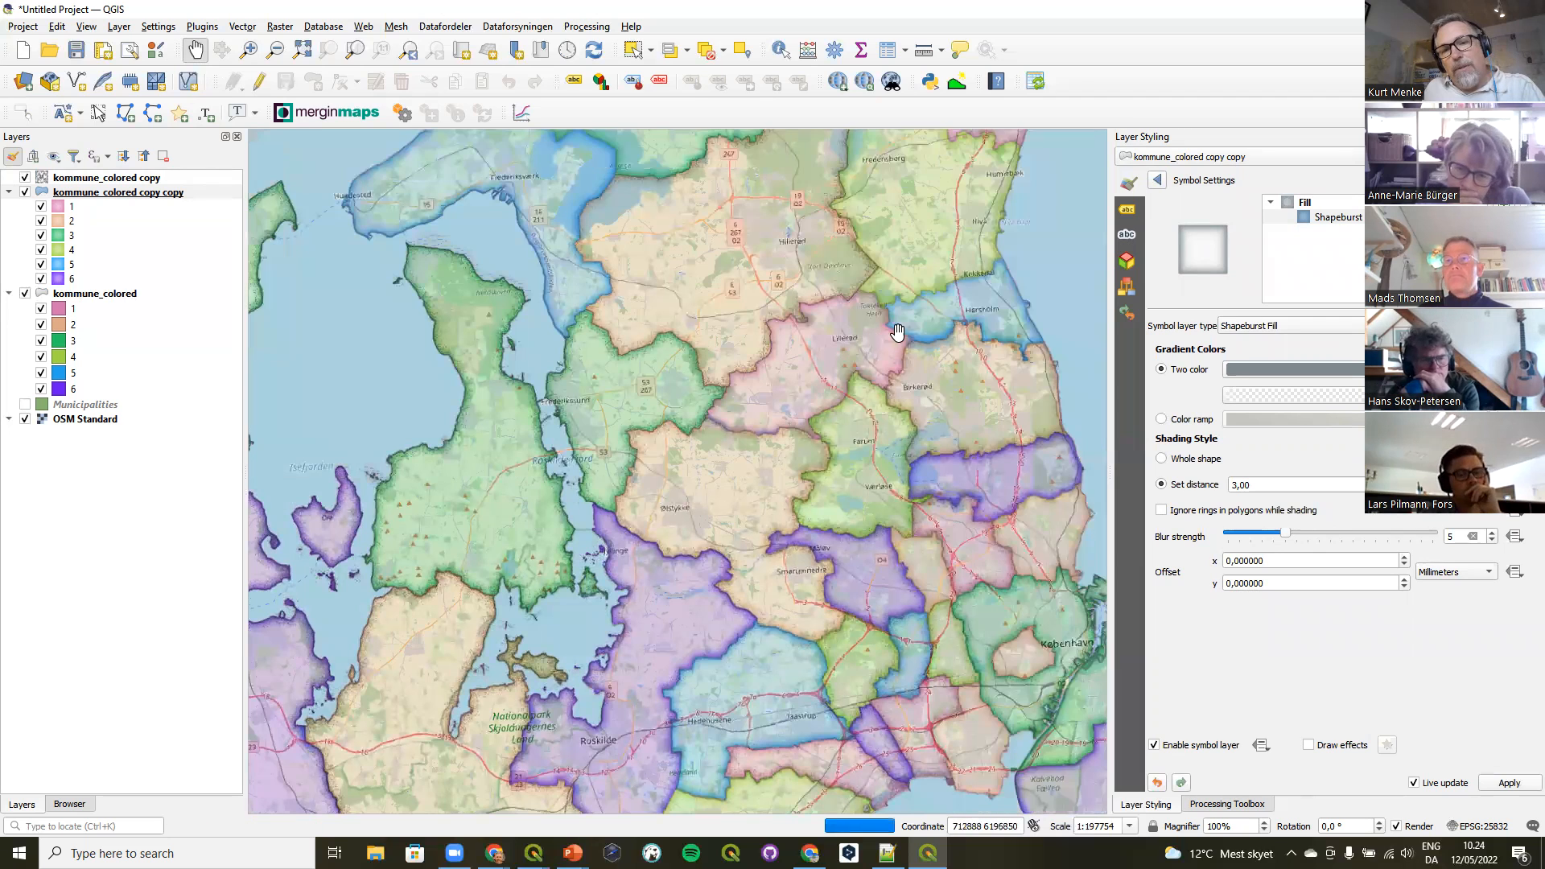
drag(897, 331, 784, 524)
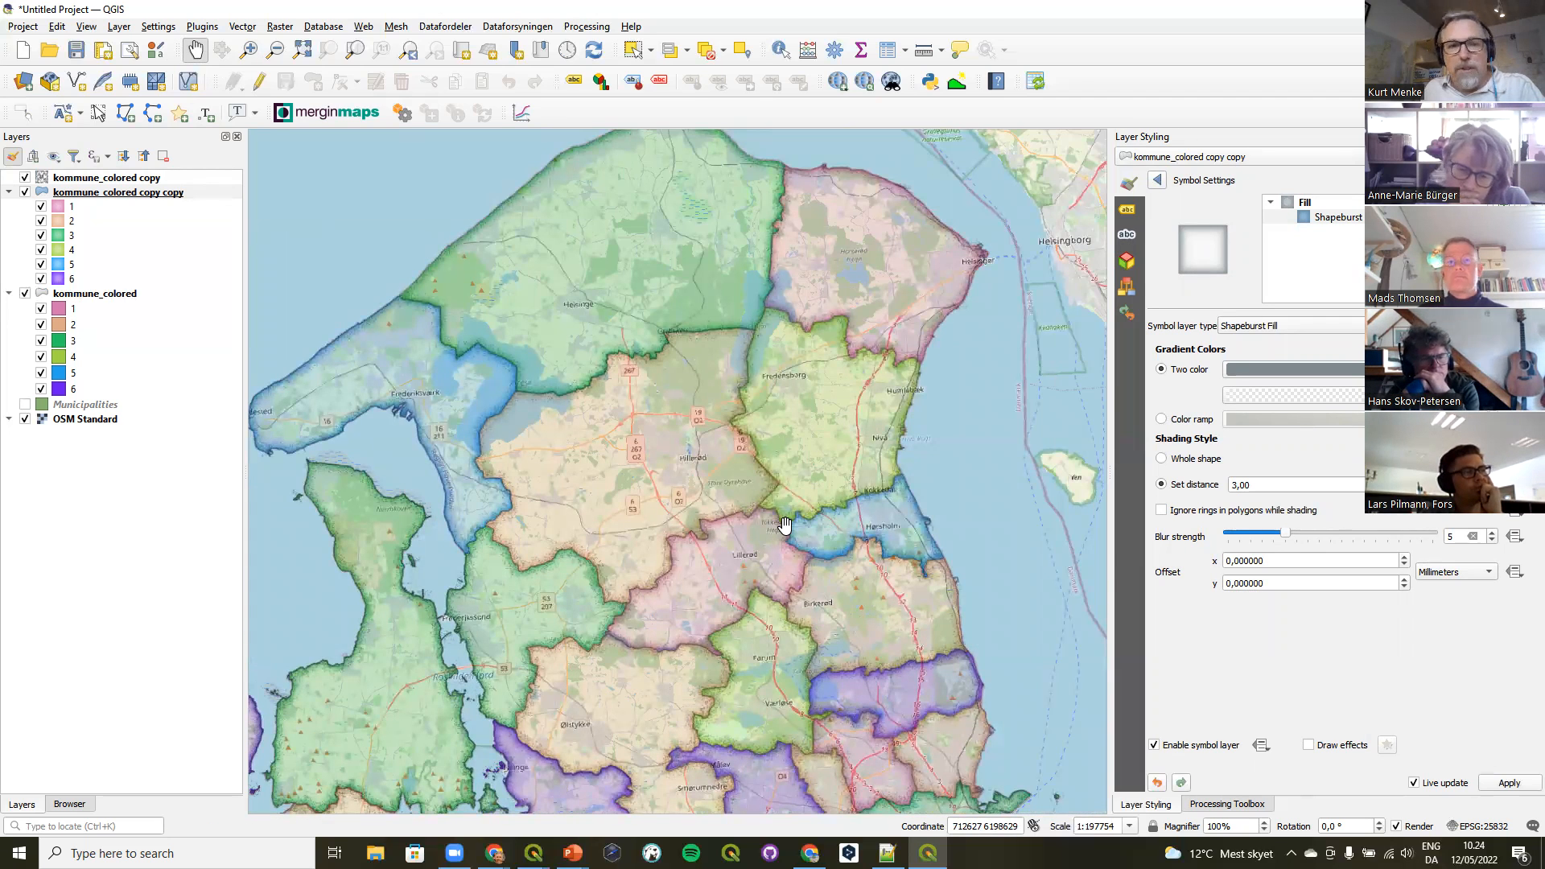
drag(752, 555, 695, 263)
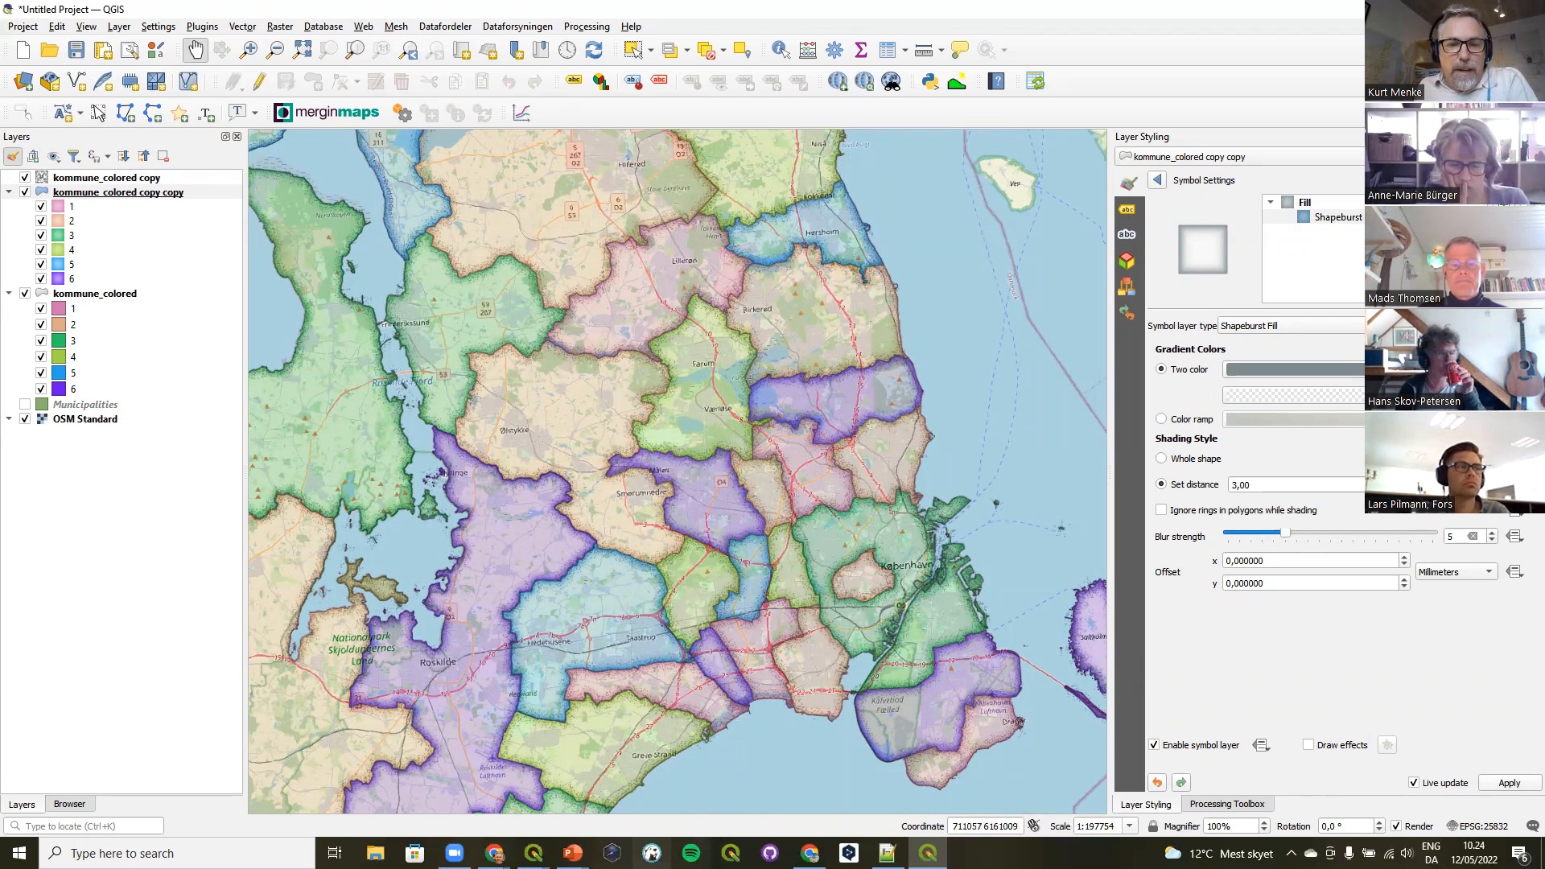
Switch to the QGIS [Teaching] window with the unsaved municipalities project and start a new empty project.
mouse_move(534, 854)
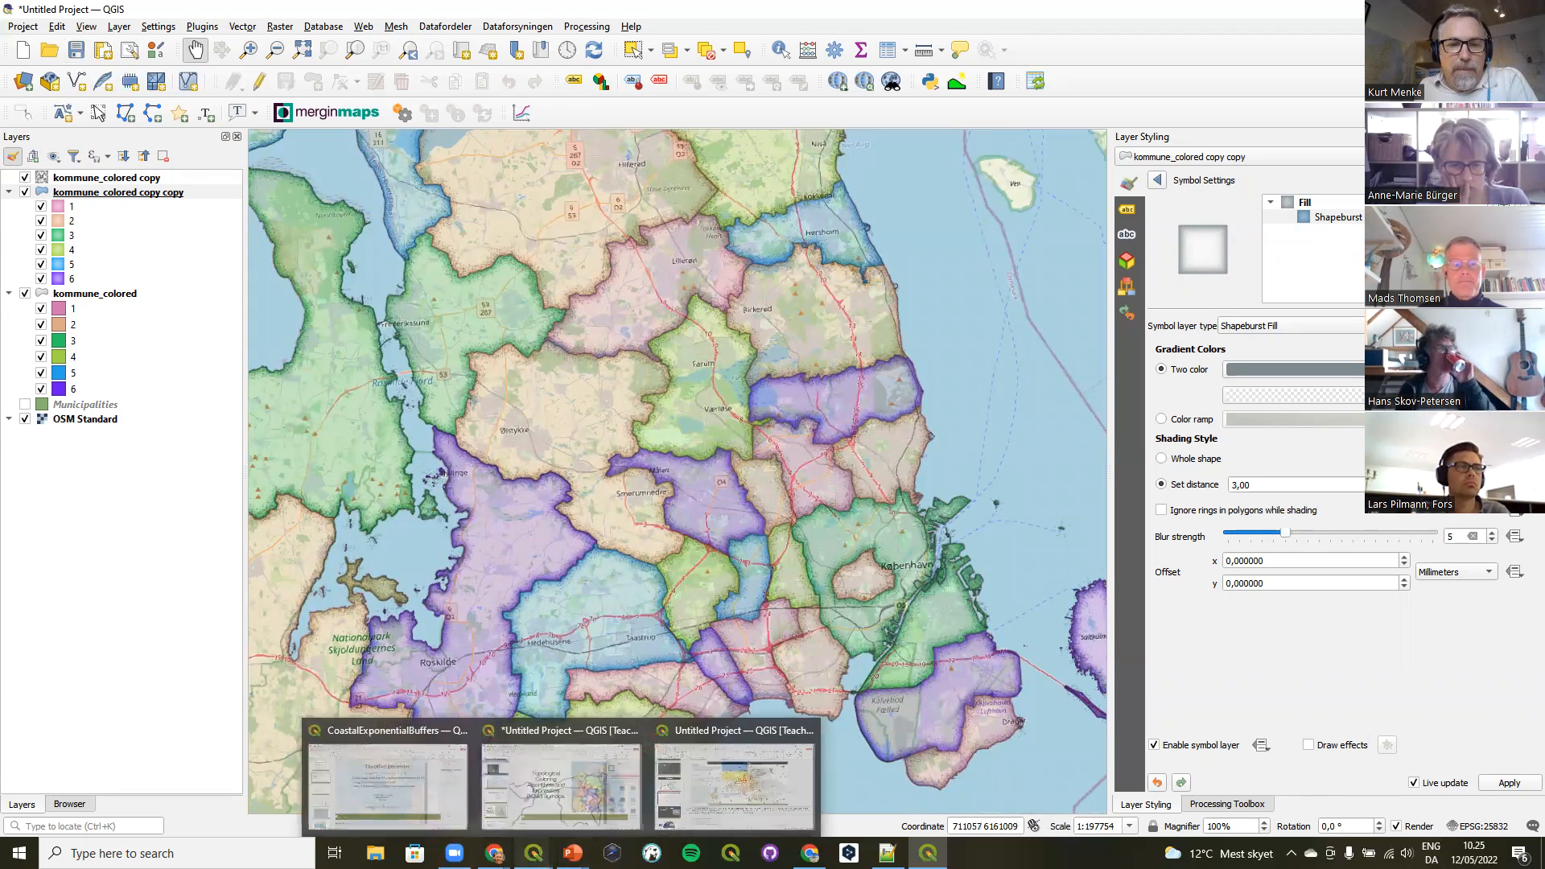
click(531, 784)
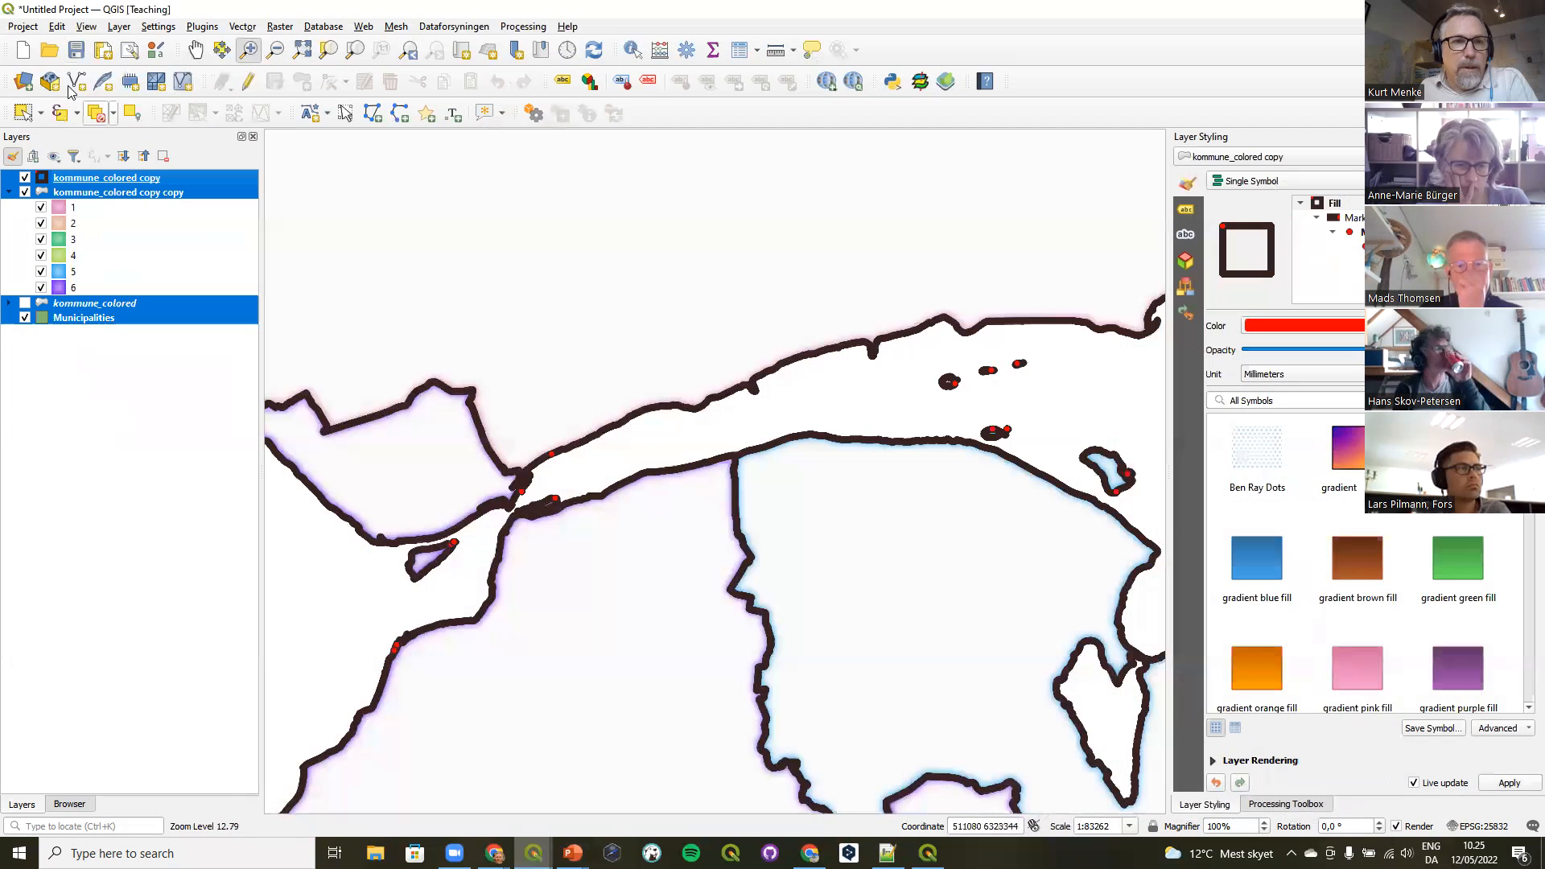
click(22, 50)
click(777, 443)
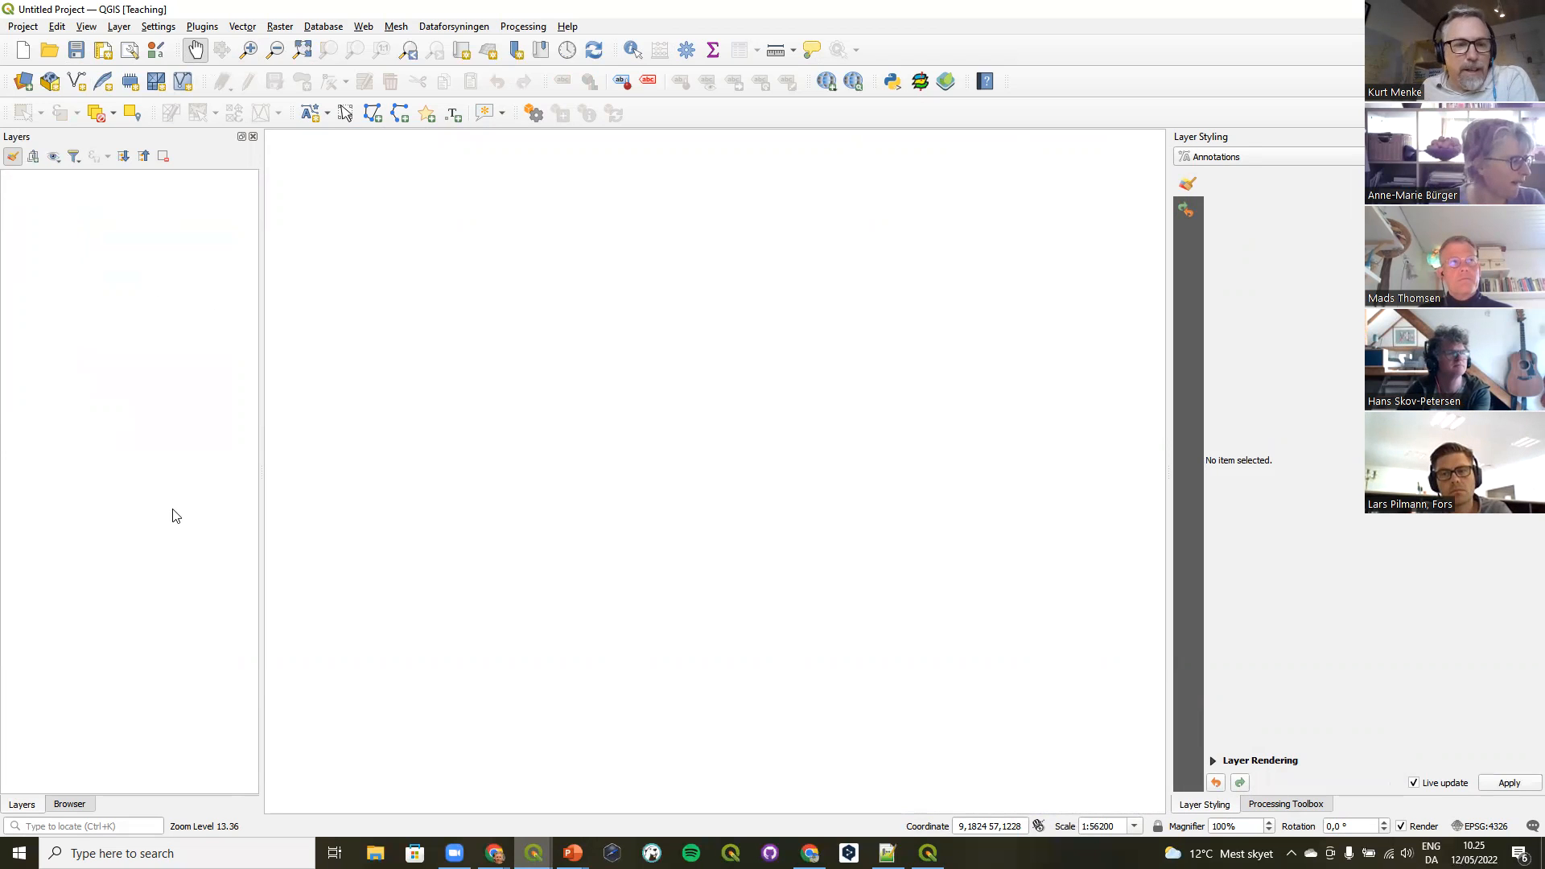
Add the Municipalties layer from Municipalties.gpkg in the GeometryGenerators folder to the project and show its full extent.
click(71, 804)
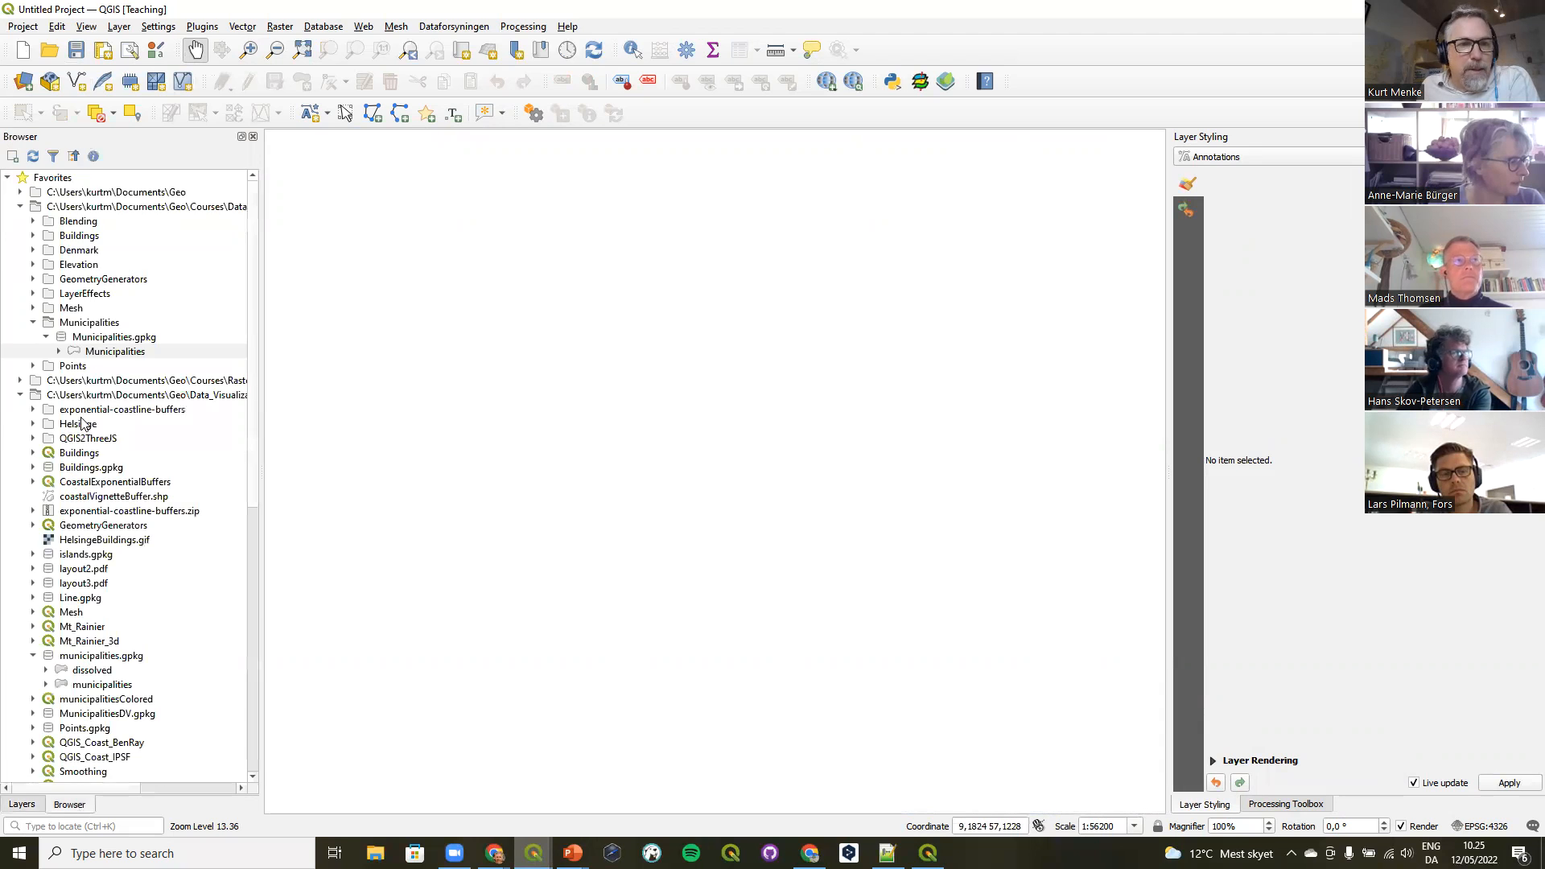
click(33, 279)
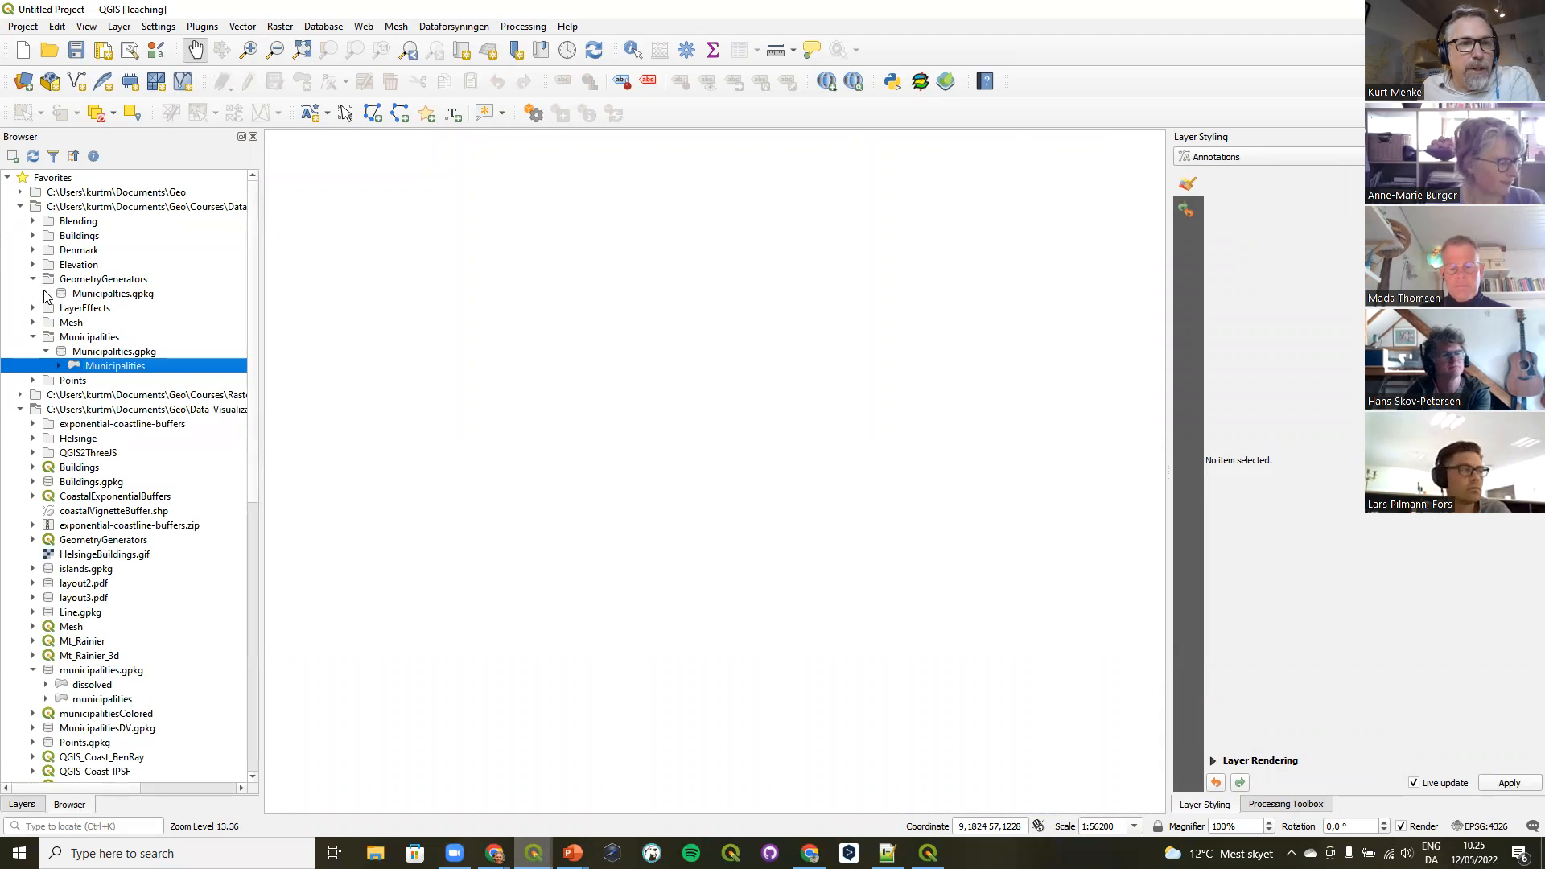
right_click(98, 308)
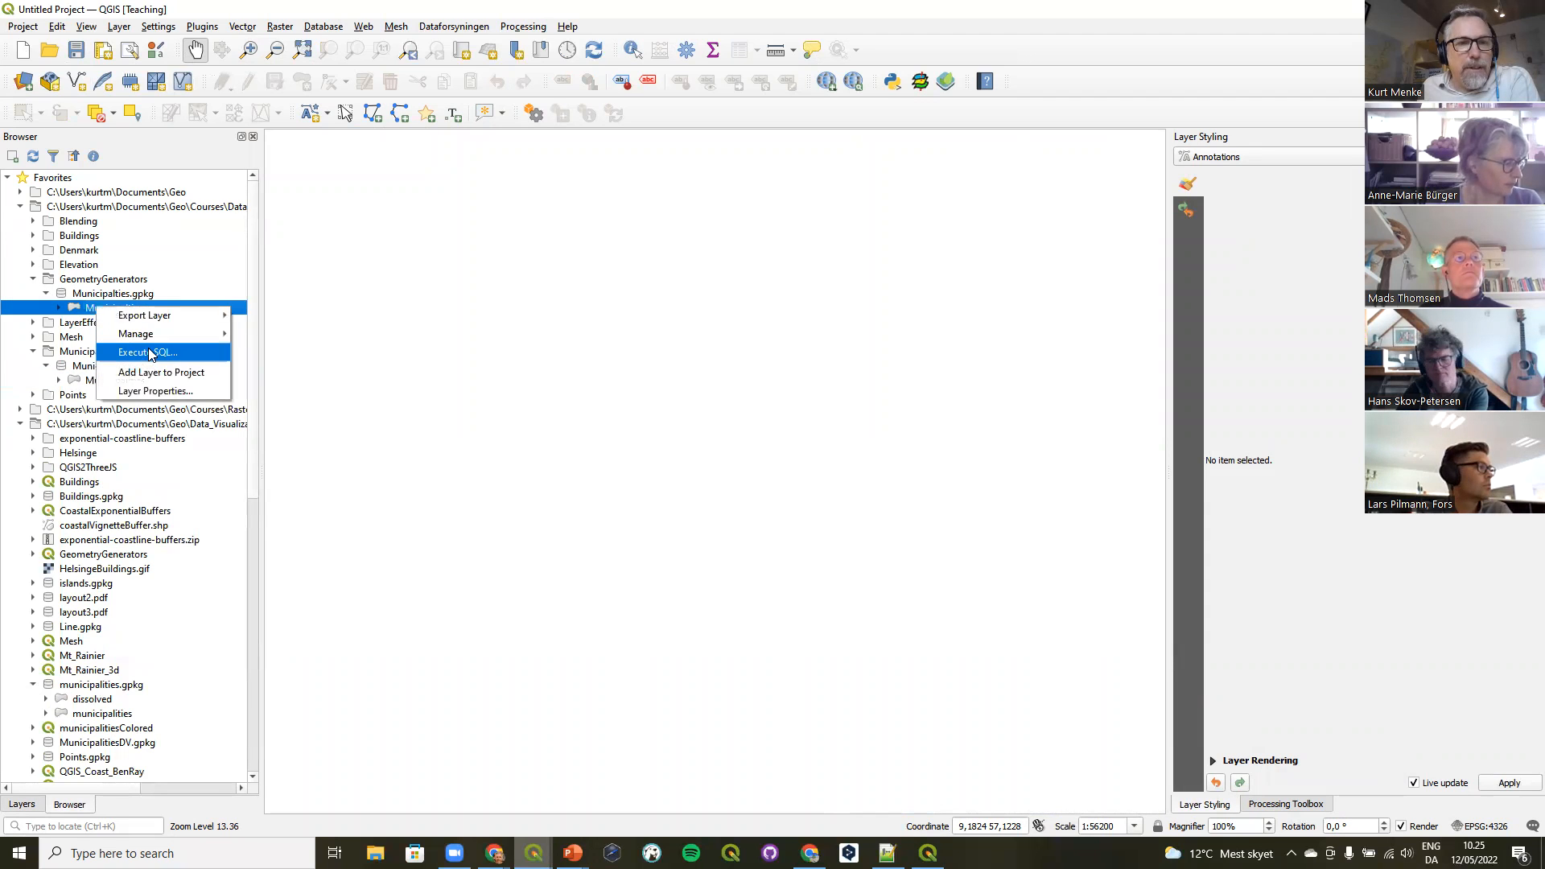
click(140, 374)
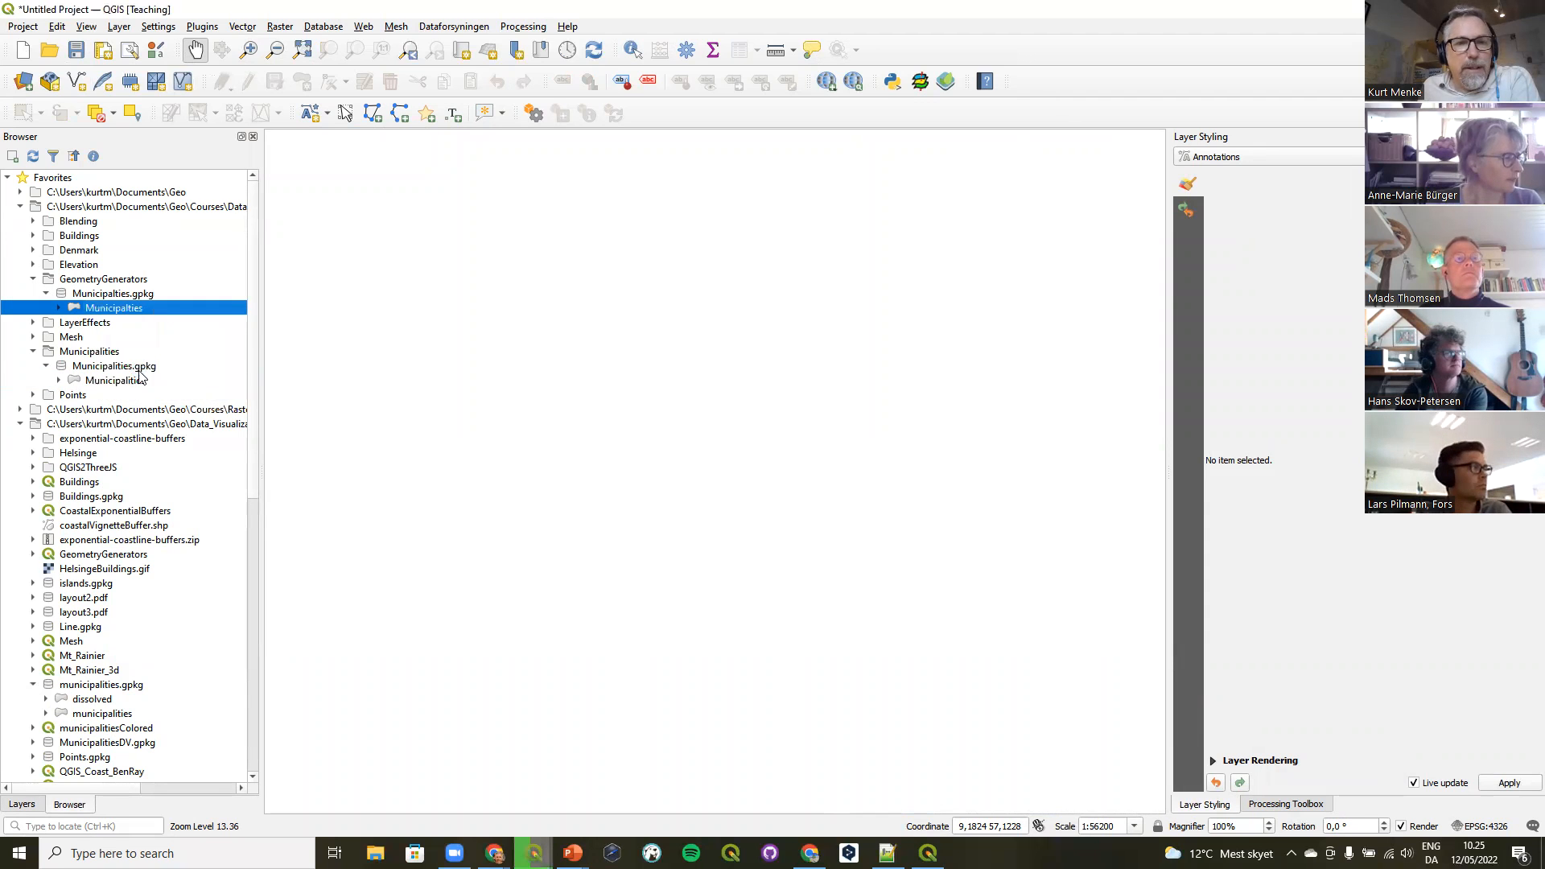
click(301, 53)
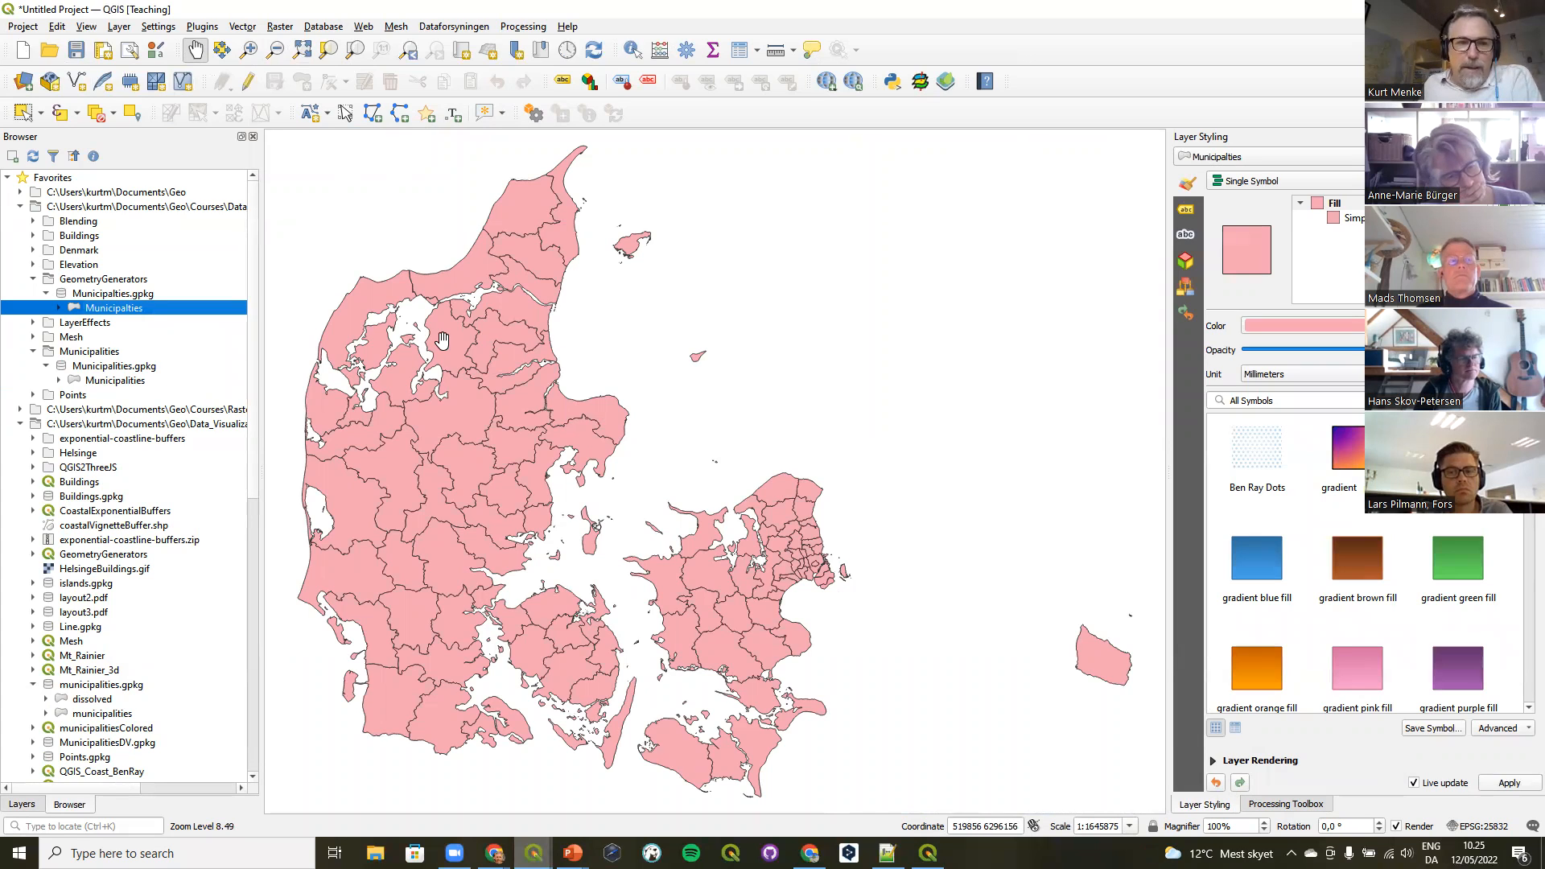
Style the Municipalties layer's simple fill with a black fill color and a white stroke color.
click(24, 807)
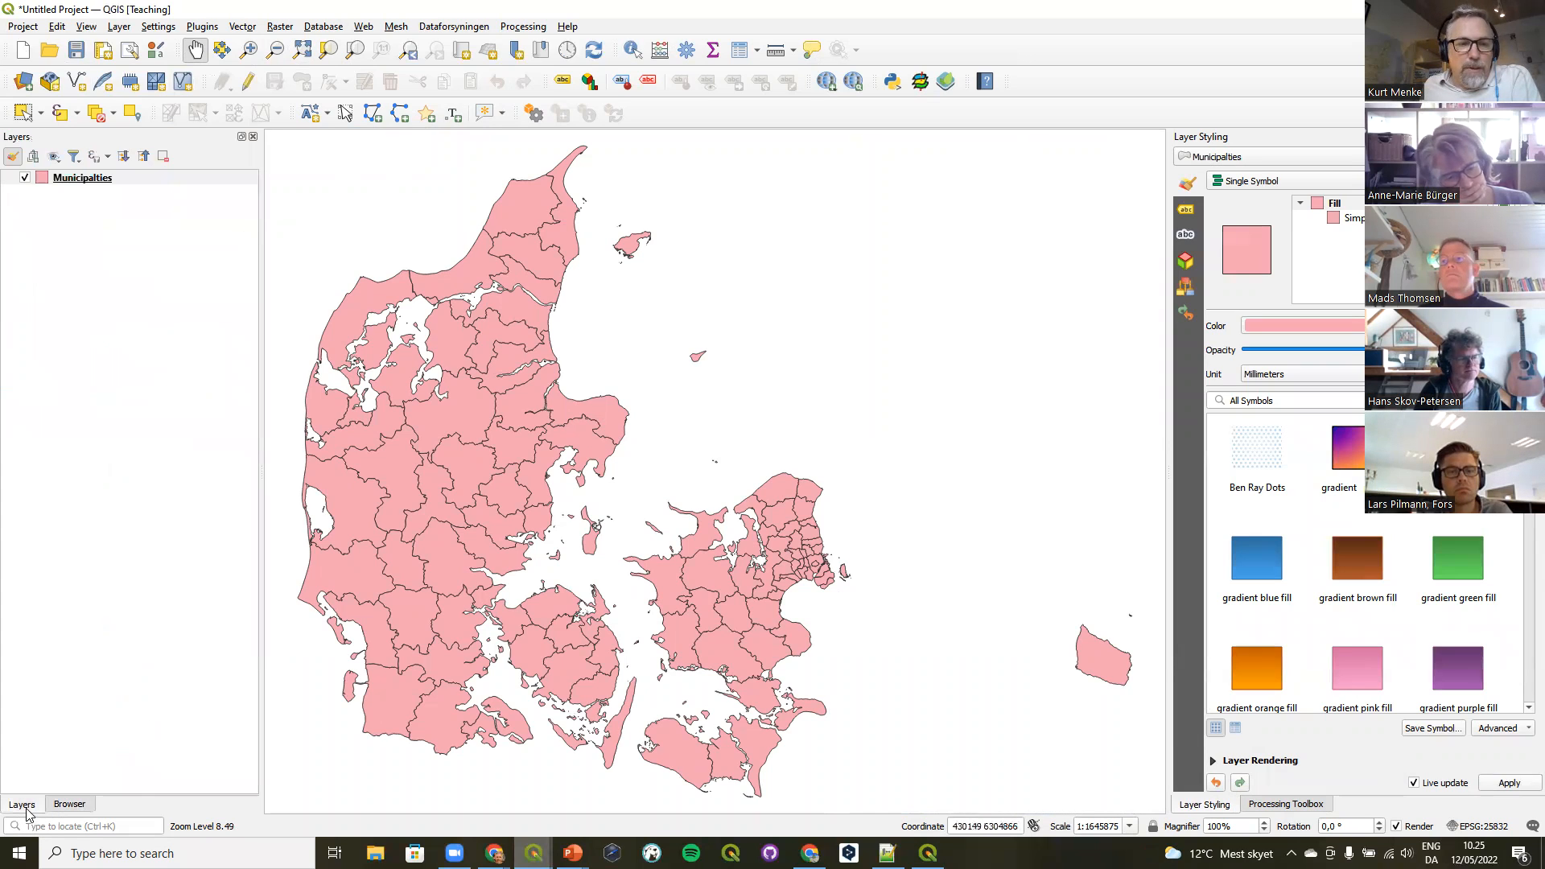
click(82, 178)
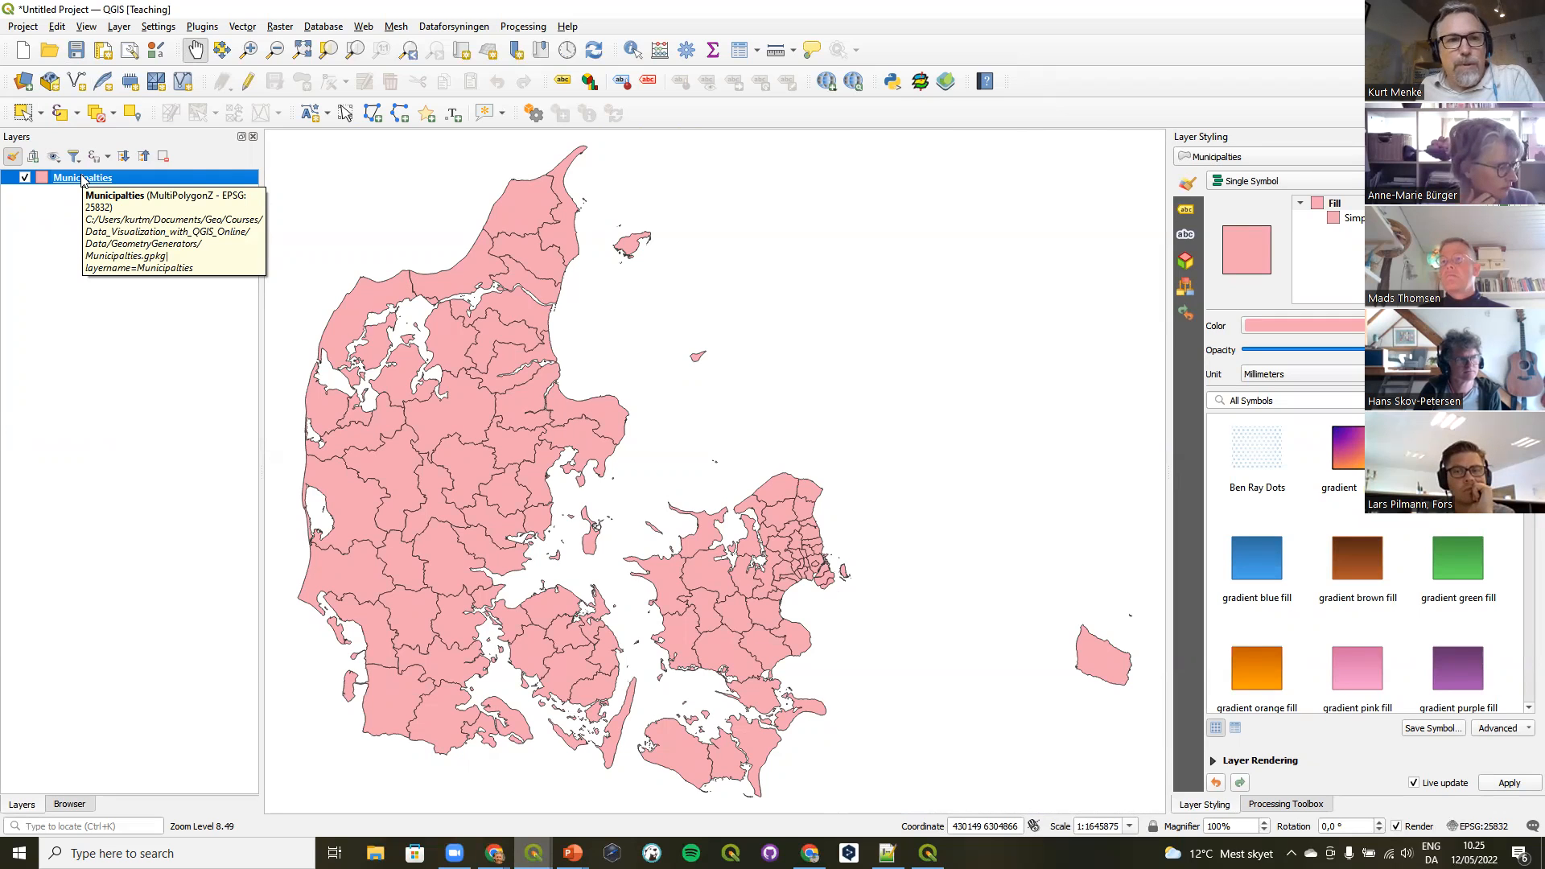
click(1357, 230)
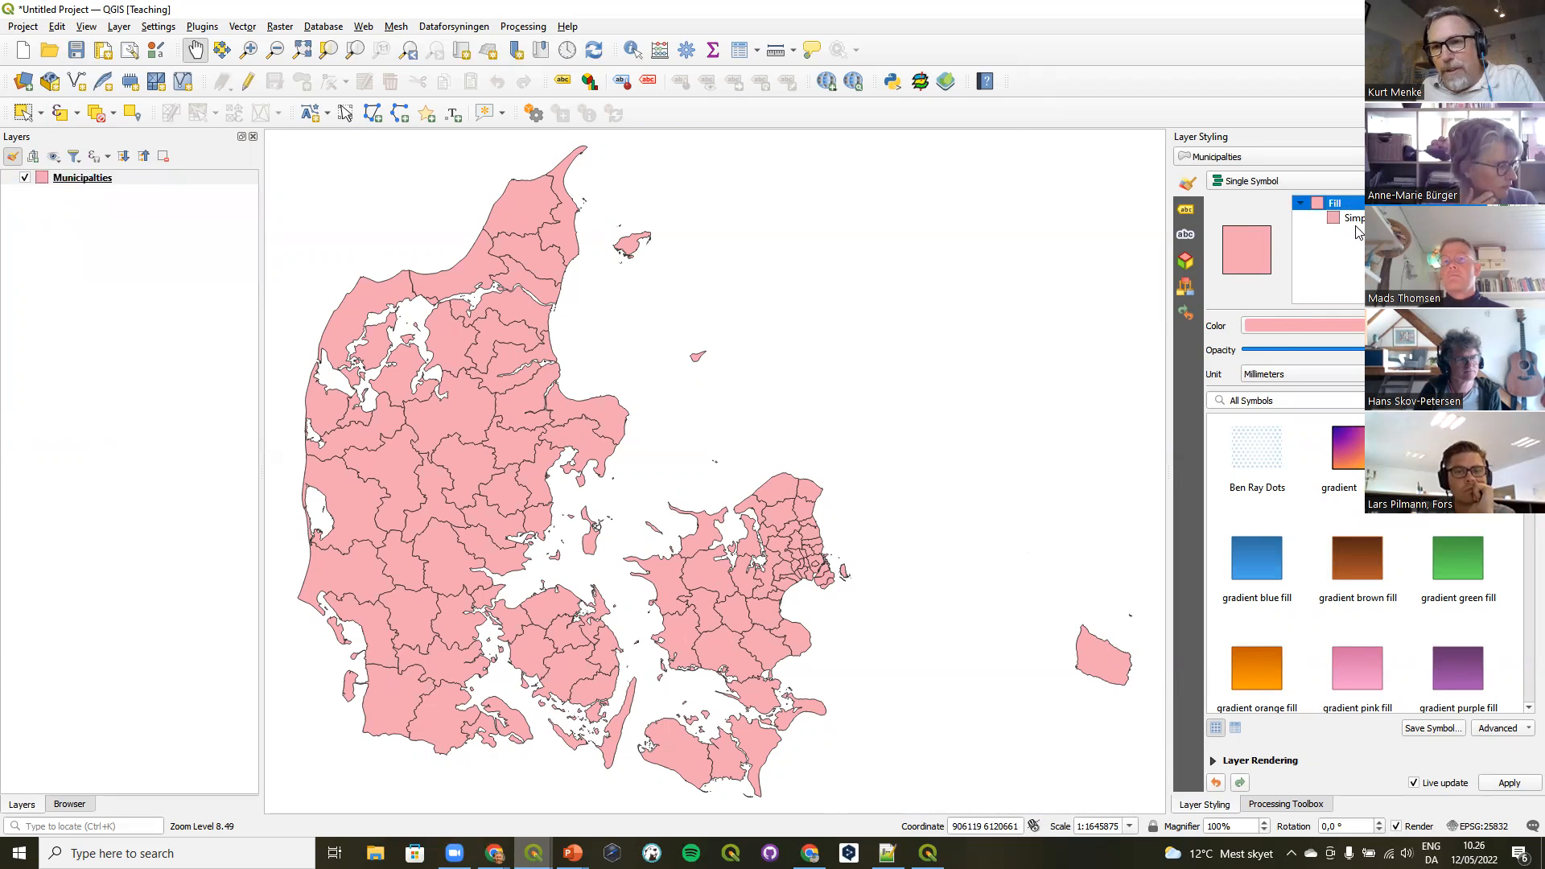
click(1360, 218)
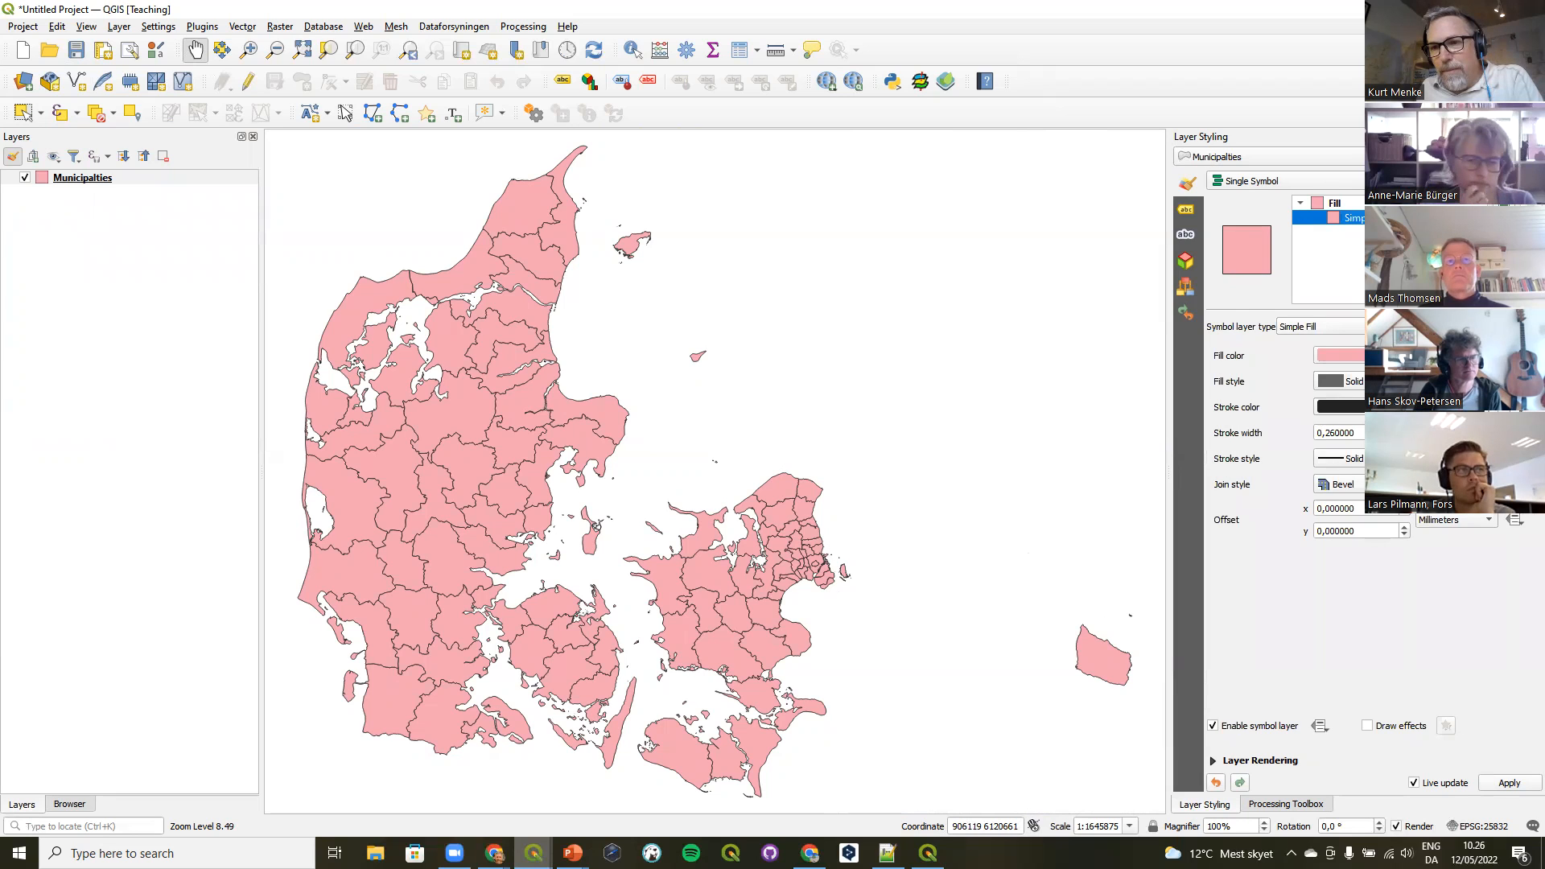
click(1490, 356)
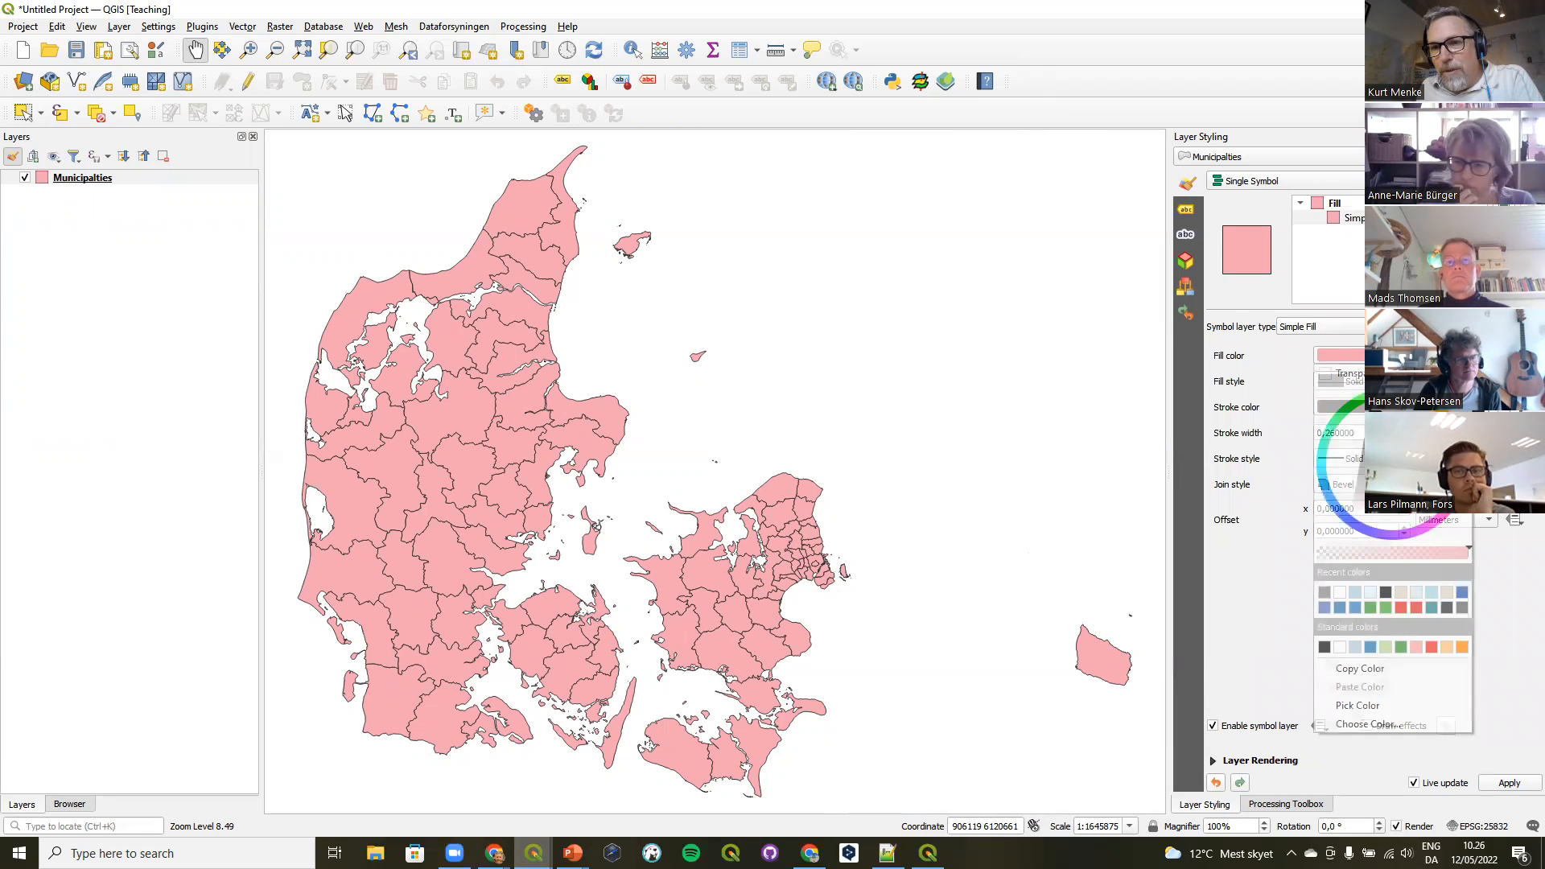
click(1386, 590)
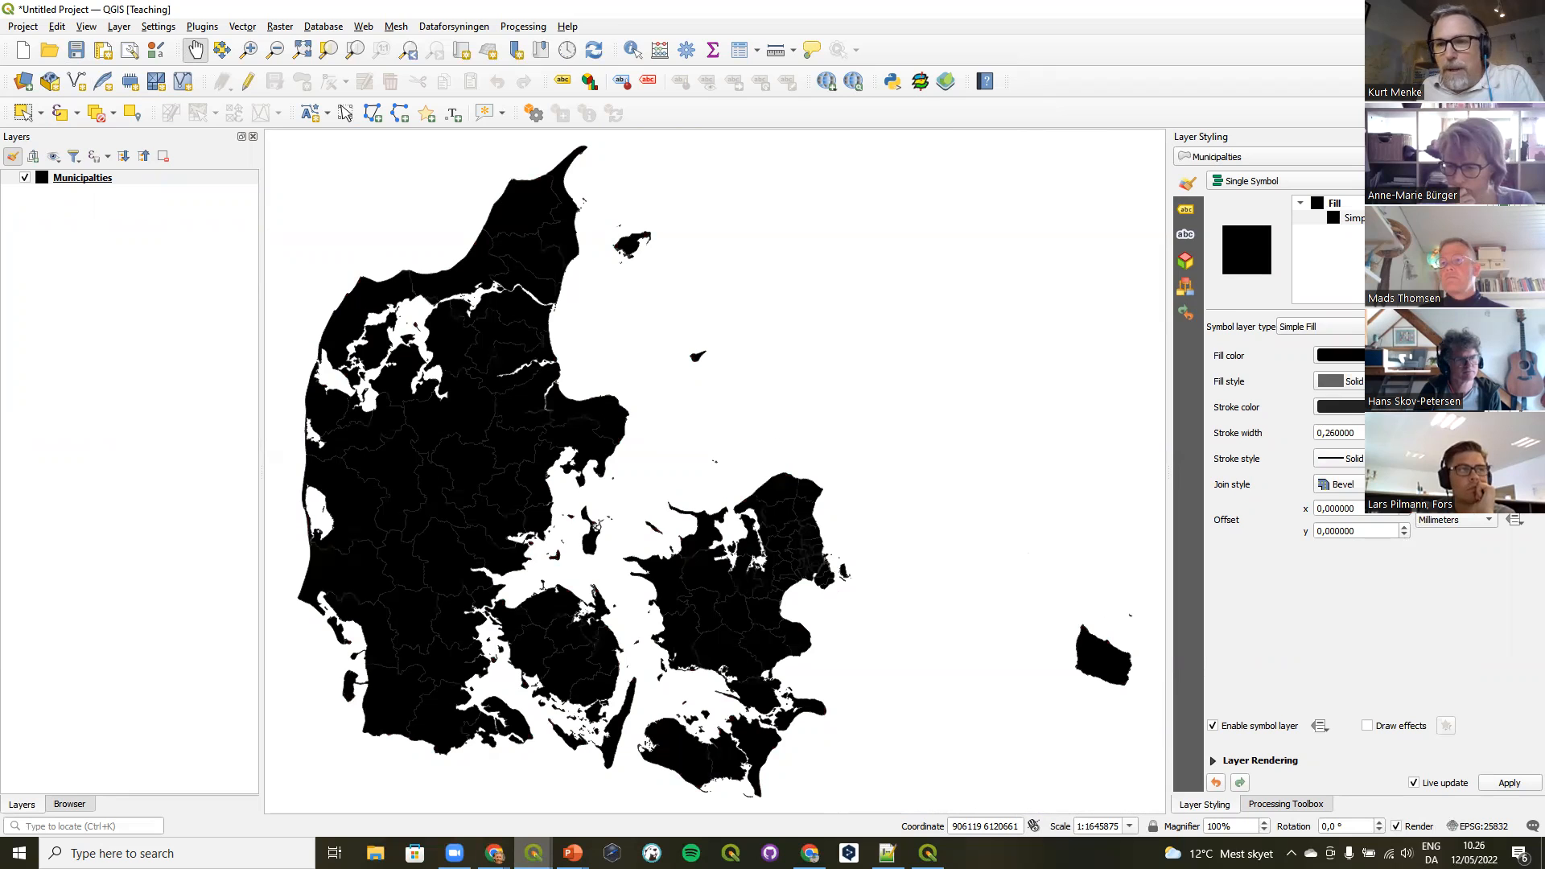
click(1490, 407)
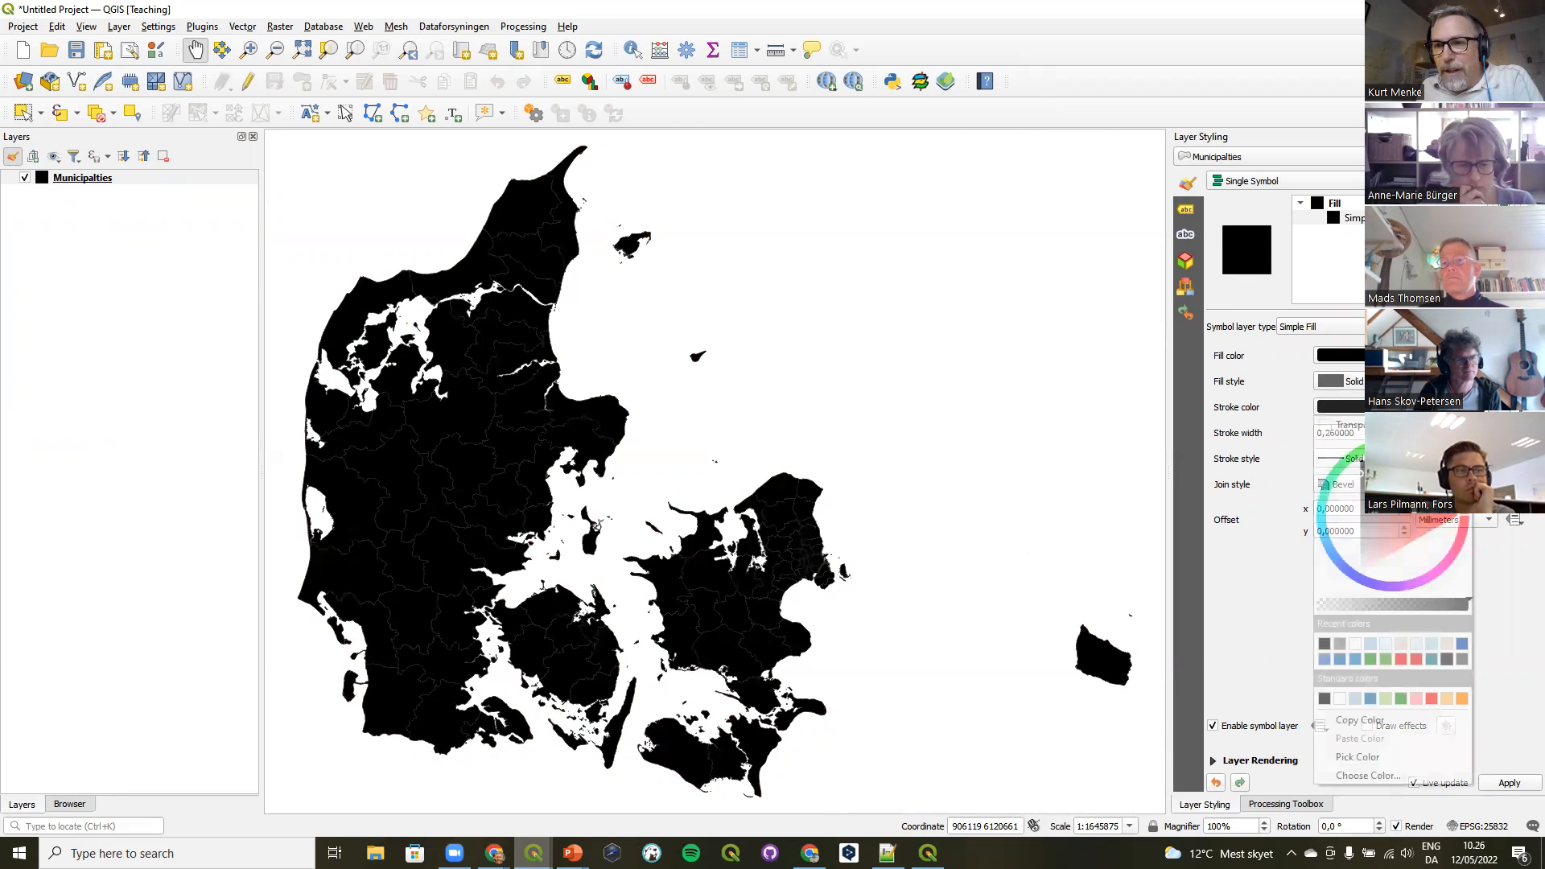
click(1356, 645)
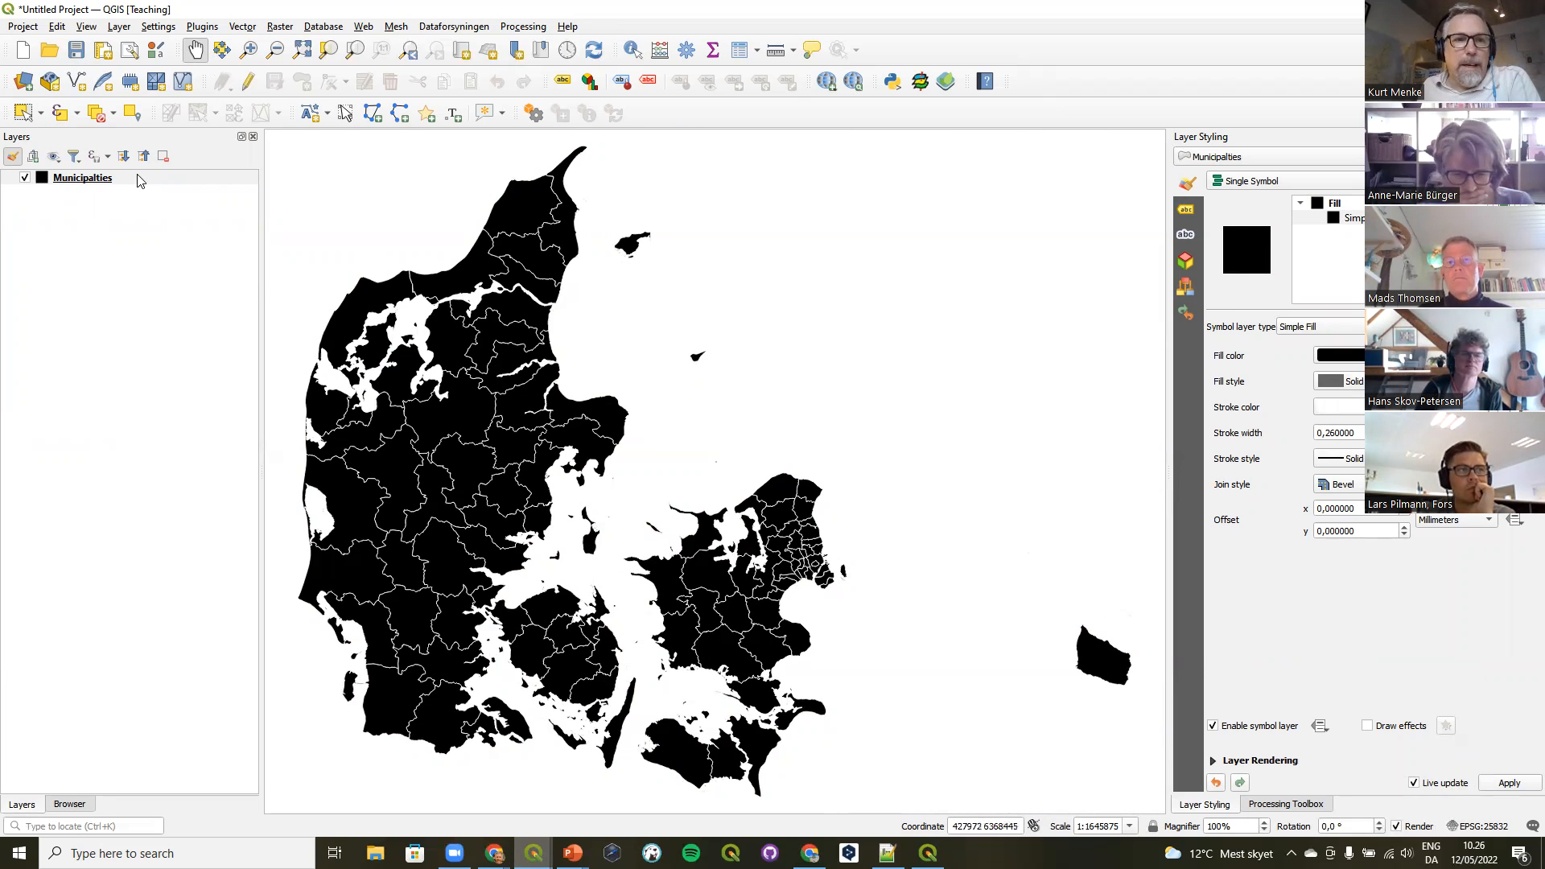
Duplicate the Municipalties layer, move the copy above the original and make it visible.
right_click(103, 177)
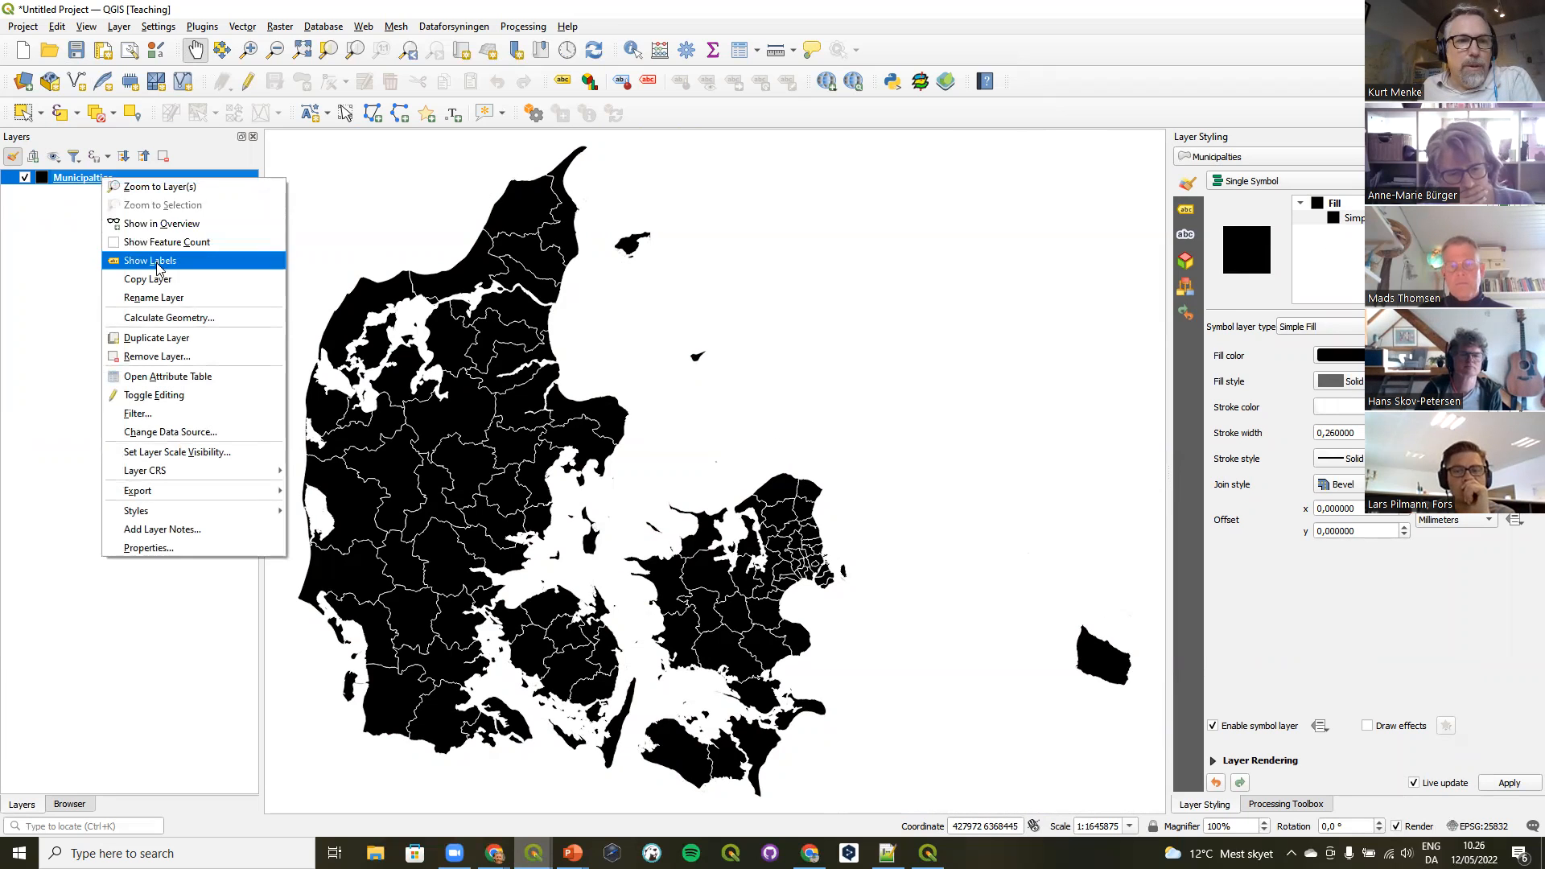
click(156, 337)
drag(99, 197, 111, 173)
click(25, 178)
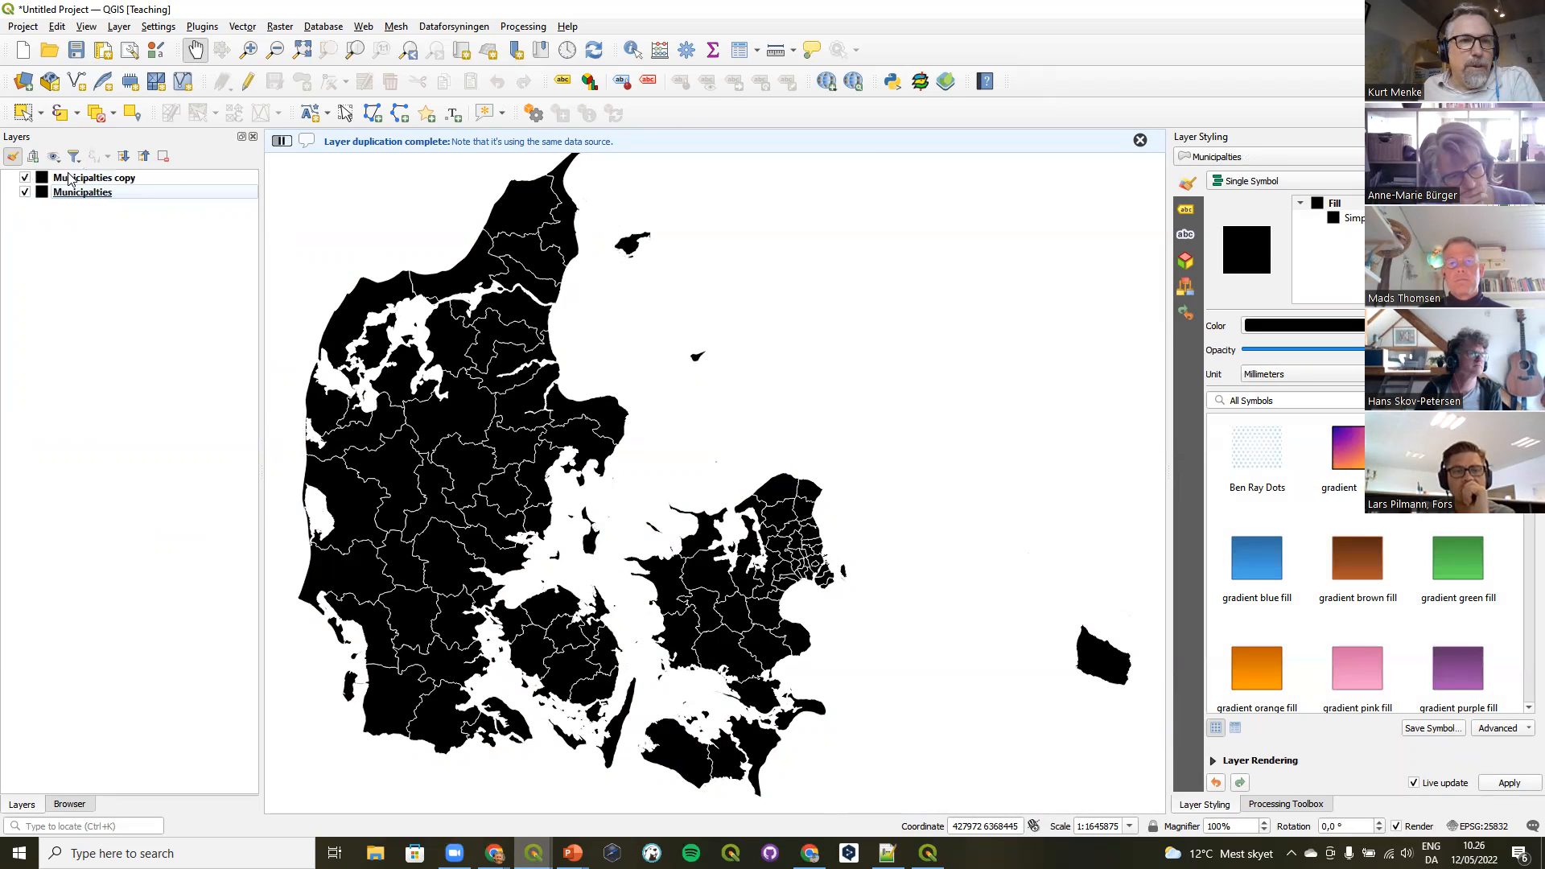
Change the Municipalties copy layer's simple fill to a Geometry Generator with the Point / MultiPoint geometry type.
click(78, 178)
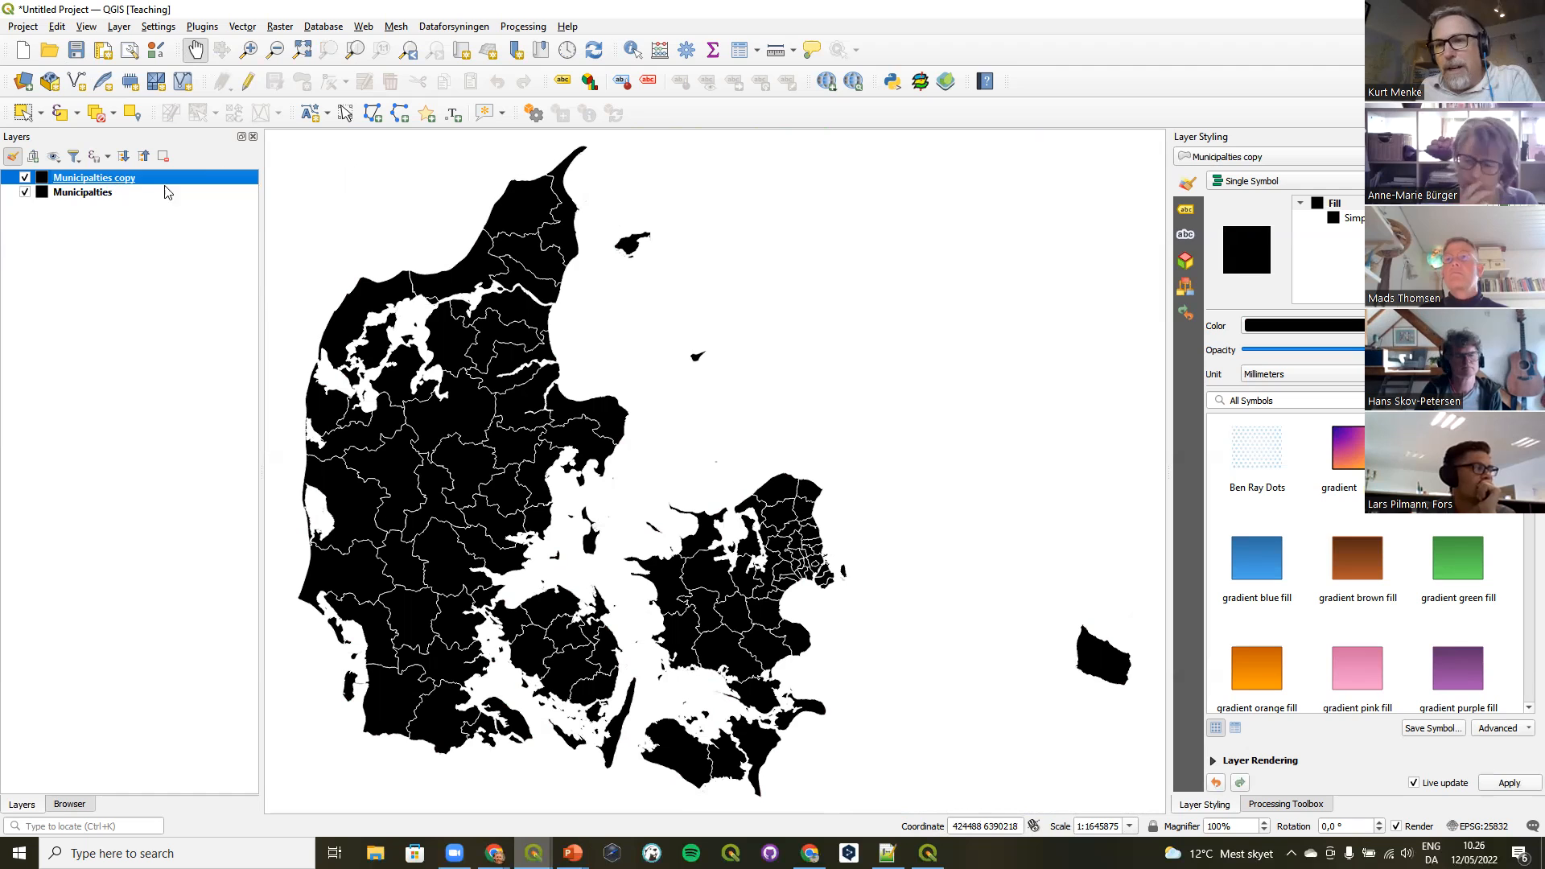
click(1340, 219)
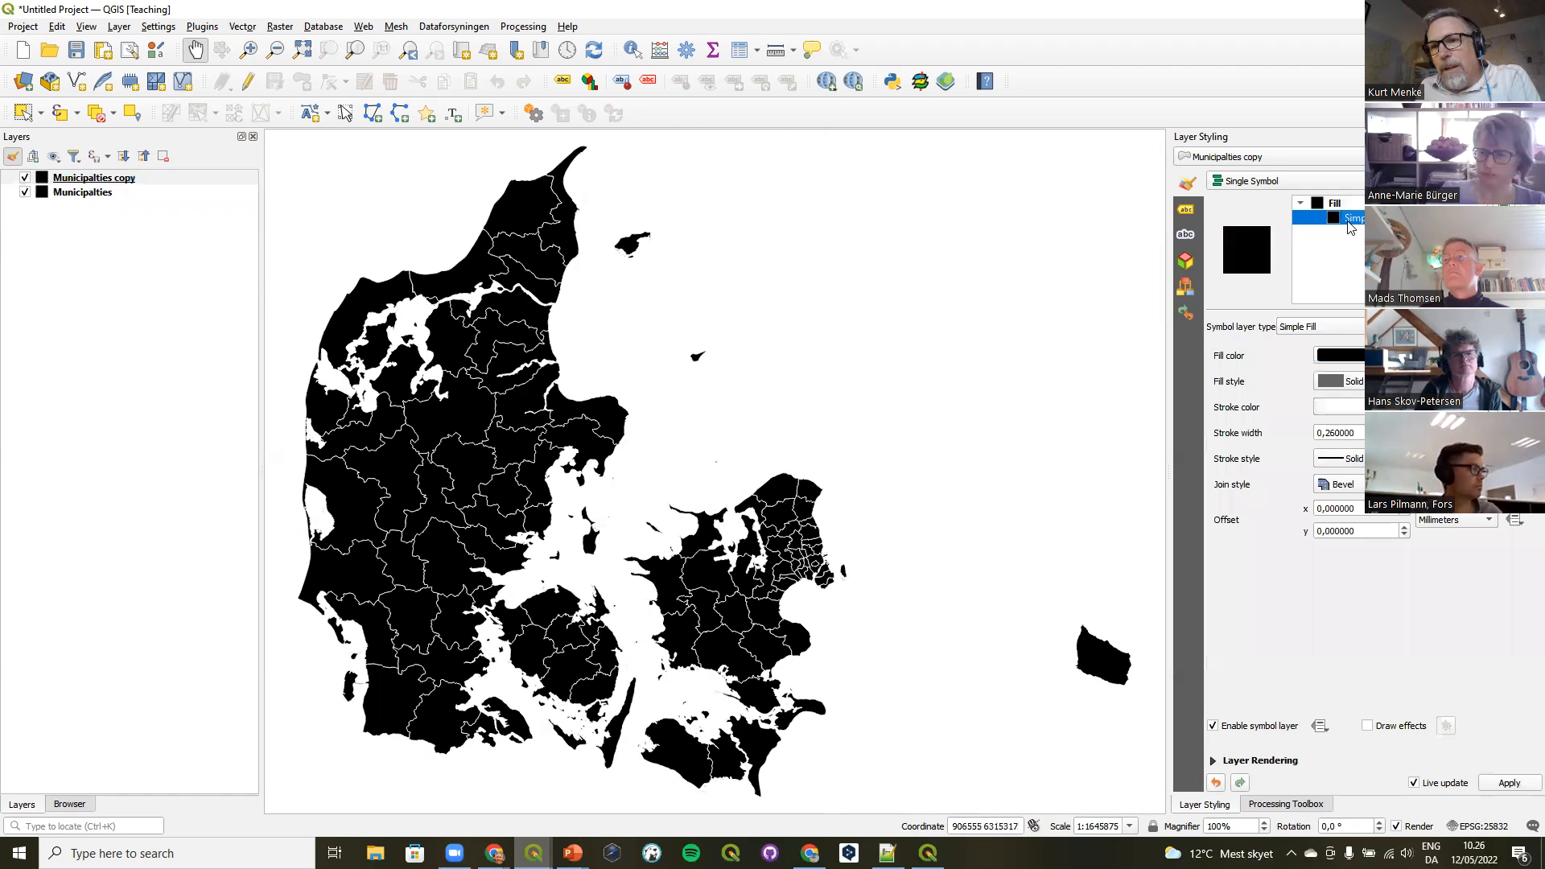
click(1358, 326)
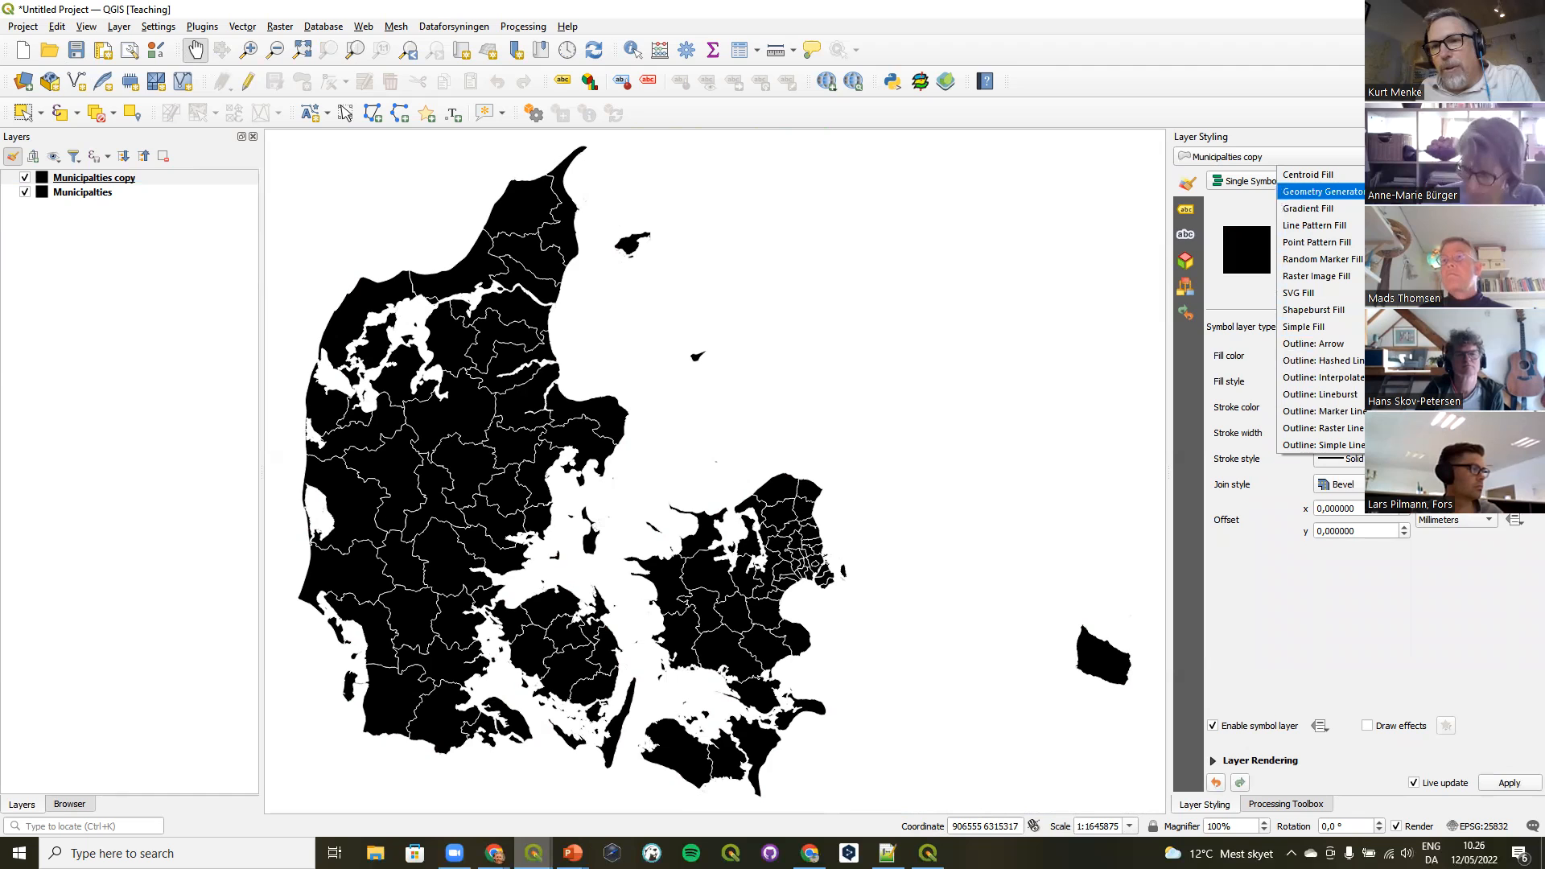
click(1324, 191)
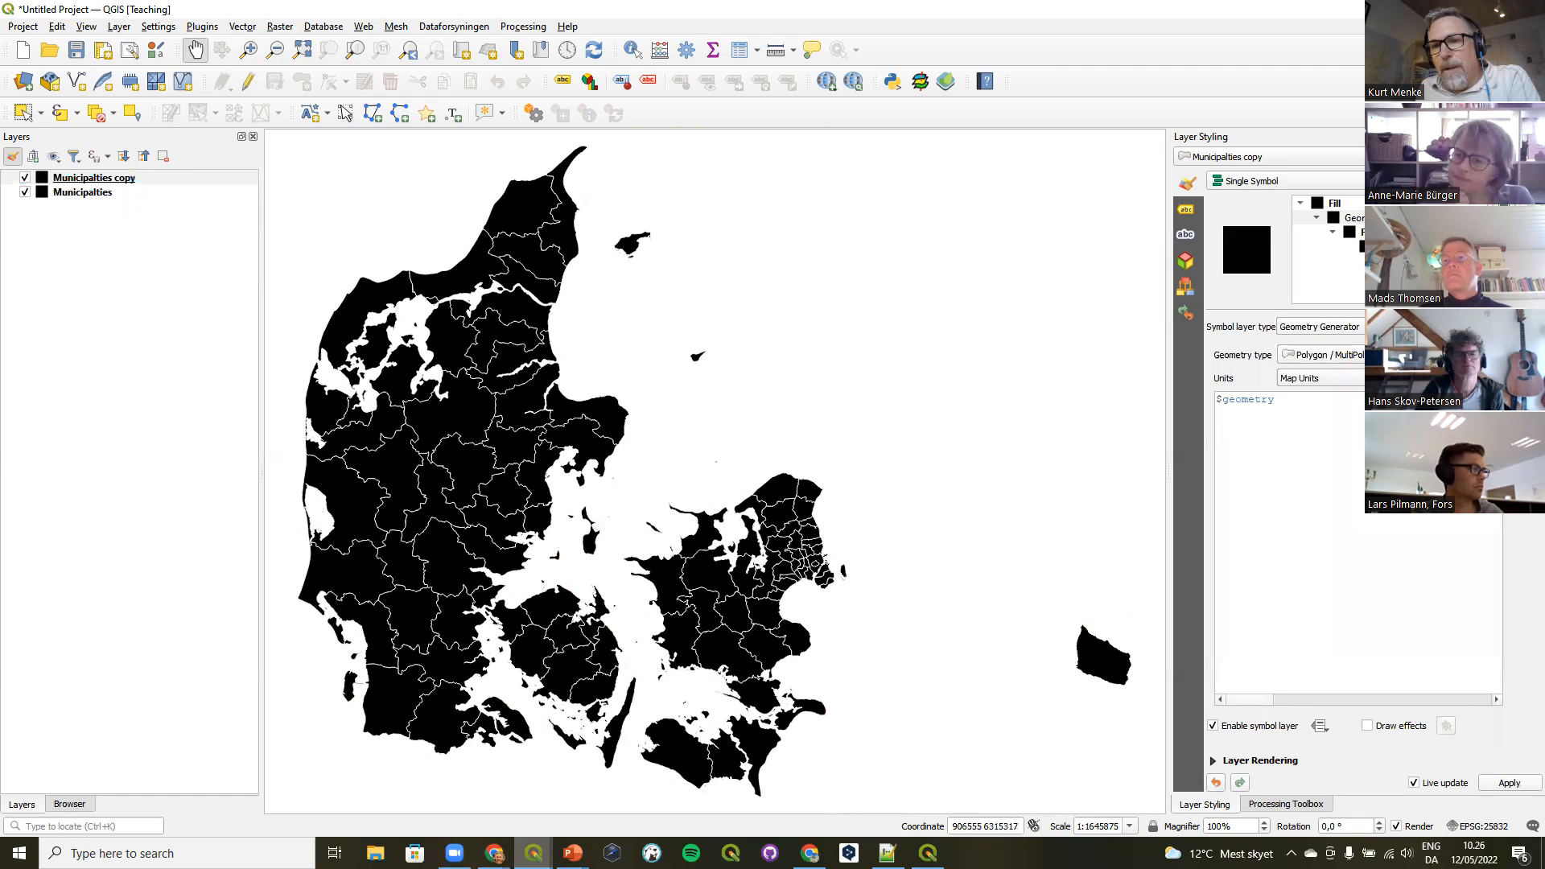
click(1327, 354)
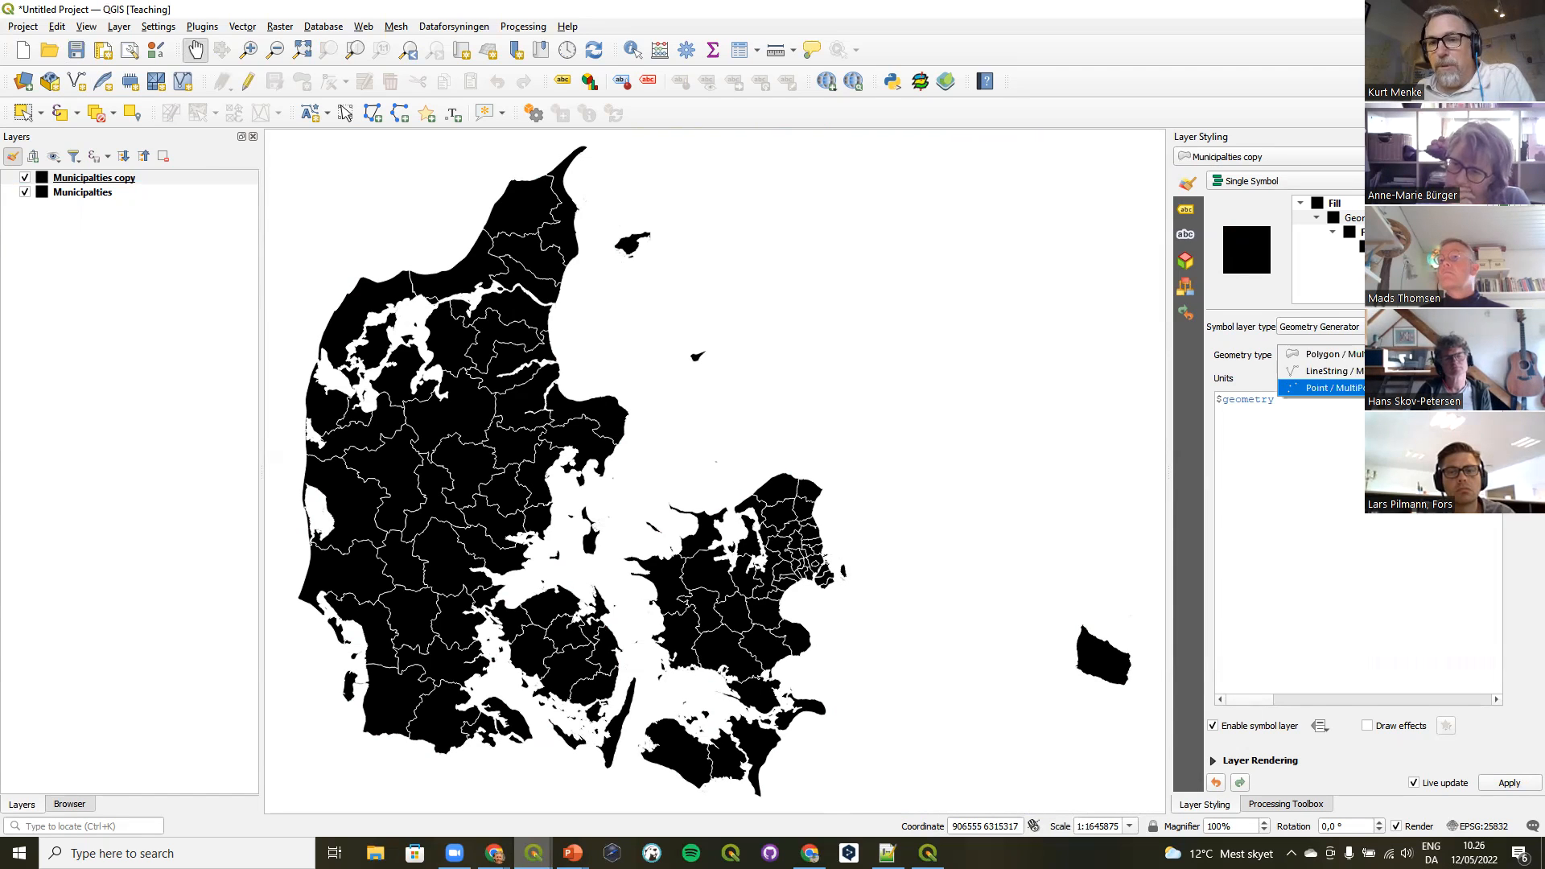
click(1327, 387)
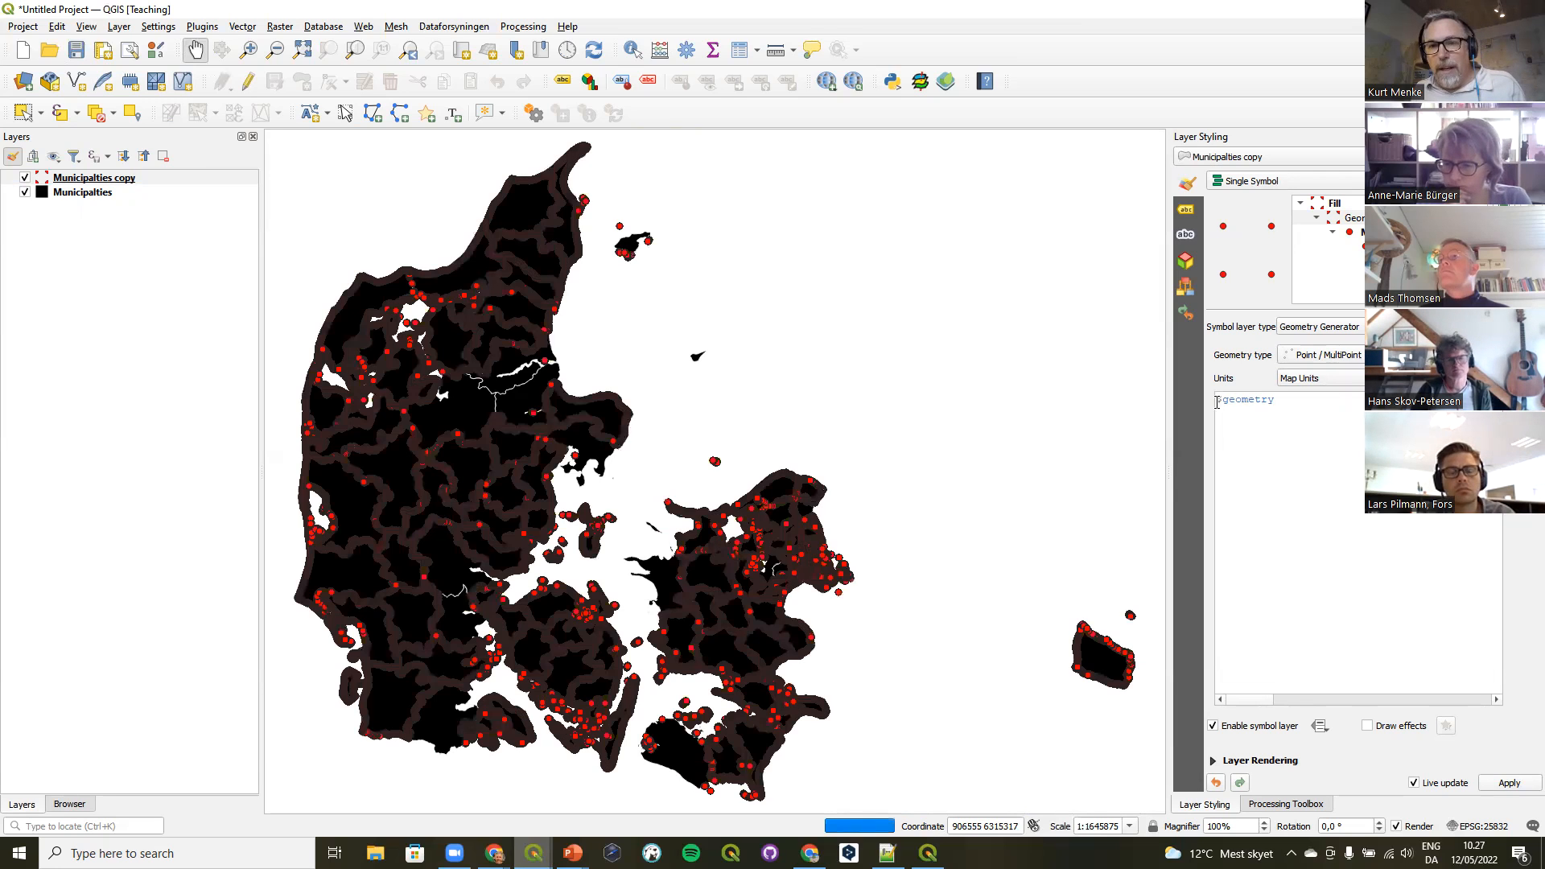
Set the geometry generator expression of Municipalties copy to centroid($geometry).
text(centro)
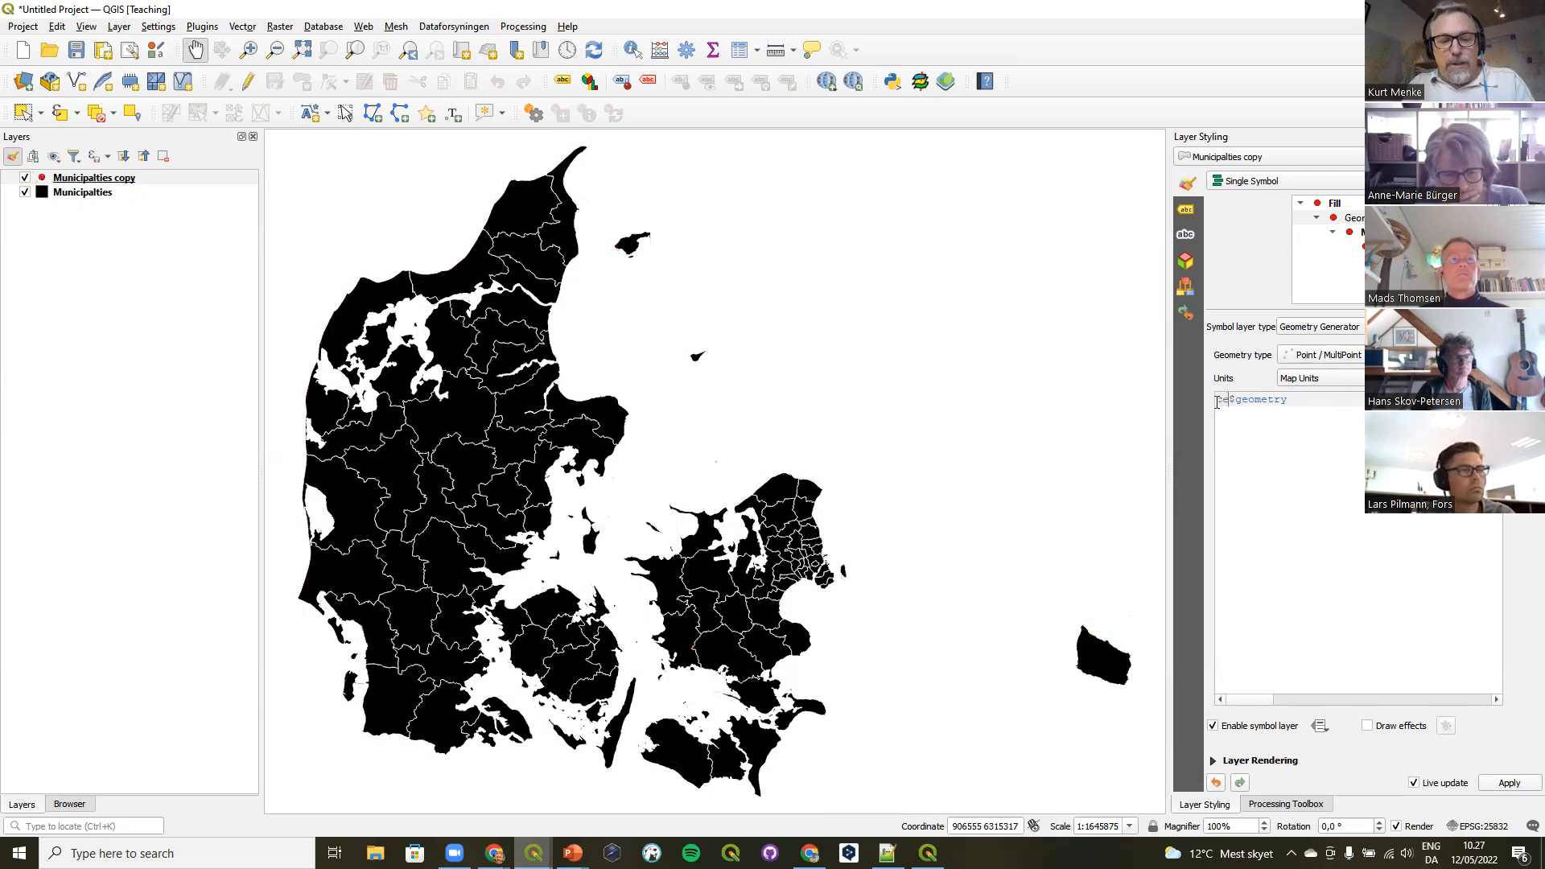
text(id)
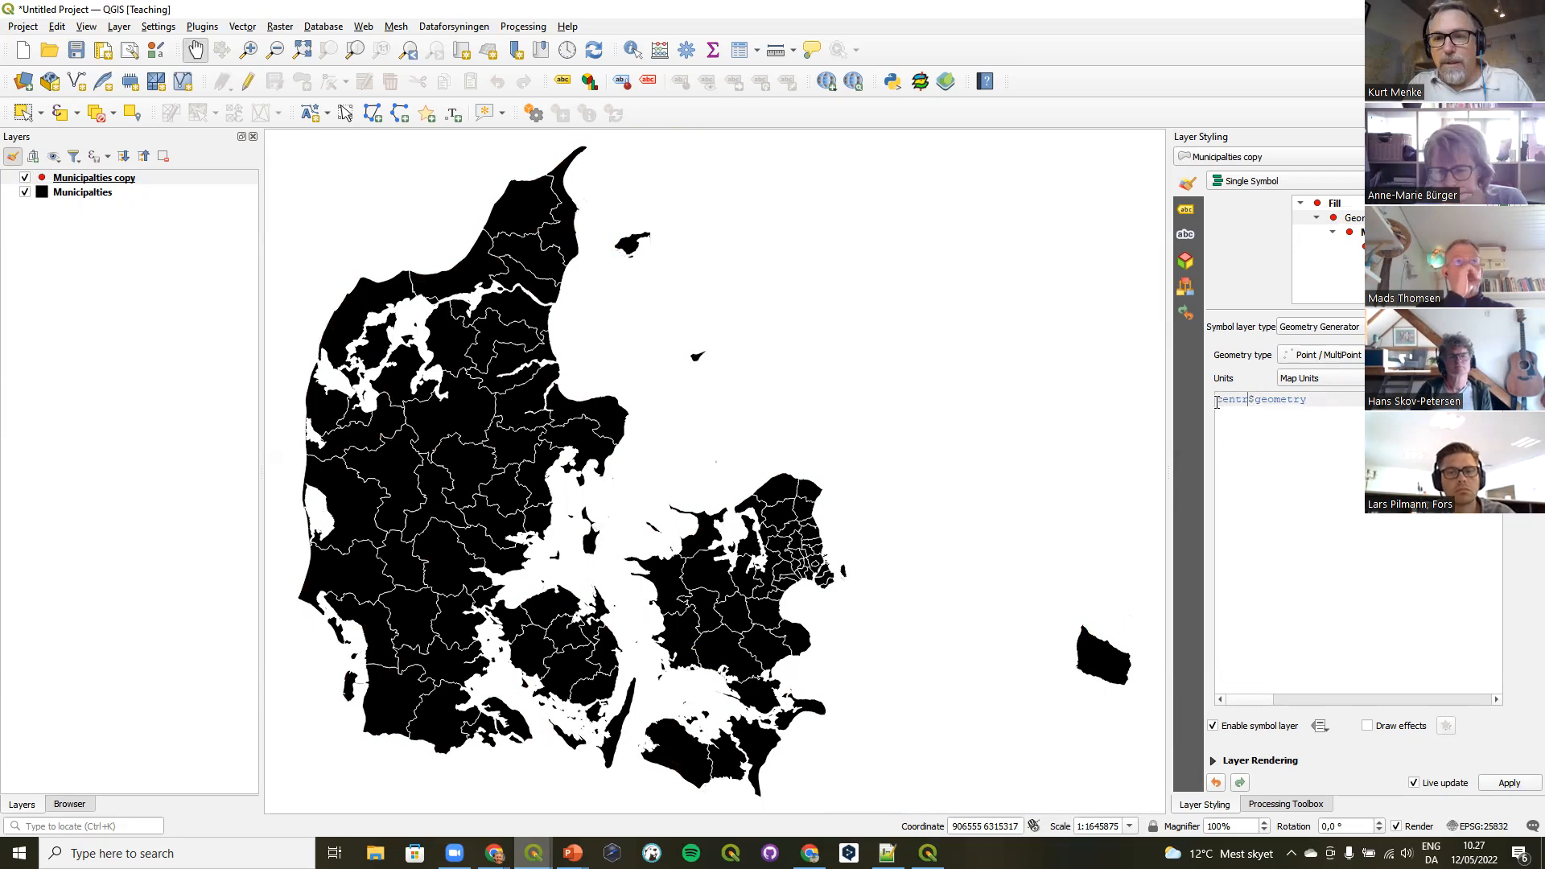
text(($geometry)
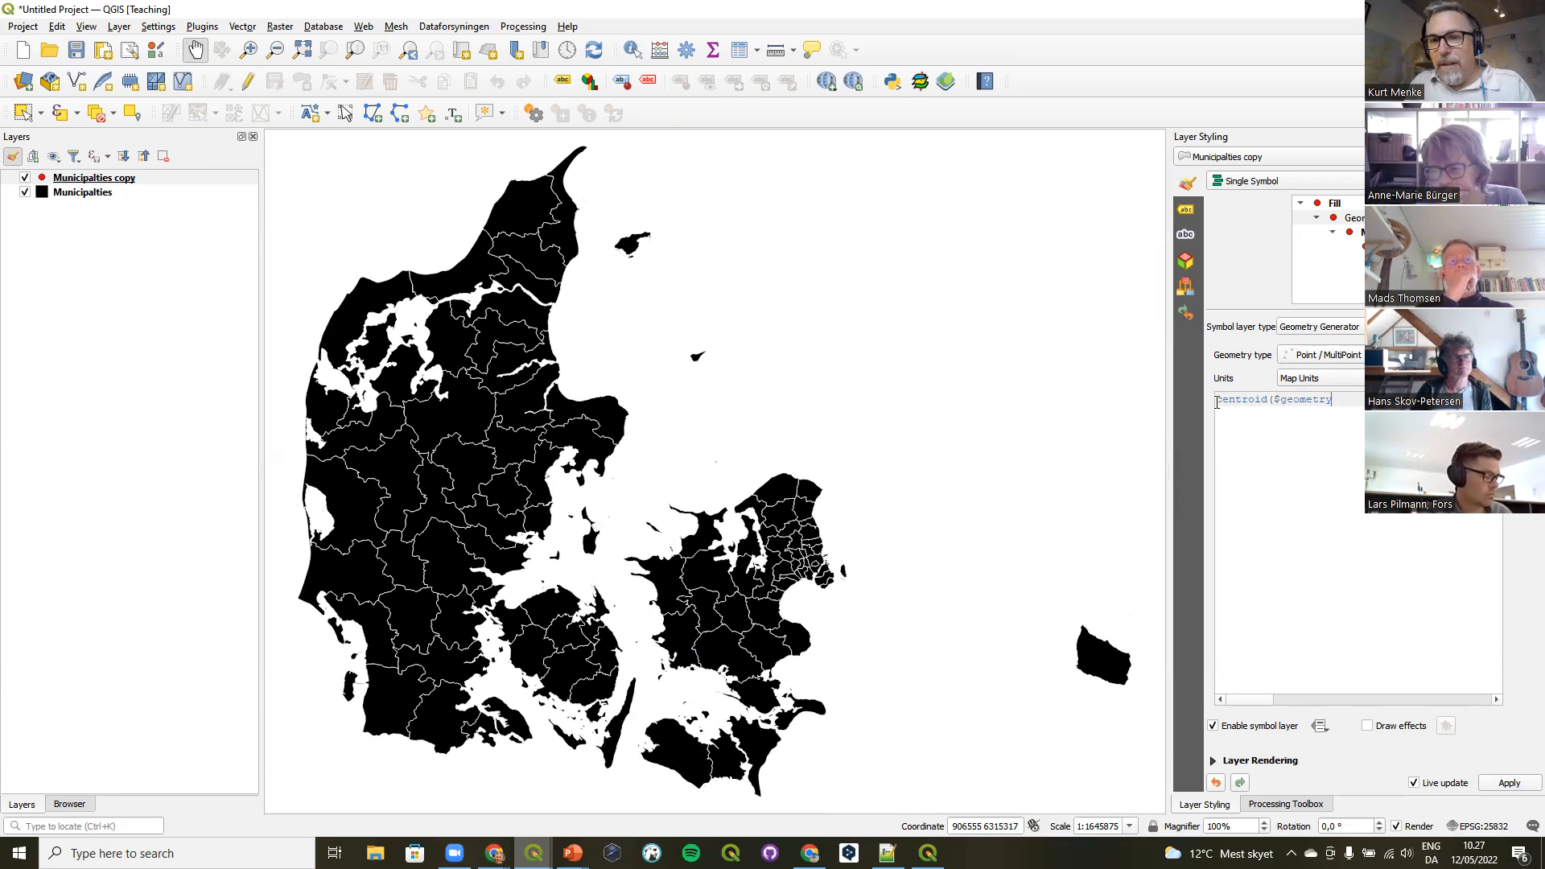
text())
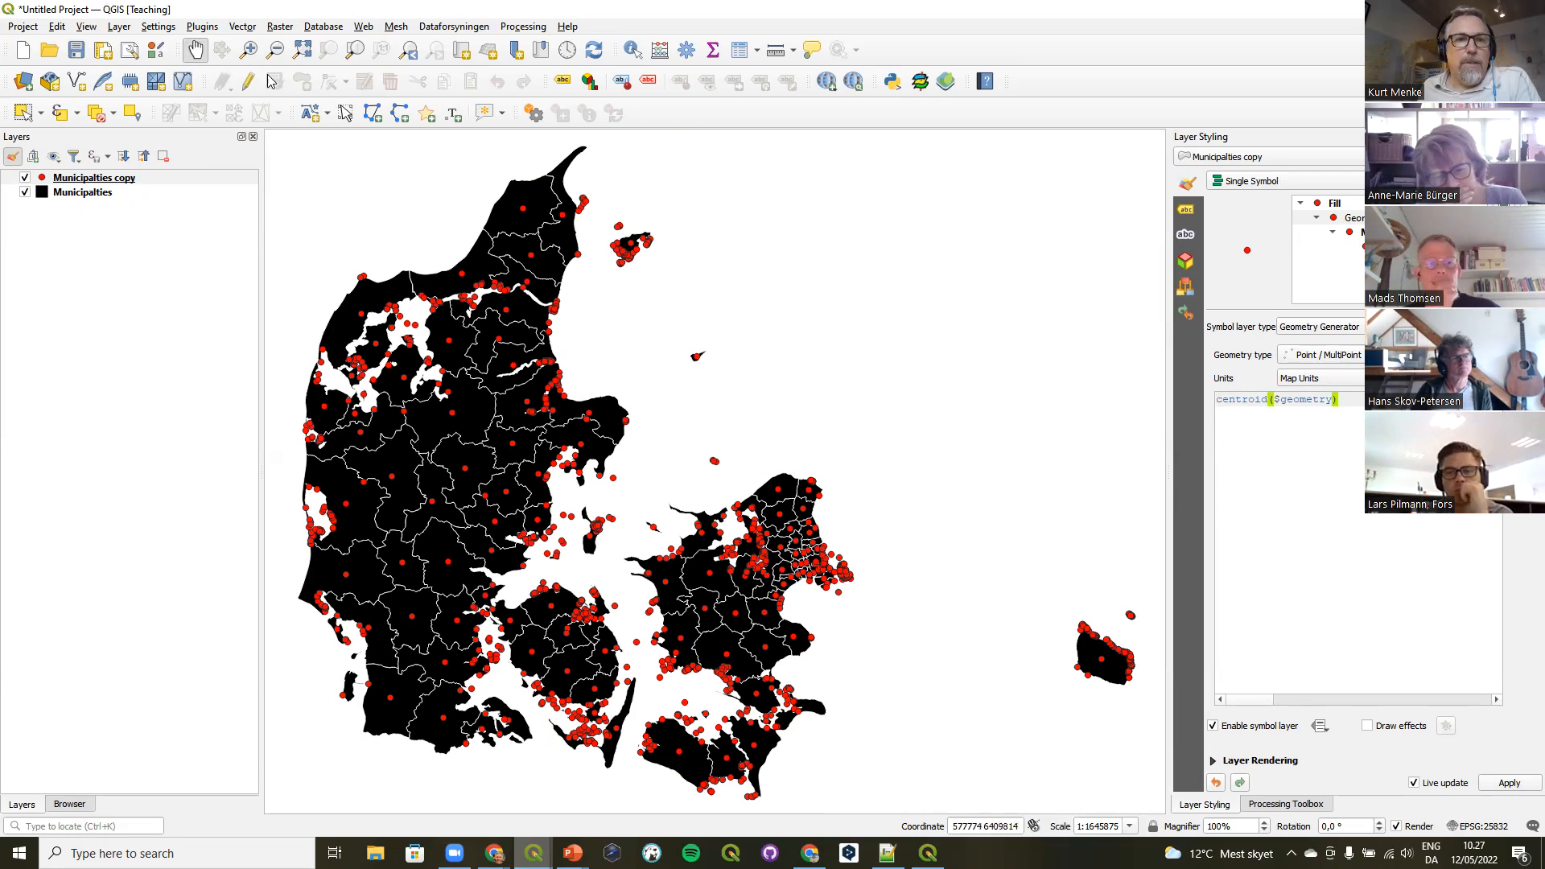
Examine the generated centroid points up close on the far eastern island and along the southern Jutland coast.
click(248, 49)
drag(1062, 605, 1139, 698)
drag(840, 436, 970, 527)
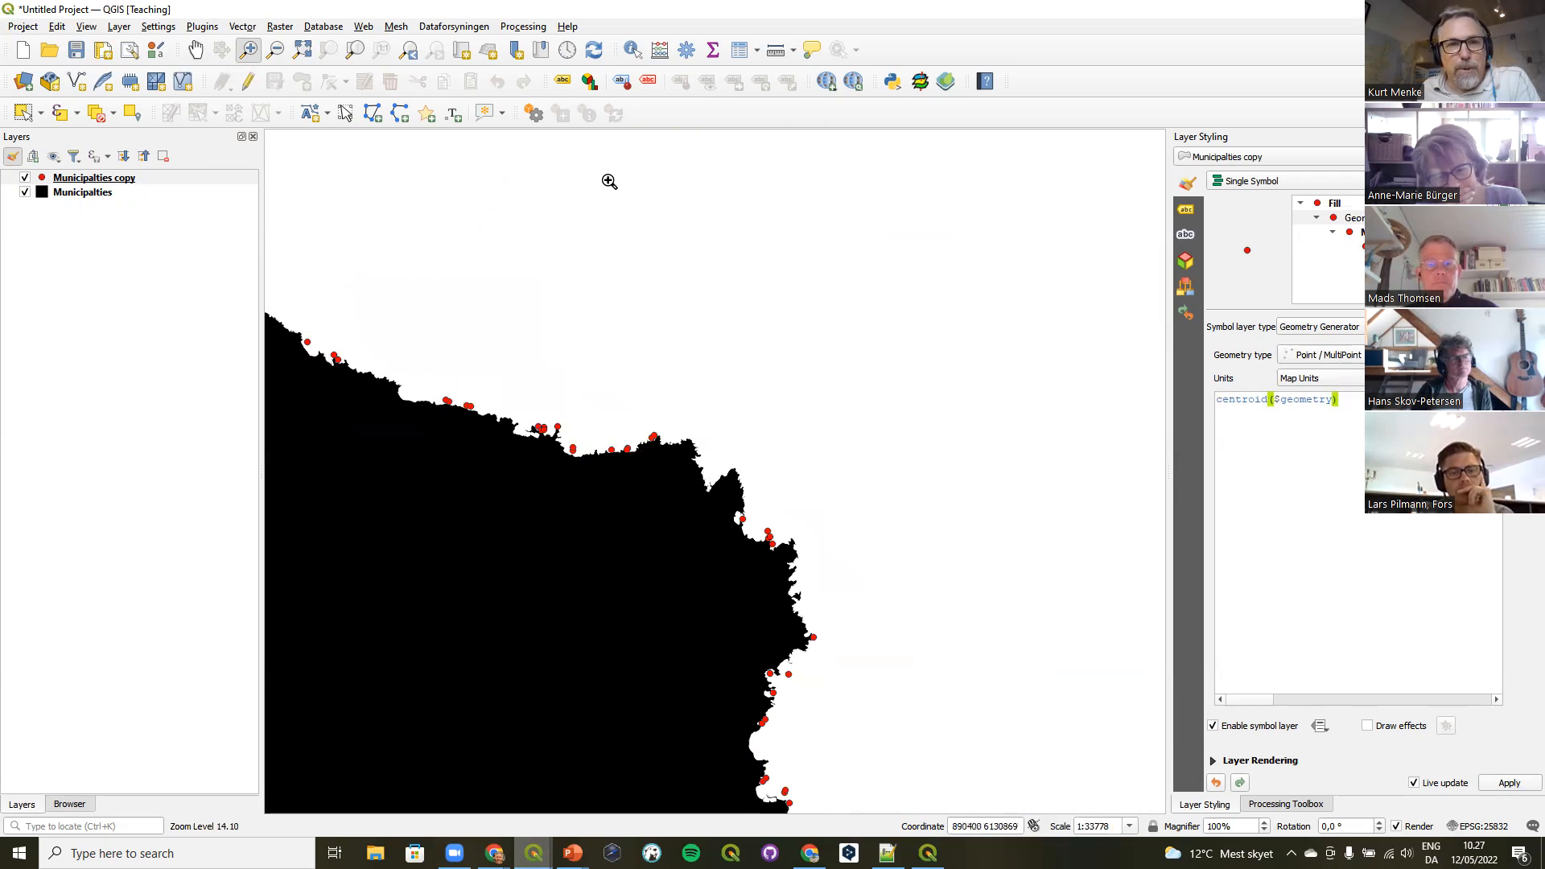
click(409, 50)
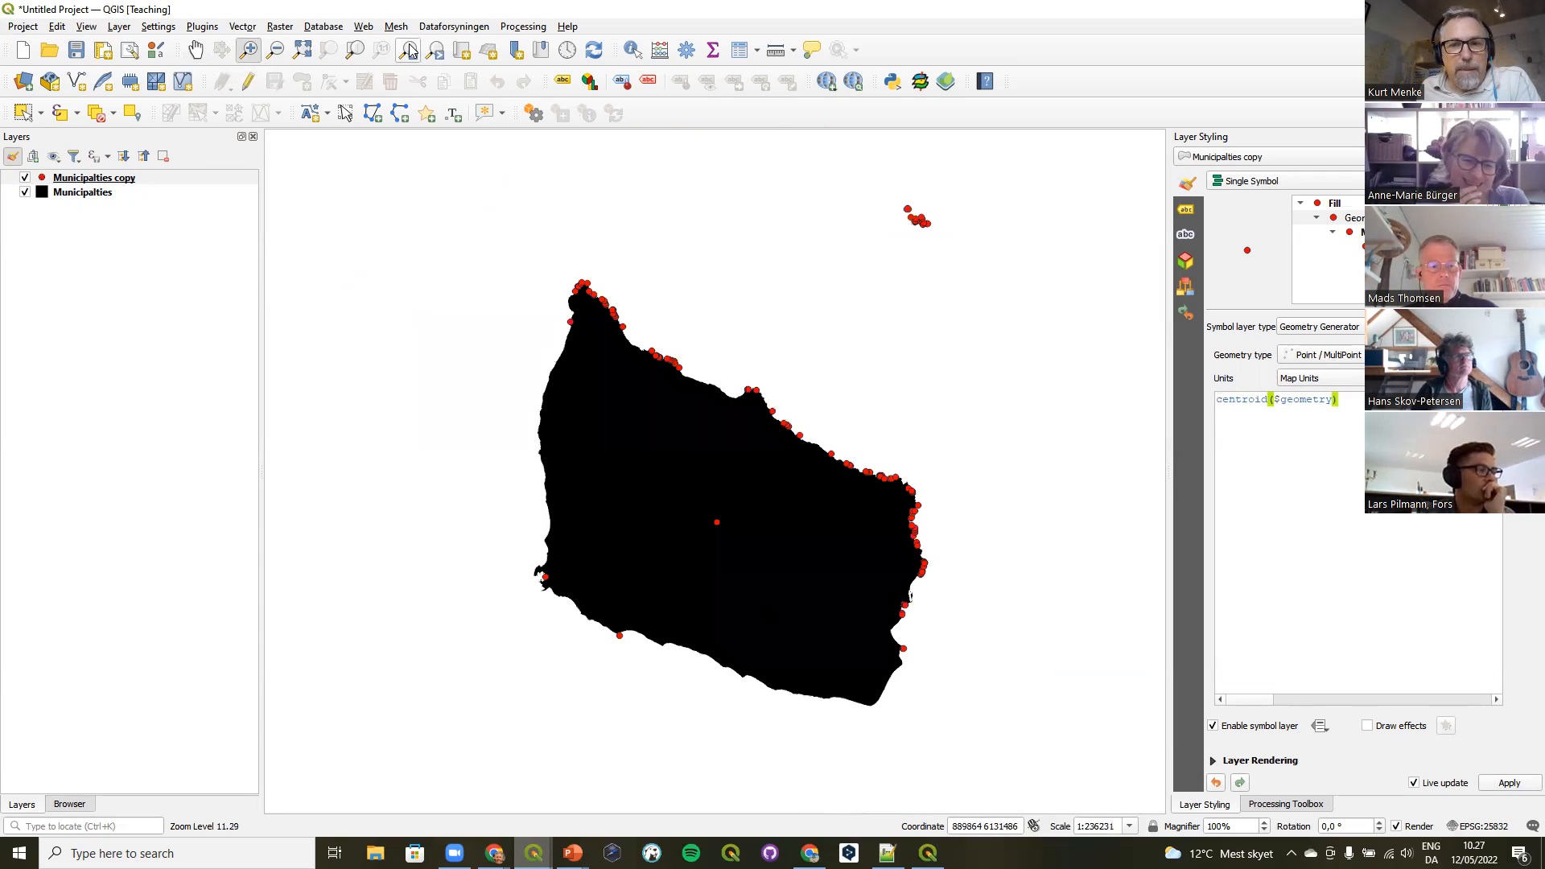
click(408, 50)
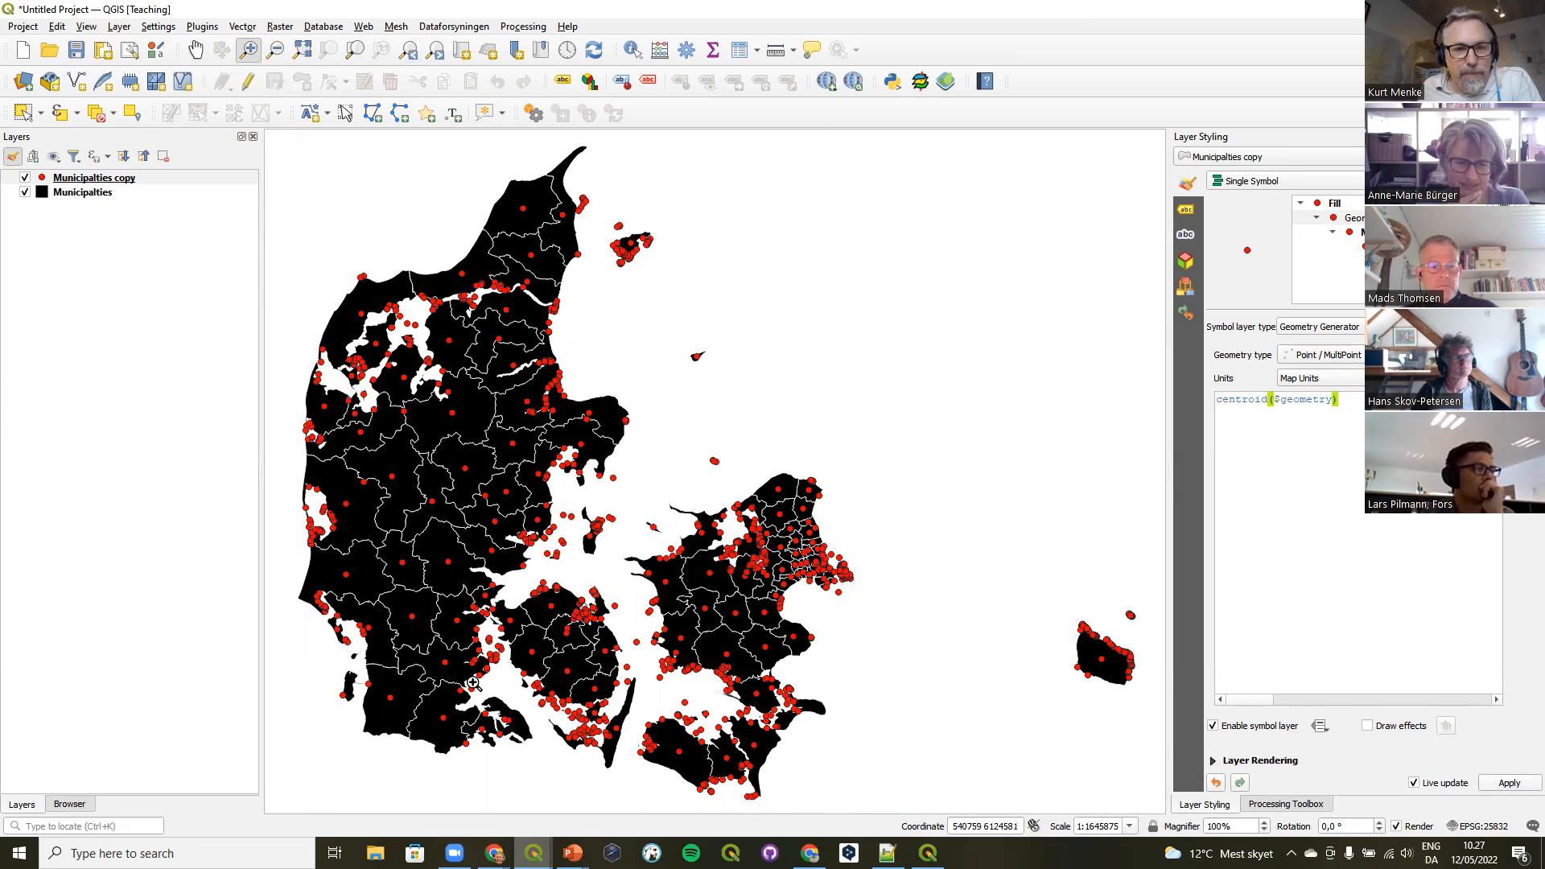
drag(437, 681, 560, 760)
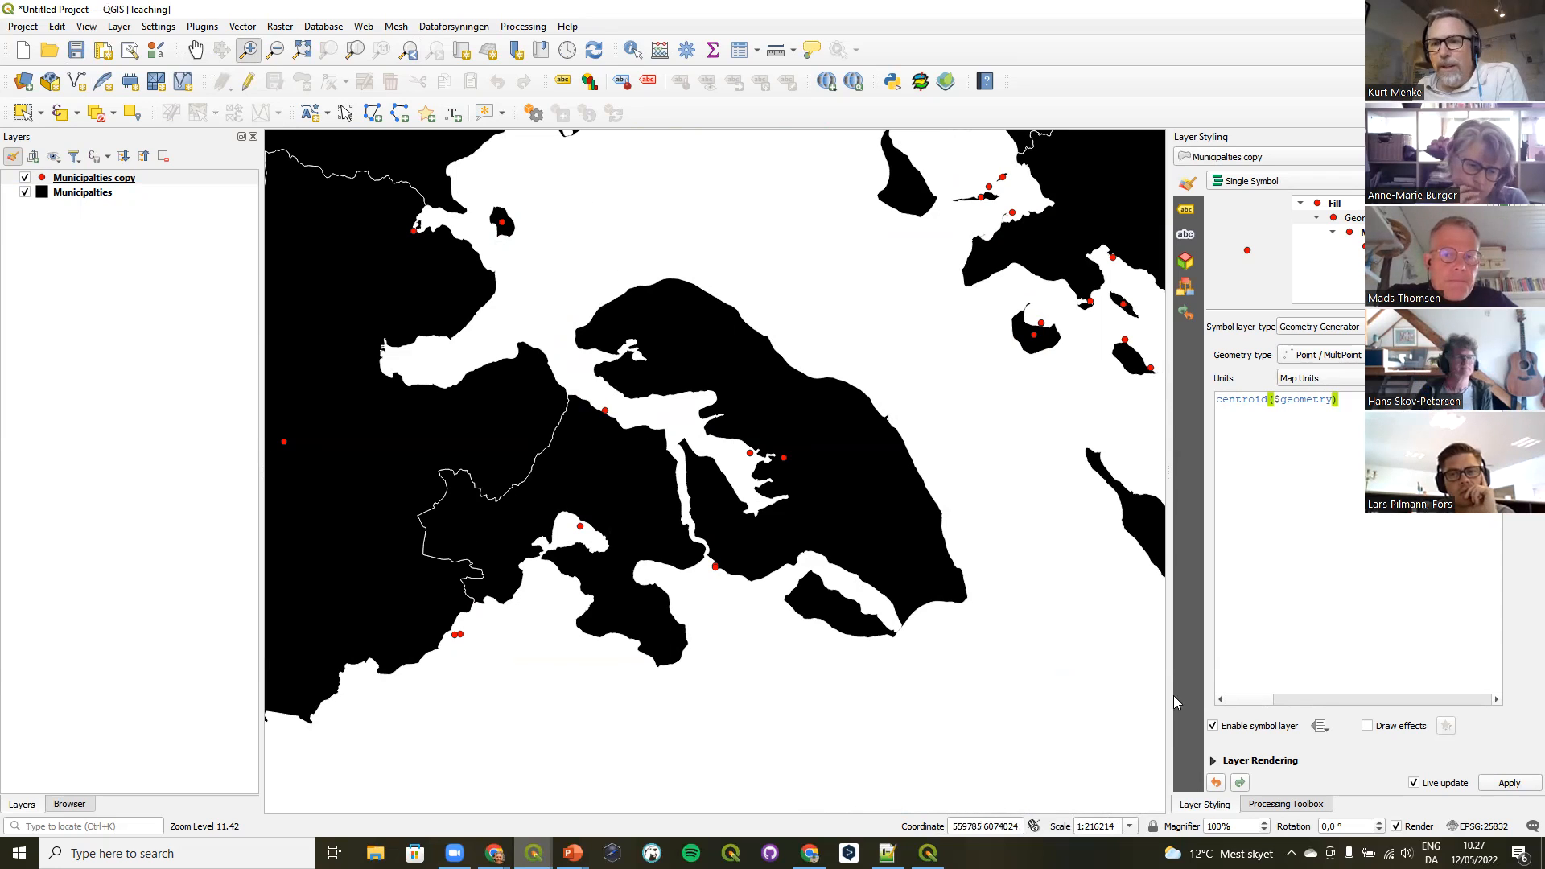
Read the centroid function's help in the expression editor and compare it with the points on the map.
click(1521, 402)
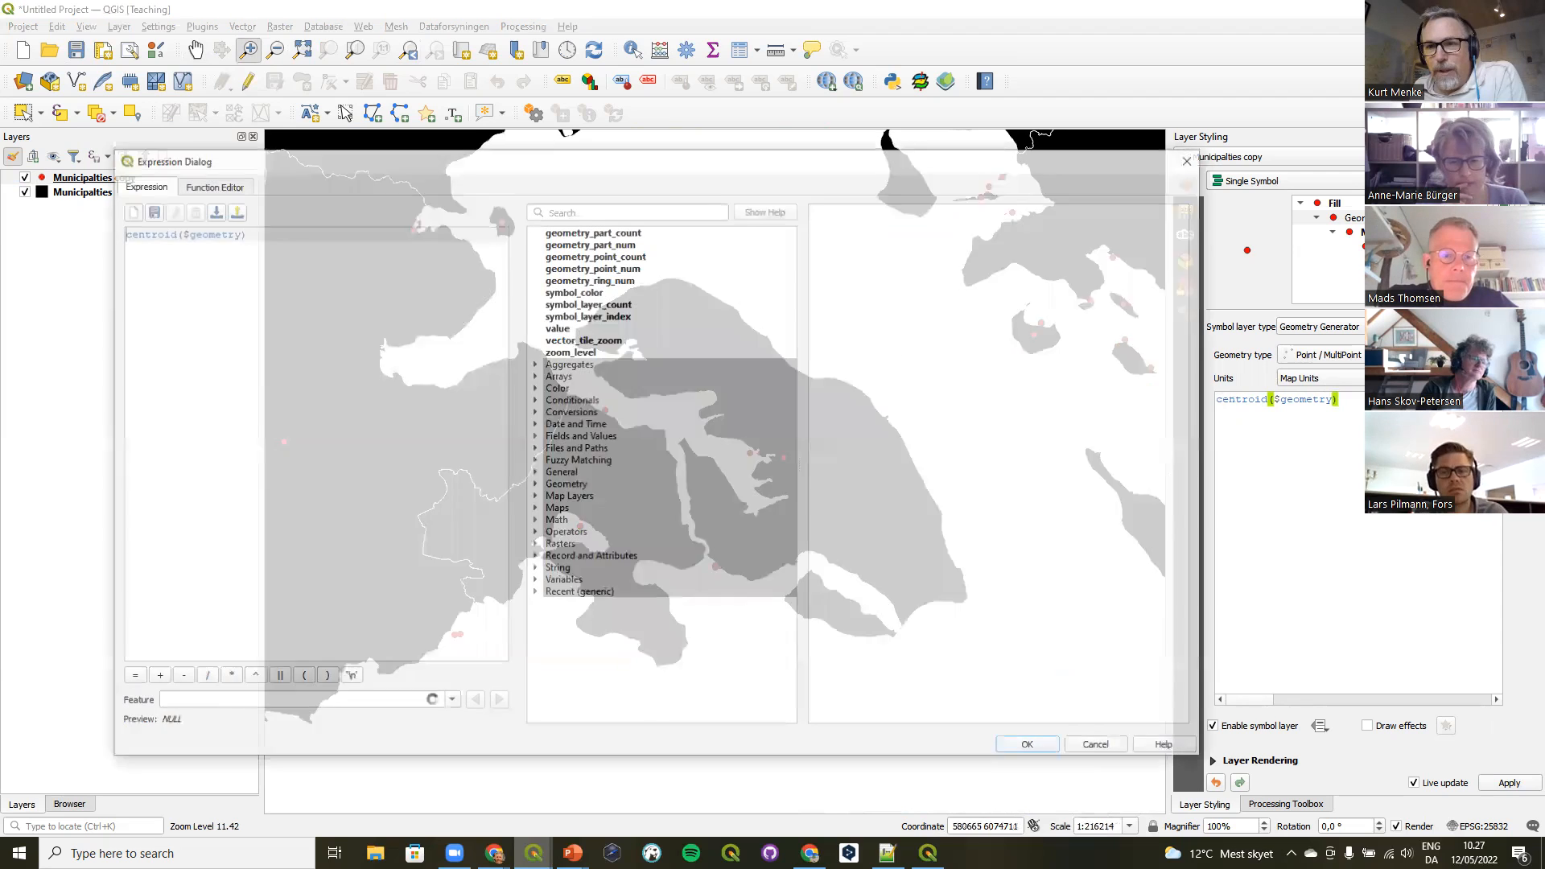
ctrl+click(148, 241)
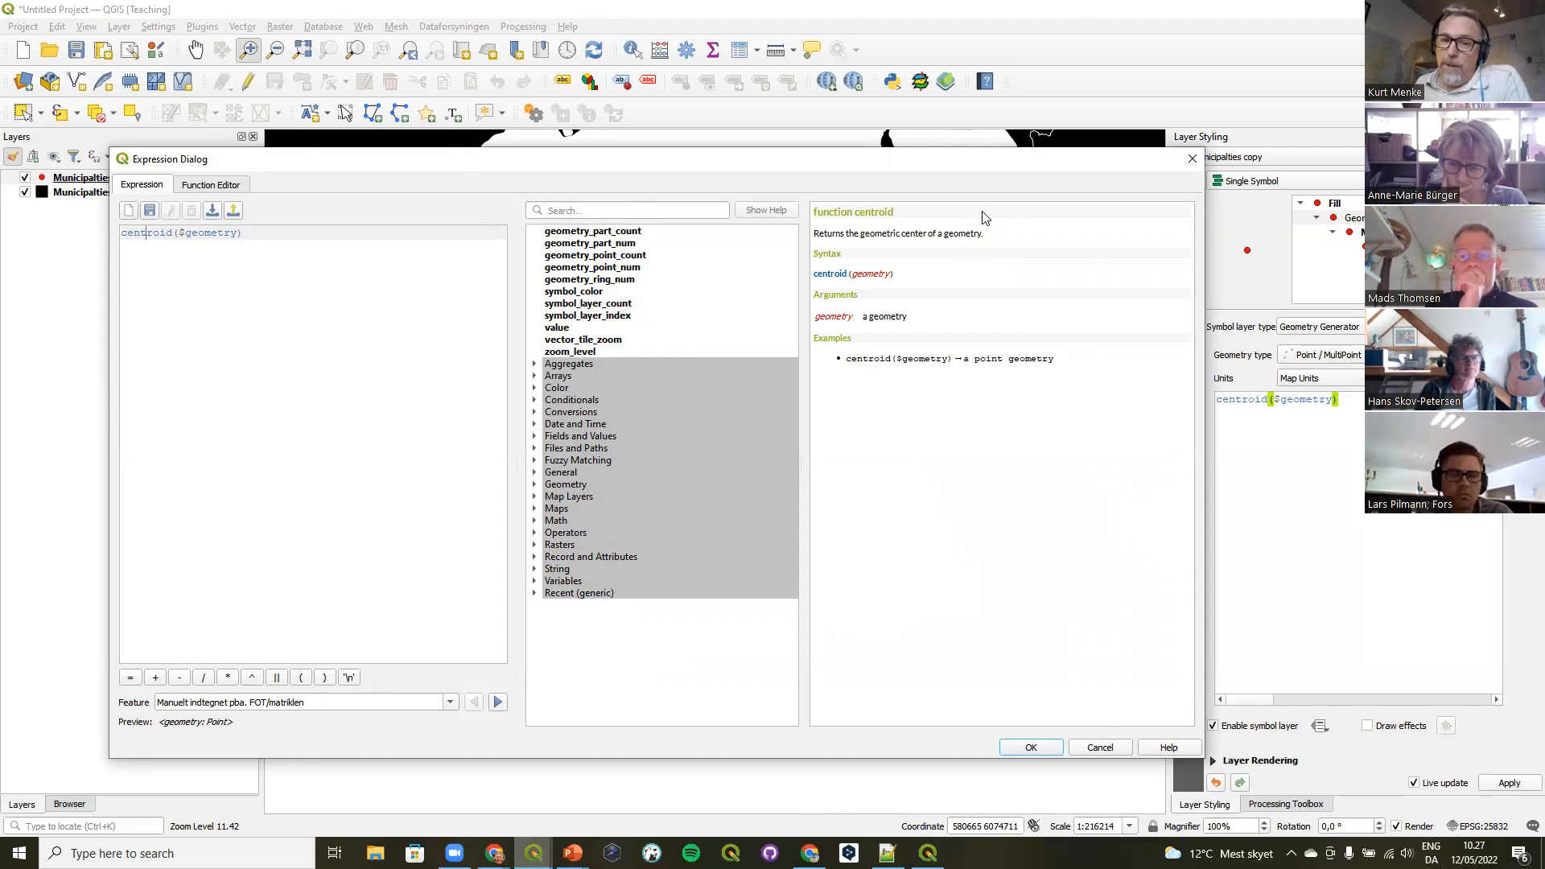
drag(740, 159, 842, 741)
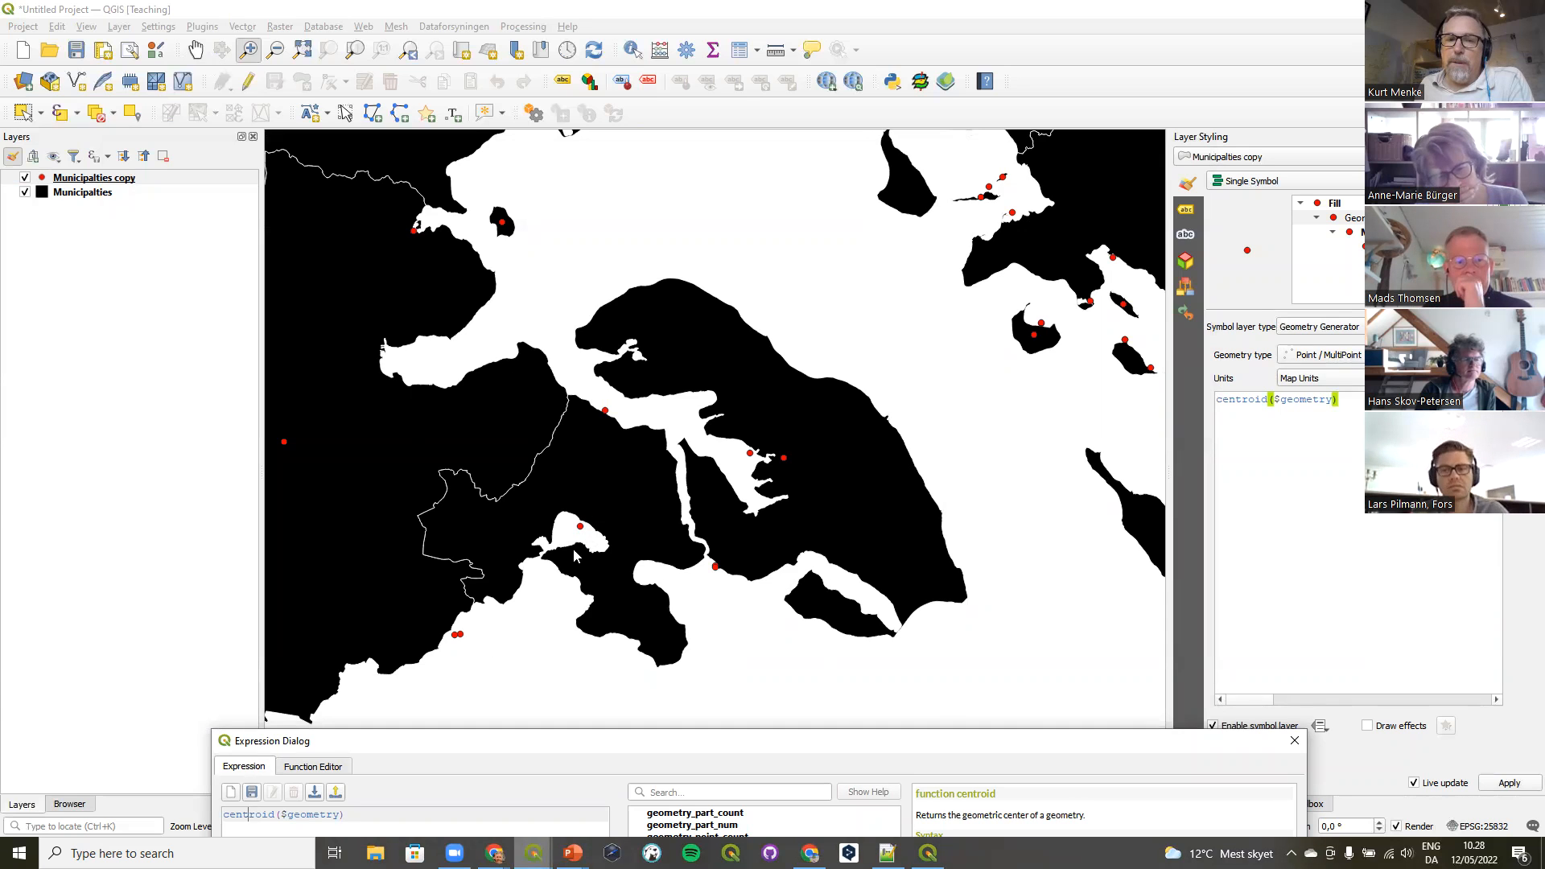
drag(641, 744, 627, 197)
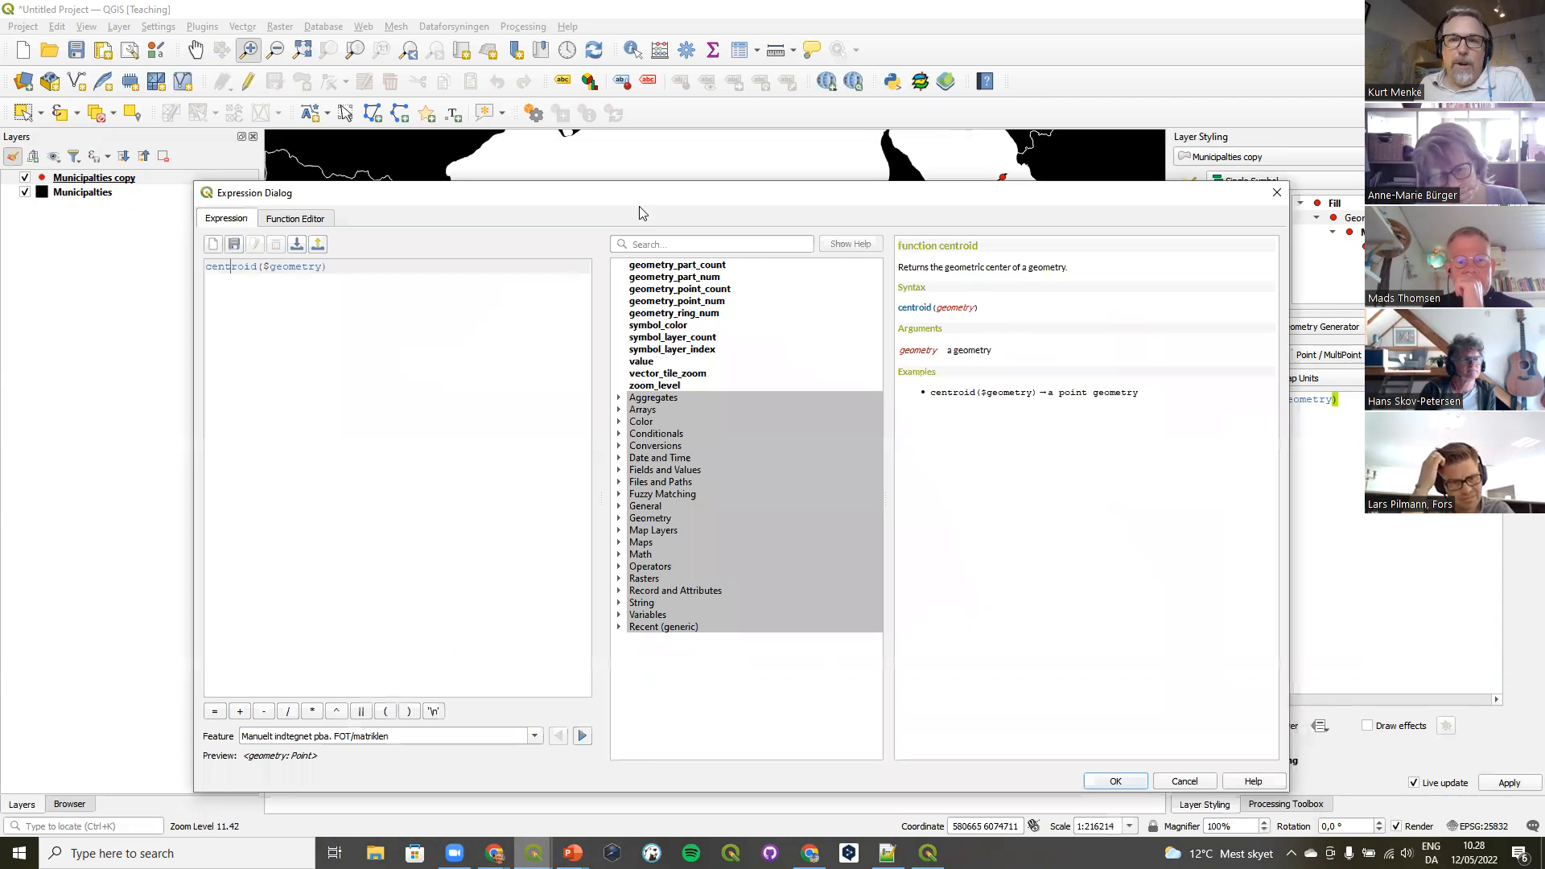
click(1275, 193)
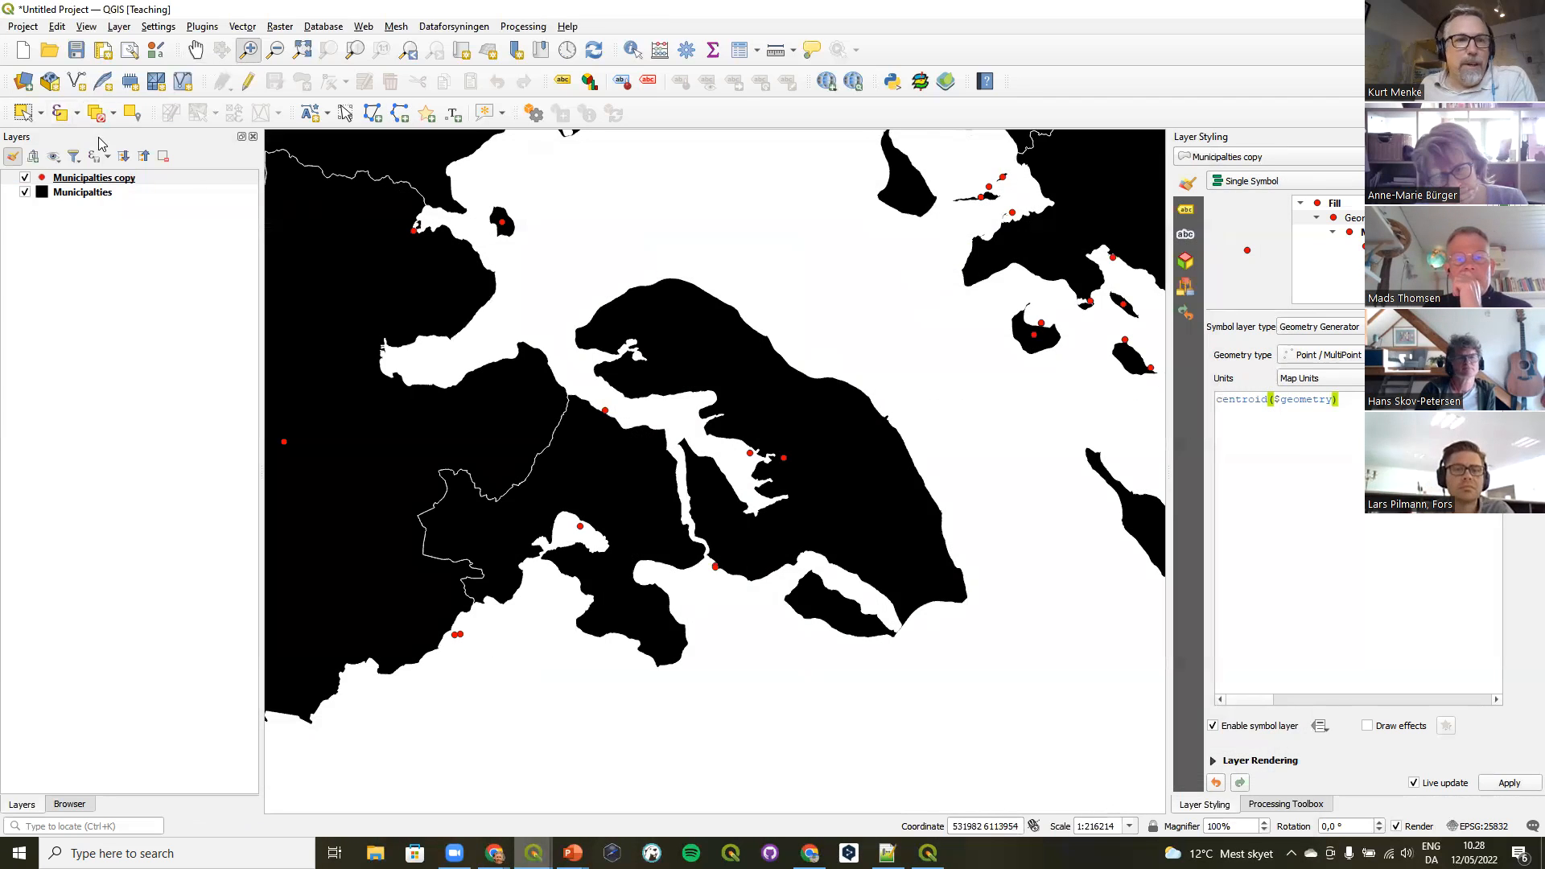
Duplicate the Municipalties copy layer and make the new duplicate visible.
right_click(99, 178)
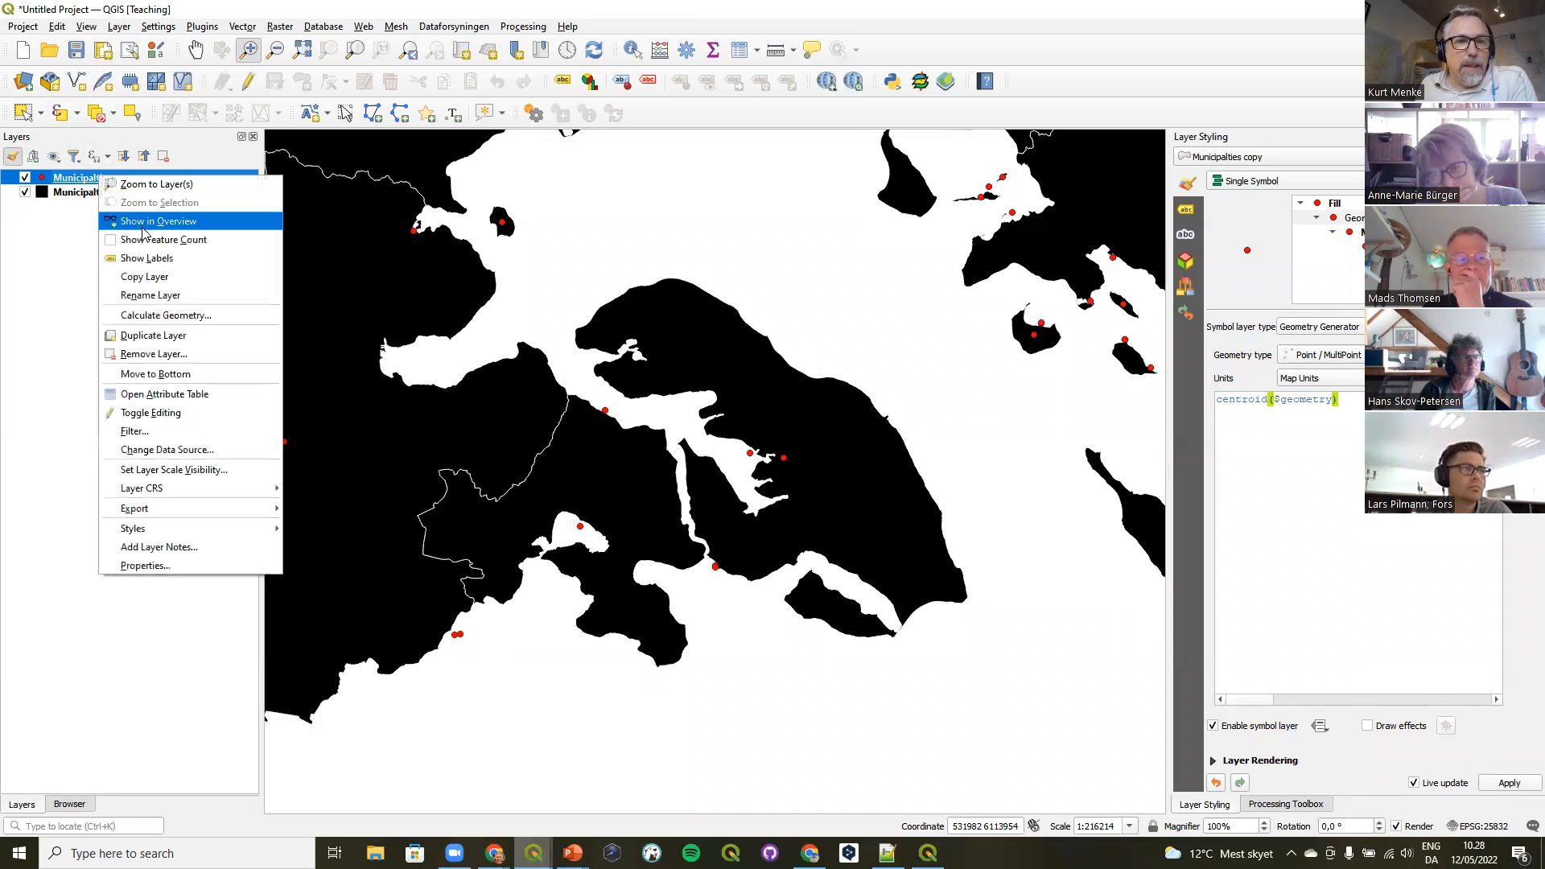
click(169, 335)
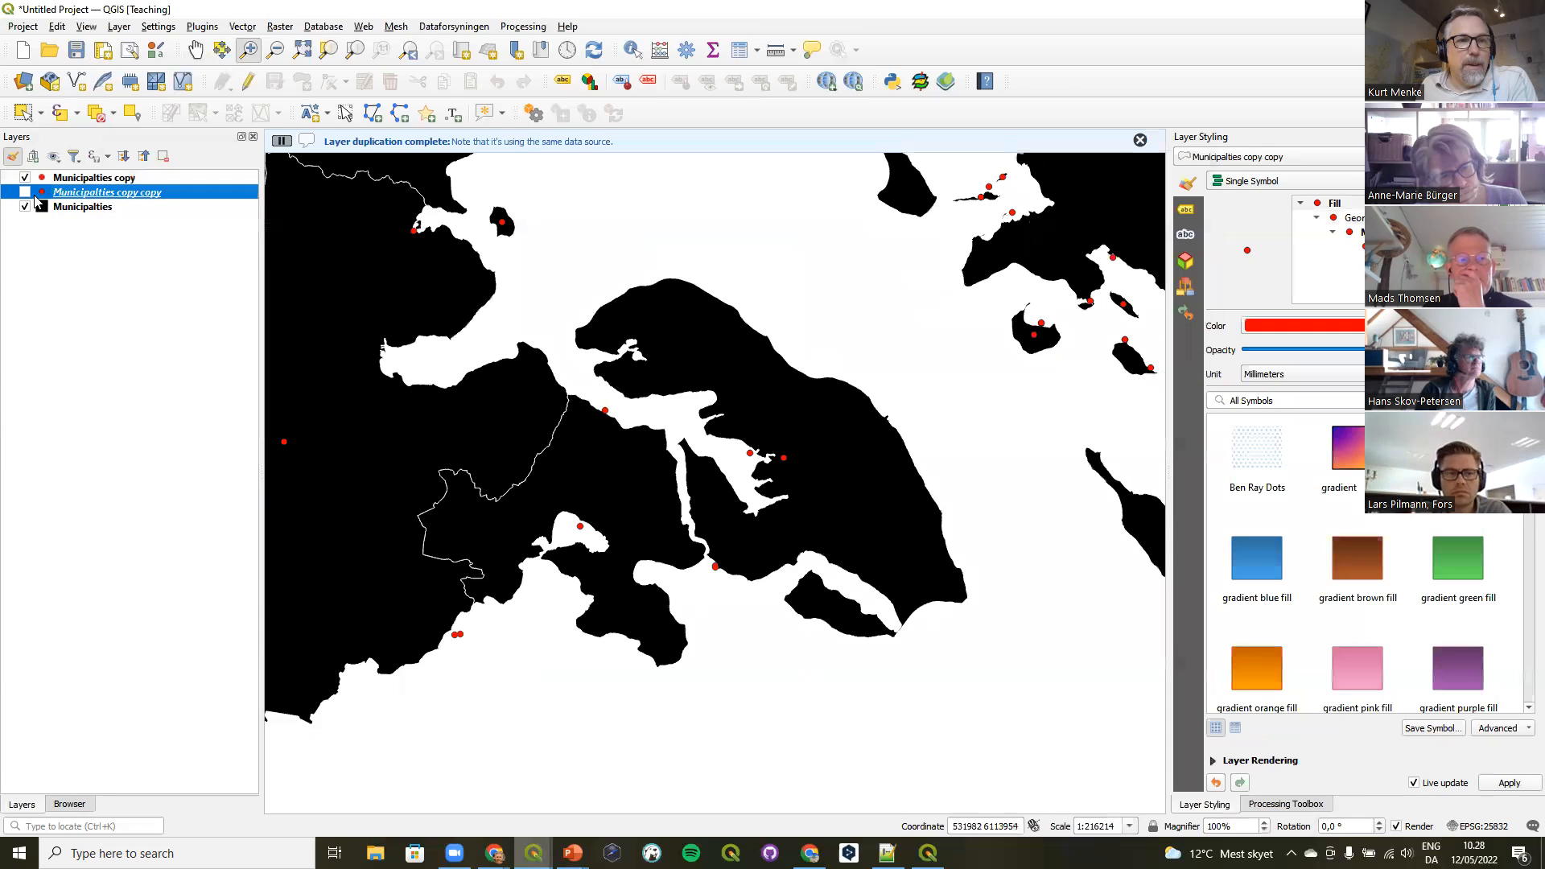
click(25, 192)
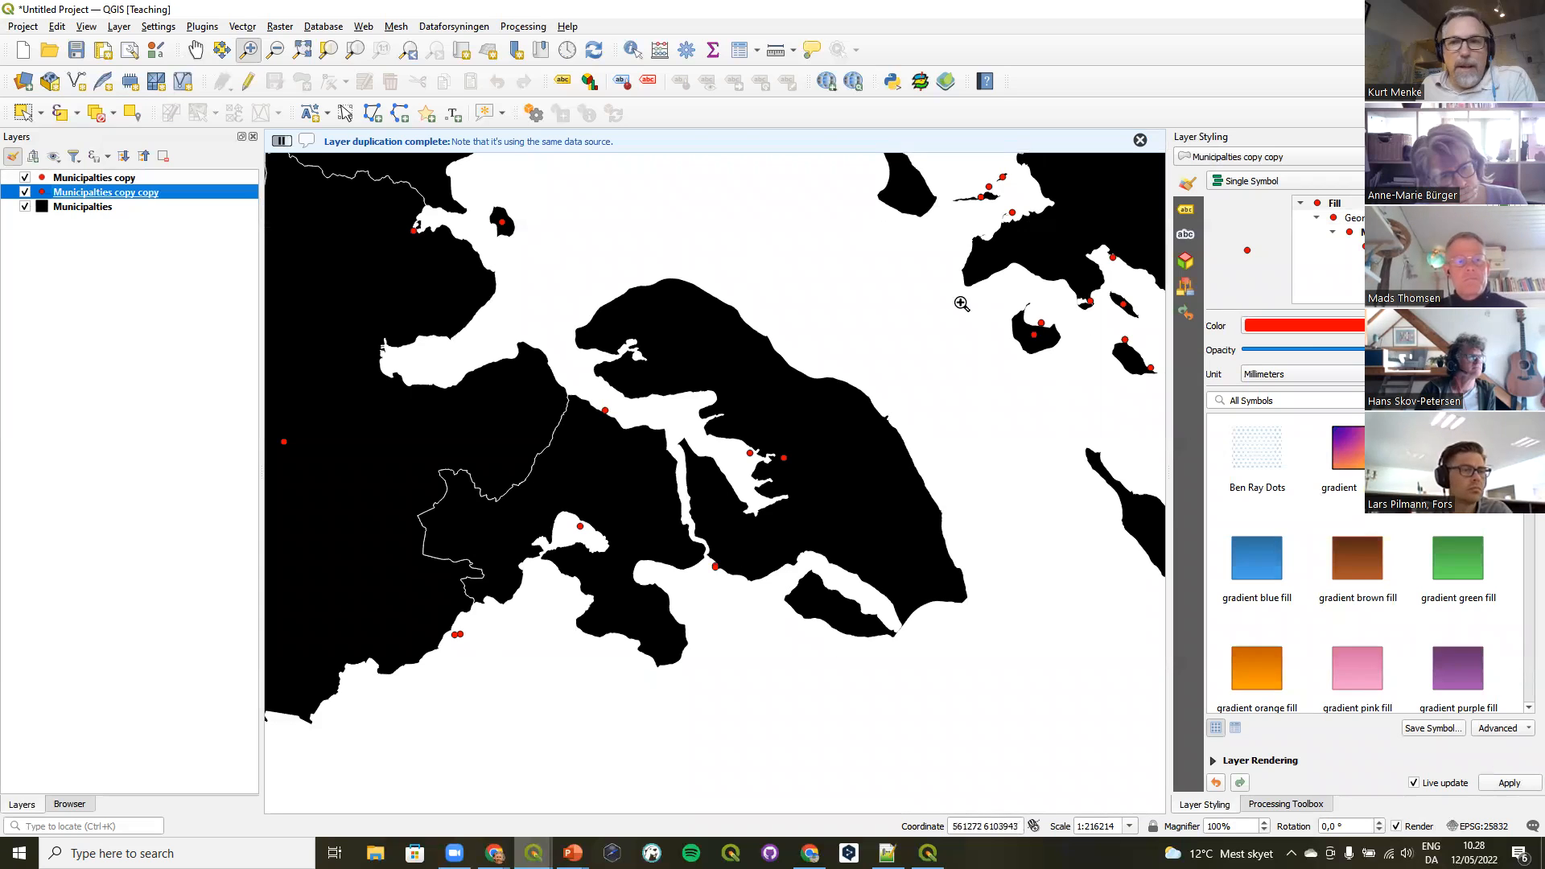
Look up the pole_of_inaccessibility function in the expression editor for the Municipalties copy copy geometry generator.
click(1353, 218)
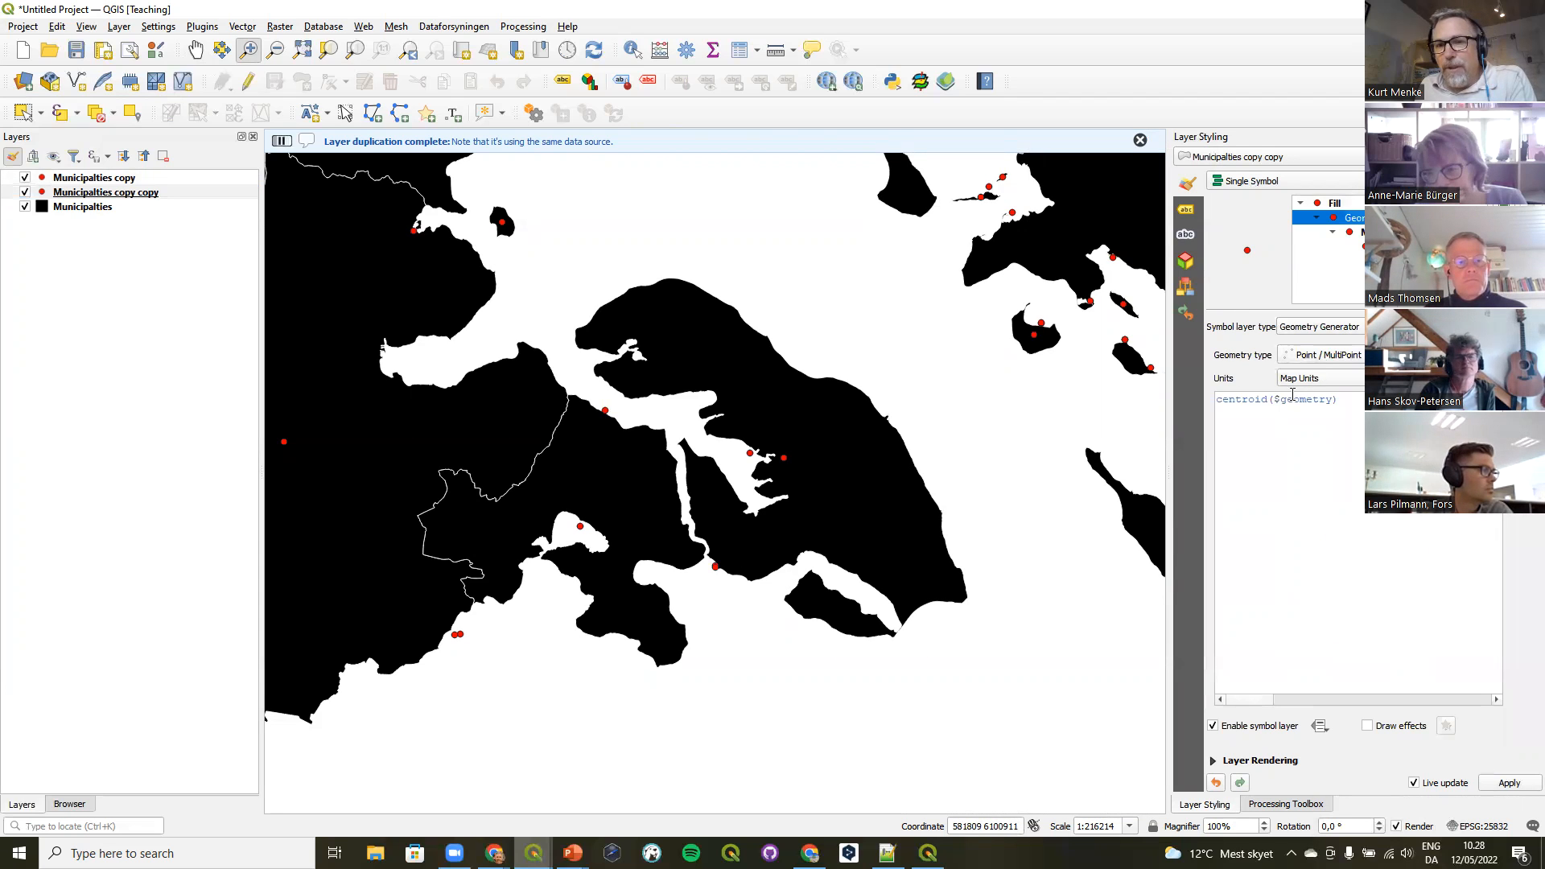
click(1515, 400)
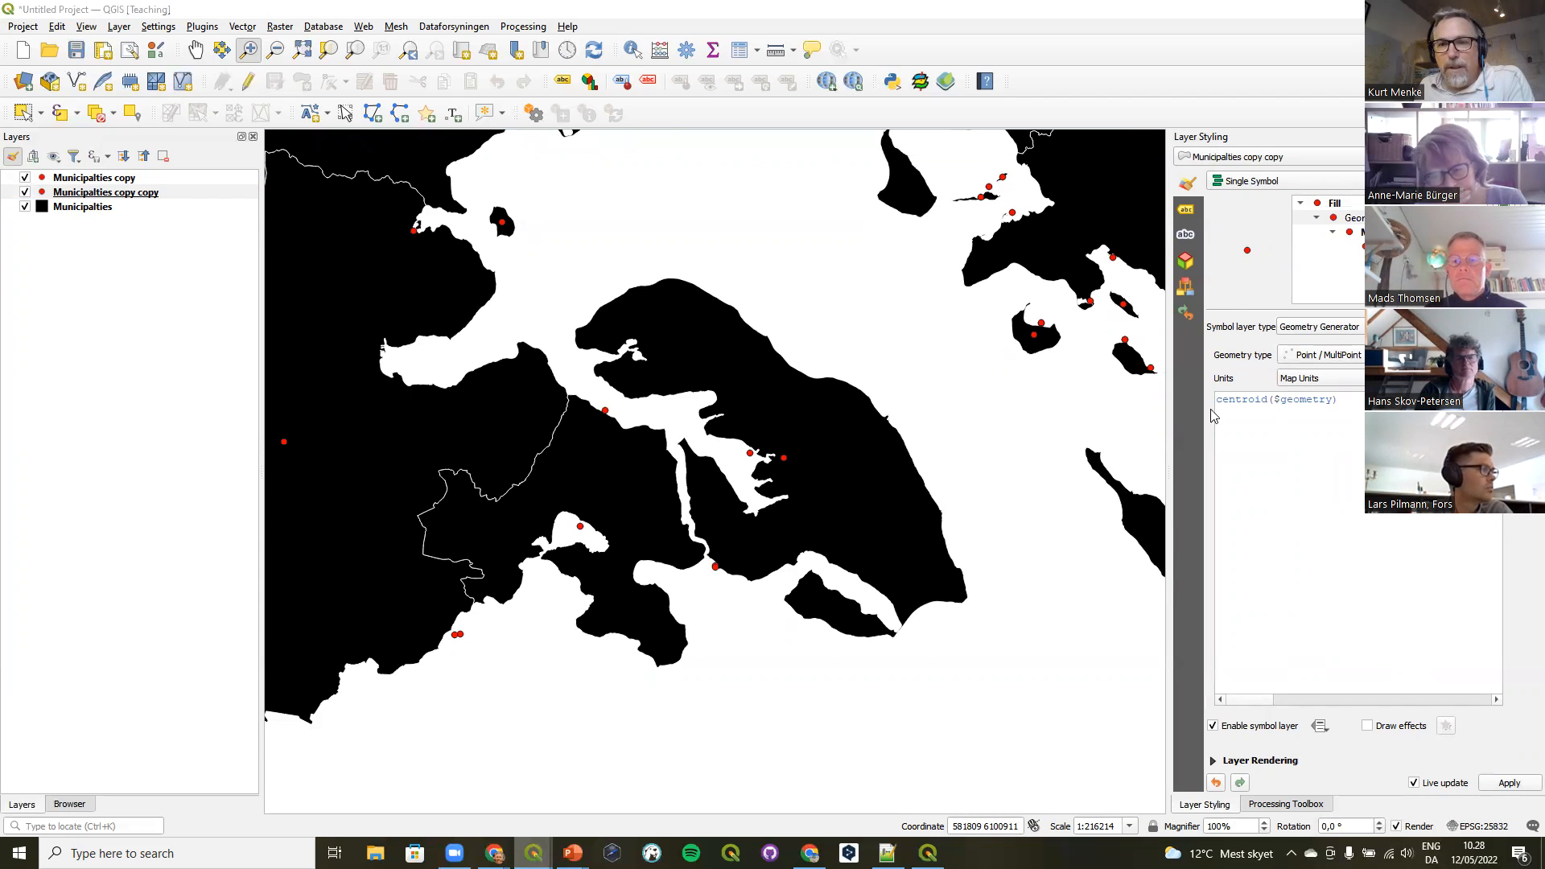
click(677, 244)
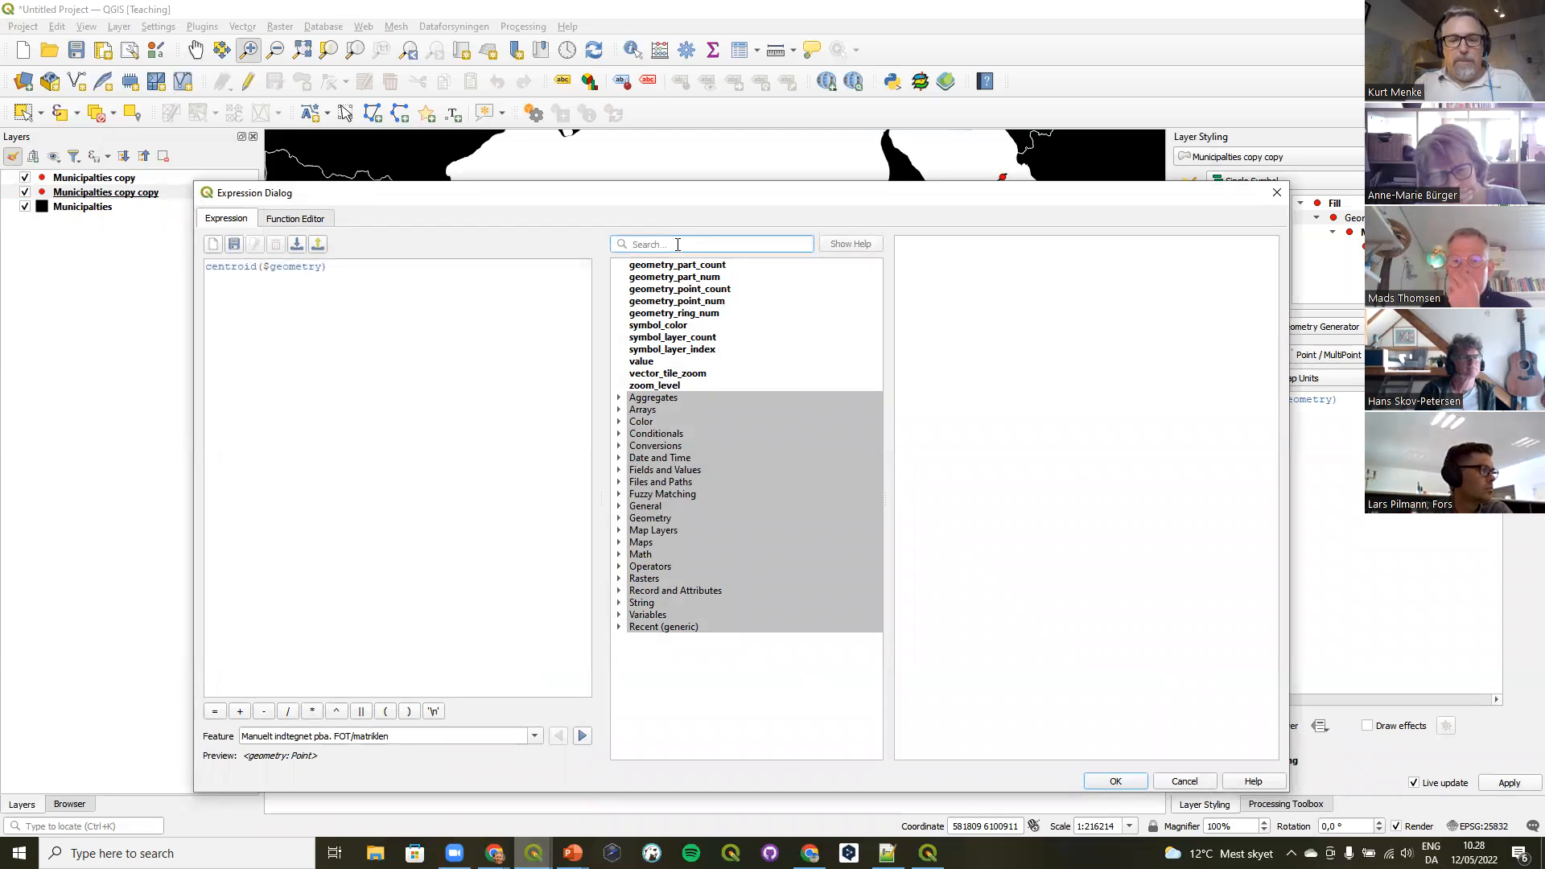
text(pole)
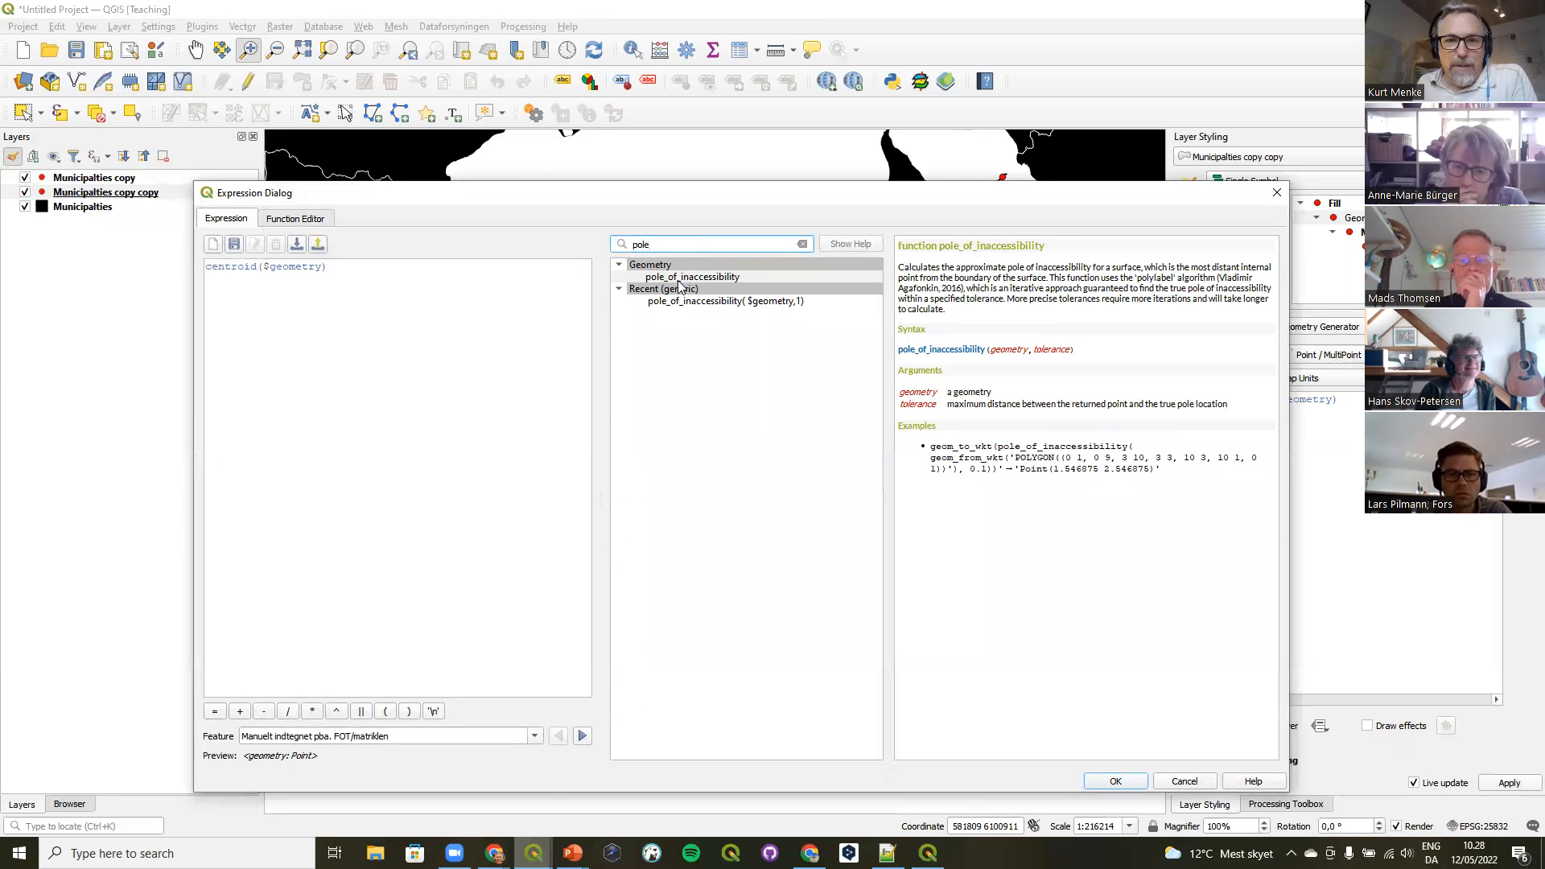
click(680, 281)
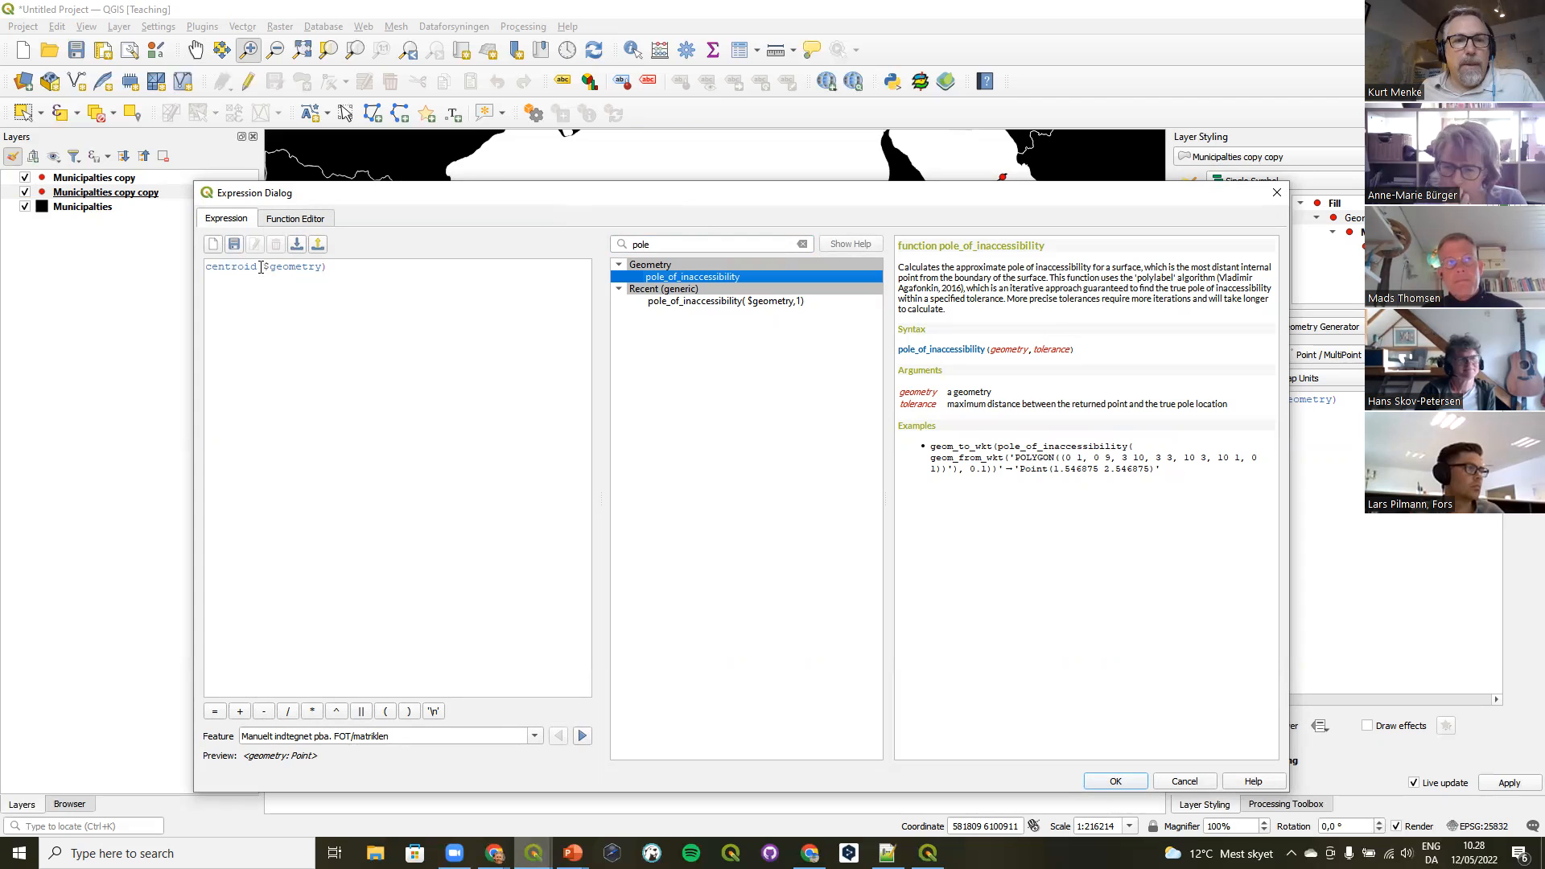
Replace the centroid function with pole_of_inaccessibility around $geometry, removing the surplus parenthesis and space.
drag(260, 266, 153, 266)
key(Delete)
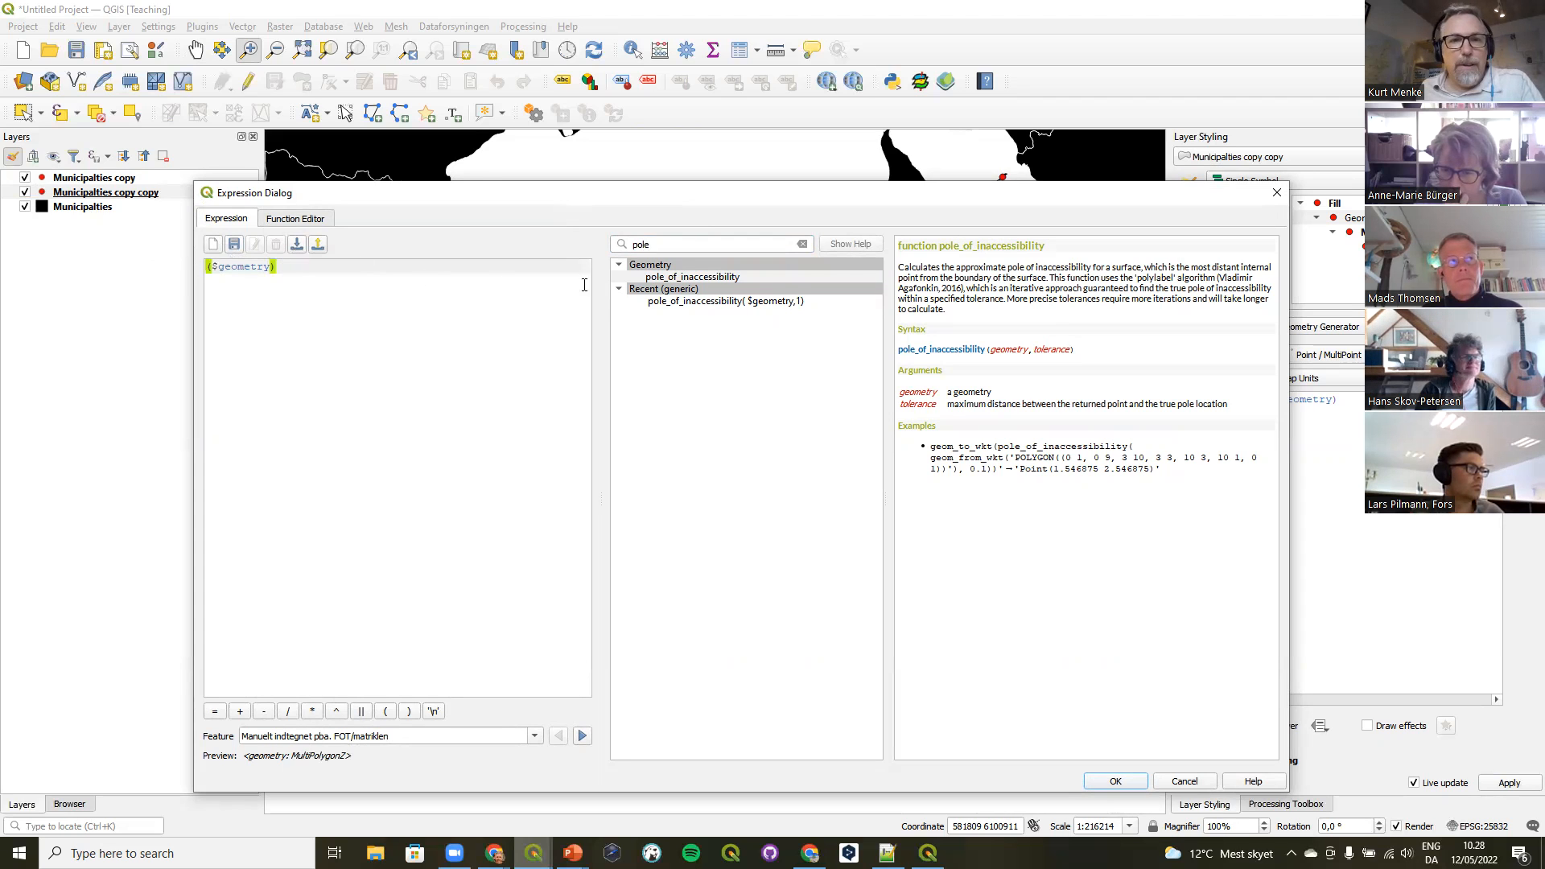
double_click(656, 277)
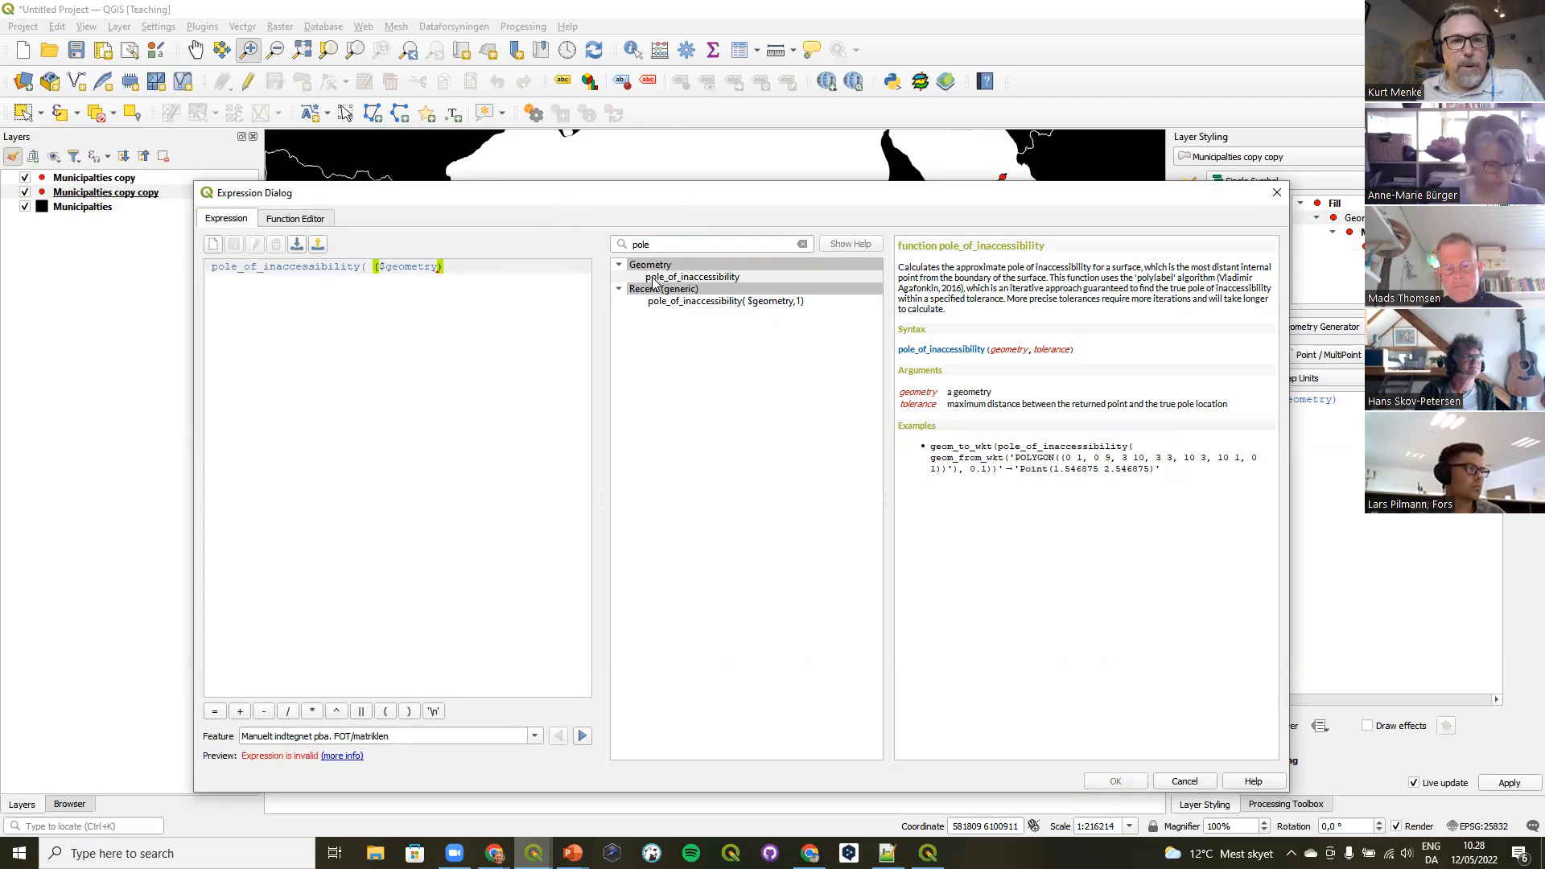
key(Delete)
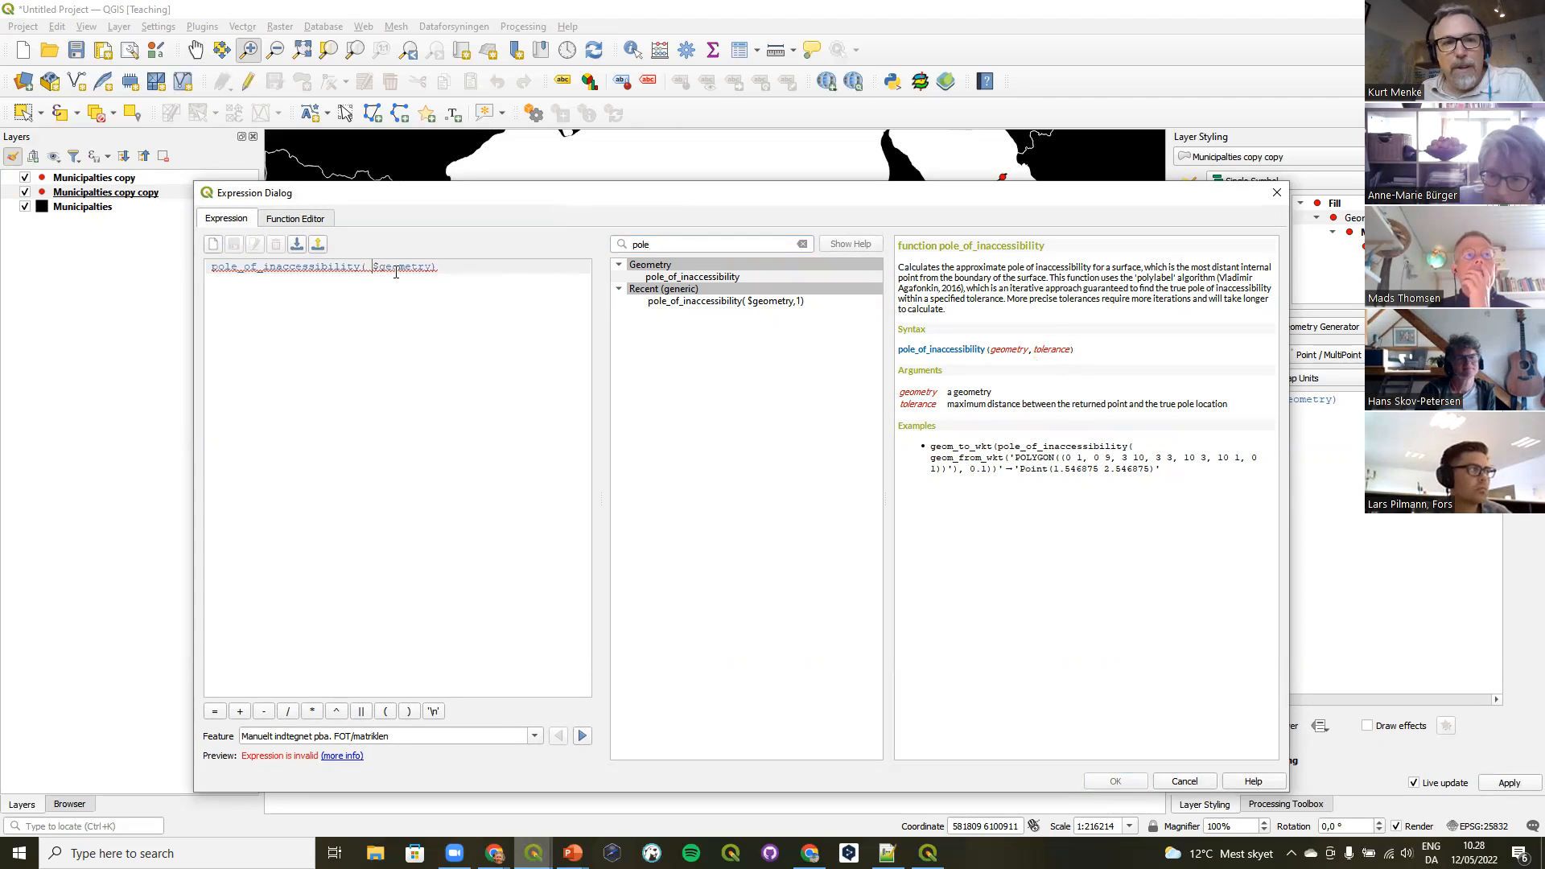
key(BackSpace)
Complete the expression as pole_of_inaccessibility($geometry,1) with a tolerance of 1 and apply it to the layer.
drag(366, 266, 427, 259)
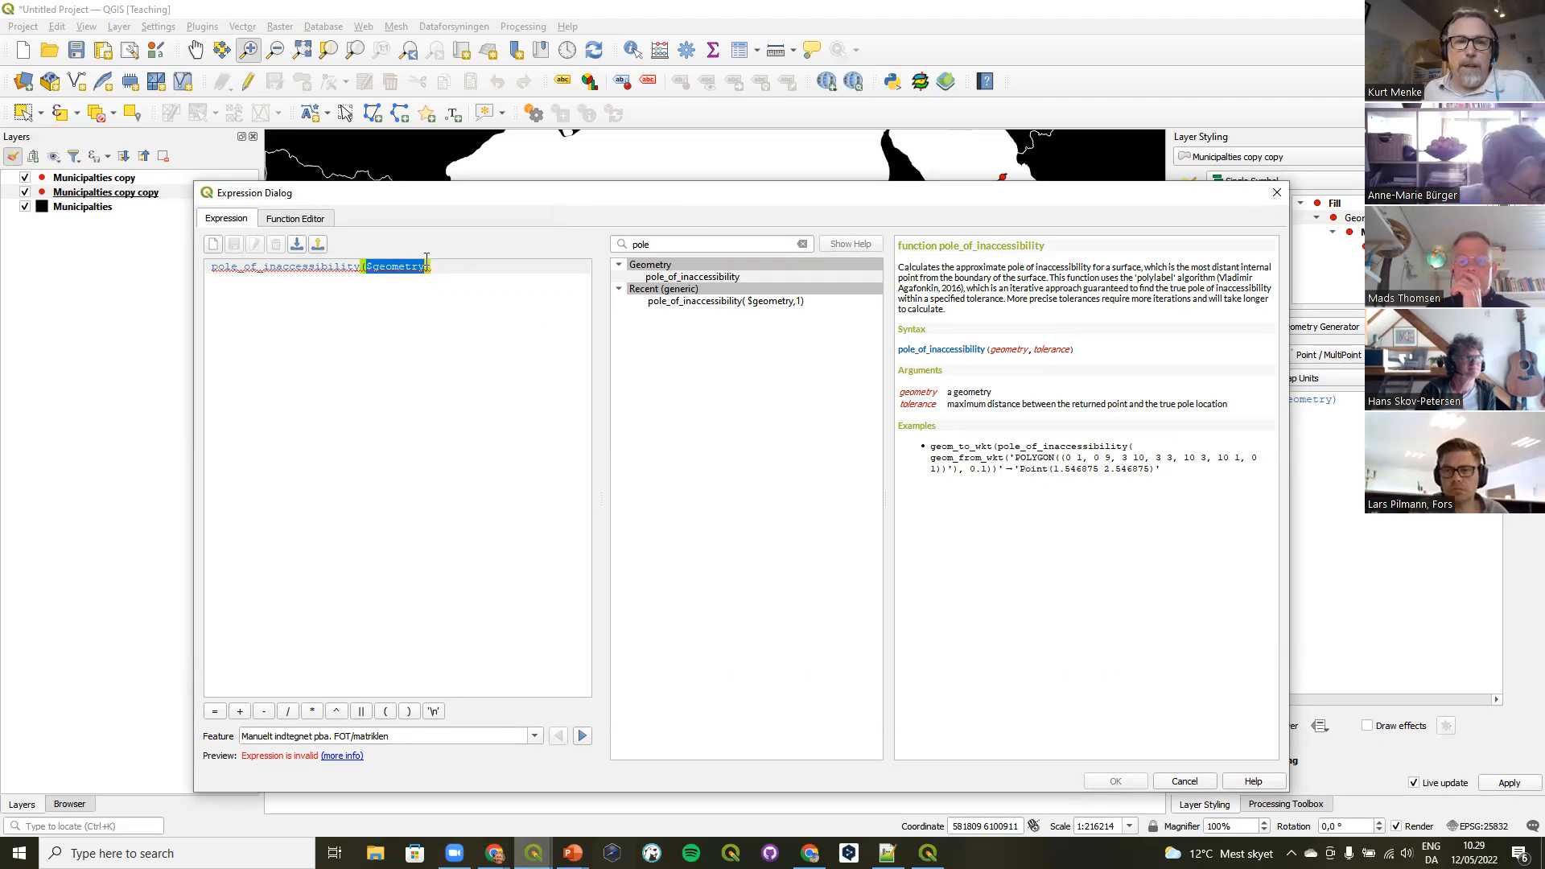
click(462, 319)
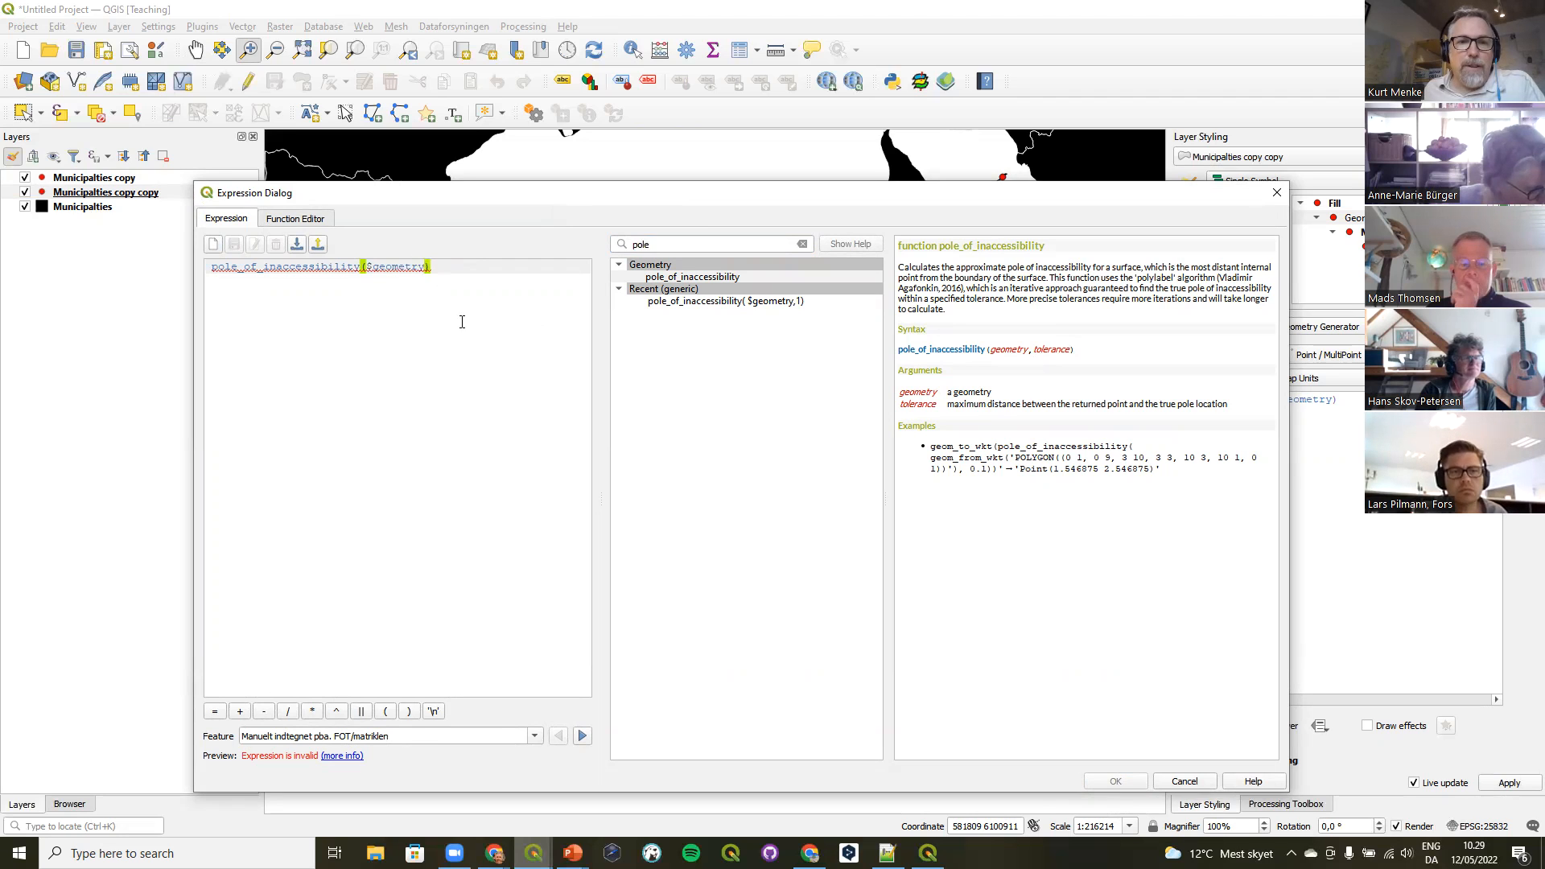
key(Left)
text(,1)
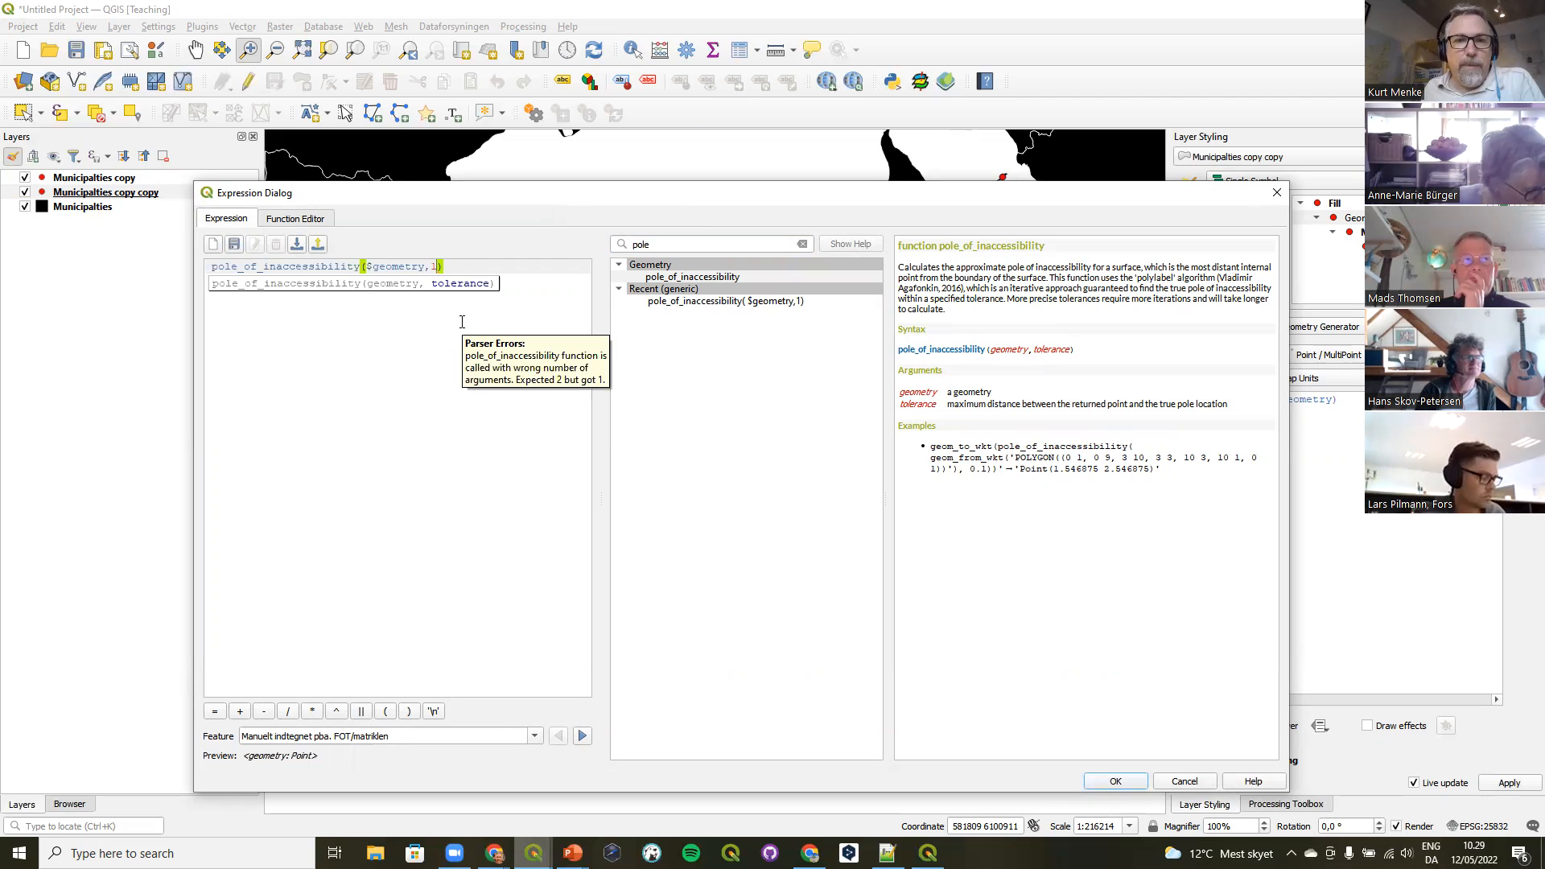
click(733, 402)
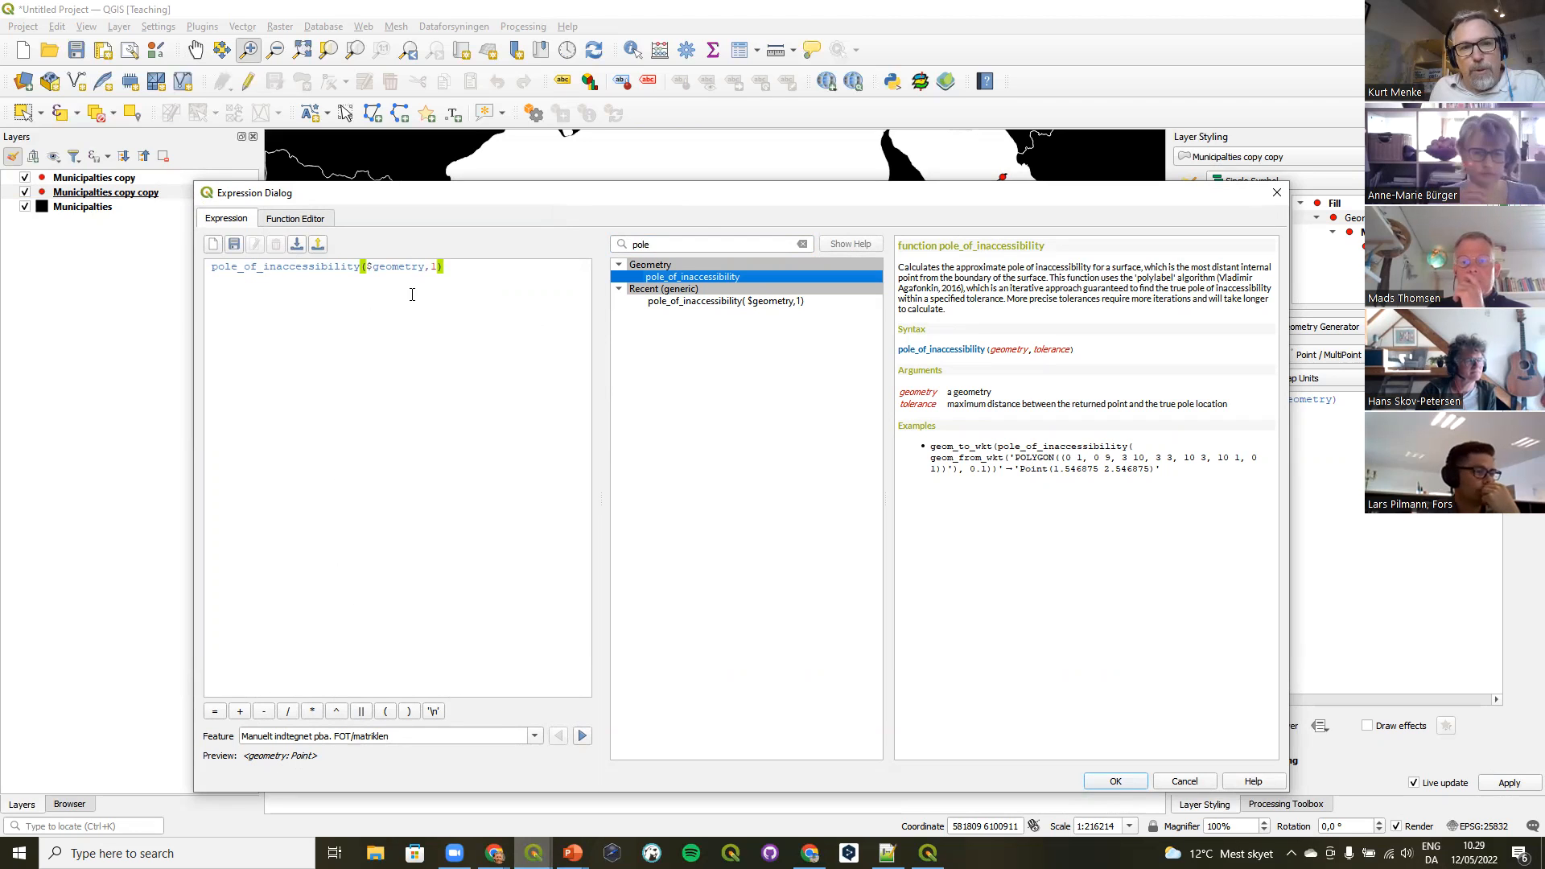
click(446, 291)
key(BackSpace)
key(BackSpace)
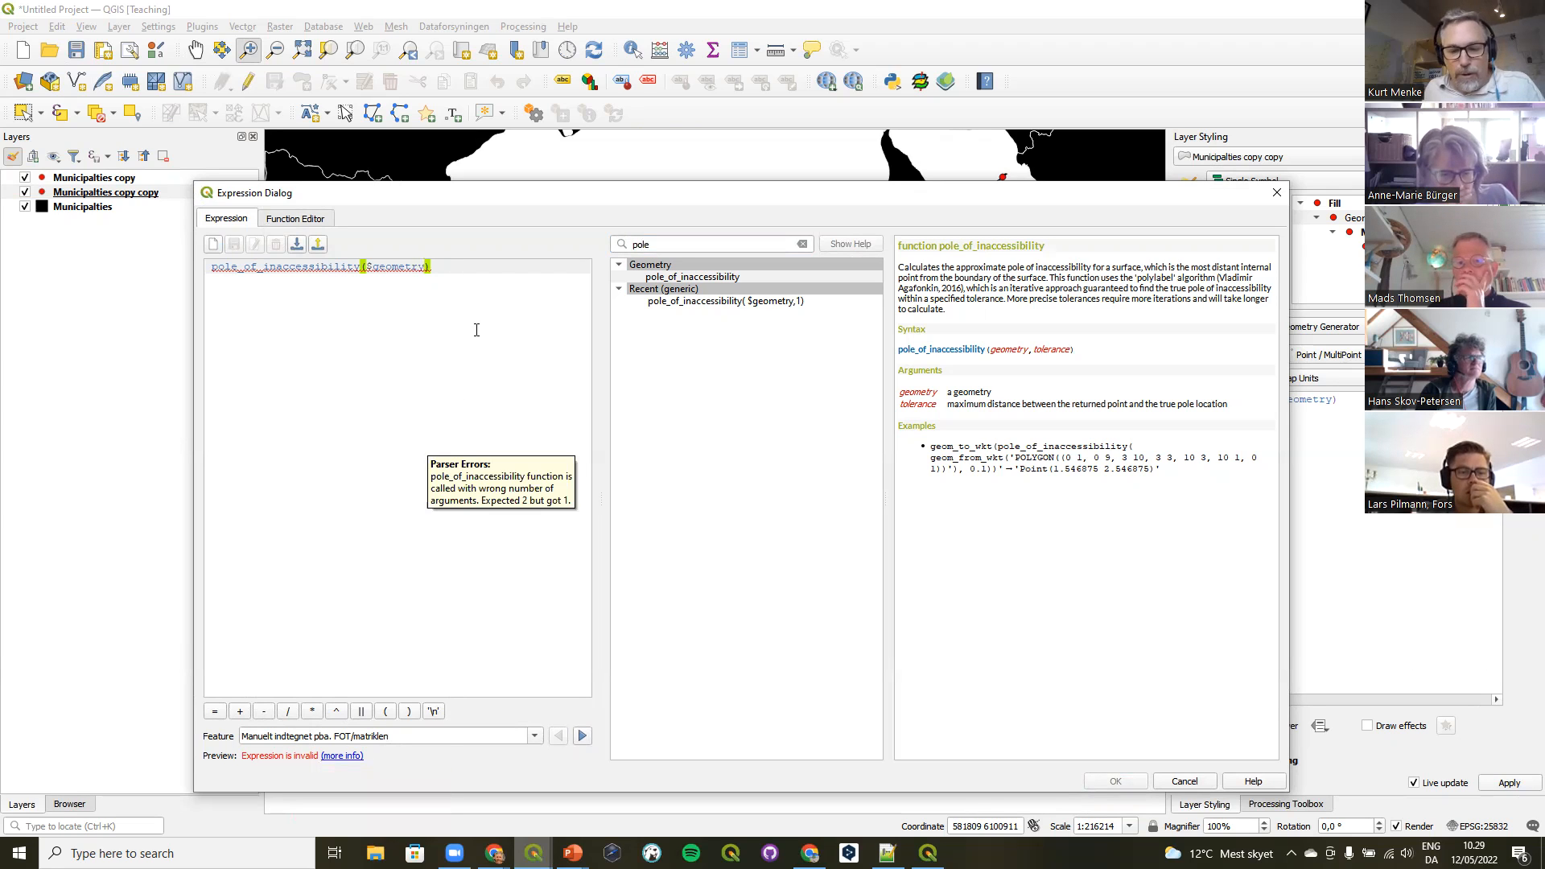
text(,1)
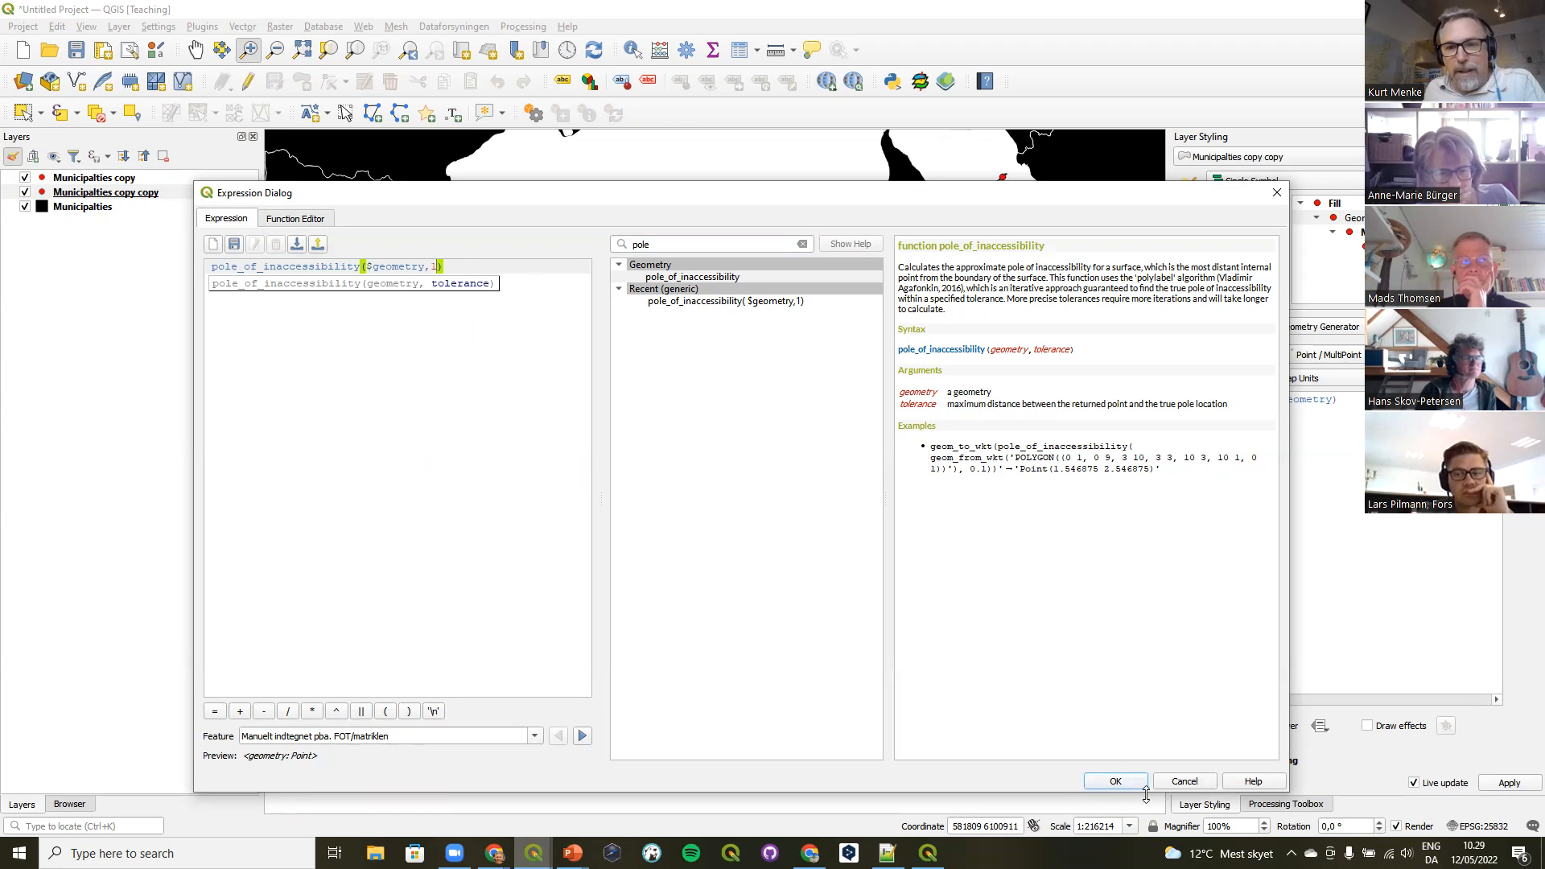
click(1102, 782)
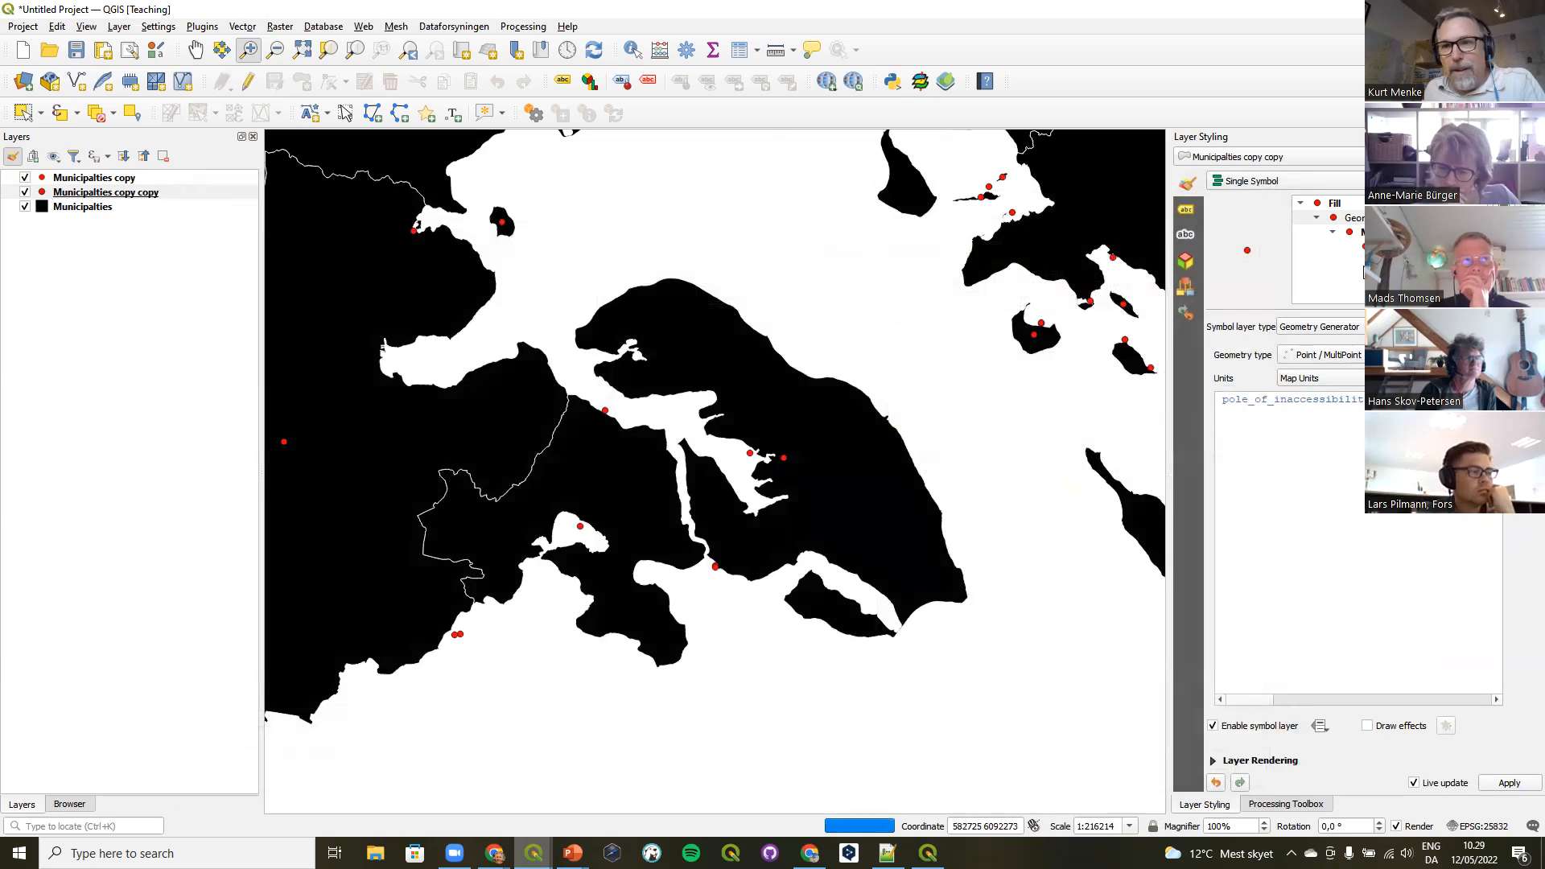
Change the simple marker of Municipalties copy copy to a filled cross and increase its size to 5.6.
click(1367, 246)
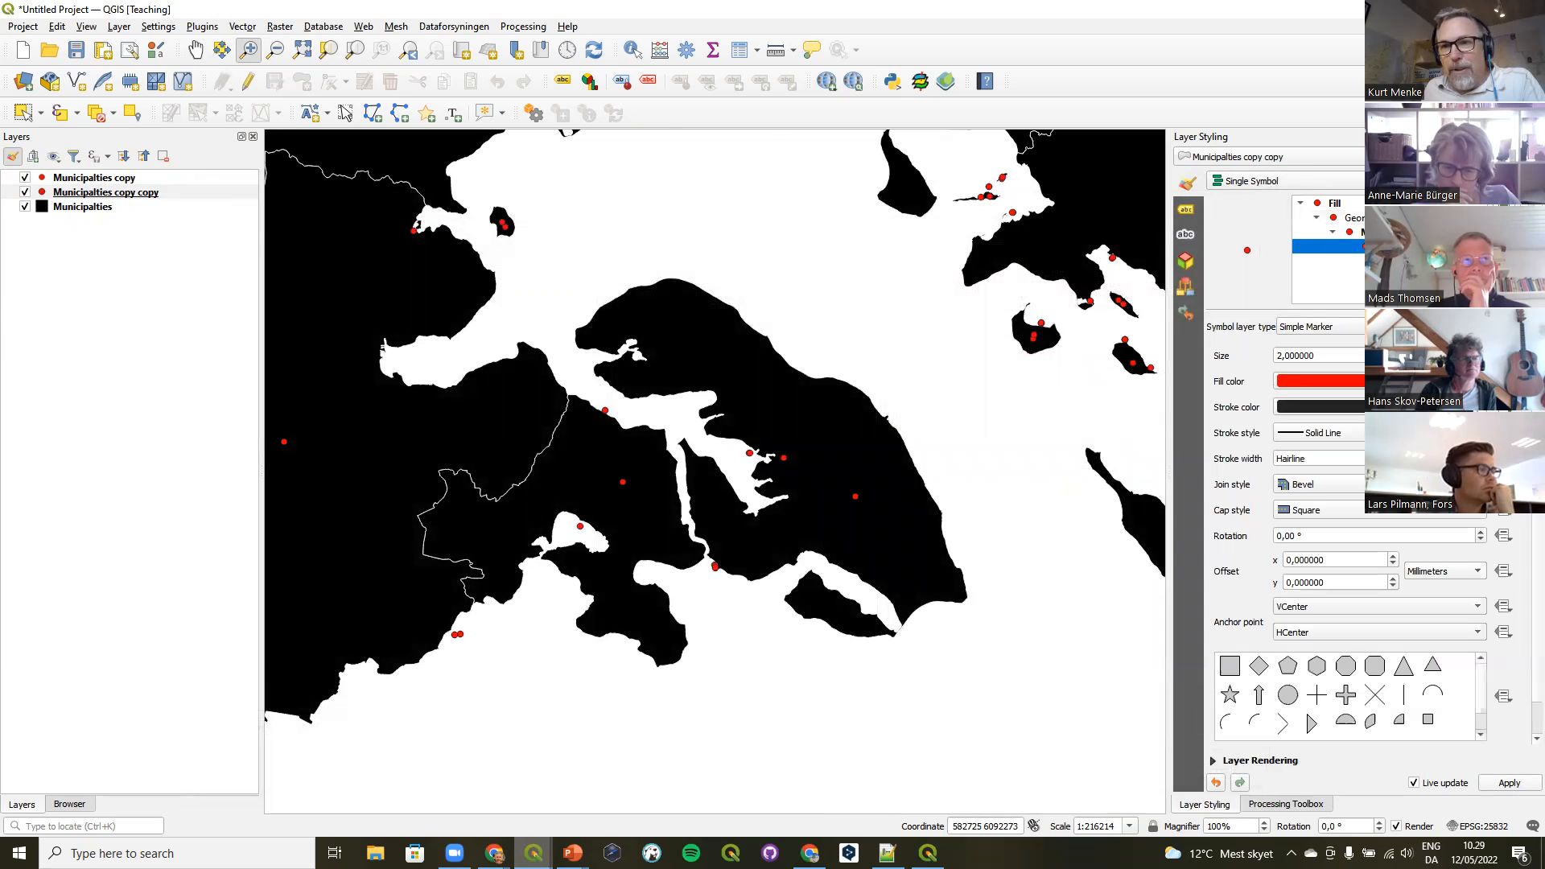
click(1346, 695)
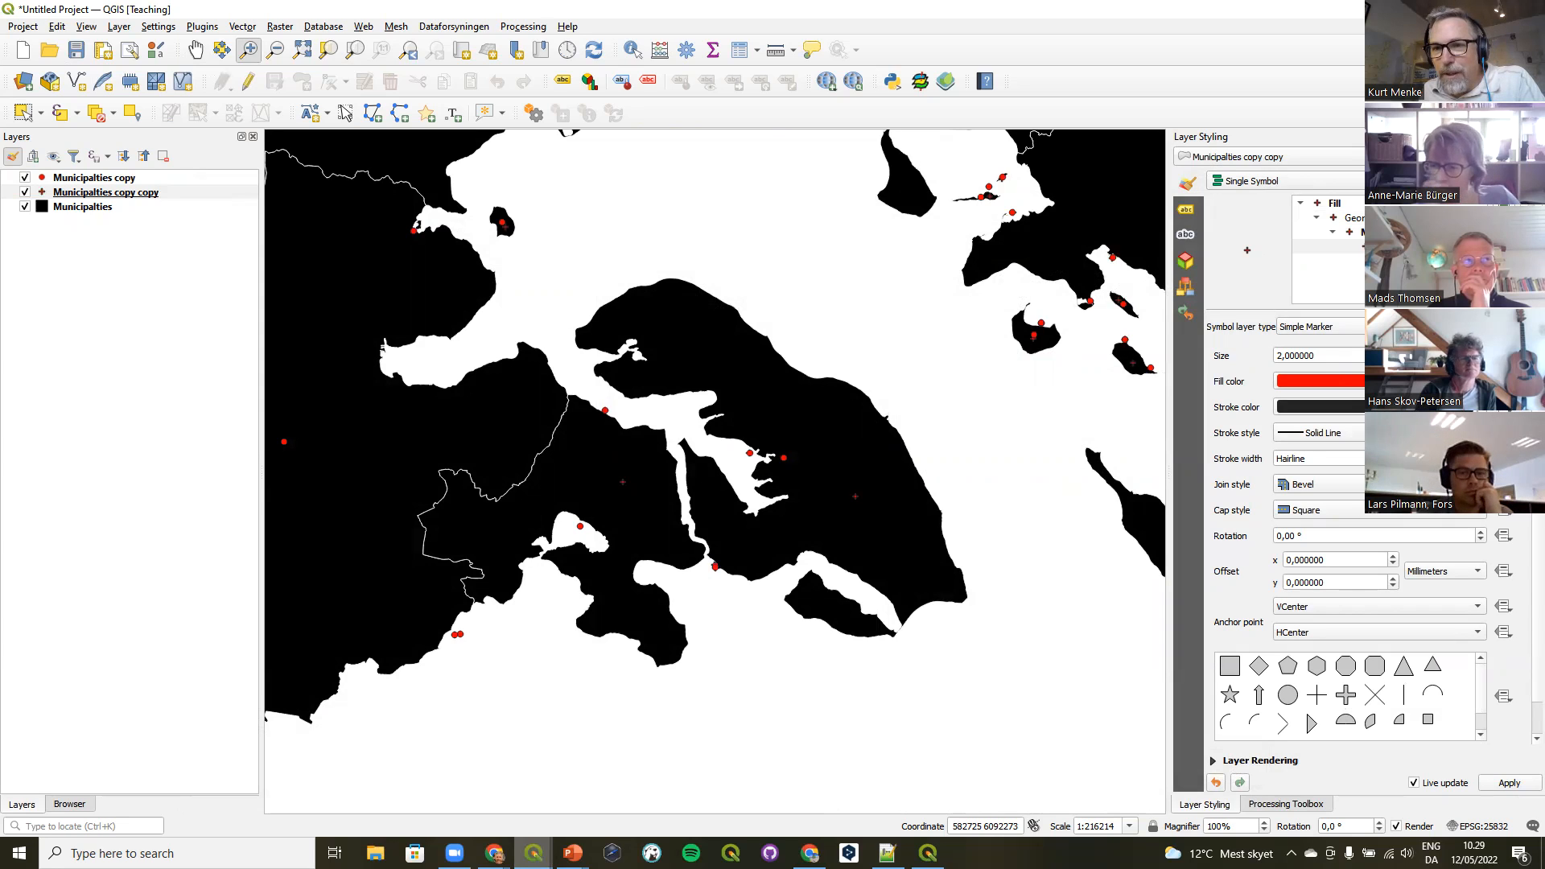
click(1392, 352)
click(1392, 351)
click(1393, 351)
click(1393, 352)
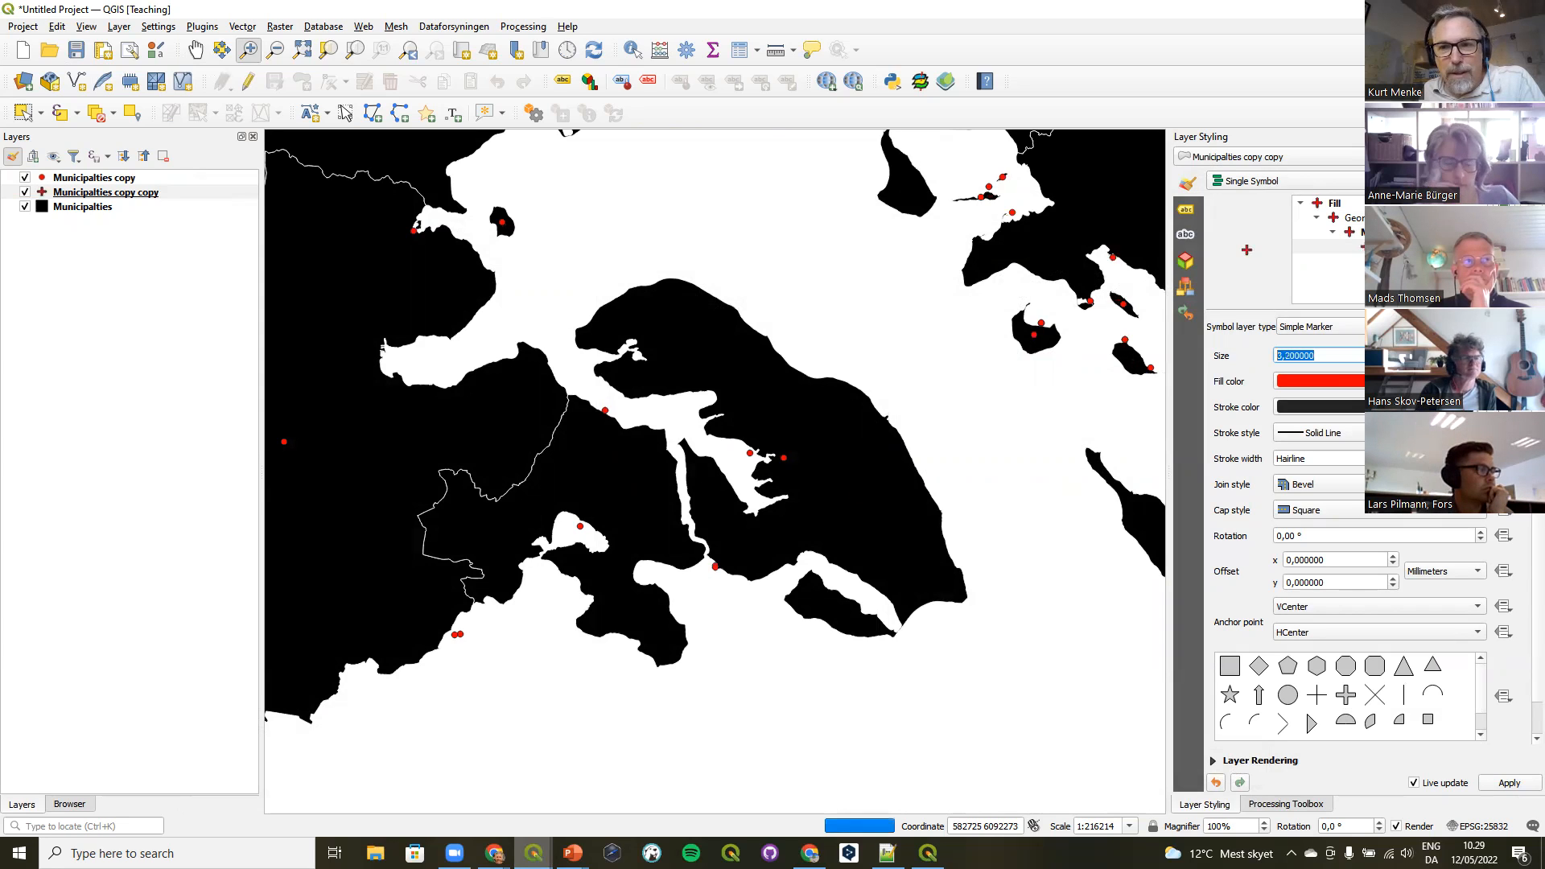
click(1393, 352)
click(1393, 352)
click(1393, 351)
click(1393, 352)
click(1393, 351)
click(1393, 352)
click(1392, 352)
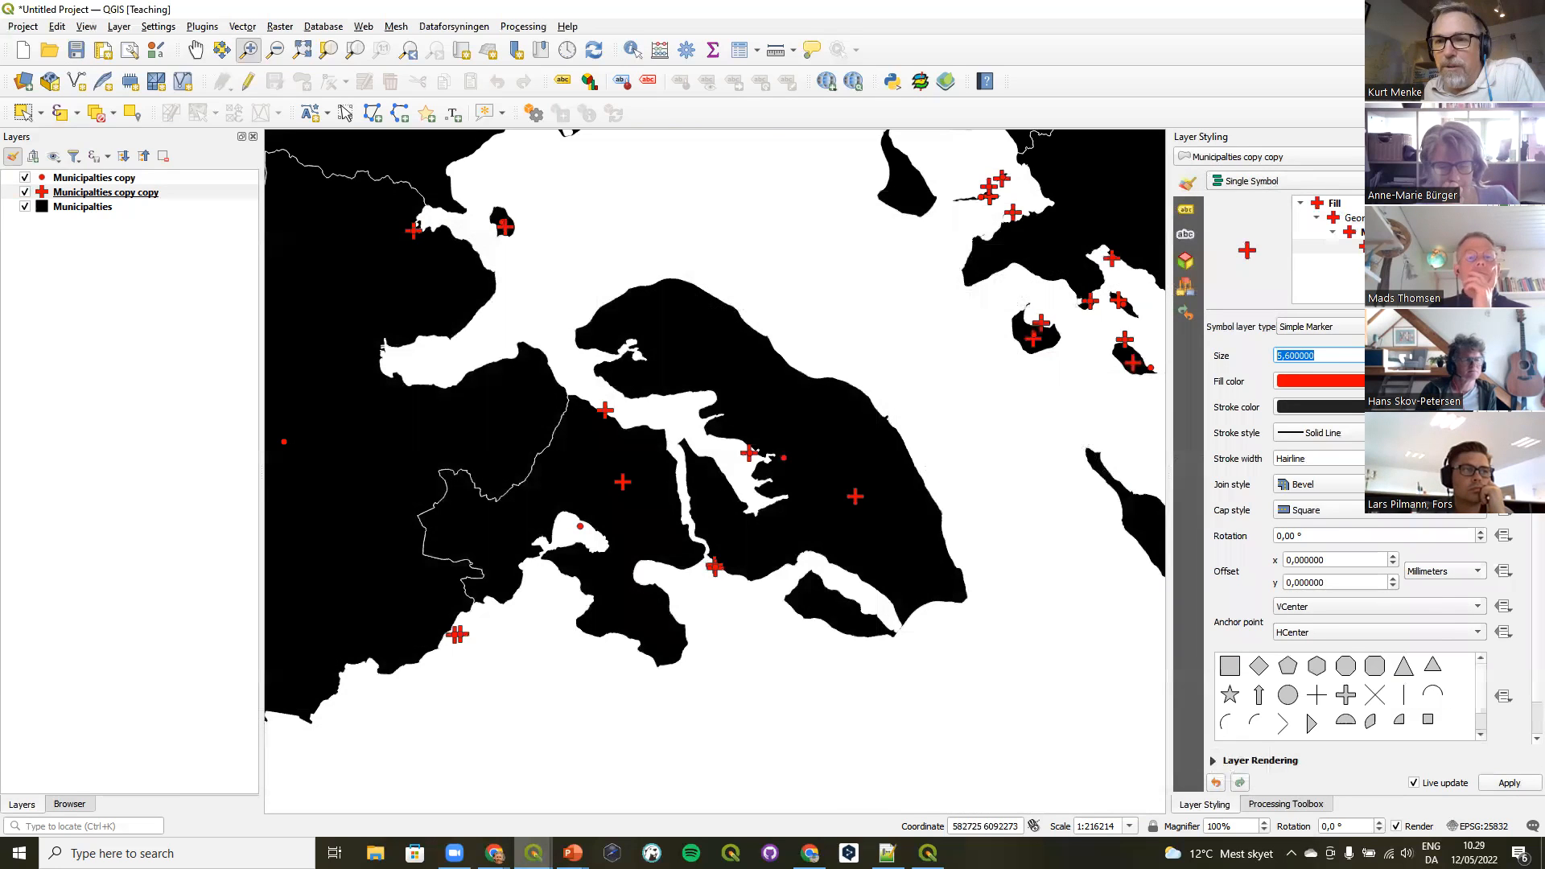
Set the fill color of the cross markers to yellow.
click(1472, 381)
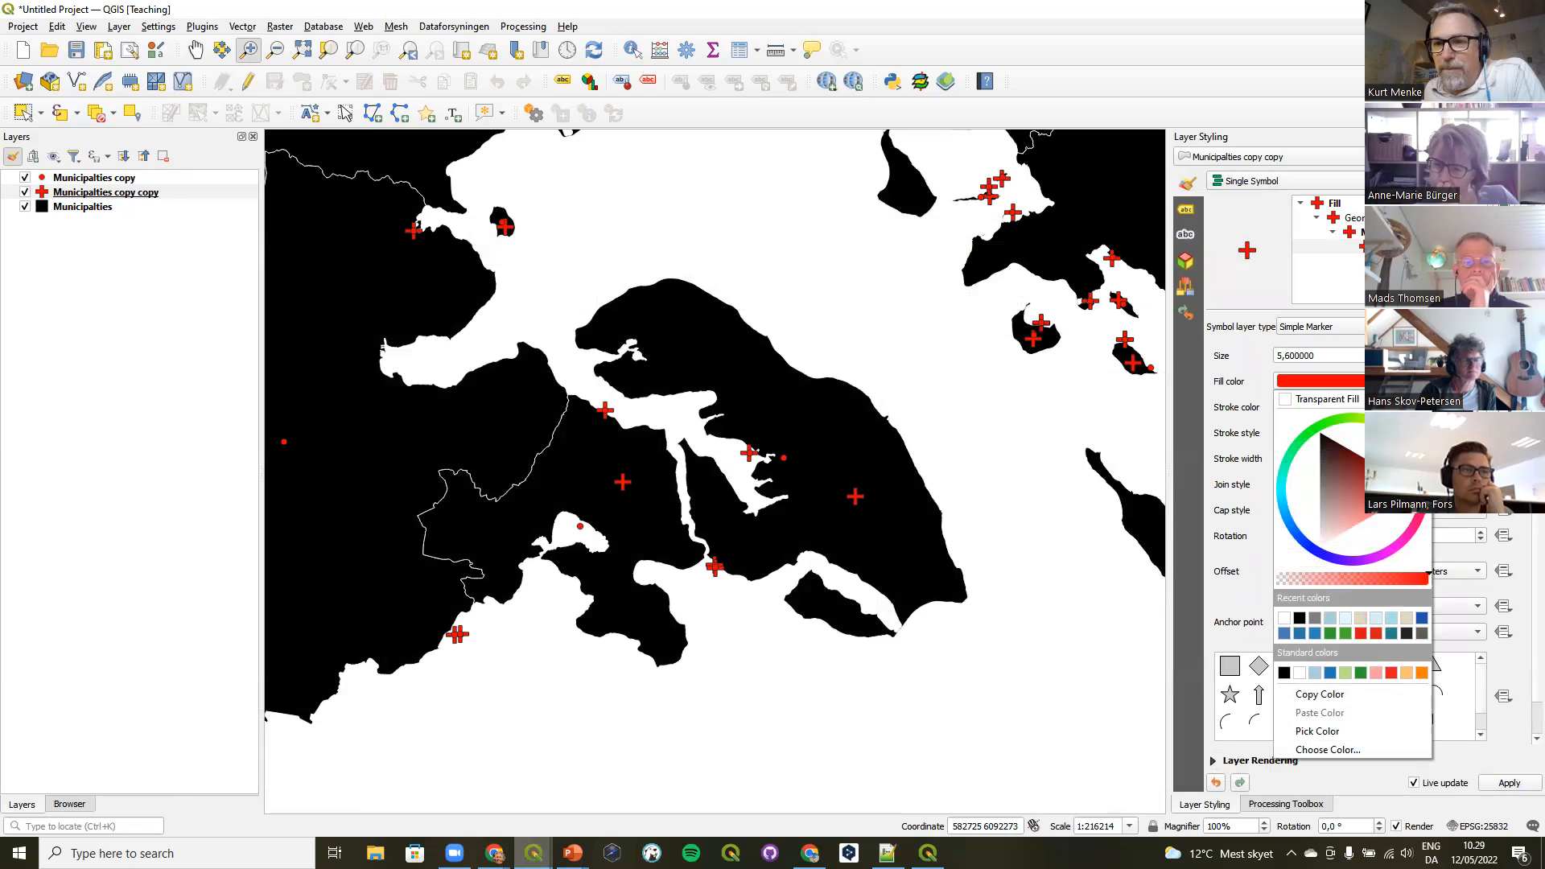
click(1394, 431)
click(1379, 448)
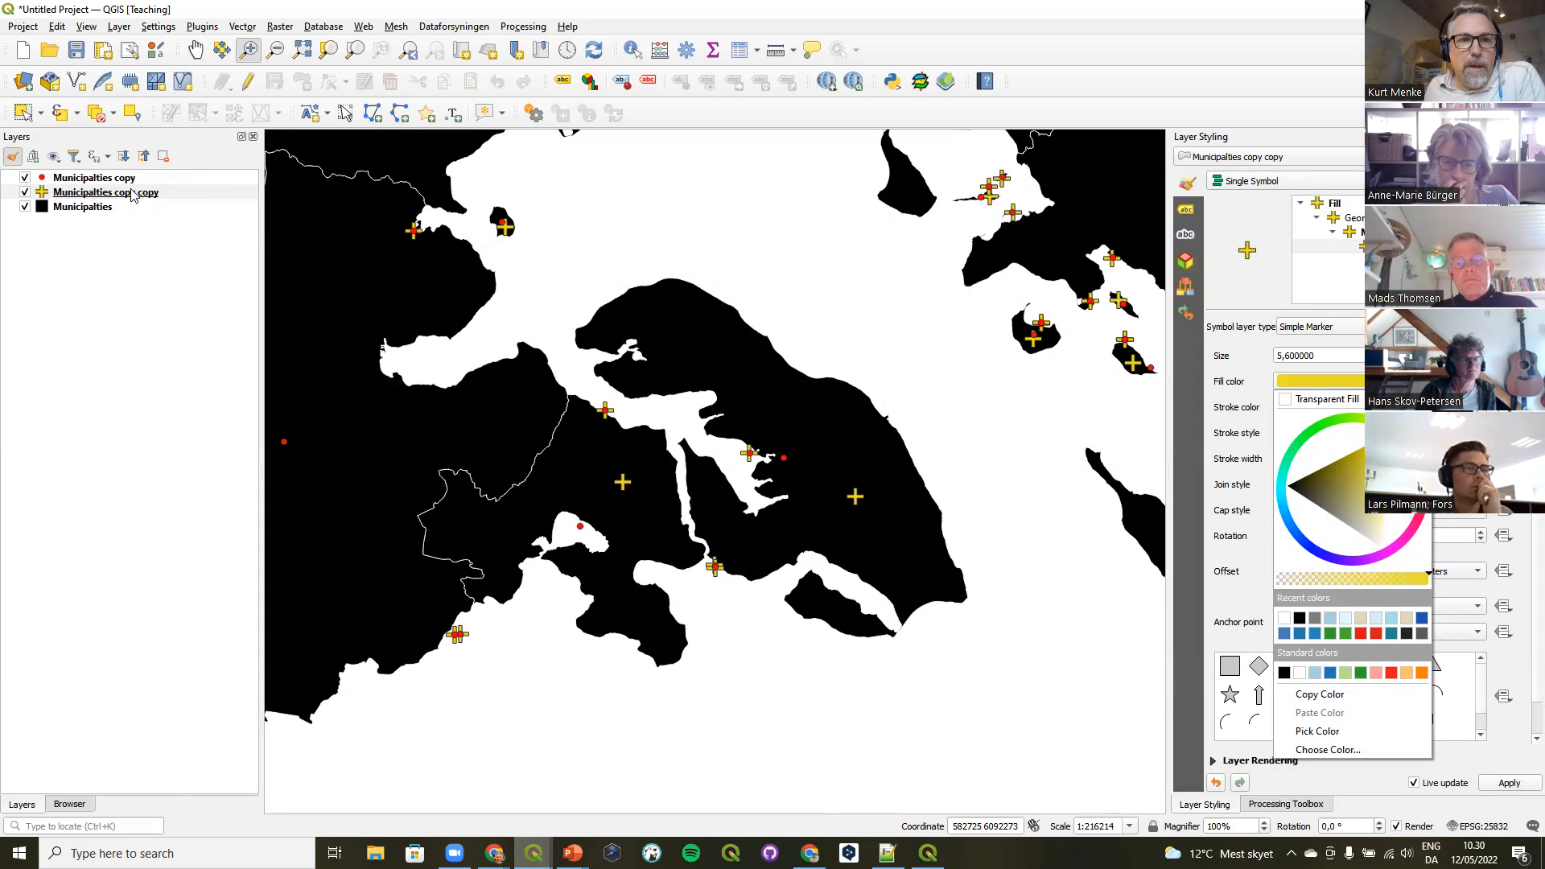
click(133, 193)
click(107, 180)
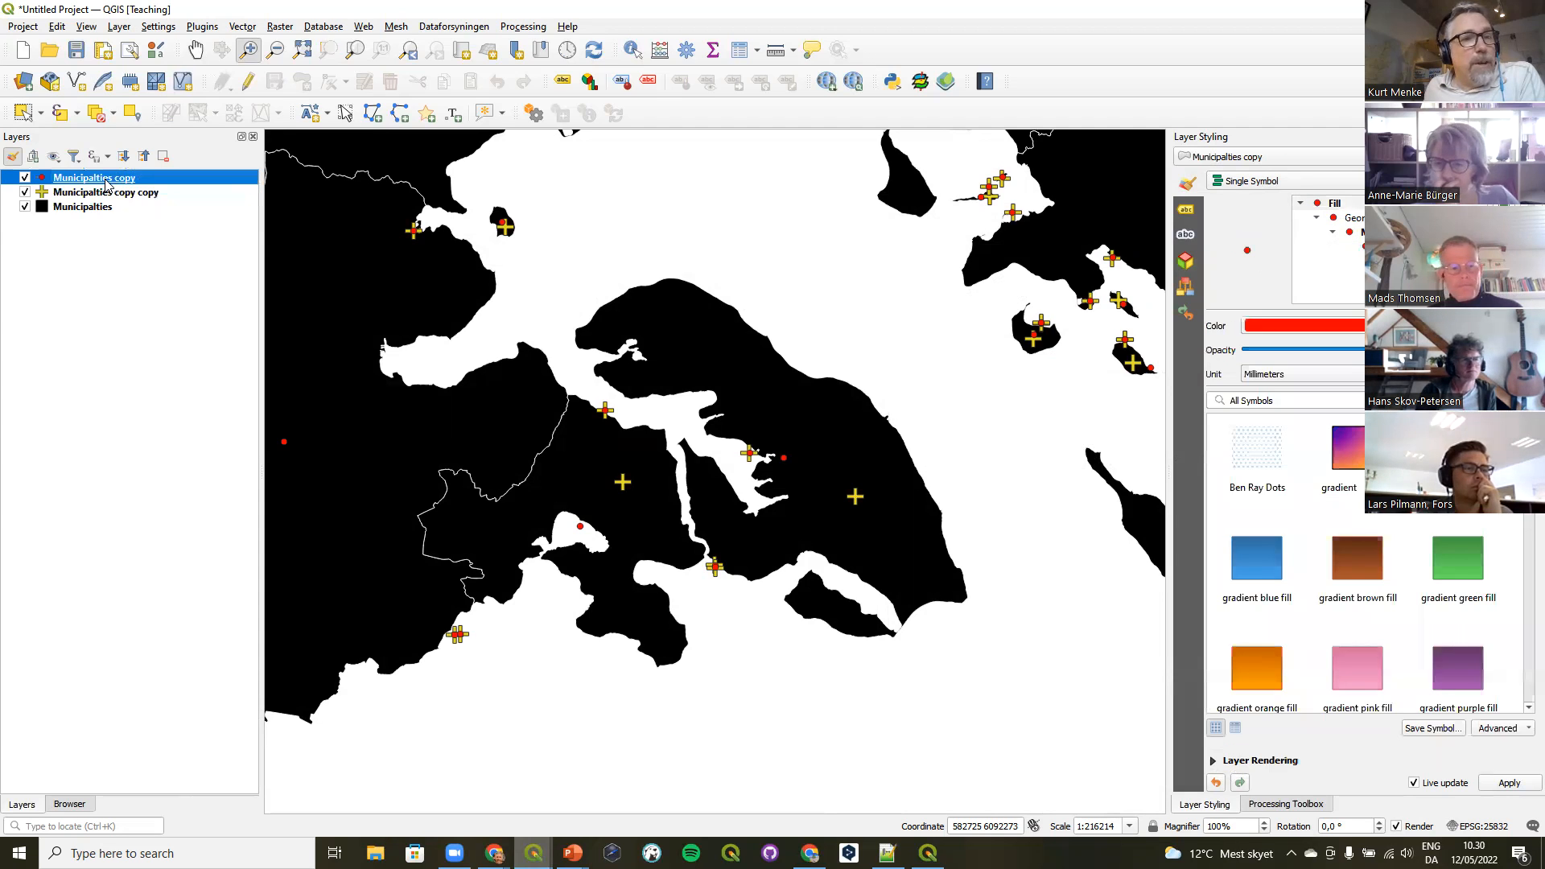
Duplicate the Municipalties layer, place the copy above the original, and make the copy visible.
right_click(81, 206)
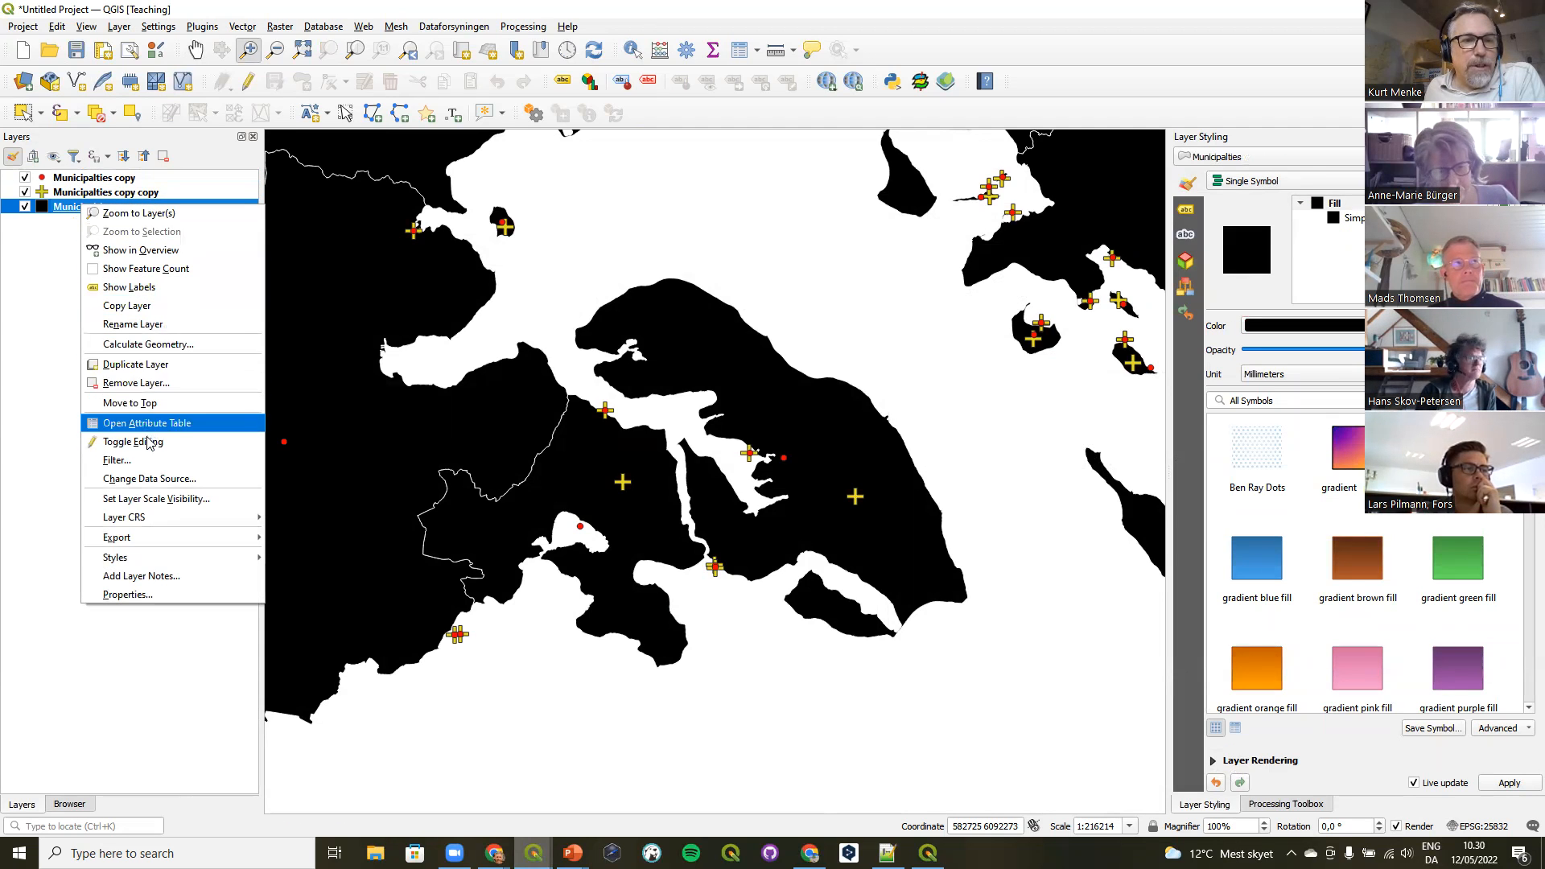
click(135, 364)
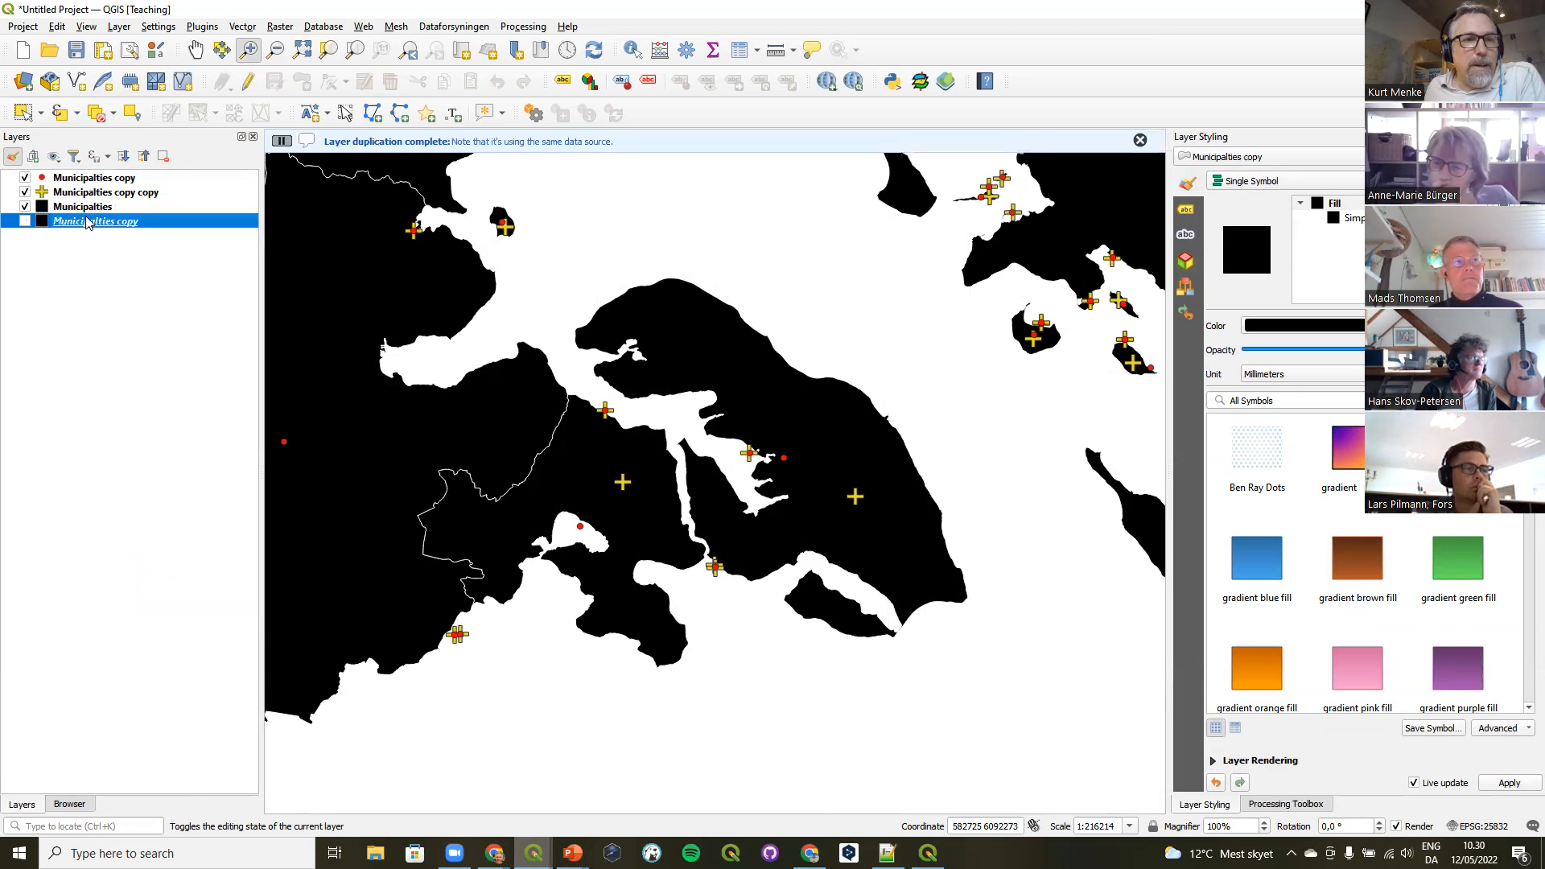
drag(81, 207, 77, 227)
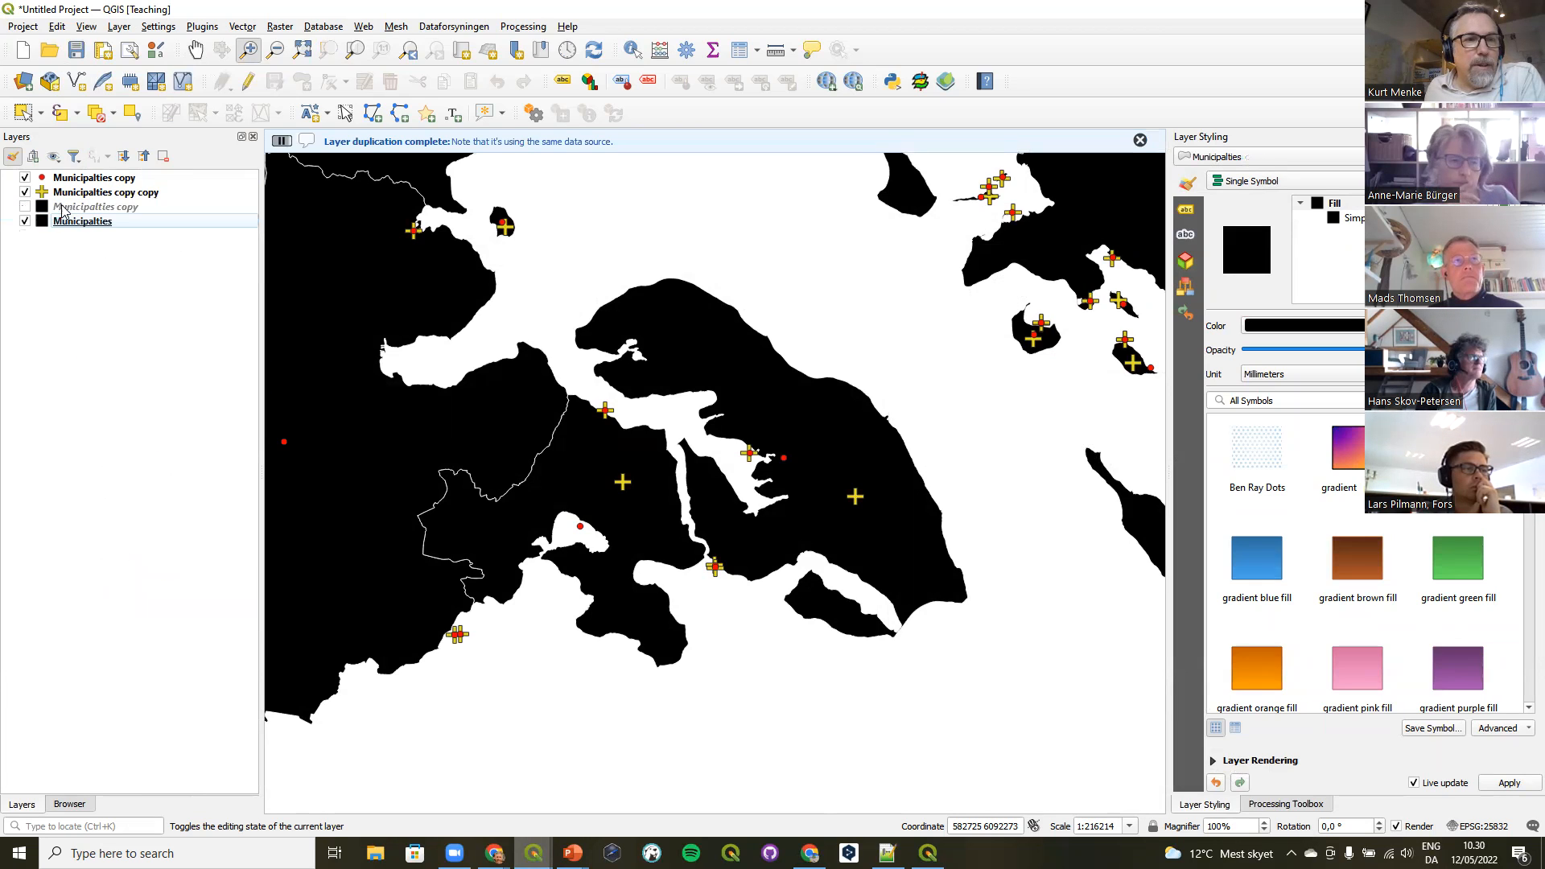
click(25, 207)
click(79, 207)
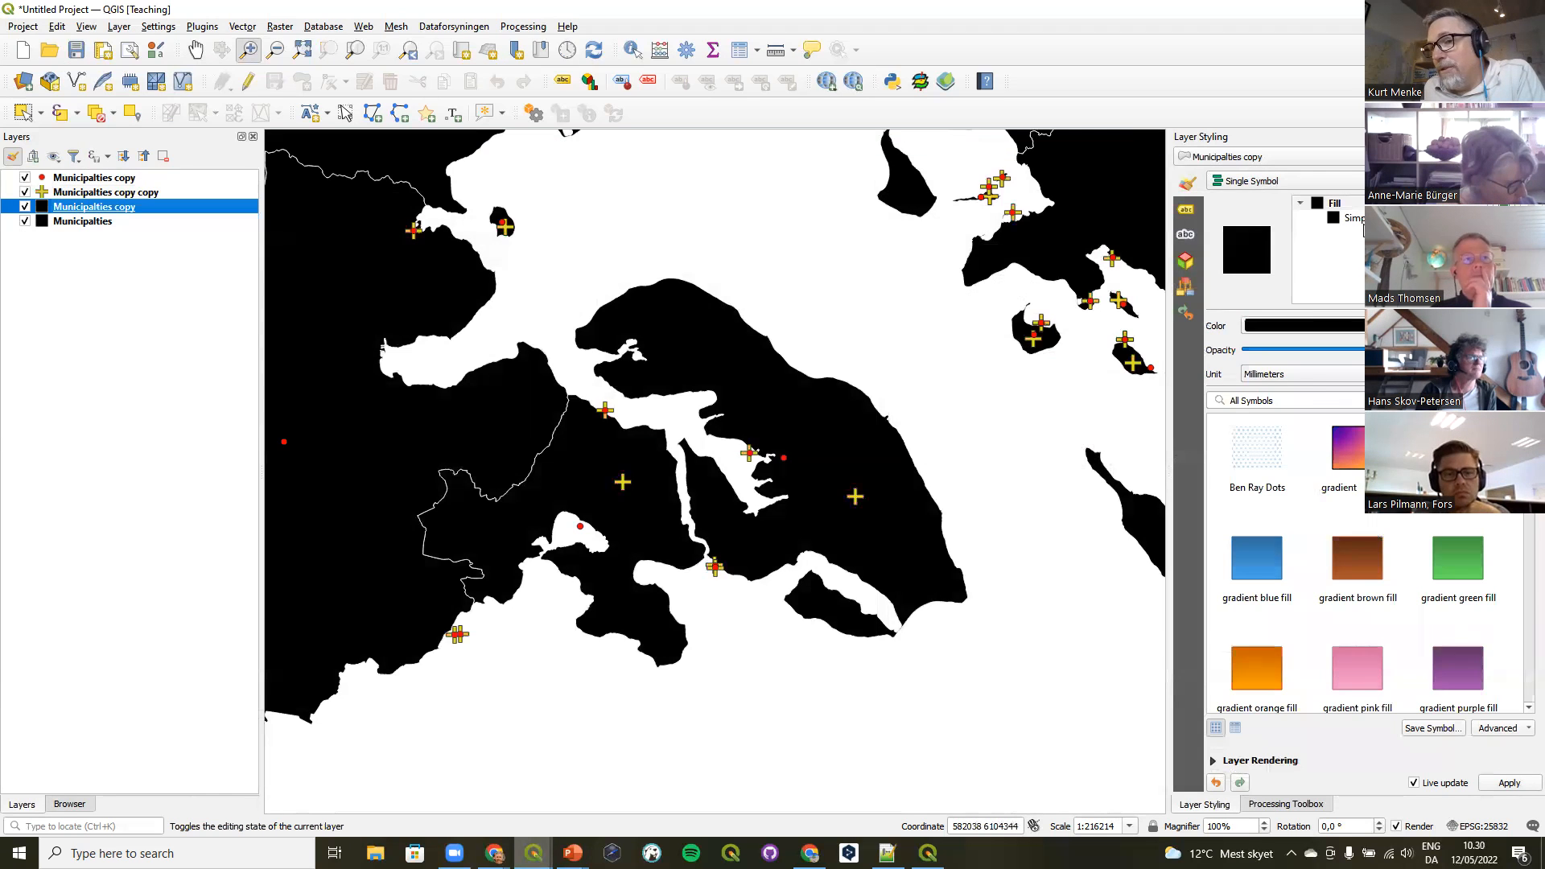
Change the new Municipalties copy's symbol layer type from simple fill to Geometry Generator.
click(1354, 218)
click(1319, 325)
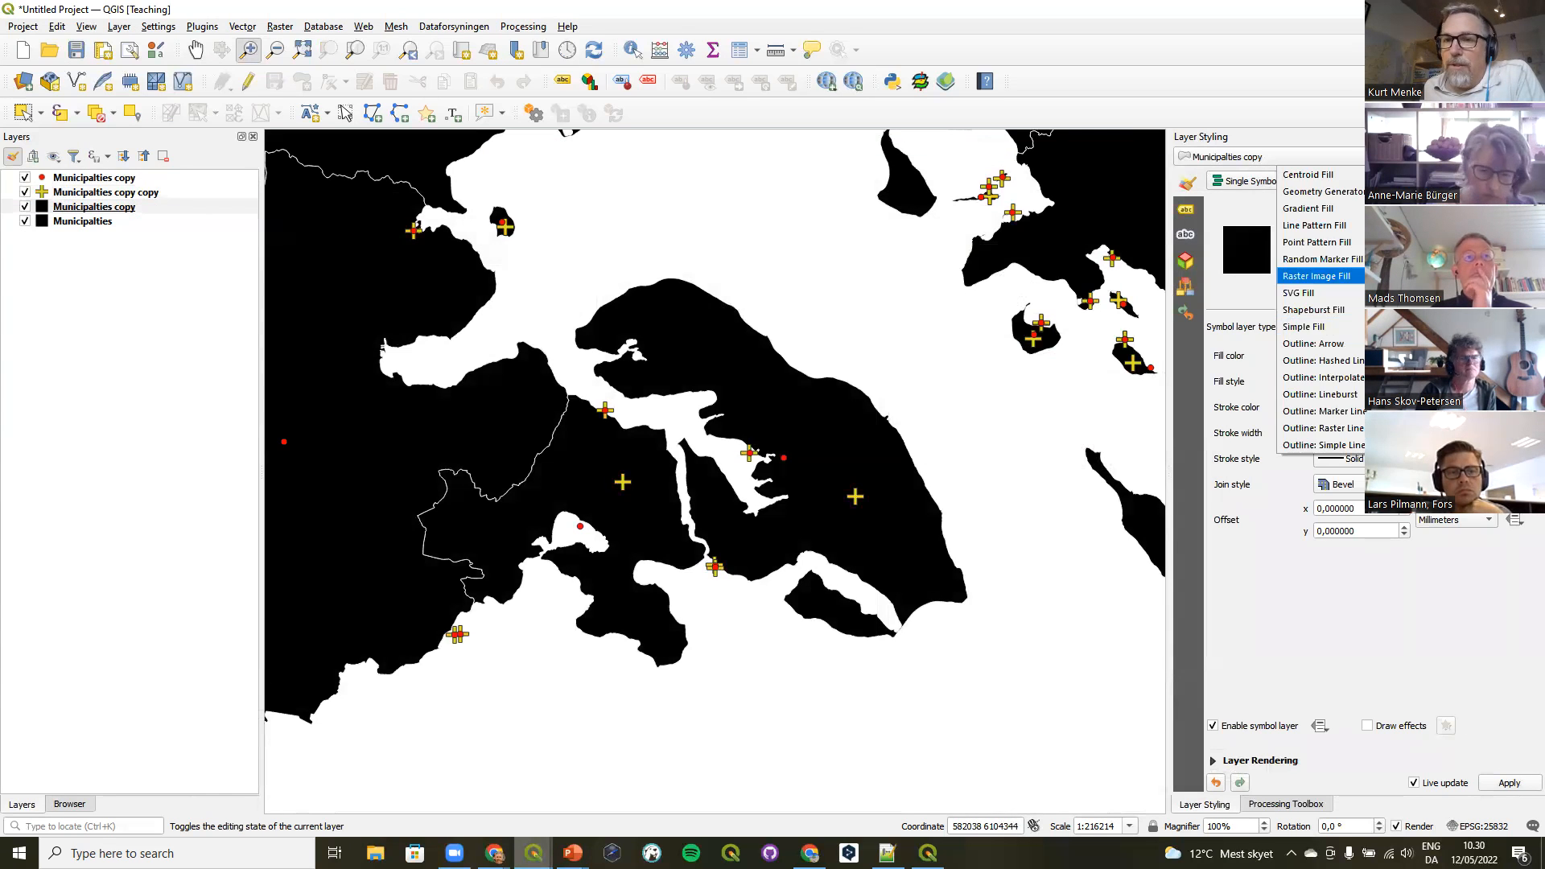
click(1320, 172)
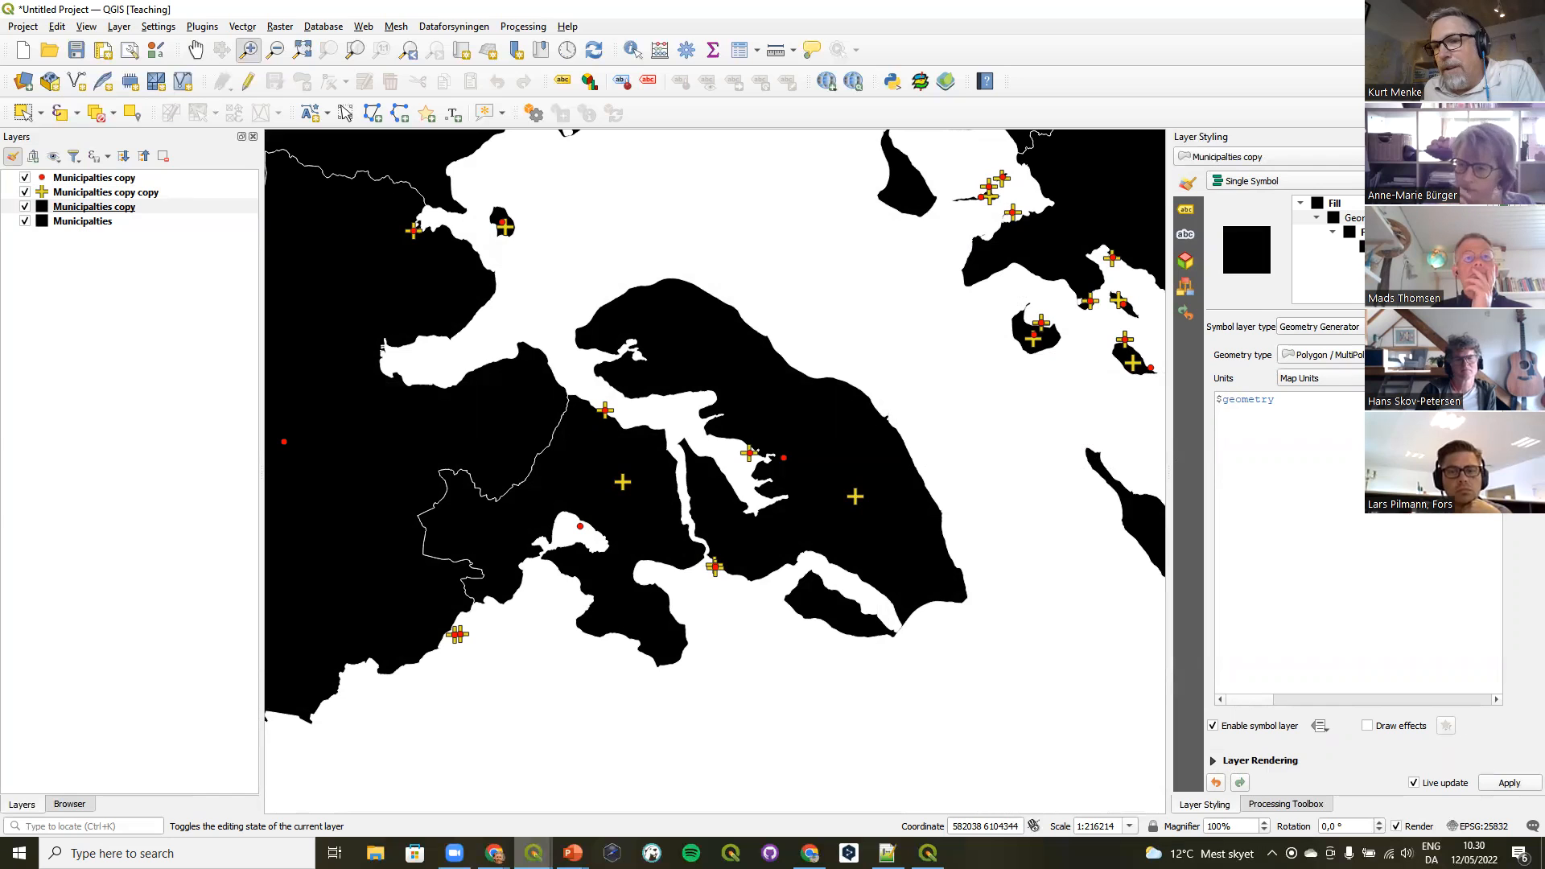
Open the expression editor for the Municipalties copy geometry generator and look up the buffer function.
click(1521, 401)
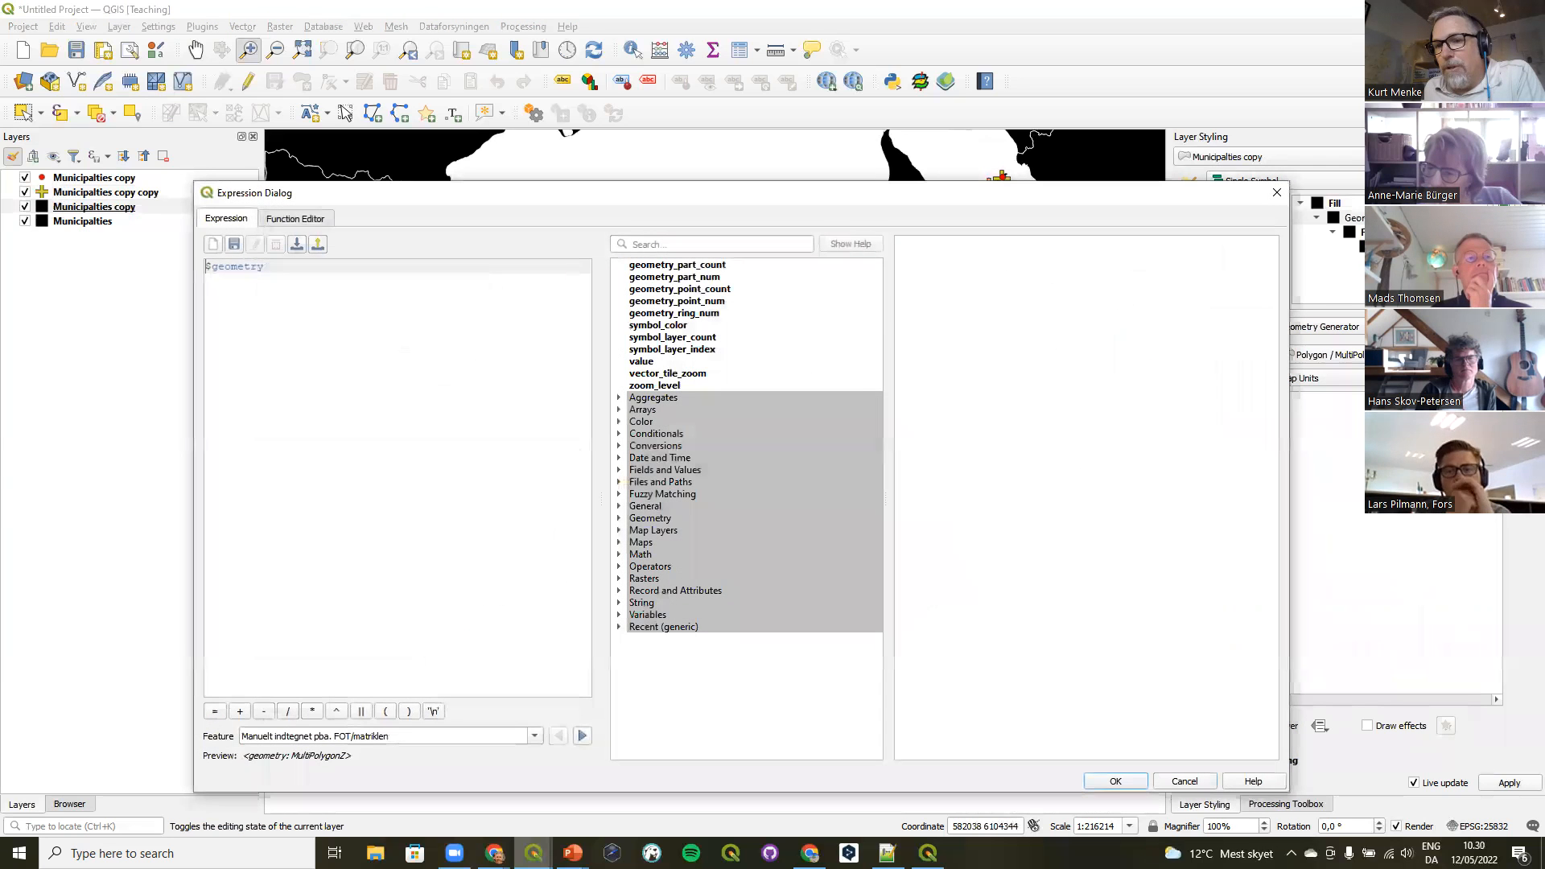
click(748, 245)
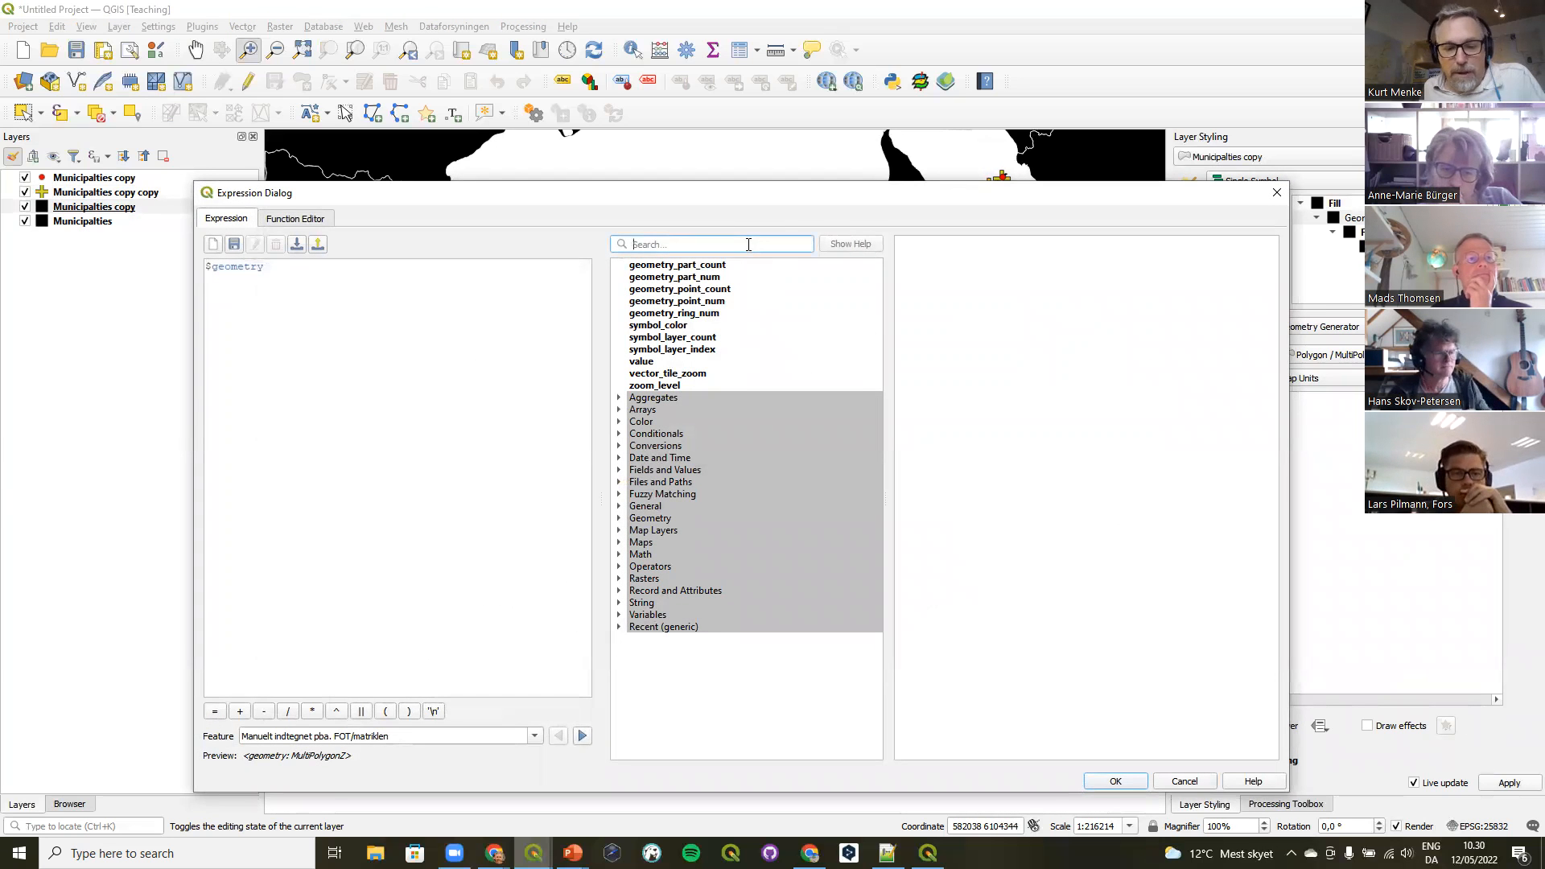
text(bufff)
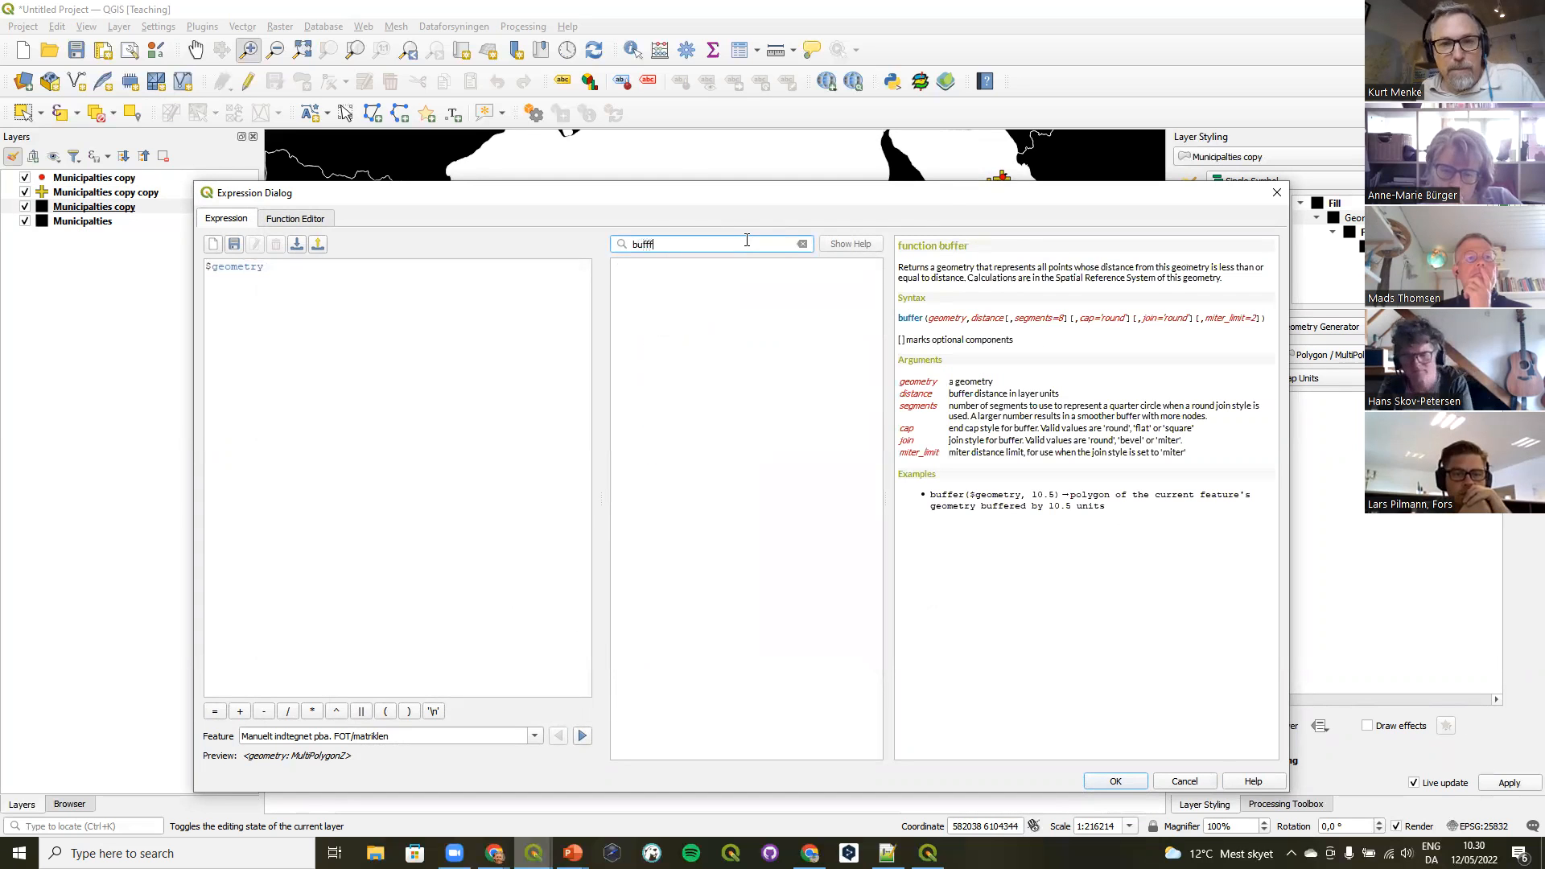
key(BackSpace)
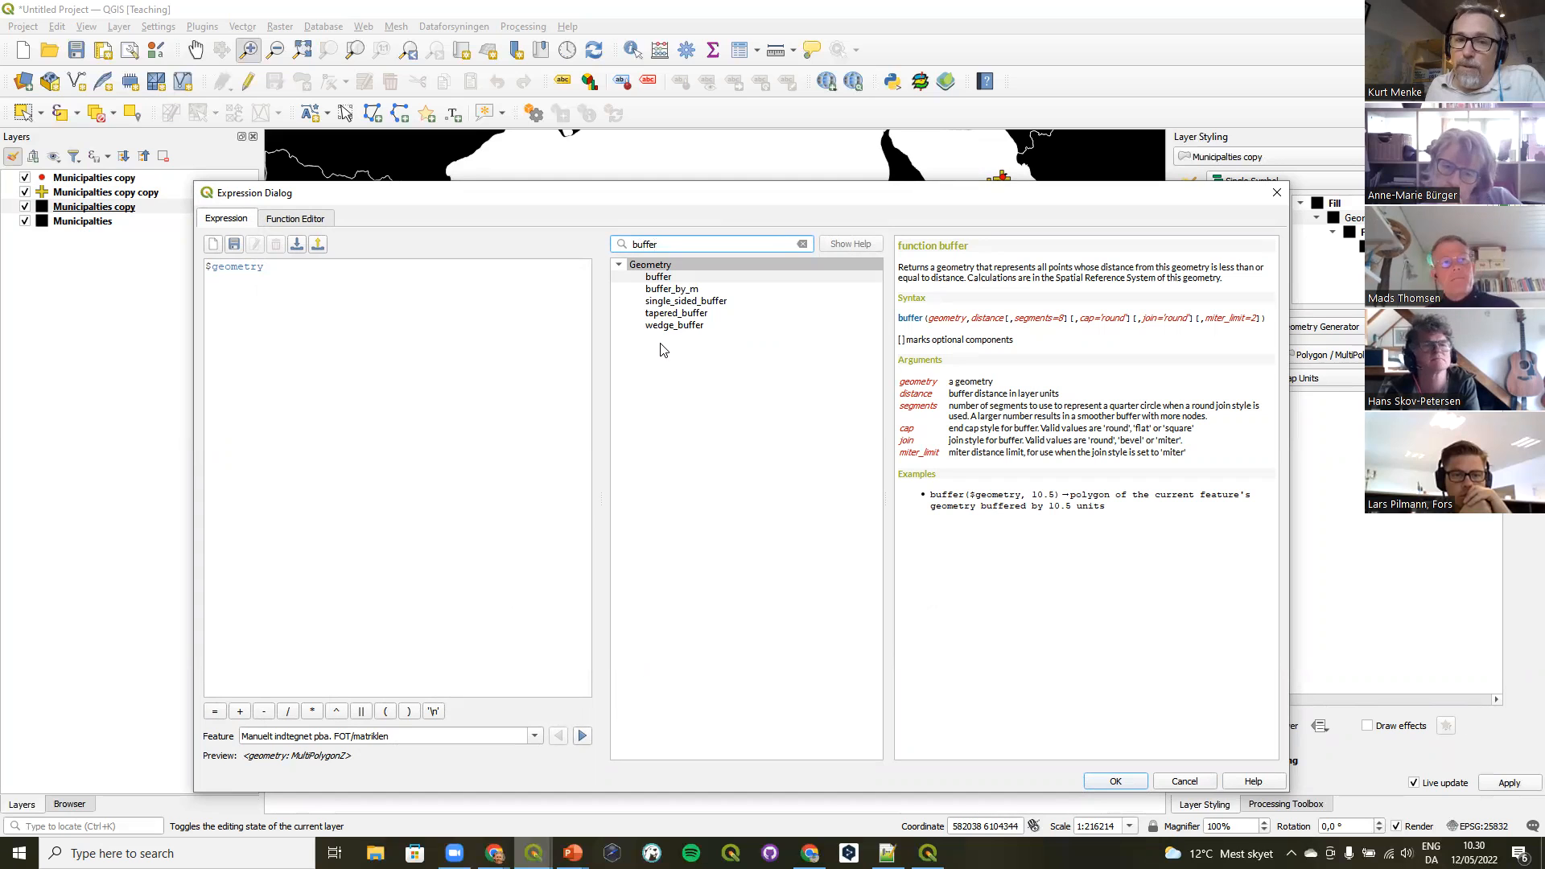
click(656, 278)
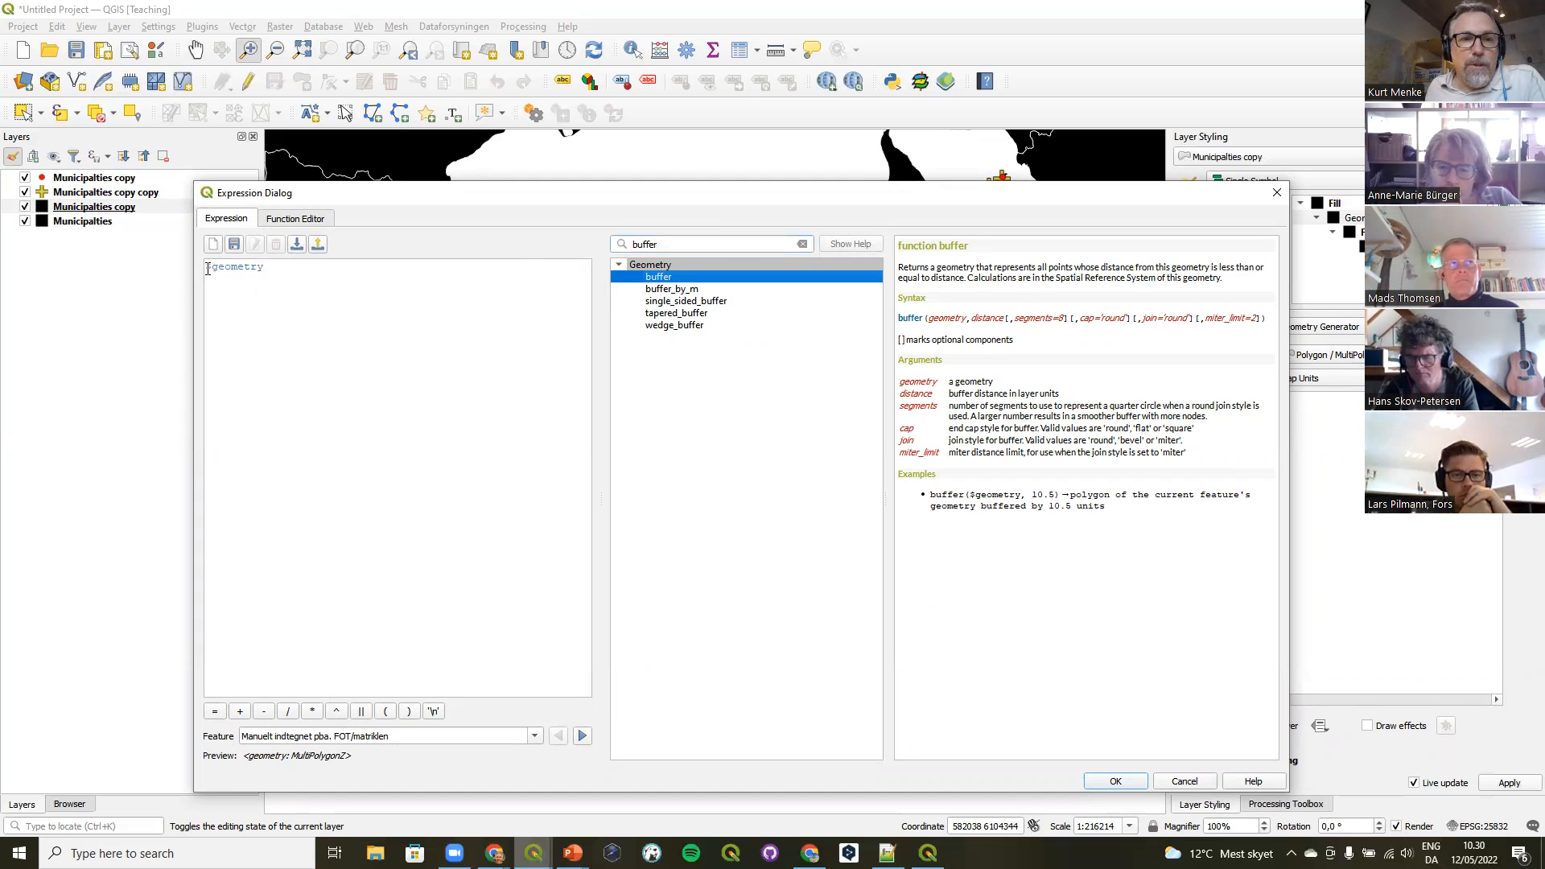
Wrap the geometry in a buffer with a distance of -2000, giving buffer( $geometry,-2000), and apply the expression.
click(208, 269)
double_click(658, 280)
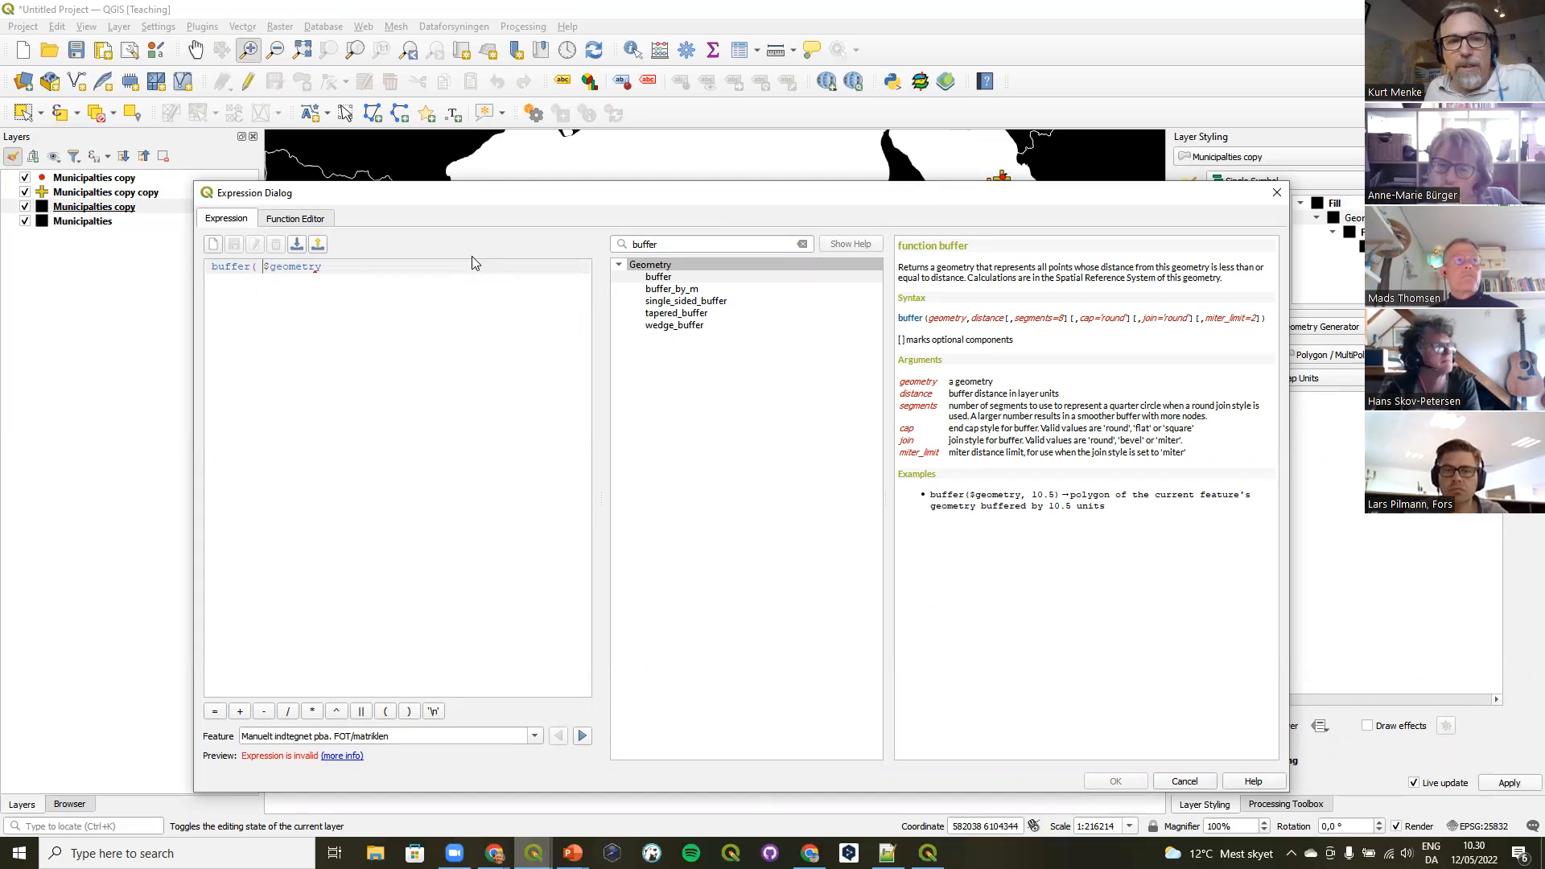
click(349, 268)
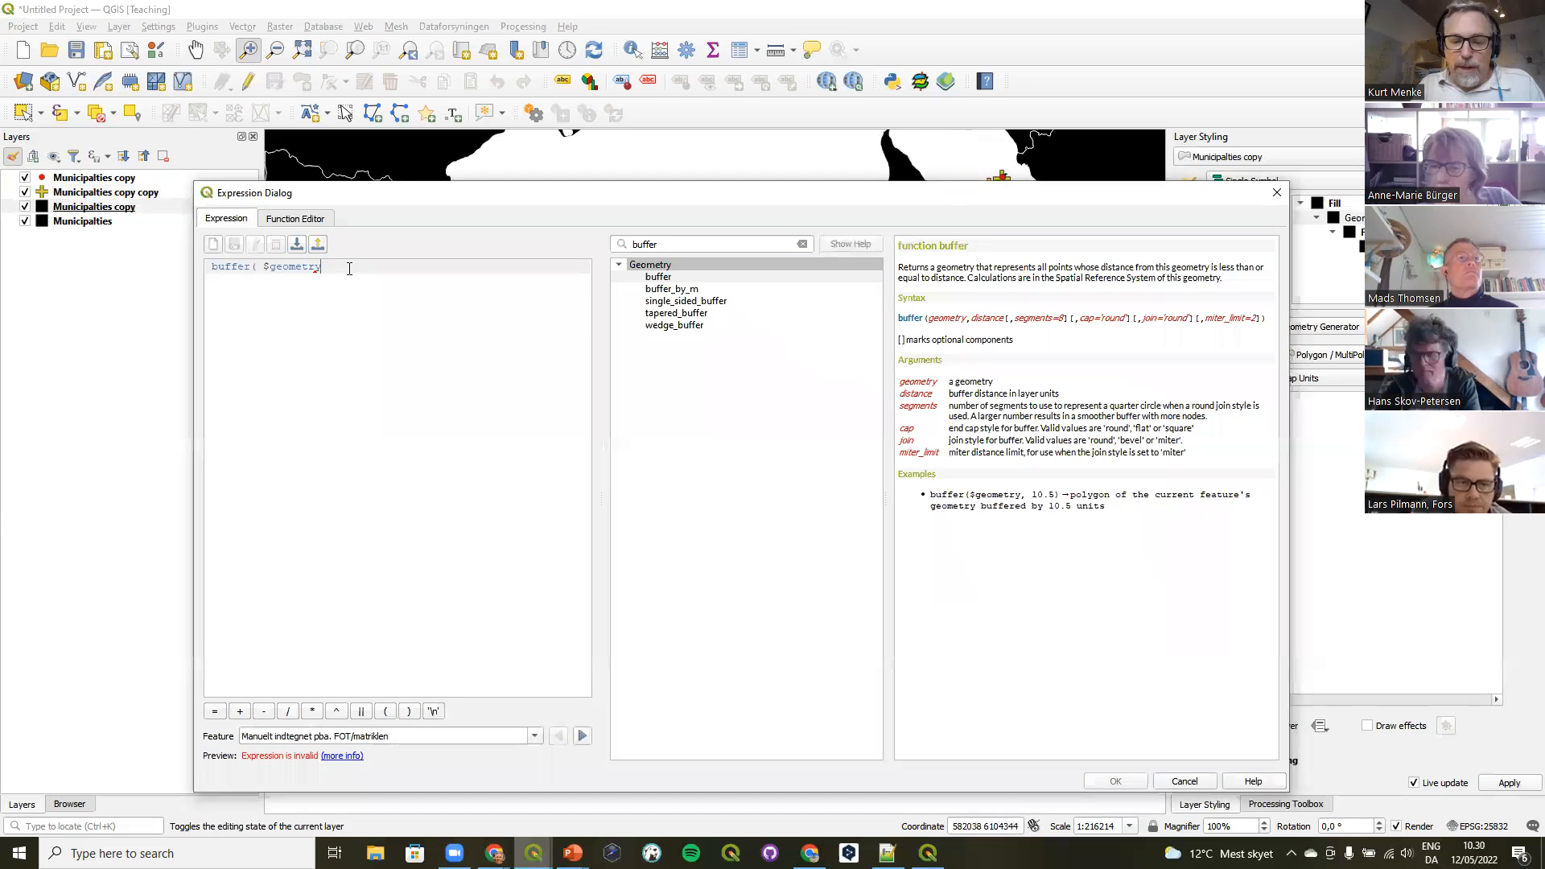
text(,)
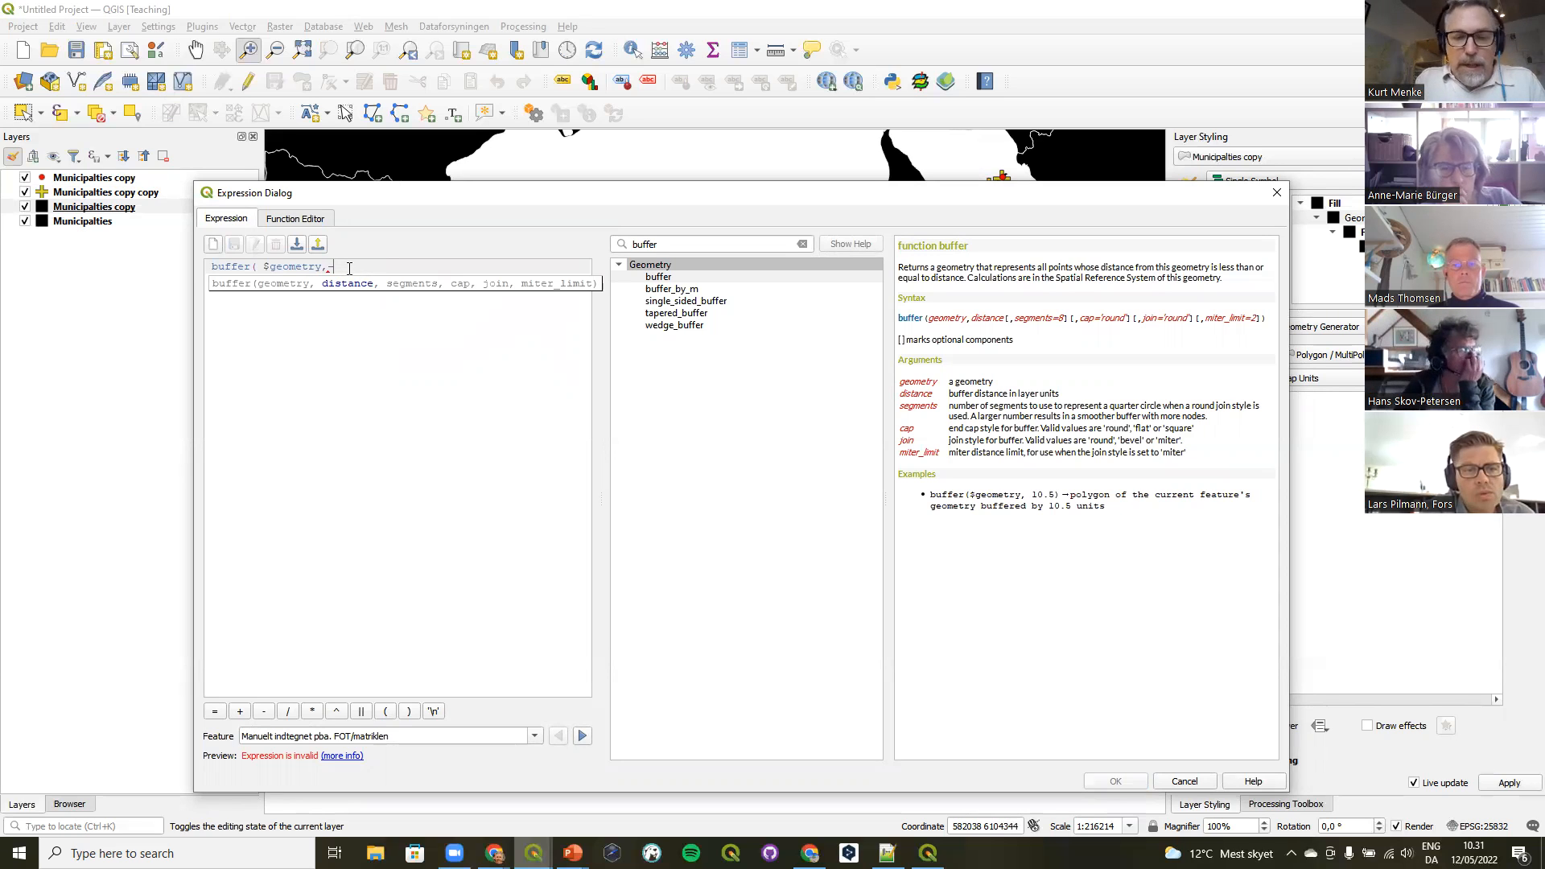
text(-2000)
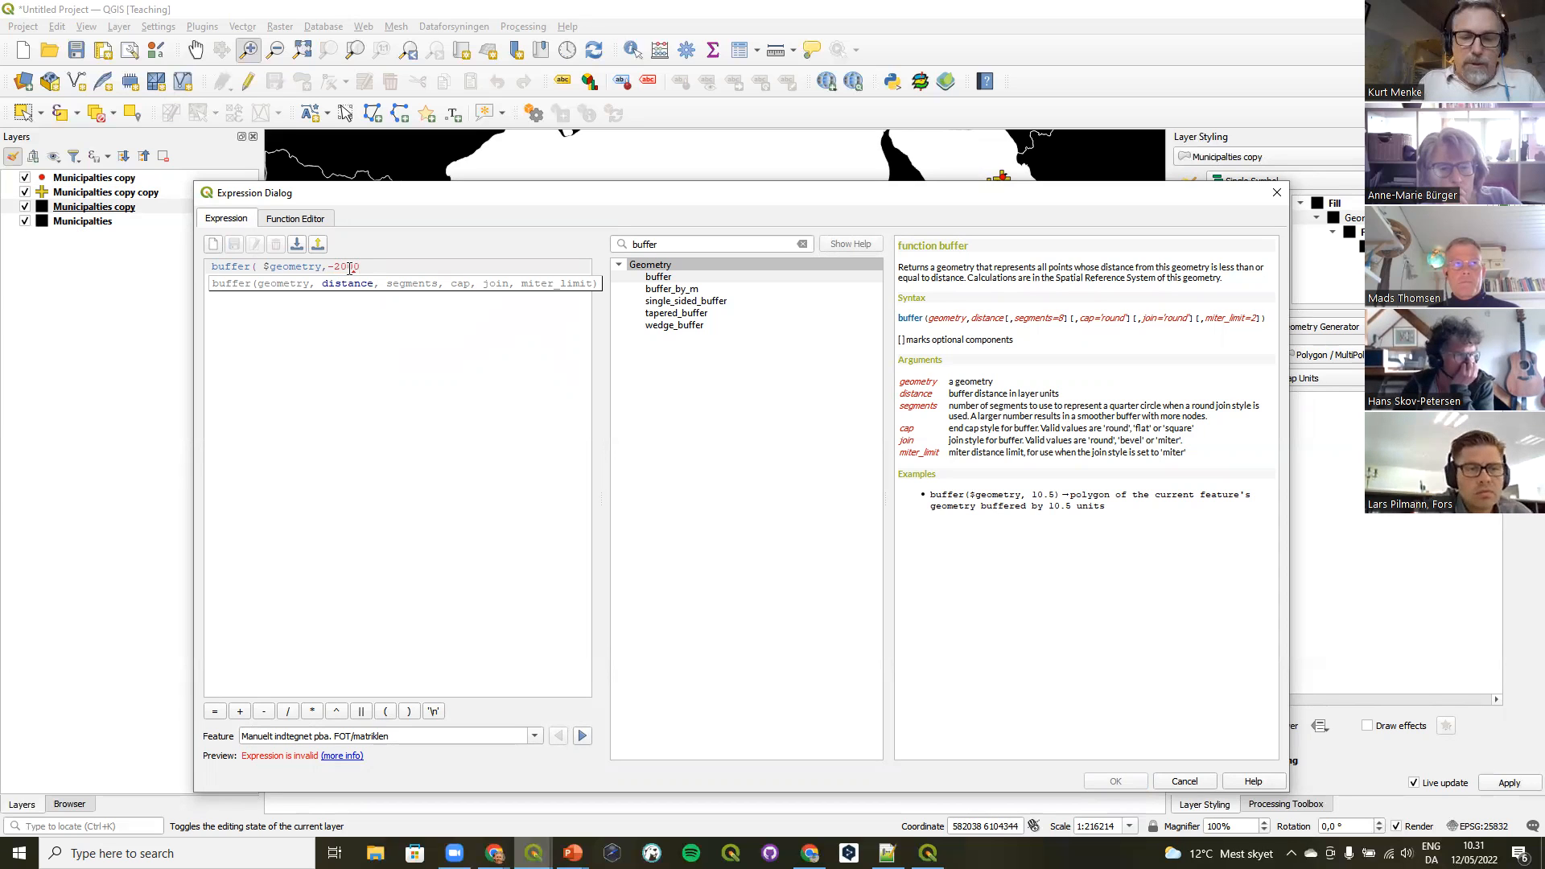
text())
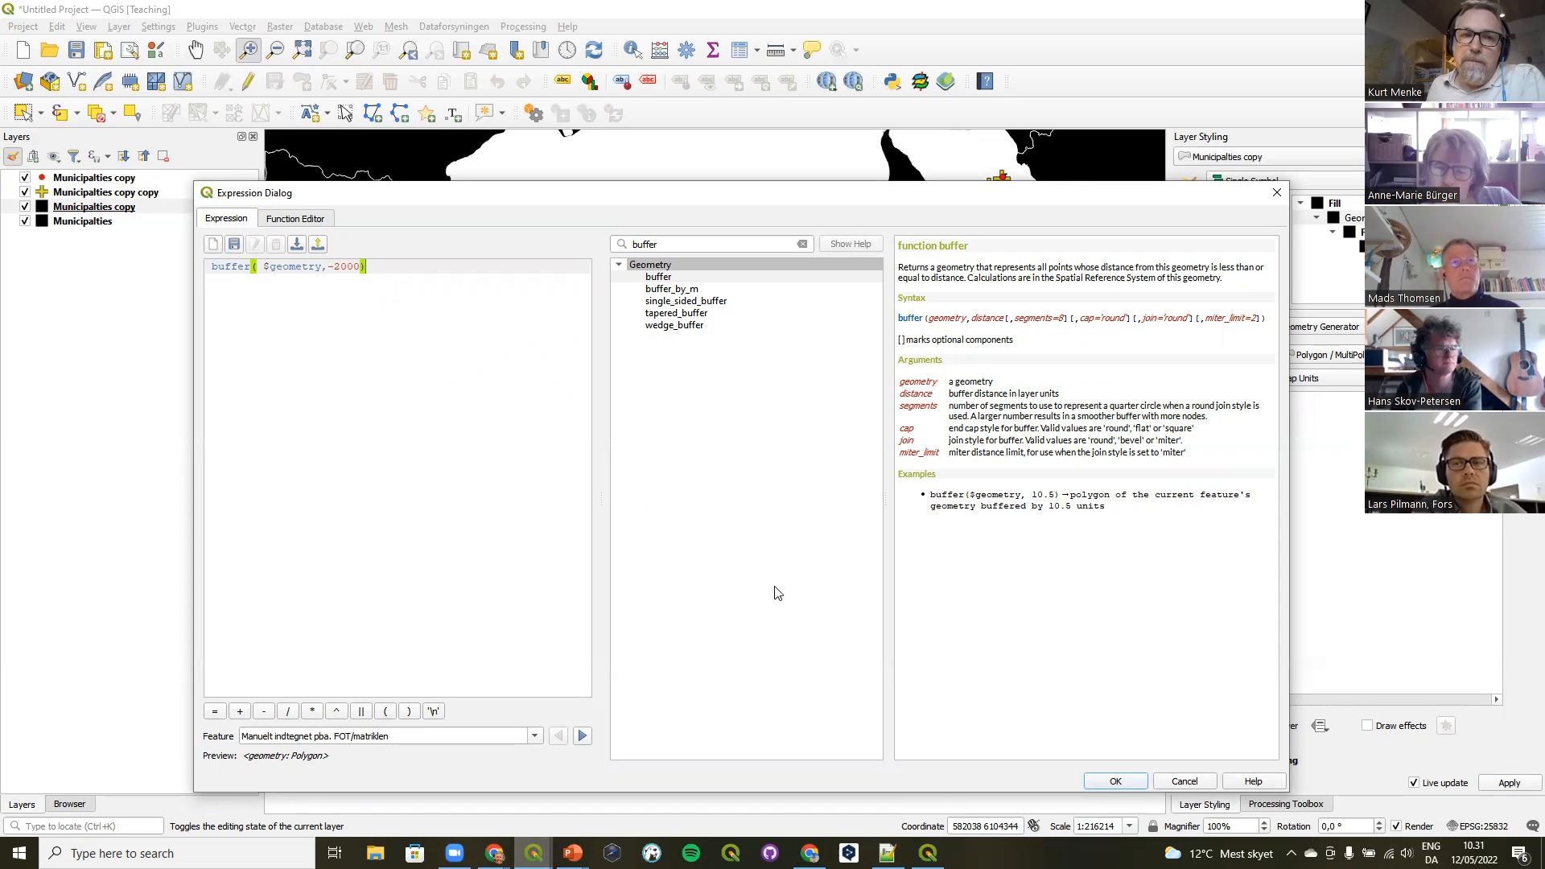
click(1118, 781)
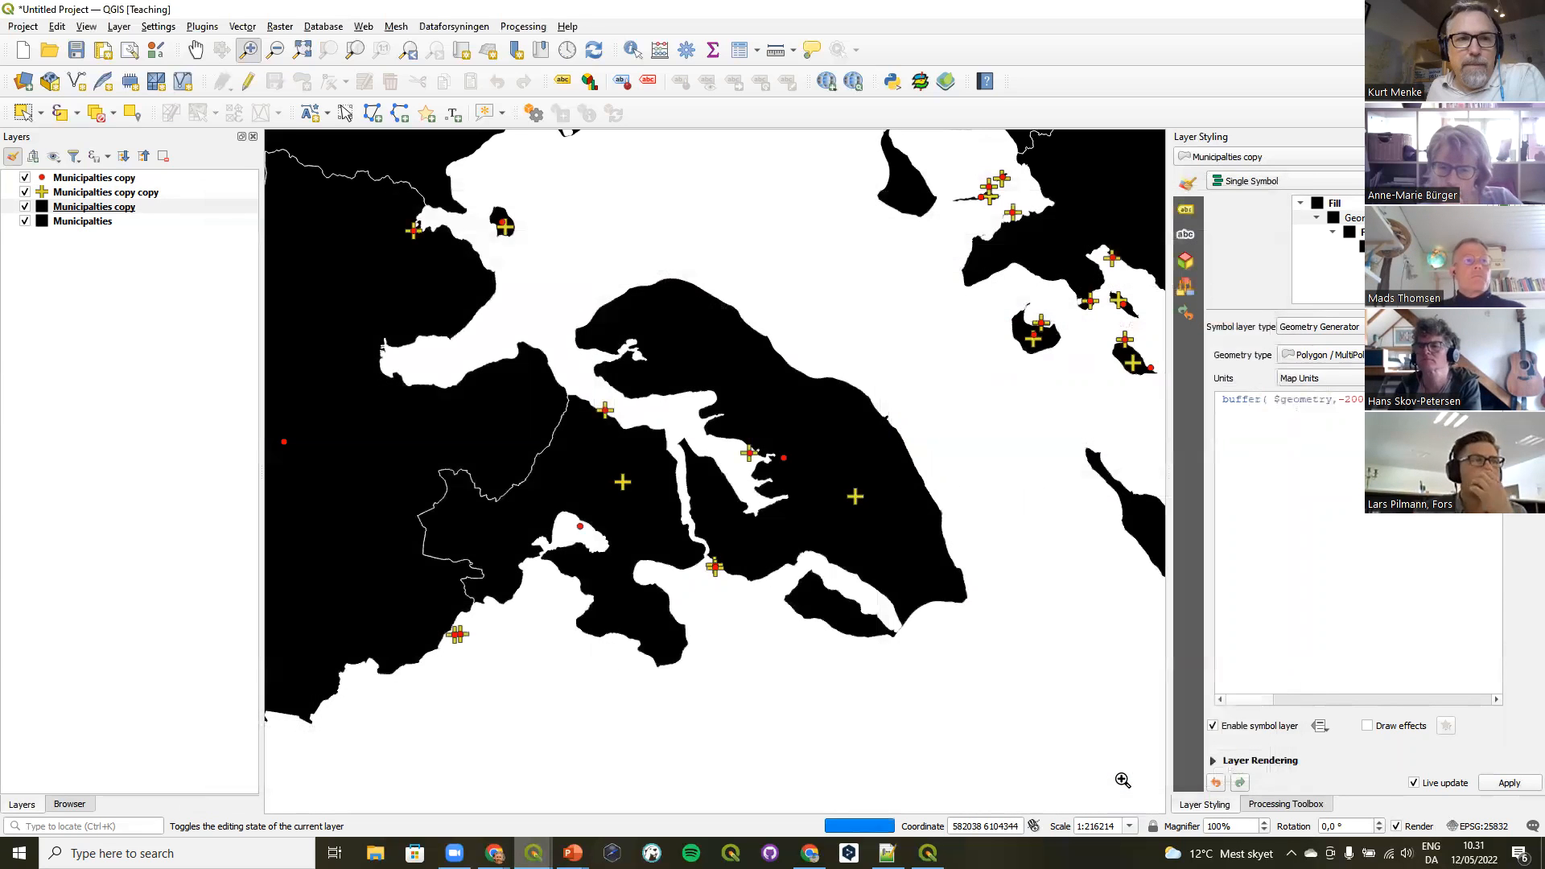
Set the fill color of the negative buffer's simple fill to bright blue and show the whole country.
click(1387, 246)
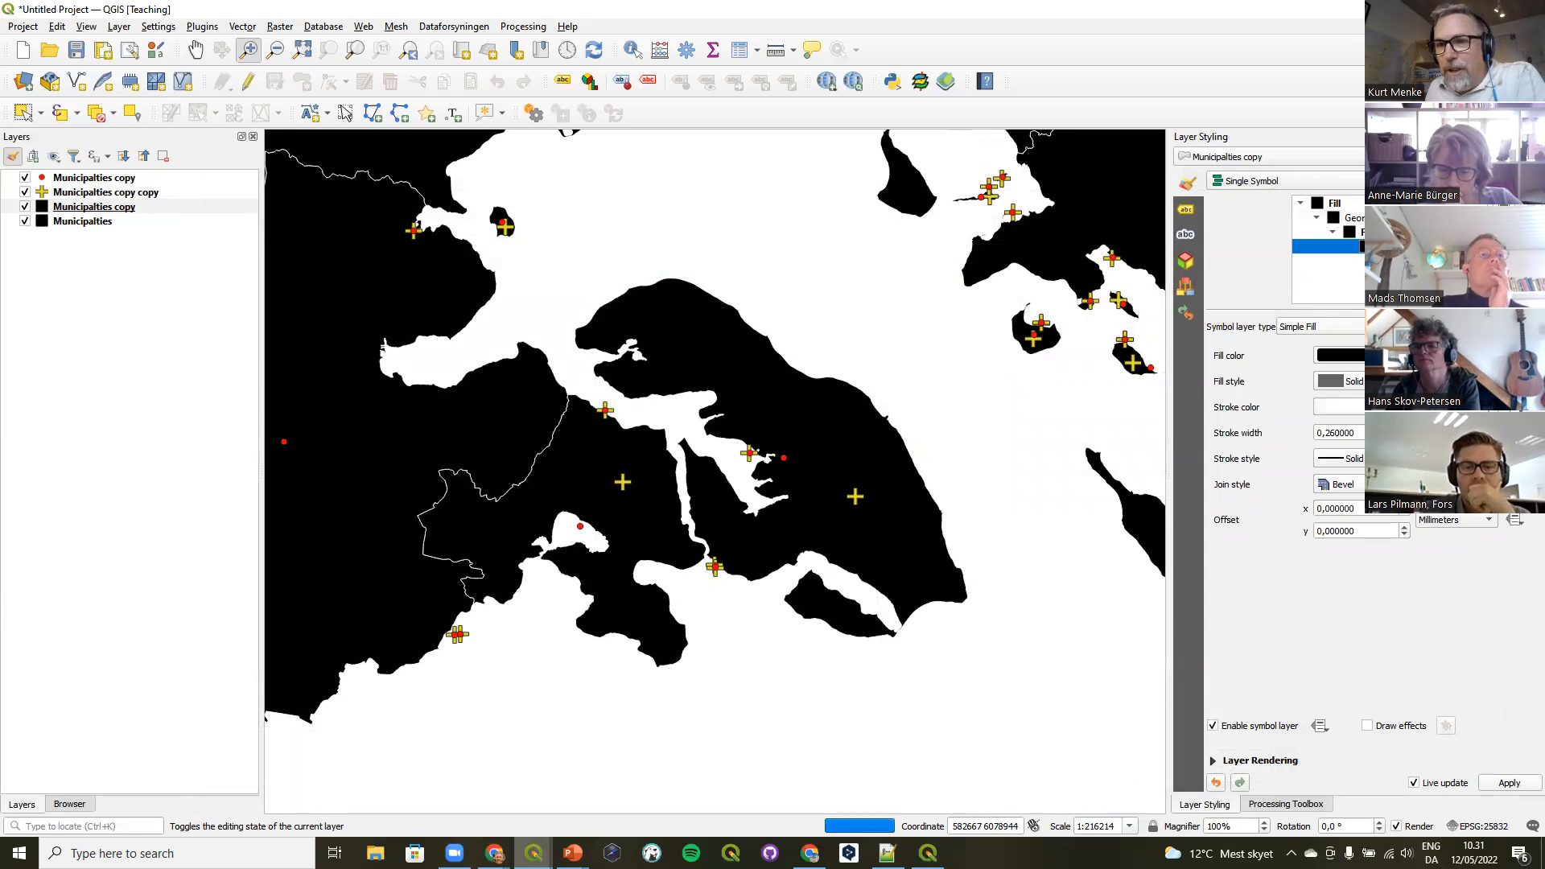
click(1489, 356)
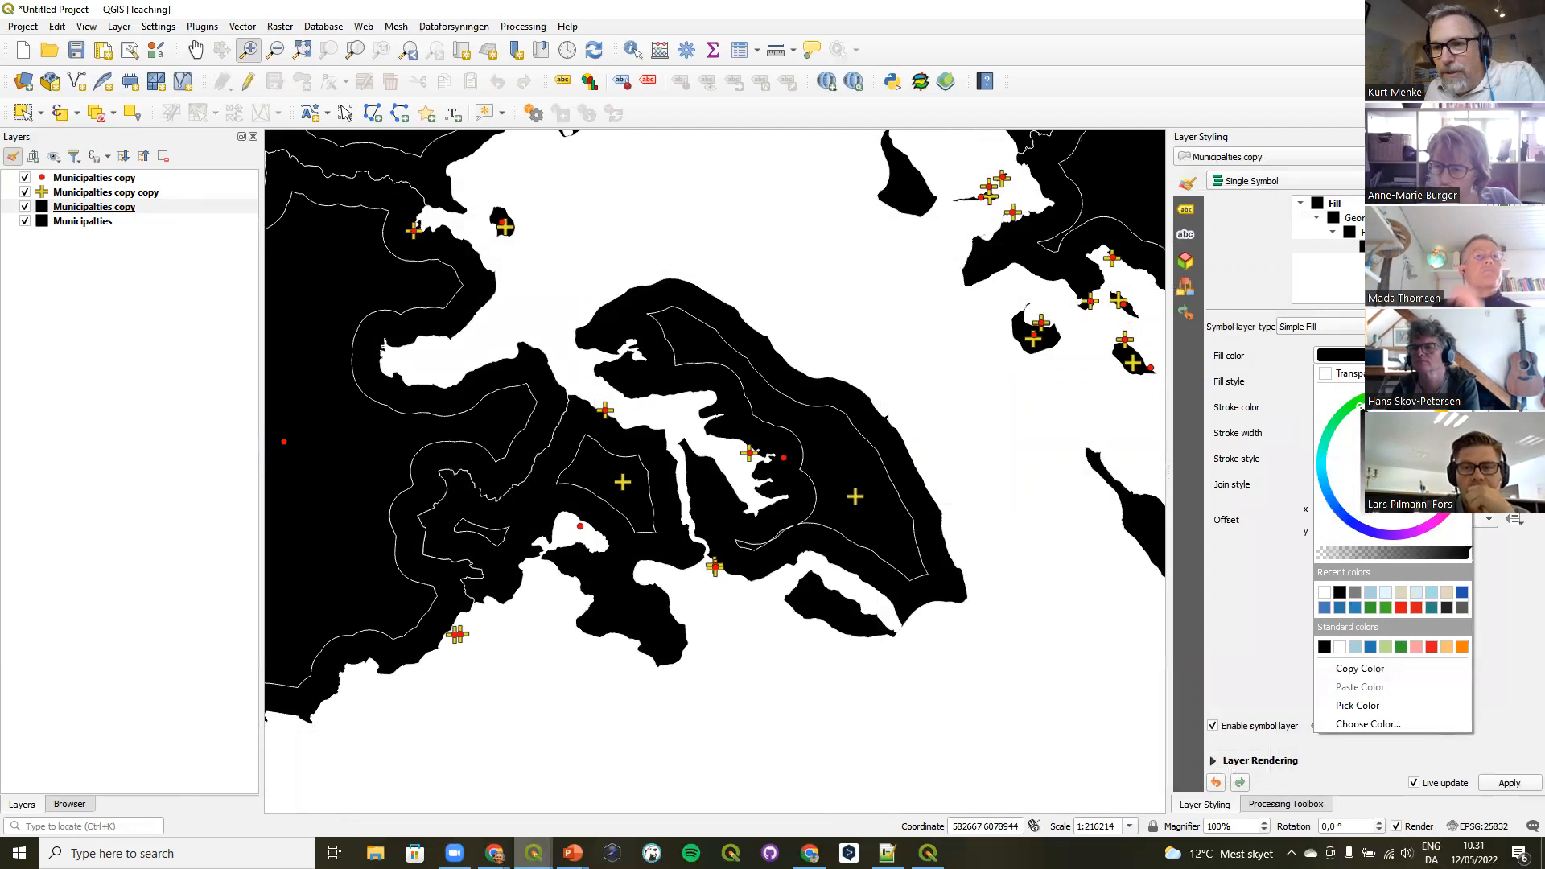
click(1345, 497)
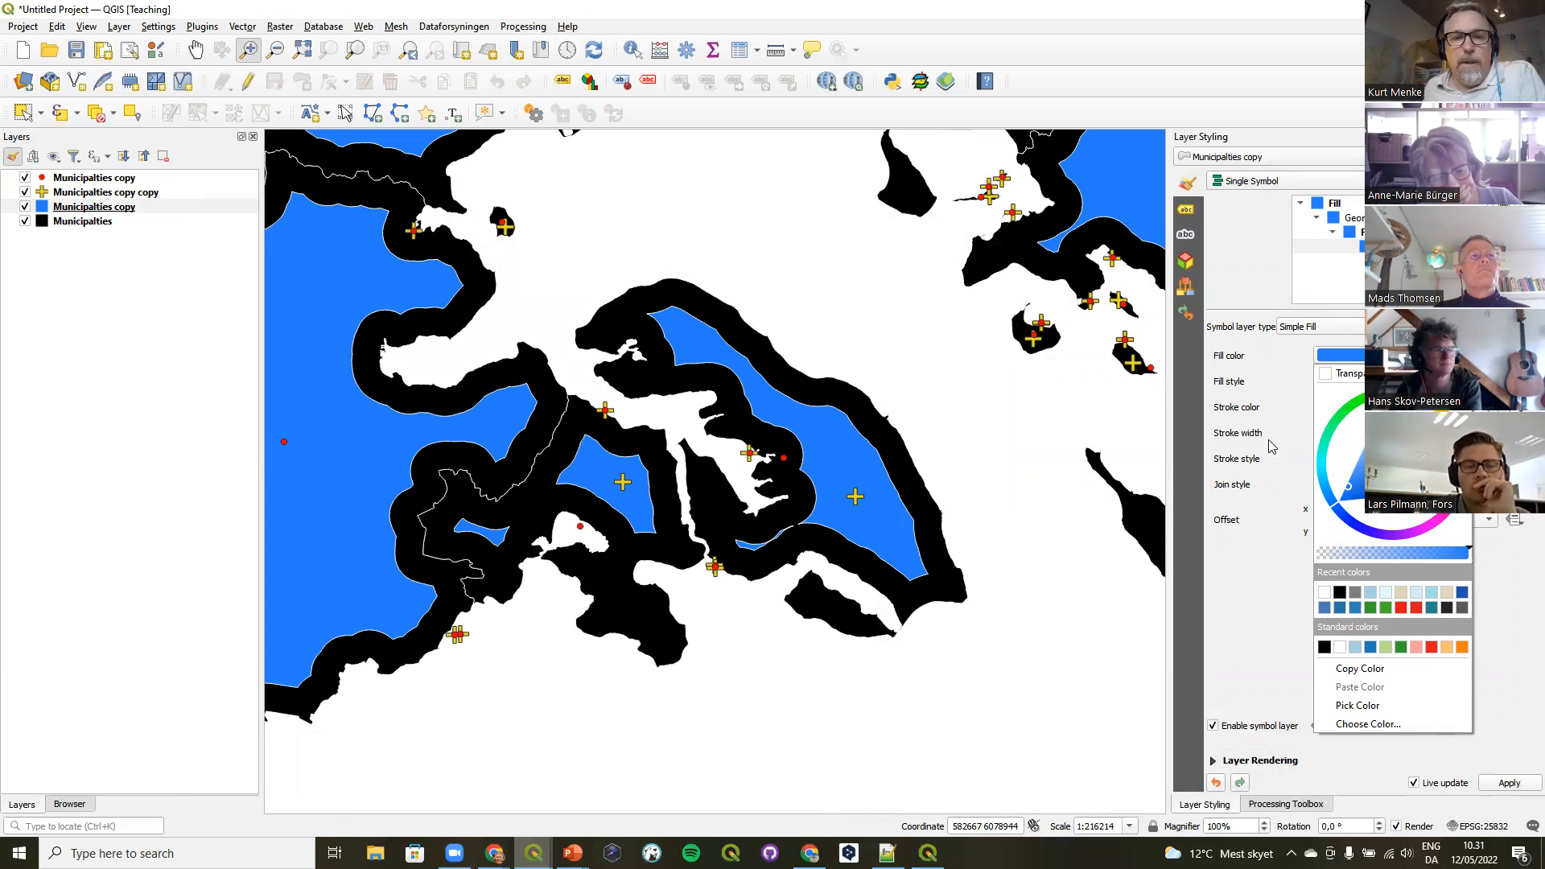
click(416, 52)
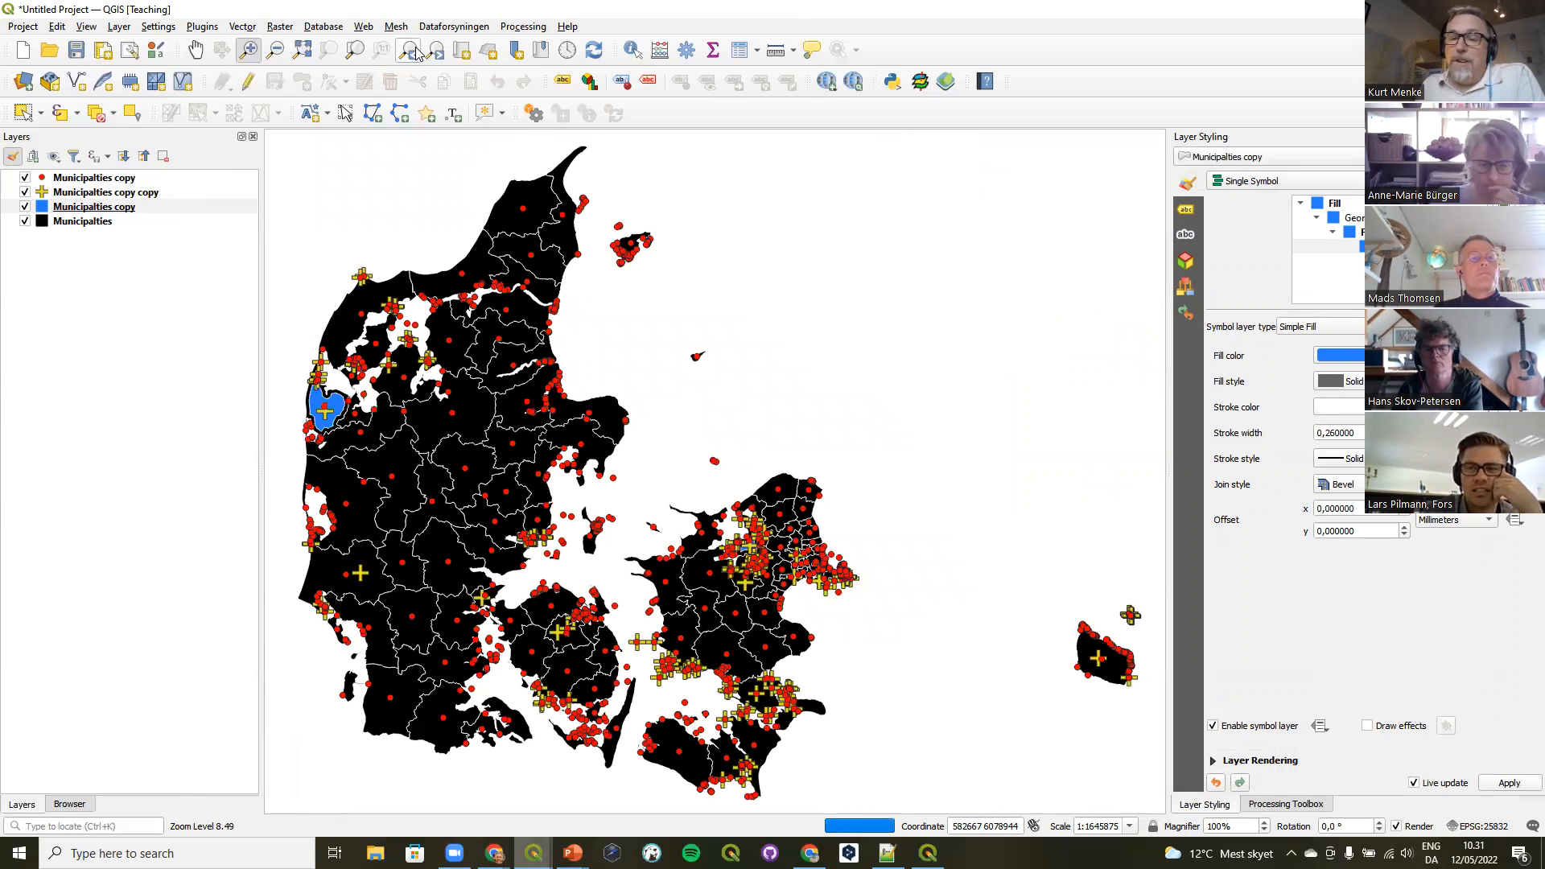
Search the Processing Toolbox for buffer algorithms and highlight Multi-ring buffer (constant distance).
click(1300, 805)
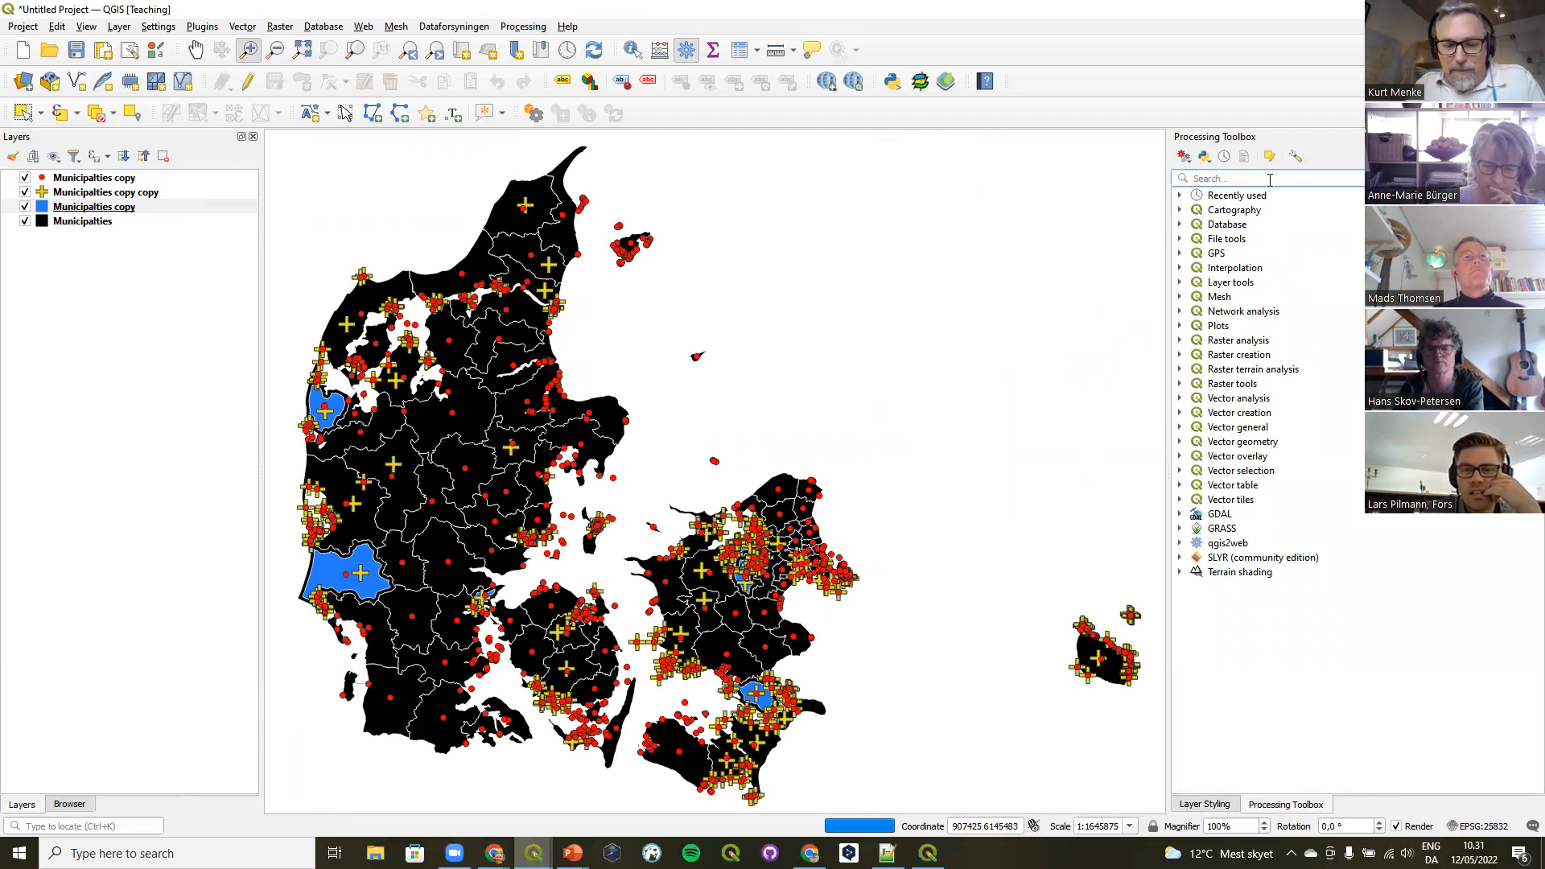
text(buffer)
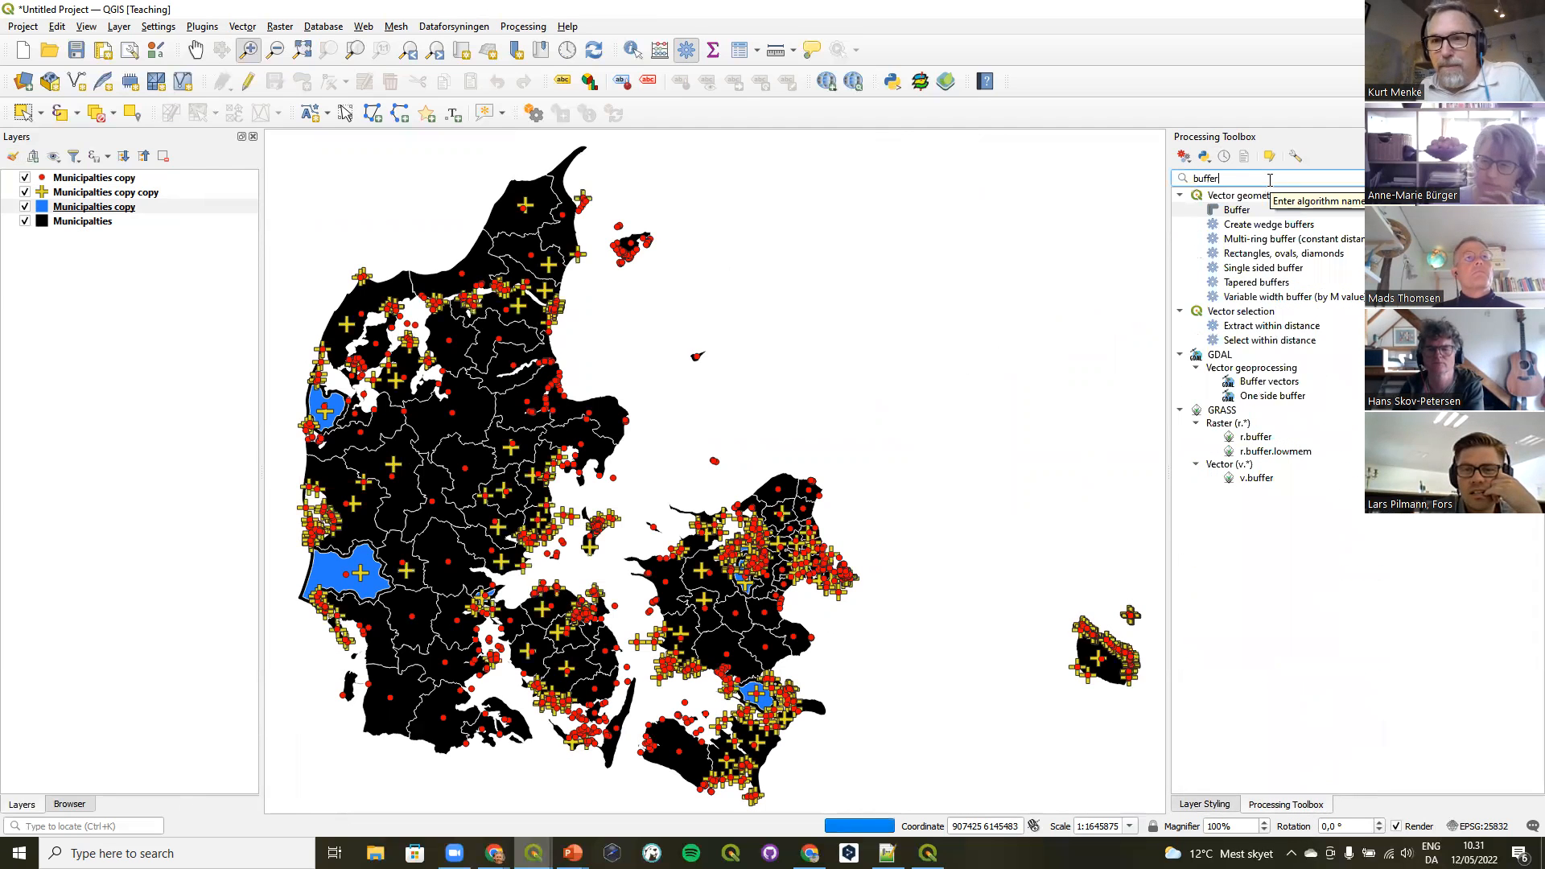
click(1269, 241)
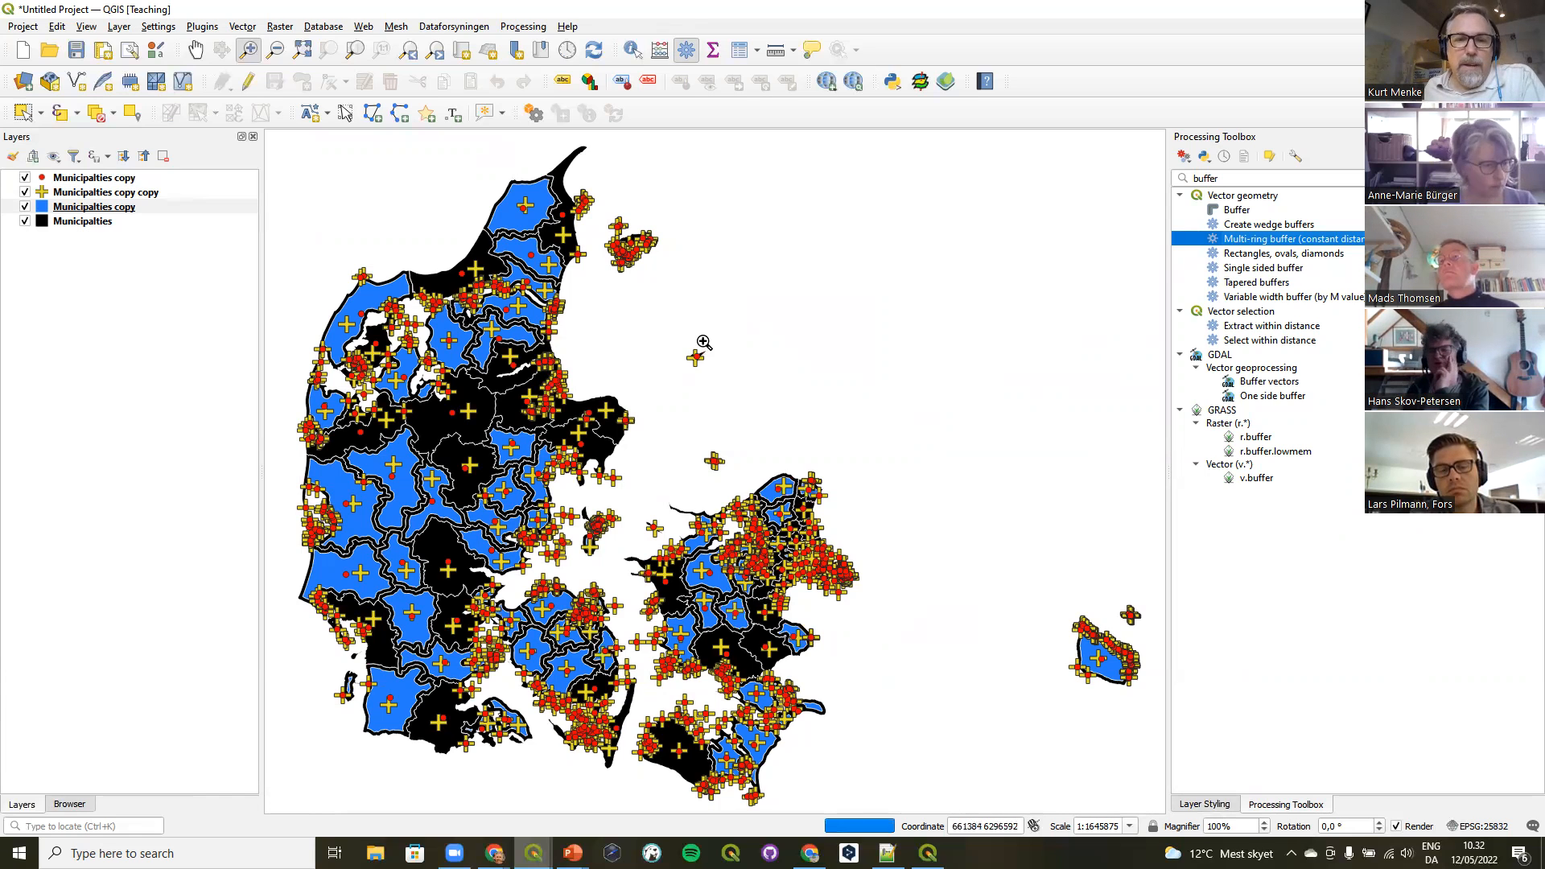
Switch to the CoastalExponentialBuffers project to examine the geometry generator on its islands layer.
mouse_move(534, 853)
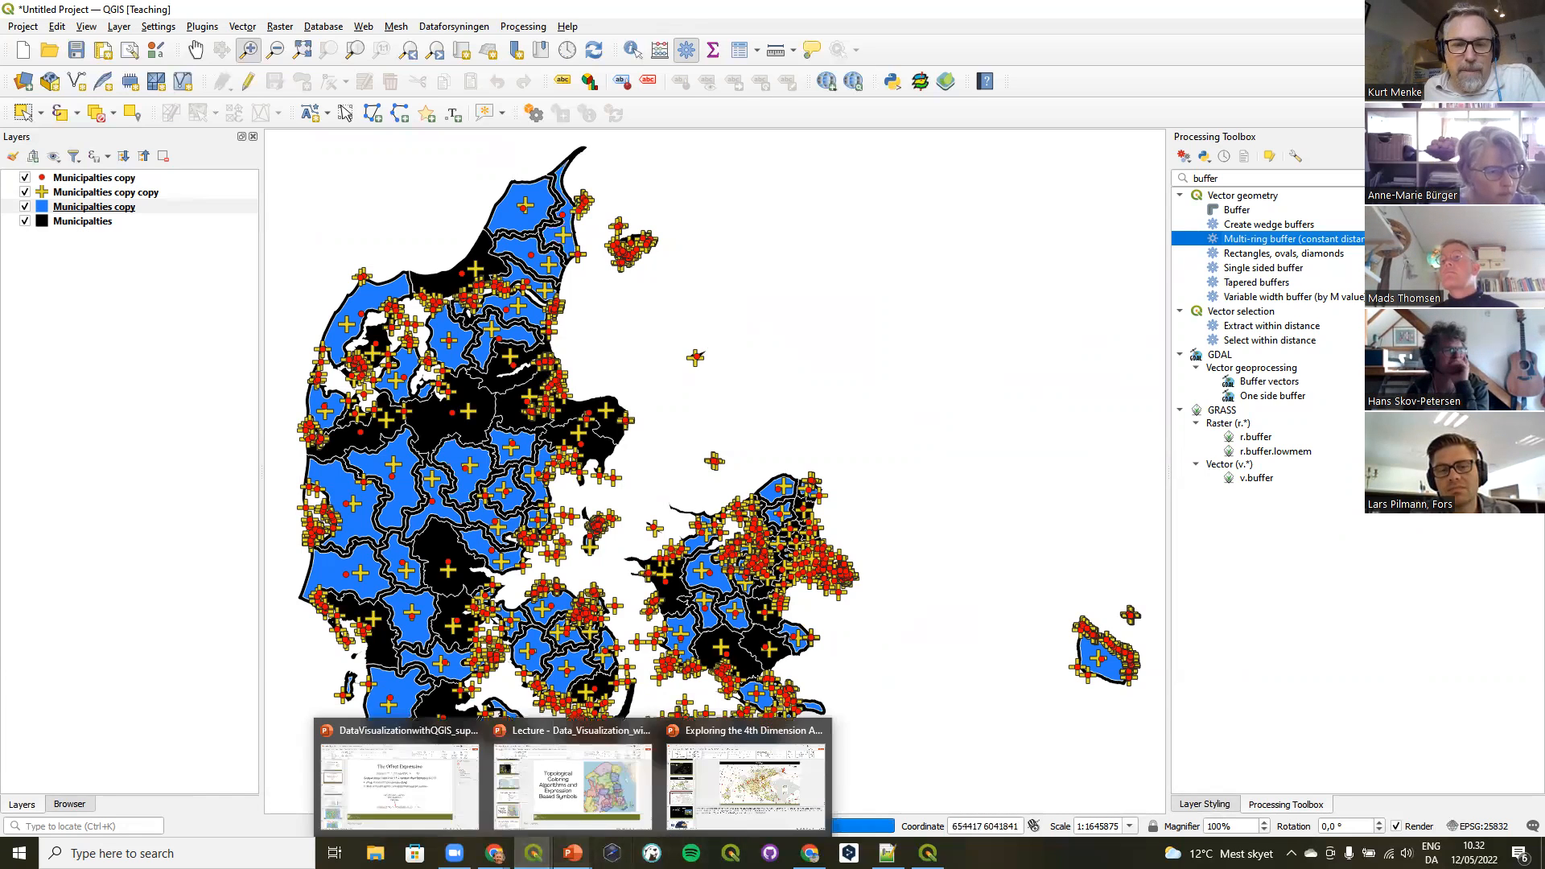
click(363, 796)
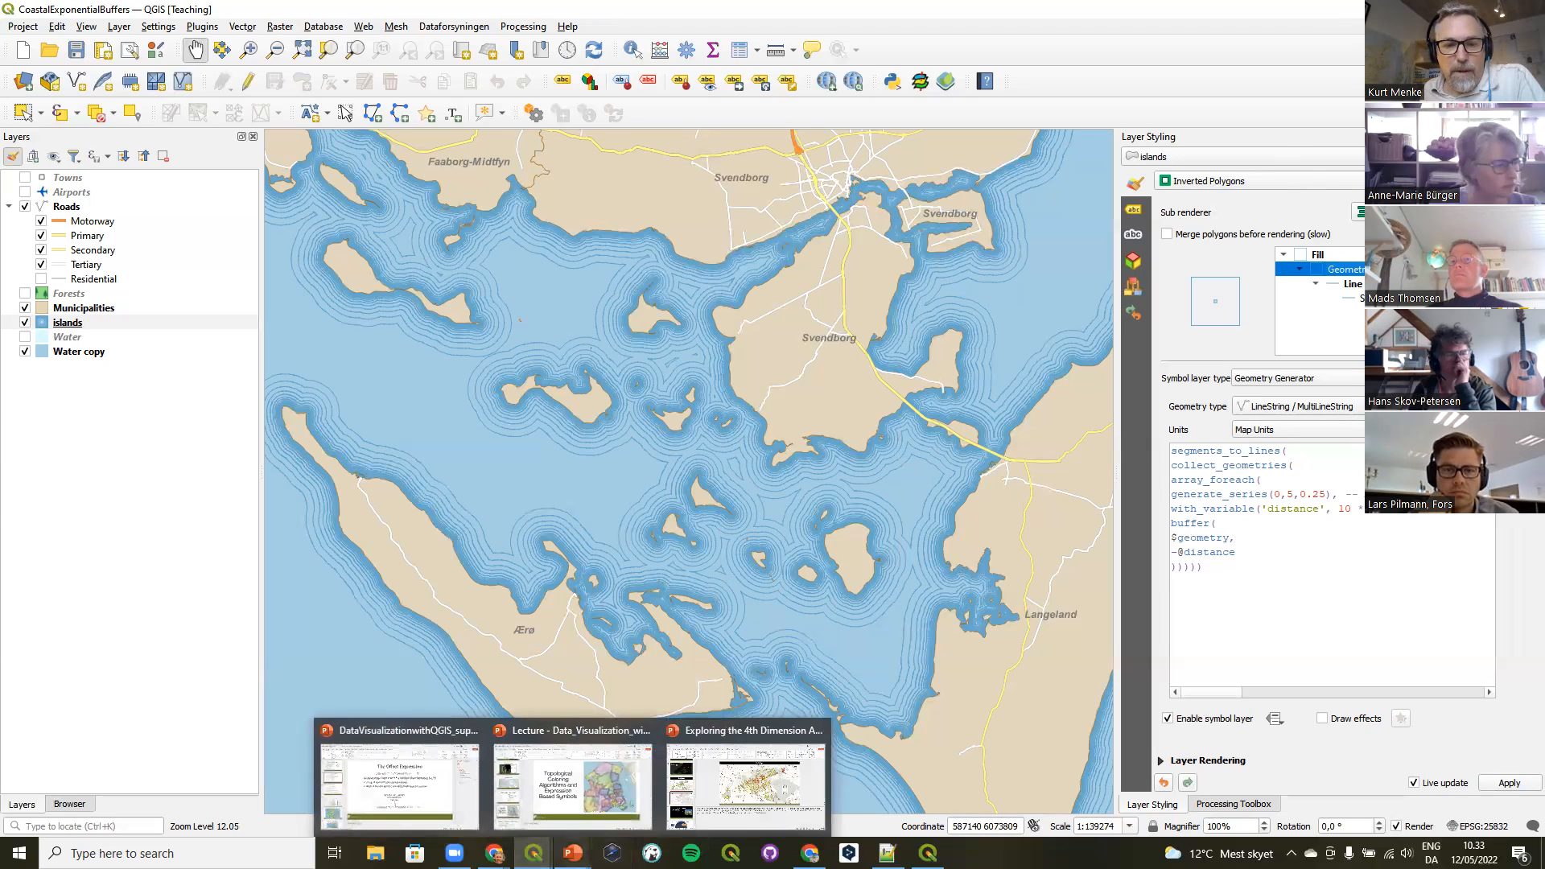
Switch to the Lecture - Data_Visualization_with_QGIS.pptx presentation in PowerPoint and browse the slides following the Topological Coloring slide.
click(572, 853)
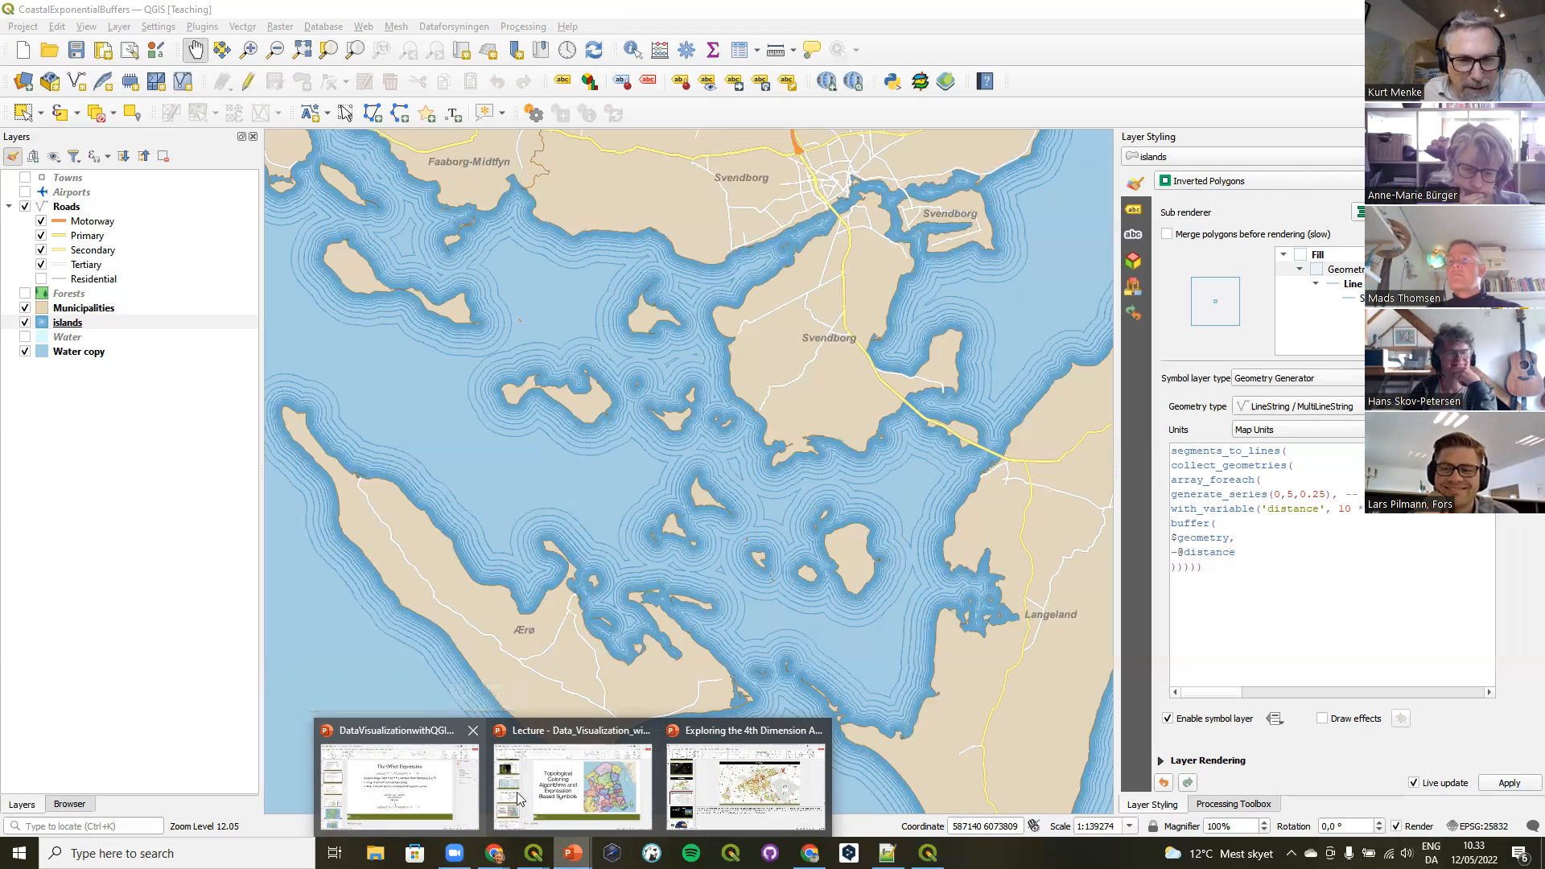
click(572, 789)
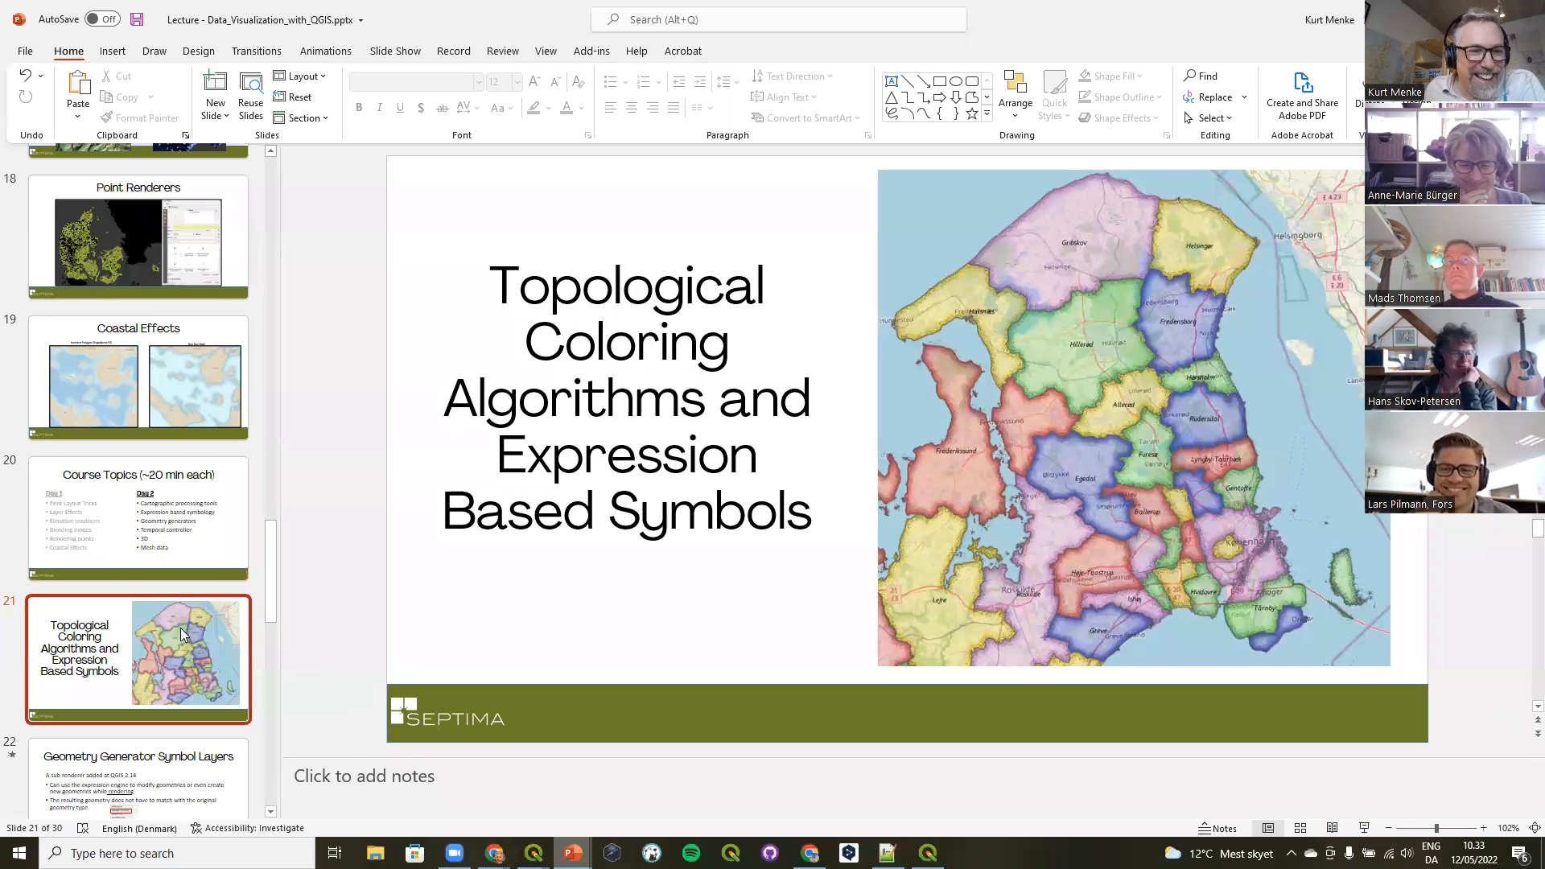
scroll(193, 563, down, 6)
scroll(193, 563, up, 5)
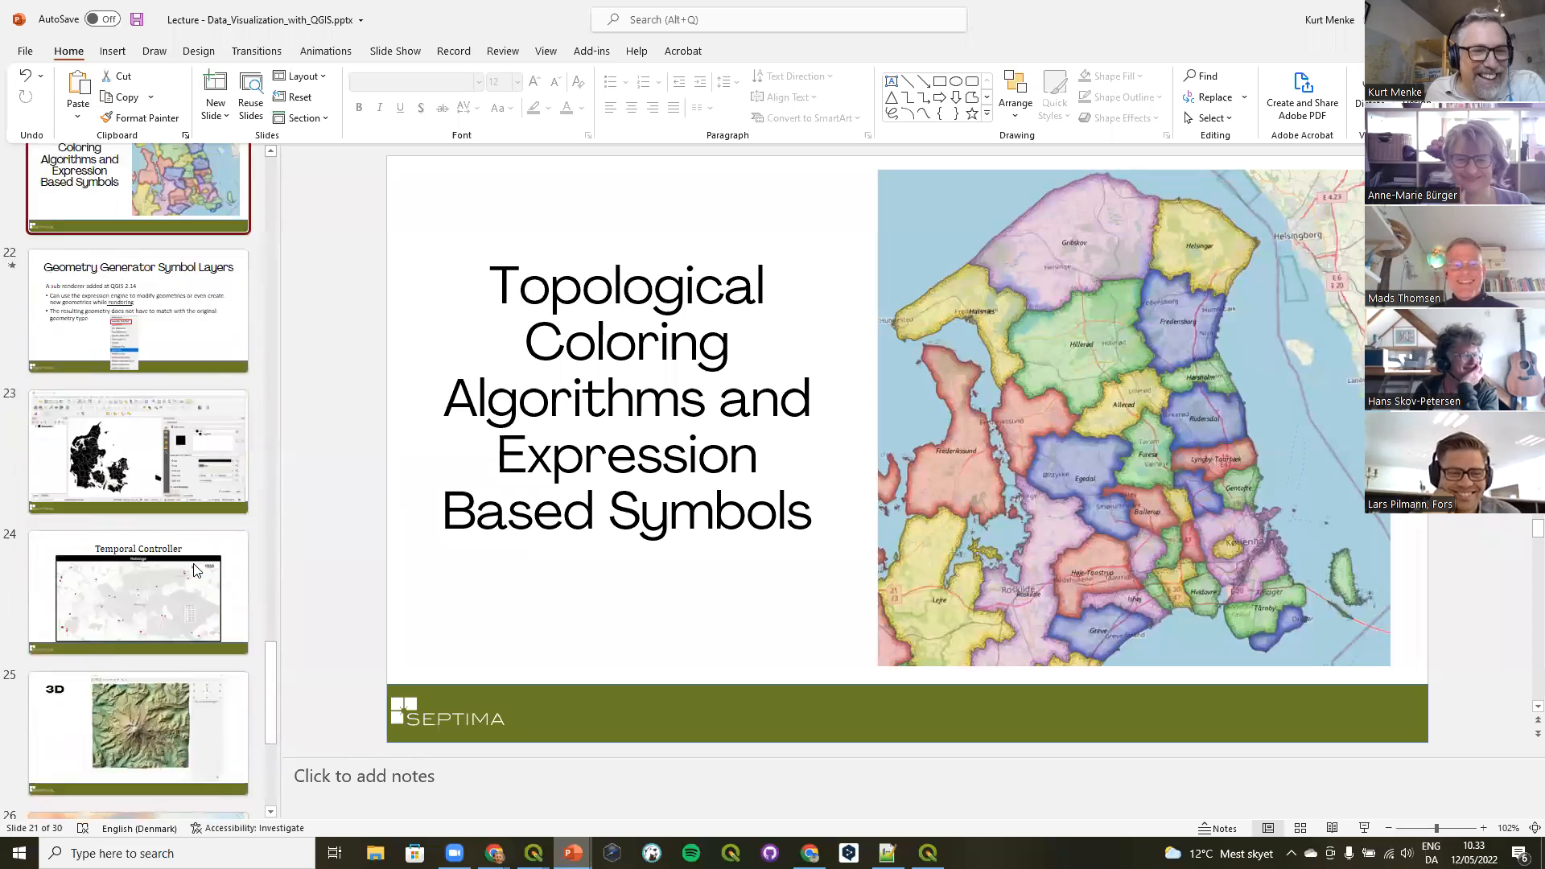
click(193, 563)
Switch to the DataVisualizationwithQGIS_supporting_materials.pptx presentation and present slide 37, the Geometry Generator Example with the red flow arrows.
mouse_move(572, 853)
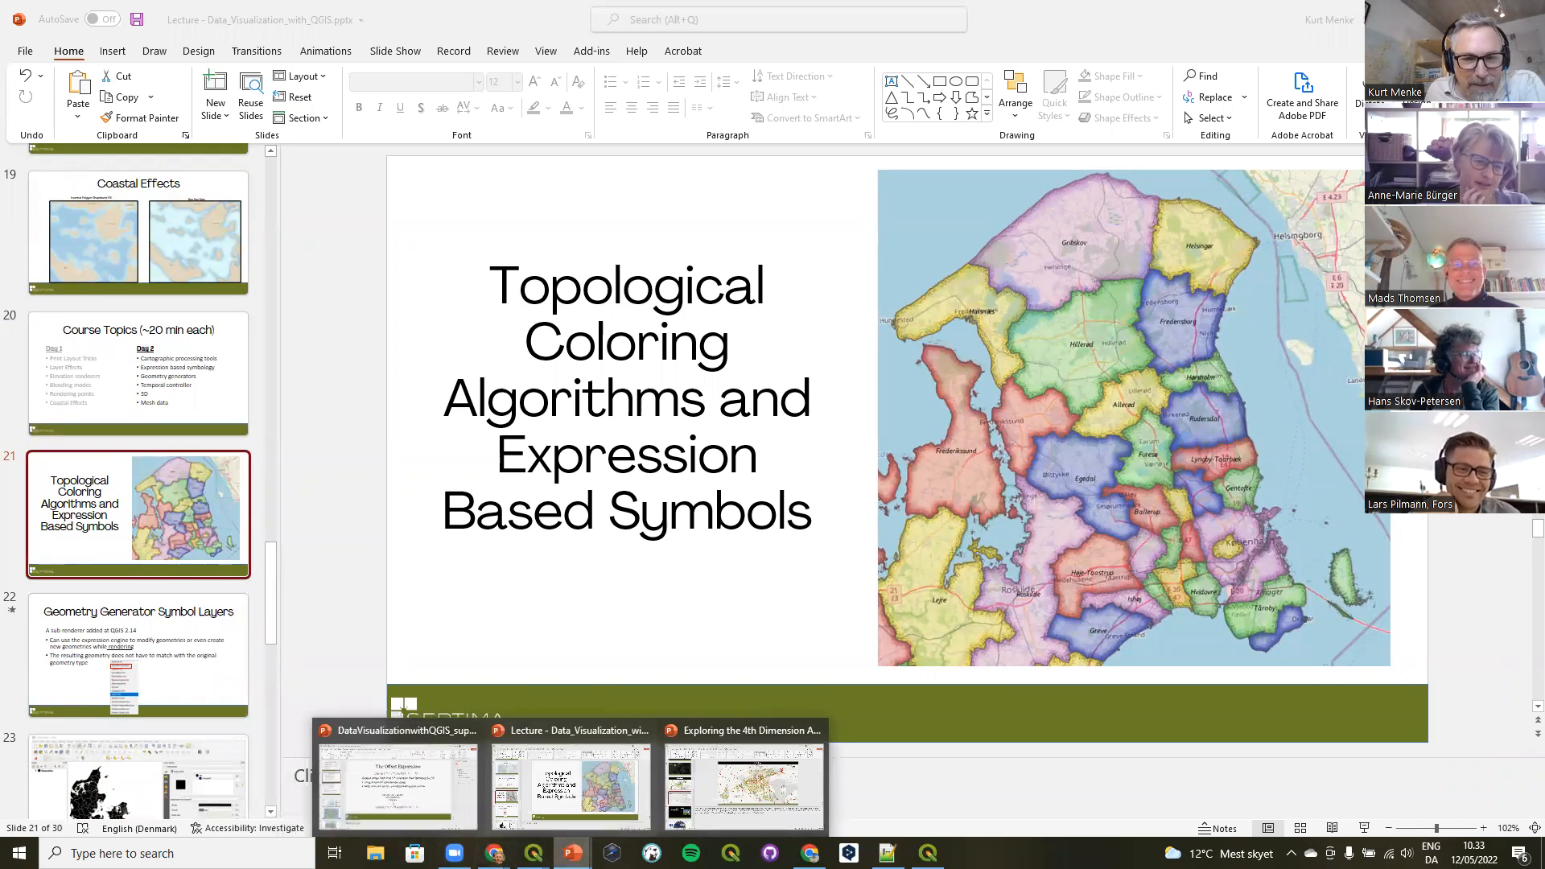
click(397, 782)
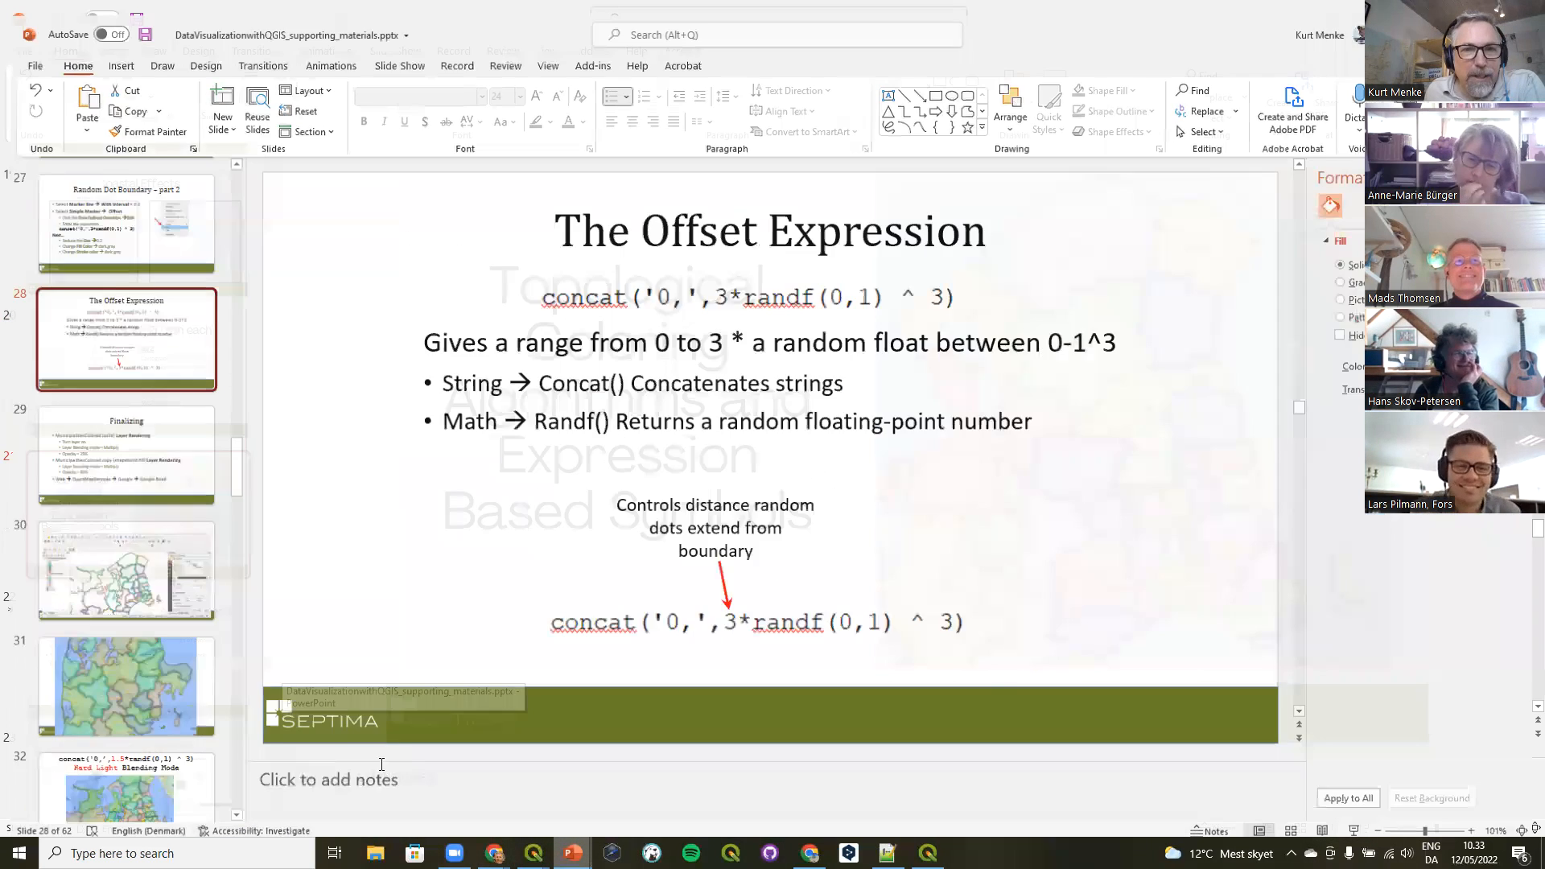
scroll(76, 586, down, 8)
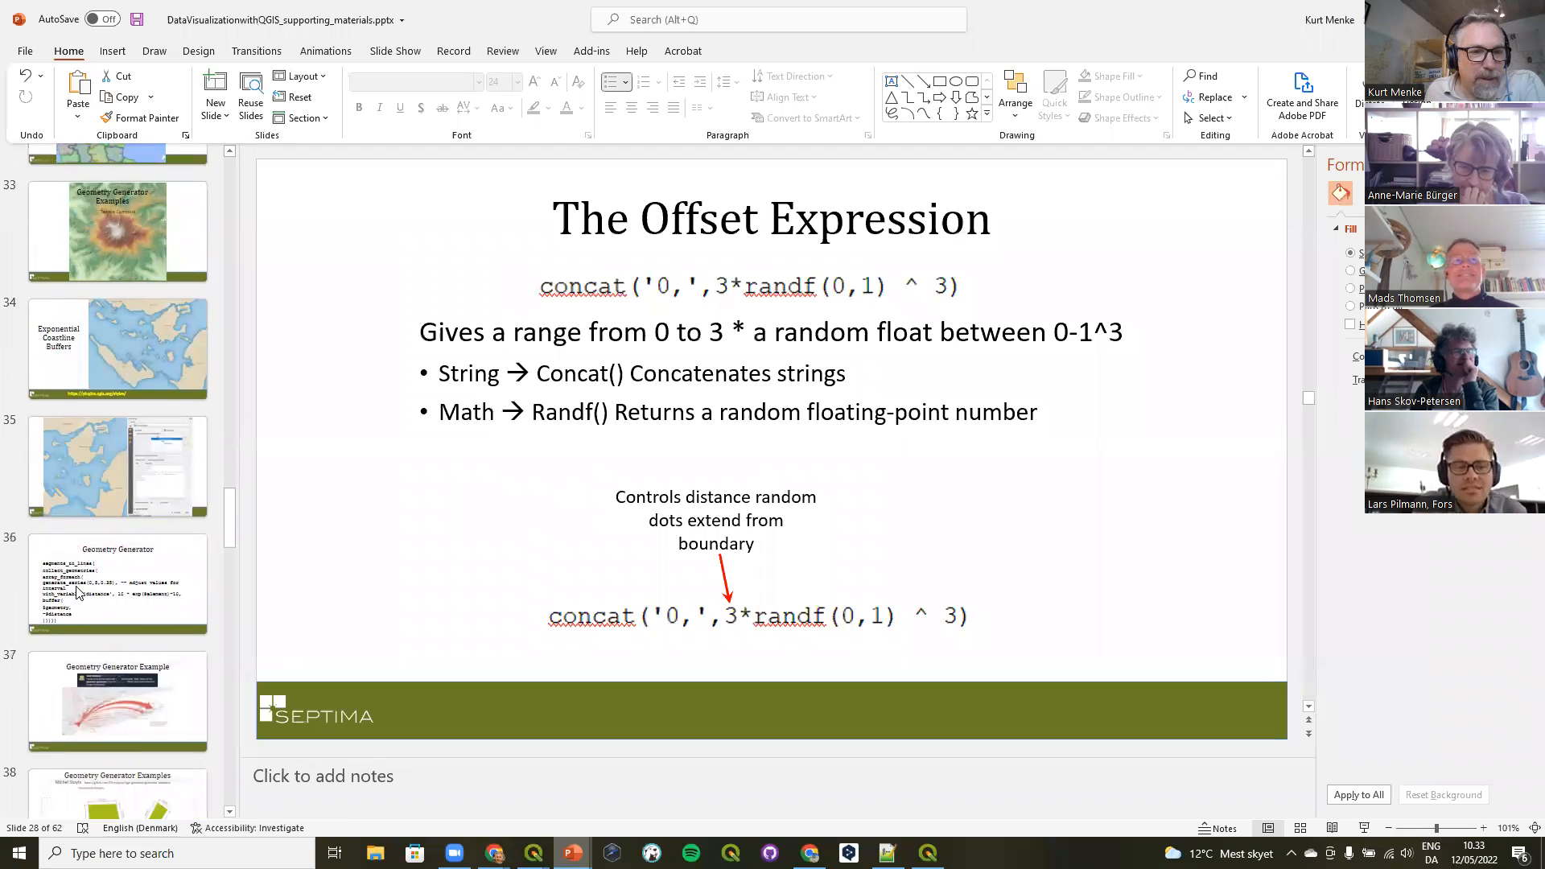
scroll(80, 564, down, 3)
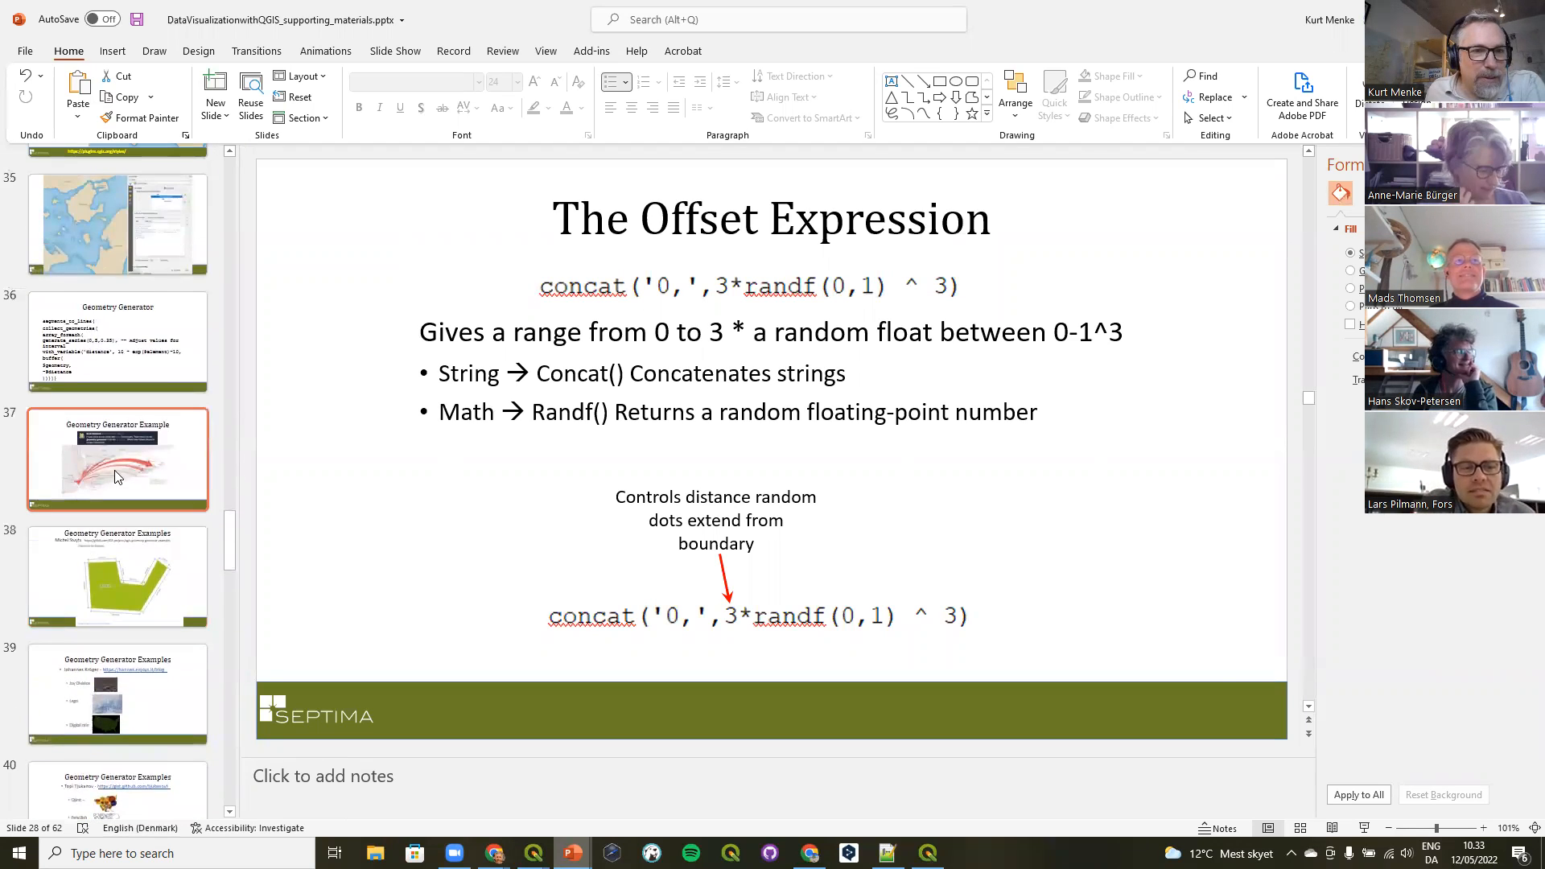
click(122, 459)
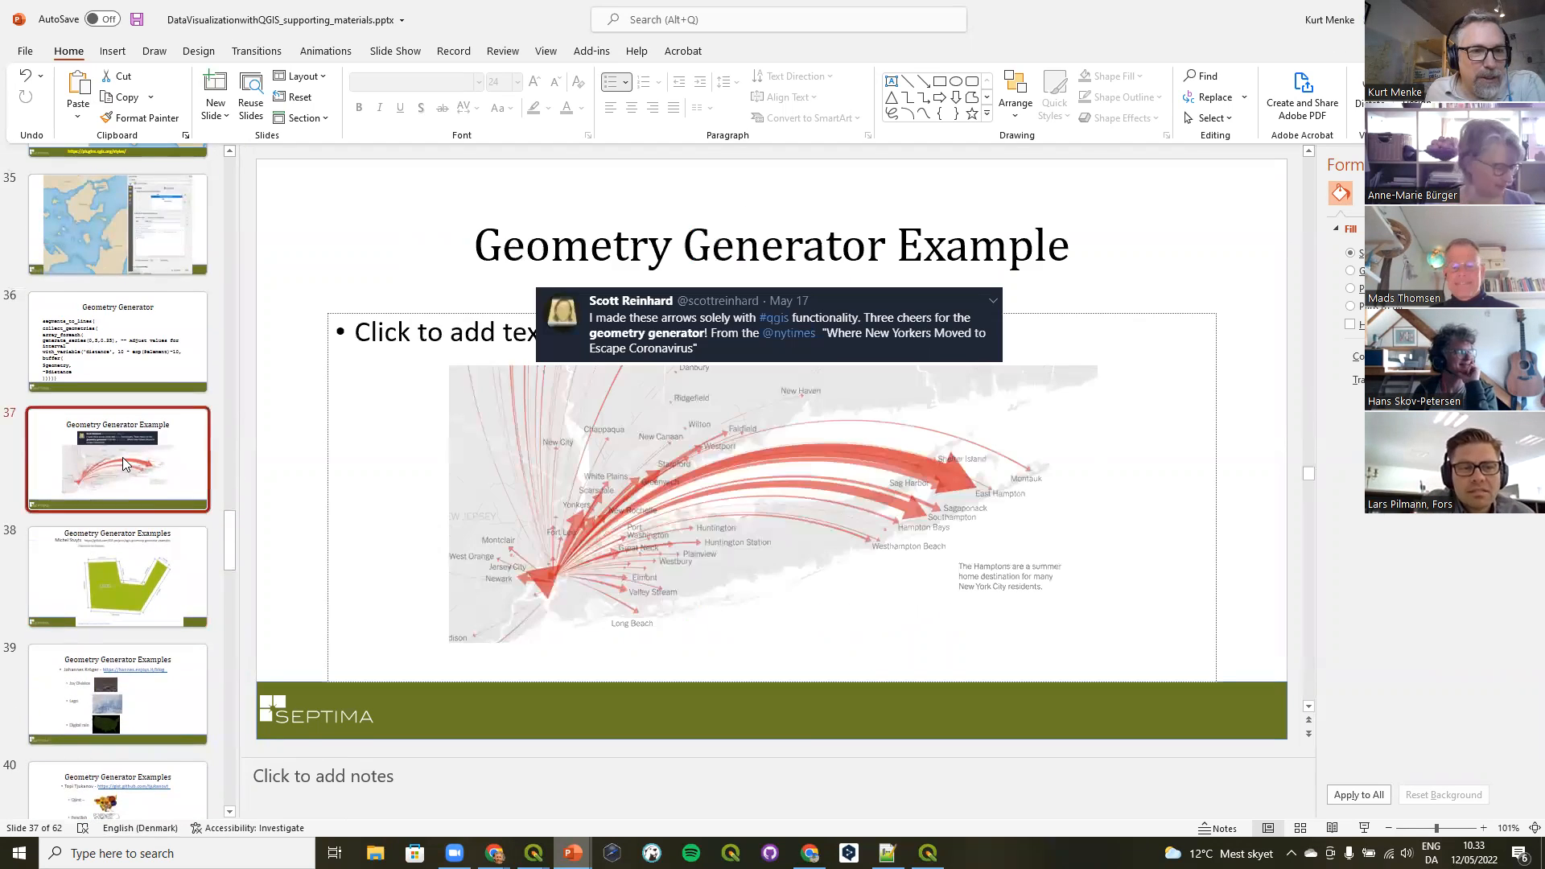
click(1370, 829)
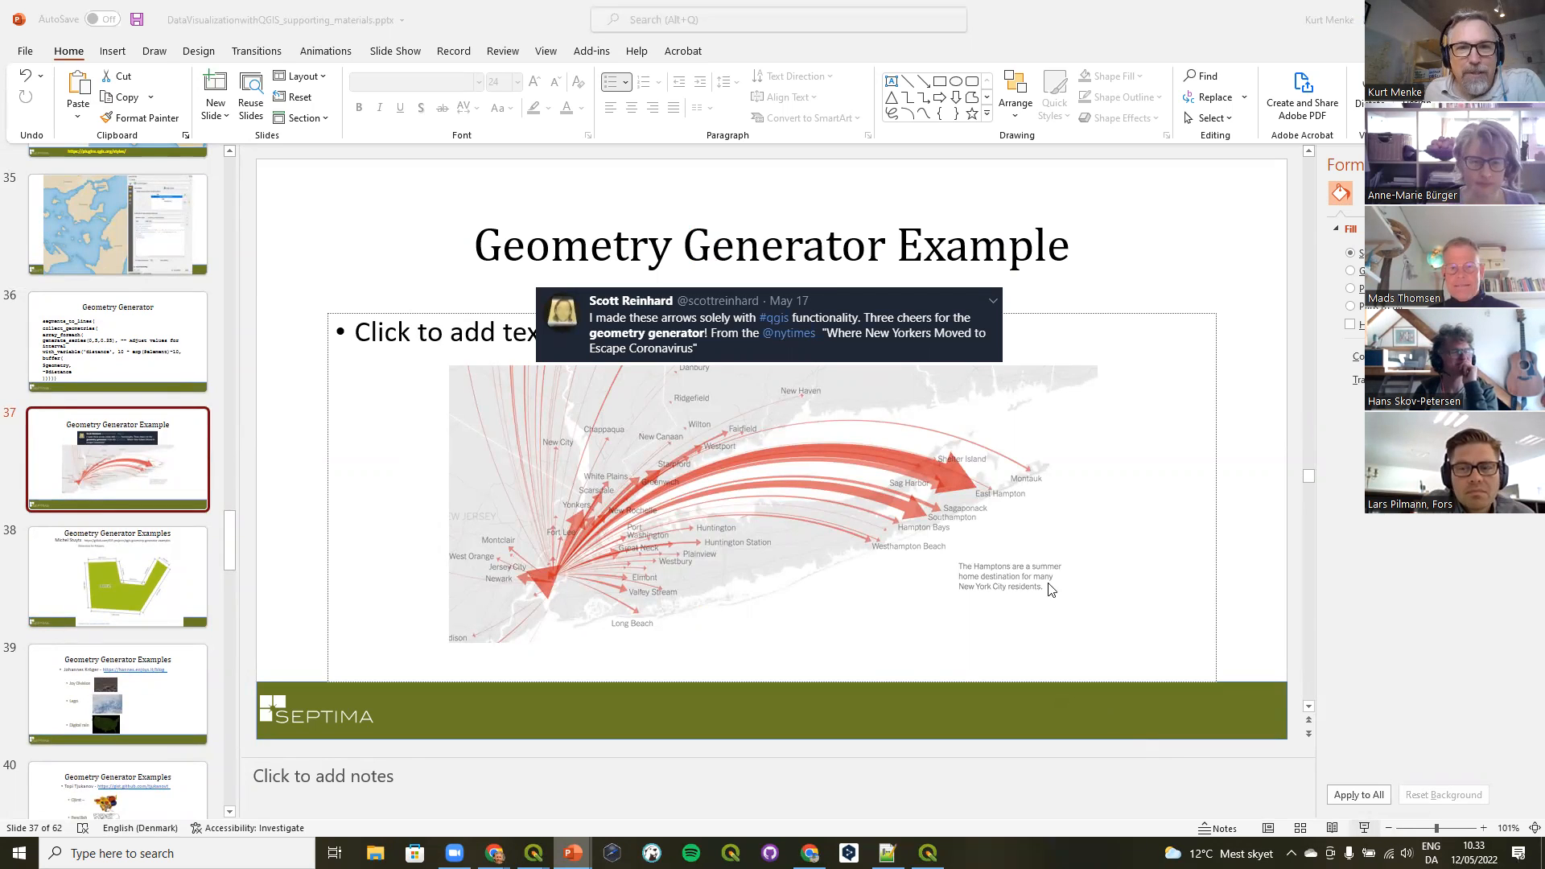
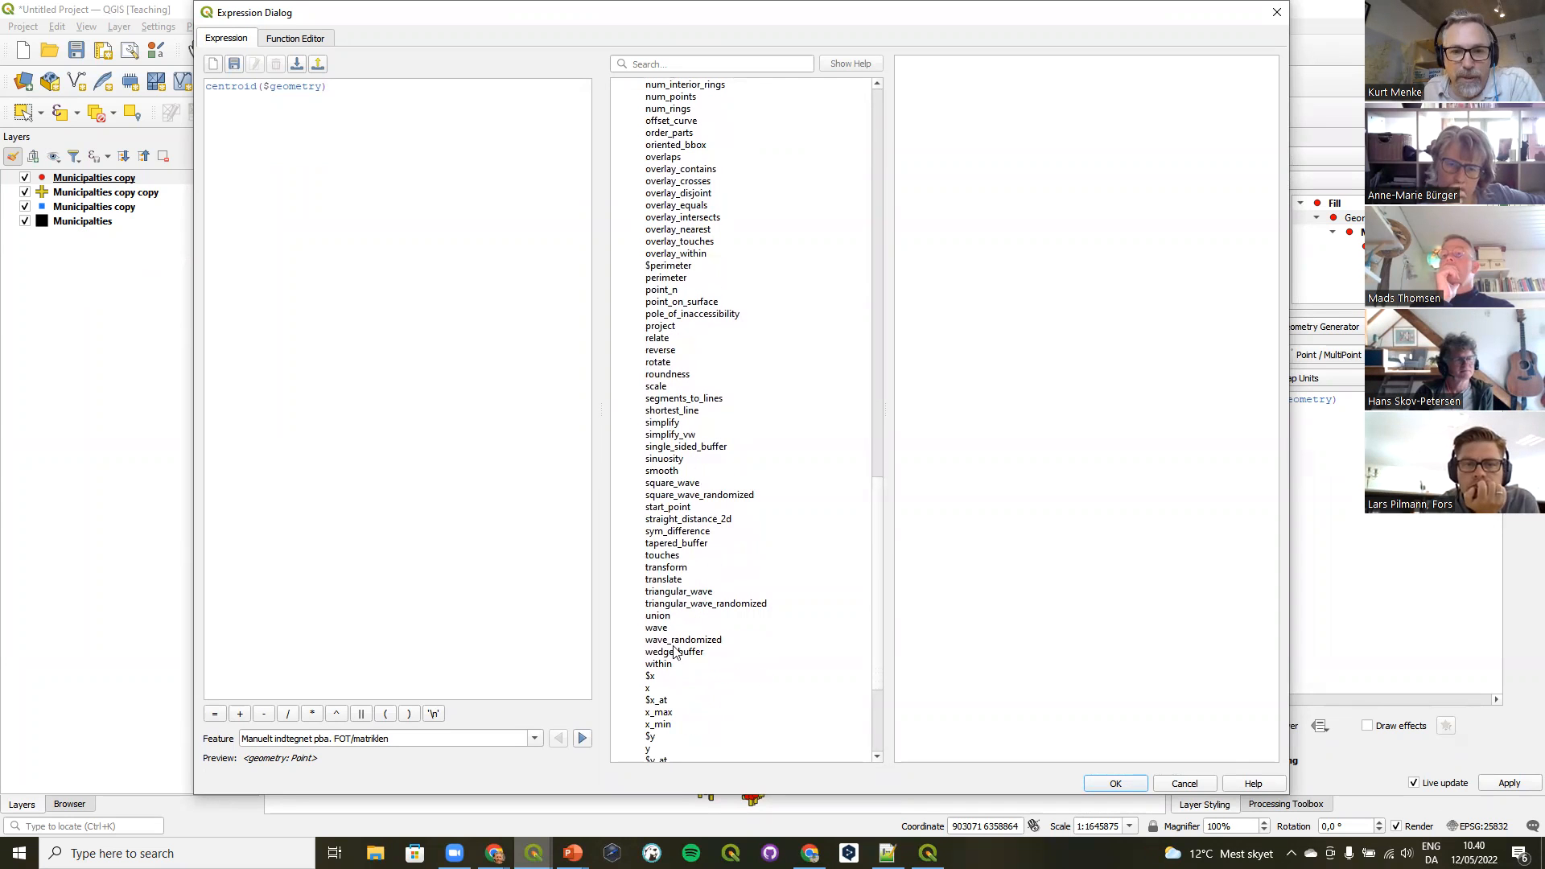
Read the help for the smooth function and browse the other Geometry functions in the expression editor.
click(665, 473)
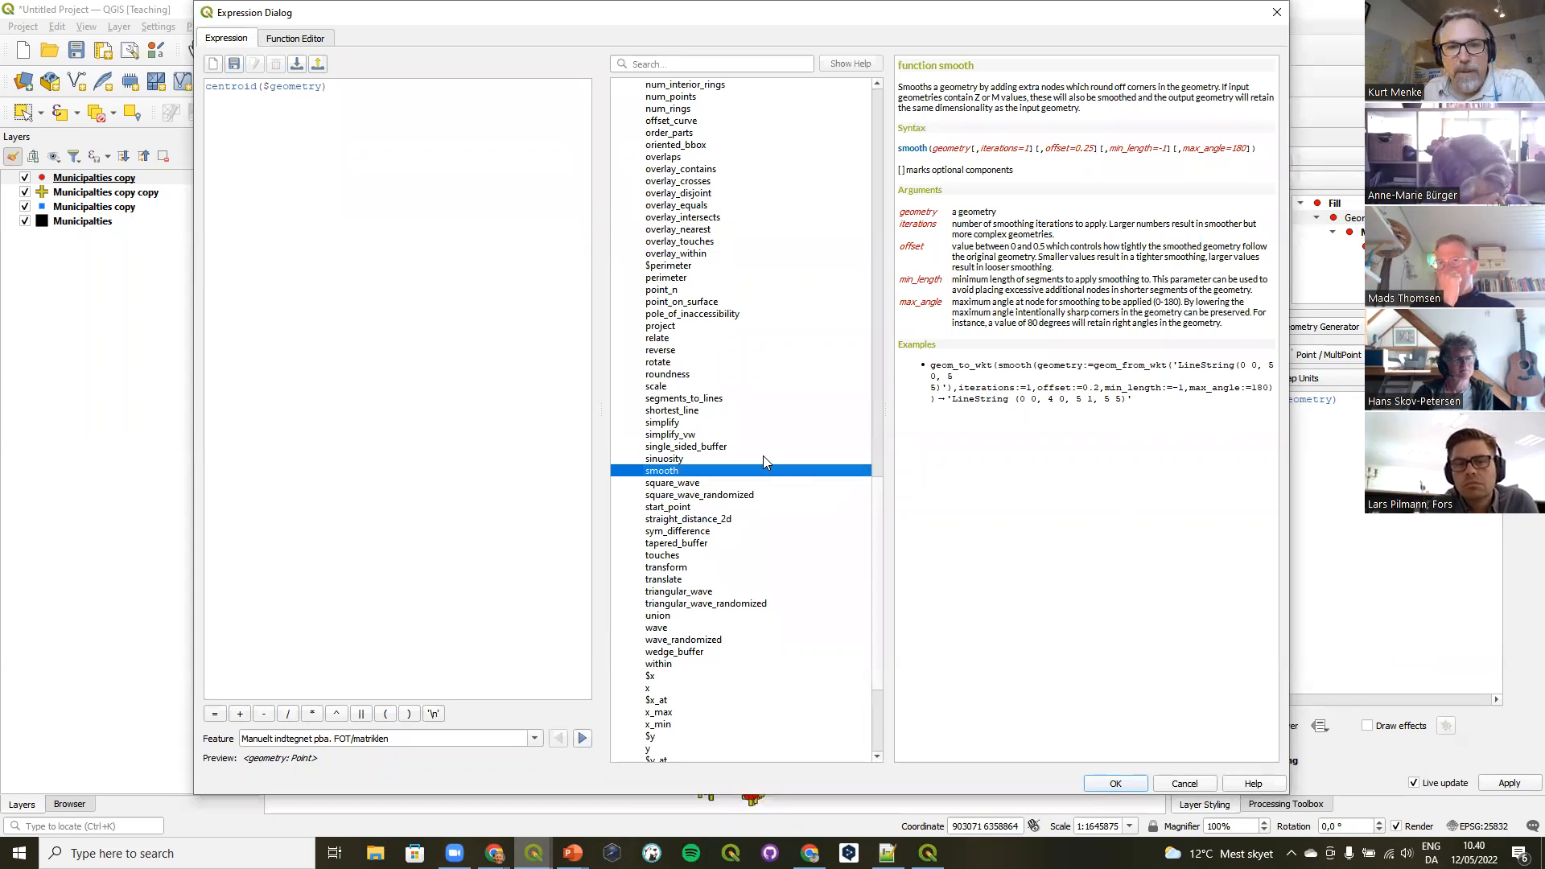
scroll(763, 456, up, 10)
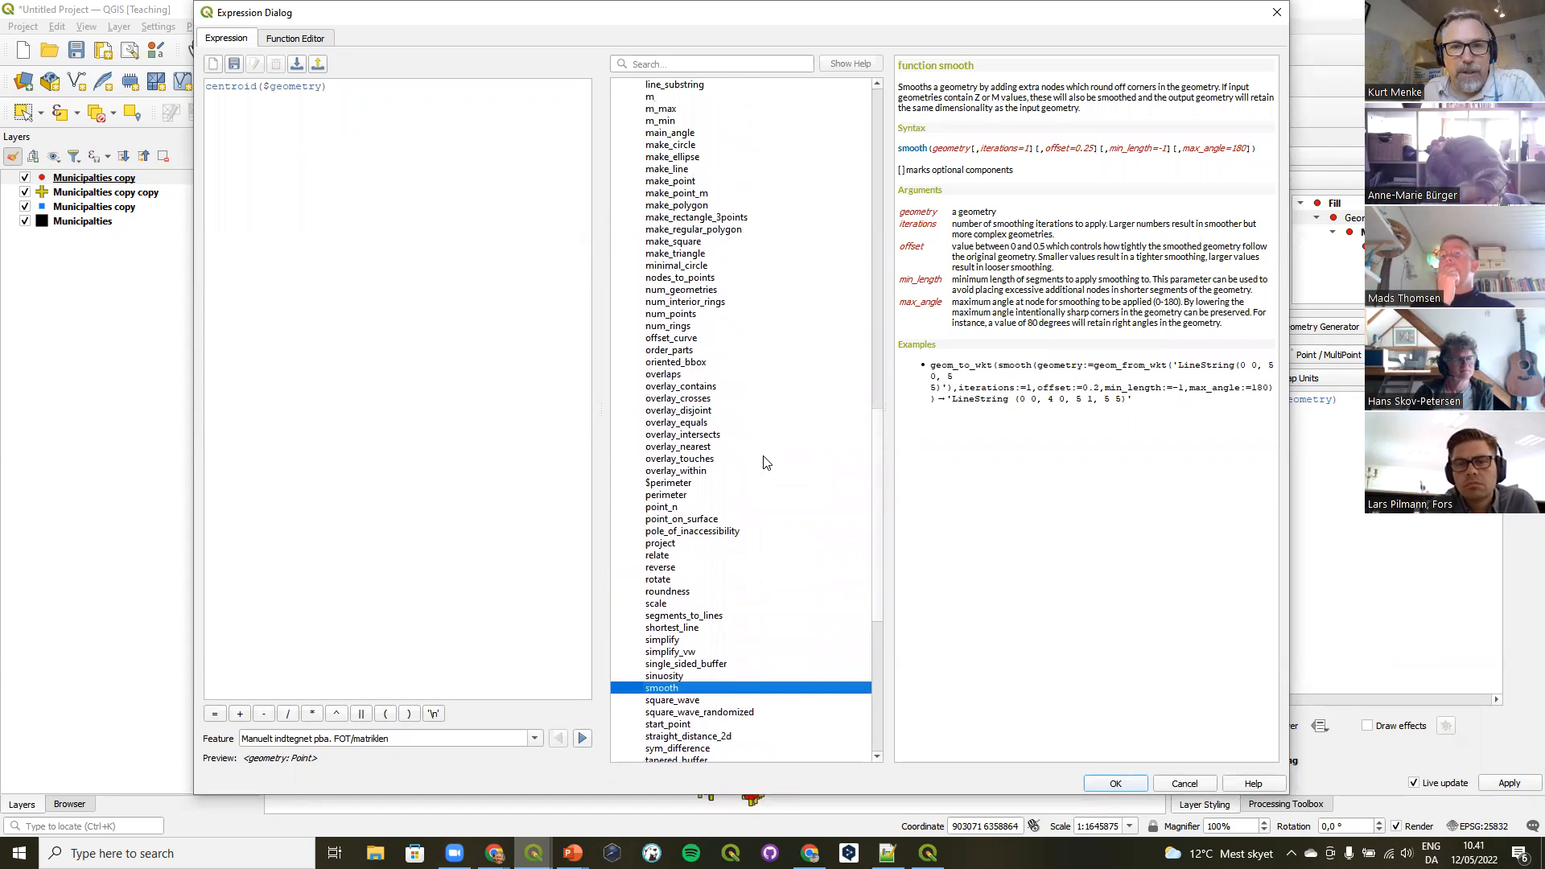
scroll(766, 462, up, 12)
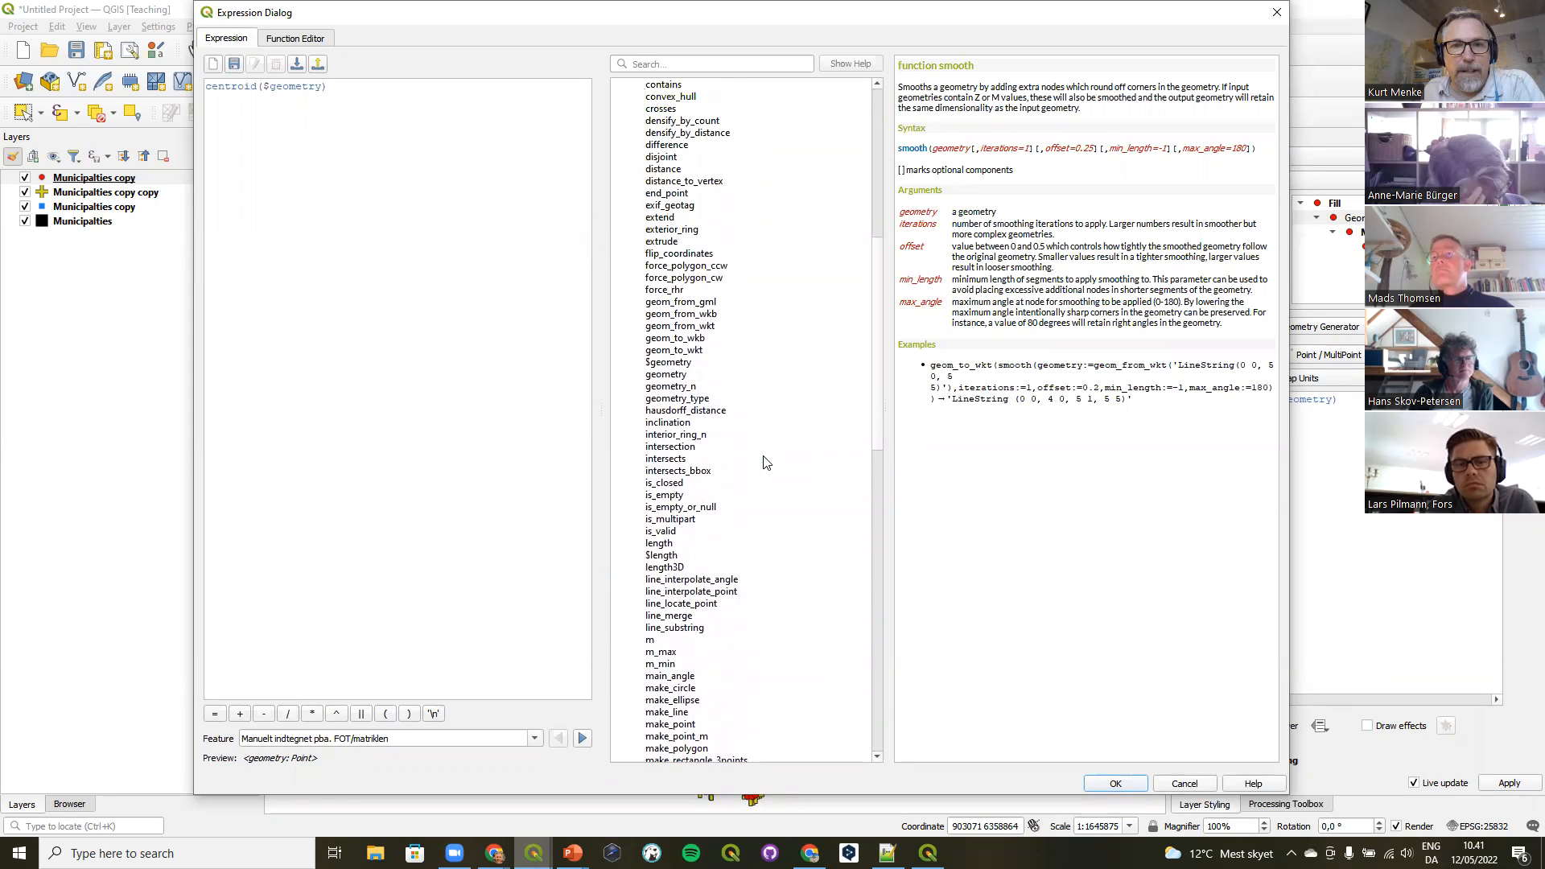
scroll(765, 462, up, 2)
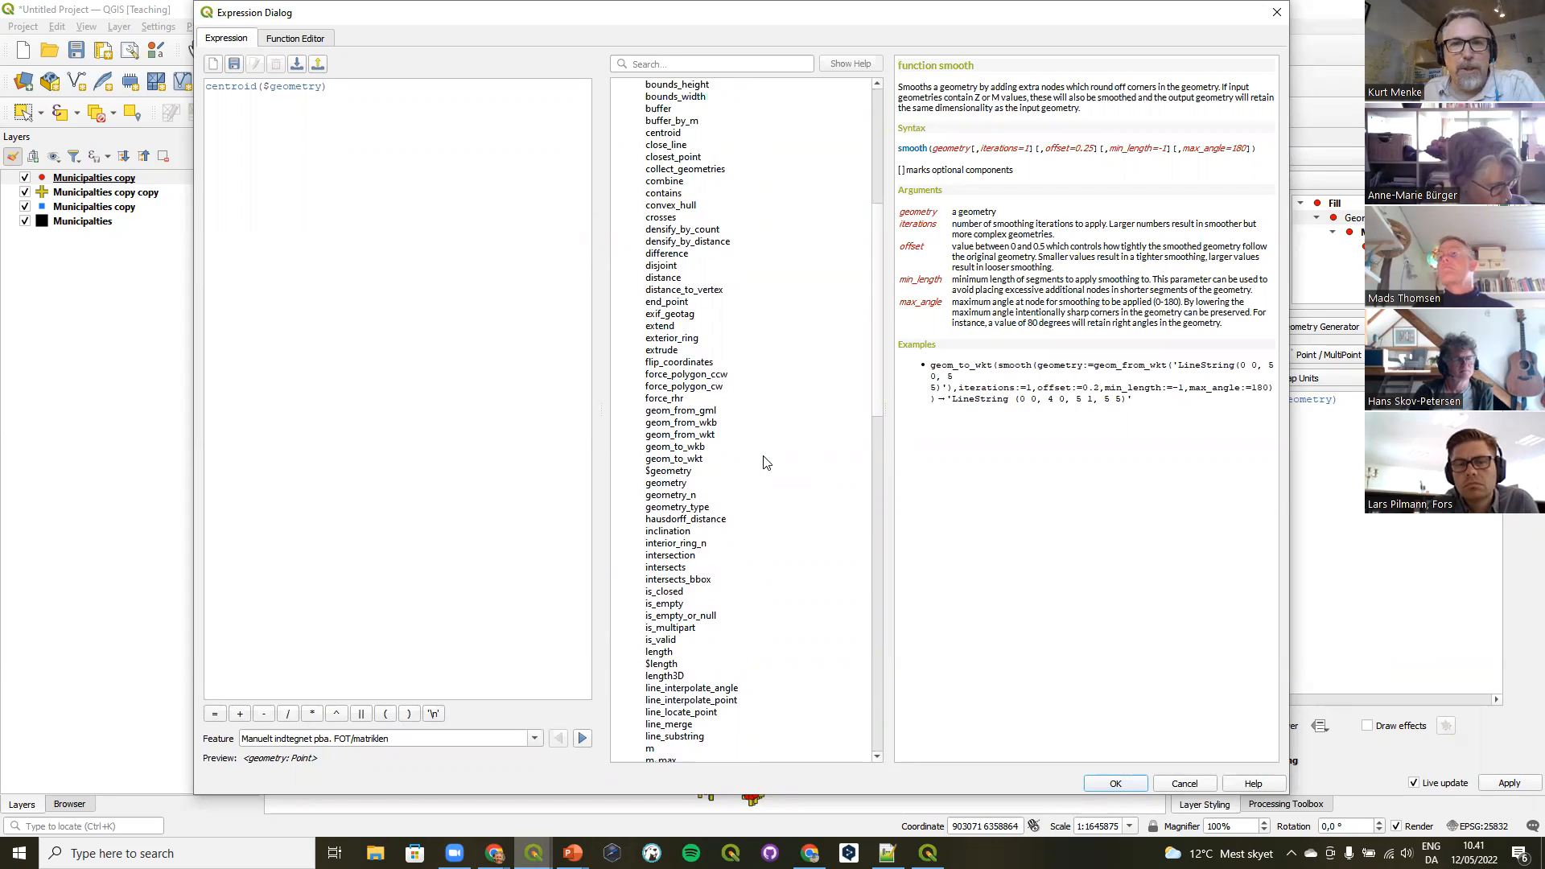
scroll(766, 461, down, 1)
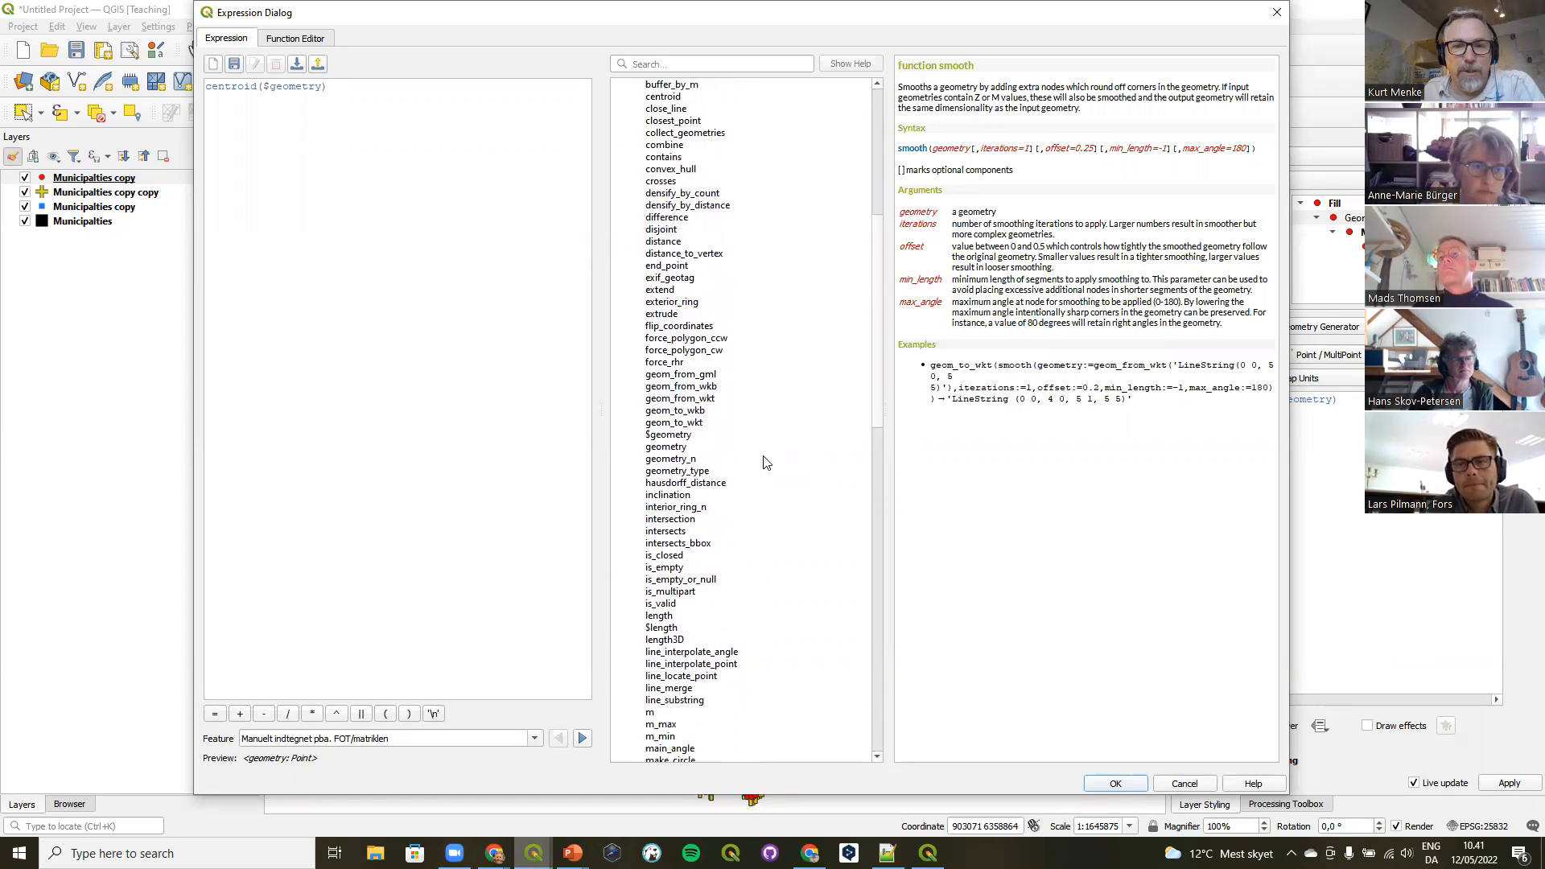
Search the expression functions for buffer, read the help for wedge_buffer, and close the expression editor.
scroll(766, 462, up, 9)
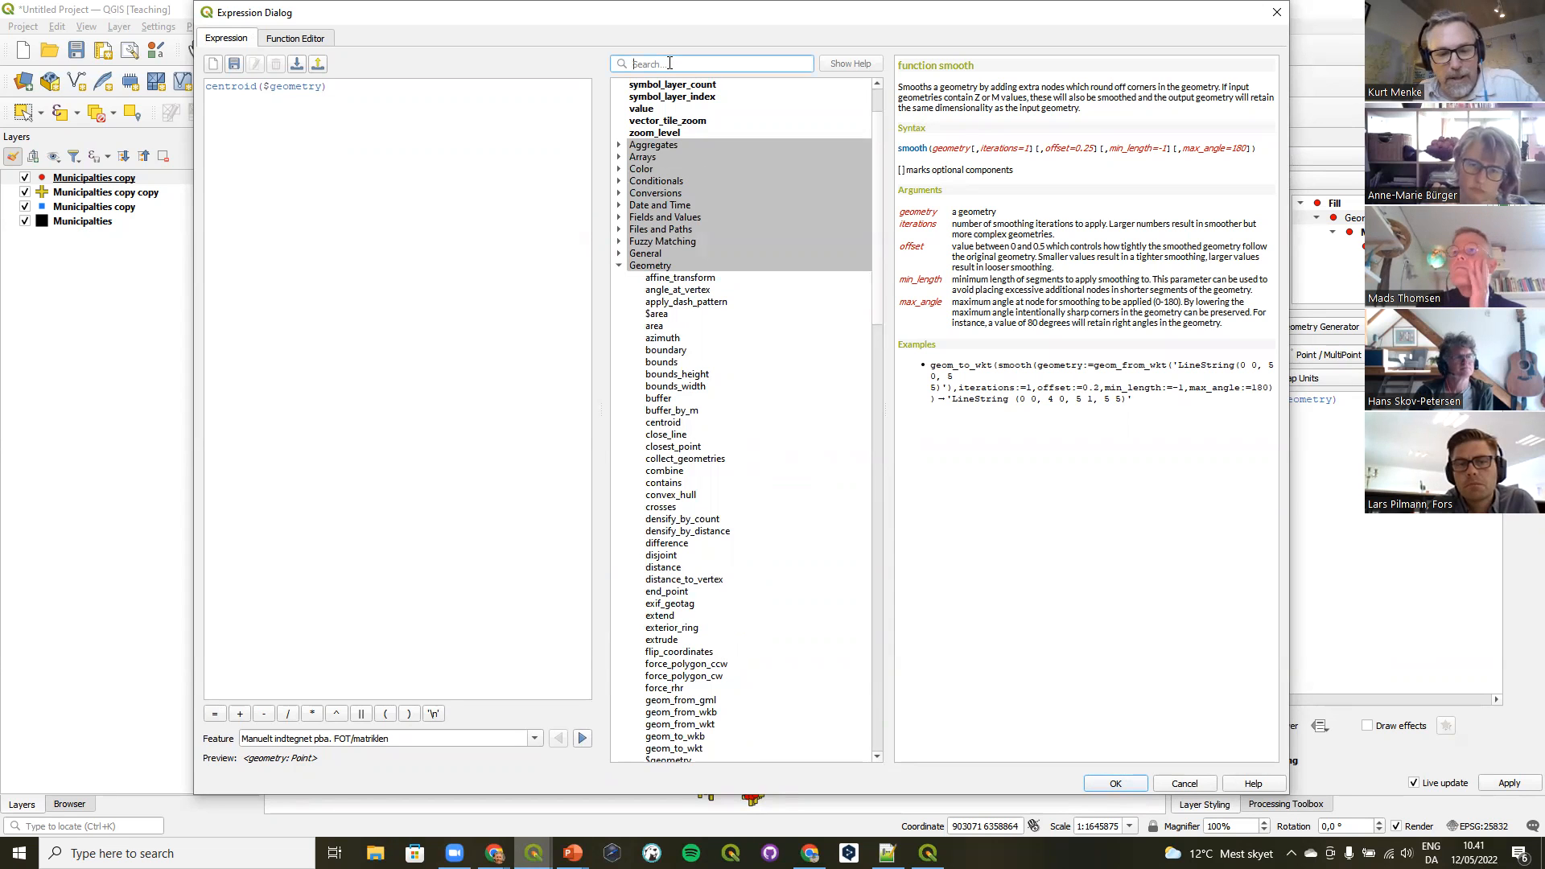
text(buffer)
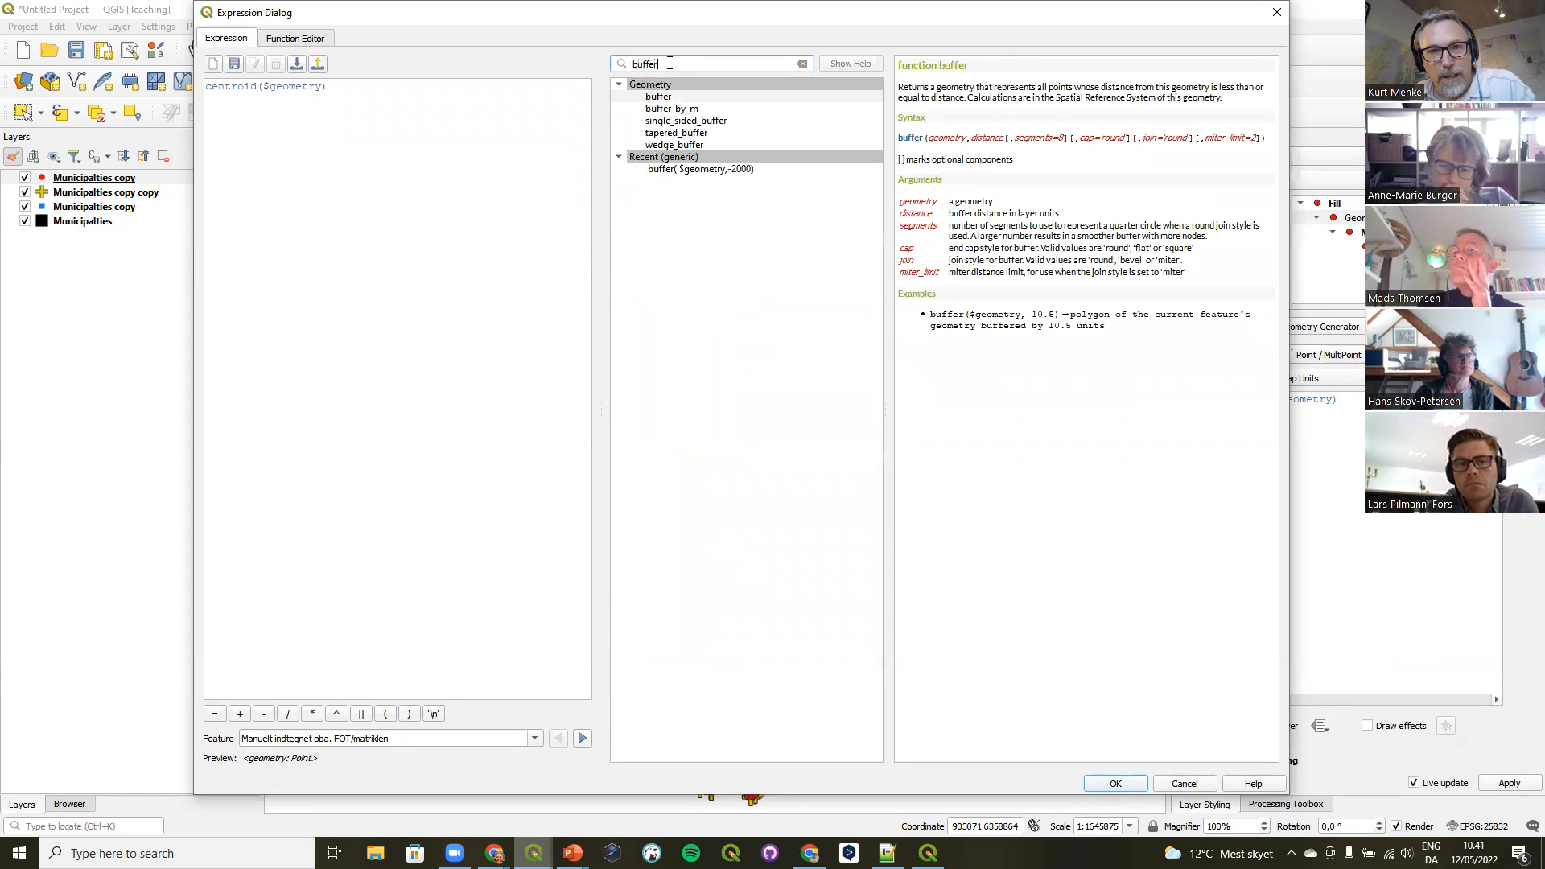
click(694, 148)
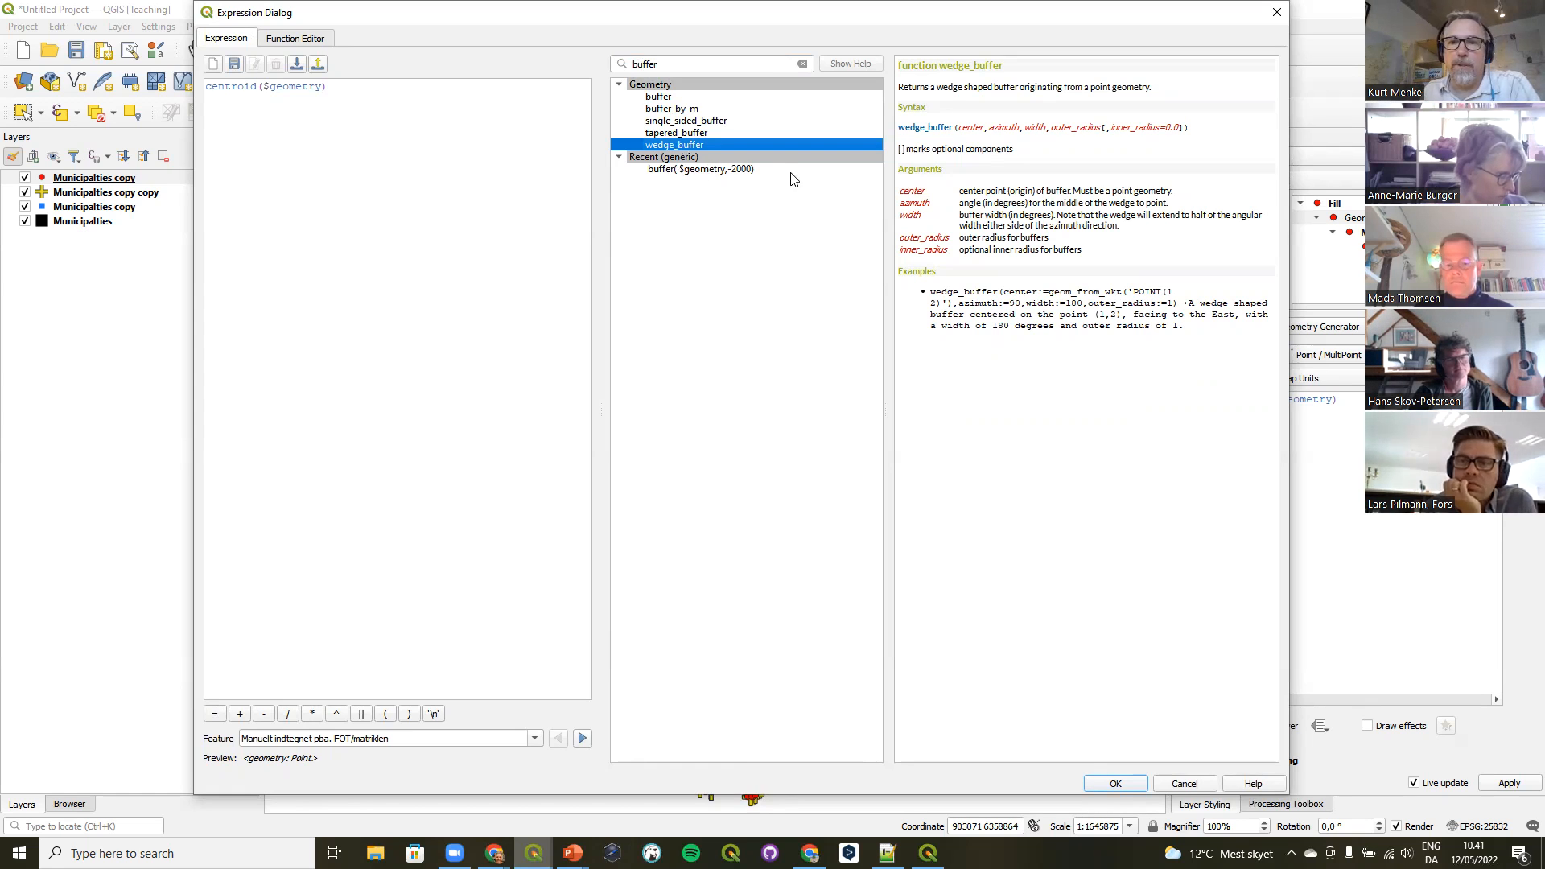
click(1279, 13)
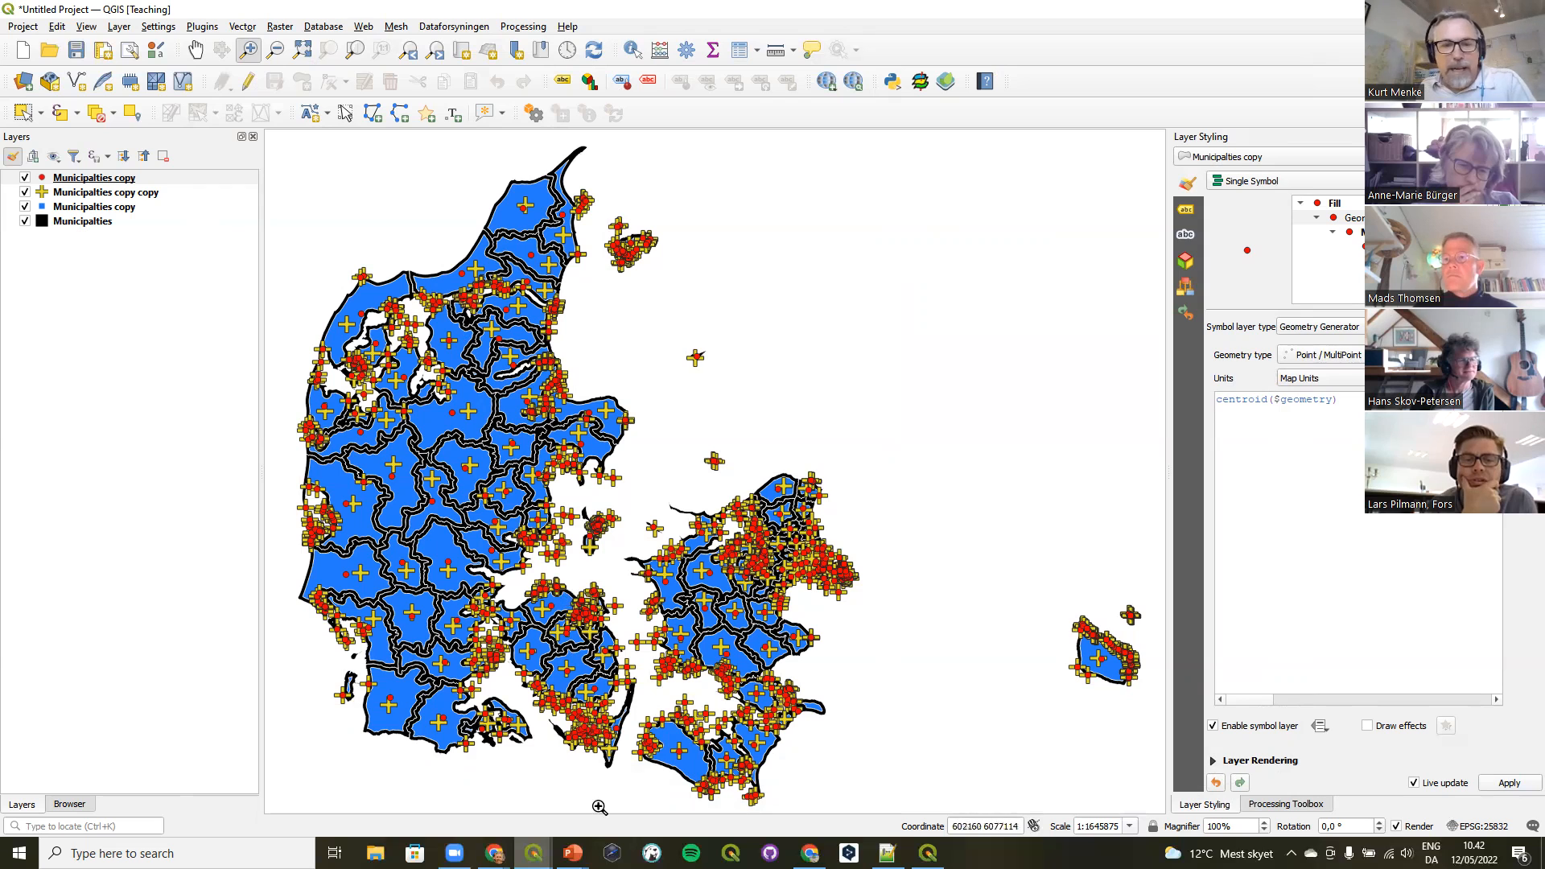
Start a new project, discarding the changes to the current municipalities project.
mouse_move(572, 851)
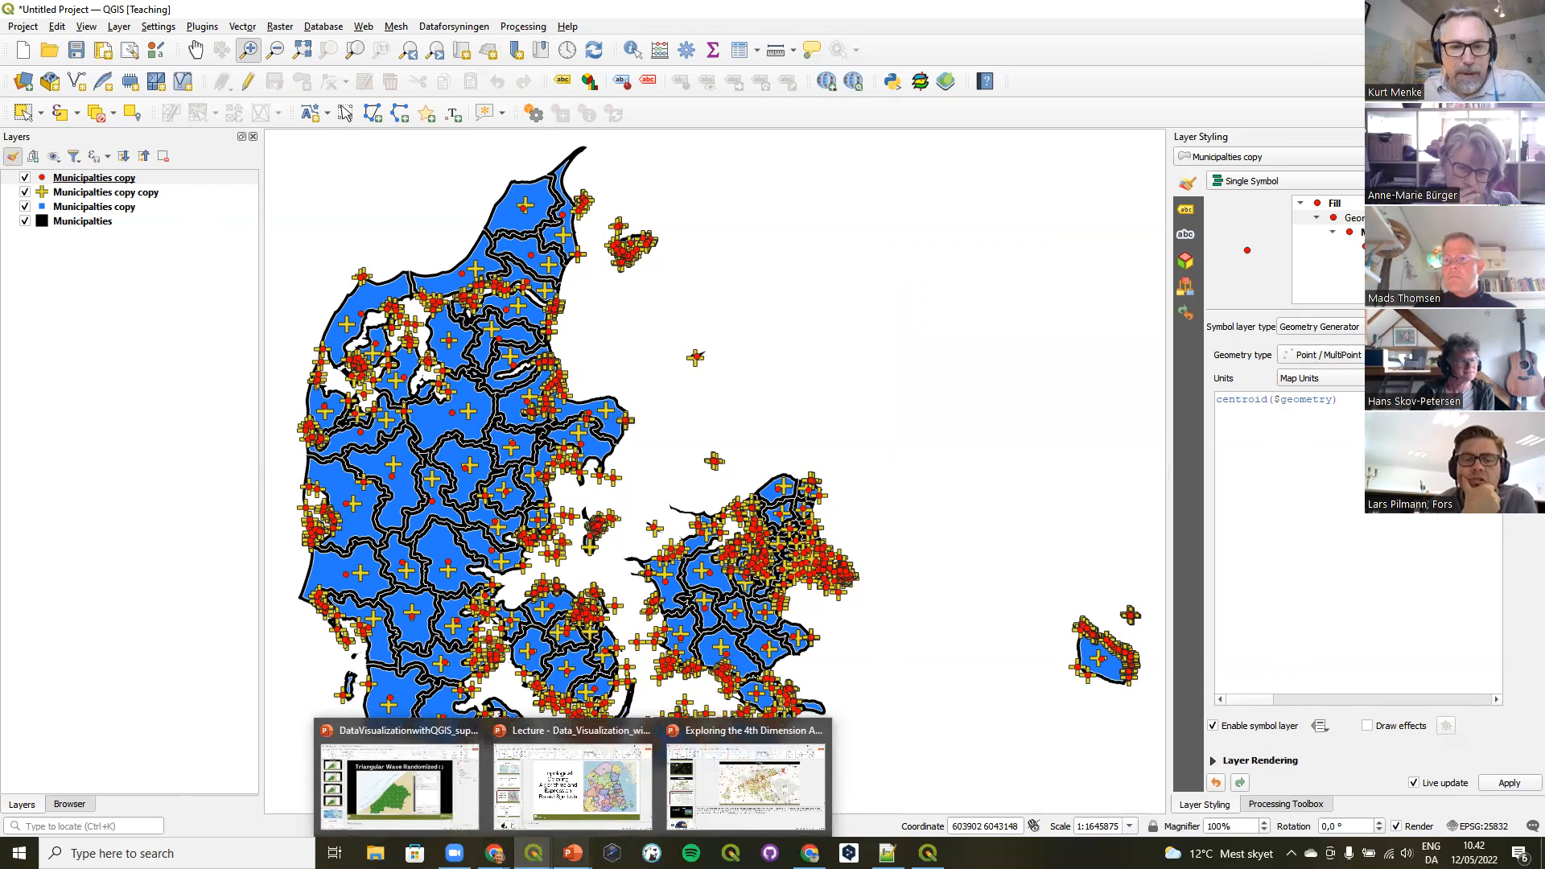
click(26, 50)
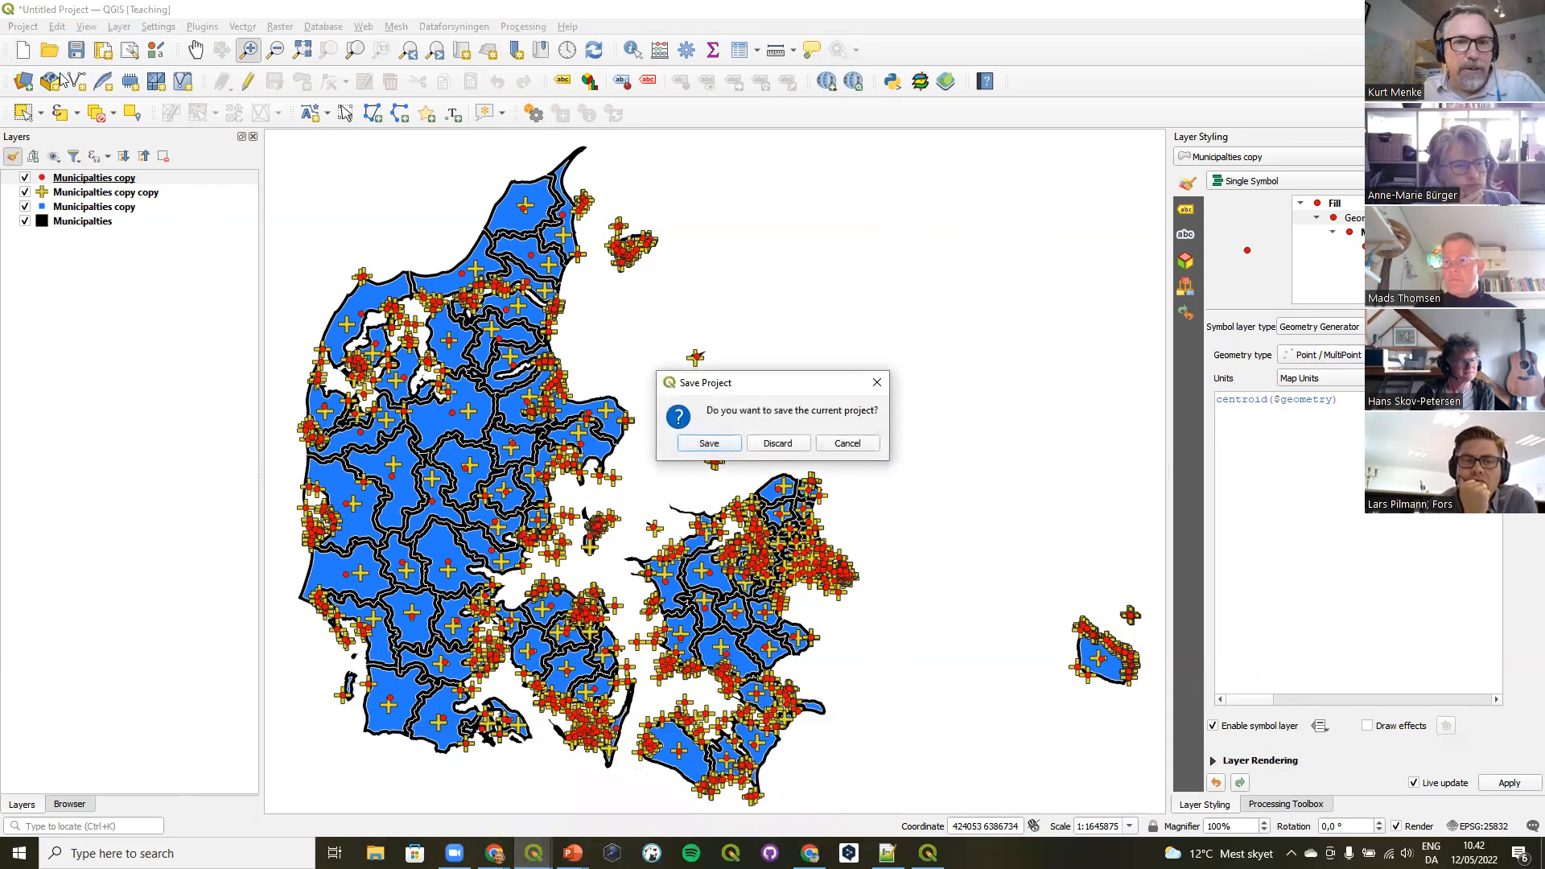
click(777, 445)
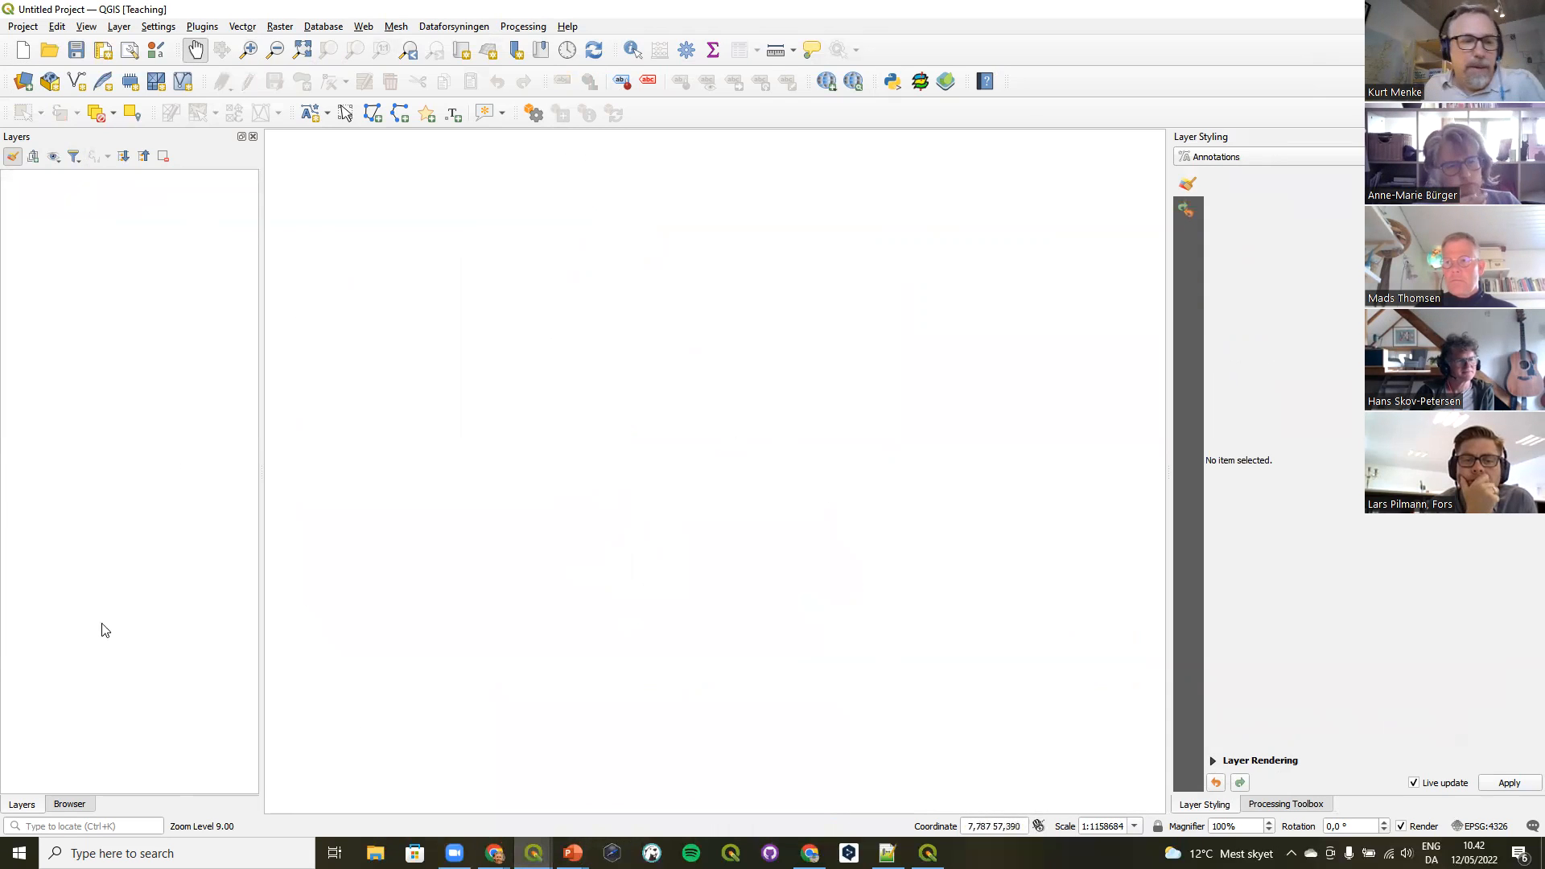
Open the Buildings project stored in Buildings.gpkg from the Buildings favorites folder and show its layer list in a narrower panel.
click(70, 803)
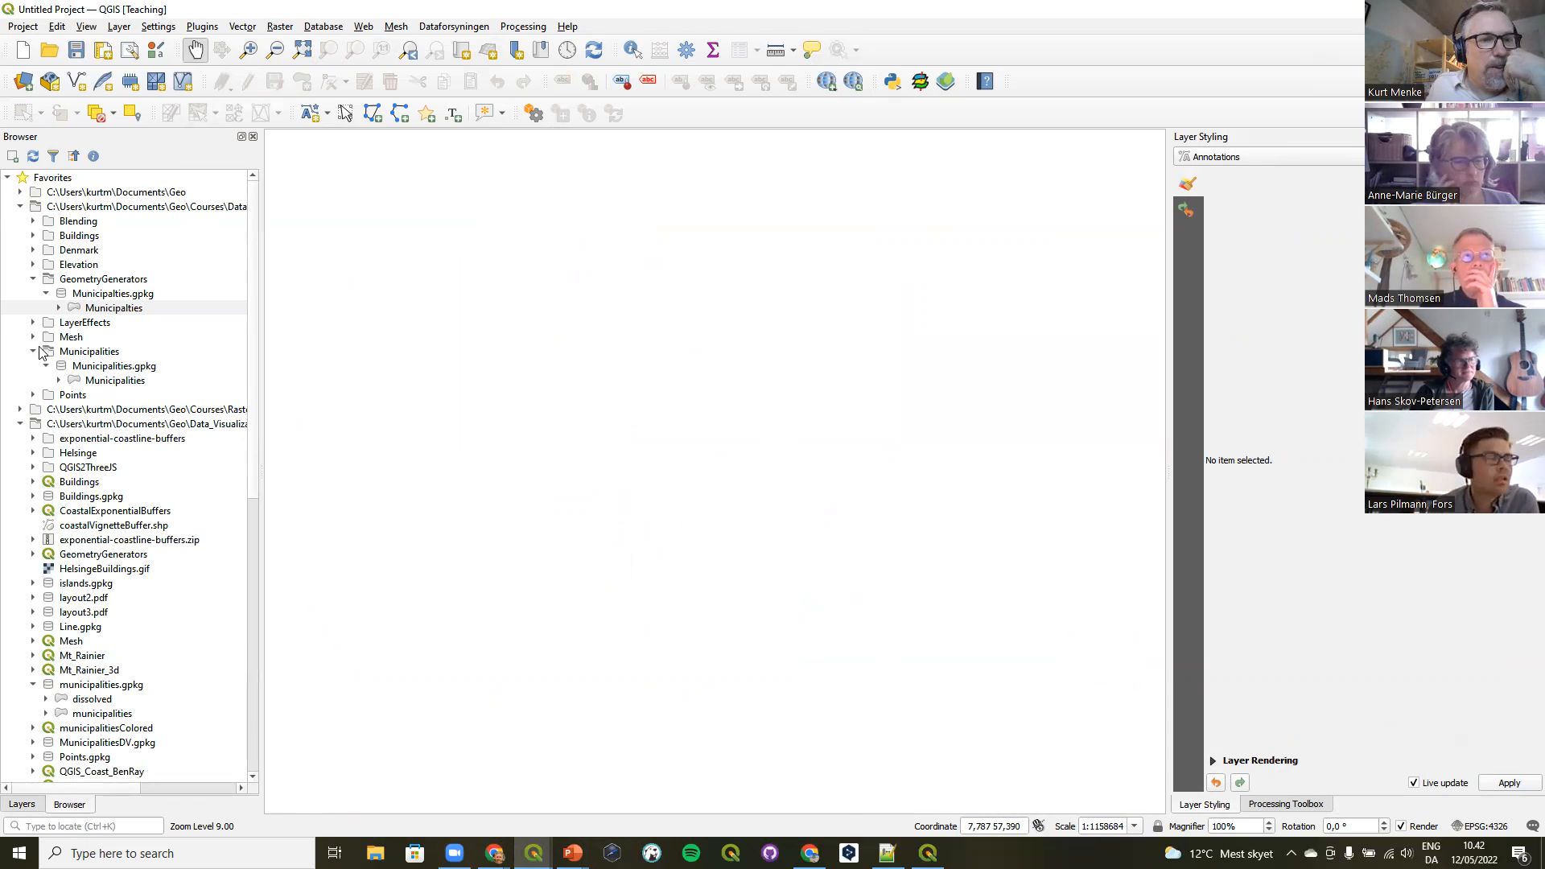
click(33, 235)
click(47, 250)
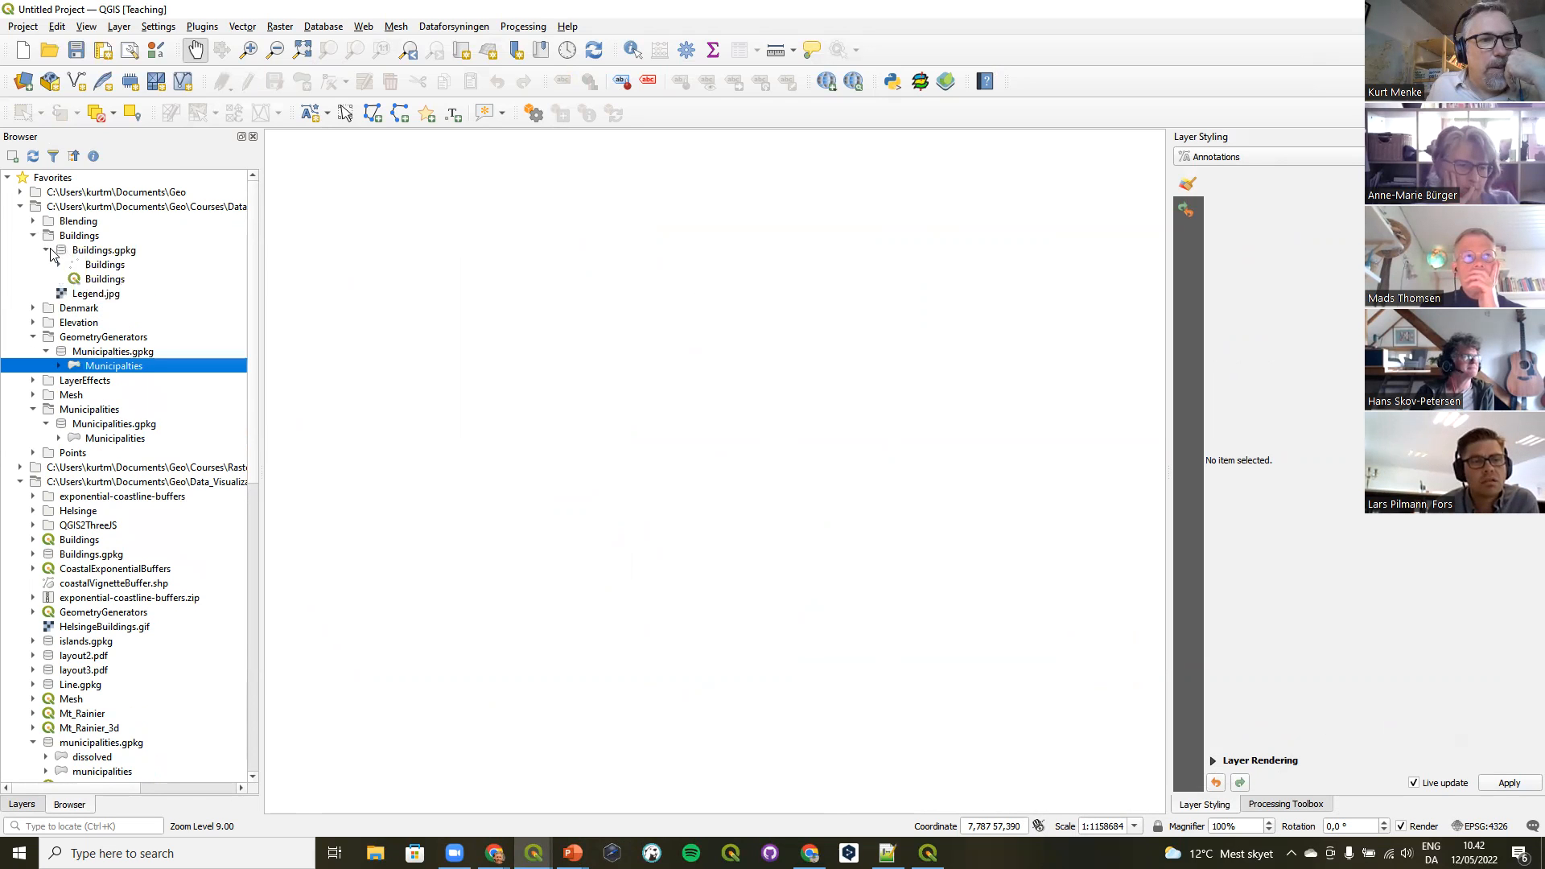
drag(101, 283, 513, 280)
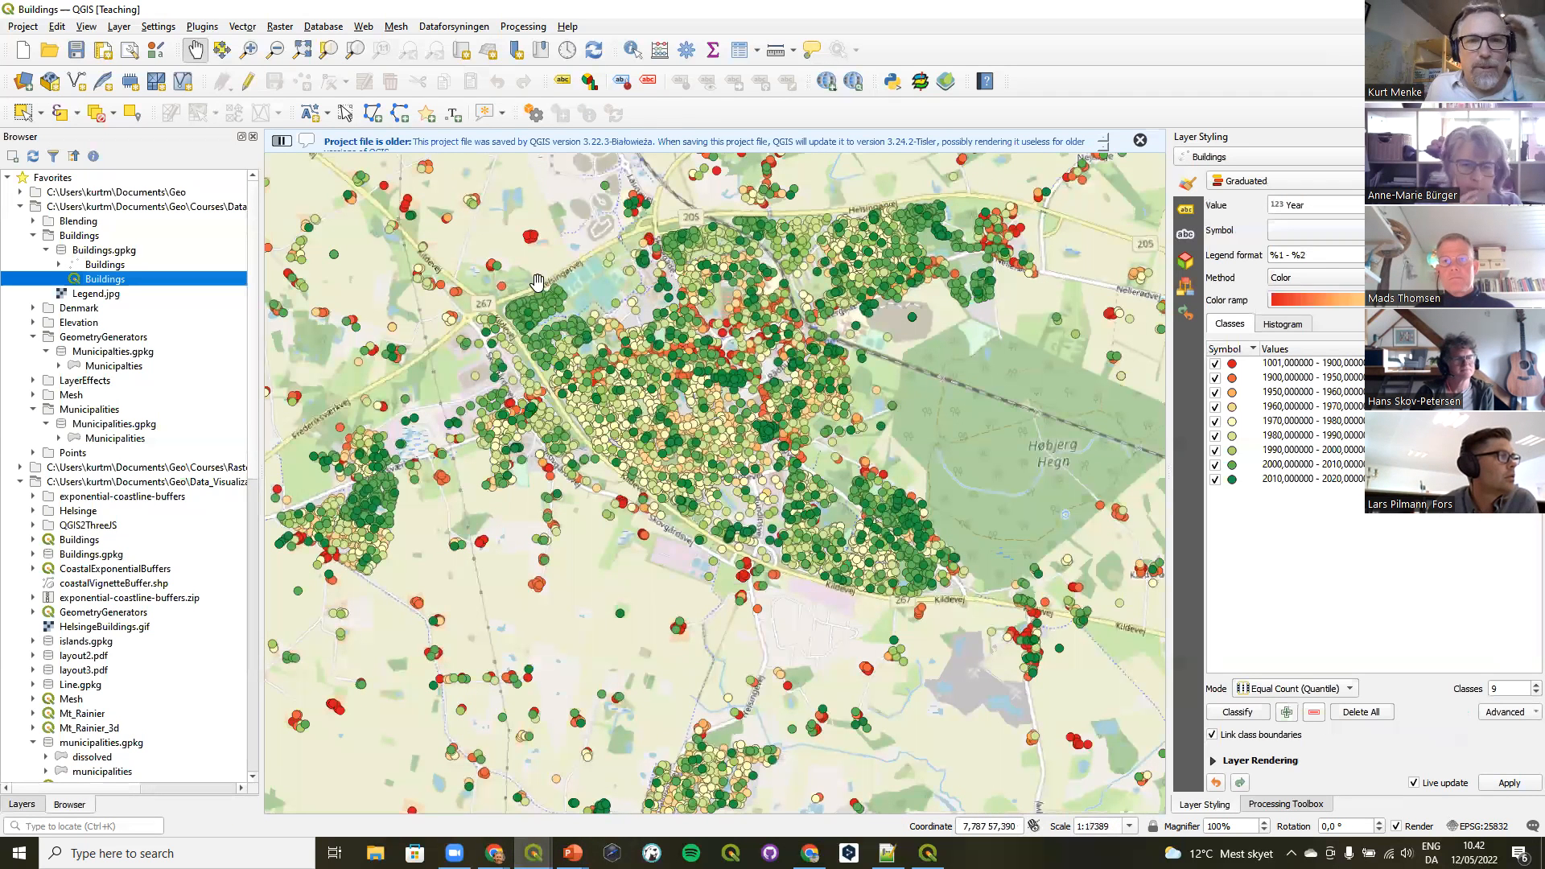
click(1140, 141)
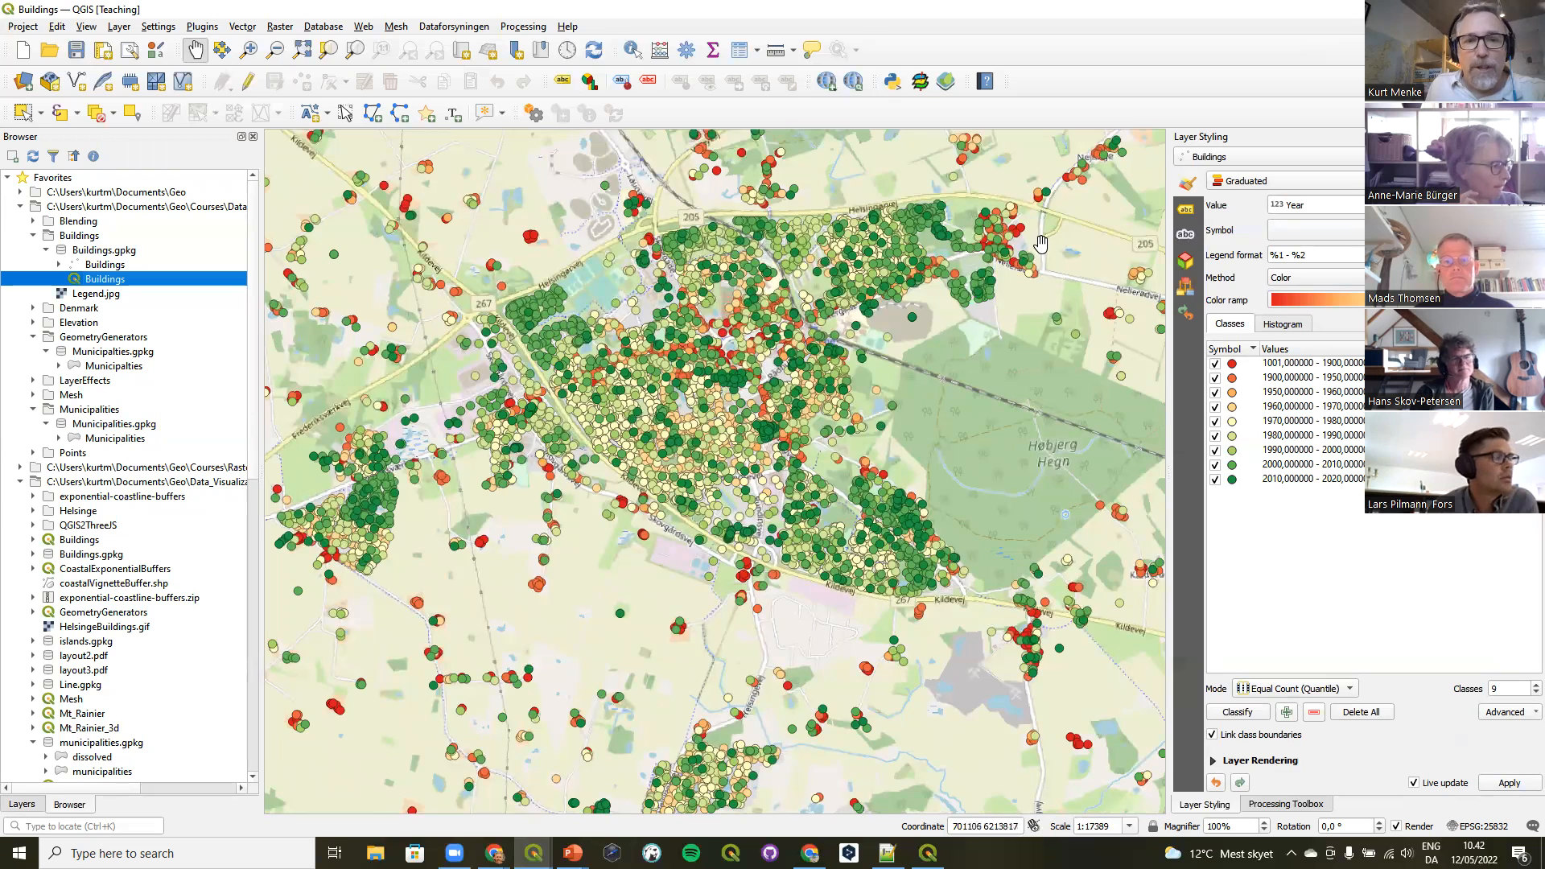
click(22, 804)
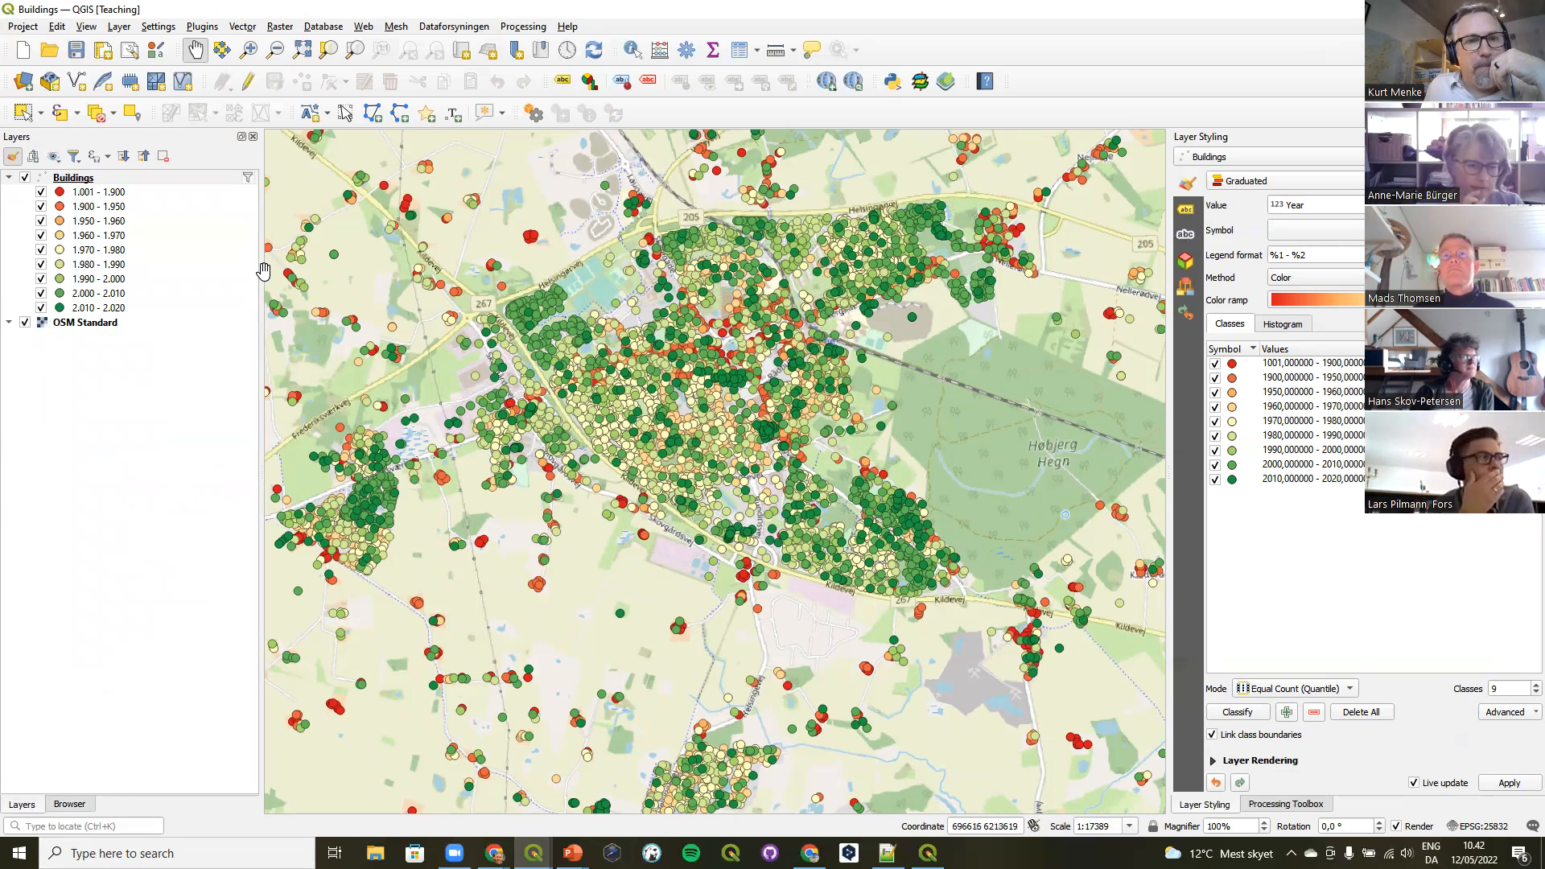
drag(263, 271, 197, 274)
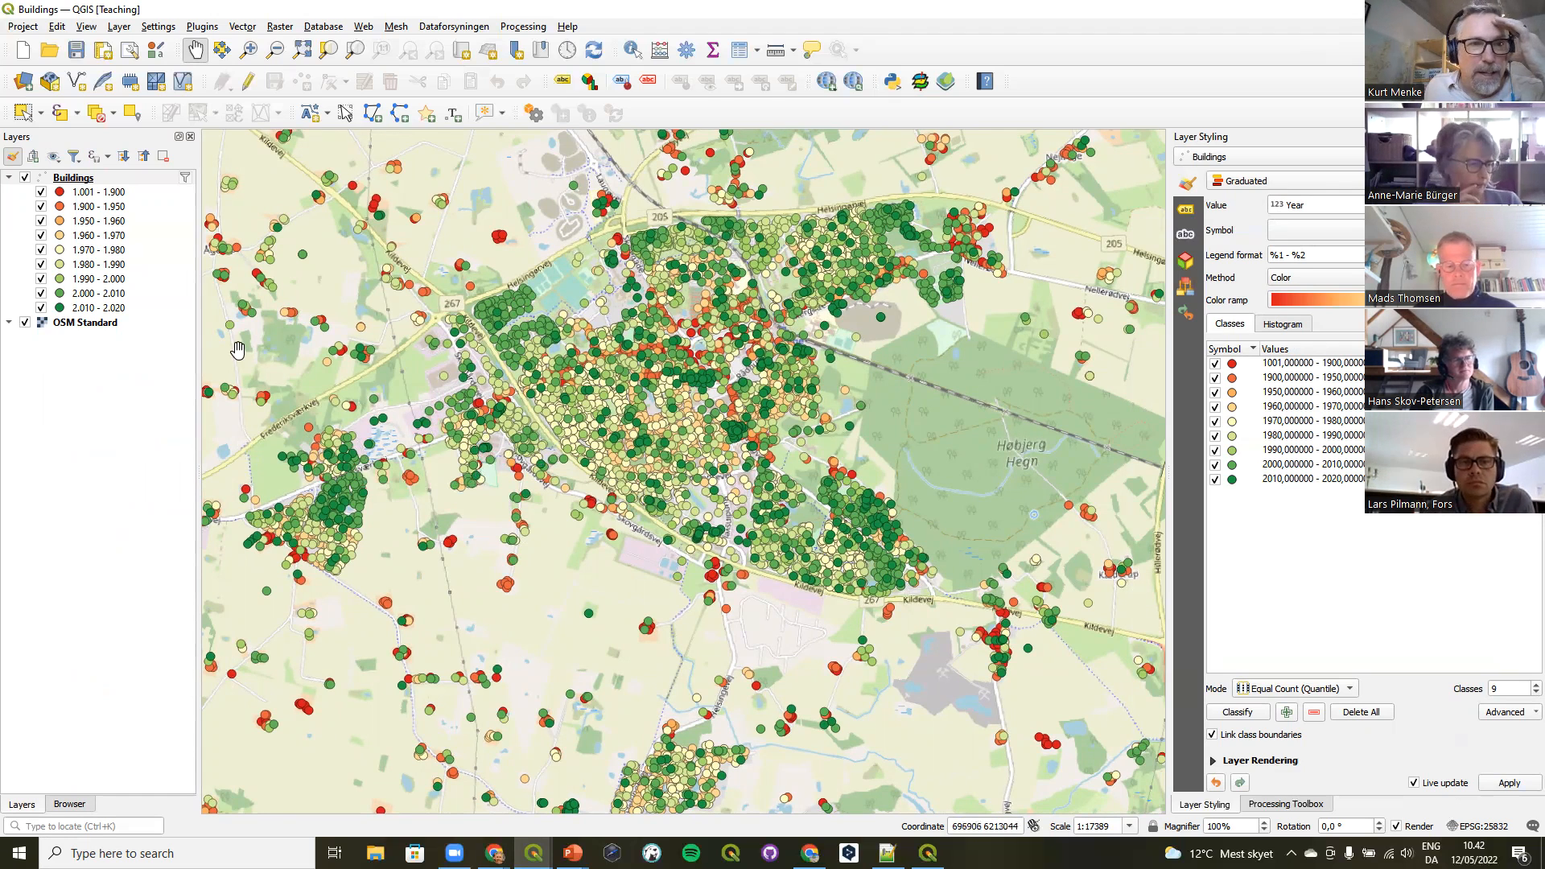
Show the feature count for the Buildings layer's classes and turn it off again.
right_click(83, 181)
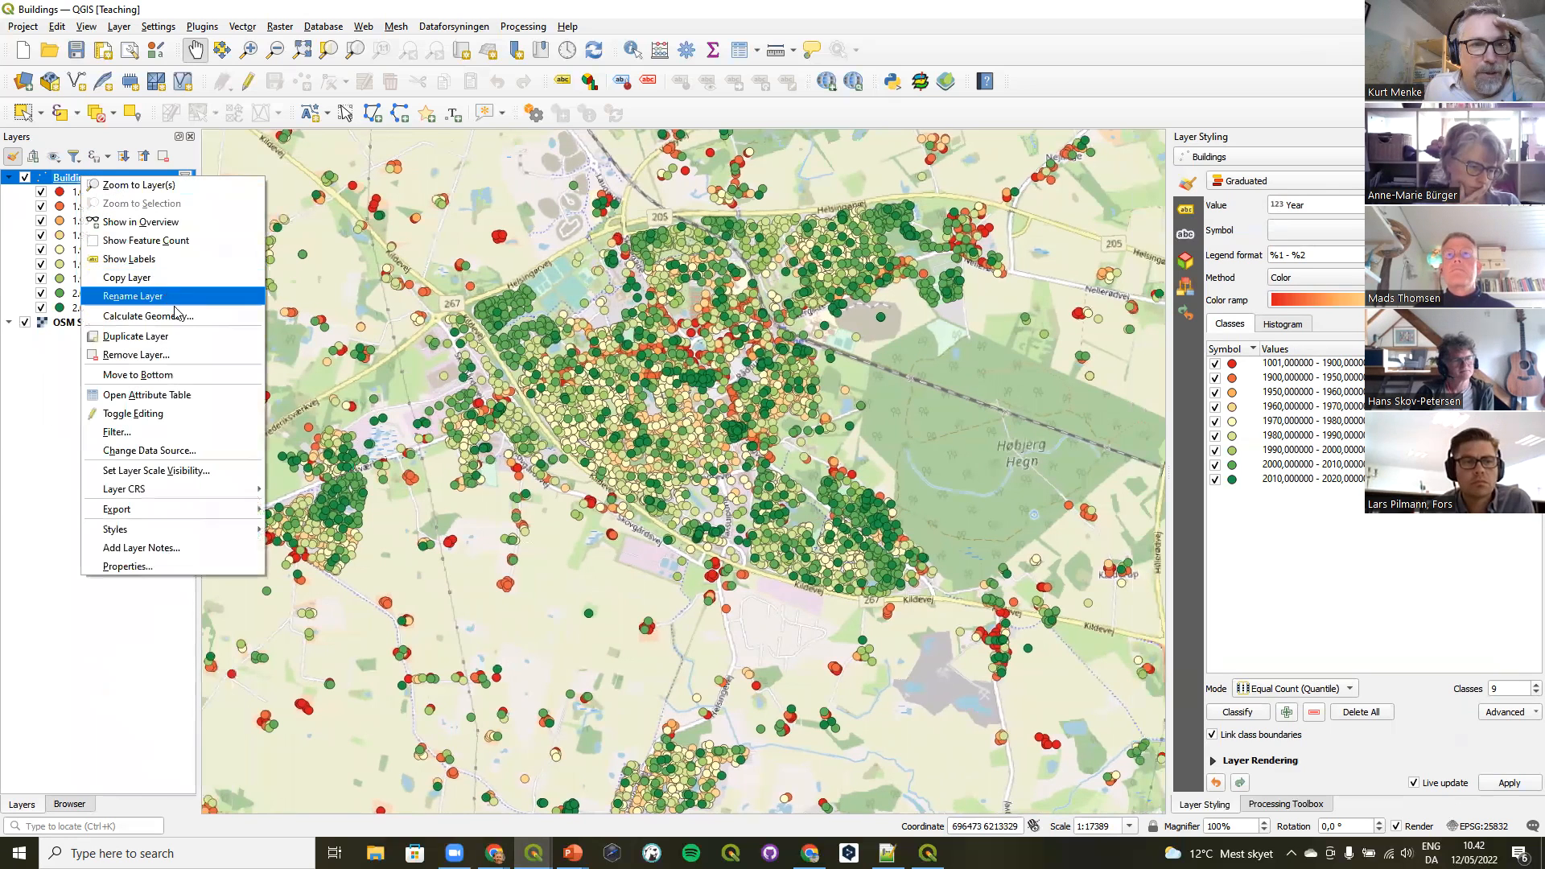
click(157, 240)
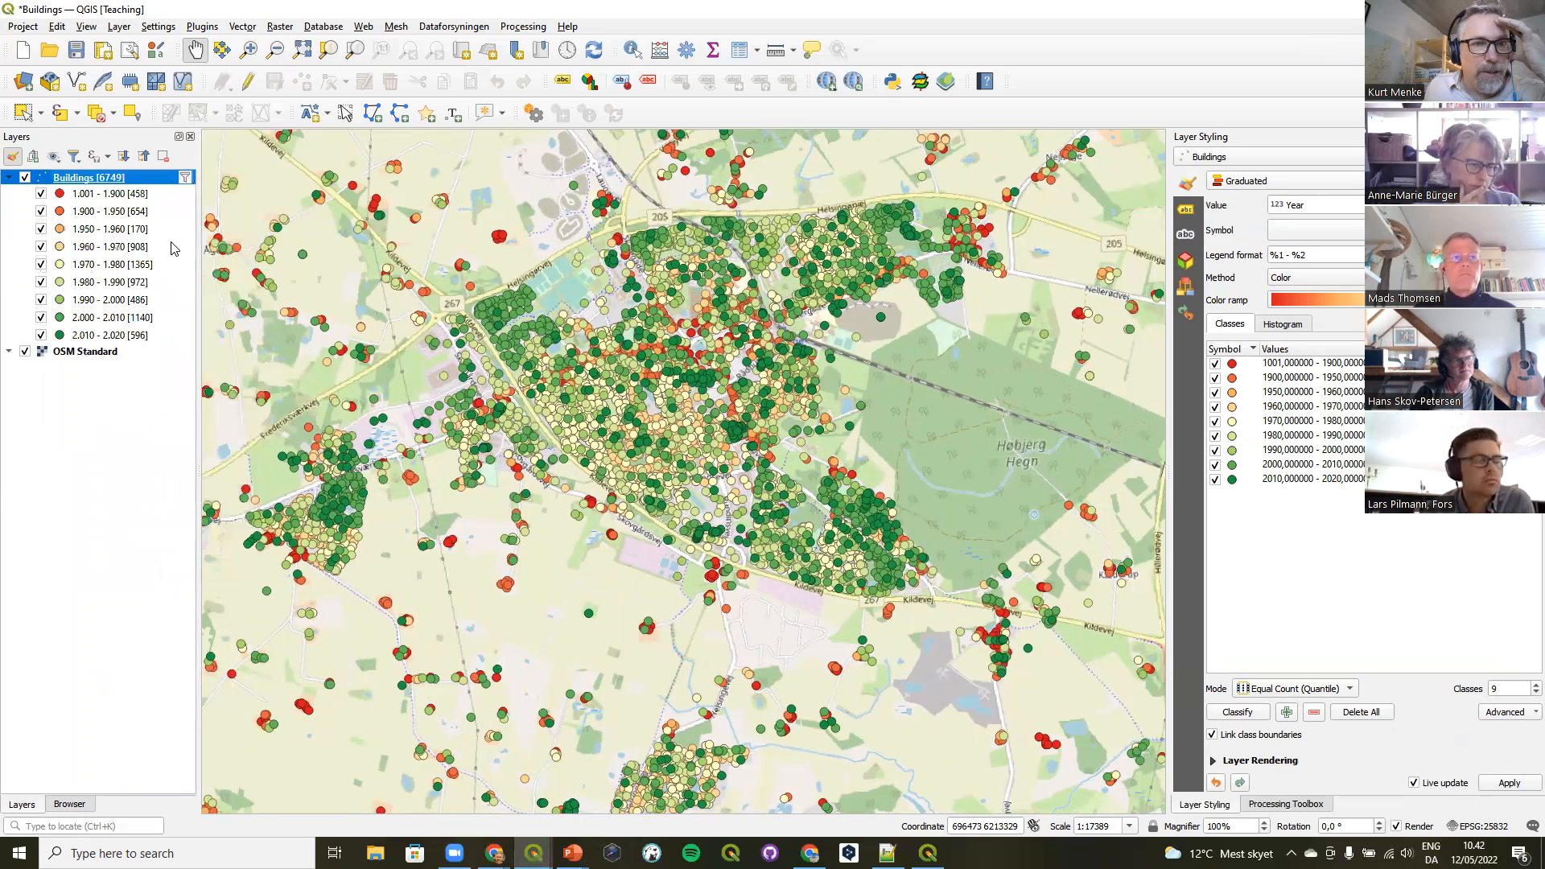
right_click(110, 181)
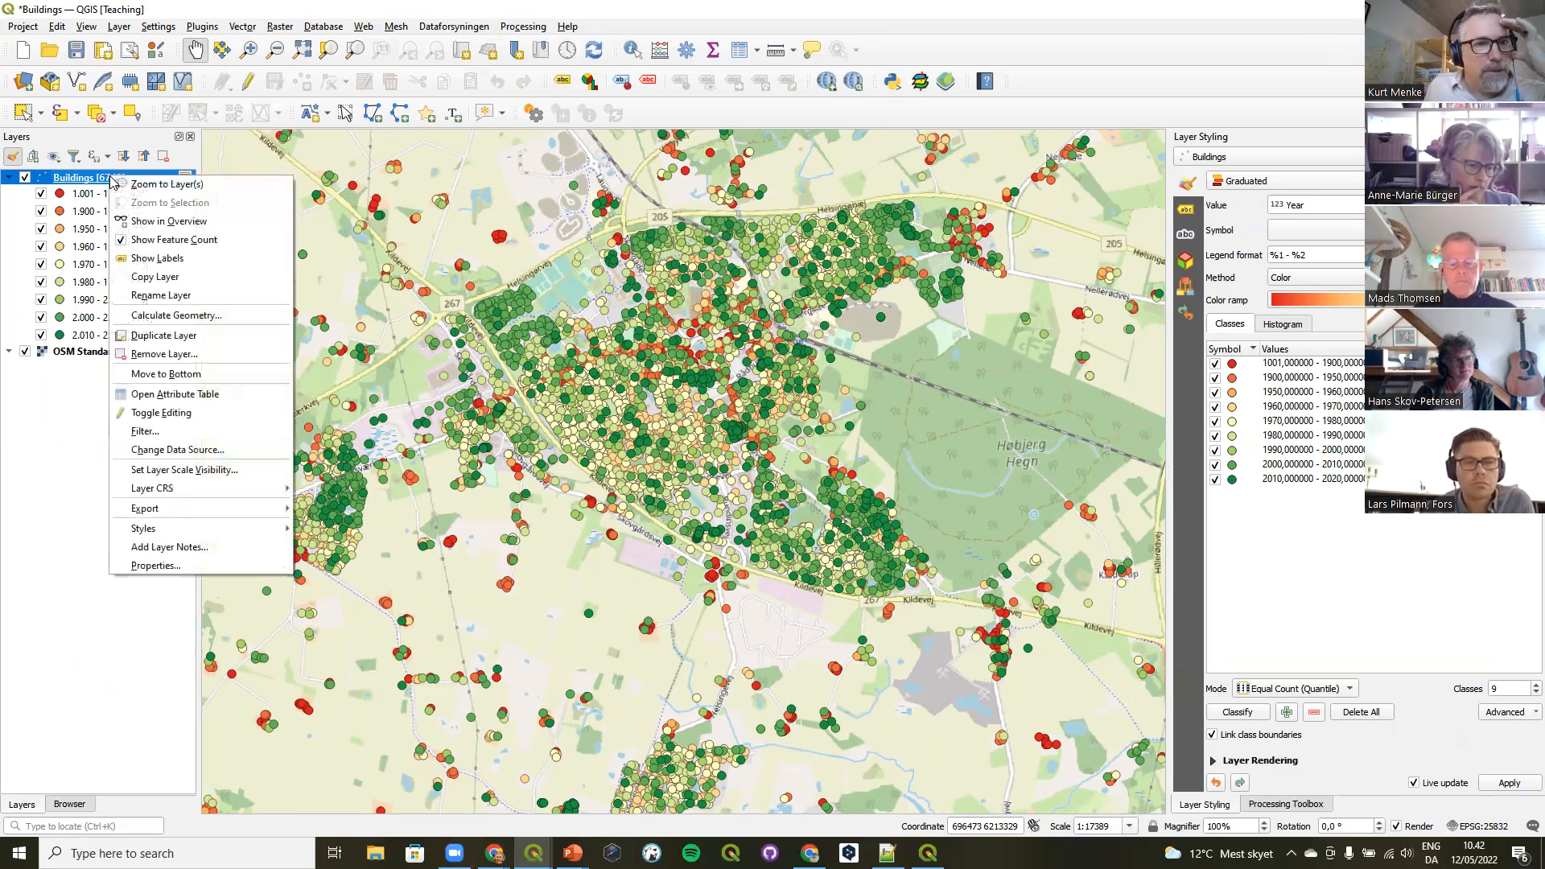
click(173, 240)
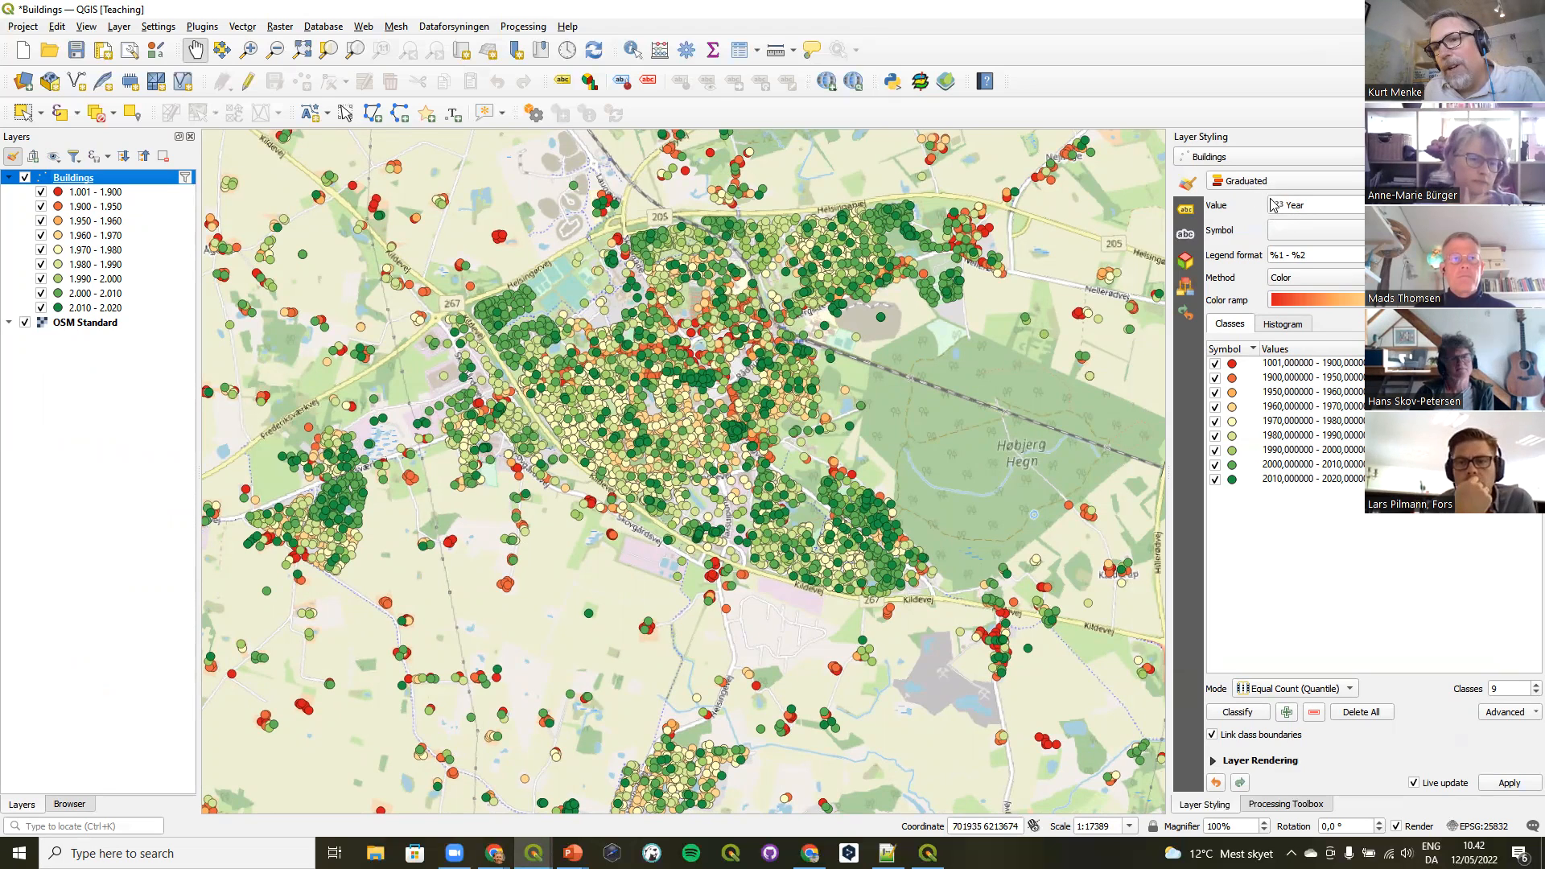
drag(1307, 203, 1267, 211)
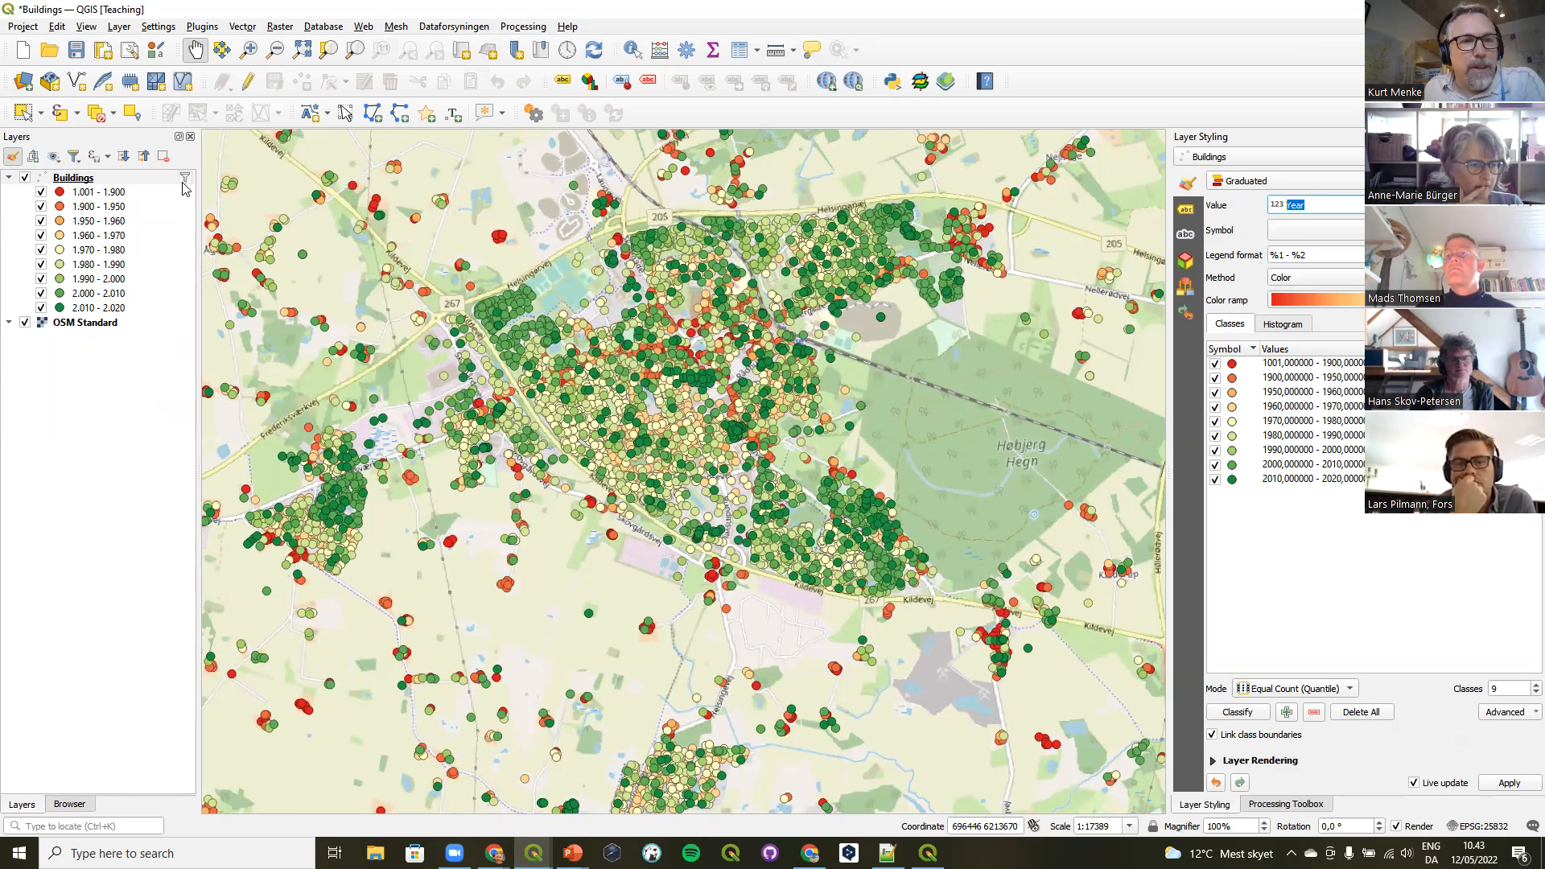
mouse_move(185, 182)
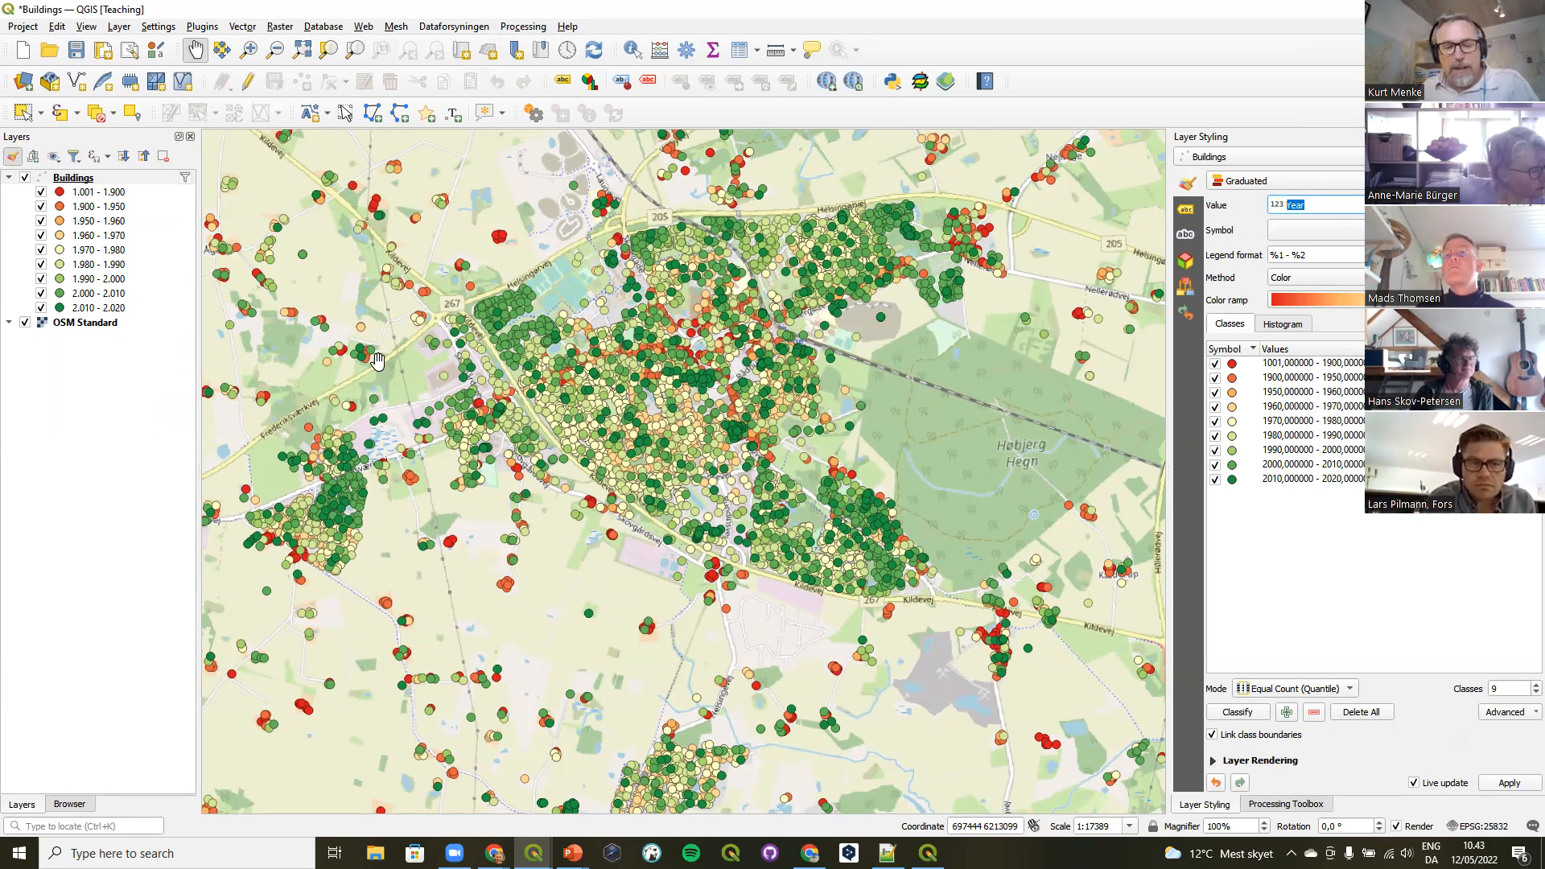
Enable Dynamic Temporal Control for the Buildings layer, using the Single Field with Date/Time configuration and the Date field.
click(79, 179)
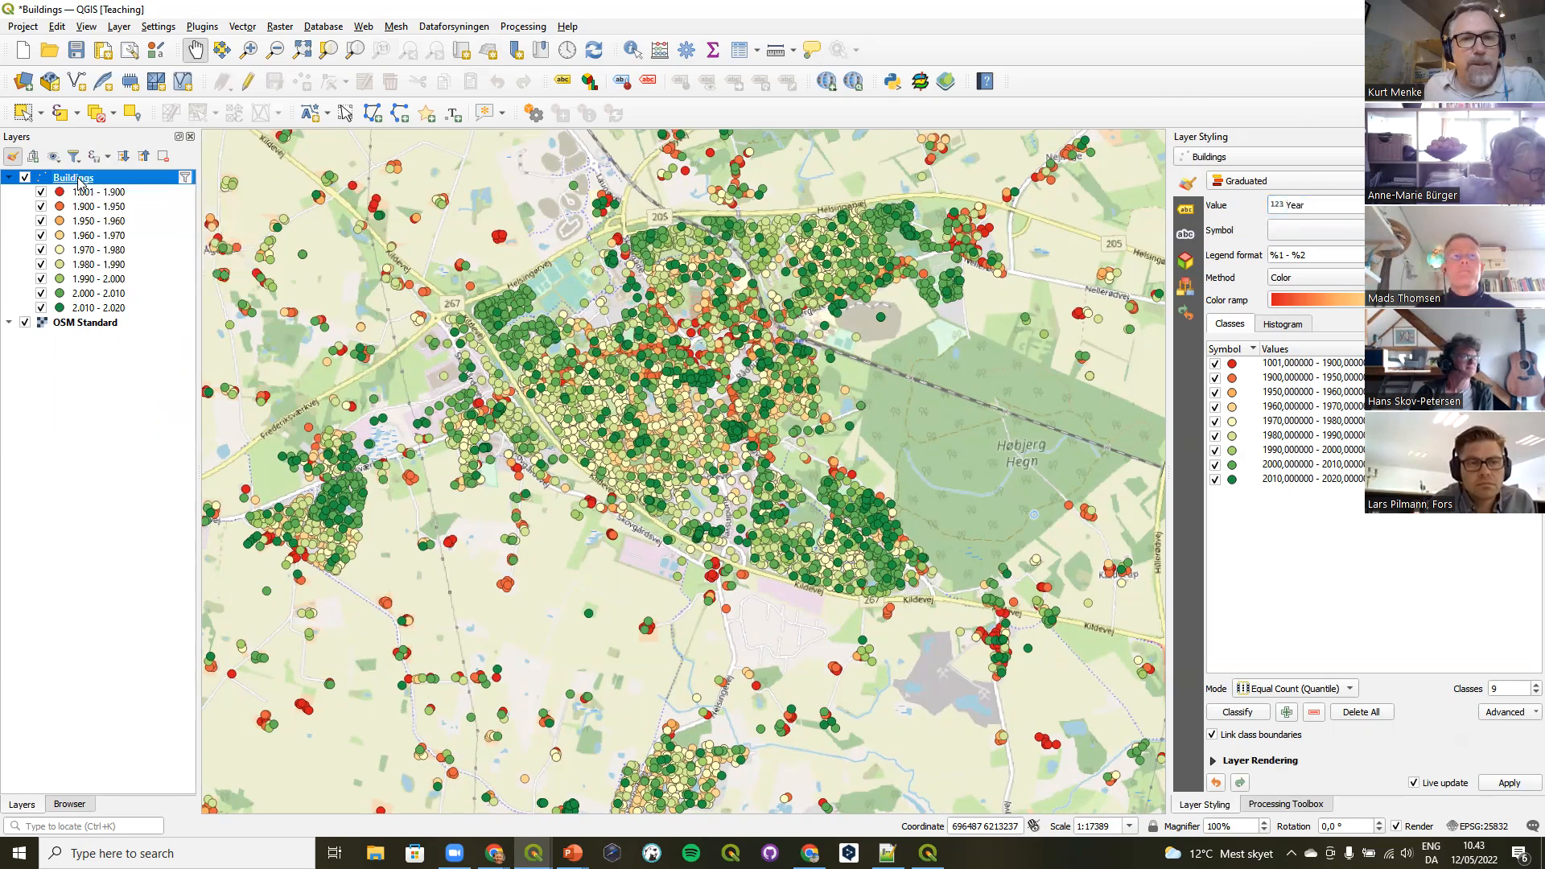
double_click(79, 179)
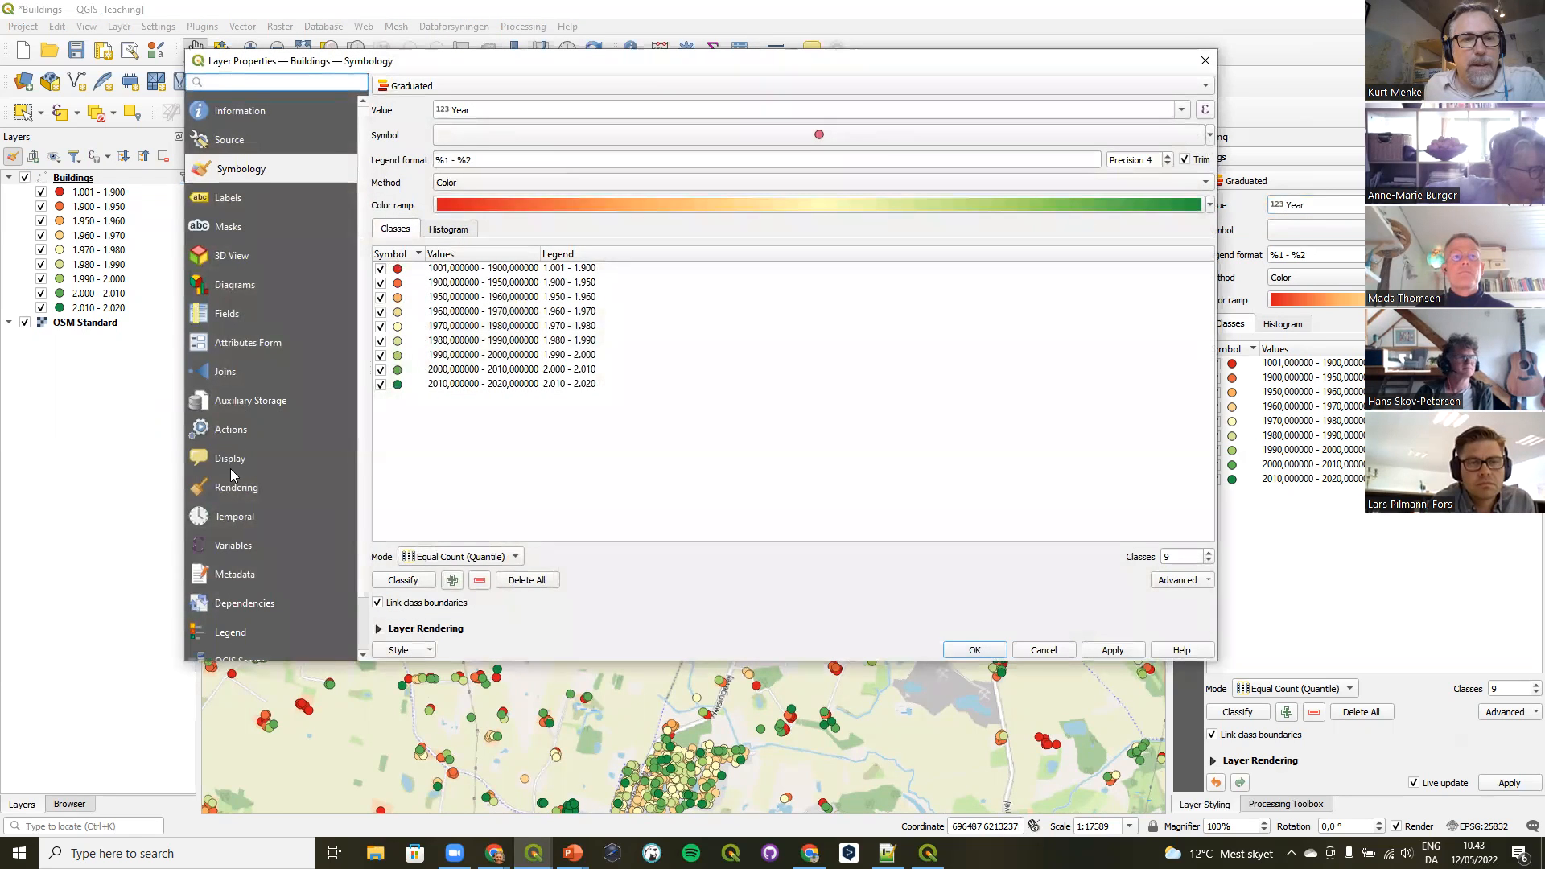
click(238, 519)
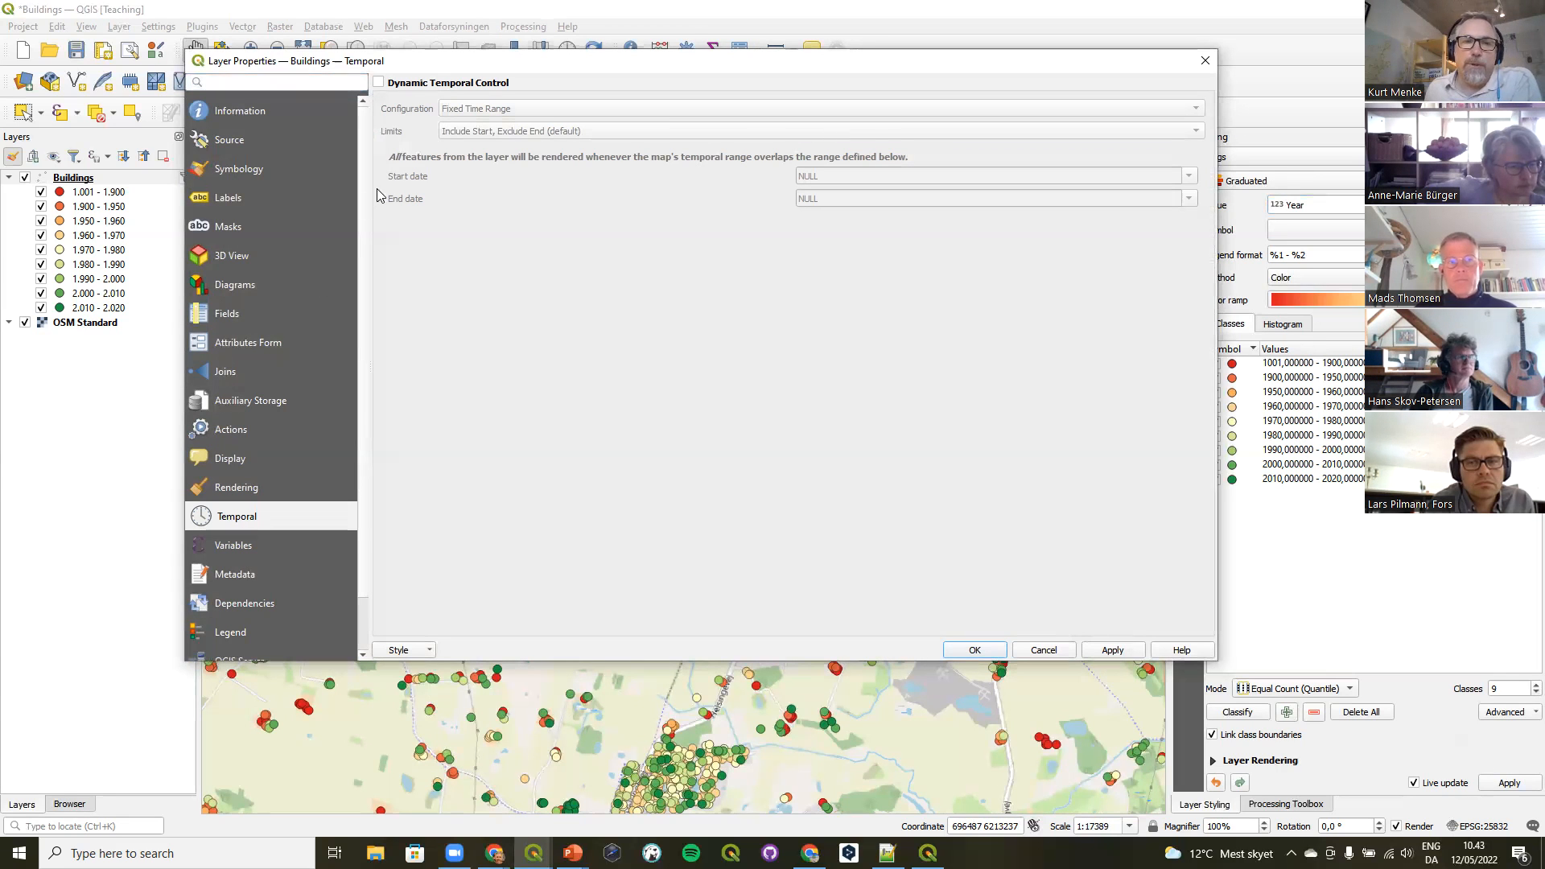
click(412, 84)
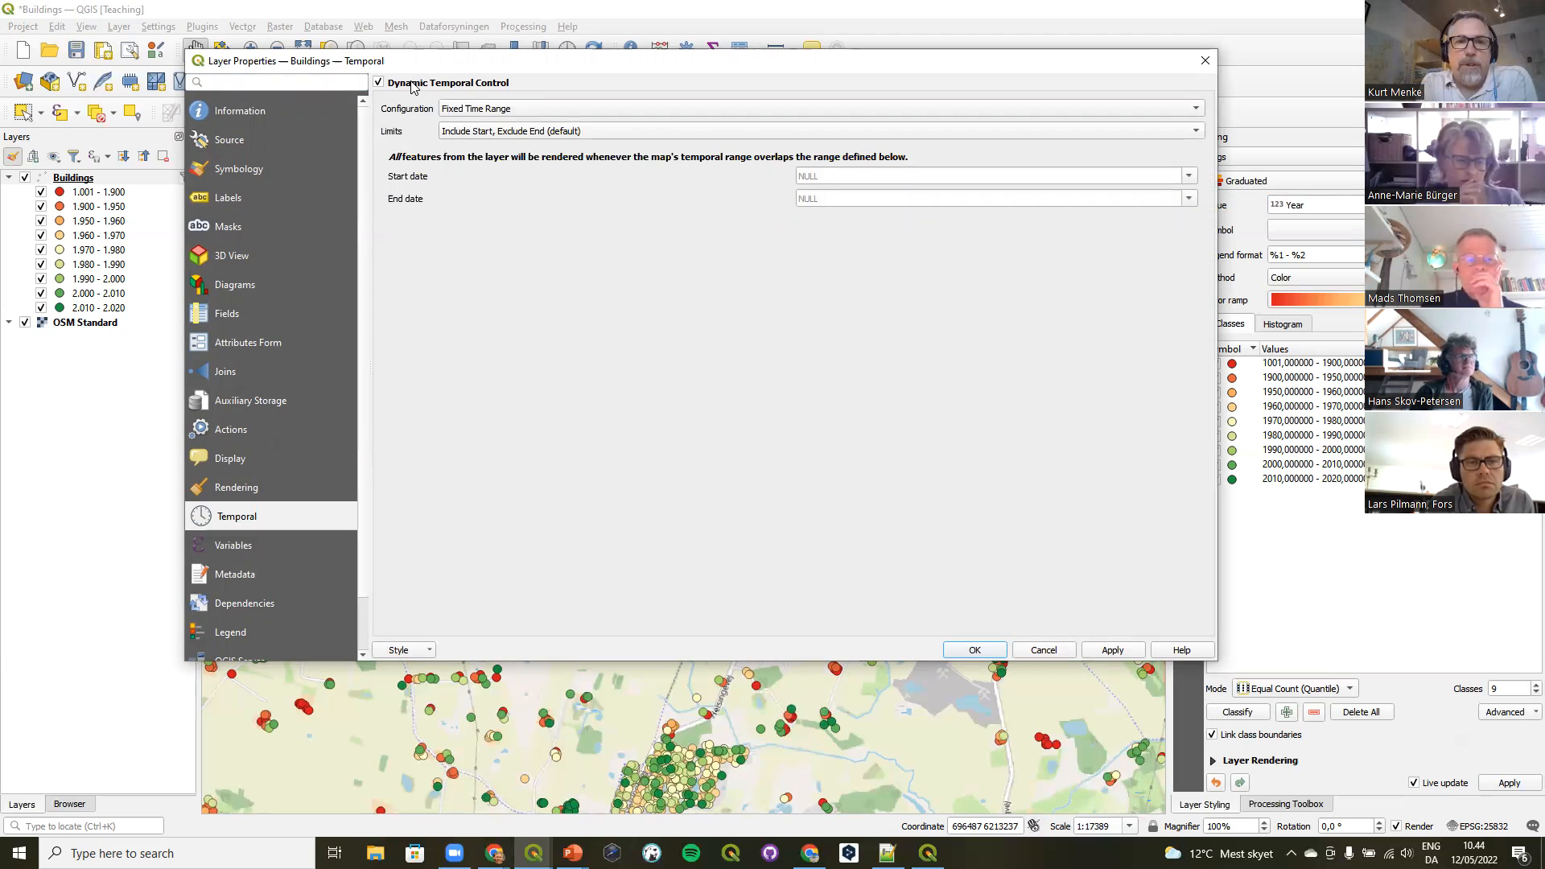
click(528, 108)
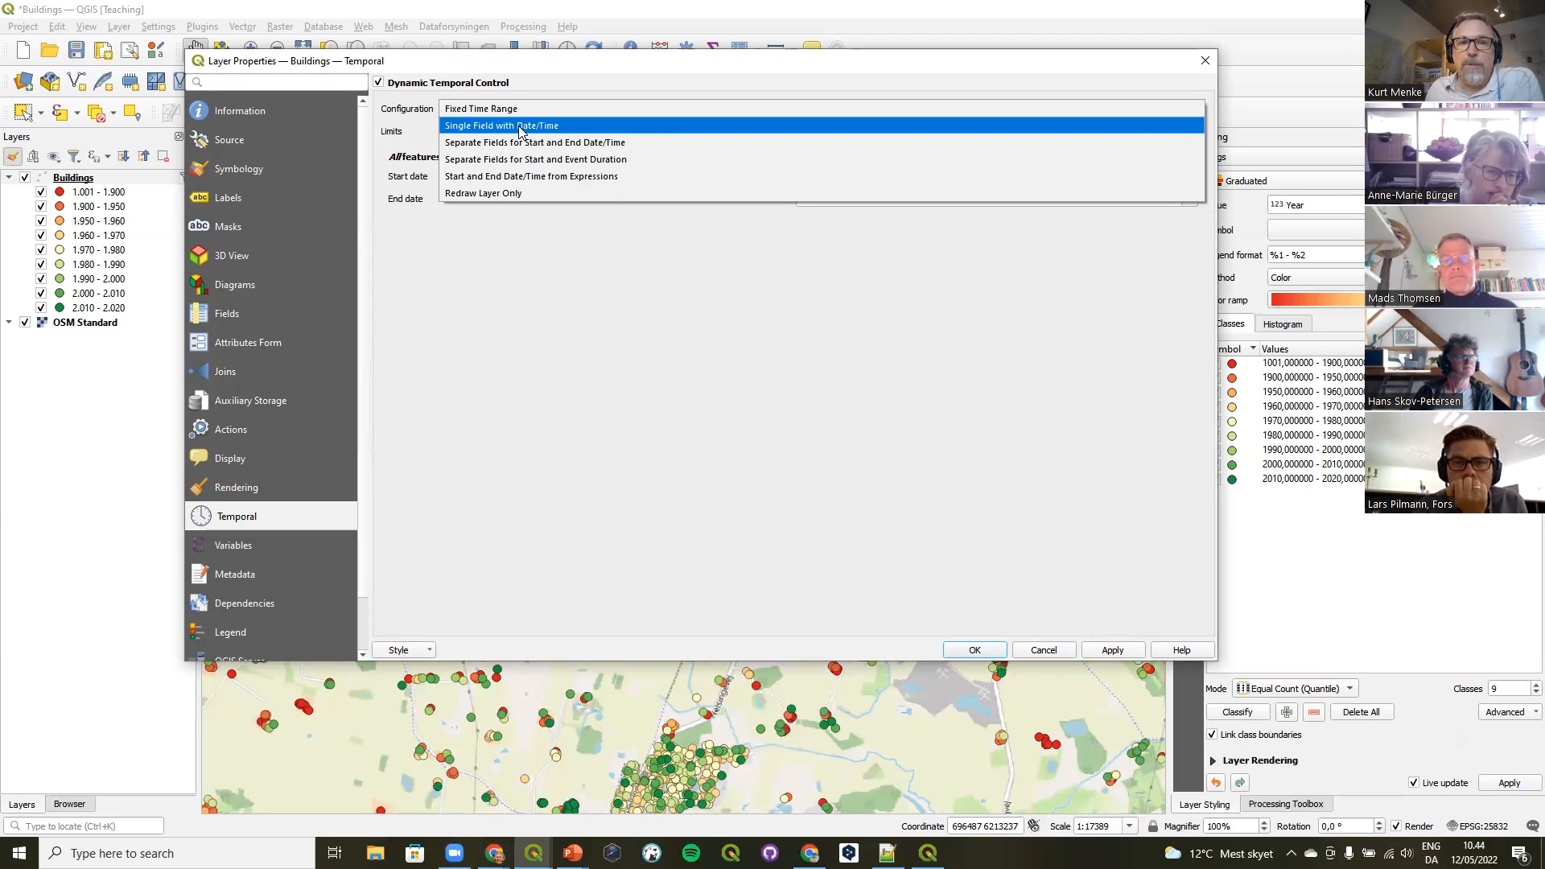
click(520, 131)
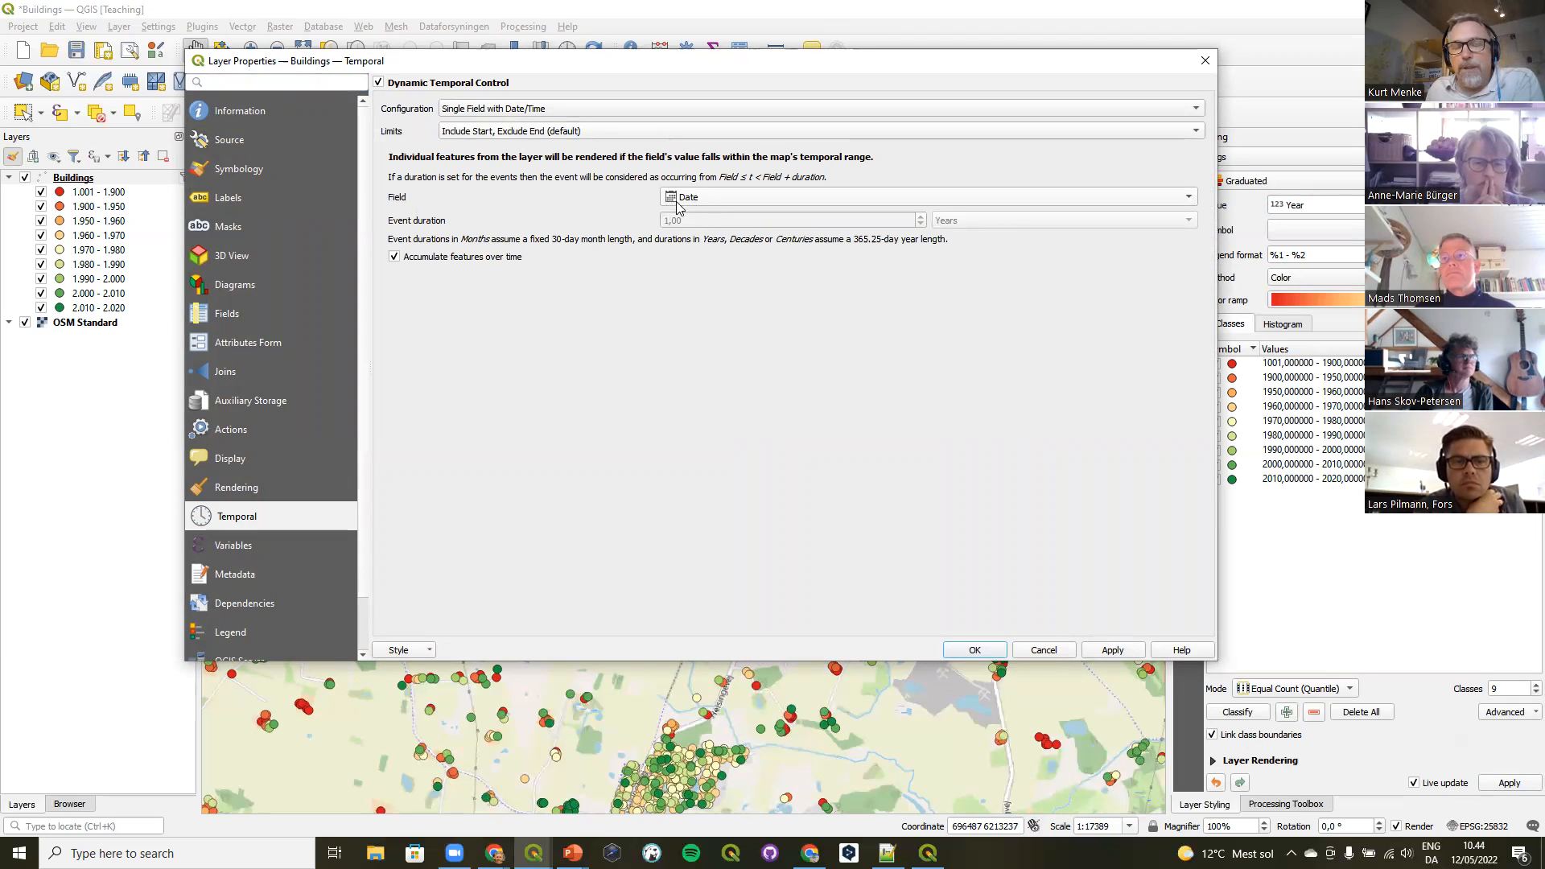
click(711, 202)
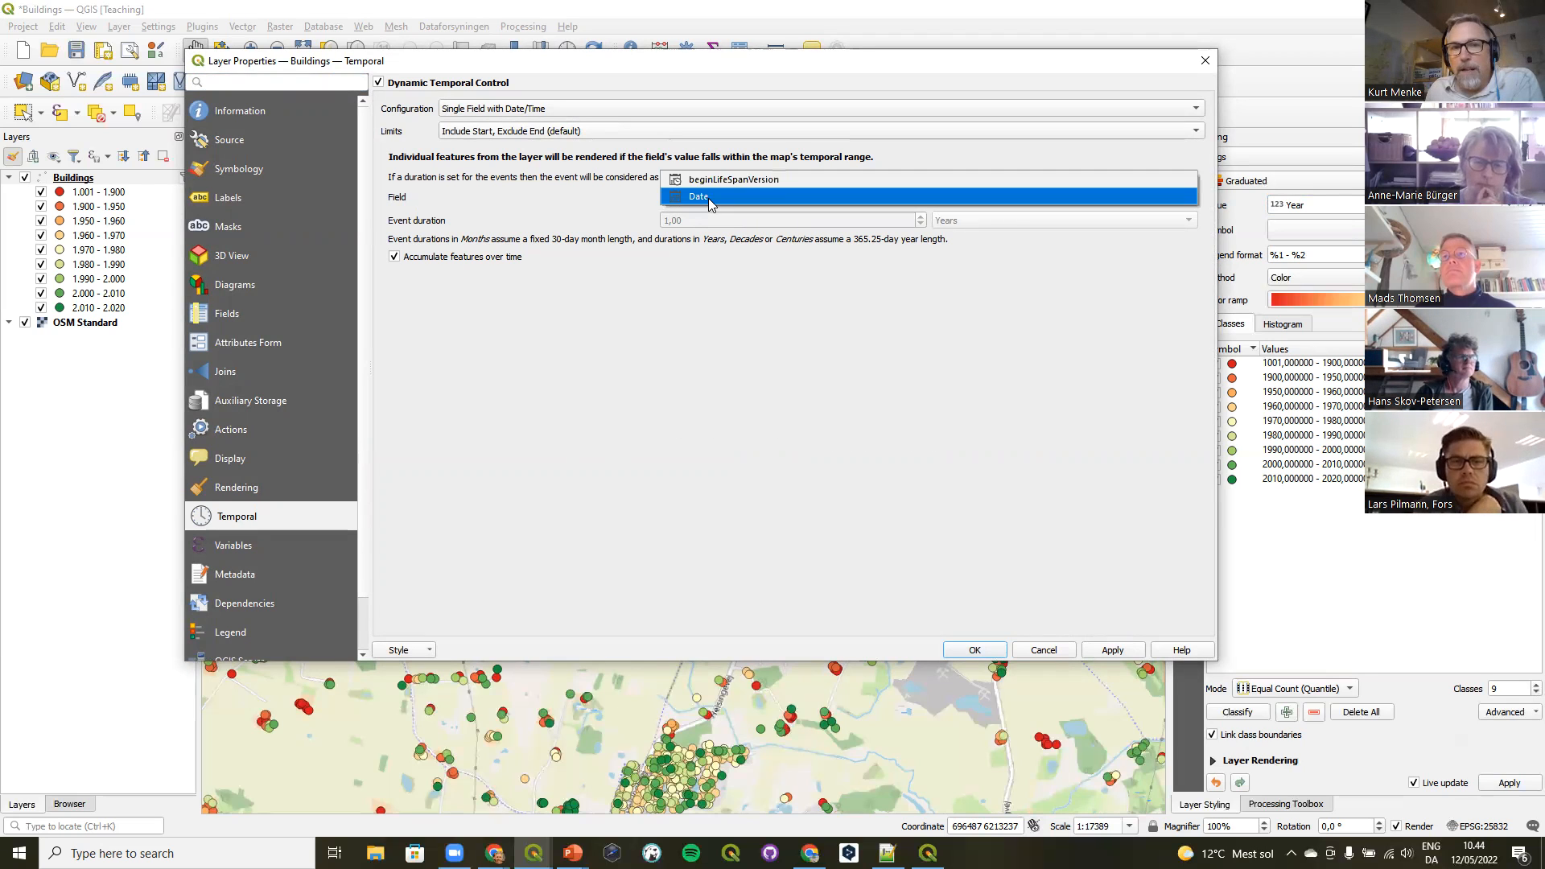
click(710, 202)
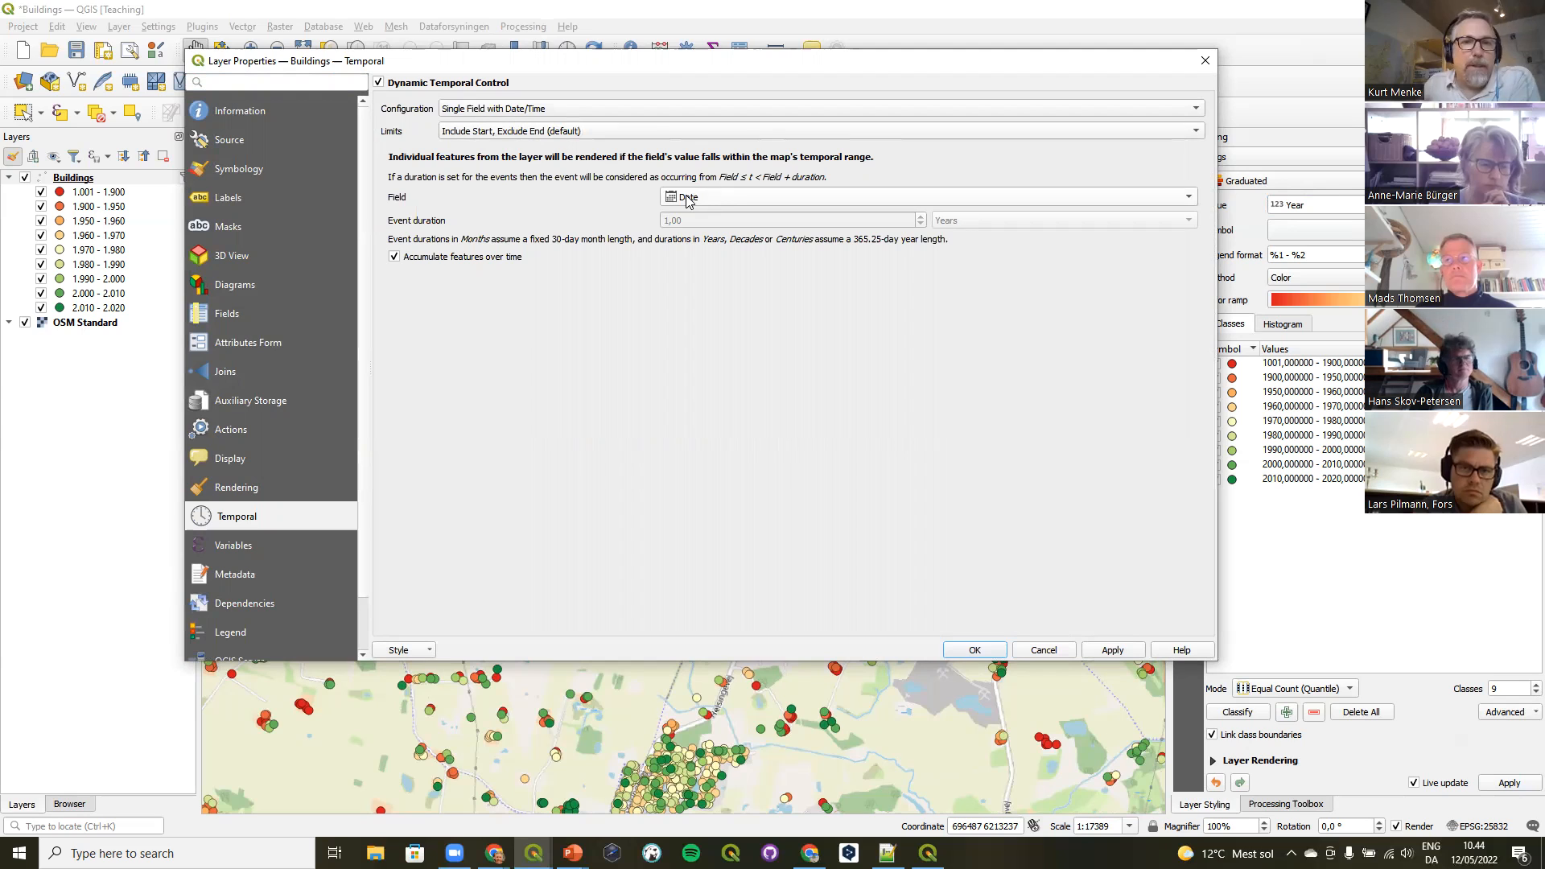
Switch the temporal configuration to Fixed Time Range to examine its options, and return to Single Field with Date/Time.
click(644, 108)
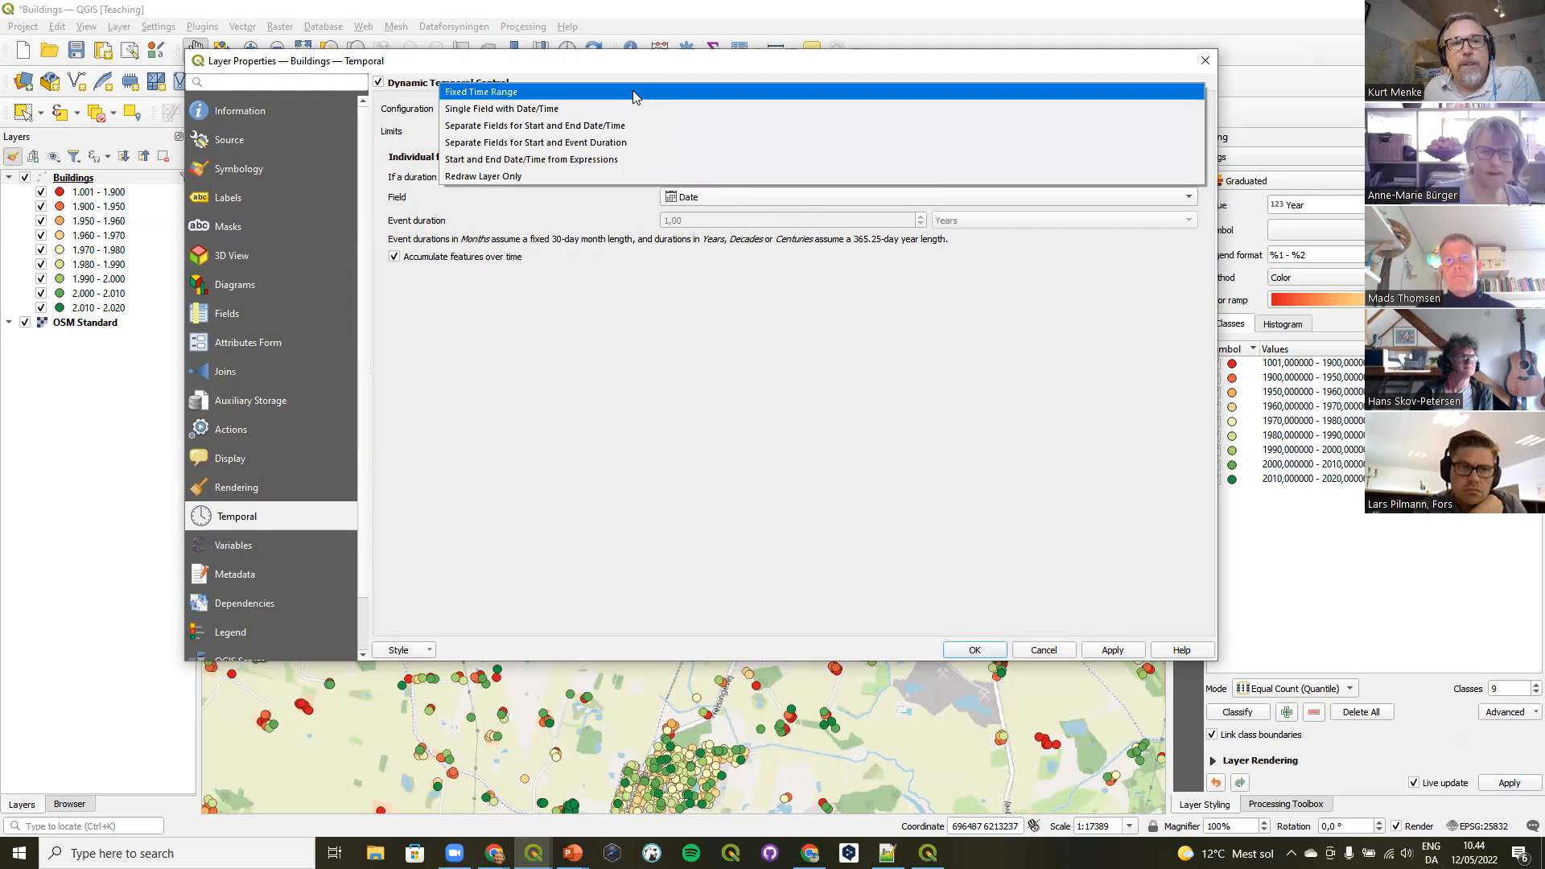
click(632, 91)
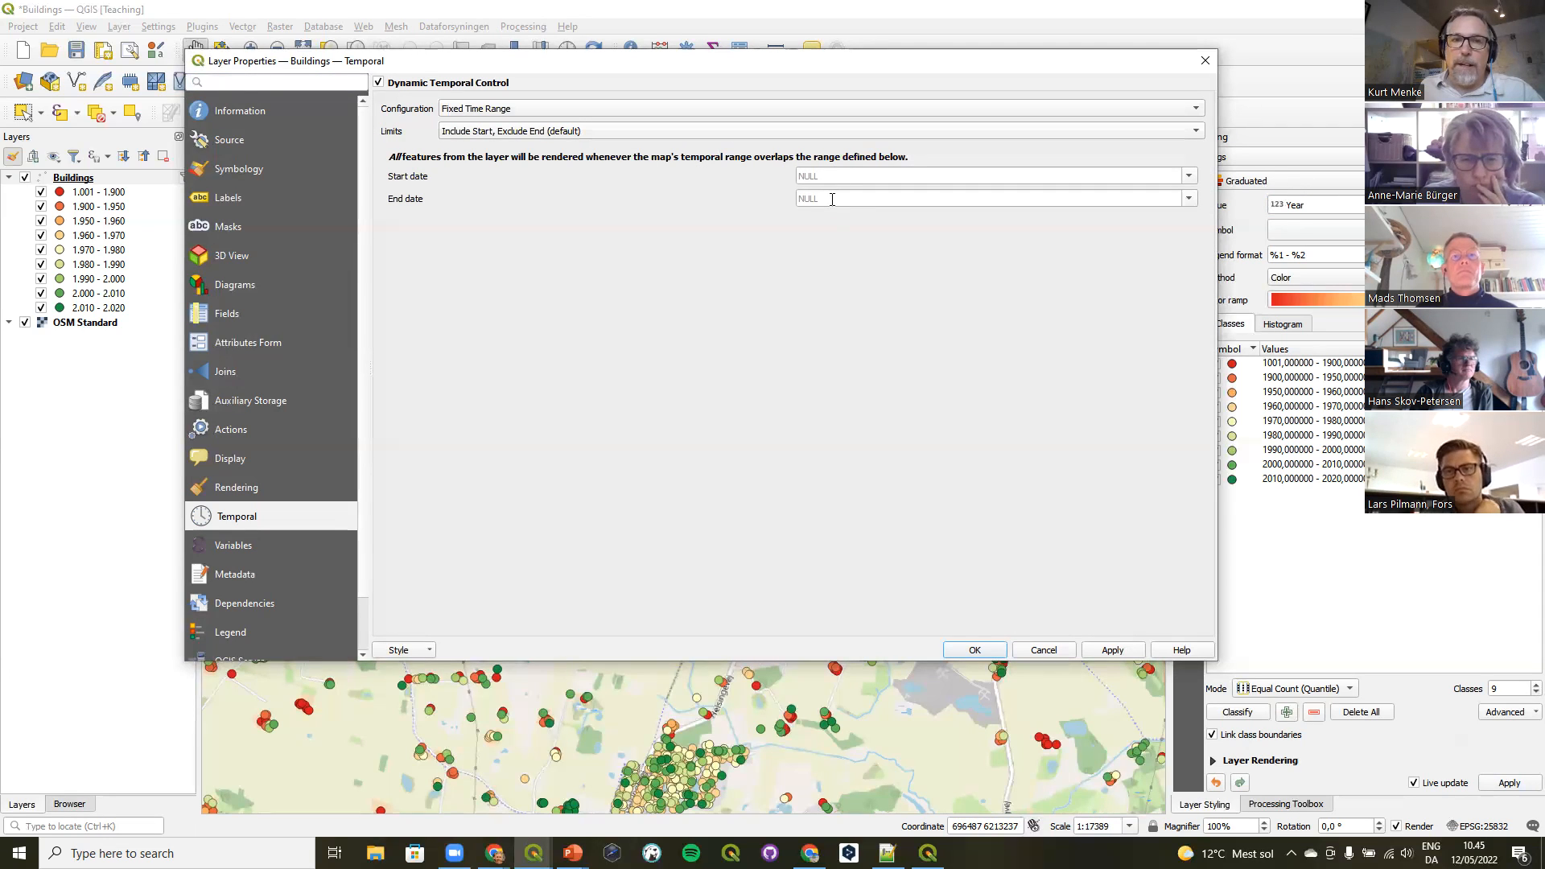
click(611, 112)
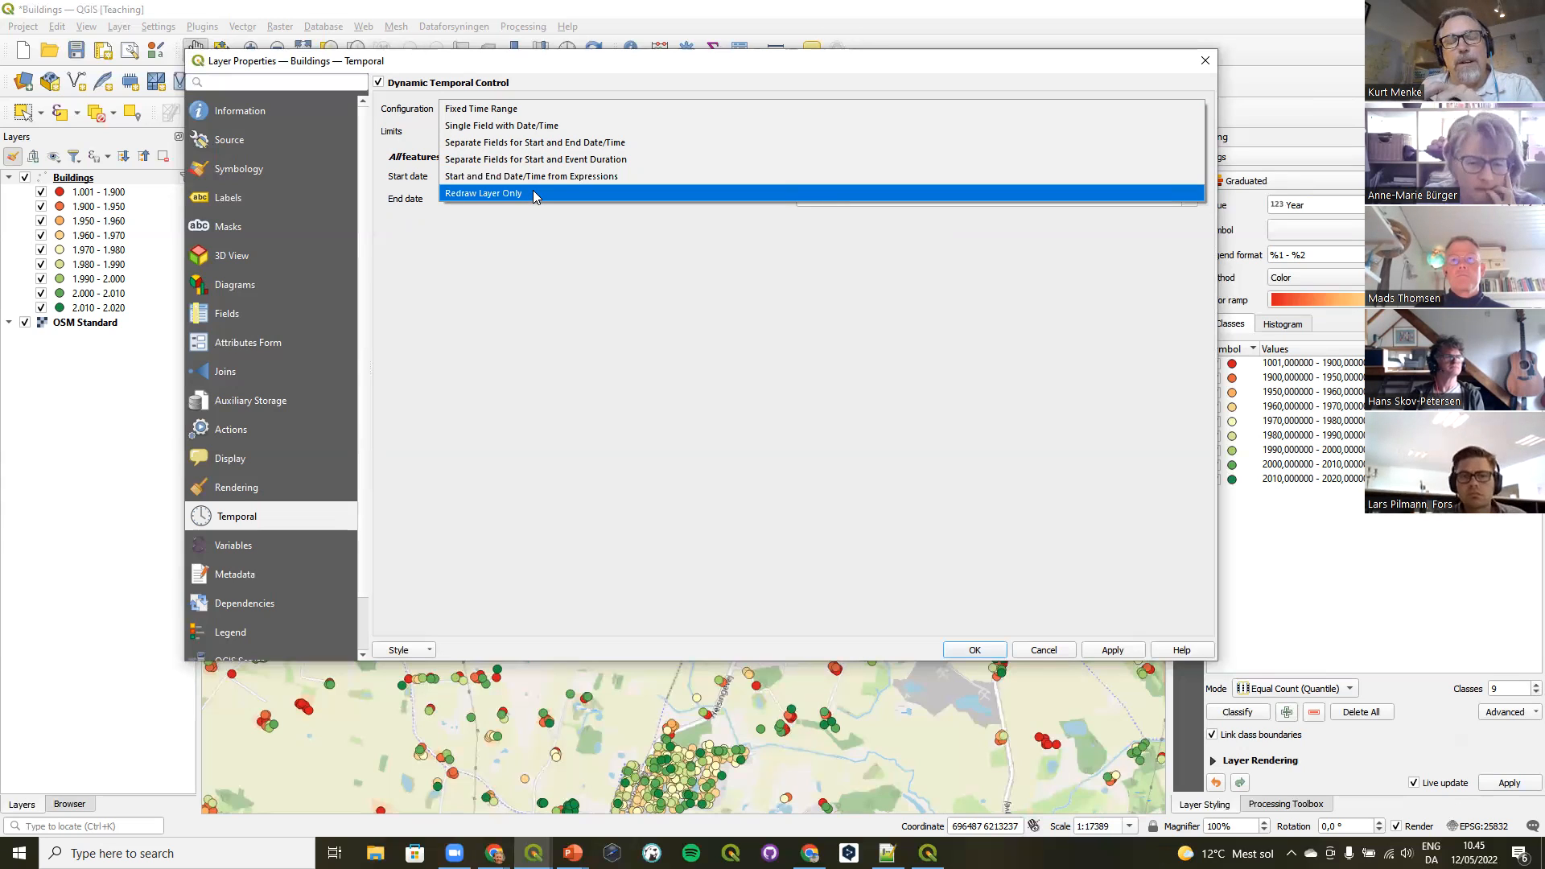
click(545, 132)
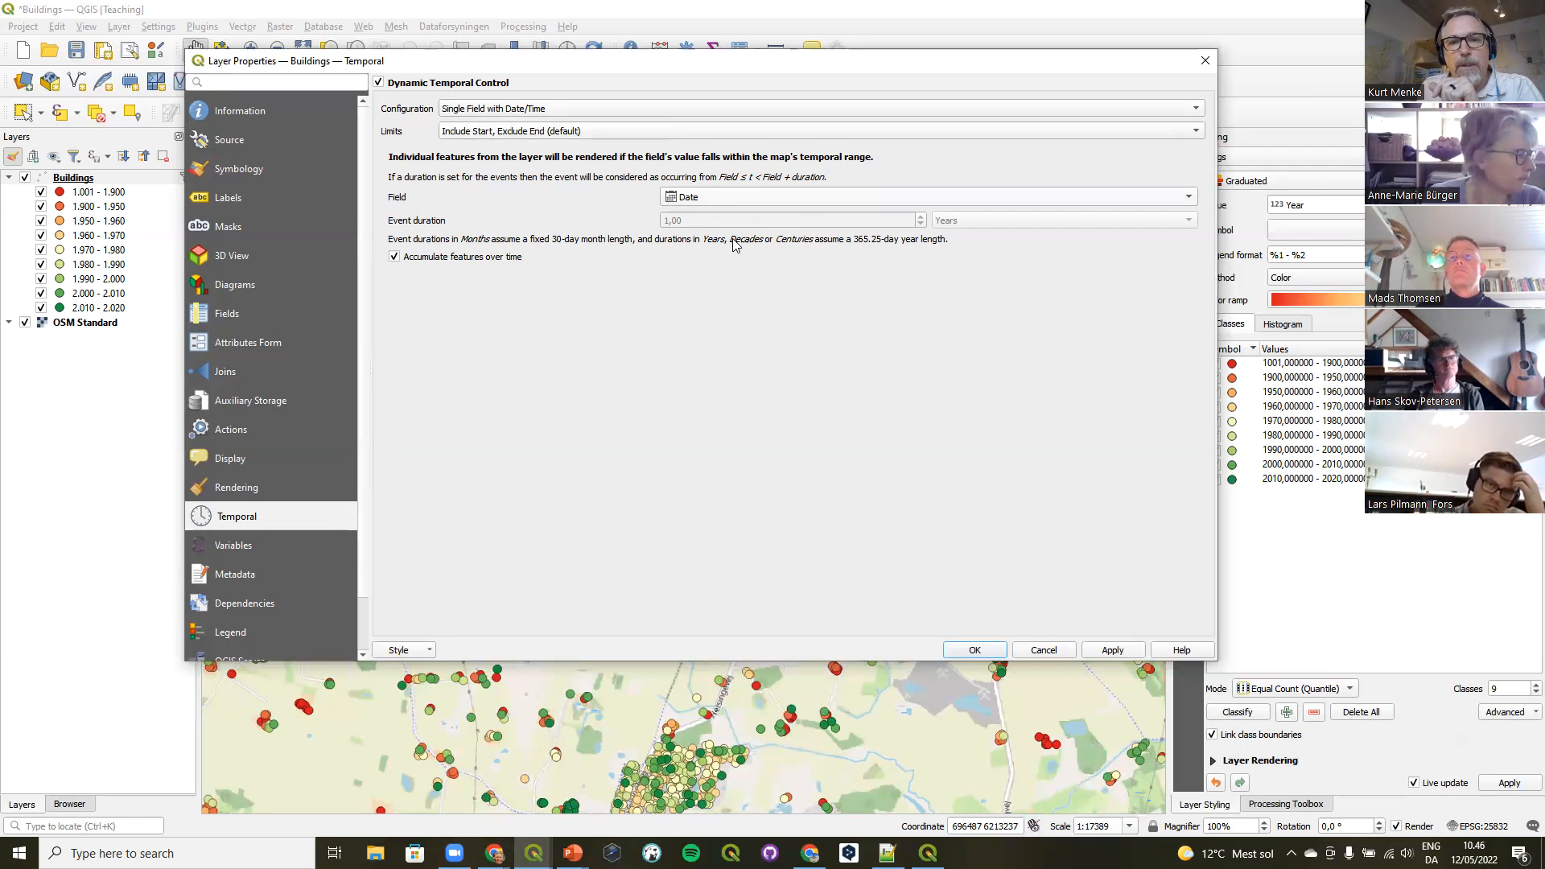
Accept the Buildings layer's temporal settings and display the Temporal Controller.
click(978, 649)
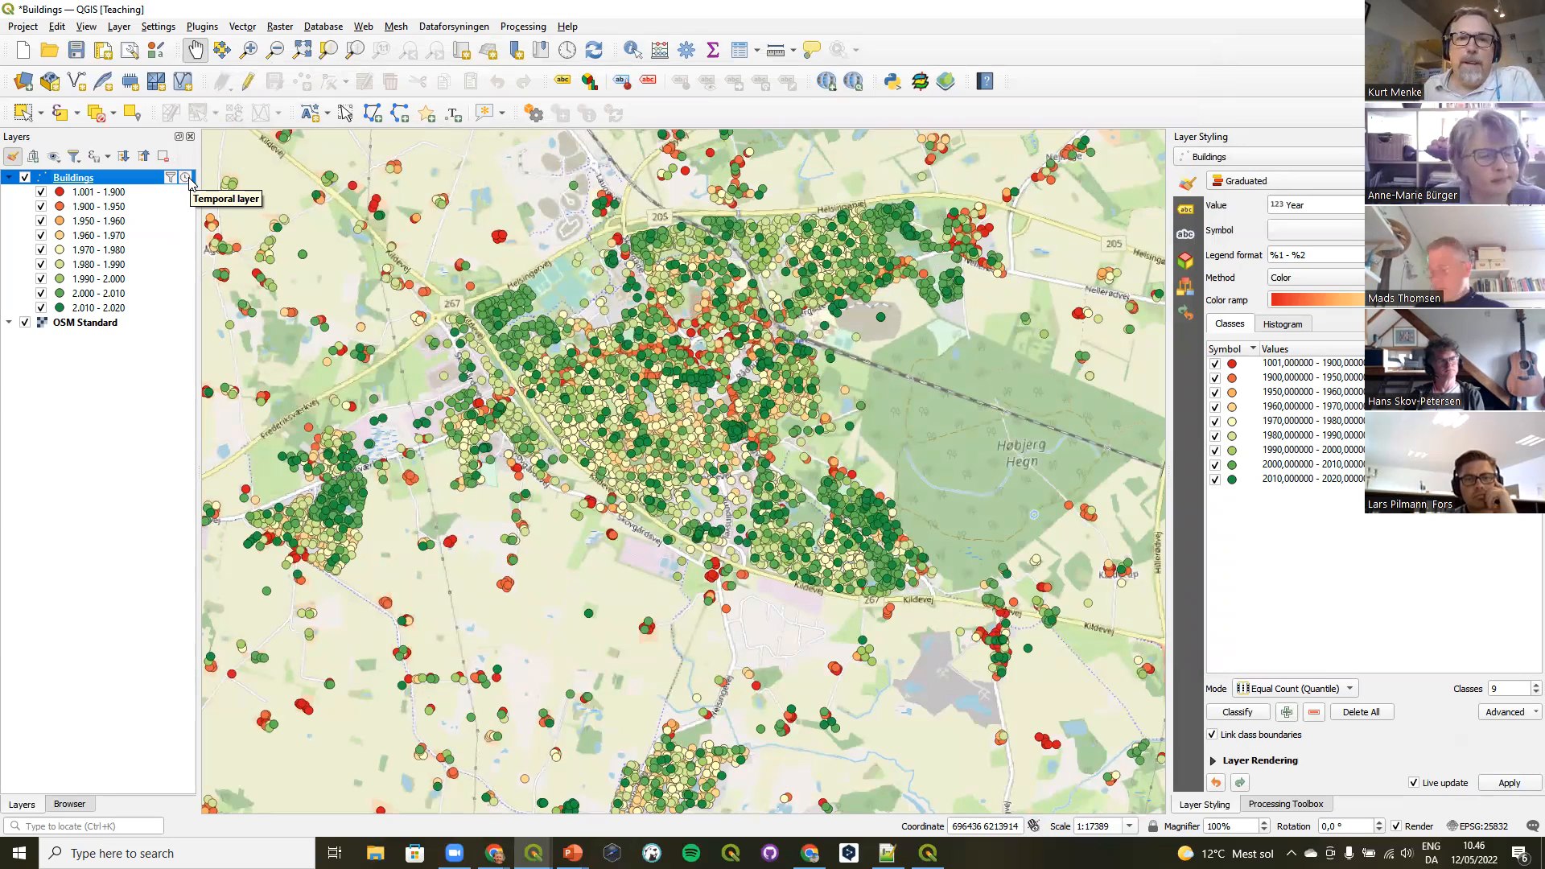
click(567, 51)
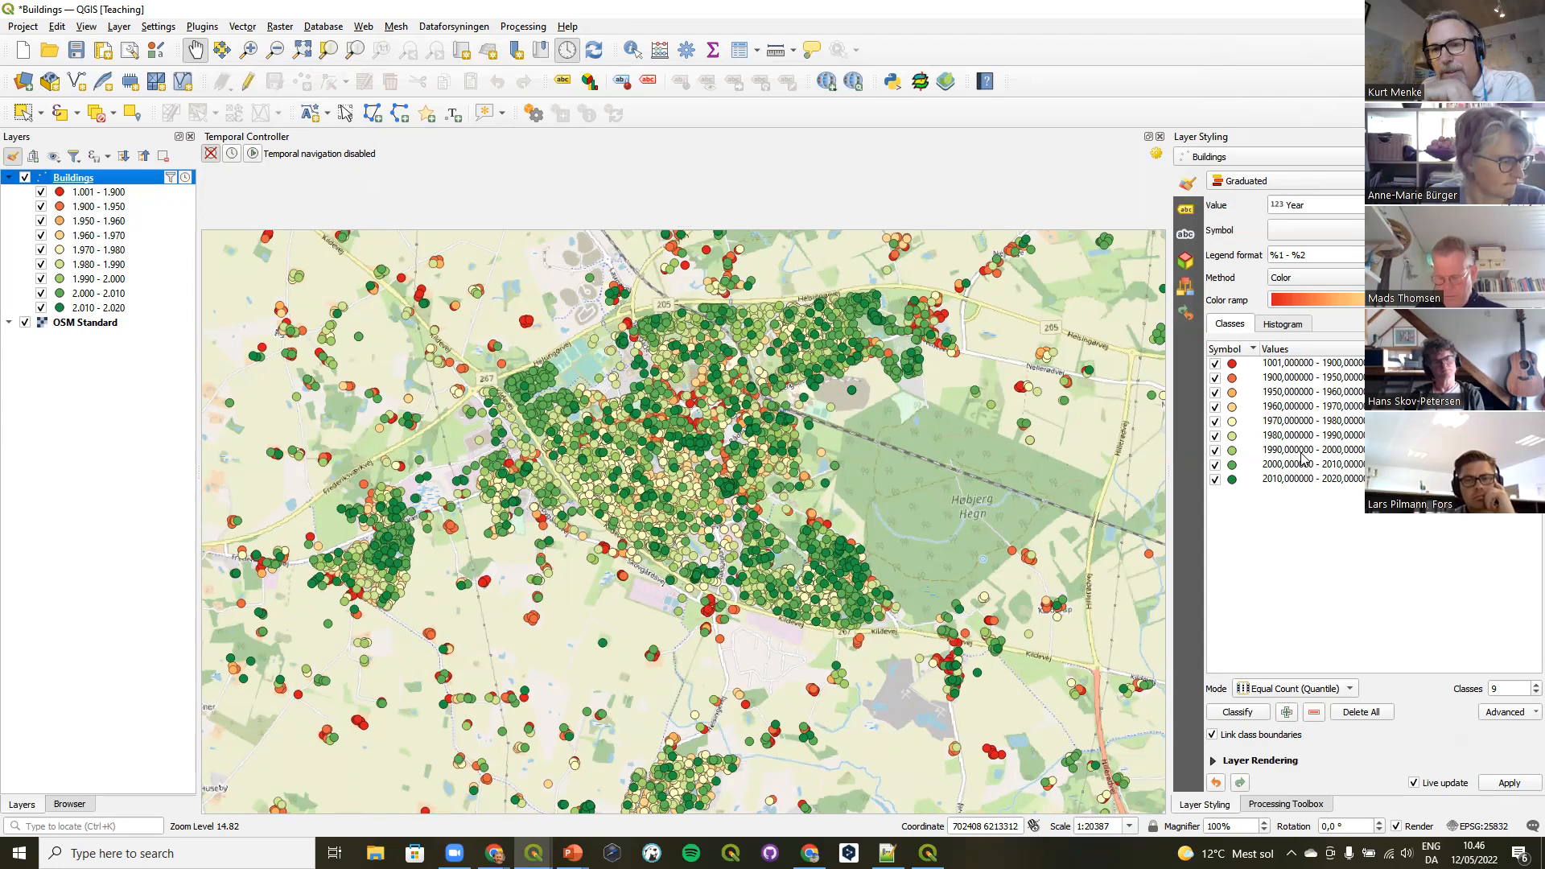
Open the Symbol Levels settings for the Buildings layer's graduated symbols.
click(1520, 713)
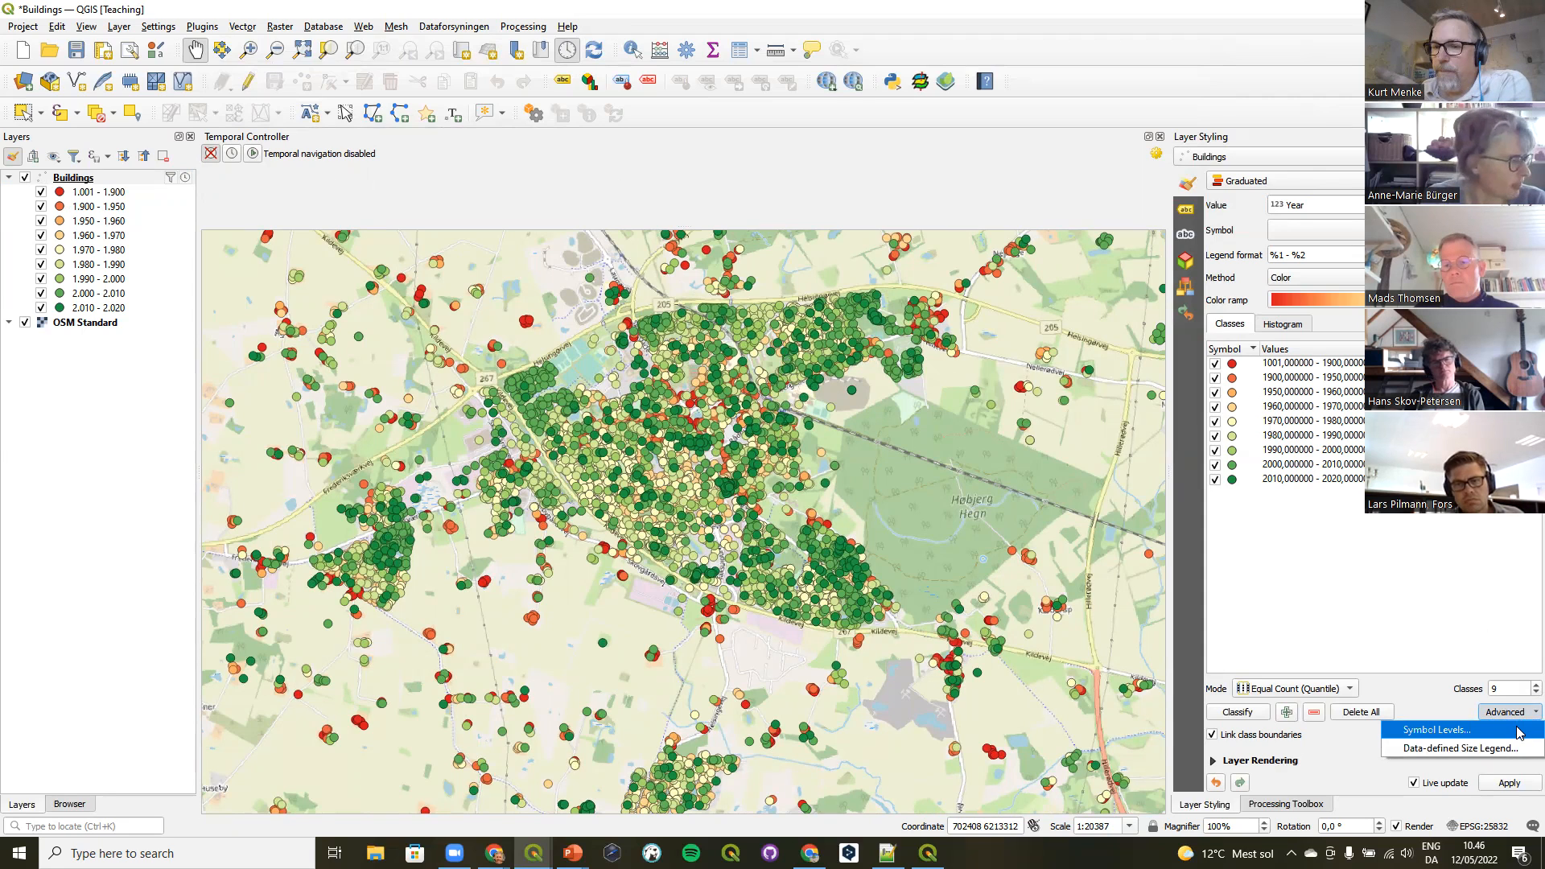
click(1436, 729)
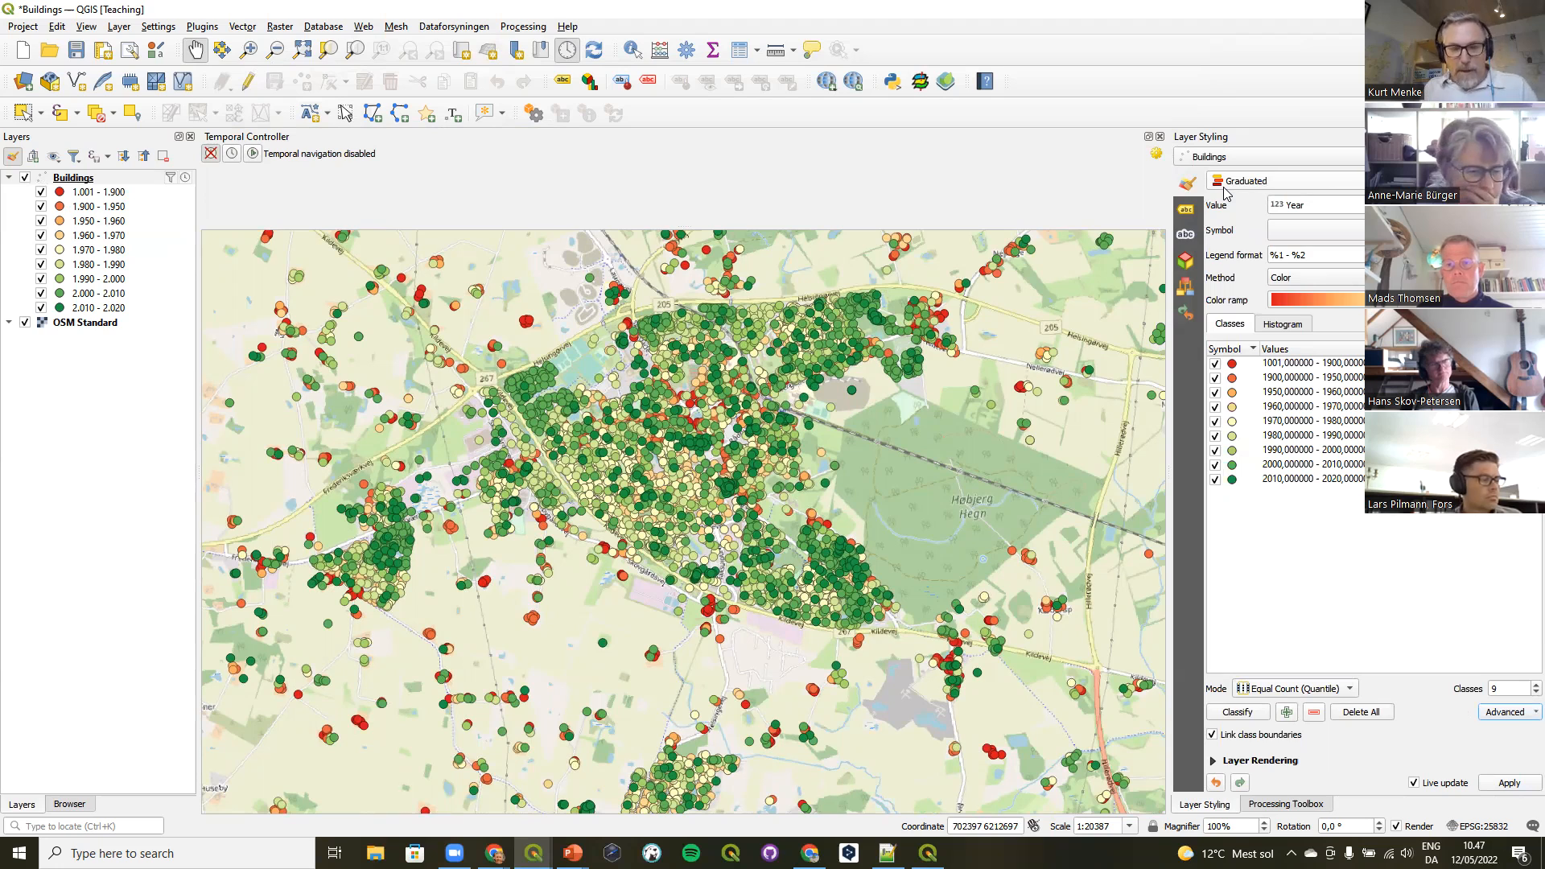
Switch the Temporal Controller to fixed range navigation and set the range start to 1950-01-01, keeping the town centred on the map.
click(233, 153)
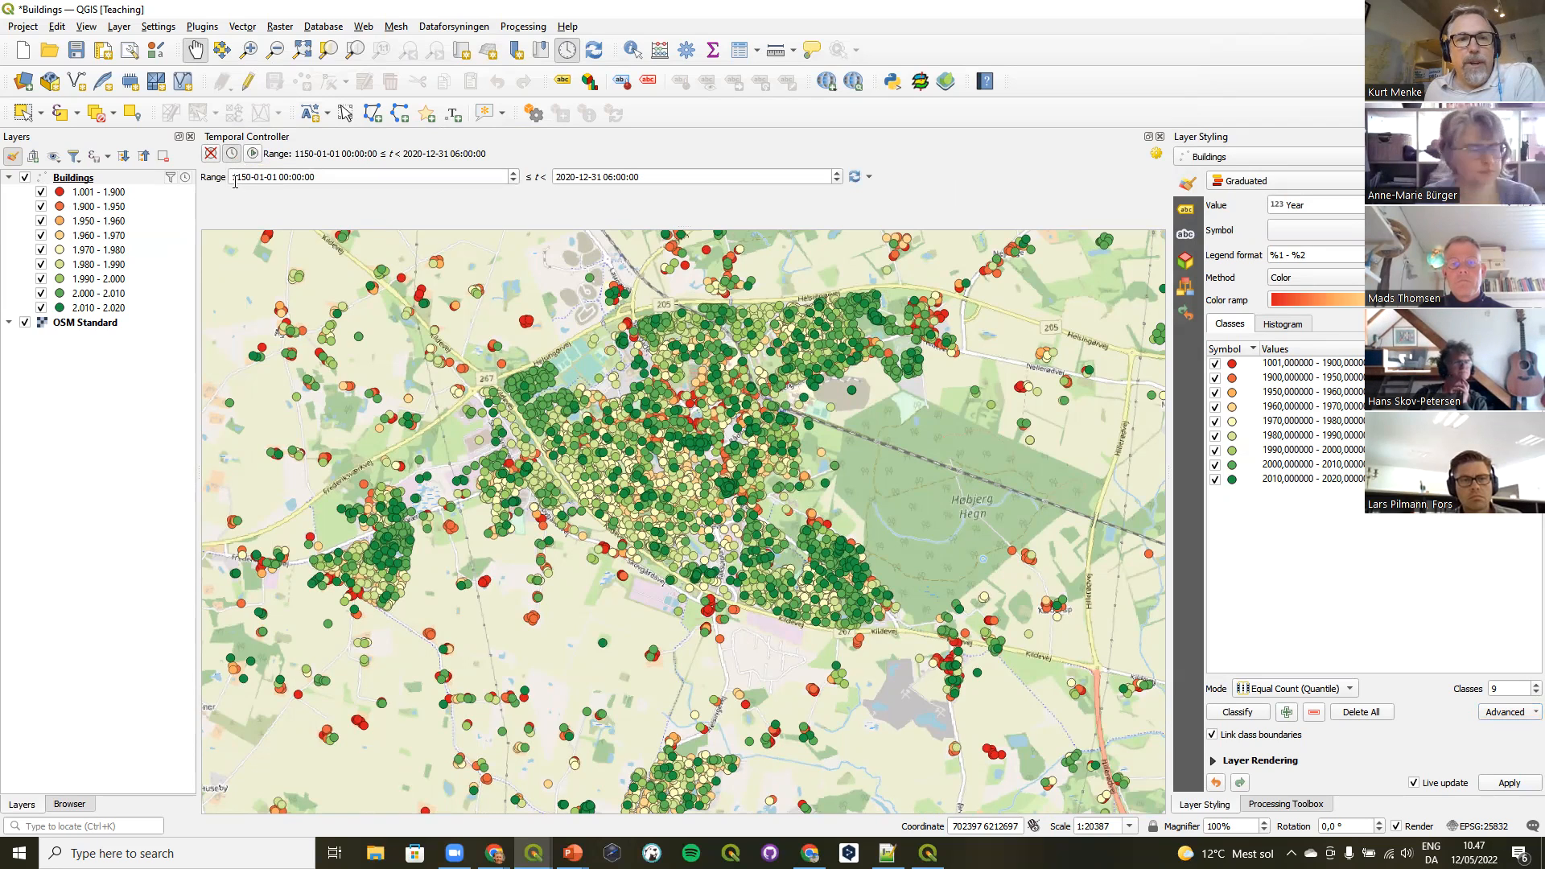
drag(233, 178, 318, 178)
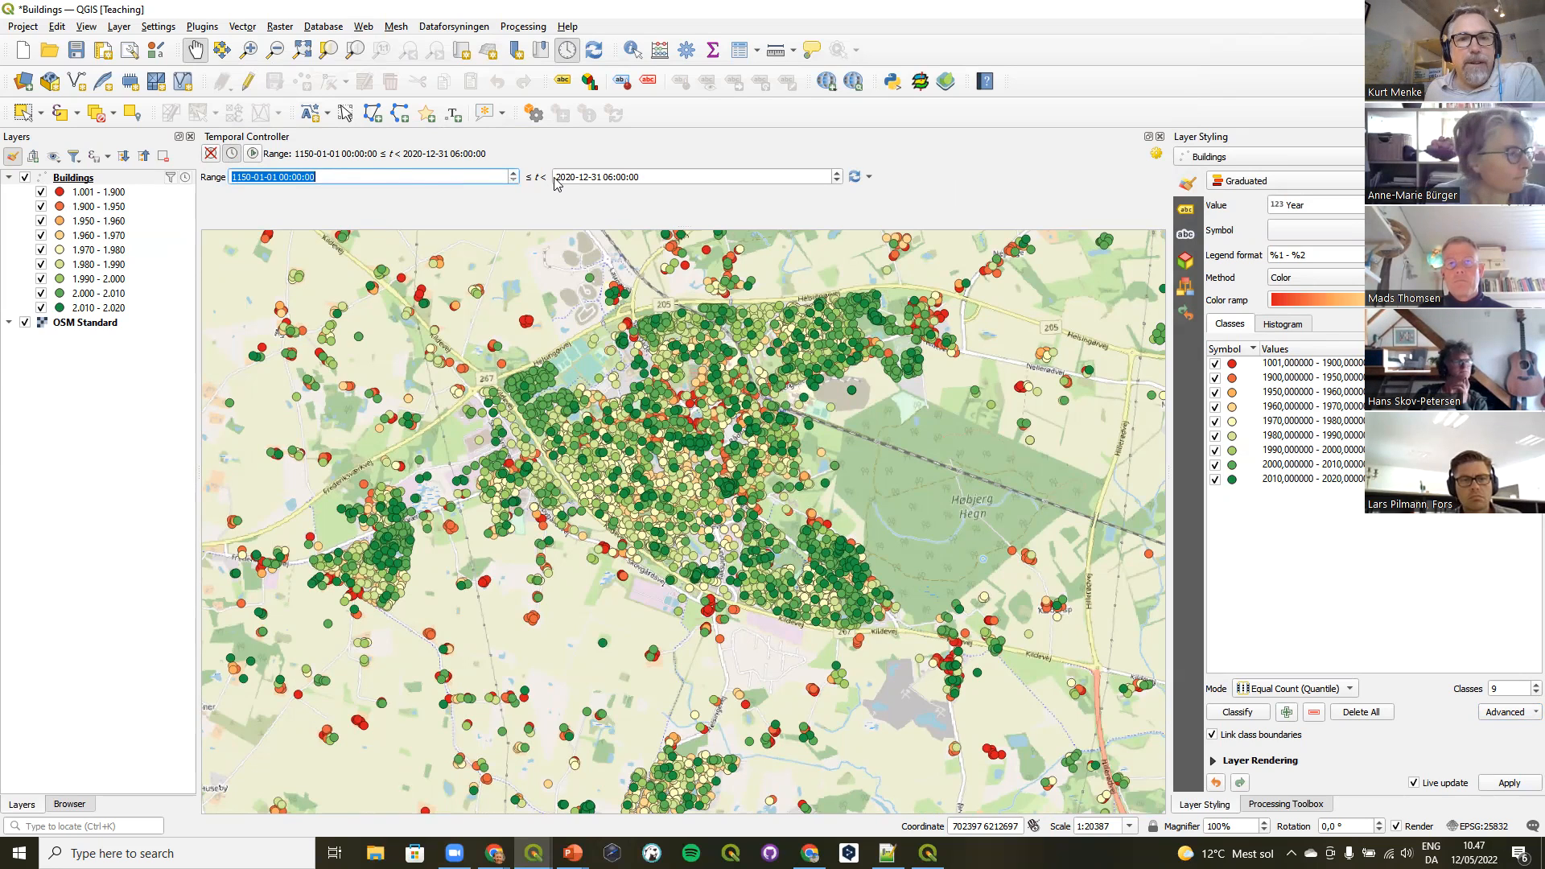
drag(558, 177, 658, 186)
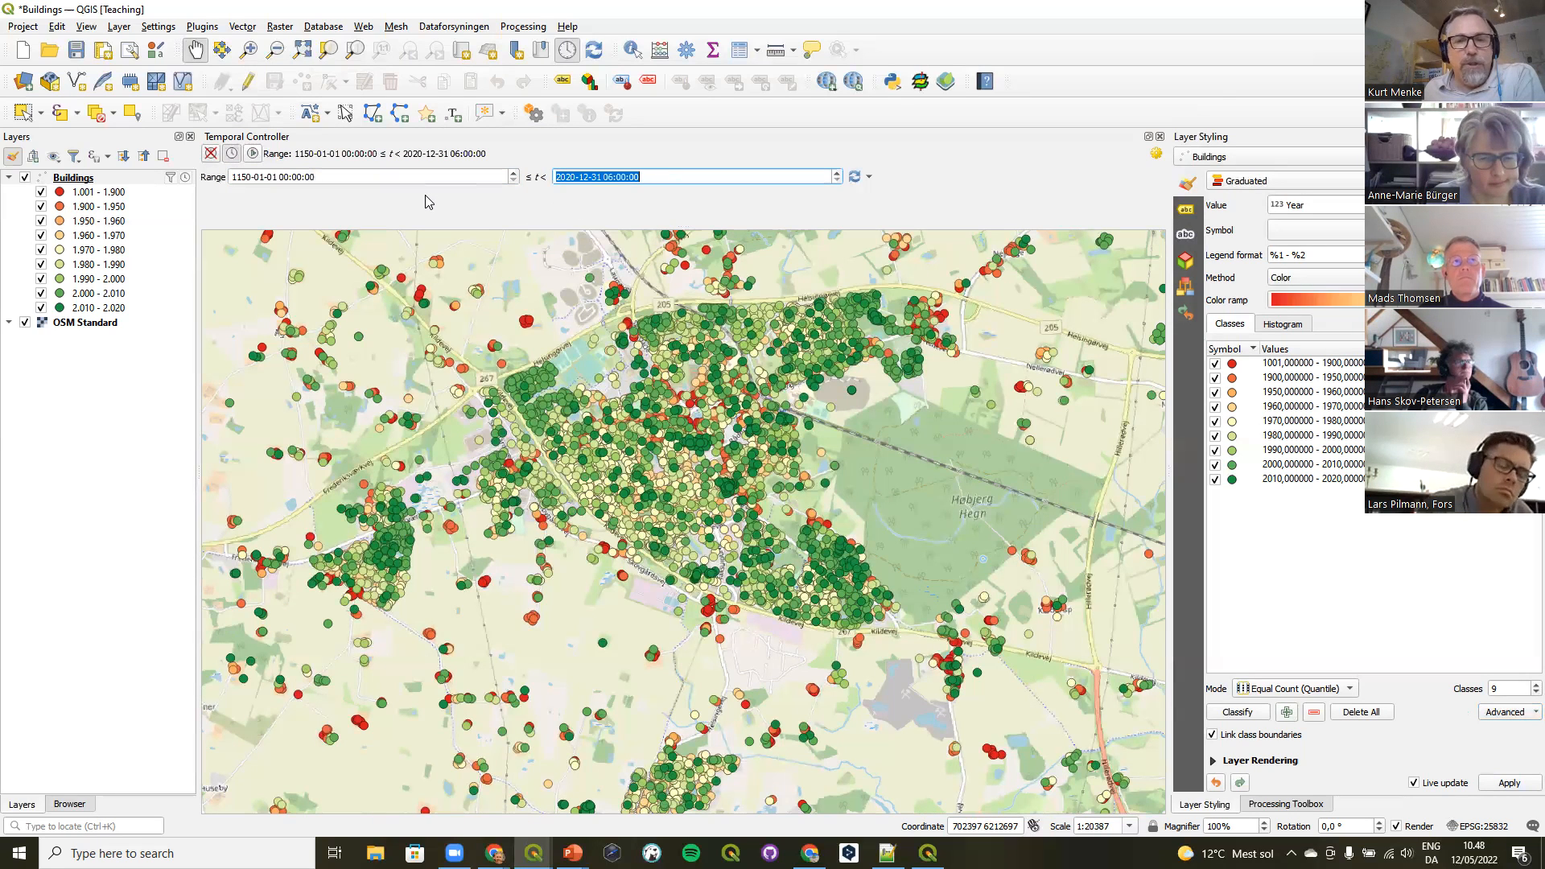
click(238, 177)
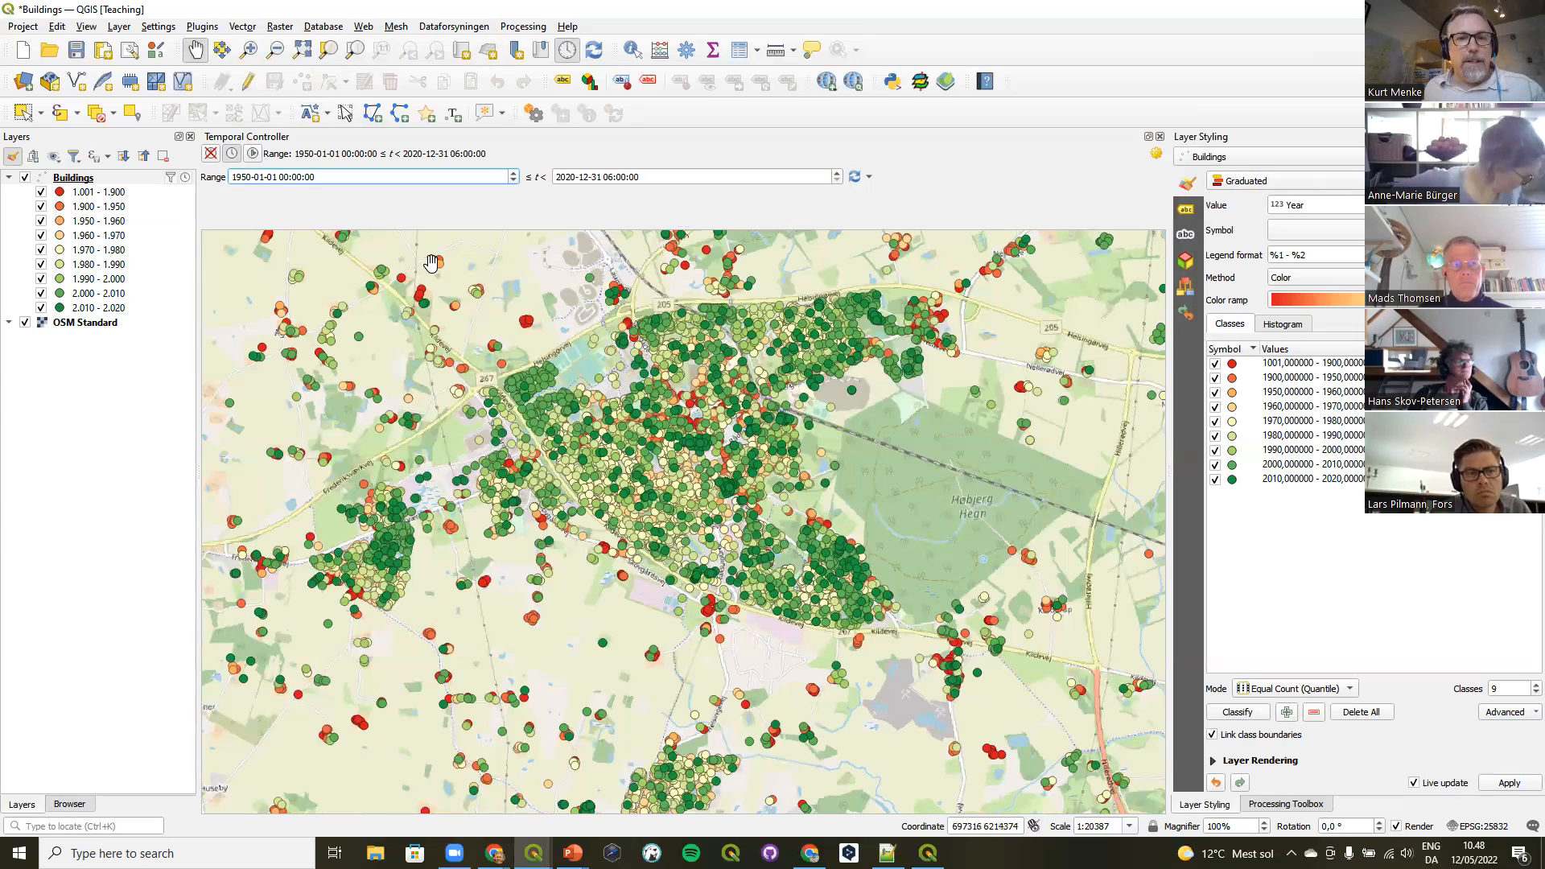
click(516, 330)
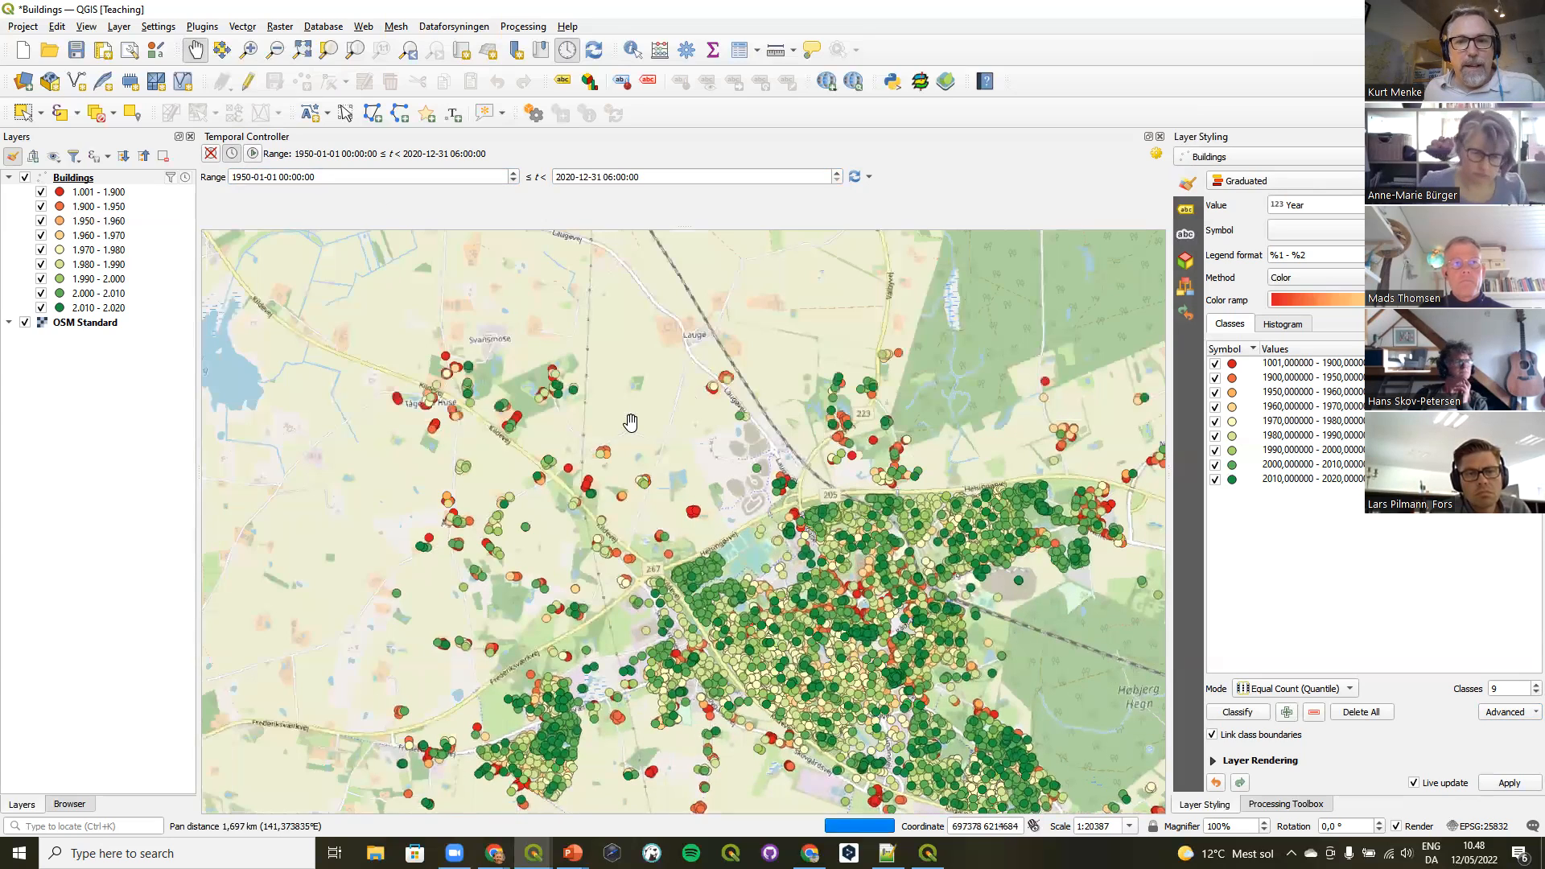
drag(755, 566, 573, 442)
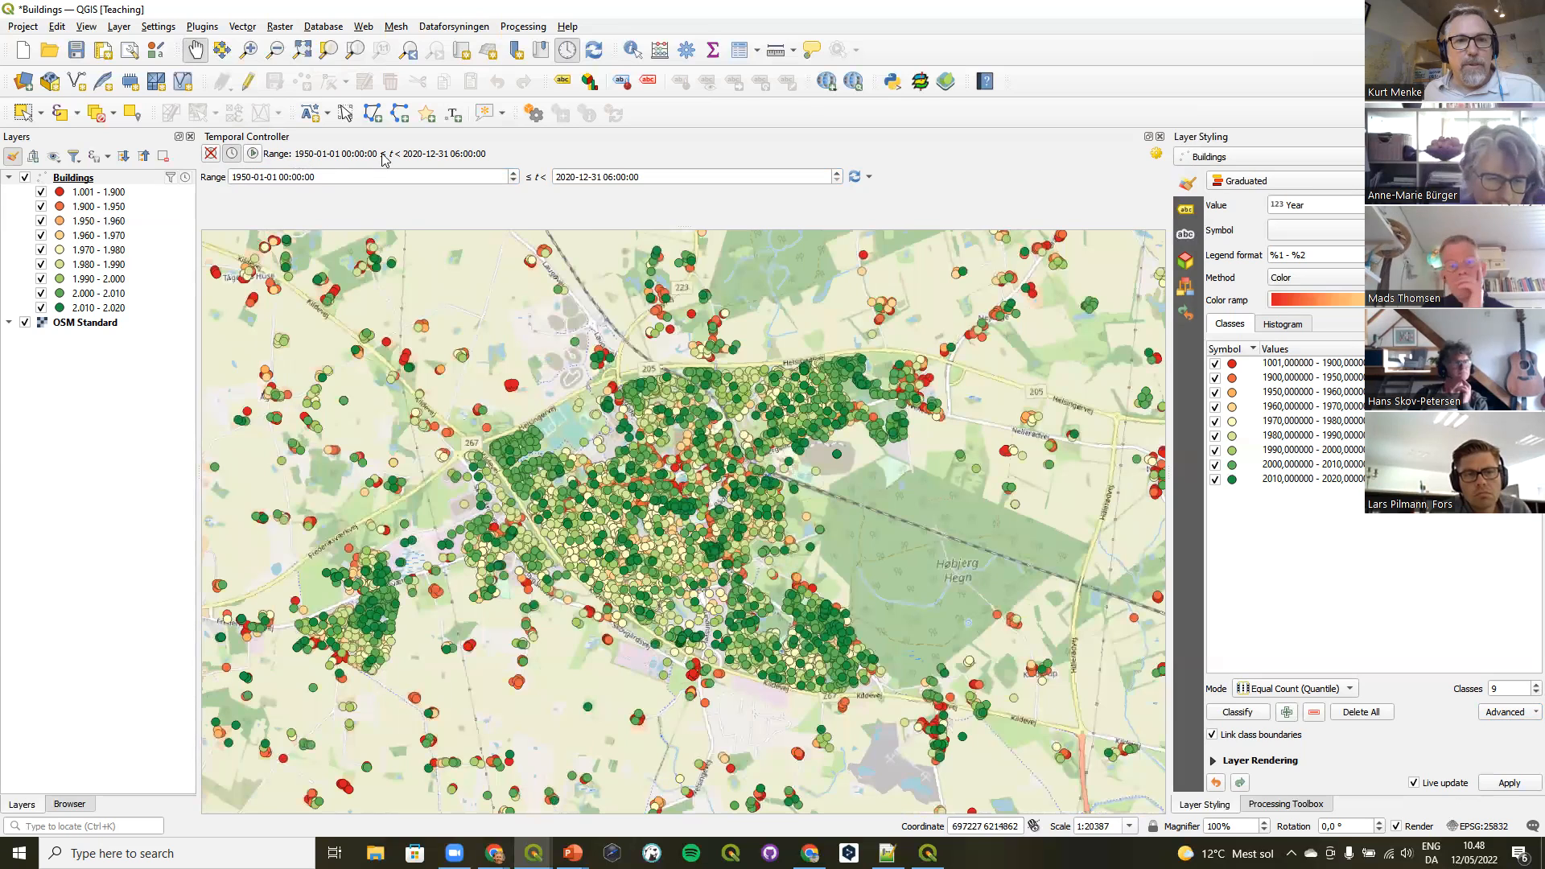
Switch to animated temporal navigation with the range starting at 1850-01-01 and play the buildings animation.
click(254, 154)
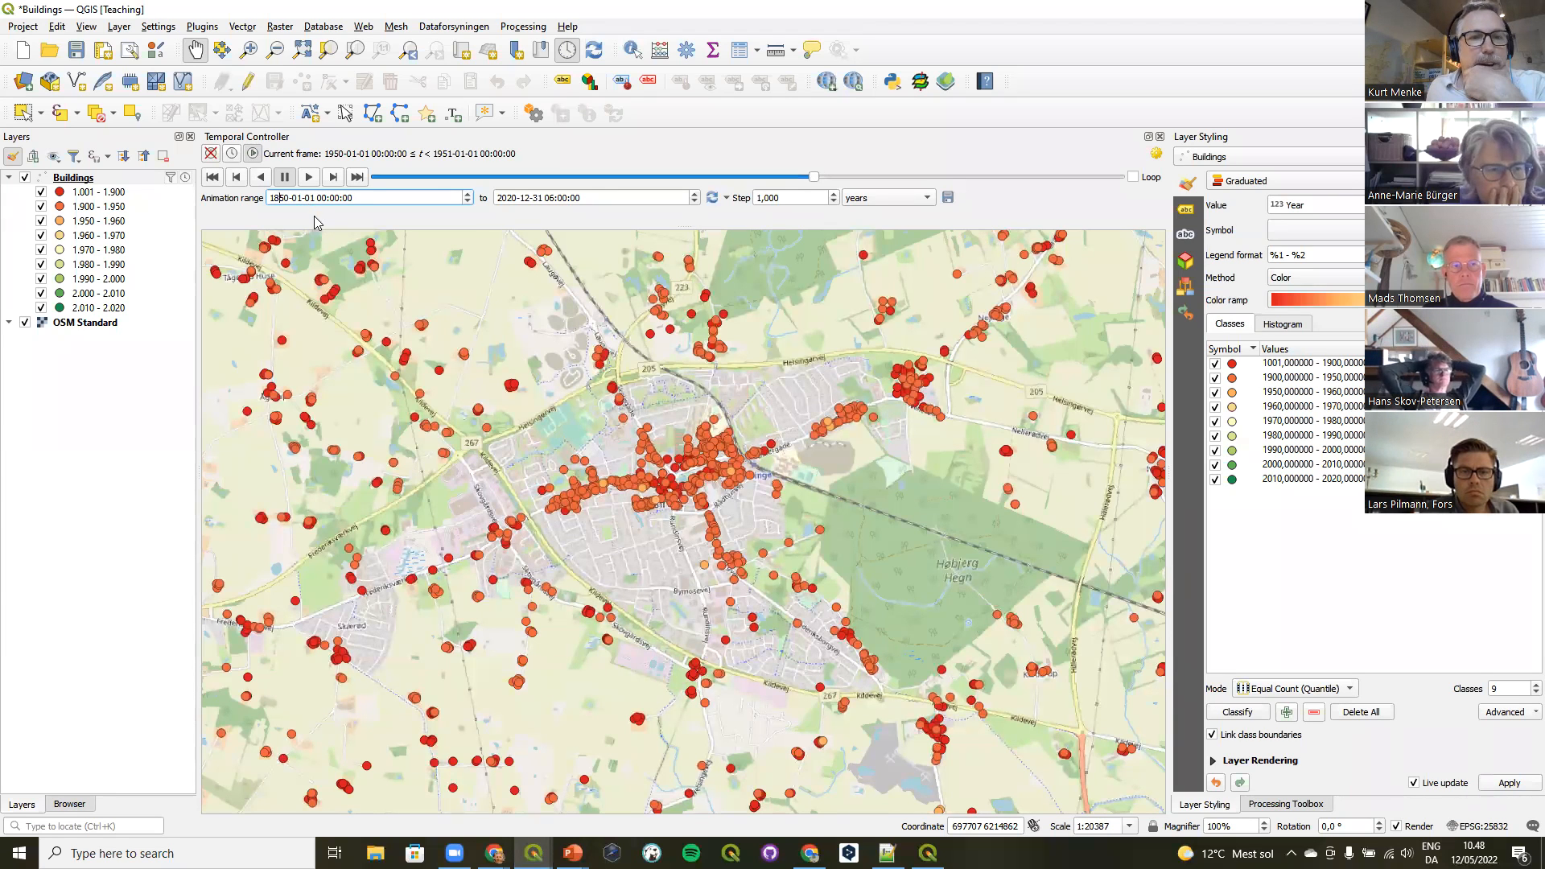
click(309, 179)
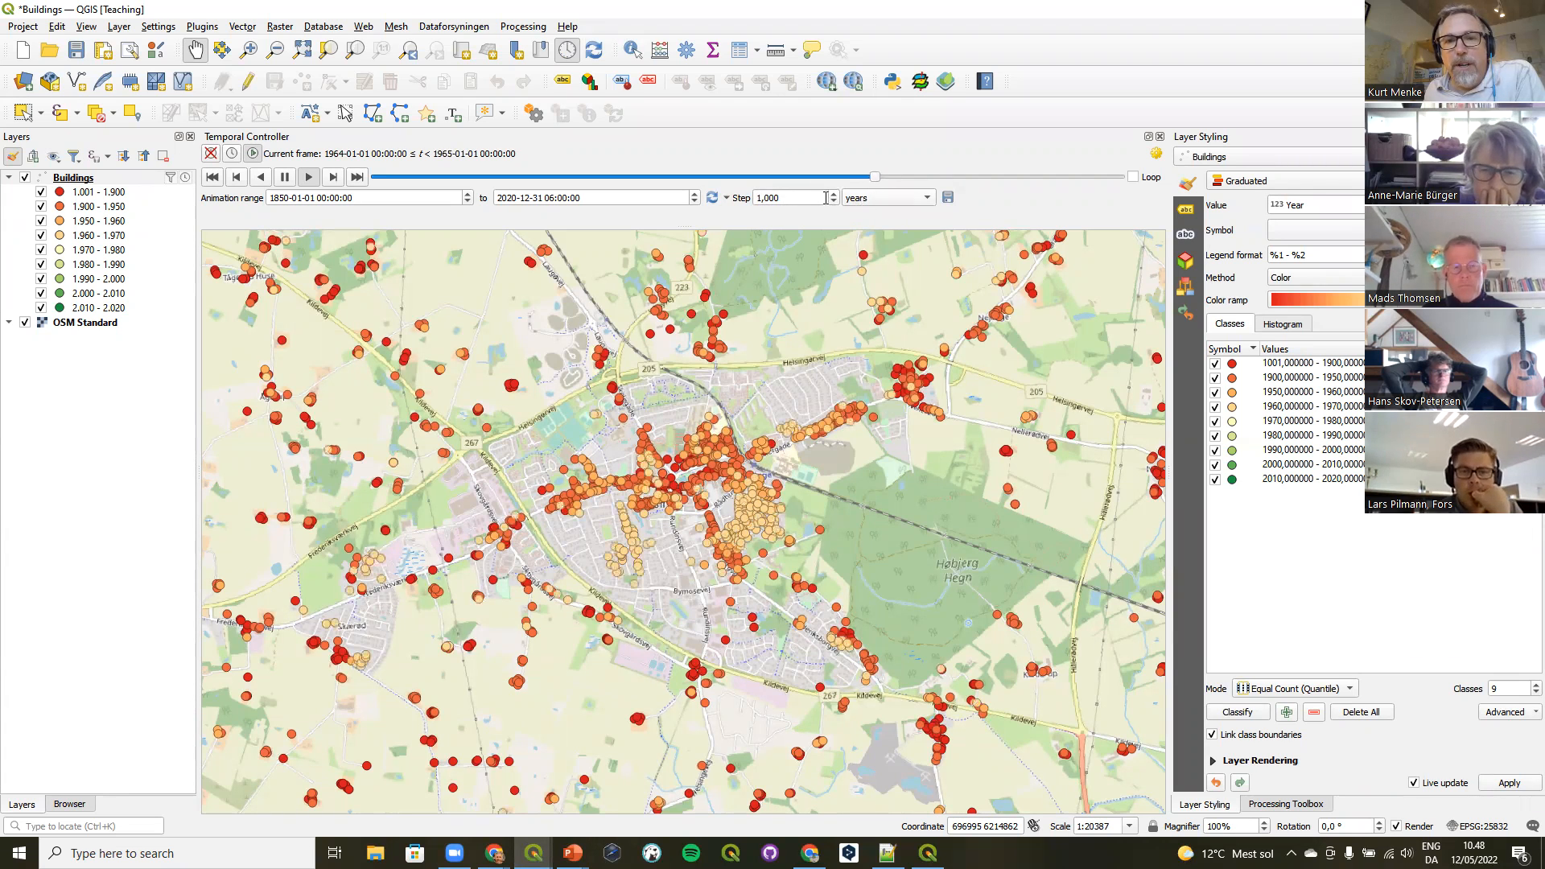
Set the animation step to 10 years while it plays and check the available time units.
click(763, 197)
text(0)
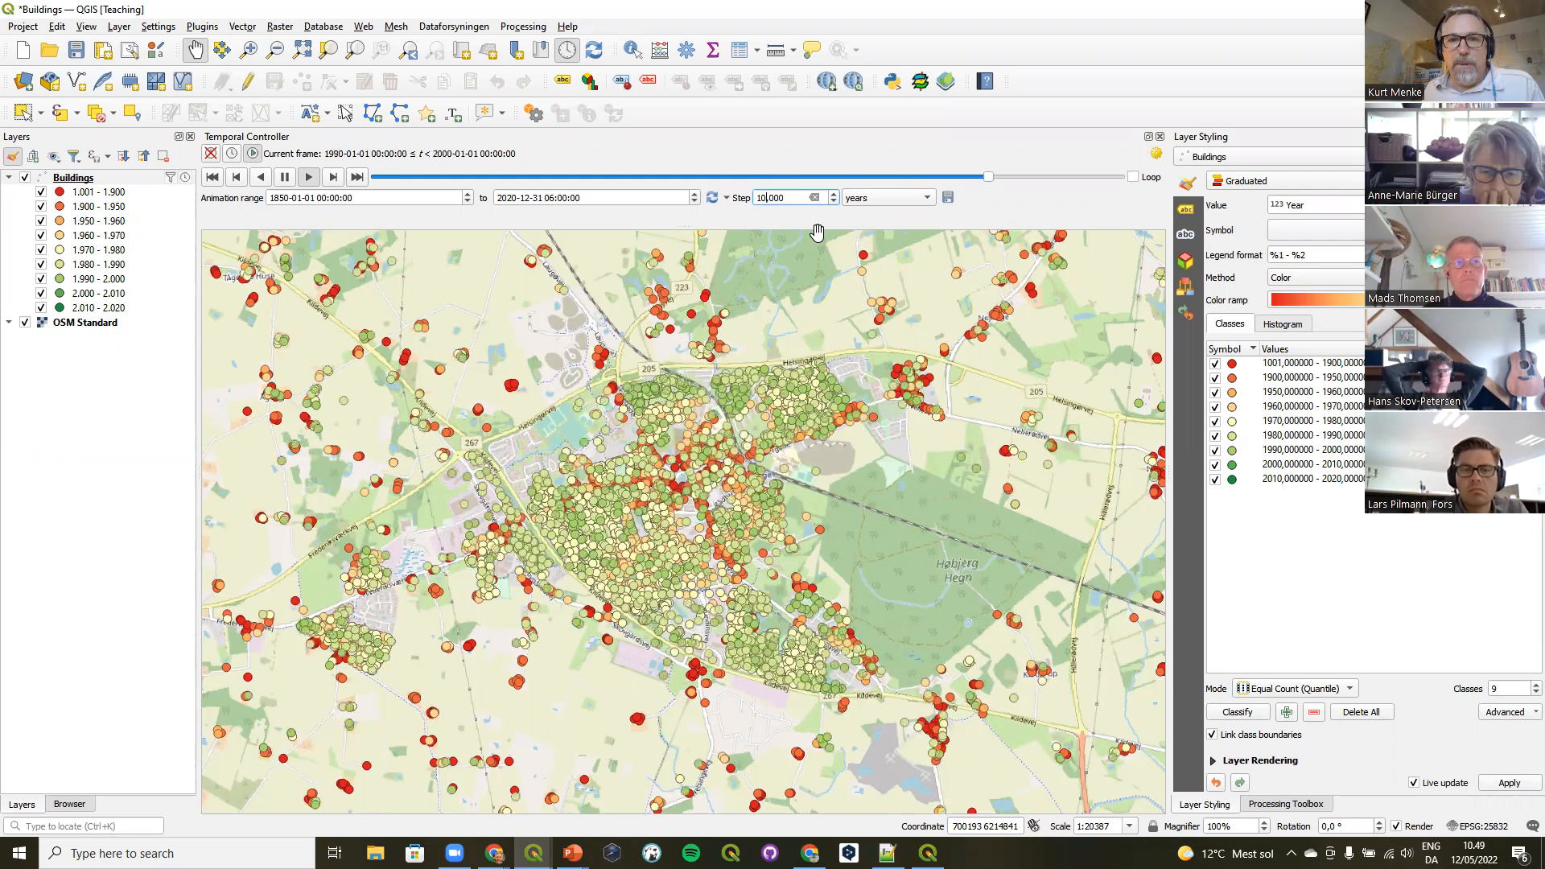
click(860, 199)
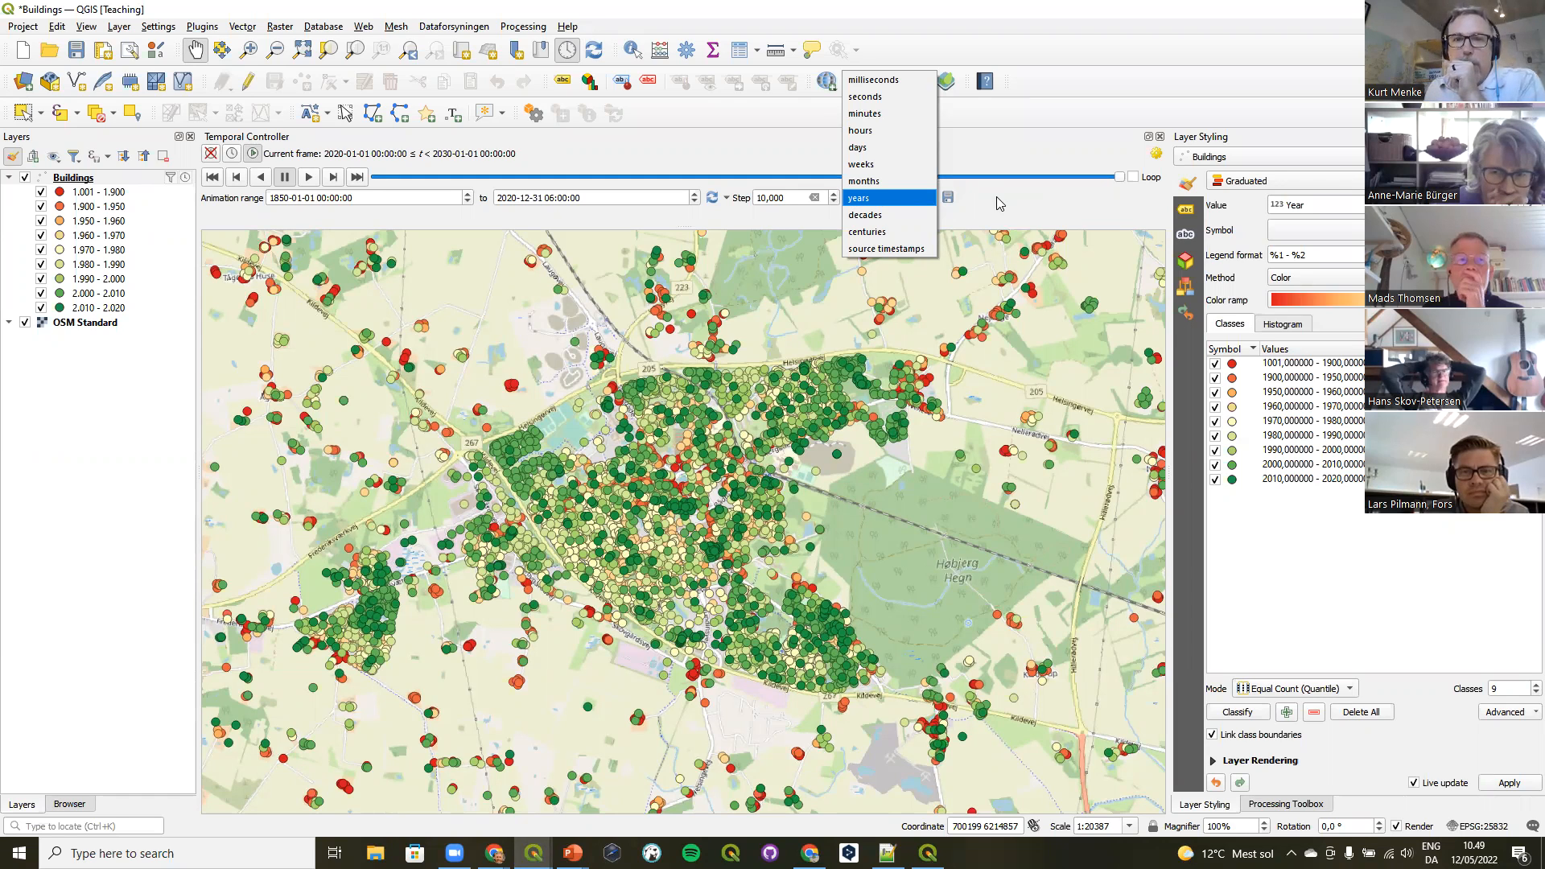
click(959, 220)
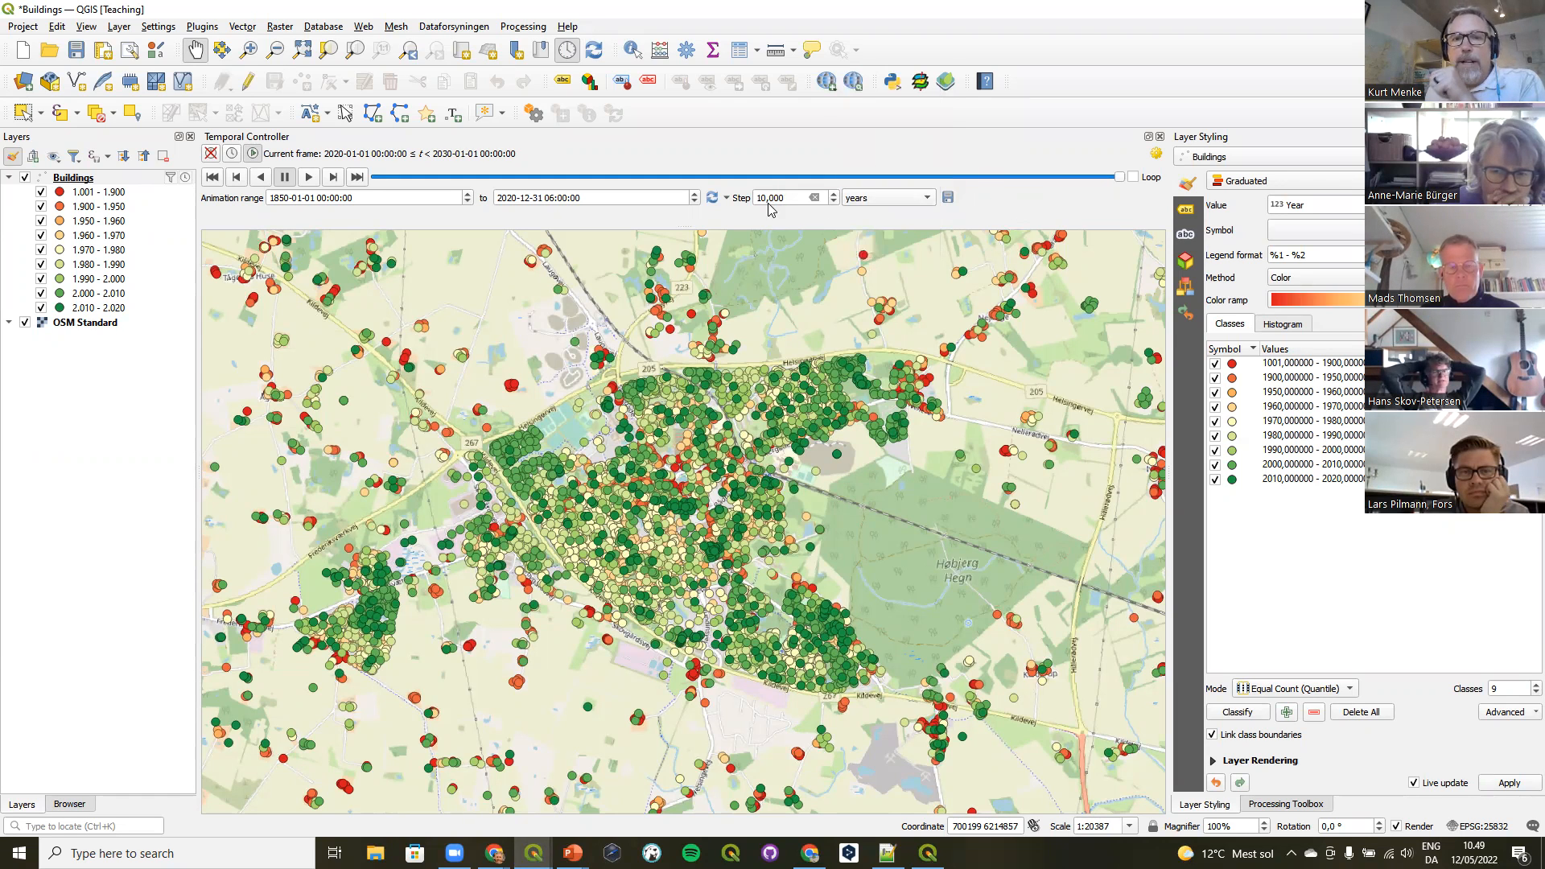
drag(758, 198, 768, 194)
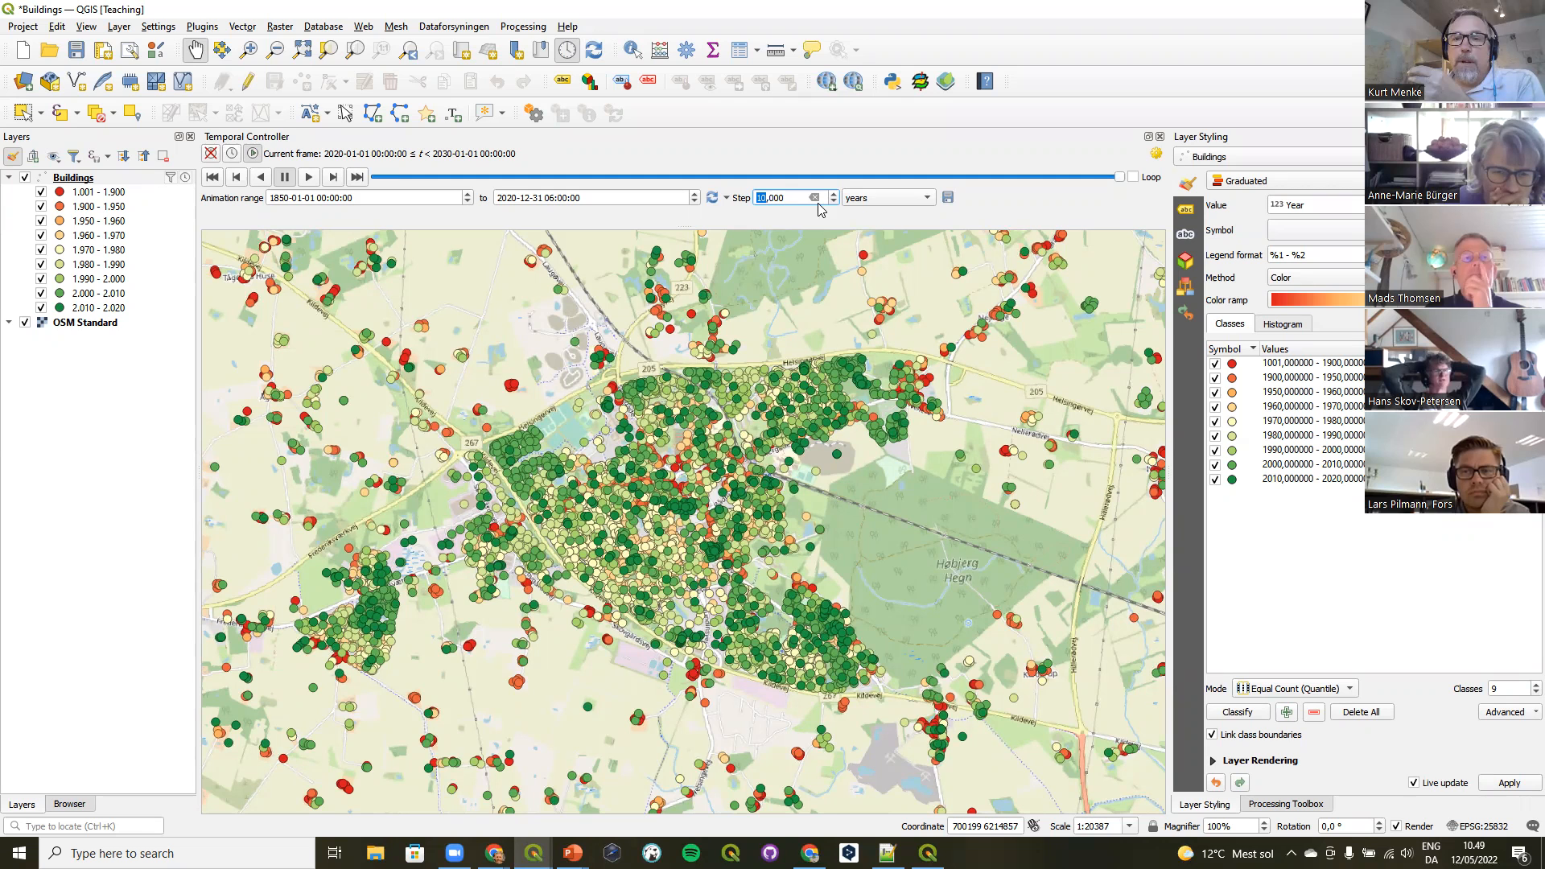
Review the frame rate and cumulative range options in the temporal settings, and set the animation step to 1 year.
click(1155, 154)
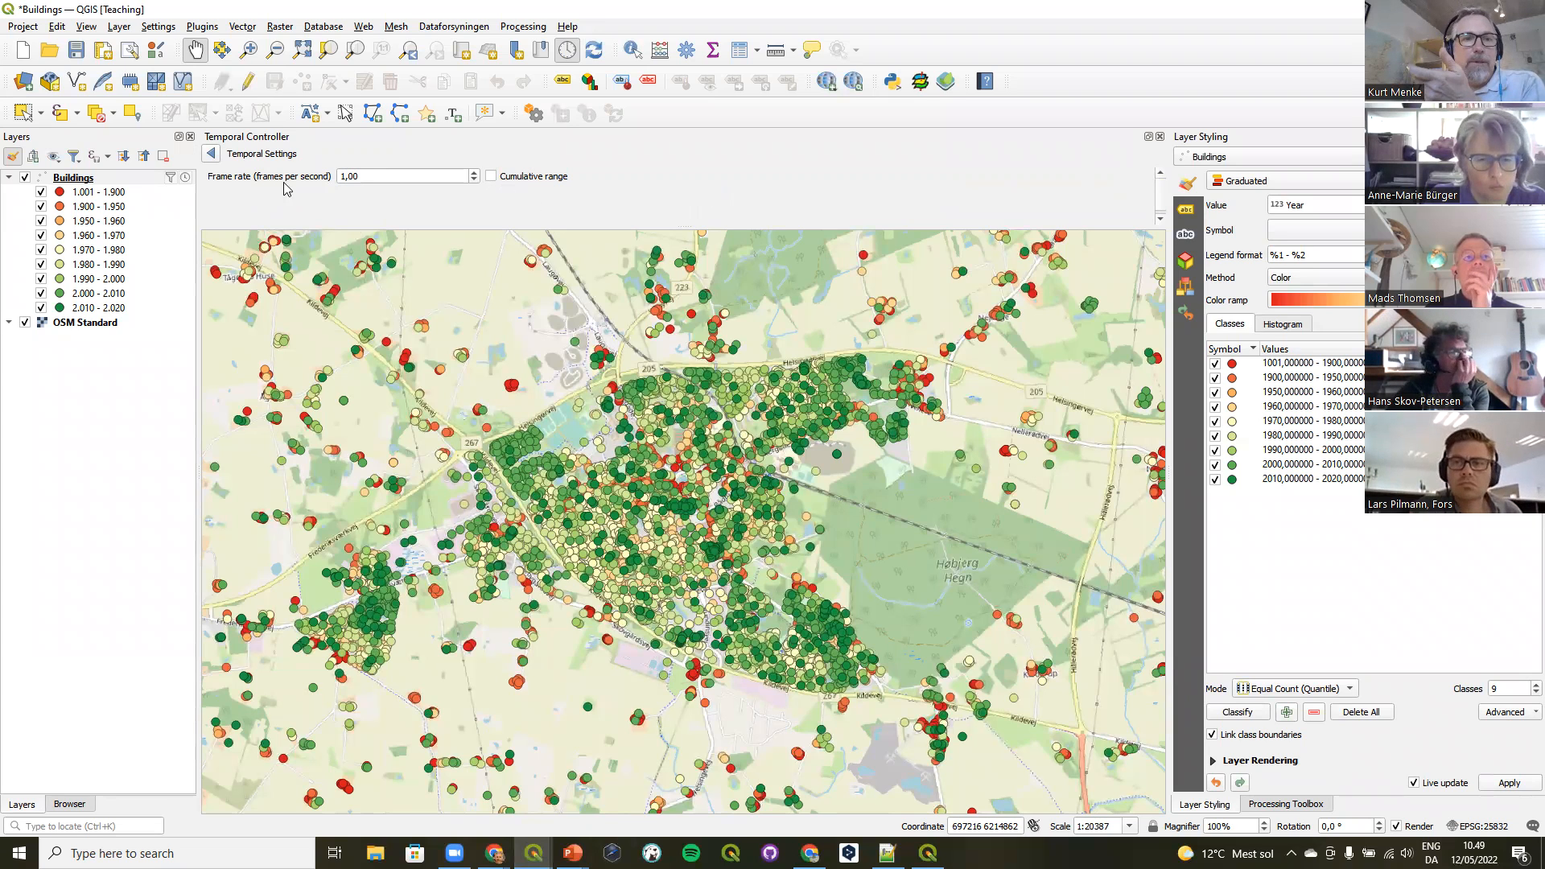
click(210, 153)
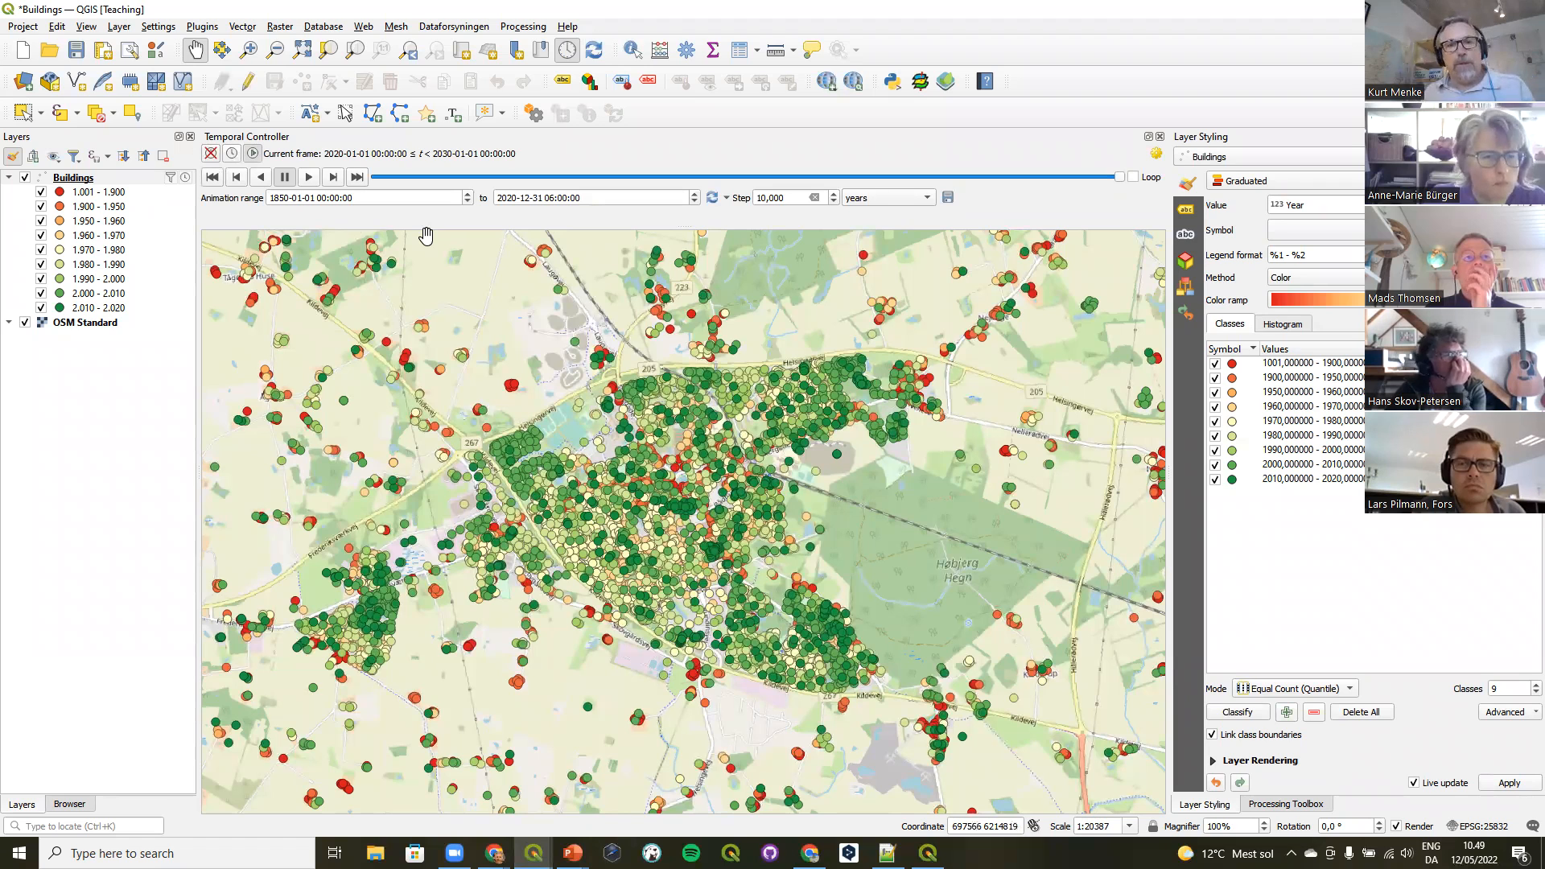
click(1157, 154)
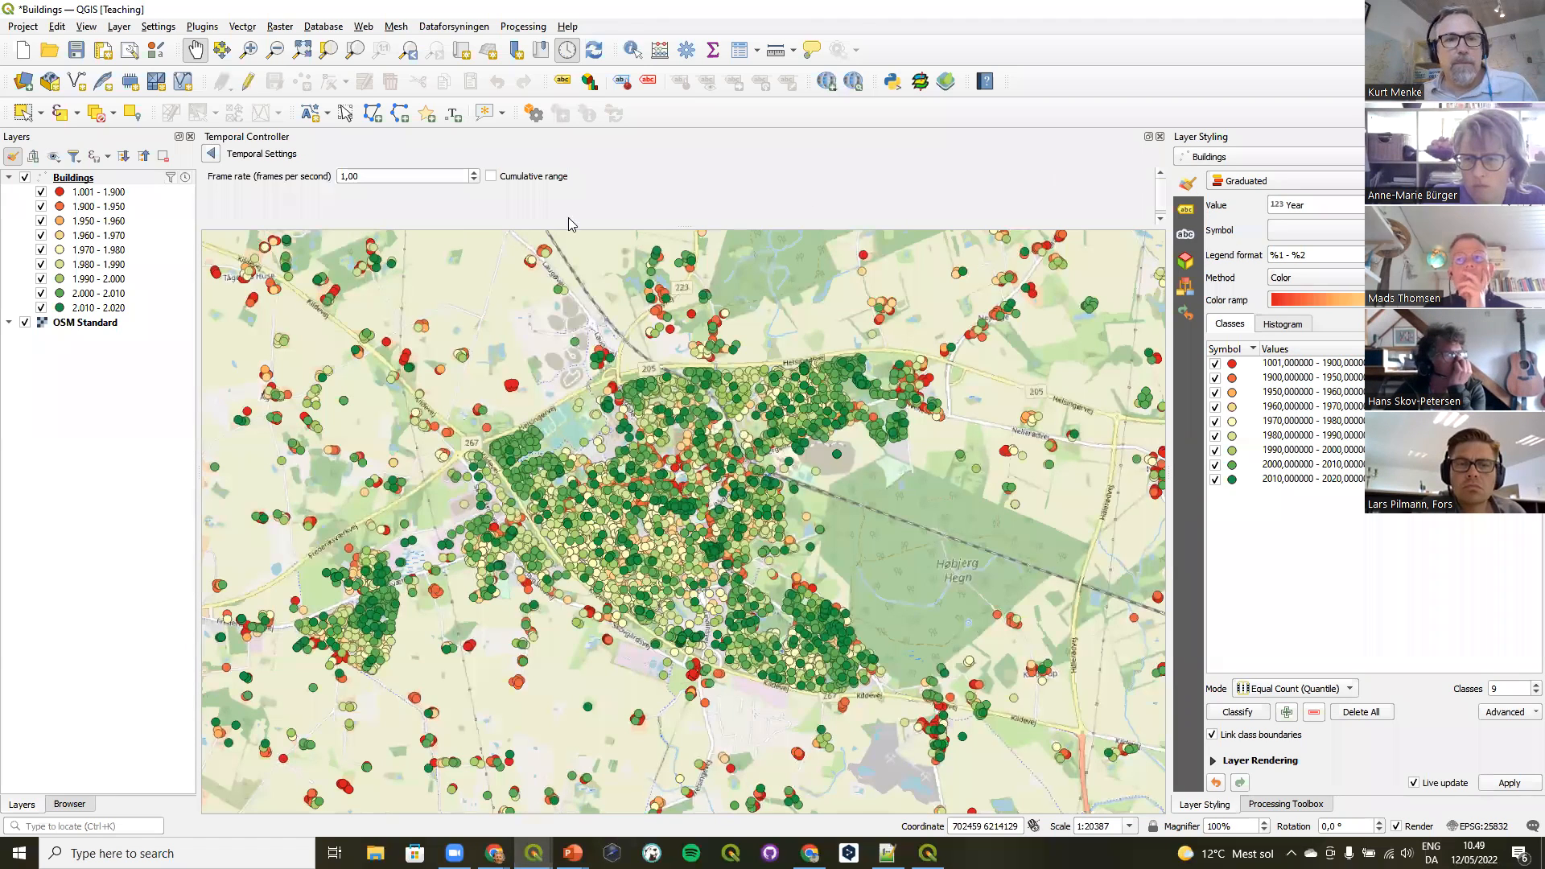
click(212, 154)
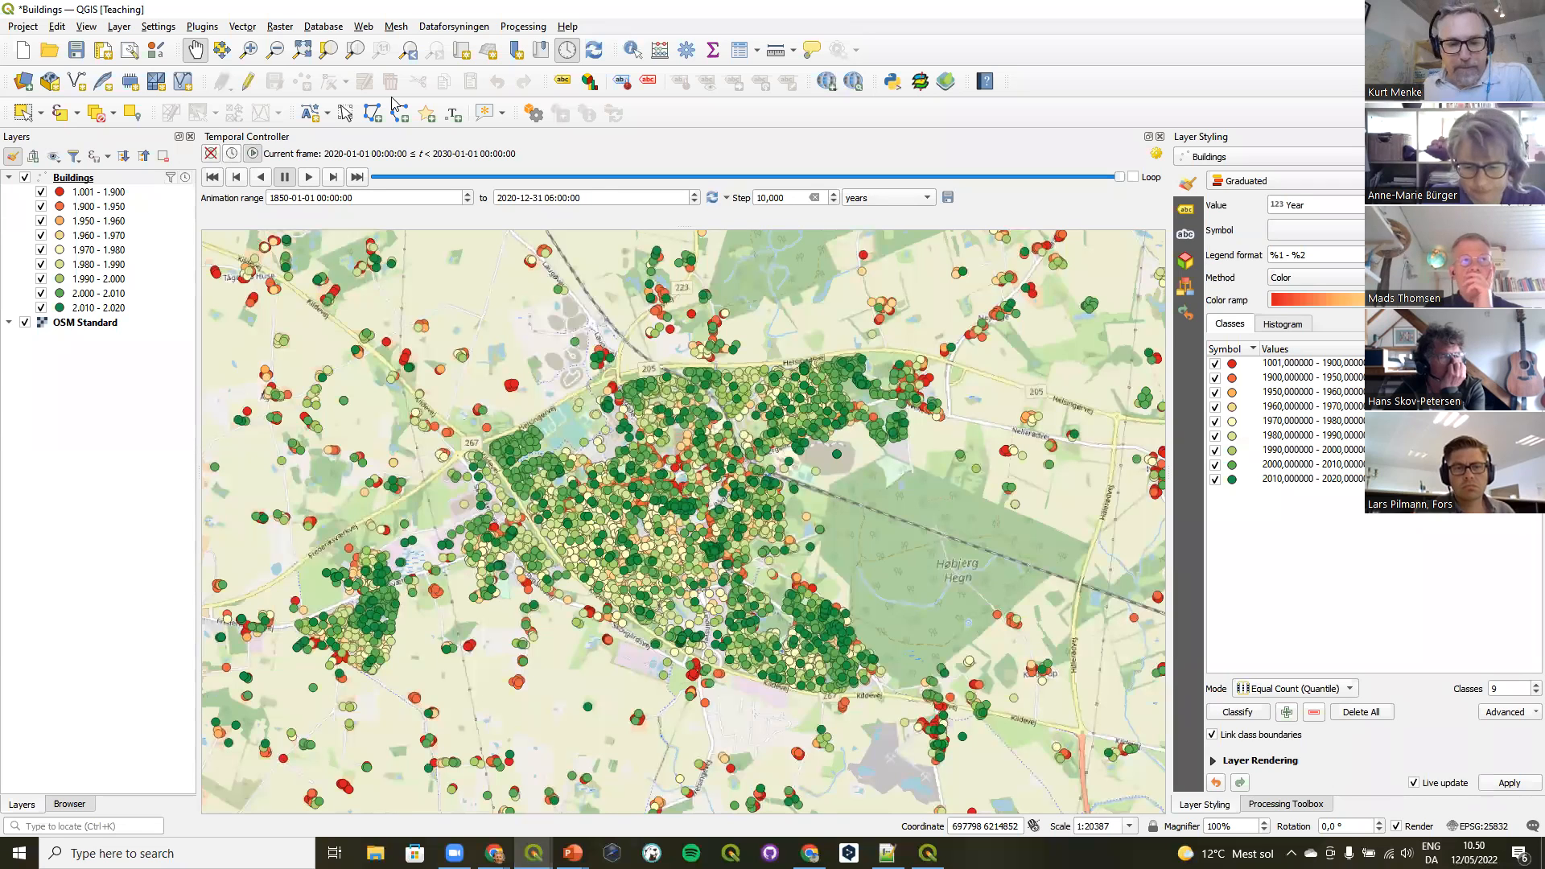
click(758, 200)
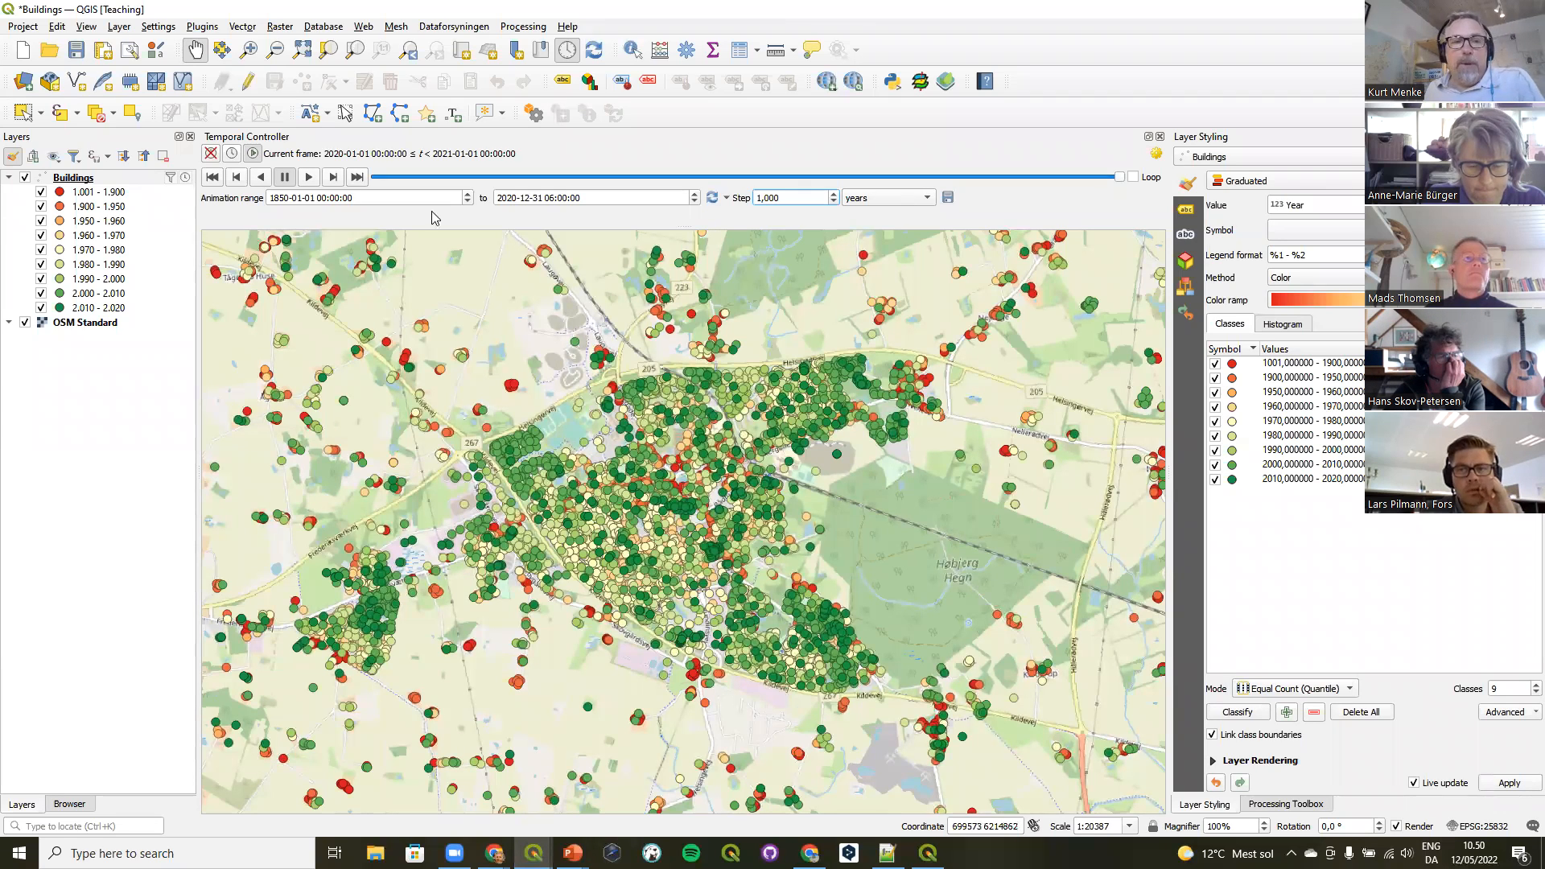
Begin opening another project.
click(28, 31)
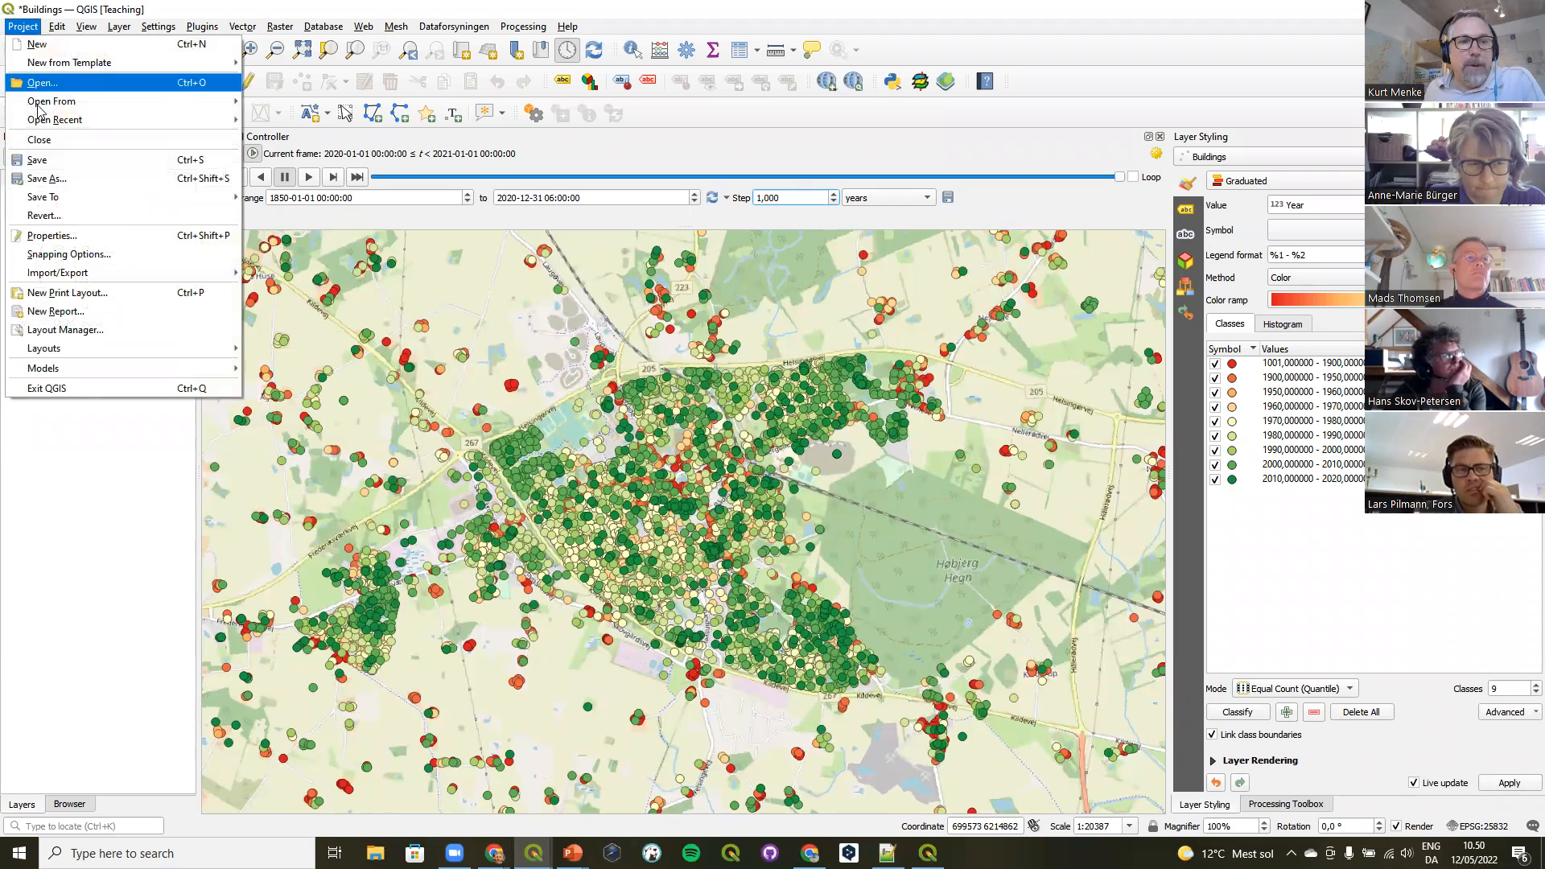
Create a new print layout with the default name and add a map that nearly fills the A4 landscape page.
click(94, 301)
click(708, 461)
click(16, 249)
drag(307, 236, 967, 700)
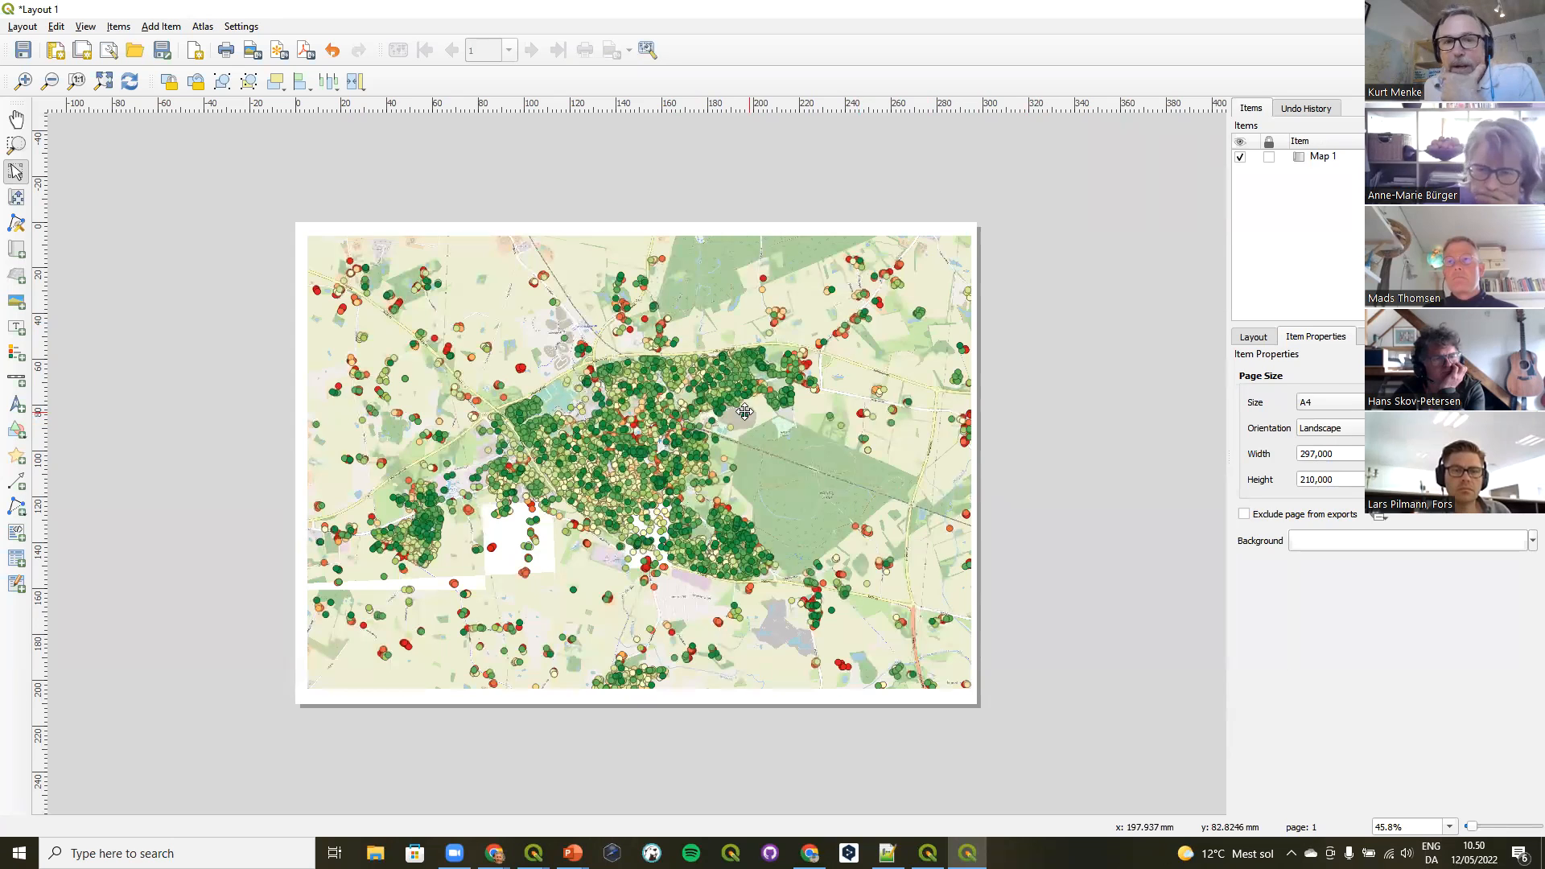
Select the layout's map item and expand its Temporal Range settings.
click(748, 412)
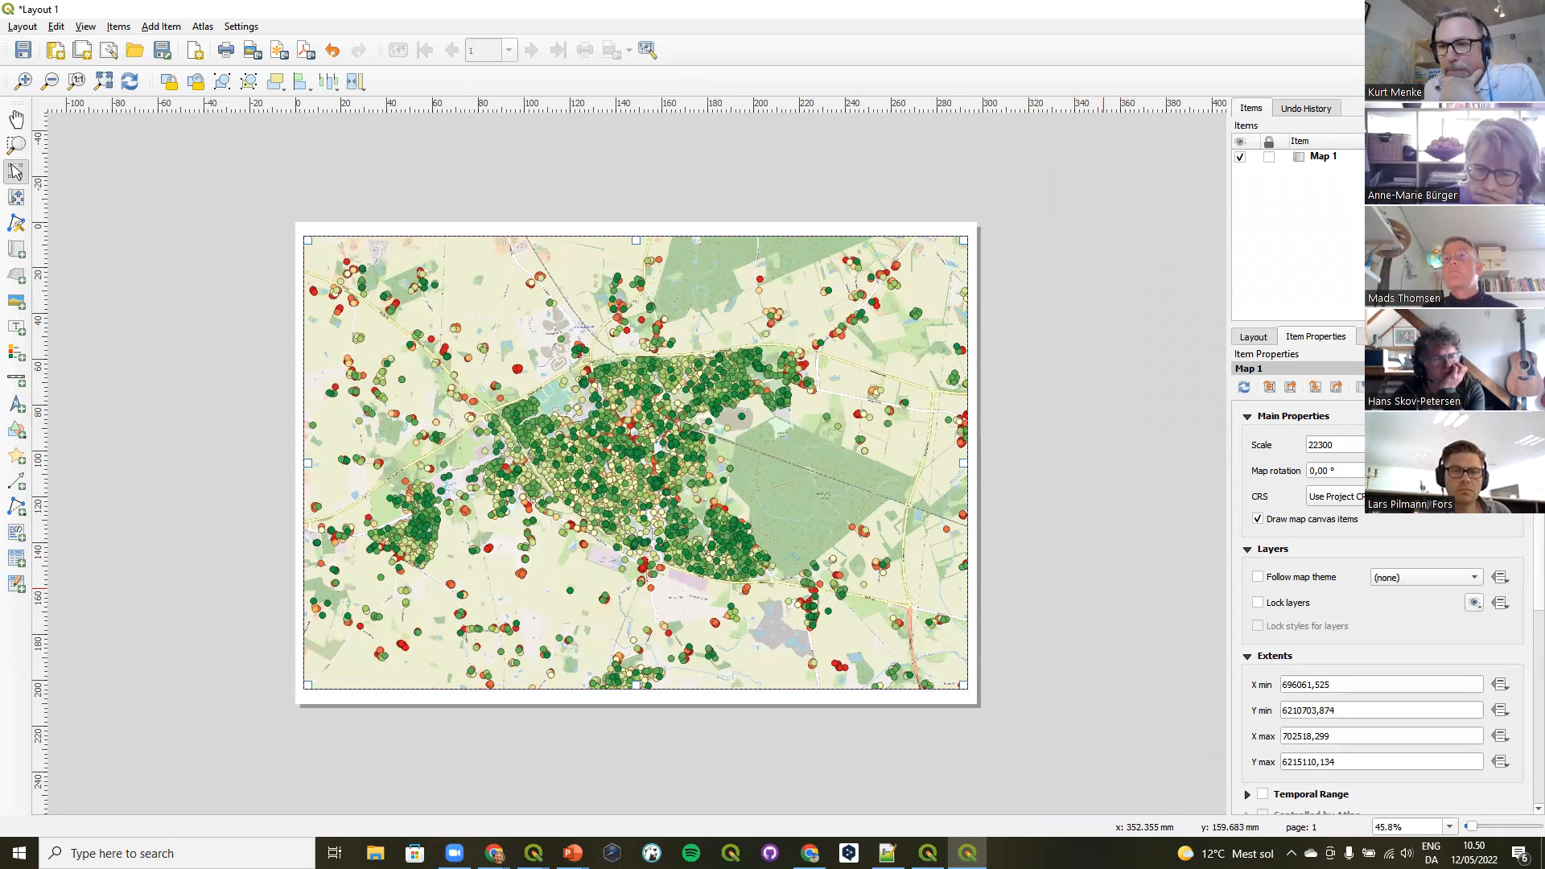
scroll(1521, 572, down, 2)
scroll(1520, 572, down, 4)
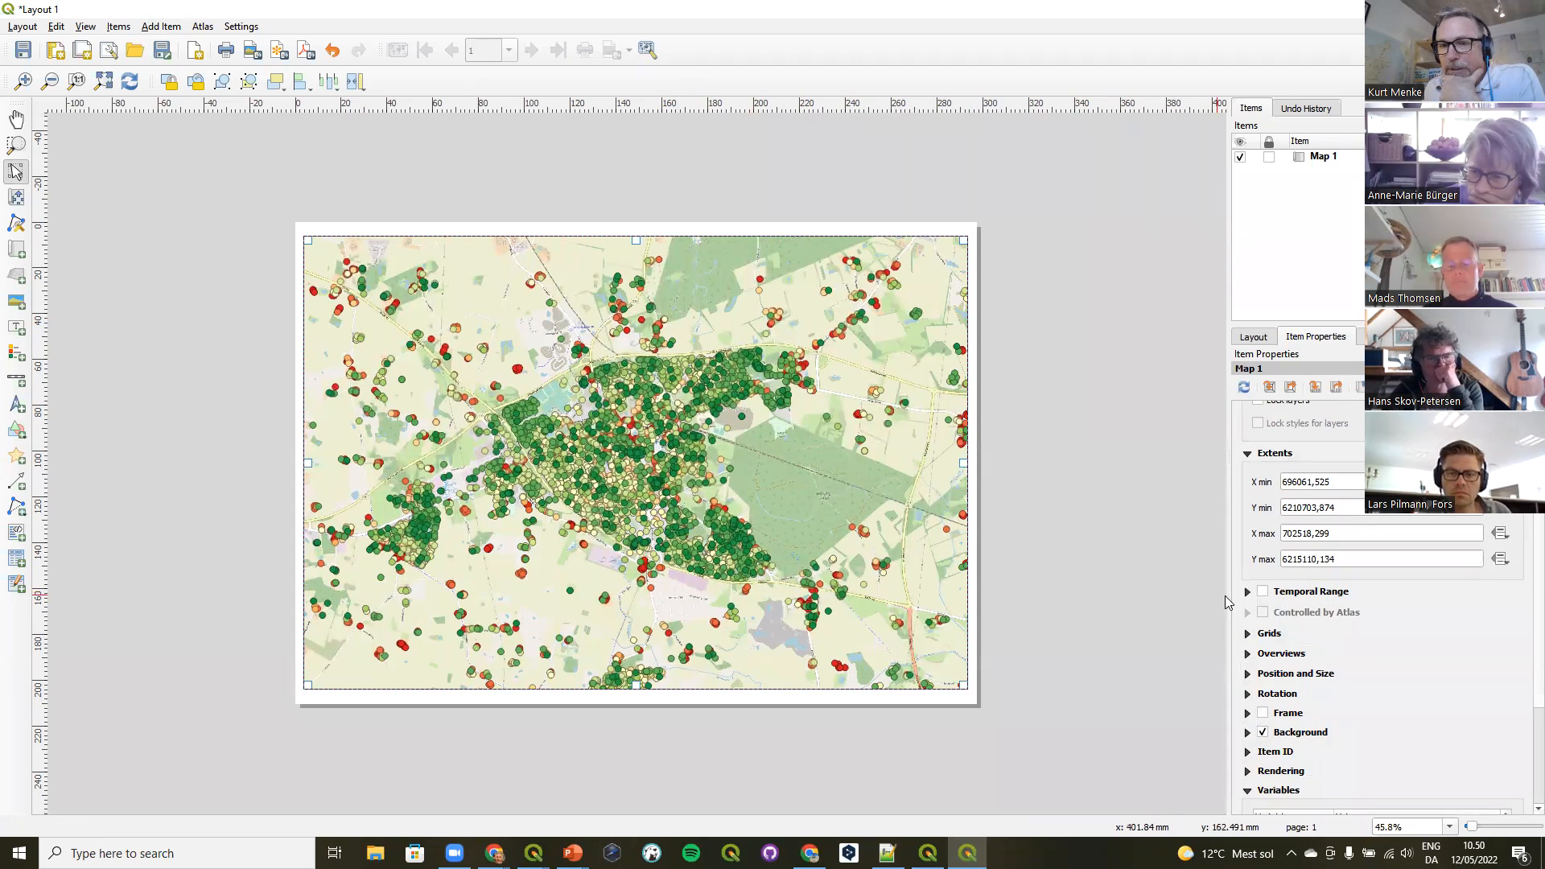
click(1247, 593)
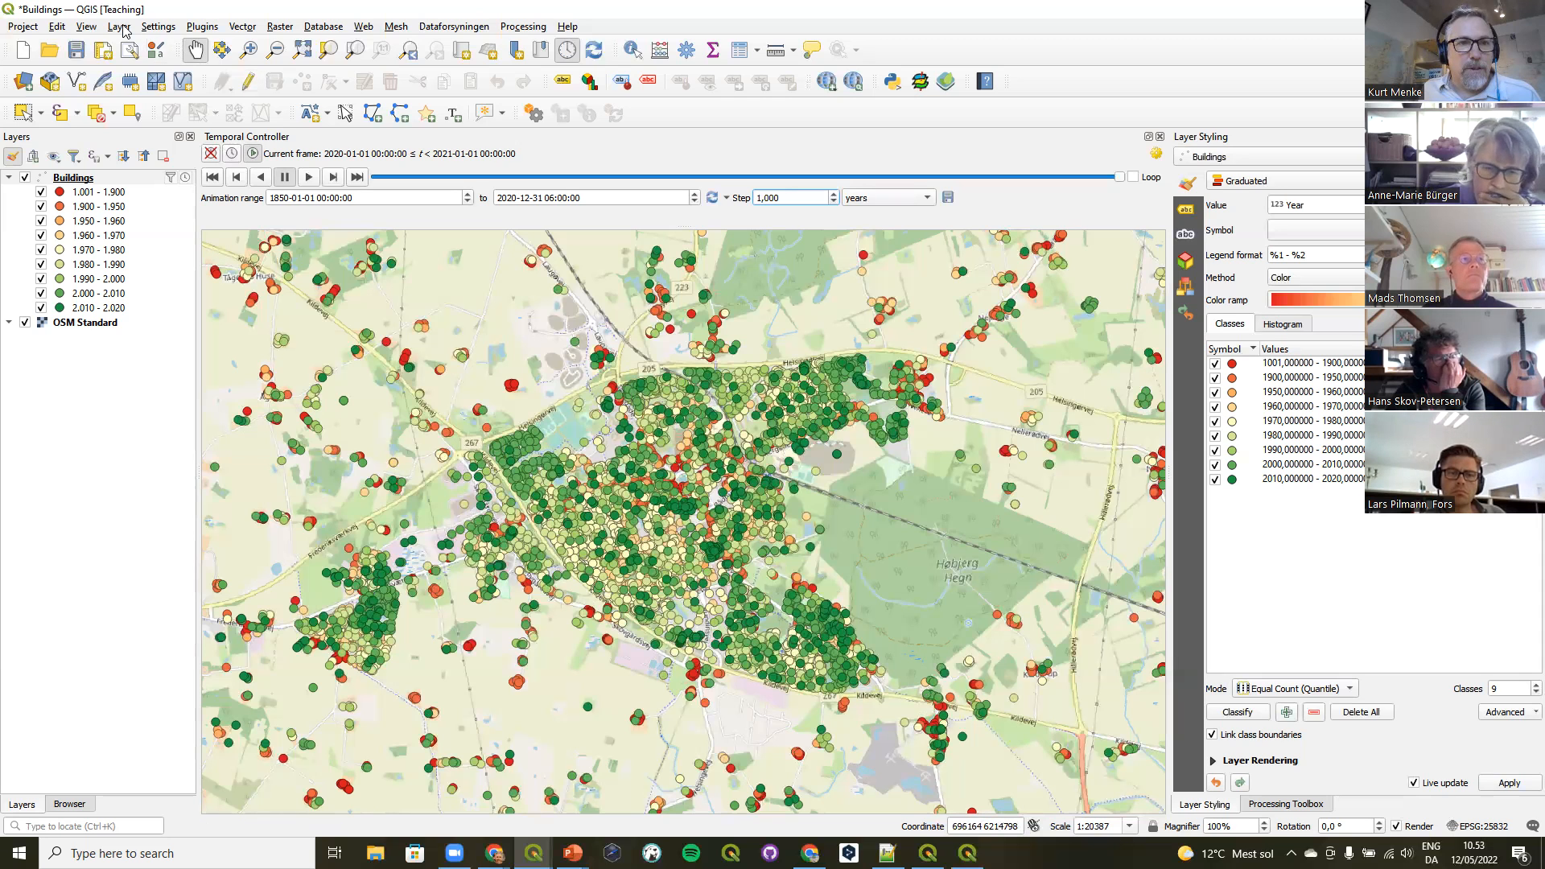
Create a temporary scratch point layer named Time in the project CRS EPSG:25832 - ETRS89 / UTM zone 32N.
click(86, 27)
mouse_move(119, 27)
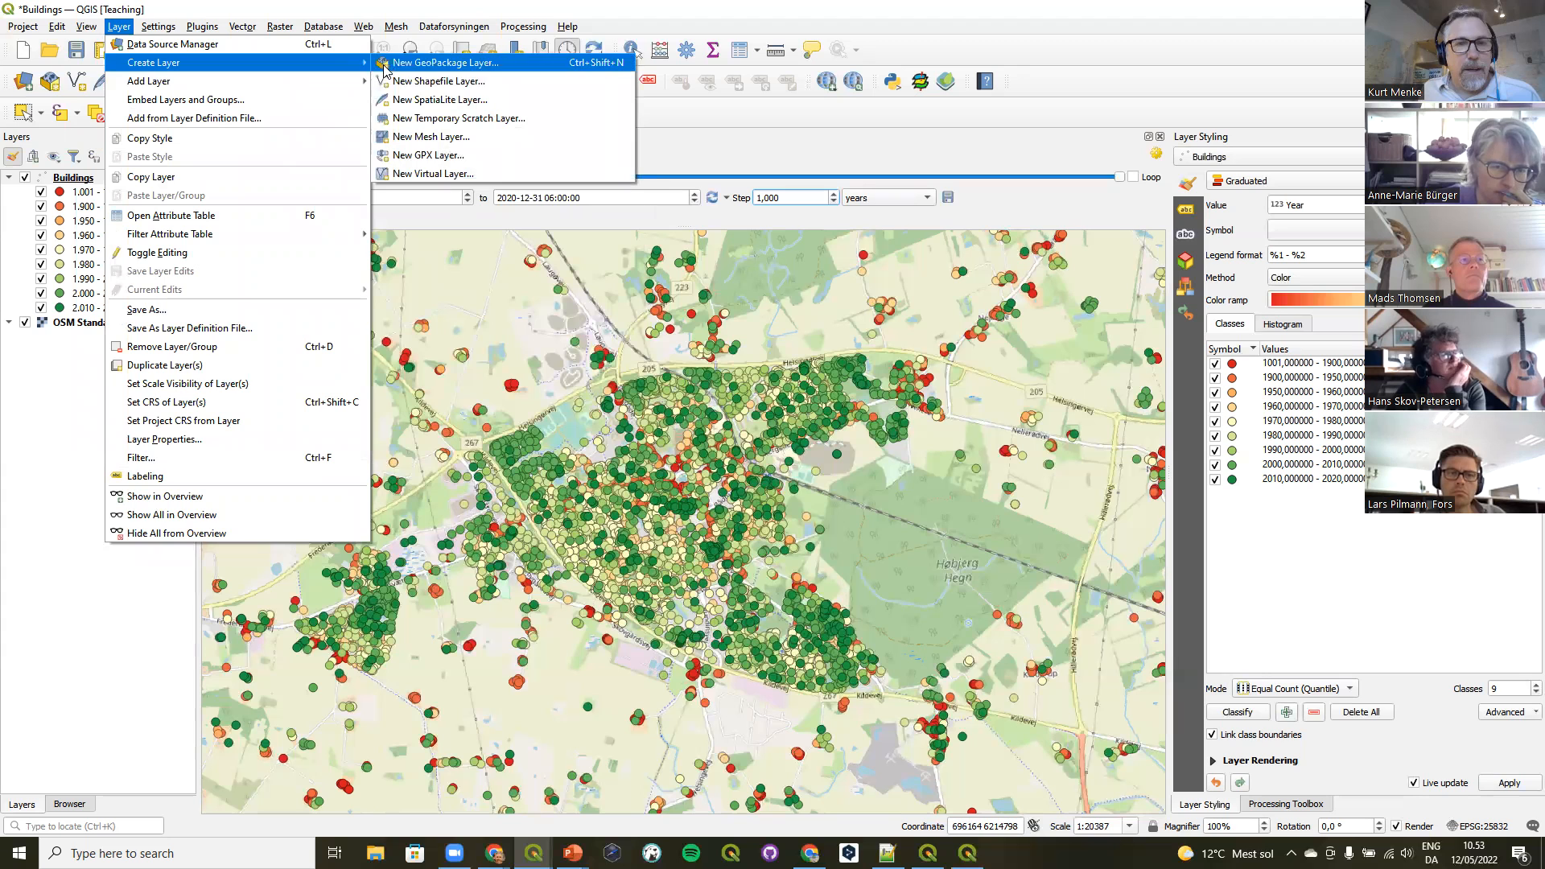
click(479, 122)
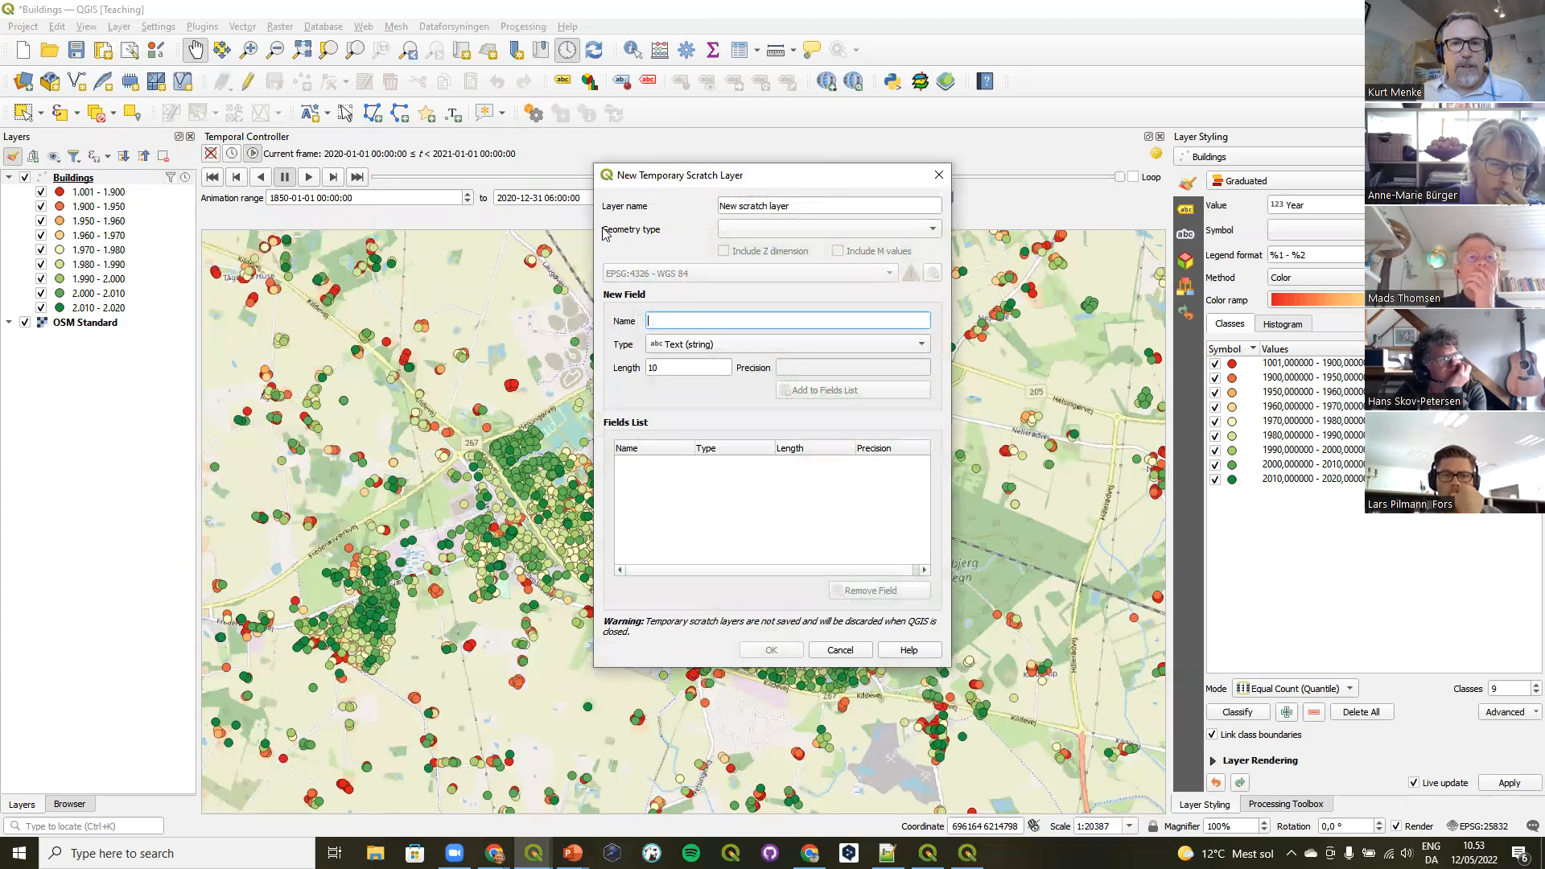
triple_click(767, 206)
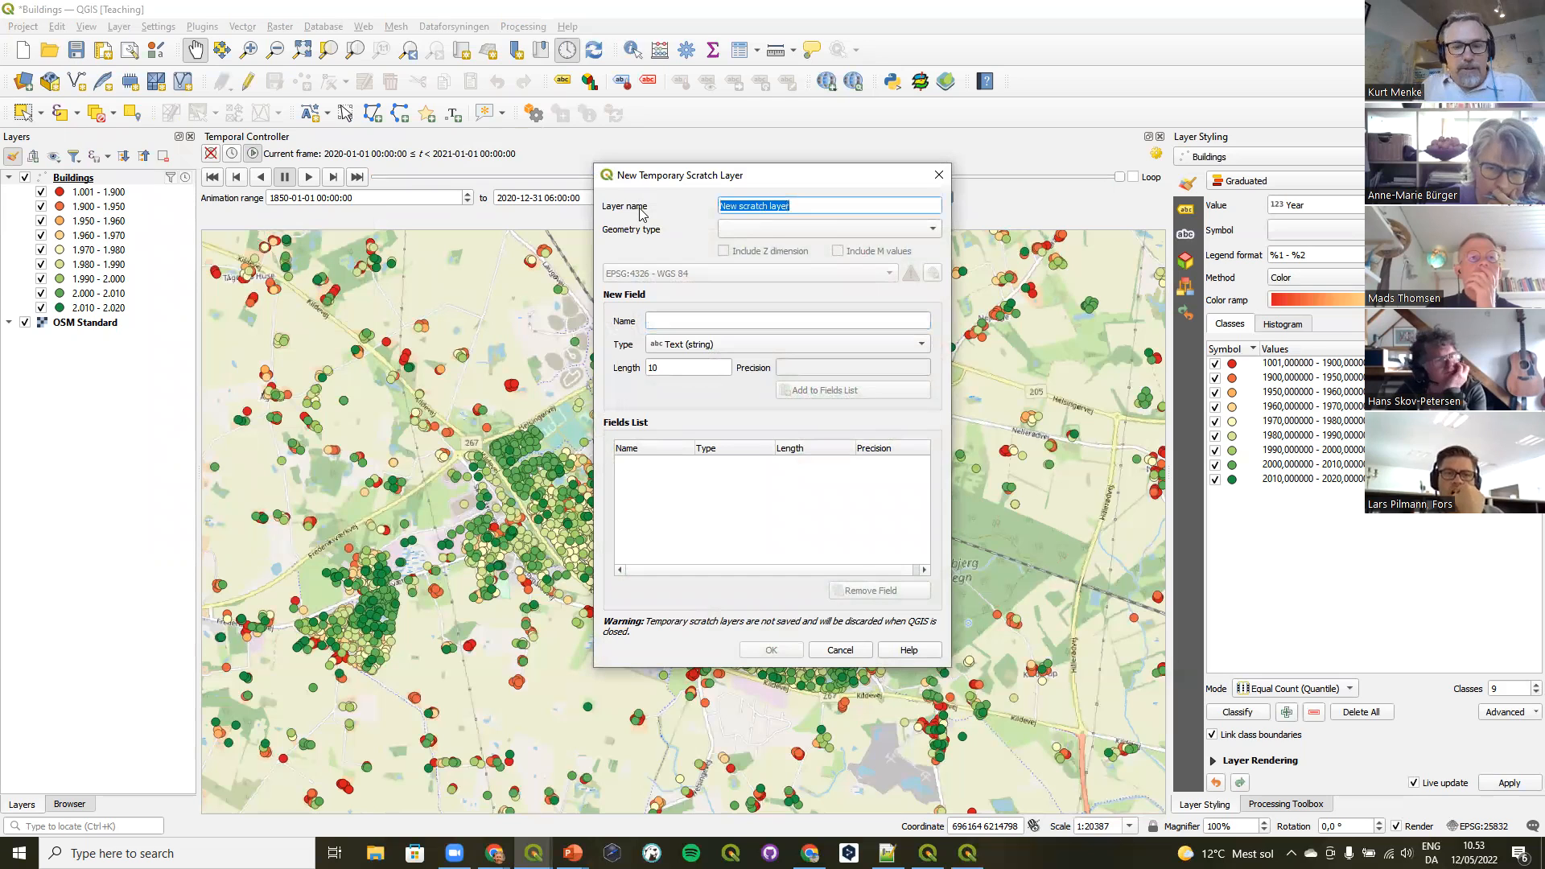
text(Time)
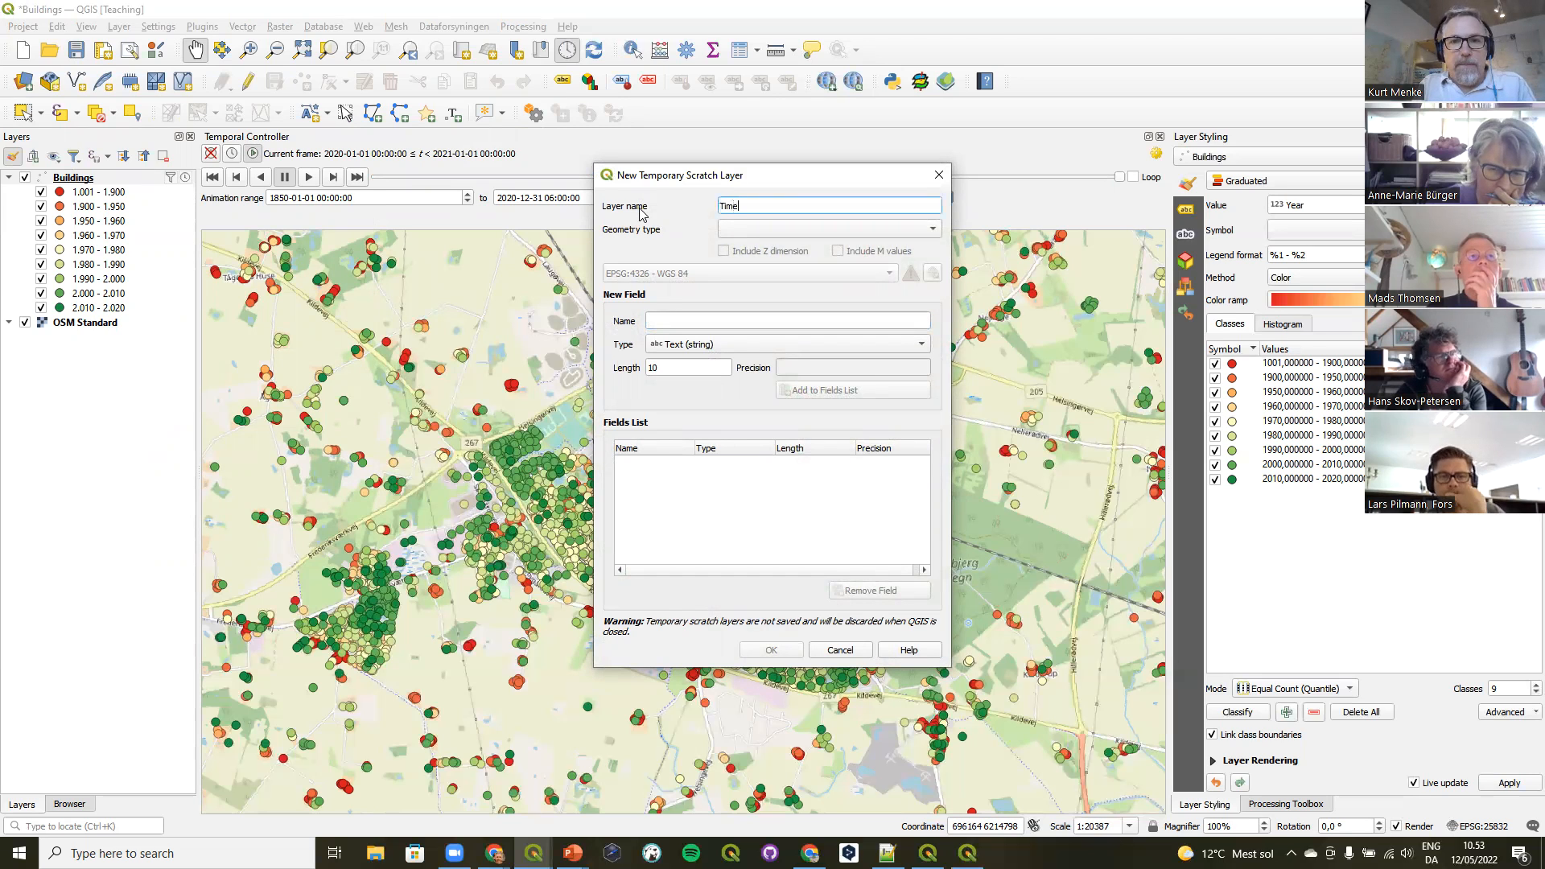
click(757, 230)
click(770, 248)
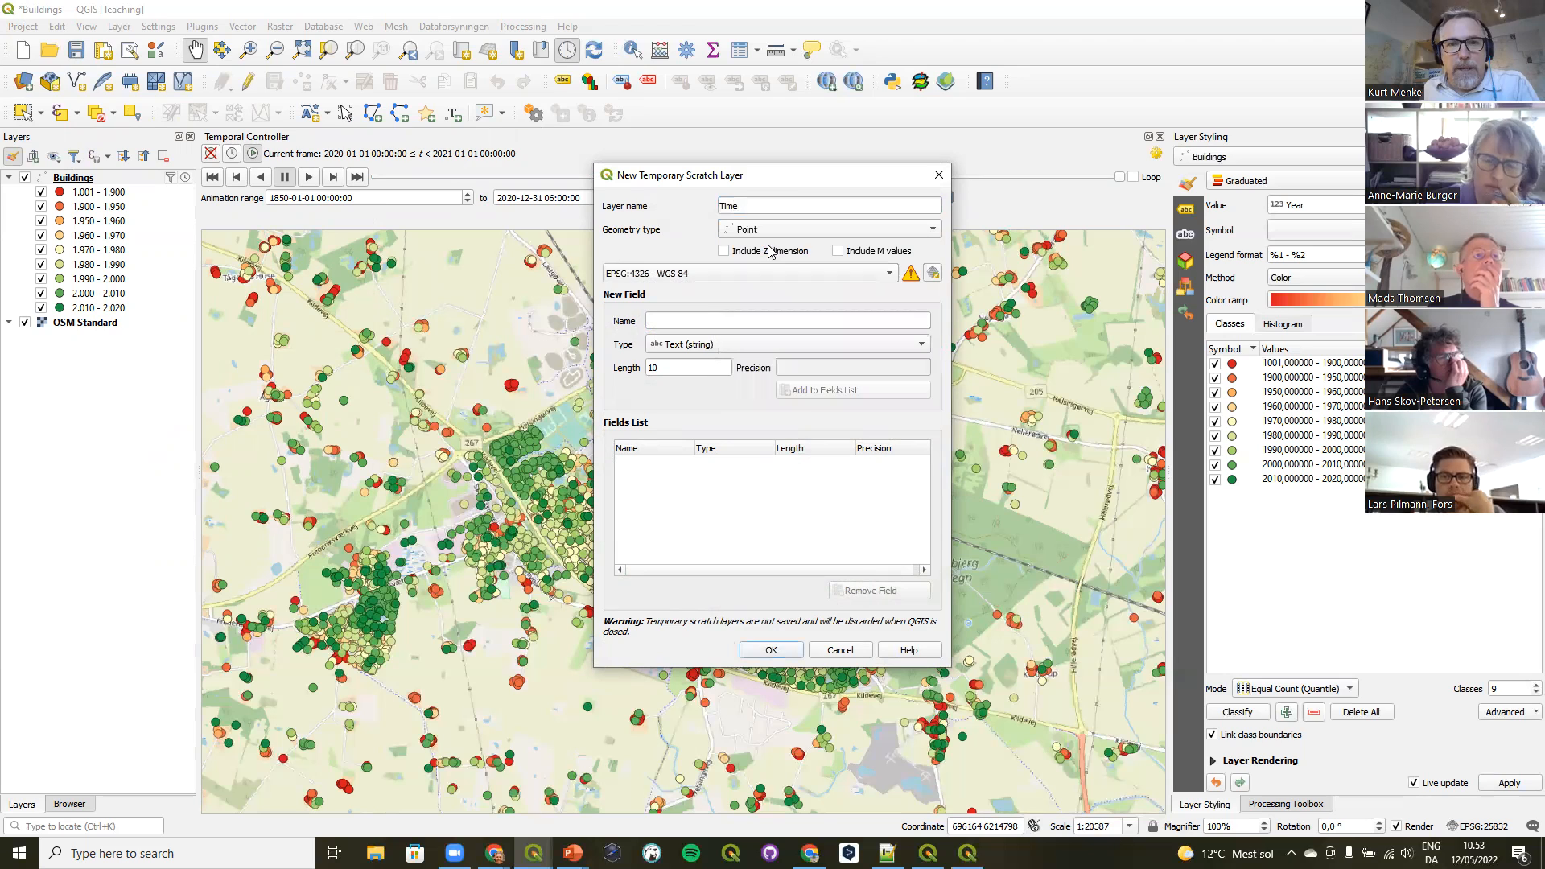
click(853, 274)
click(853, 290)
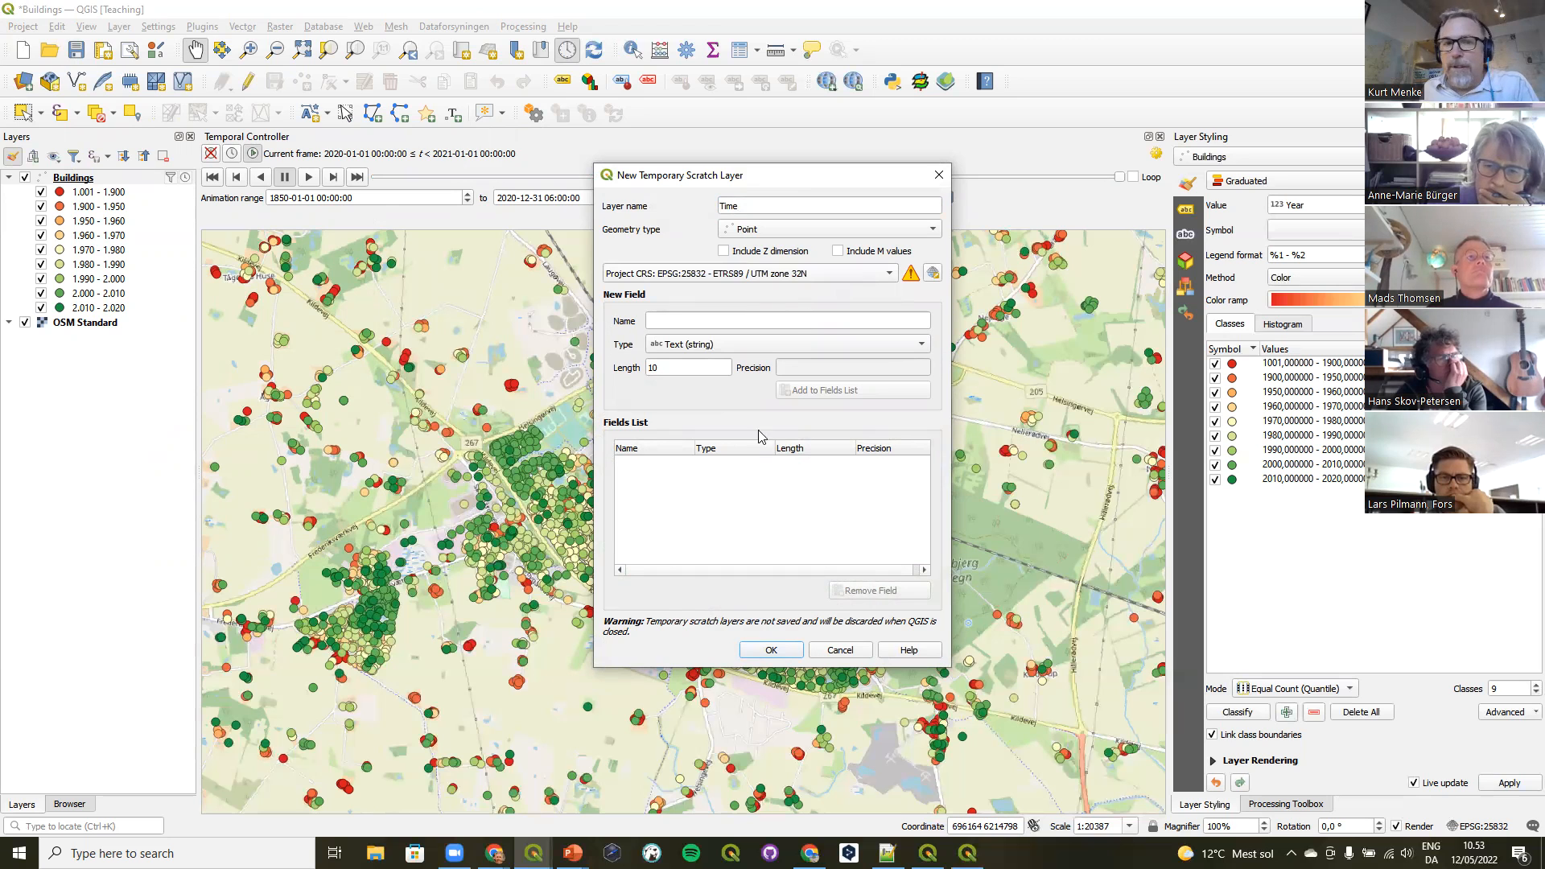
click(771, 650)
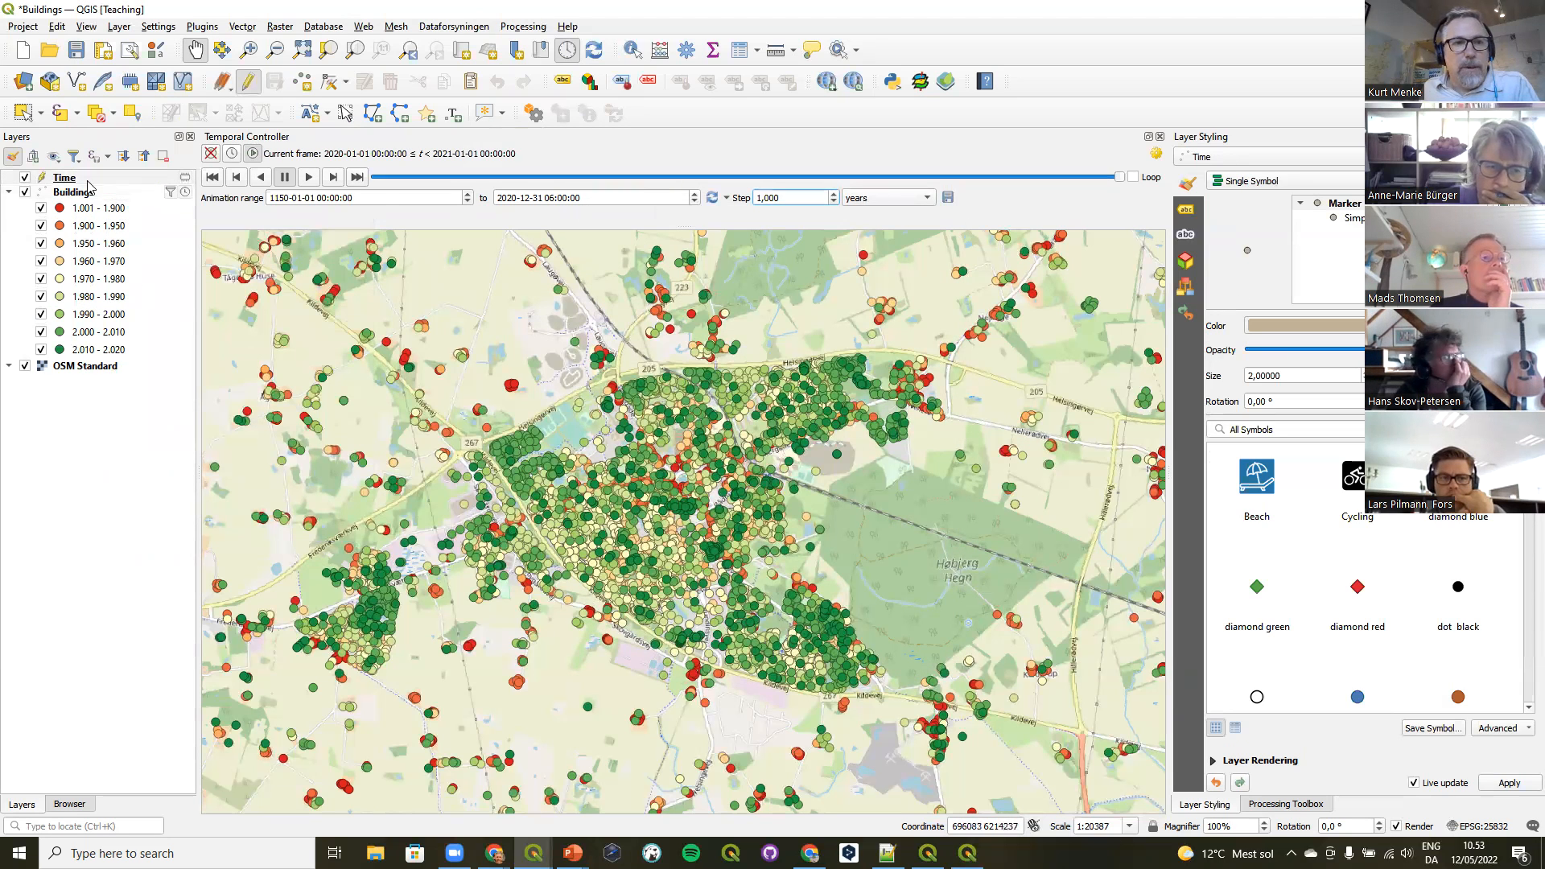
Add one point feature to the Time layer in the area northeast of town, and save the layer edits.
click(79, 177)
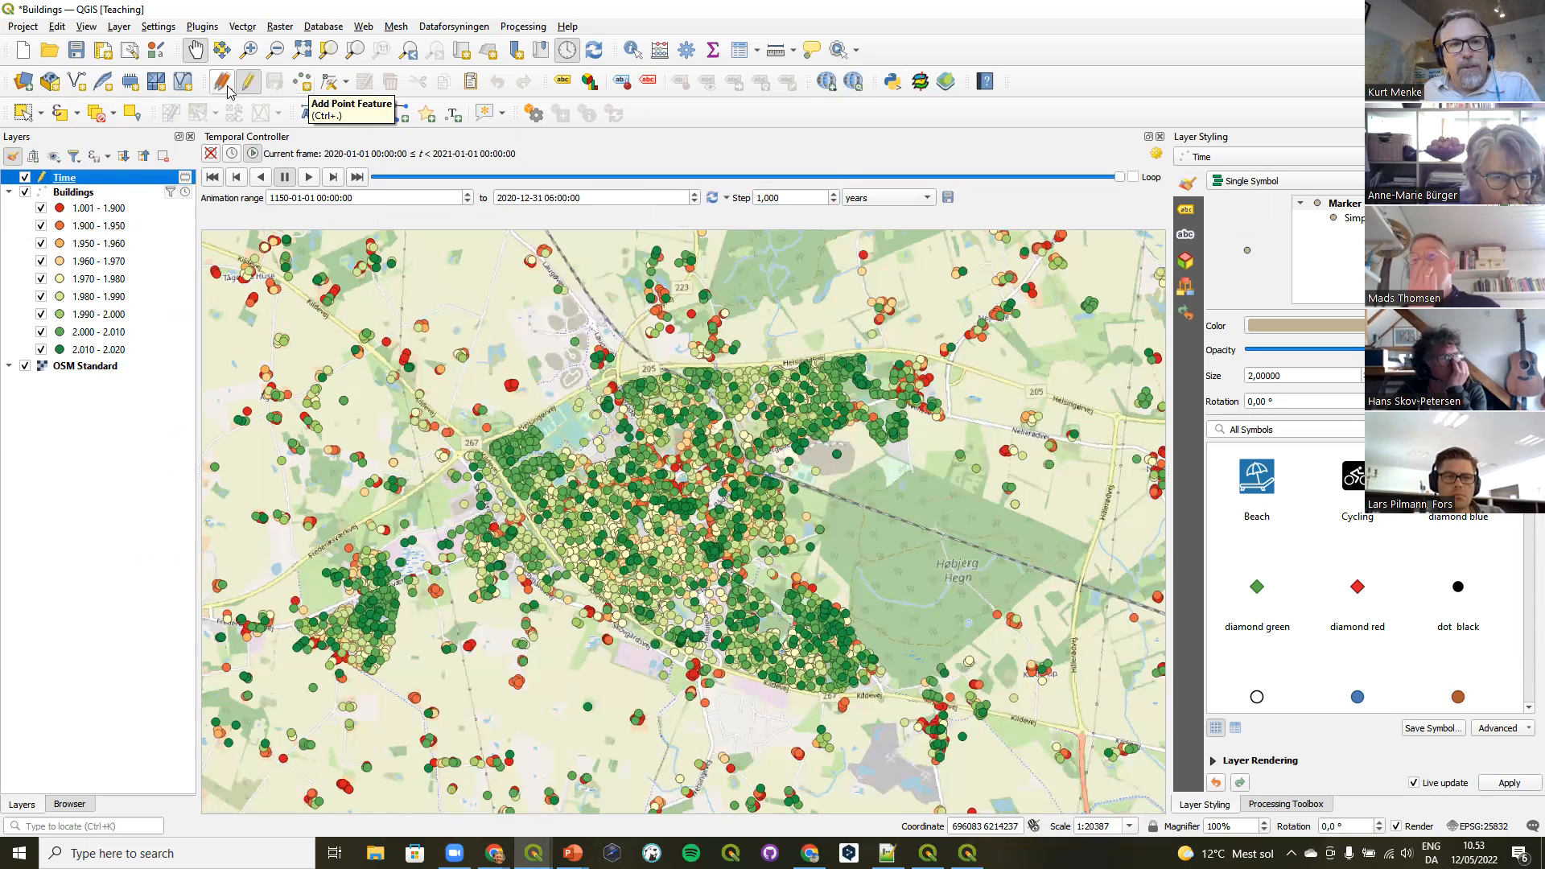
click(304, 82)
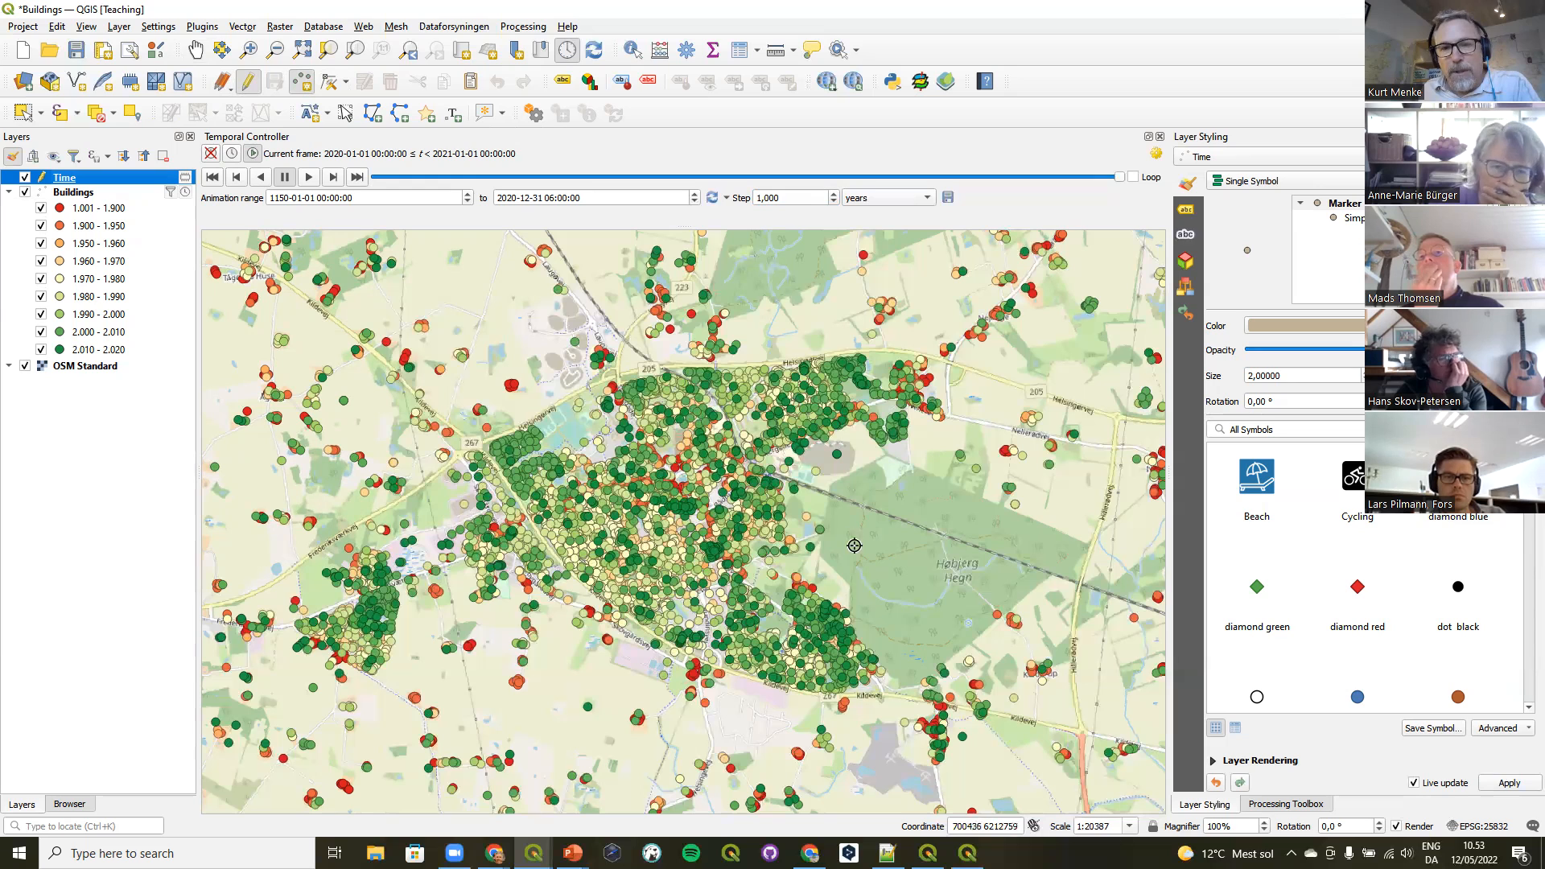
click(980, 367)
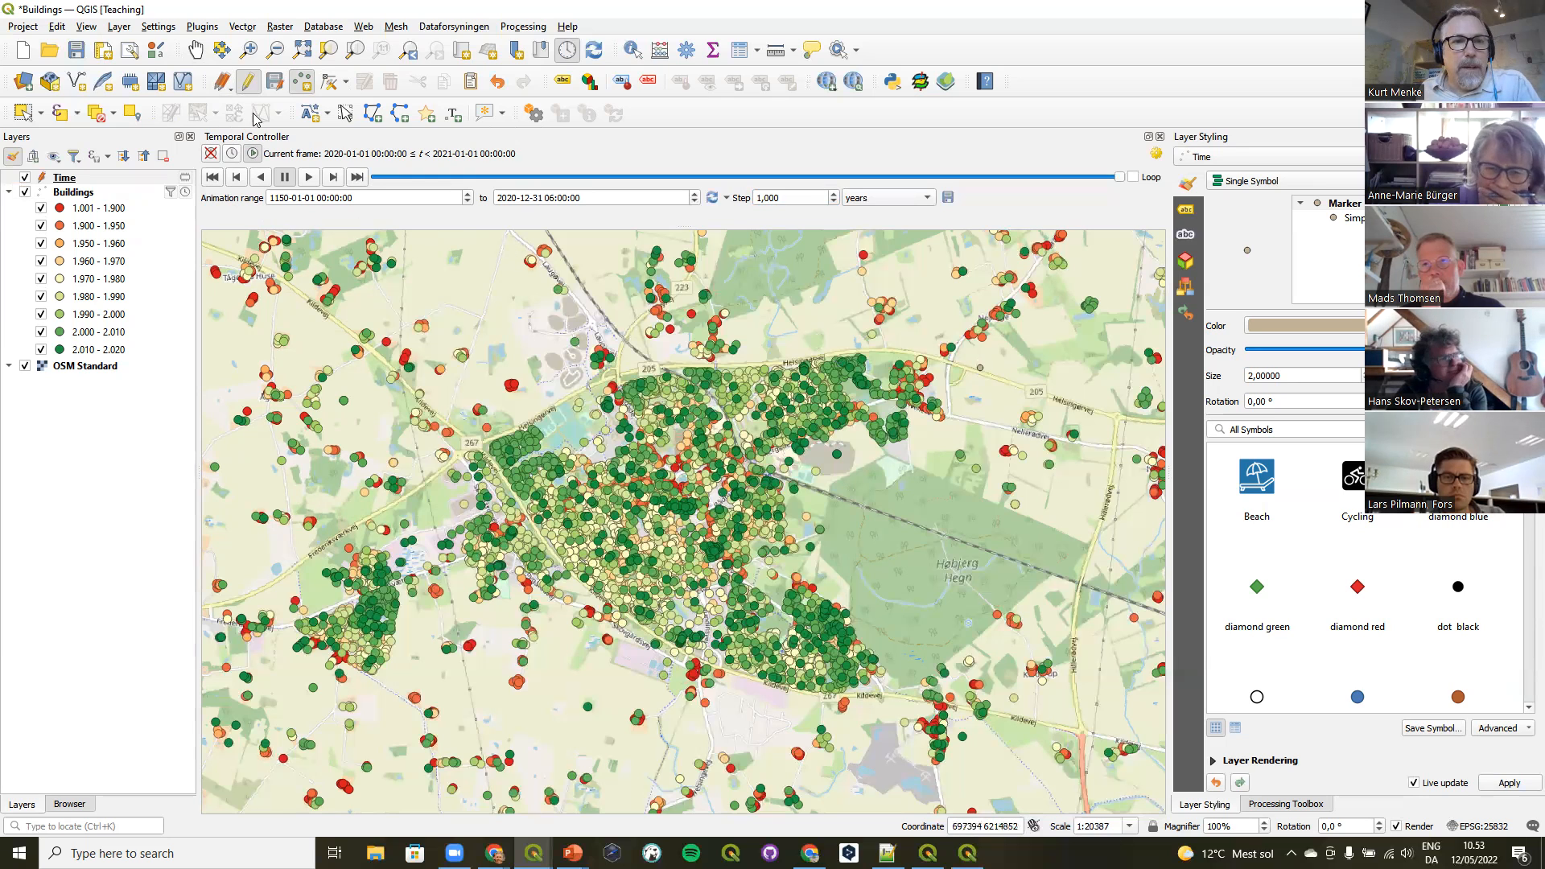
click(252, 84)
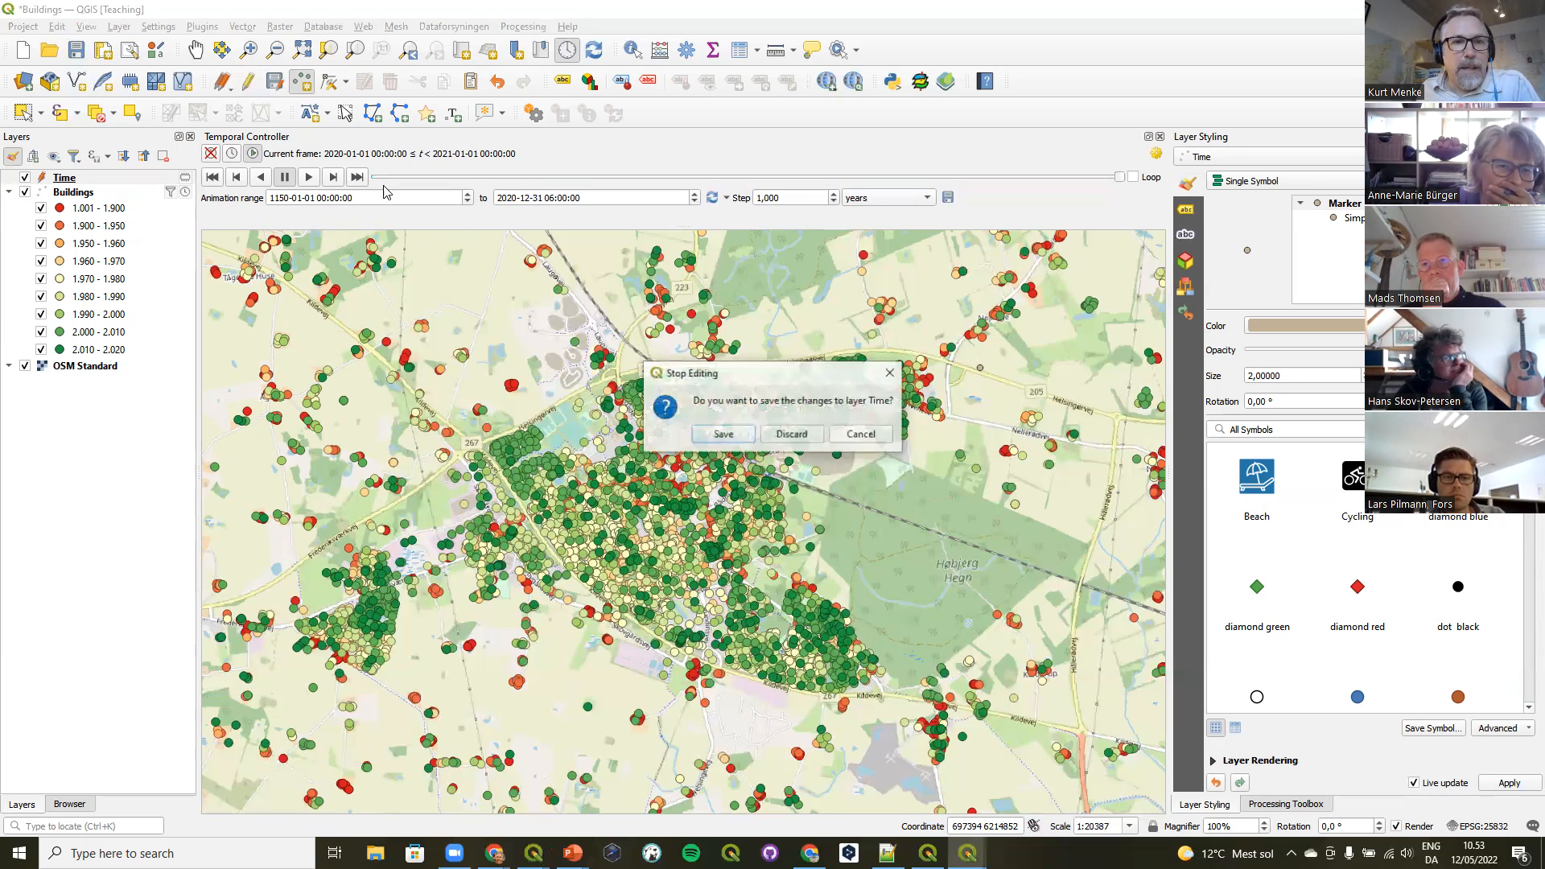
click(717, 434)
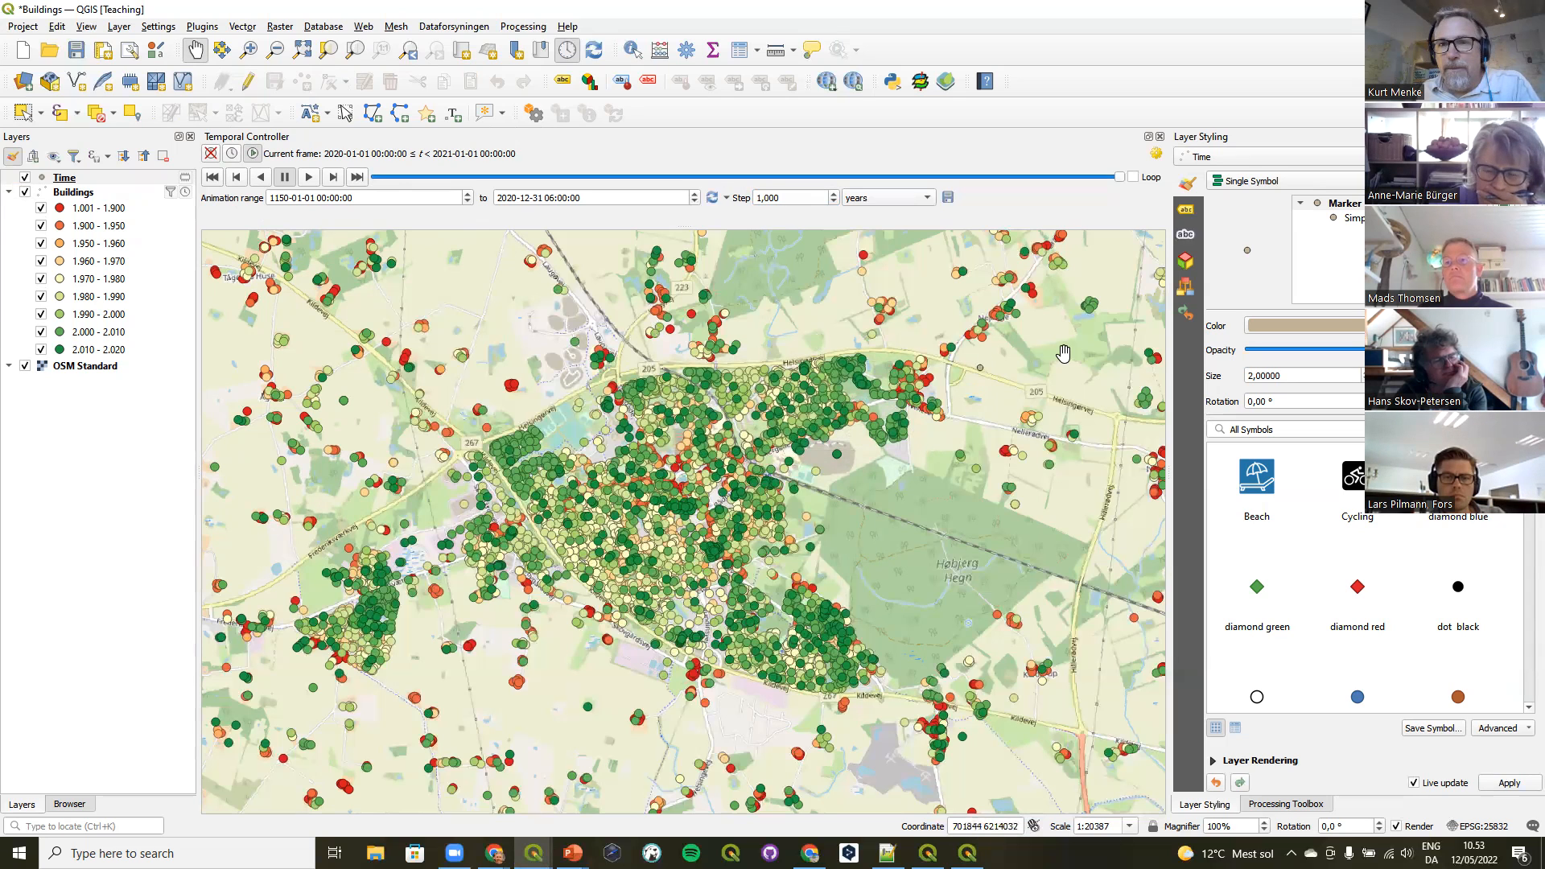
Set the Time layer's symbology to No Symbols and its labelling to Single Labels.
click(1292, 179)
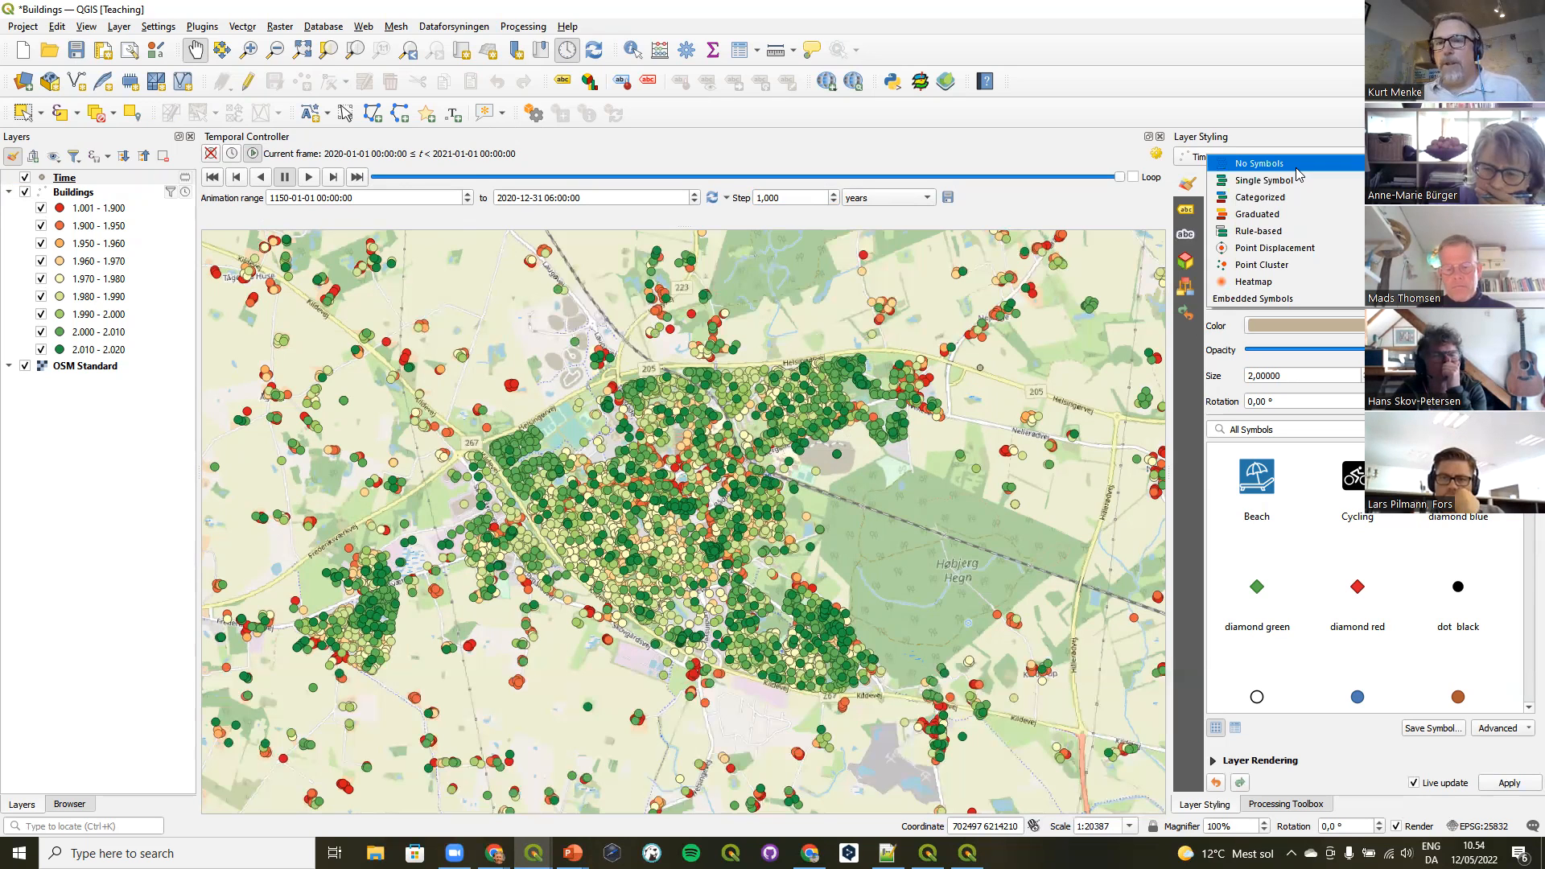
click(1296, 166)
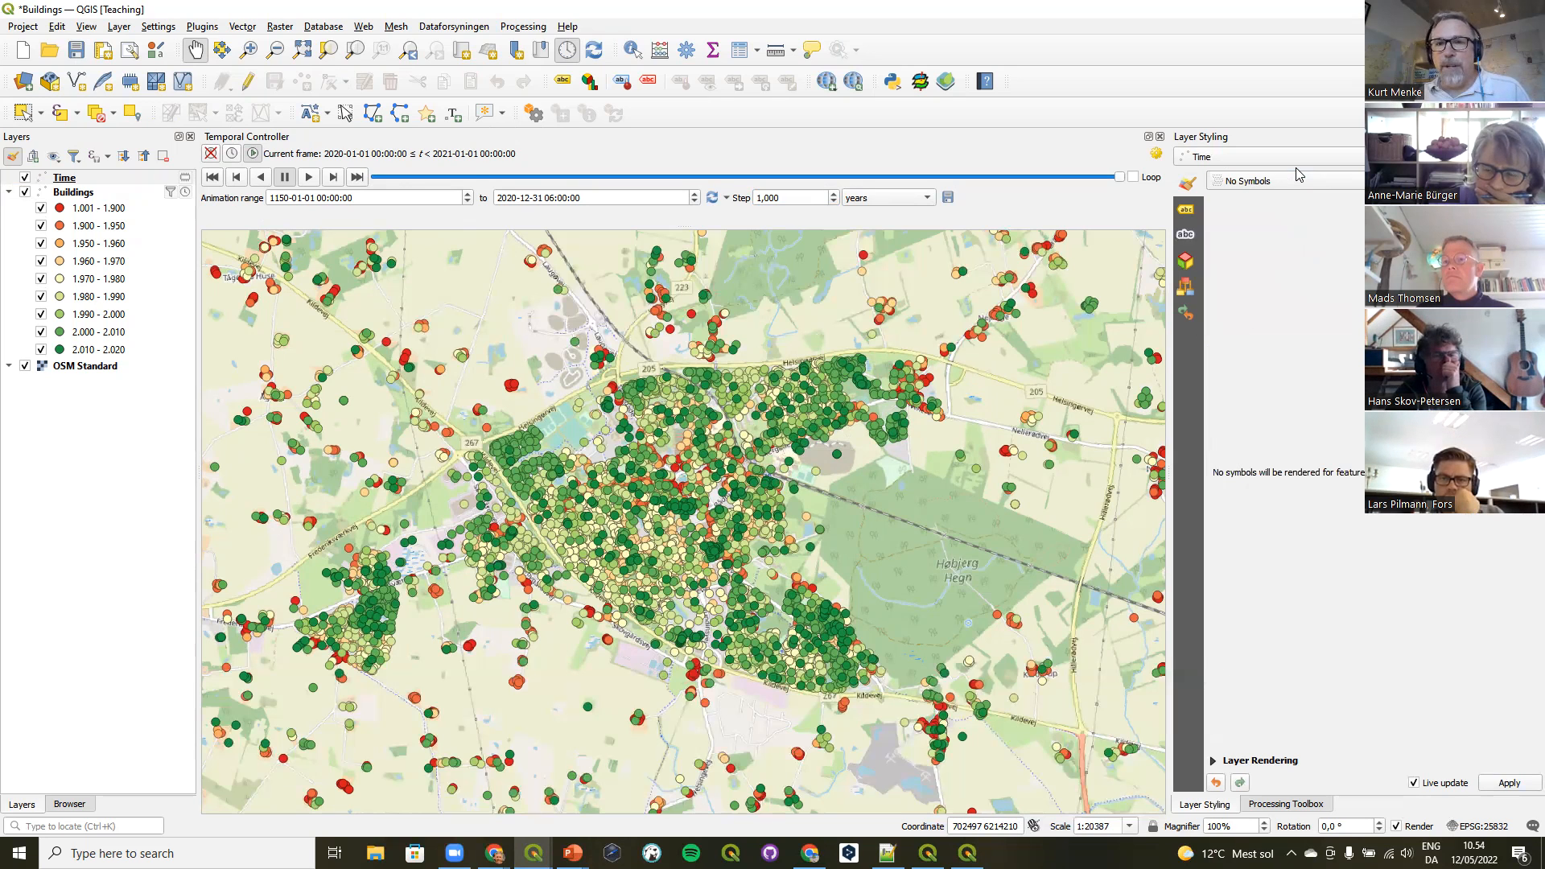
click(1188, 212)
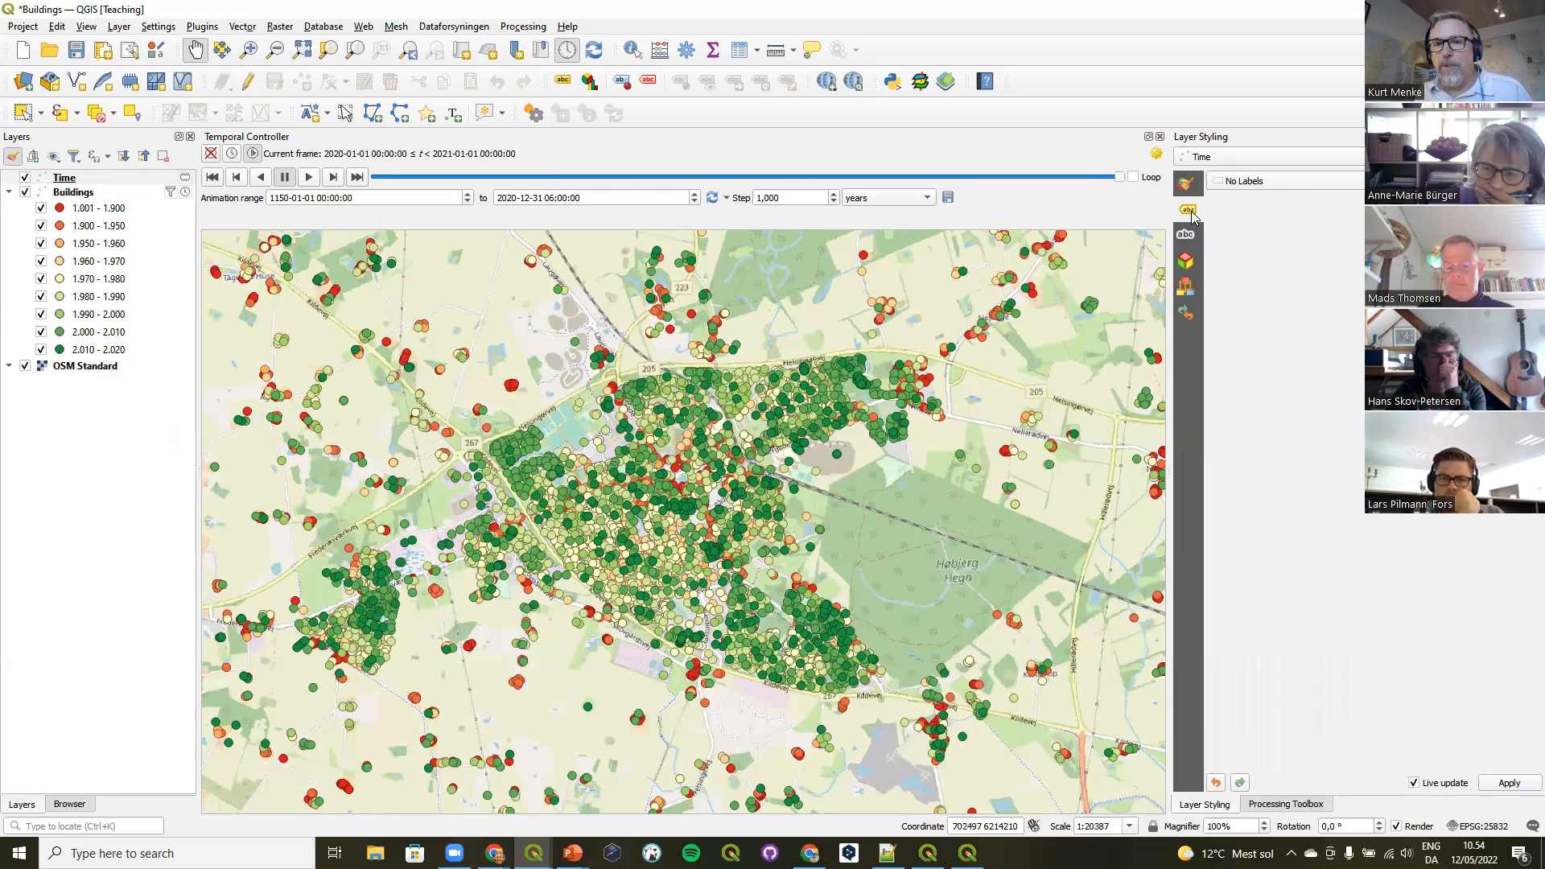
click(1304, 181)
click(1300, 197)
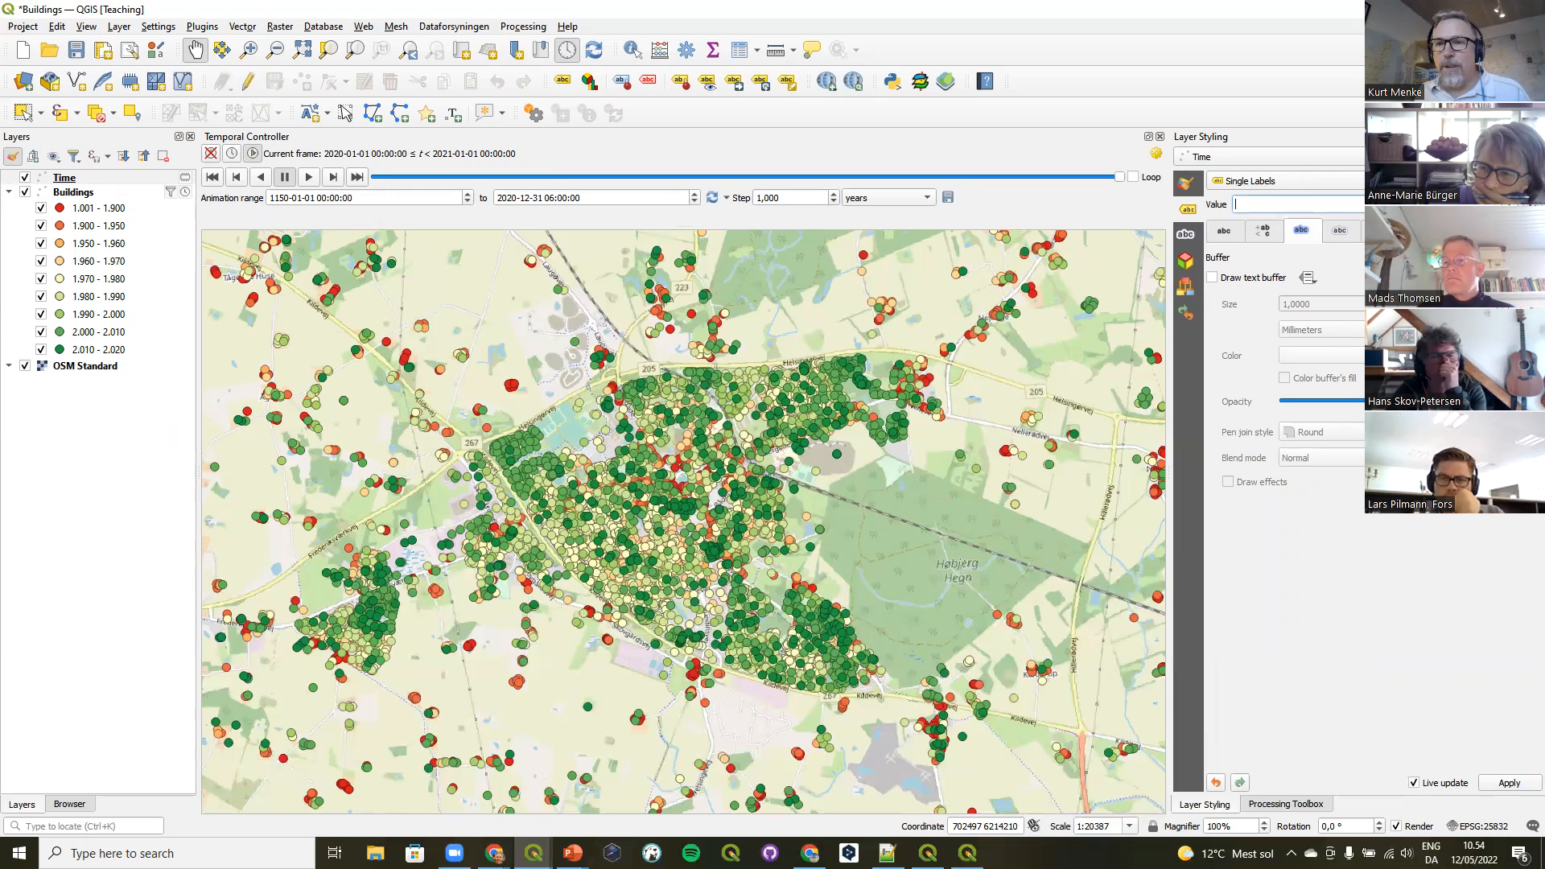
click(1531, 204)
click(716, 63)
text(time)
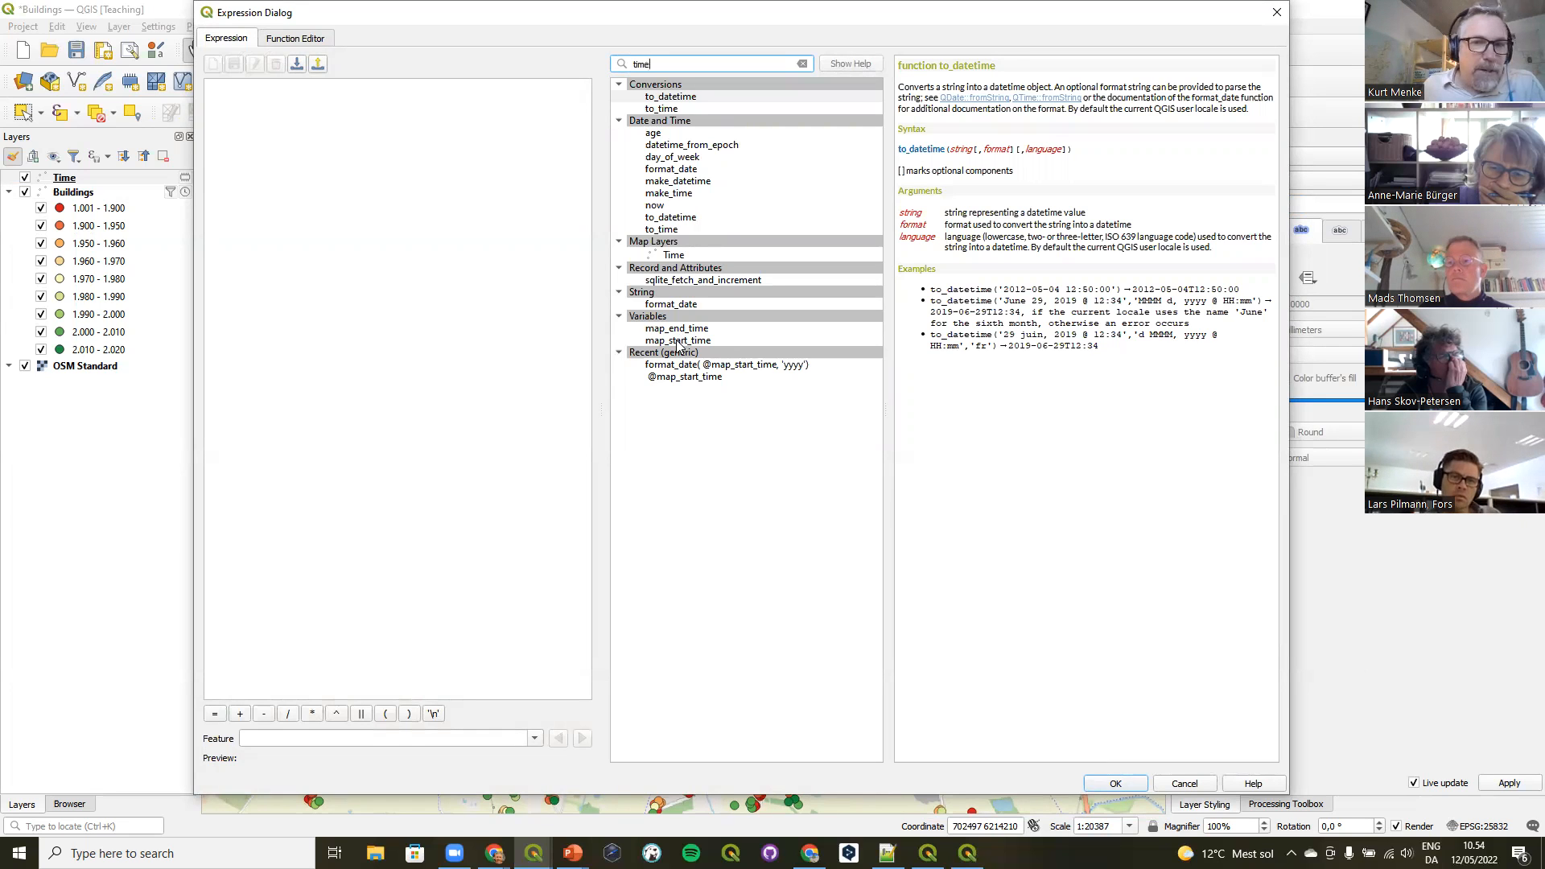
click(679, 341)
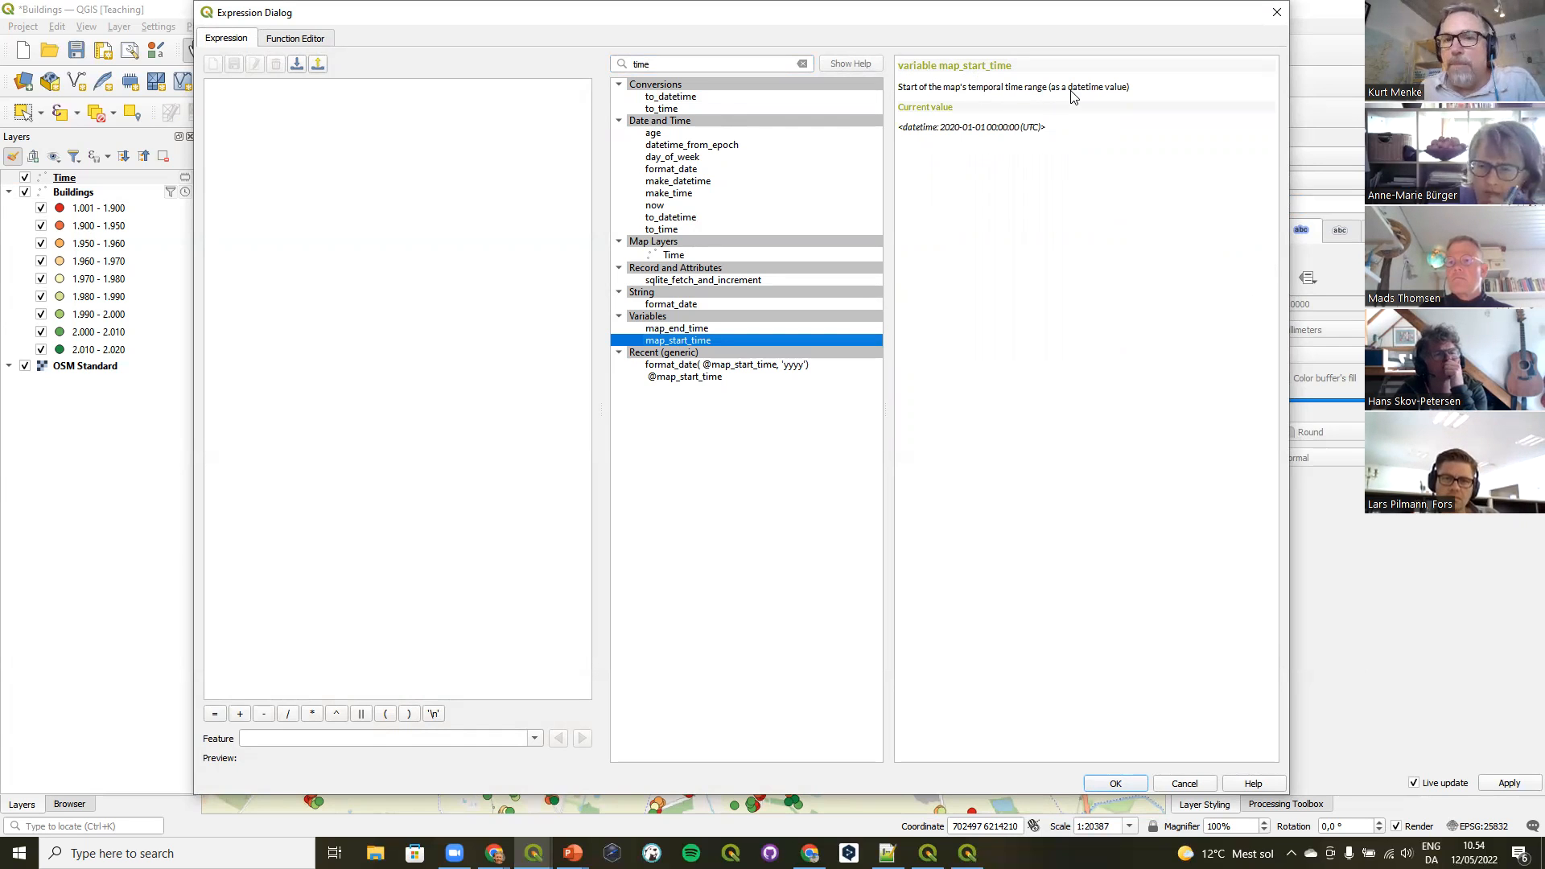
double_click(689, 341)
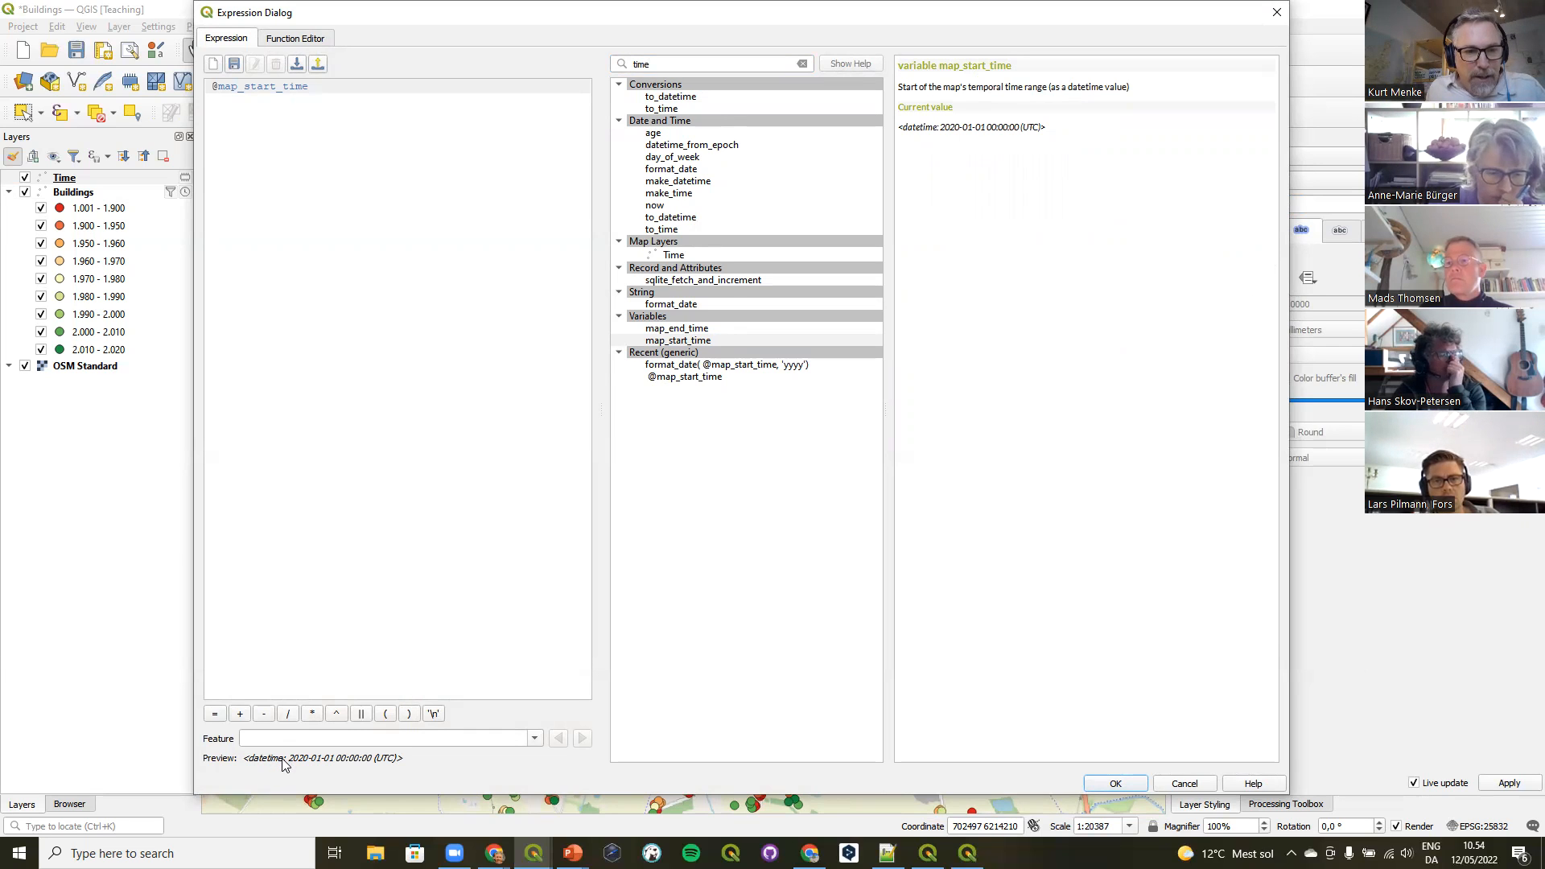
drag(291, 766, 406, 761)
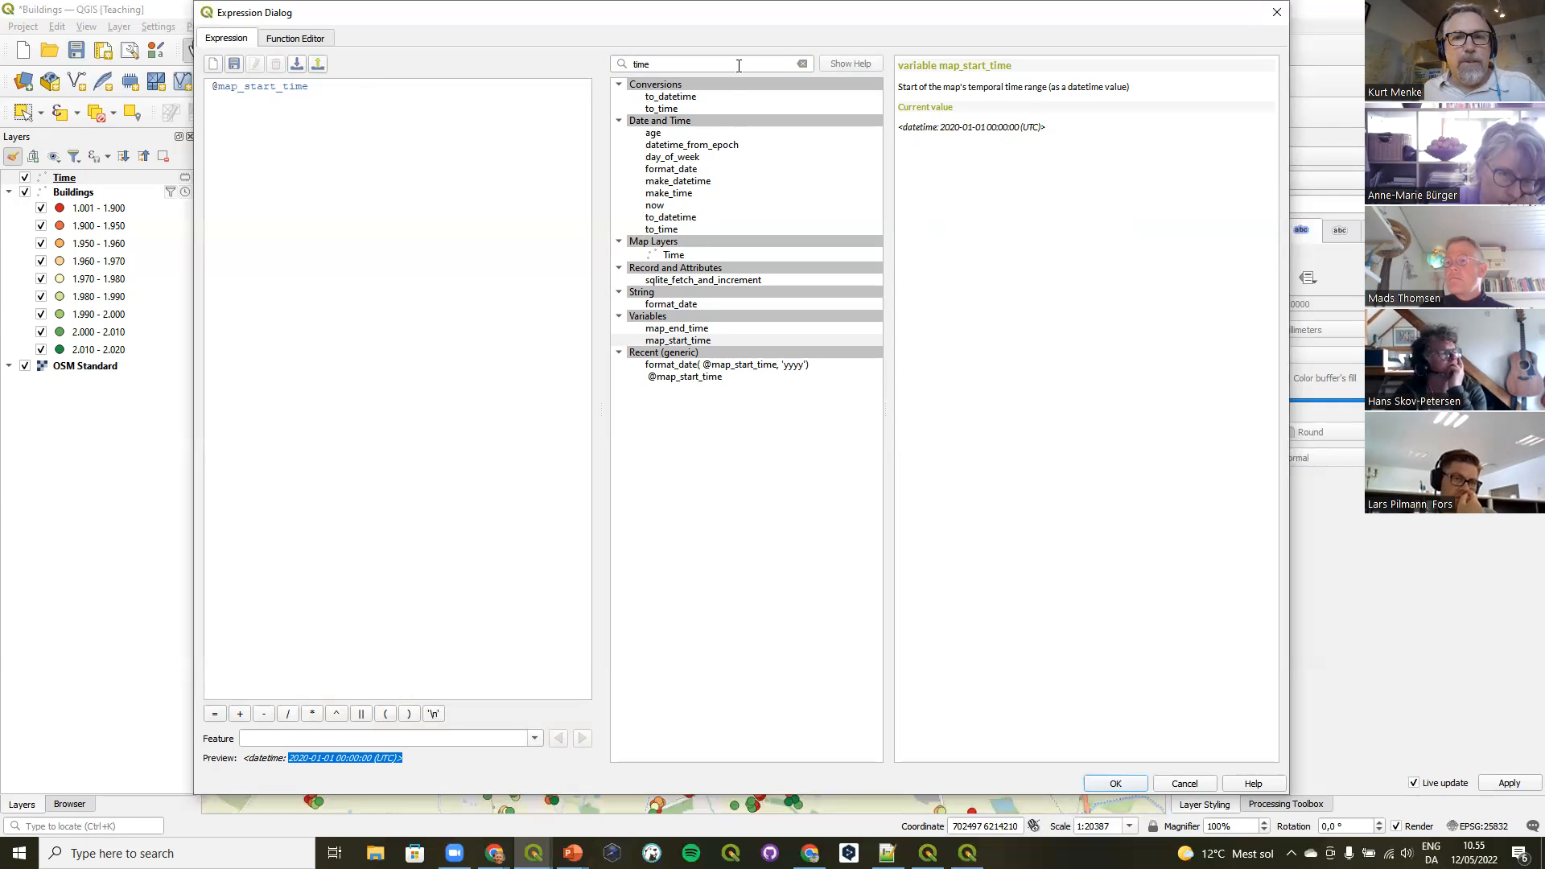
click(798, 64)
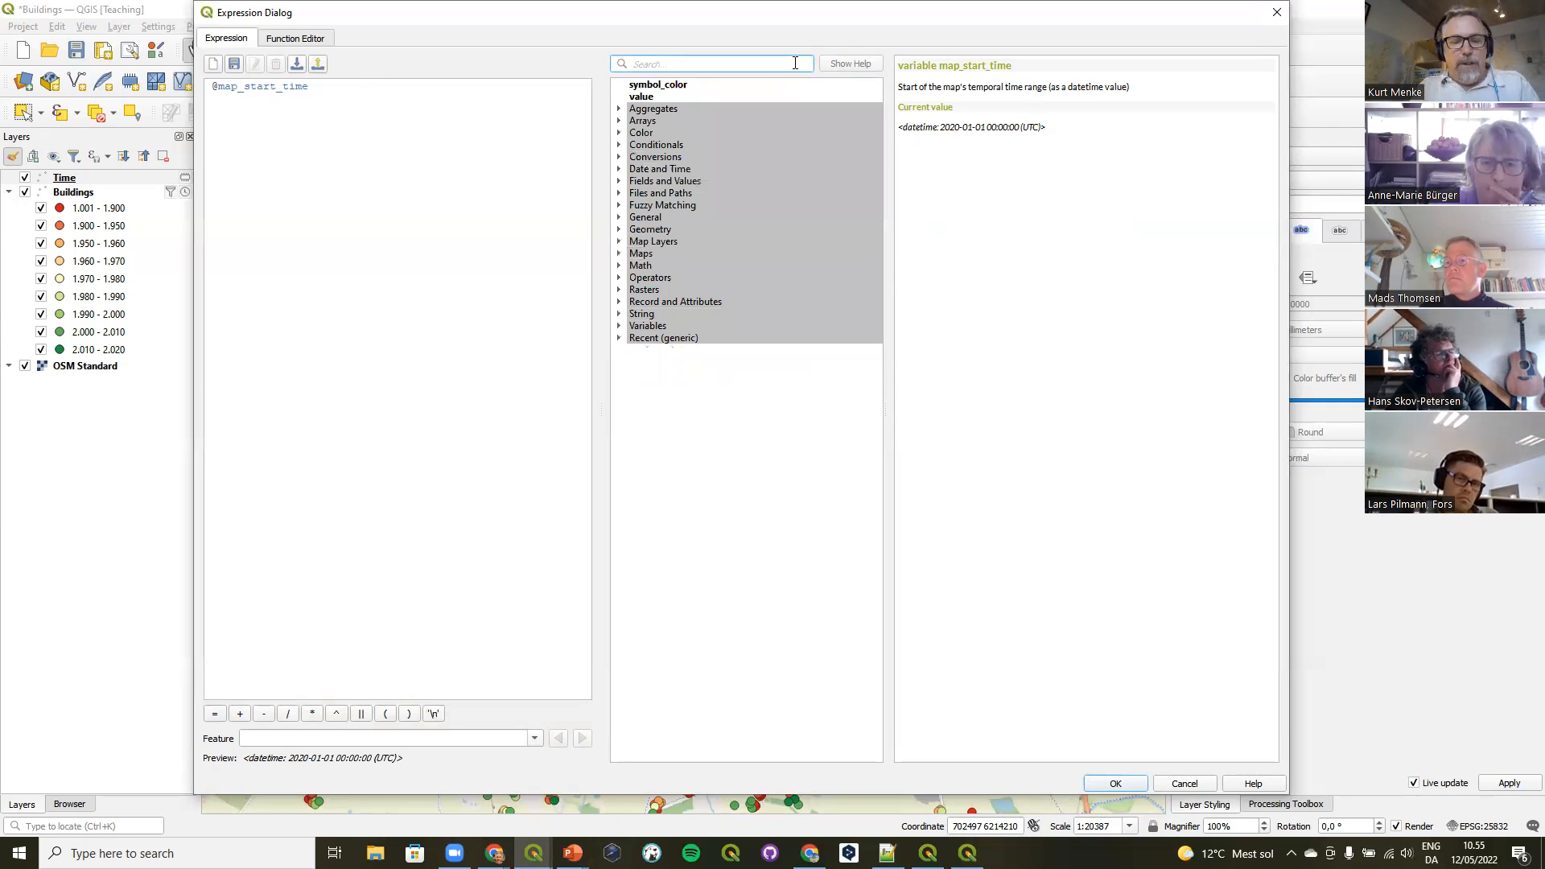
text(format)
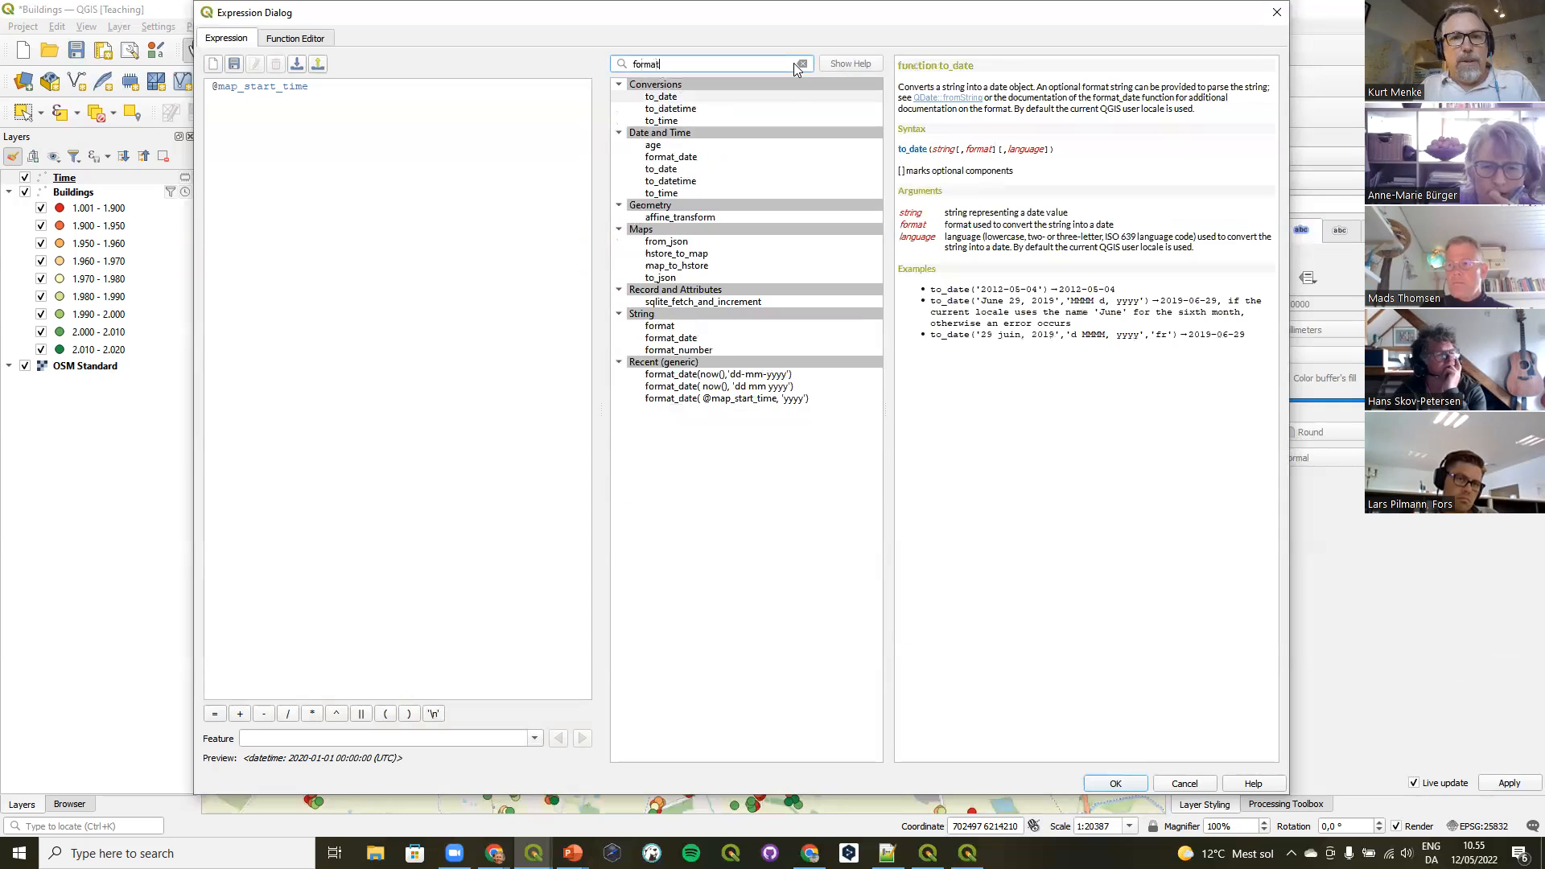
click(673, 157)
click(214, 89)
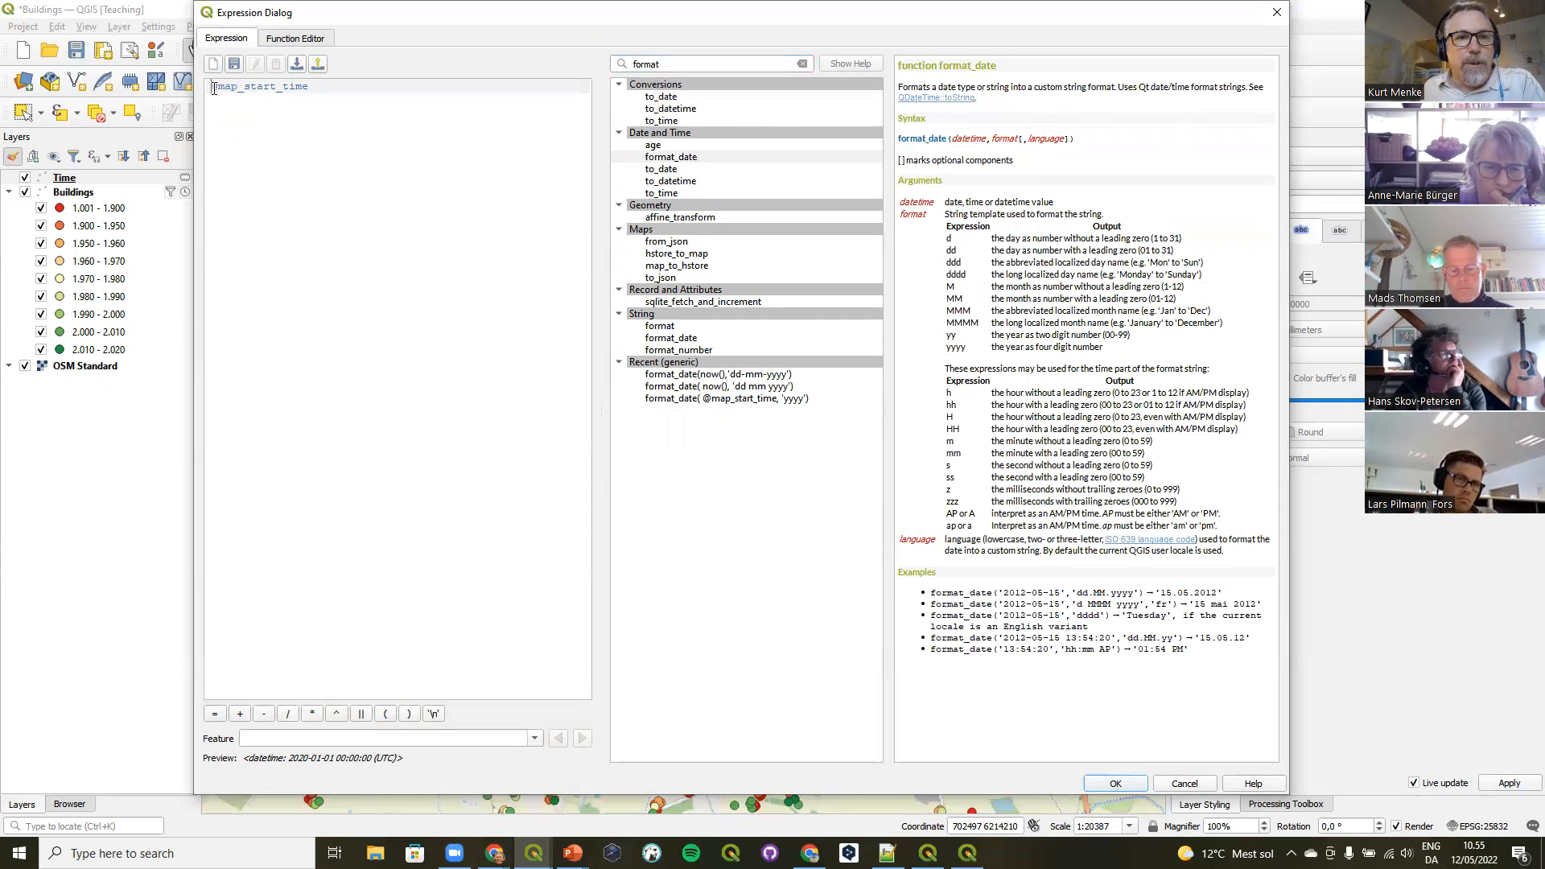
double_click(671, 157)
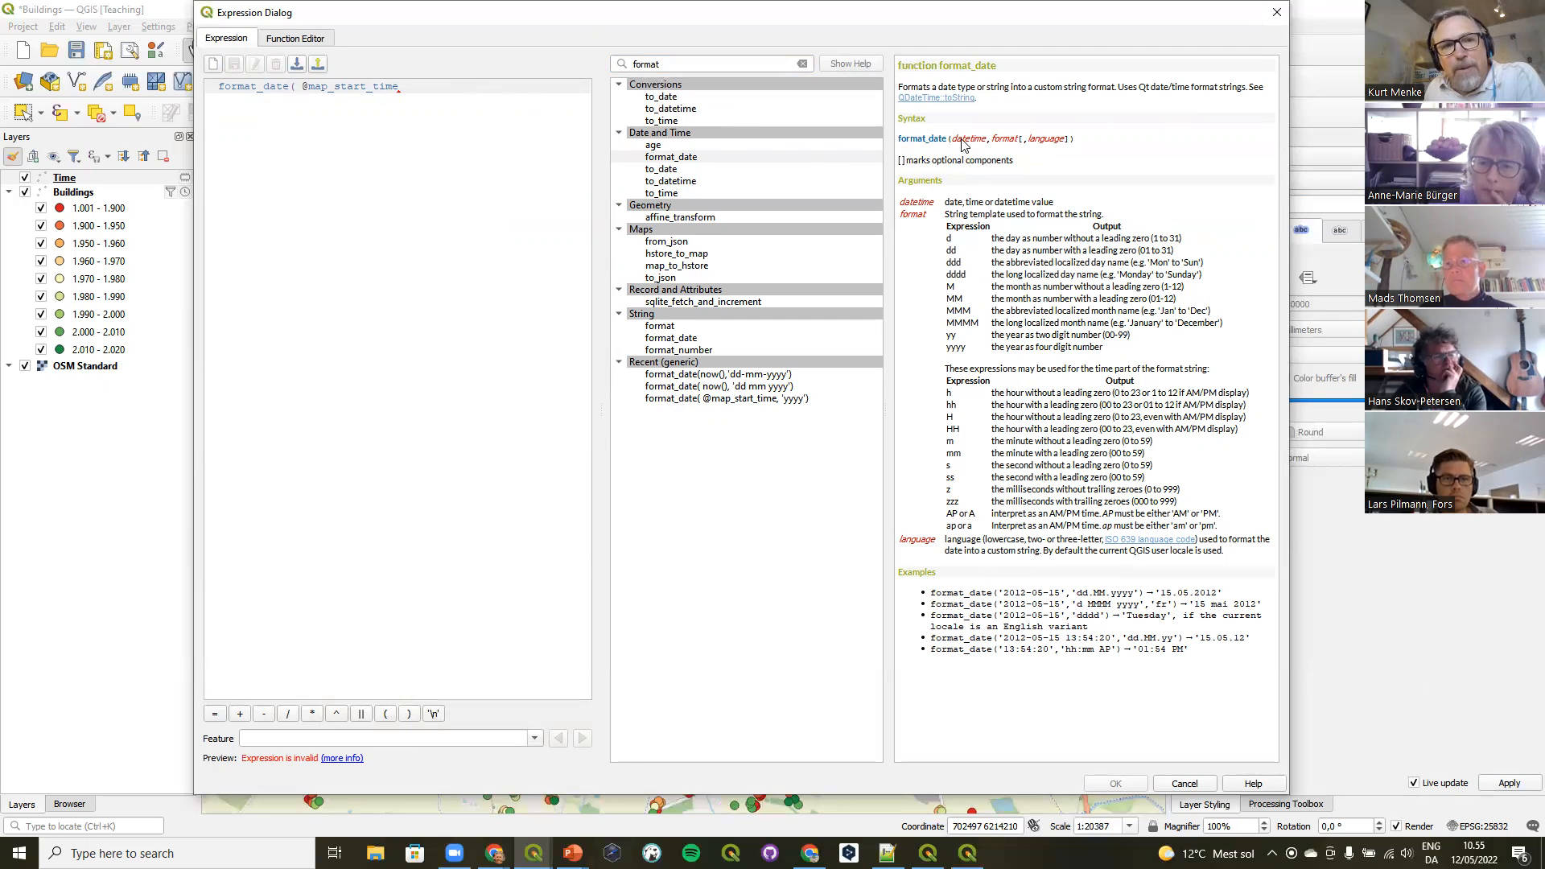
click(304, 86)
drag(328, 82, 406, 78)
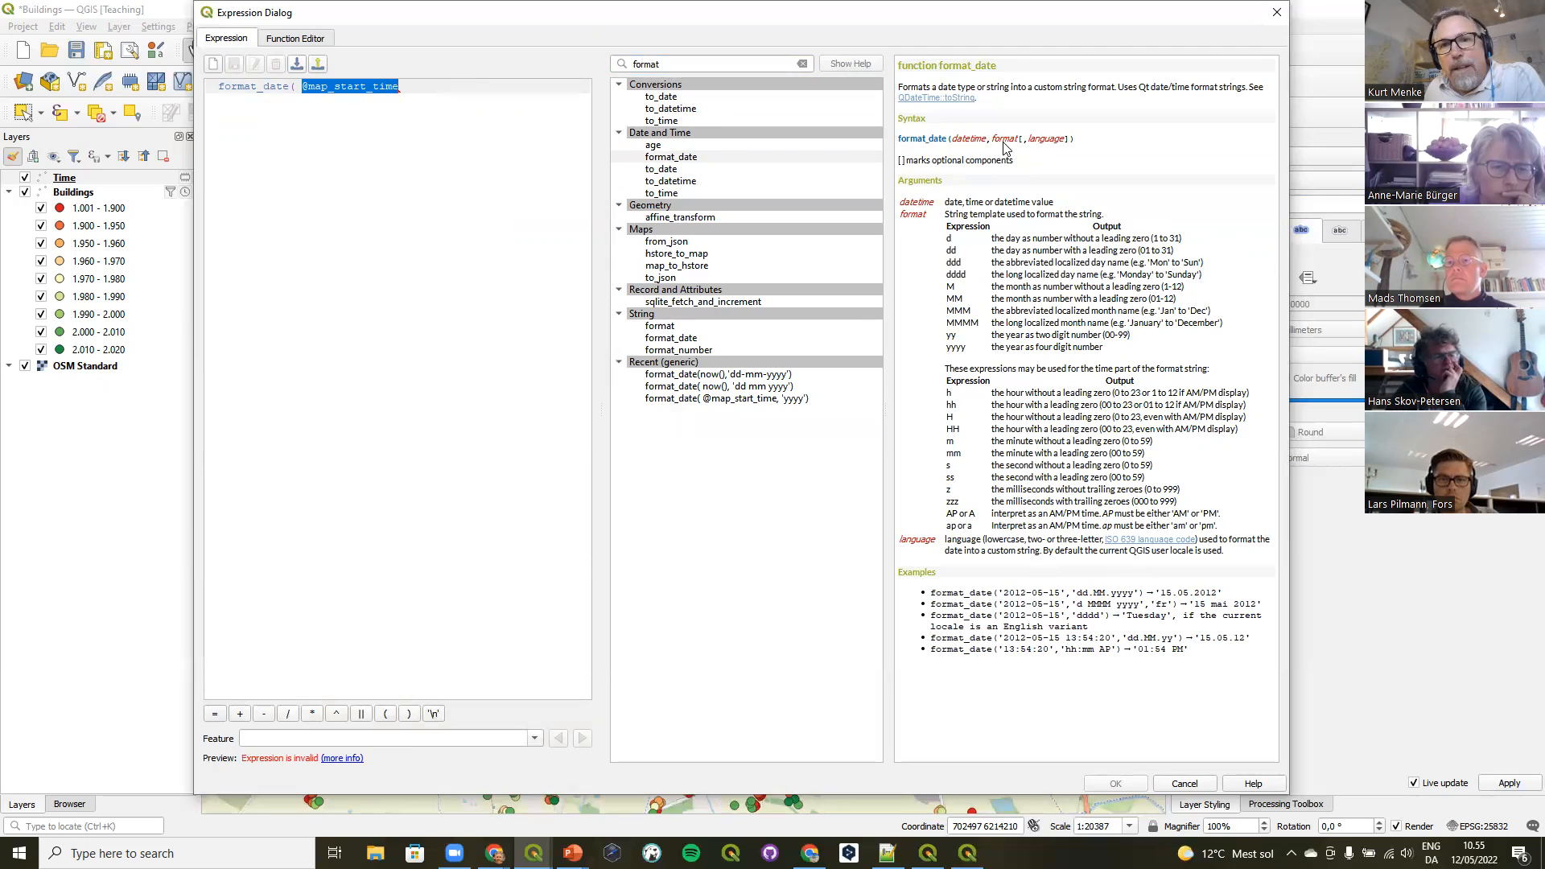
click(420, 87)
text(,)
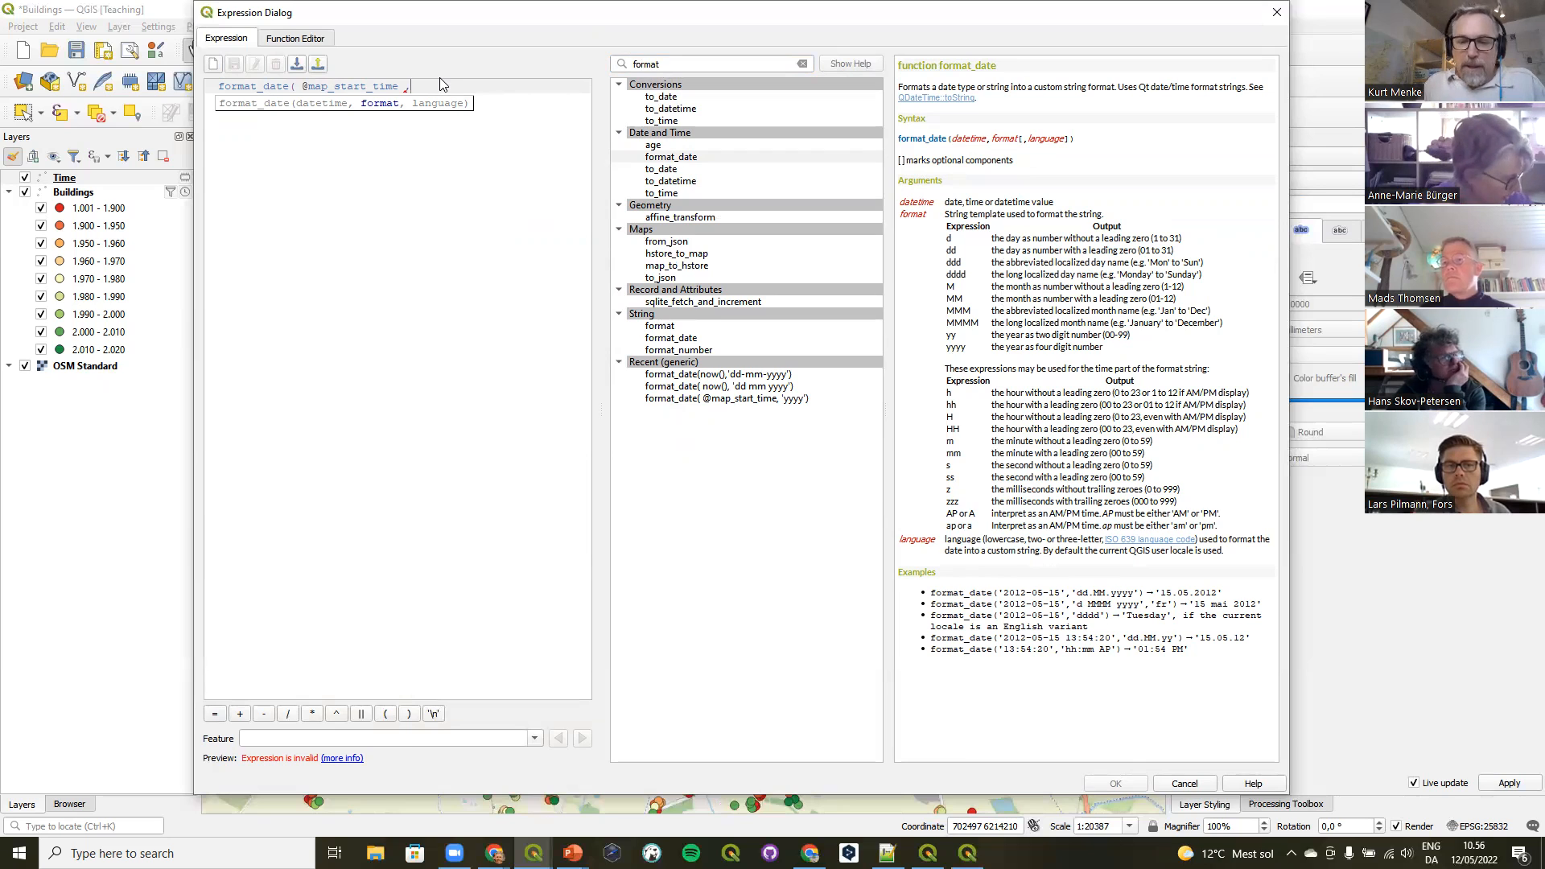
text(')
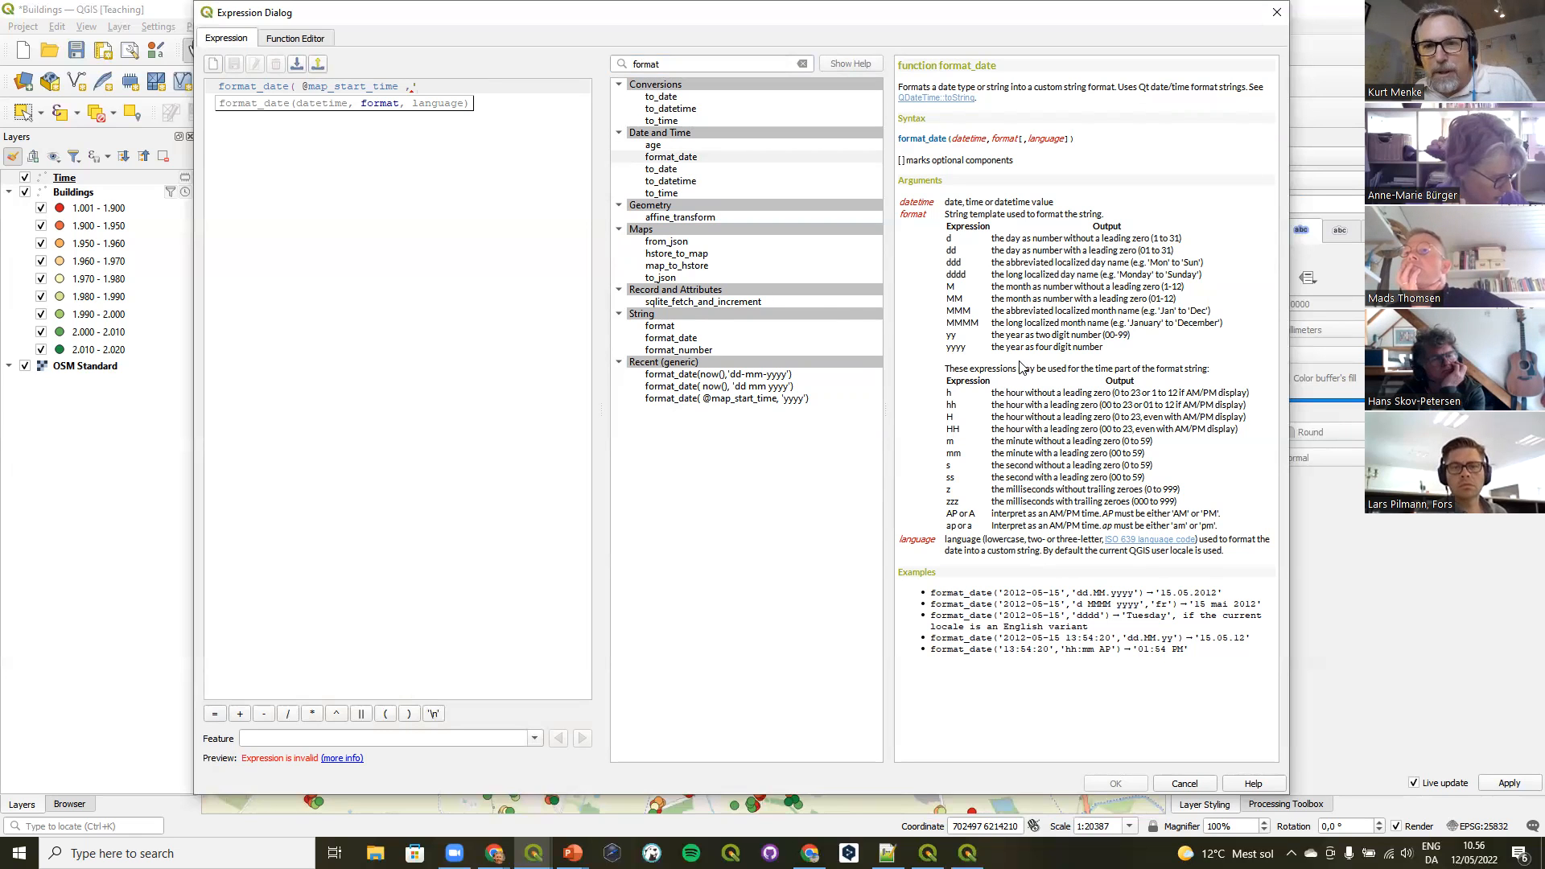
drag(1001, 358, 1086, 355)
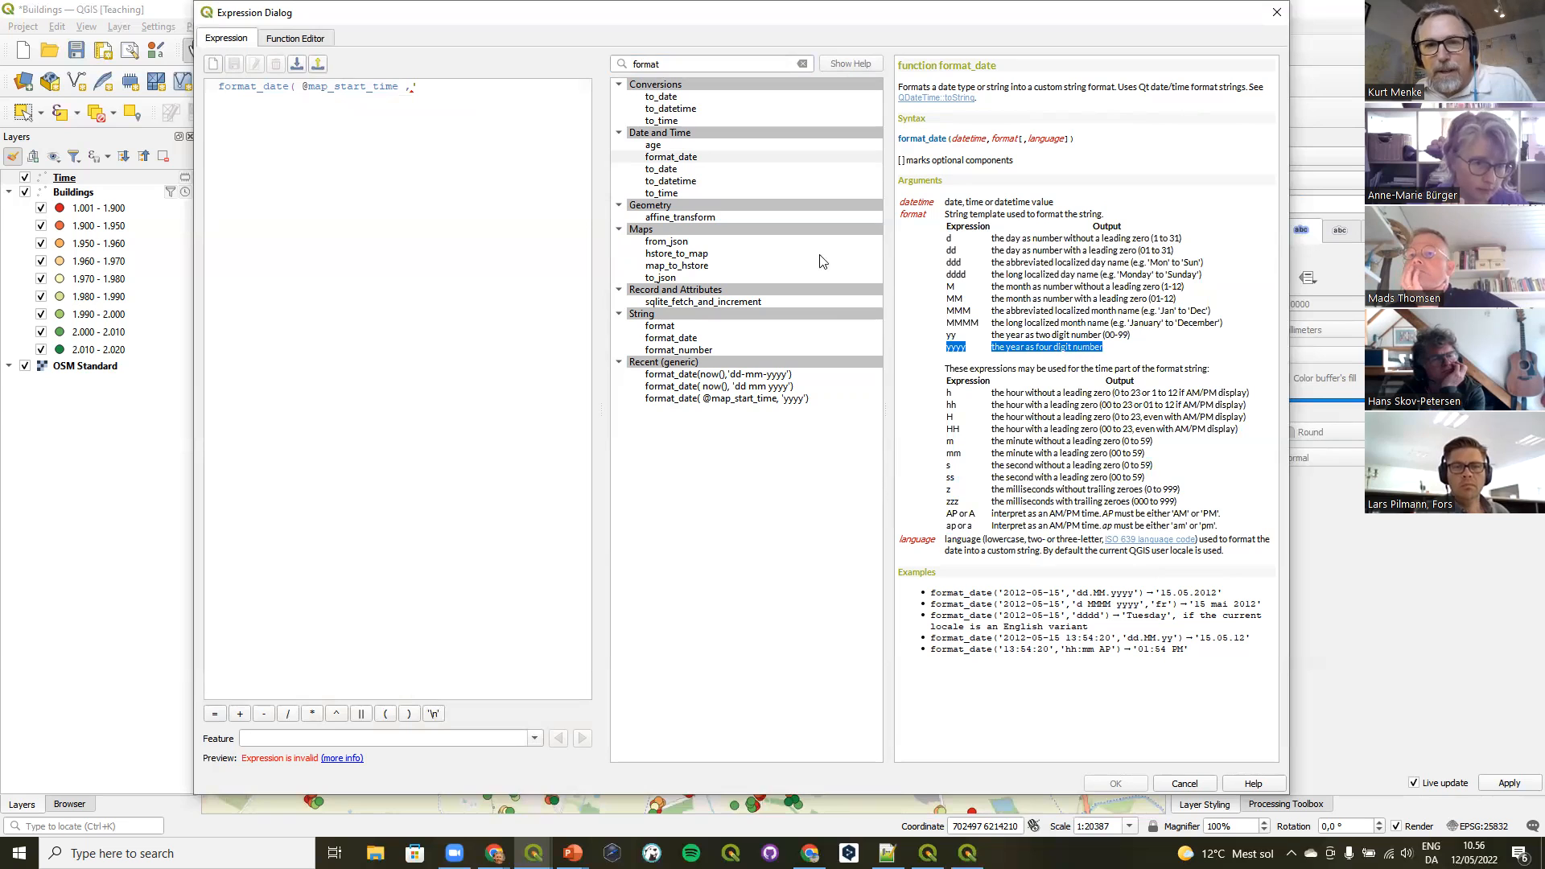
click(426, 84)
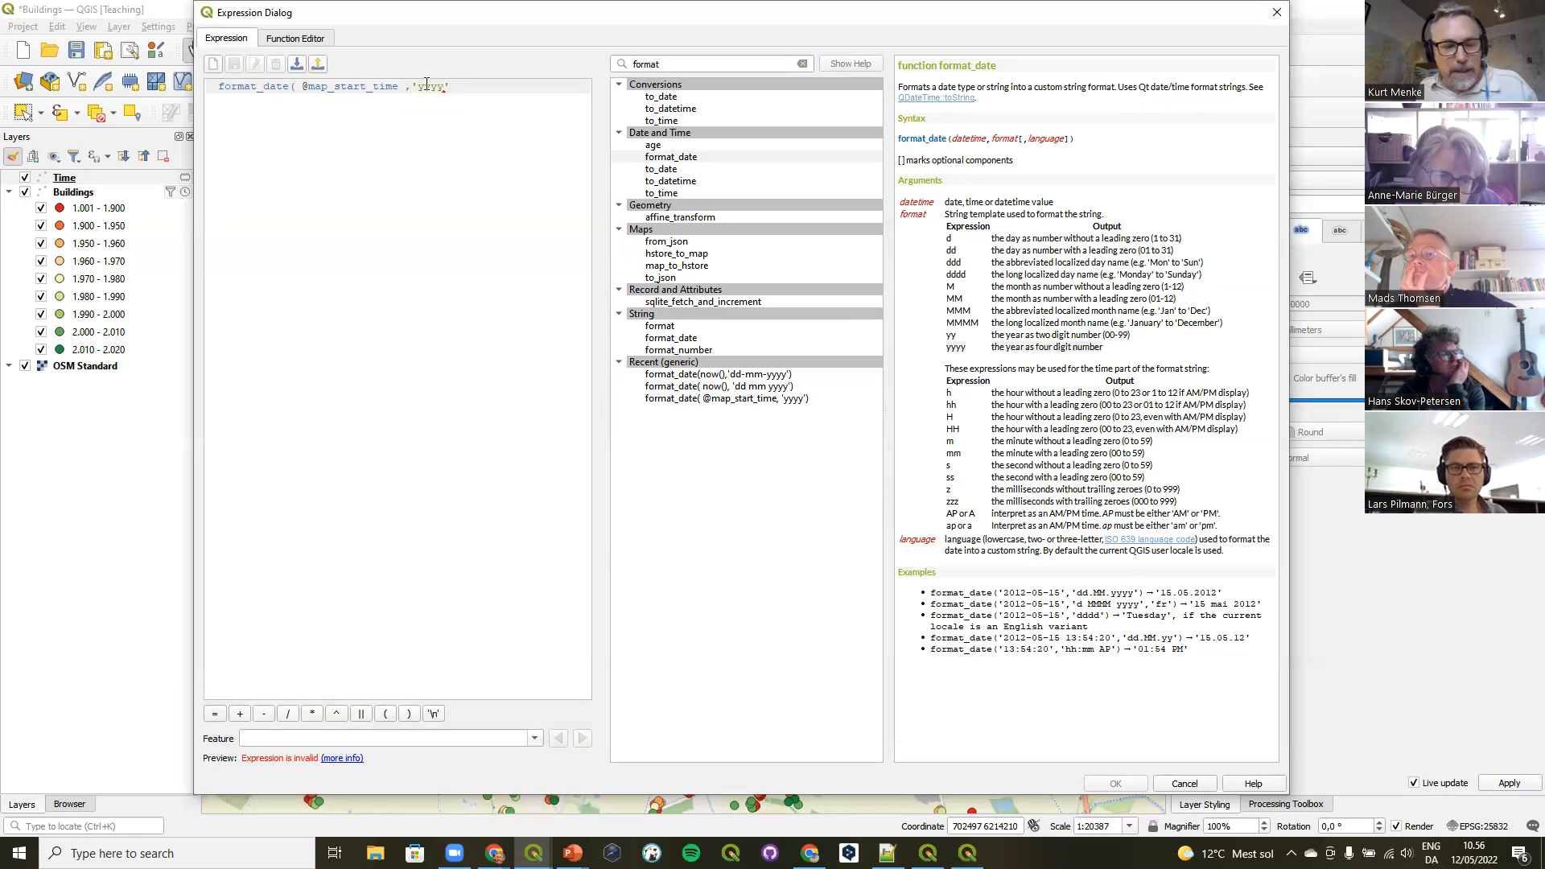
text(yyyy'))
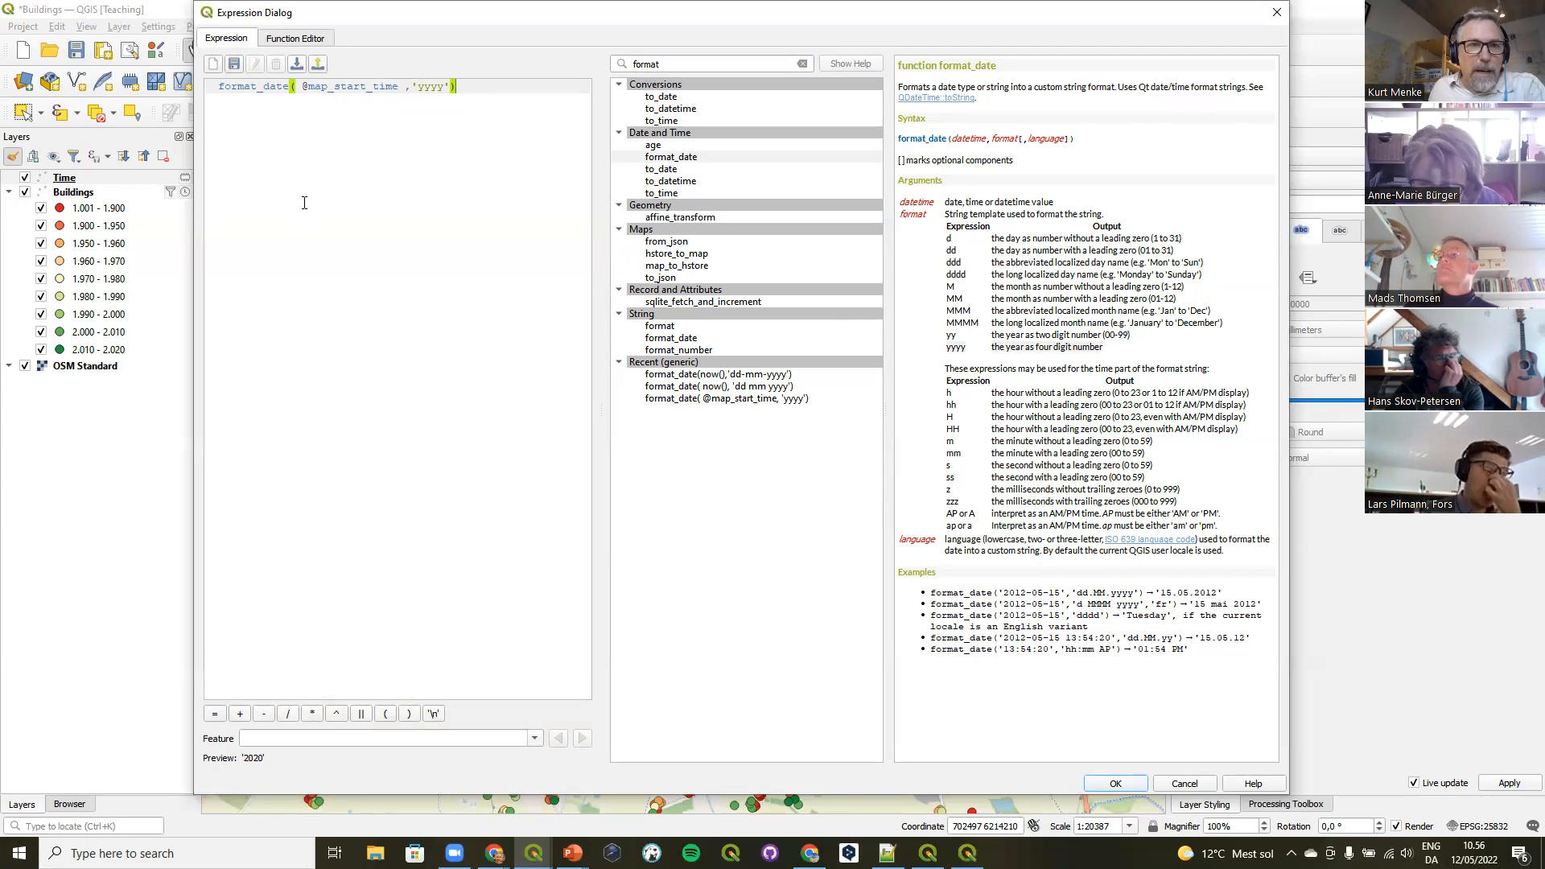
click(222, 107)
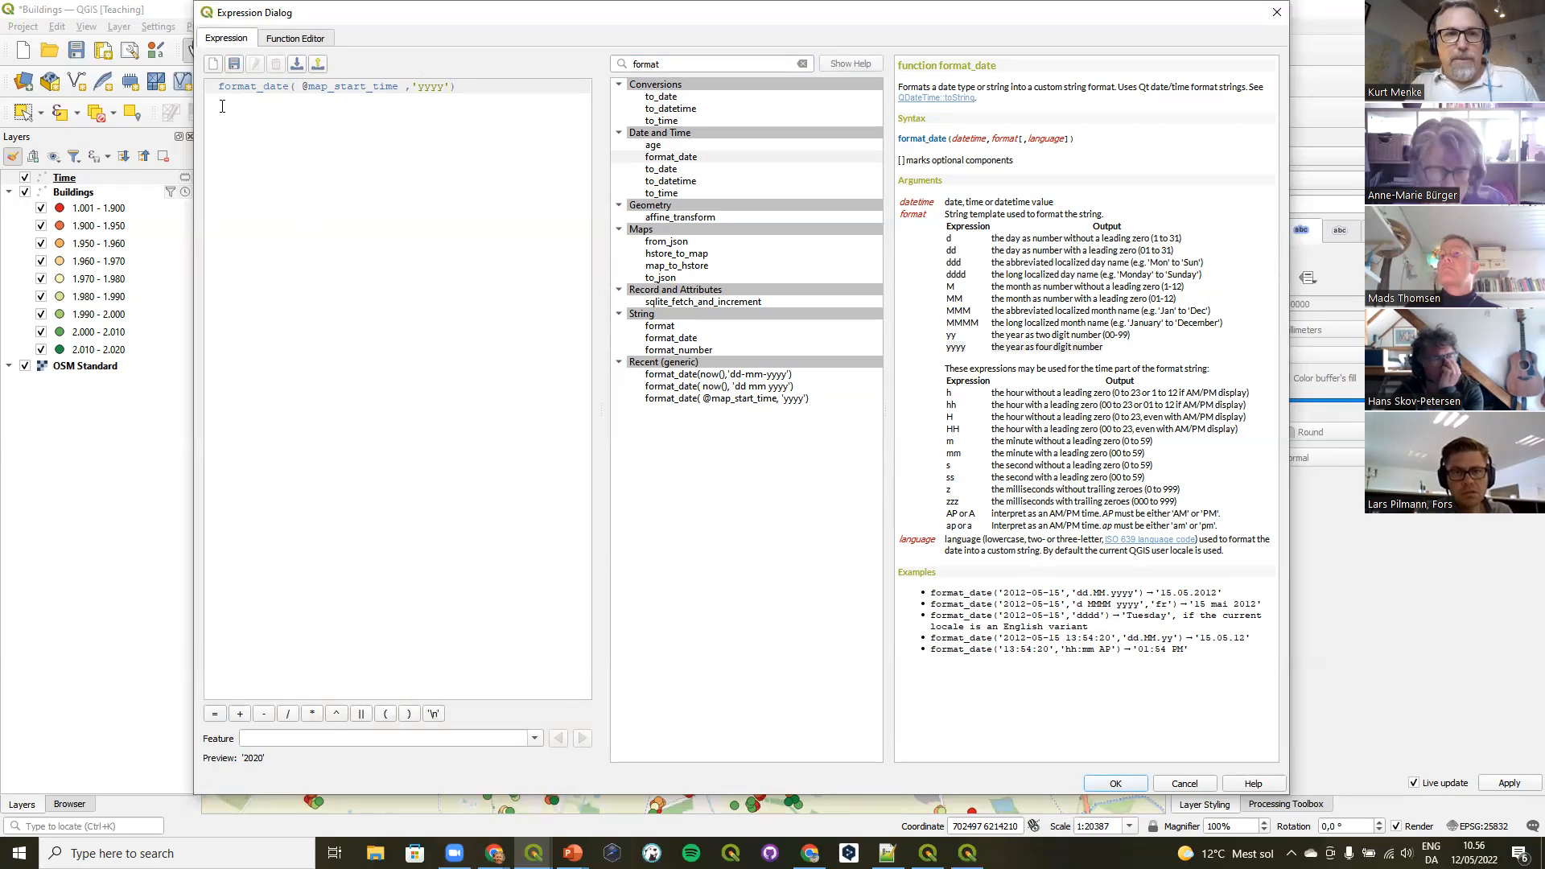
Prefix the format_date label expression with the text 'Year=' joined by the string concatenation operator ||.
text('Y)
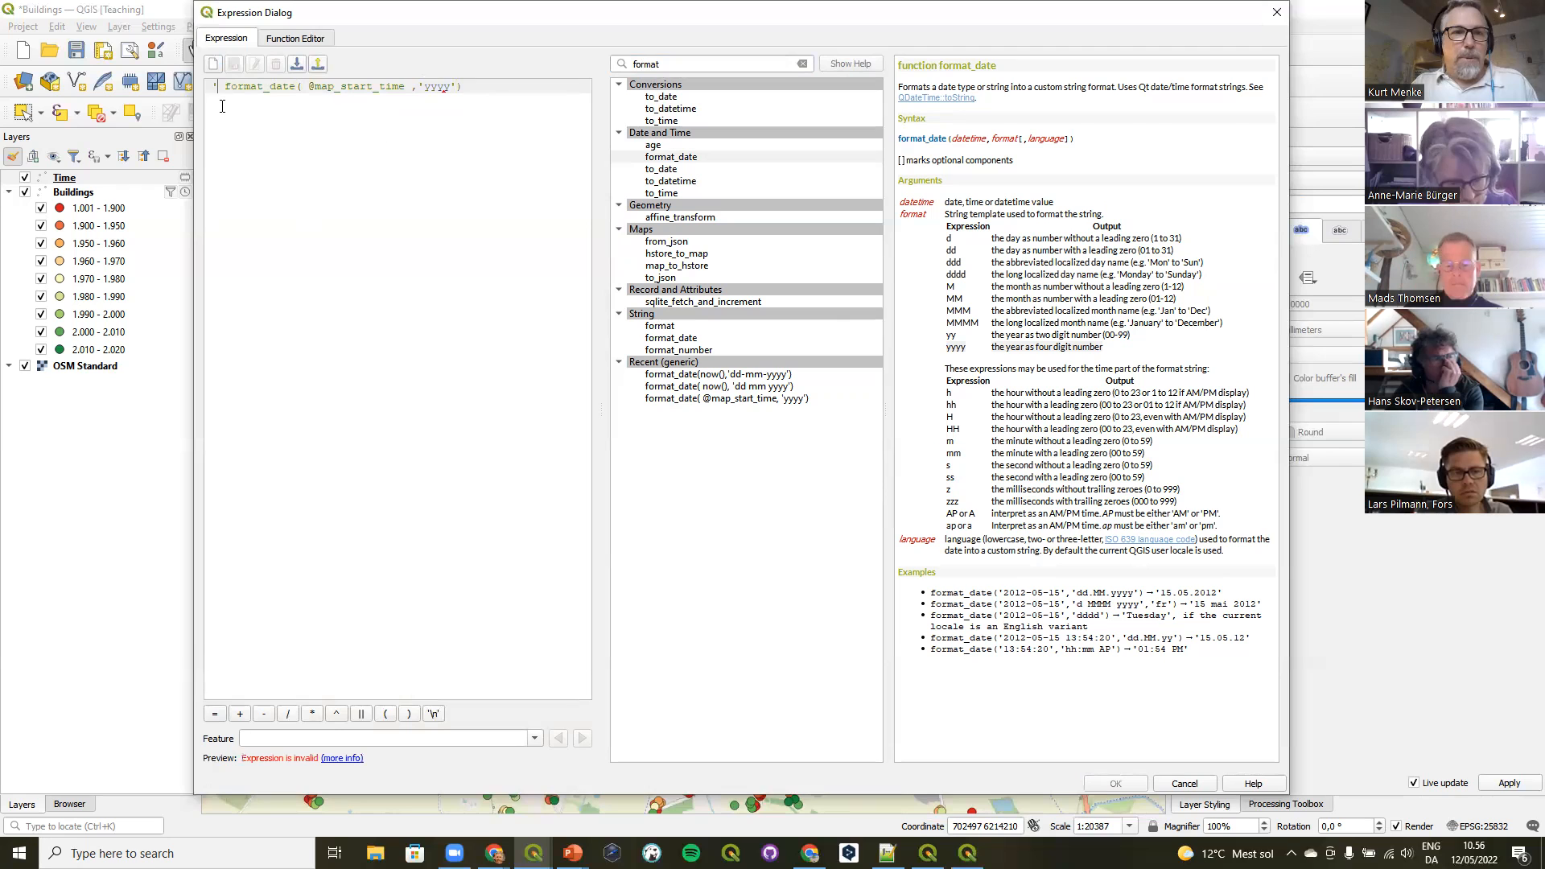
text(ear)
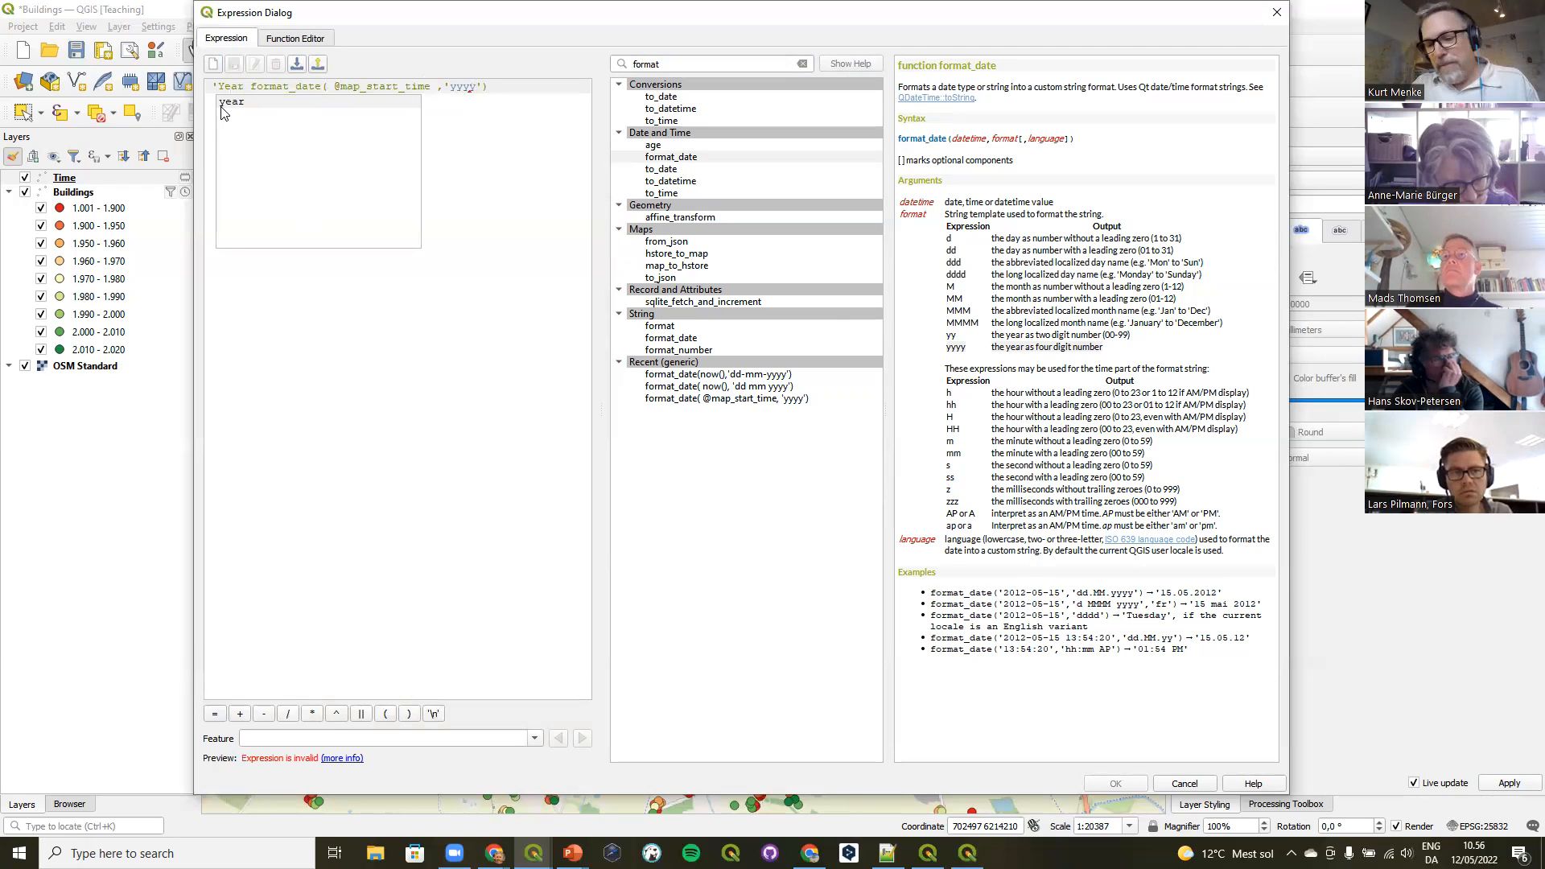
text(=)
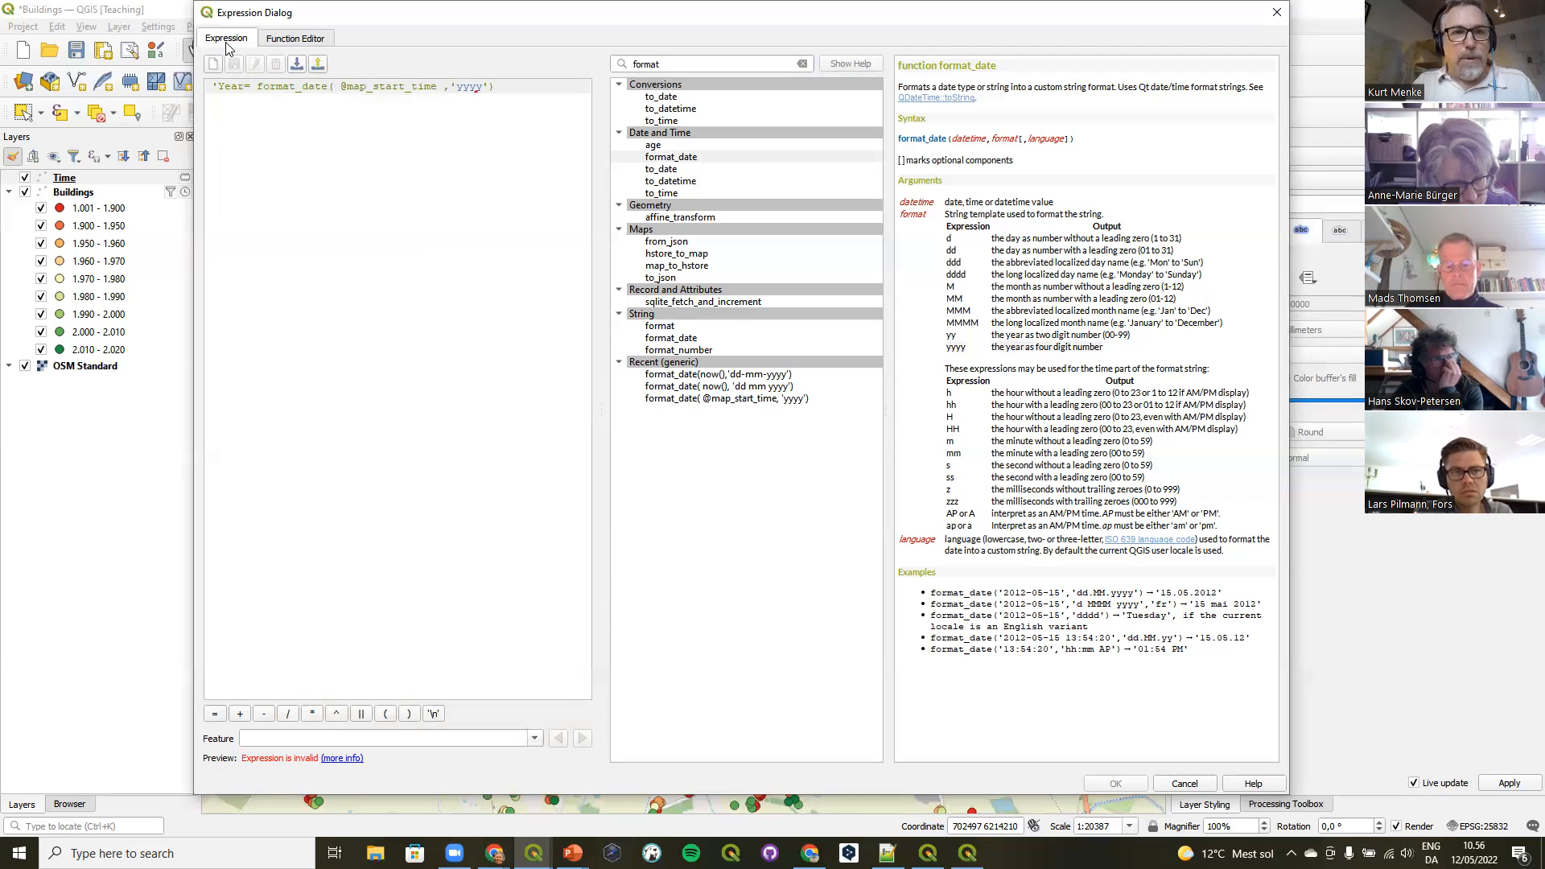
text(')
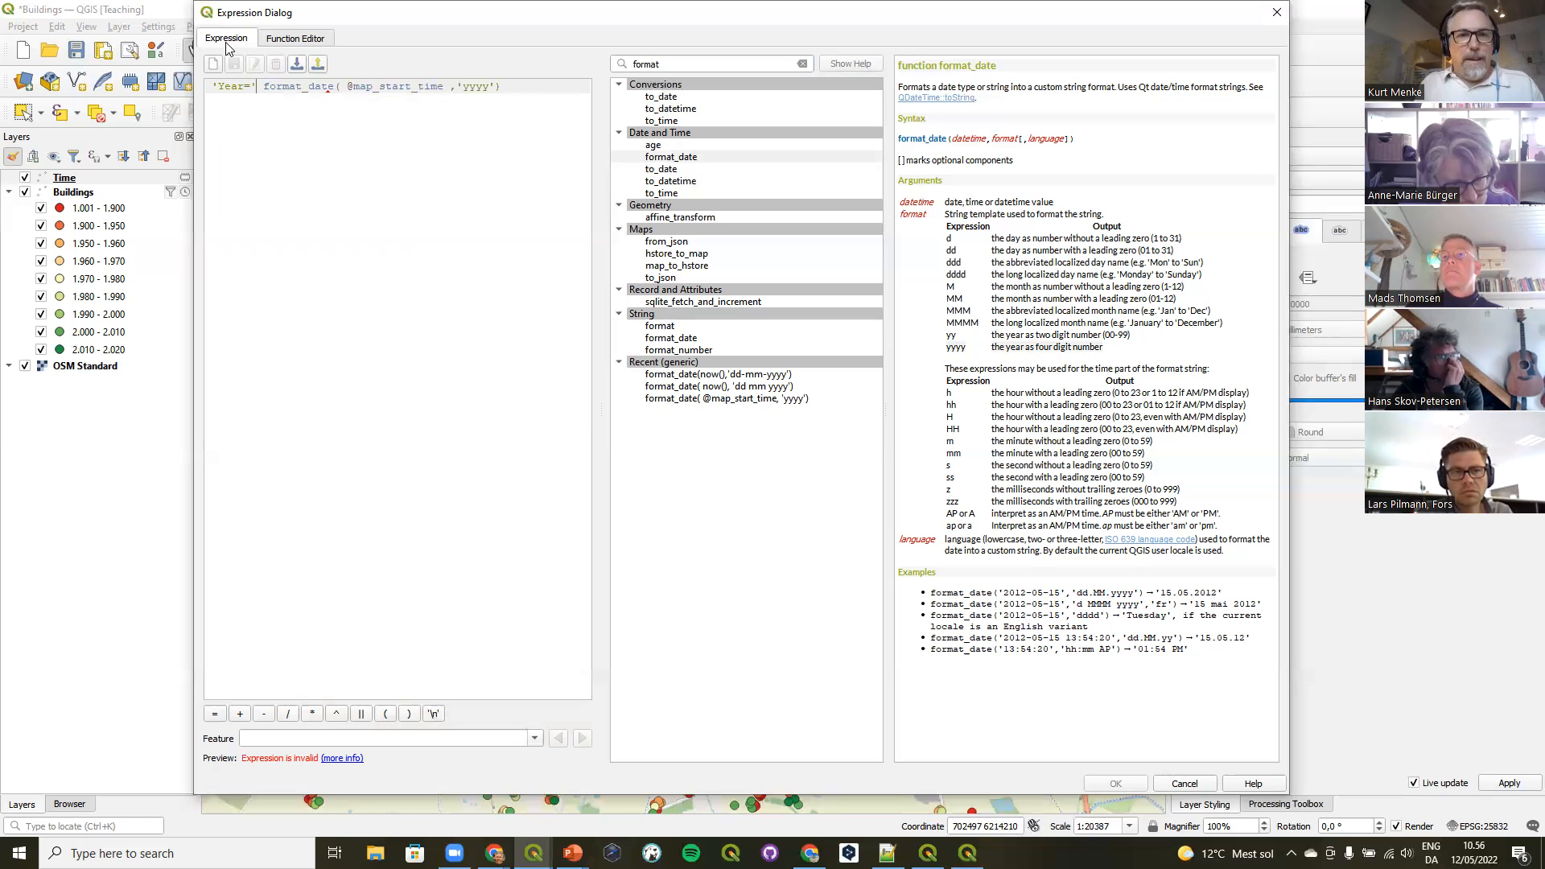
click(361, 714)
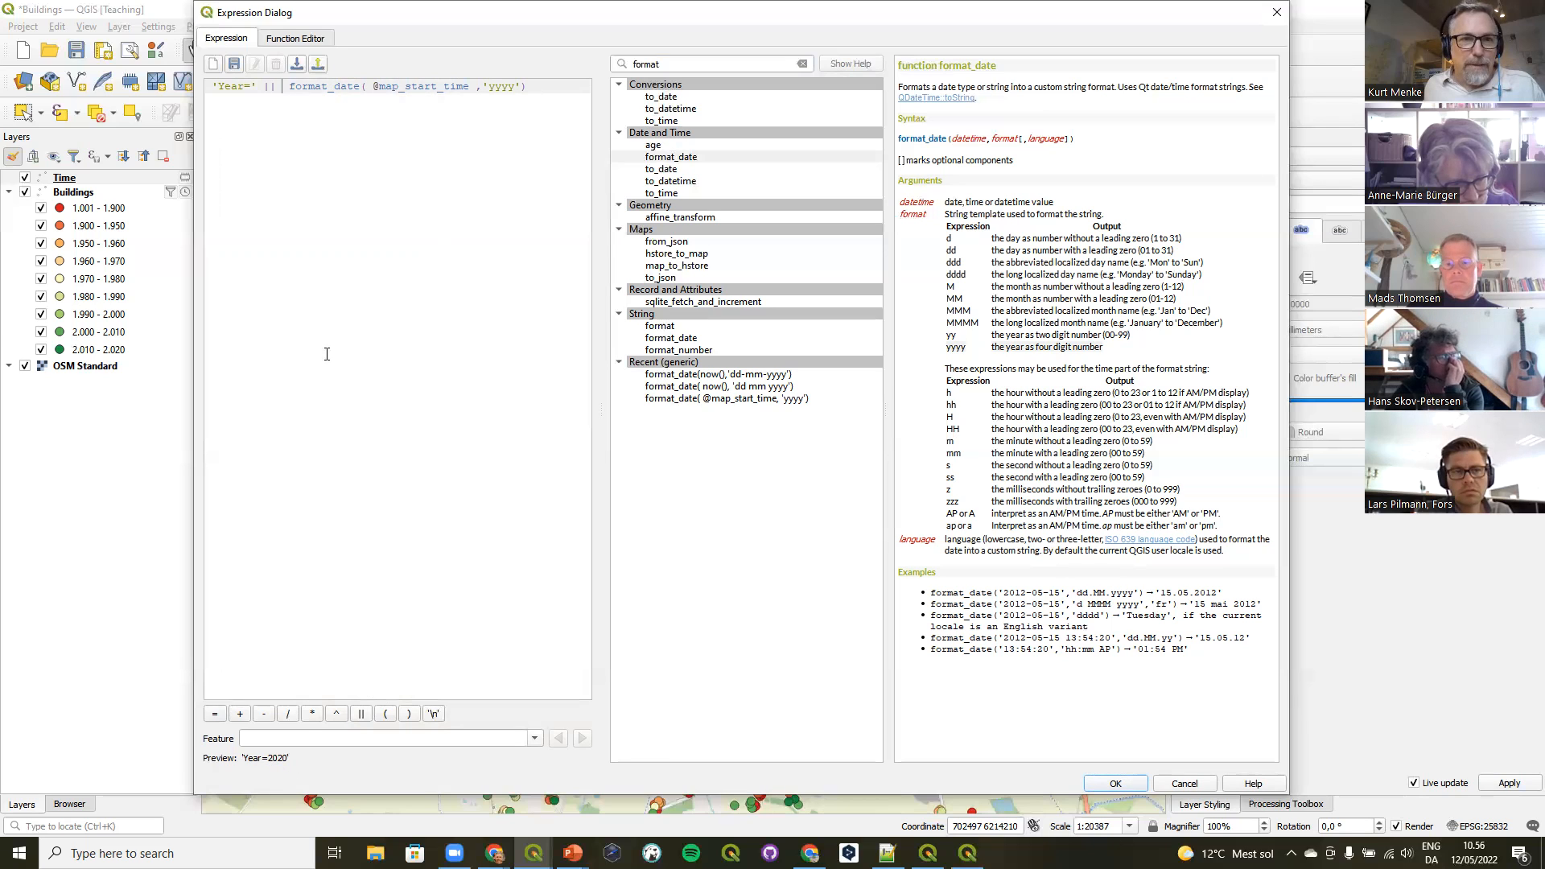
drag(284, 84, 203, 92)
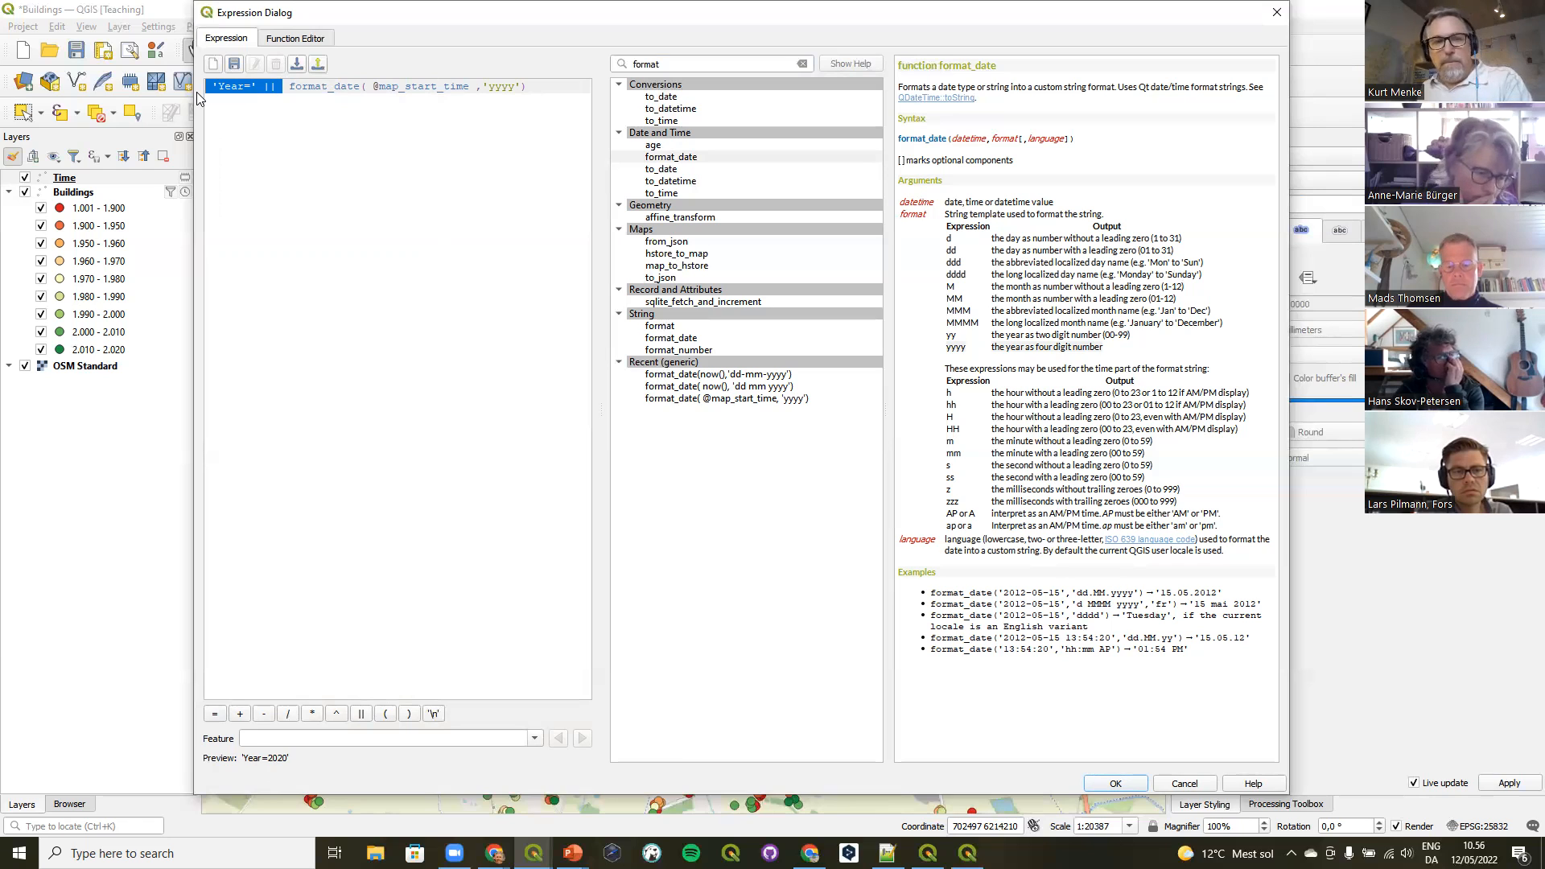
key(BackSpace)
key(Delete)
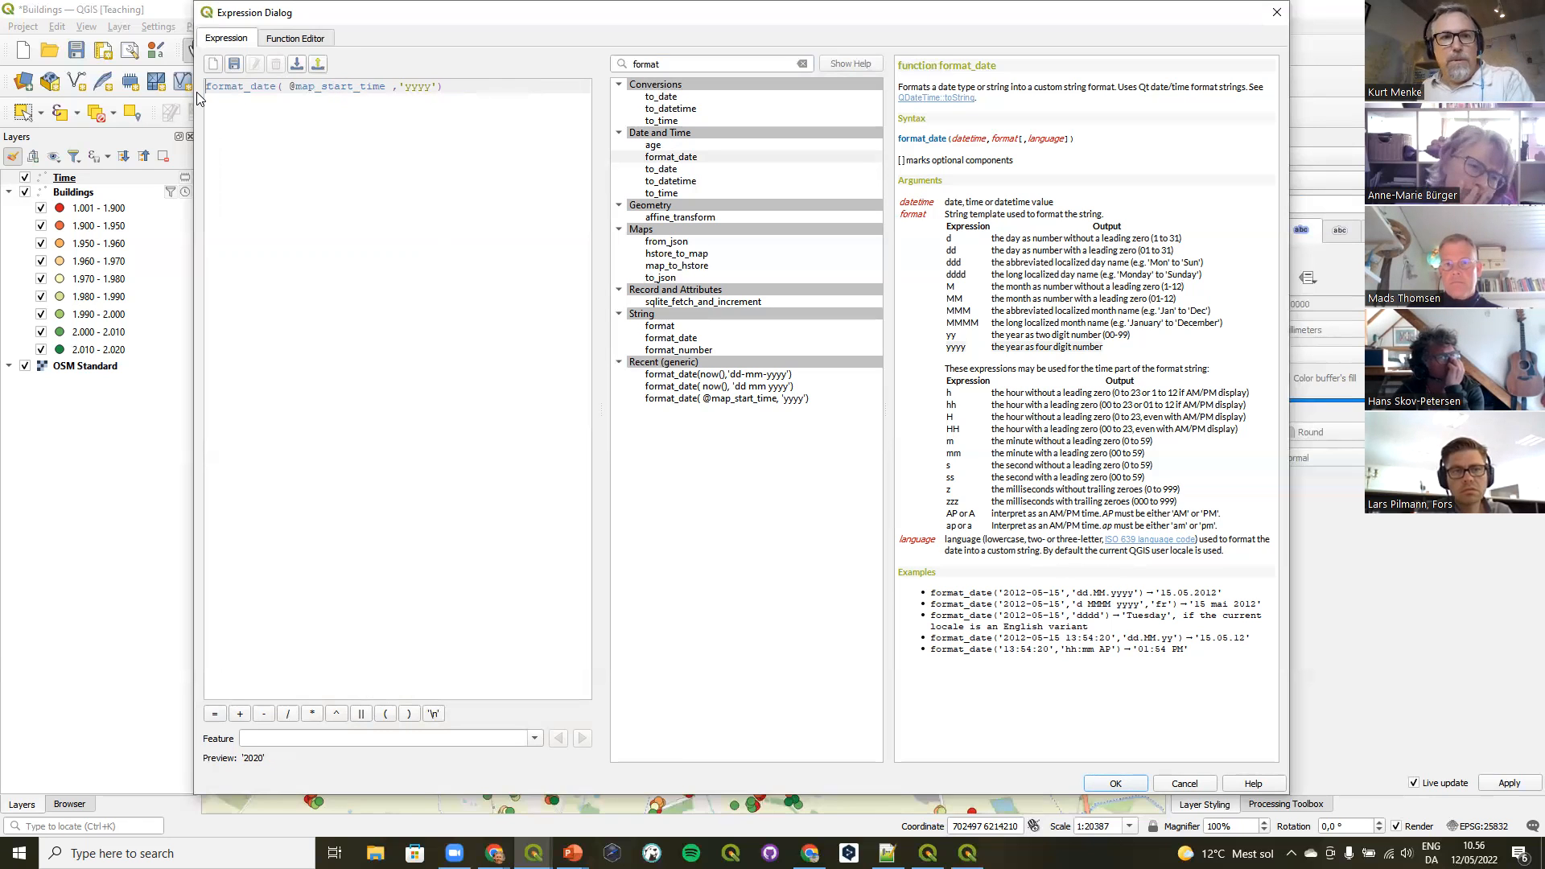
key(End)
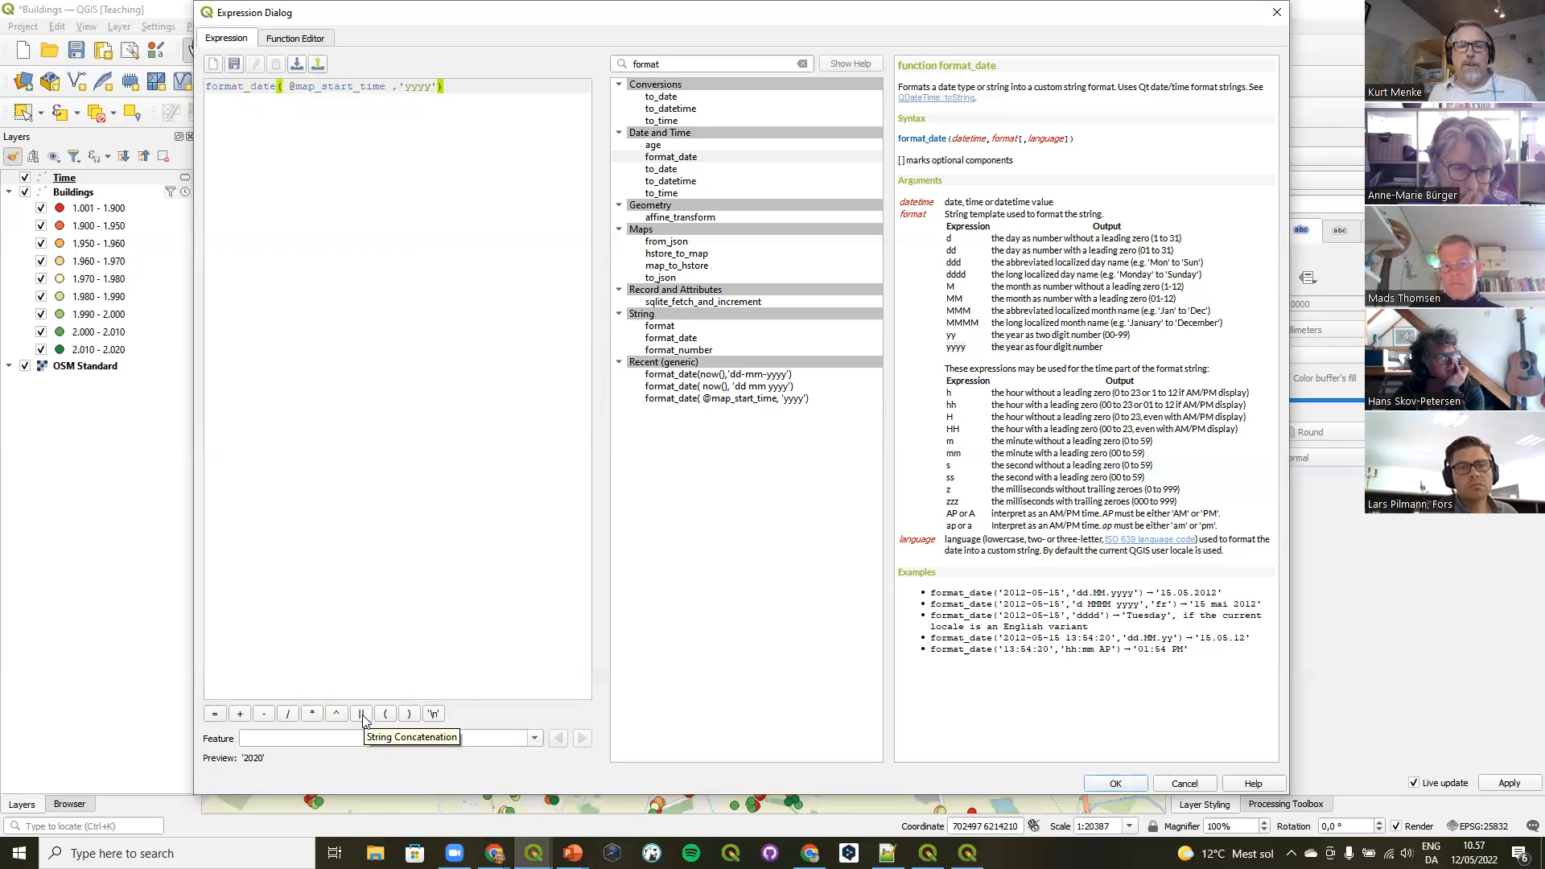
Look up the help for the concat string function, clear the search and accept the label expression.
click(799, 64)
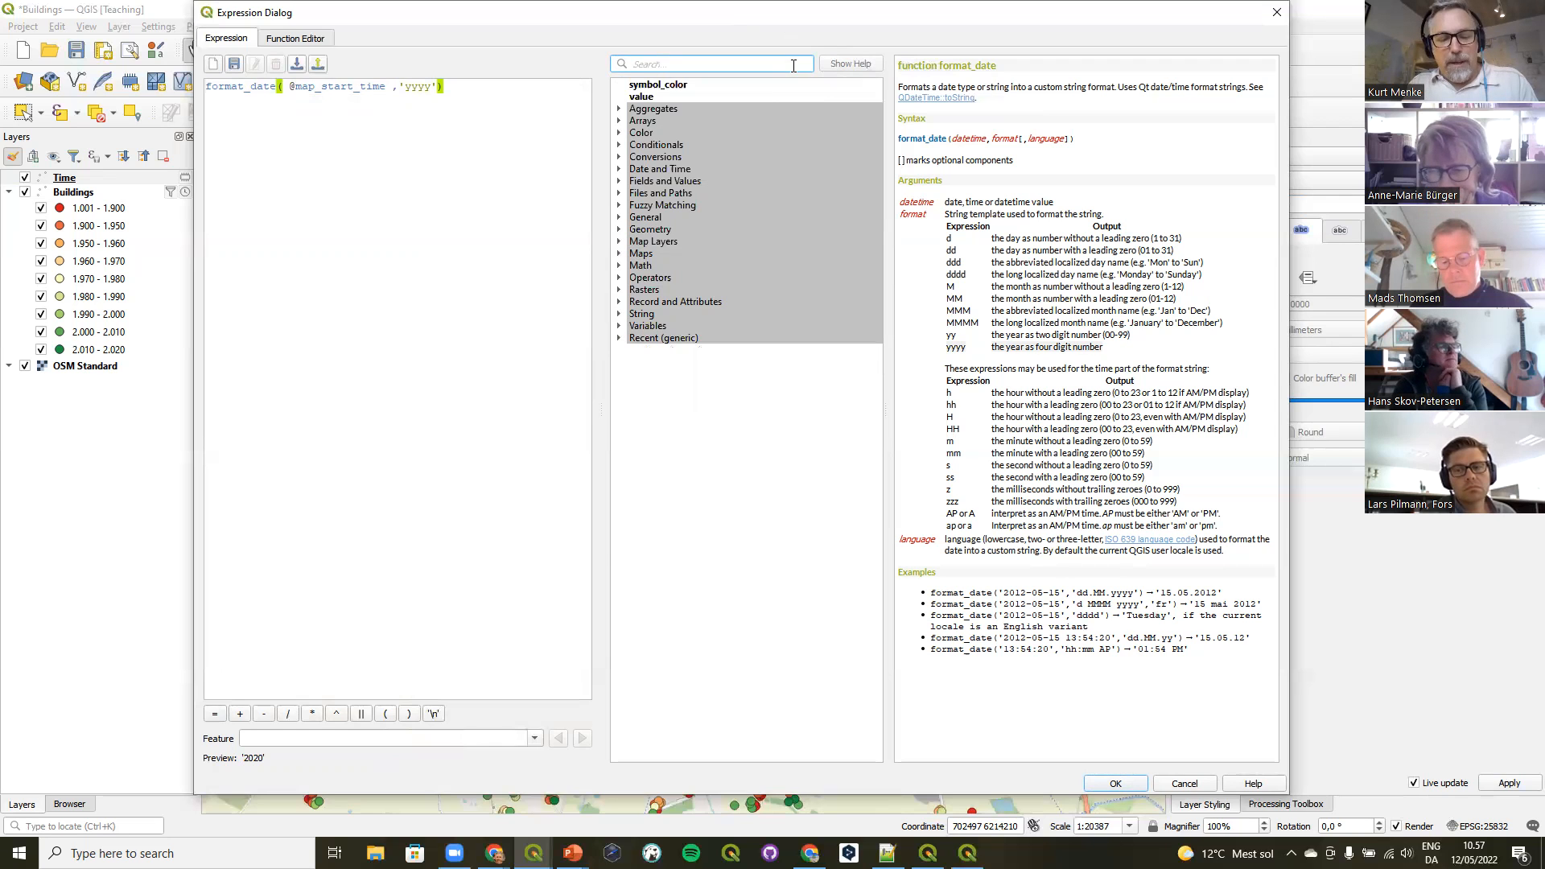
text(concat)
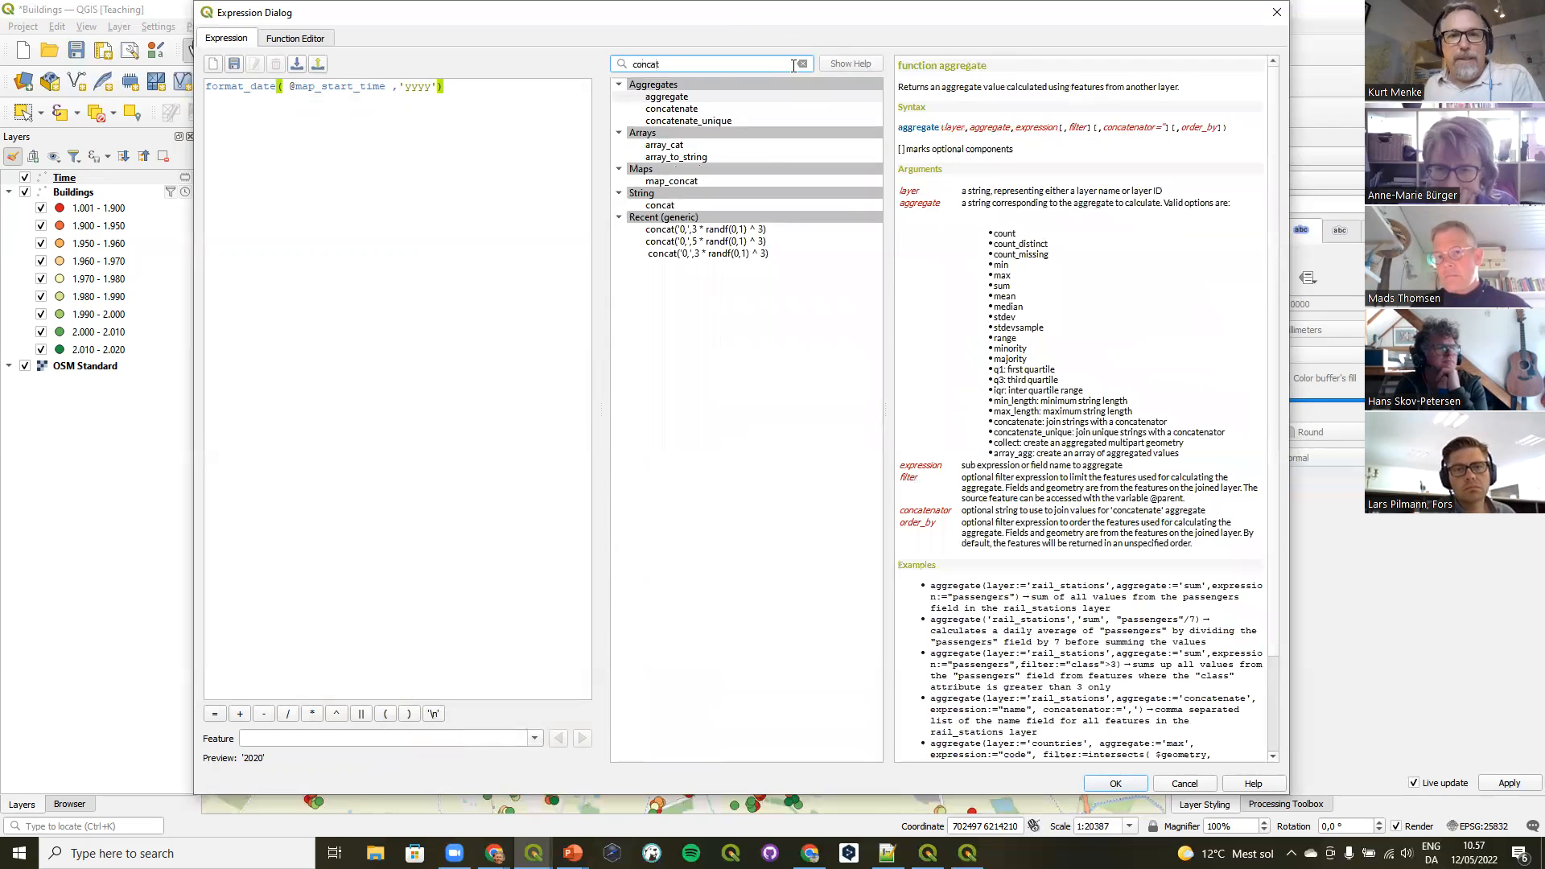
click(655, 205)
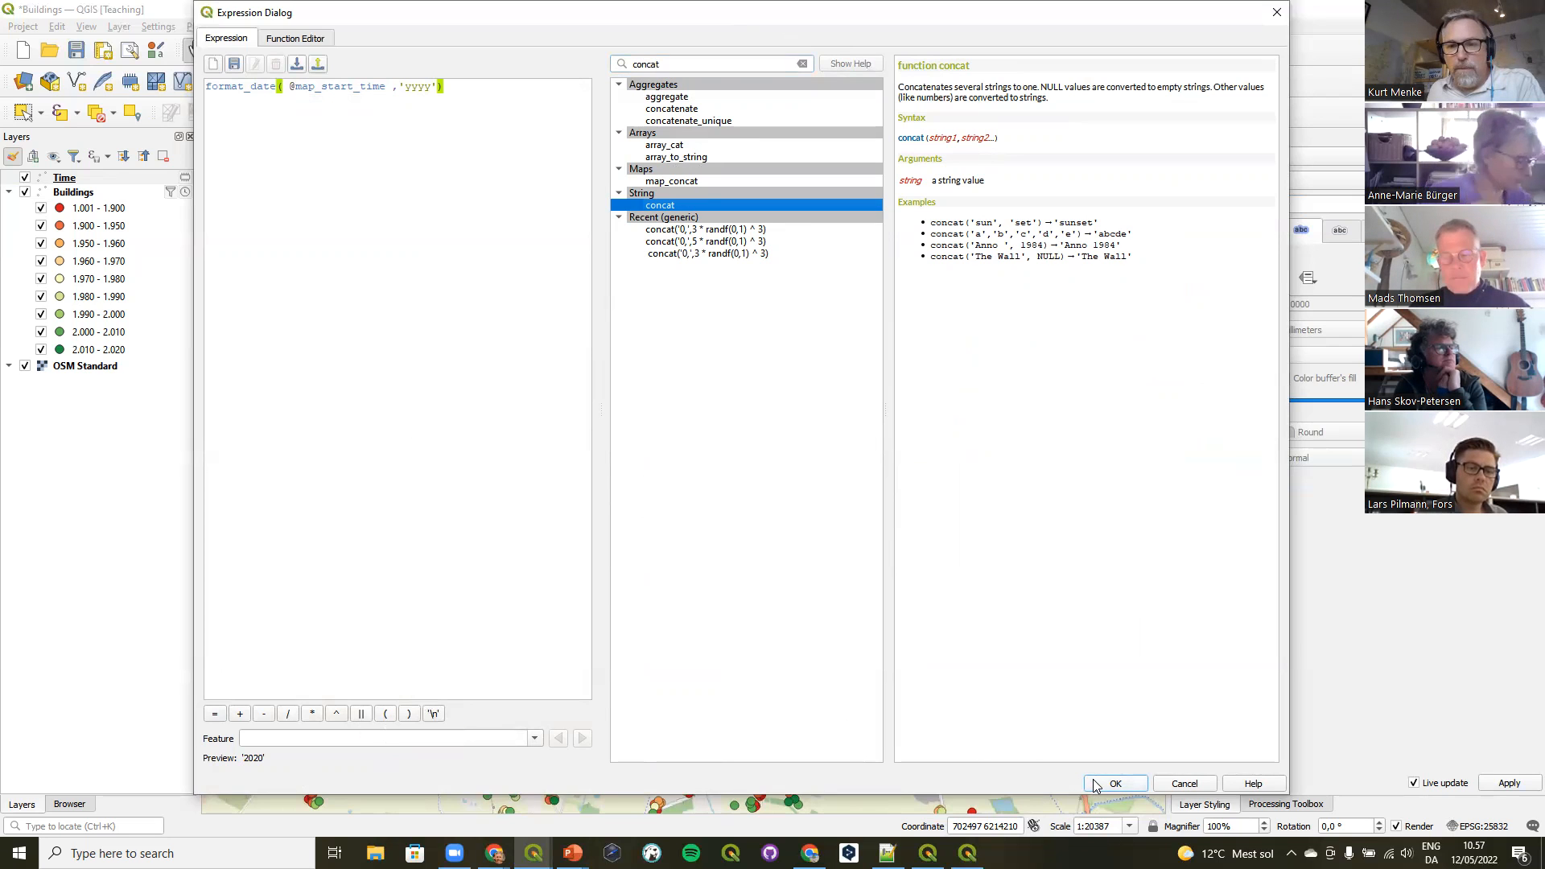
click(802, 65)
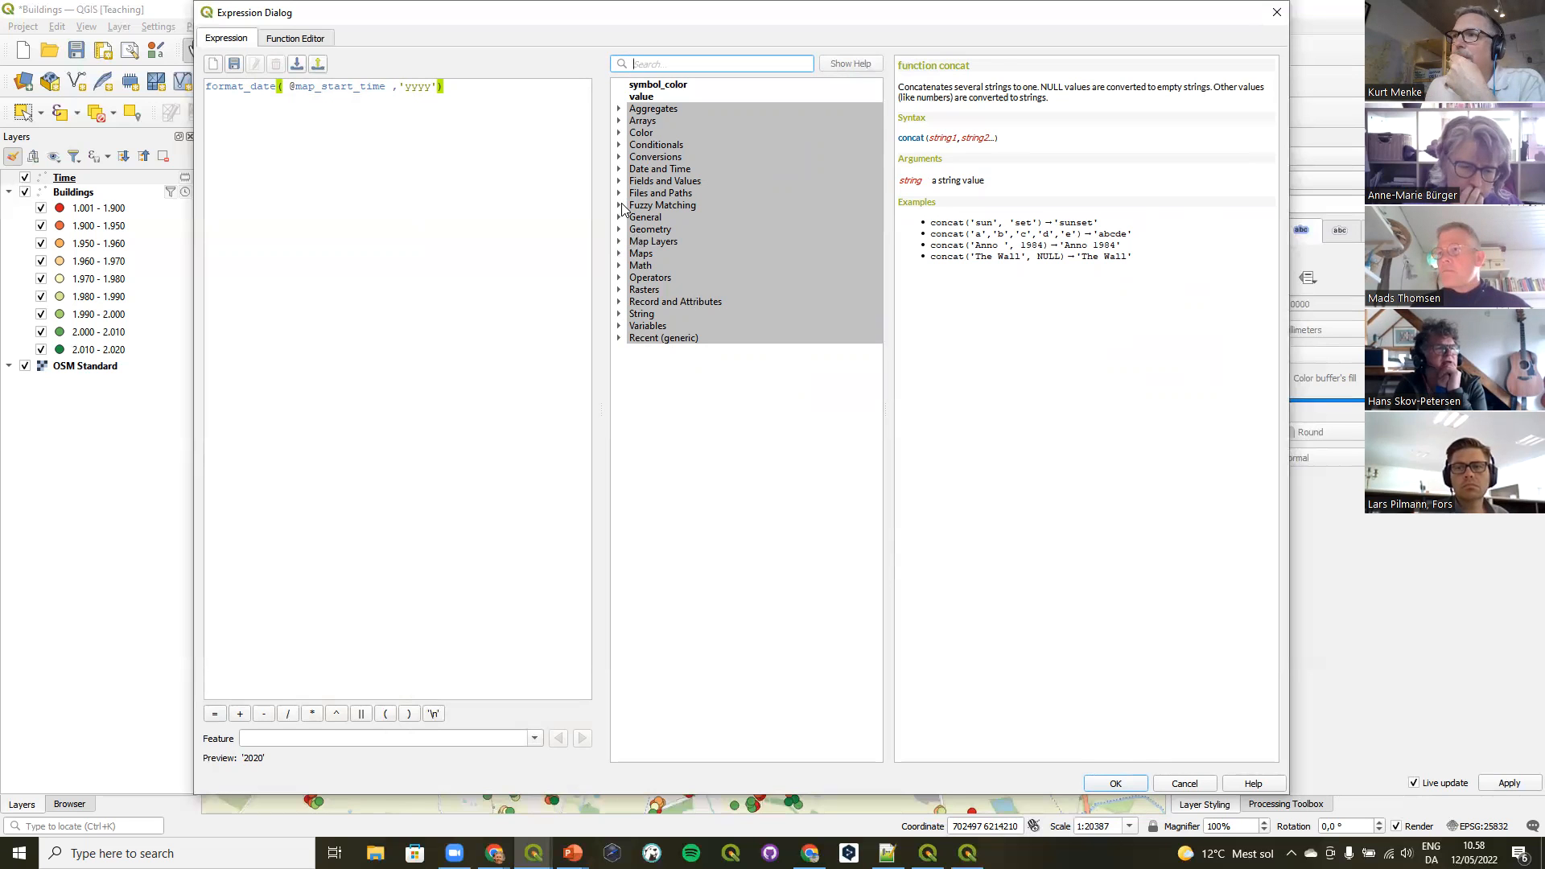
click(1115, 784)
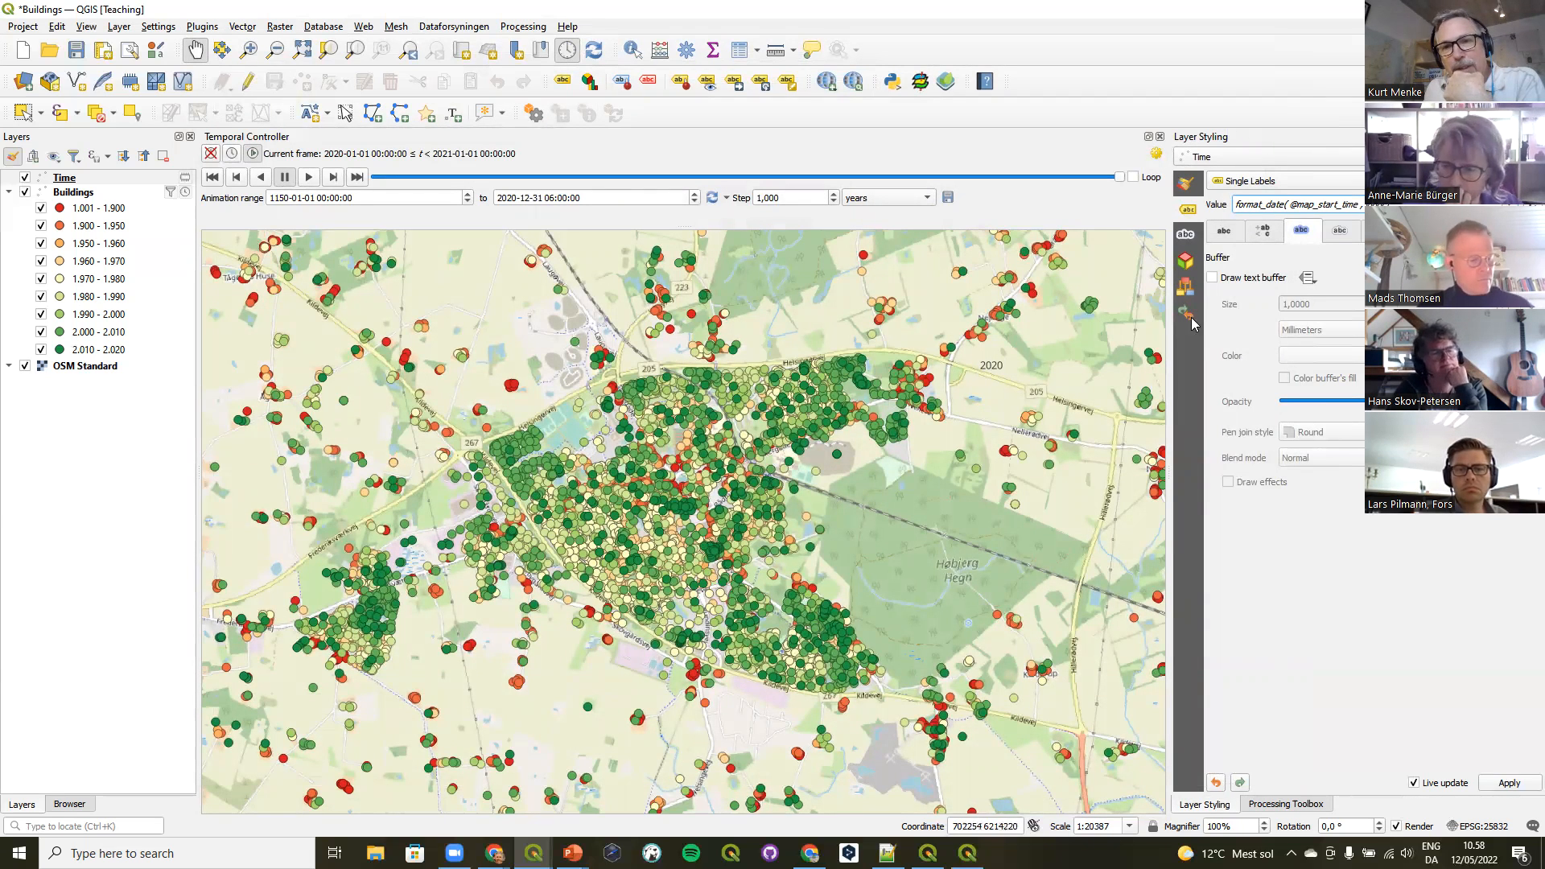
Set the Time label's text style to Bold and its size to 27 points.
click(1224, 231)
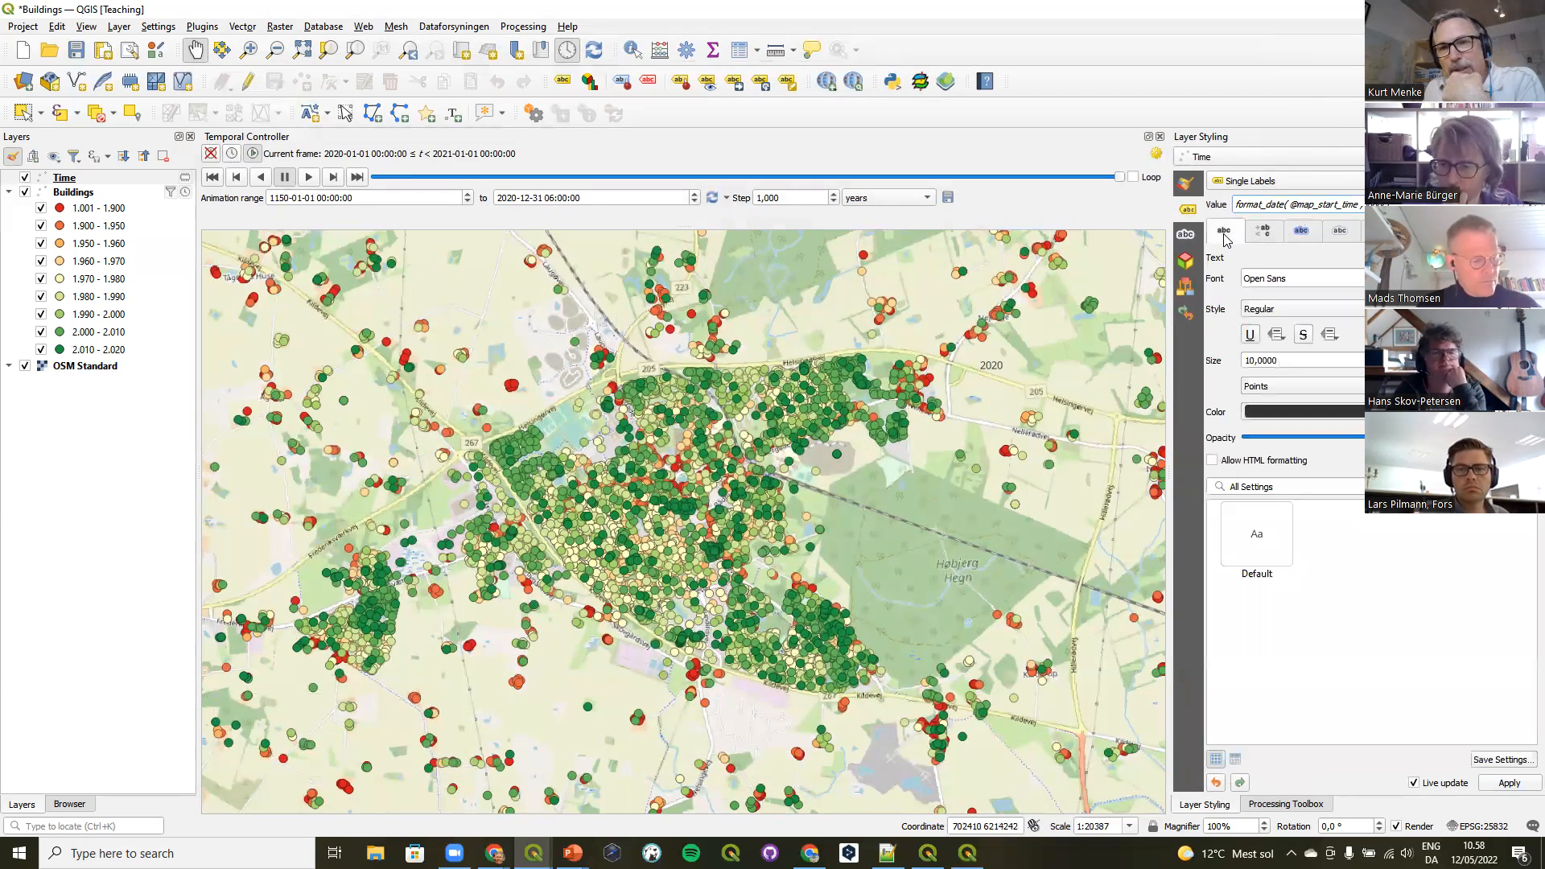
click(1339, 312)
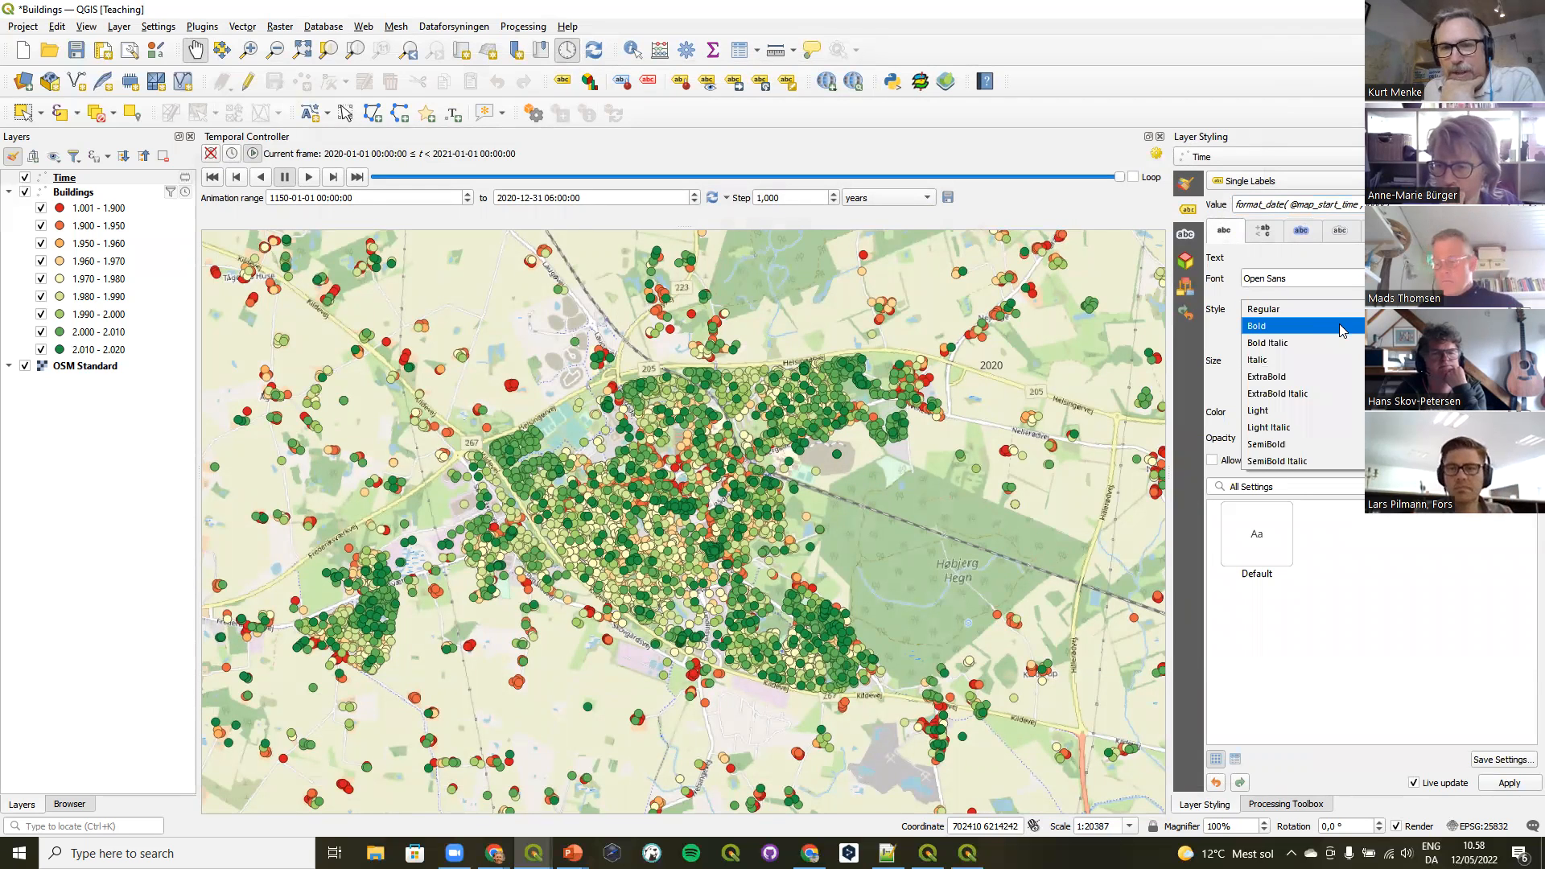
click(1342, 326)
click(1502, 357)
click(1502, 357)
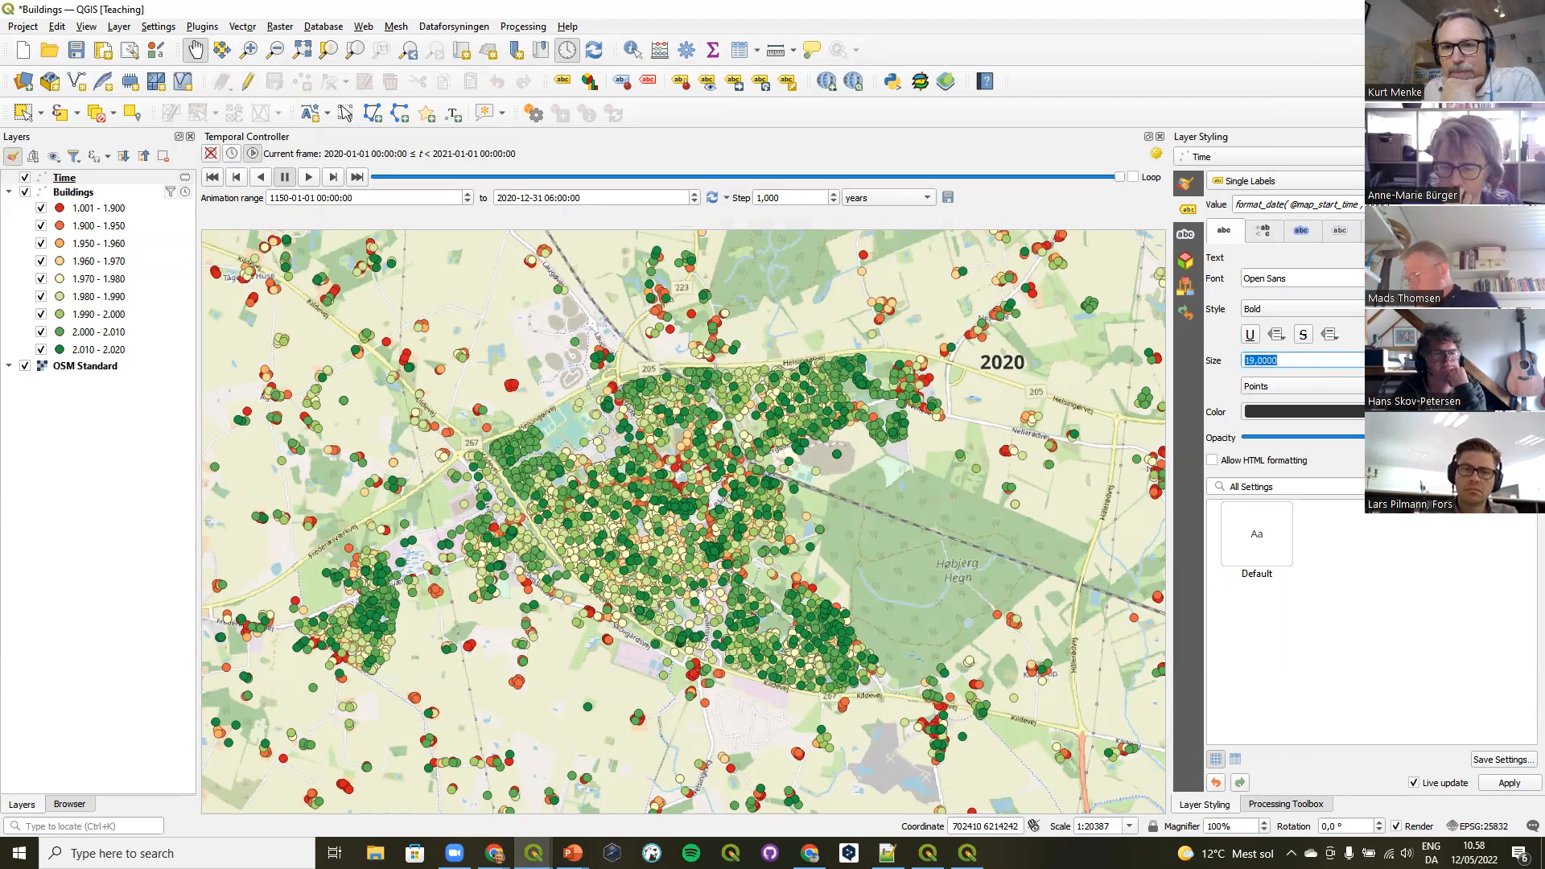
click(1502, 358)
click(1502, 357)
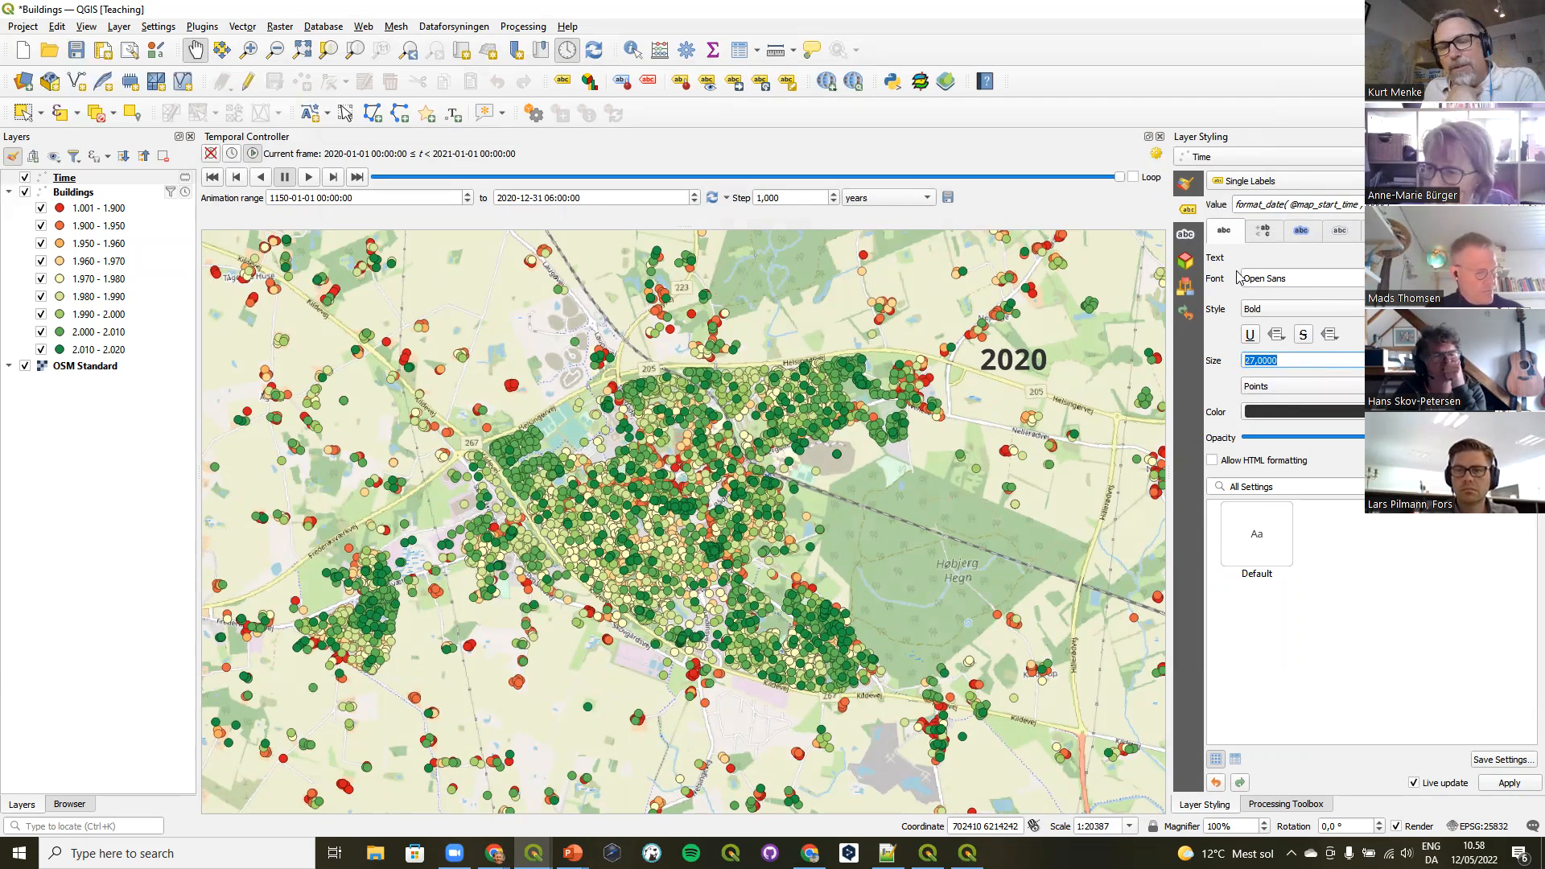
Try a drop shadow on the Time label and switch it off again.
click(1417, 231)
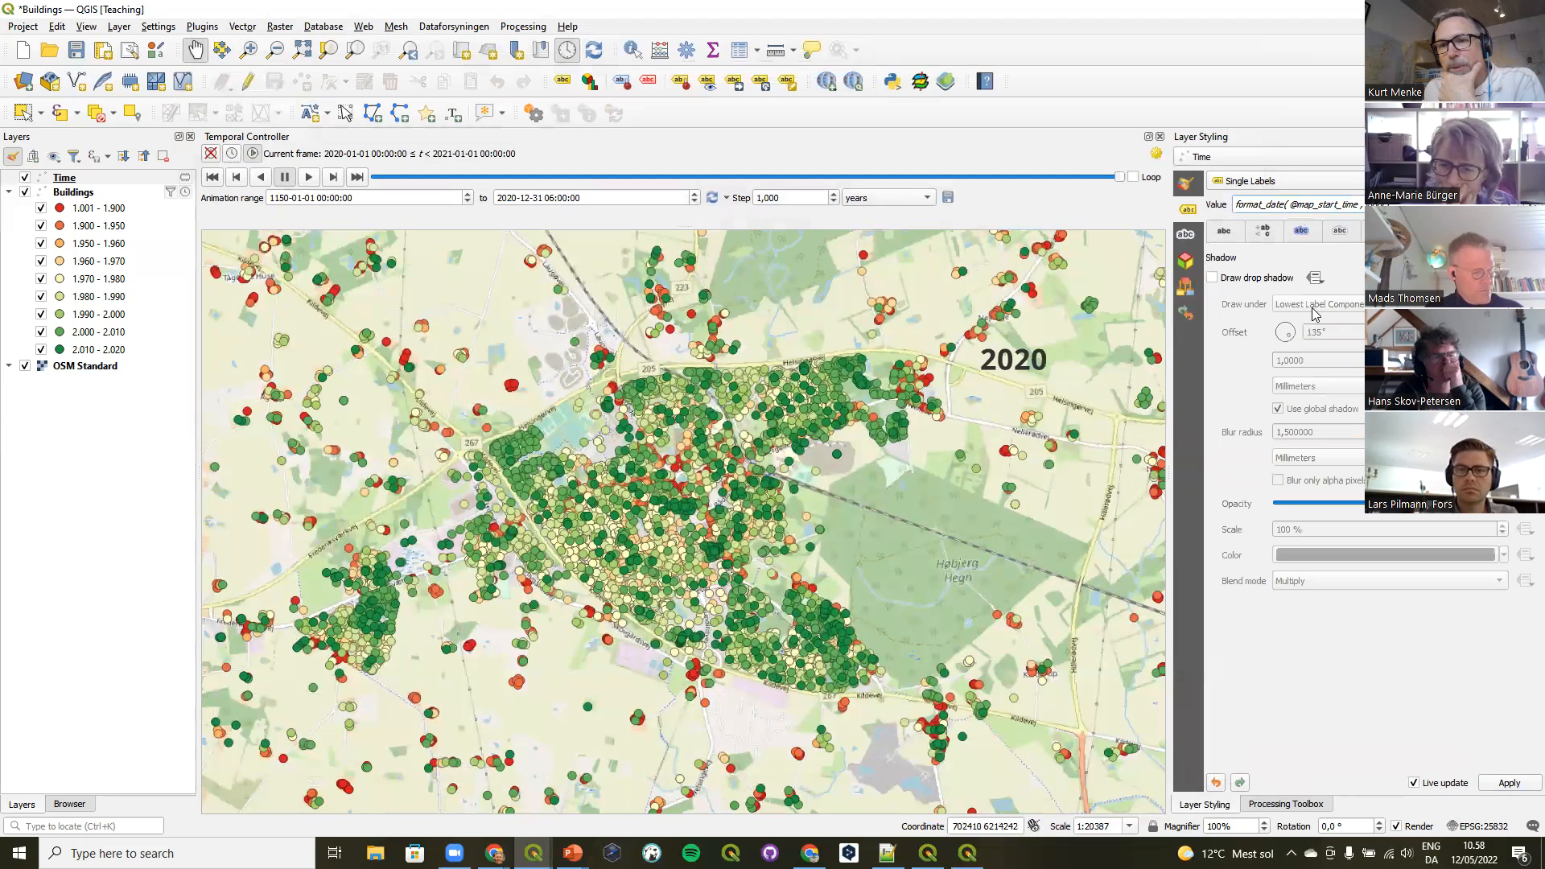
click(1253, 279)
click(1252, 280)
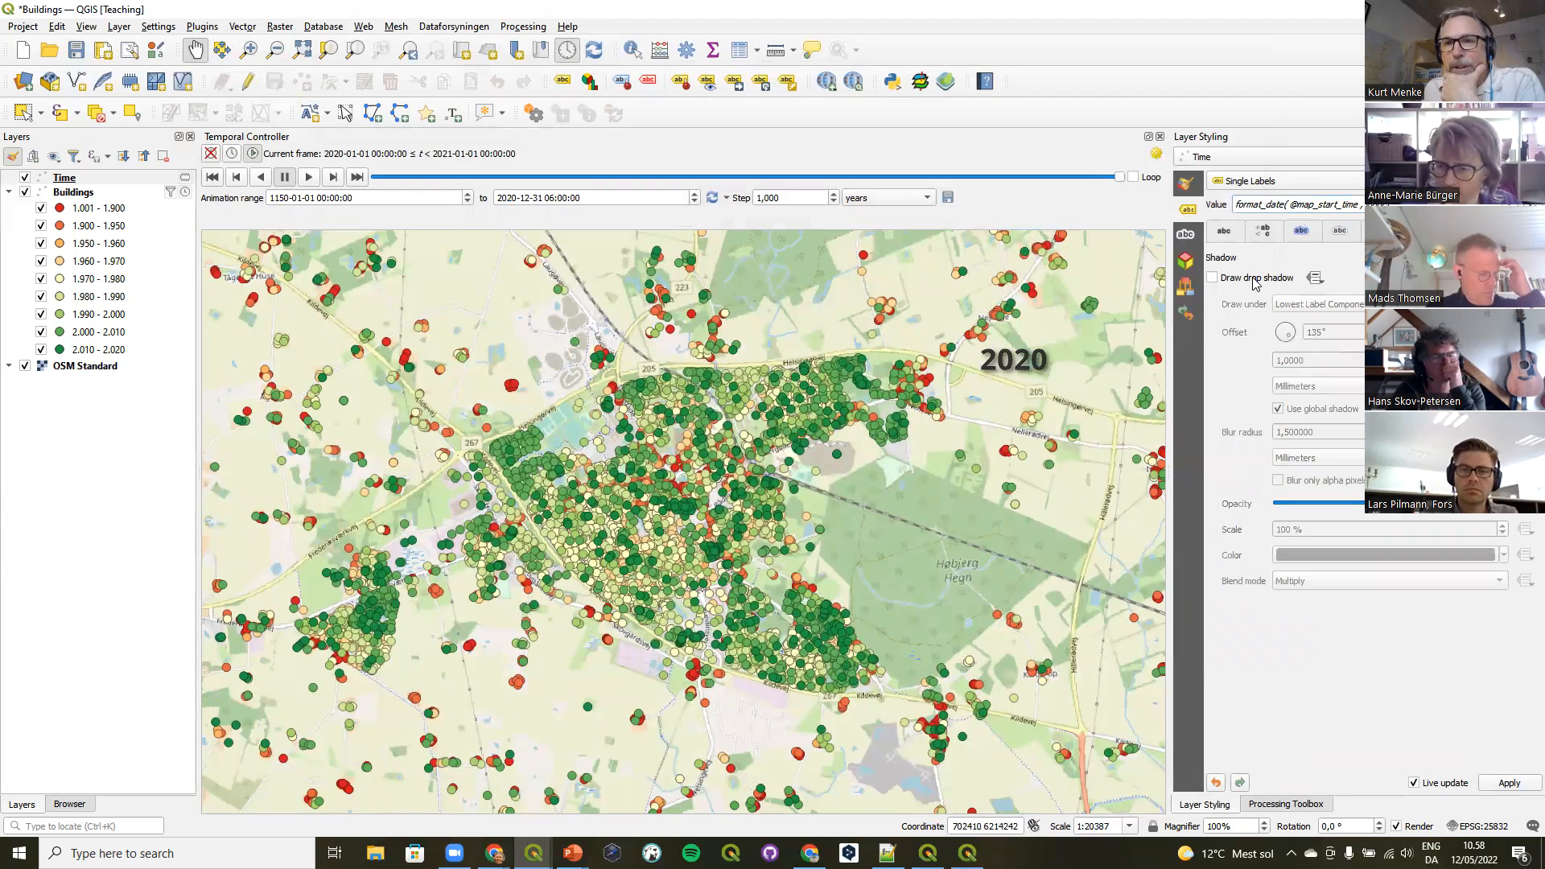
Add a text buffer of 1.3 millimetres to the Time label.
click(1311, 227)
click(1248, 280)
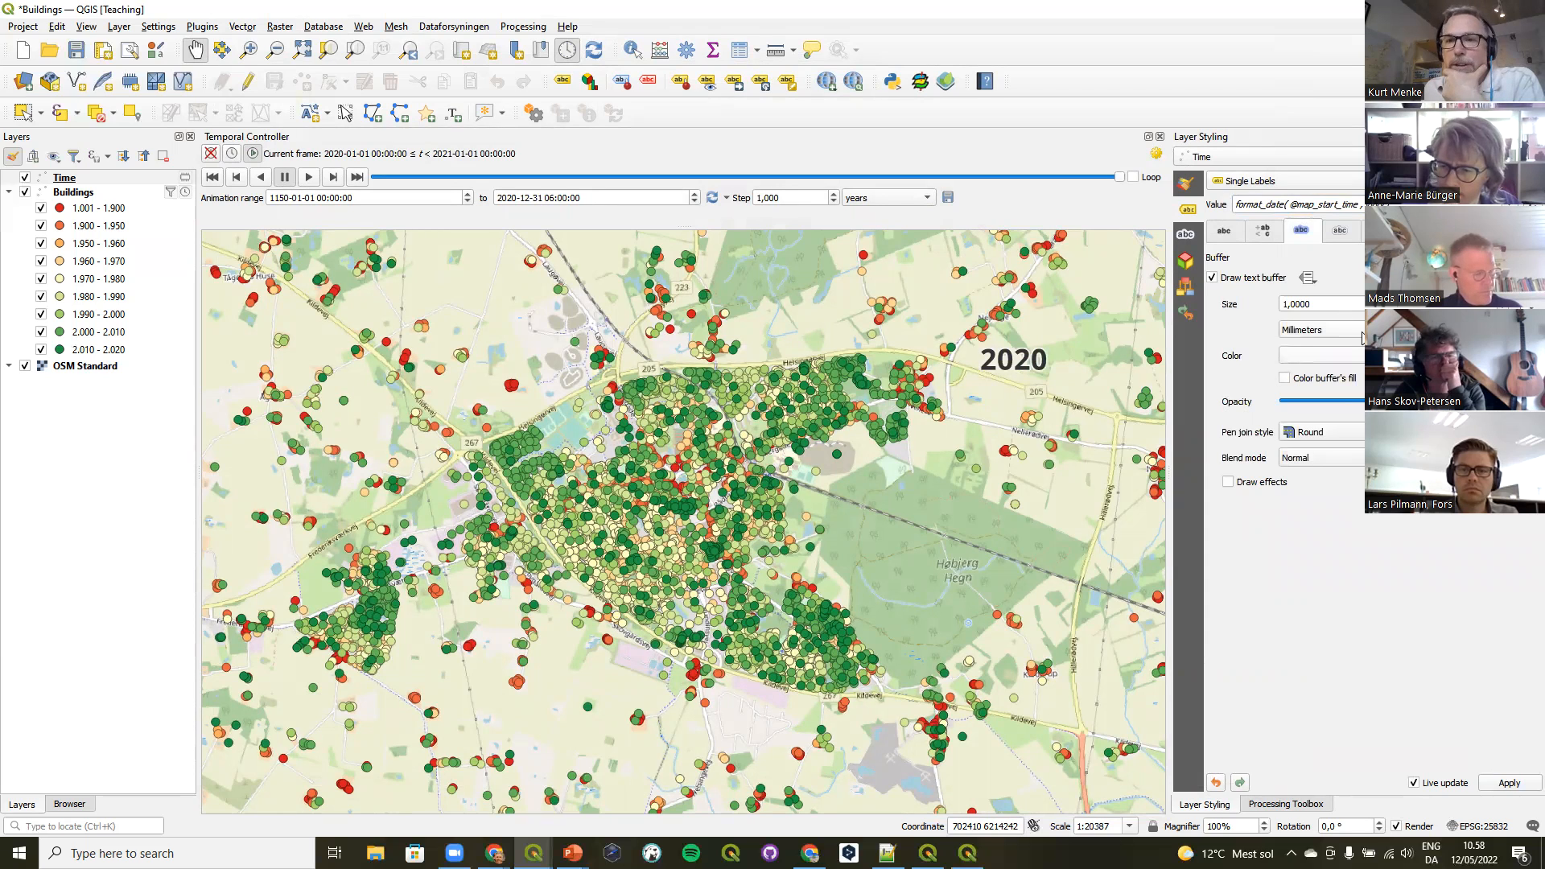
click(1507, 301)
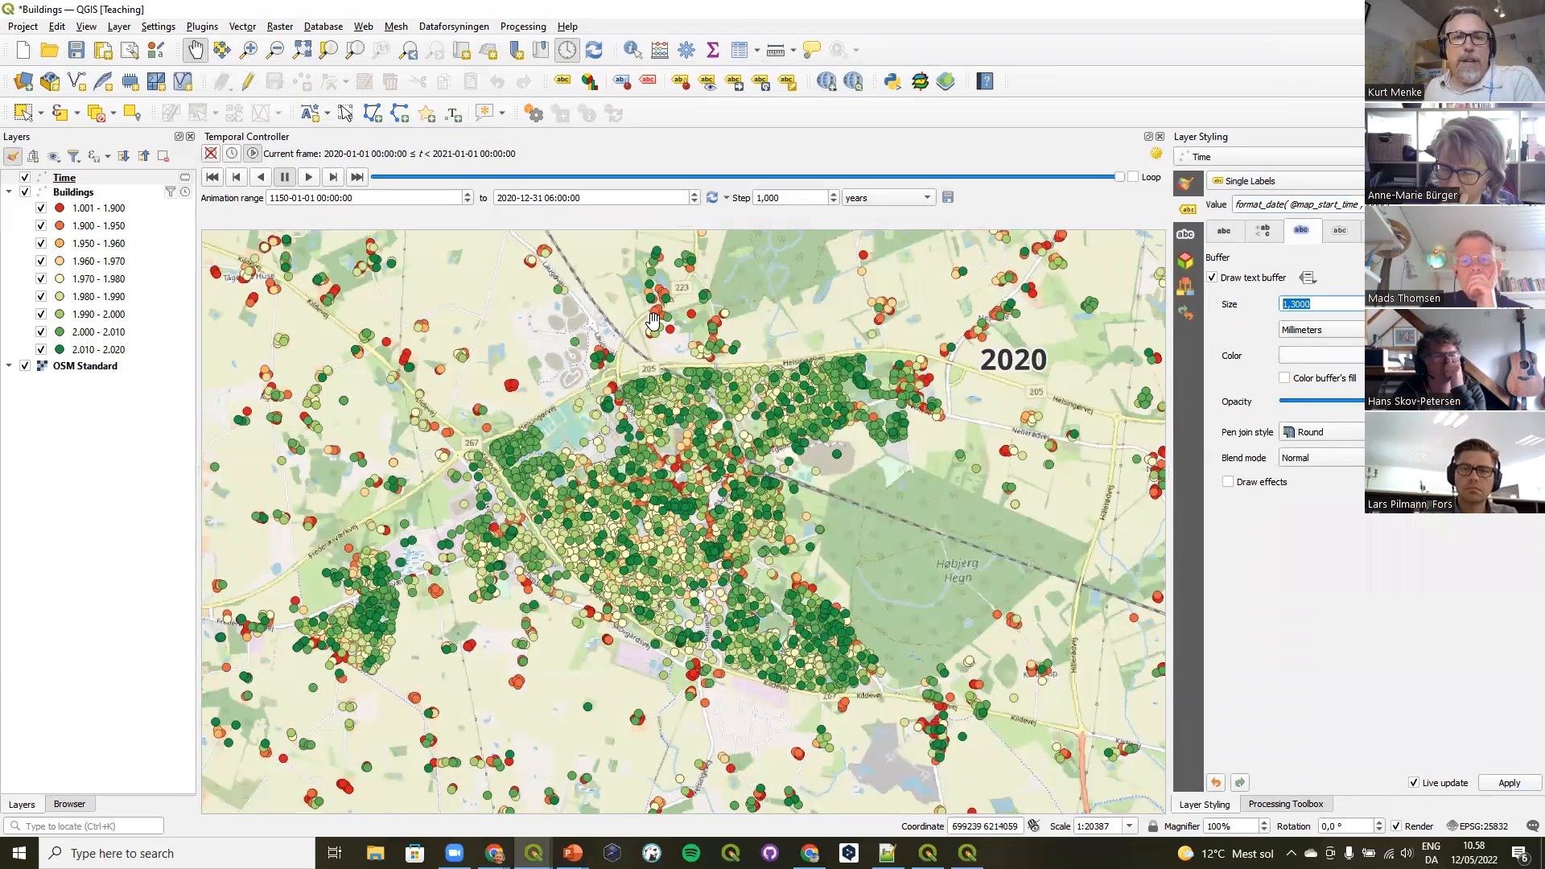
Enable Dynamic Temporal Control on the Time layer with the Redraw Layer Only configuration and move the animation to the 1841 frame.
drag(1117, 177, 473, 193)
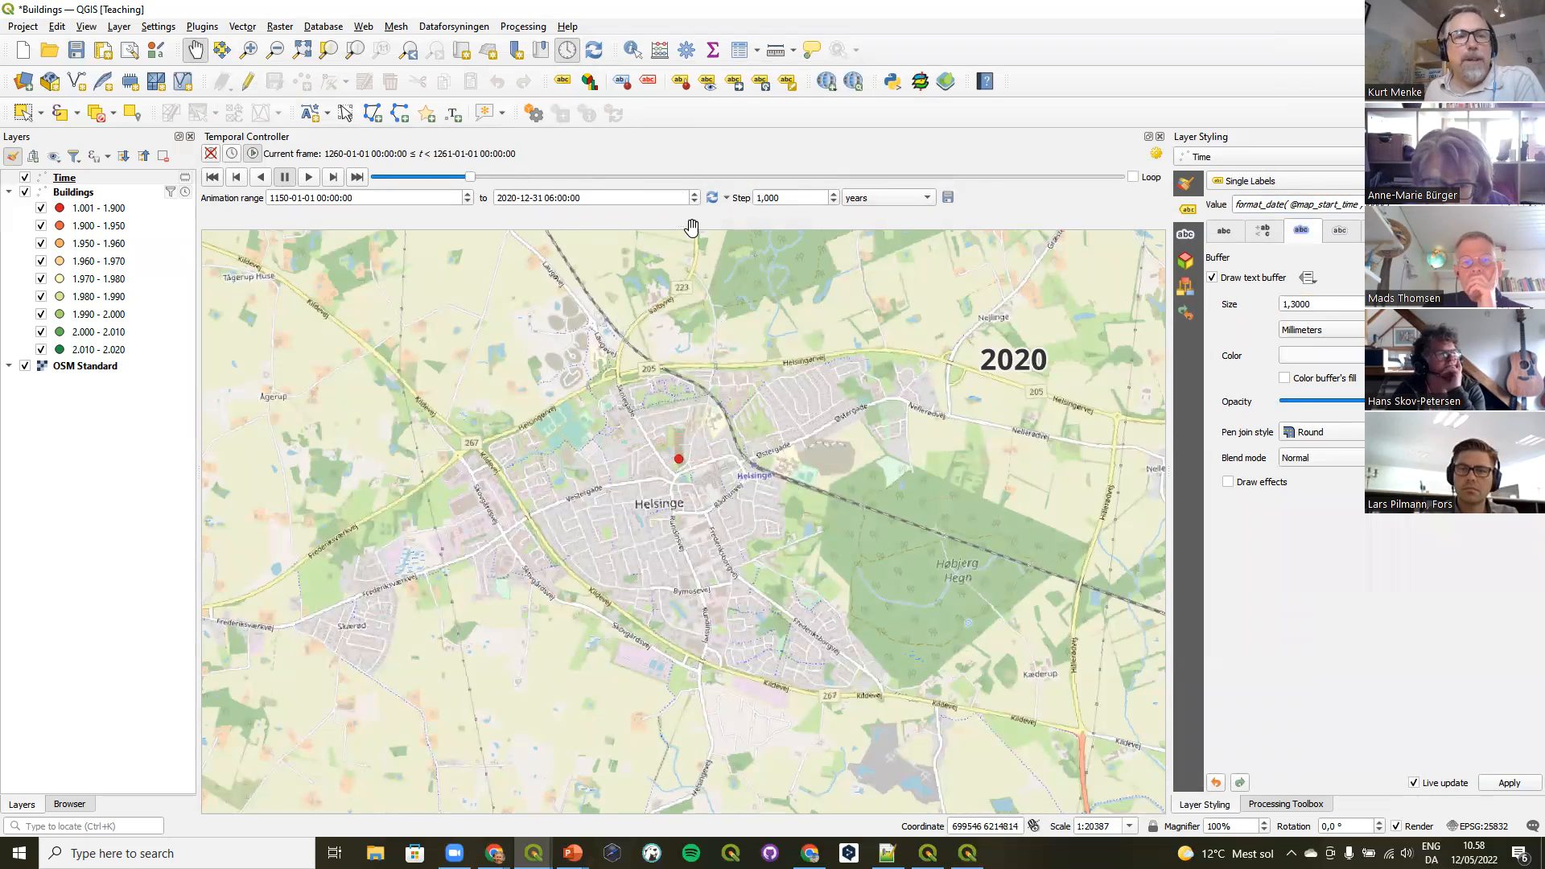
click(71, 178)
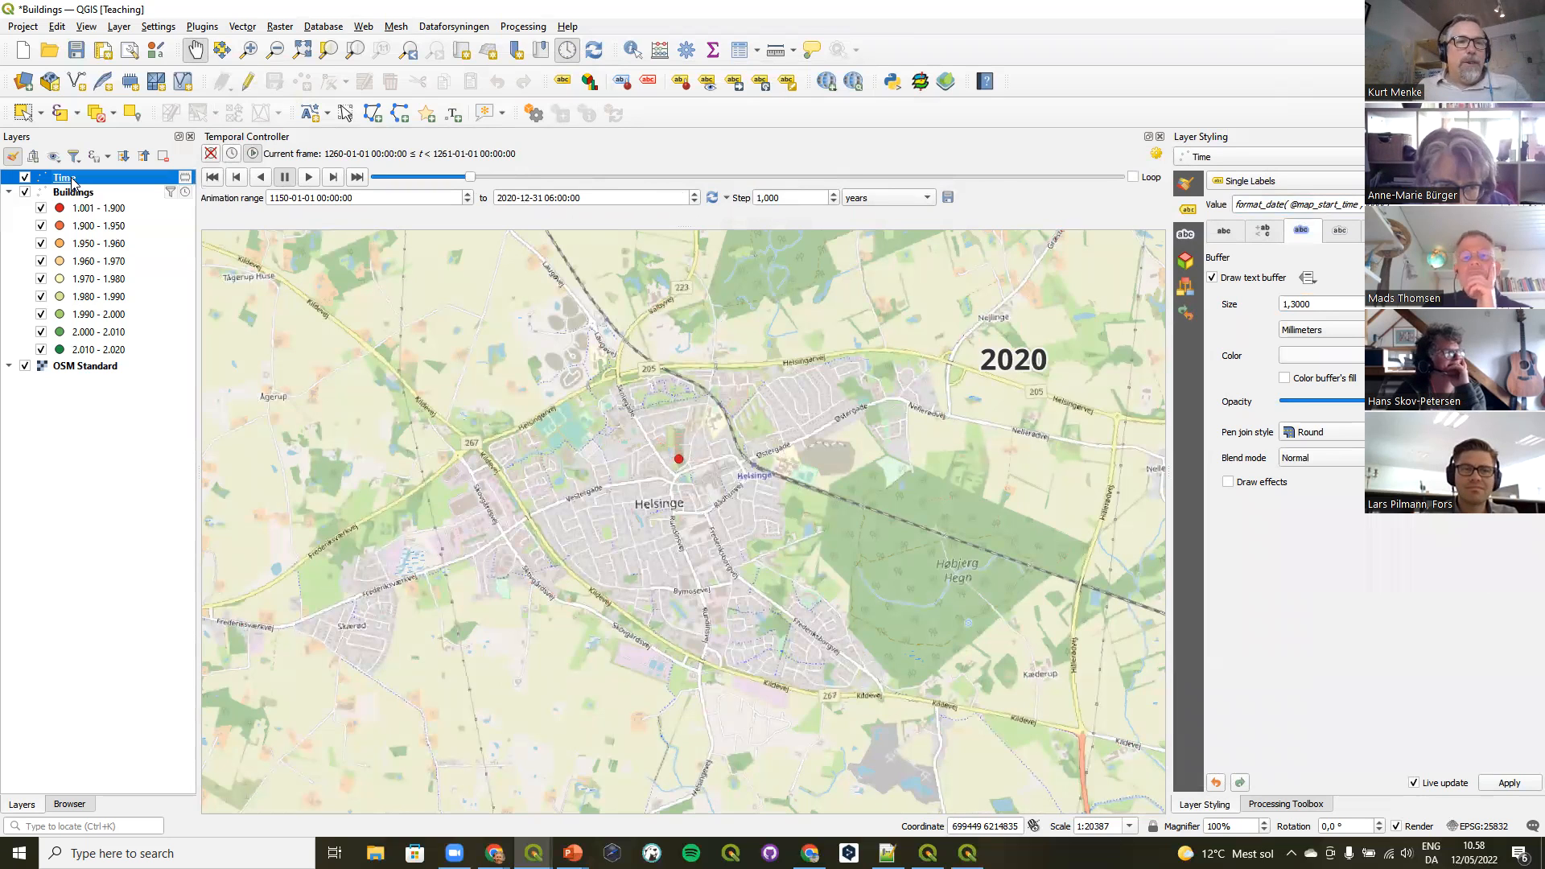
double_click(71, 178)
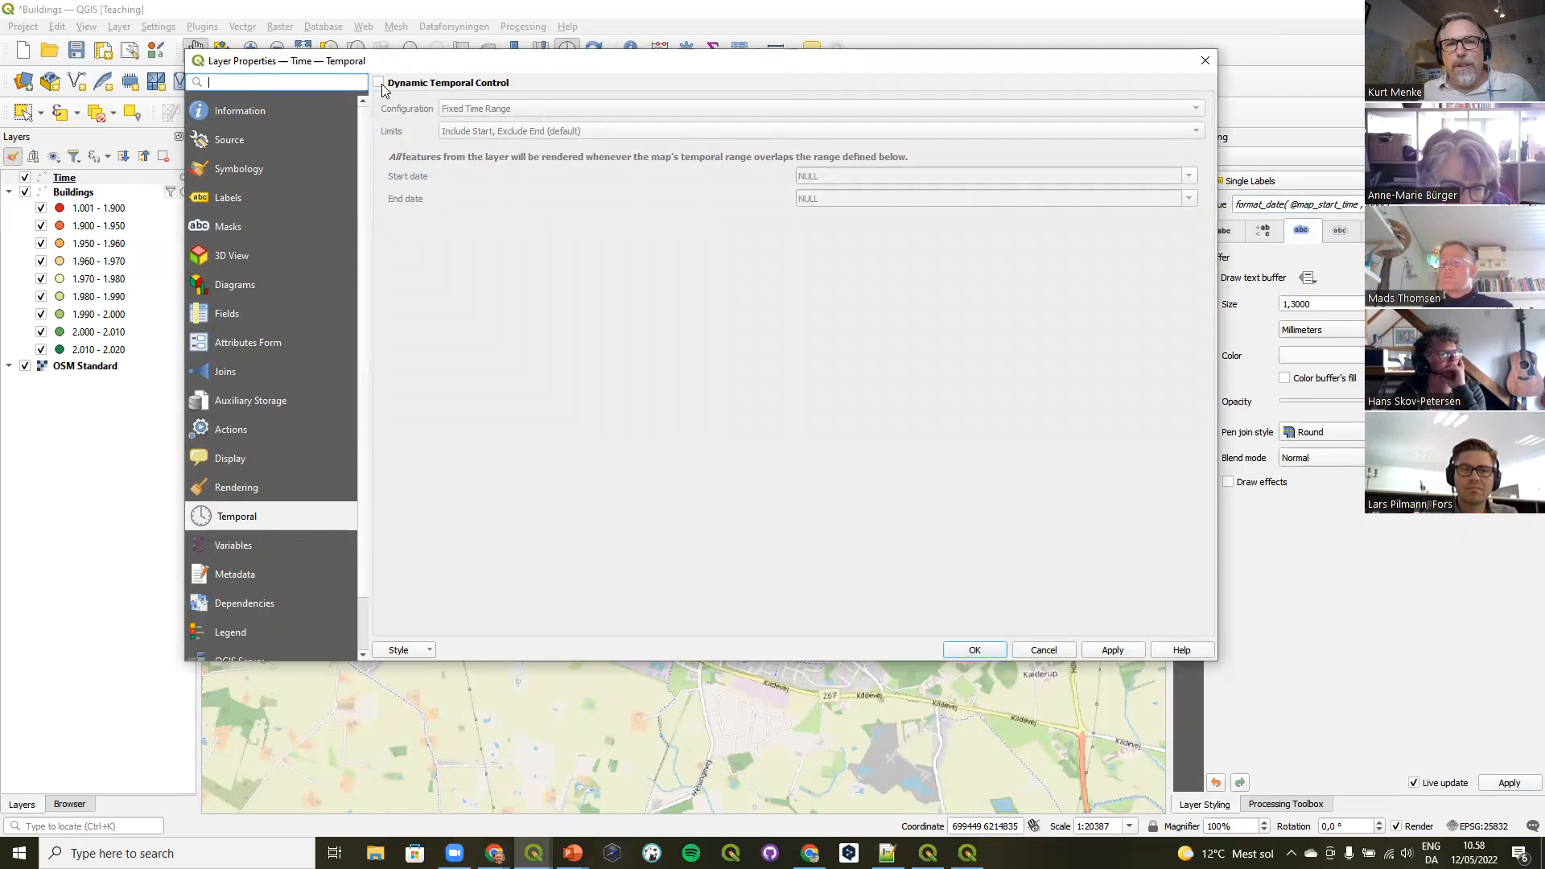
click(381, 84)
click(487, 108)
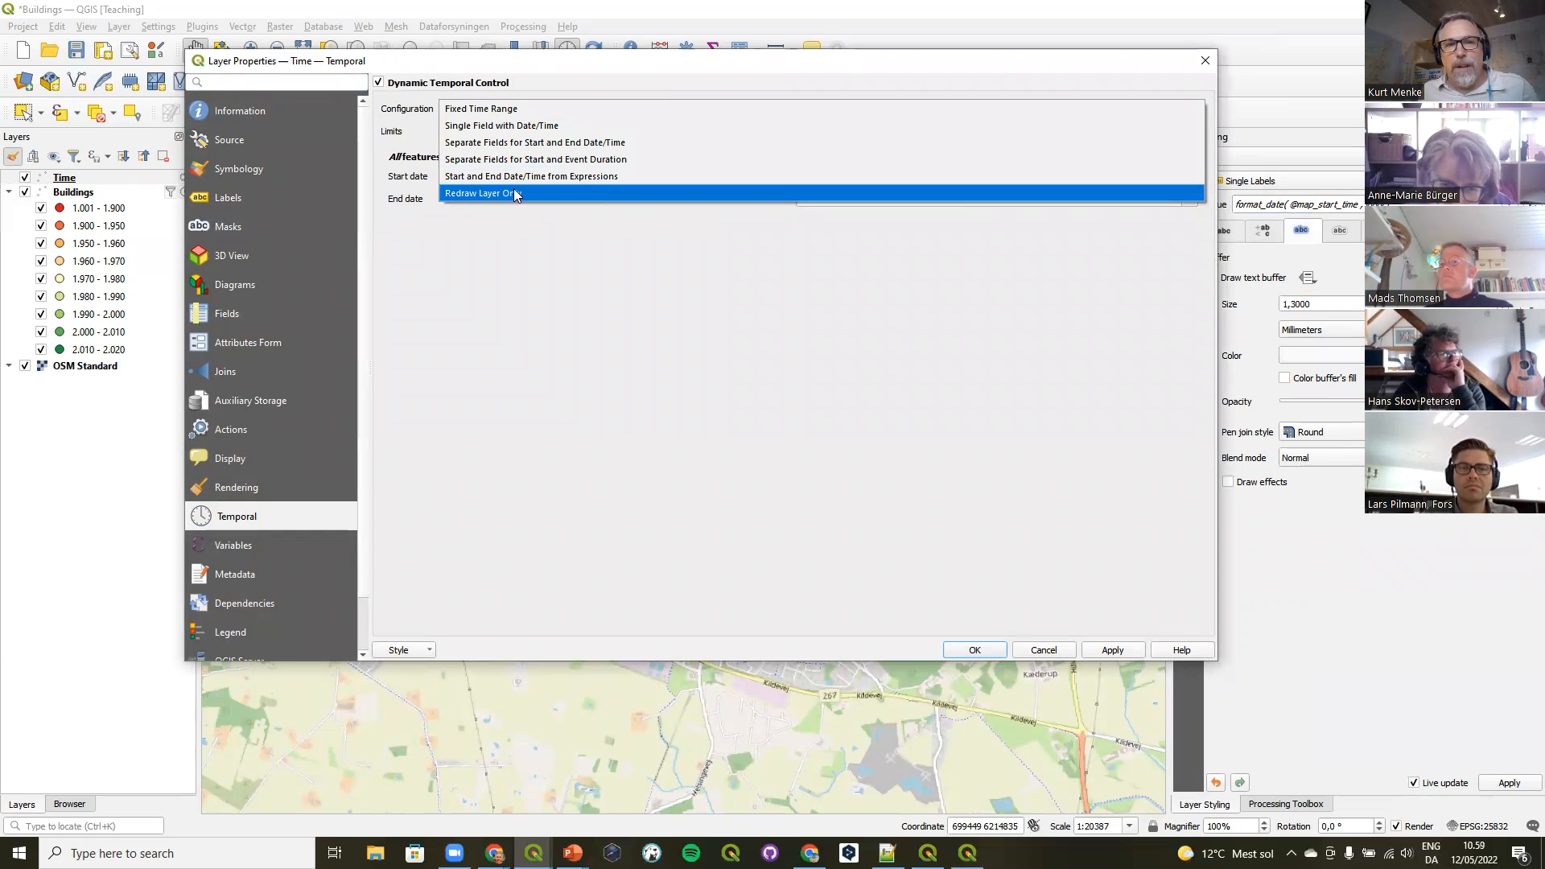
click(505, 194)
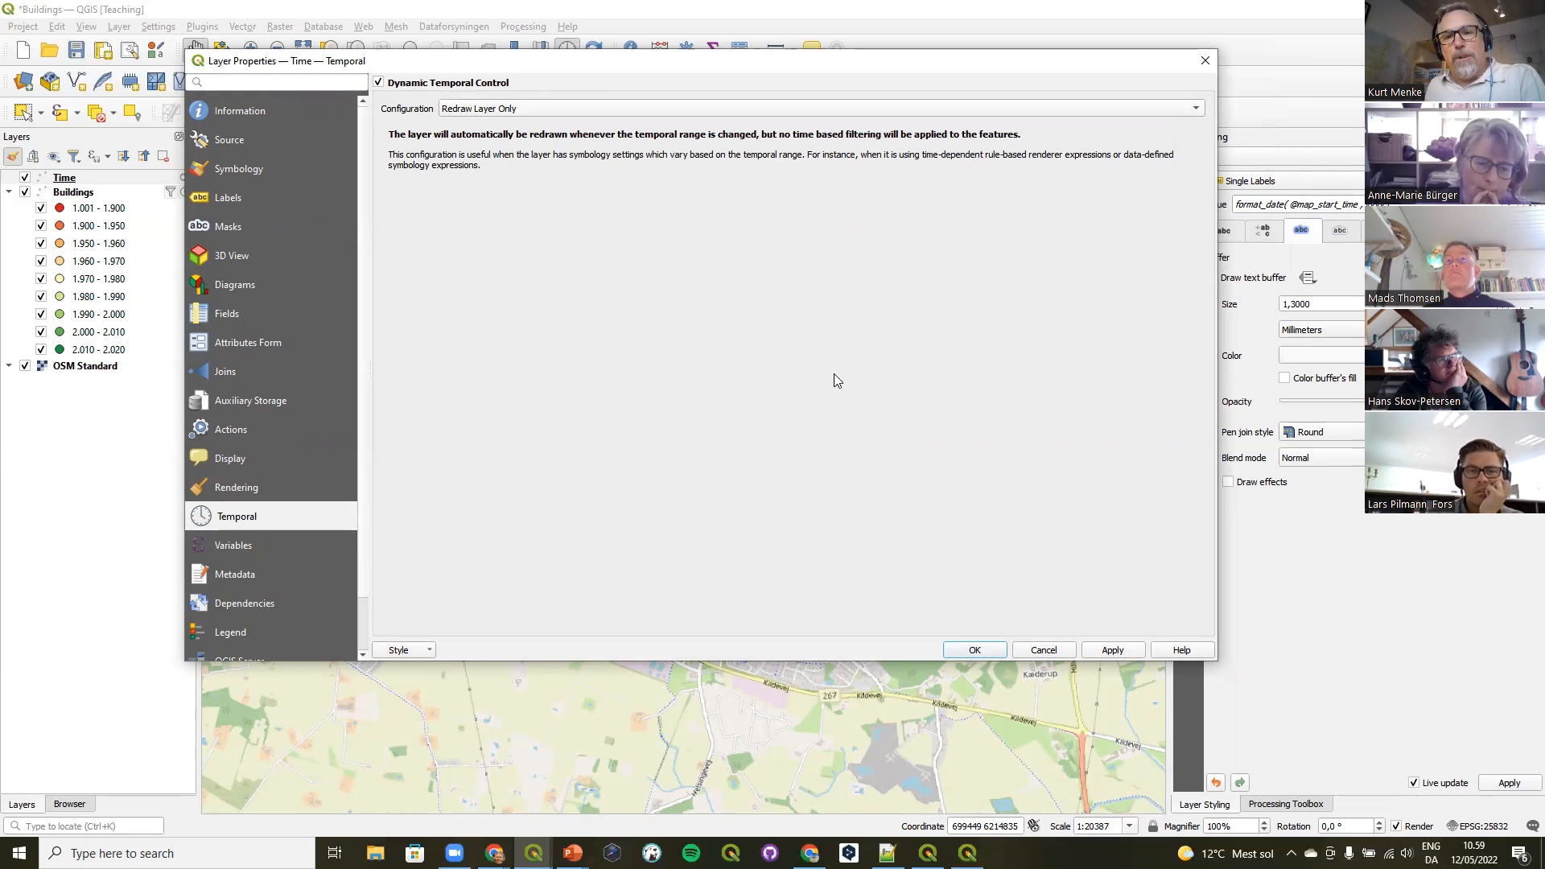
click(985, 649)
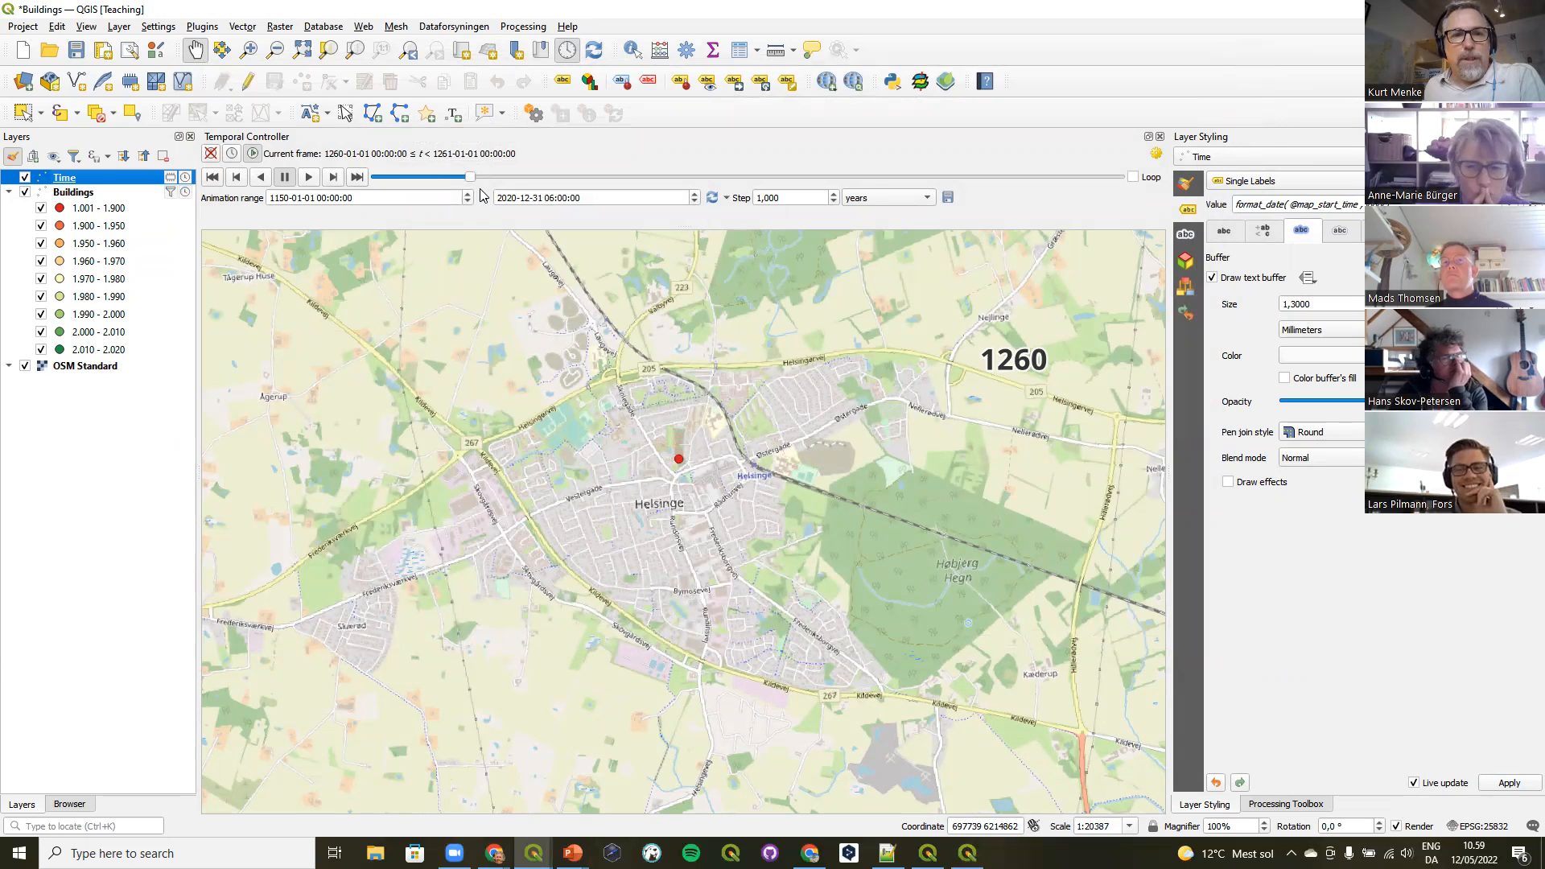
drag(472, 177, 971, 197)
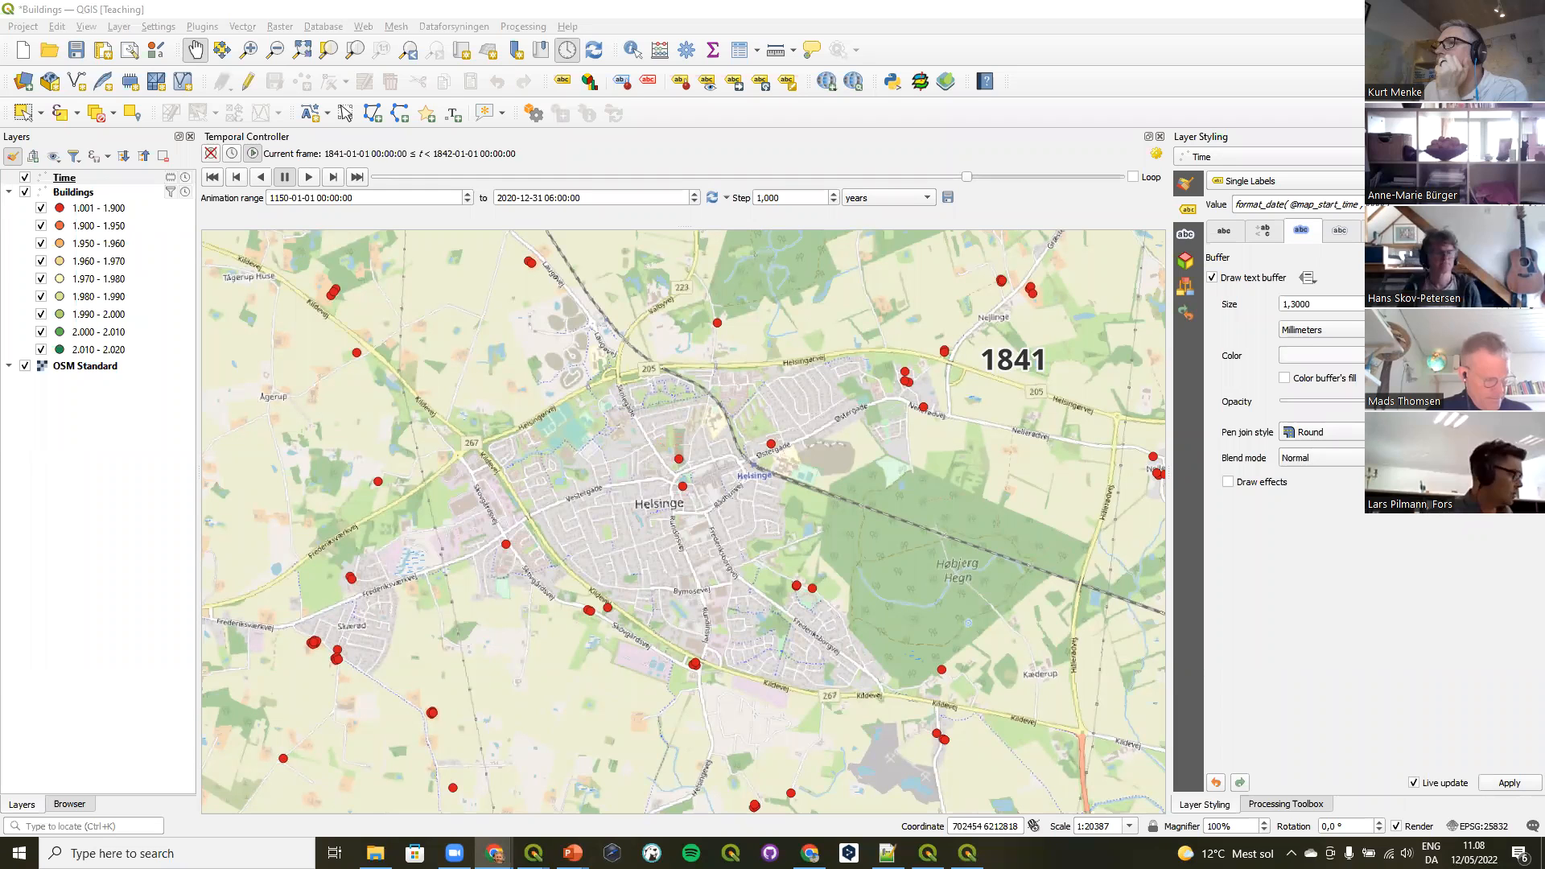
Switch to the Twitter search results in the browser and look through the QGIS temporal controller animation examples.
drag(555, 3, 479, 34)
double_click(479, 34)
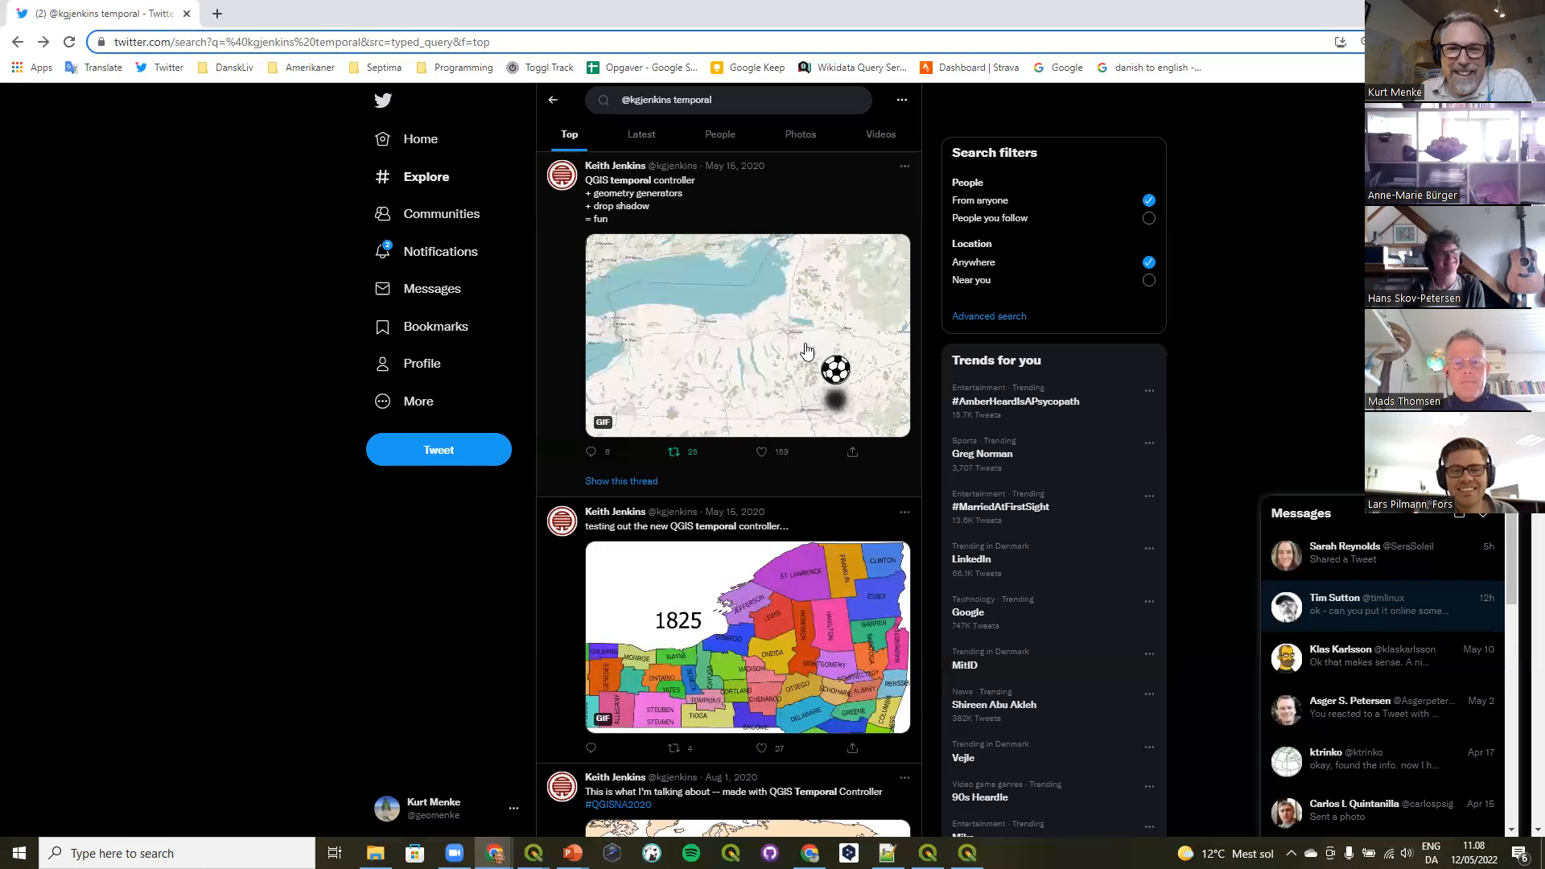
scroll(733, 343, down, 3)
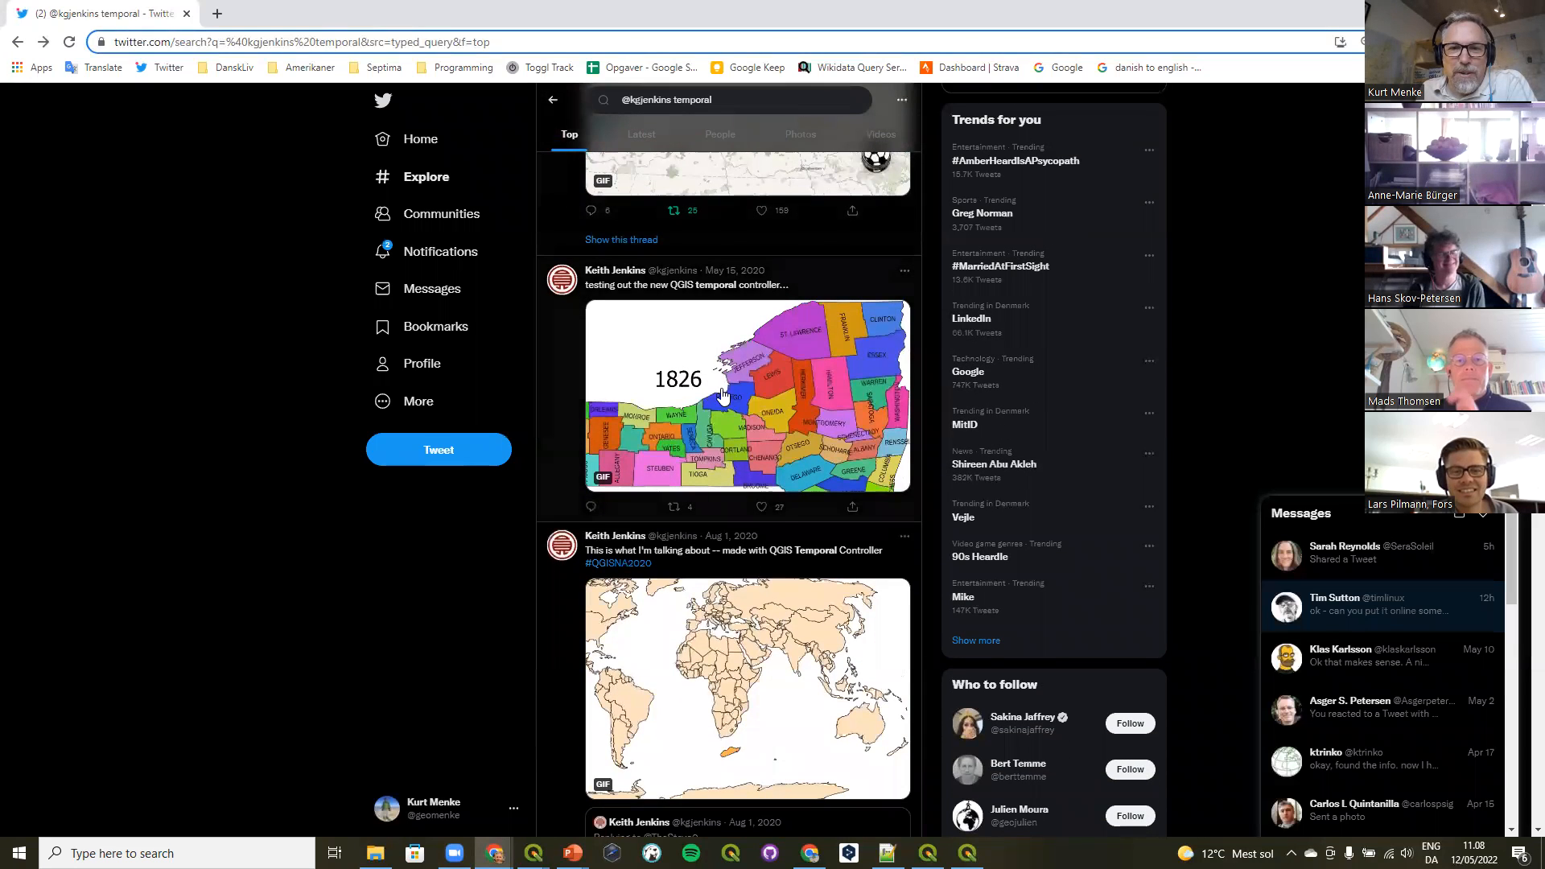
scroll(729, 404, down, 1)
scroll(730, 404, down, 2)
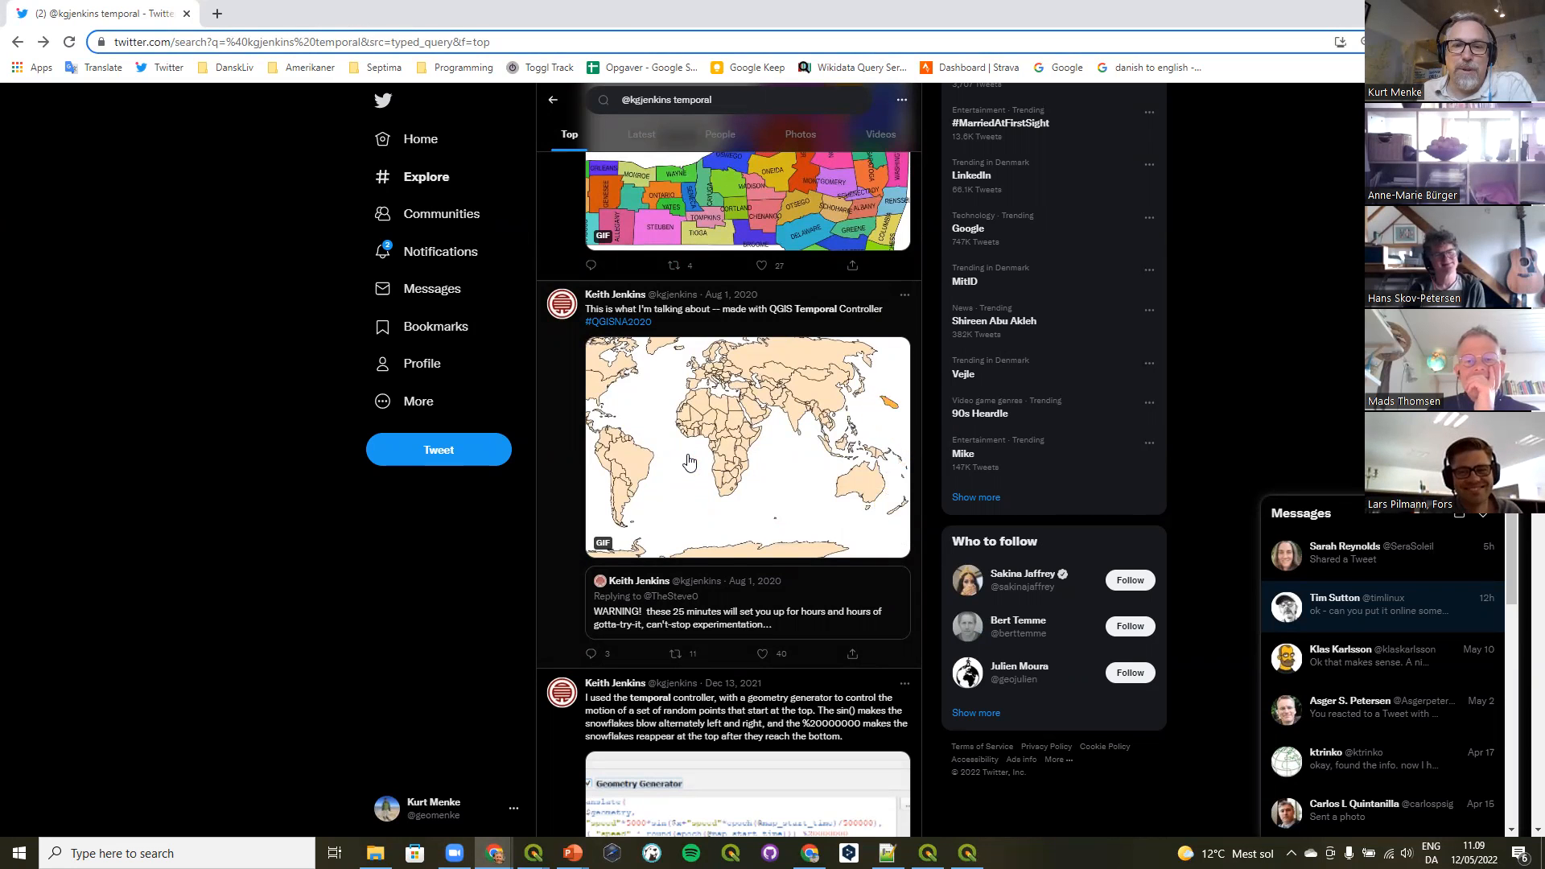
scroll(689, 461, down, 4)
scroll(689, 461, up, 2)
scroll(688, 459, down, 2)
Open the thread on the snow animation made with a geometry generator, view its video full screen and exit full screen.
click(724, 407)
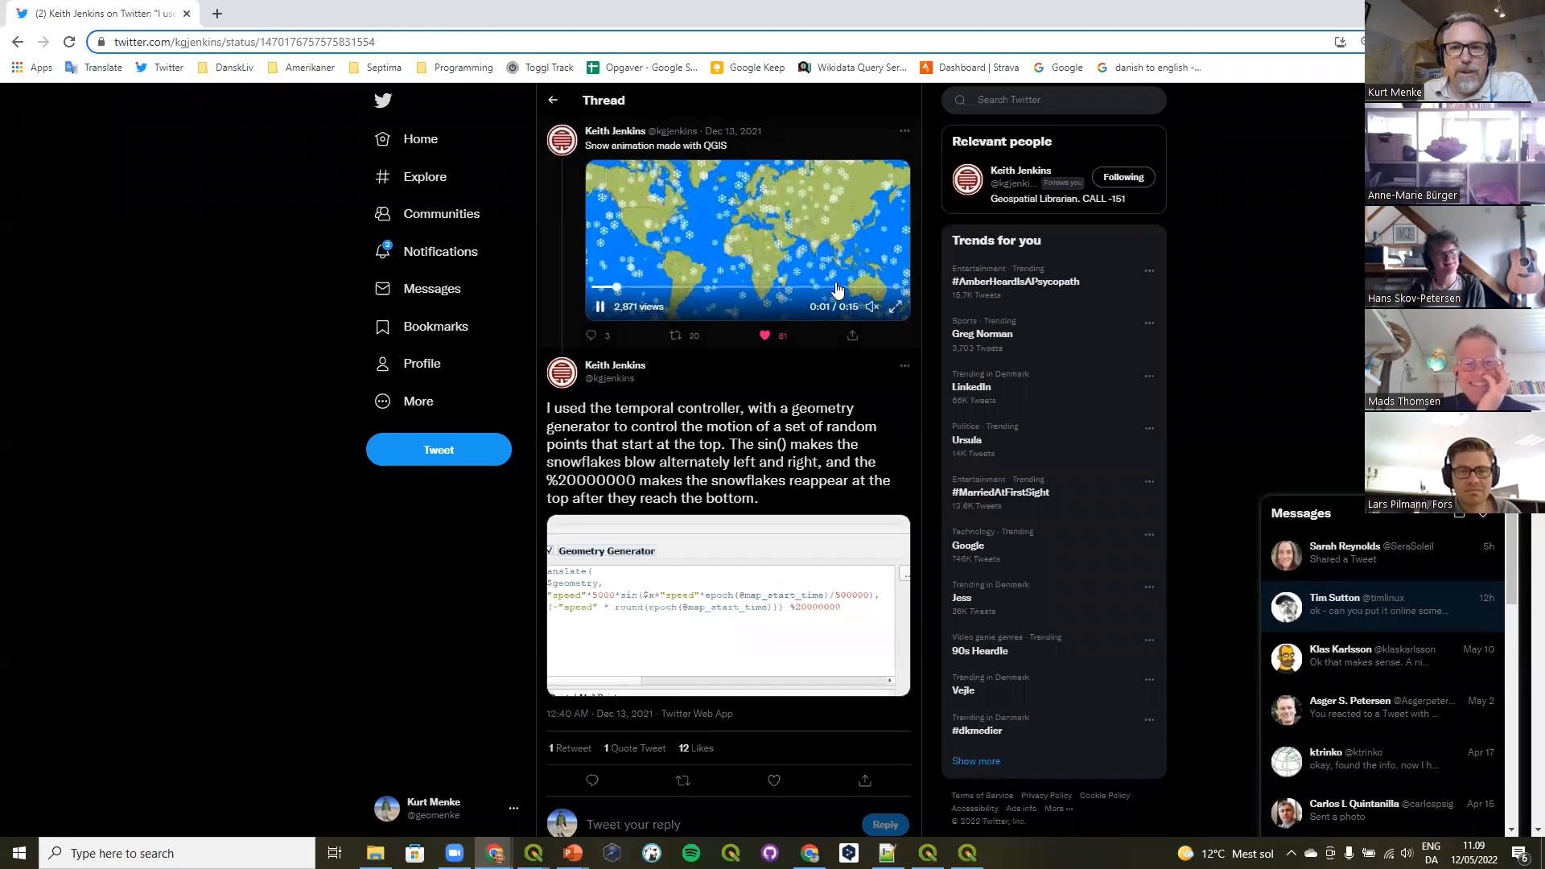
click(894, 307)
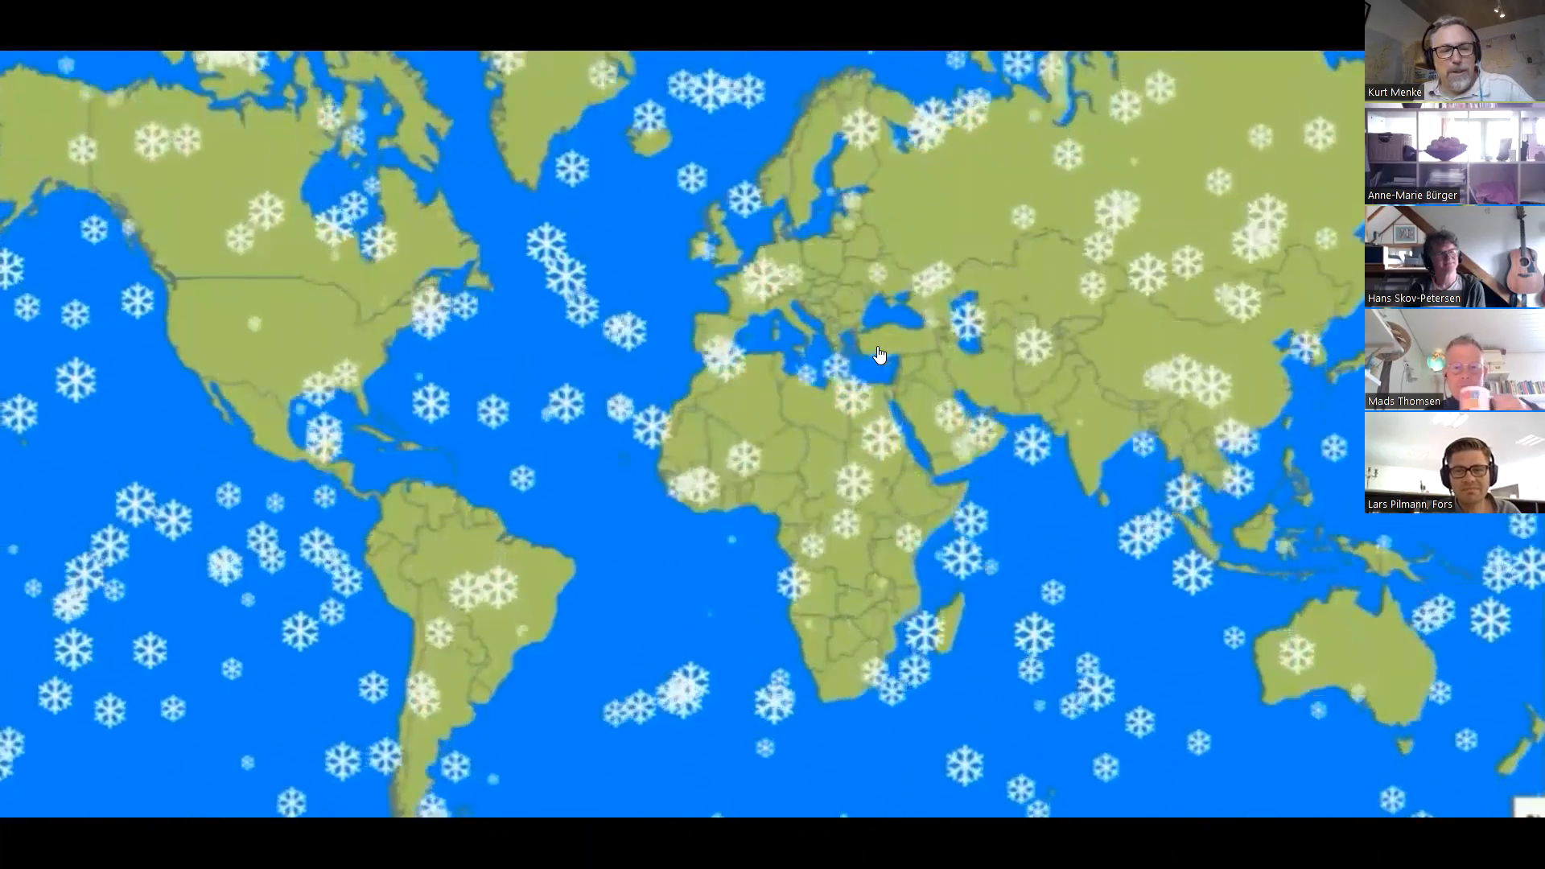
key(Escape)
key(Escape)
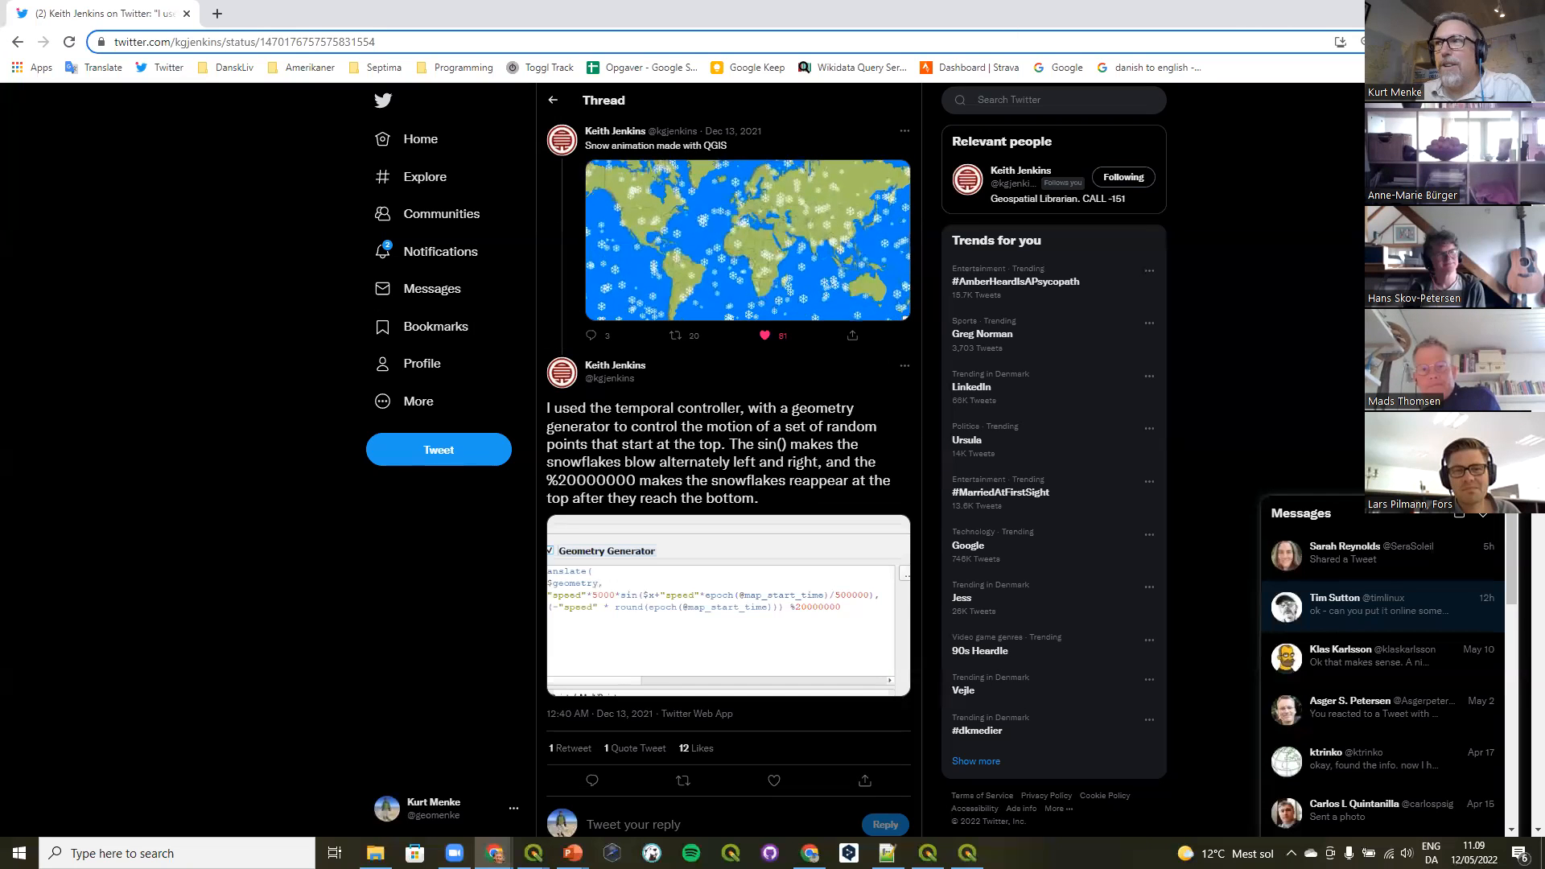
Leave the Twitter thread and switch to the Buildings project window in QGIS.
key(alt+Tab)
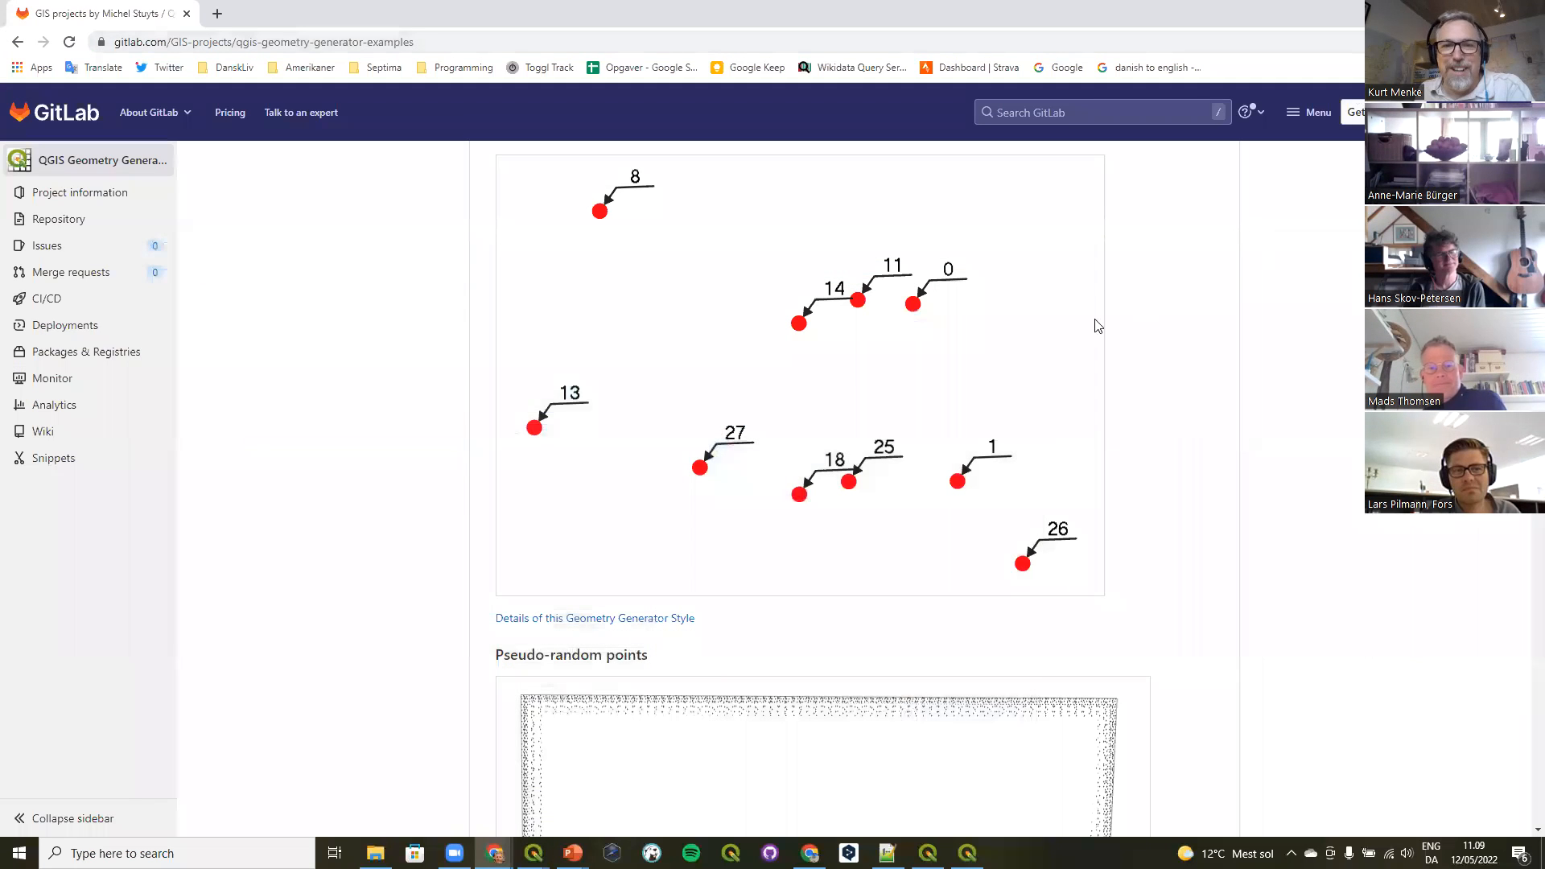
mouse_move(572, 853)
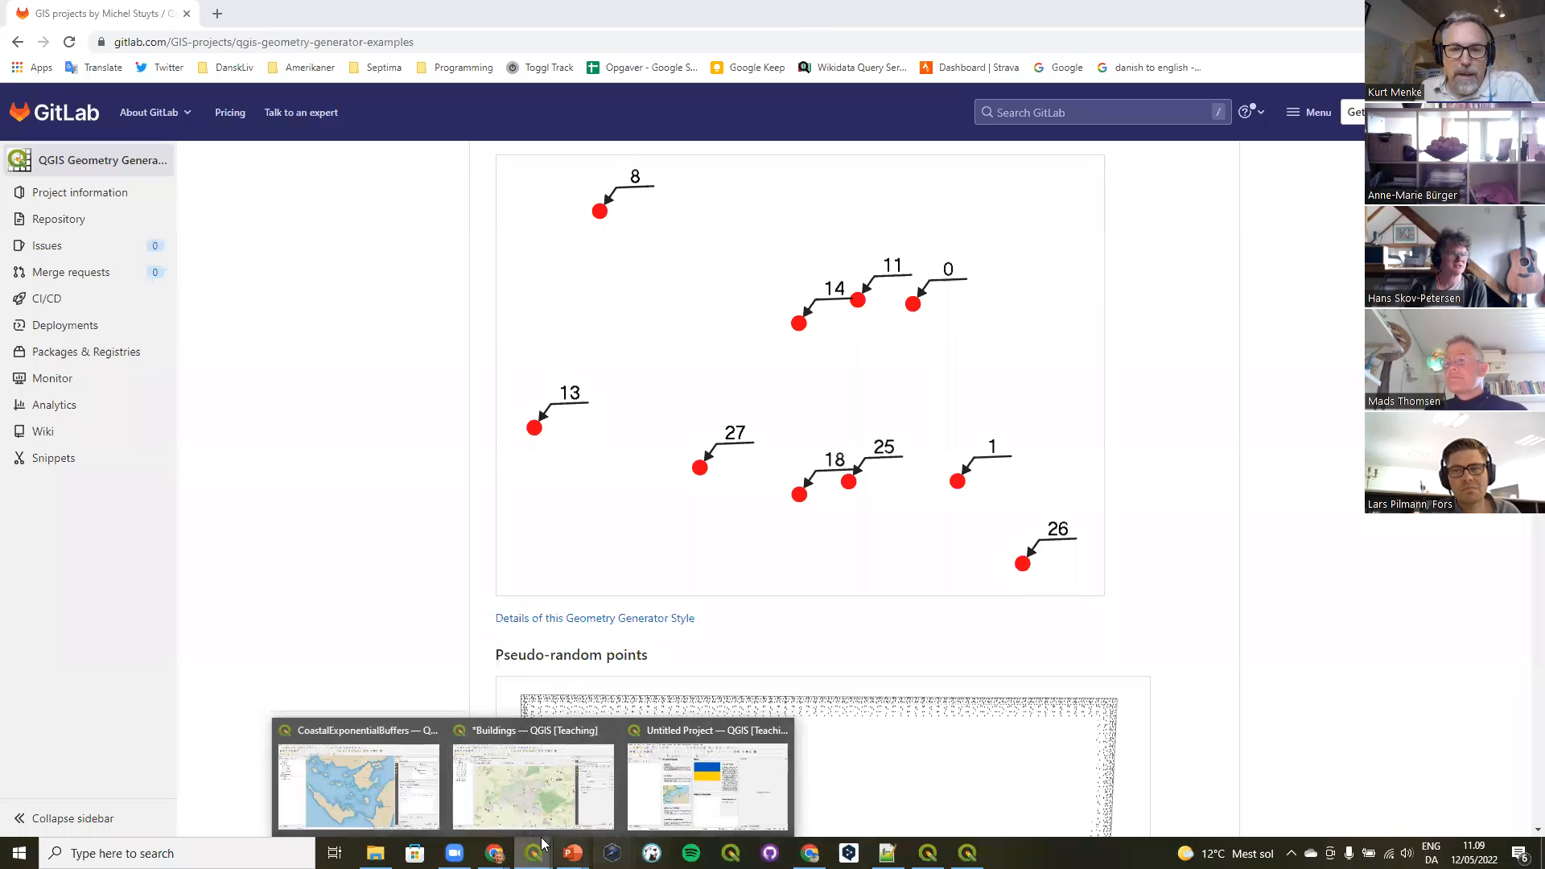
click(533, 776)
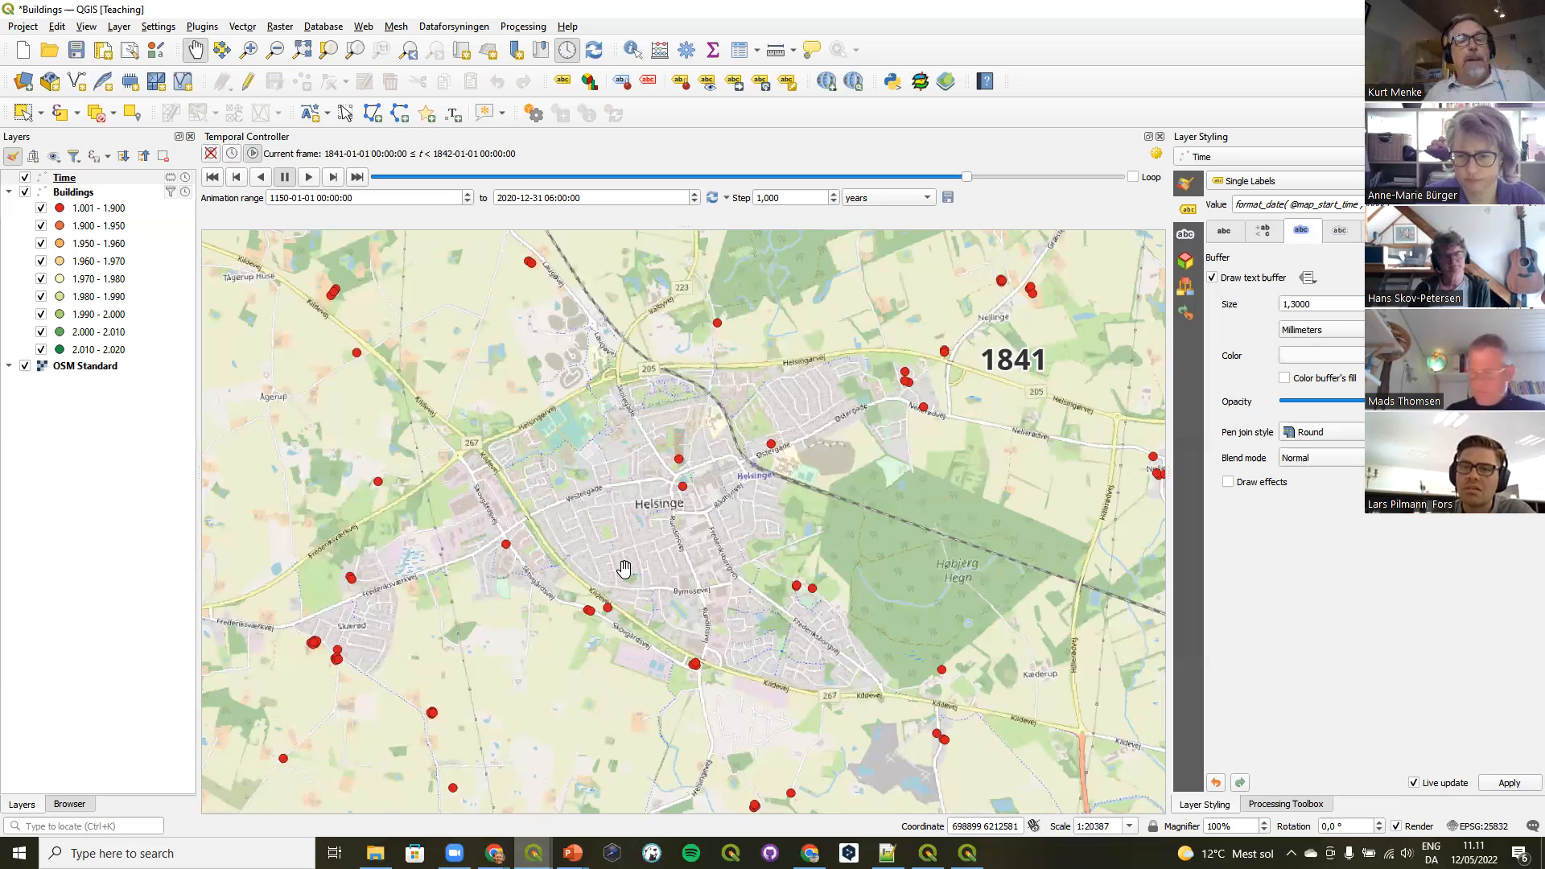
Open the attribute table of the Buildings layer and widen the dateOfConstruction_dateOfEvent_anyPoint column to show its full name.
click(737, 50)
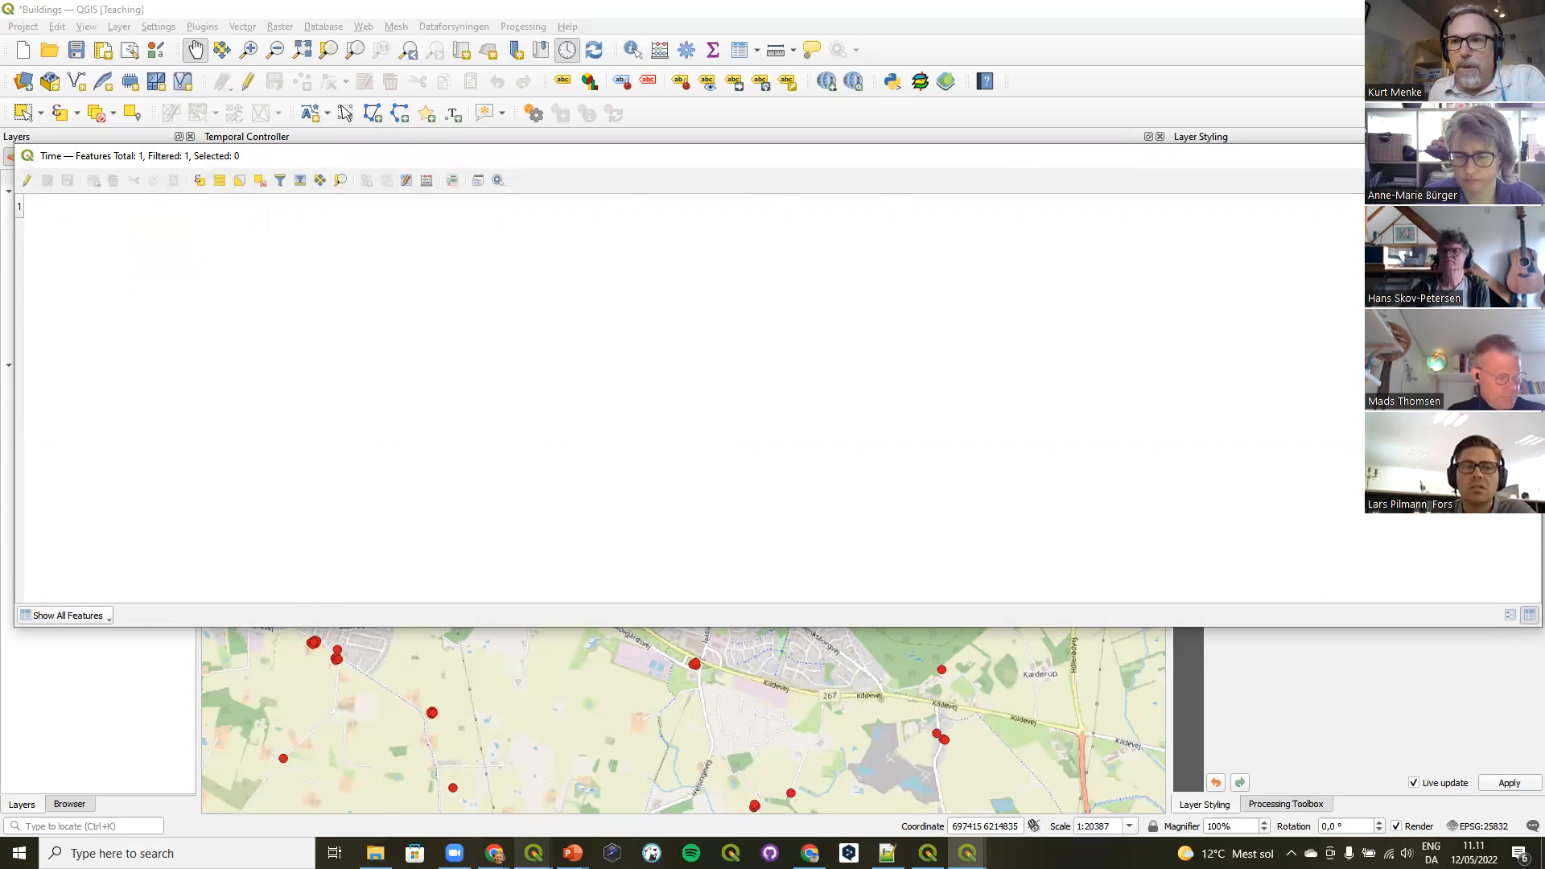
click(1523, 155)
click(73, 194)
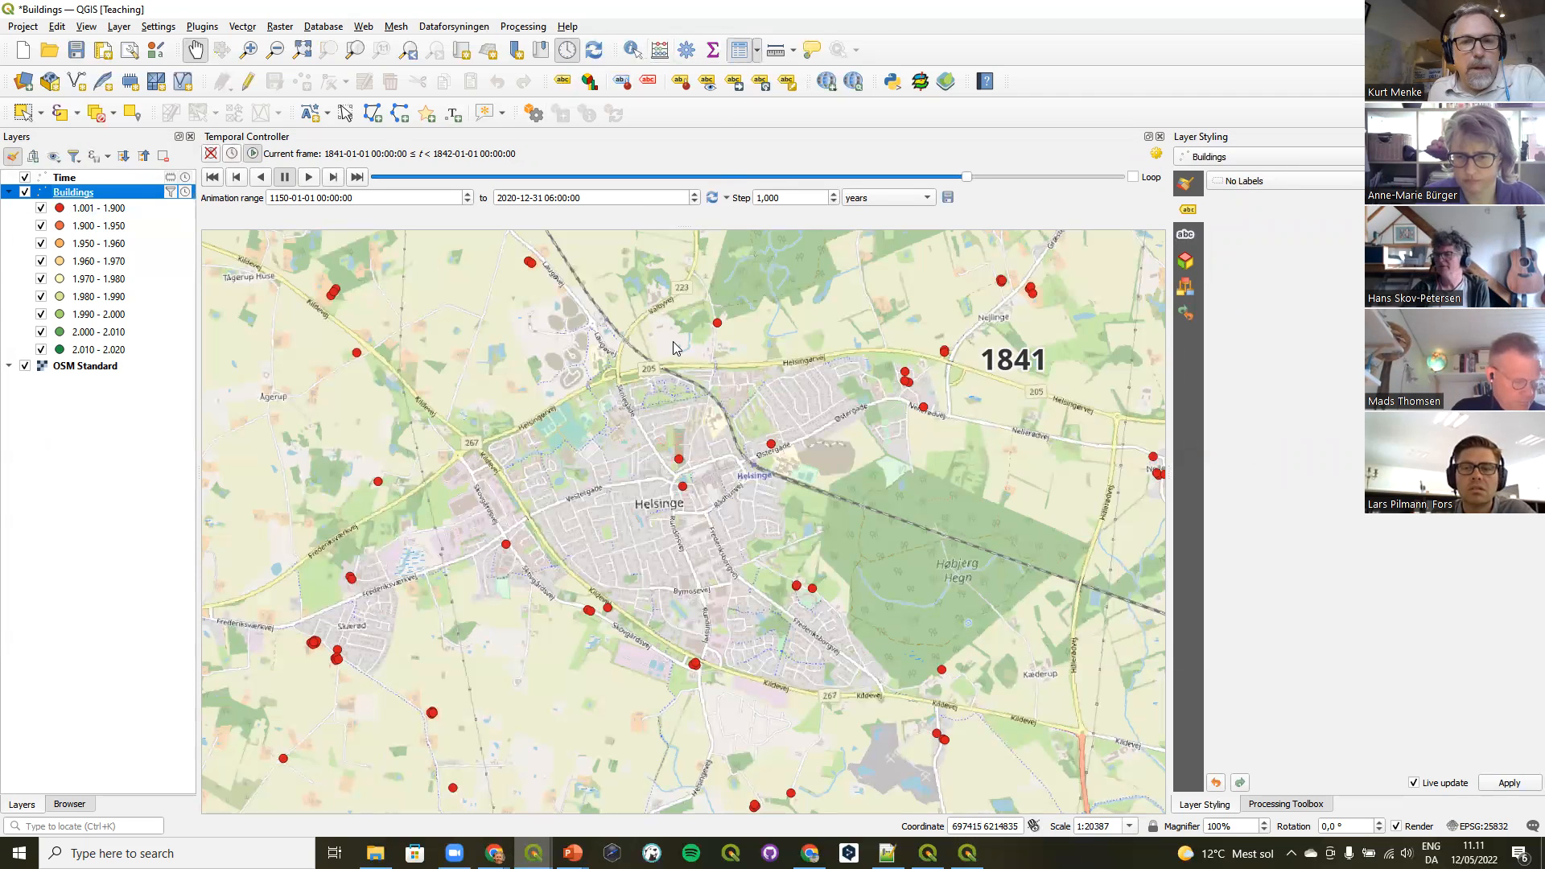
key(F6)
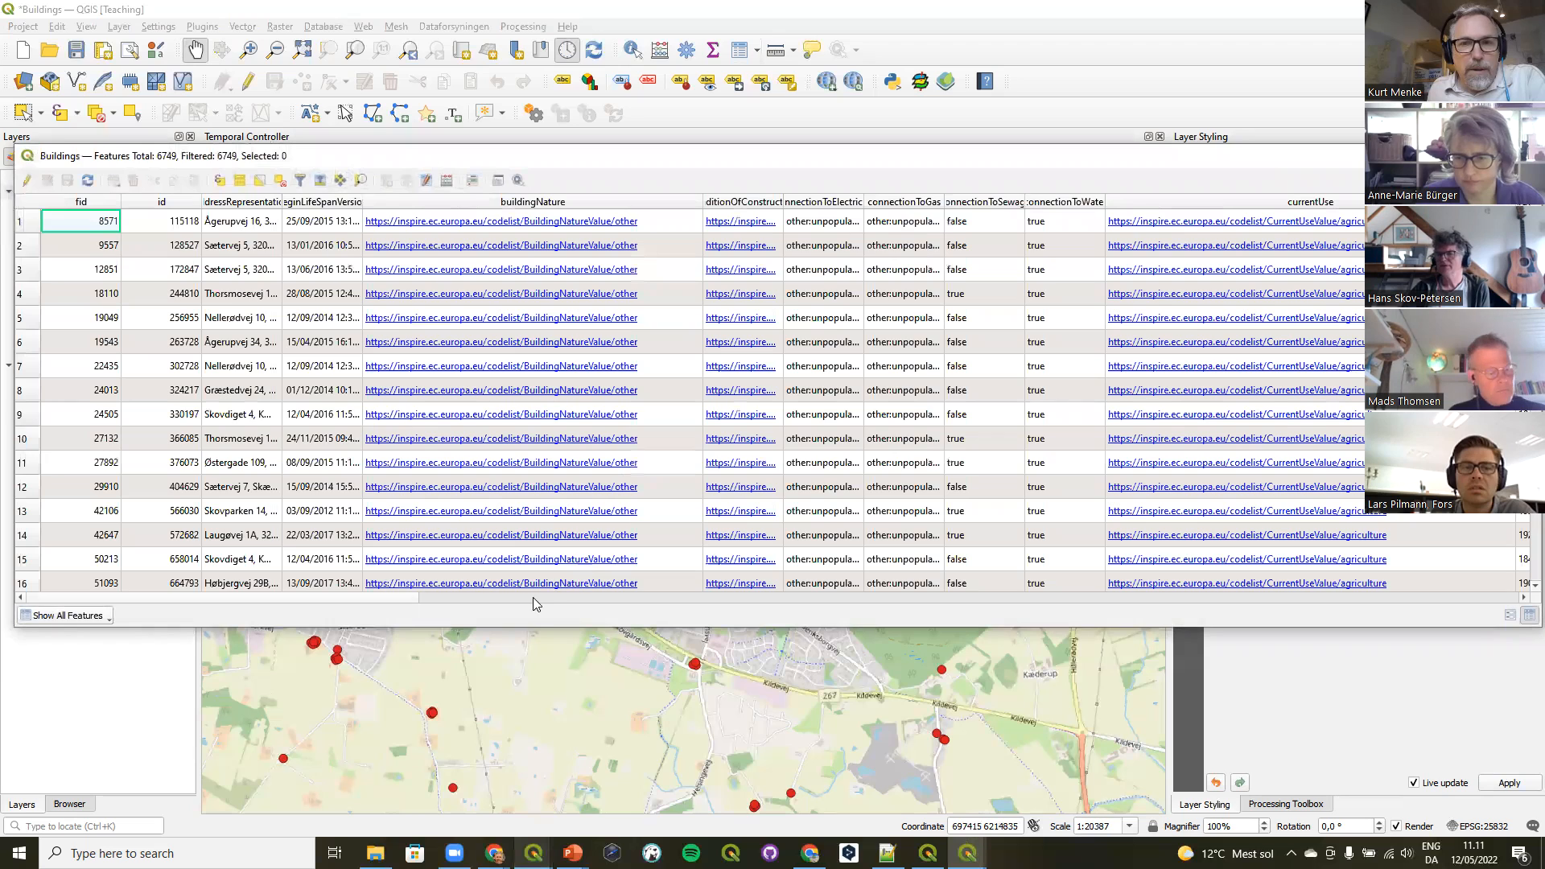
drag(398, 597, 679, 599)
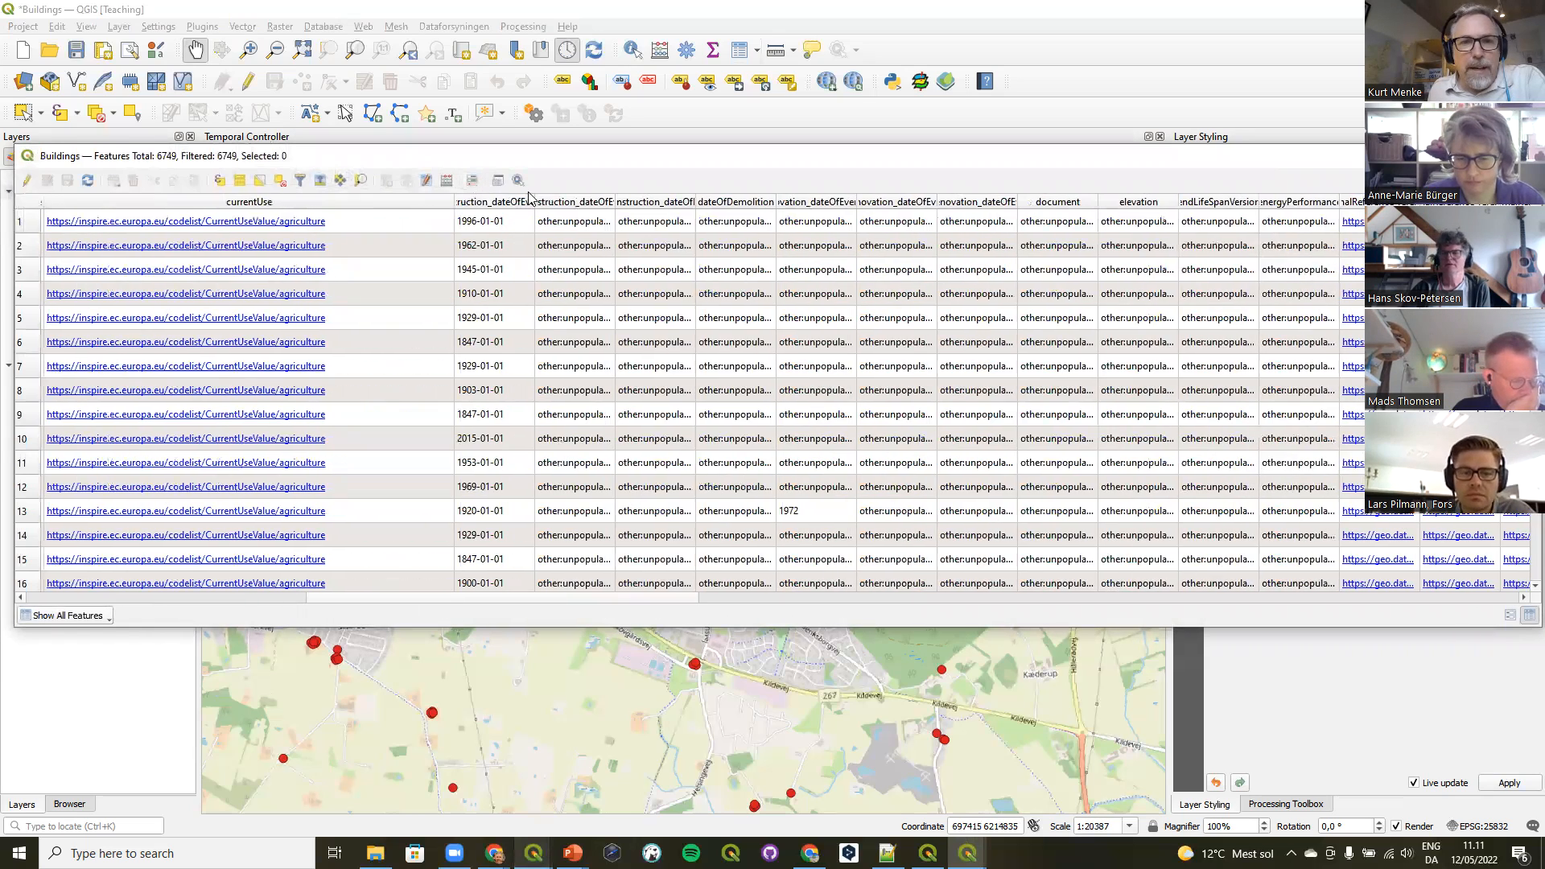
drag(535, 201, 594, 209)
double_click(594, 209)
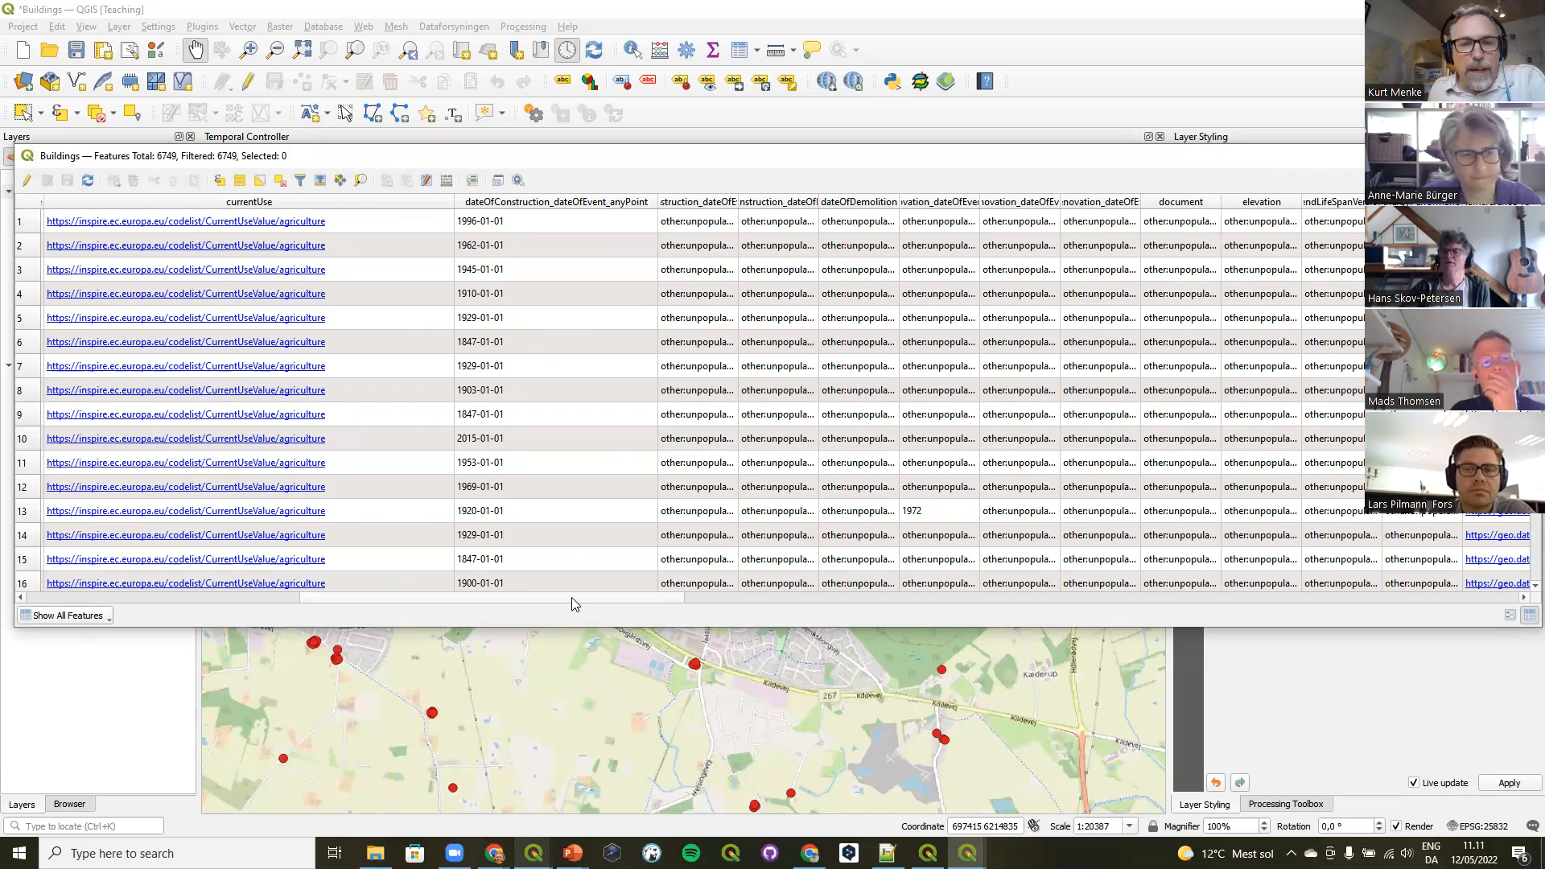
Look through the remaining Buildings attributes as far as the Date field and close the attribute table.
drag(496, 604, 1424, 556)
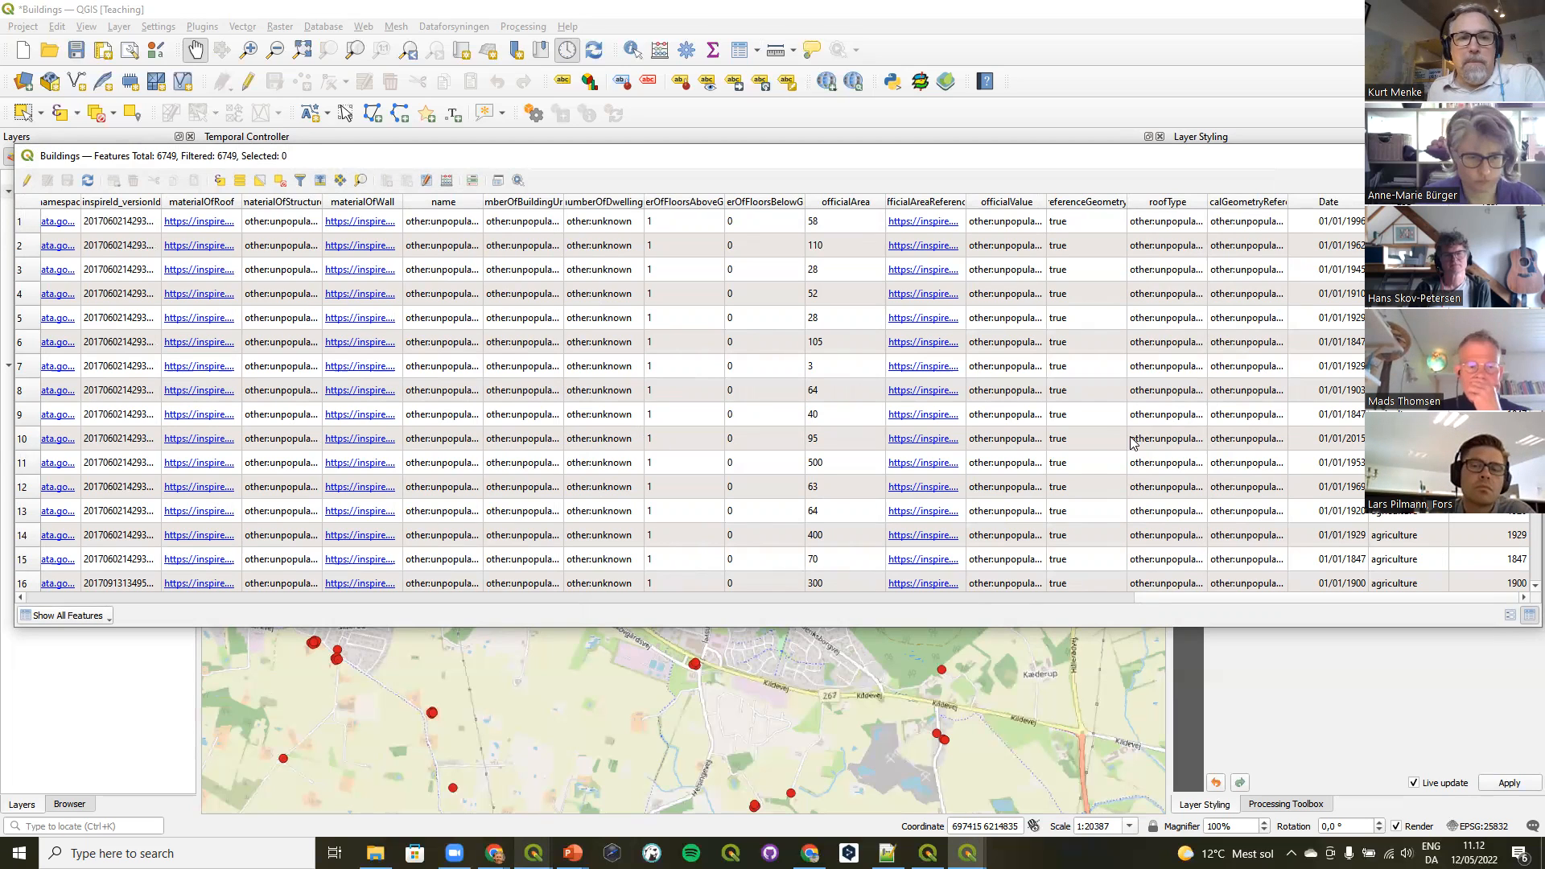
drag(1165, 598, 76, 593)
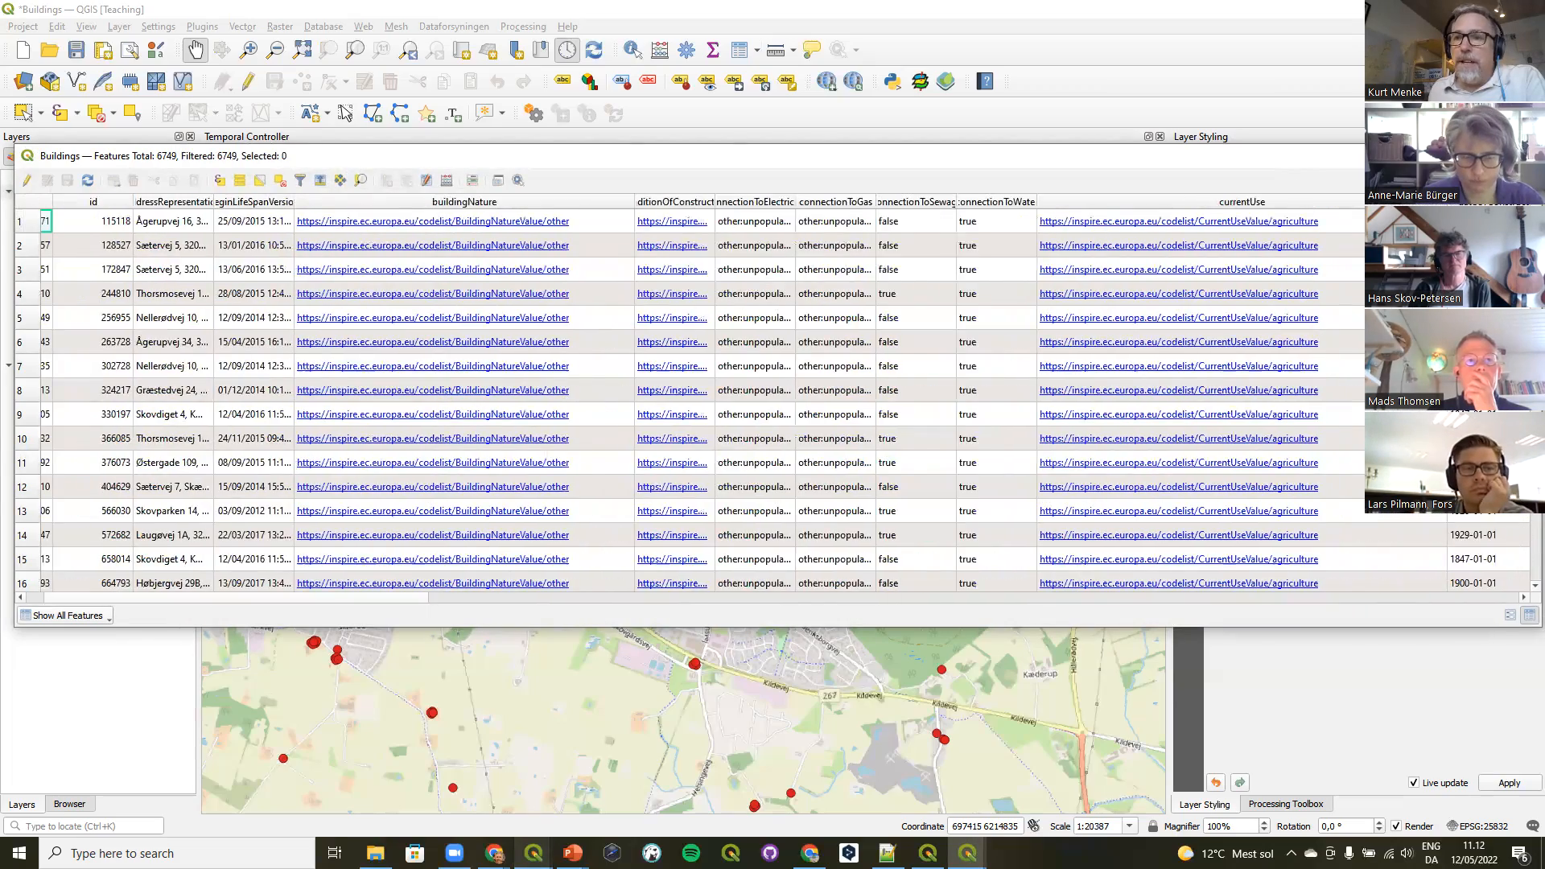
click(1523, 155)
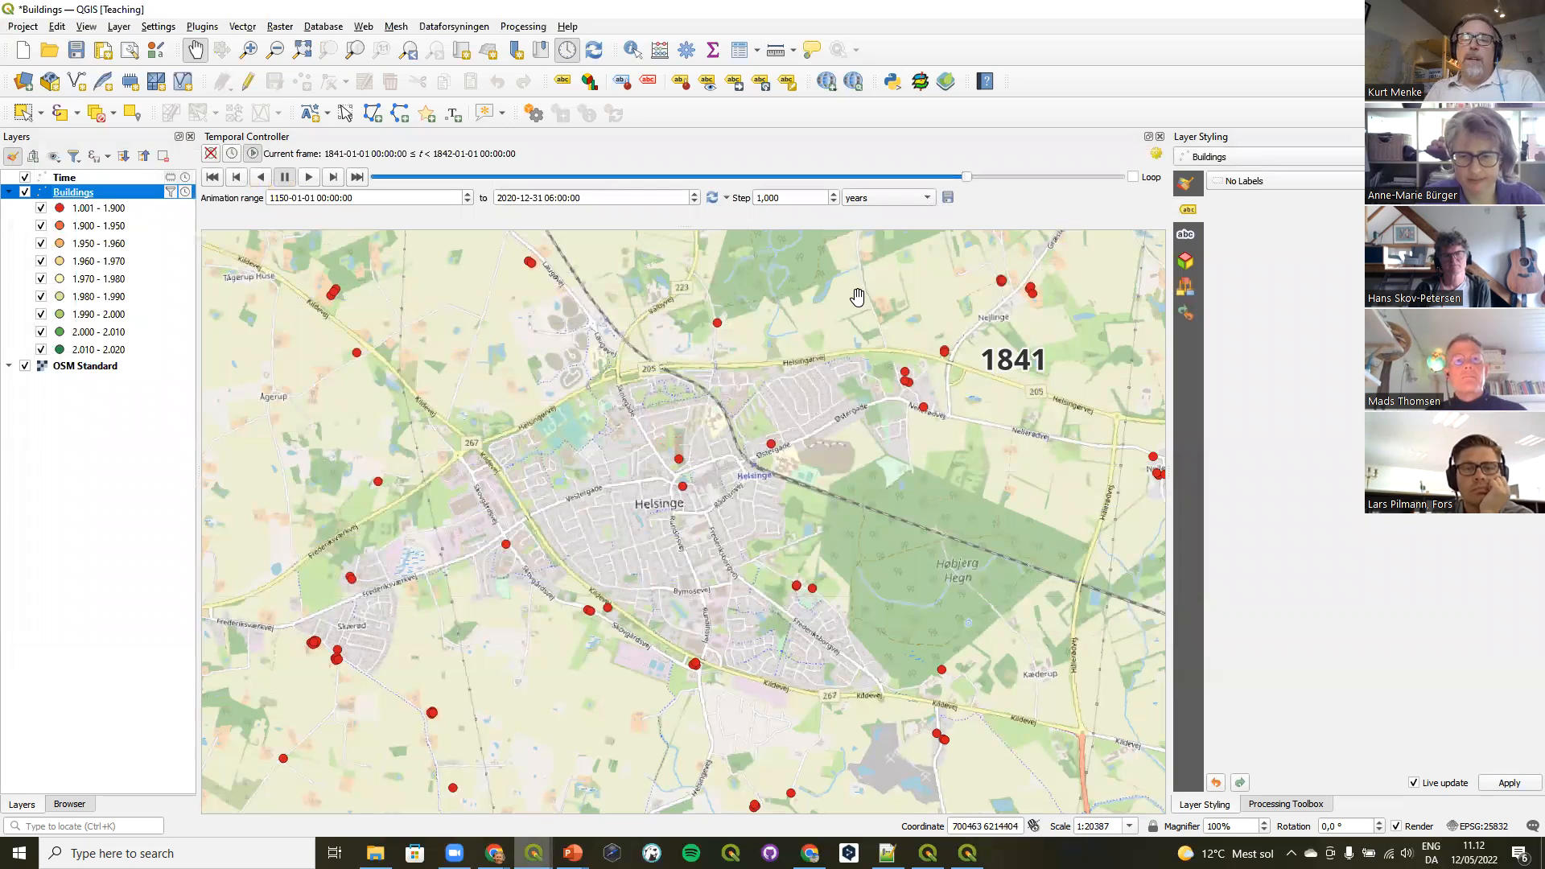
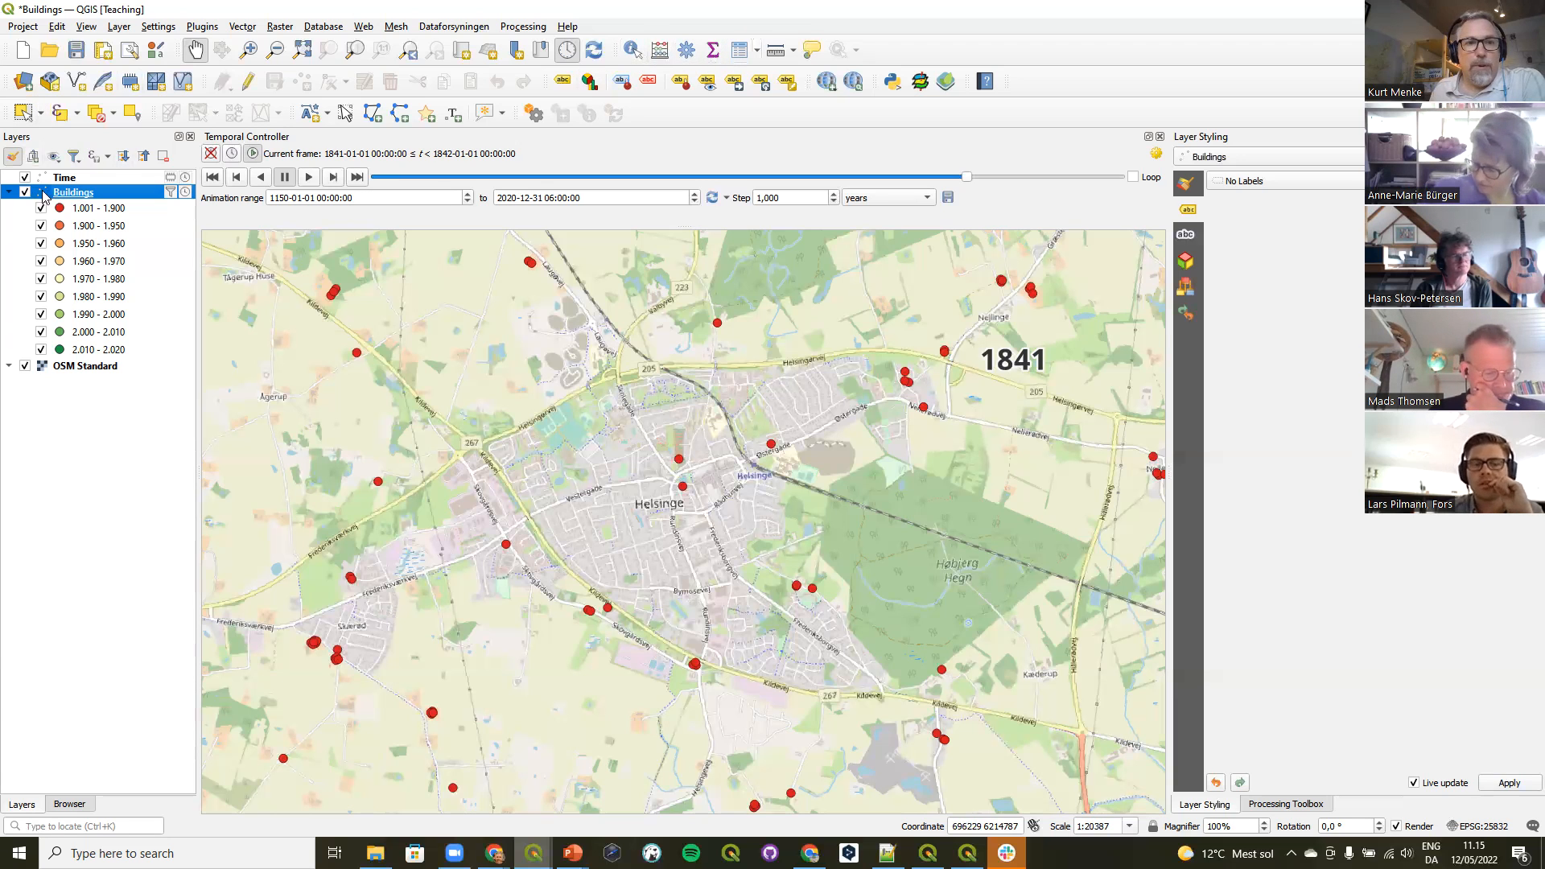
Review the Buildings layer's temporal settings and the available Dynamic Temporal Control configurations, then close the properties without changes.
double_click(71, 193)
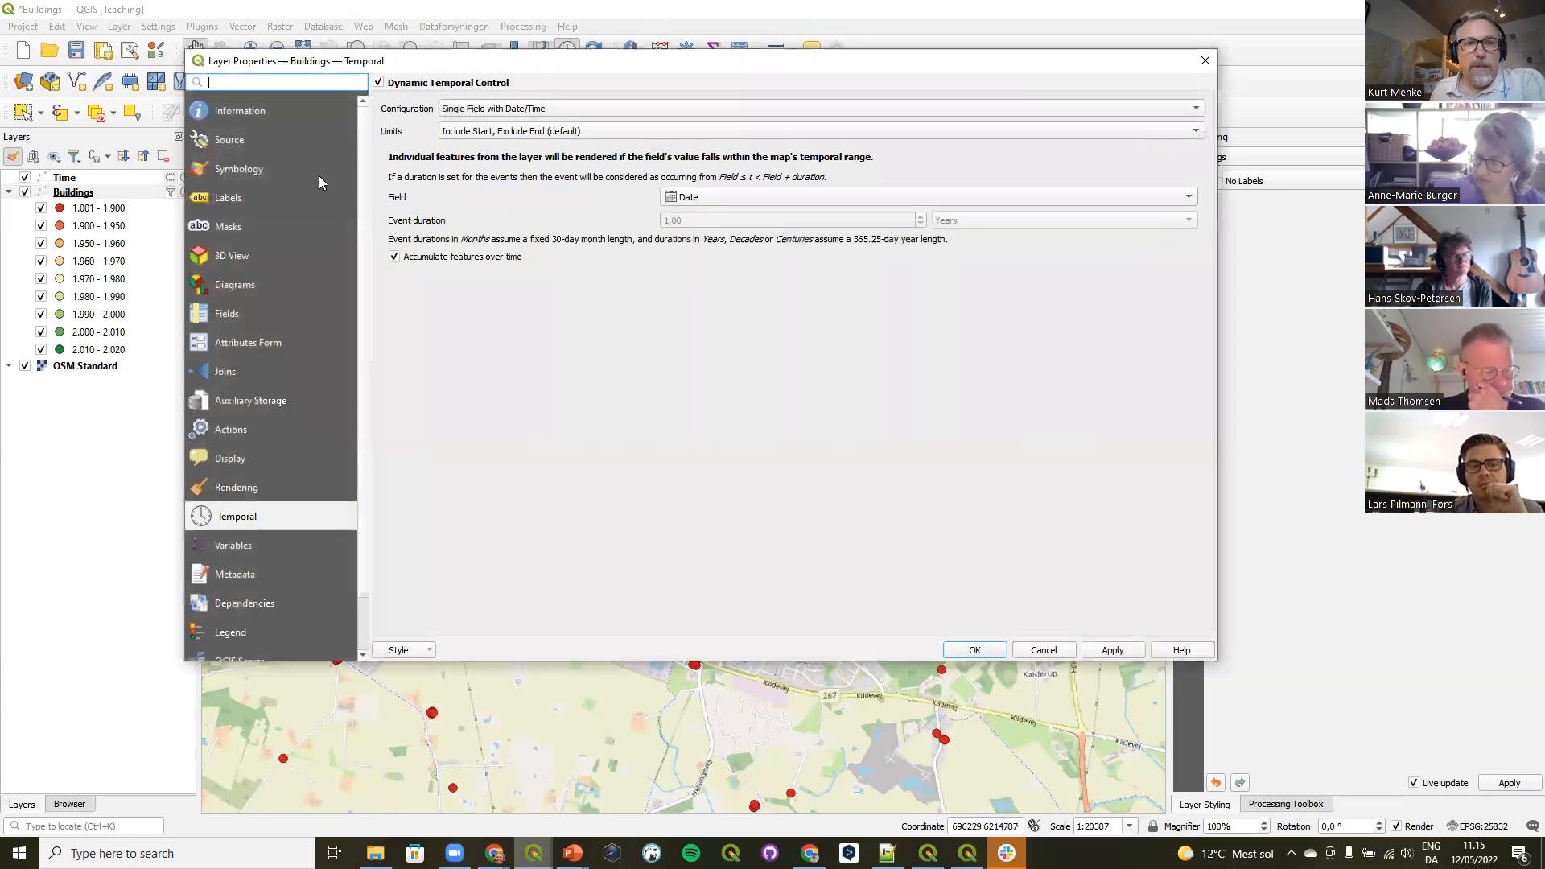
click(515, 109)
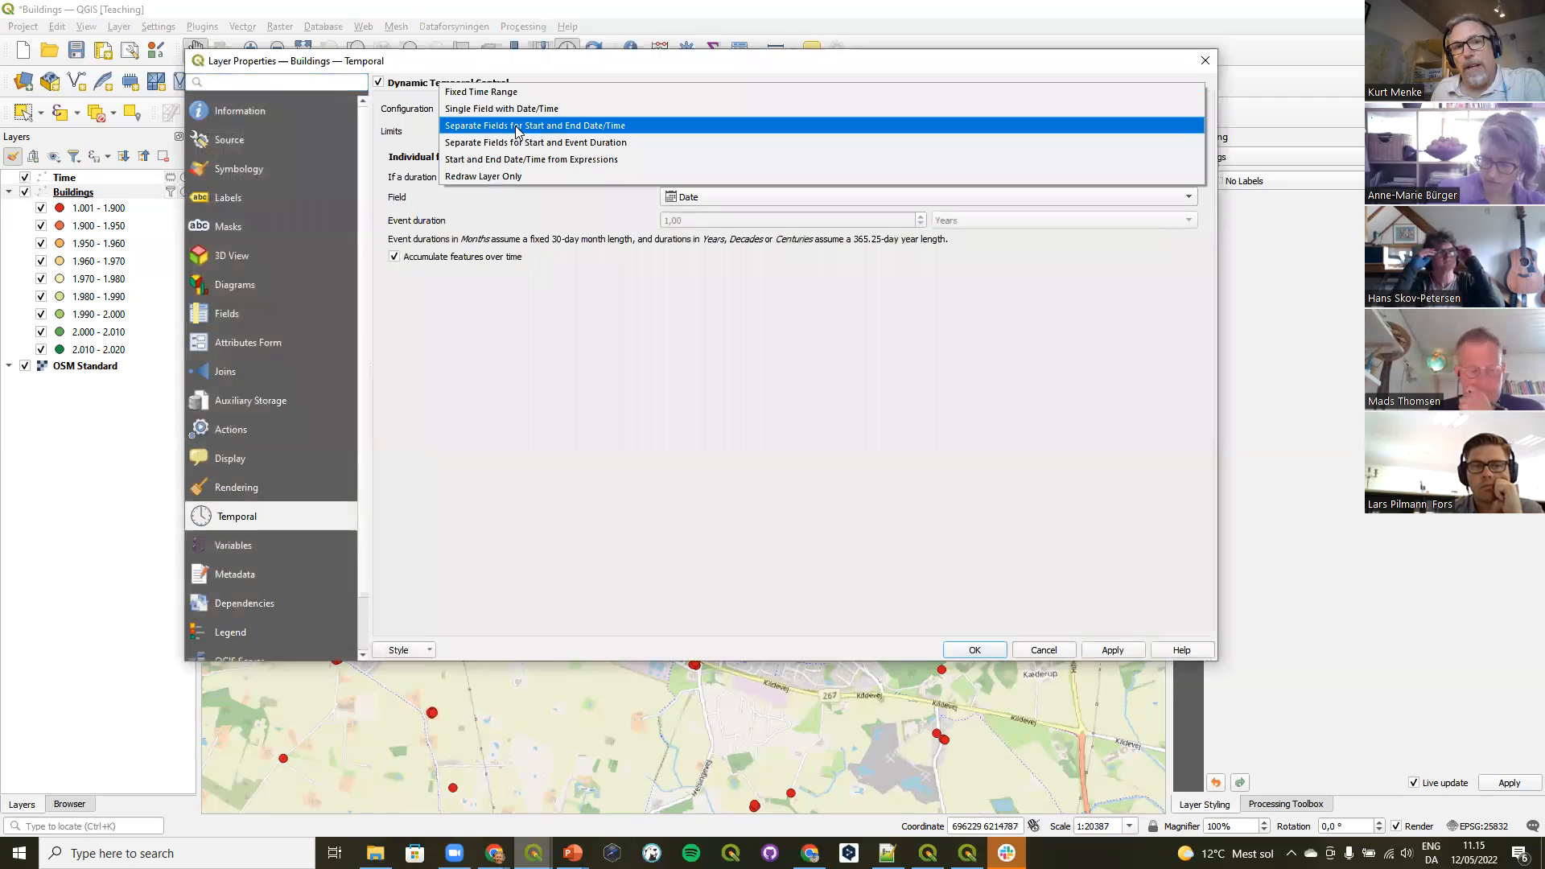
click(535, 274)
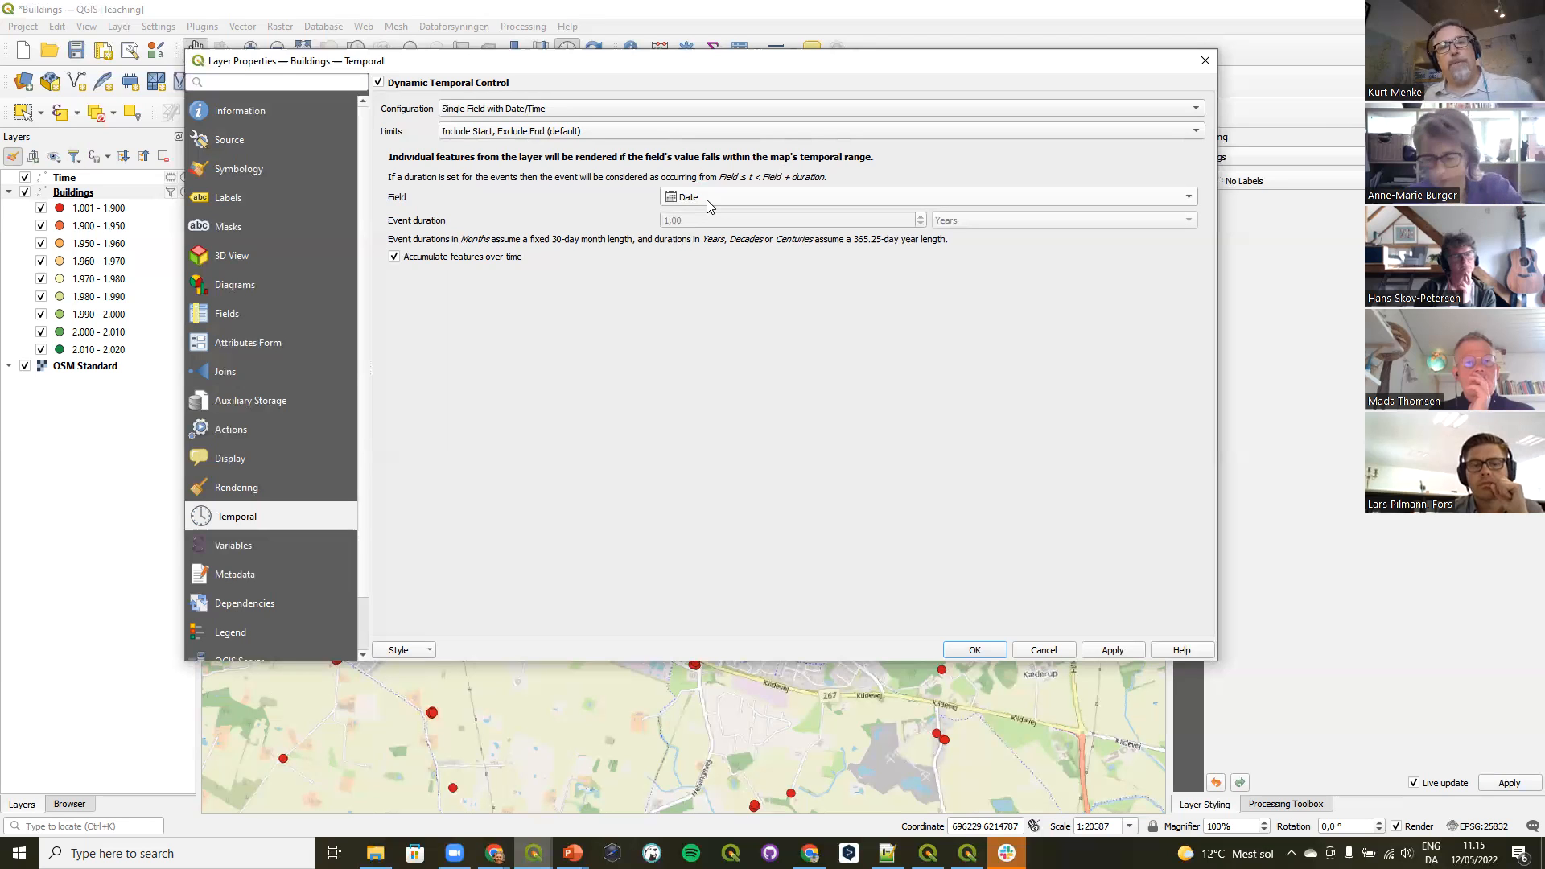
click(1204, 60)
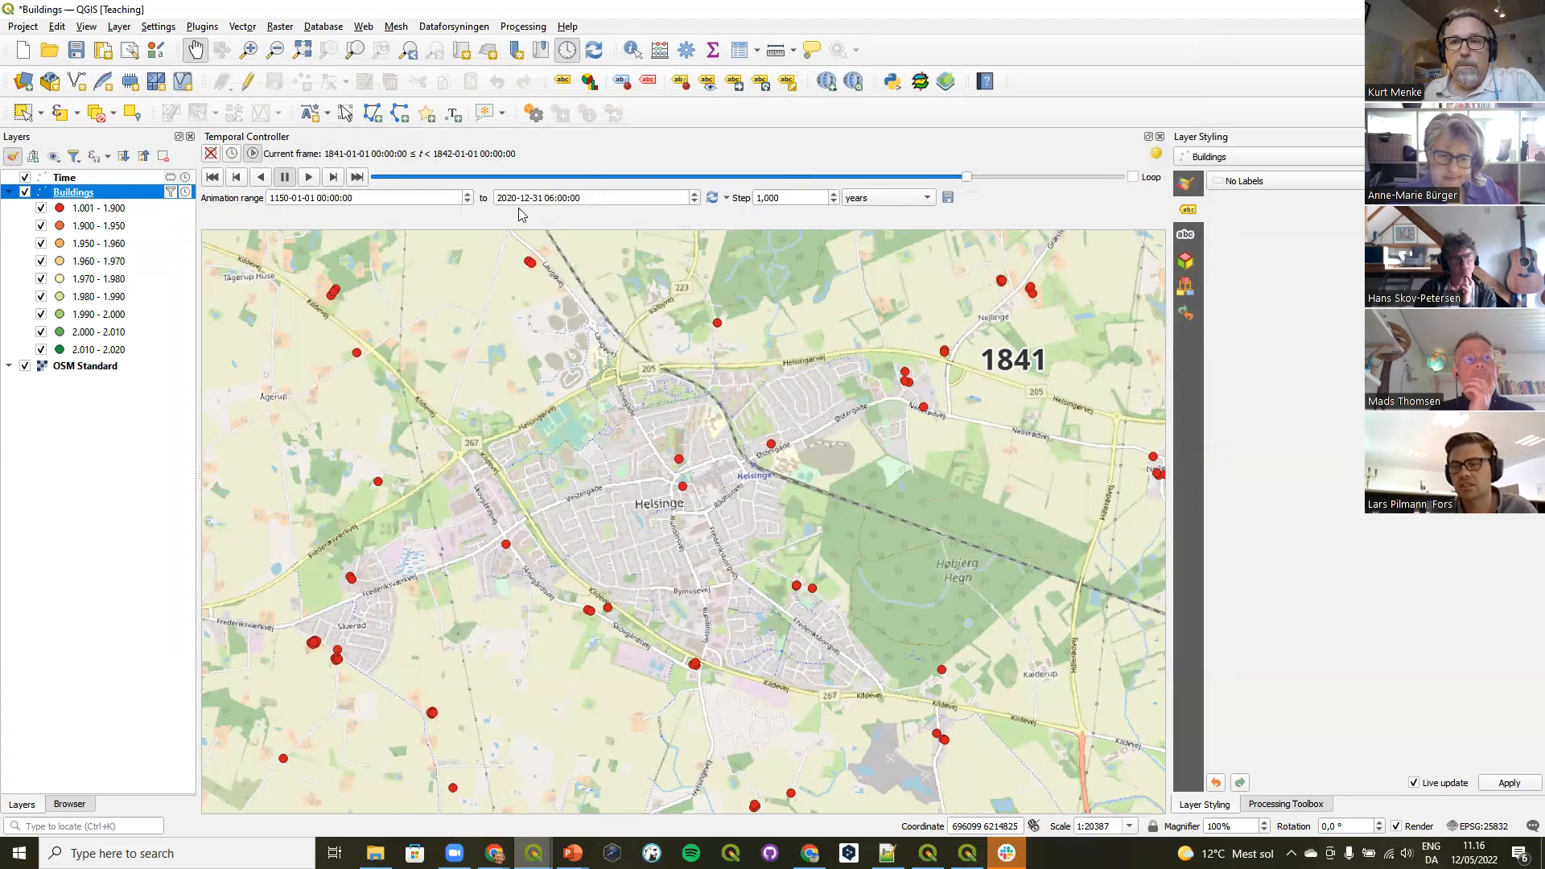
Show the Buildings layer's graduated symbology and check the available methods, keeping Color.
click(1186, 183)
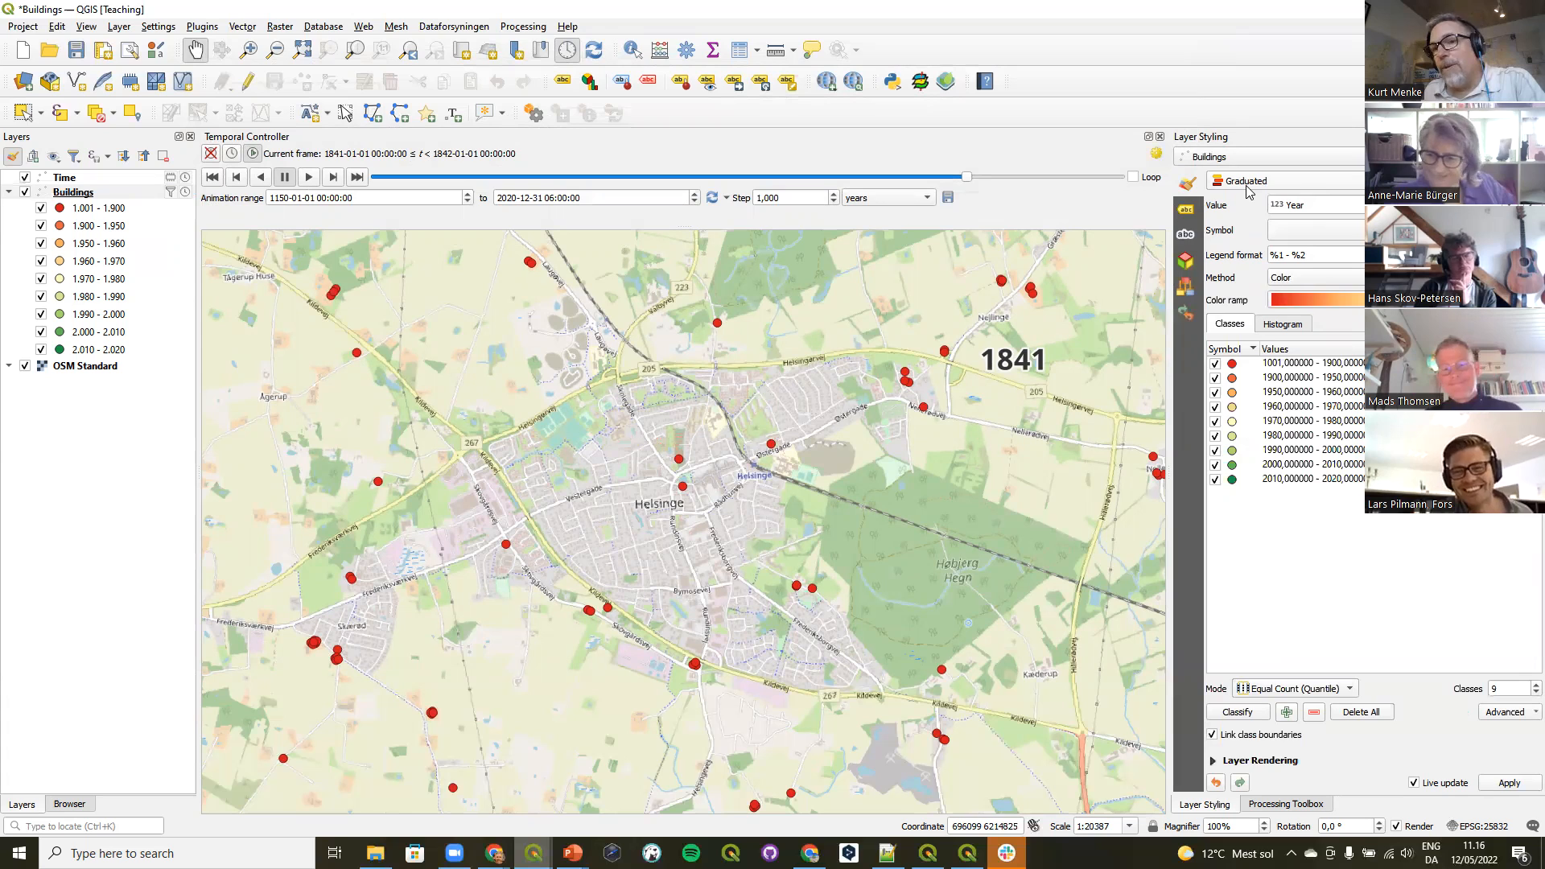
click(1285, 282)
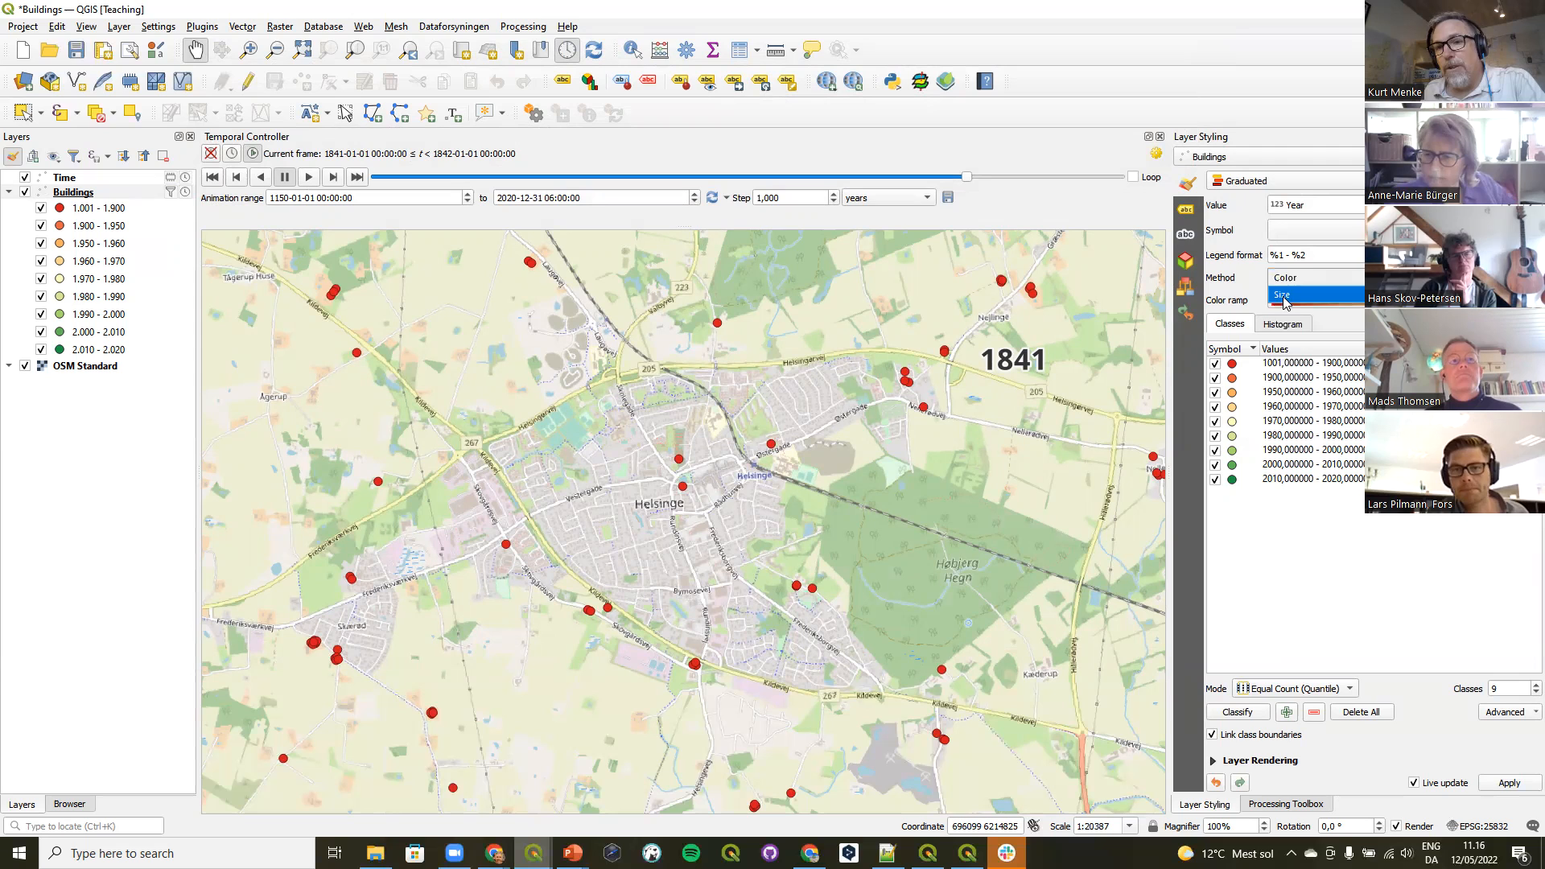
click(1230, 281)
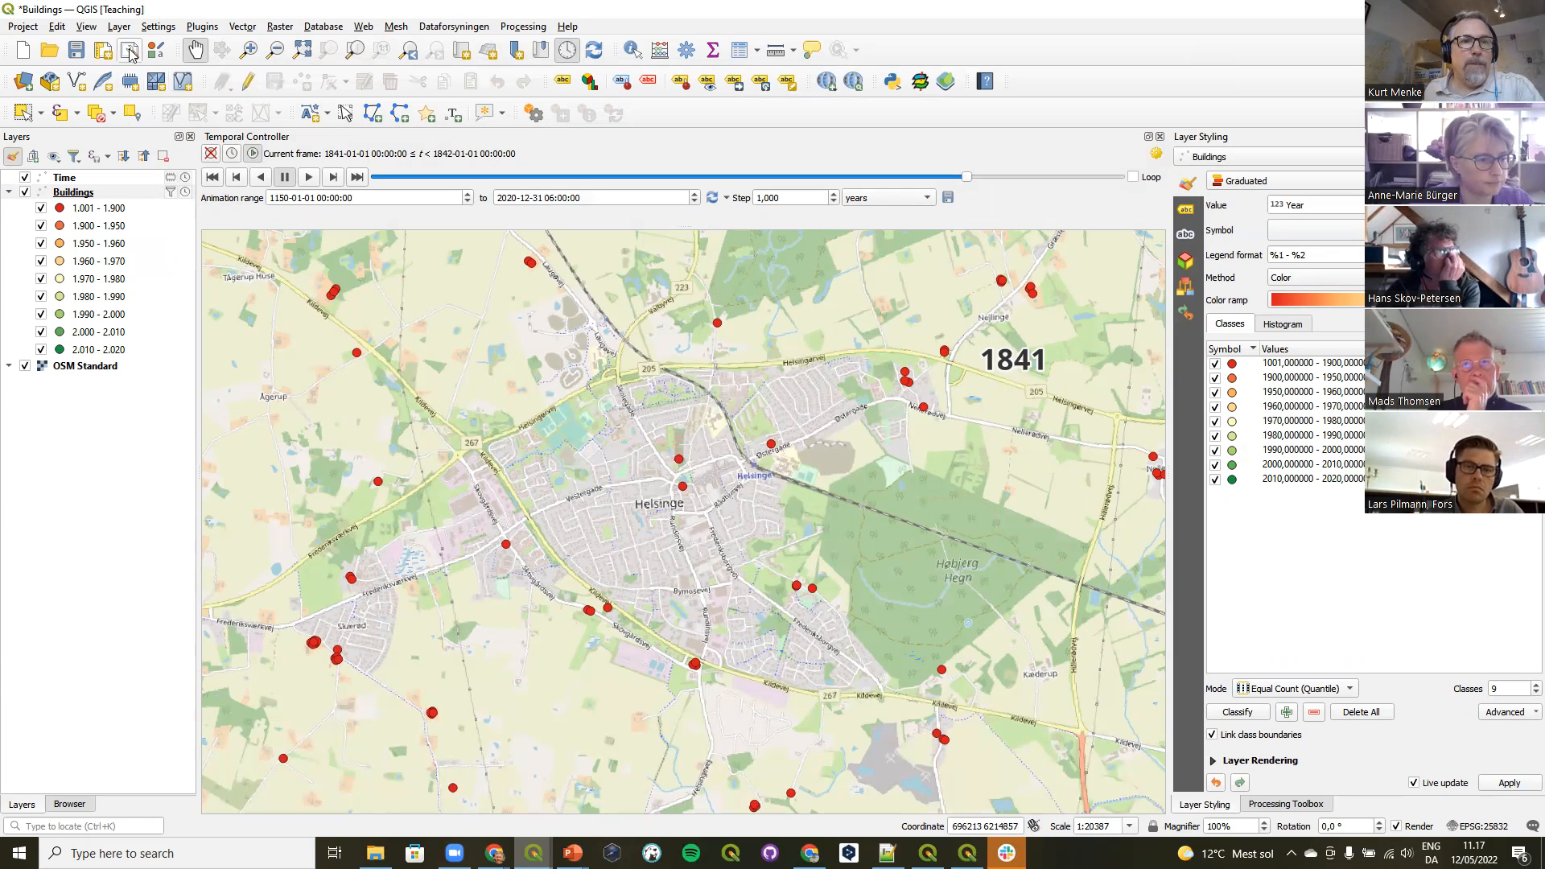
Enable a title label decoration on the map with the text "Helsinge, DK" and apply it.
click(87, 28)
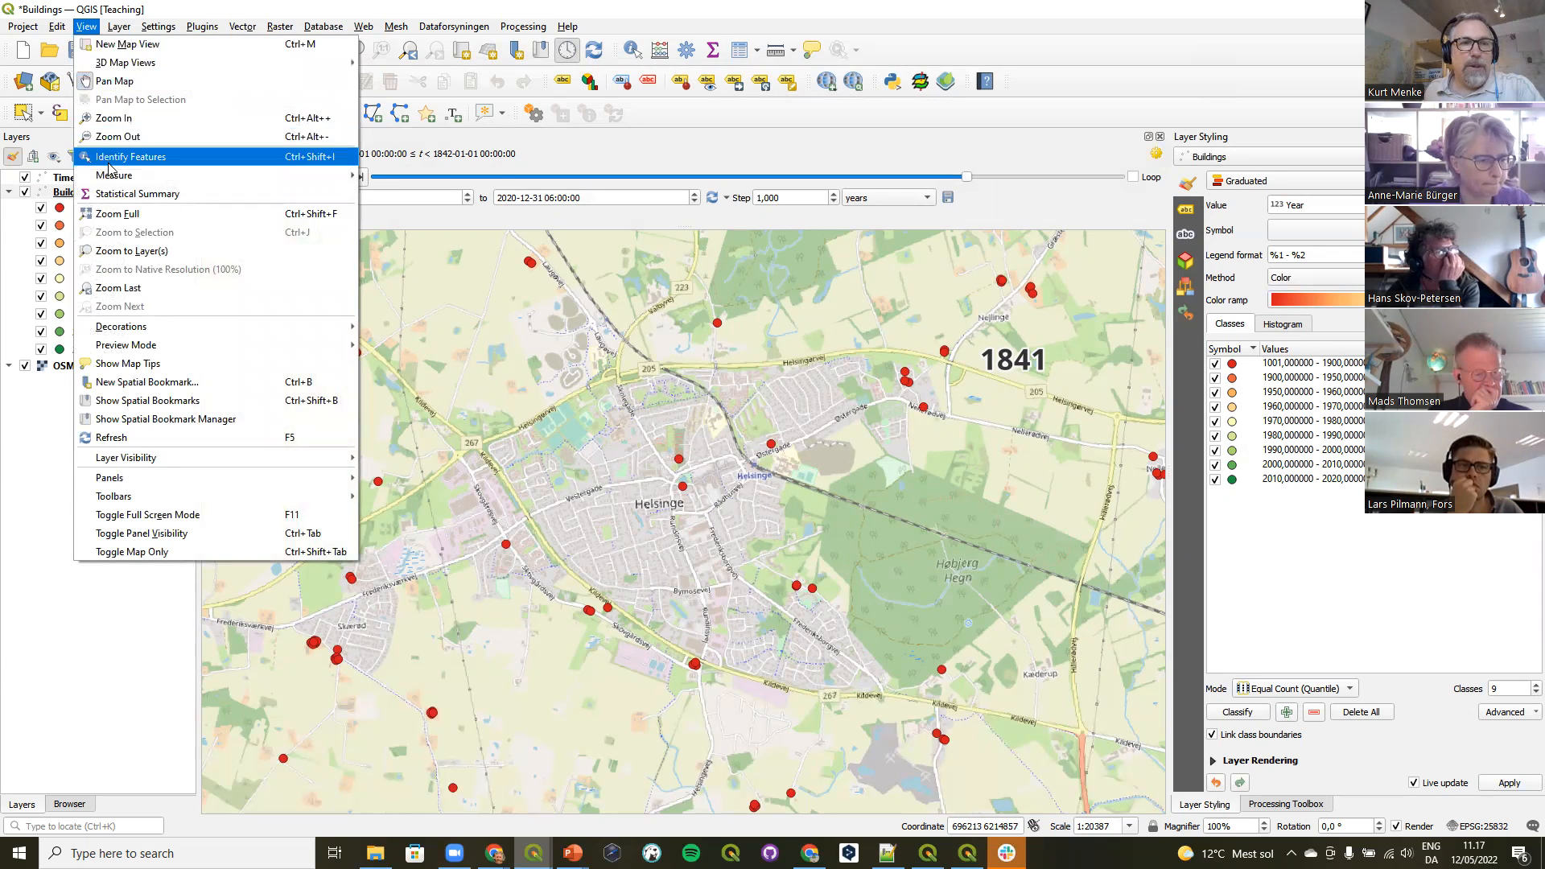
mouse_move(132, 329)
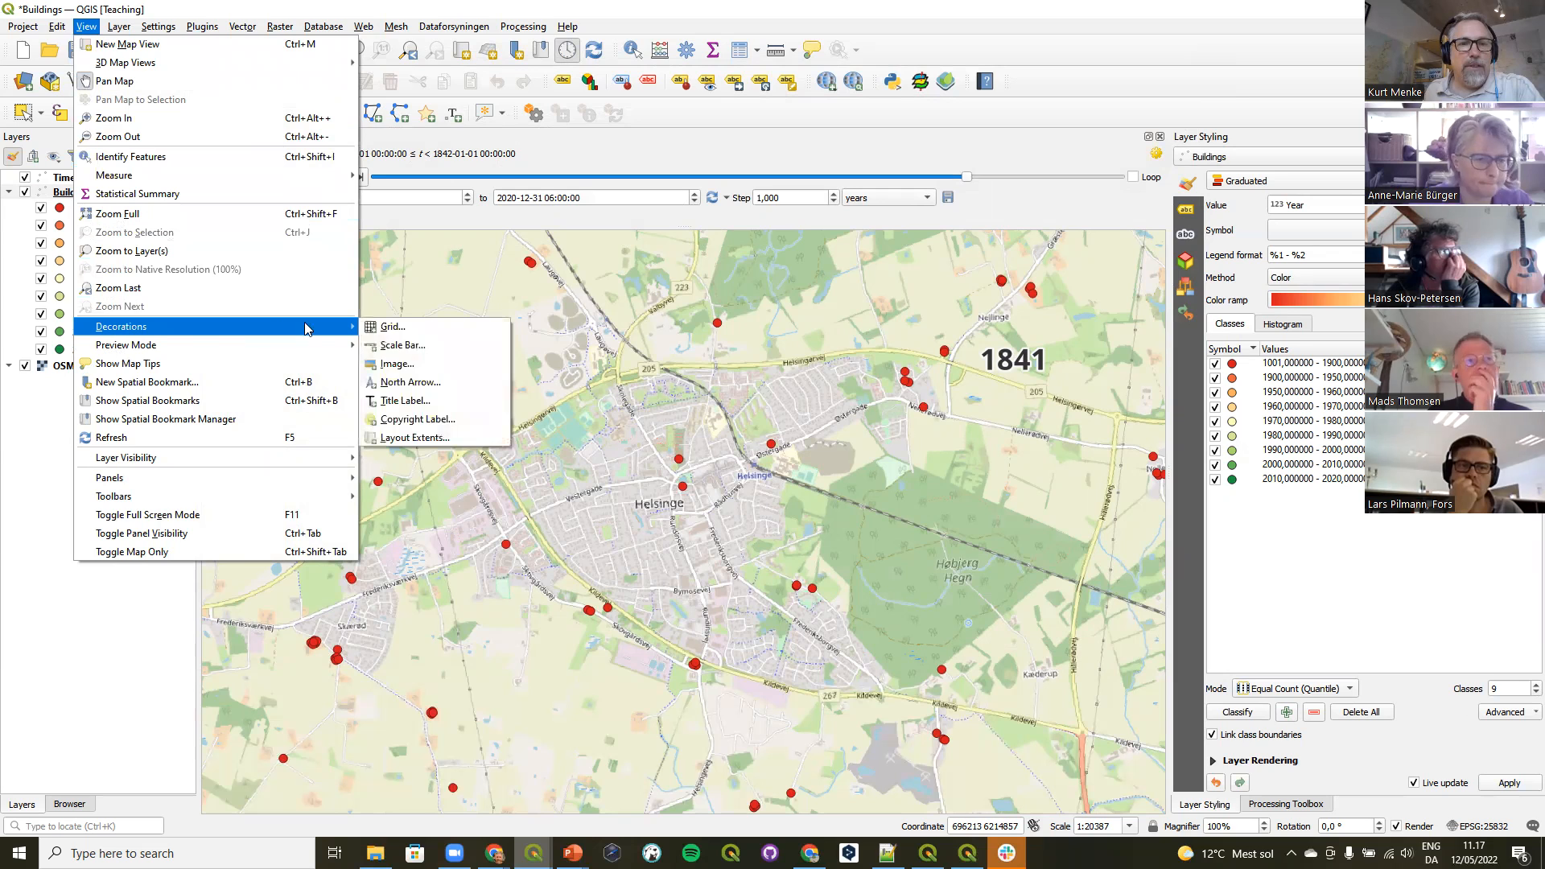
click(409, 401)
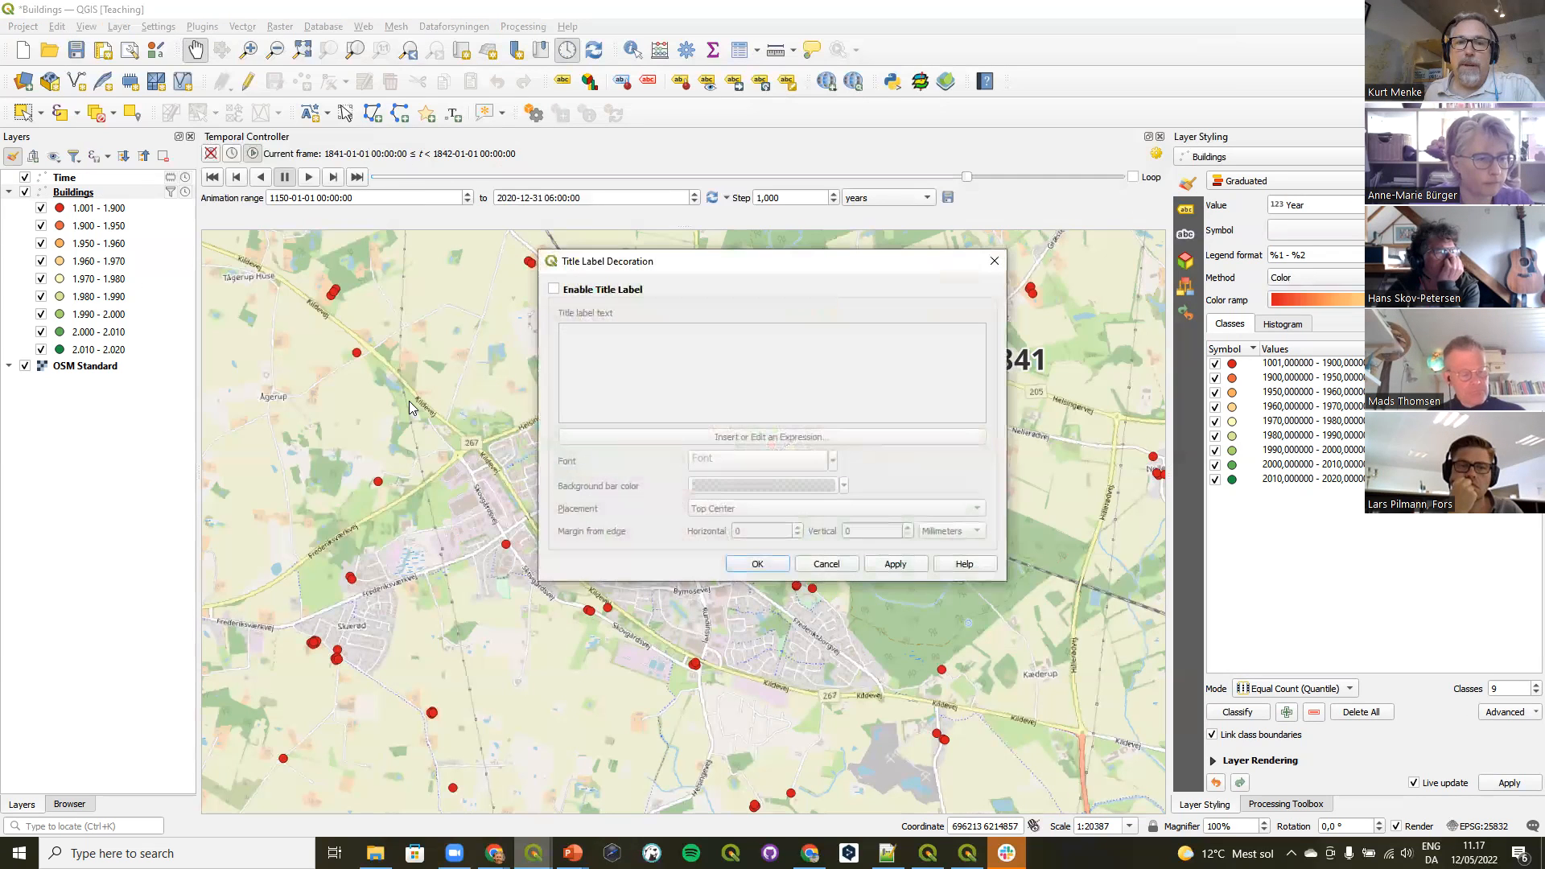
click(578, 291)
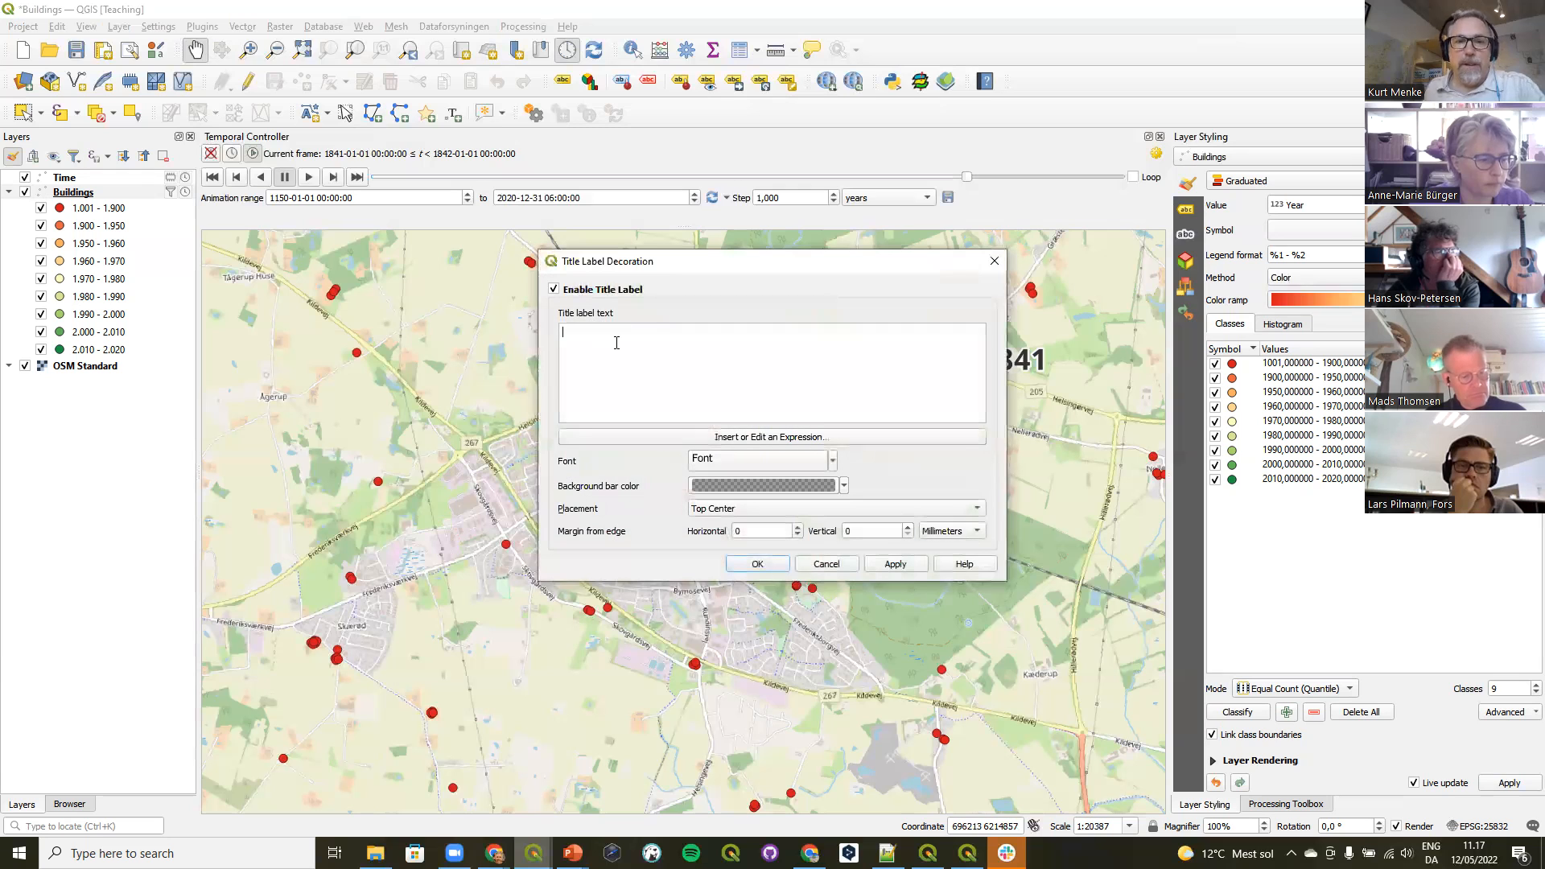
text(Helsing)
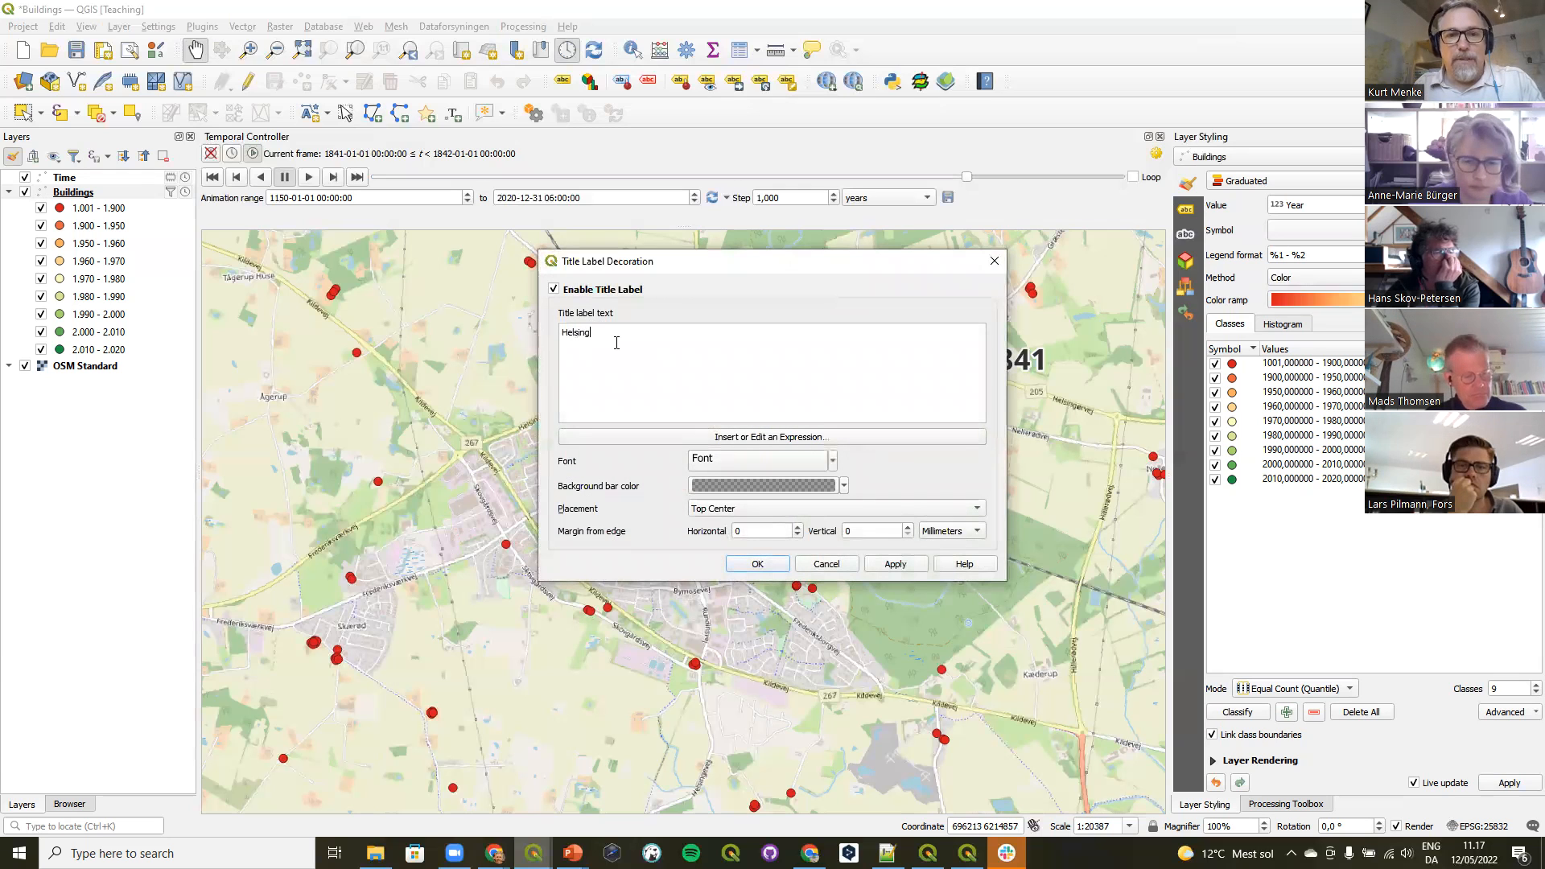
text(e, DK)
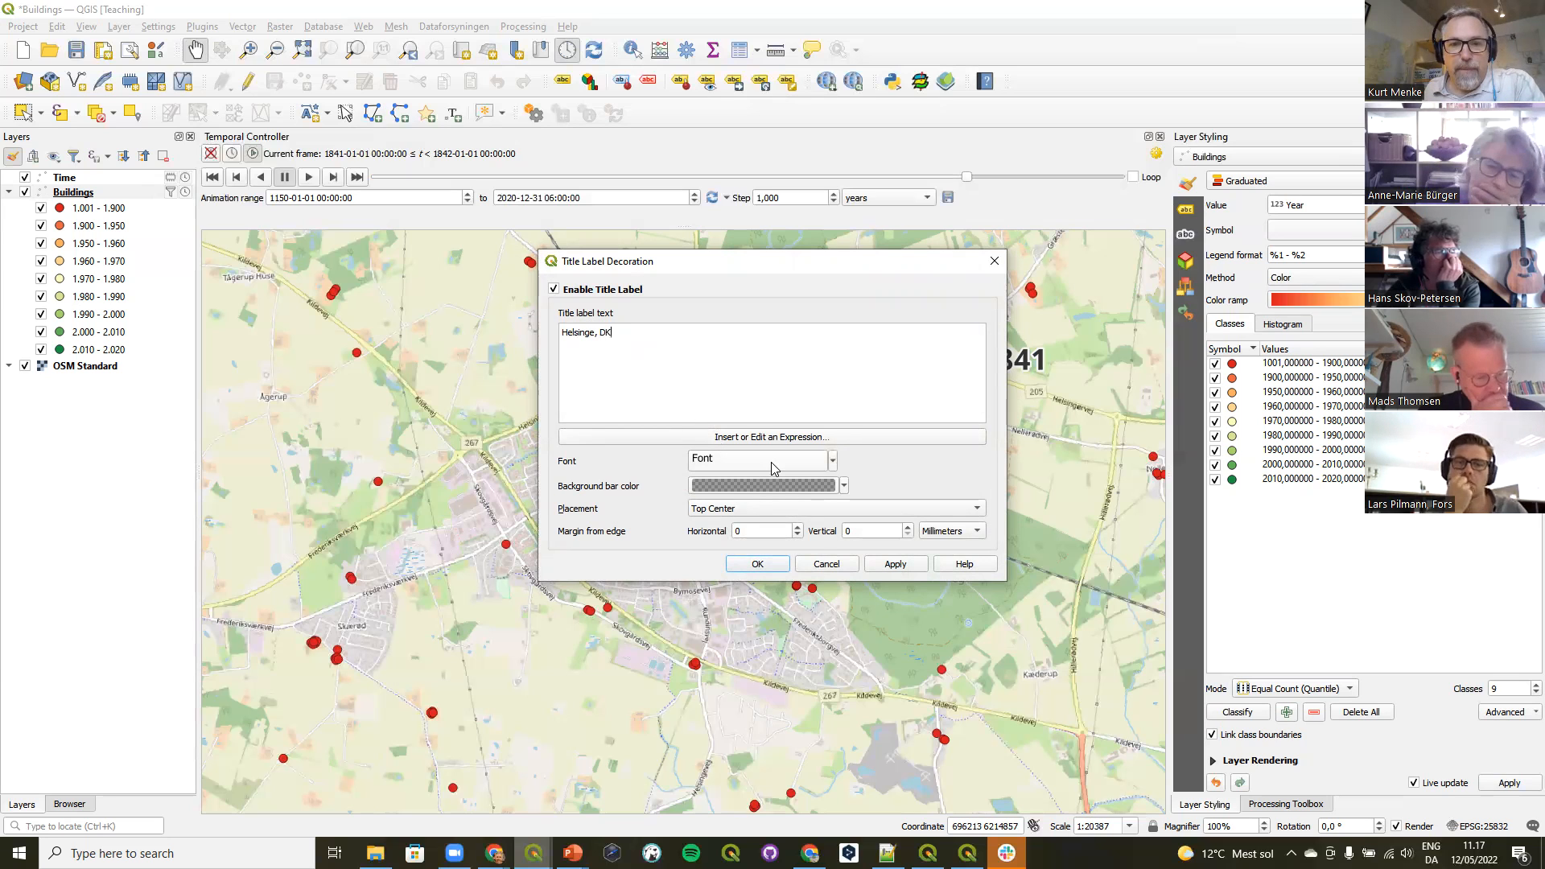
click(896, 564)
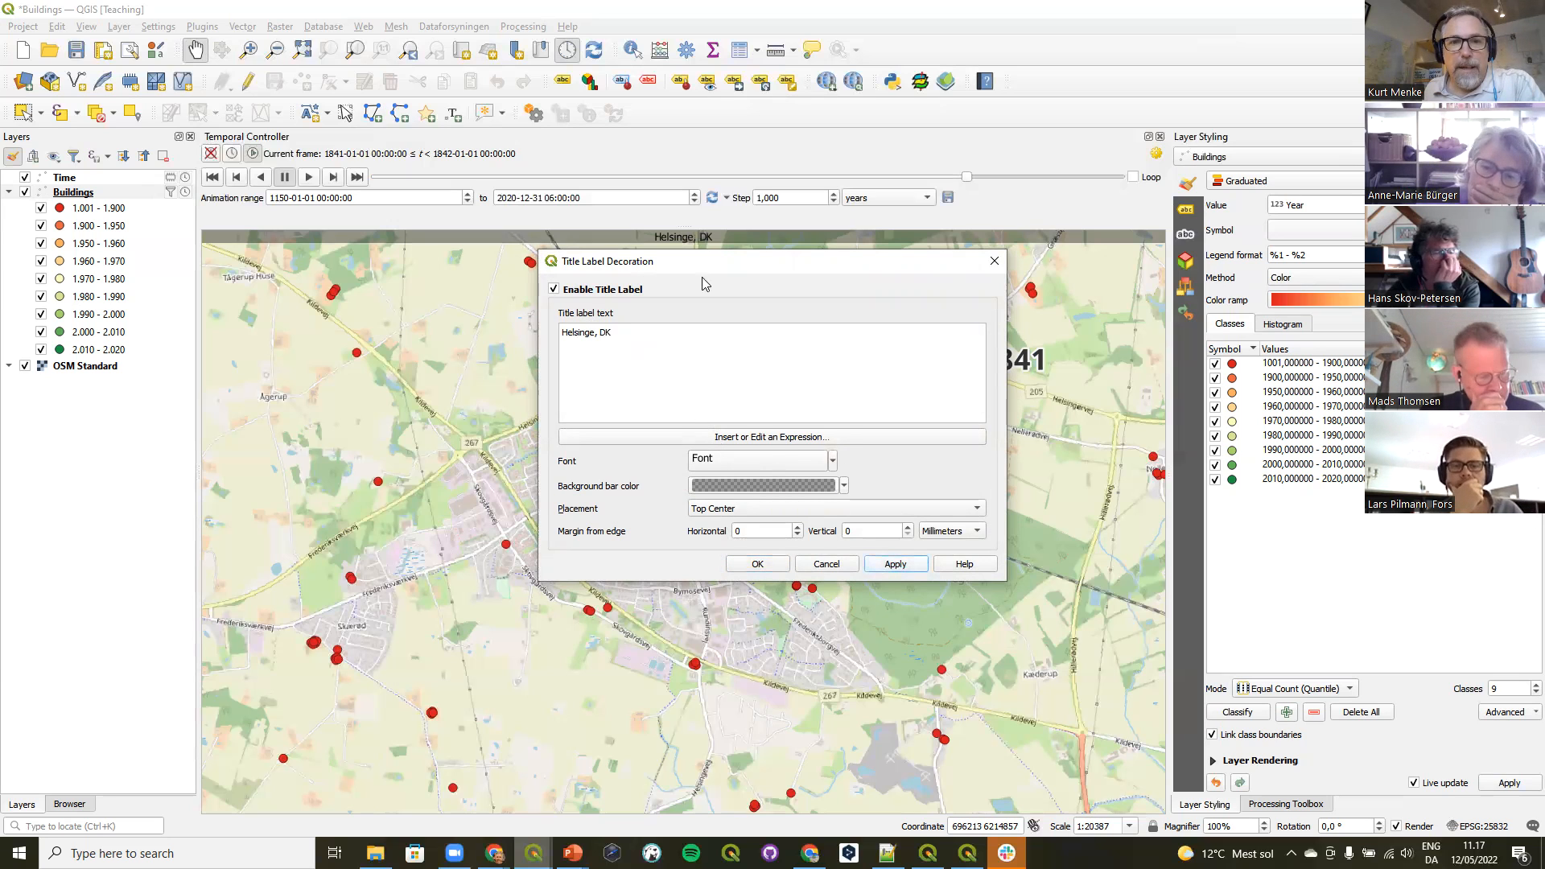
Set the font size of the title label to 22 points.
click(715, 459)
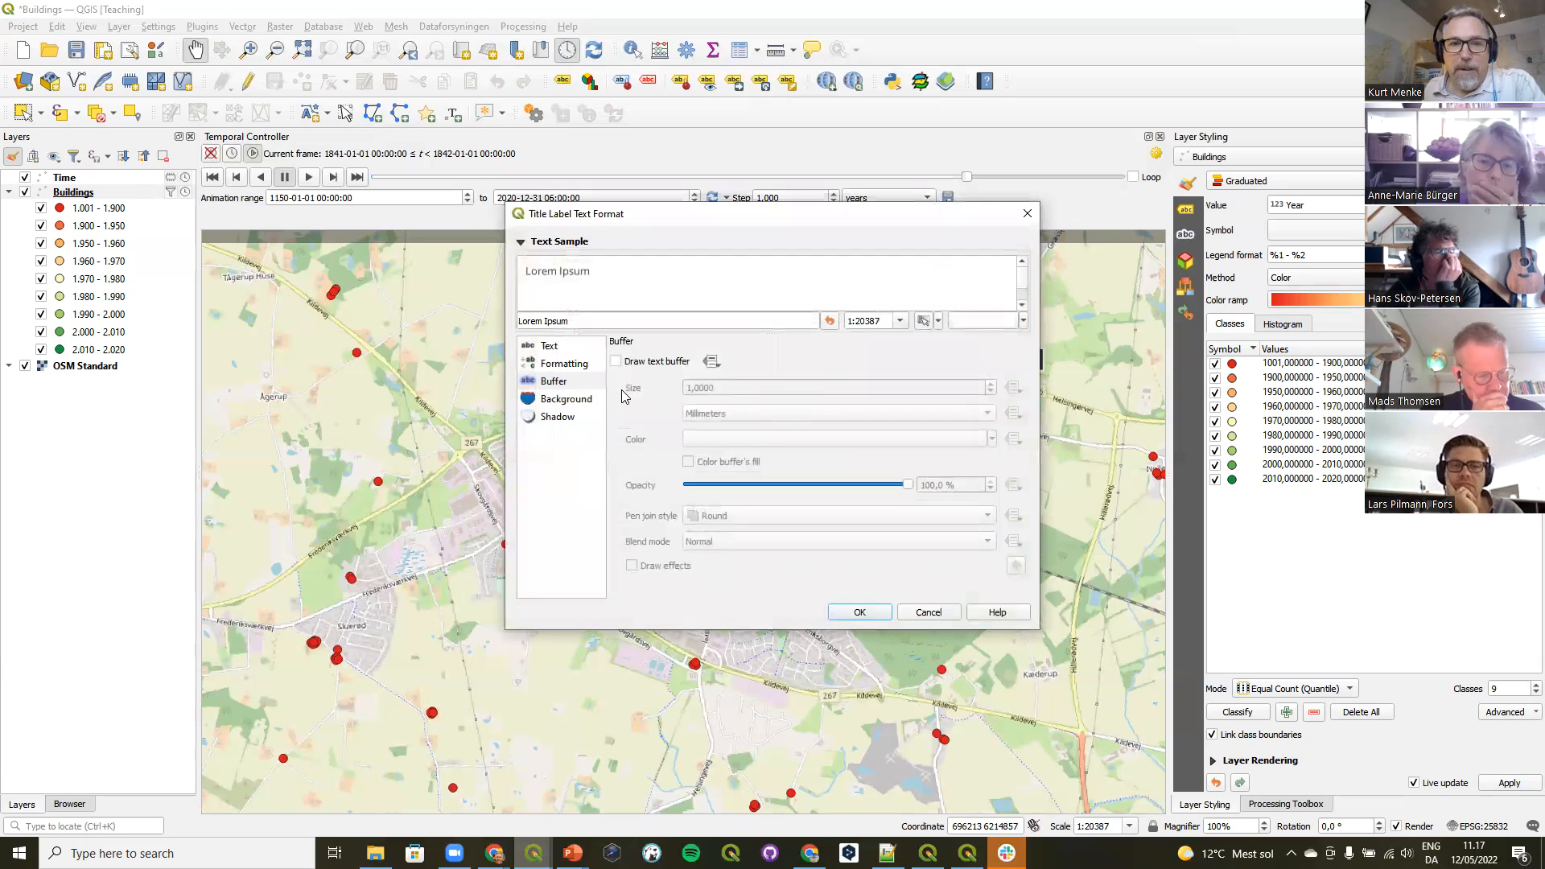
click(551, 346)
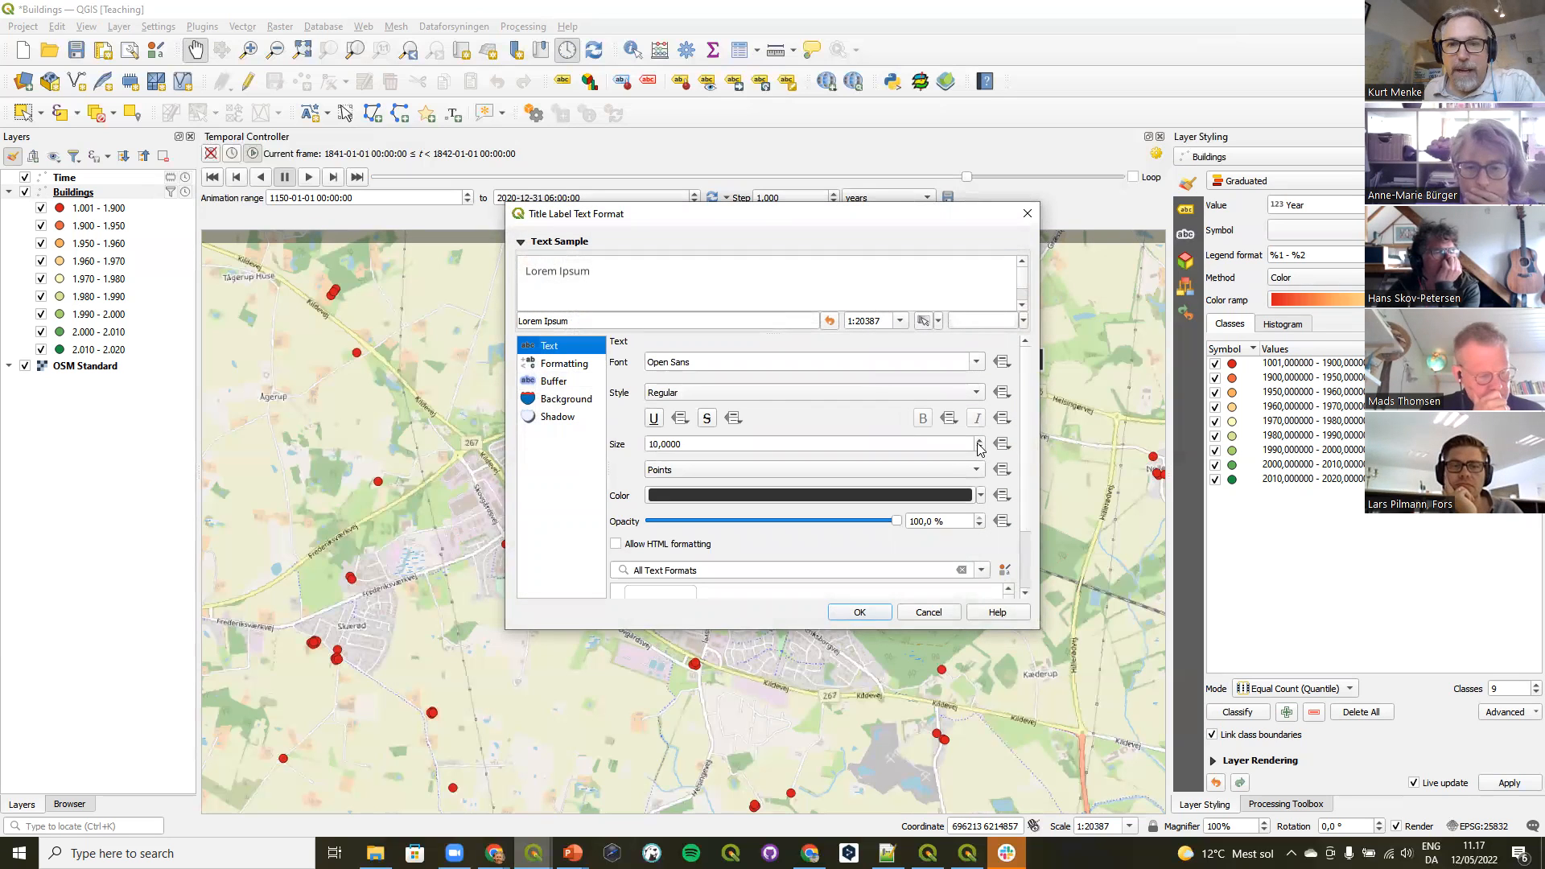
scroll(979, 443, up, 9)
scroll(980, 448, up, 3)
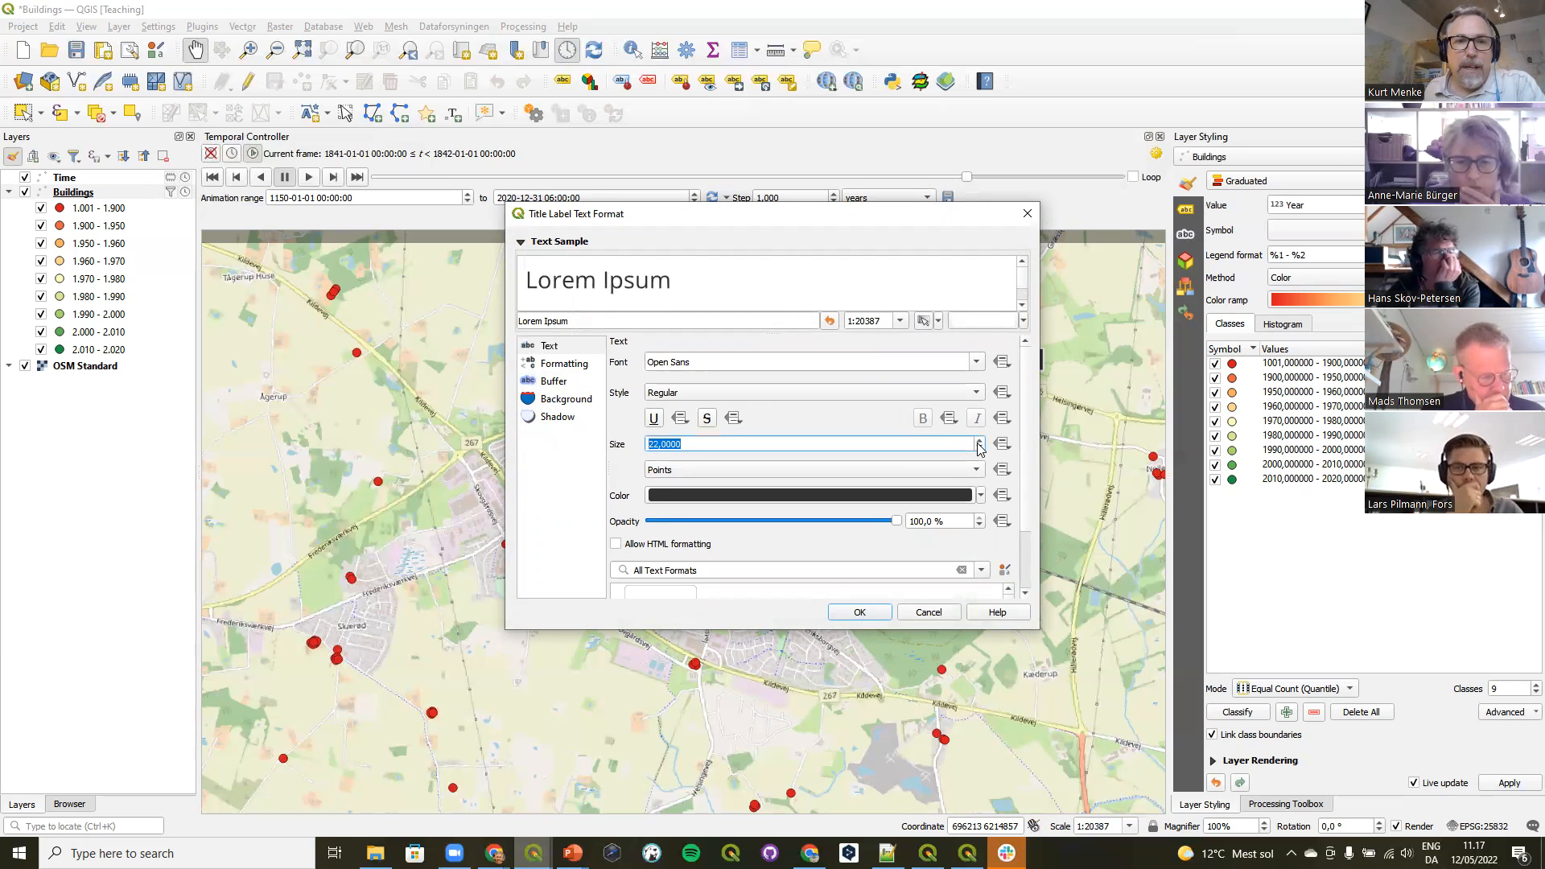
drag(745, 246, 701, 390)
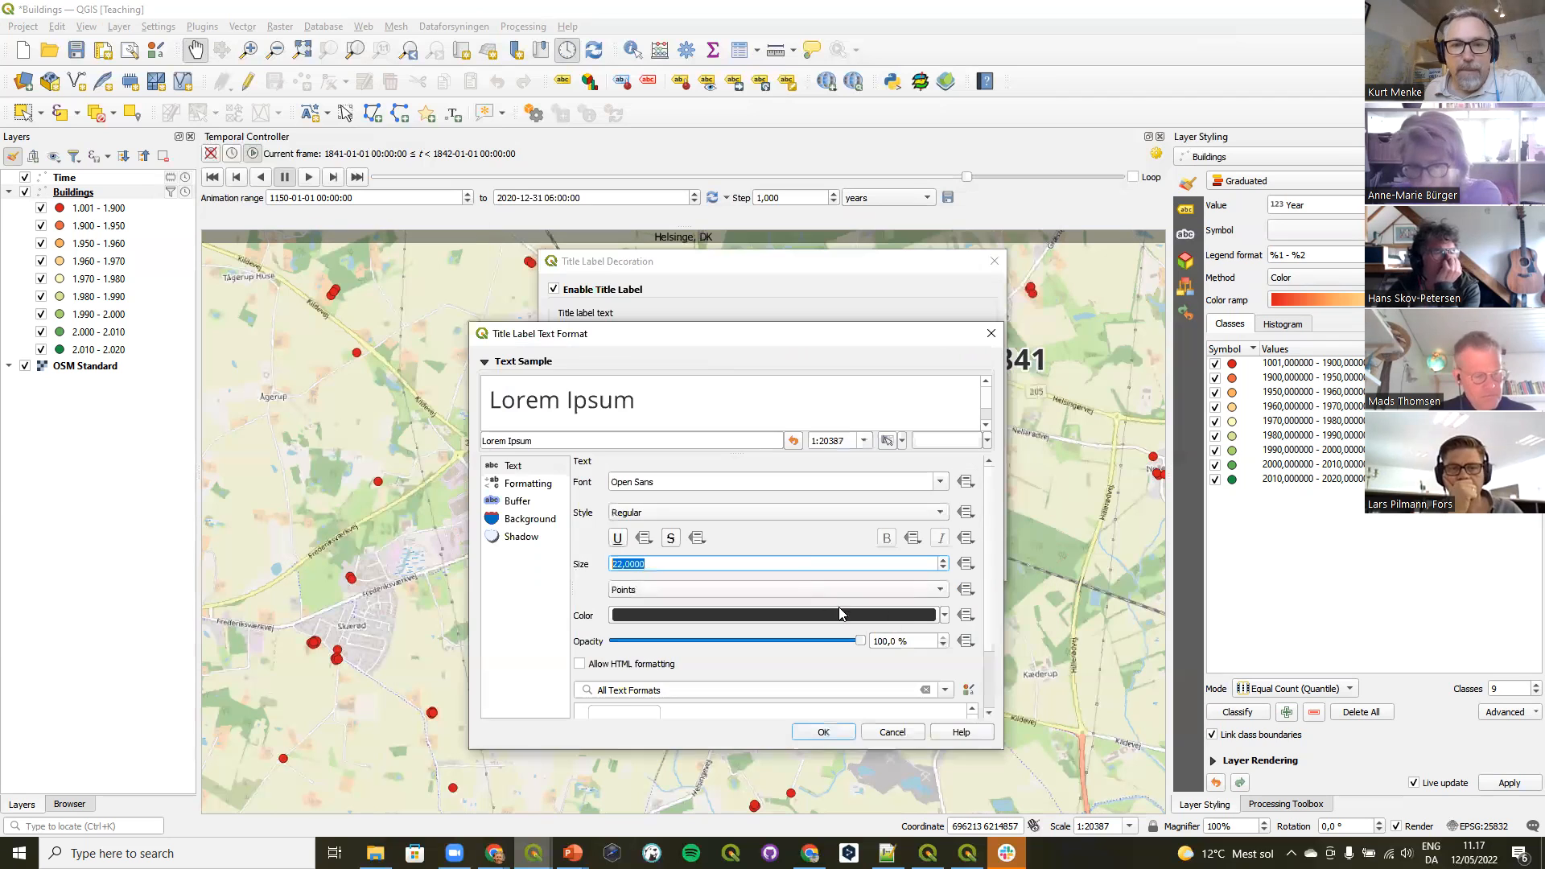
Make the title label's text white, apply the format and confirm the title decoration.
click(944, 615)
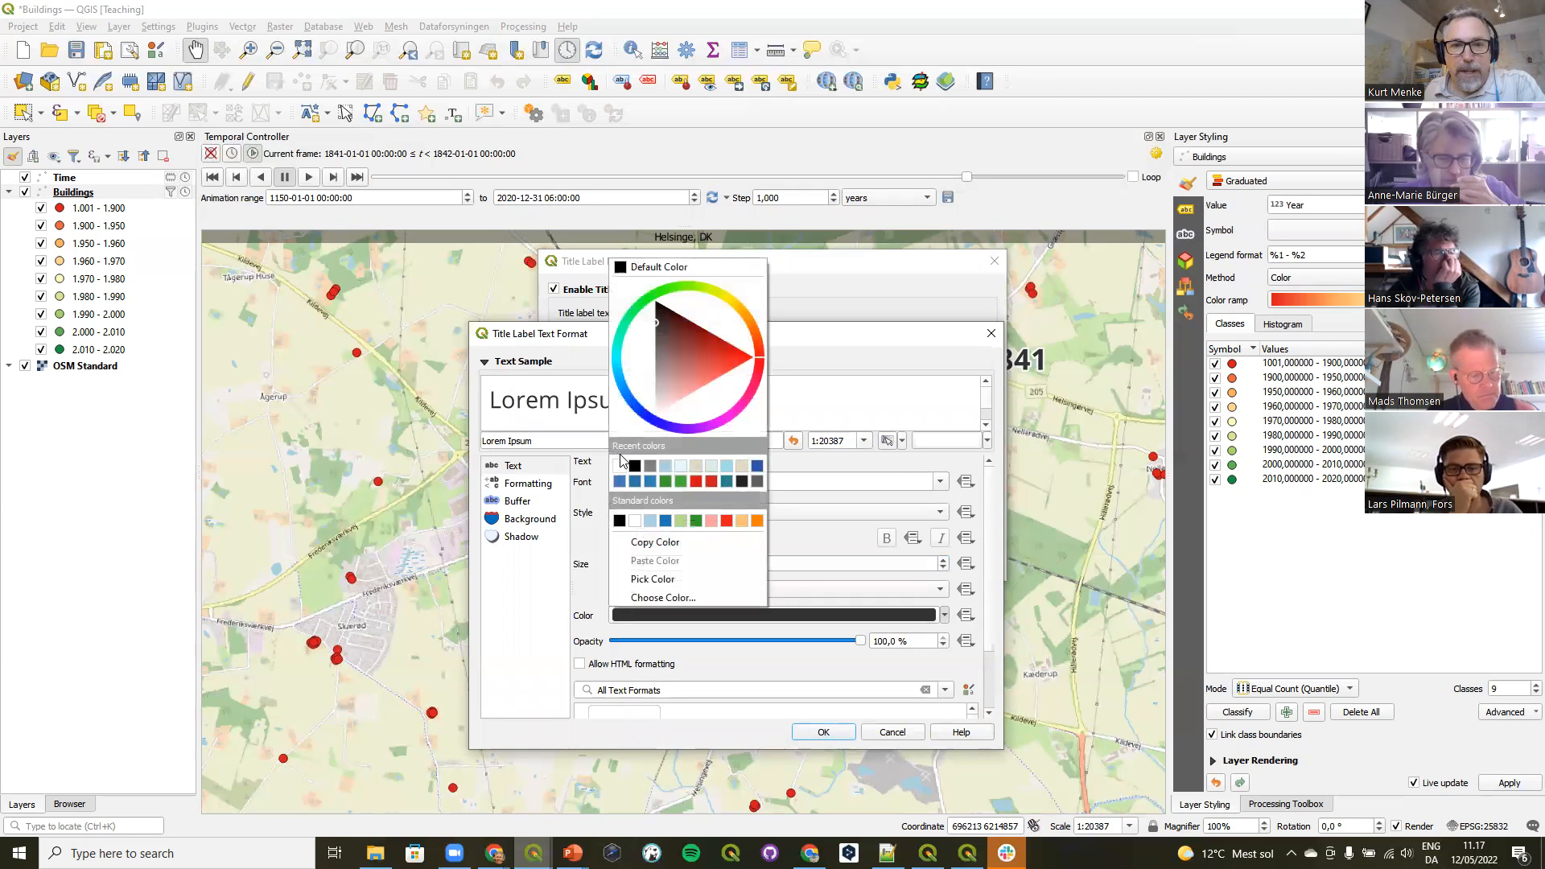
click(619, 465)
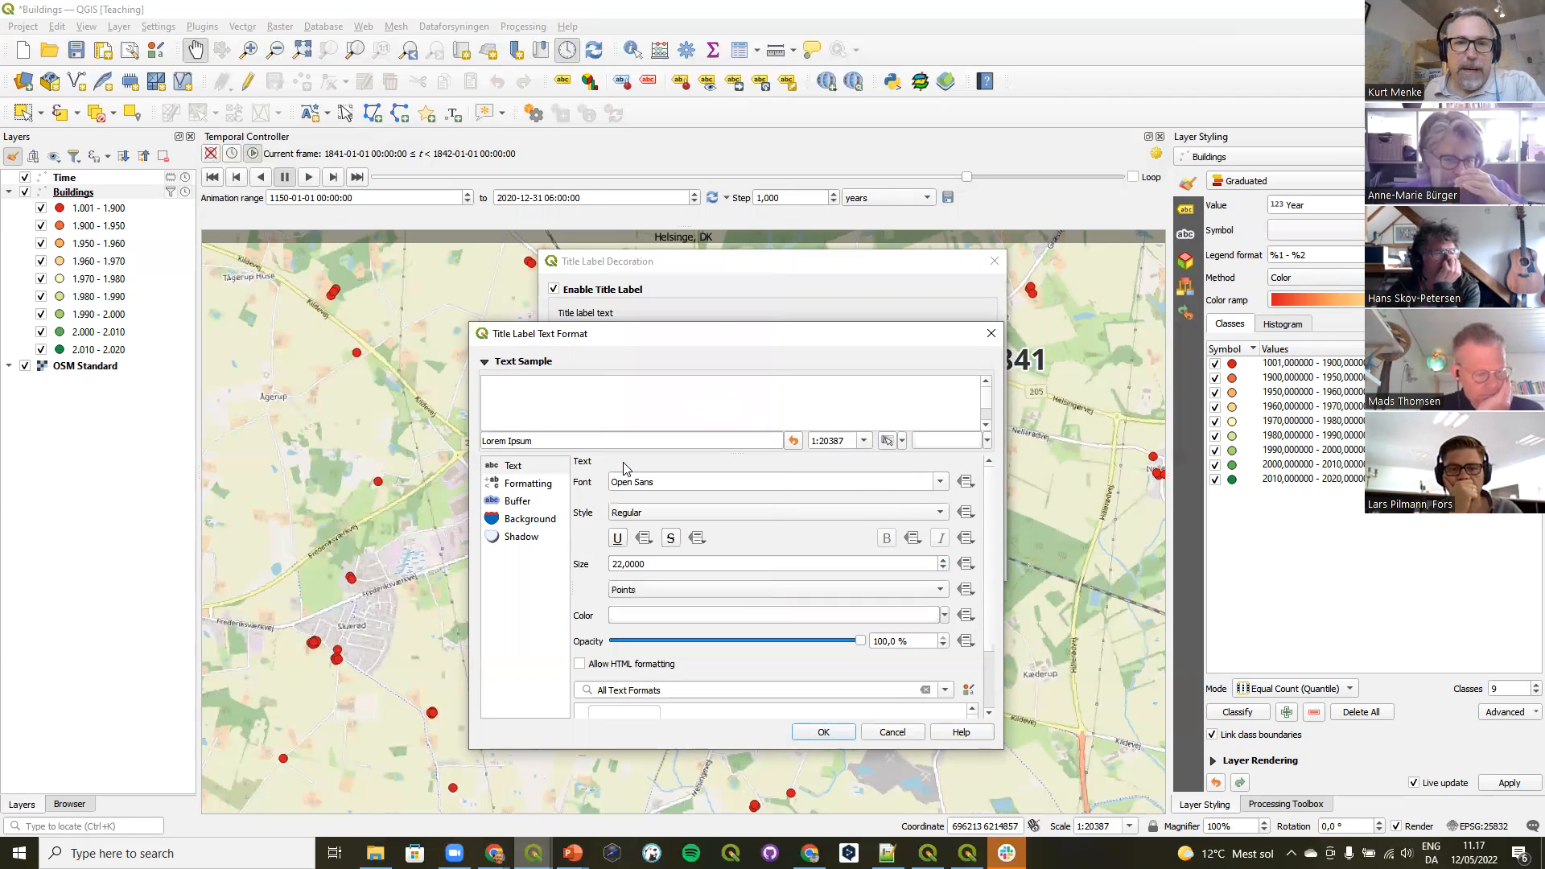
click(821, 734)
click(896, 565)
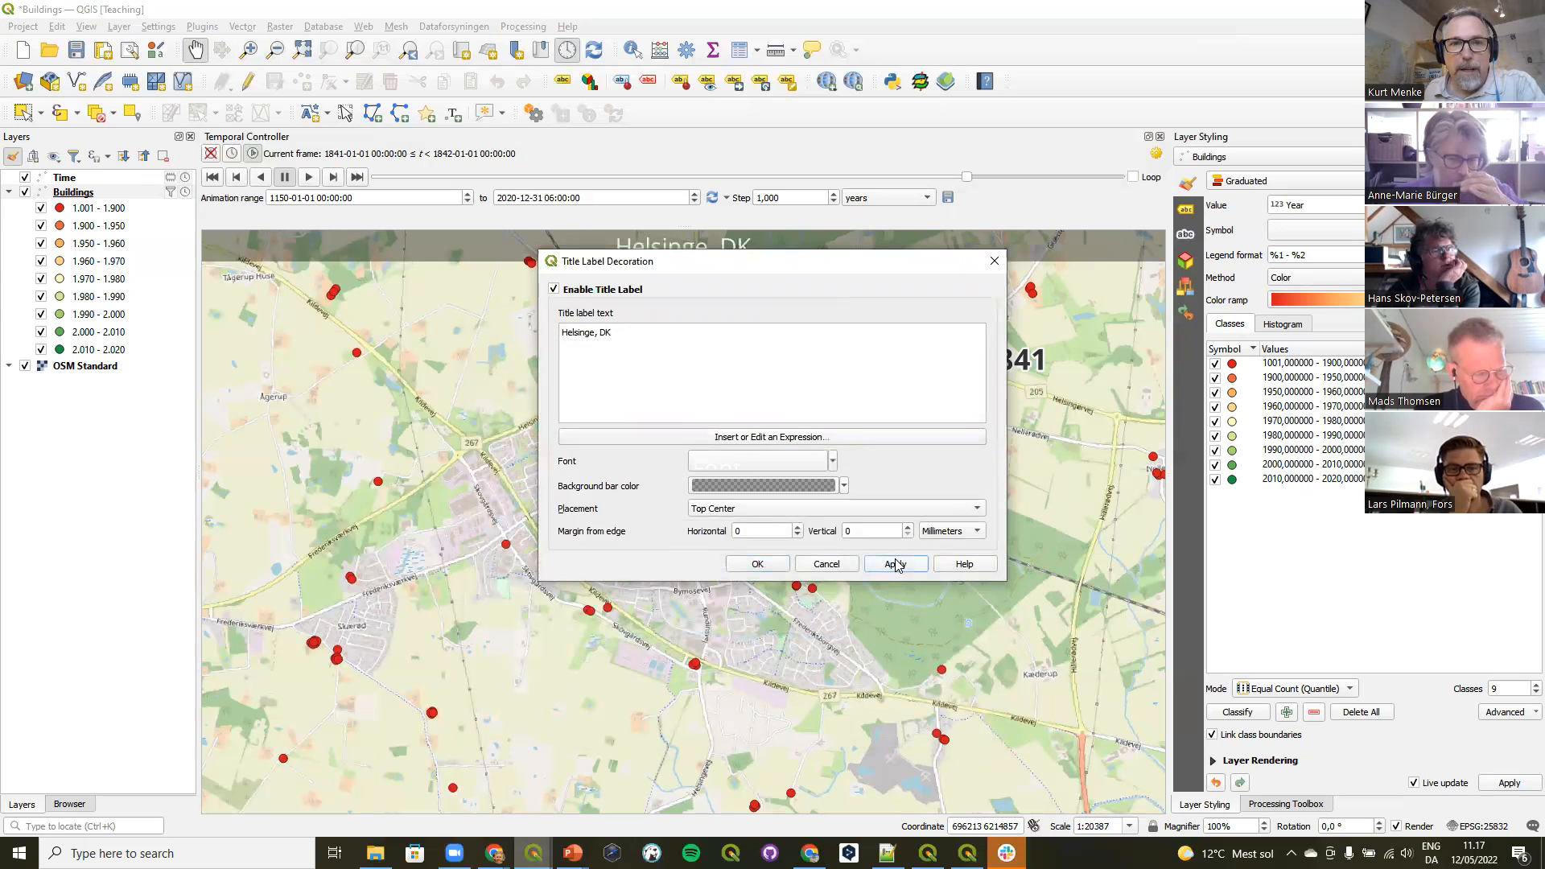
drag(808, 265, 758, 367)
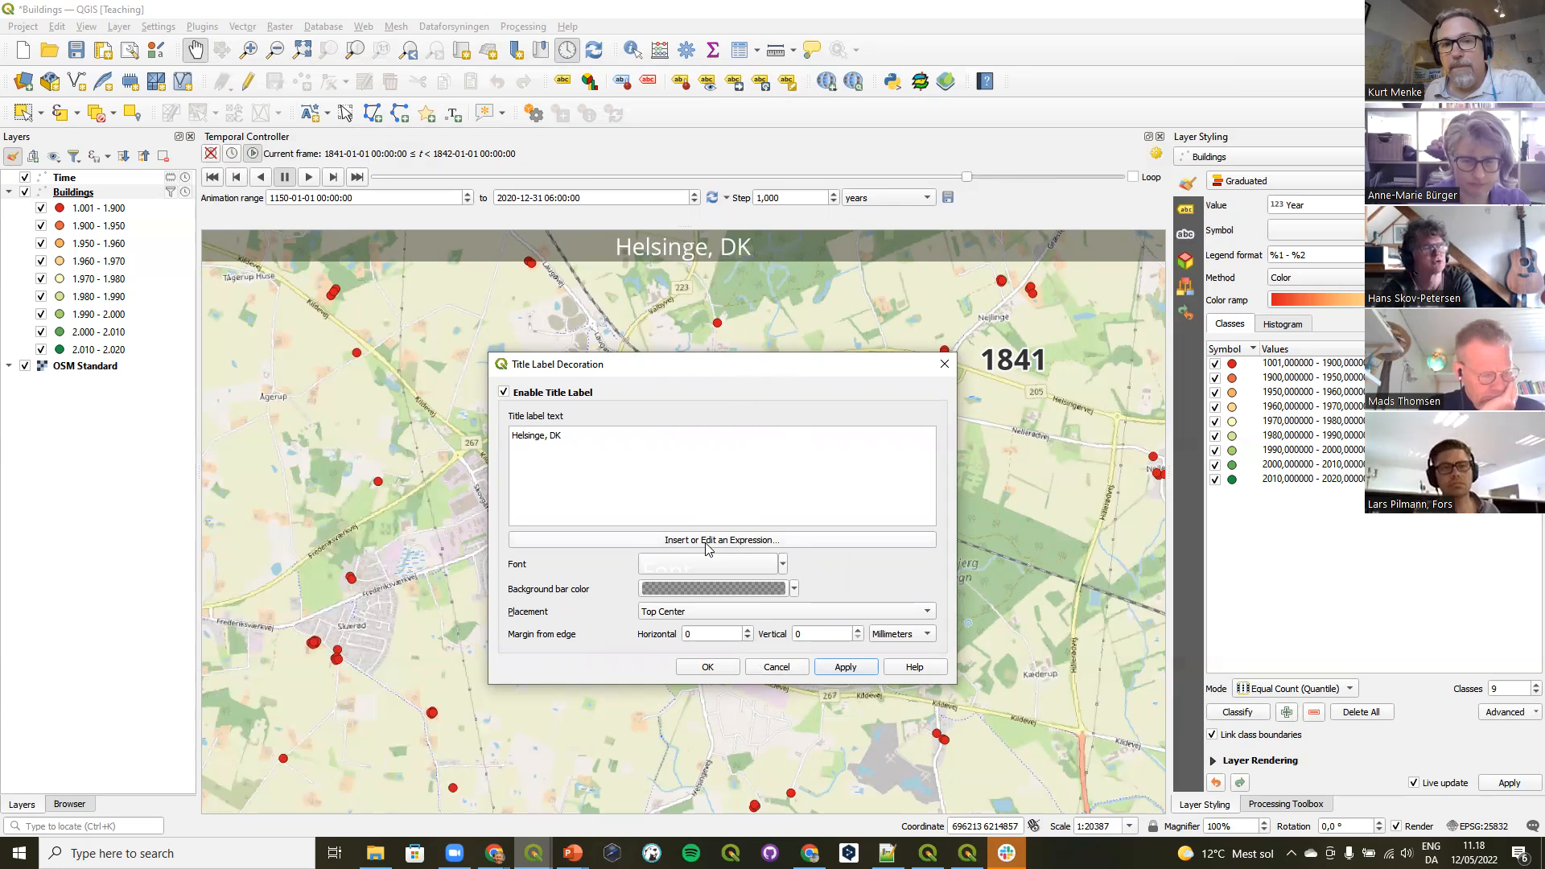
click(708, 667)
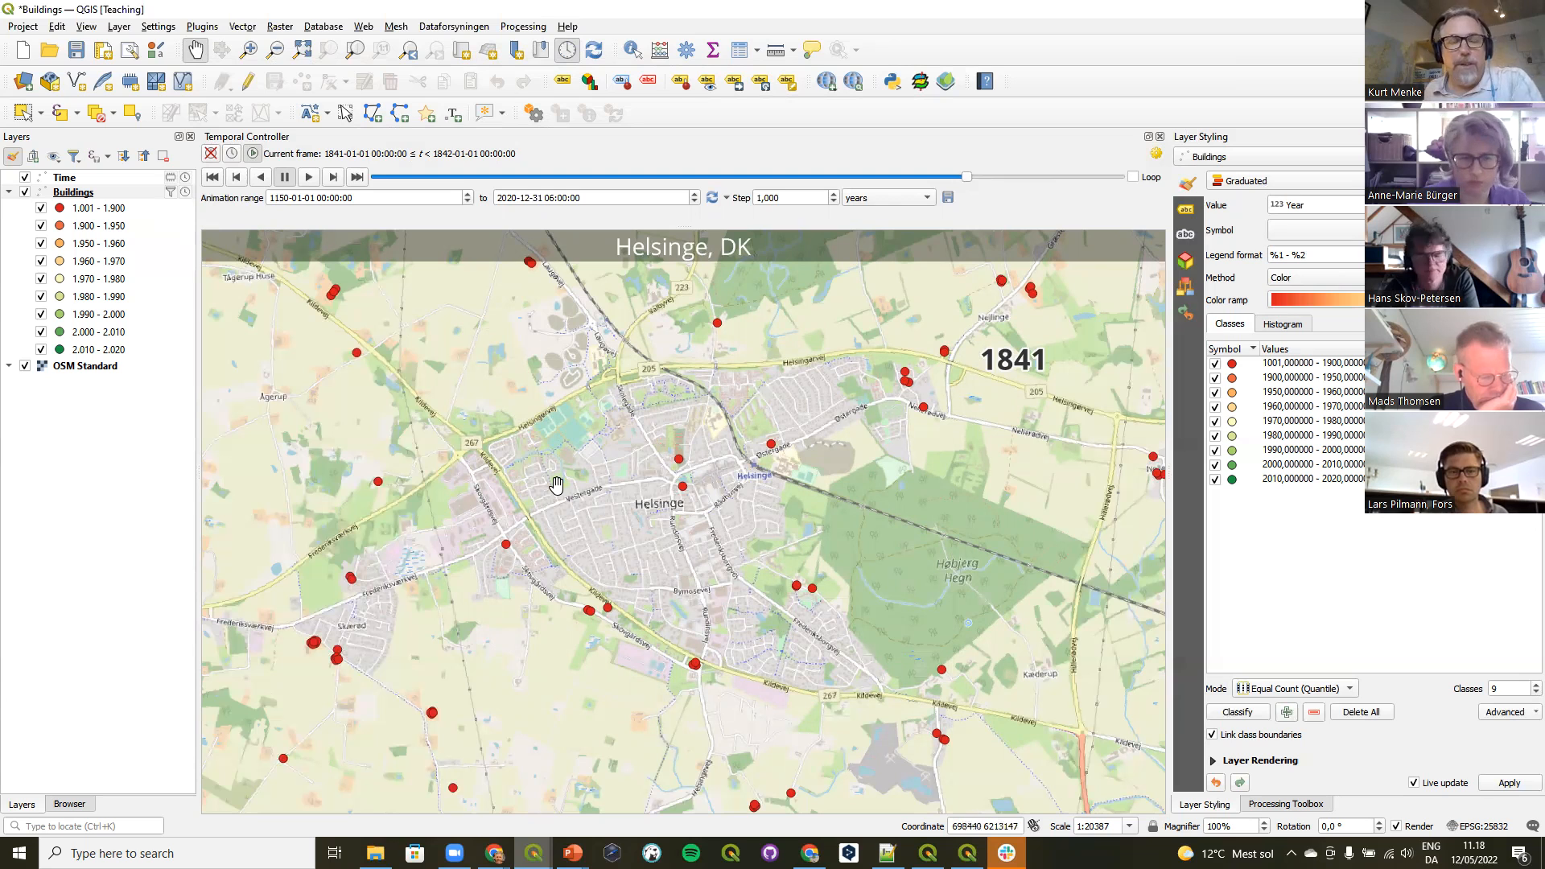
Enable an image decoration on the map.
click(86, 27)
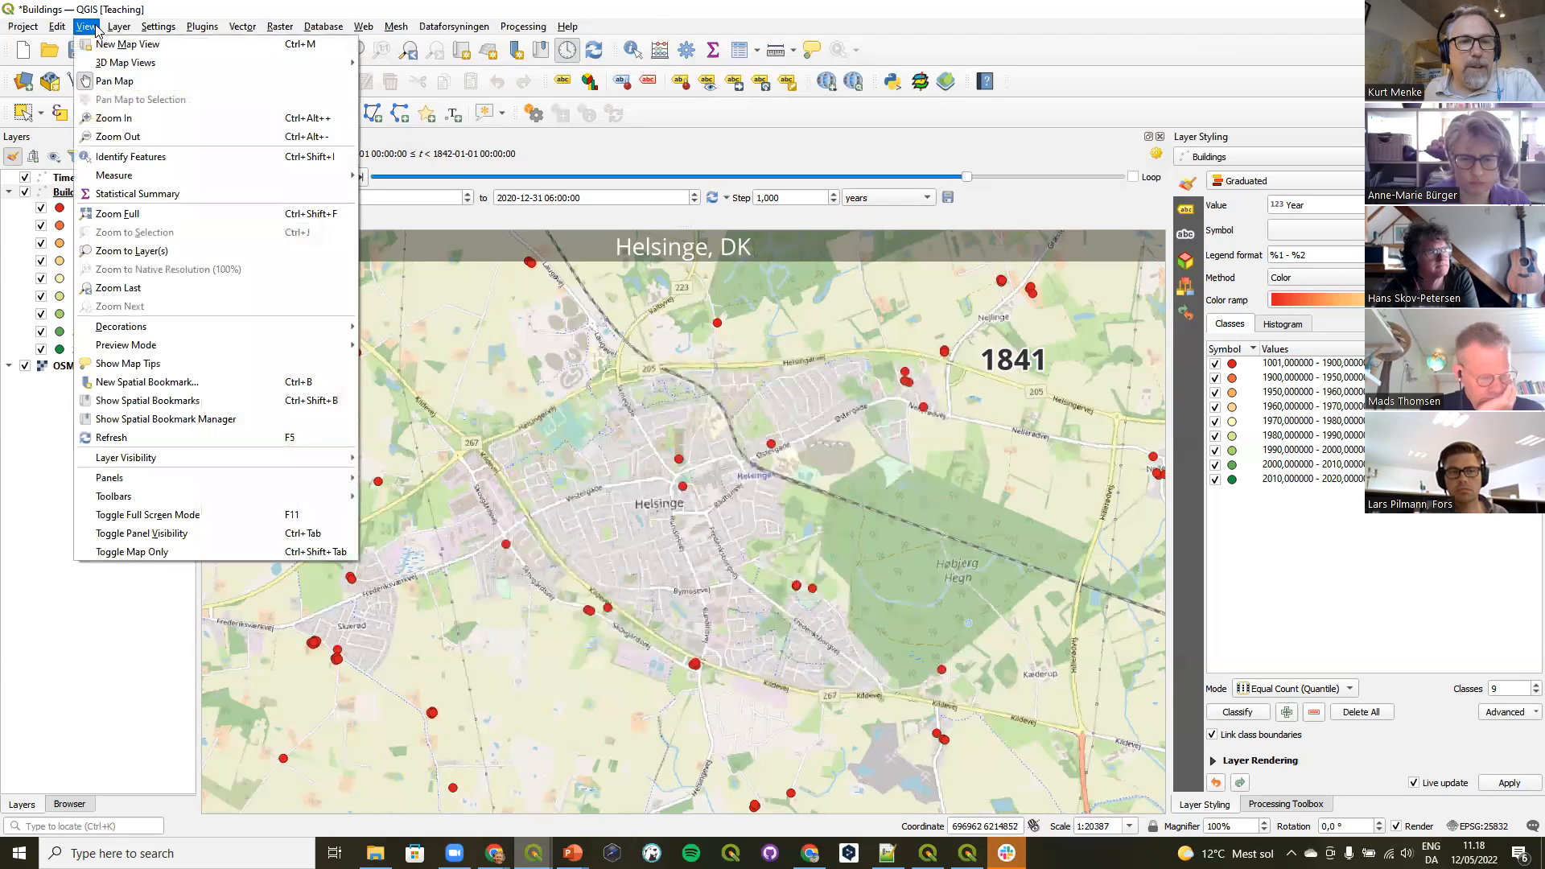
mouse_move(173, 327)
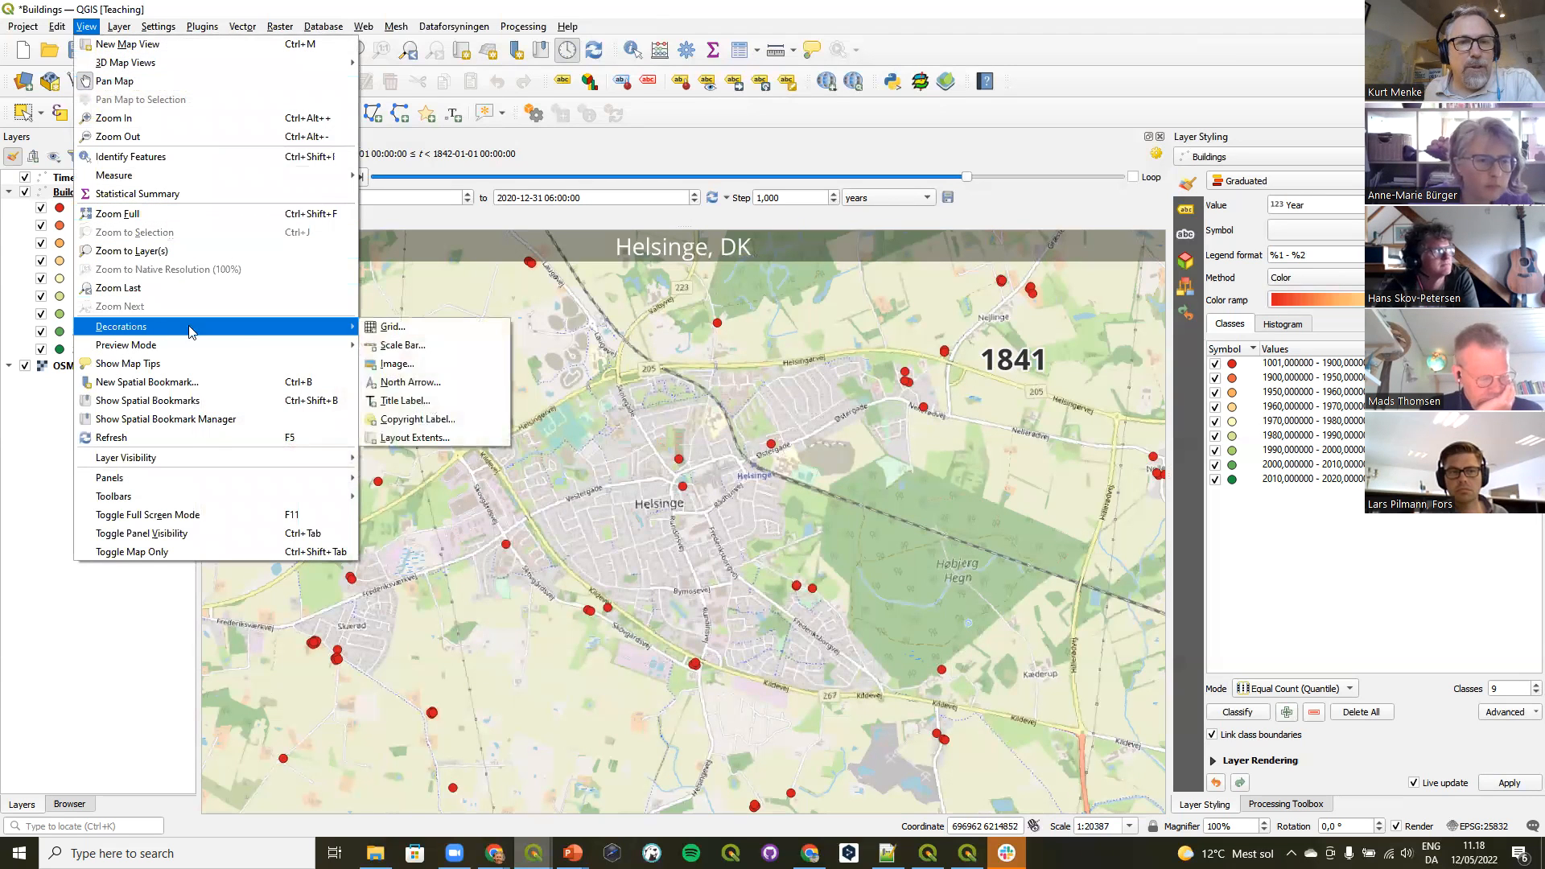
click(432, 364)
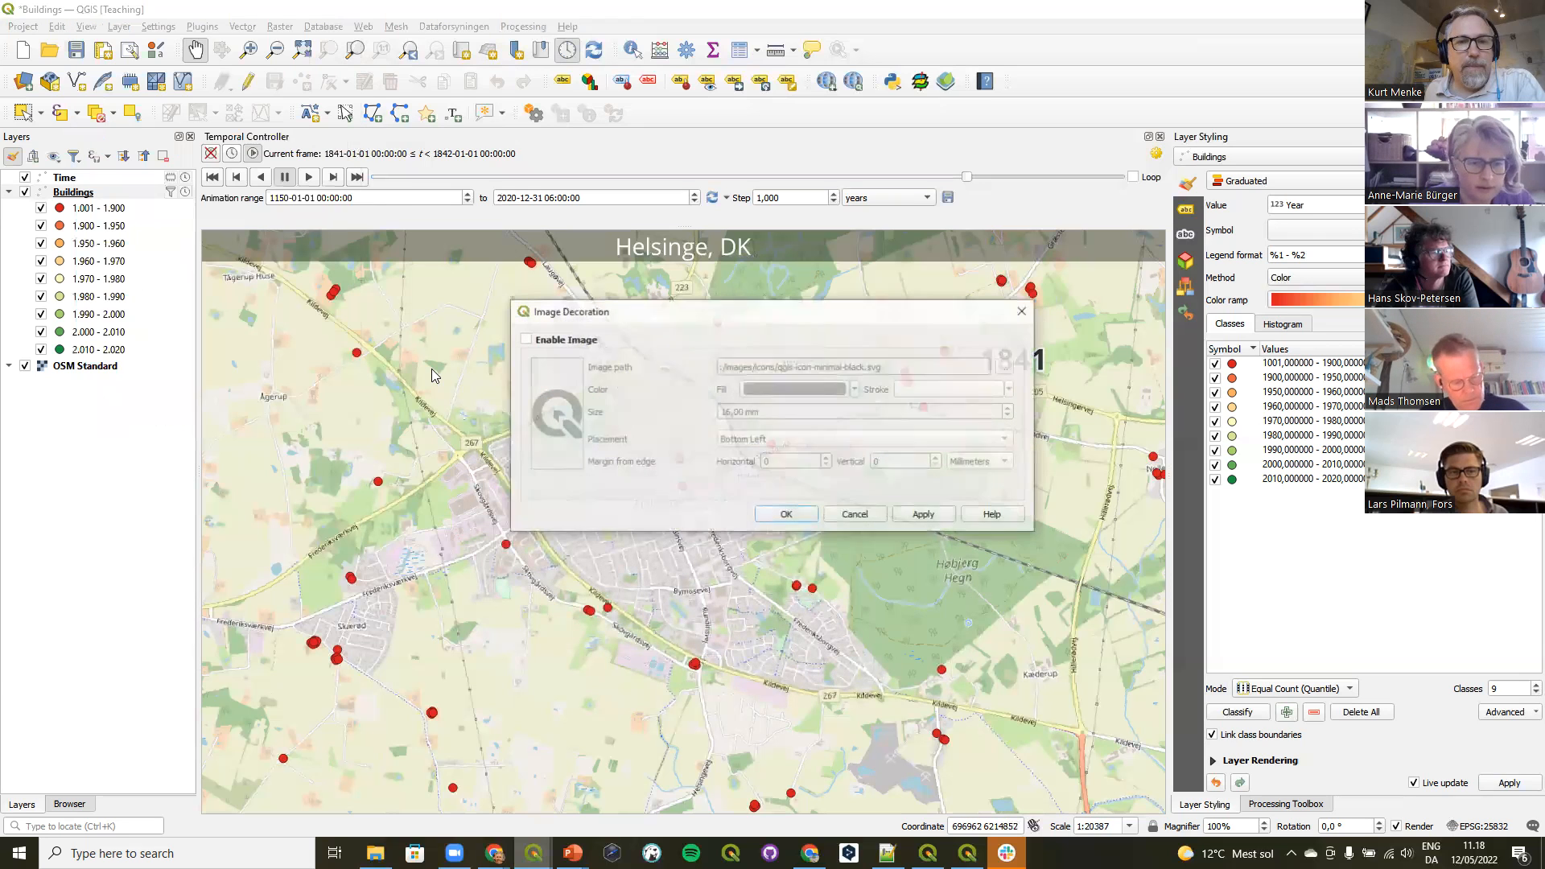
click(525, 339)
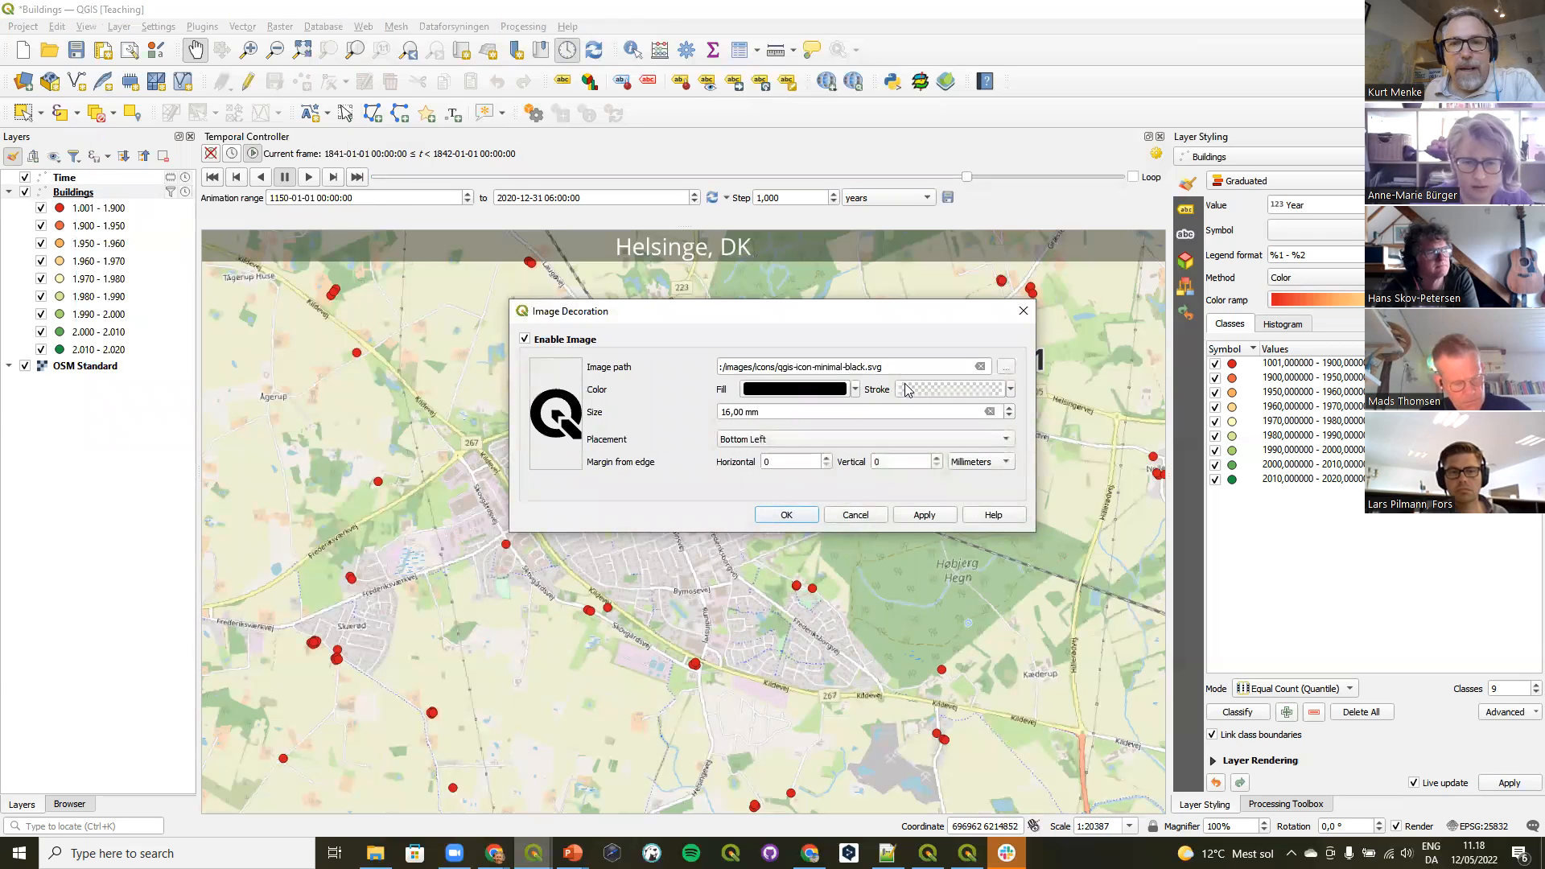
Choose Legend.jpg from the Data_Visualization_with_QGIS_Online course's Data\Buildings folder as the decoration image.
click(1006, 368)
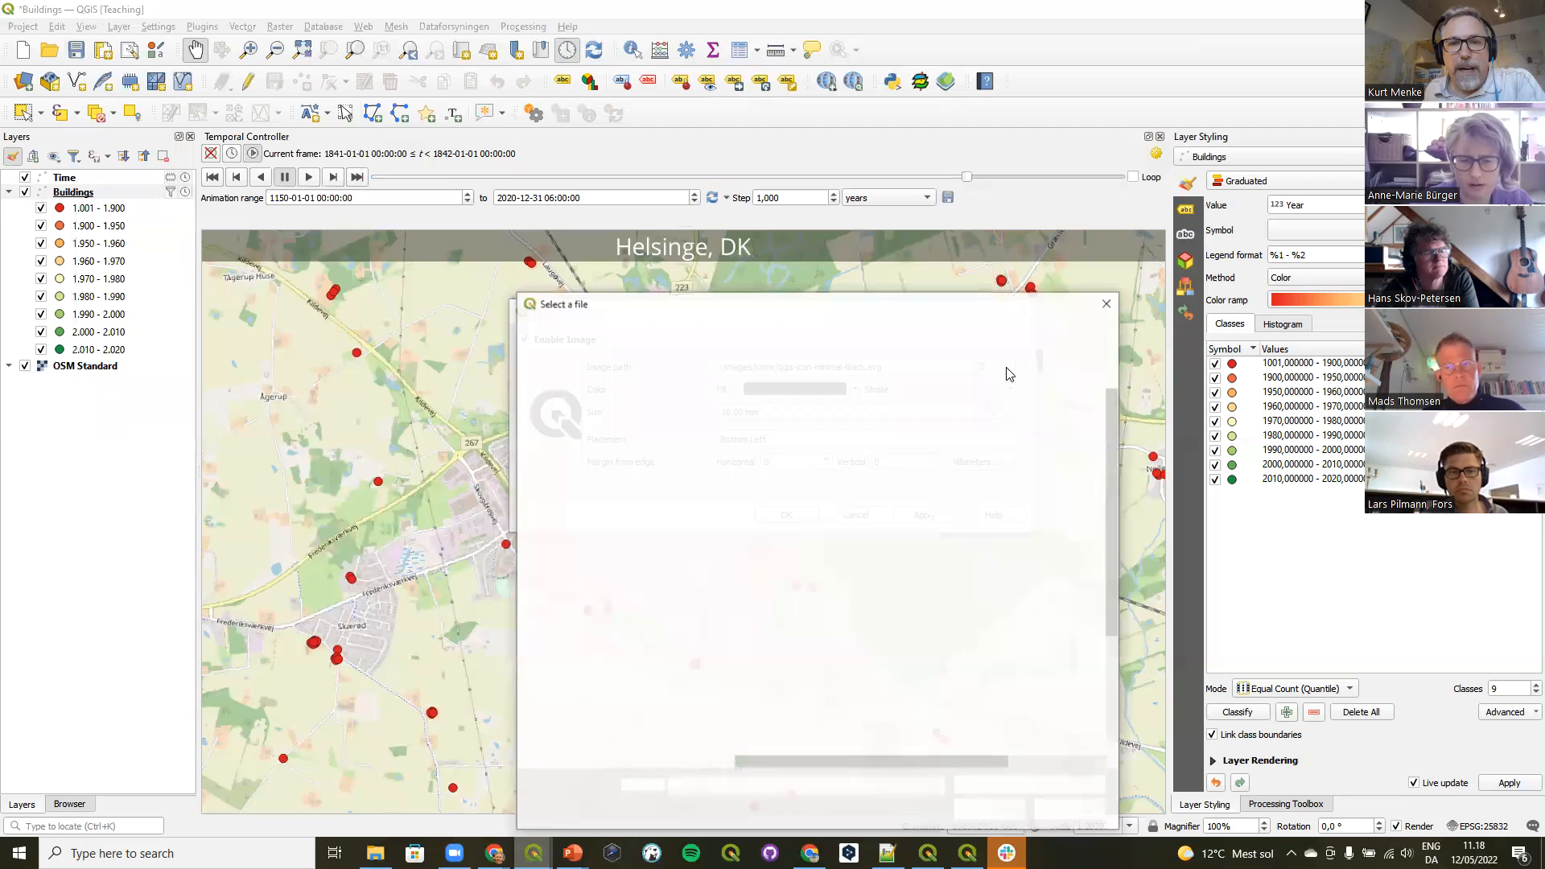
drag(822, 312, 735, 140)
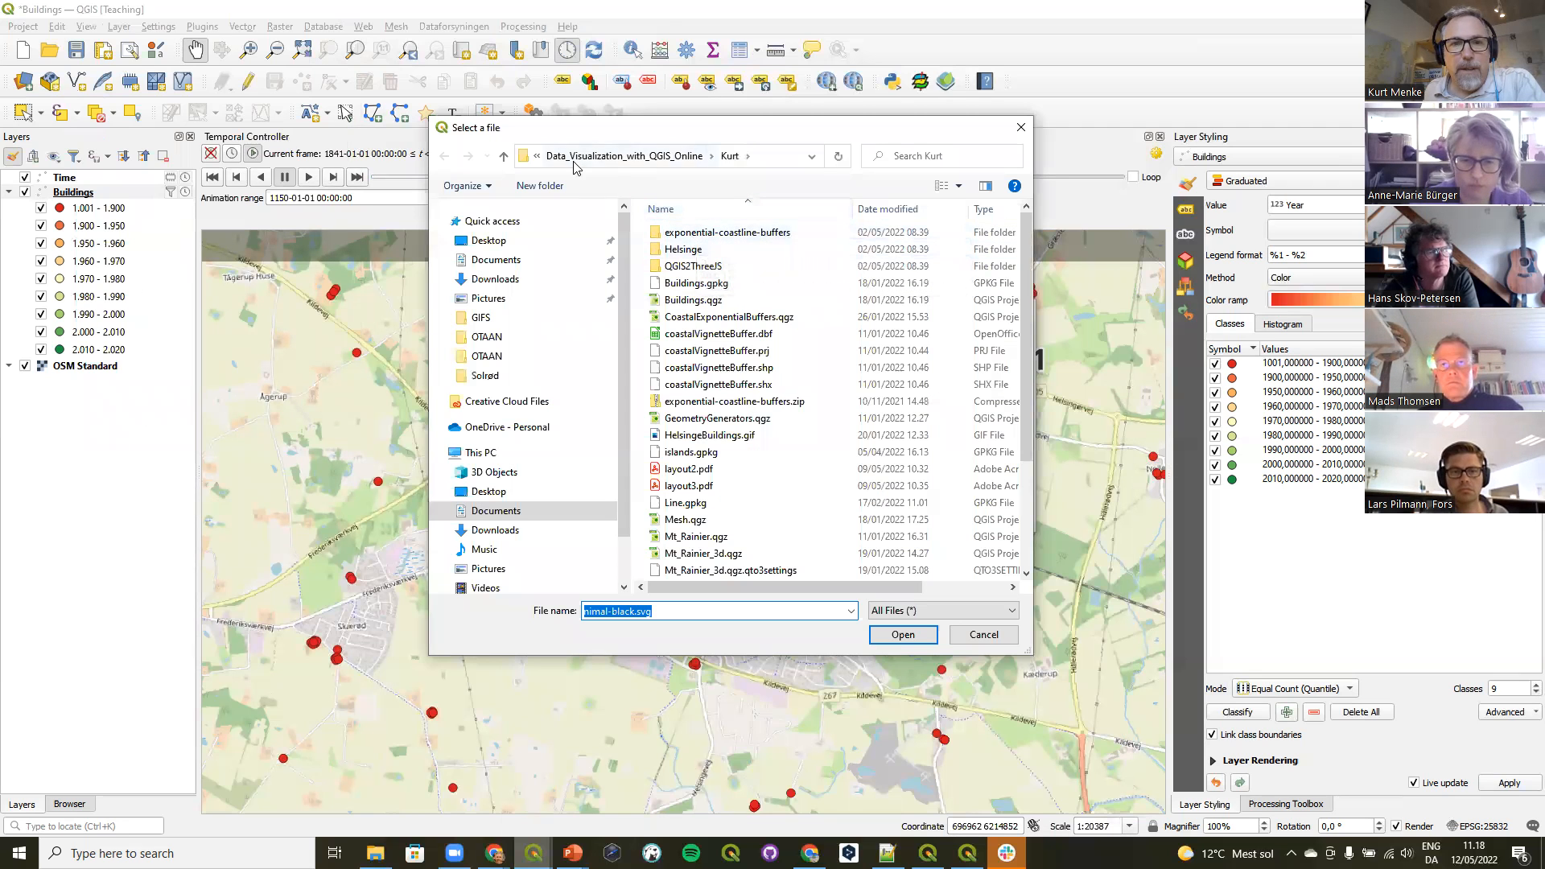
click(483, 513)
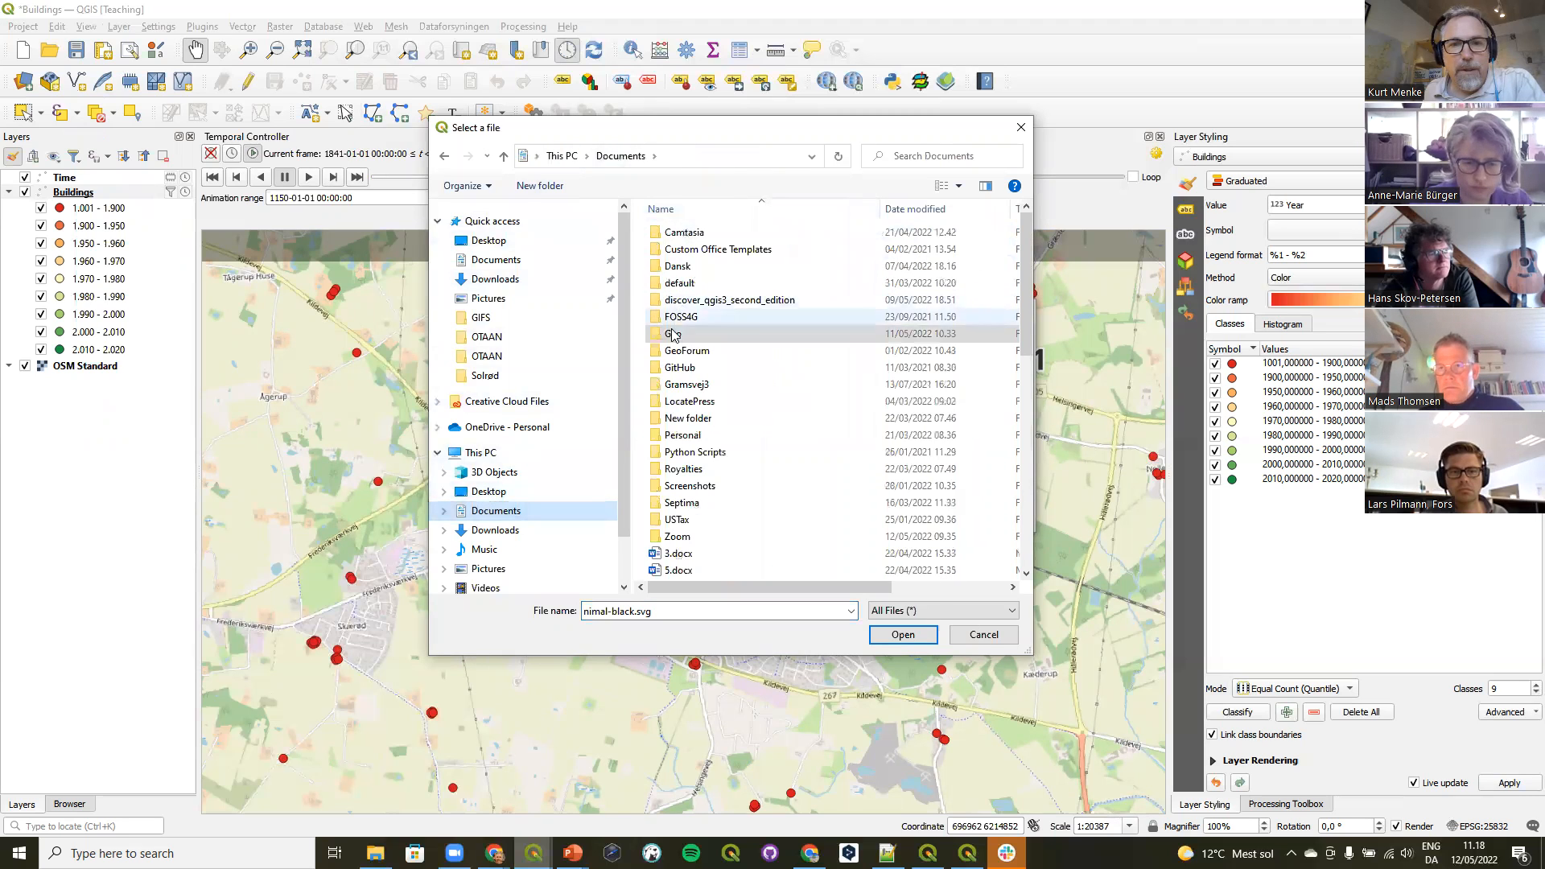
click(671, 337)
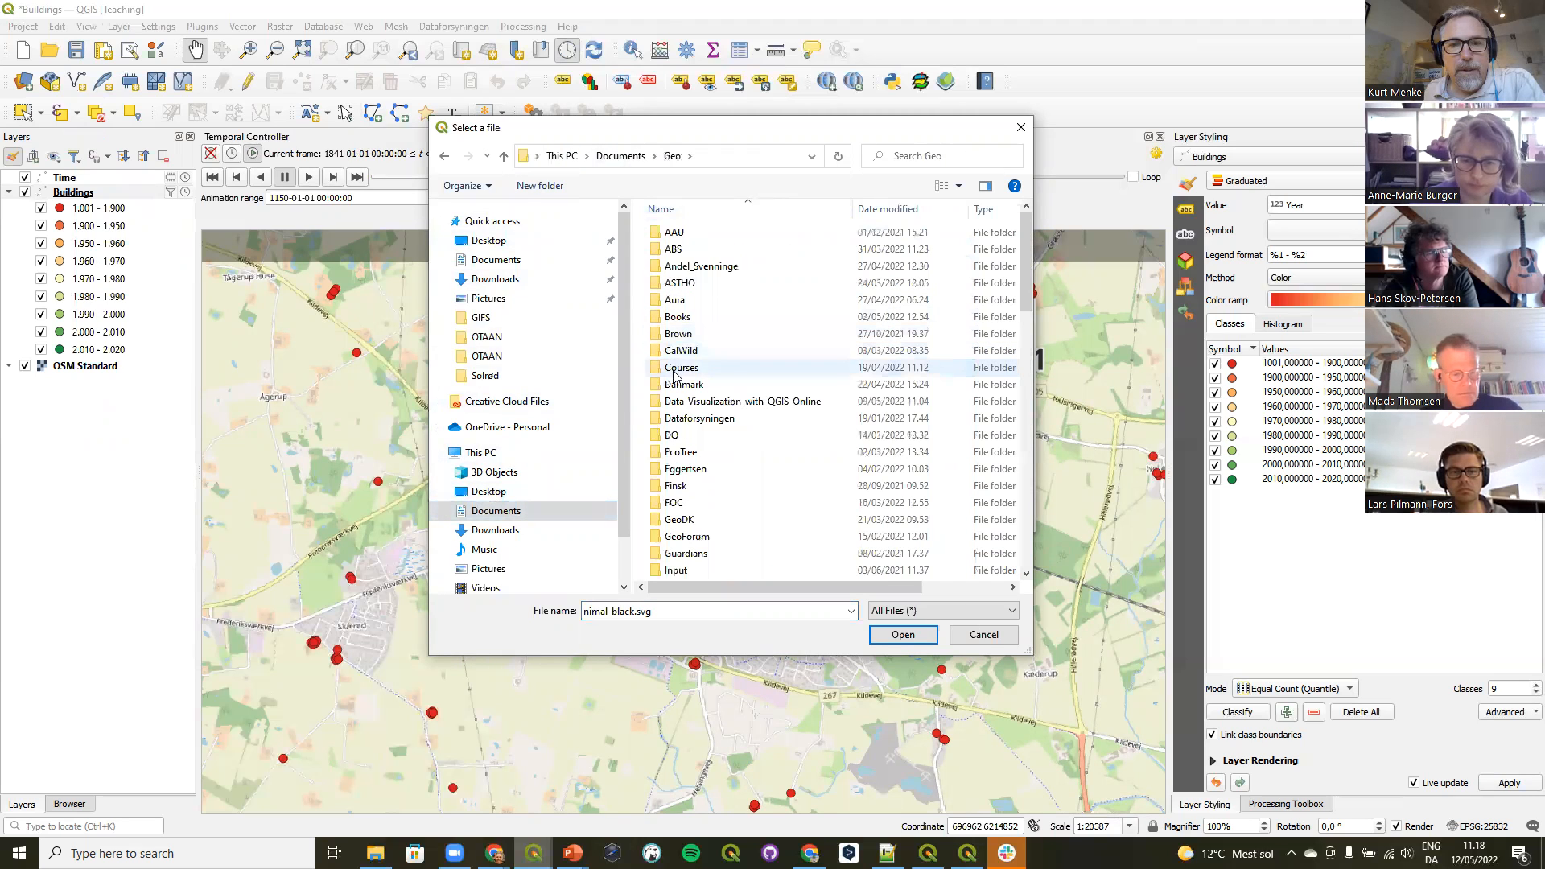
double_click(681, 367)
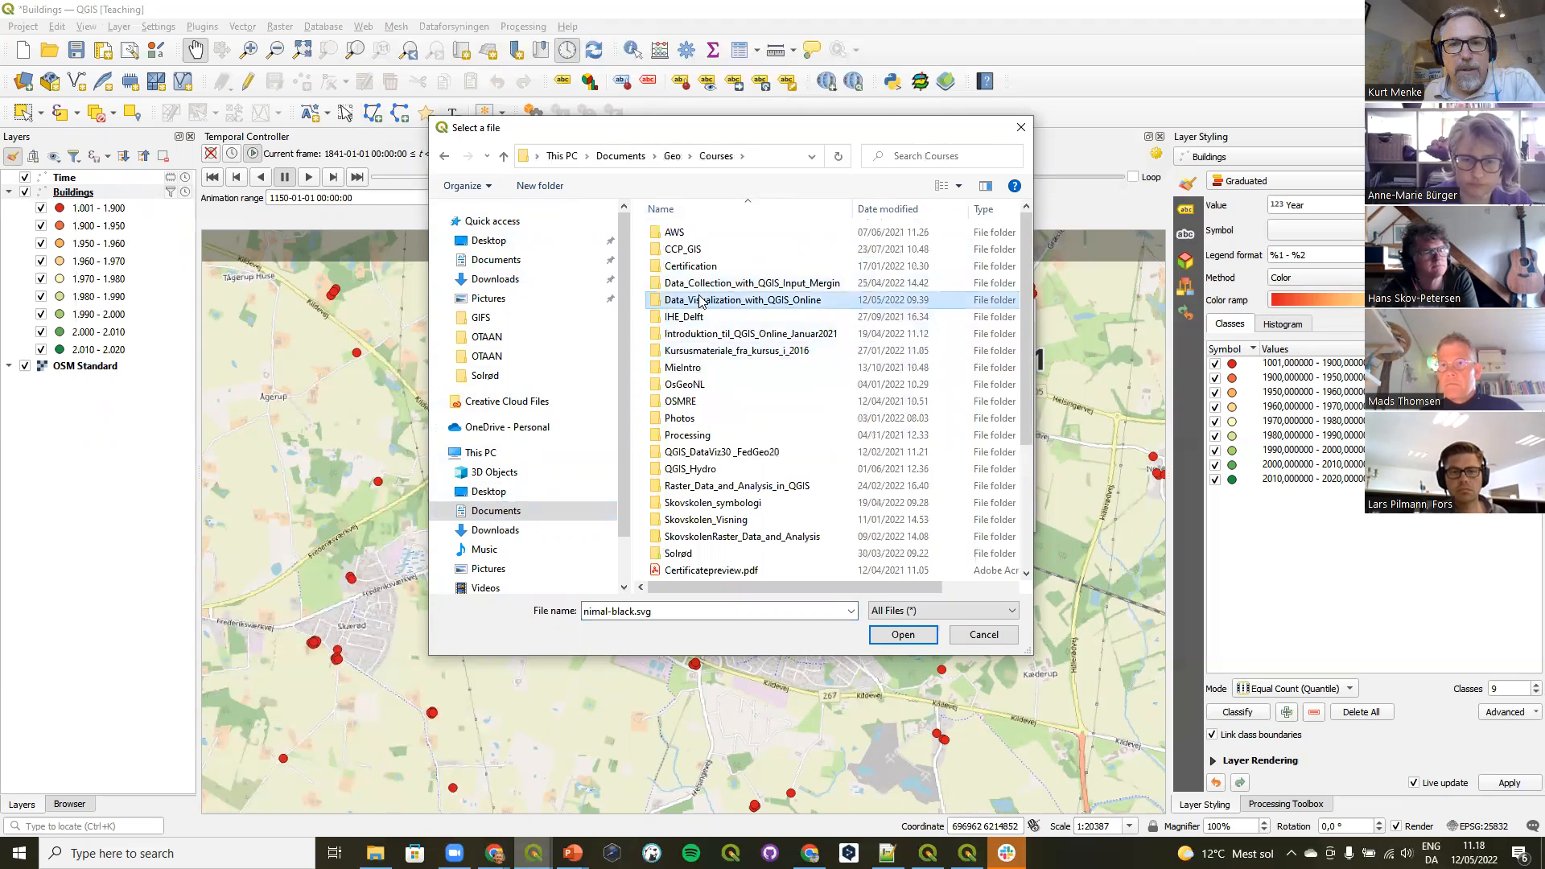
double_click(701, 299)
double_click(675, 251)
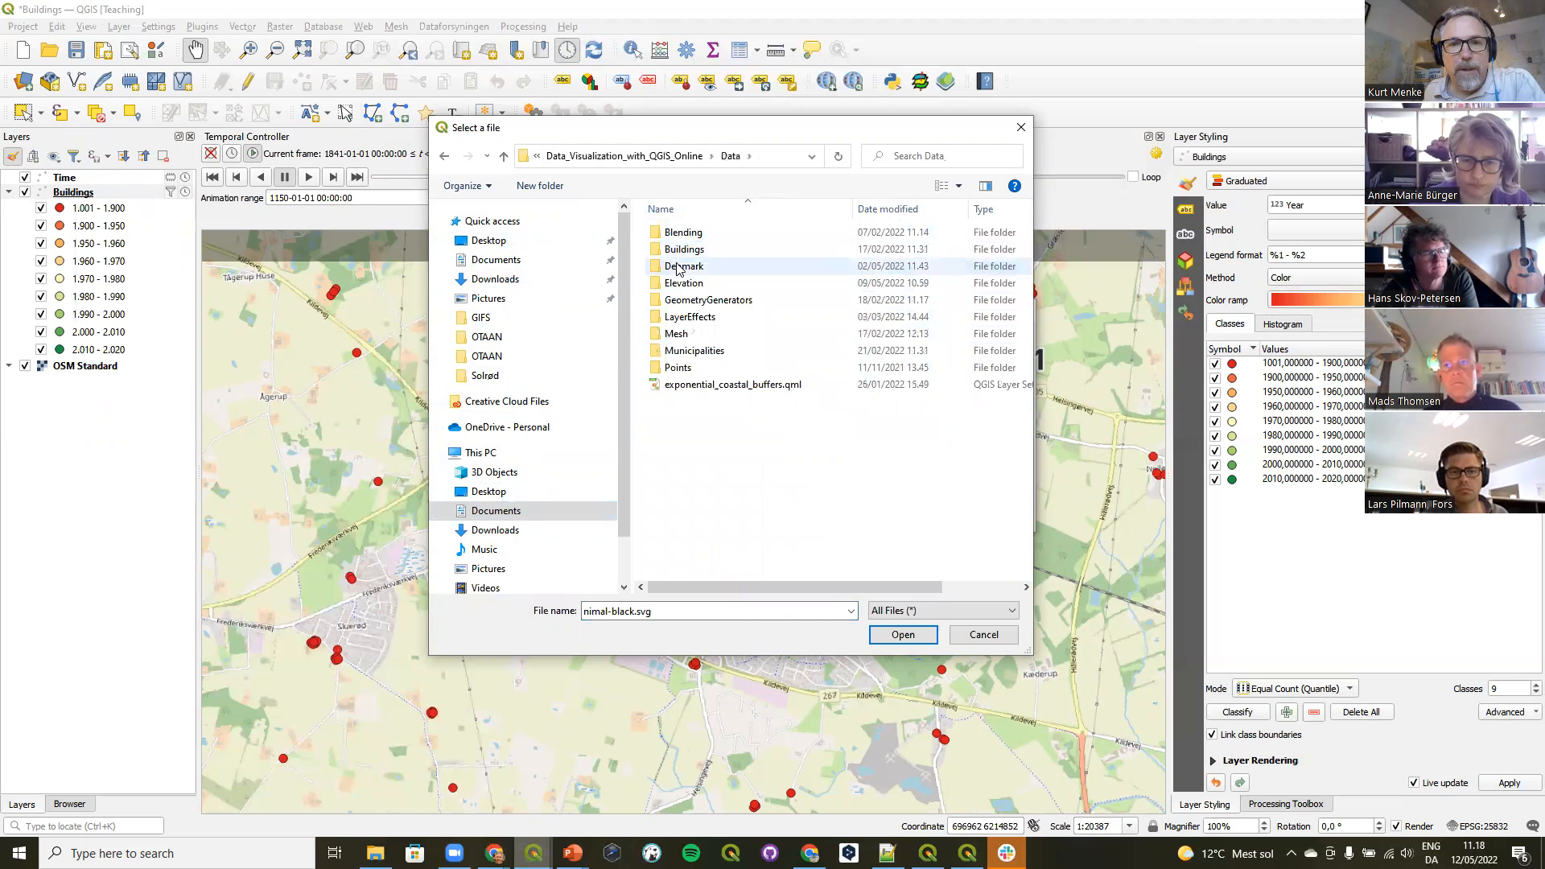
double_click(677, 251)
click(776, 270)
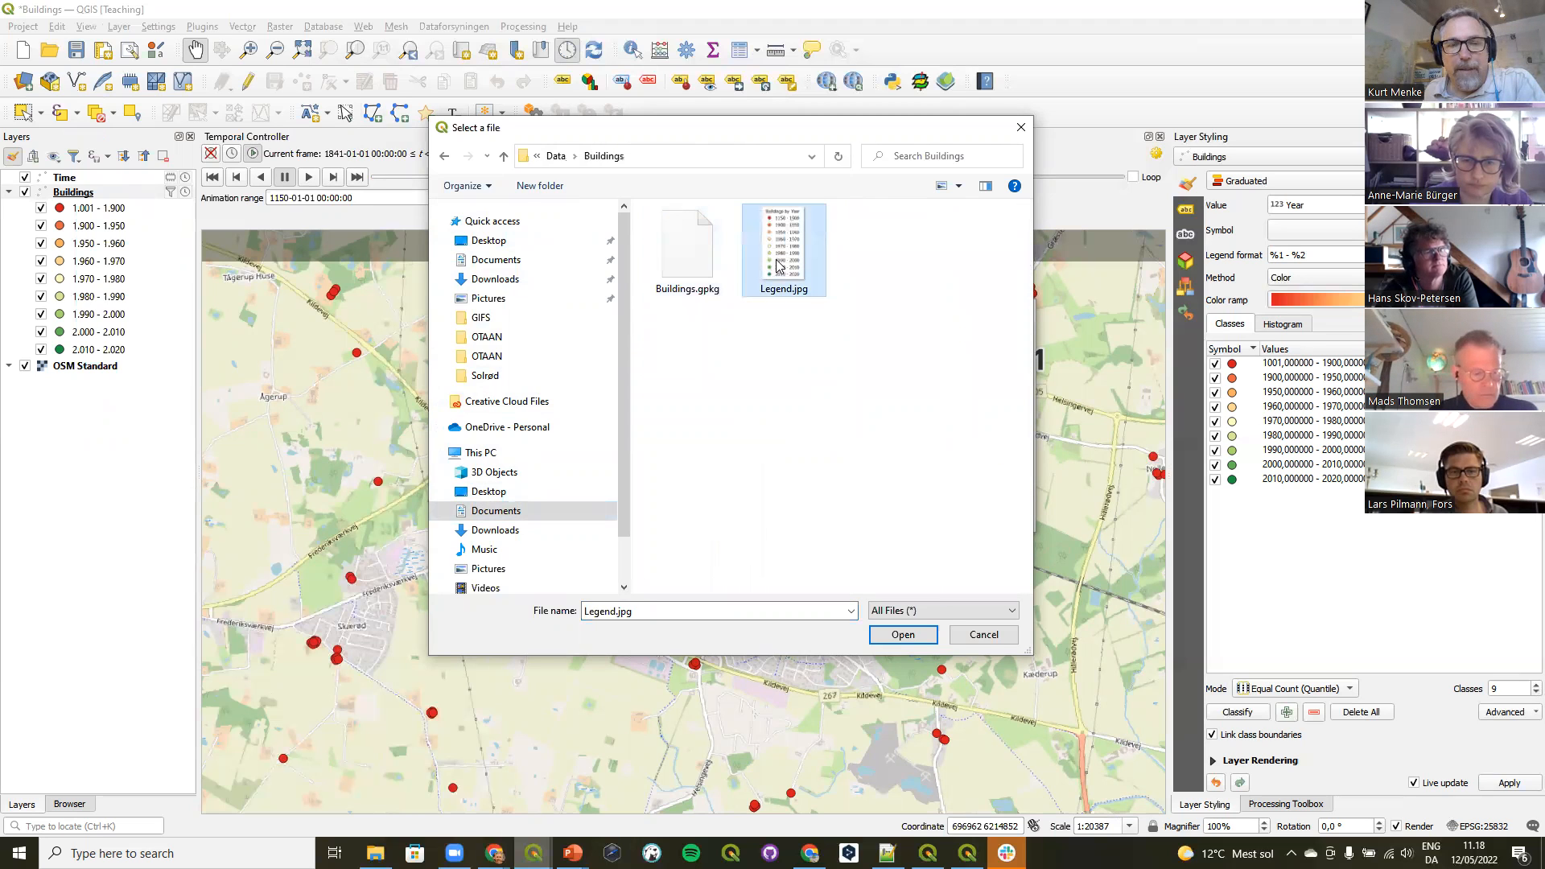
click(903, 635)
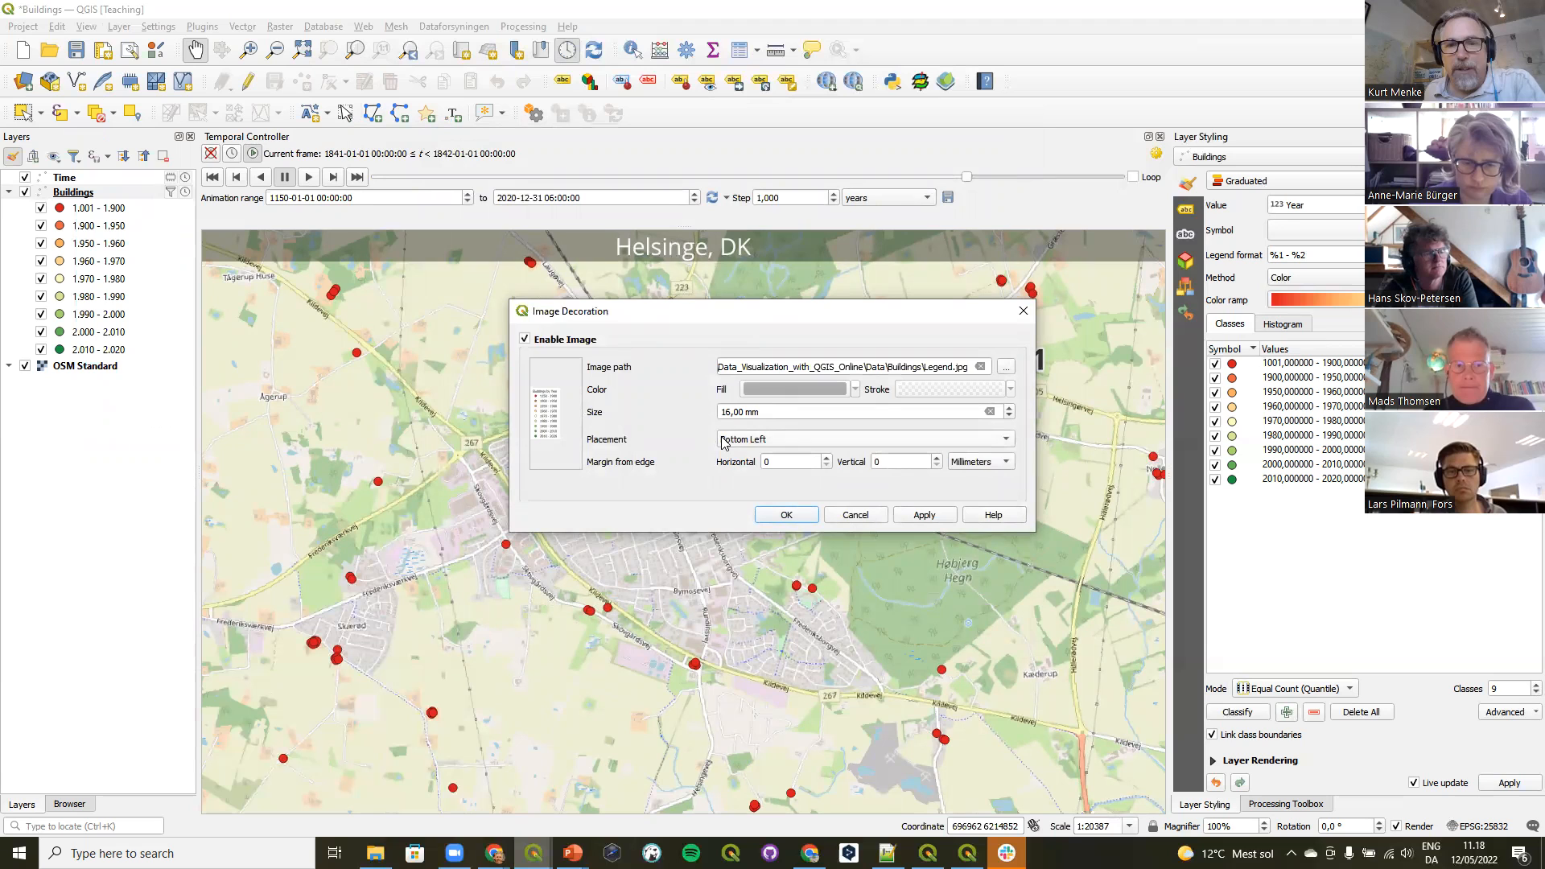
Place the legend image at Bottom Right with horizontal and vertical margins of 40 mm.
click(754, 441)
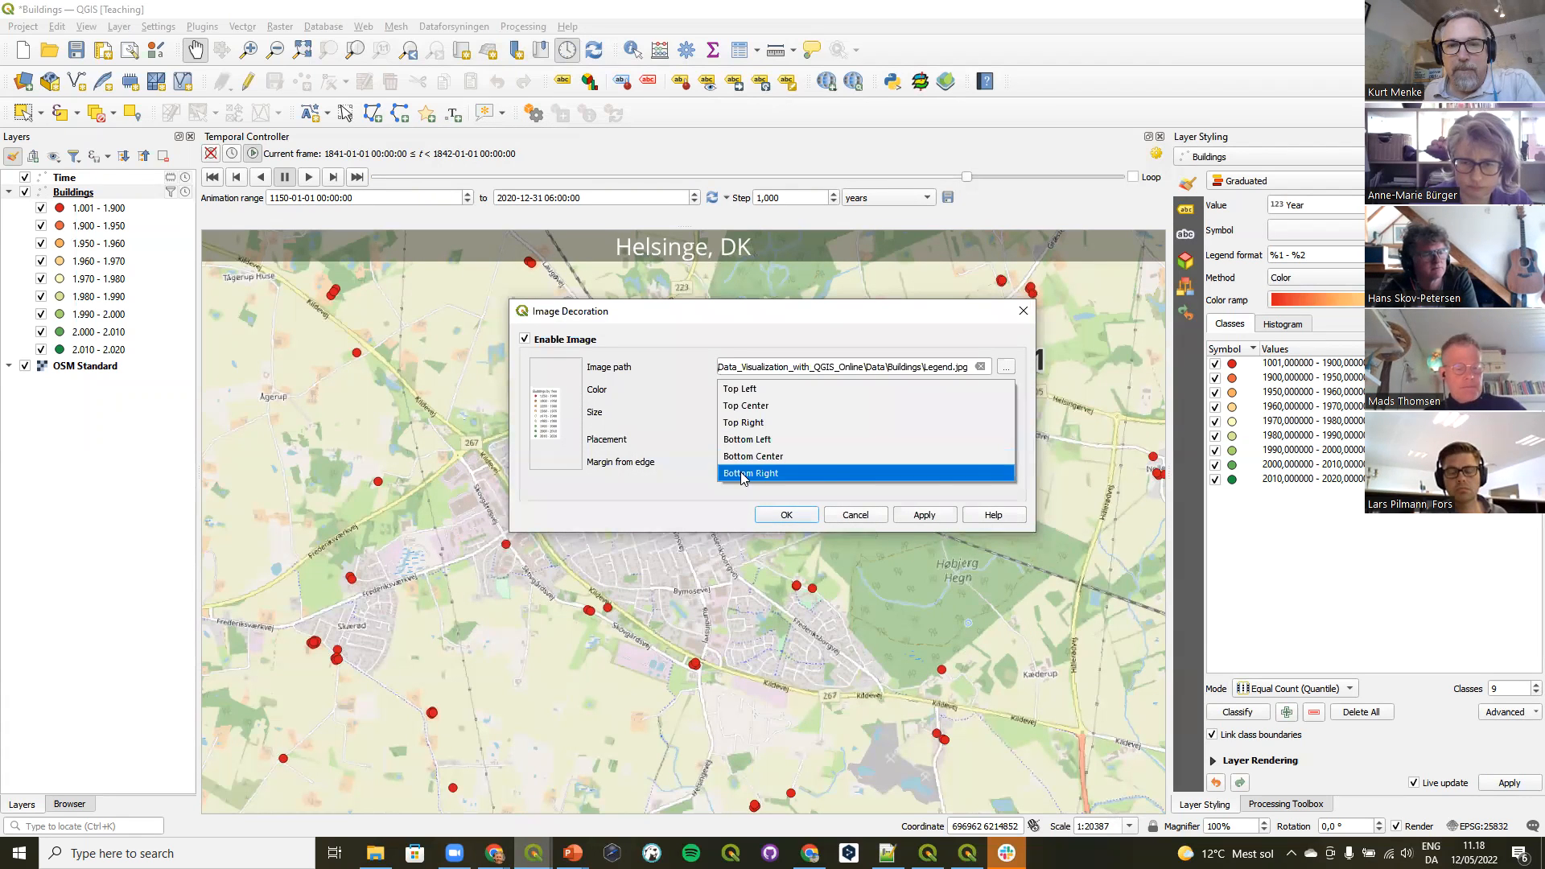
click(741, 473)
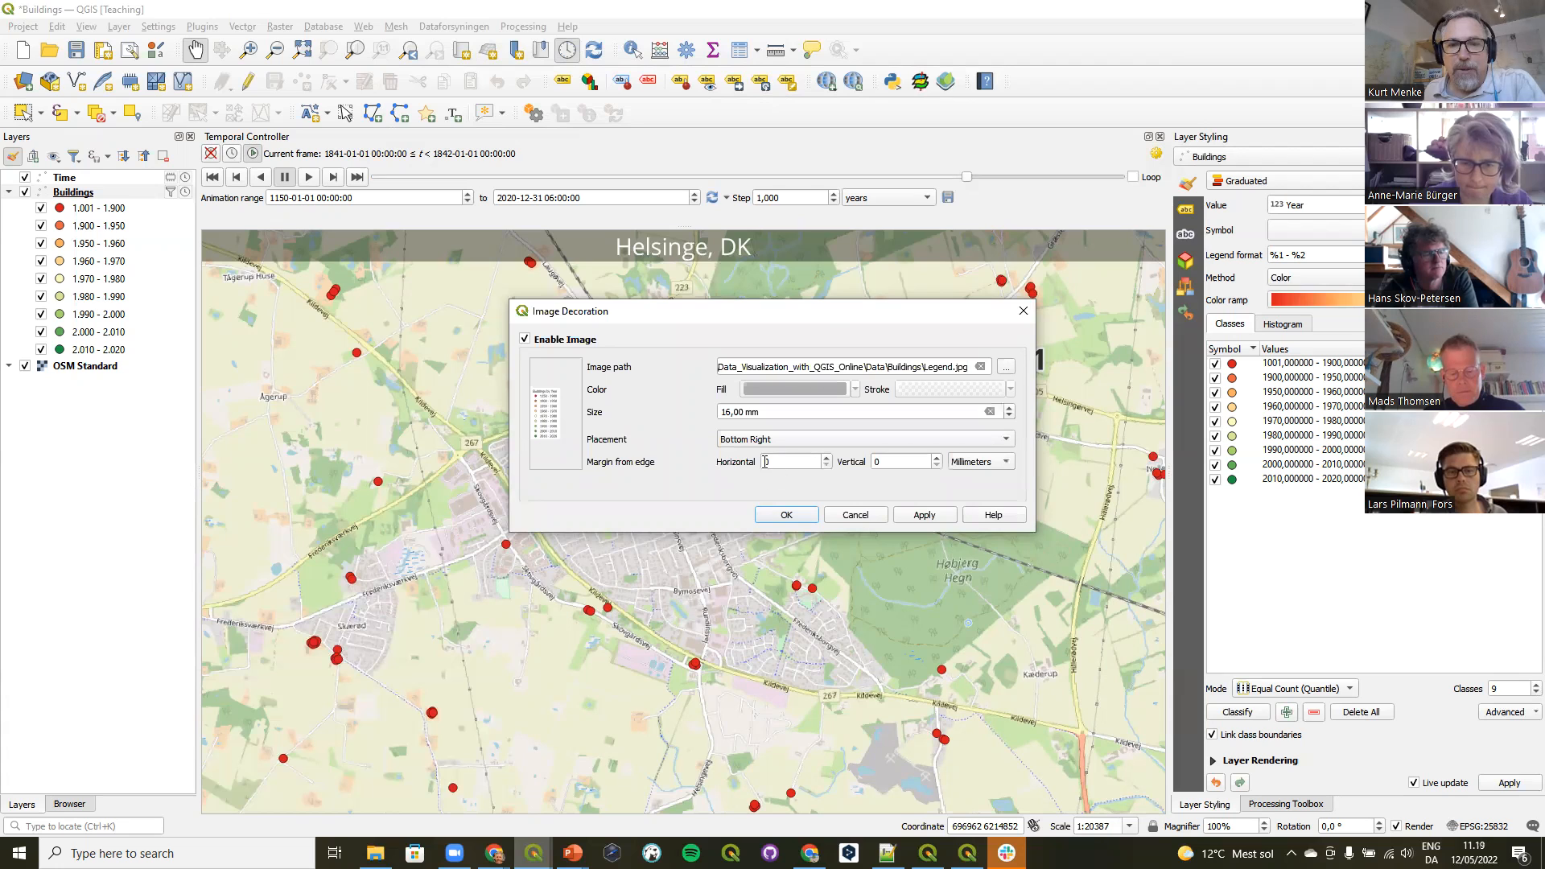
double_click(782, 464)
text(40)
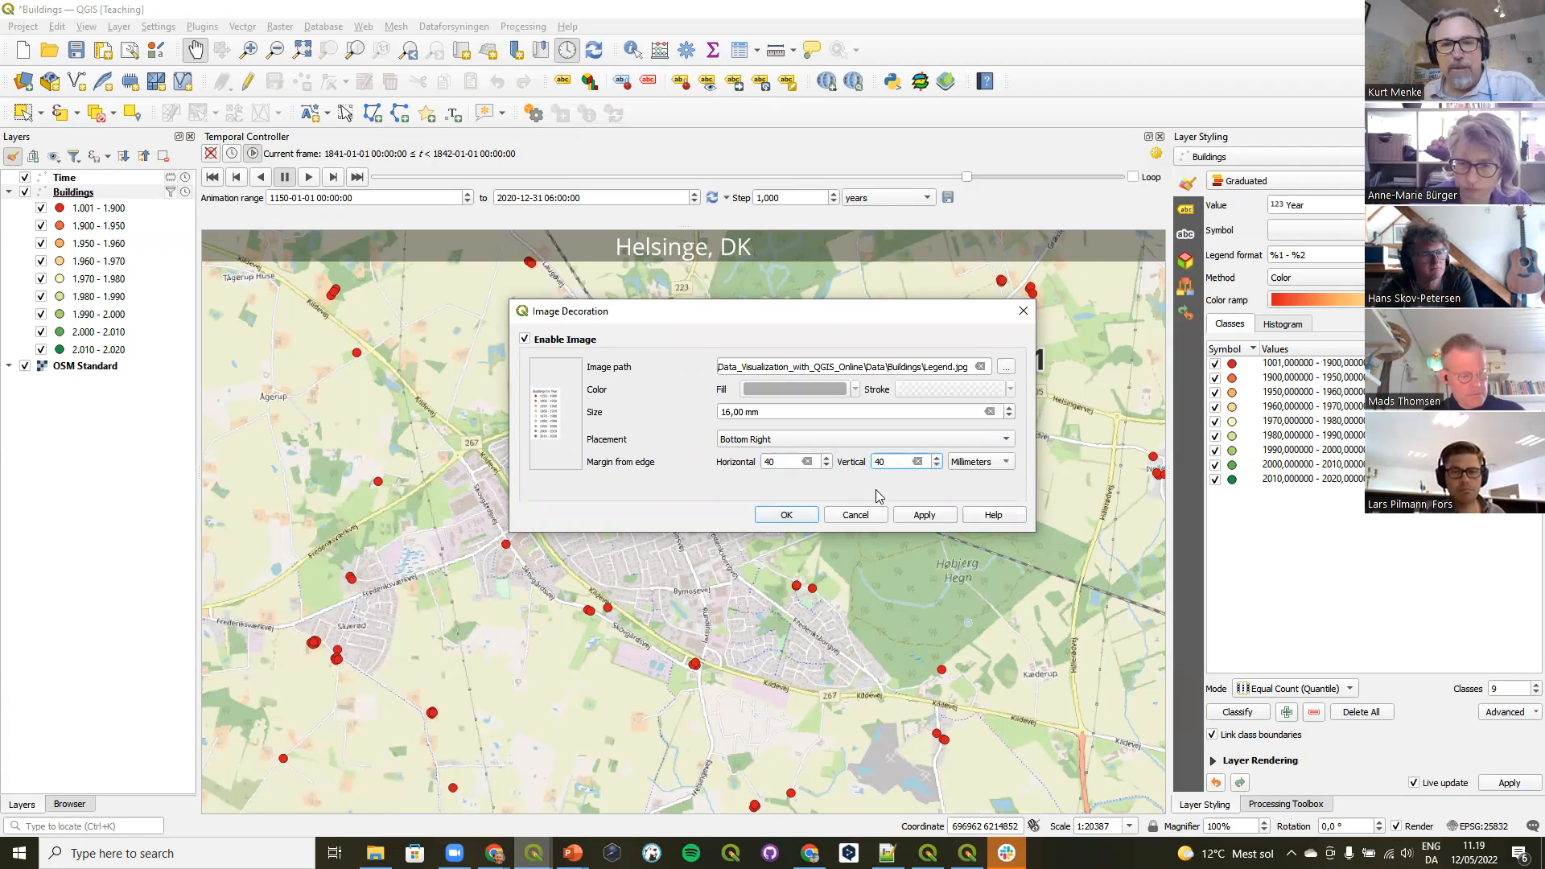
Set the legend image's size to 50 mm and apply the decoration.
click(726, 413)
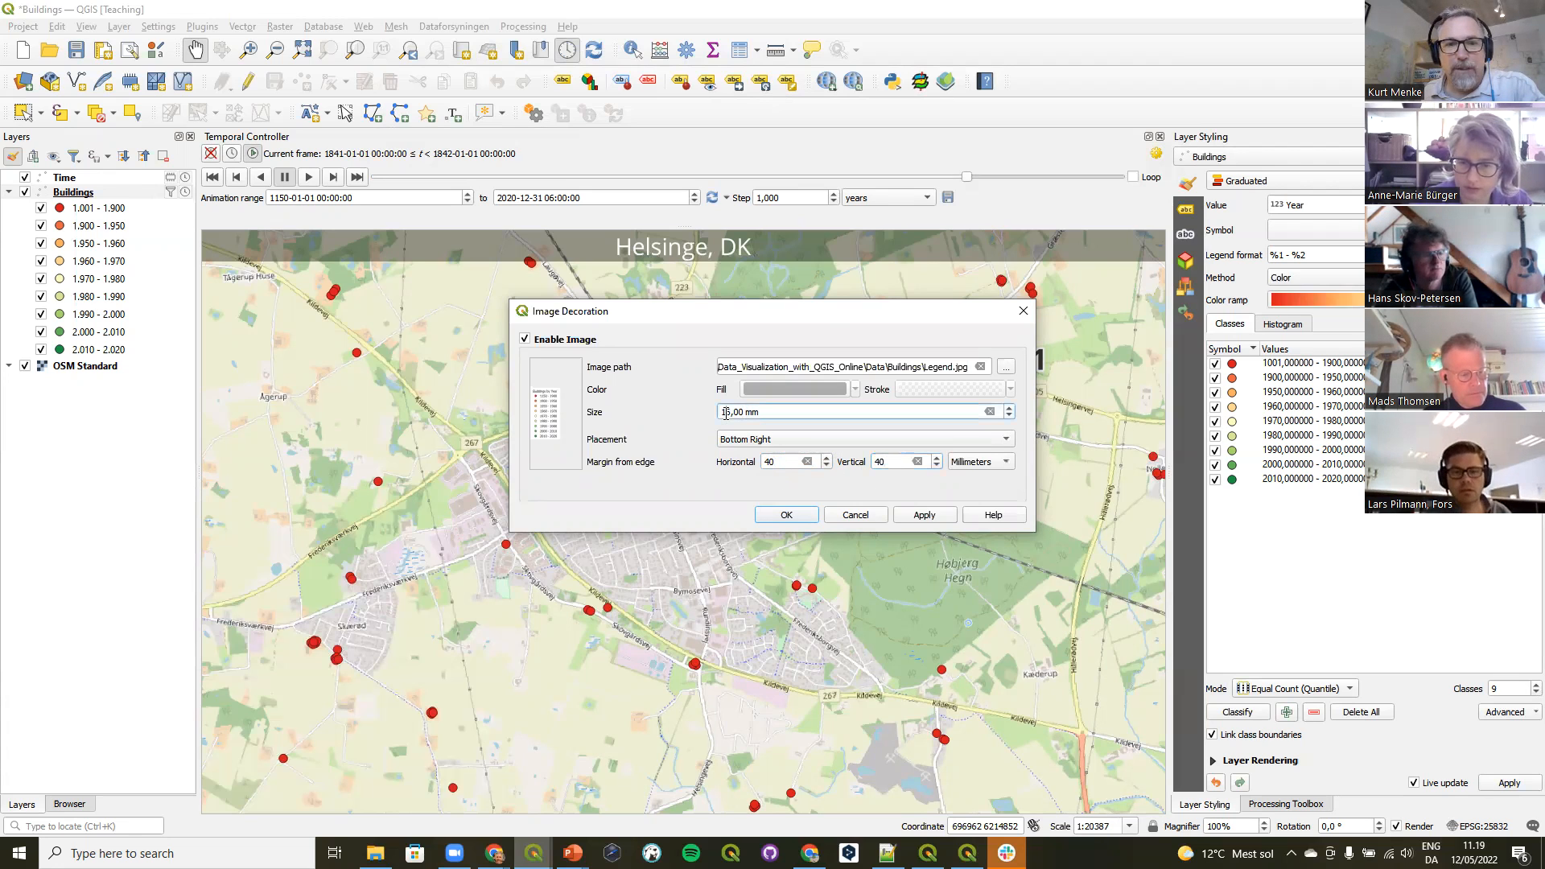
drag(730, 416, 711, 412)
text(50)
click(905, 519)
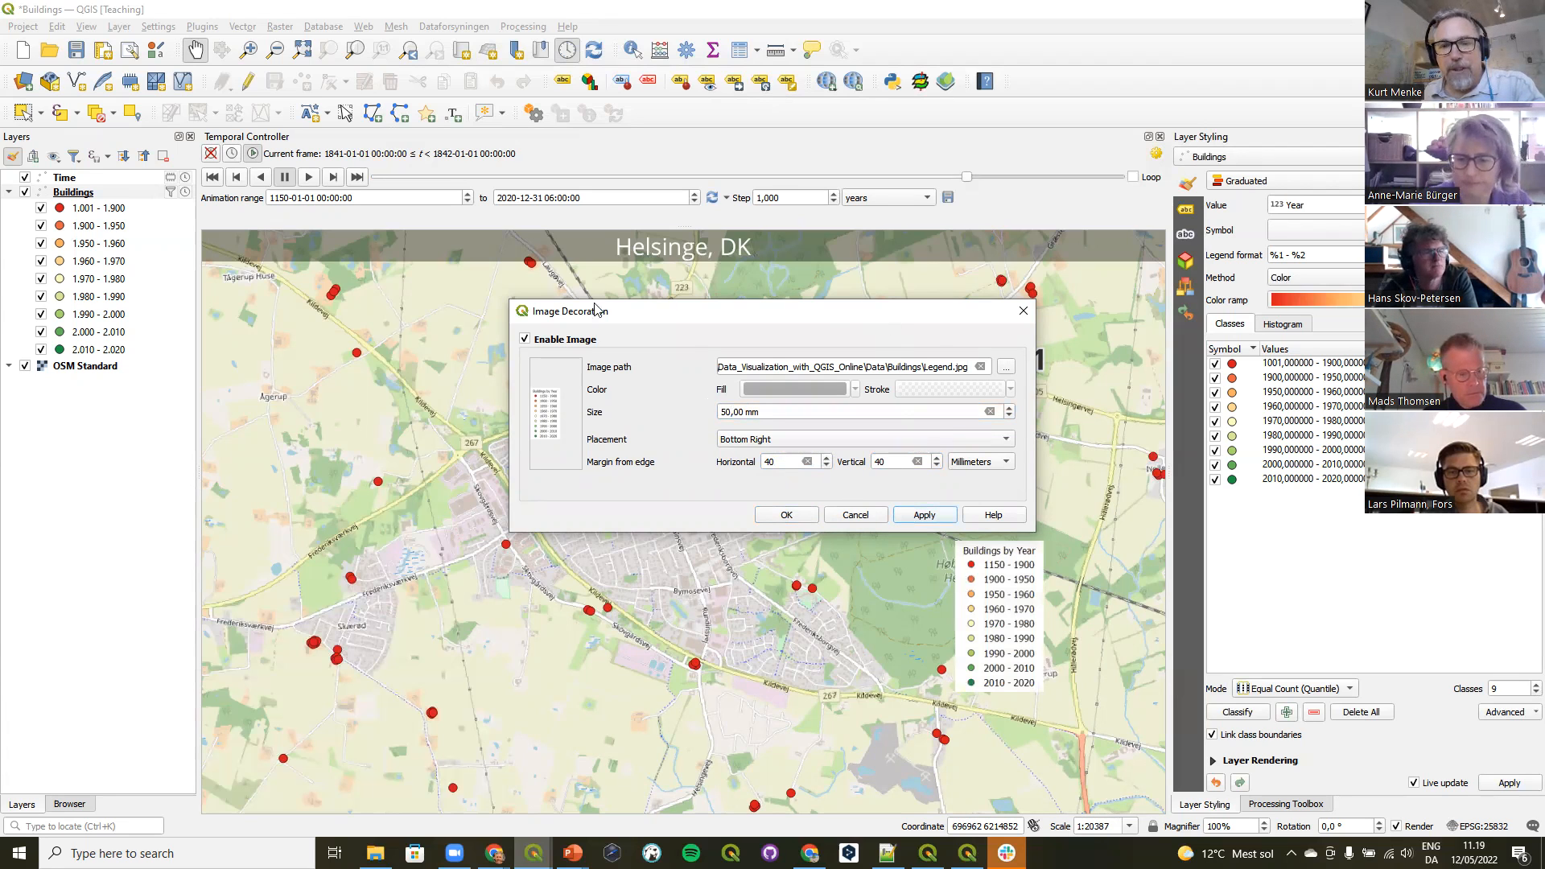
Uncover the legend on the map and raise its vertical margin to 55 mm, applying the change.
drag(877, 324, 574, 297)
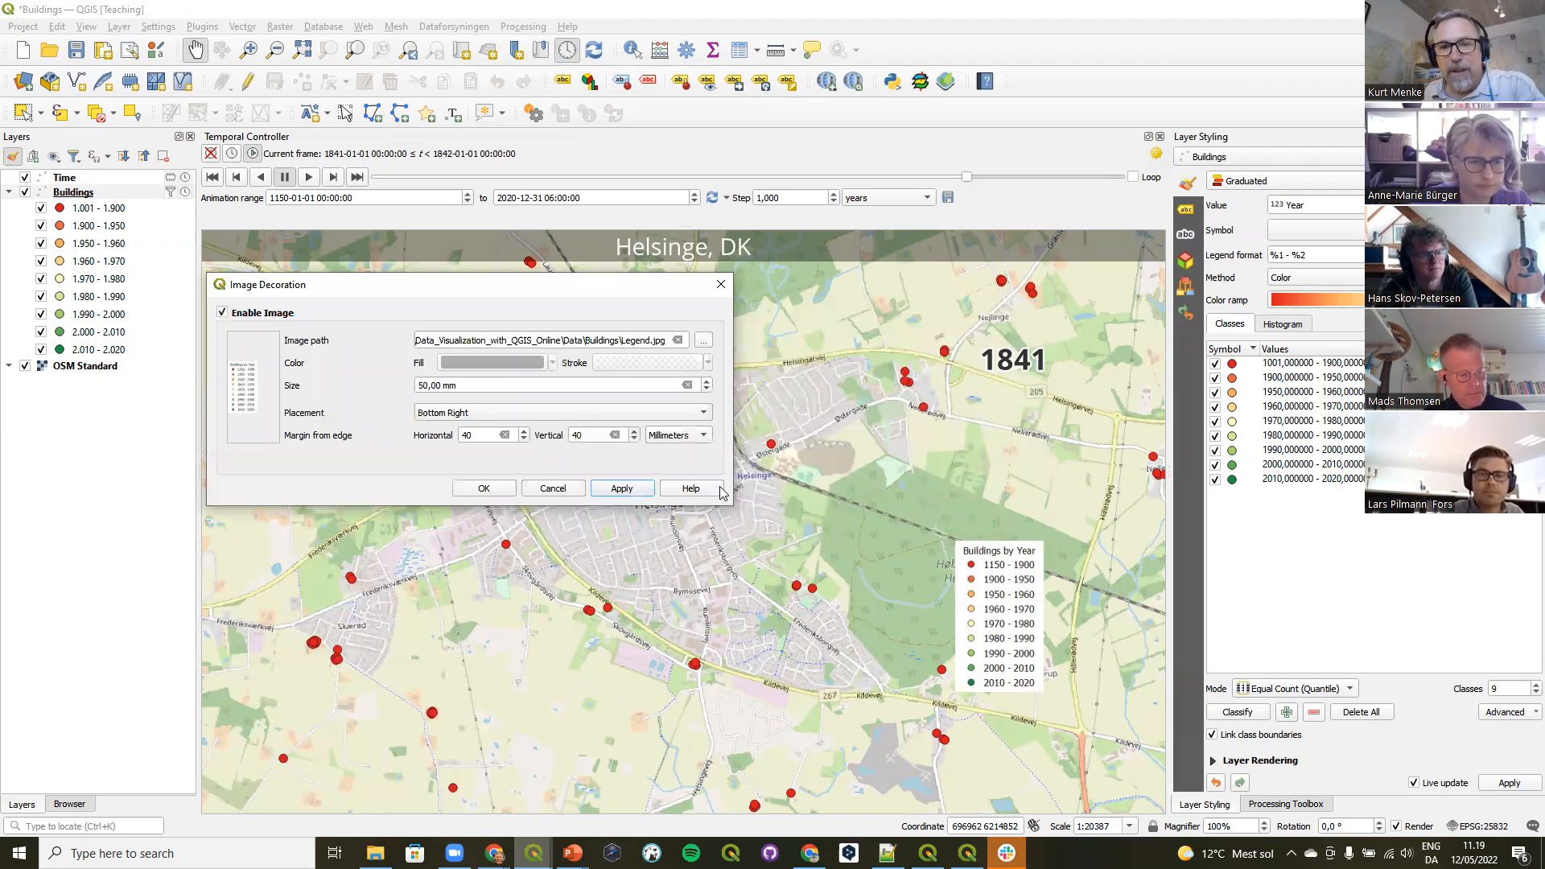
drag(577, 435, 554, 441)
text(5)
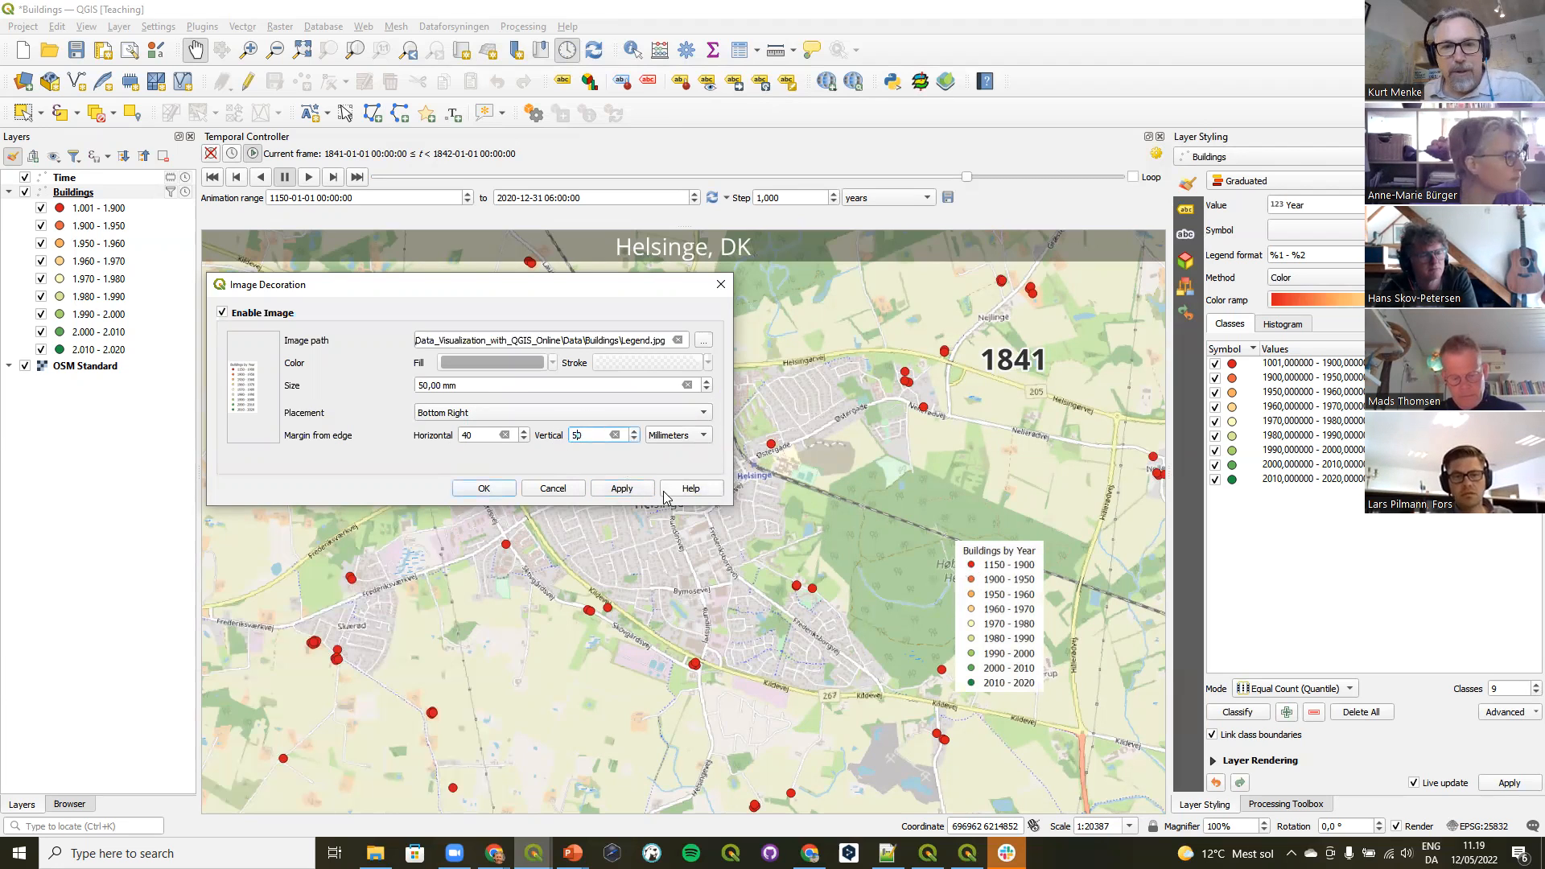
click(622, 488)
drag(577, 436, 589, 437)
text(5)
click(622, 488)
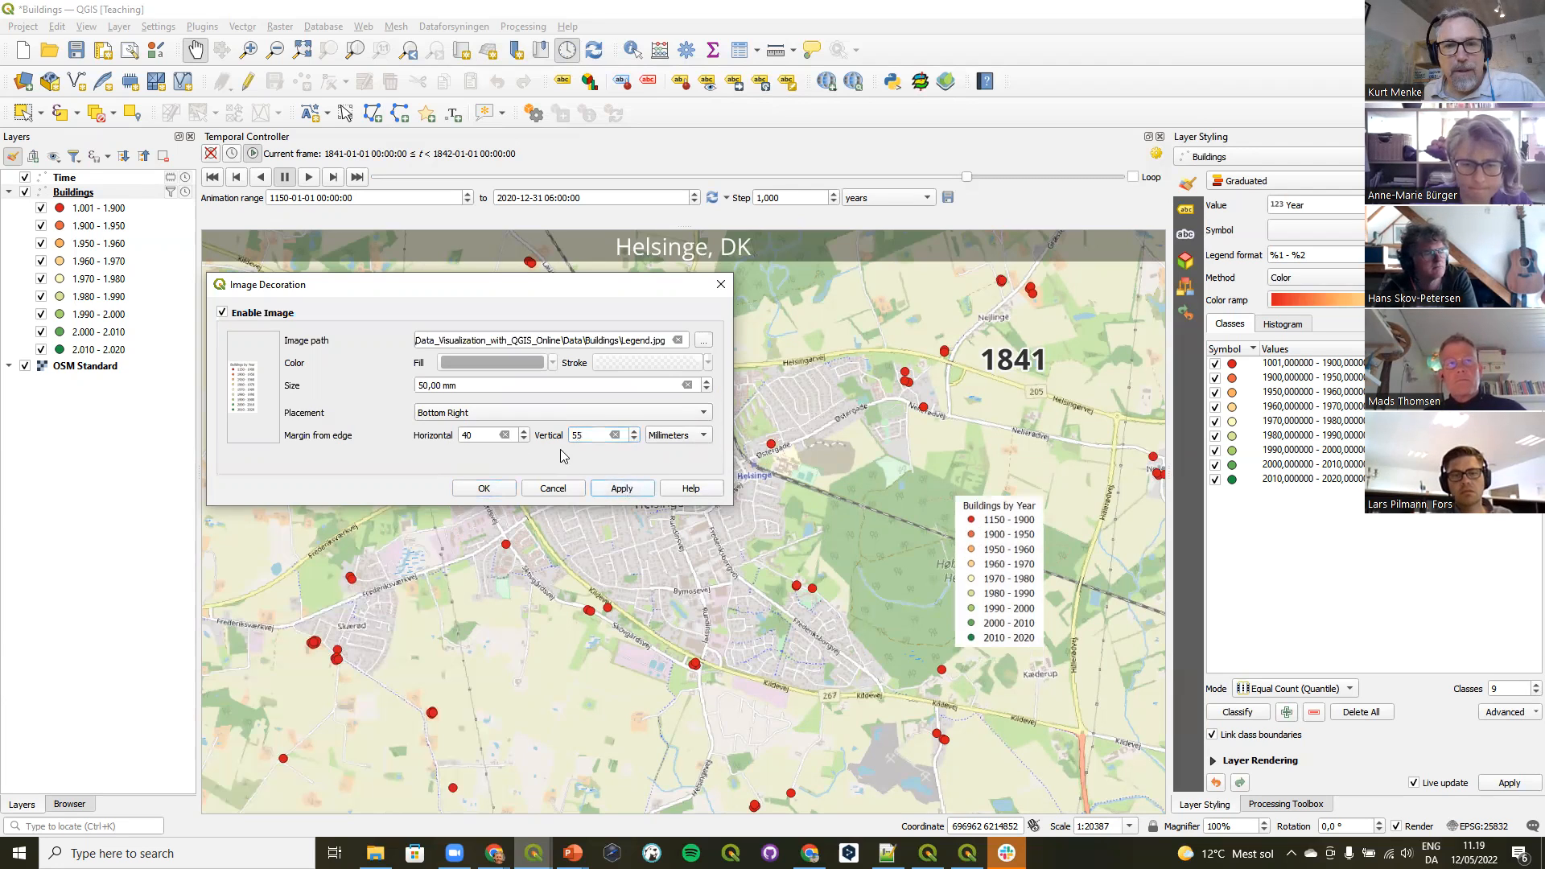
Try horizontal margins of 50 and 60 mm for the legend image, set 63 mm and confirm the decoration.
drag(467, 435, 448, 439)
text(5)
click(610, 489)
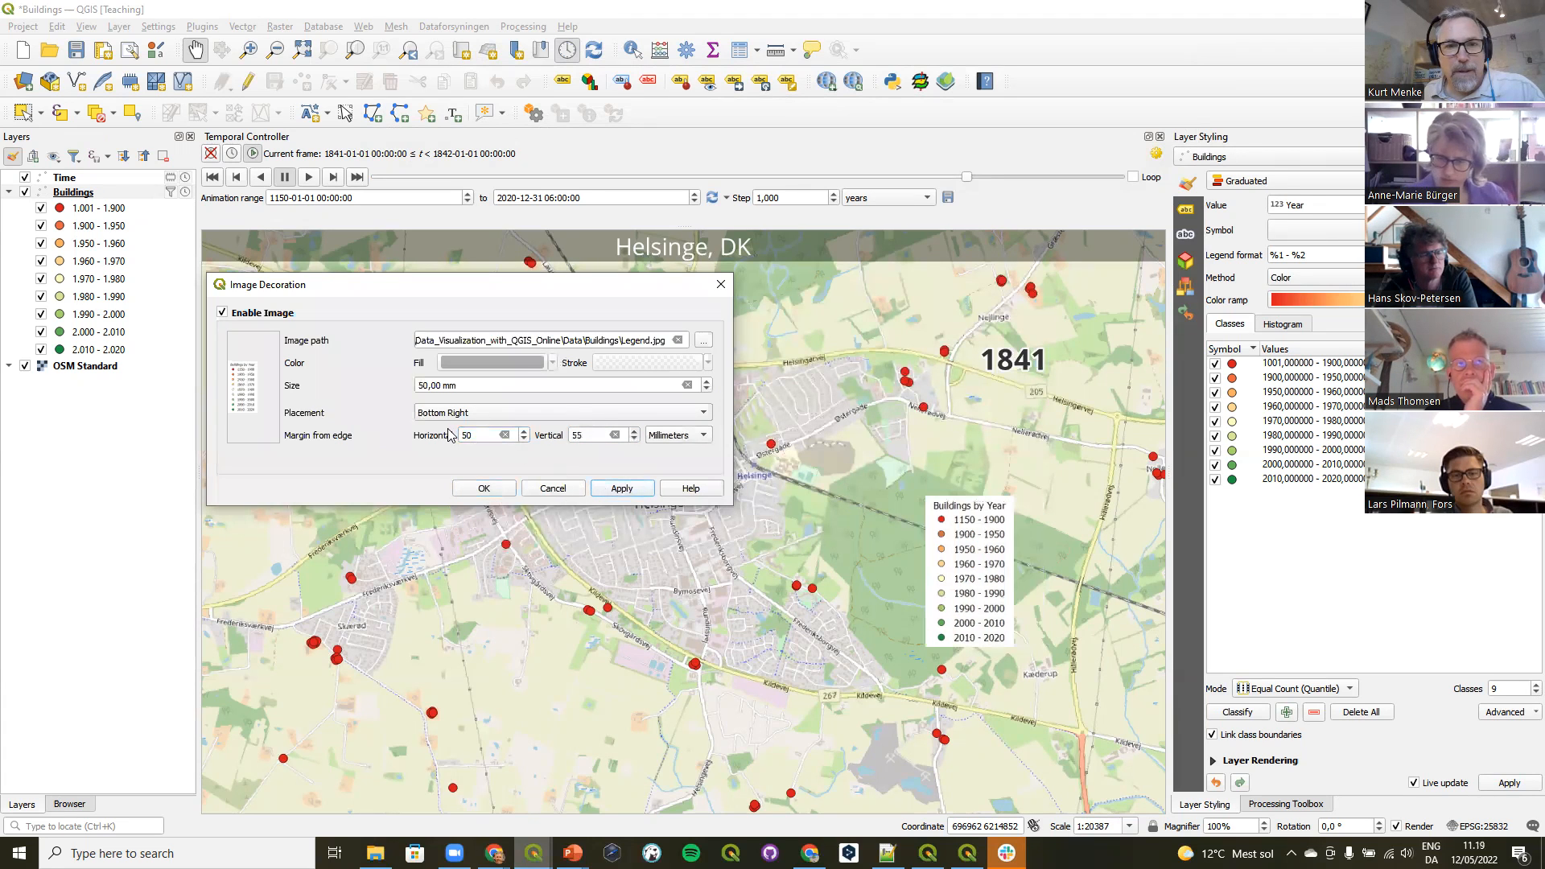
text(6)
click(621, 488)
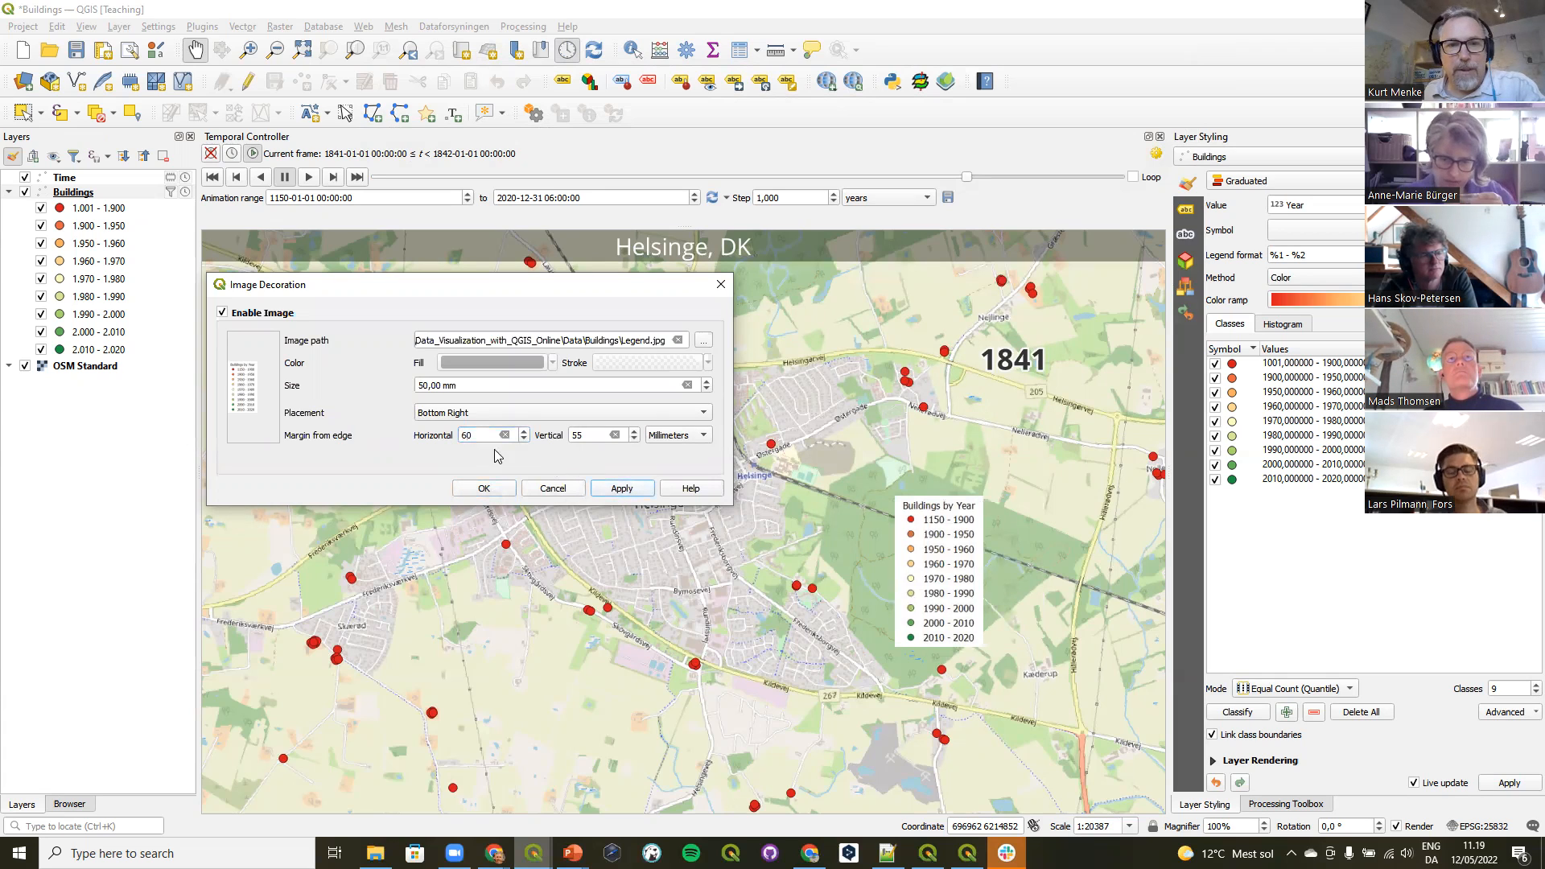
click(522, 430)
click(523, 430)
click(523, 430)
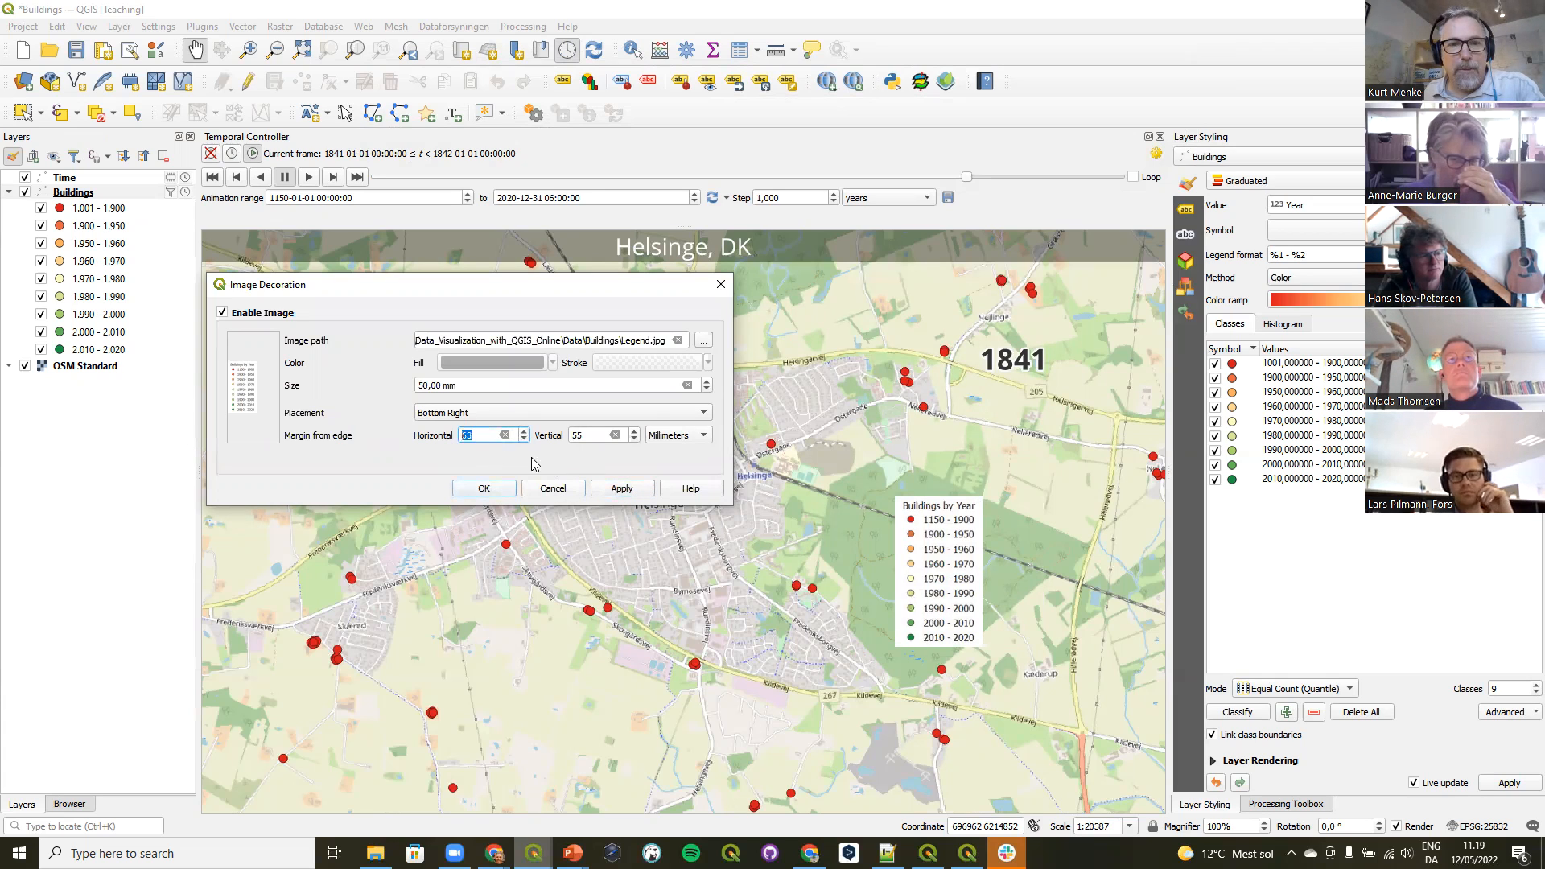
click(483, 488)
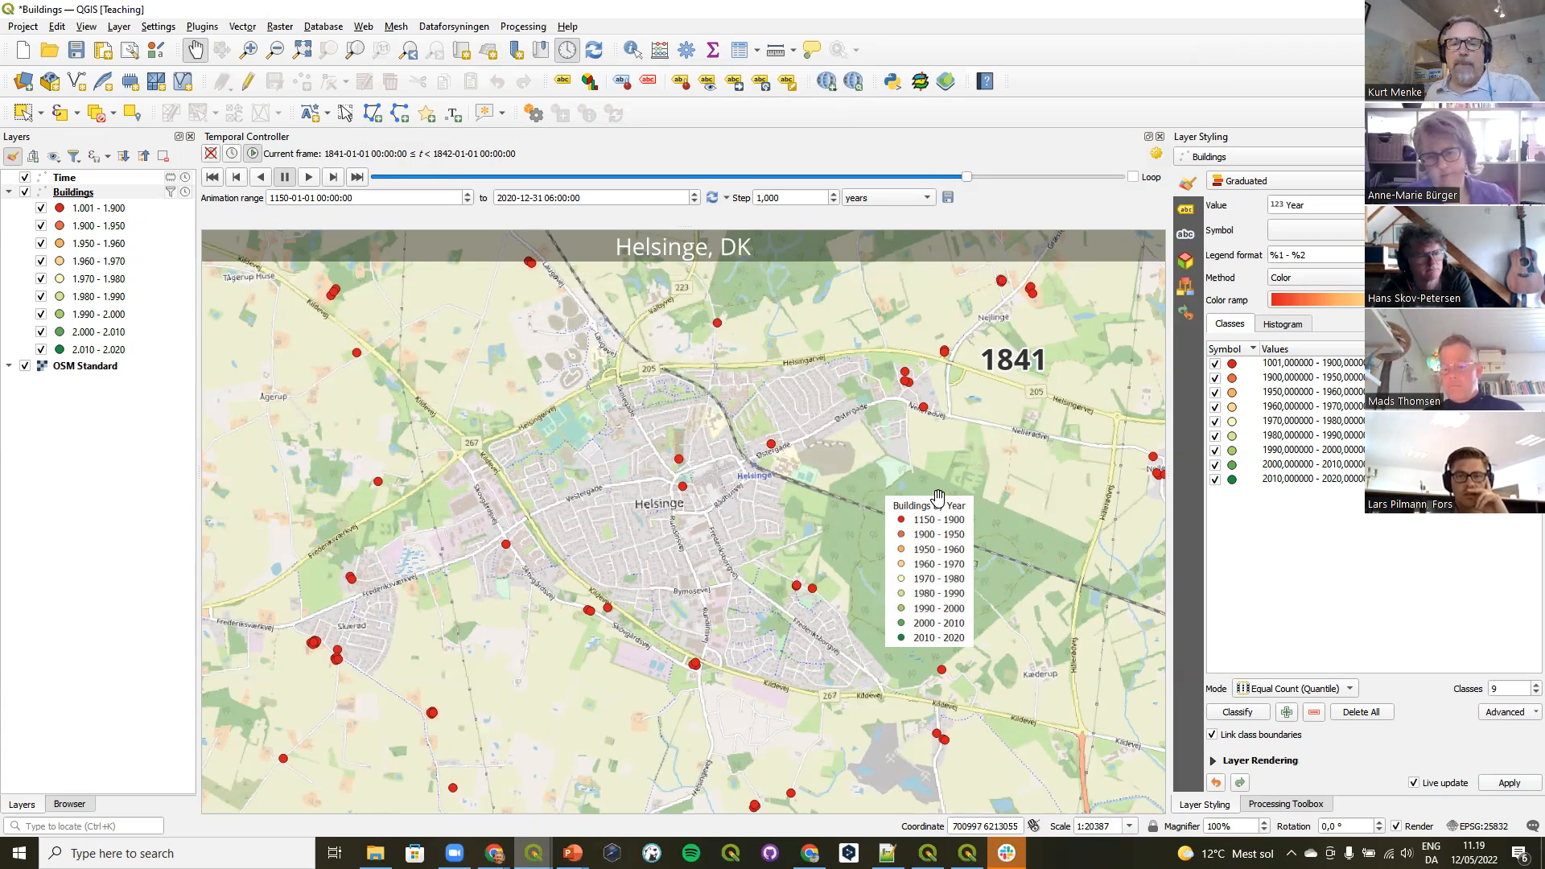
Set the animation range to start at 1850-01-01 and scrub the timeline to the 2008 frame.
drag(964, 175, 772, 193)
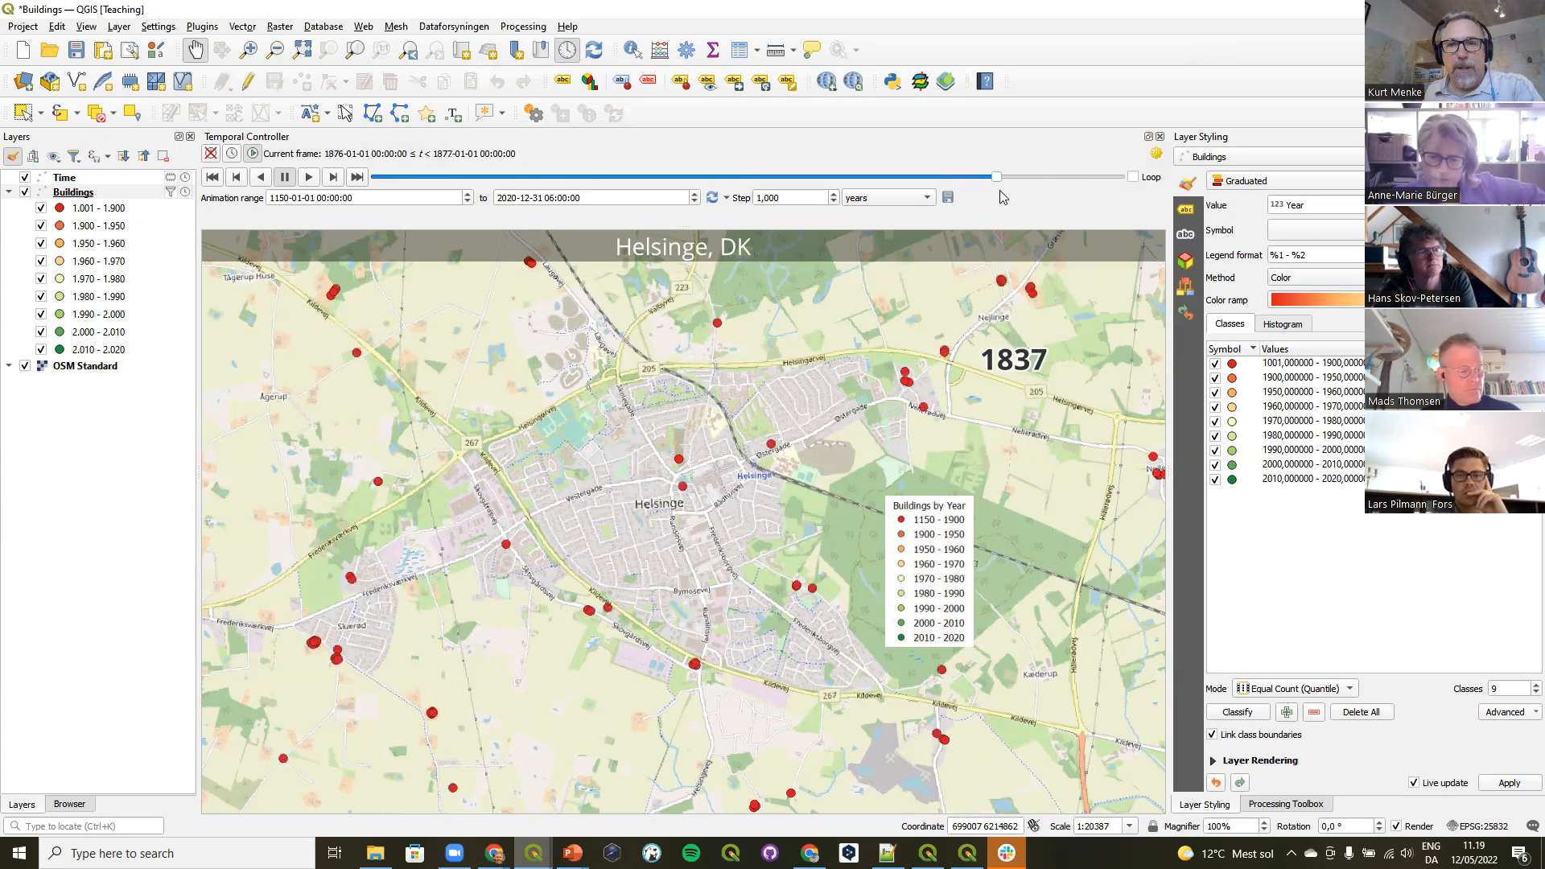
click(277, 199)
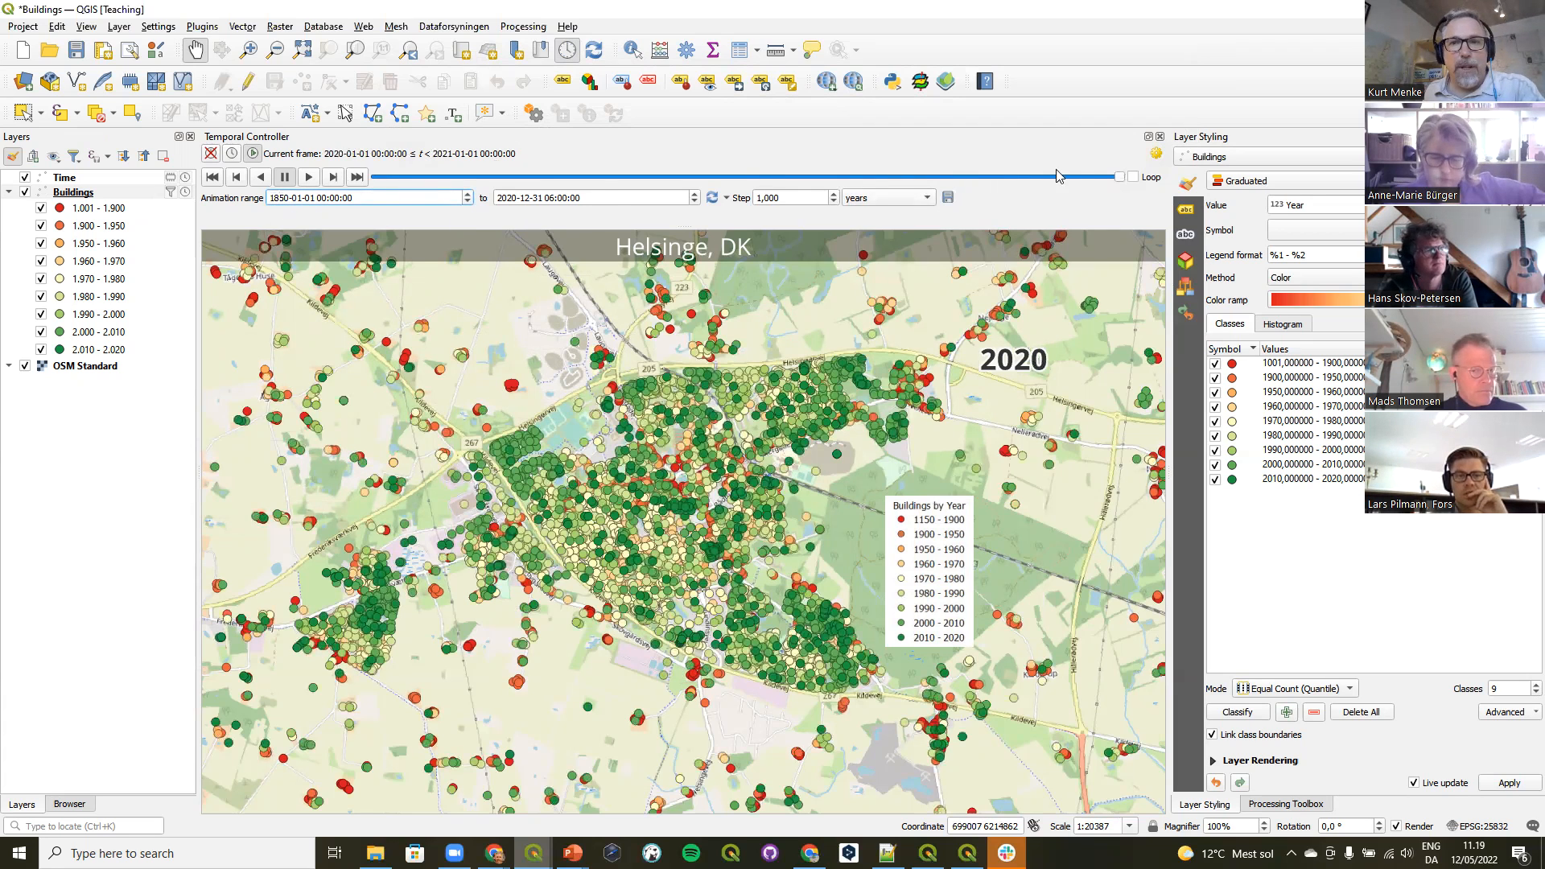
drag(1118, 179, 1066, 213)
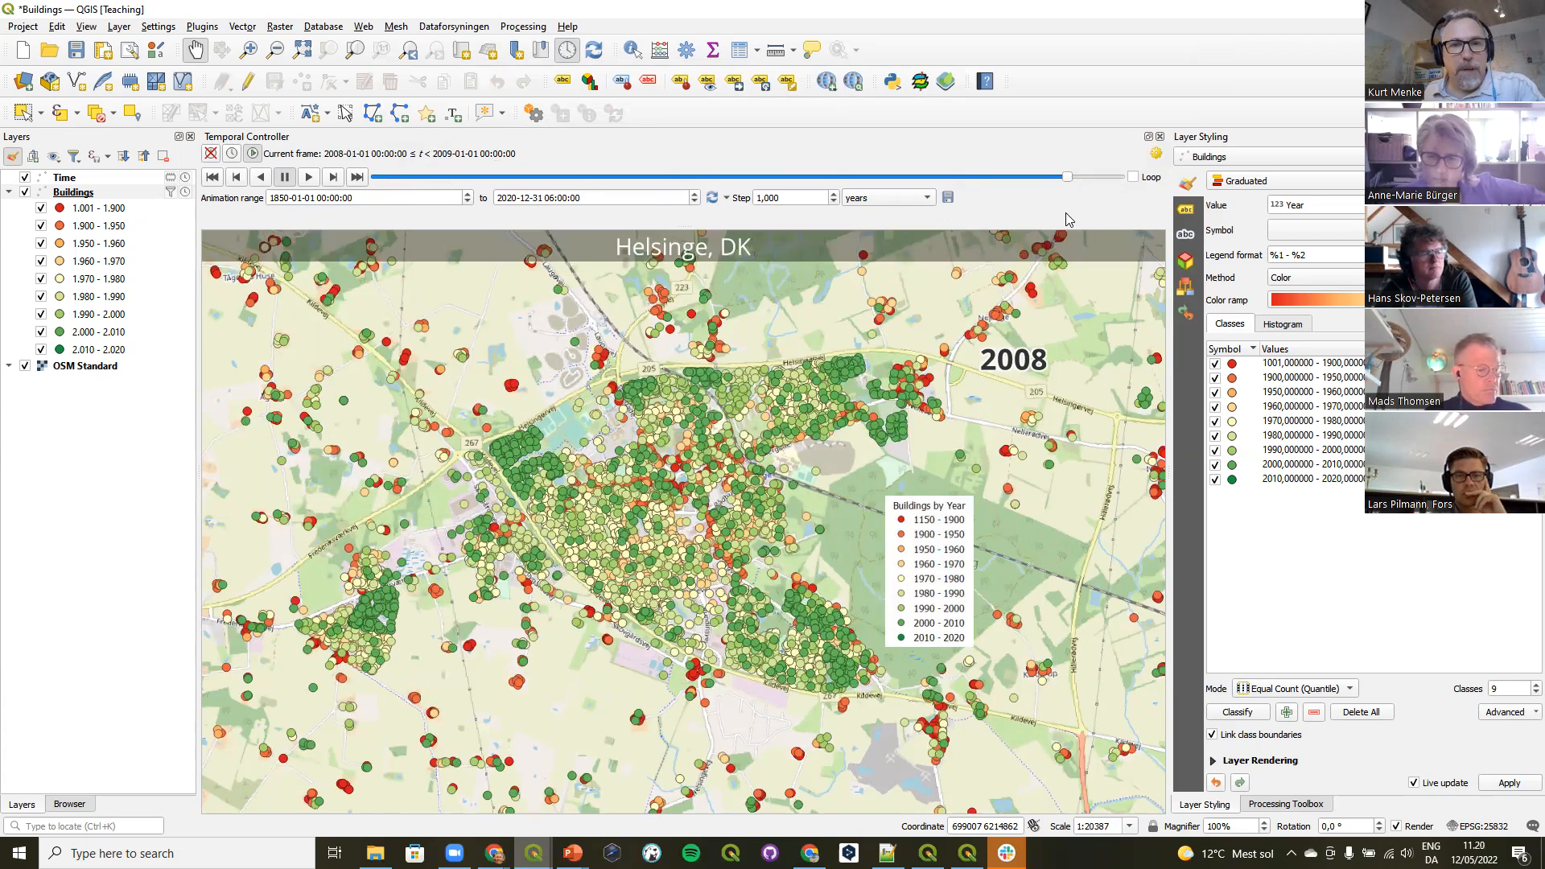
Start exporting the map animation, point out the Buildings####.png file name template and use the map canvas extent.
click(948, 199)
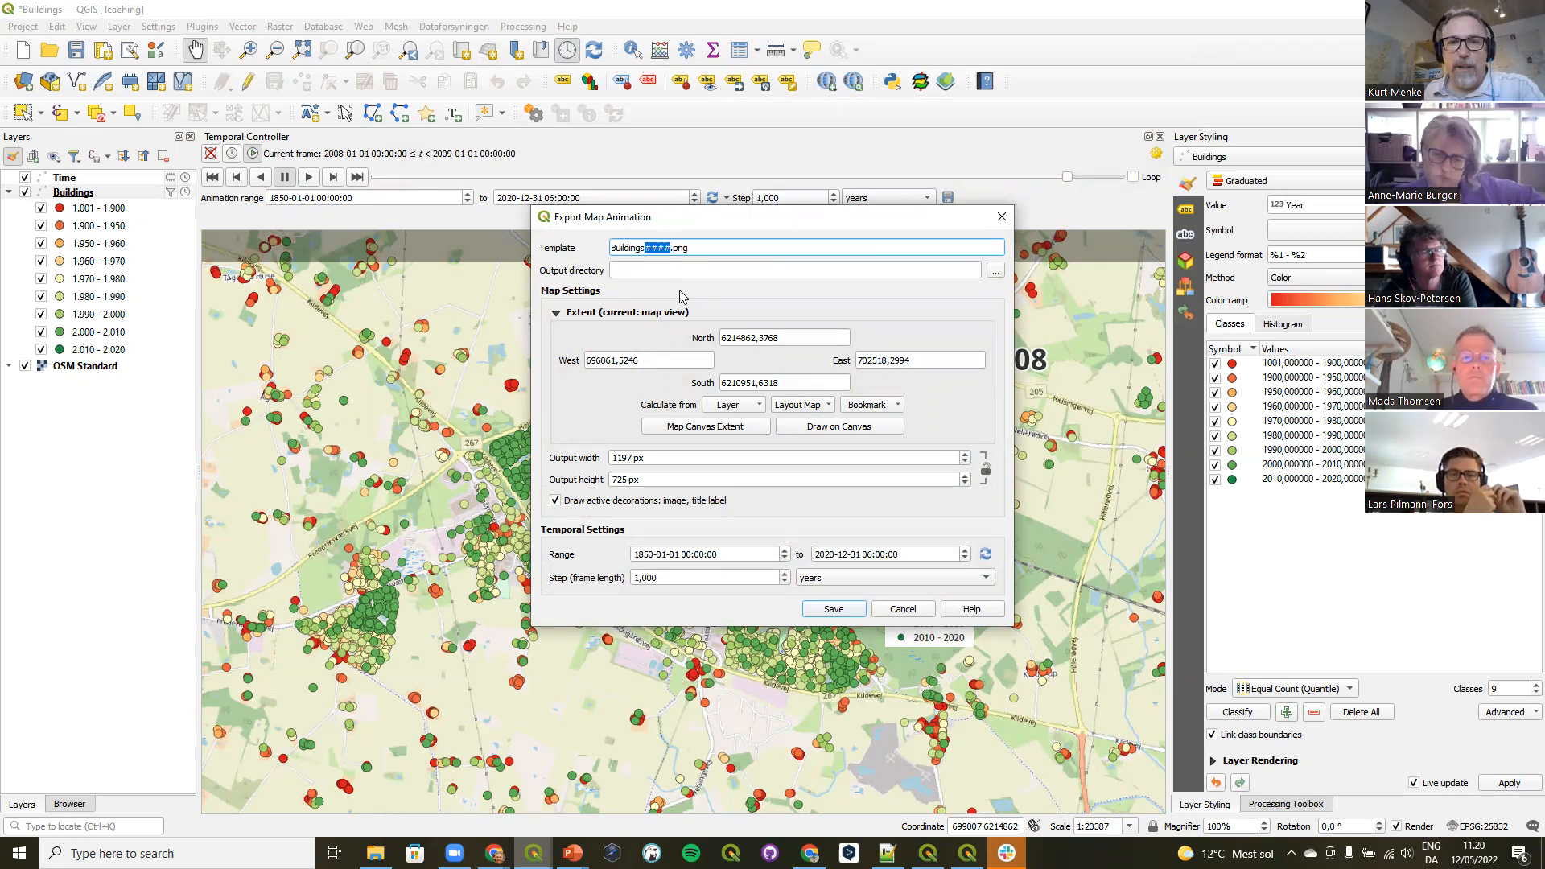
double_click(625, 249)
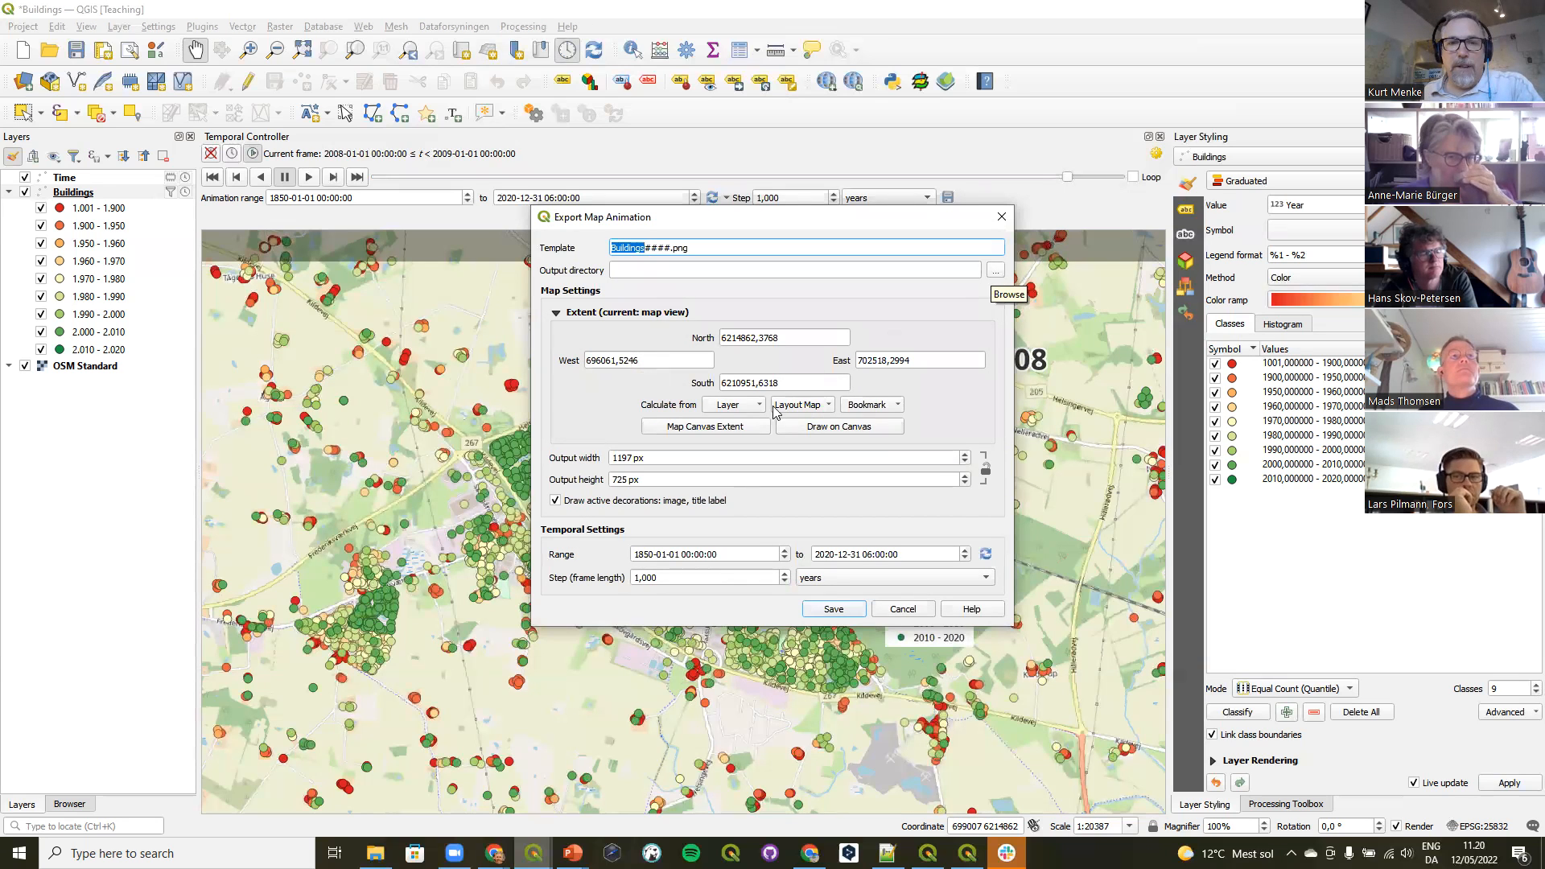
click(677, 430)
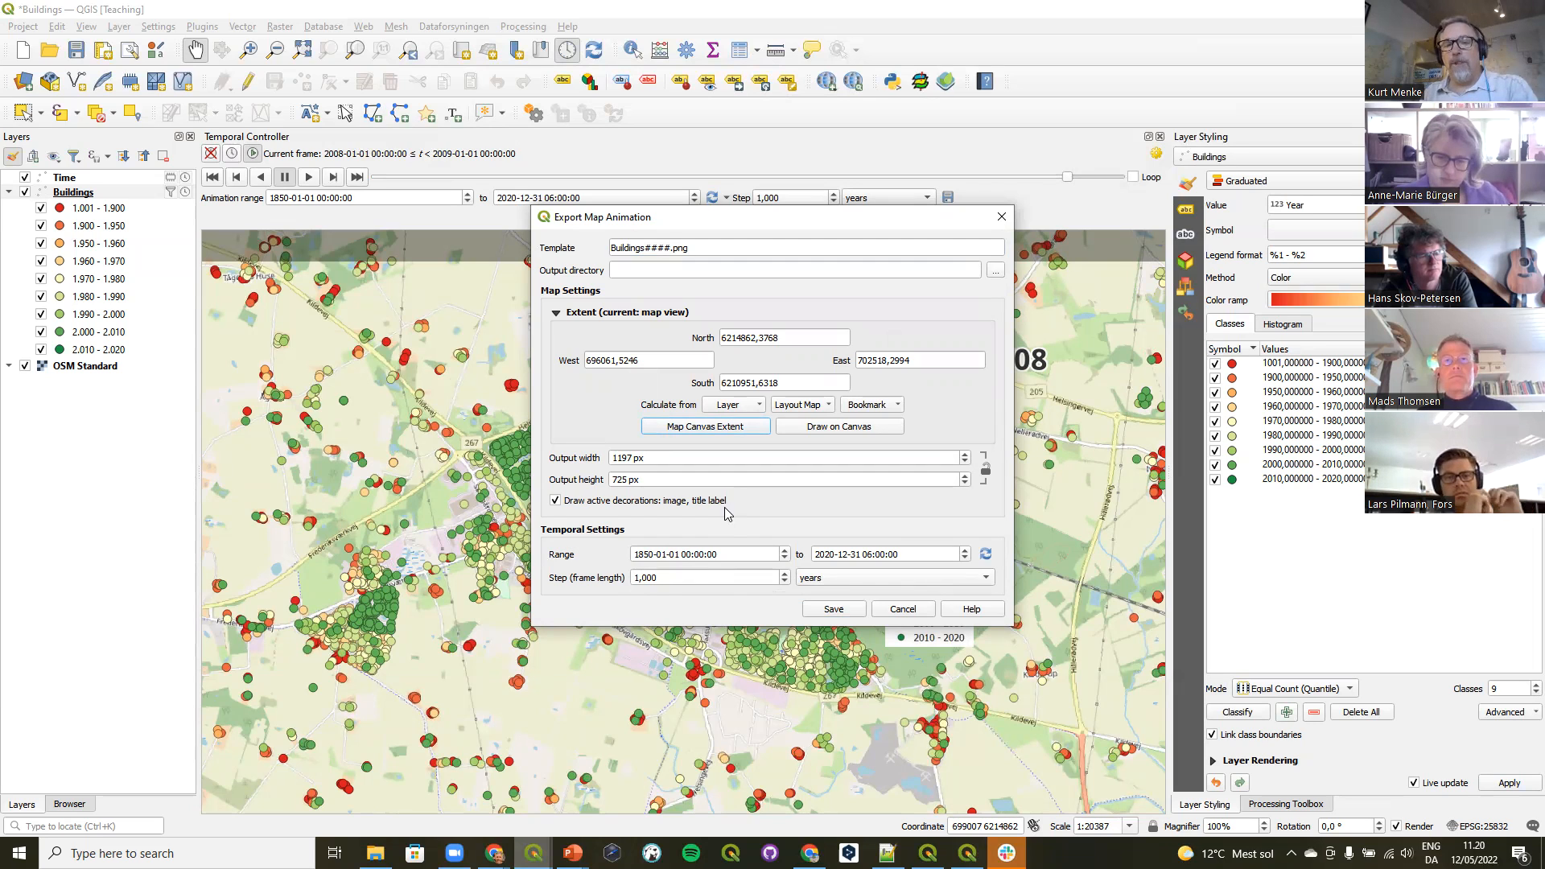
Switch to the DataVisualizationwithQGIS_supporting_materials.pptx deck in PowerPoint and present its last slide, "Using GIMP to Create an Animation", full screen.
mouse_move(572, 853)
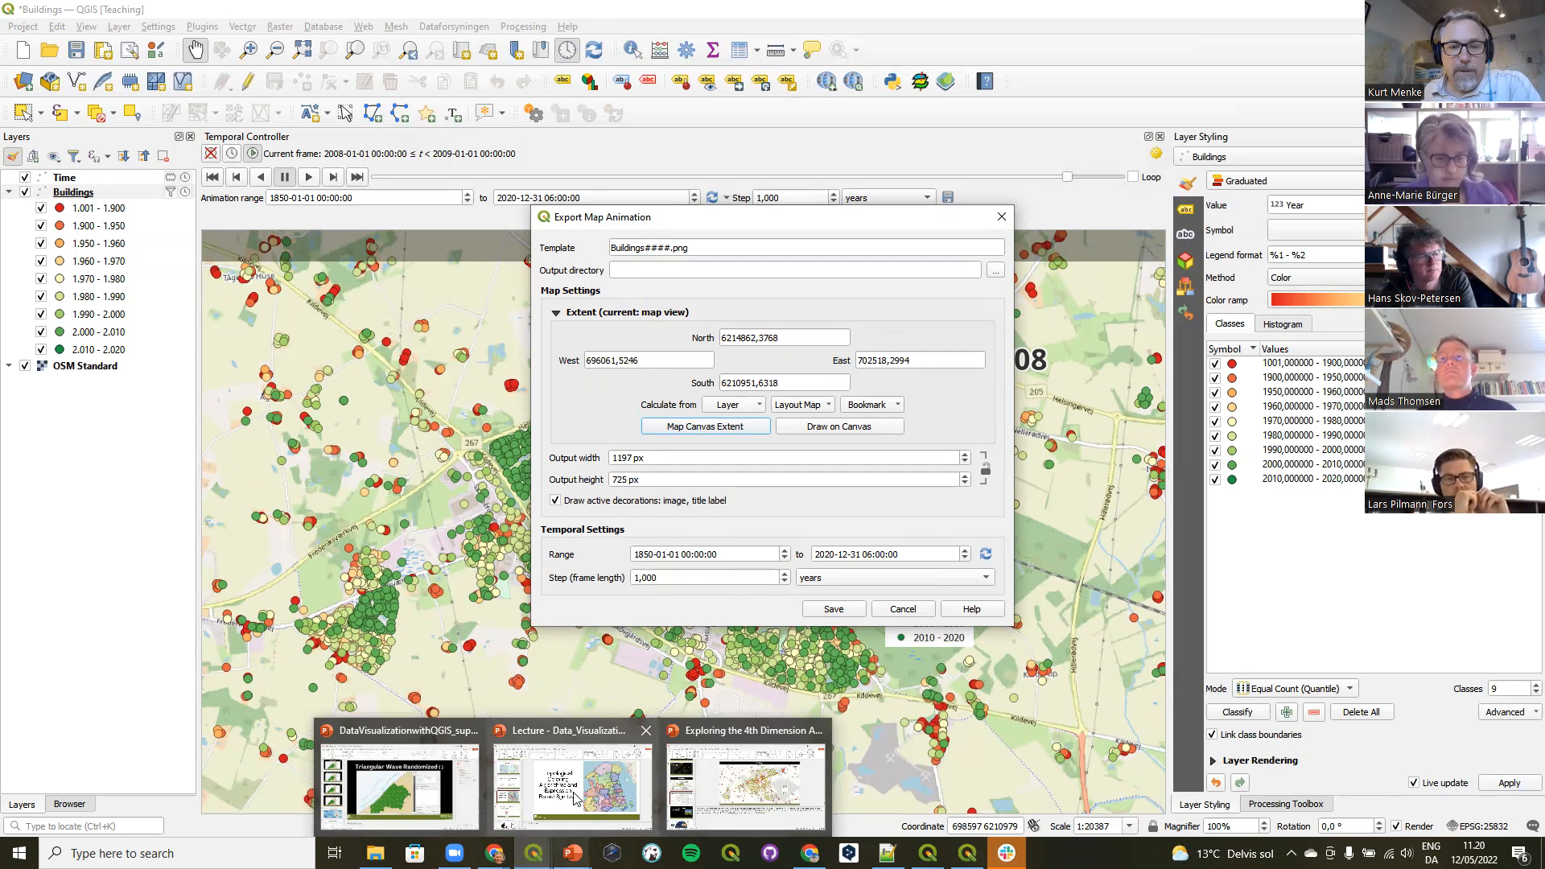
click(434, 781)
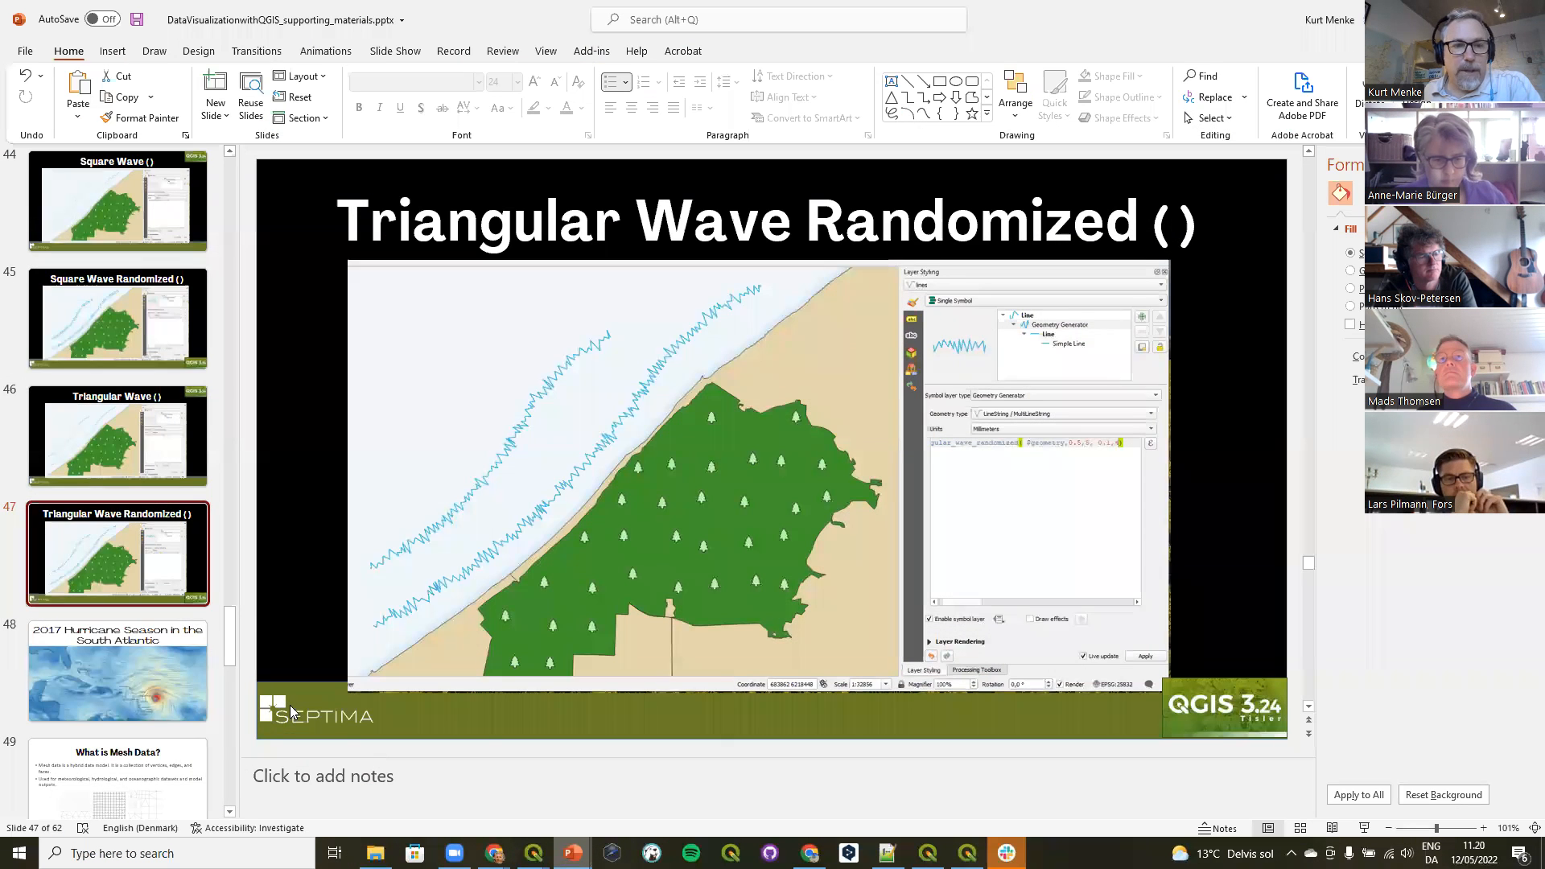
drag(227, 635, 226, 781)
click(133, 736)
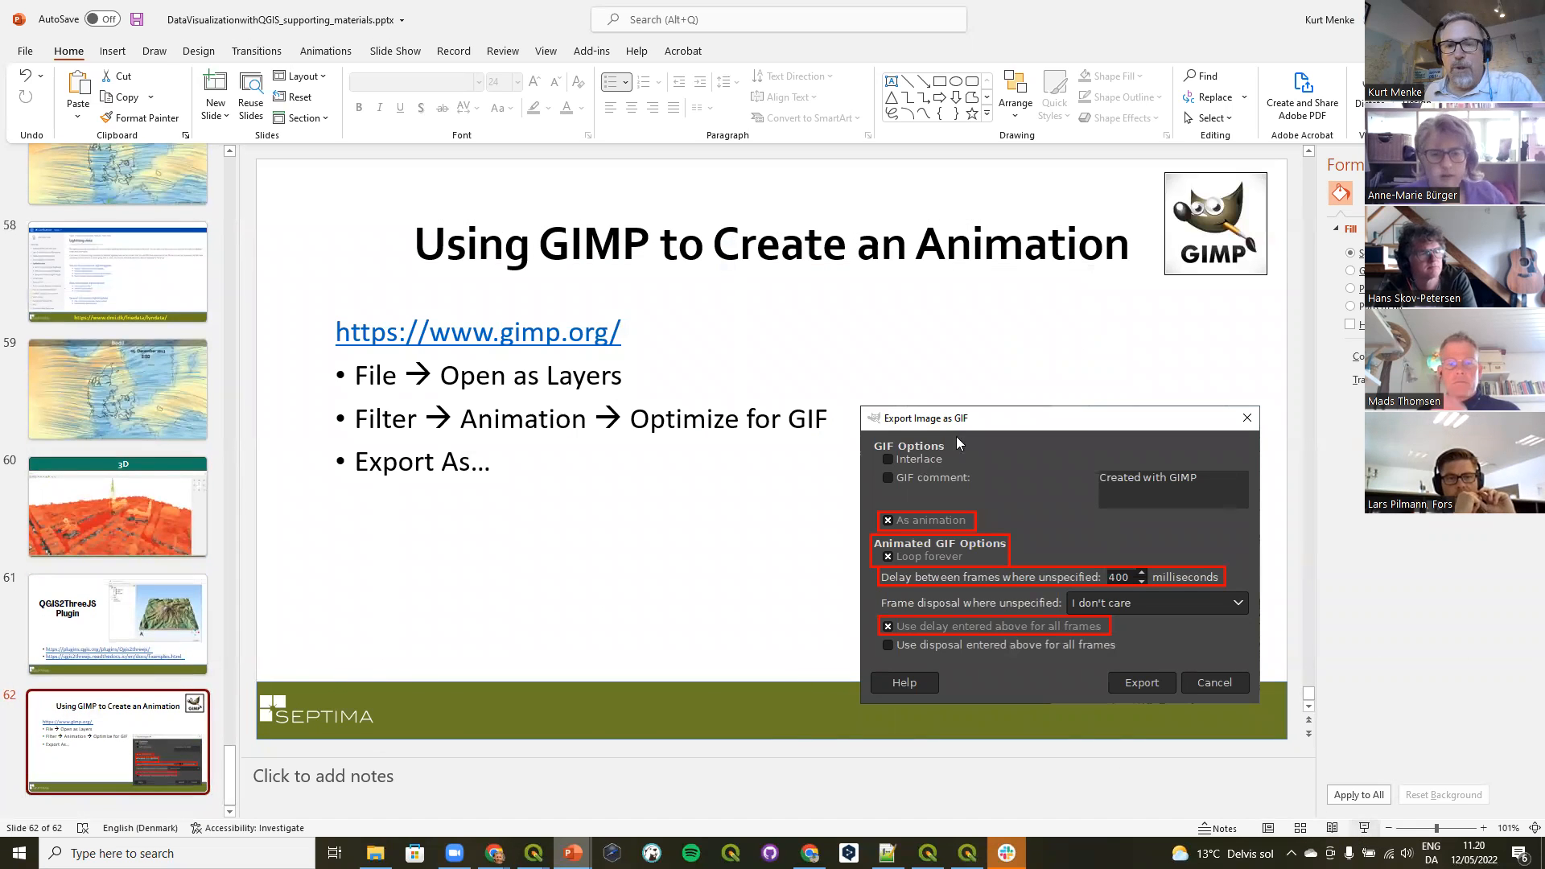
key(shift+F5)
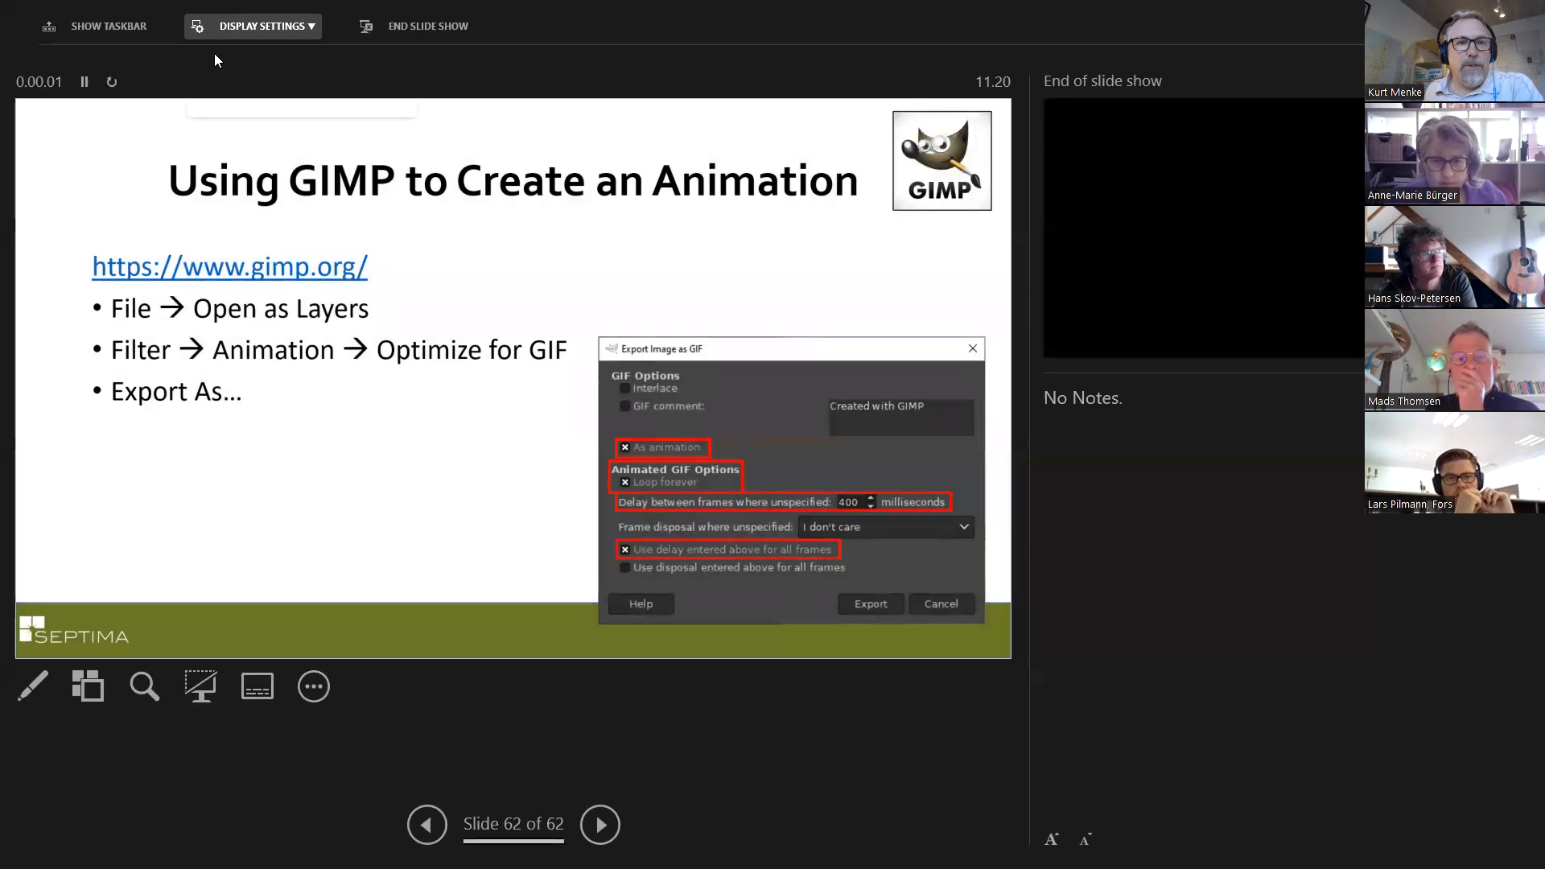
click(241, 25)
click(235, 65)
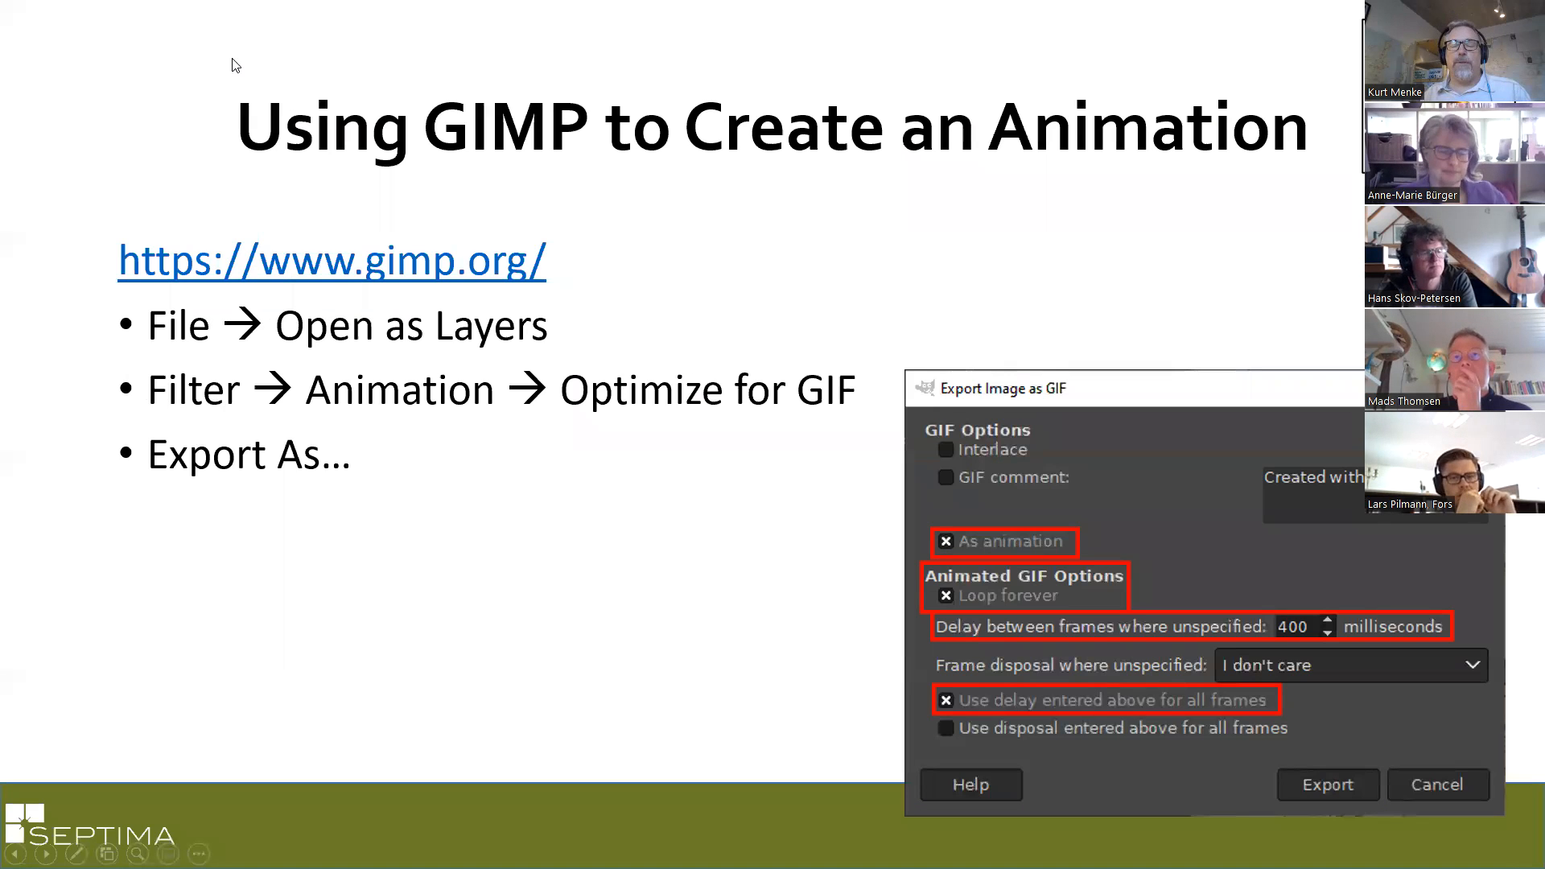
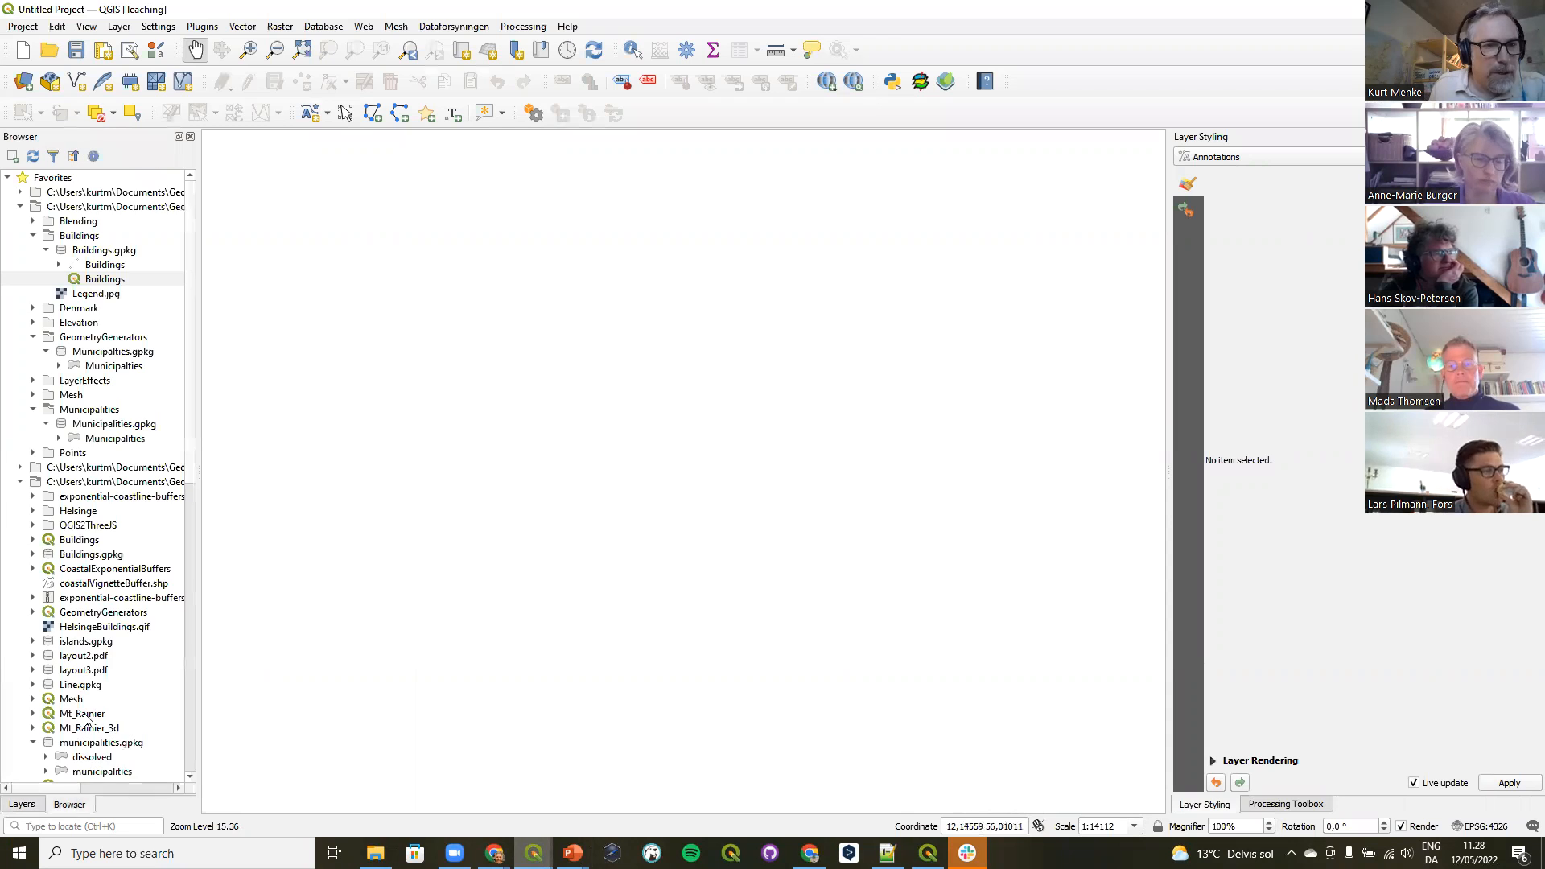
Open the Mt_Rainier_3d project from the Elevation folder, dismiss the older-project notice and show the project's layer list.
click(34, 322)
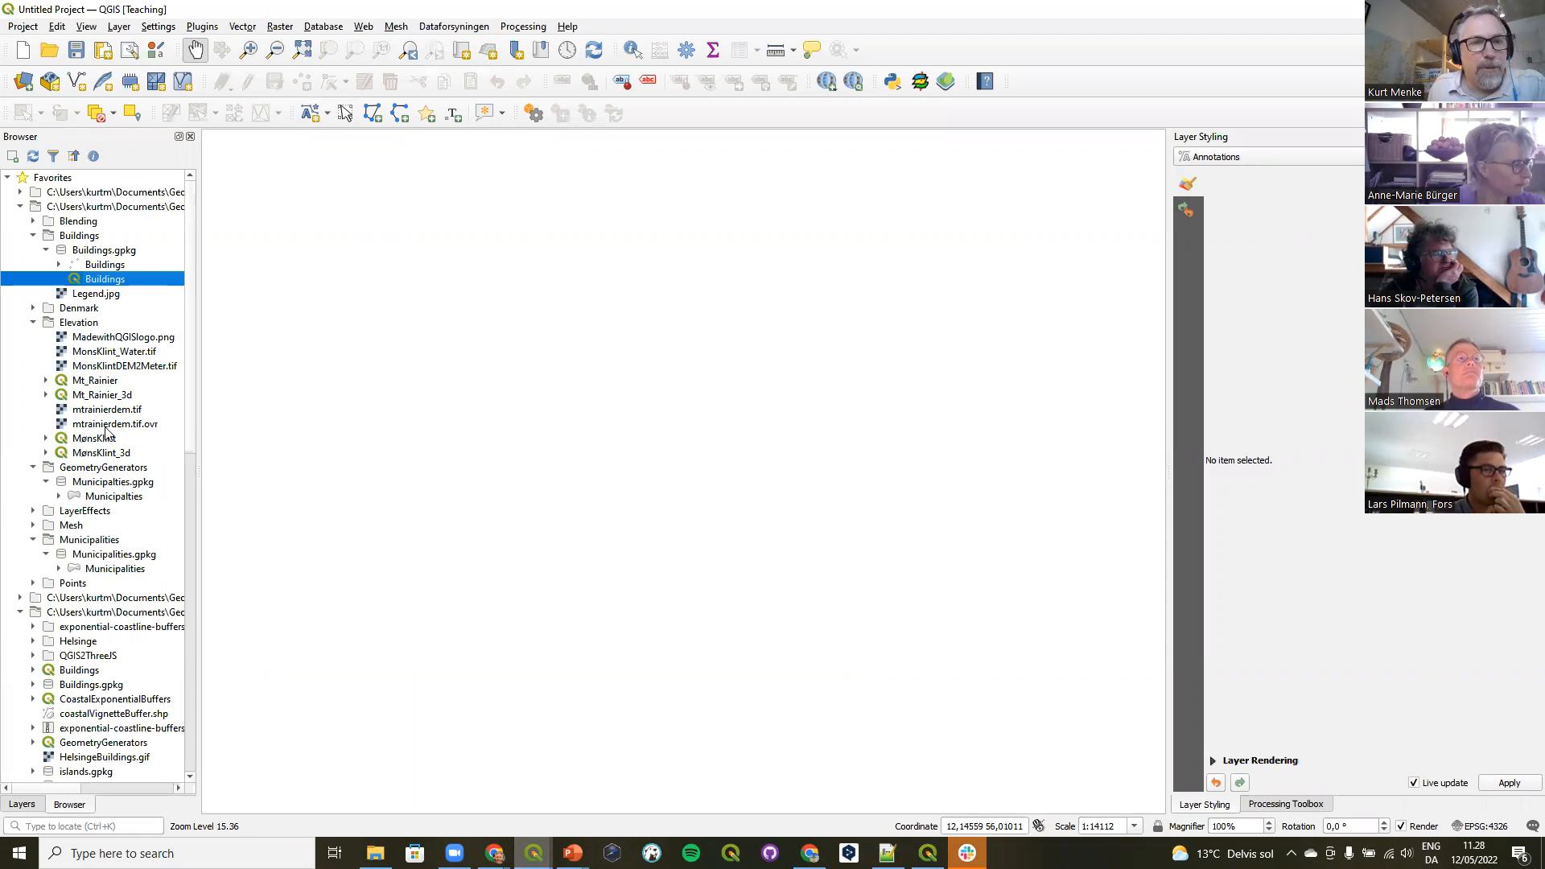
click(107, 398)
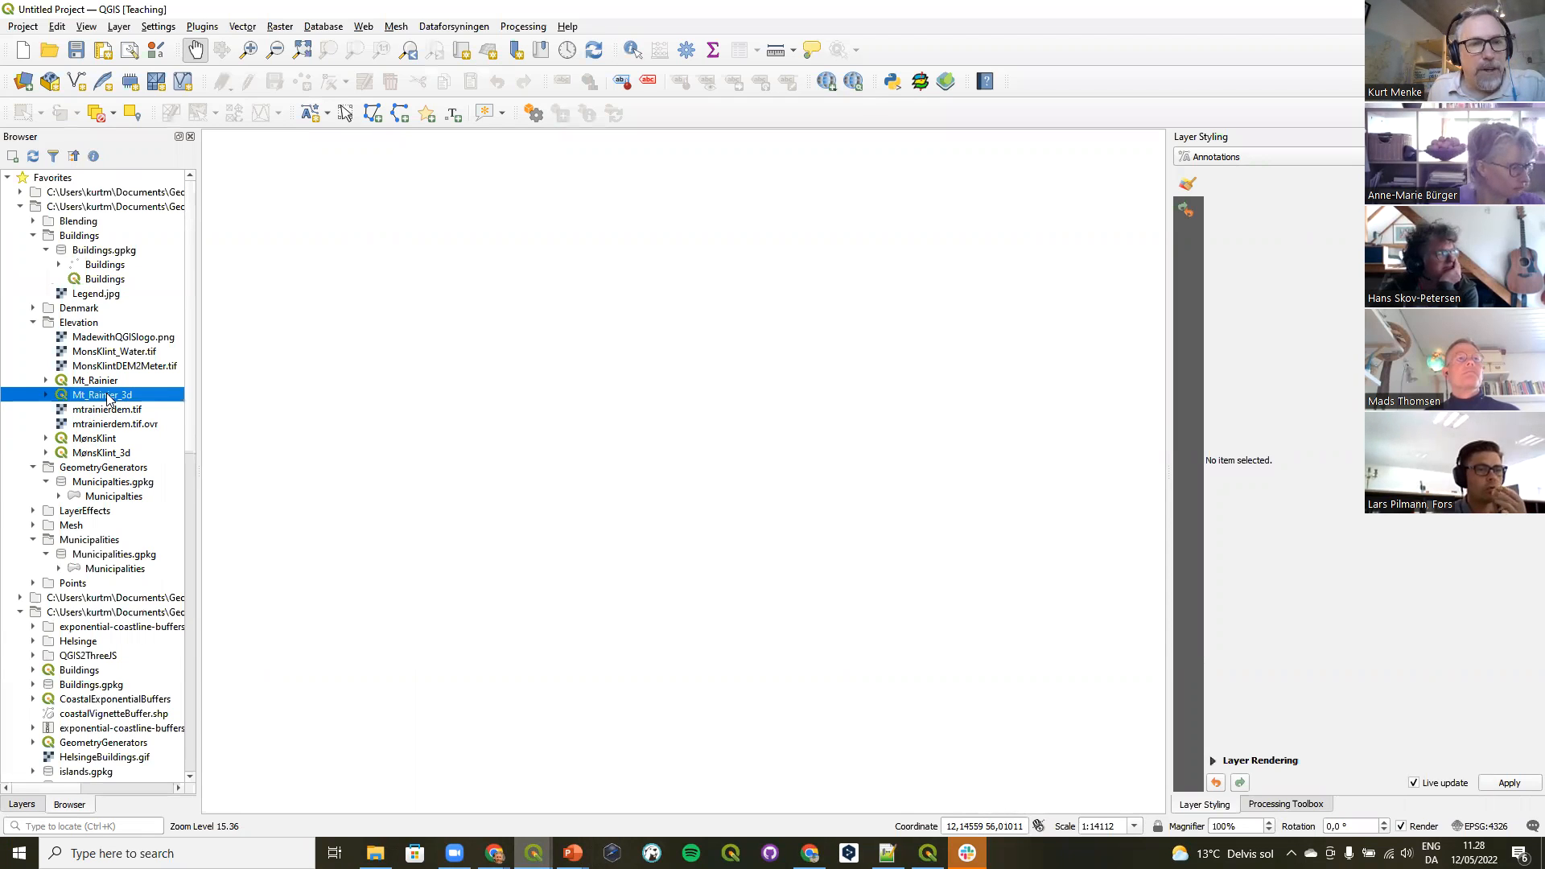
drag(107, 397, 489, 372)
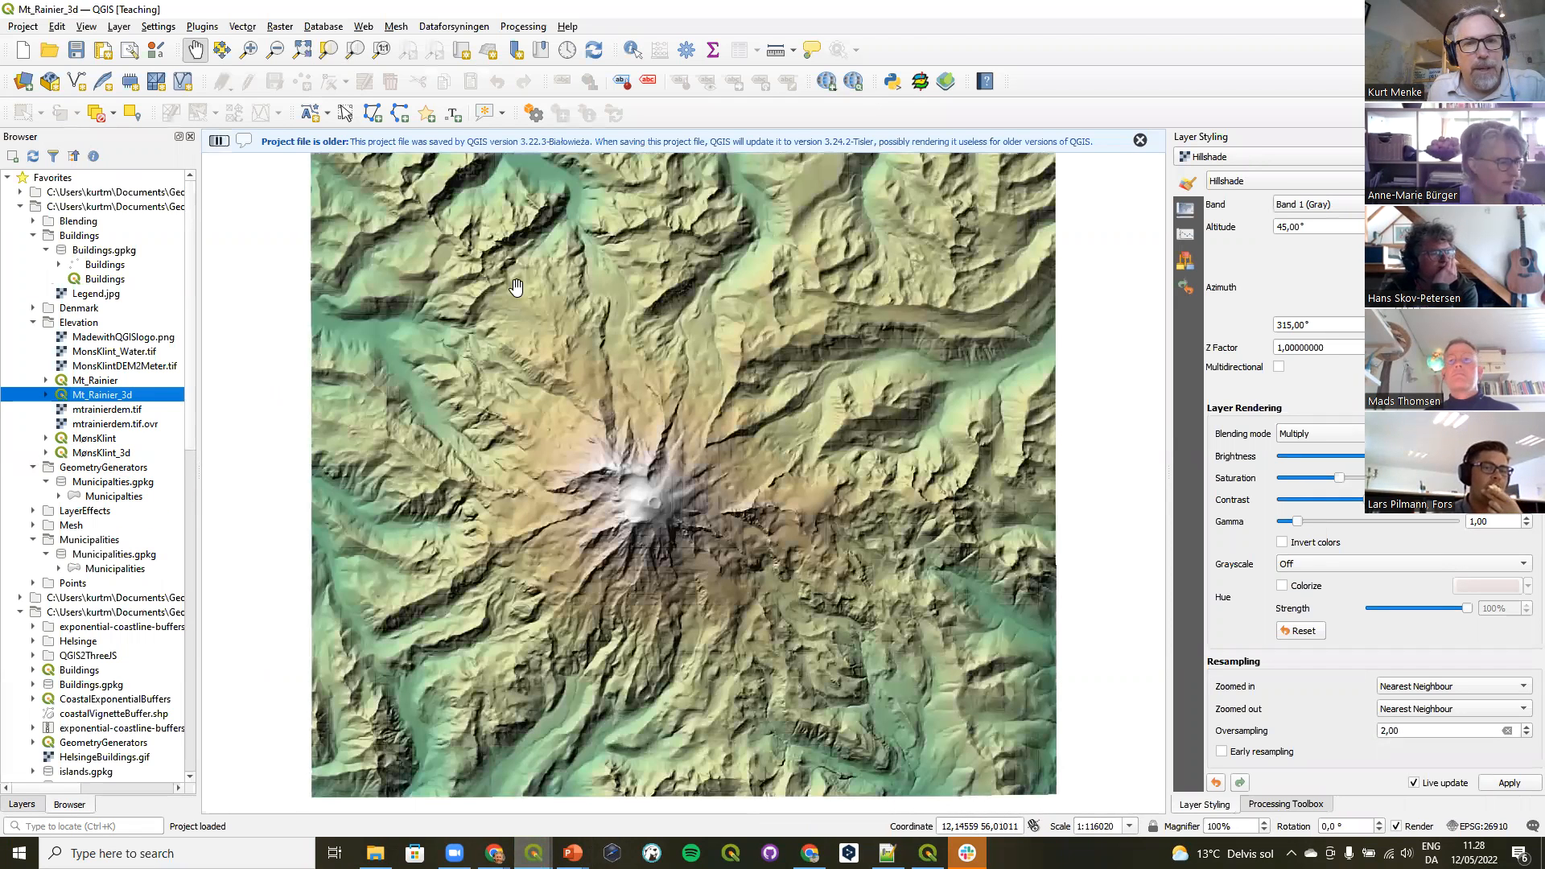
click(1140, 143)
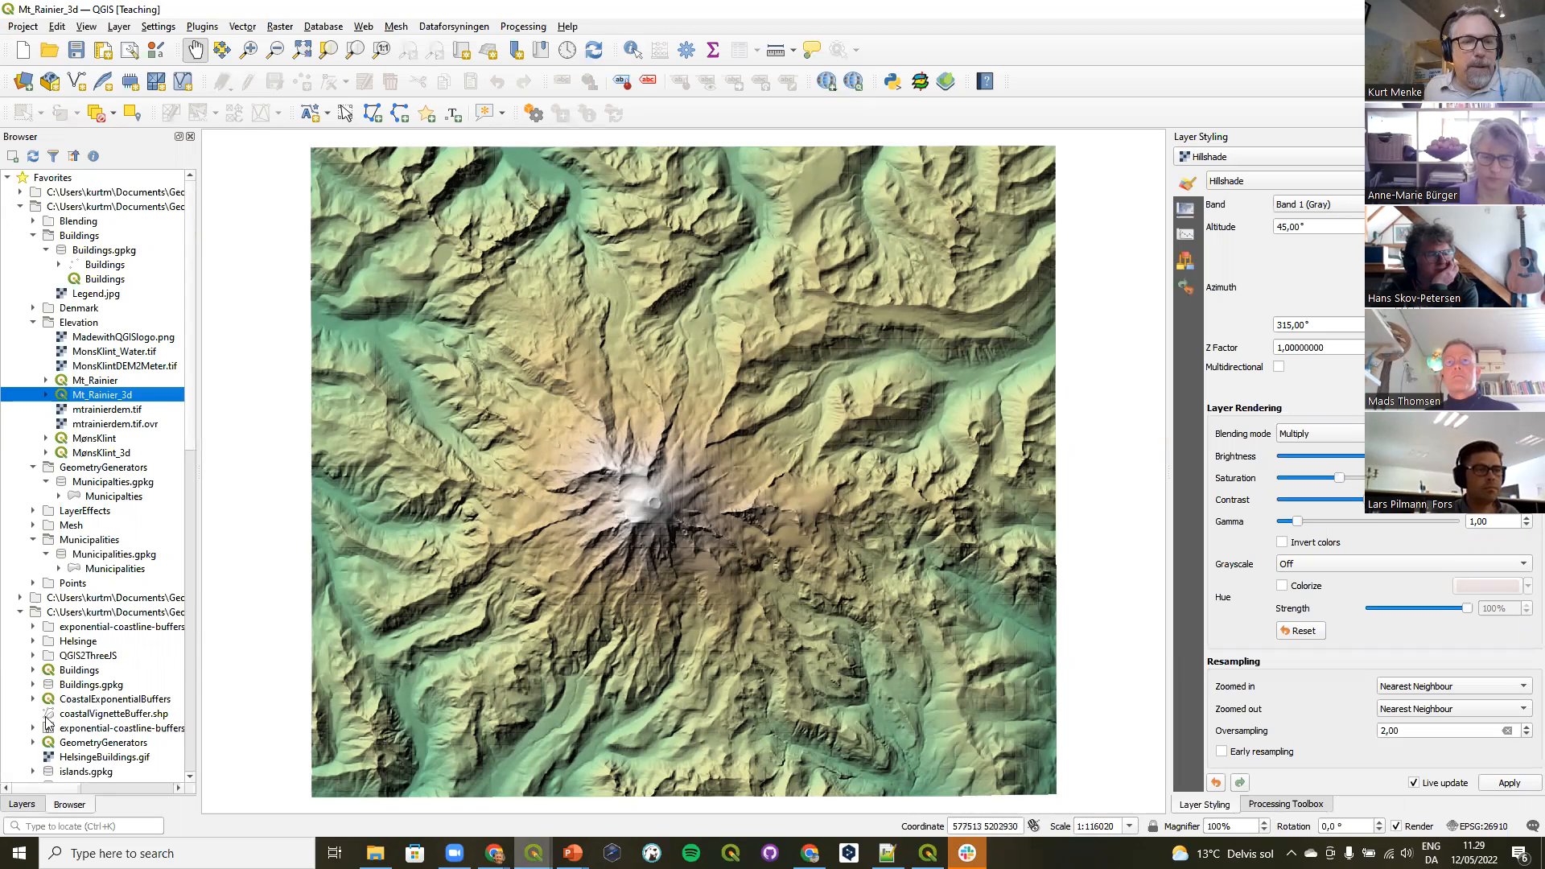
click(19, 804)
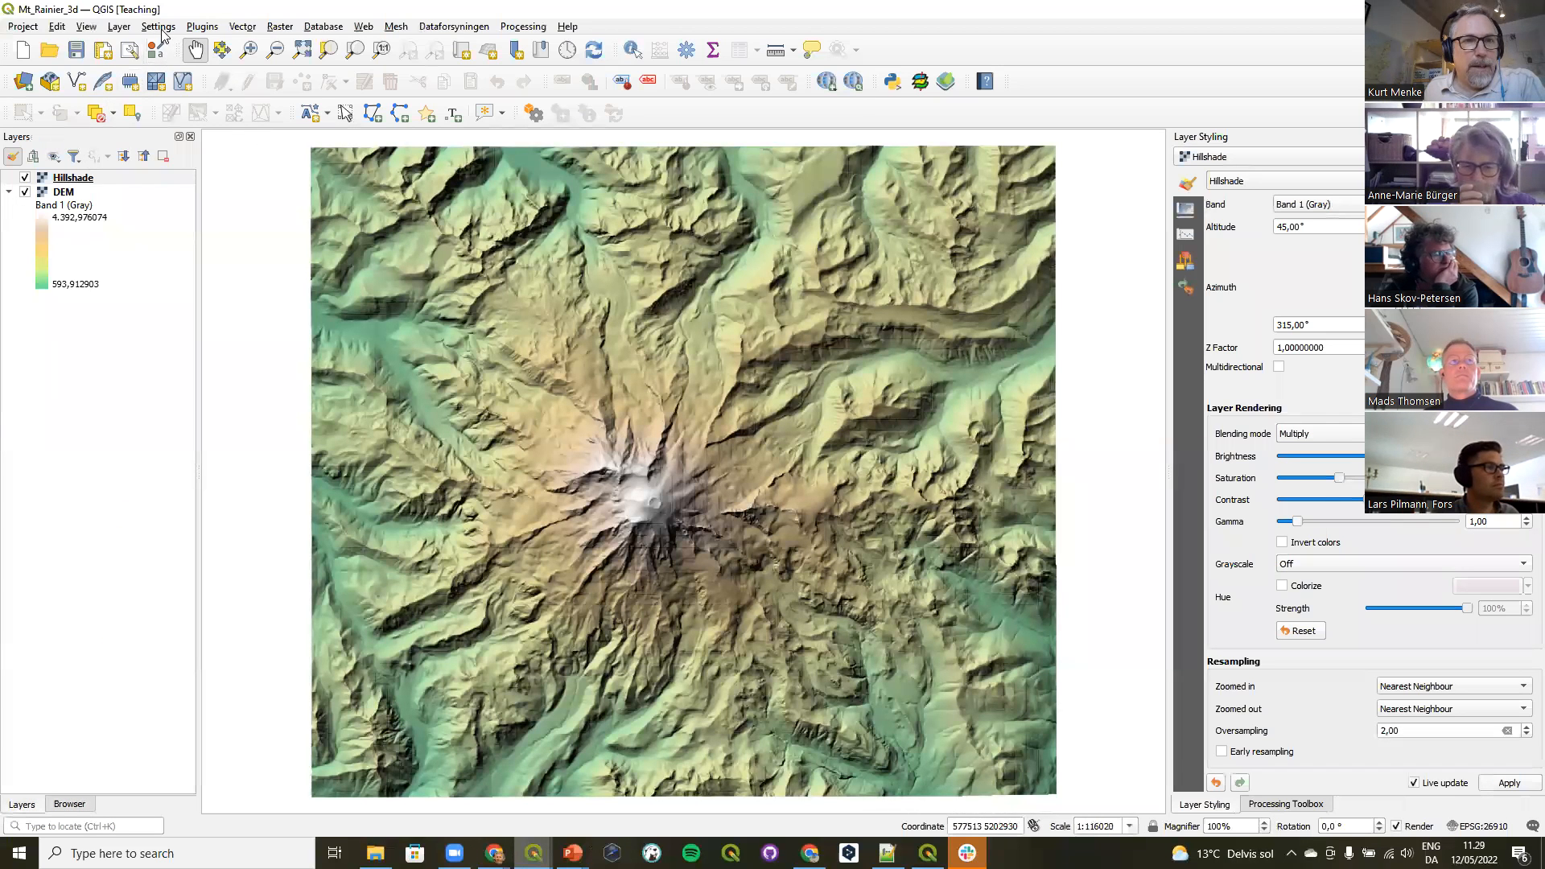
Create a new 3D map view, enlarge its window and place it over the map canvas.
click(88, 28)
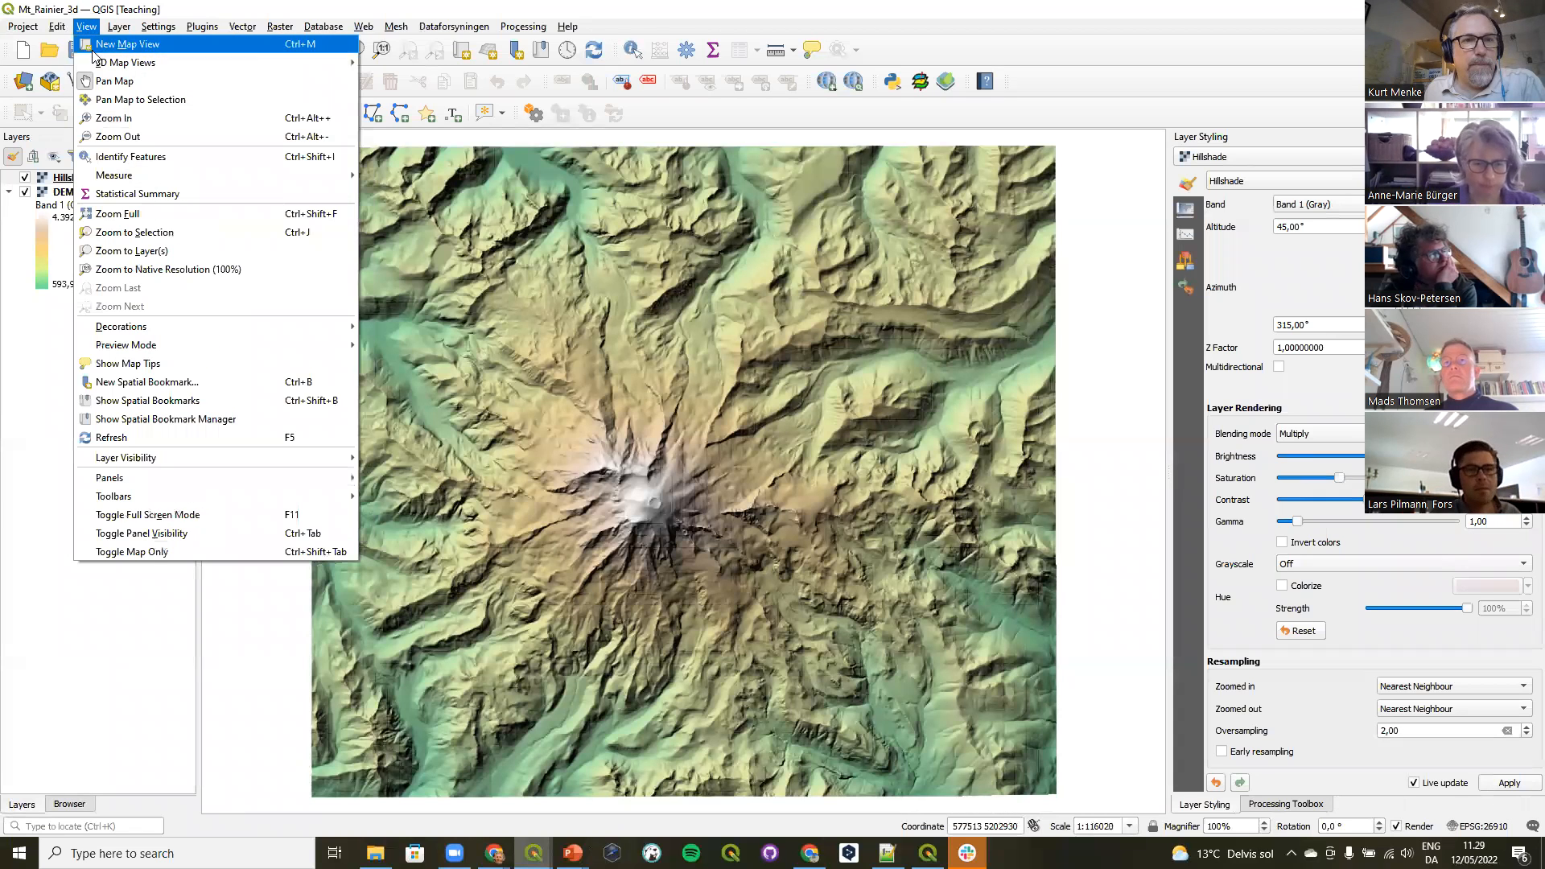
mouse_move(103, 64)
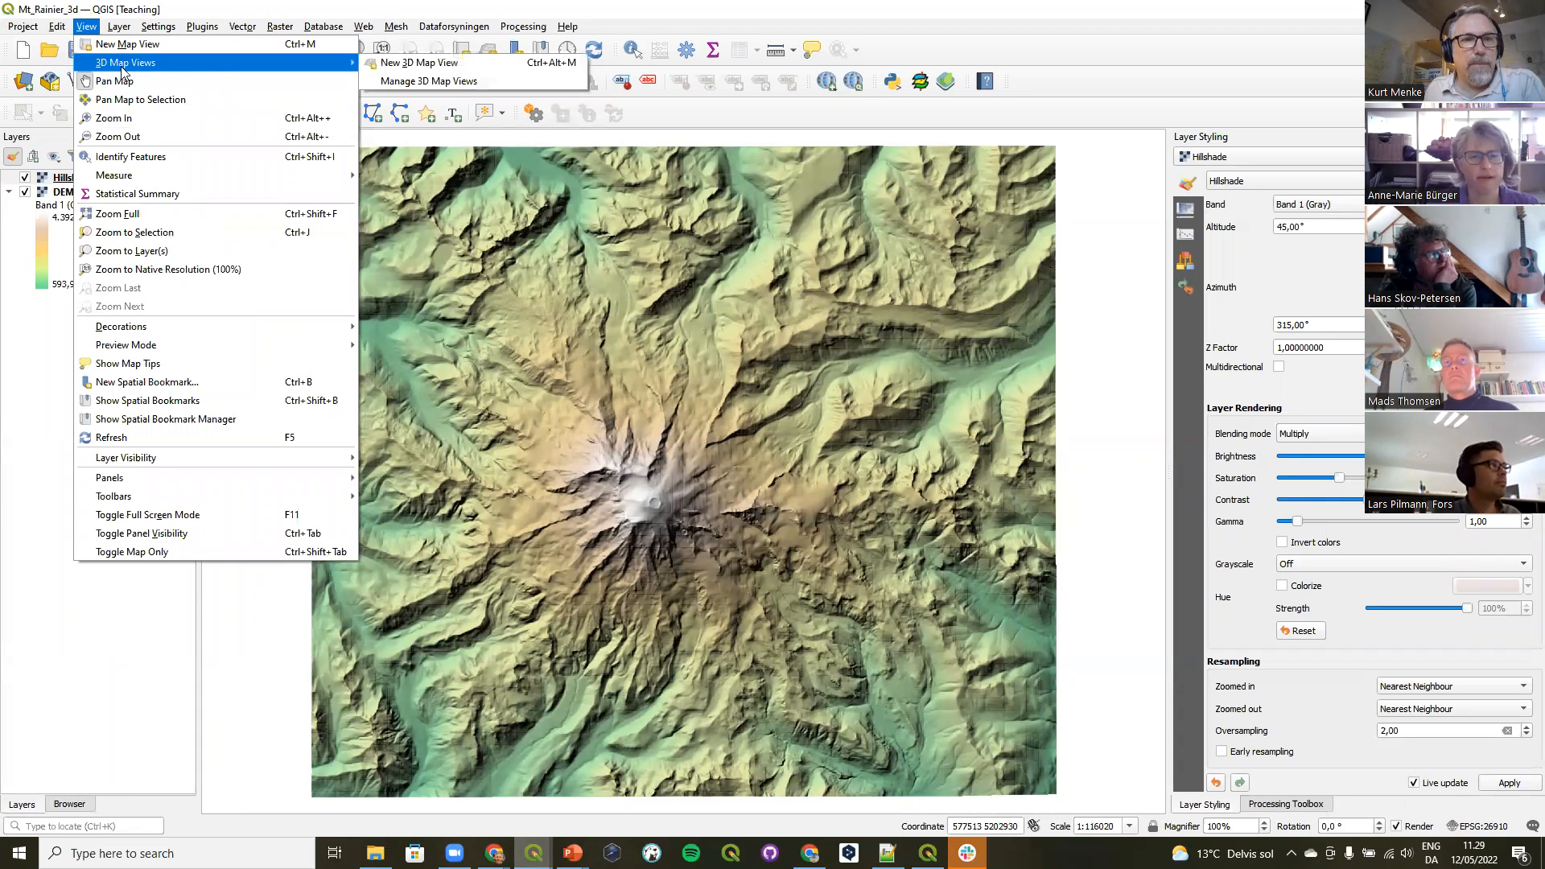
click(444, 66)
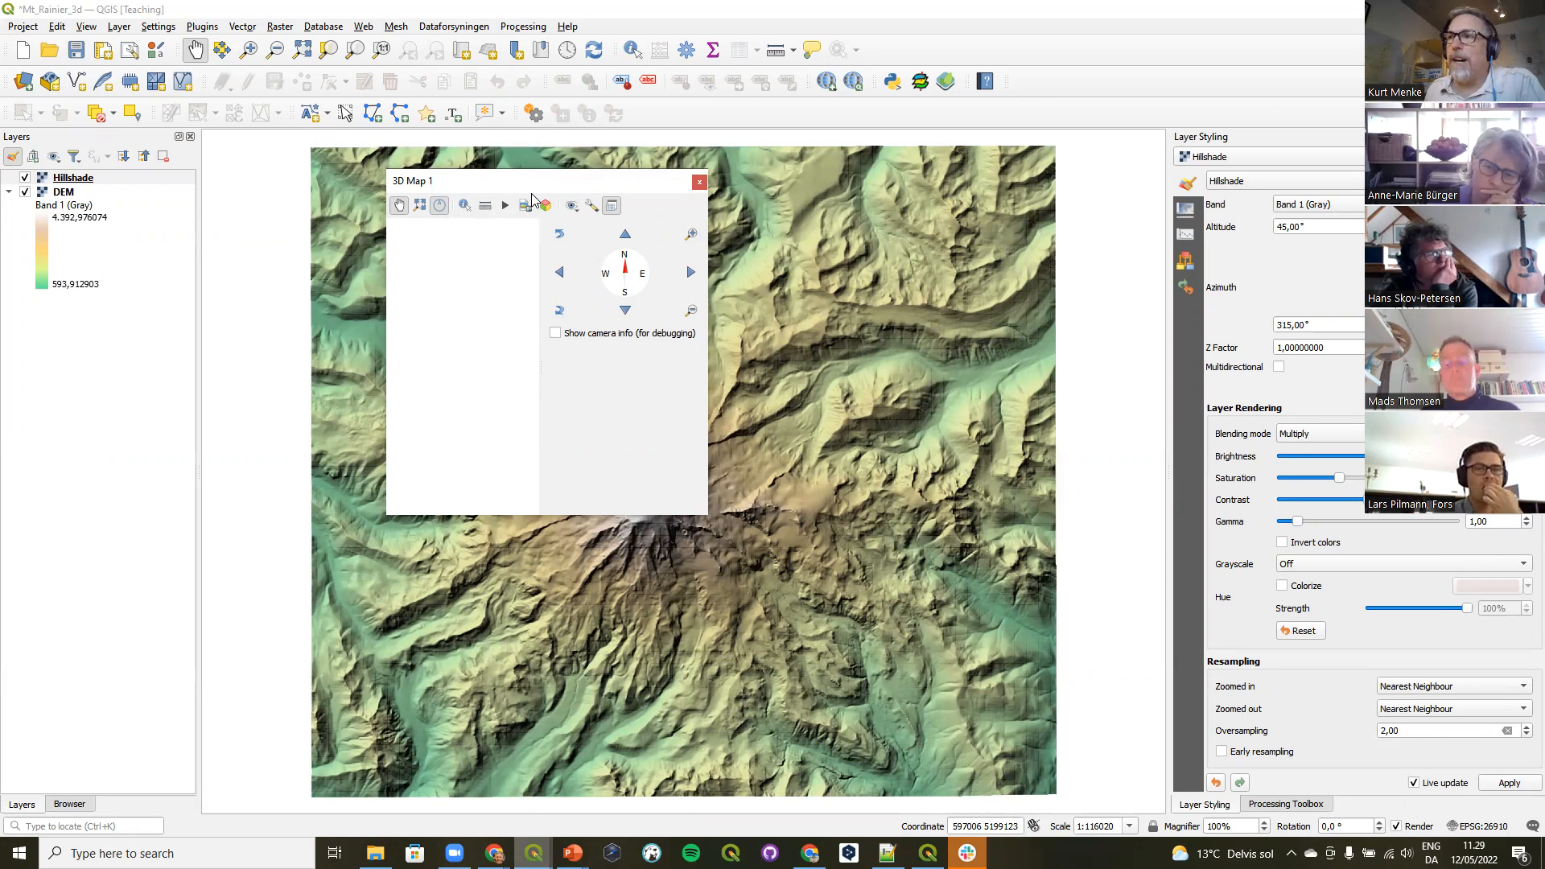
drag(532, 197, 574, 278)
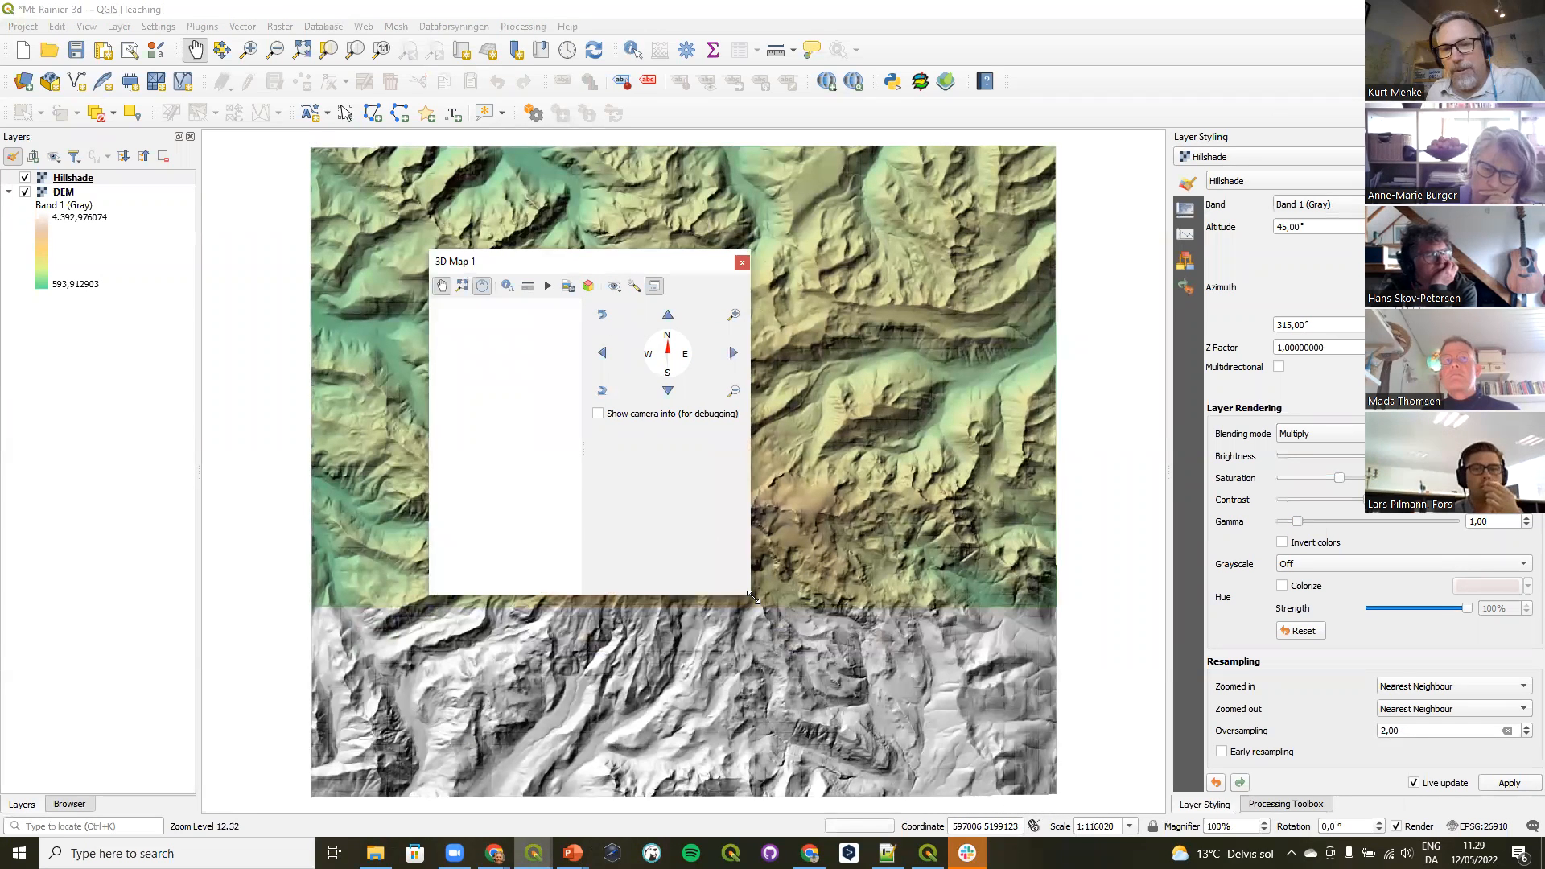
drag(752, 597, 1118, 797)
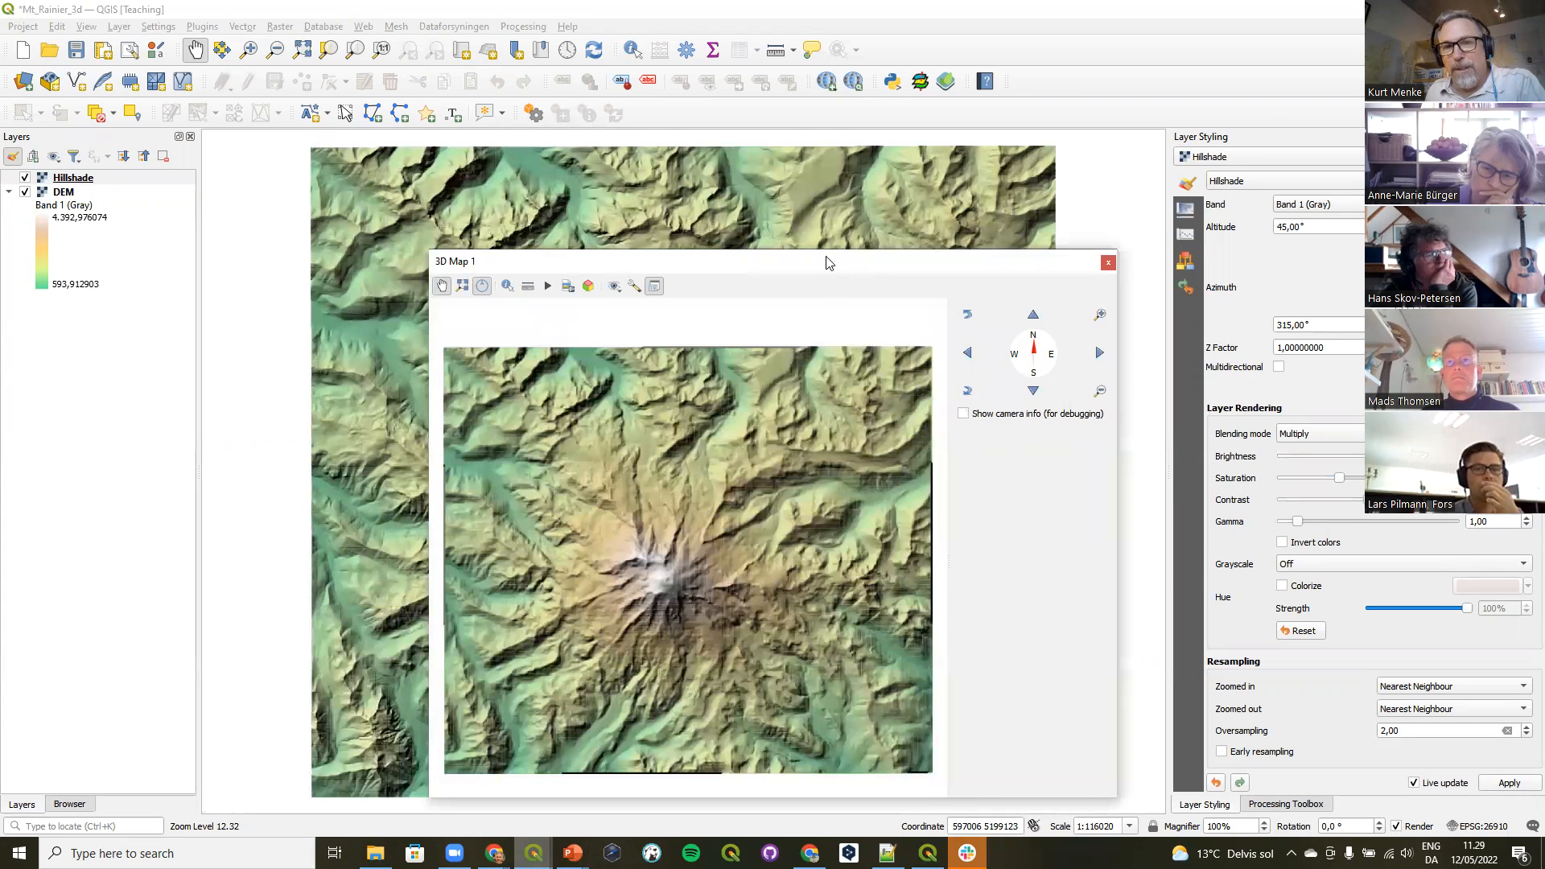
drag(828, 262, 808, 246)
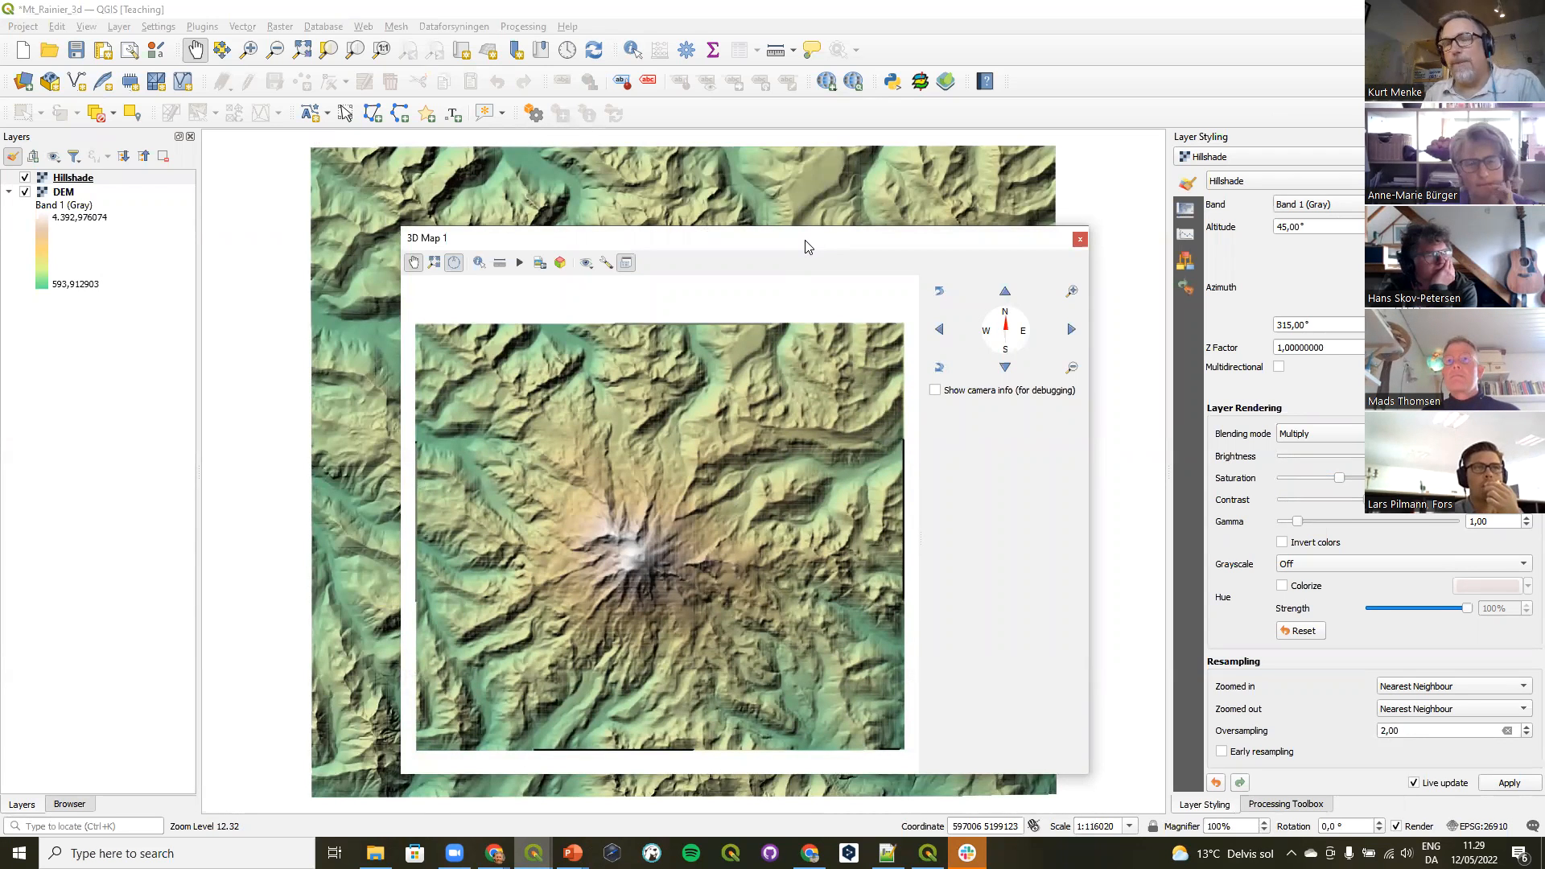
Undock the 3D map into a separate window, then move and enlarge it to cover most of the main window.
click(625, 263)
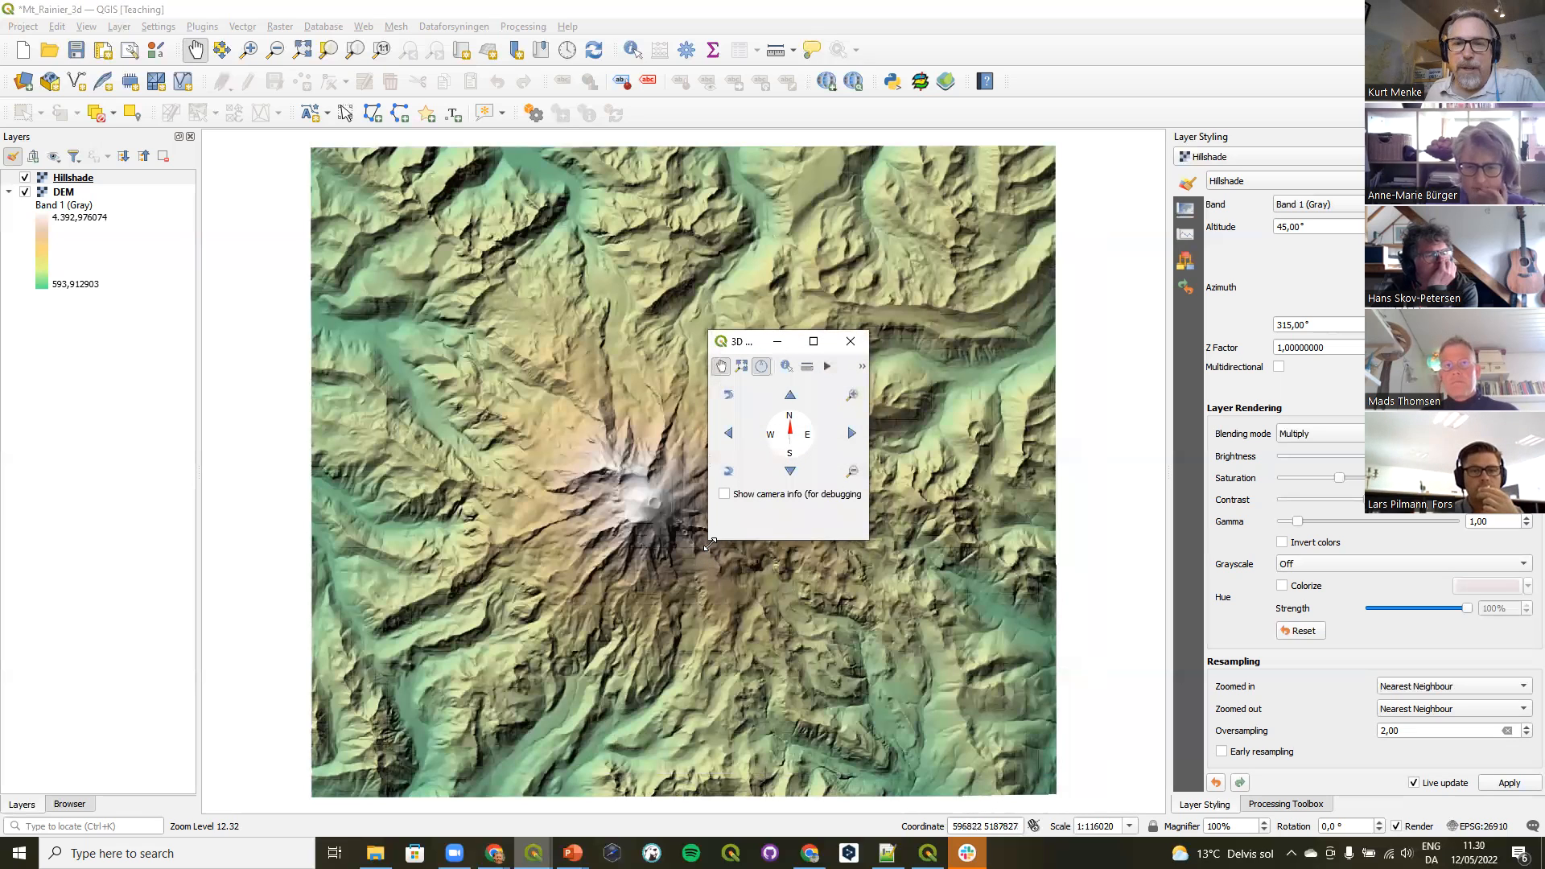
drag(711, 545, 312, 829)
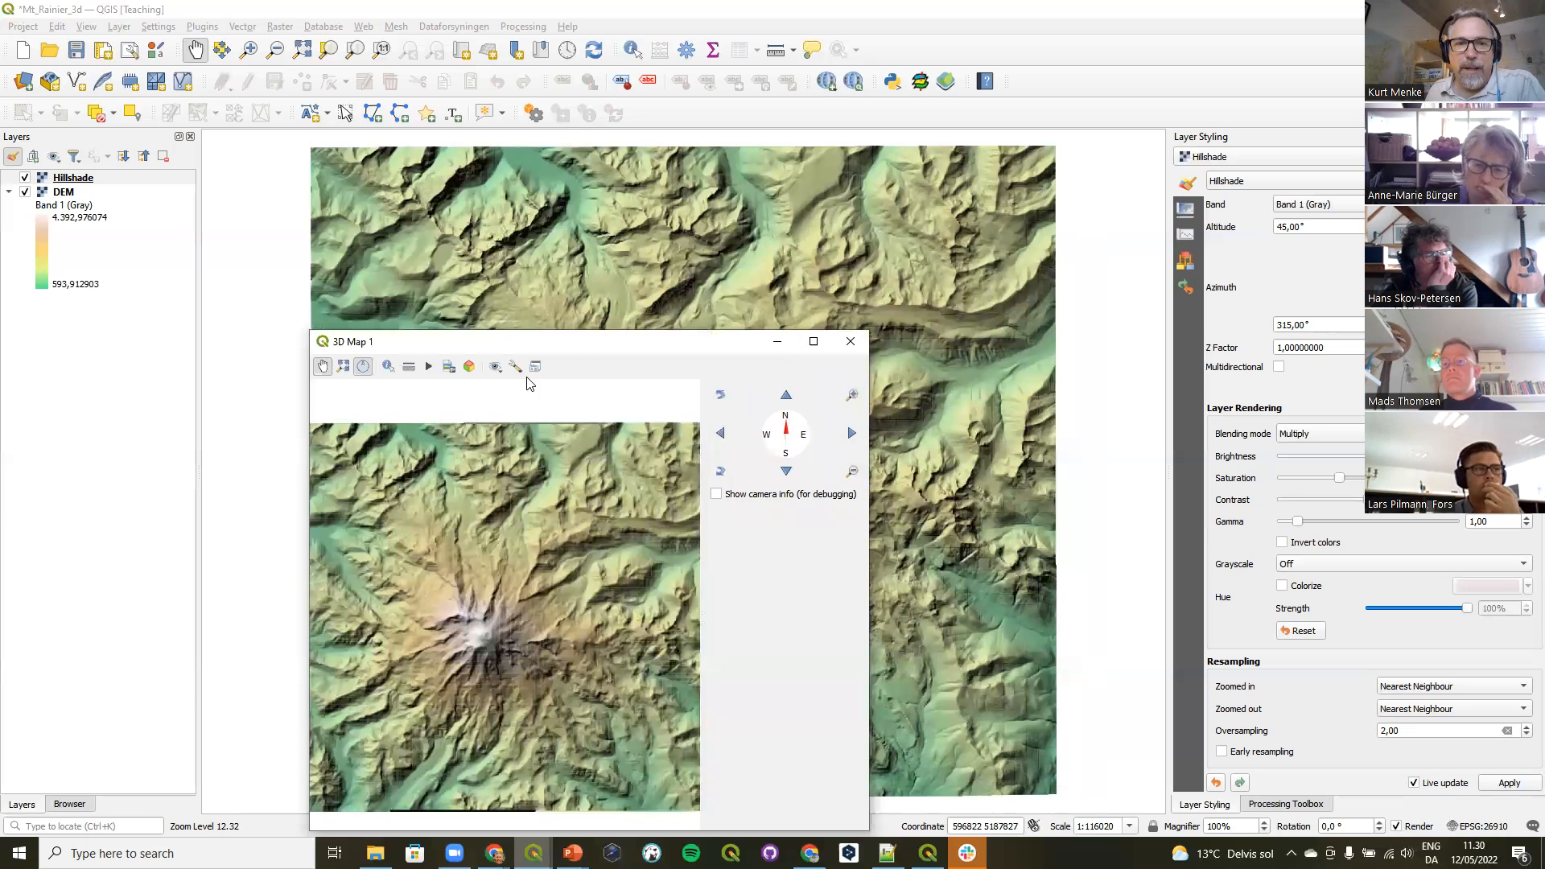
drag(541, 346, 322, 85)
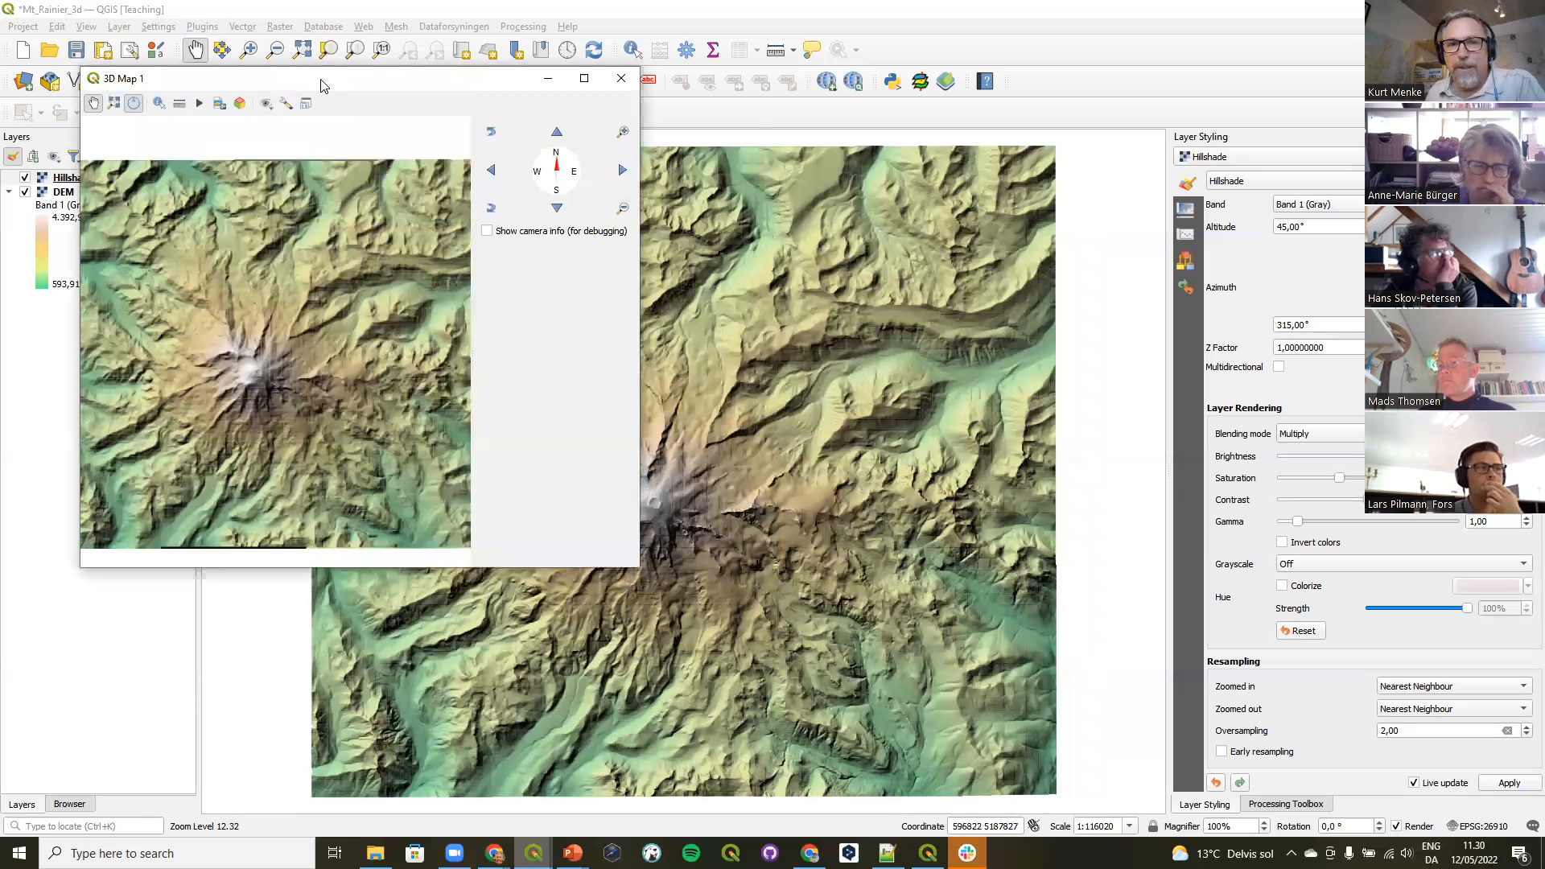
drag(323, 85, 465, 68)
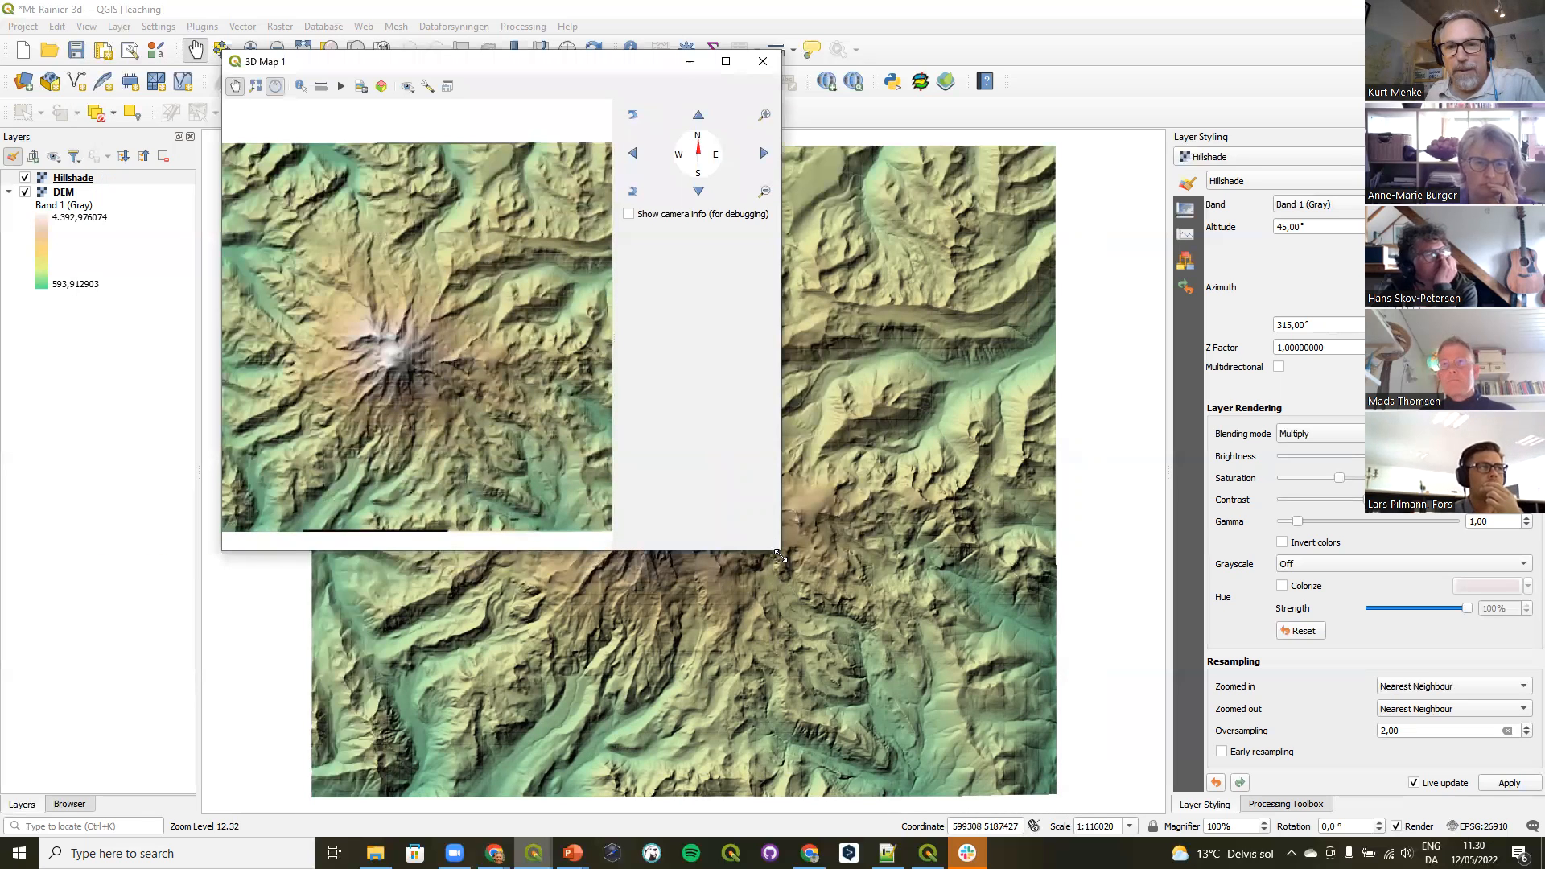
drag(780, 550, 1347, 805)
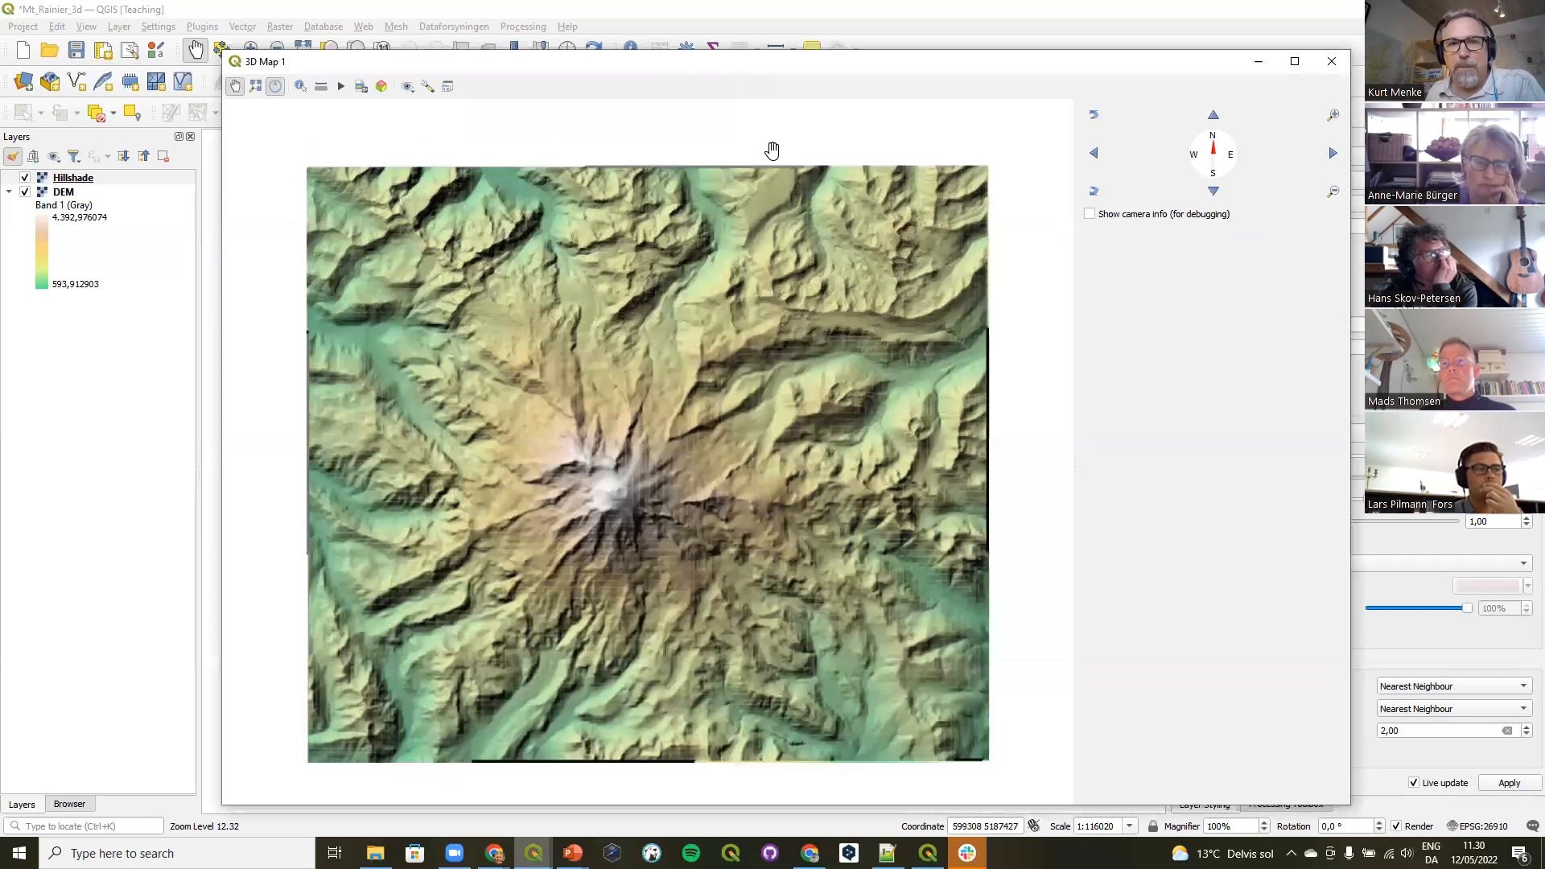
drag(740, 63, 740, 55)
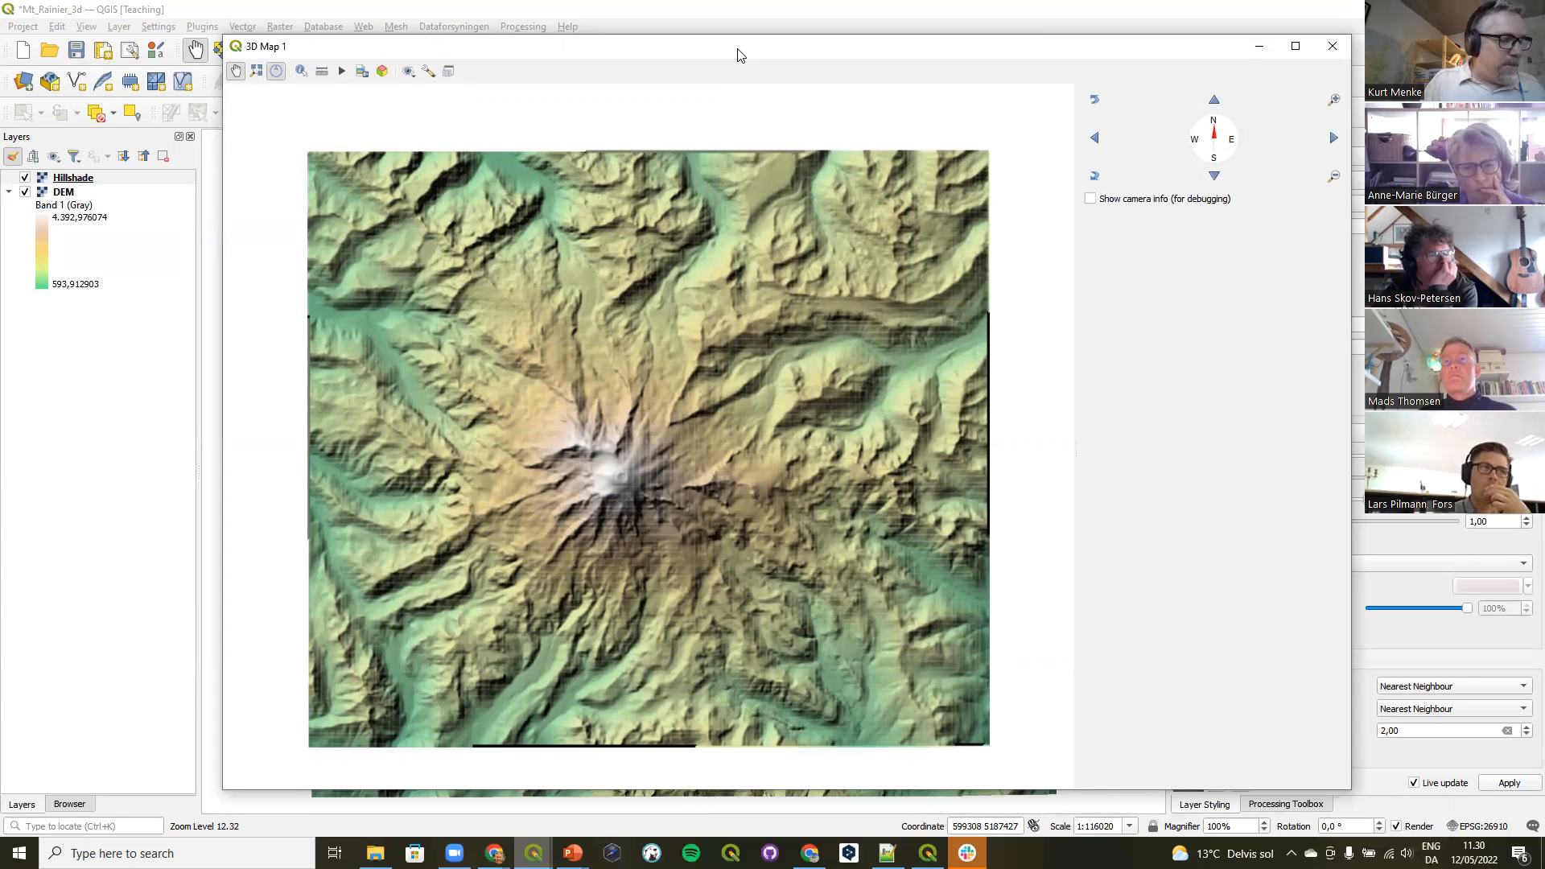
Configure the 3D terrain as type DEM (Raster Layer) with the DEM layer as elevation and confirm.
click(429, 72)
click(462, 132)
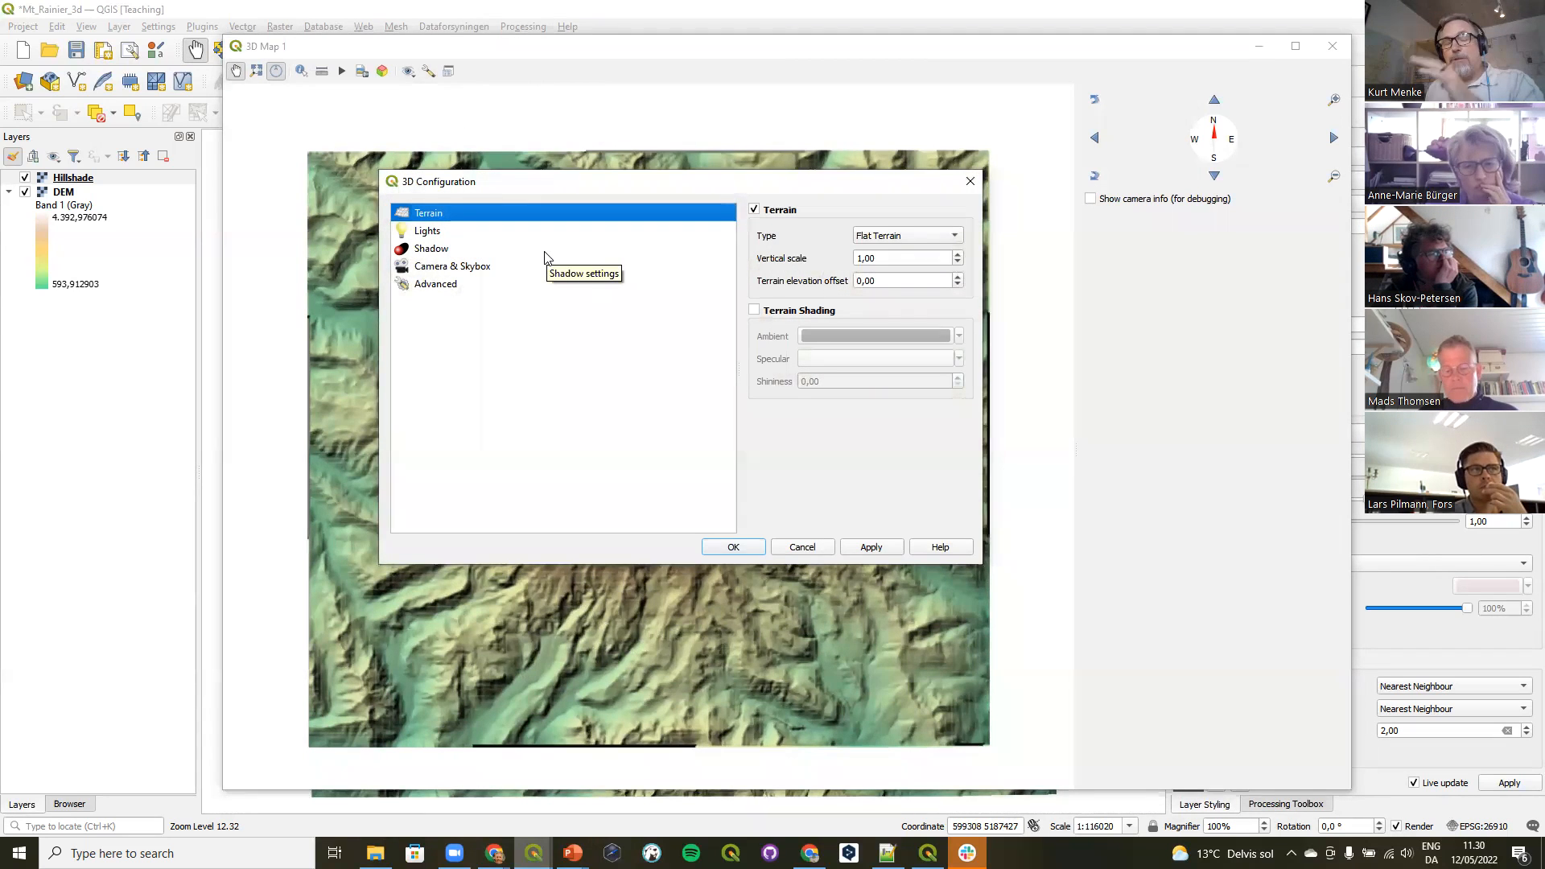
click(913, 238)
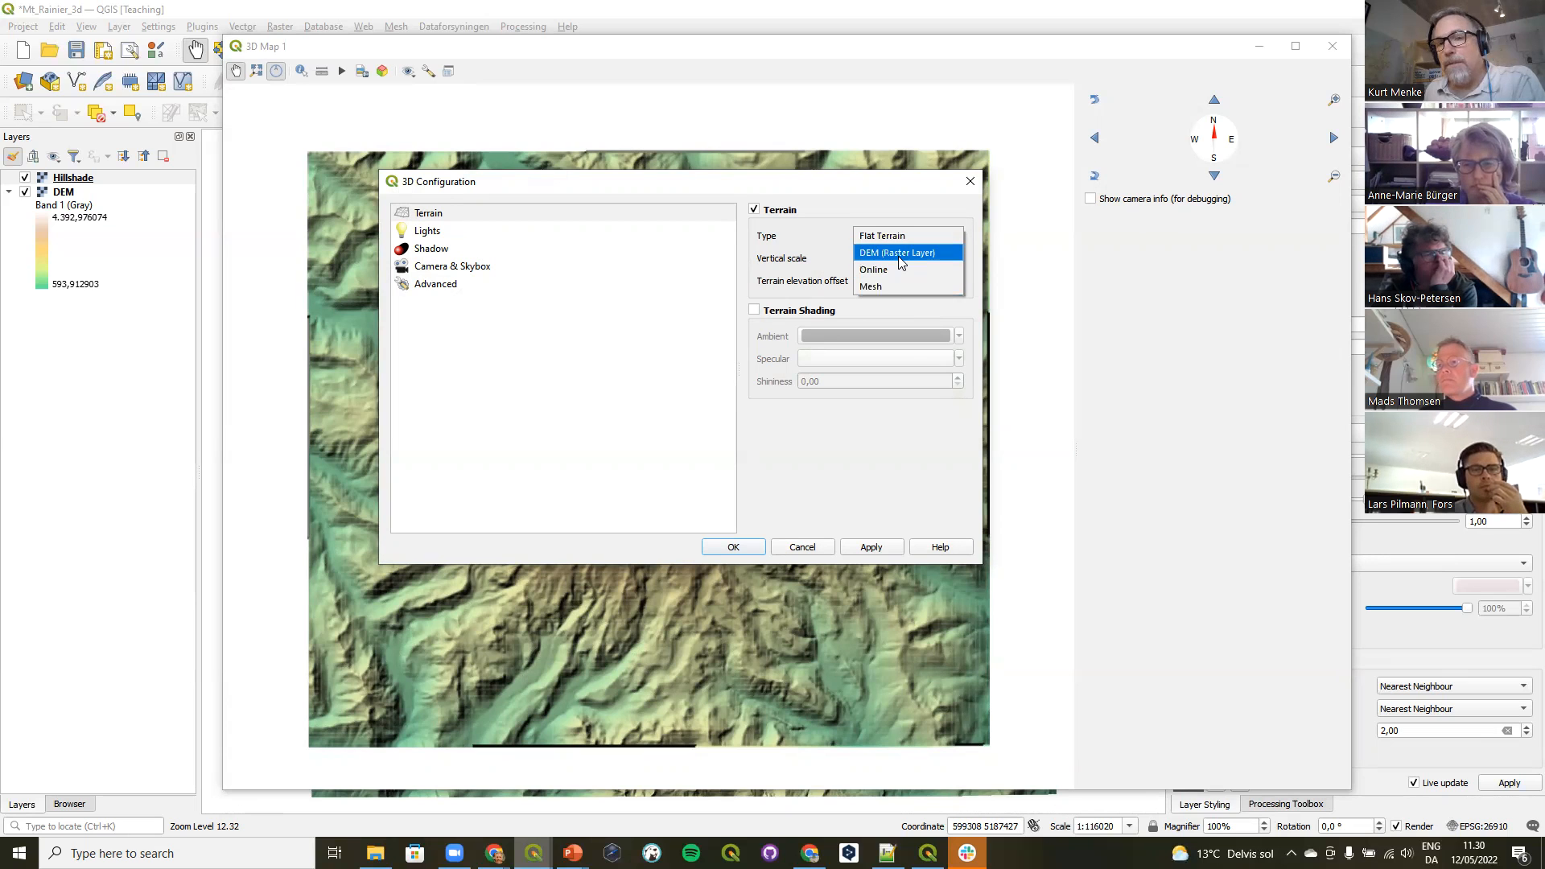
click(897, 254)
click(904, 288)
click(896, 304)
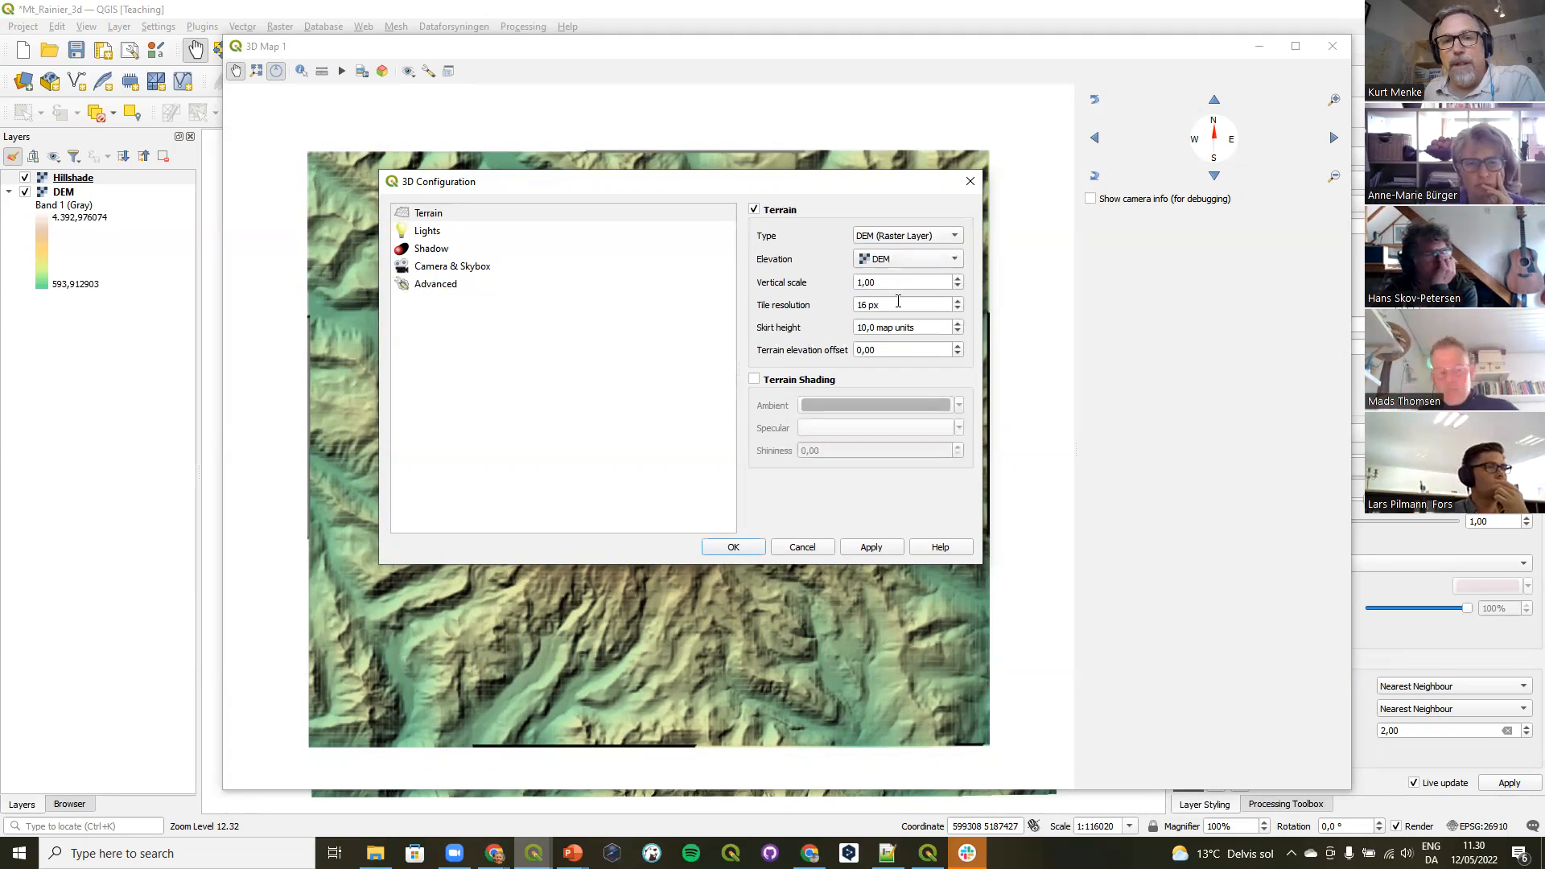
click(733, 548)
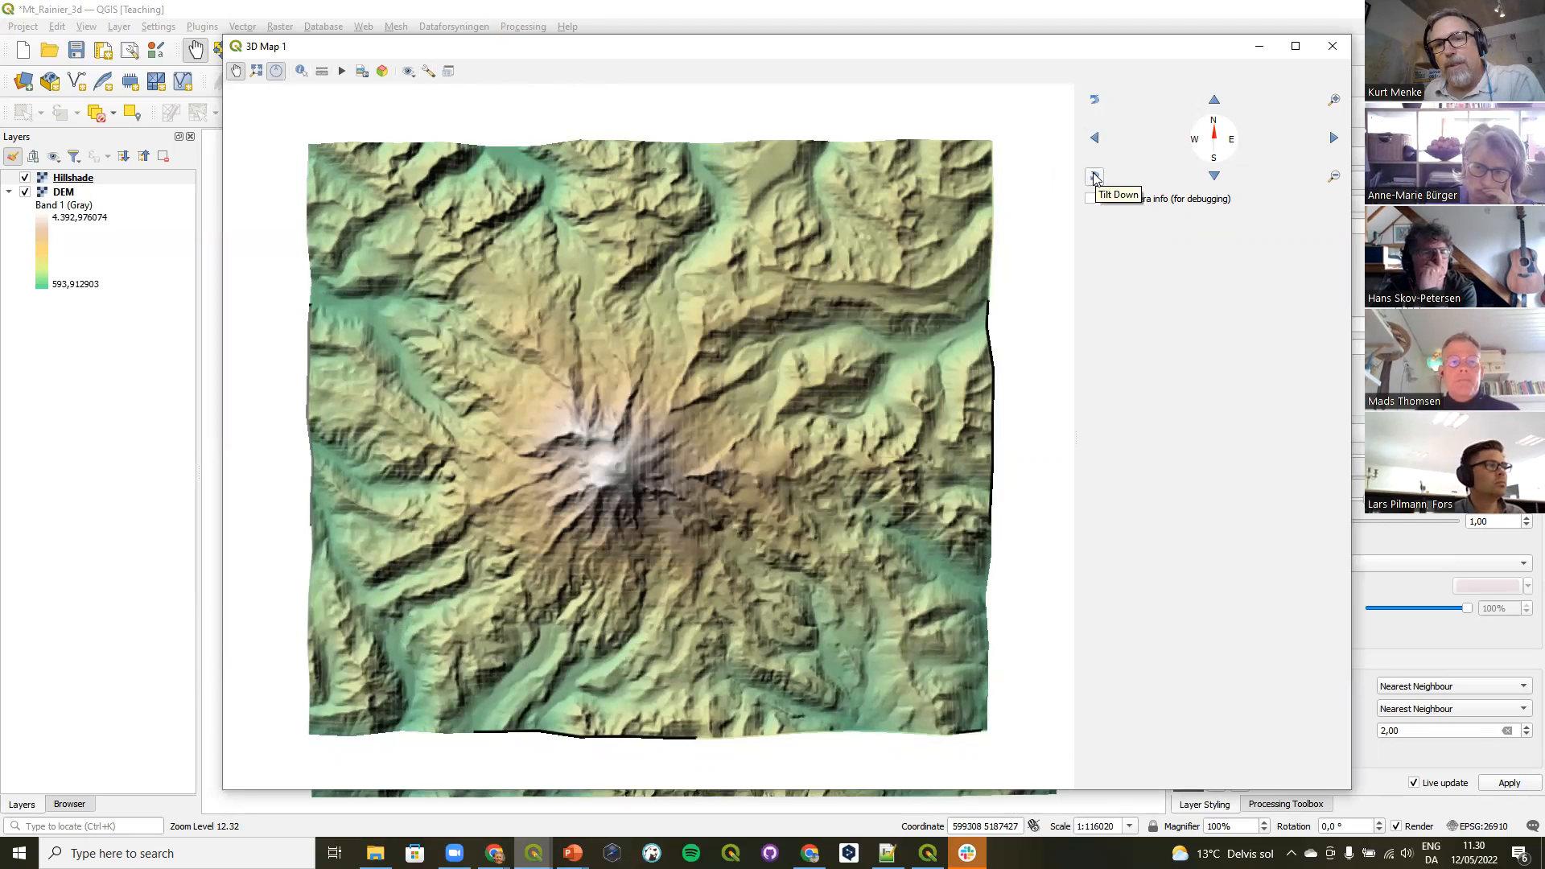
Tilt and rotate the 3D view and zoom in to examine the Mt. Rainier terrain surface.
click(1094, 177)
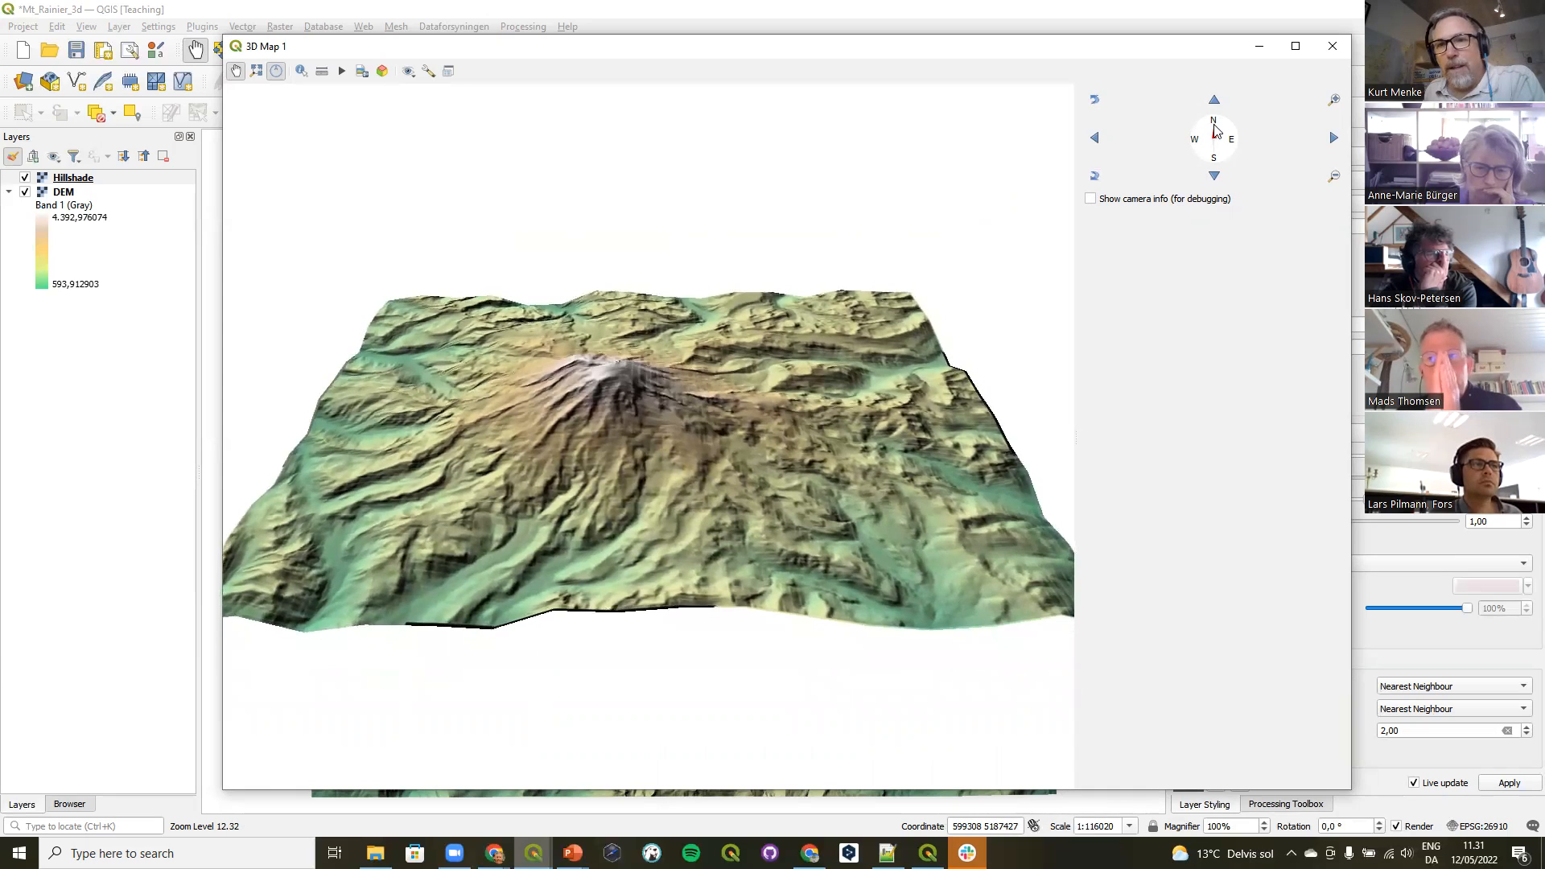
drag(1217, 130, 1159, 156)
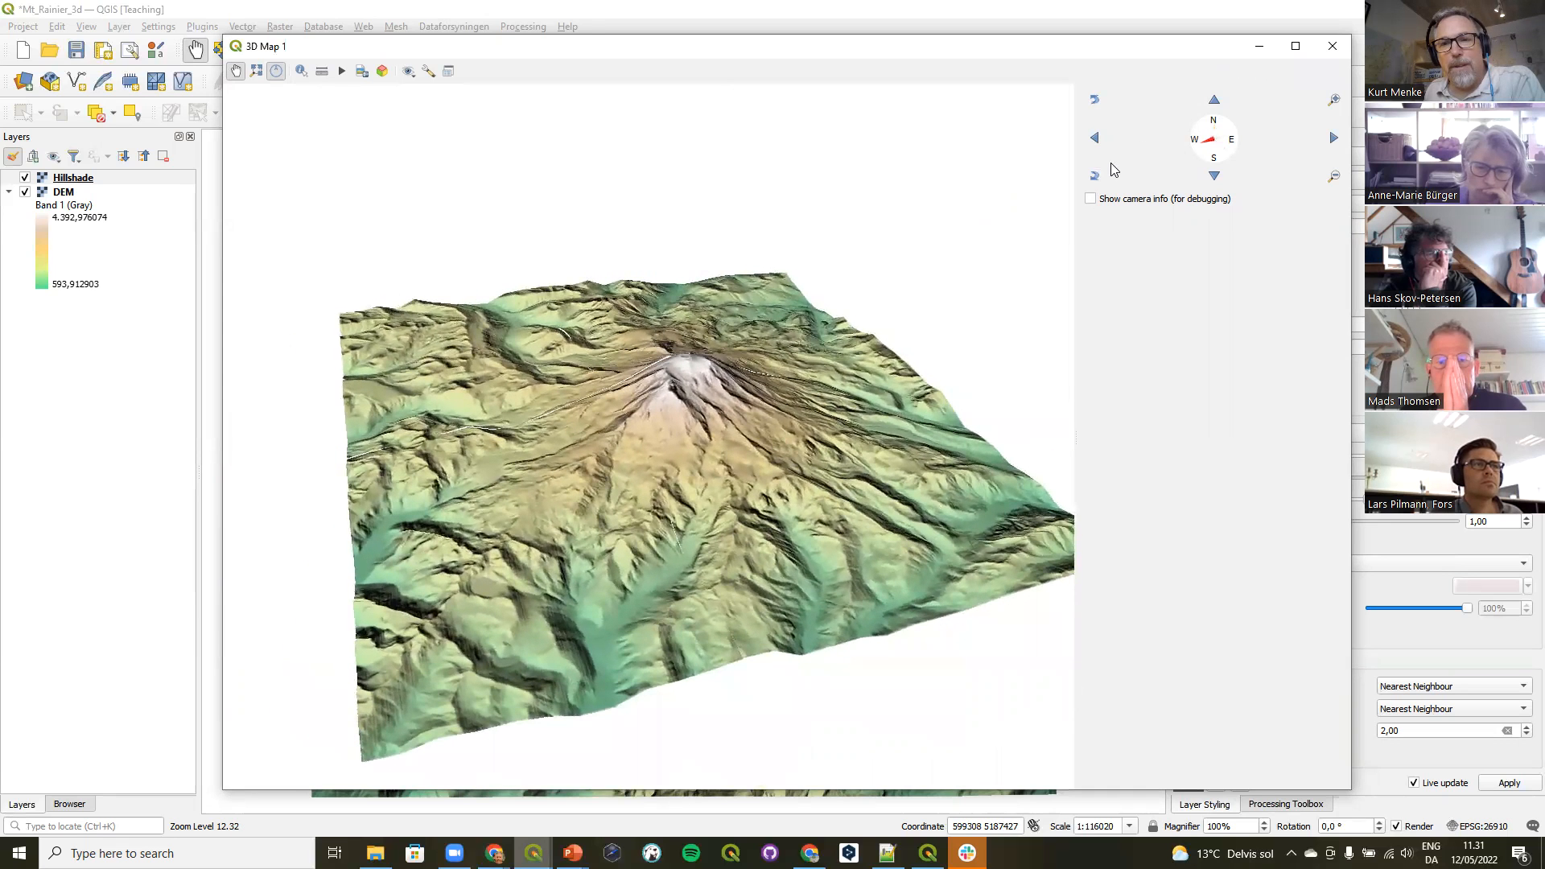
click(1094, 176)
click(1334, 101)
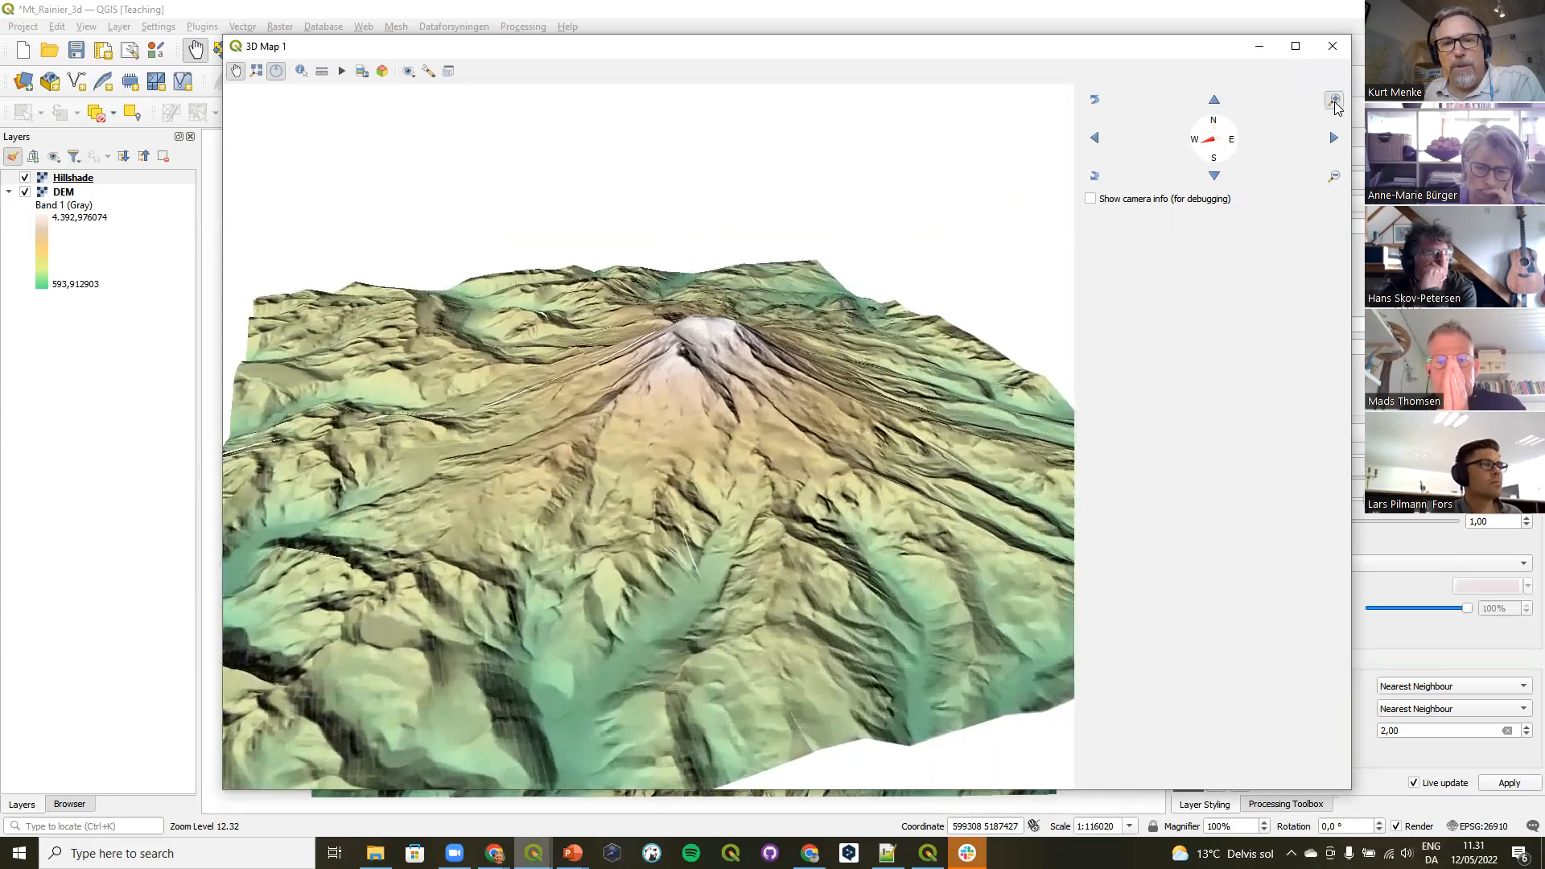
drag(694, 441, 563, 326)
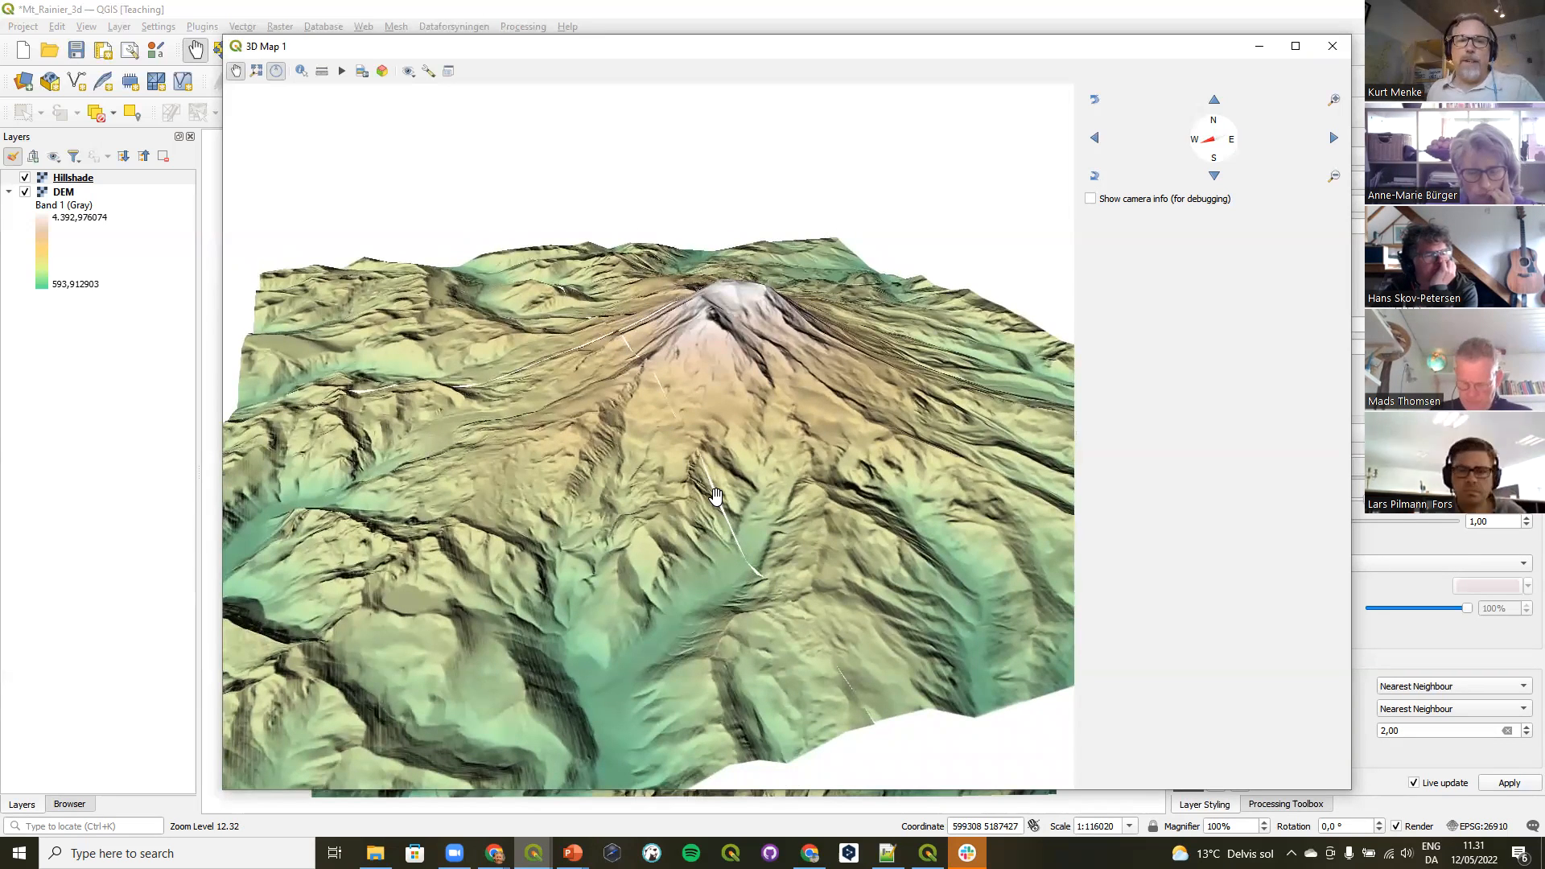
Set the terrain skirt height to 100 map units in the 3D configuration and confirm.
click(427, 73)
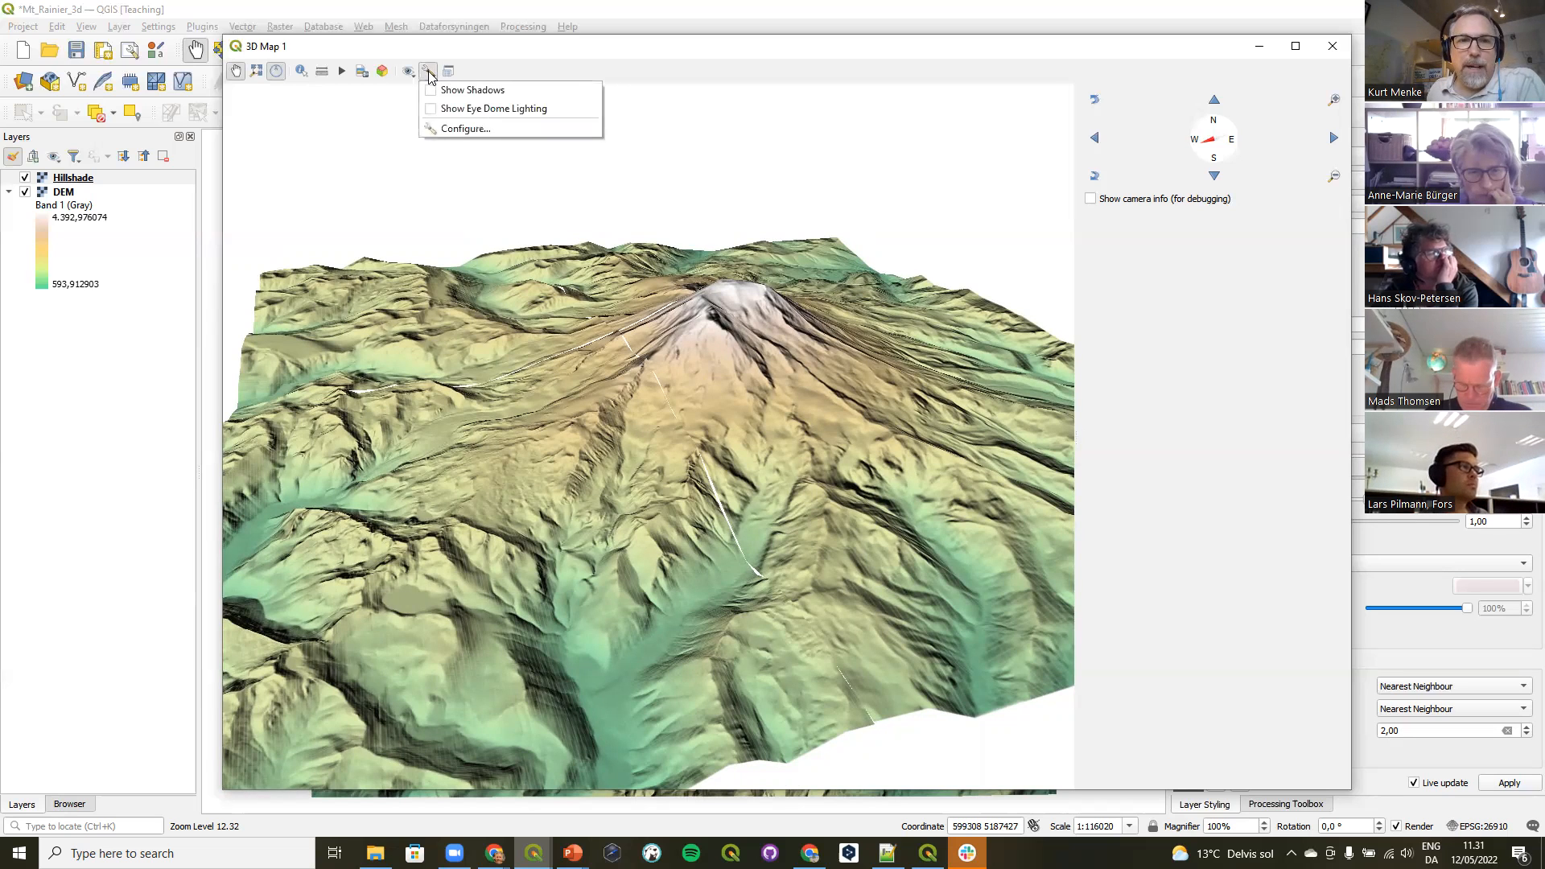
click(455, 128)
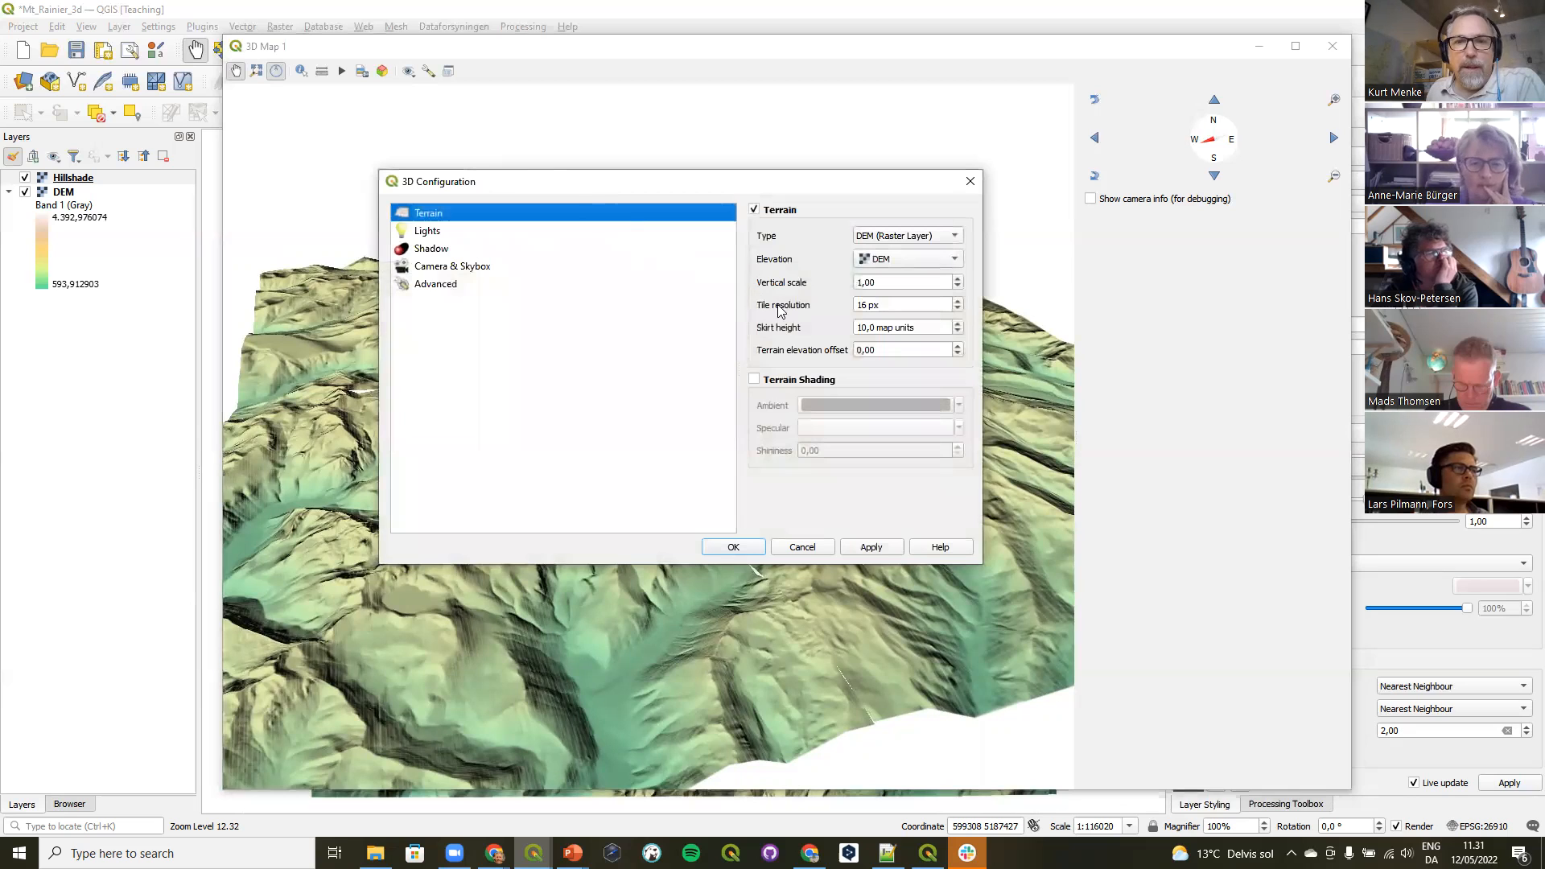
click(863, 329)
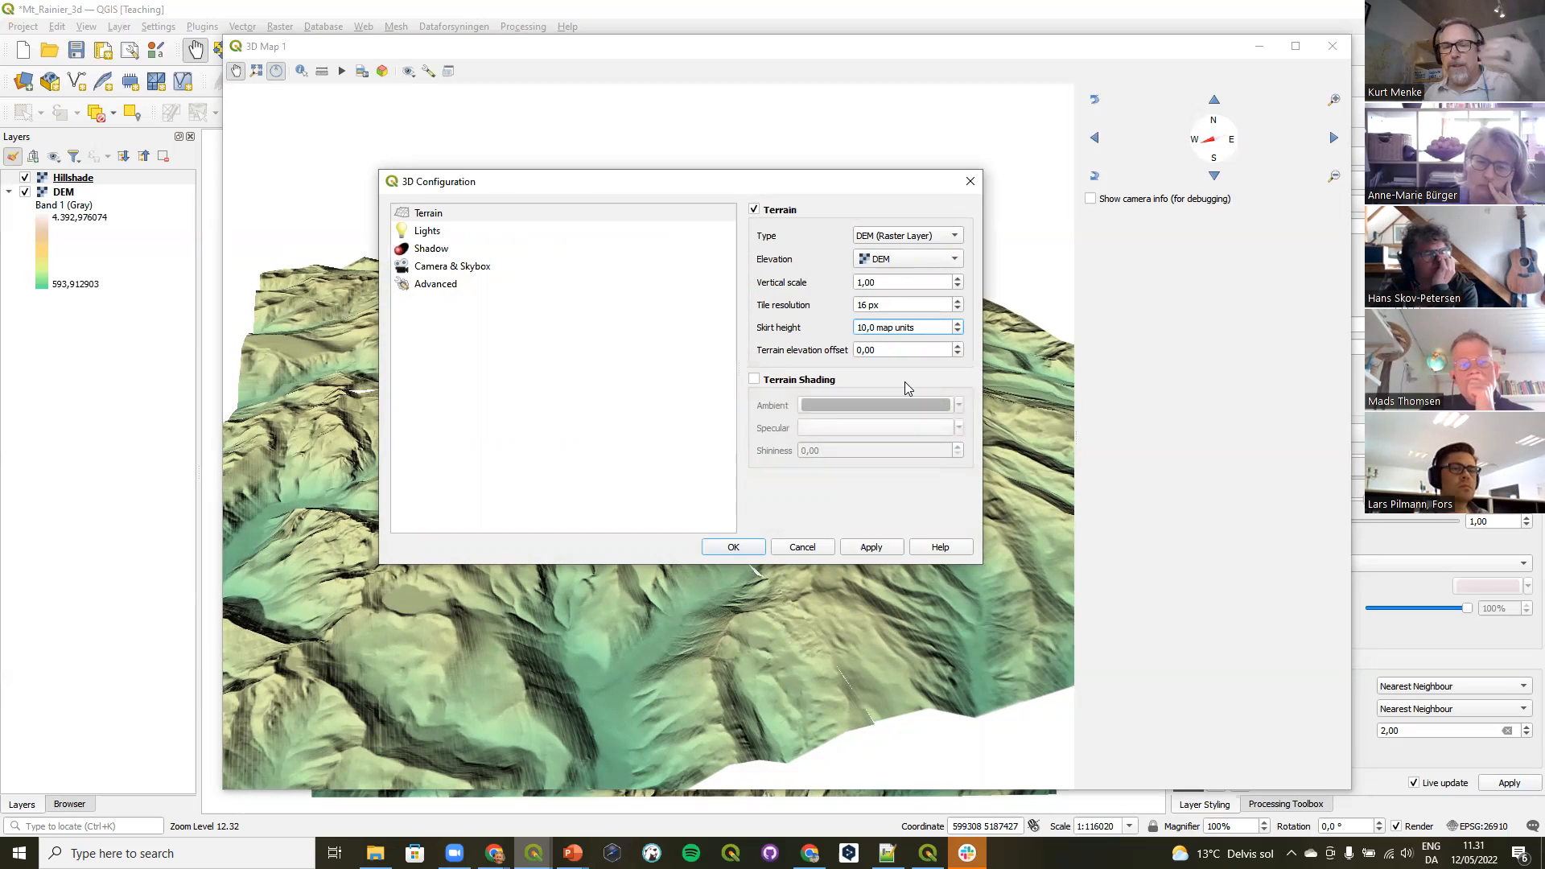
text(0)
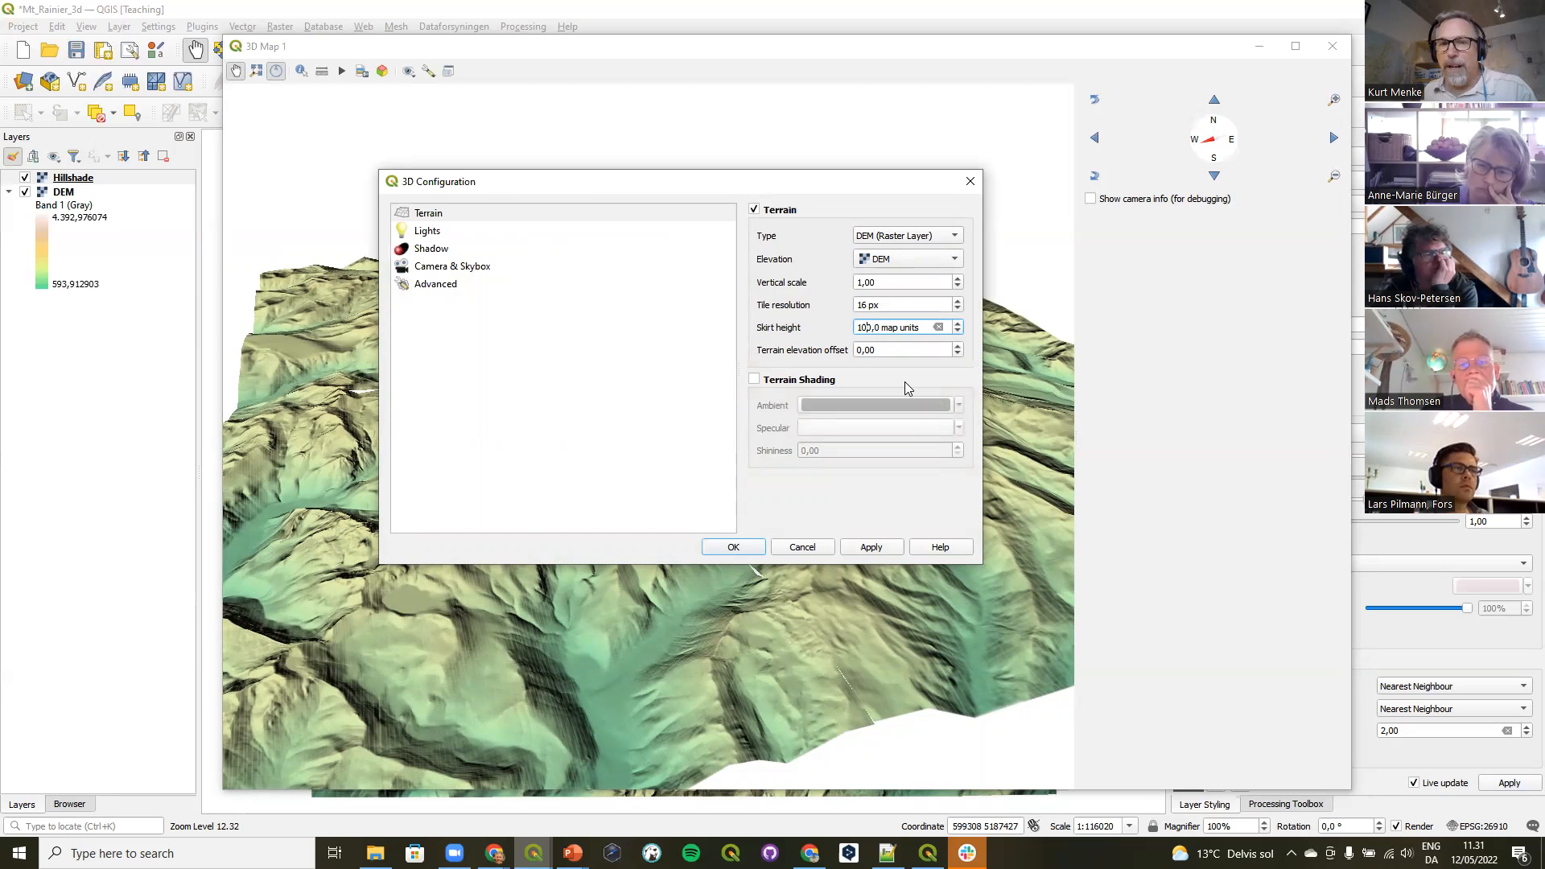
click(732, 546)
Pan and rotate the 3D view to inspect the terrain surface and its edges from other directions.
drag(674, 527, 618, 483)
drag(1199, 142, 1176, 179)
drag(1188, 179, 1138, 151)
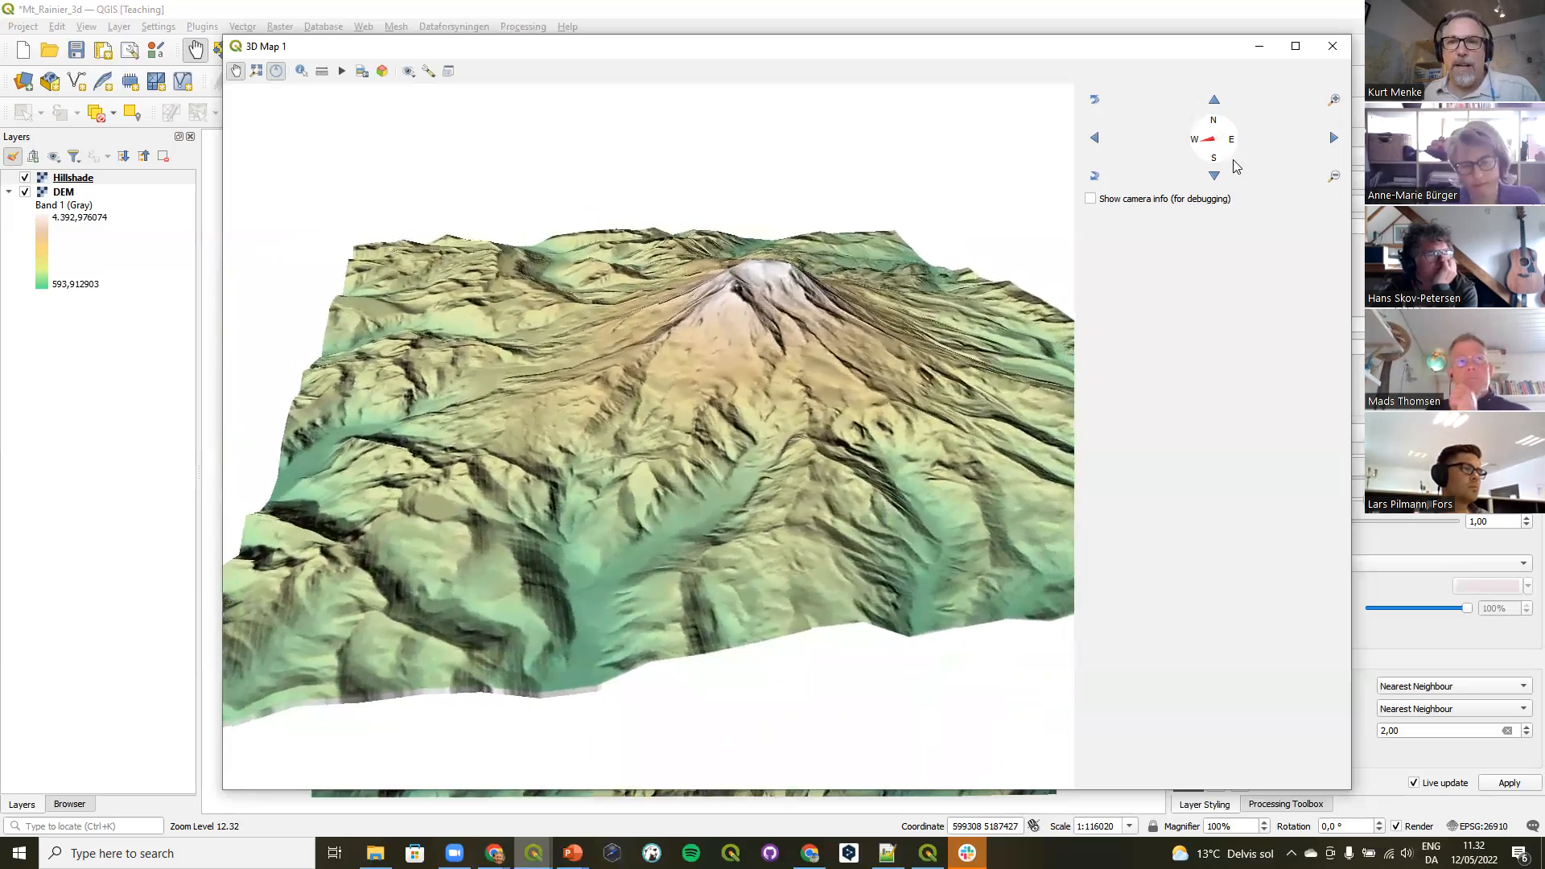
drag(1229, 139, 1183, 181)
drag(837, 448, 438, 217)
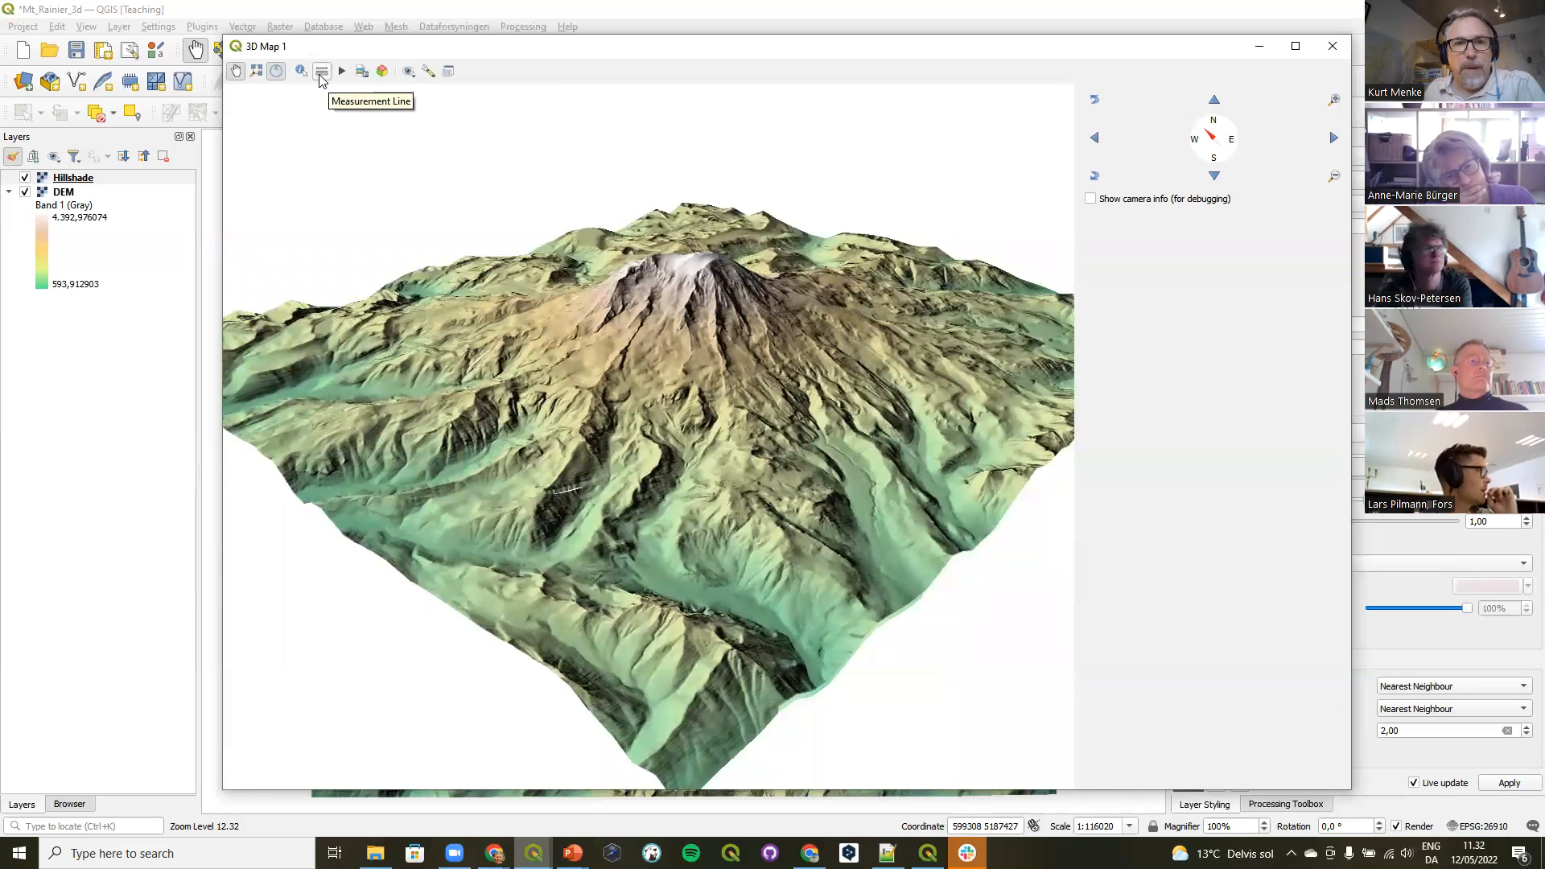
Measure a 3D line from just below the summit down the volcano's near slope, then close the measurement tool.
click(321, 73)
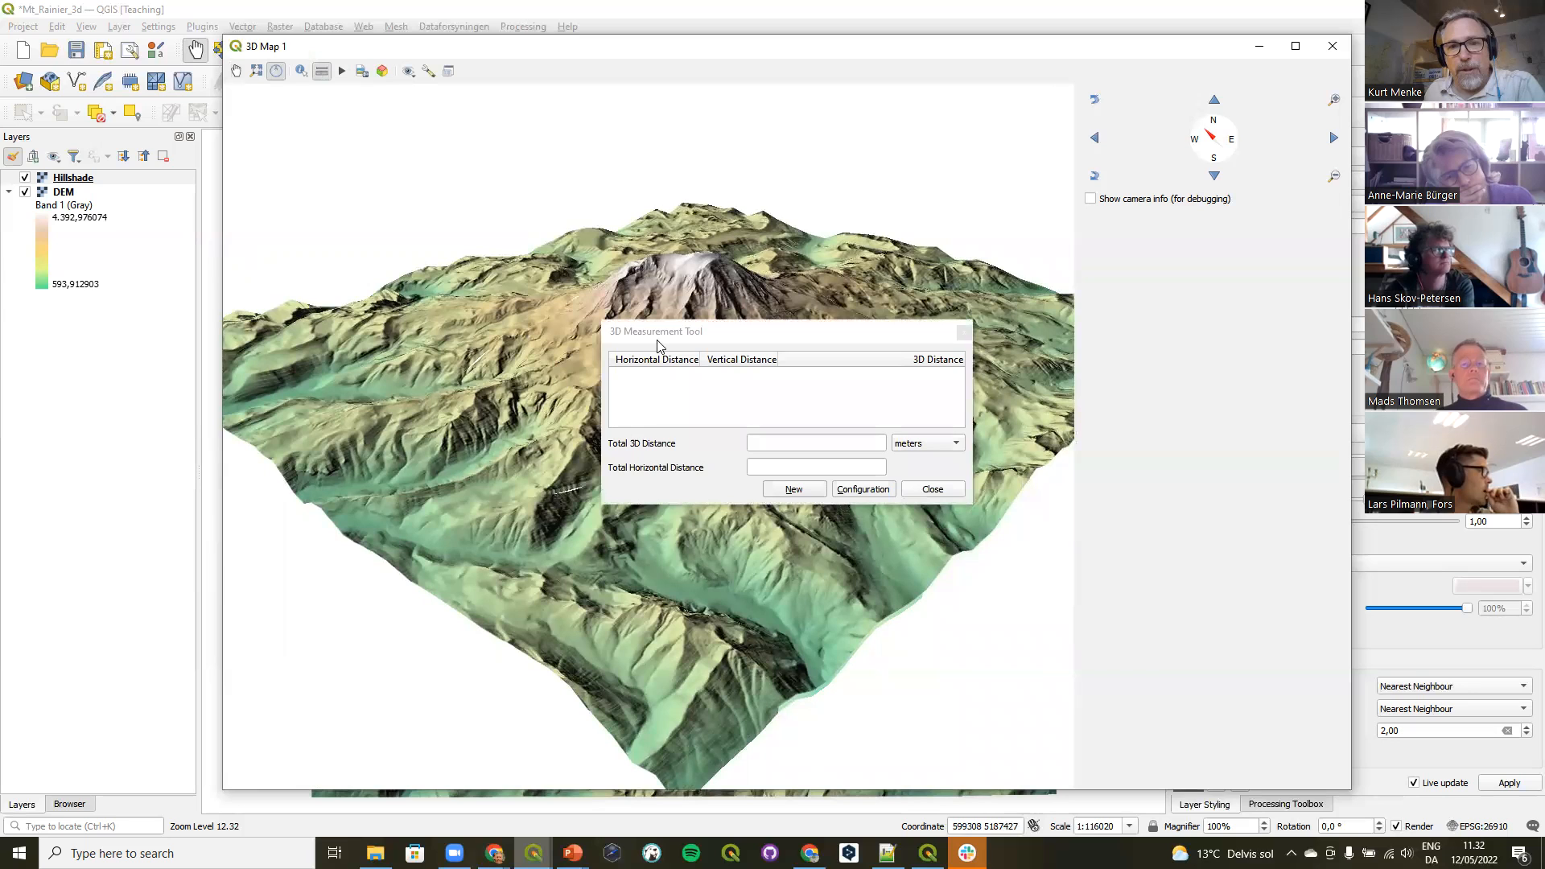
click(666, 320)
click(744, 499)
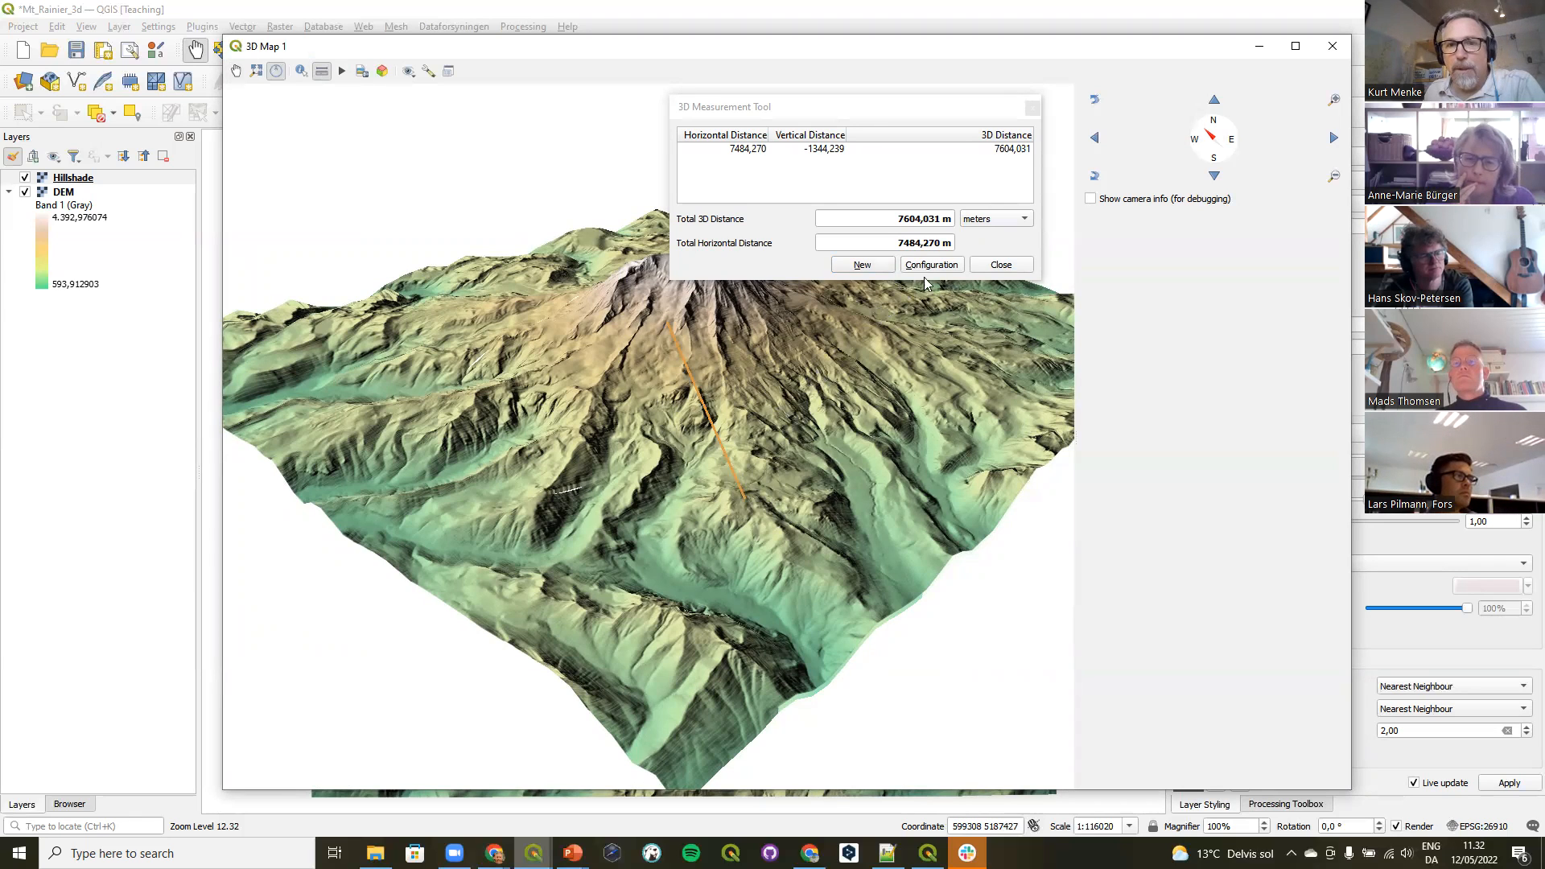
click(991, 269)
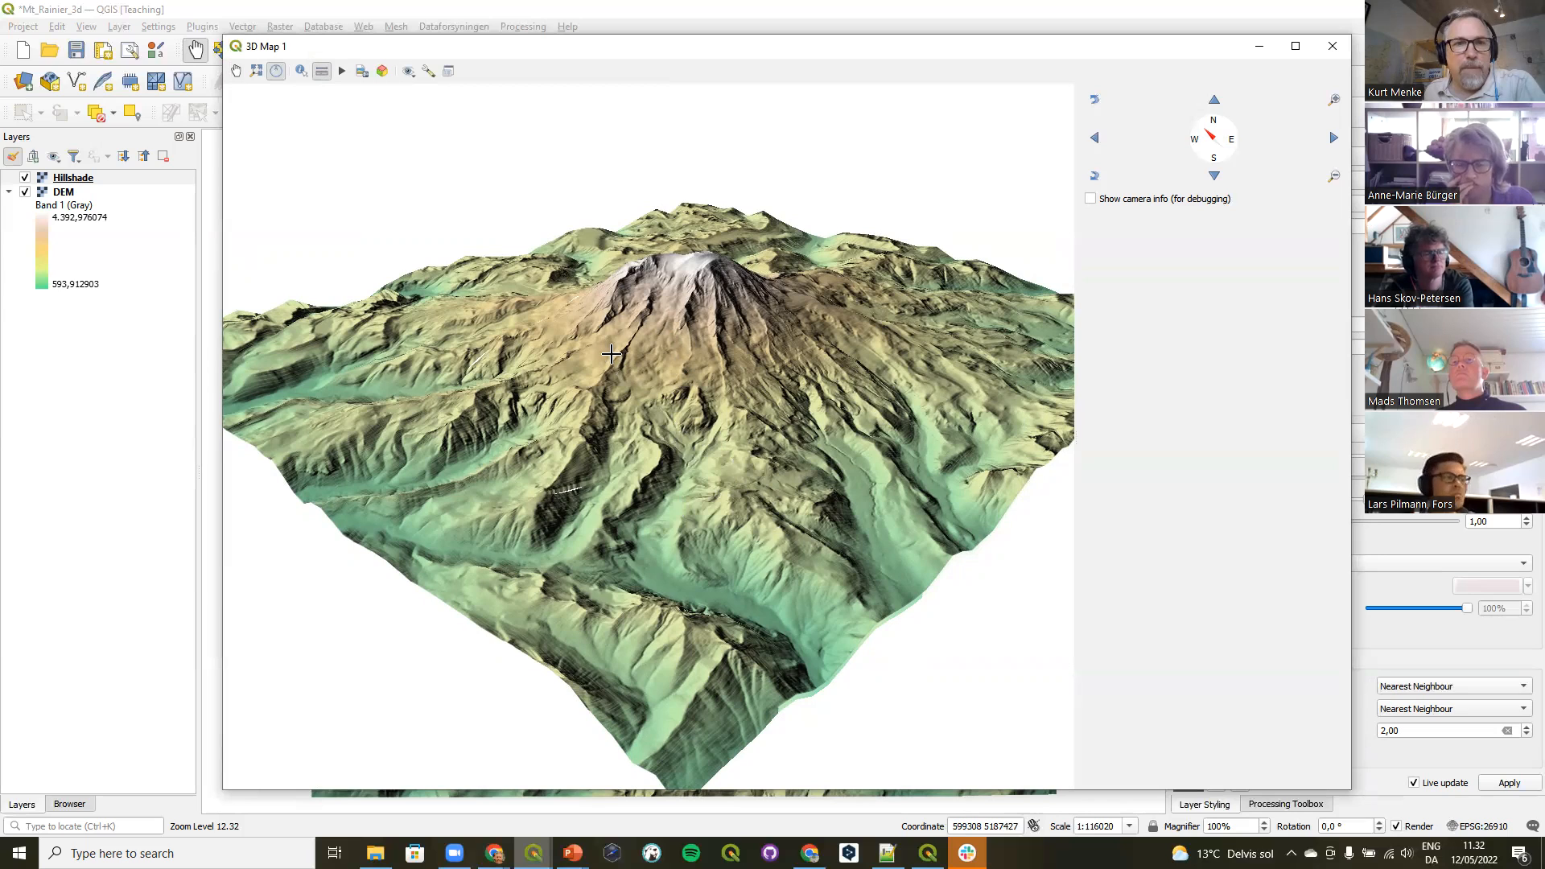
Show the 3D map's animation controls and try to add a keyframe at 0 seconds.
click(344, 72)
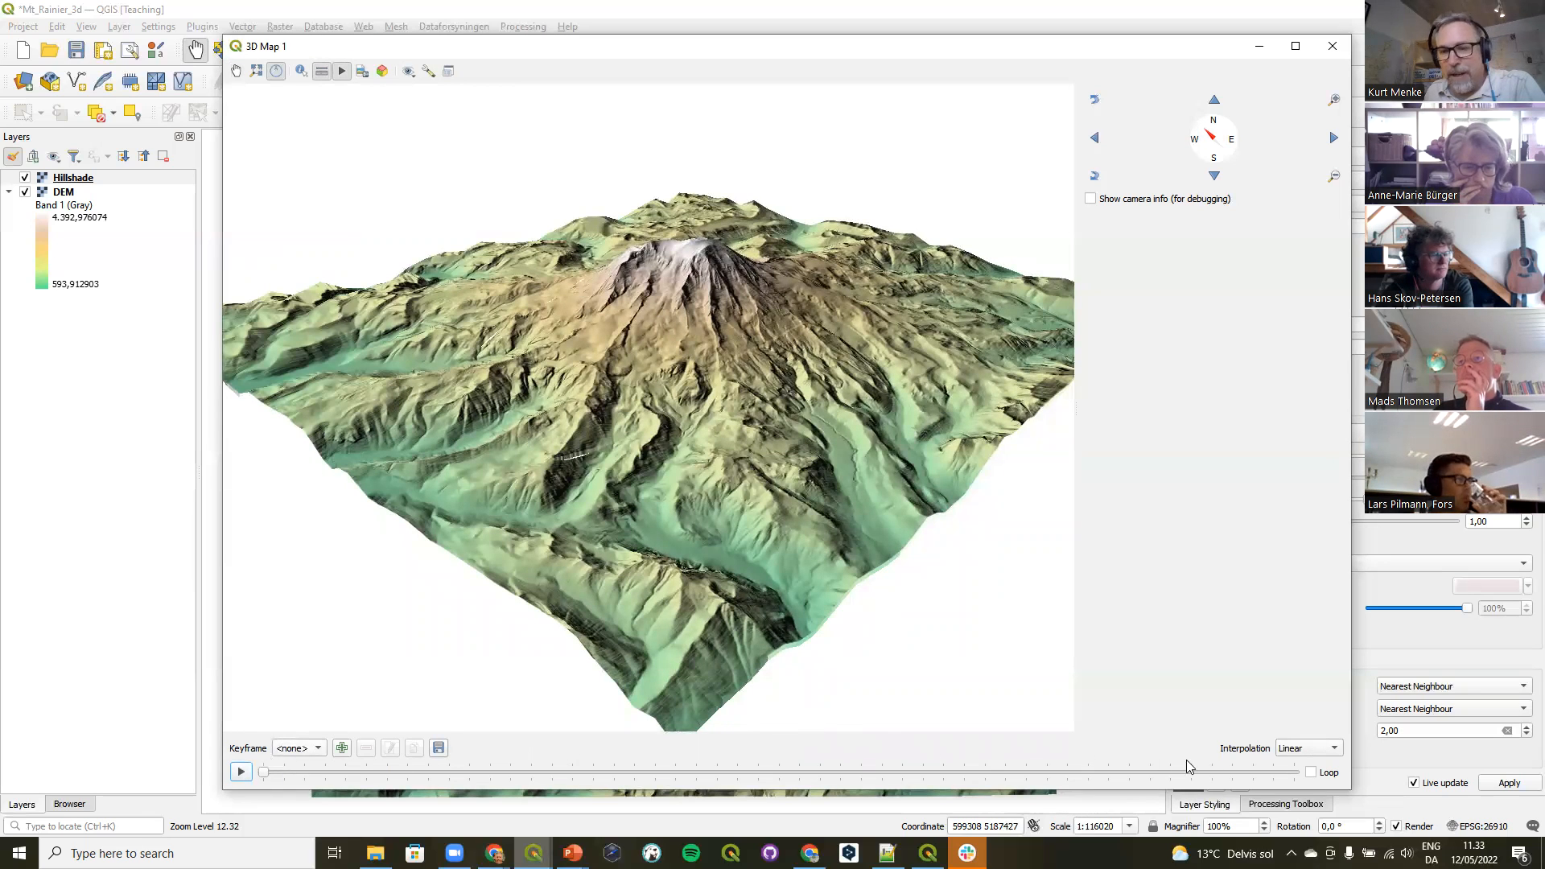
click(341, 749)
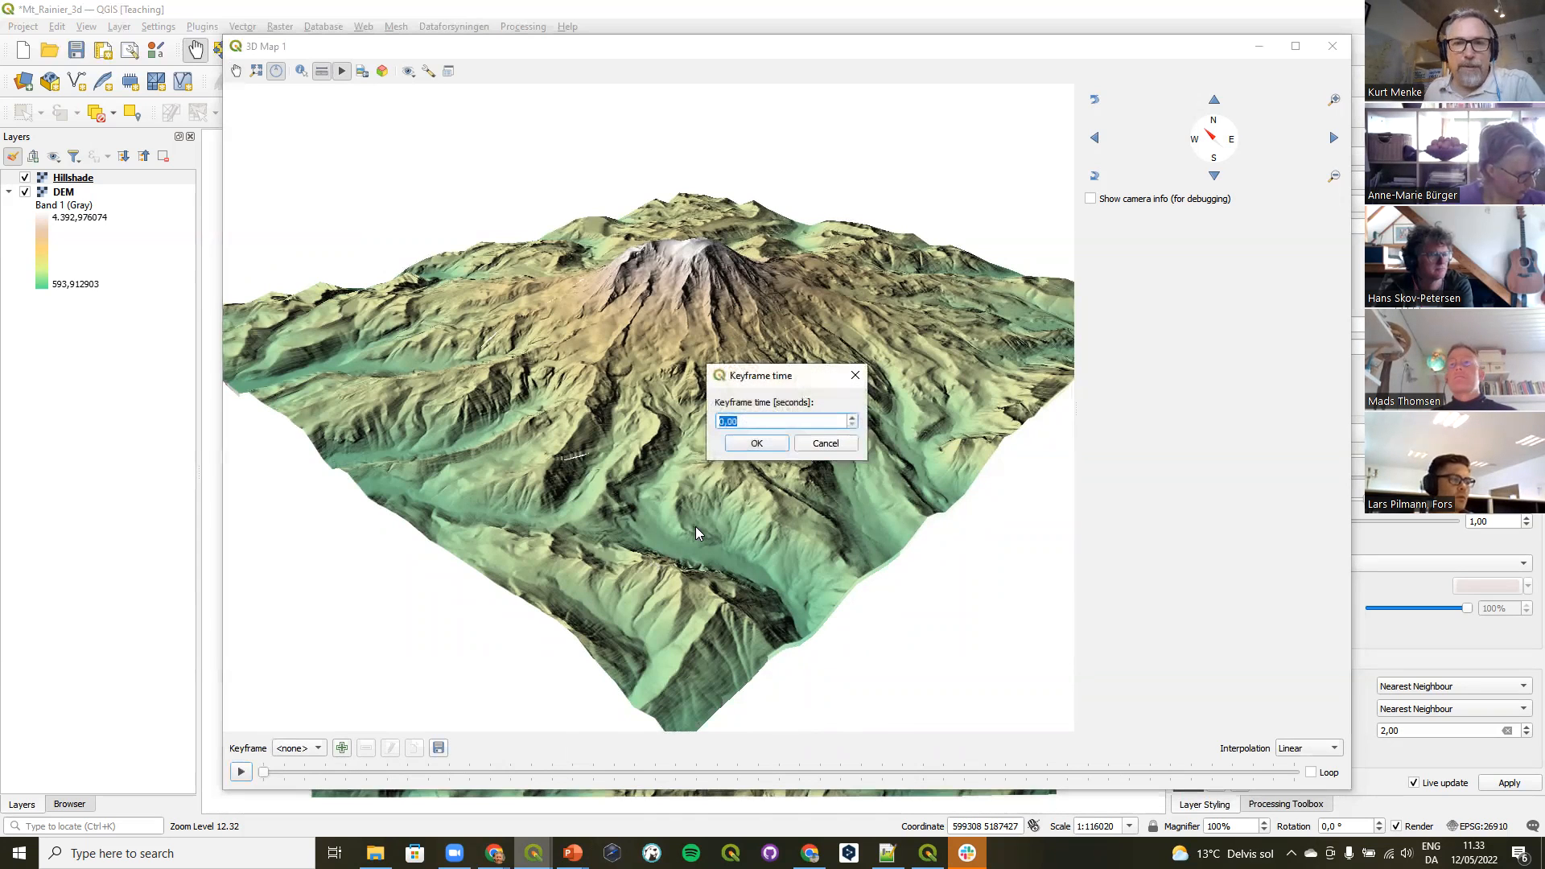
click(749, 445)
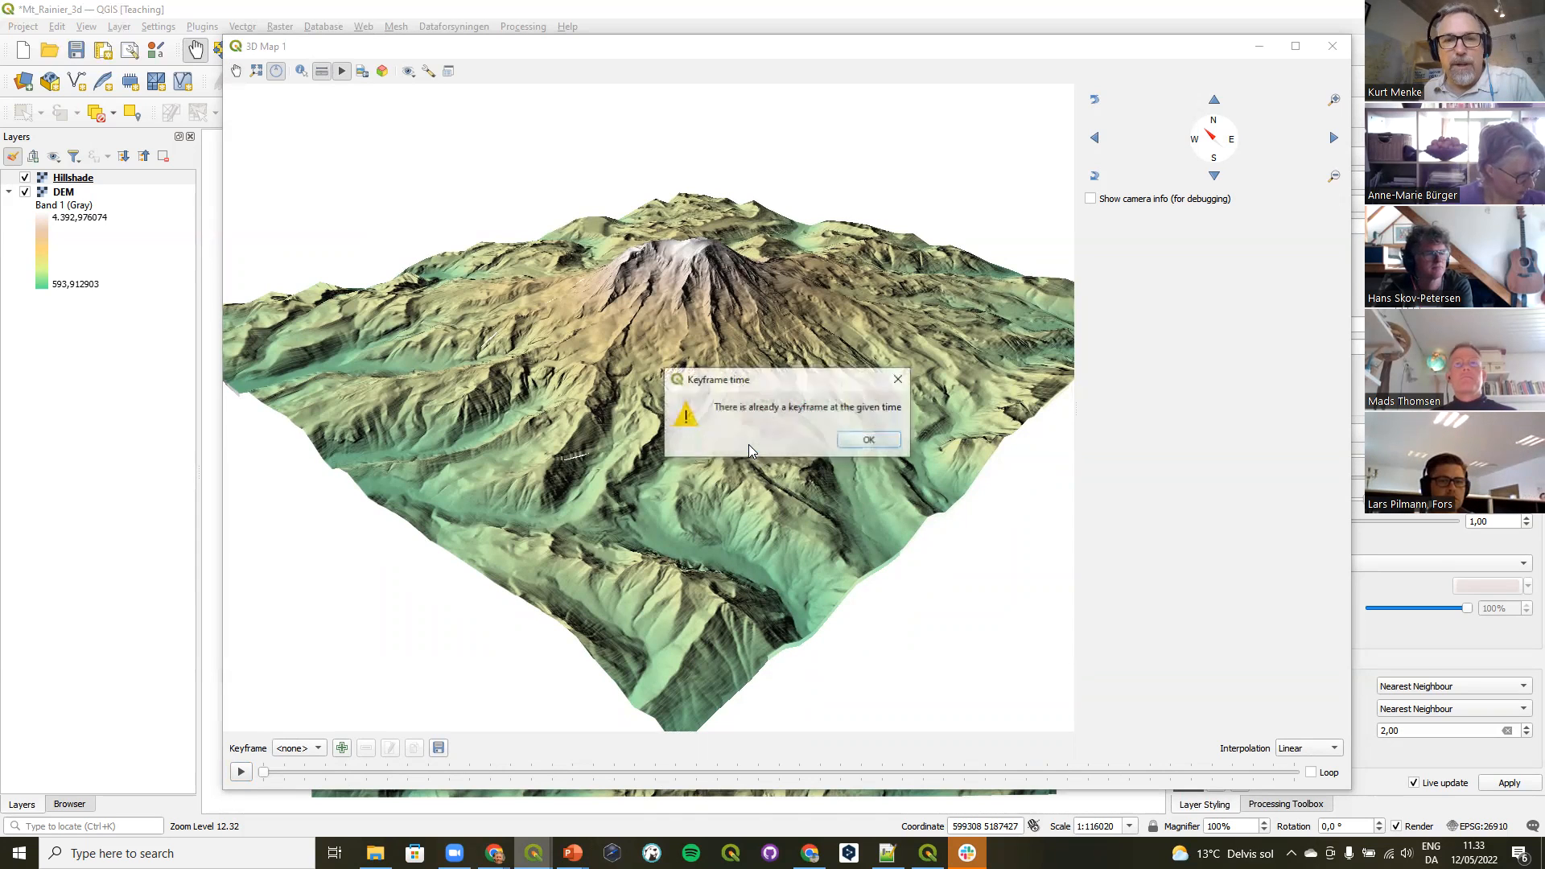
click(852, 447)
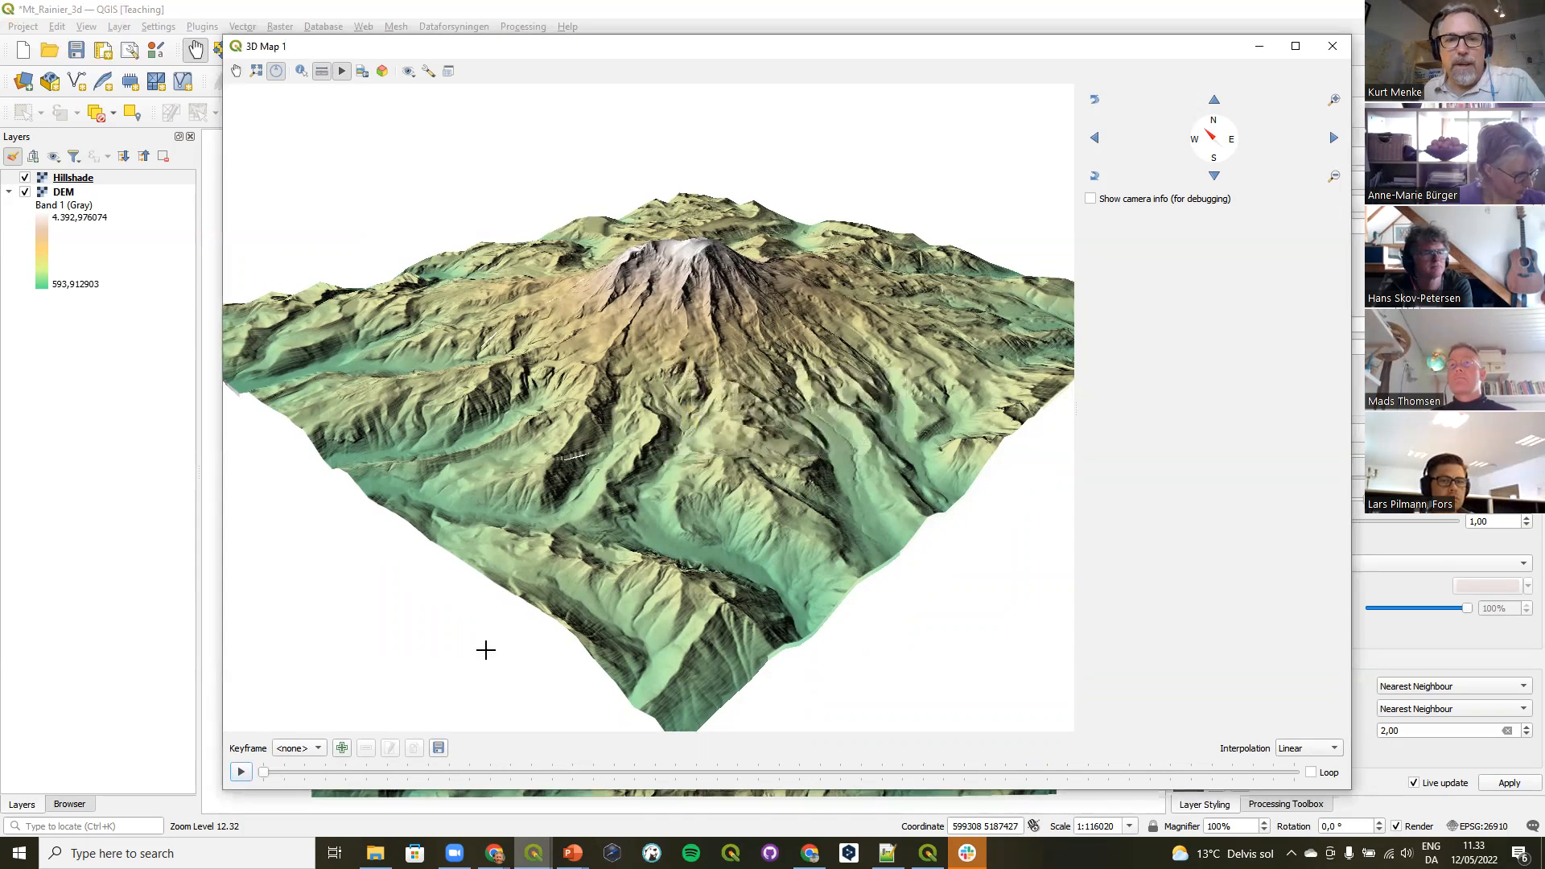
Check the existing keyframe times and add a keyframe at 1 second for the current camera view.
click(316, 748)
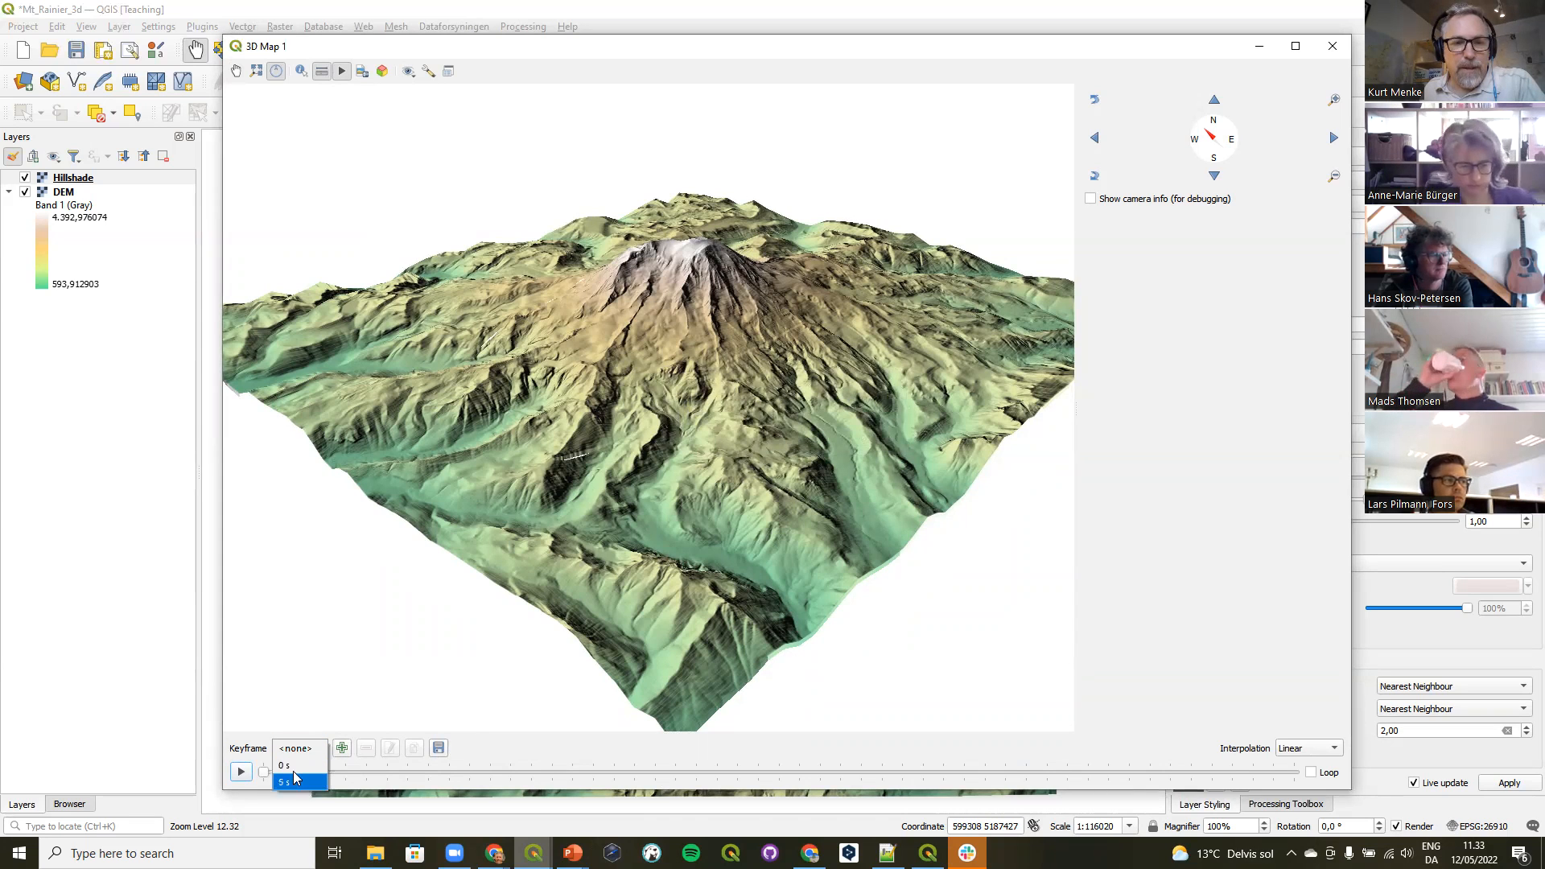
click(342, 748)
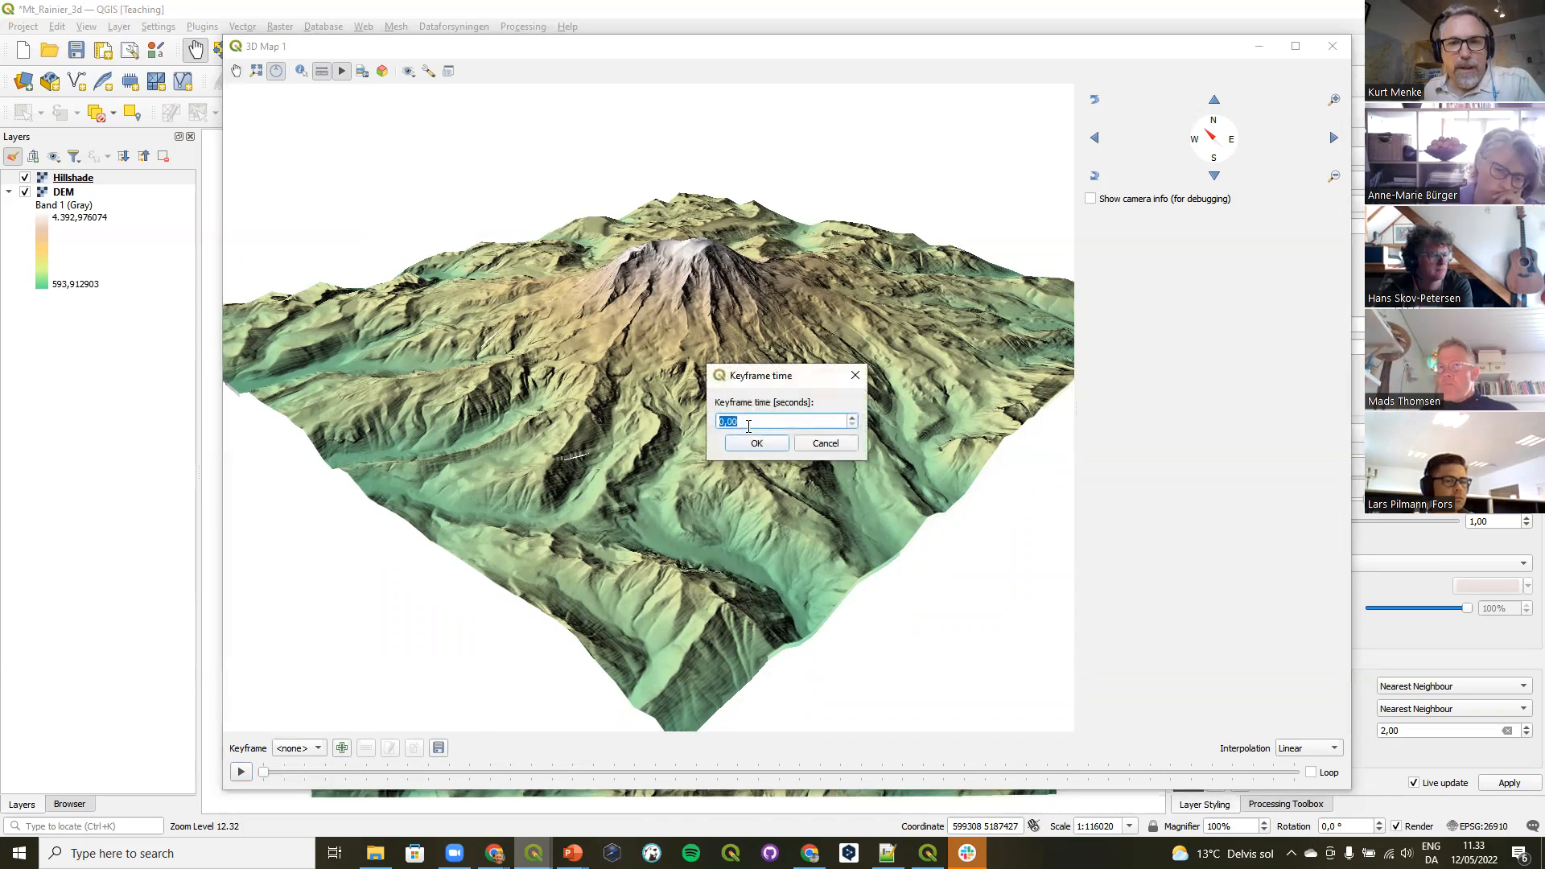
text(1)
click(765, 445)
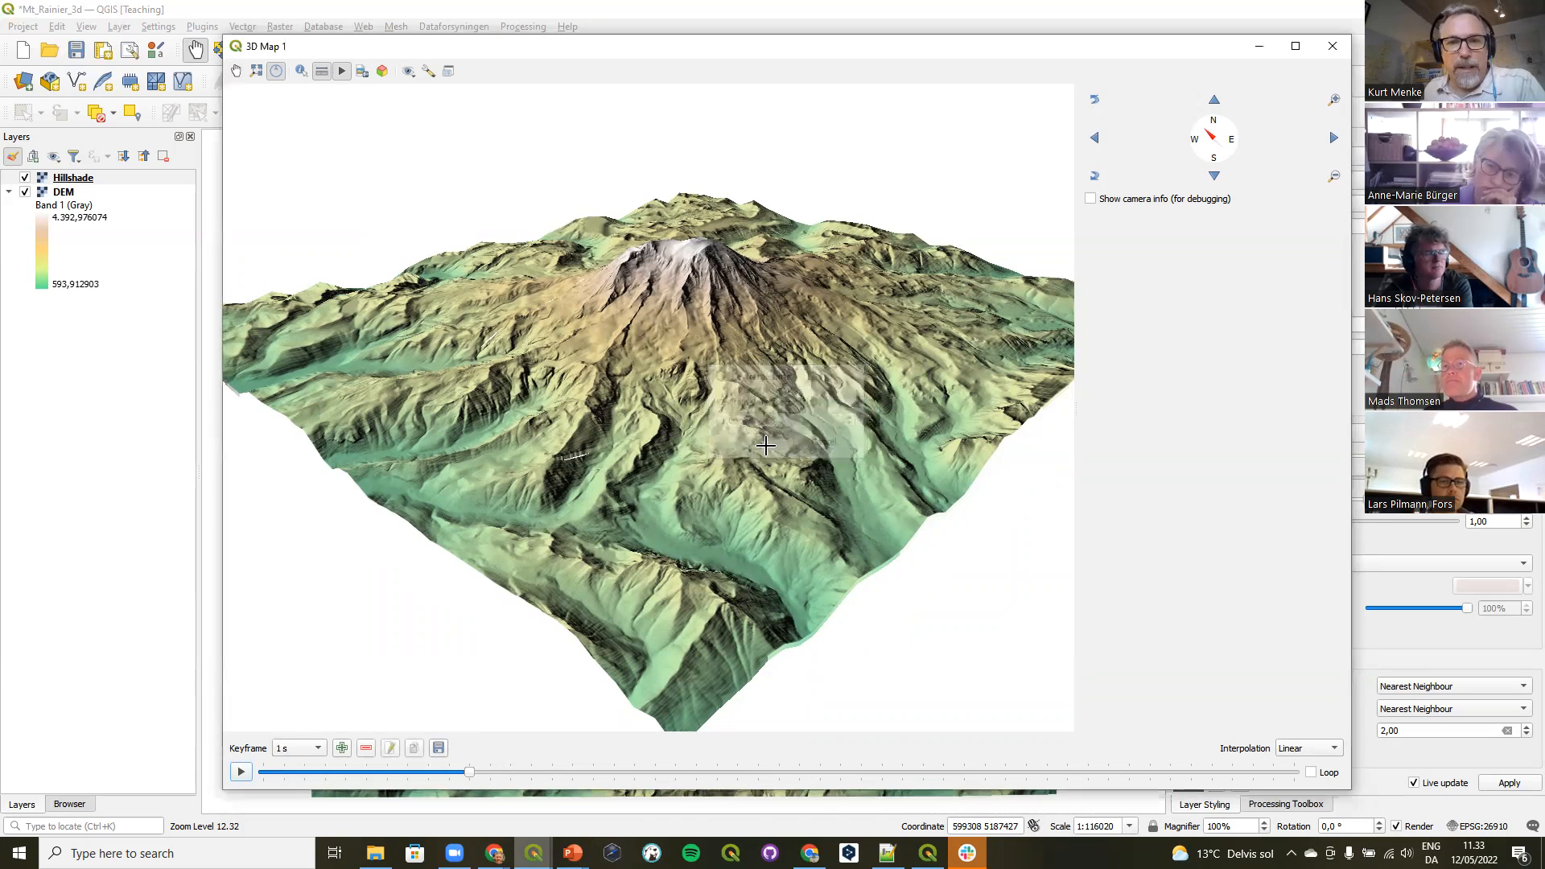
Zoom in closer on the volcano and add a keyframe at 2 seconds for that camera view.
drag(1204, 132, 1237, 167)
scroll(585, 494, up, 5)
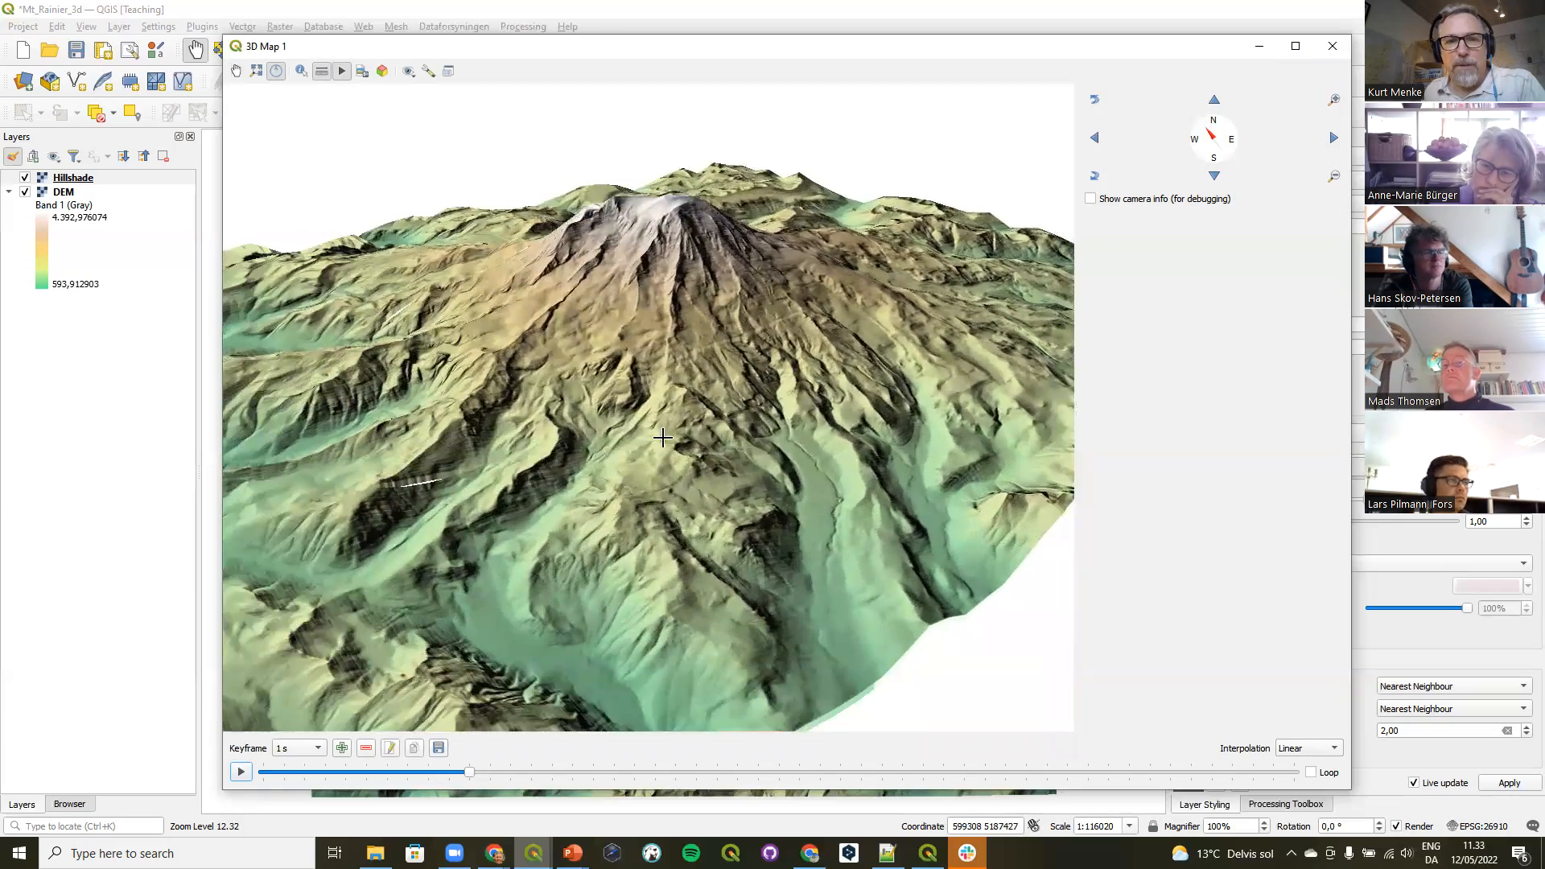
click(401, 710)
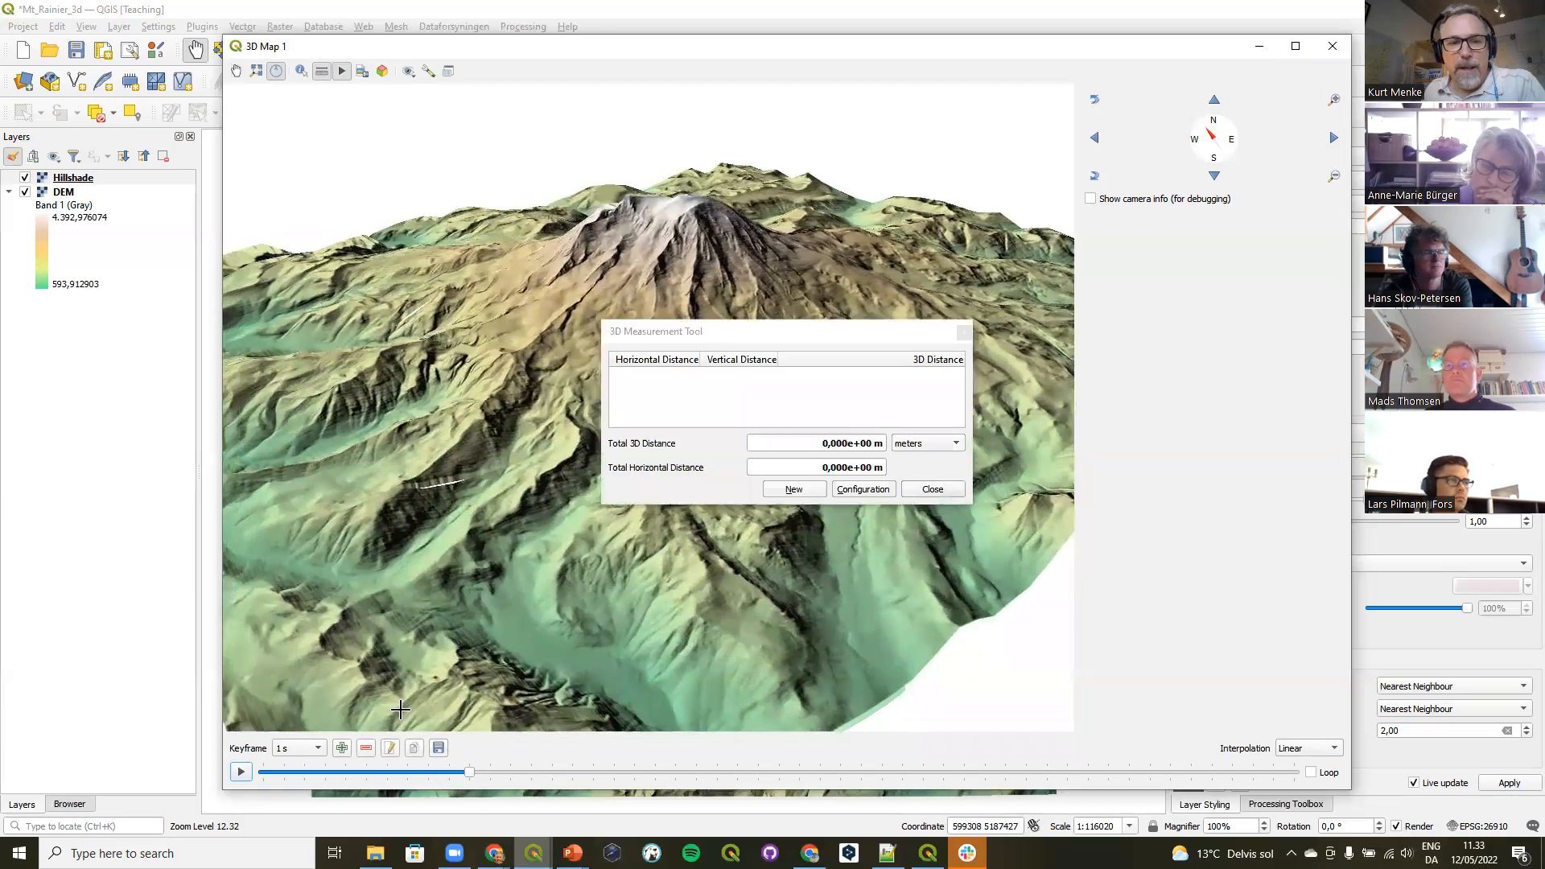
click(963, 331)
click(341, 748)
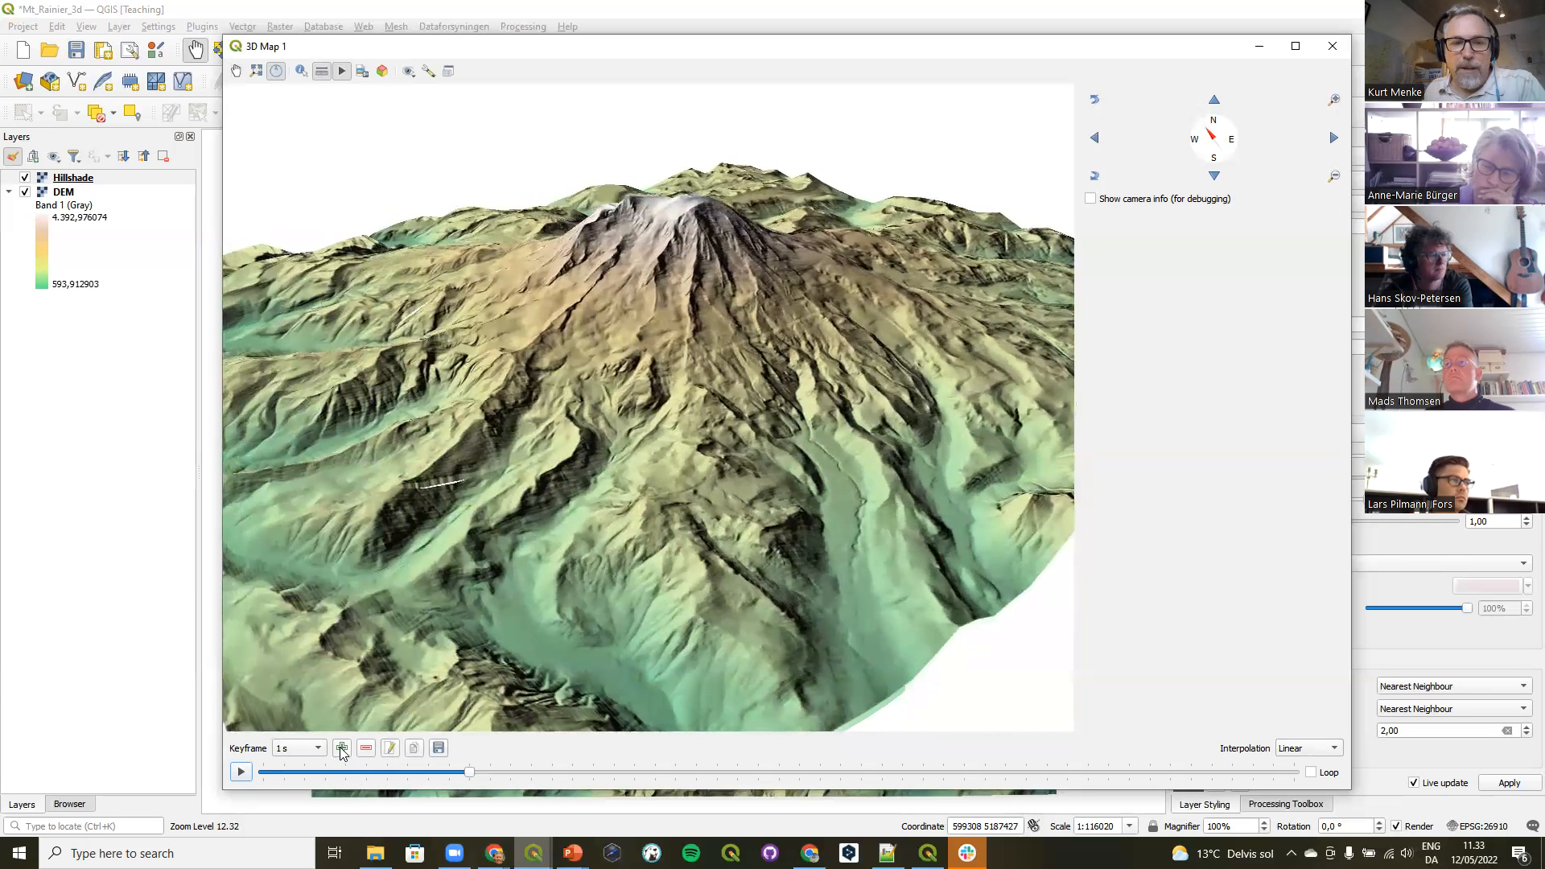
text(2)
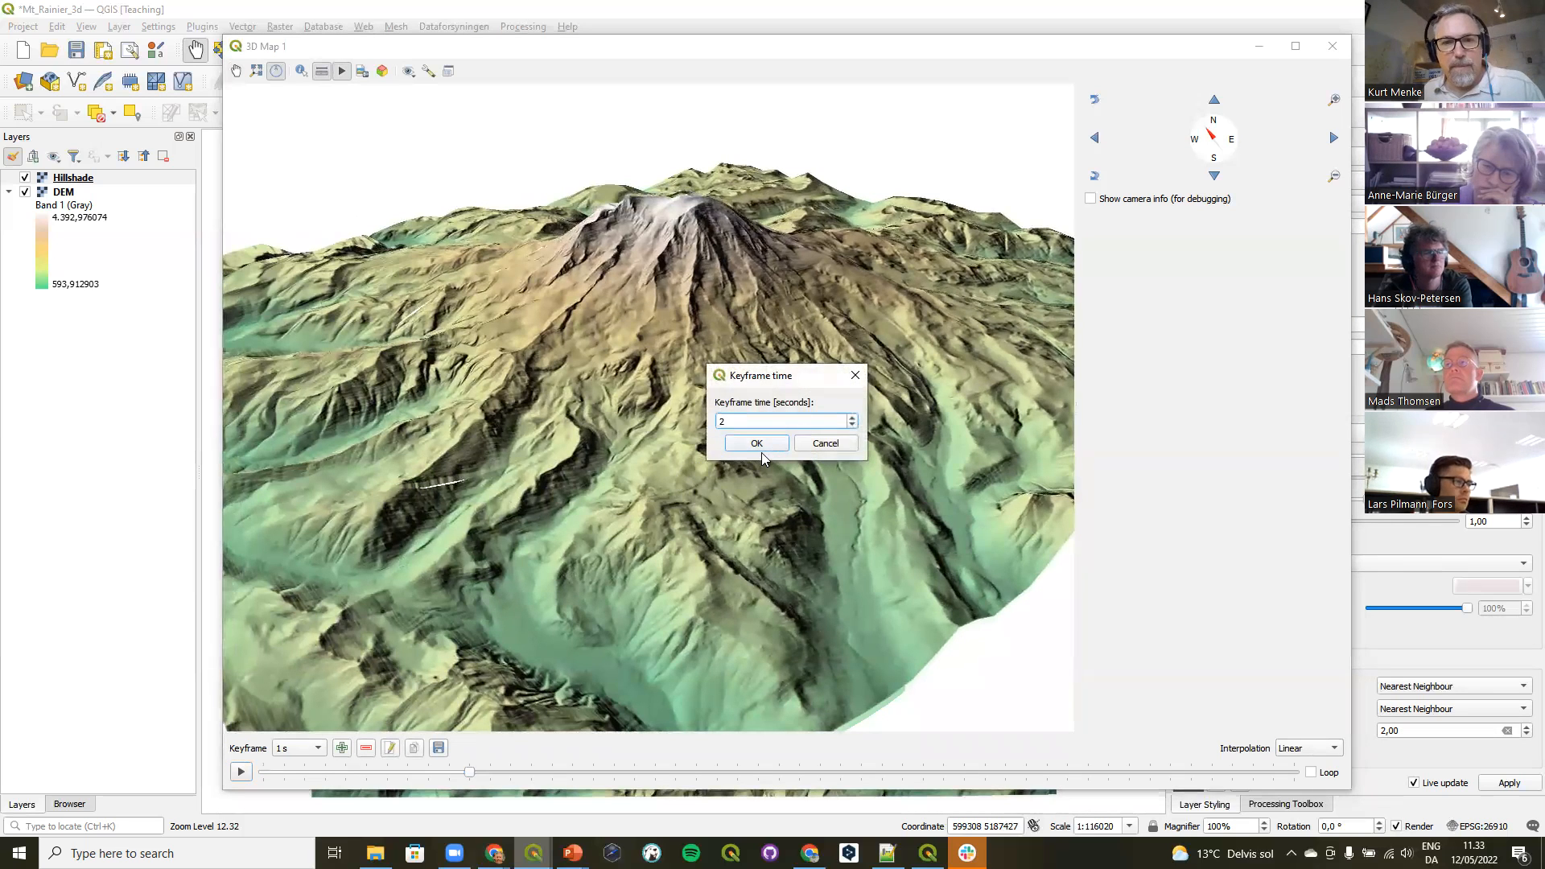
click(758, 443)
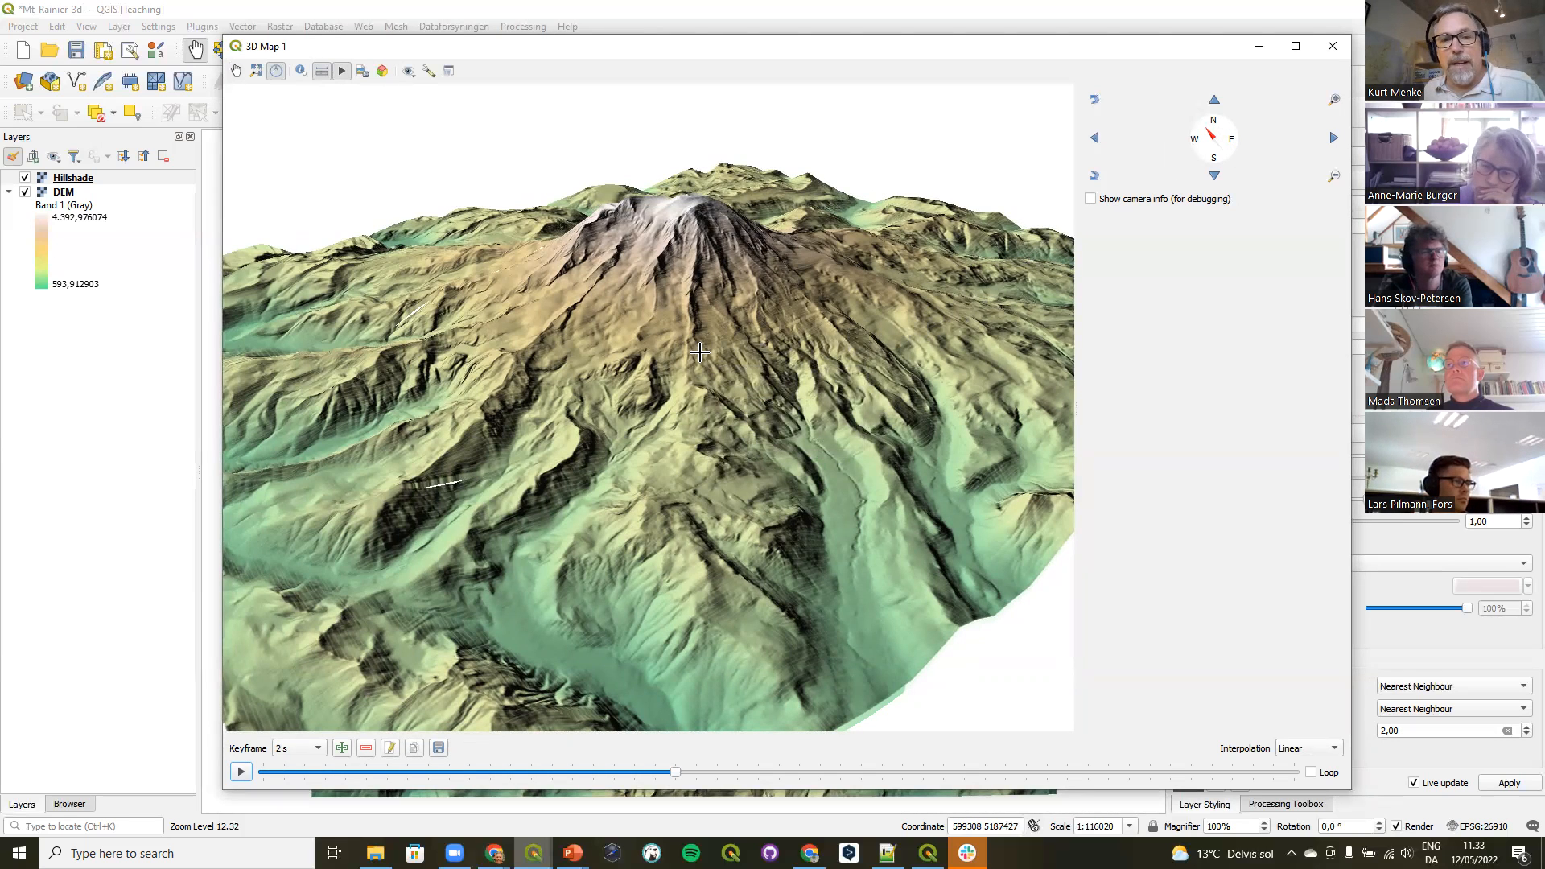
Reset the 3D view to the full extent, tilt and rotate it to a new angle, and add a keyframe at 3 seconds.
scroll(700, 350, up, 3)
scroll(697, 355, up, 3)
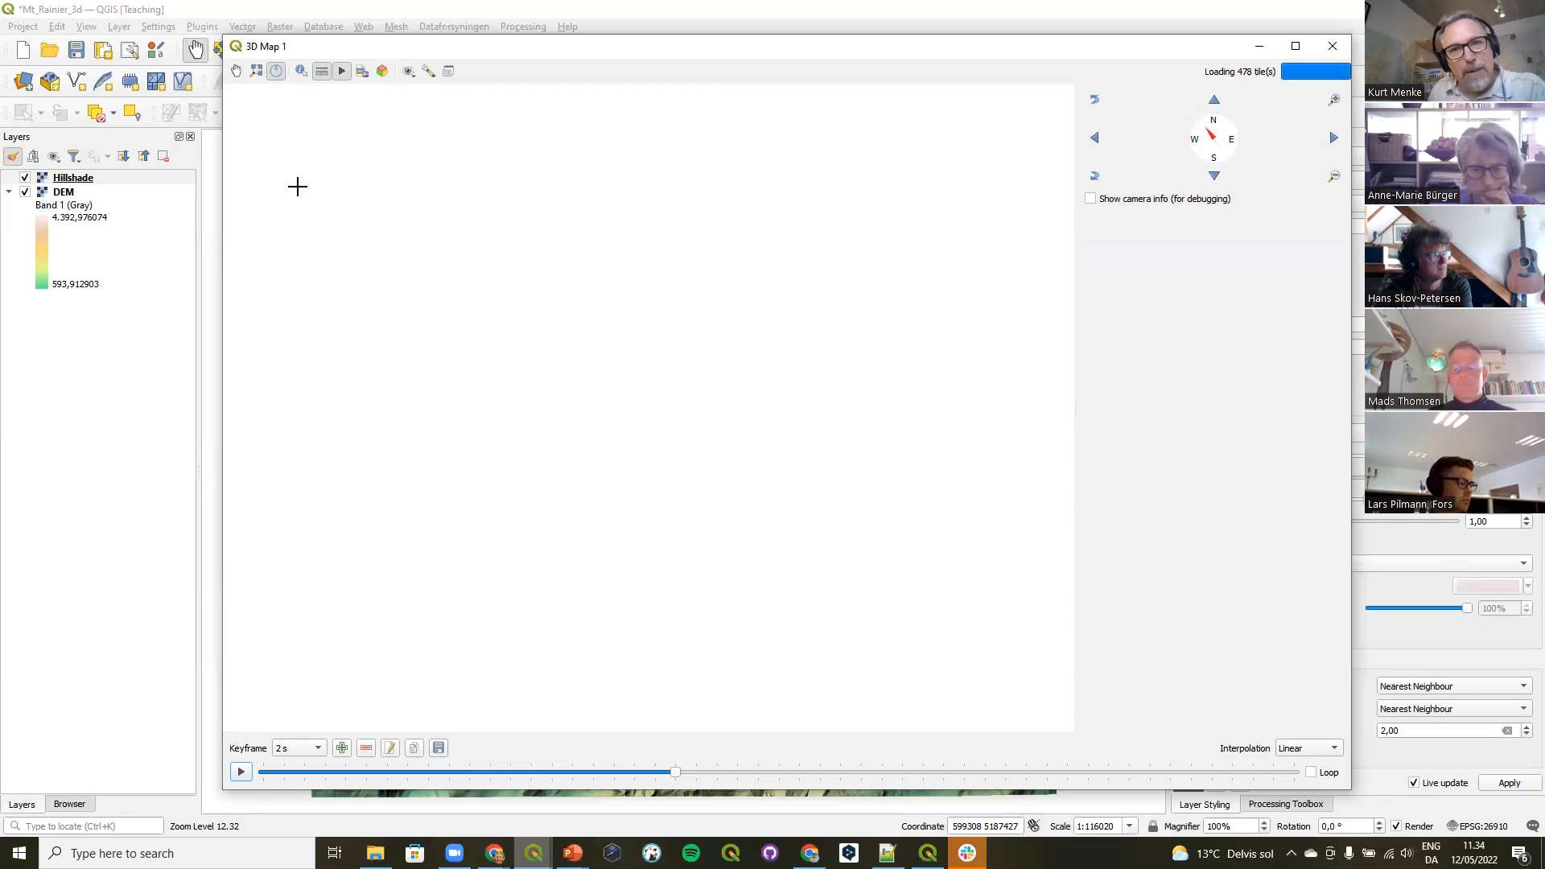
click(256, 73)
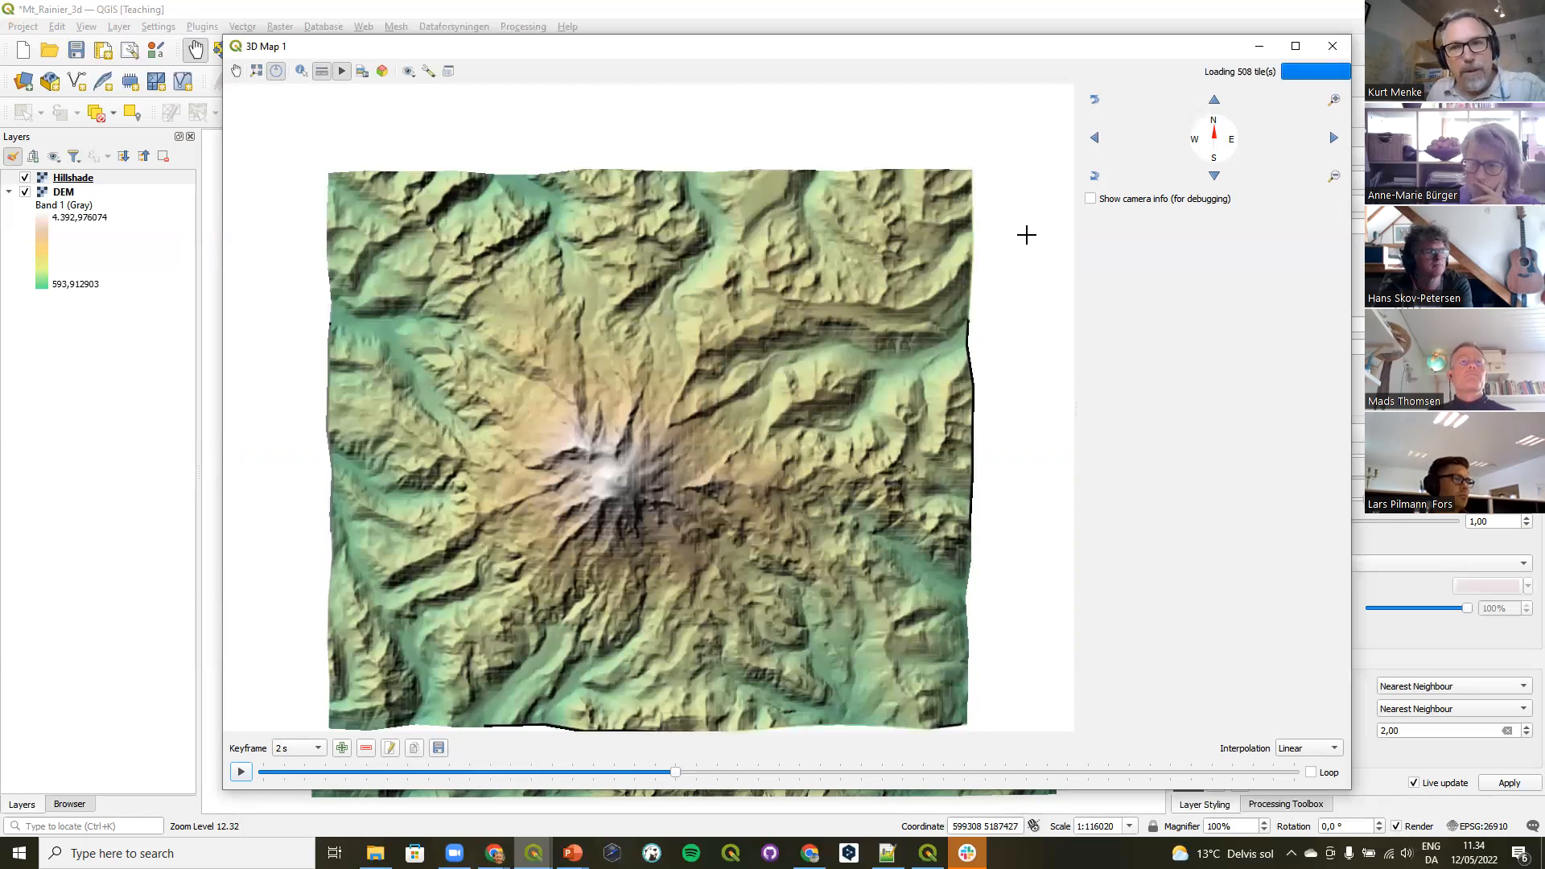
click(1095, 175)
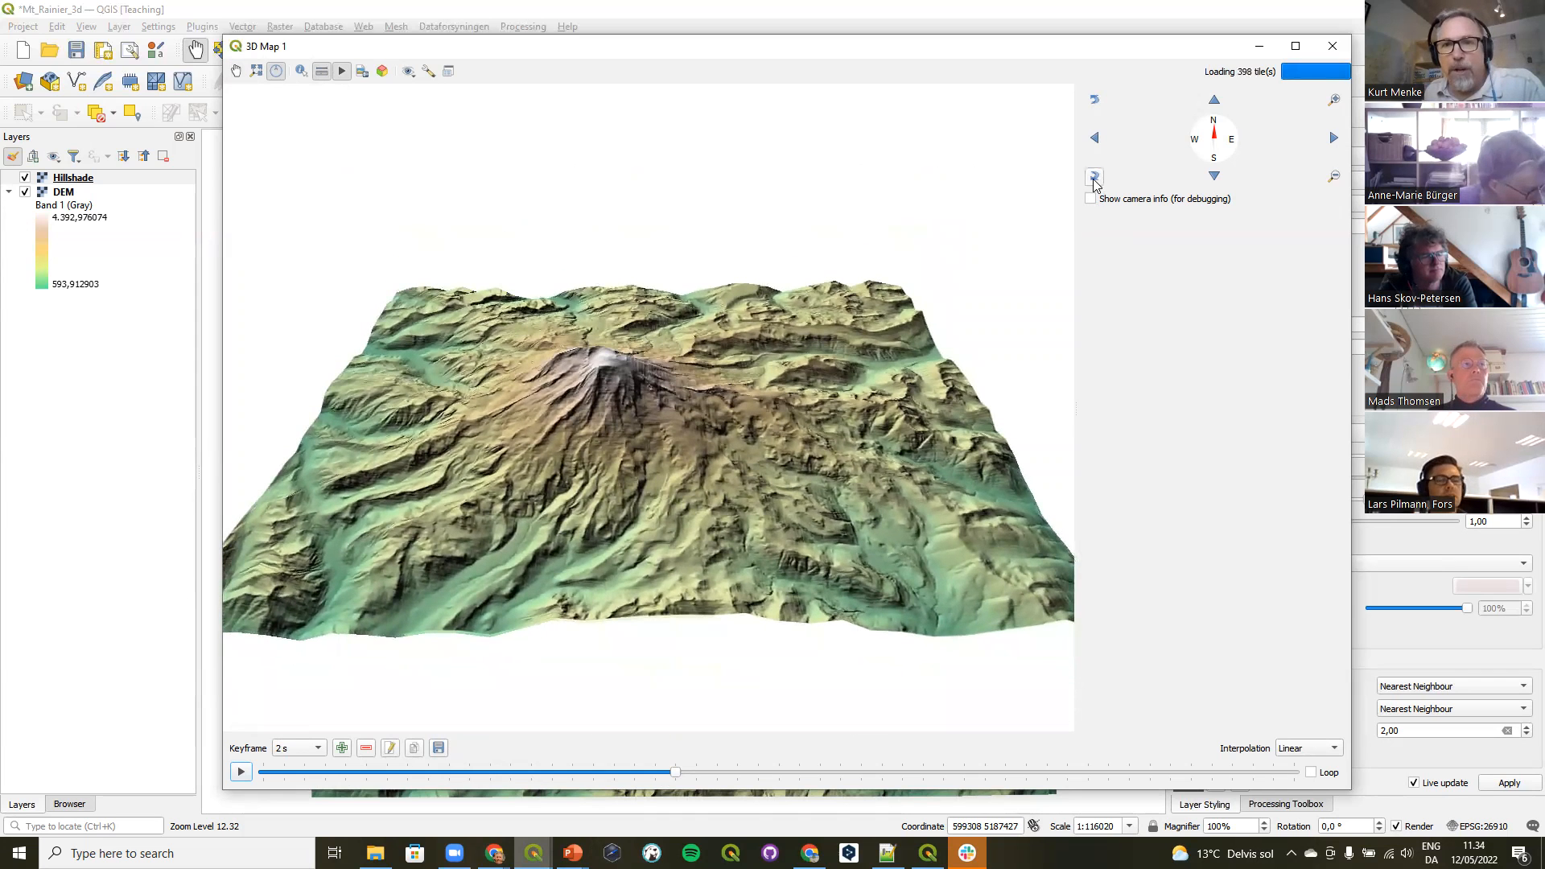
click(1211, 157)
drag(1208, 151, 1126, 168)
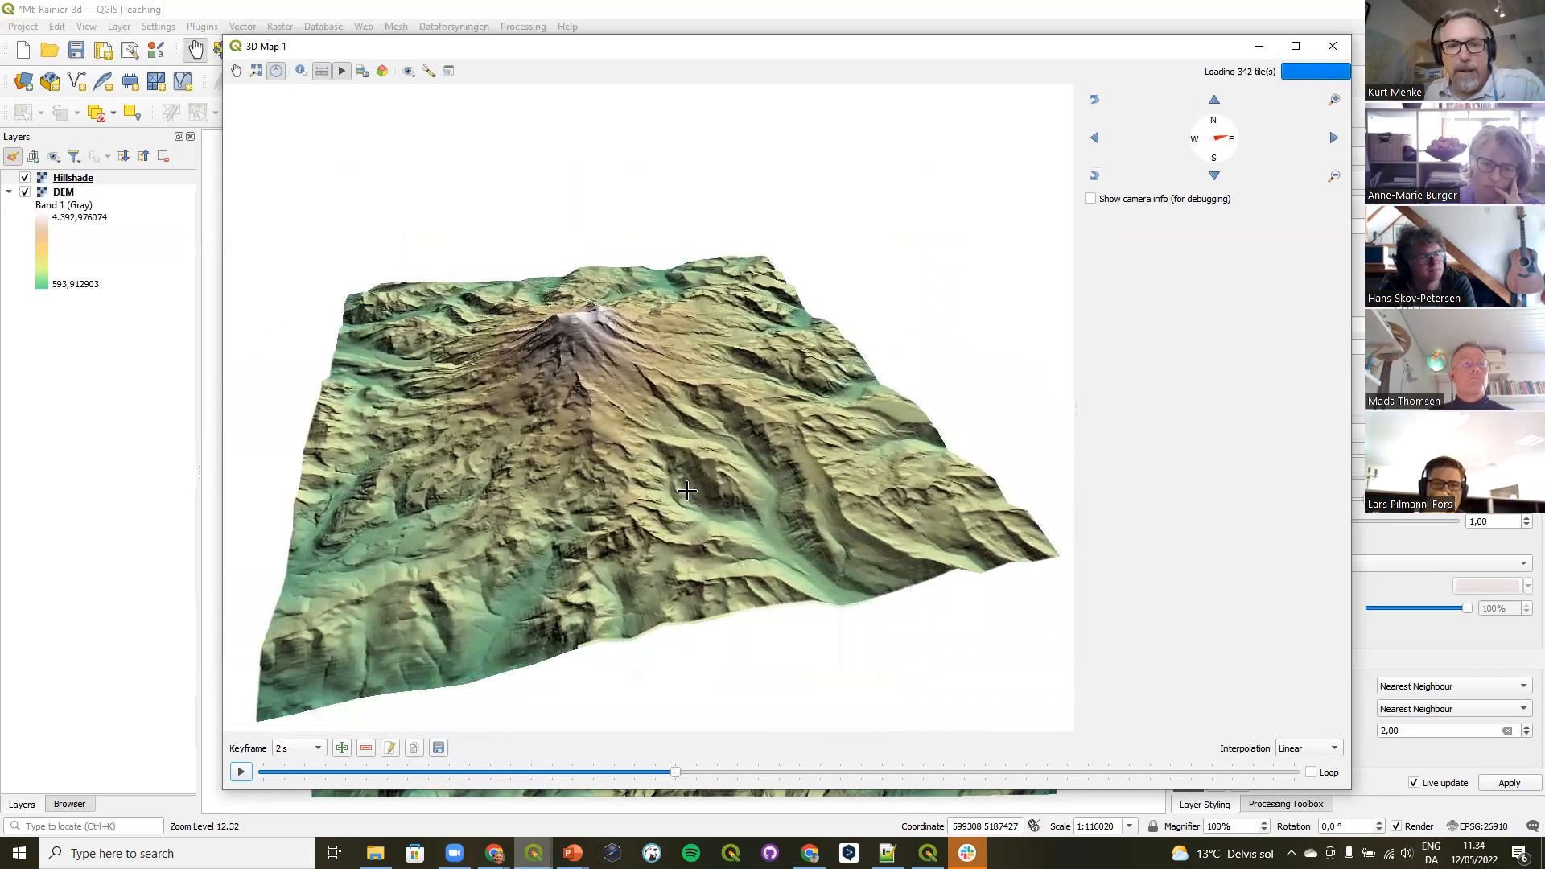
click(316, 752)
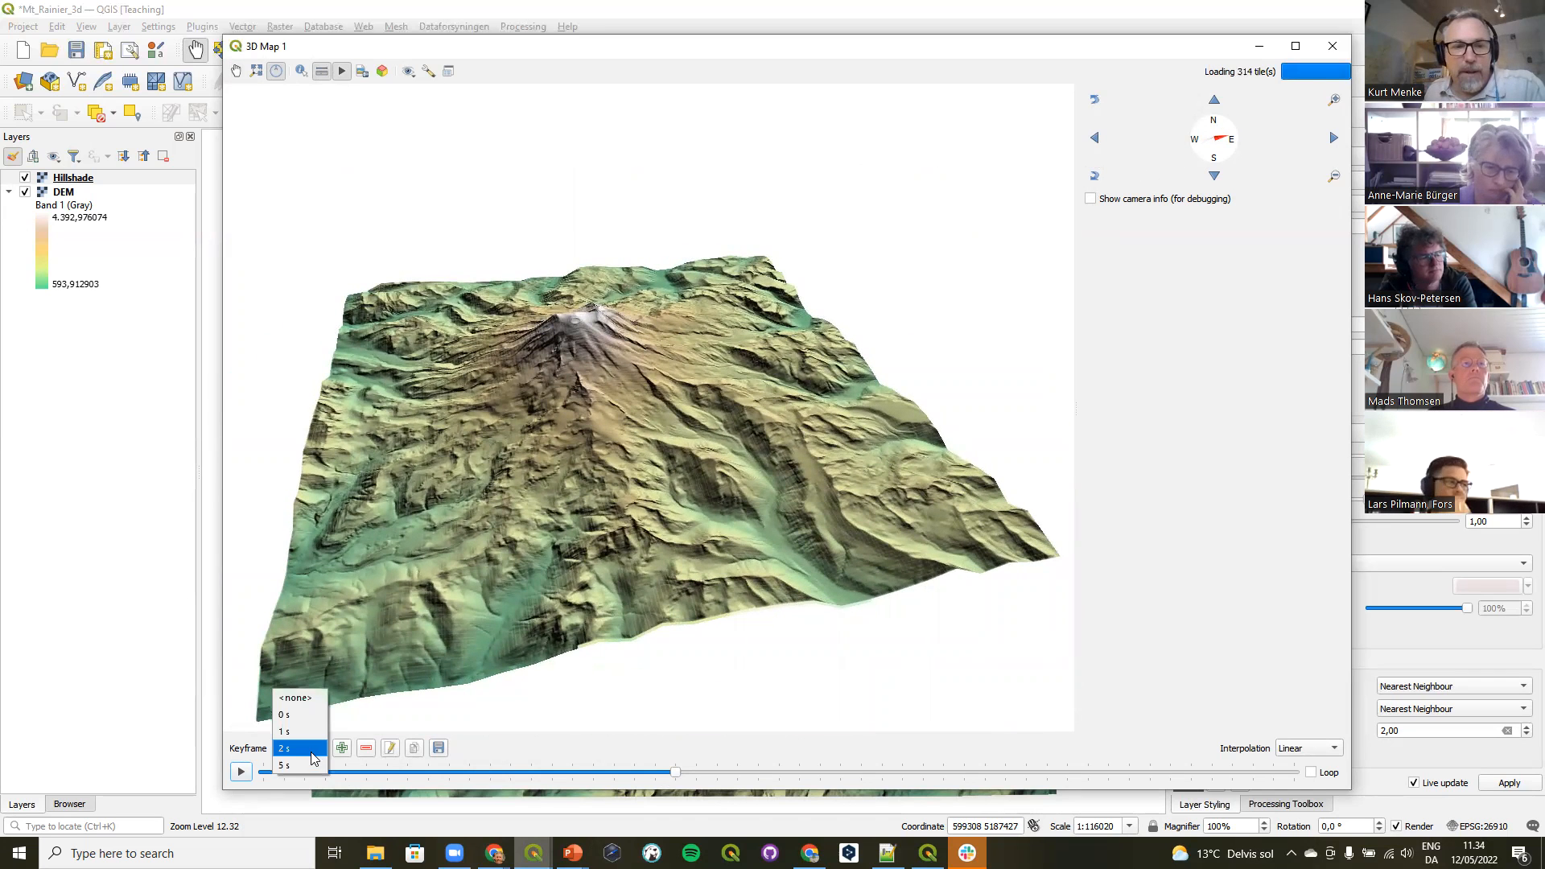
click(342, 748)
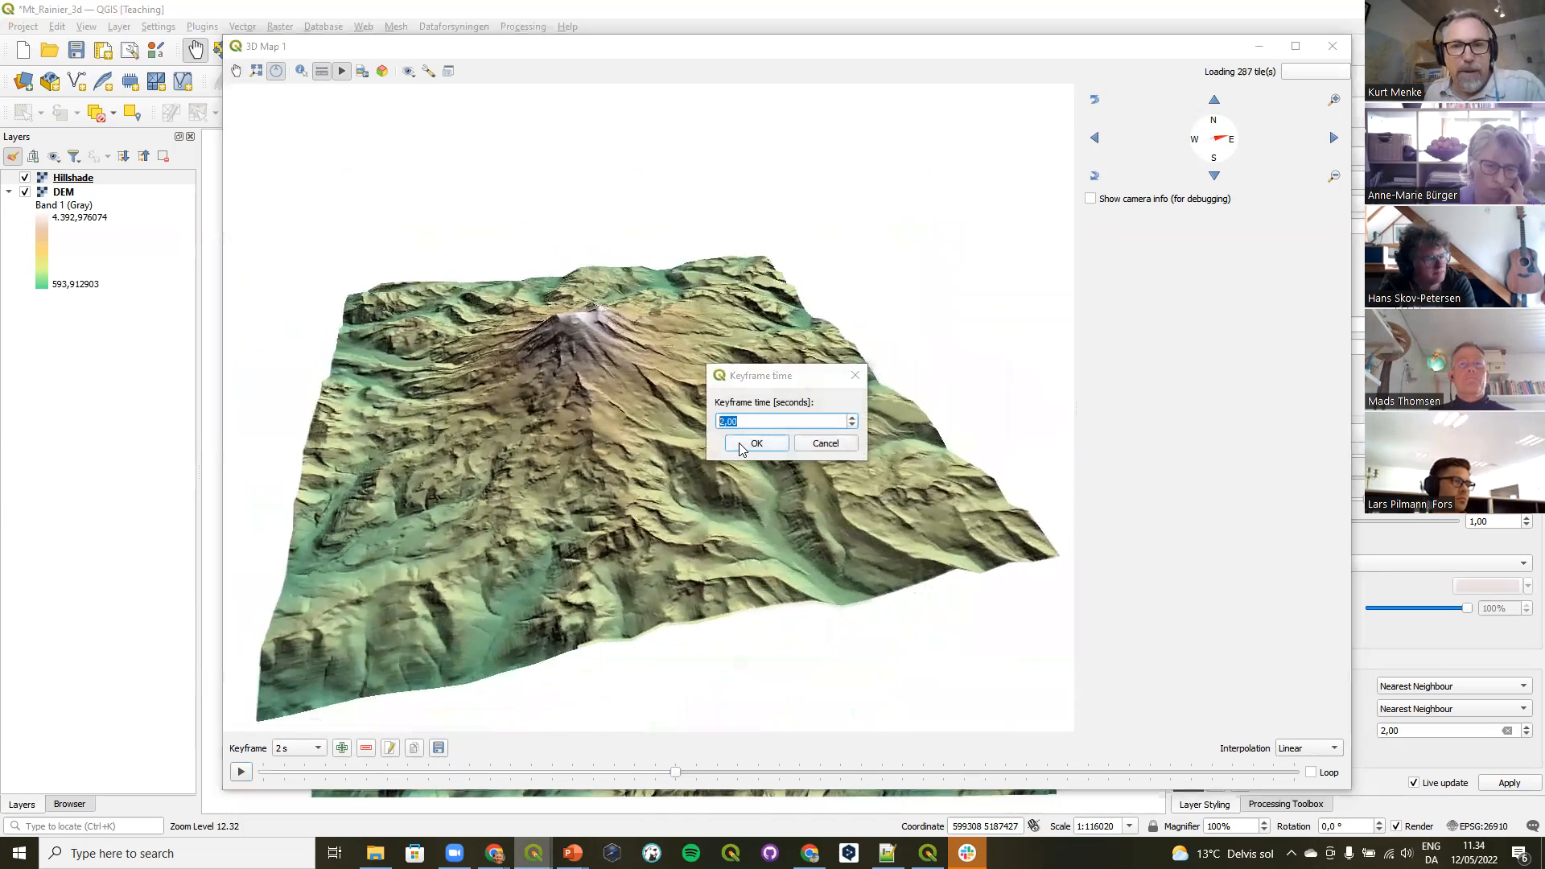
text(3)
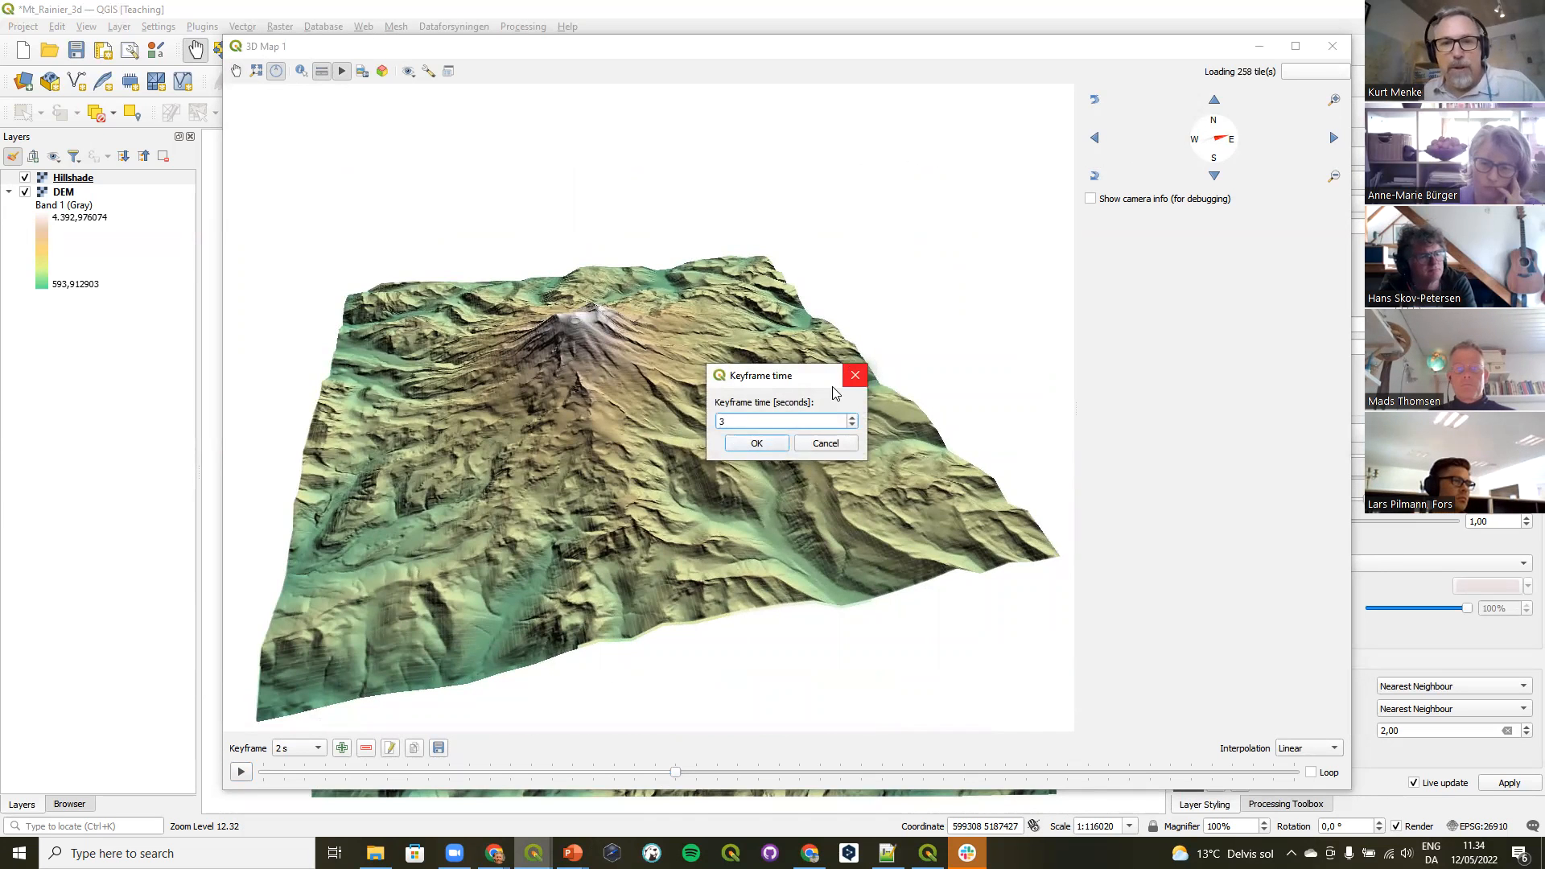
click(760, 445)
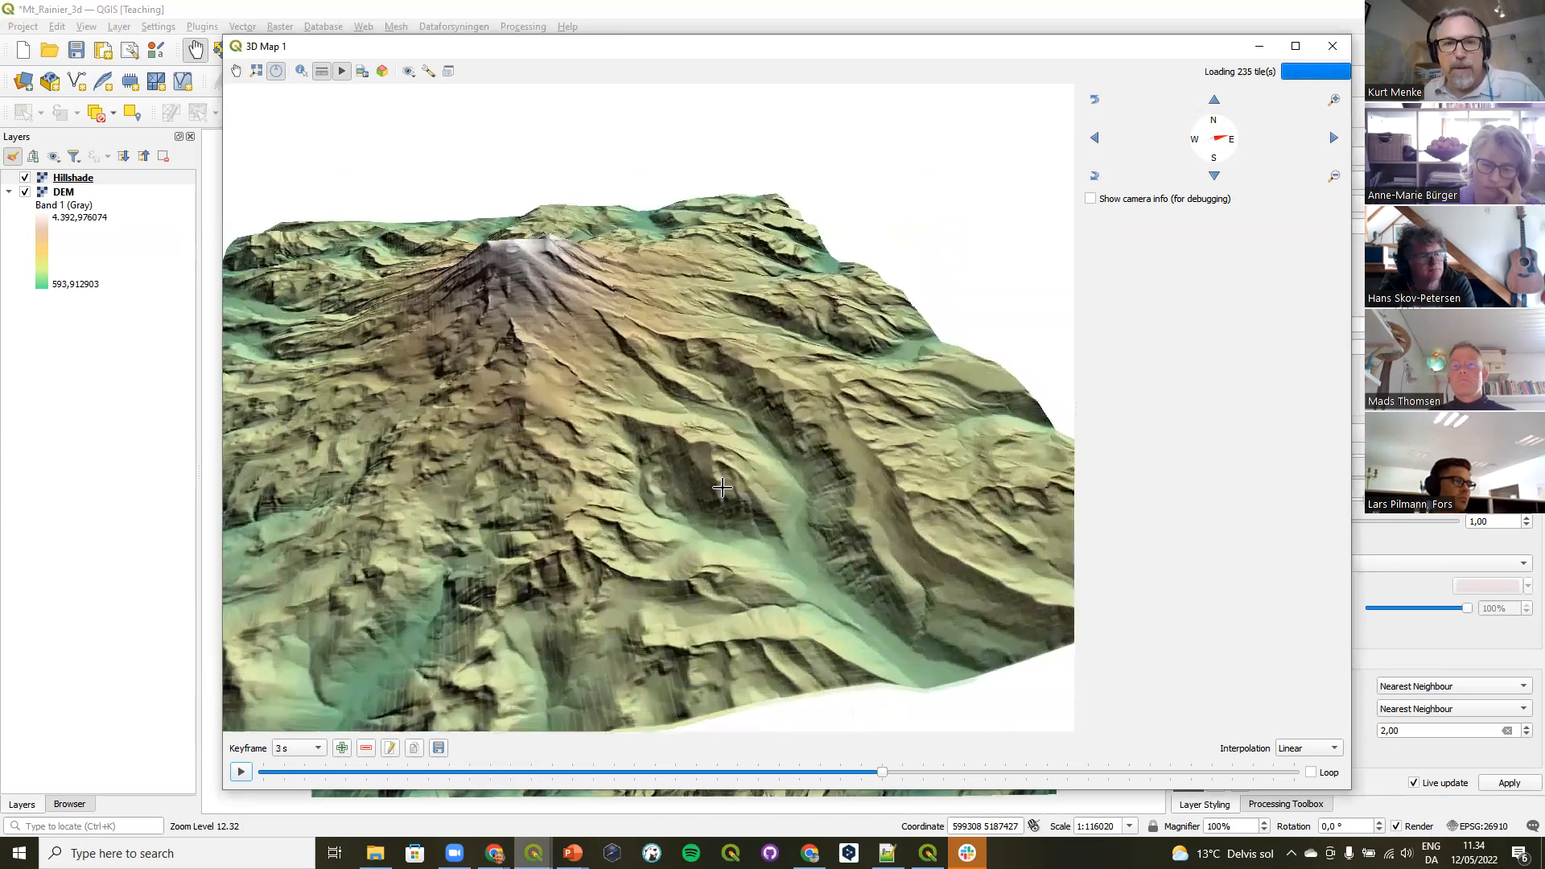
Add a keyframe at 4 seconds for a closer camera view of the rotated terrain.
click(342, 748)
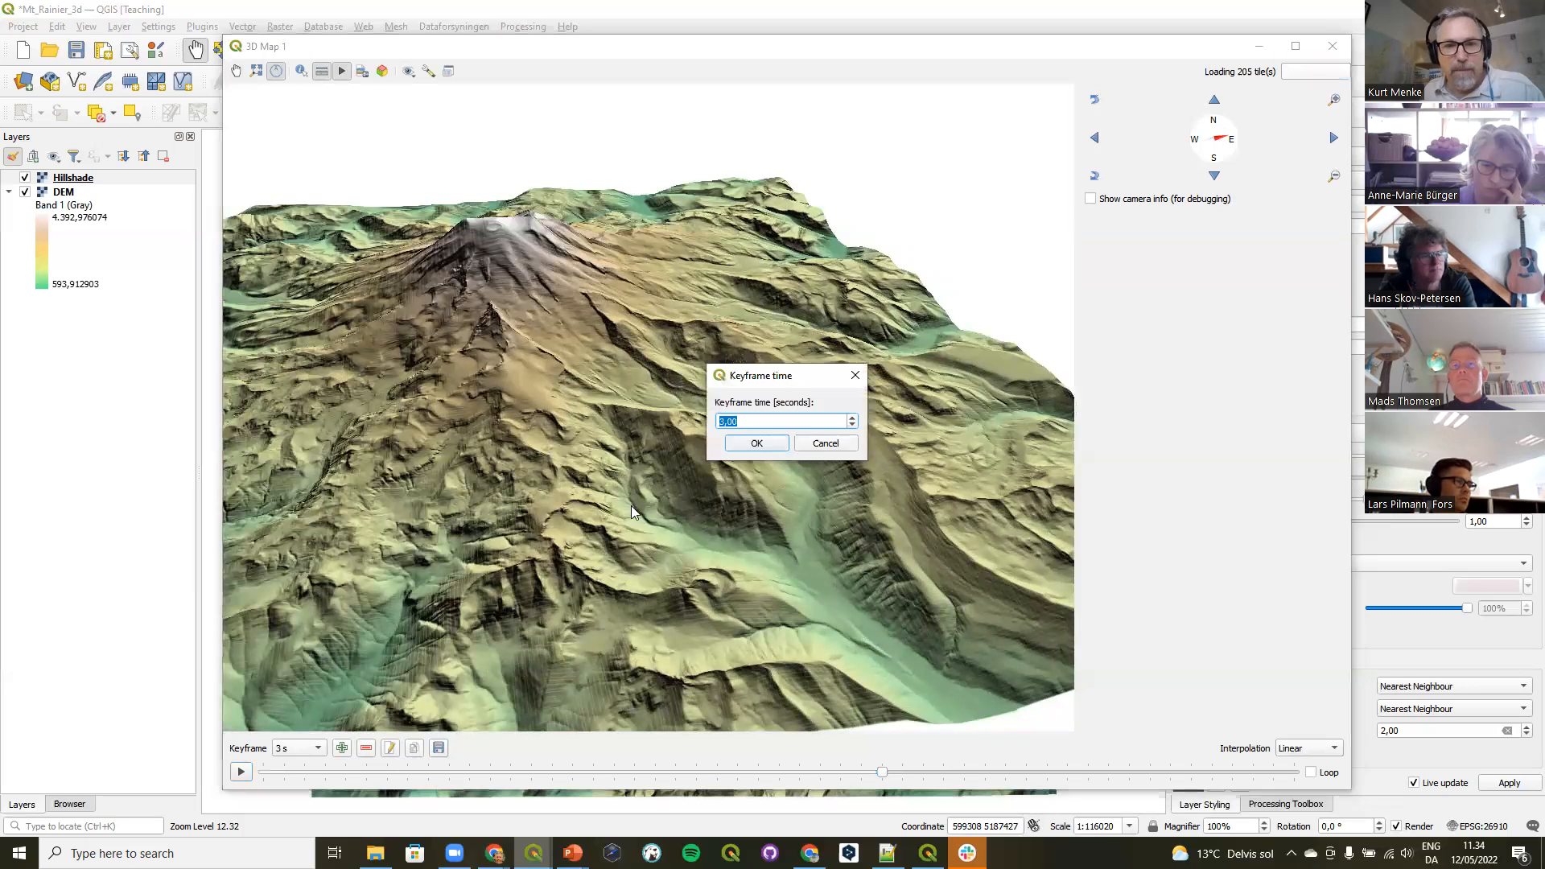
text(4)
click(760, 443)
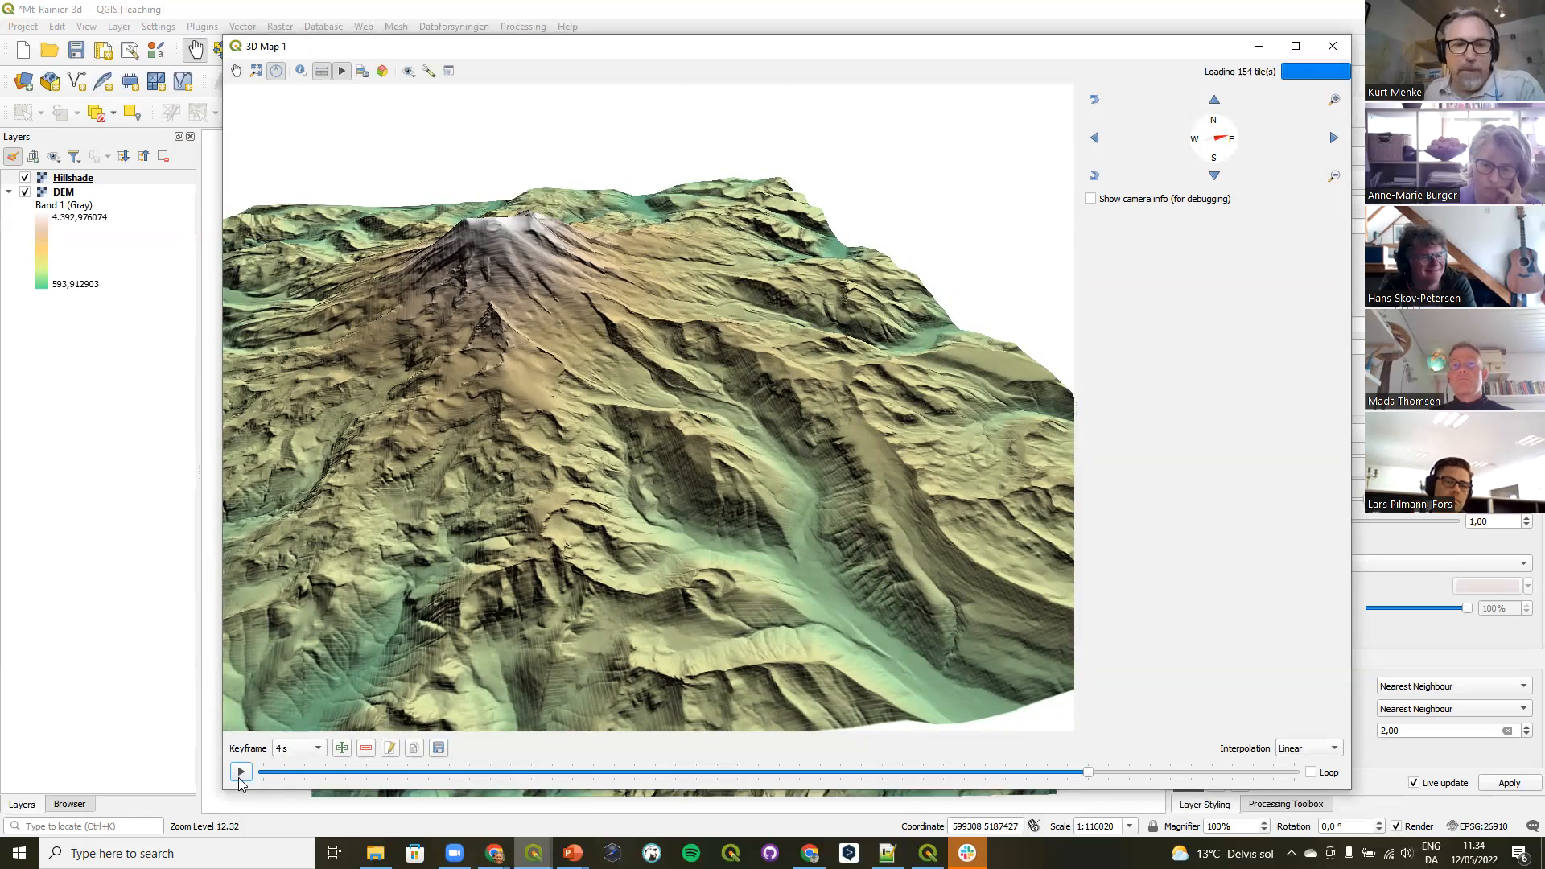
Play the camera animation from the start and review the 3D animation export settings without exporting.
drag(1090, 774, 264, 773)
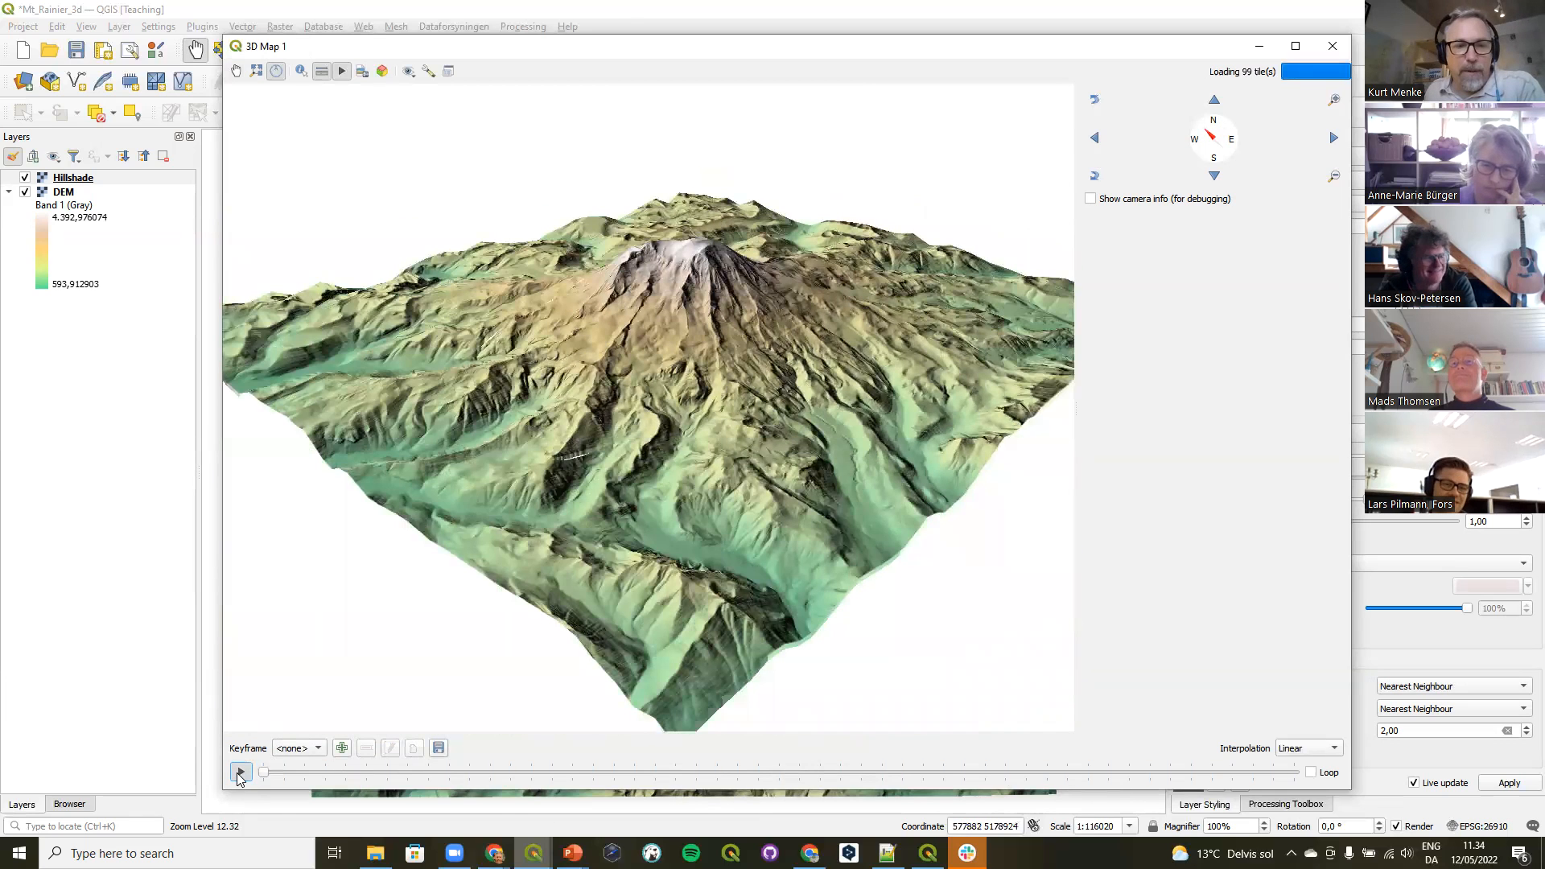
click(239, 772)
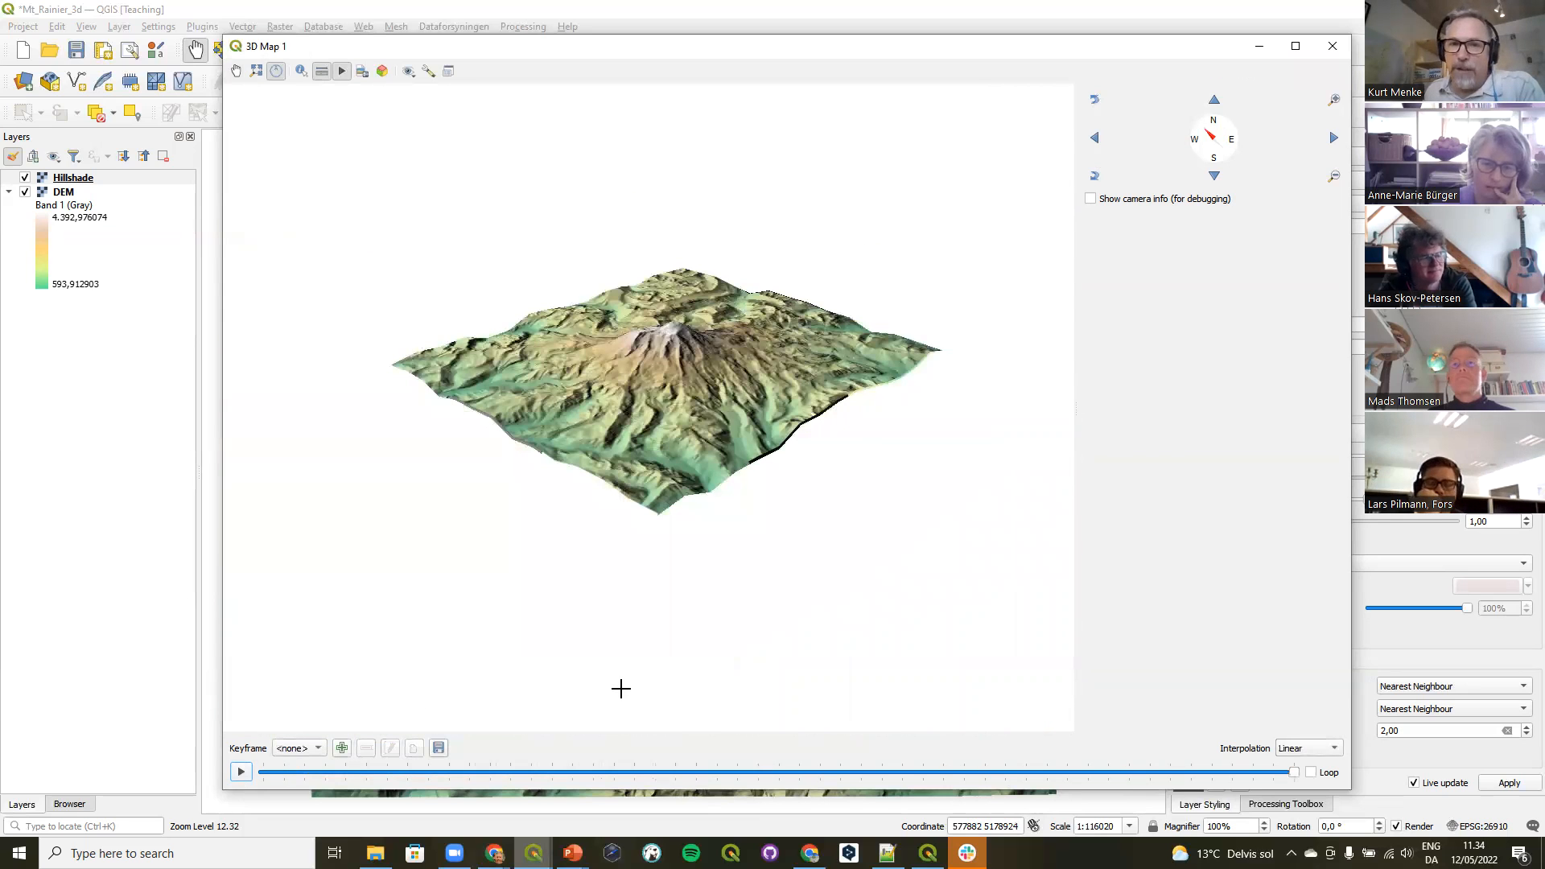
click(438, 749)
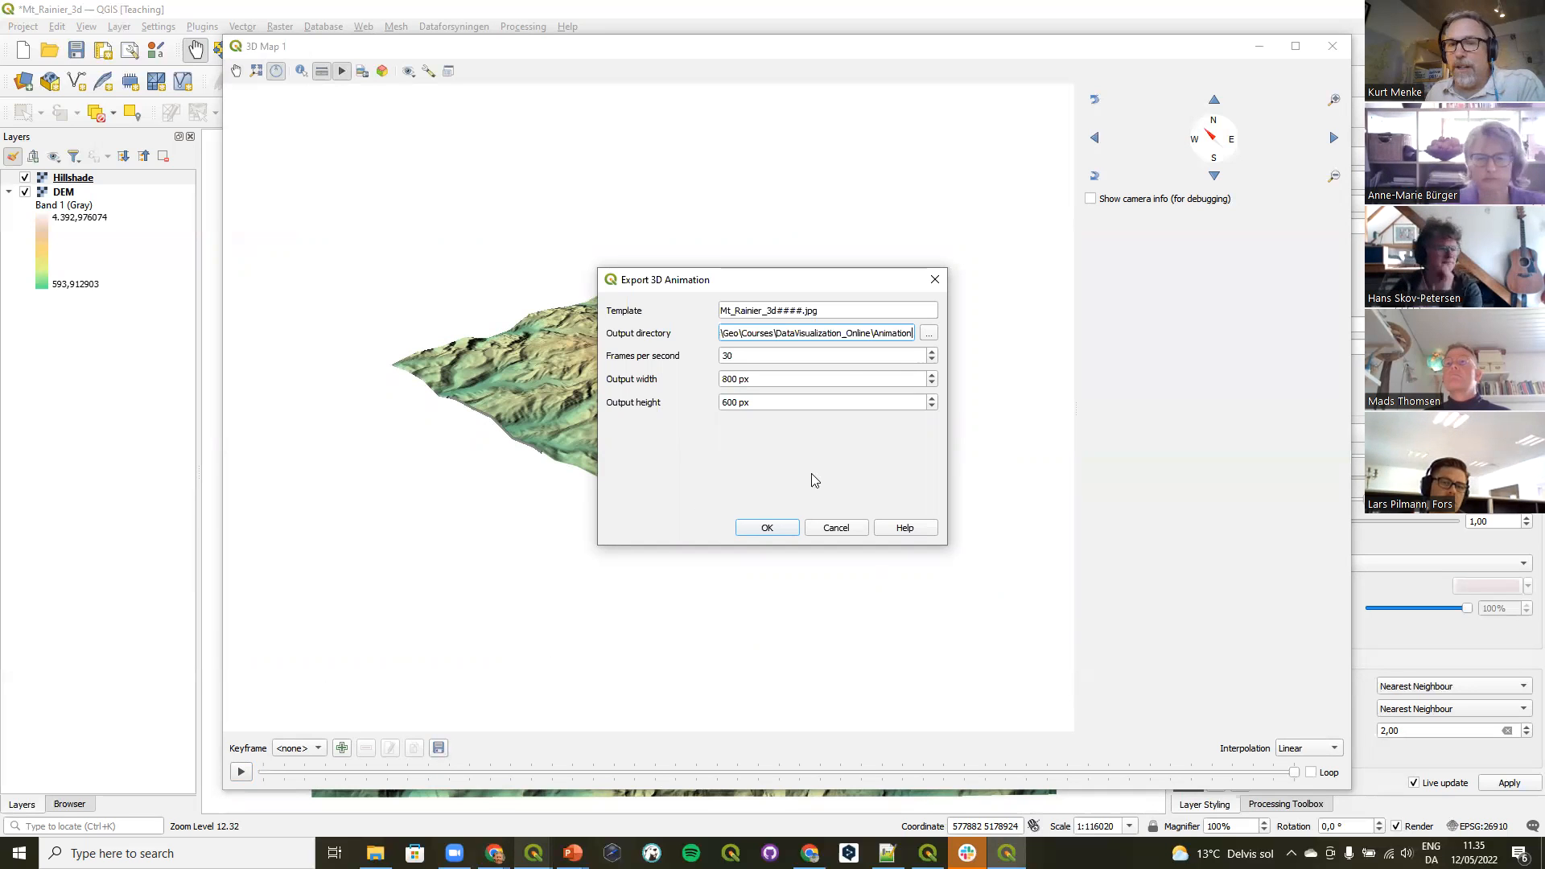
click(833, 531)
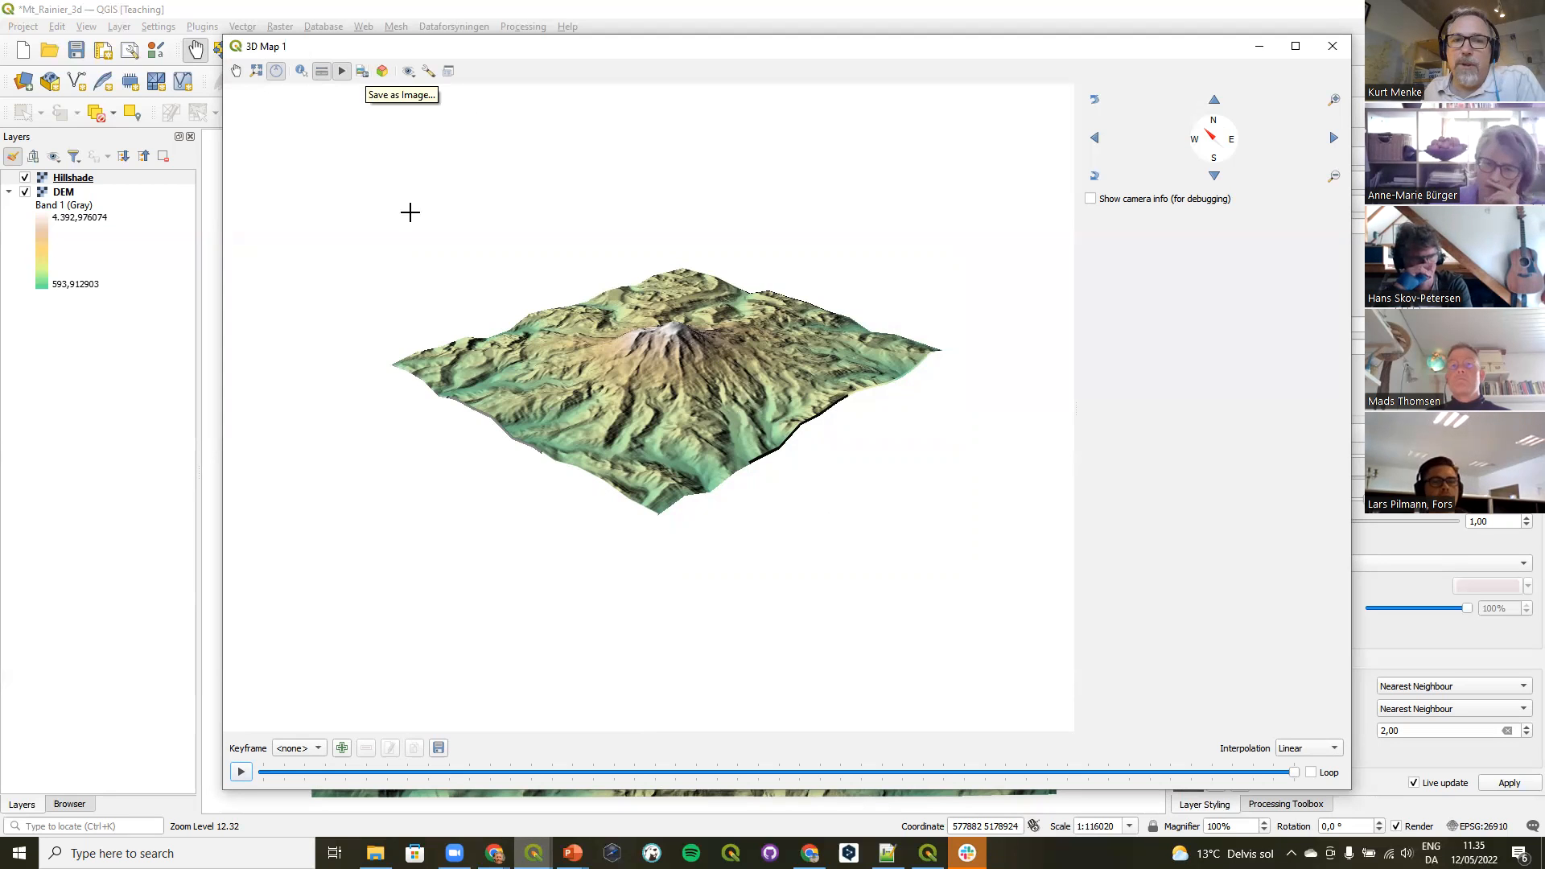
Zoom in on the volcano and review the 3D scene export settings without exporting.
scroll(480, 269, up, 5)
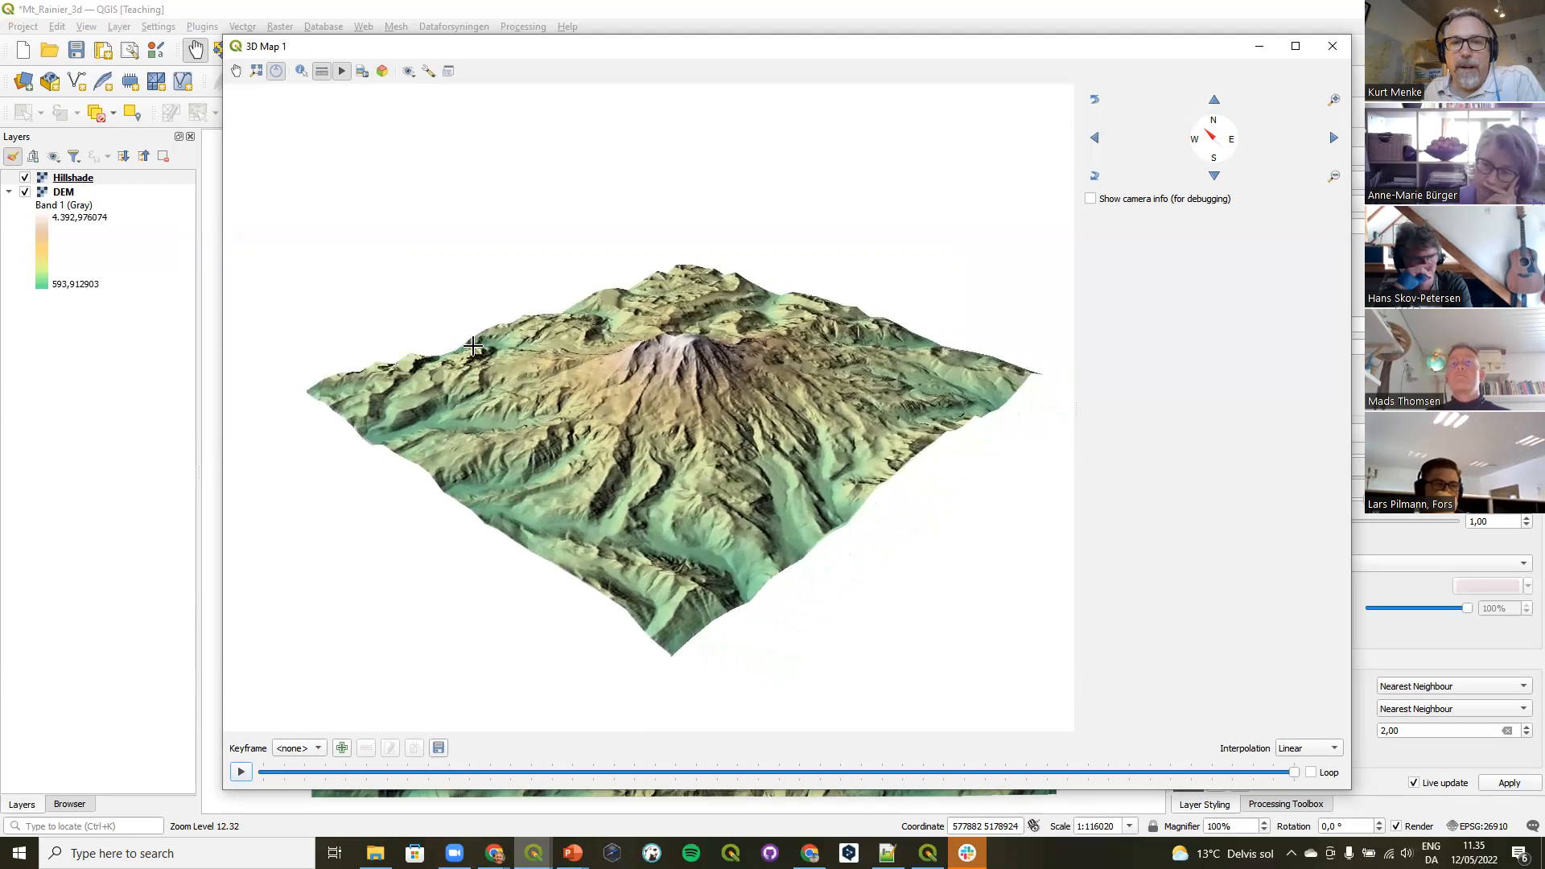
click(473, 346)
scroll(473, 346, up, 2)
click(924, 466)
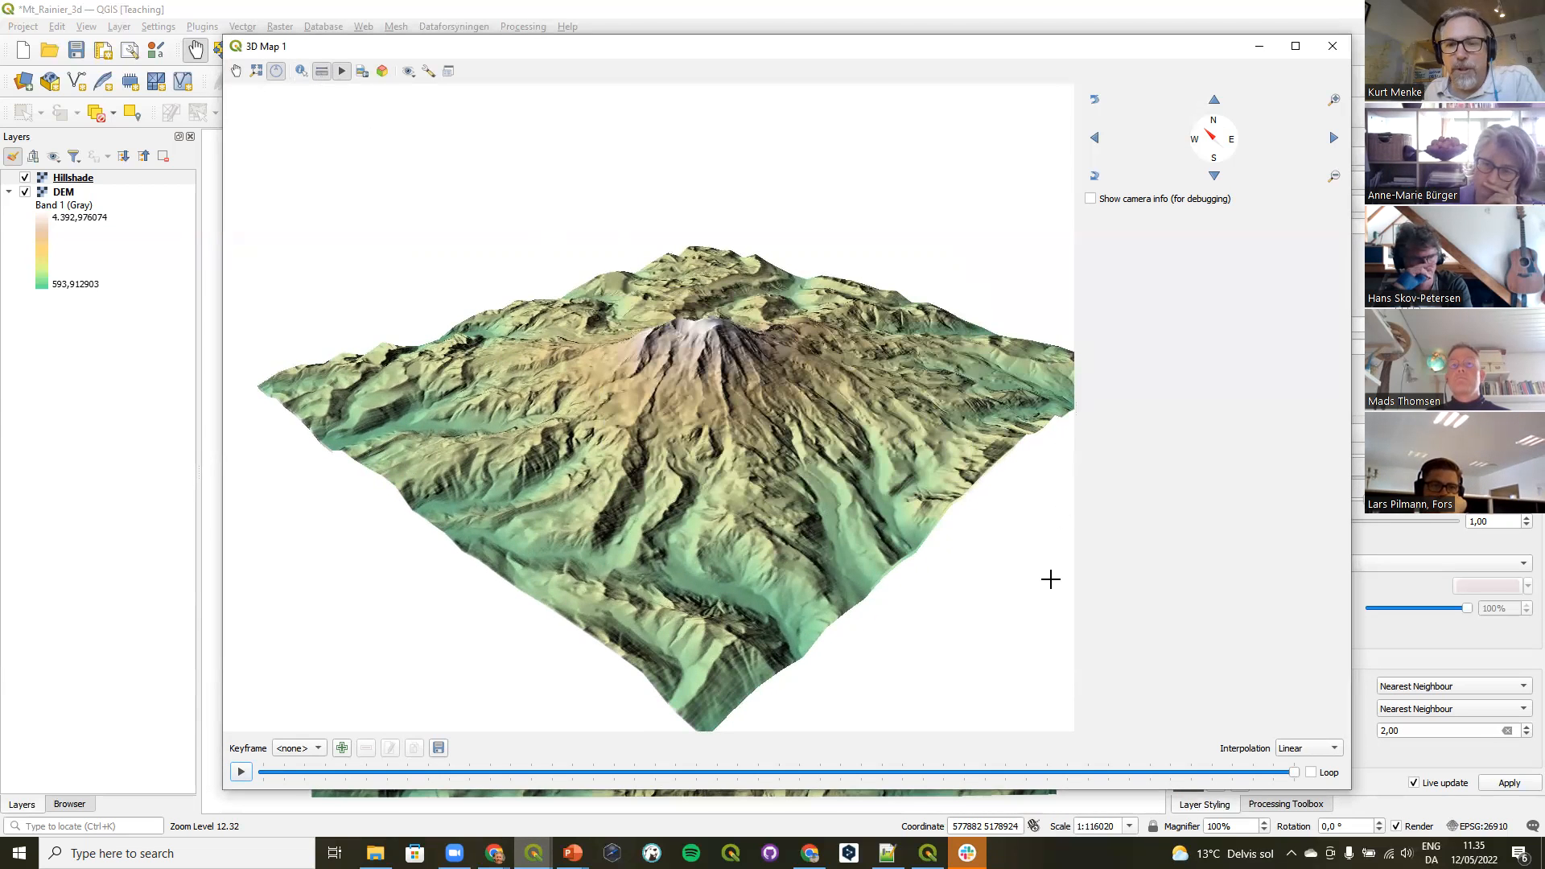
scroll(830, 432, up, 3)
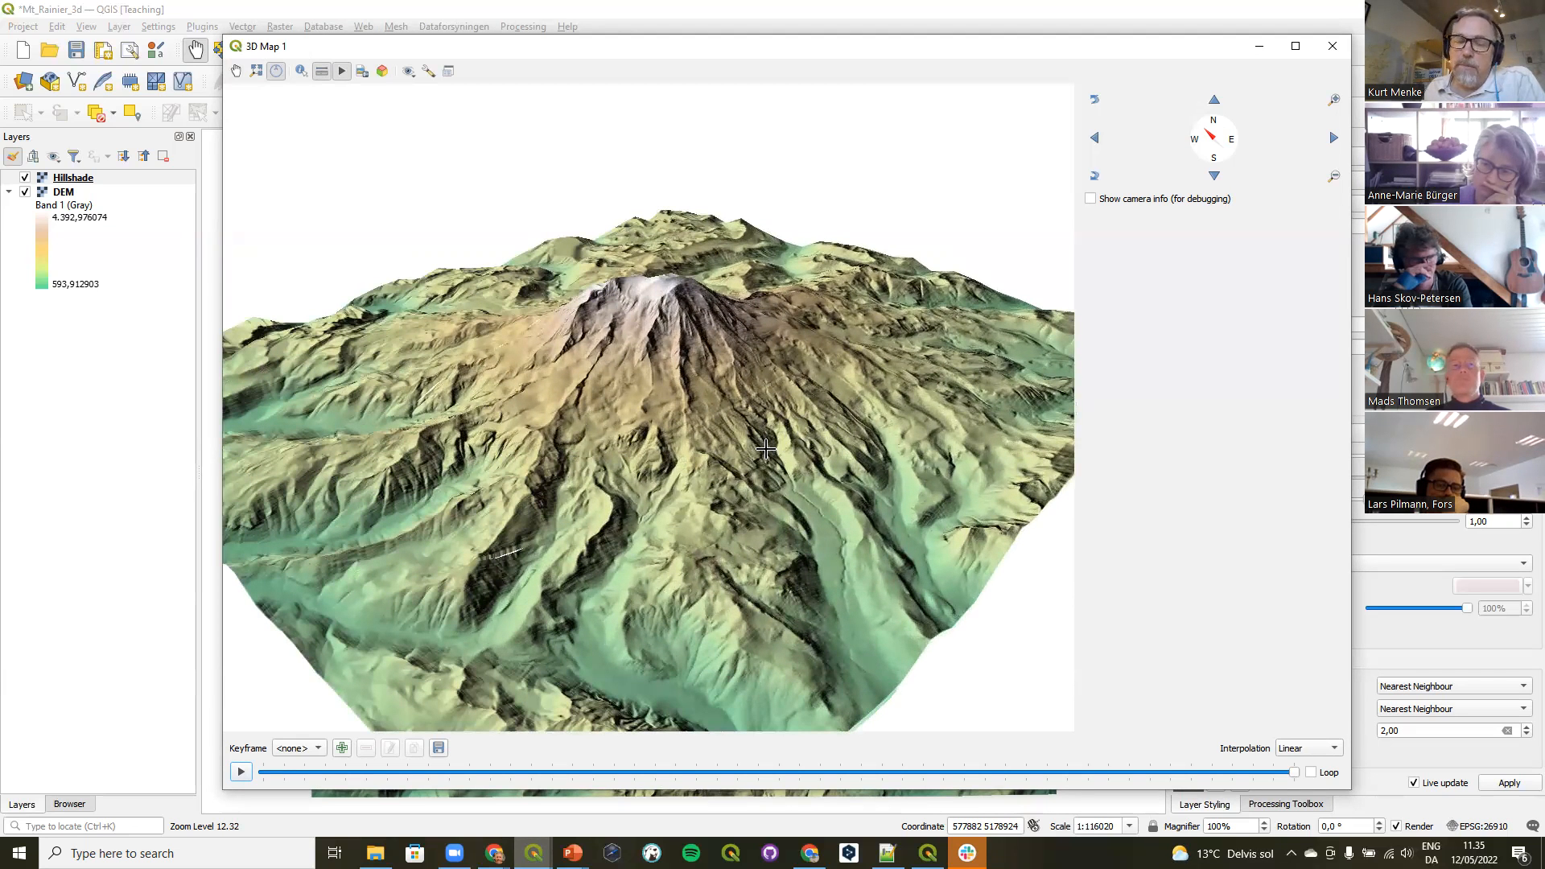
click(382, 74)
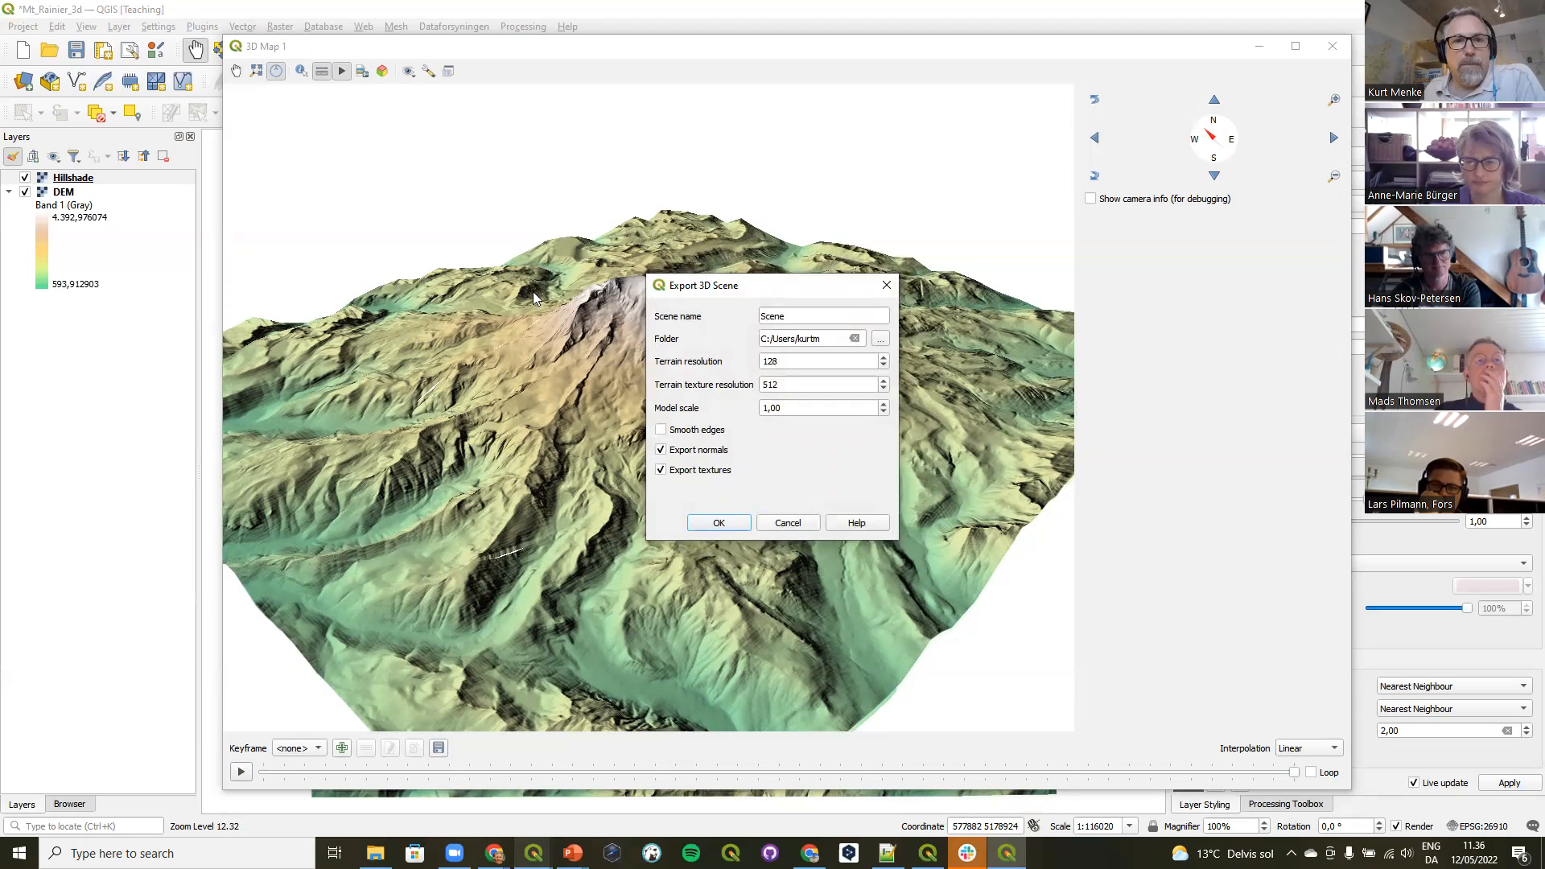
click(787, 524)
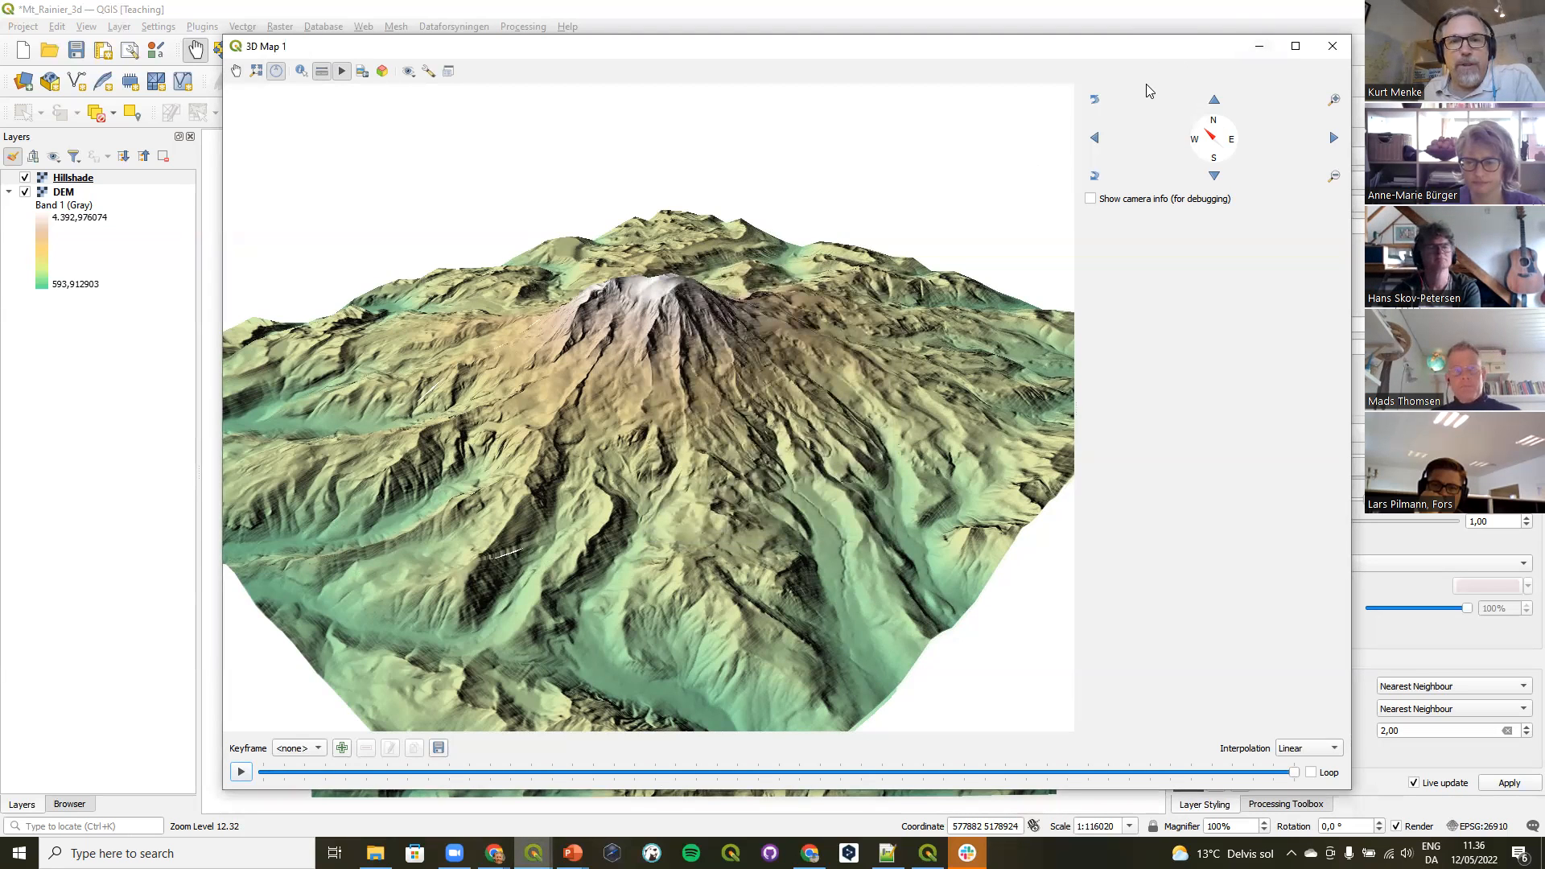
Move the 3D map window clear of the main menus and open the 3D Map Views Manager.
drag(1148, 45, 1202, 144)
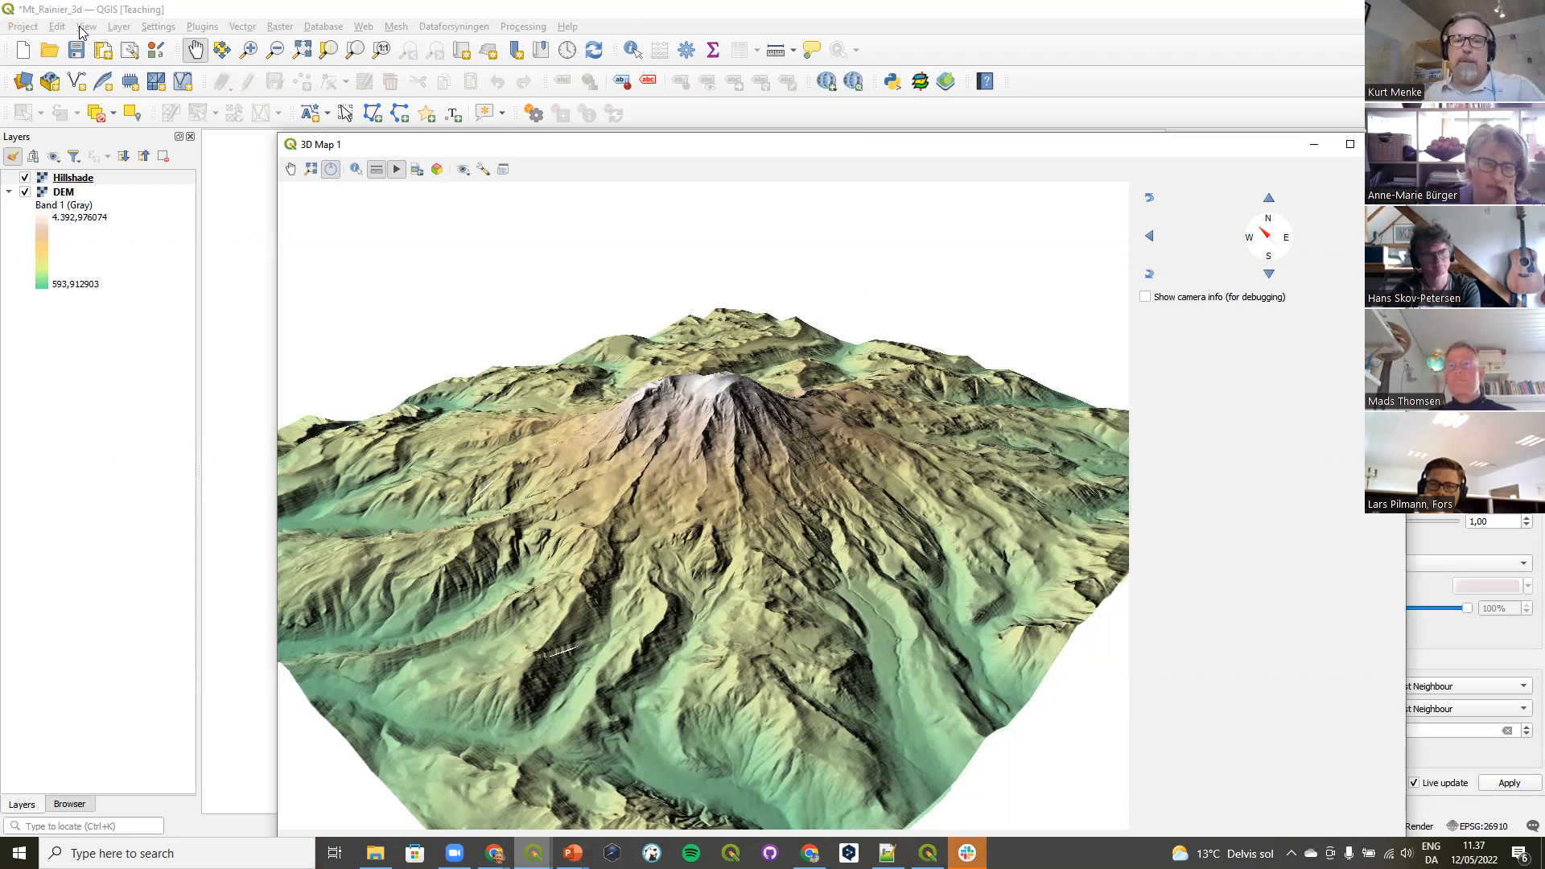
click(86, 27)
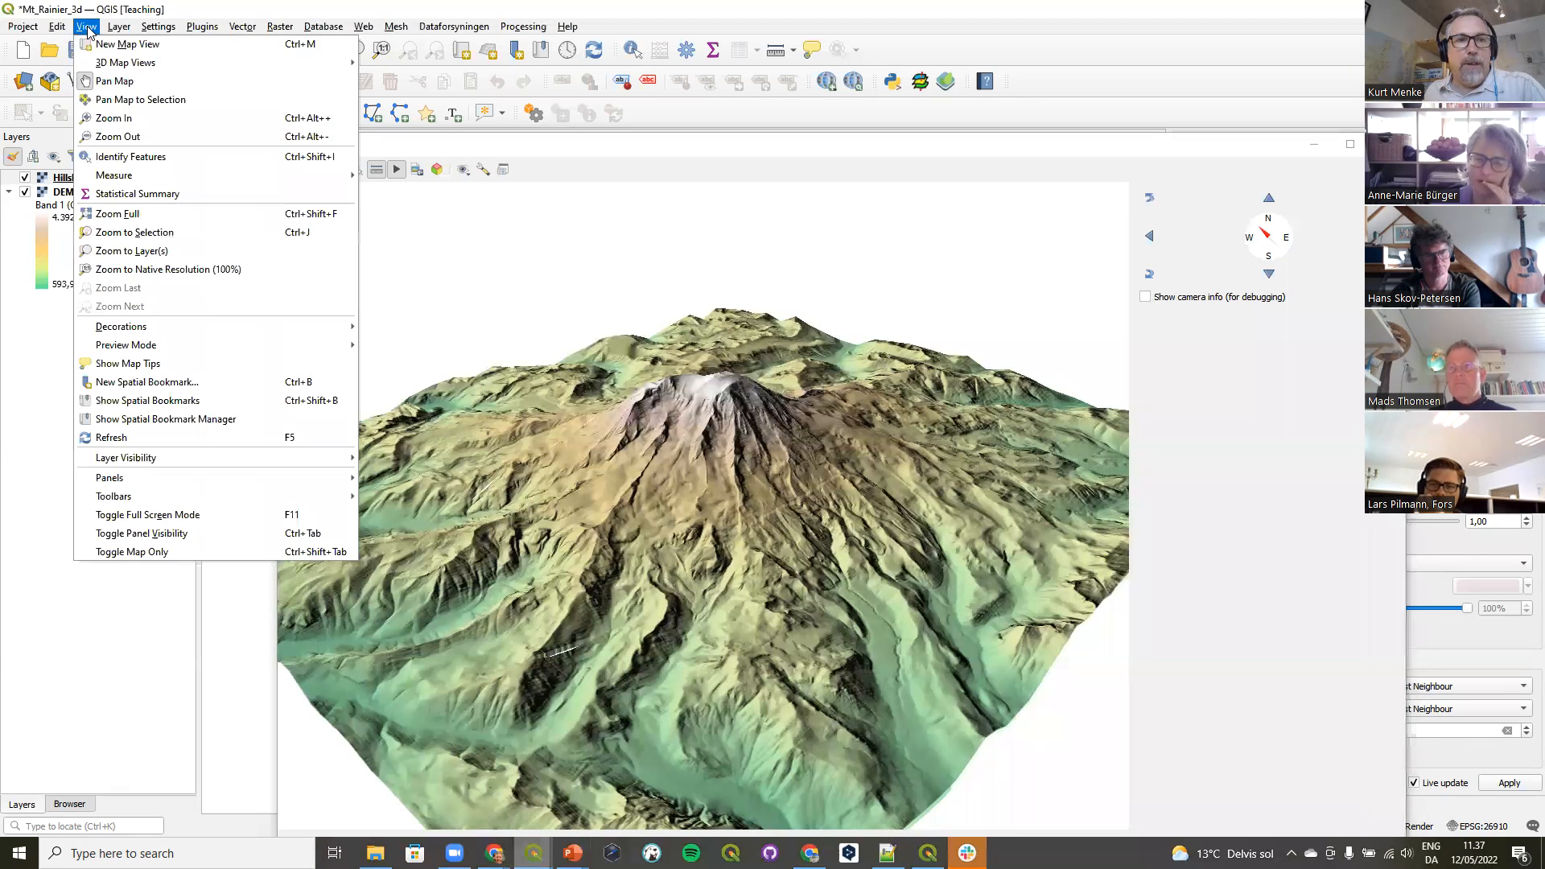
mouse_move(113, 63)
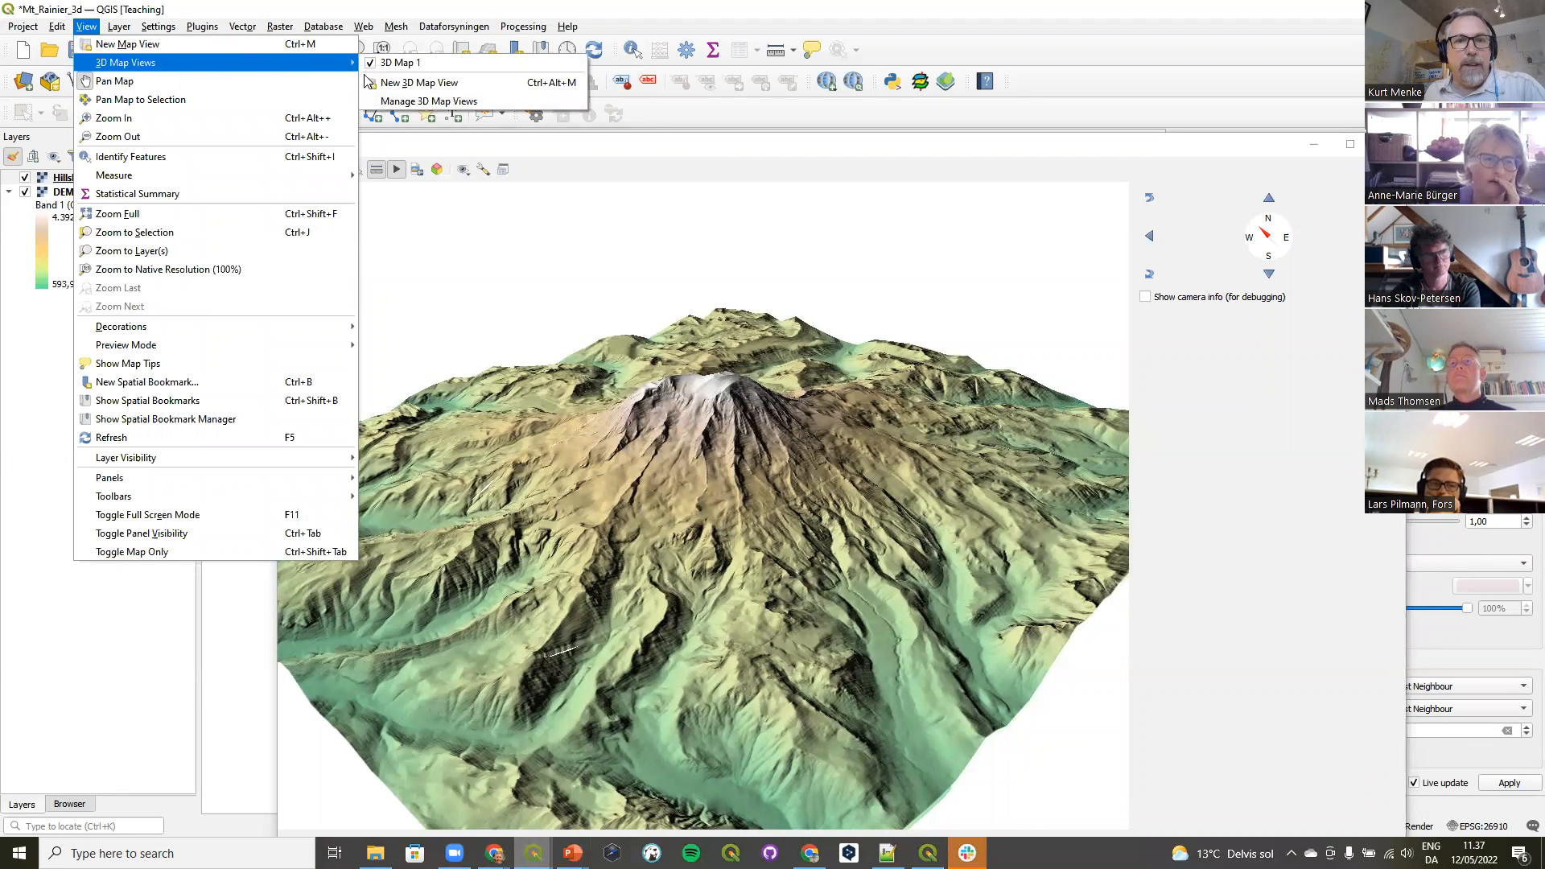
click(426, 102)
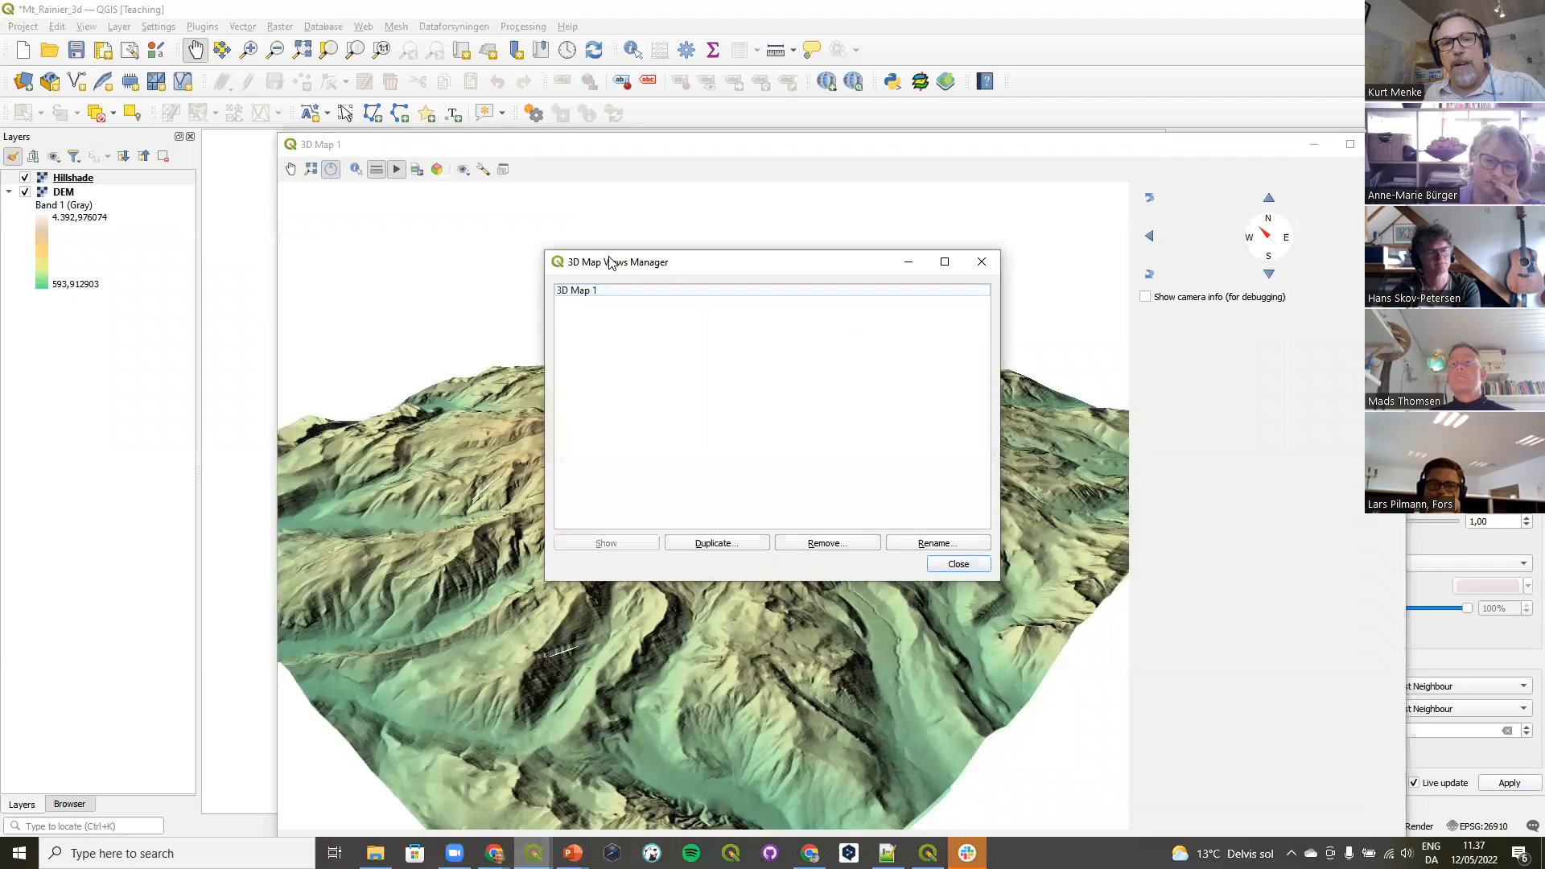
Rename the 3D map view in the 3D Map Views Manager to "Mt Rainier".
drag(608, 259, 565, 151)
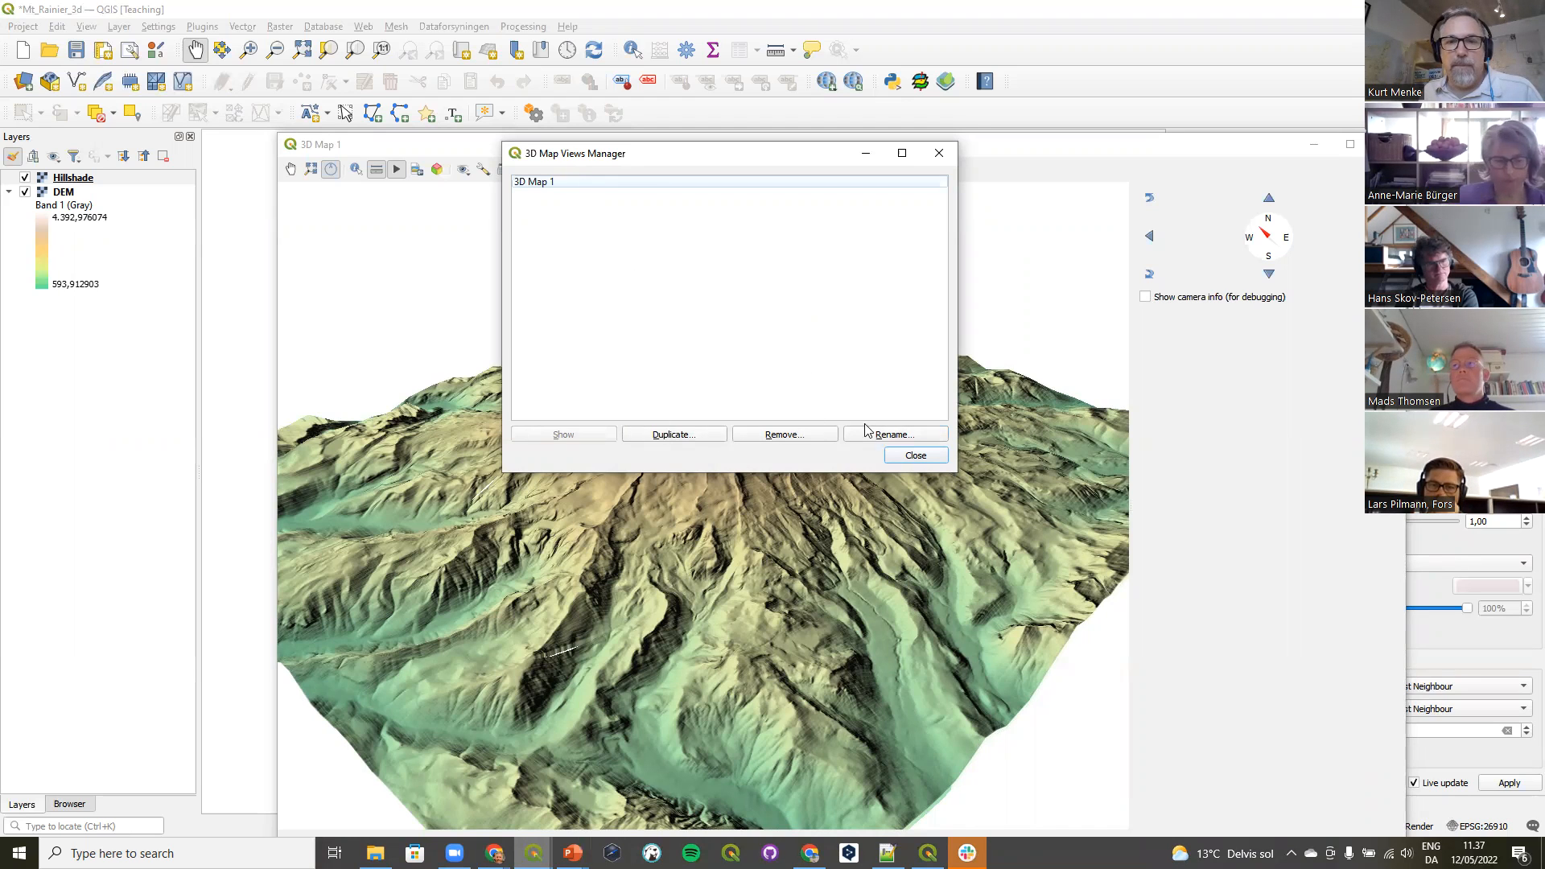
click(591, 181)
click(888, 436)
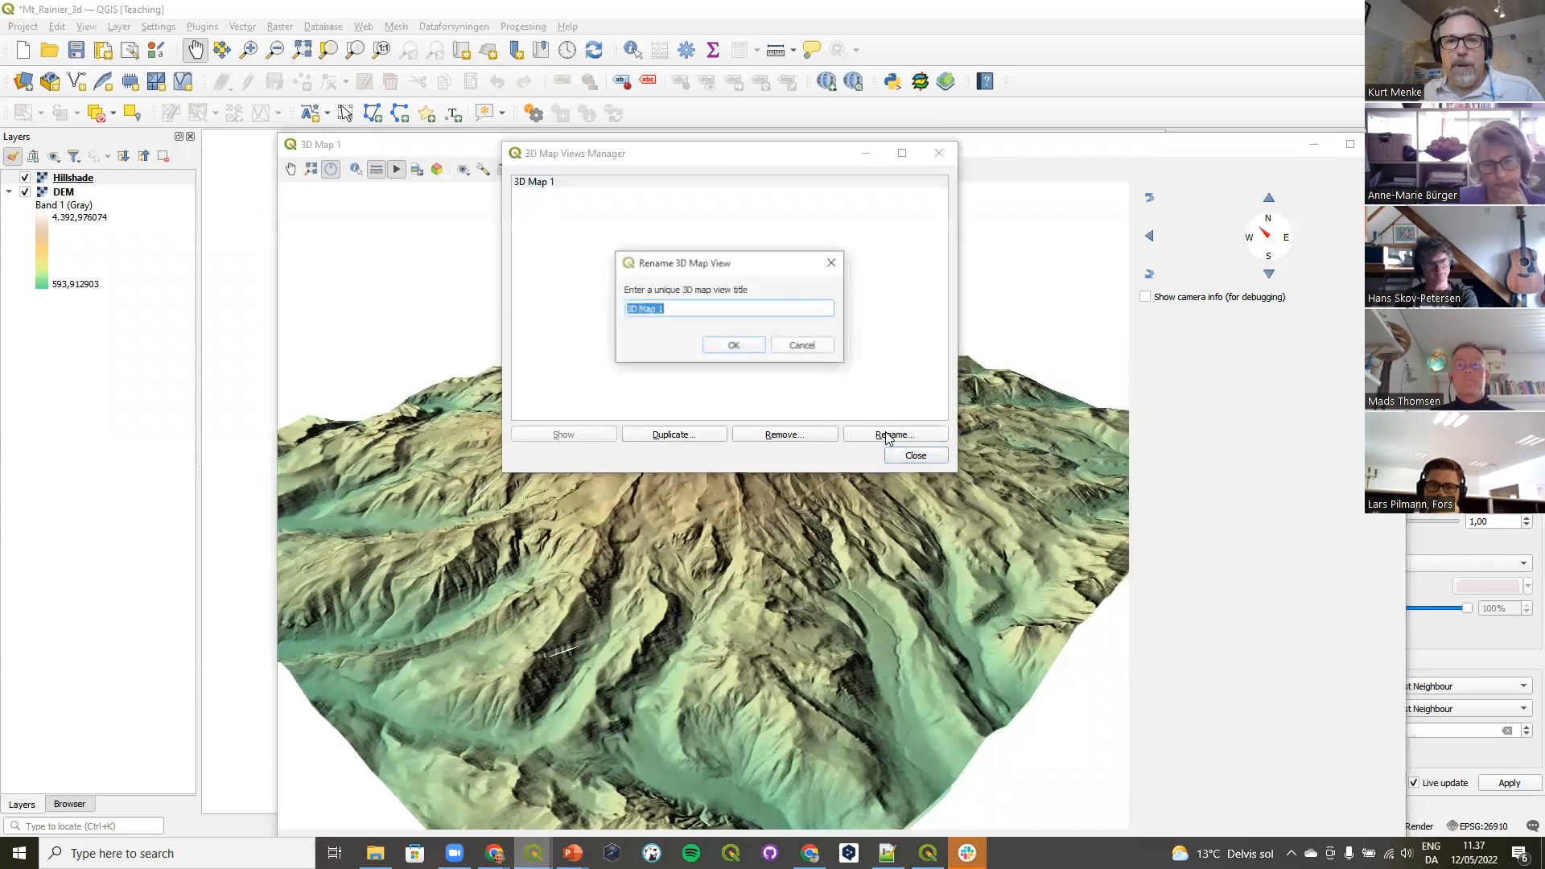
text(Mt)
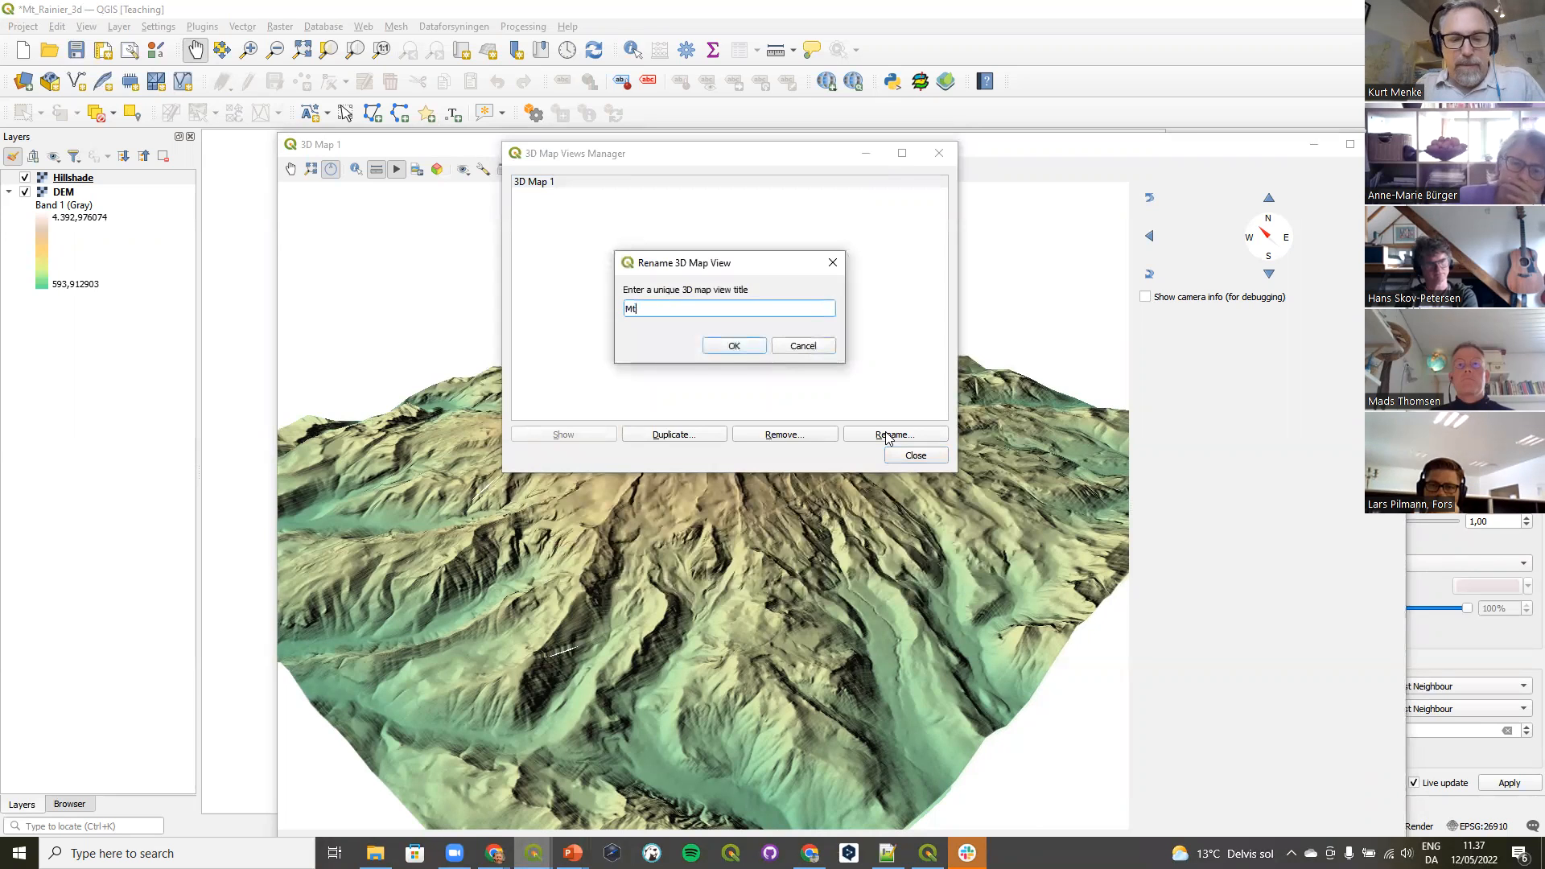
text( r)
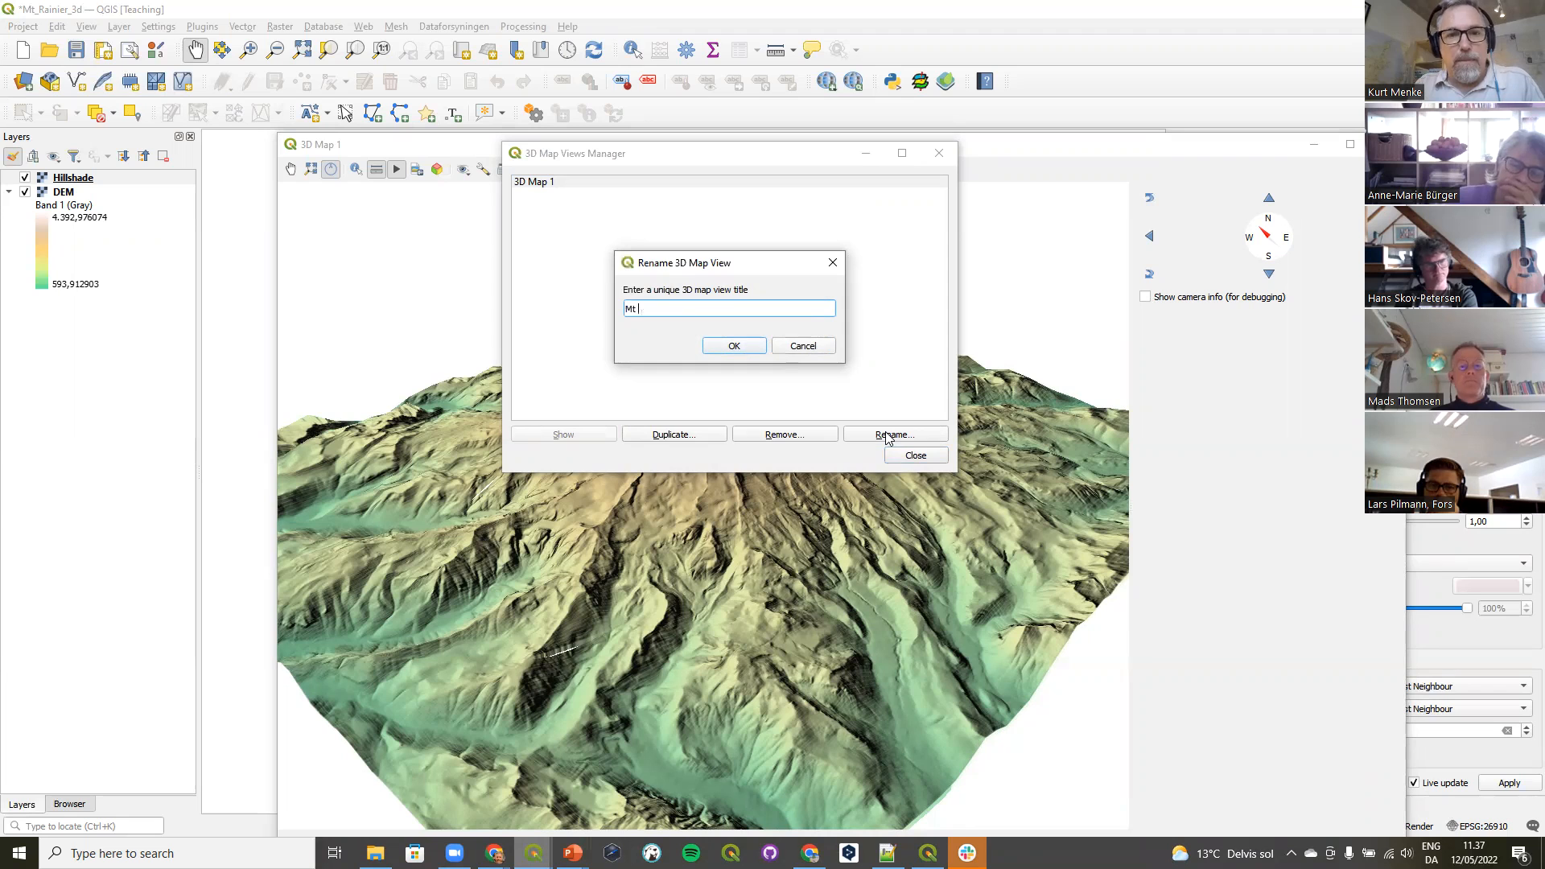
text(ainier)
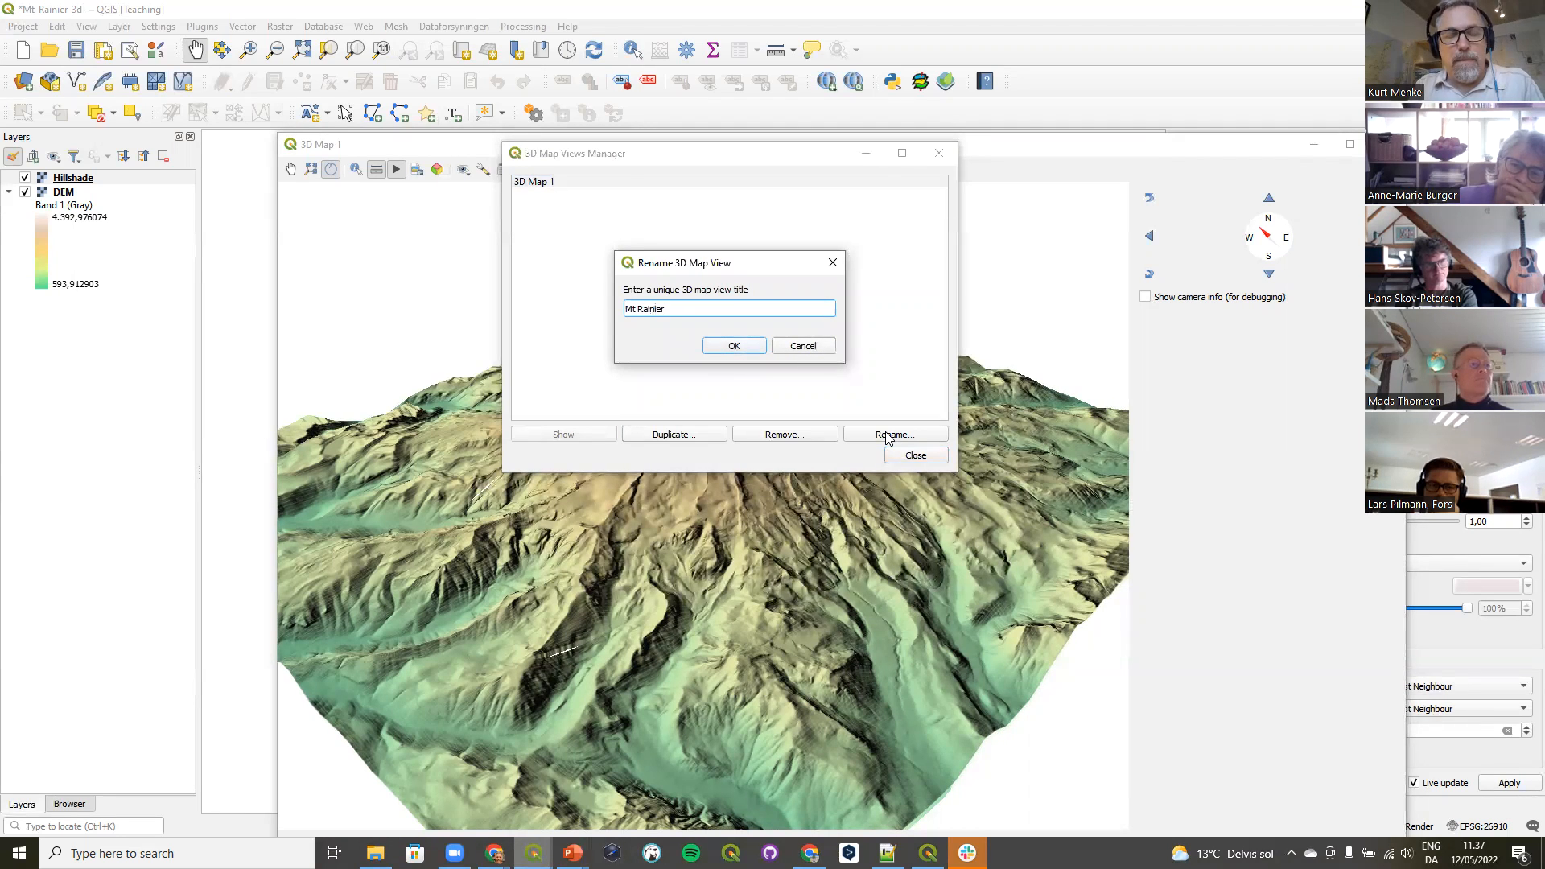
click(743, 347)
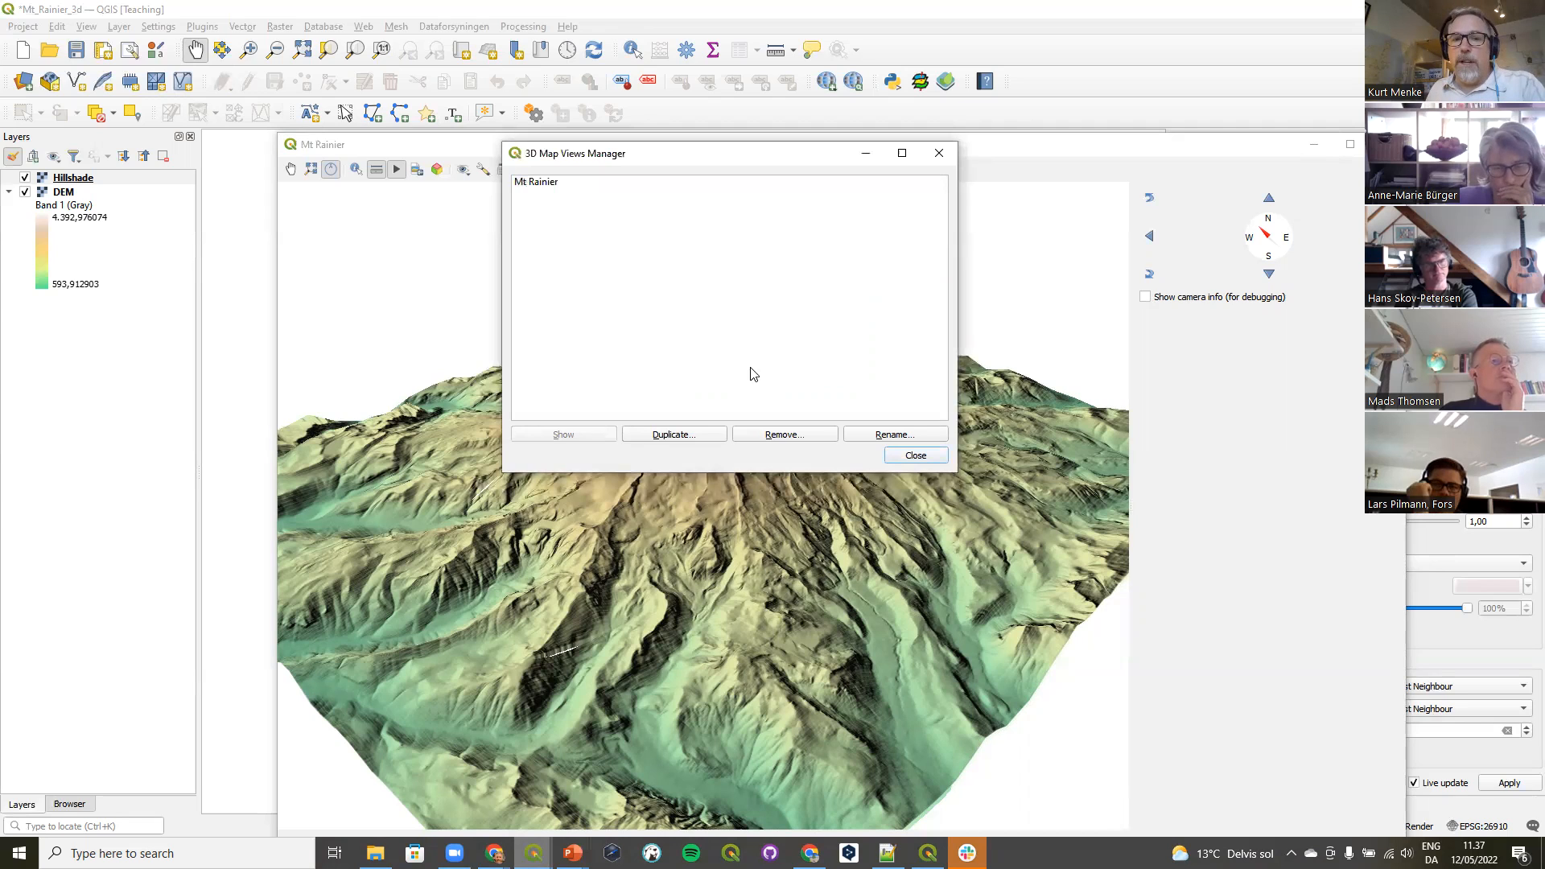
Duplicate the Mt Rainier 3D map view as "Mt Rainier copy" and close the duplicate's window.
click(545, 187)
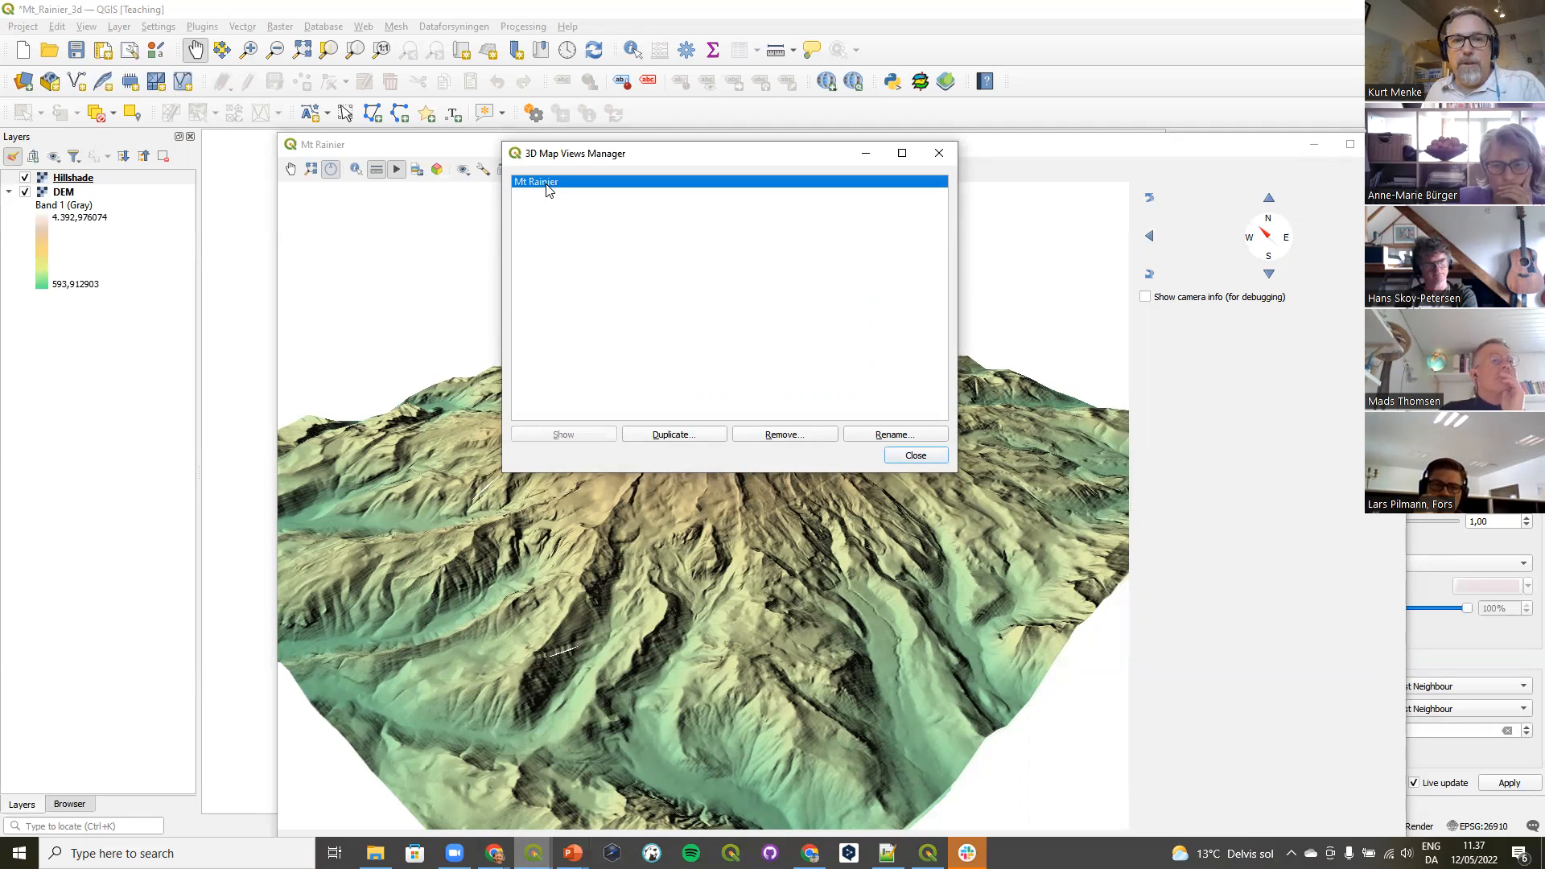
click(693, 437)
click(687, 310)
text(copy)
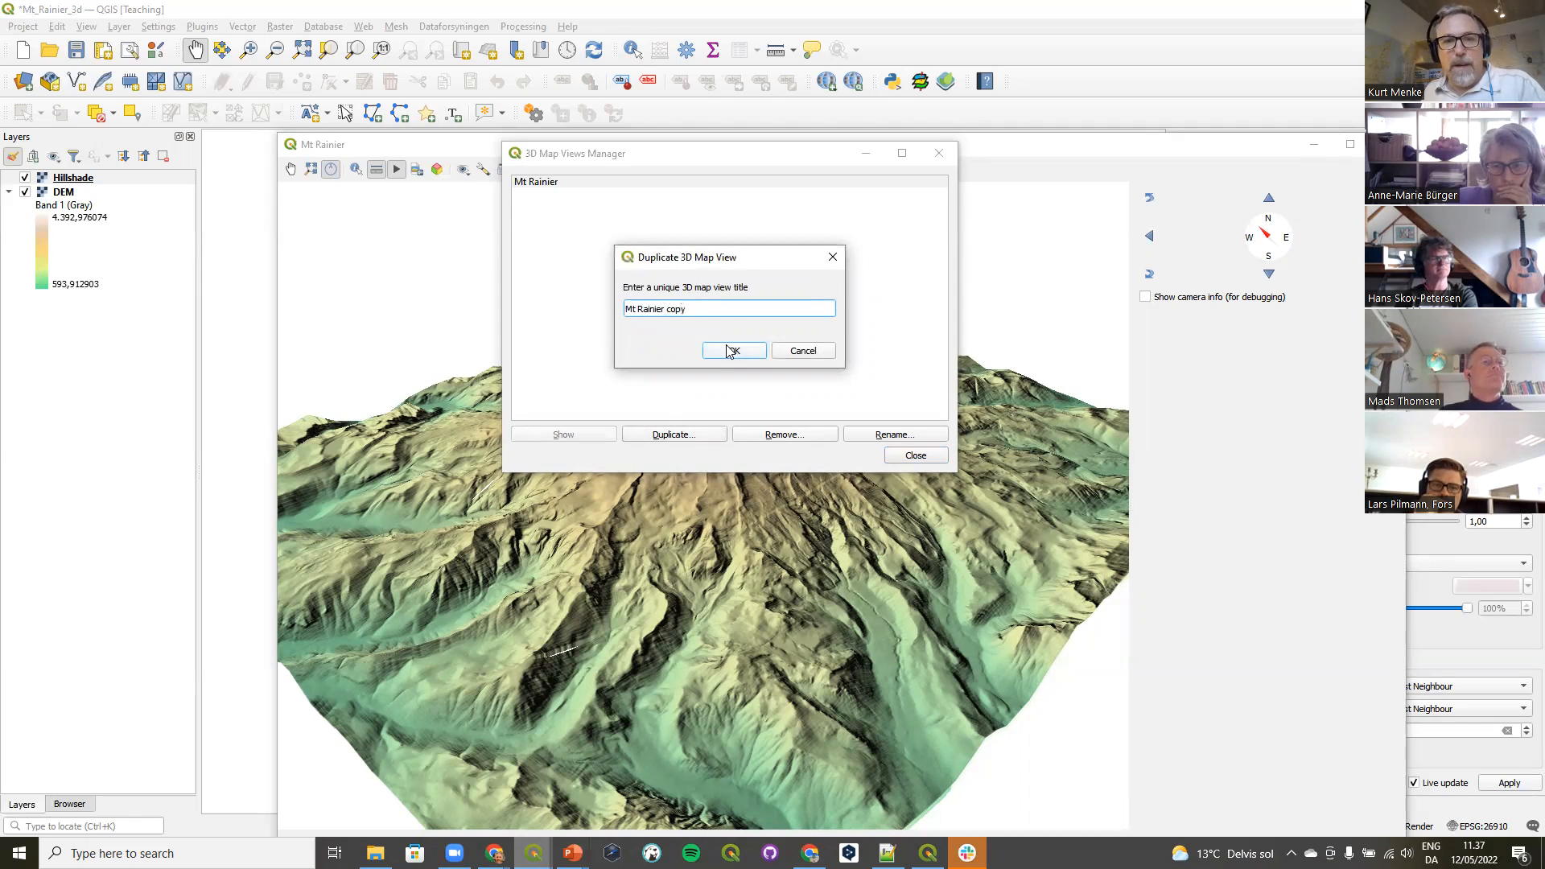
click(729, 351)
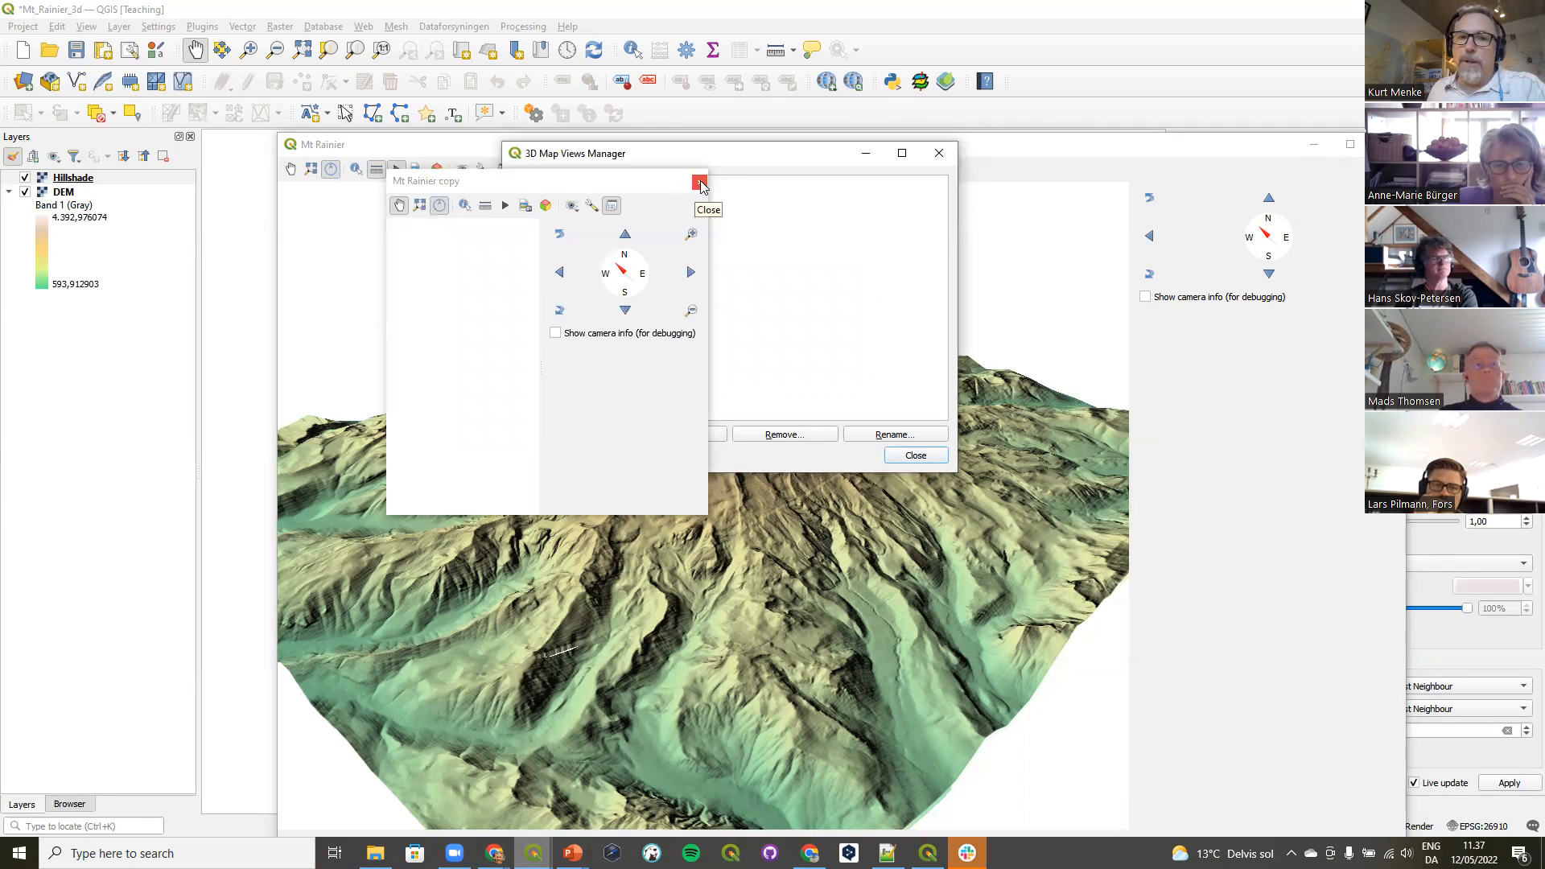
click(698, 184)
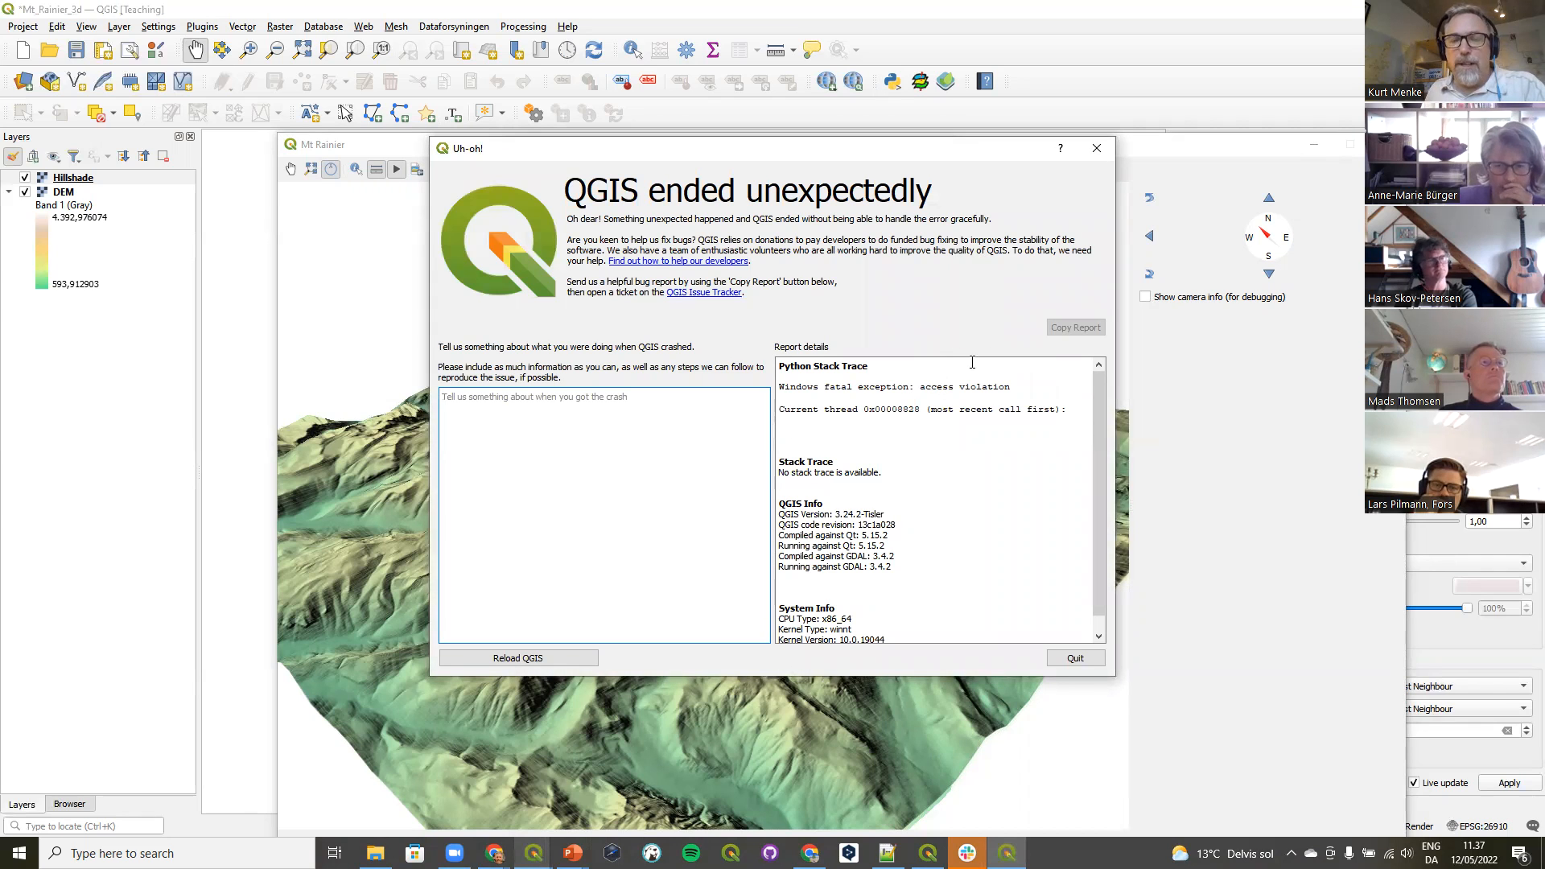
Dismiss the crash report, switch to the untitled QGIS project window and review the available 3D map view commands.
click(1093, 151)
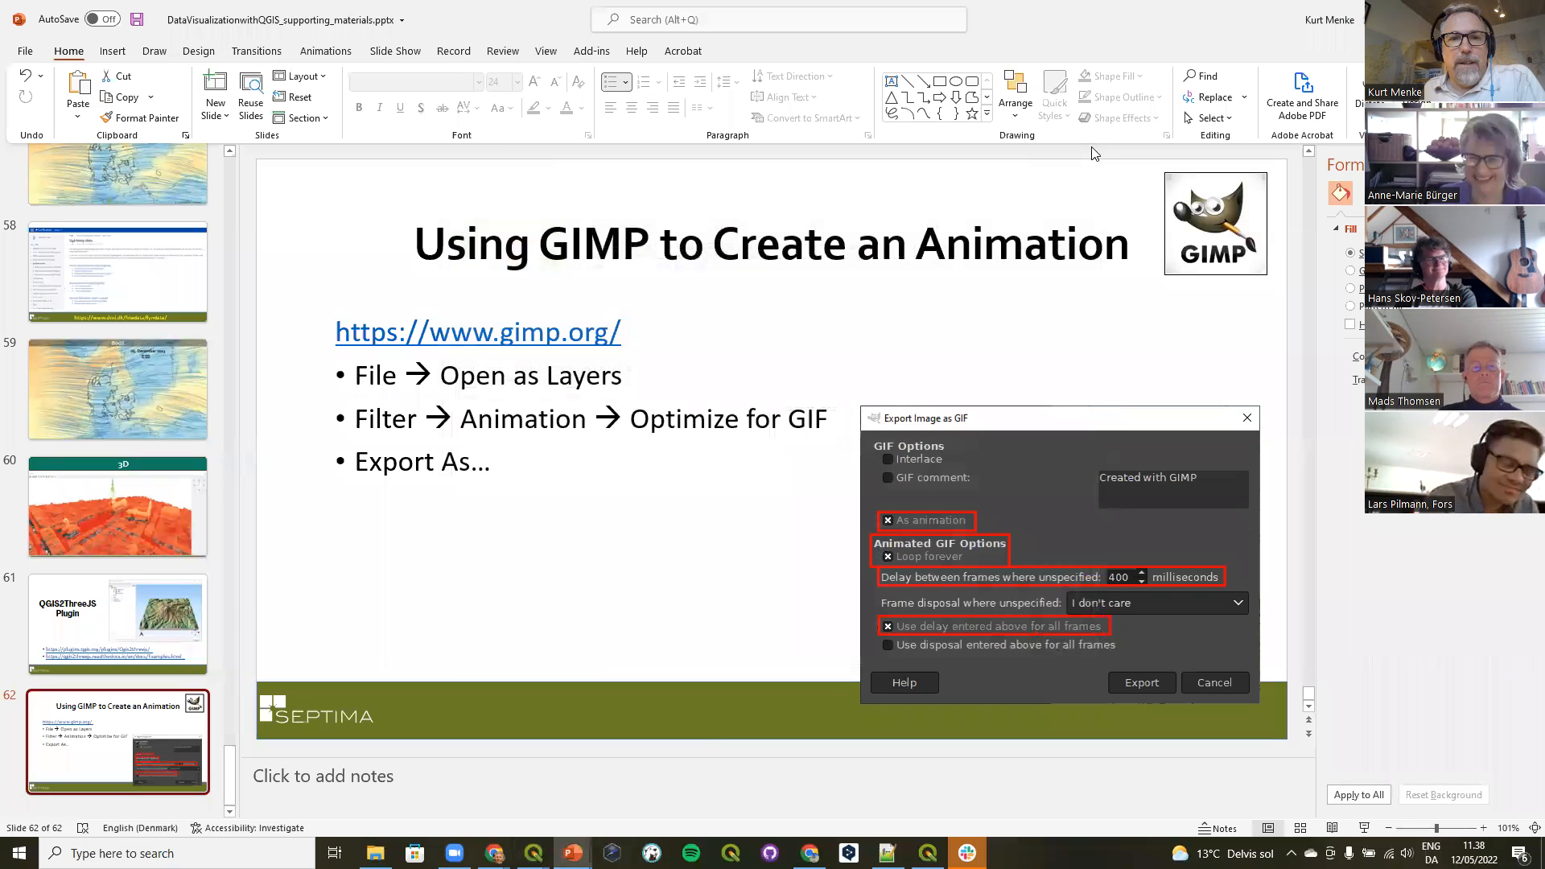
mouse_move(533, 853)
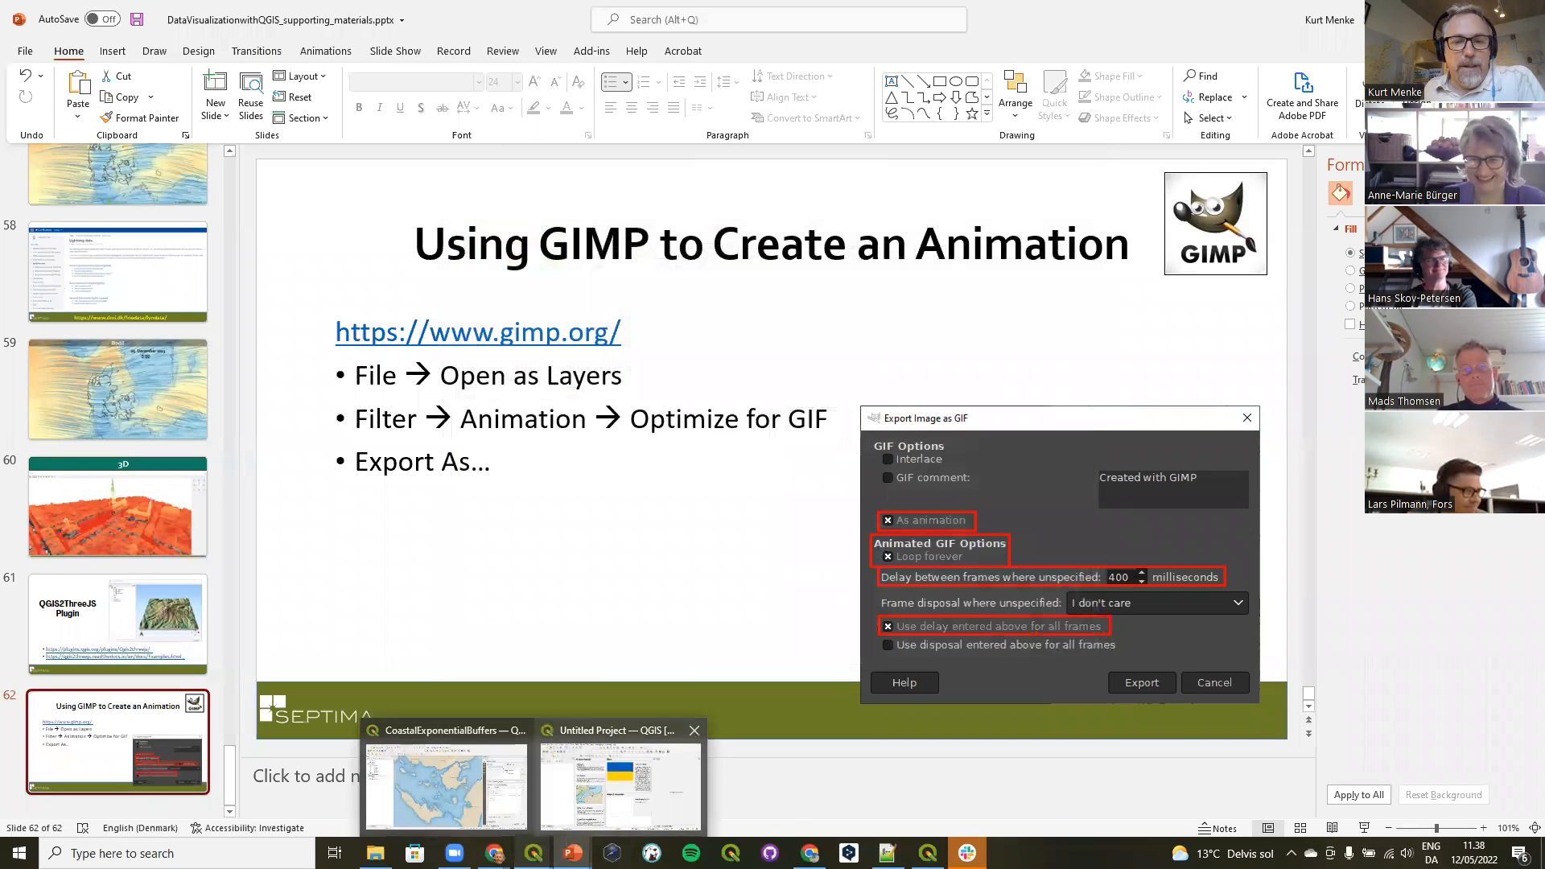
click(627, 784)
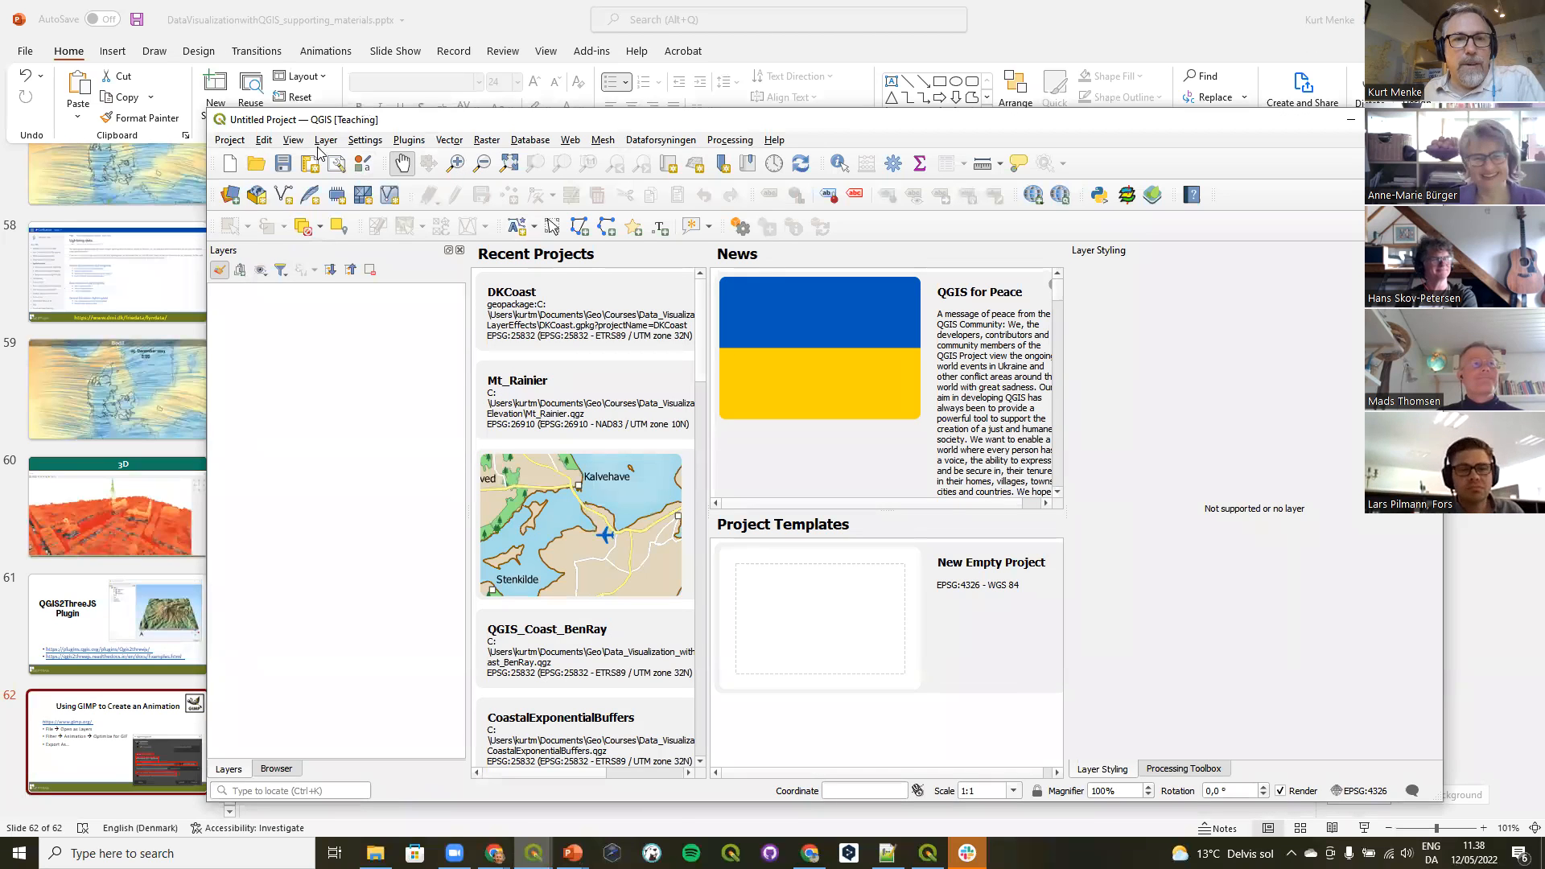
click(293, 140)
mouse_move(330, 178)
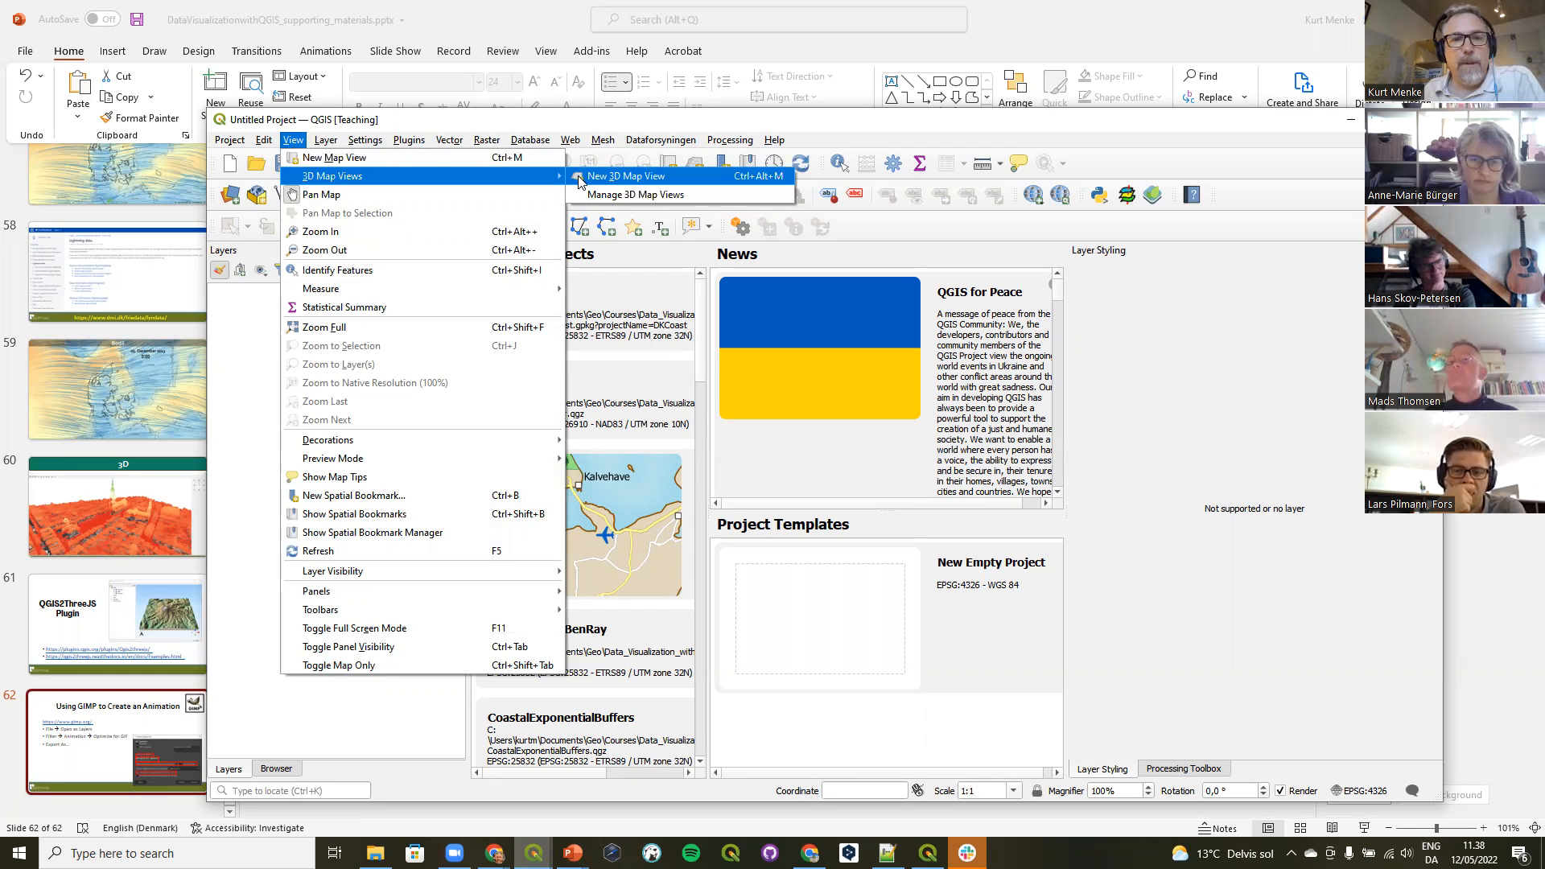
click(240, 147)
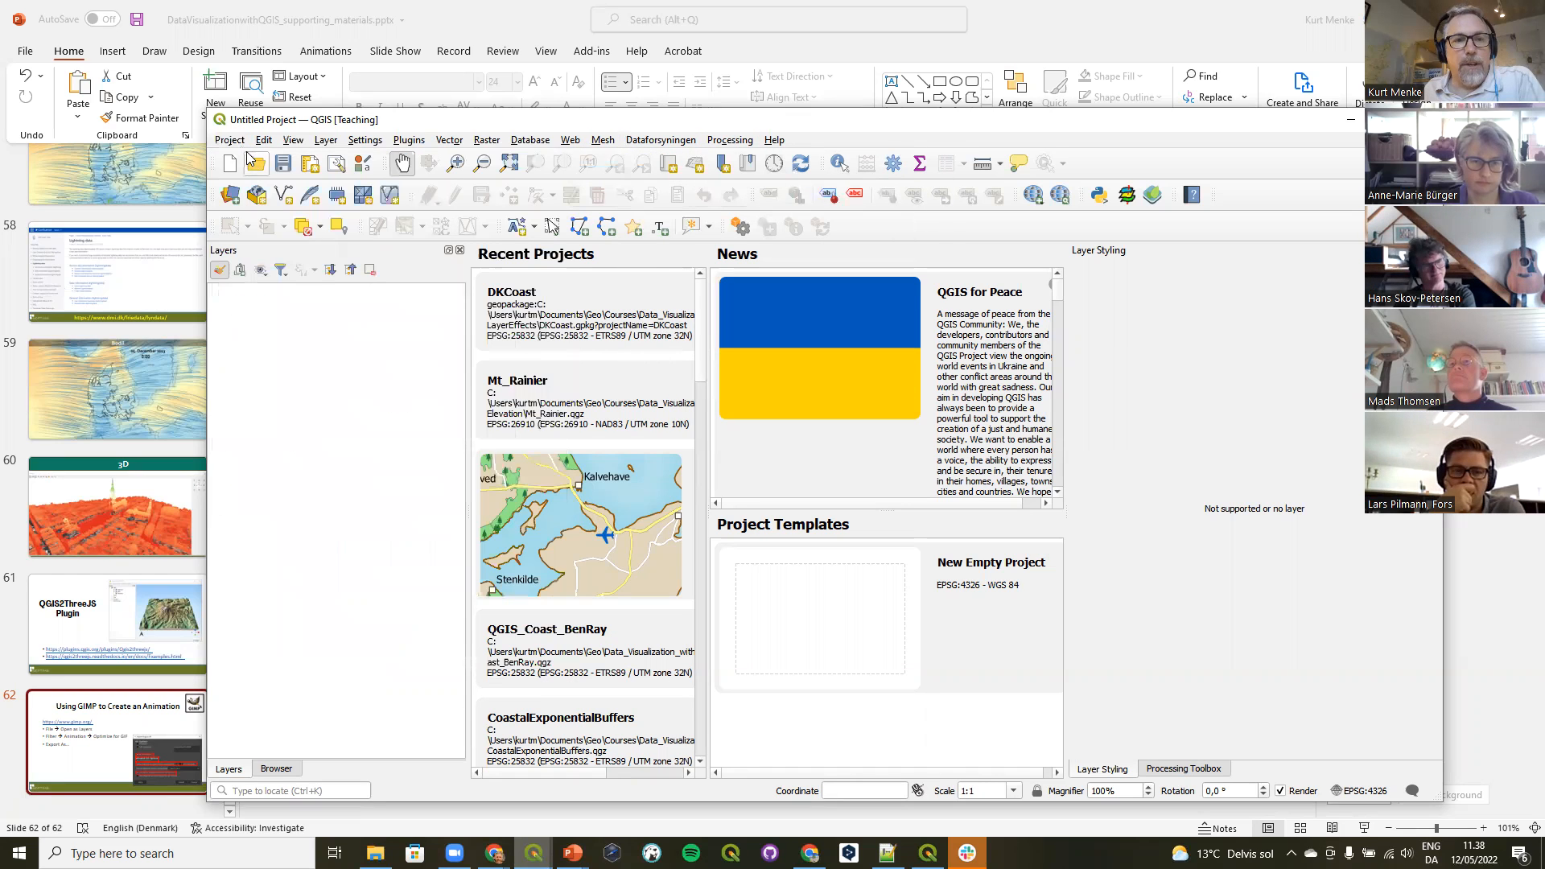
Create a new print layout, draw a 3D map item about 140 mm wide in the page's upper-left area, and close the layout.
click(241, 145)
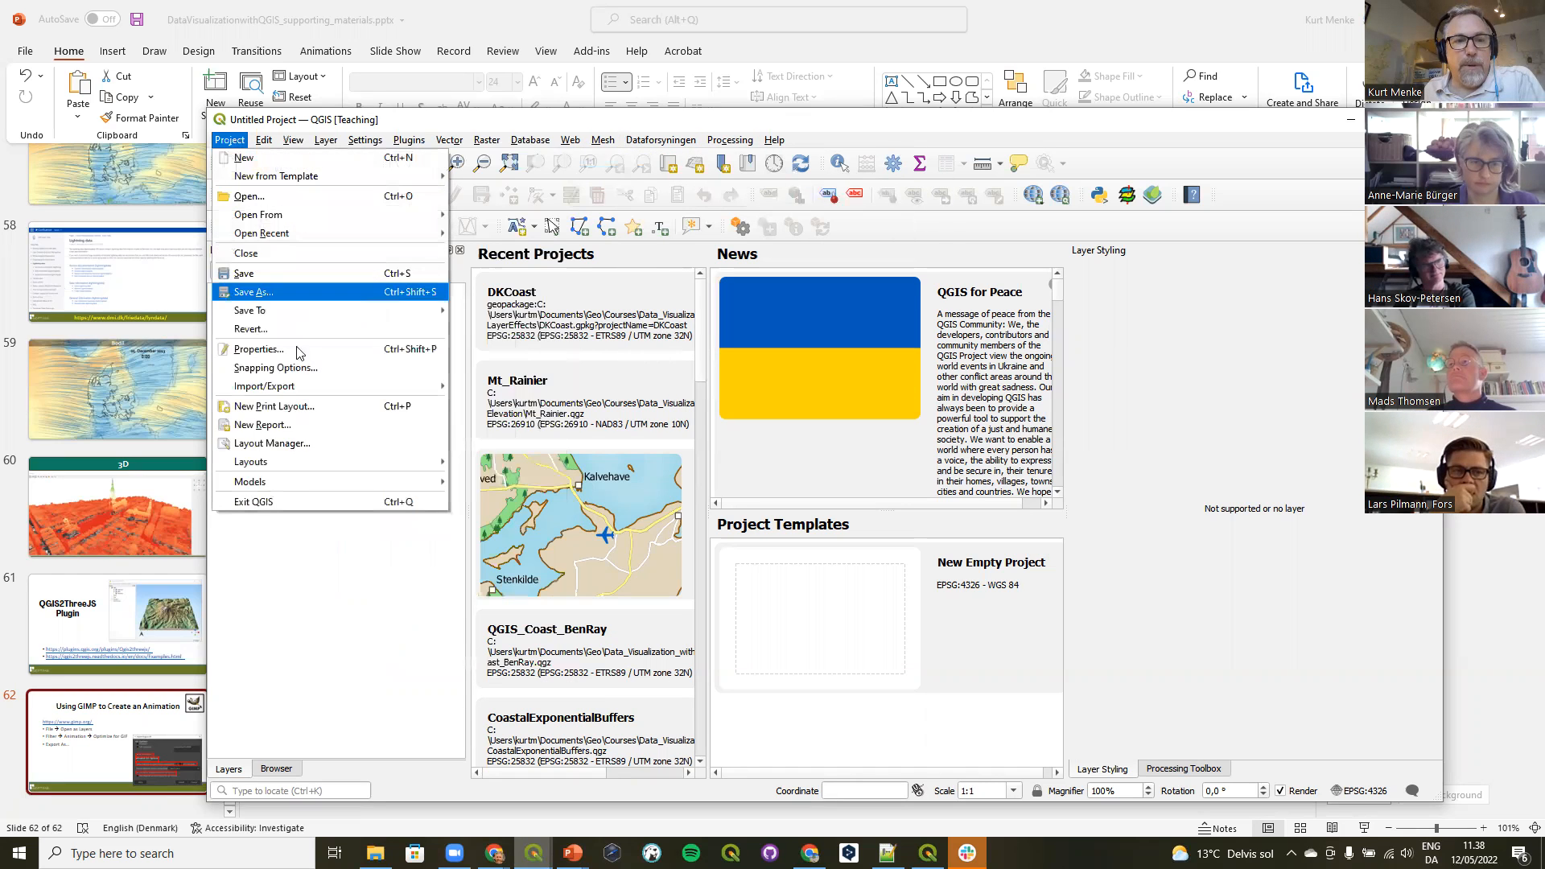
click(325, 410)
click(754, 500)
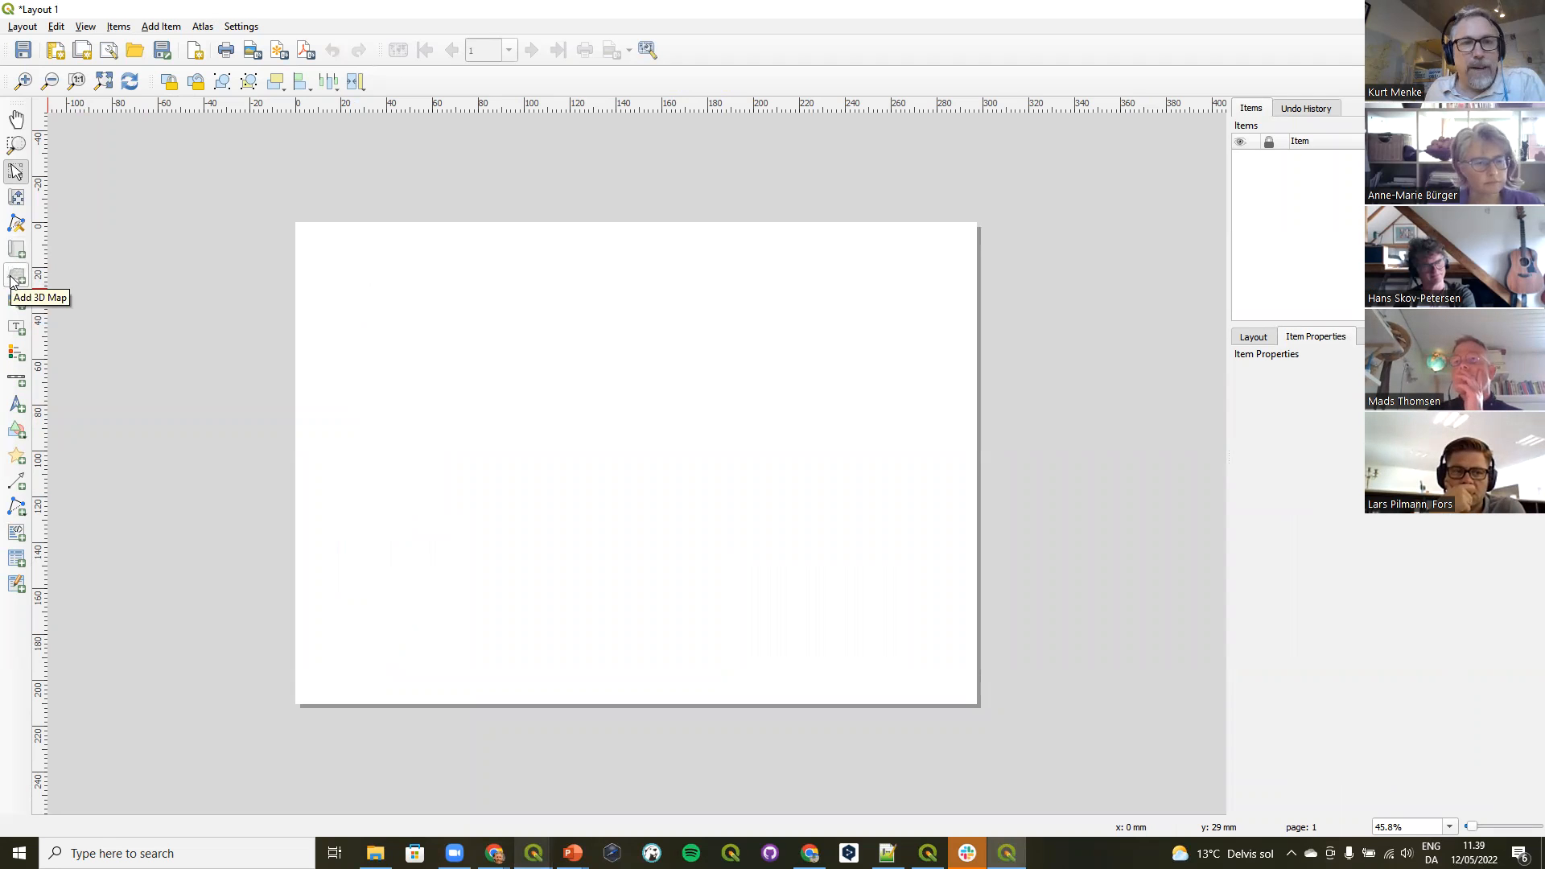
click(17, 278)
drag(324, 256, 649, 476)
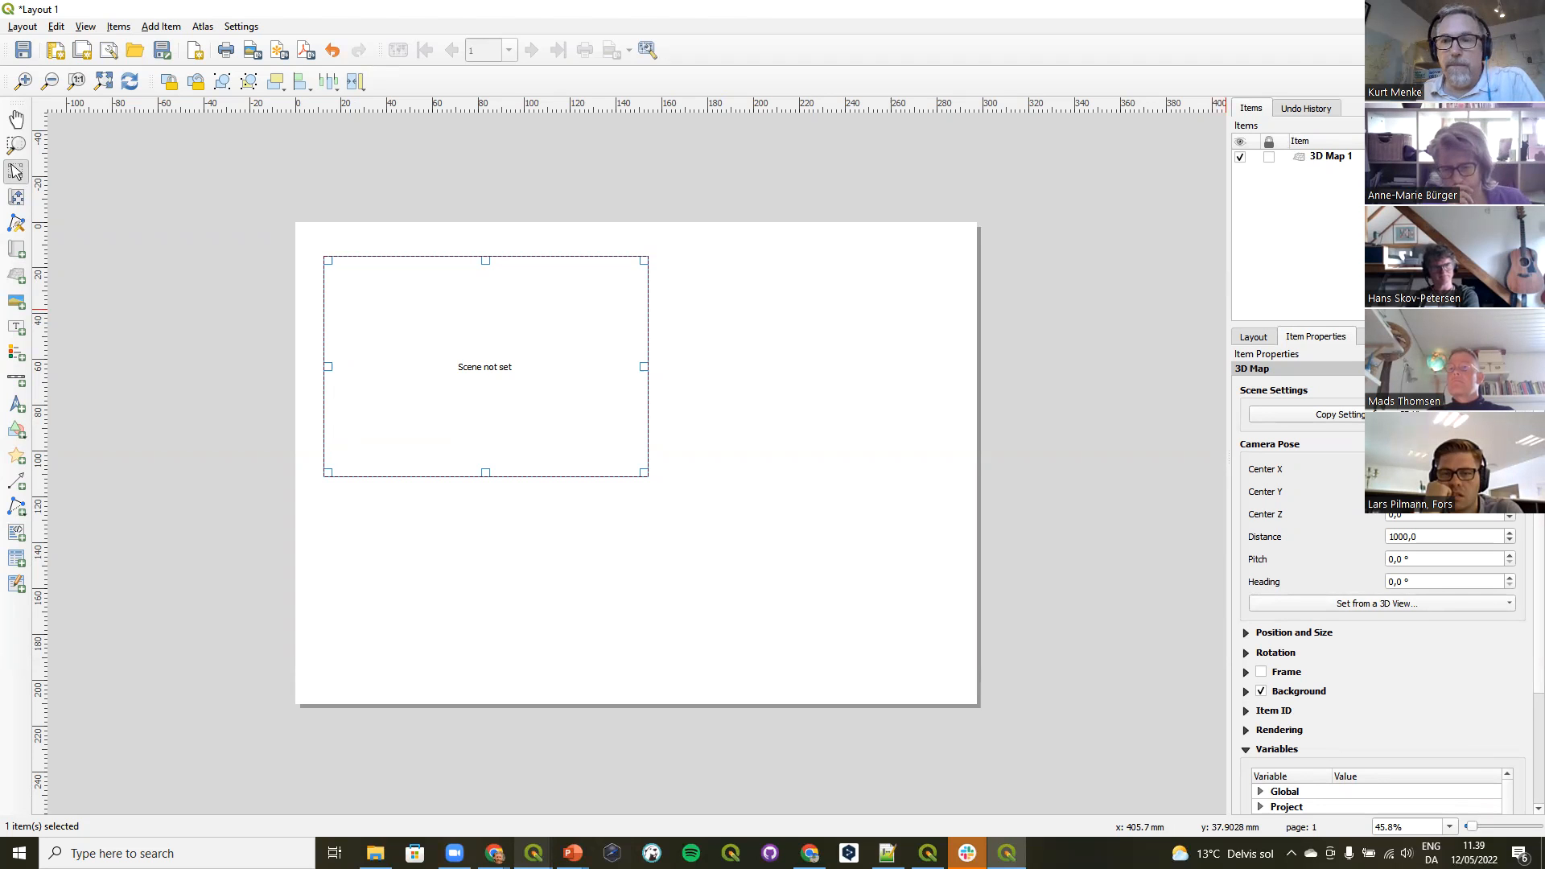
click(1452, 9)
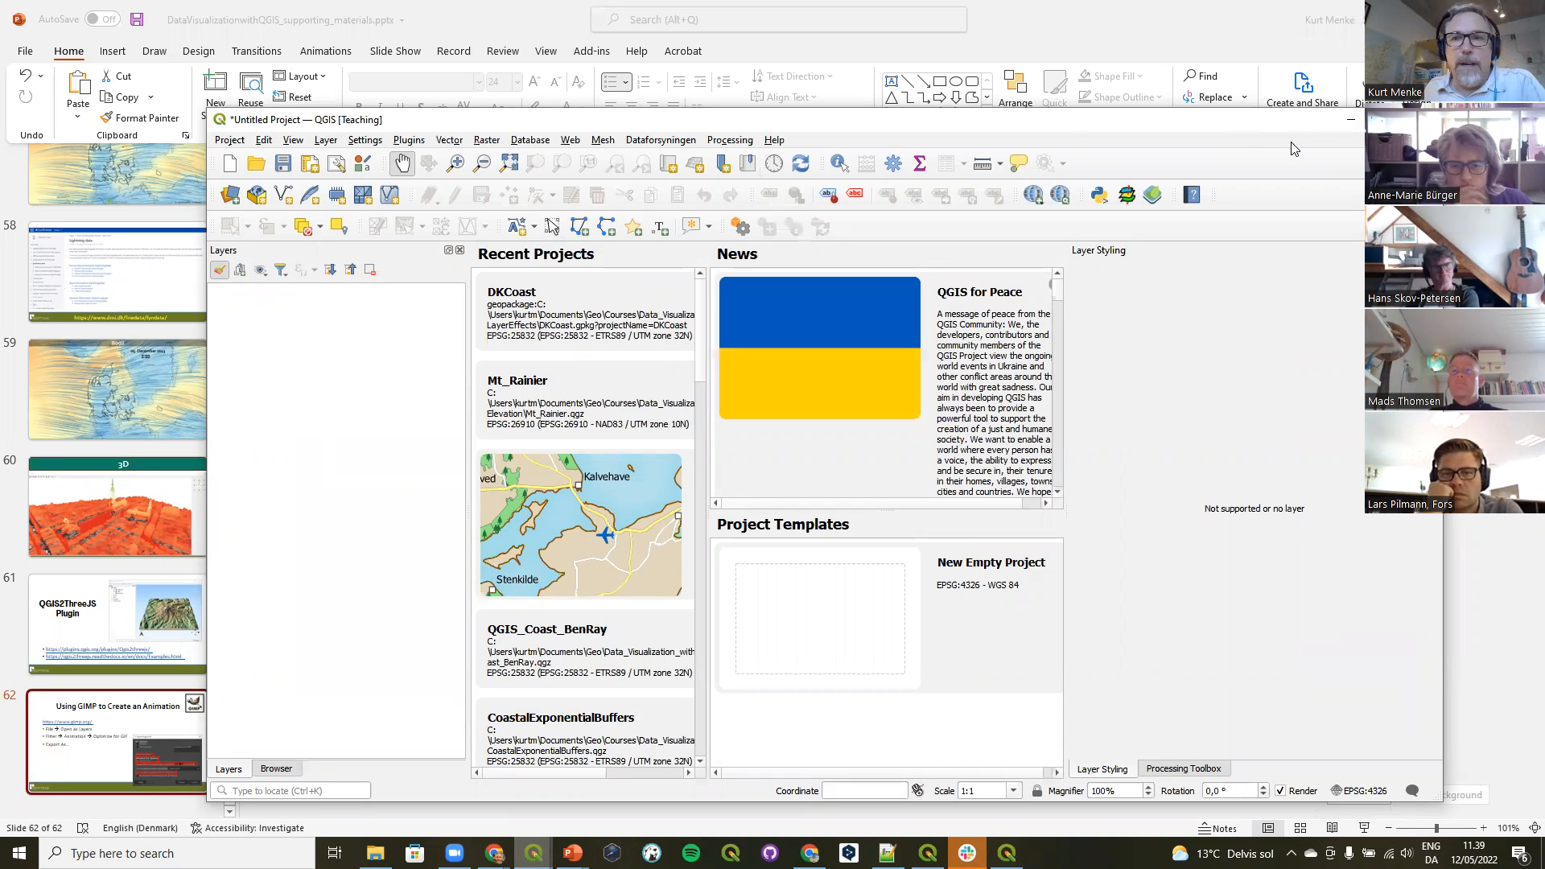
Maximize the QGIS window, then switch to the PowerPoint presentation and select the "What is Mesh Data?" slide.
double_click(532, 122)
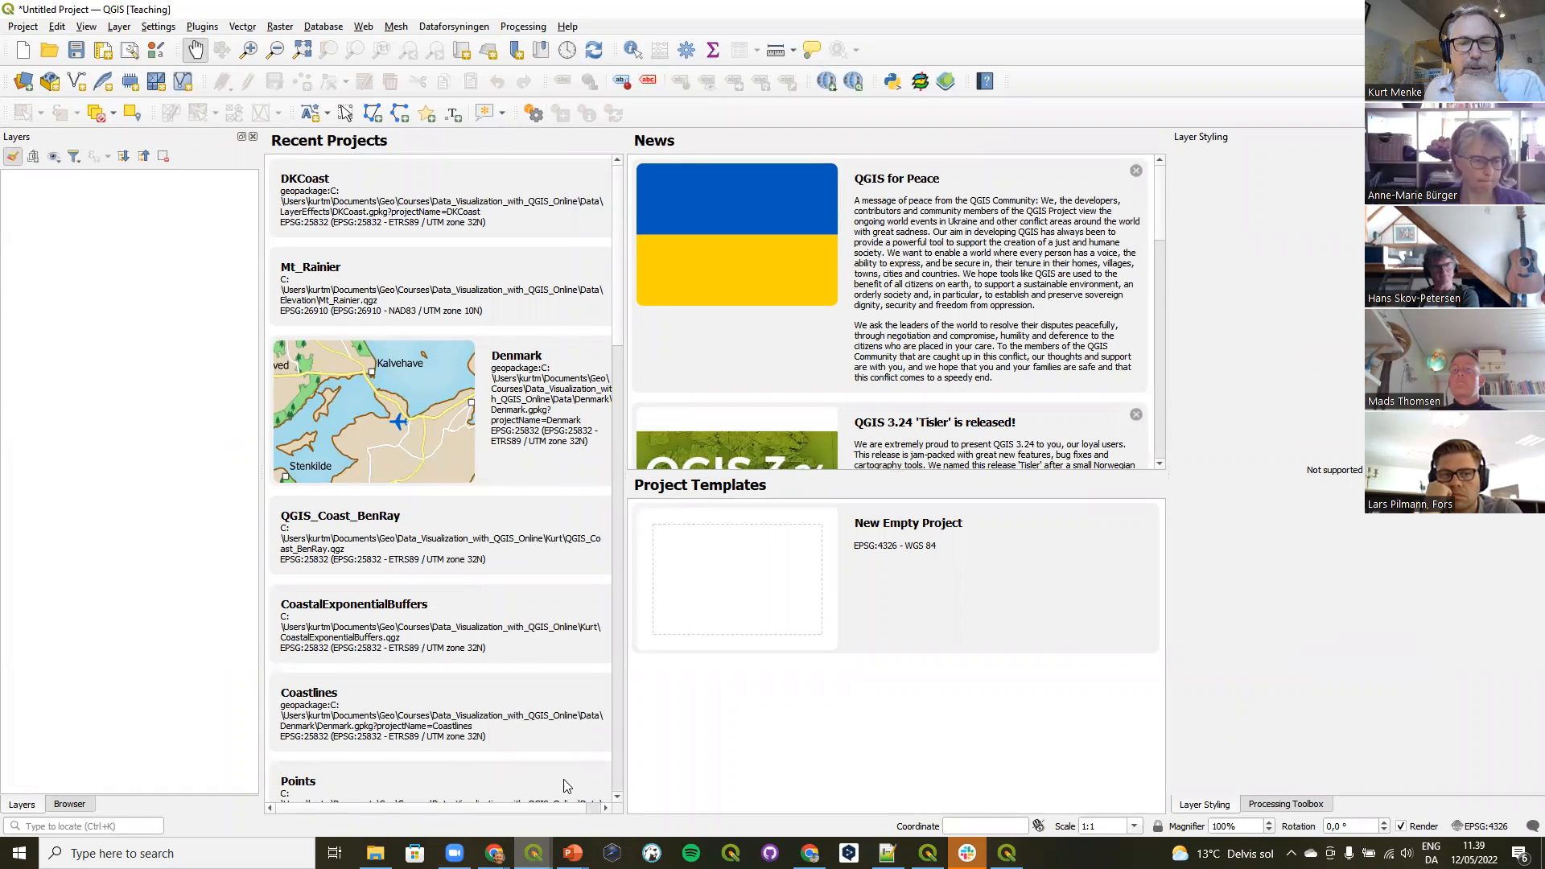
mouse_move(574, 850)
click(400, 784)
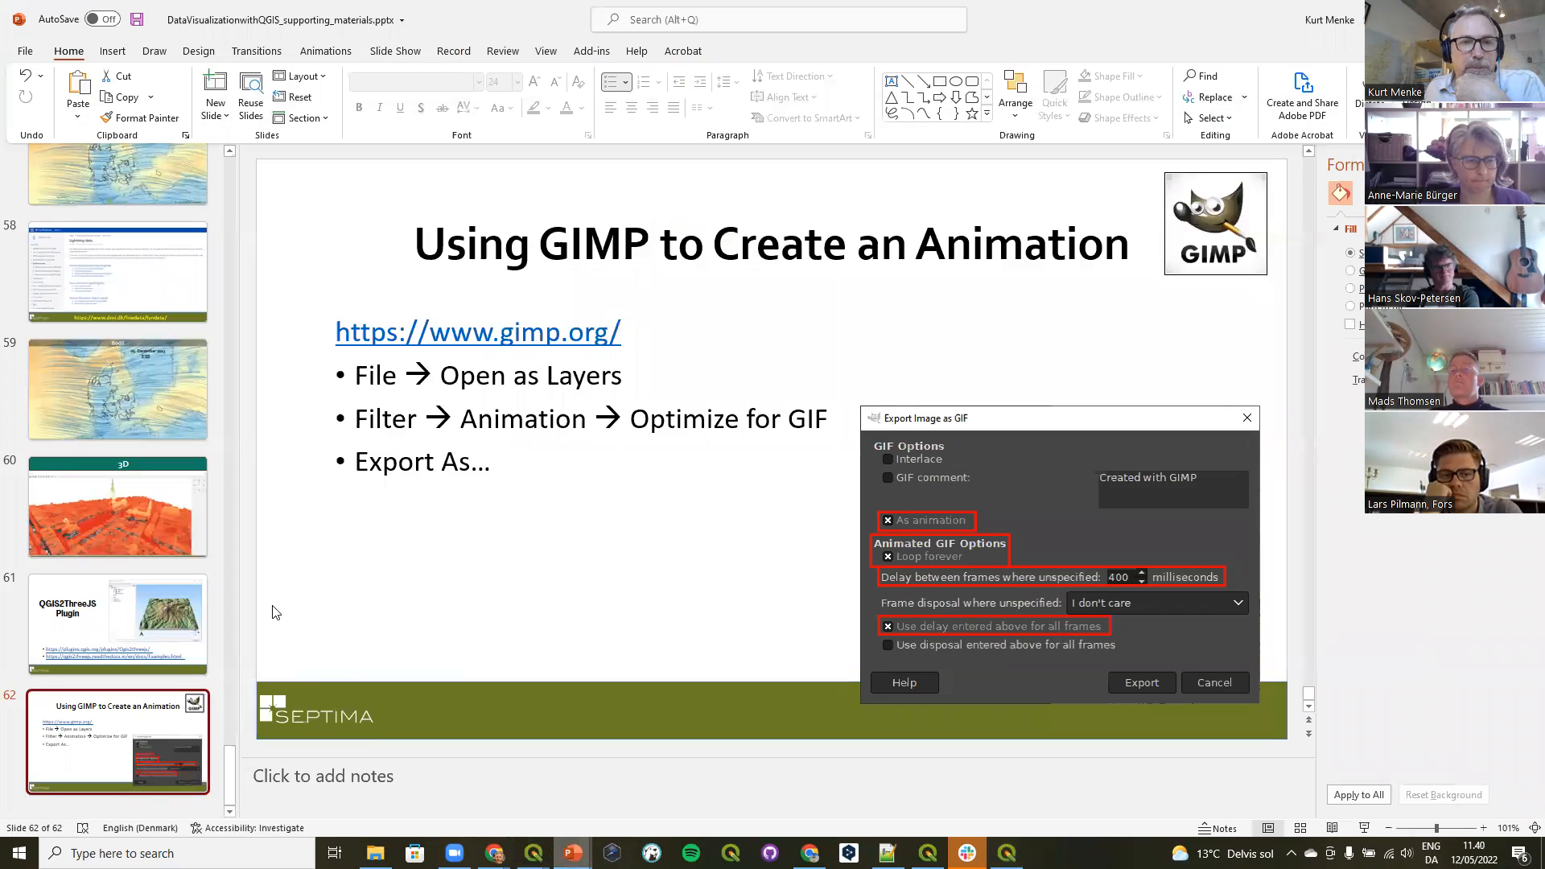
scroll(164, 613, up, 10)
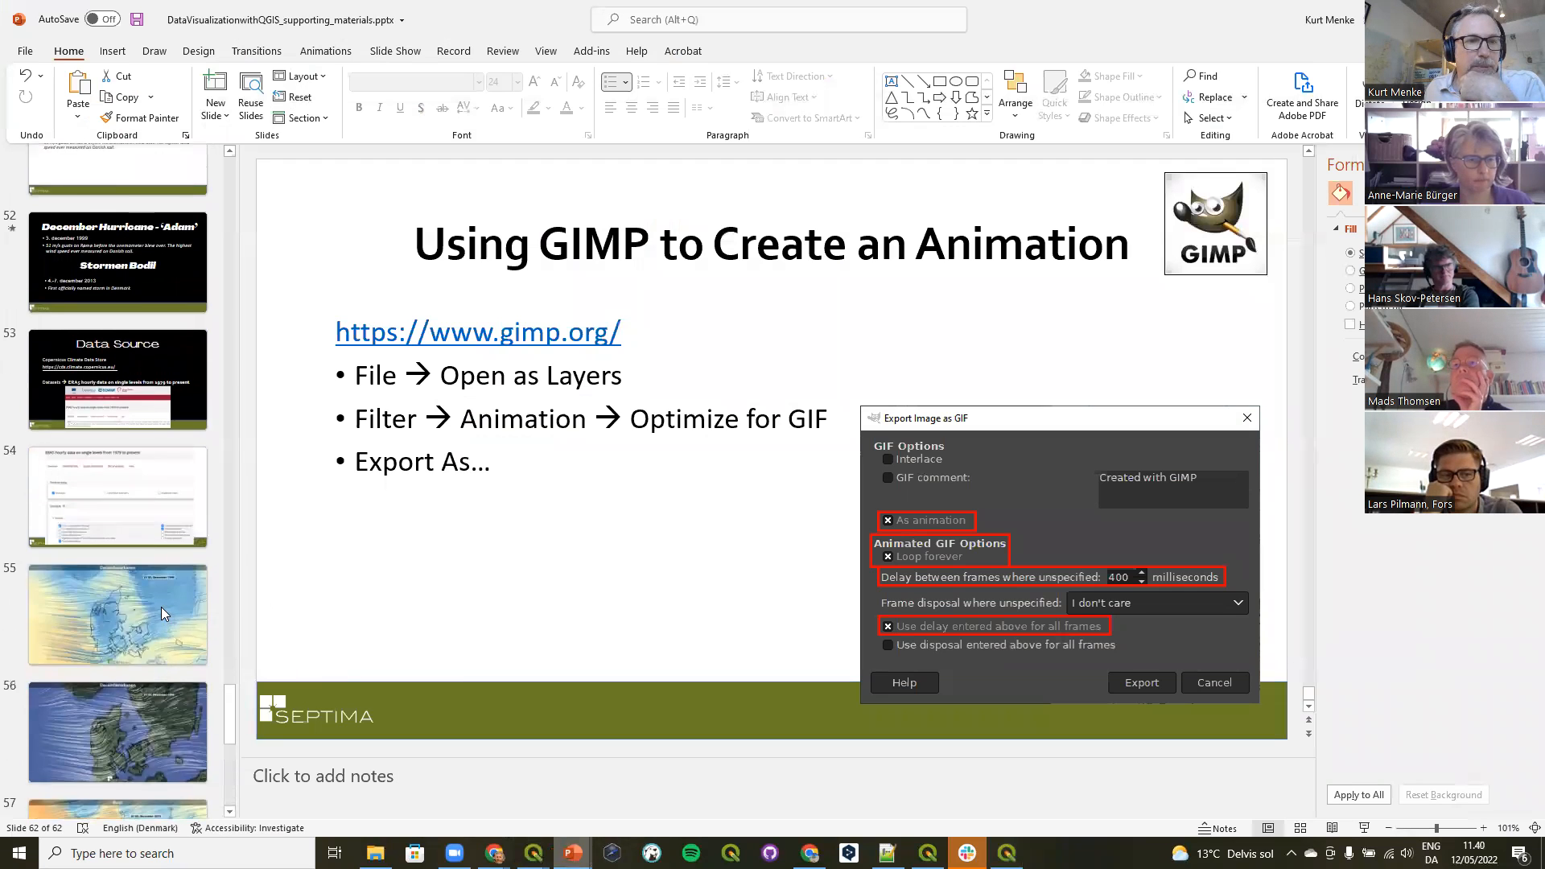
scroll(163, 613, up, 4)
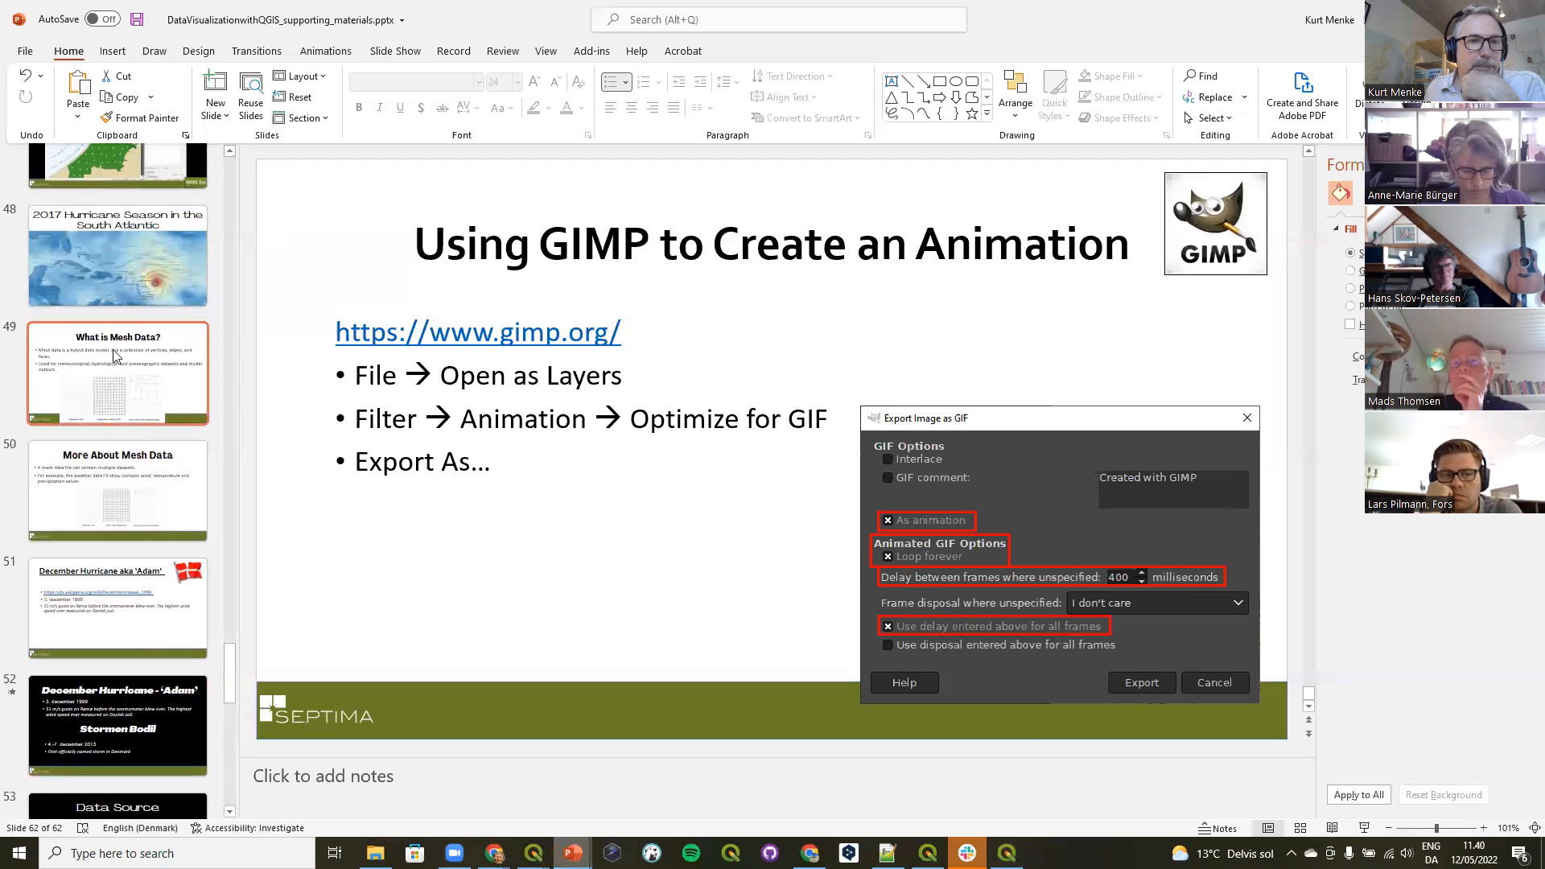
click(111, 368)
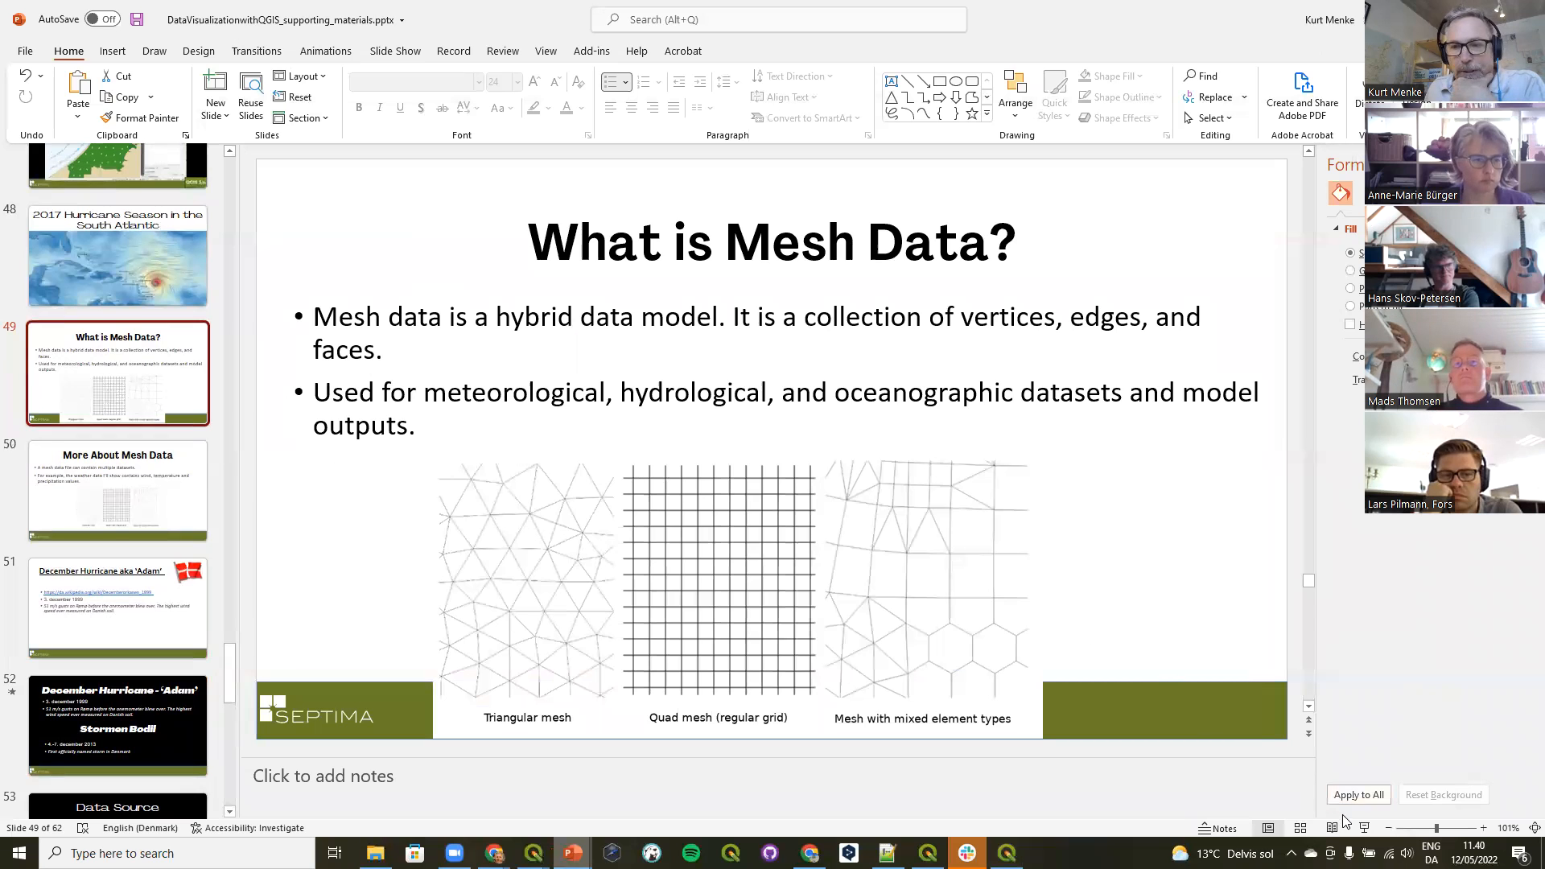
Start the slide show from the "What is Mesh Data?" slide and show it full screen instead of Presenter View.
click(1363, 829)
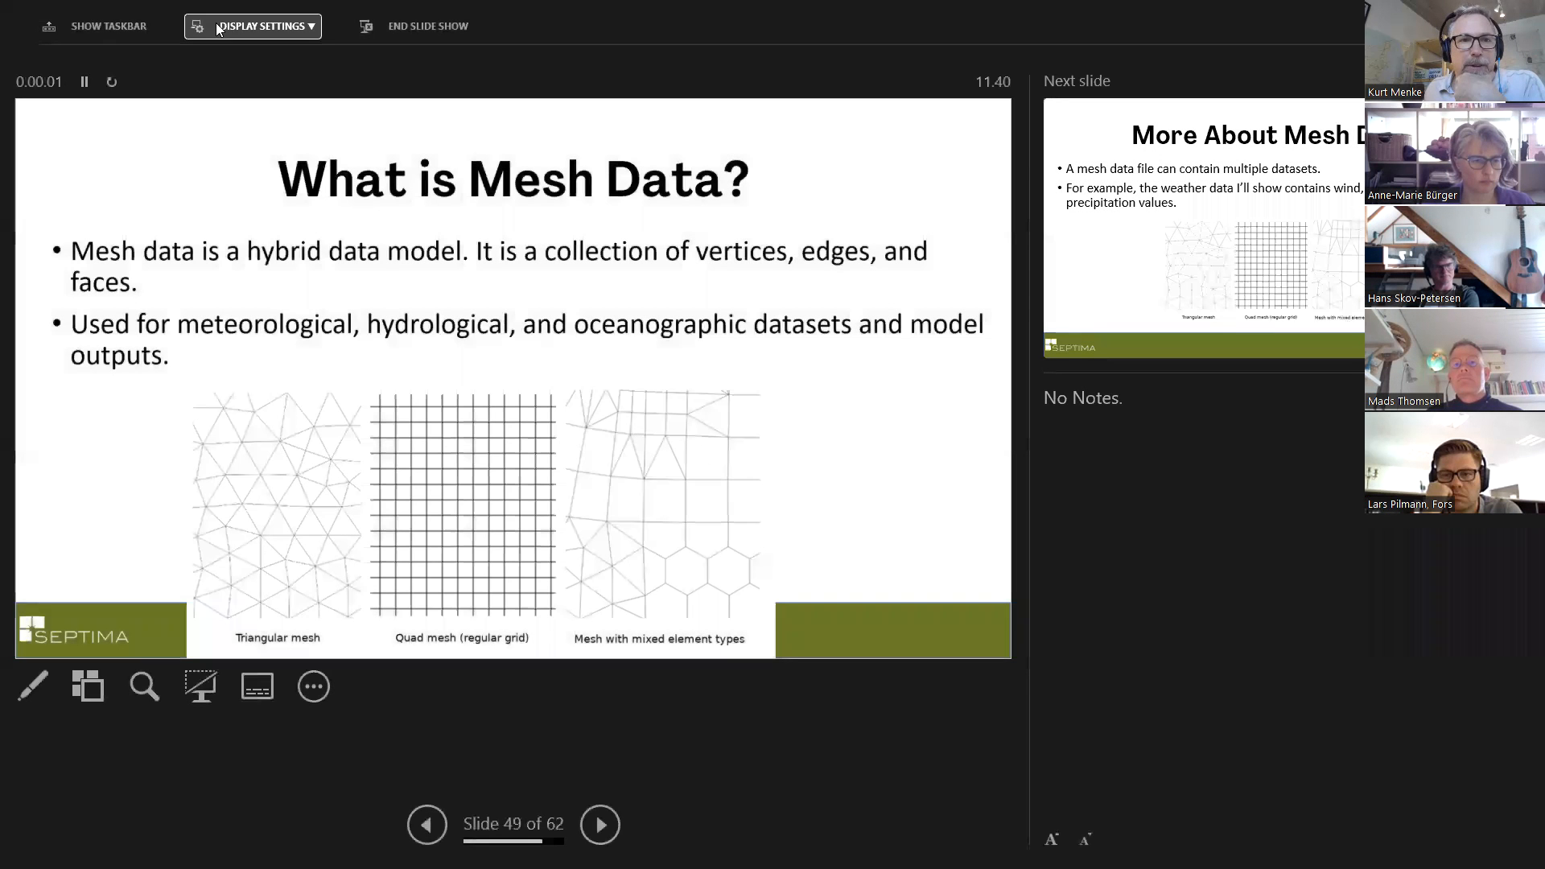
click(213, 28)
click(235, 66)
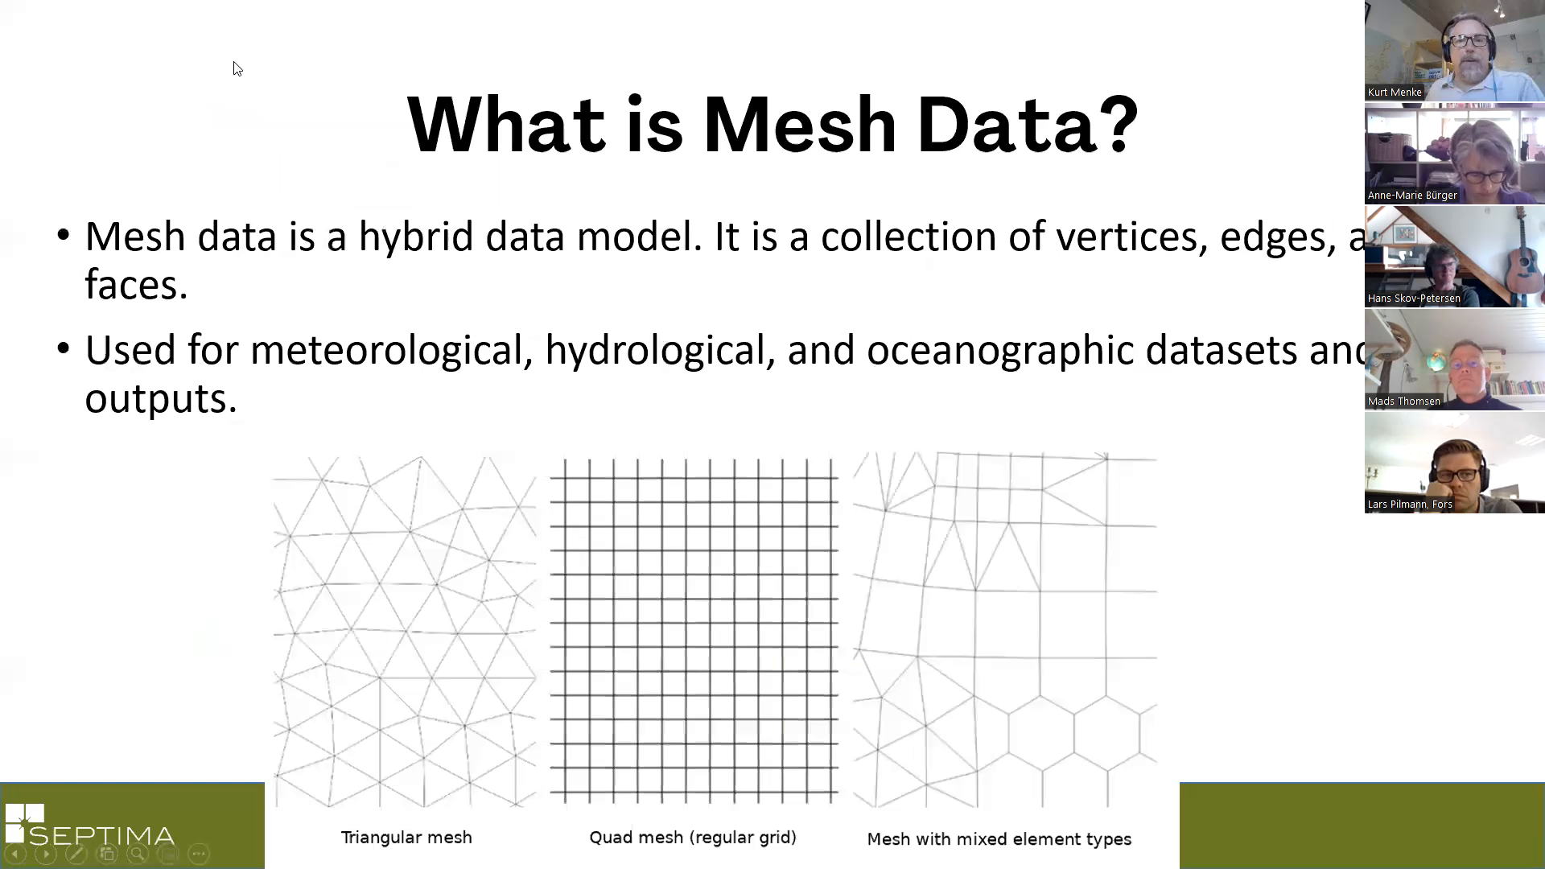
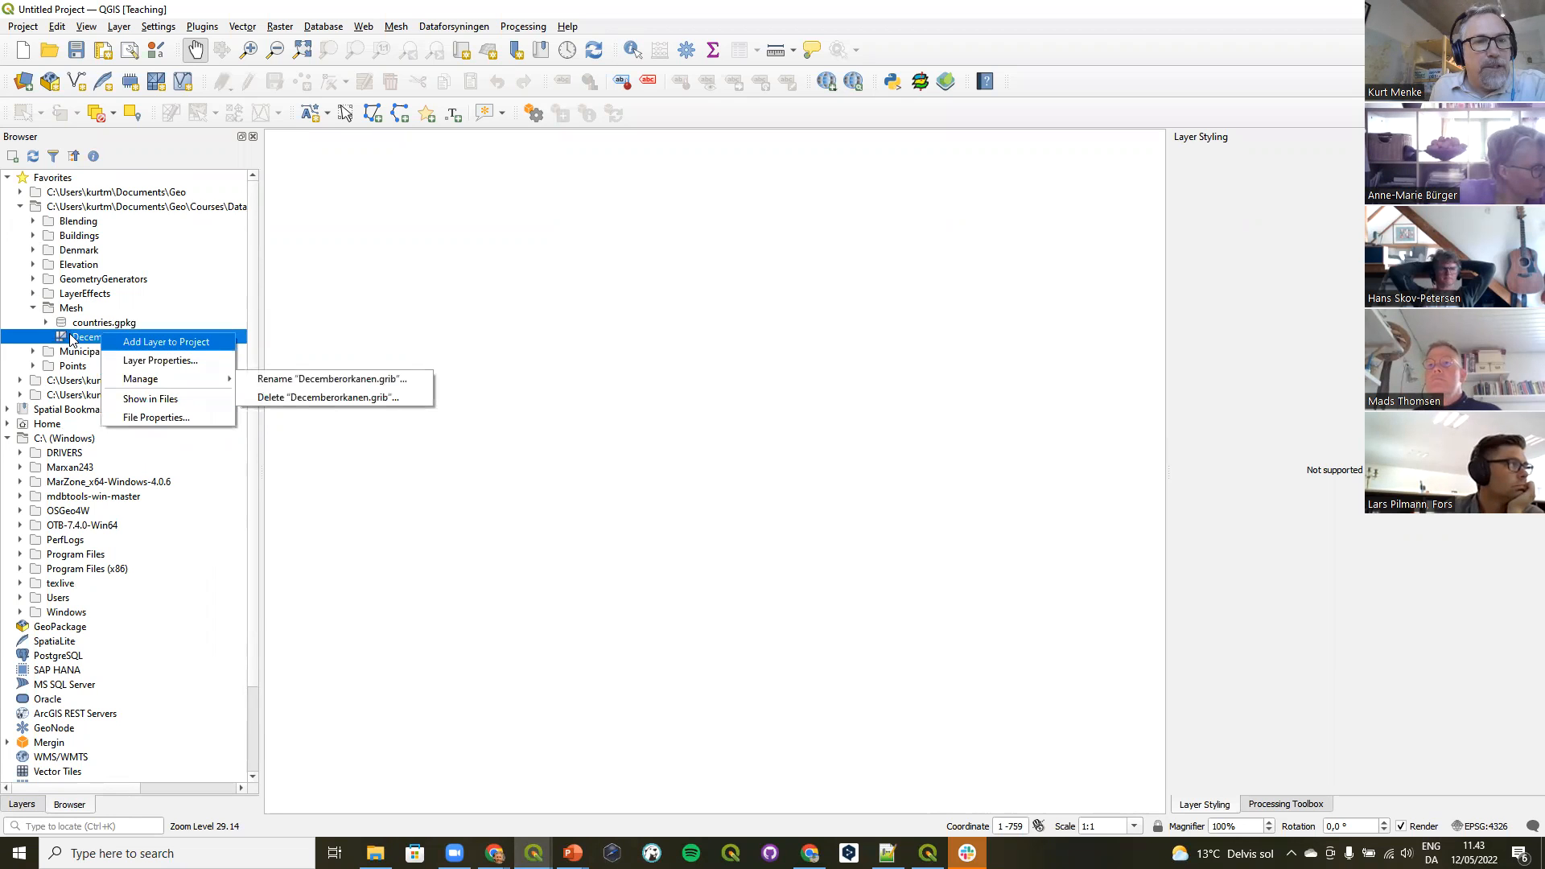
Add Decemberorkanen.grib from the Mesh data folder to the QGIS project.
click(64, 342)
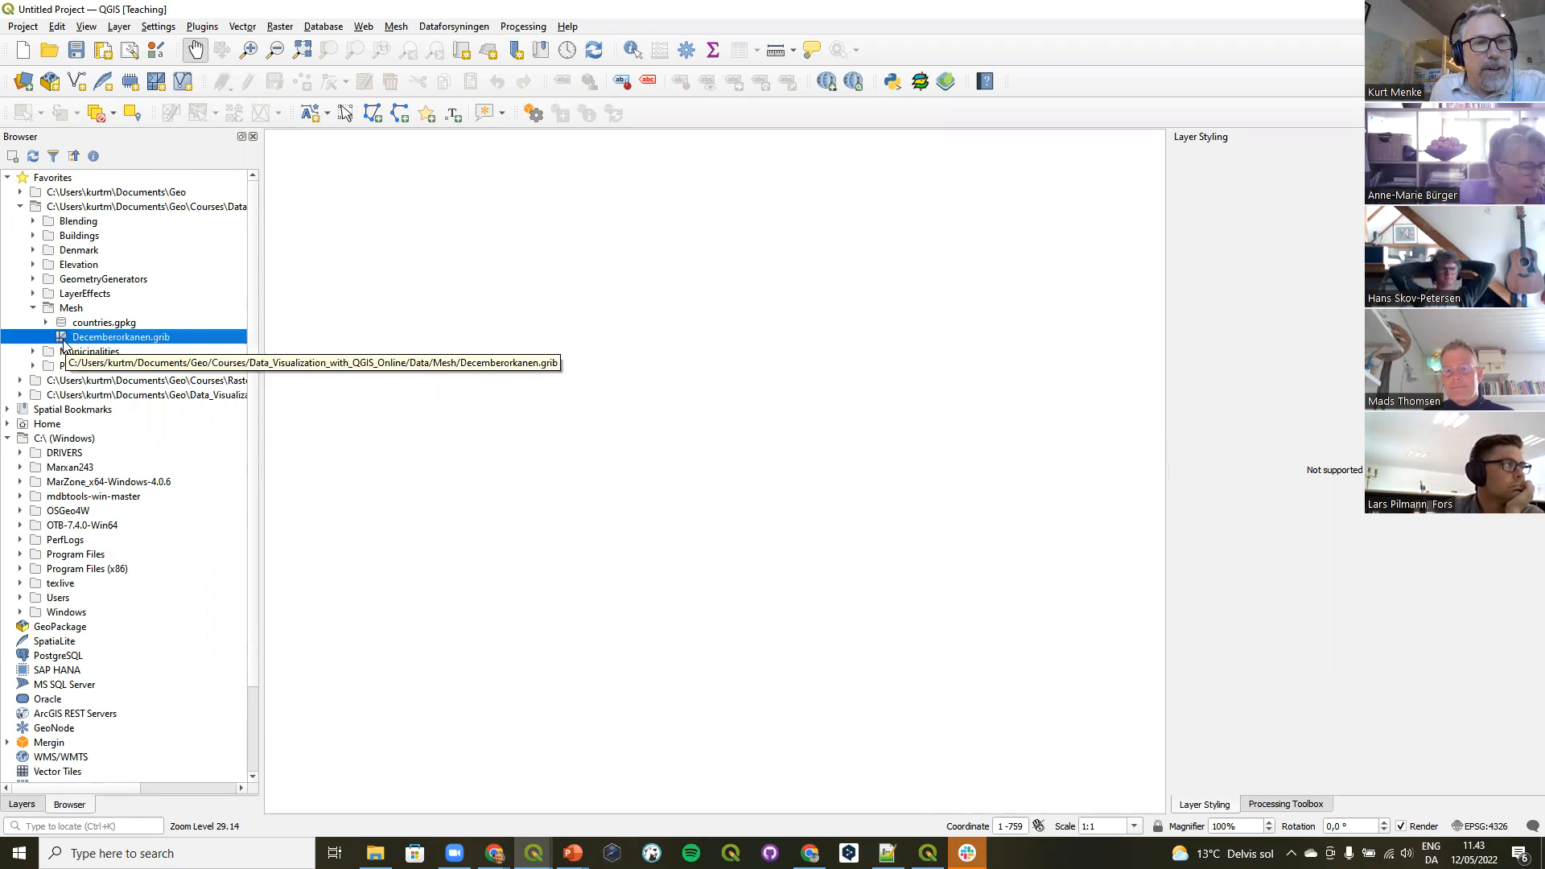
right_click(71, 336)
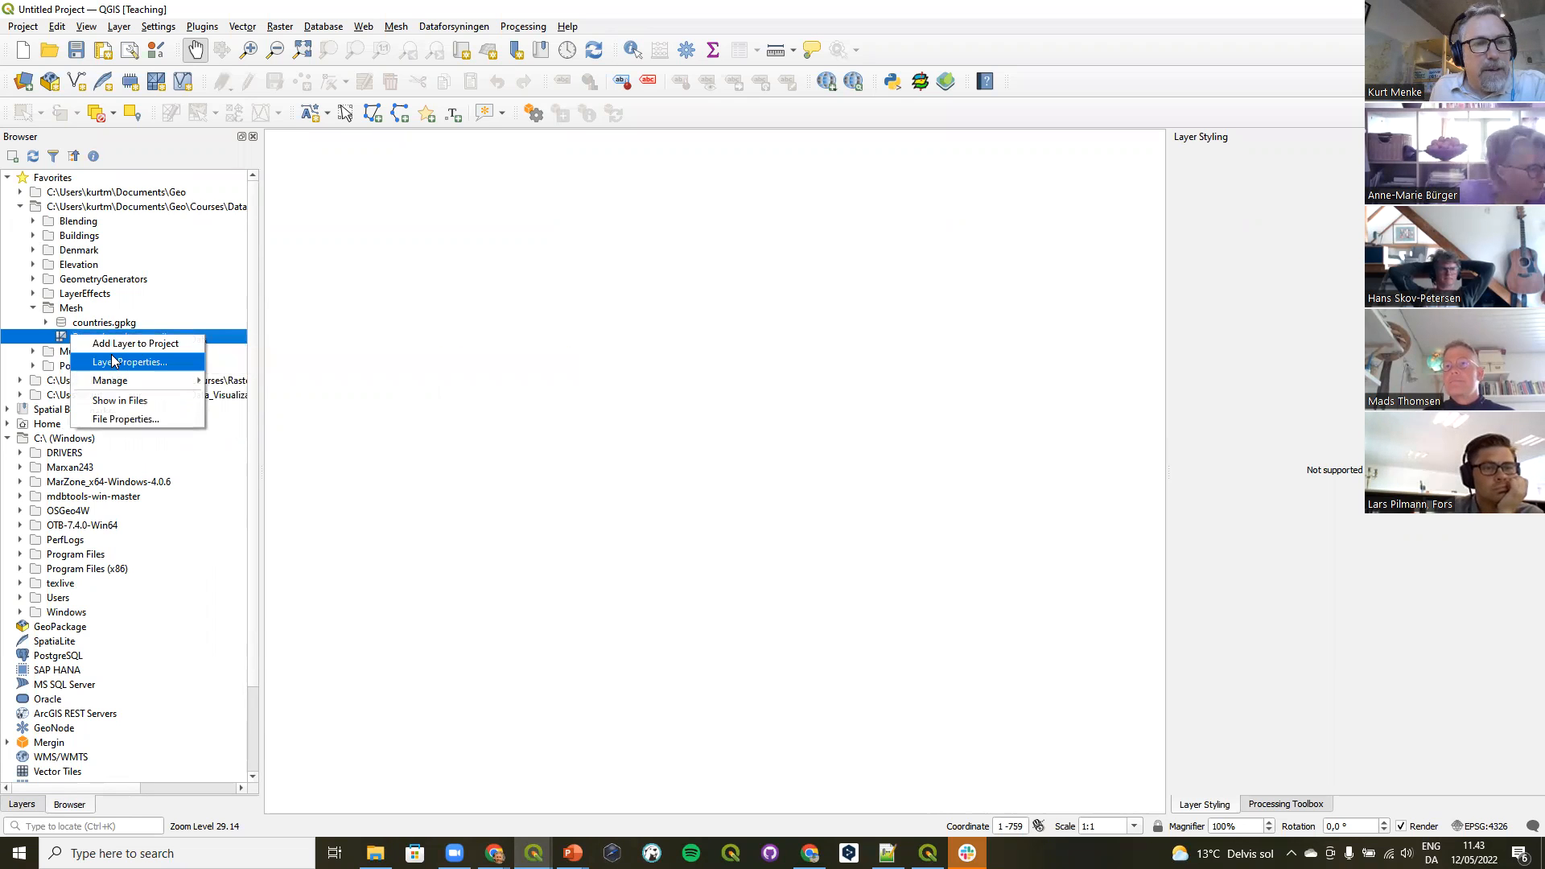
click(125, 342)
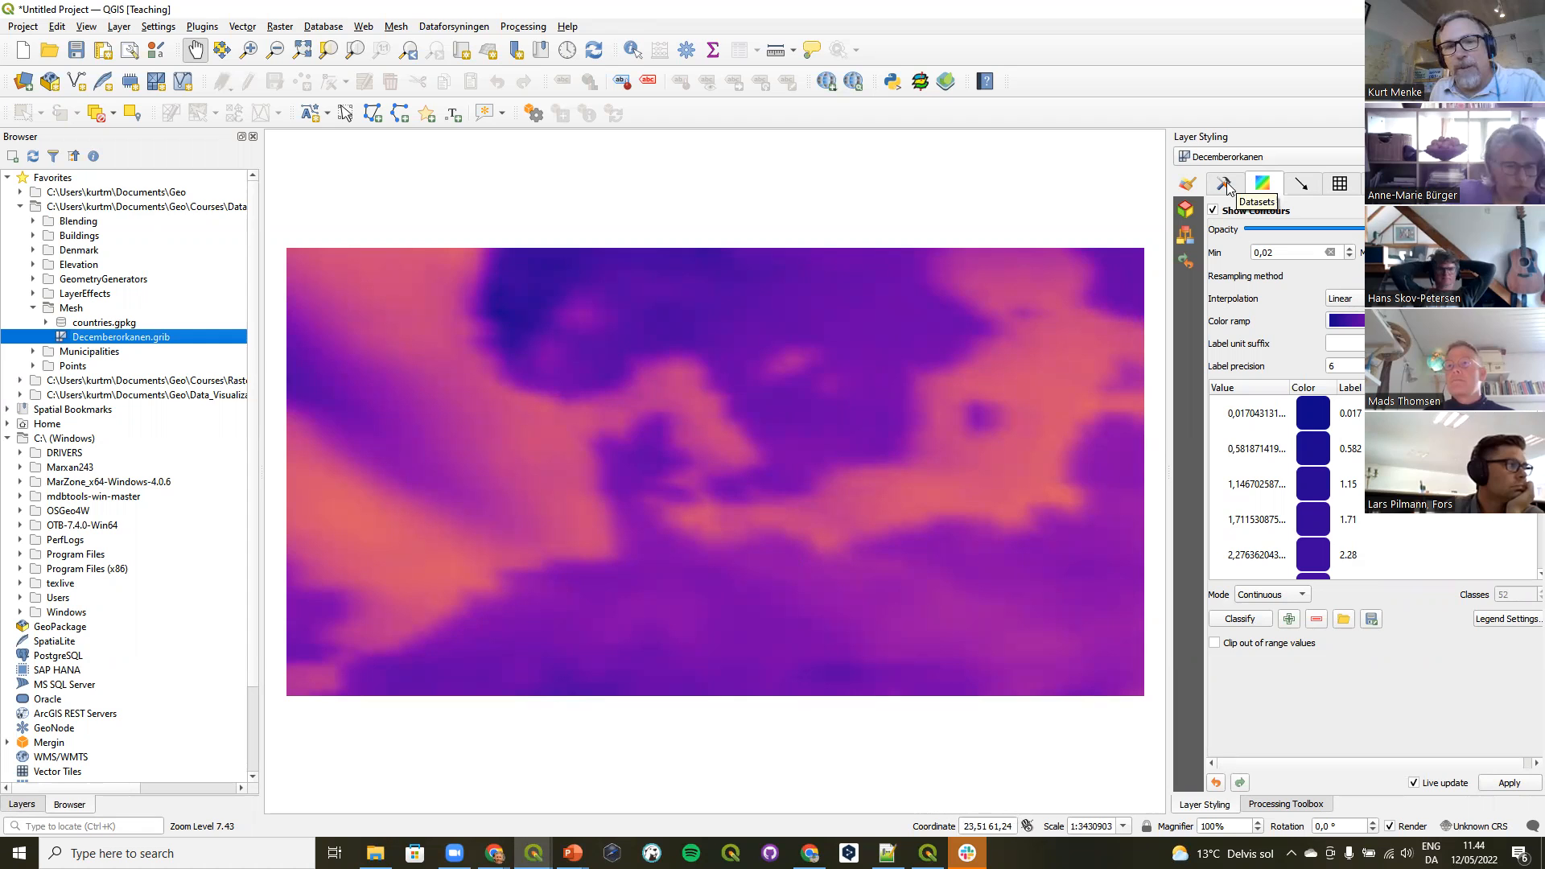
Examine the Decemberorkanen mesh layer's temporal settings, including its reference time, and widen the map area.
click(27, 806)
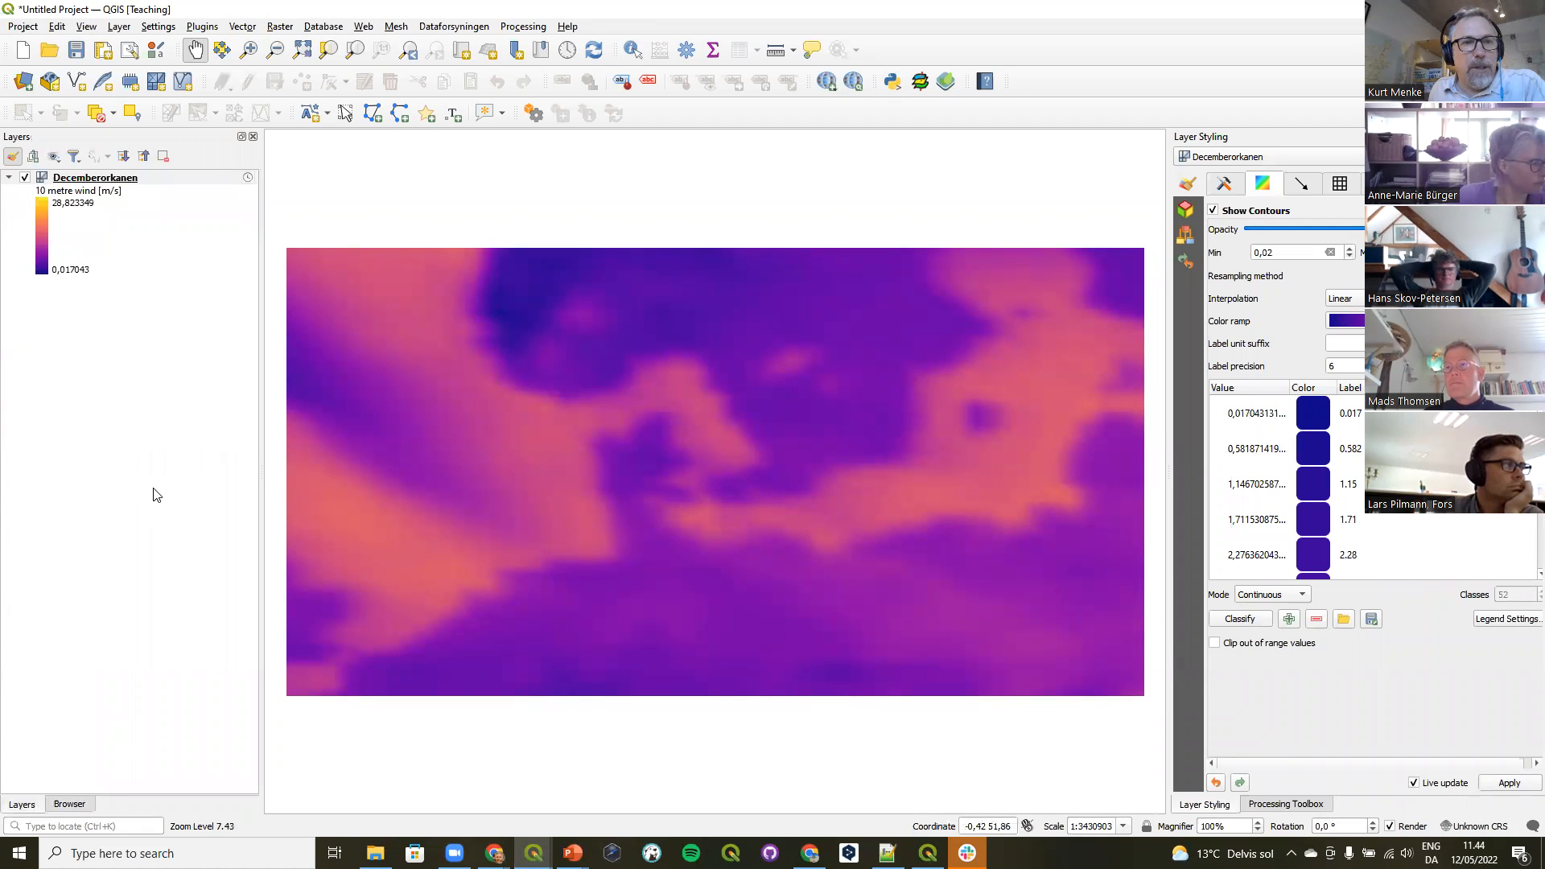
click(241, 183)
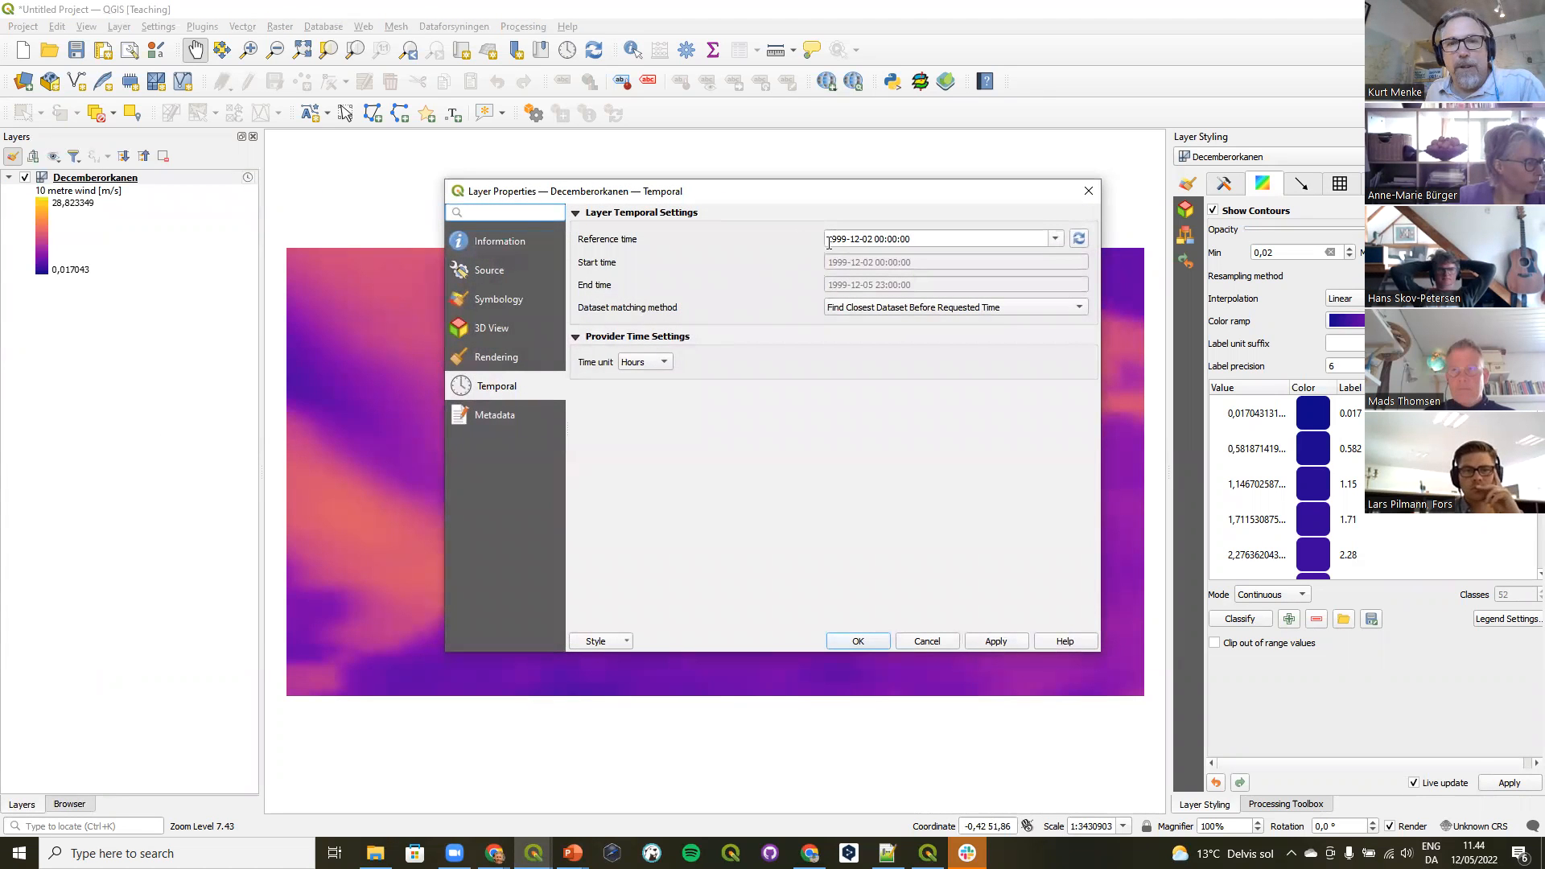
drag(831, 239, 875, 242)
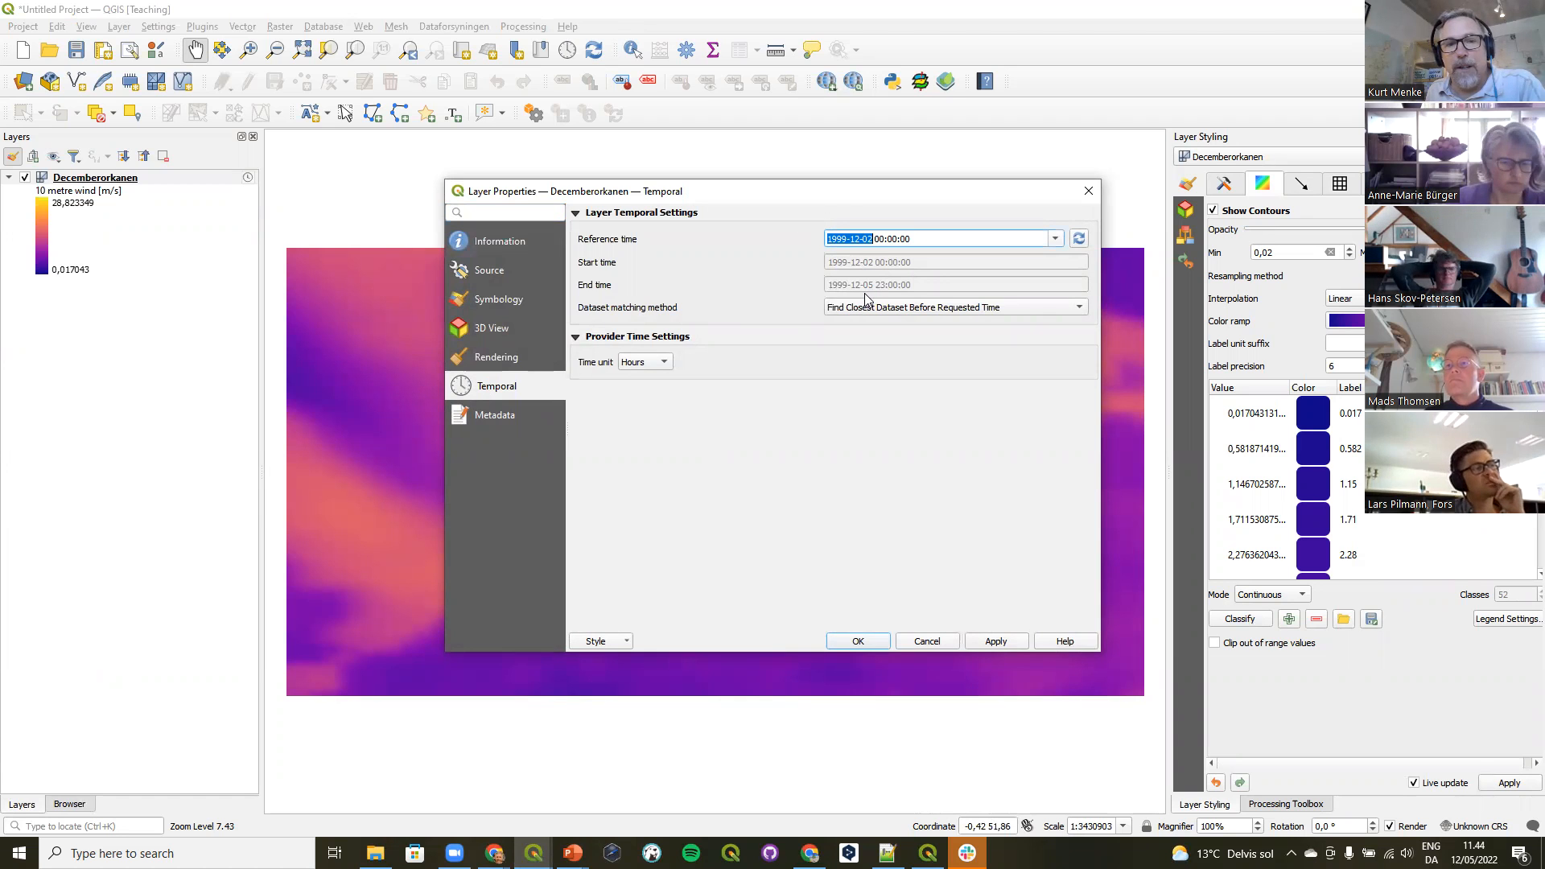
click(854, 642)
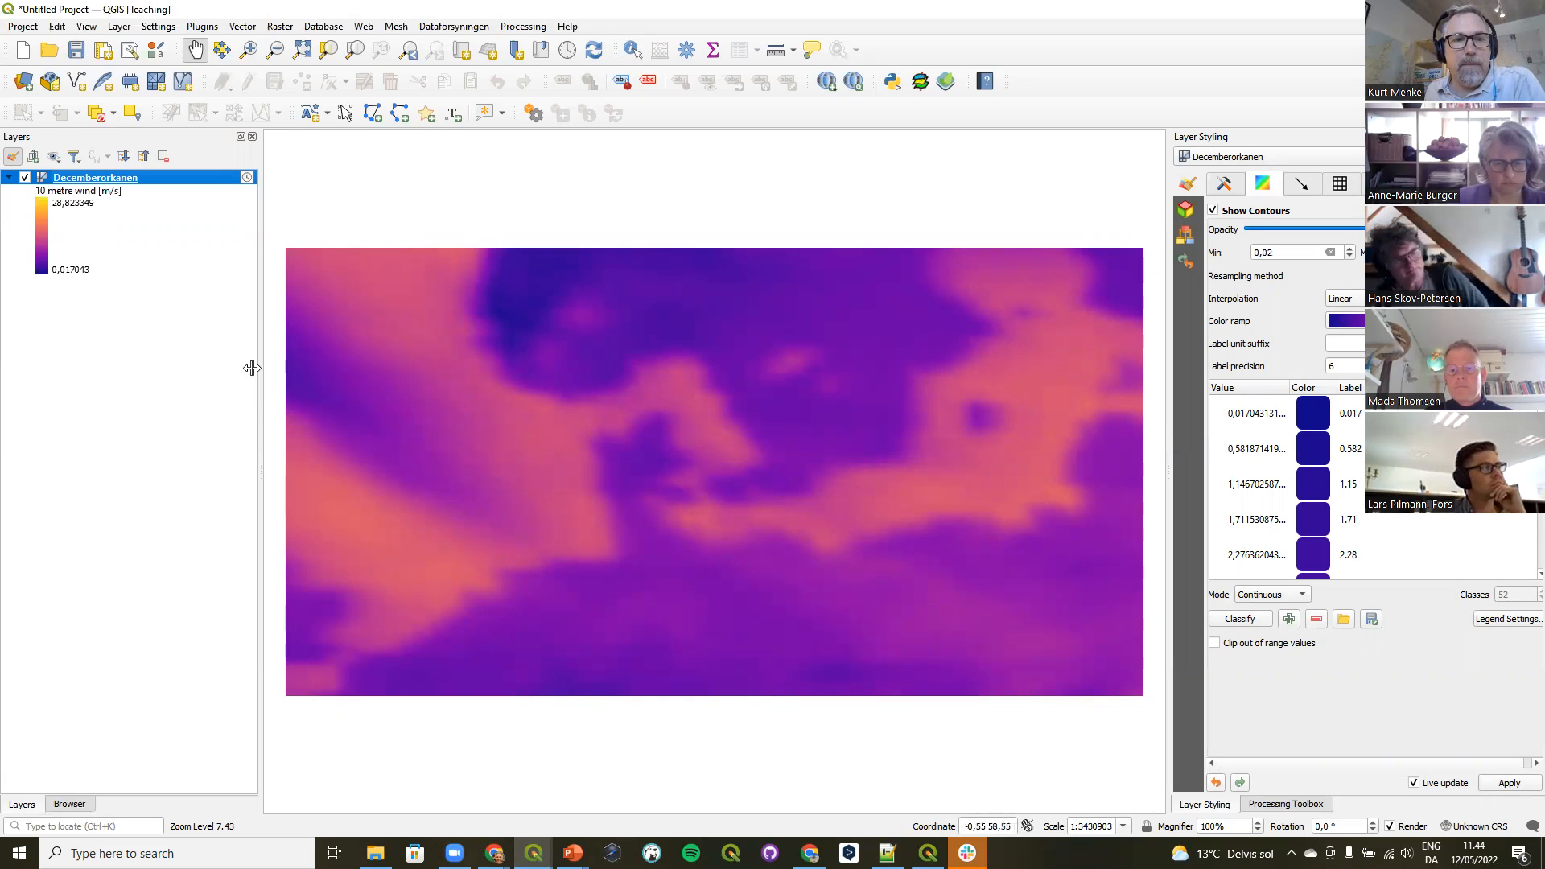
drag(264, 370, 218, 371)
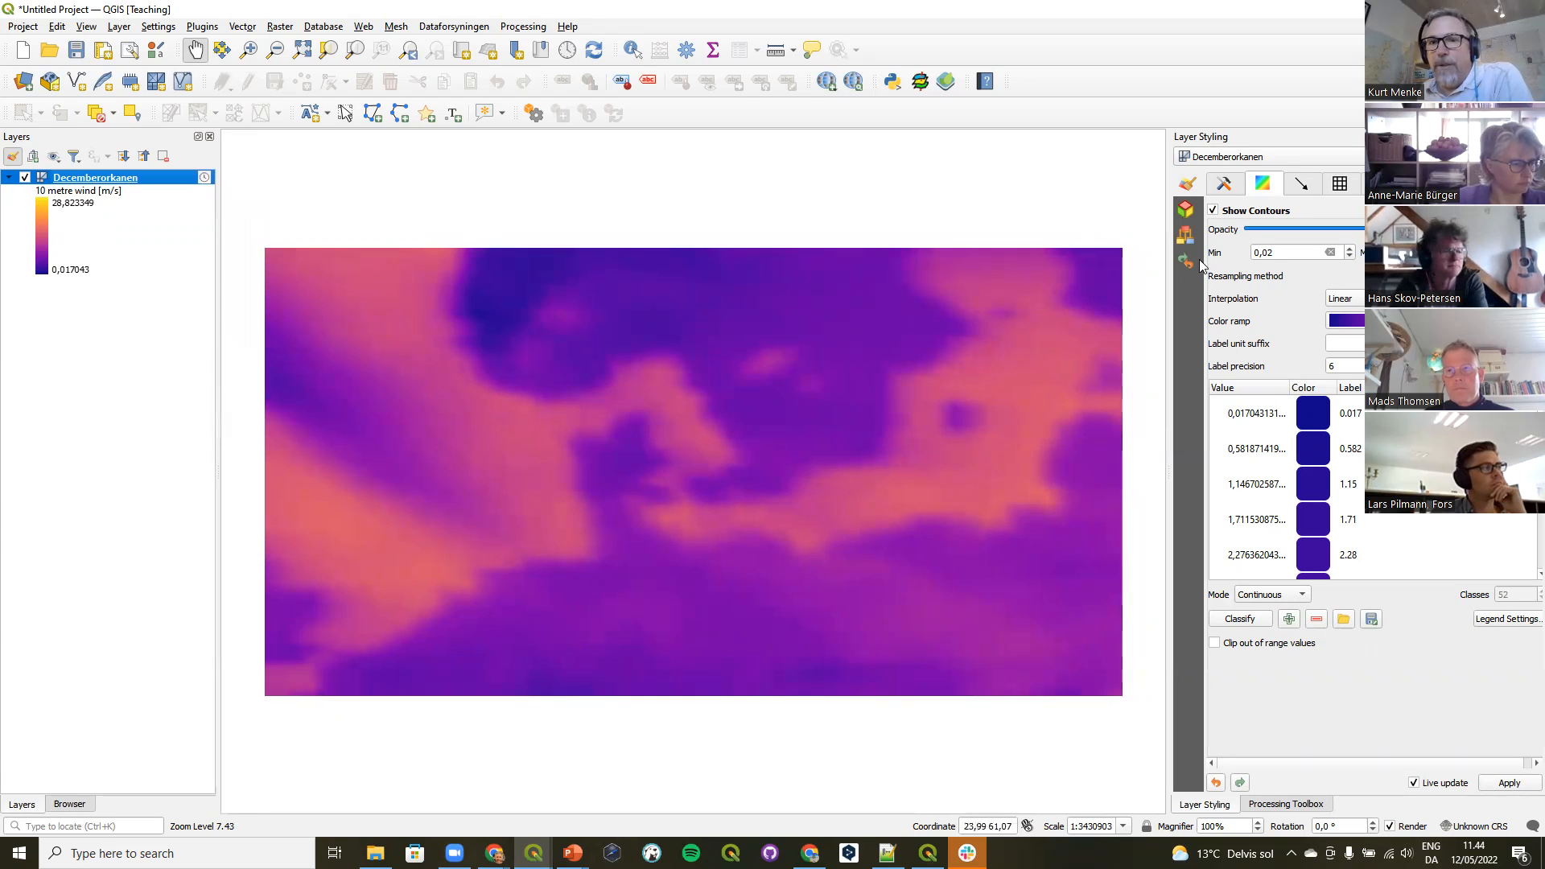
Apply an inverted RdYlBu color ramp to the Decemberorkanen layer's 10 metre wind contours and set the maximum value to 20.
click(1226, 185)
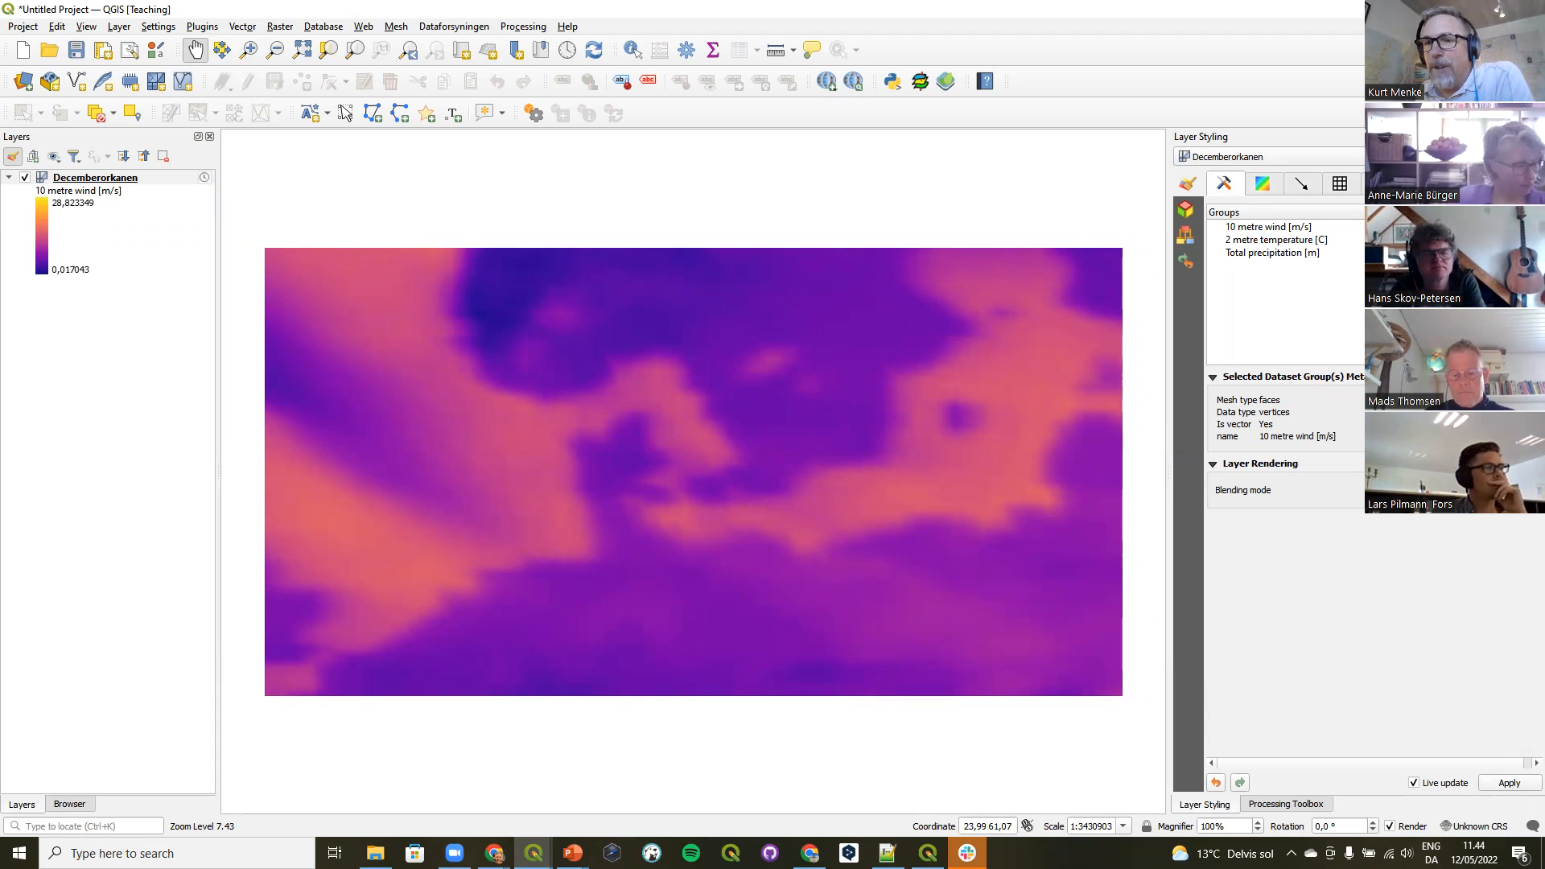
click(1263, 185)
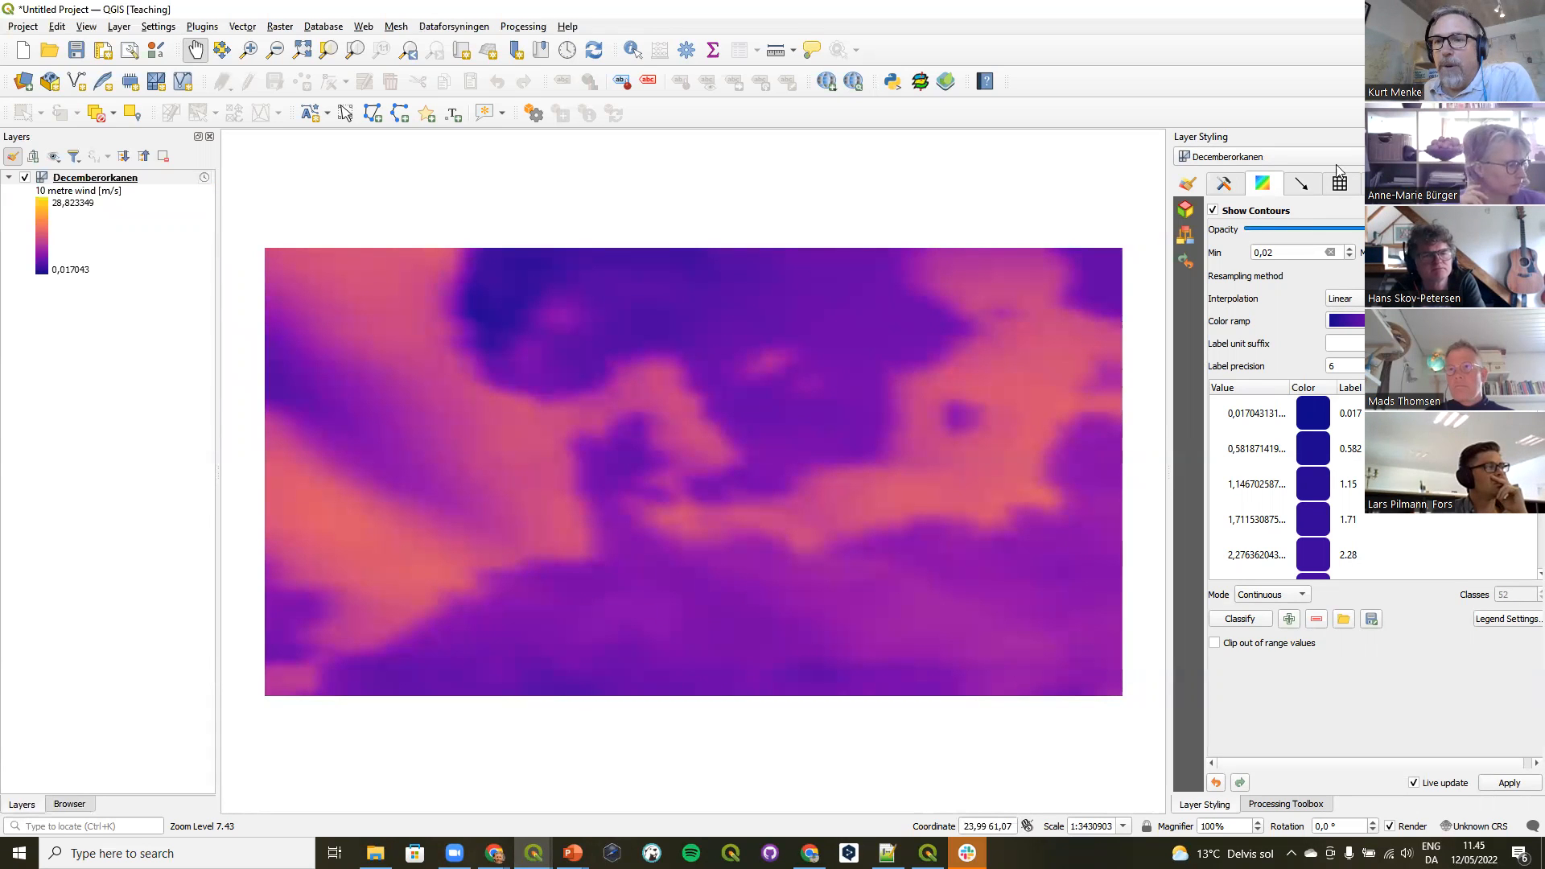
drag(1168, 326, 1144, 332)
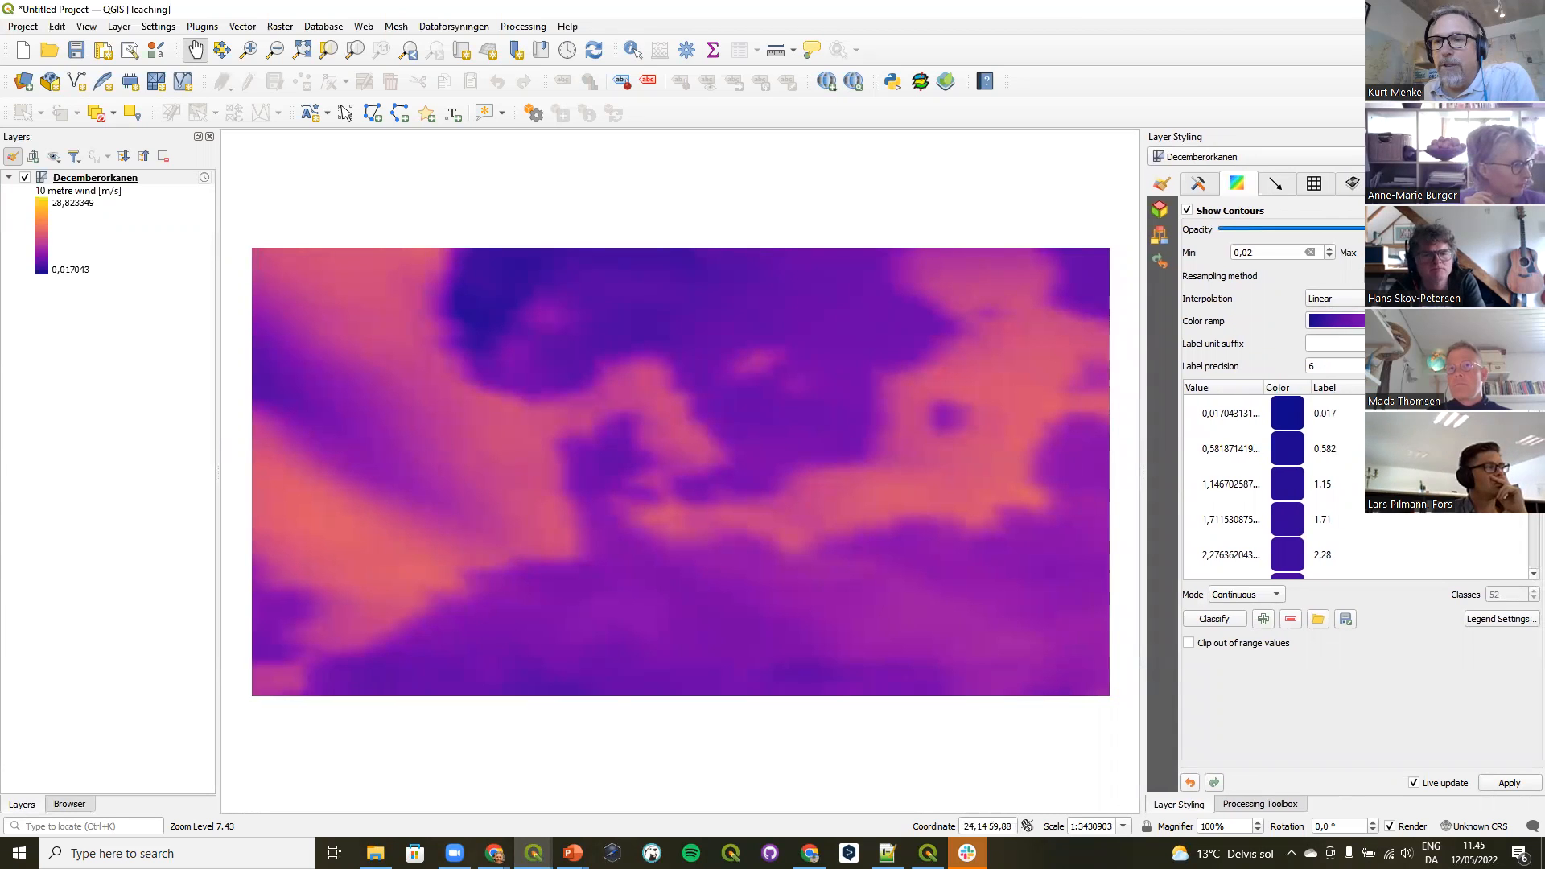
click(1531, 321)
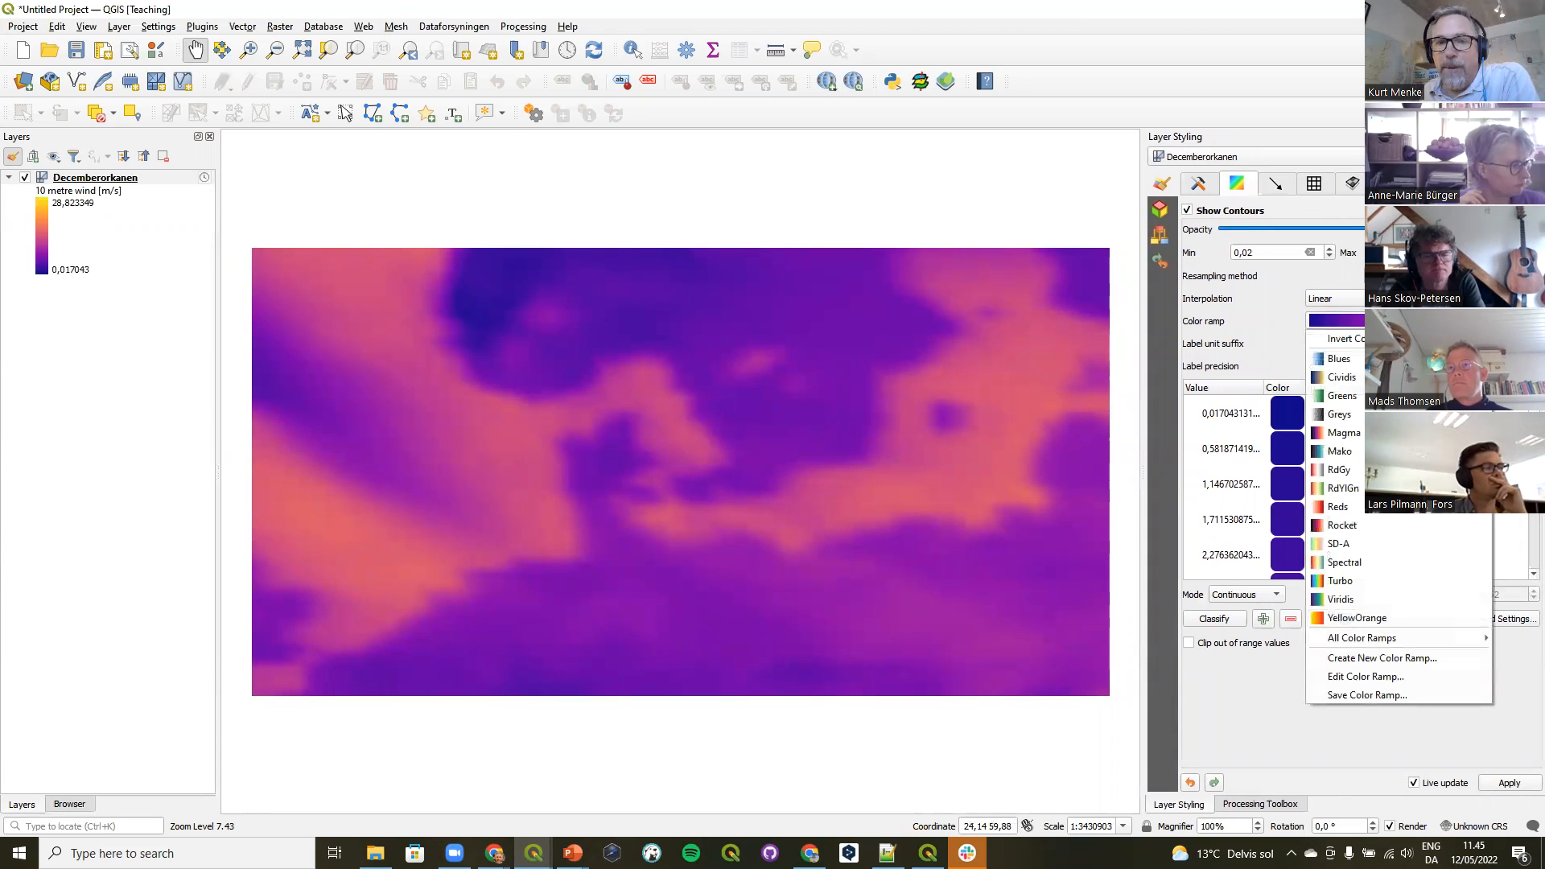
mouse_move(1365, 640)
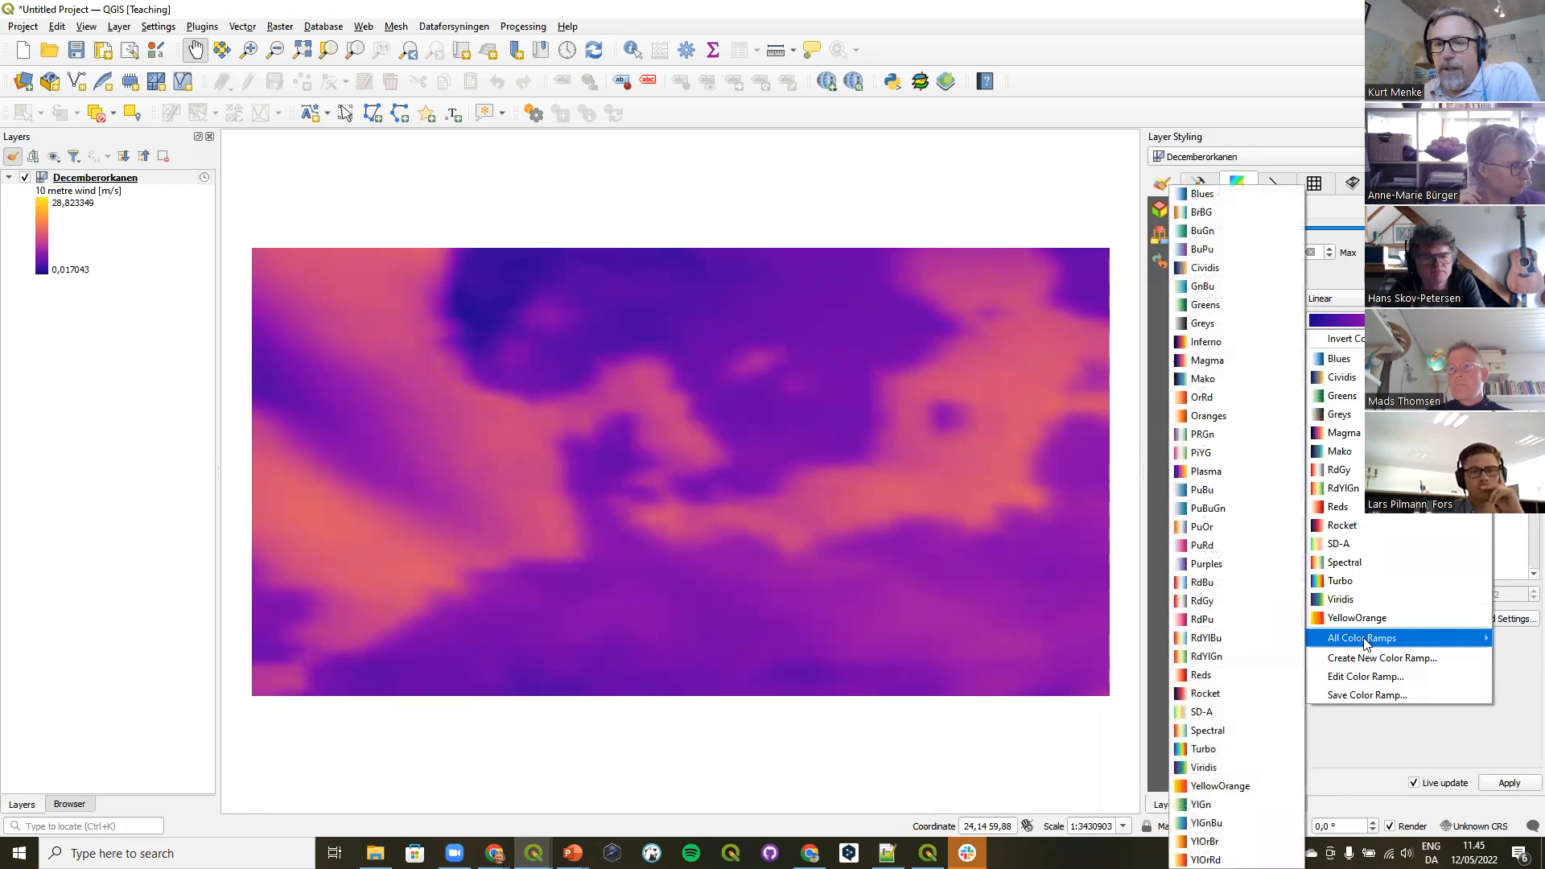
click(1230, 639)
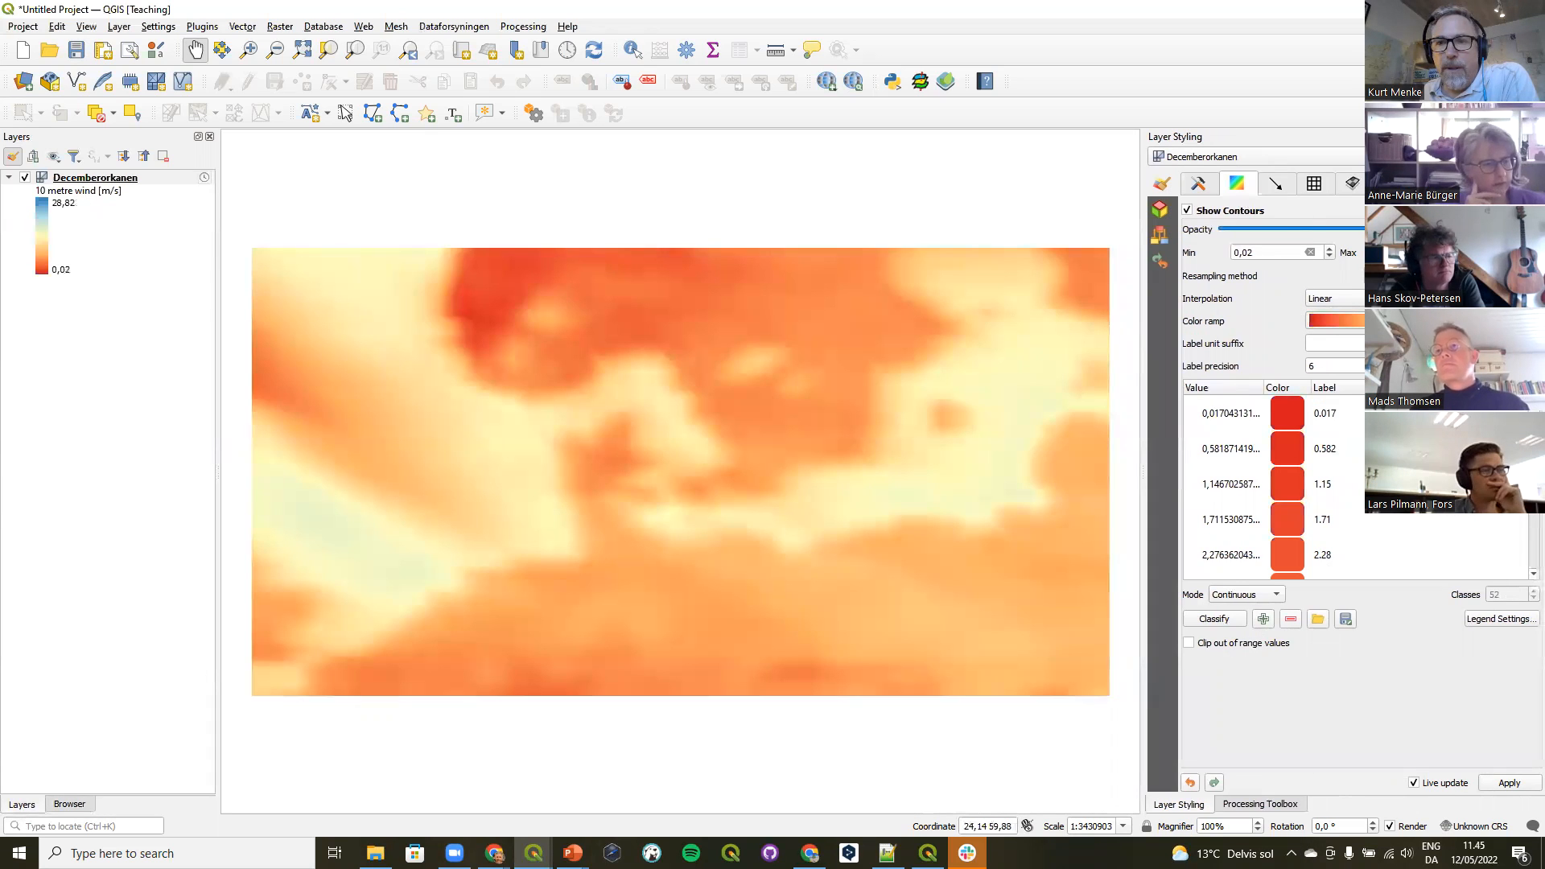
click(1532, 321)
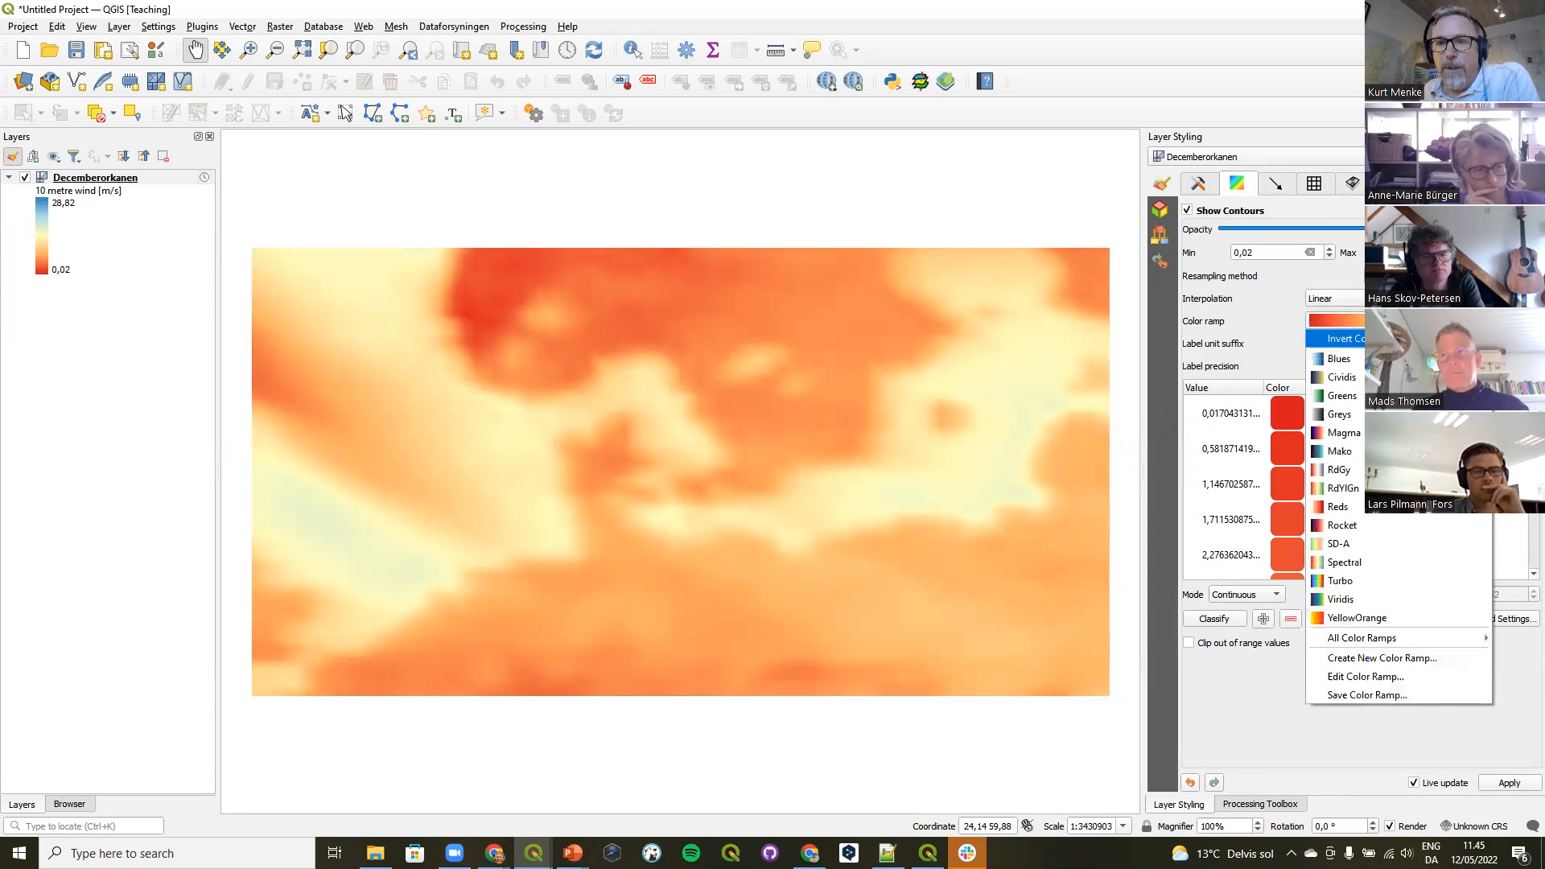
click(1384, 339)
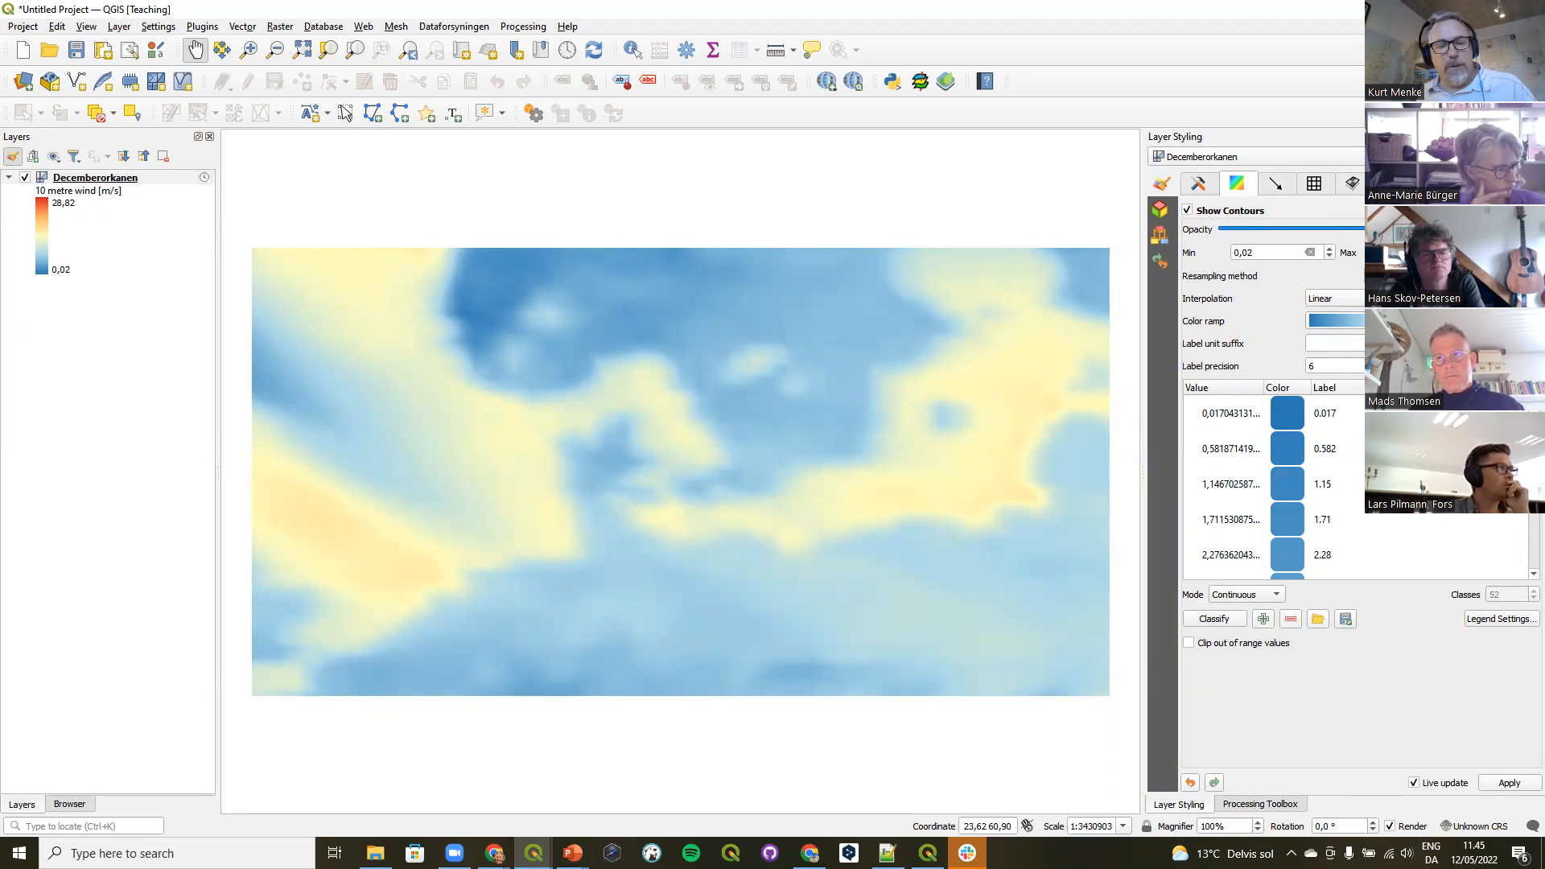
text(20)
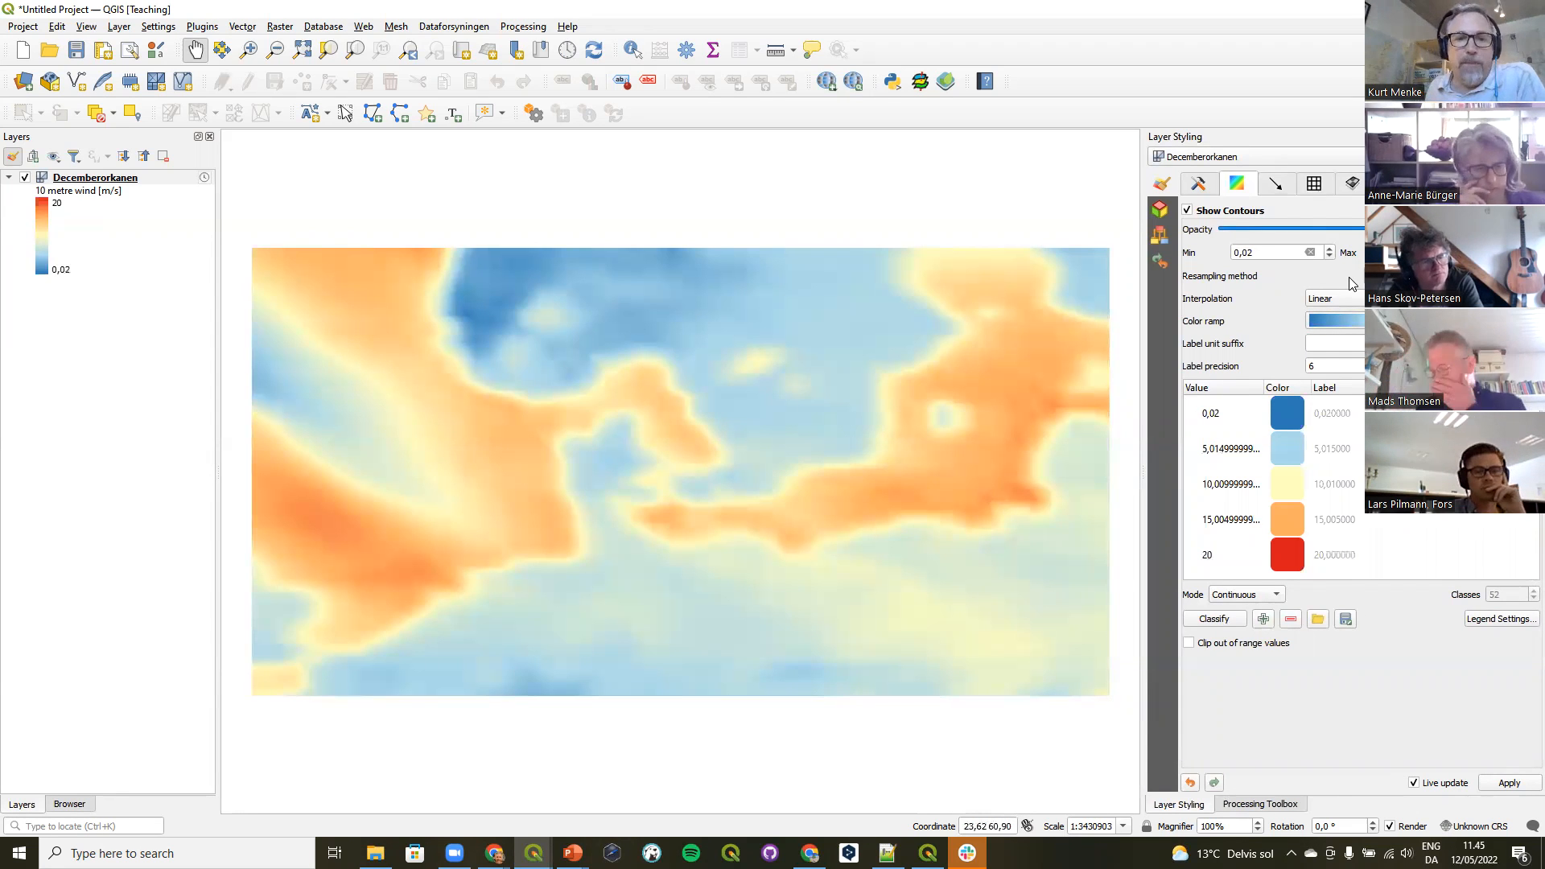
click(66, 806)
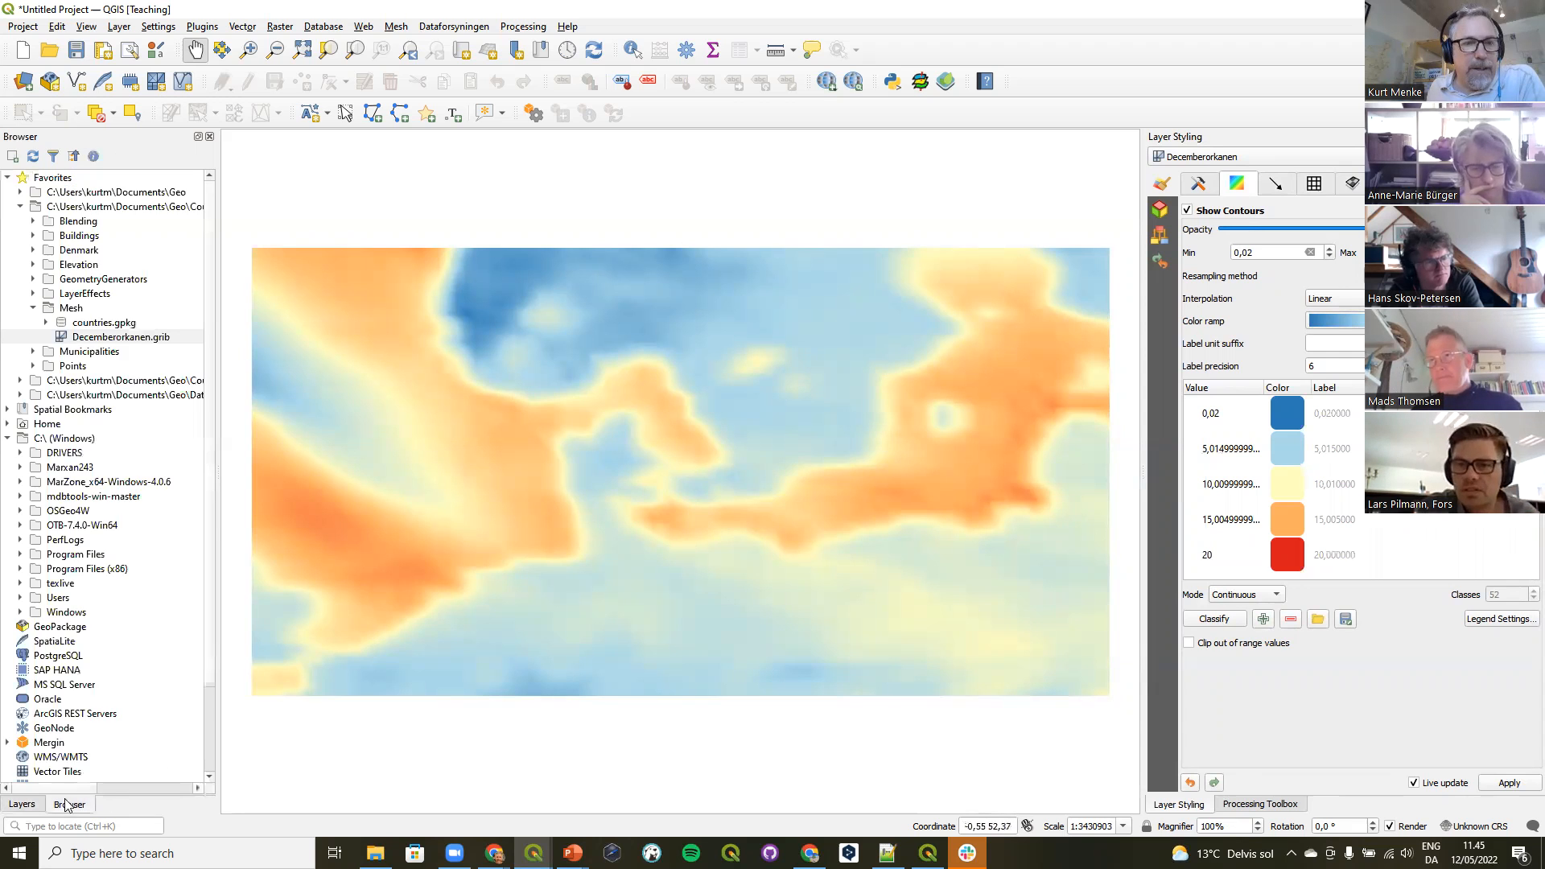
click(21, 804)
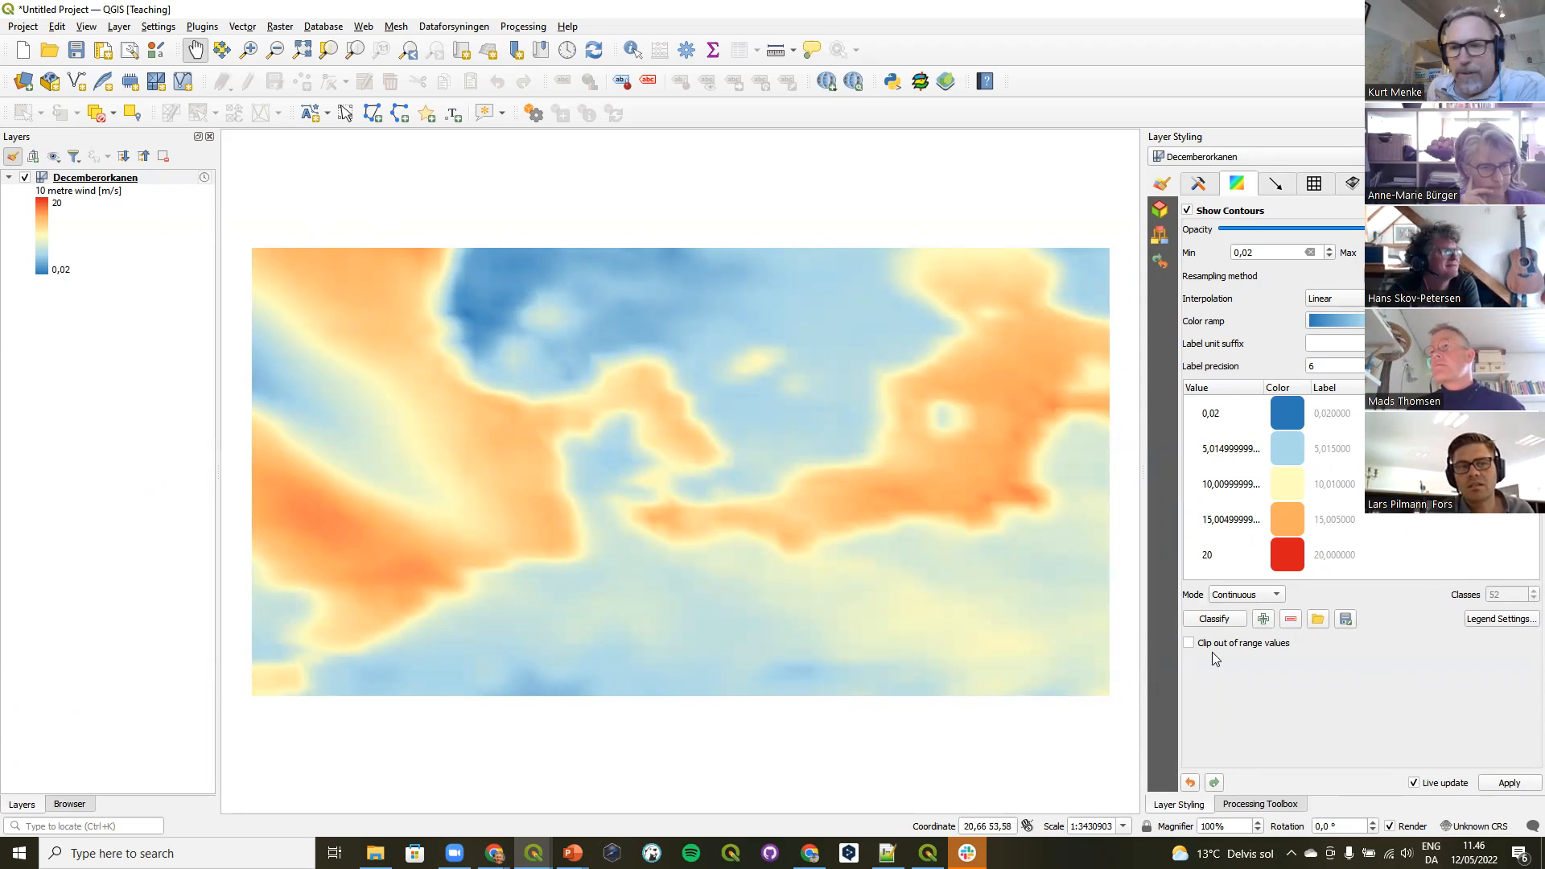
click(1472, 826)
click(946, 656)
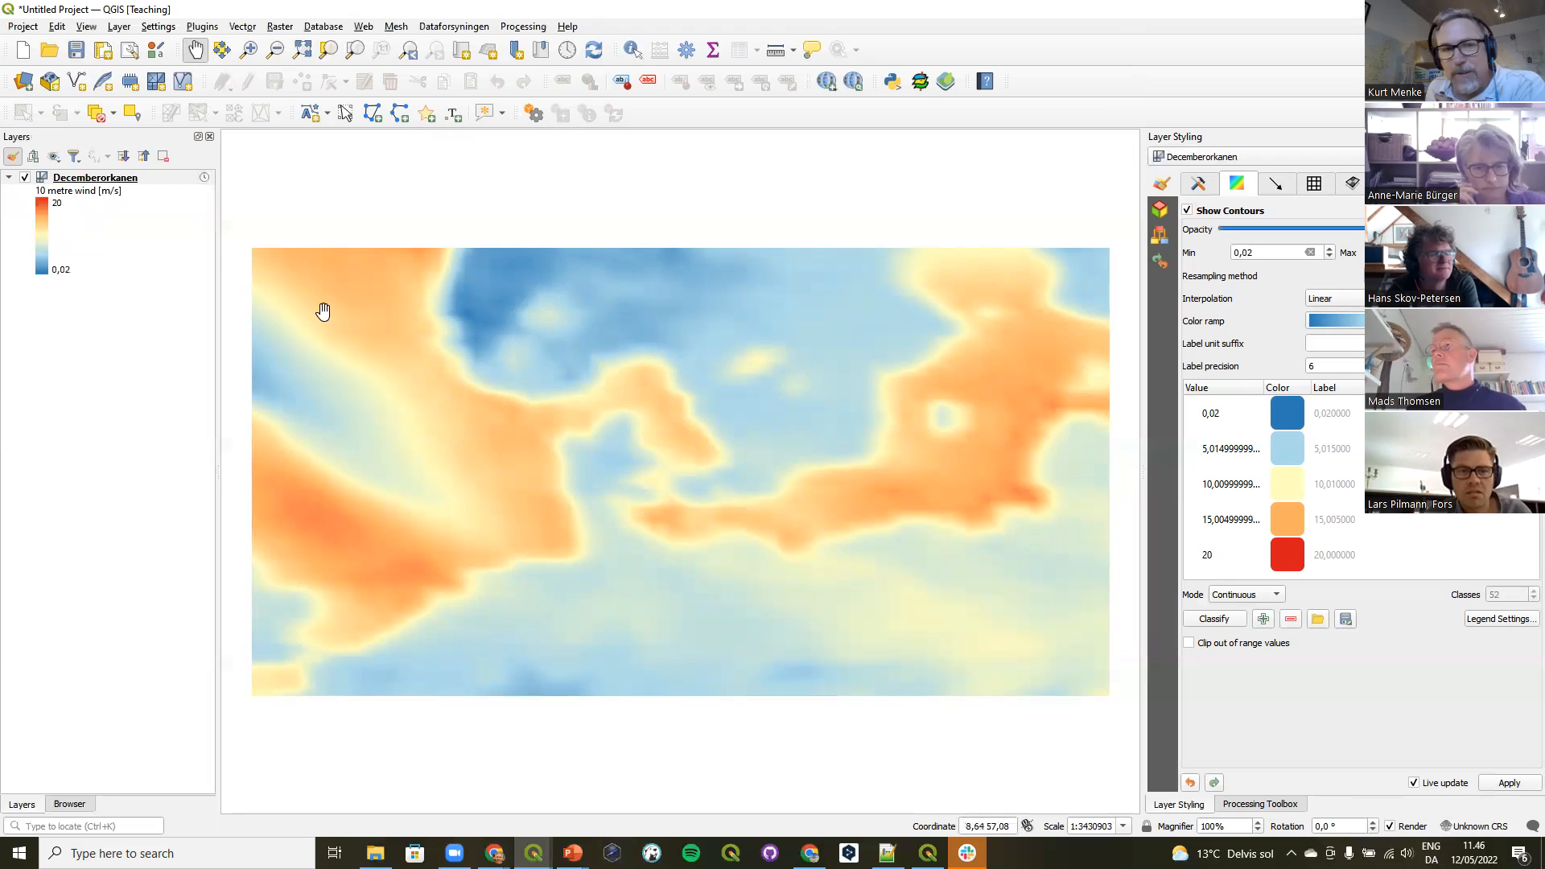
Assign EPSG:4326 - WGS 84 to the Decemberorkanen layer and set the project CRS from that layer.
double_click(107, 178)
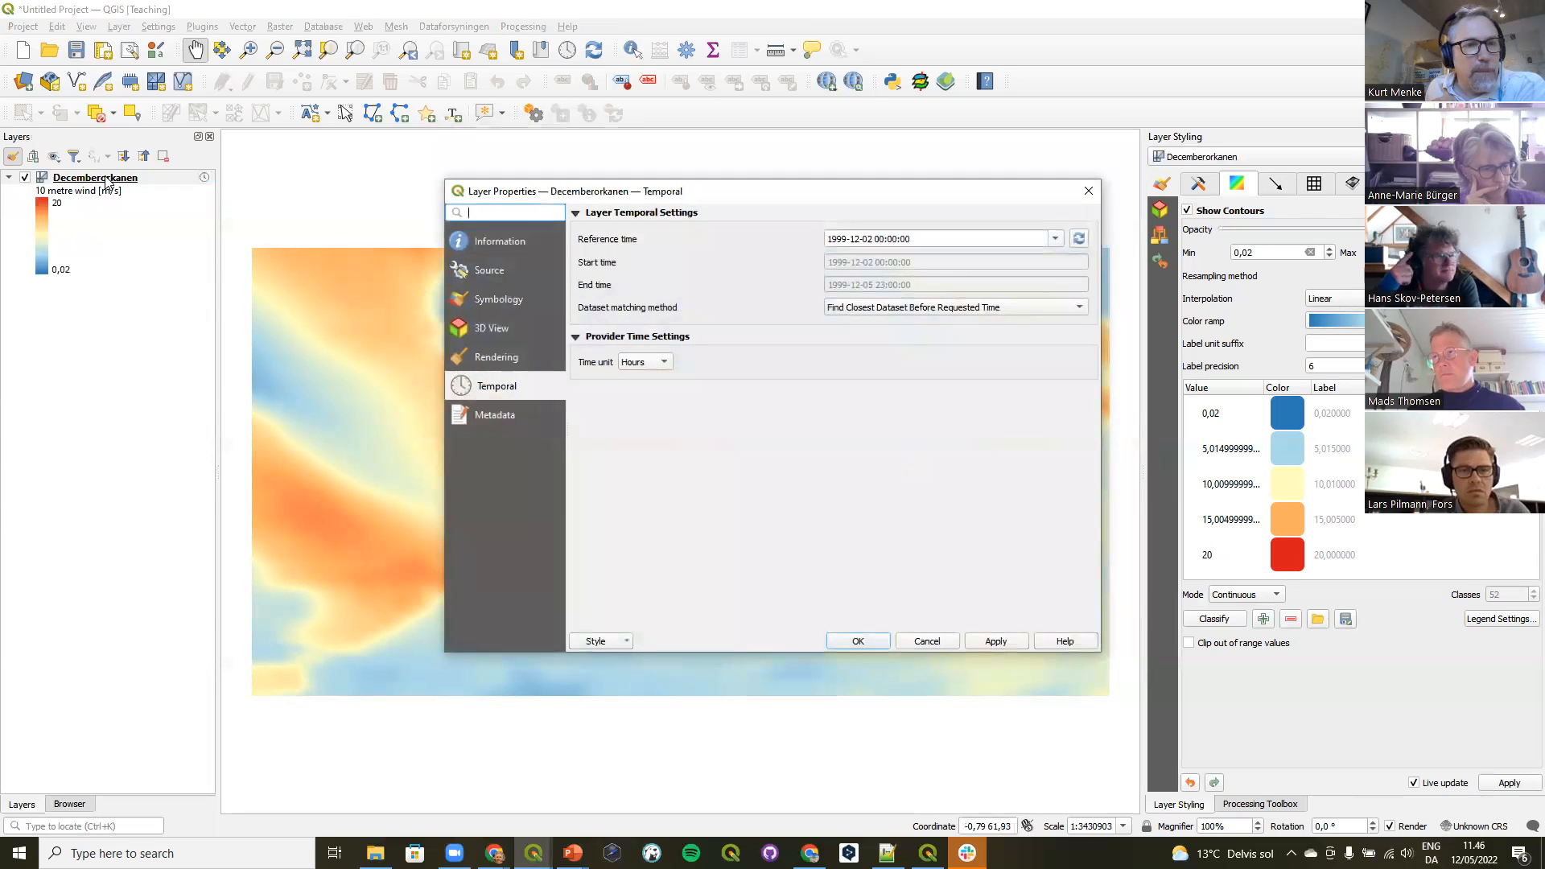
click(487, 271)
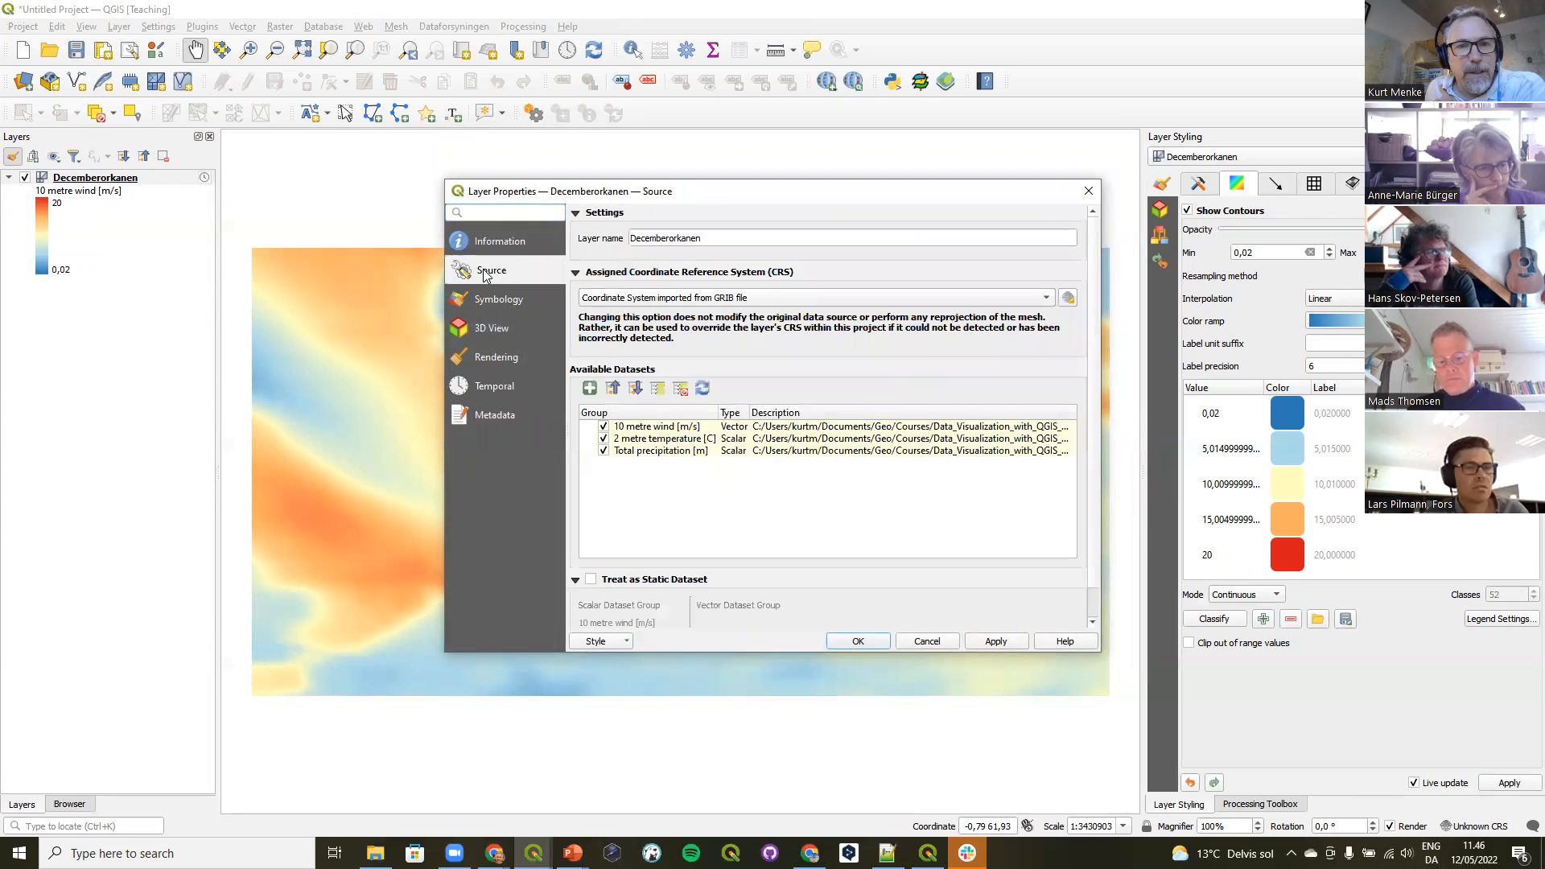
click(1045, 298)
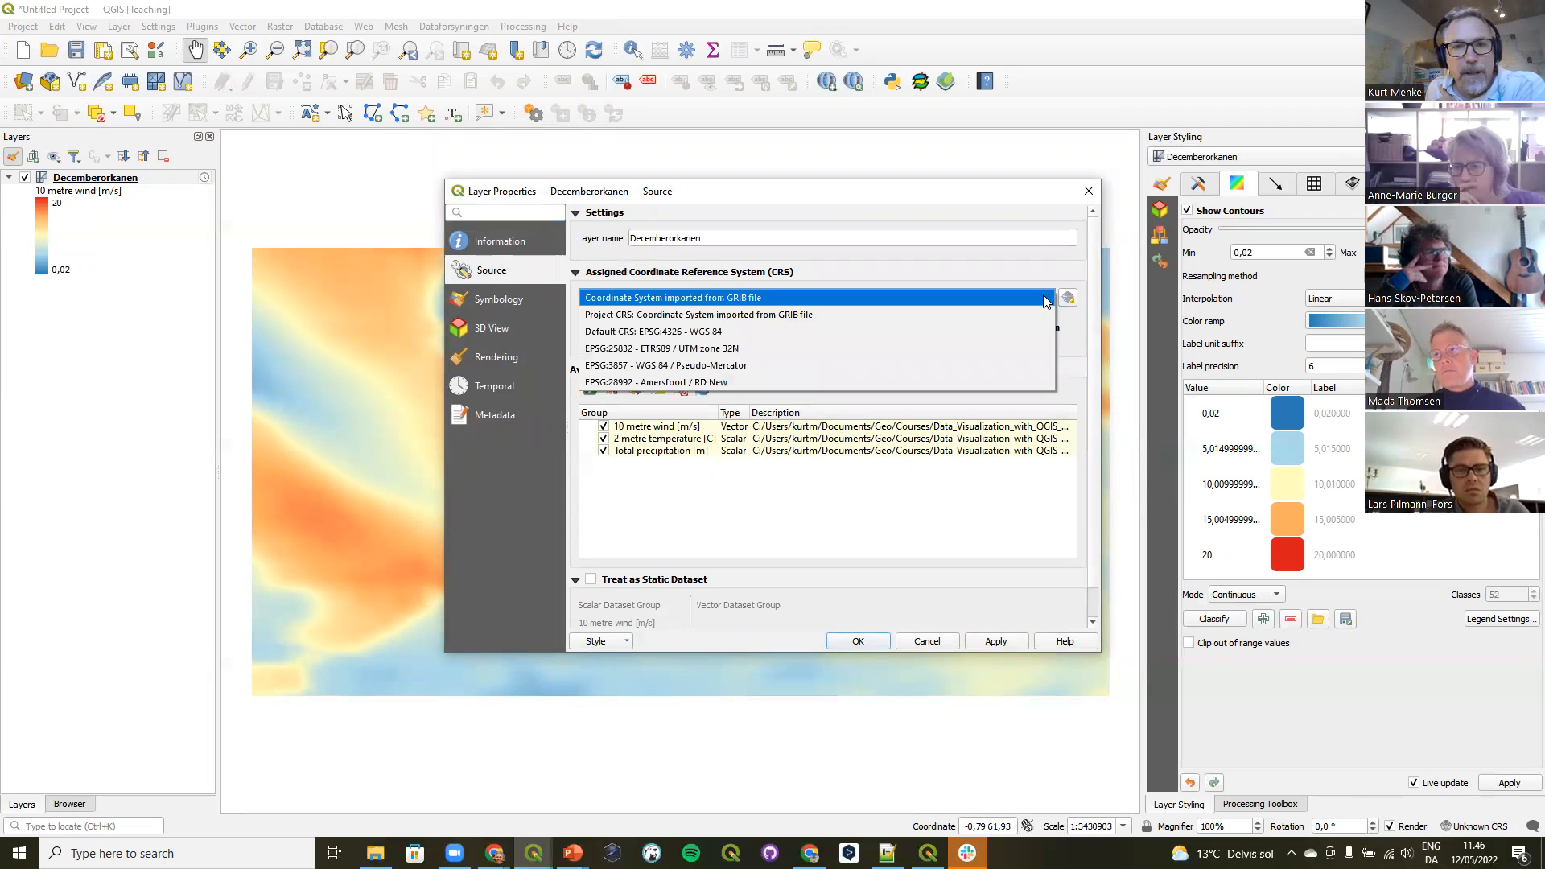
click(993, 331)
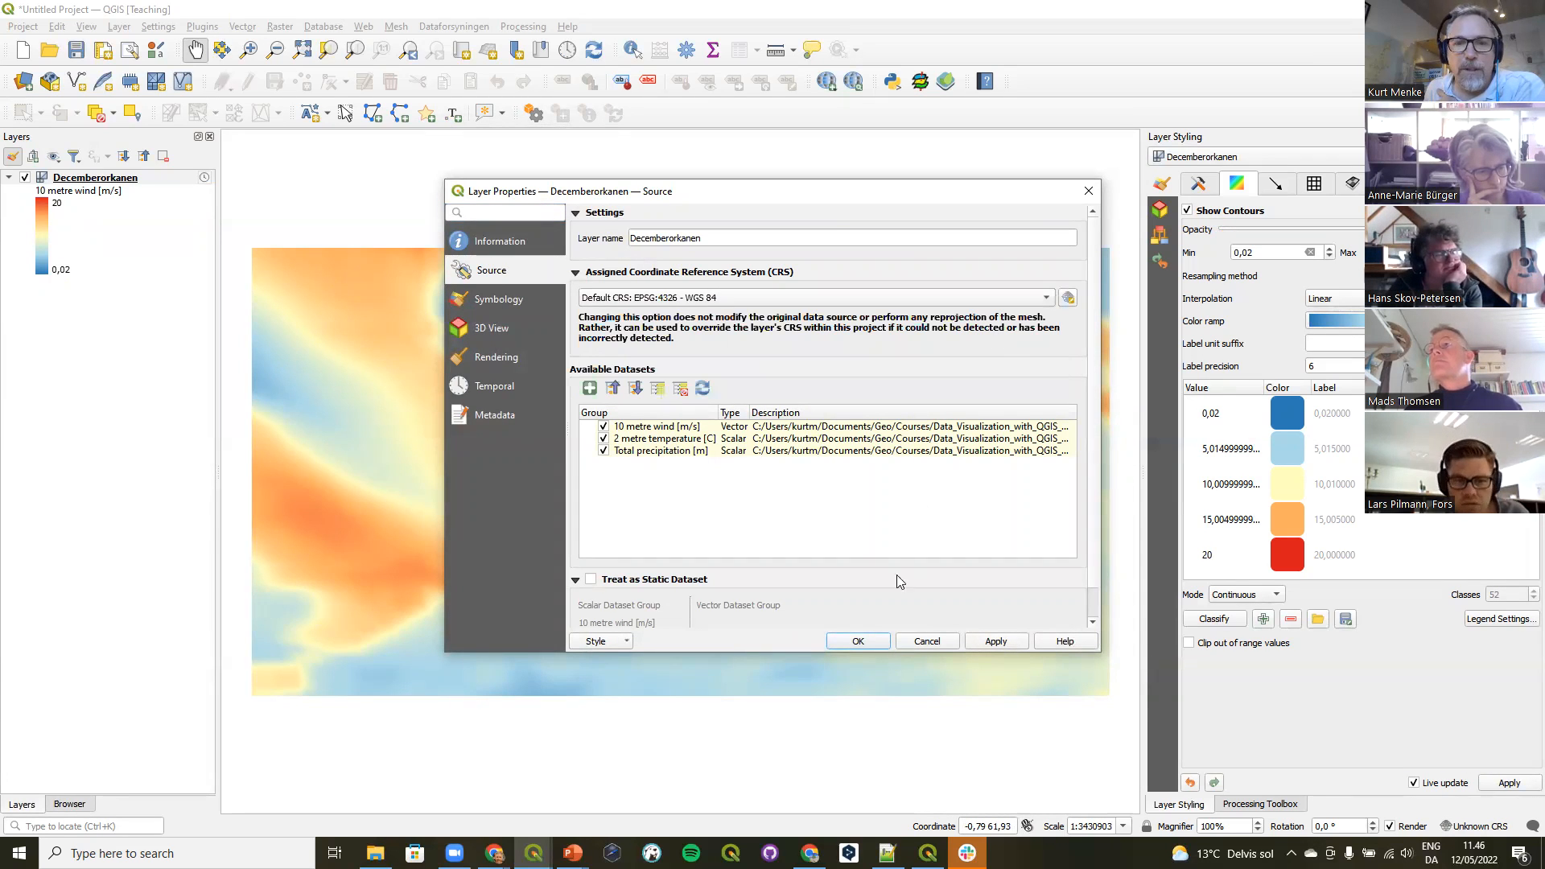
click(857, 641)
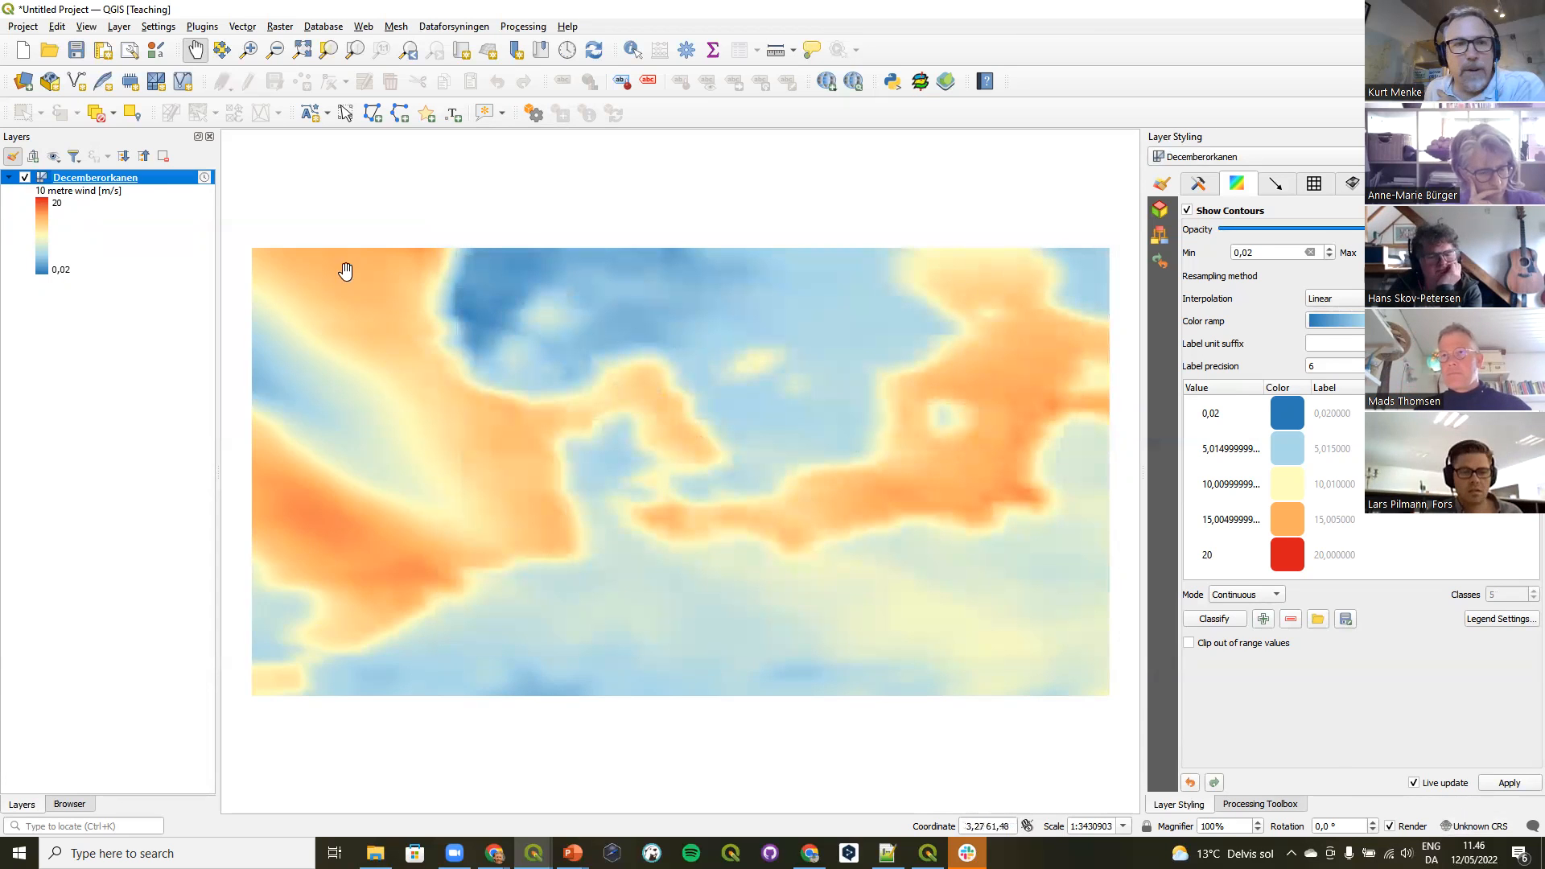
right_click(138, 184)
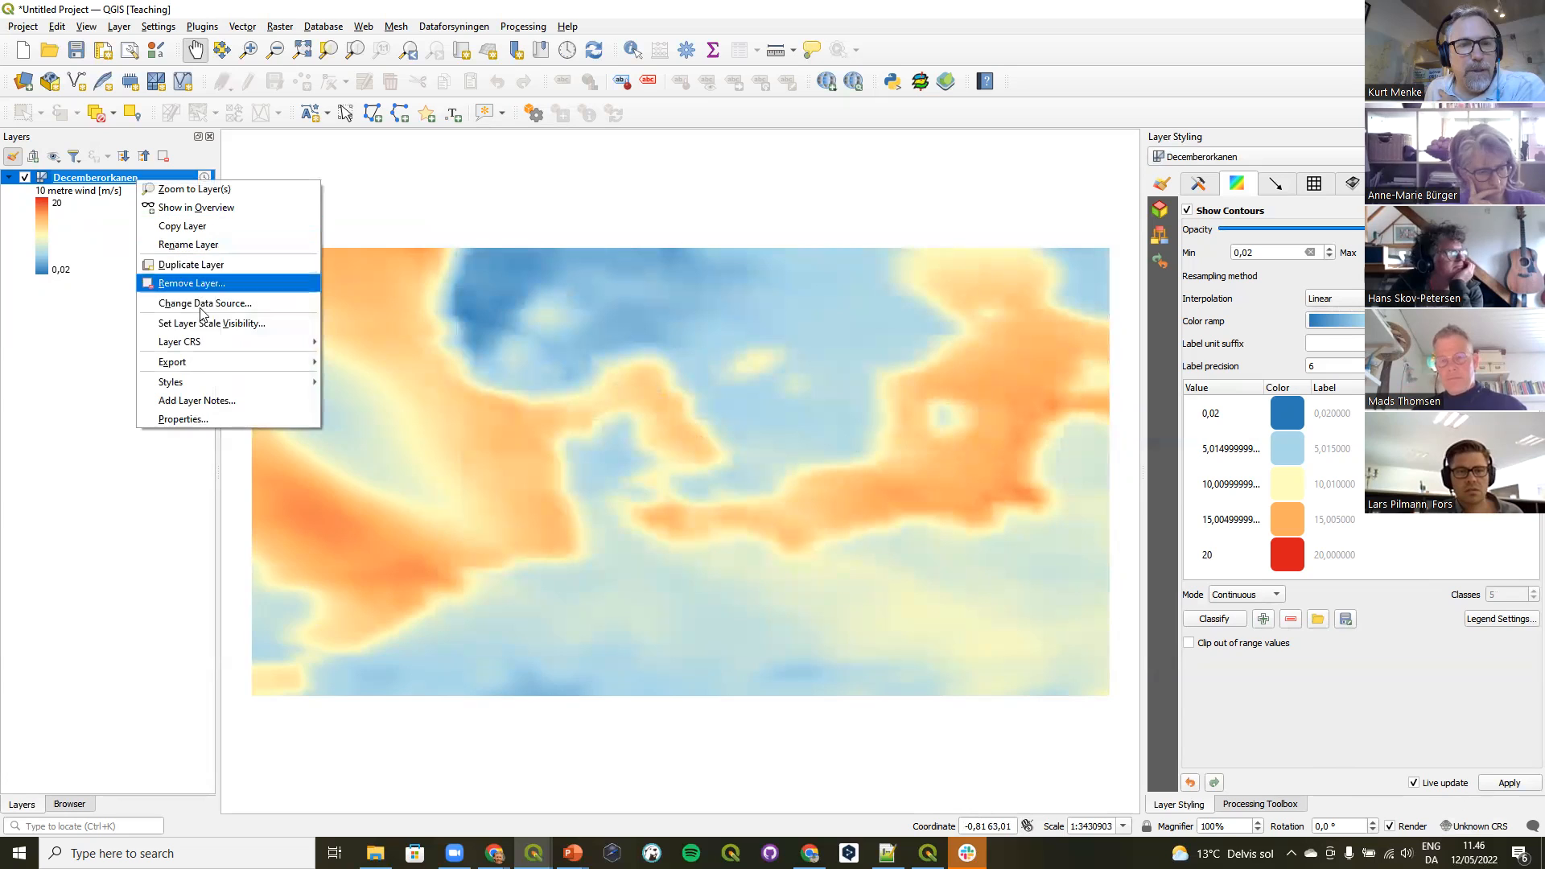
mouse_move(204, 344)
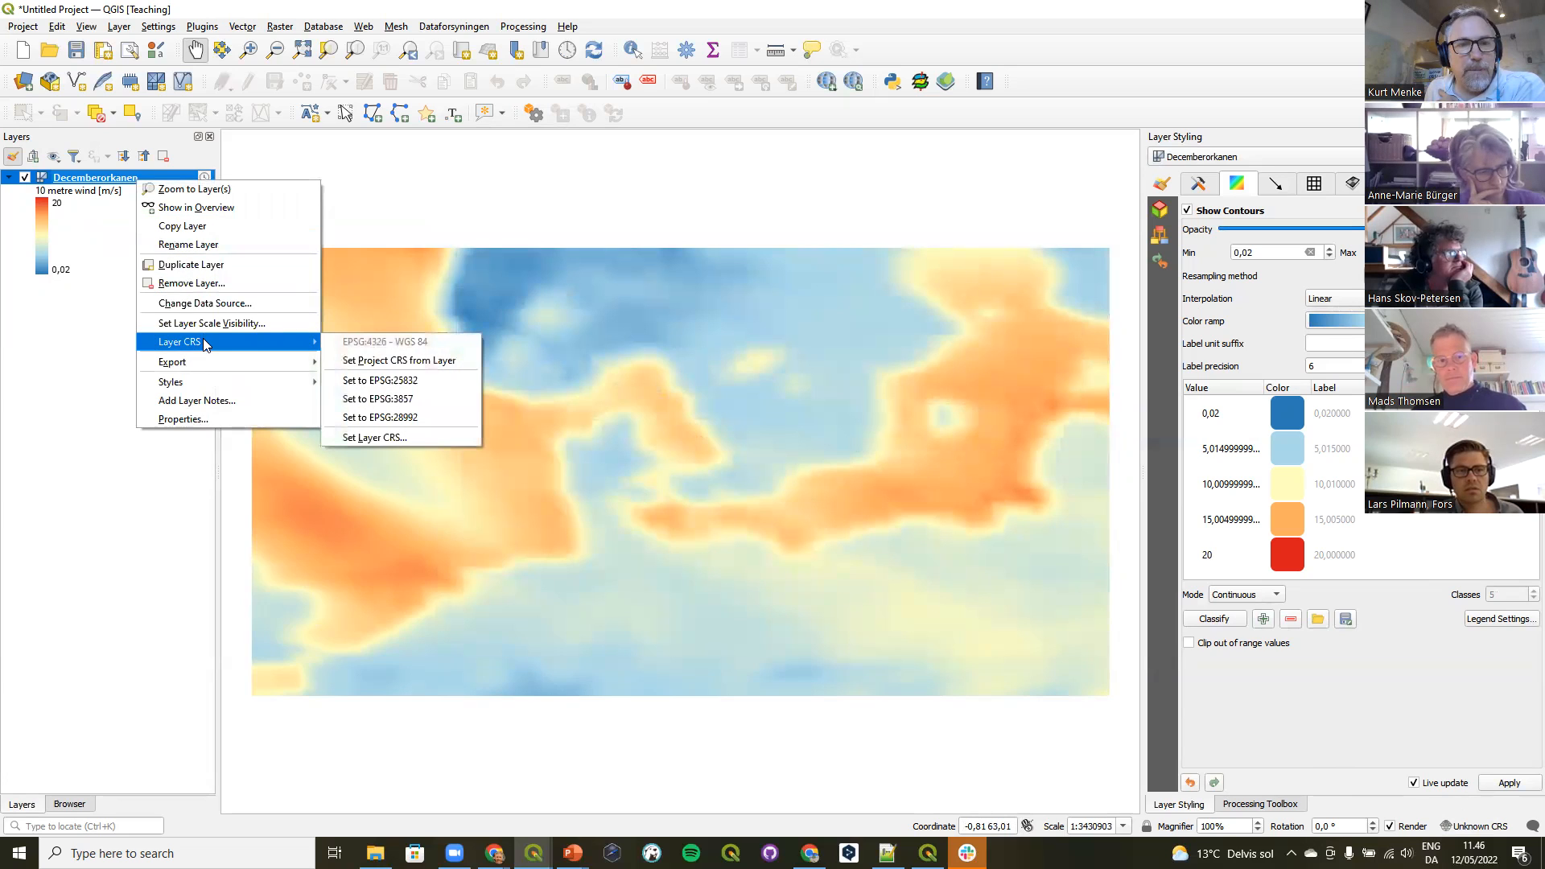
click(359, 364)
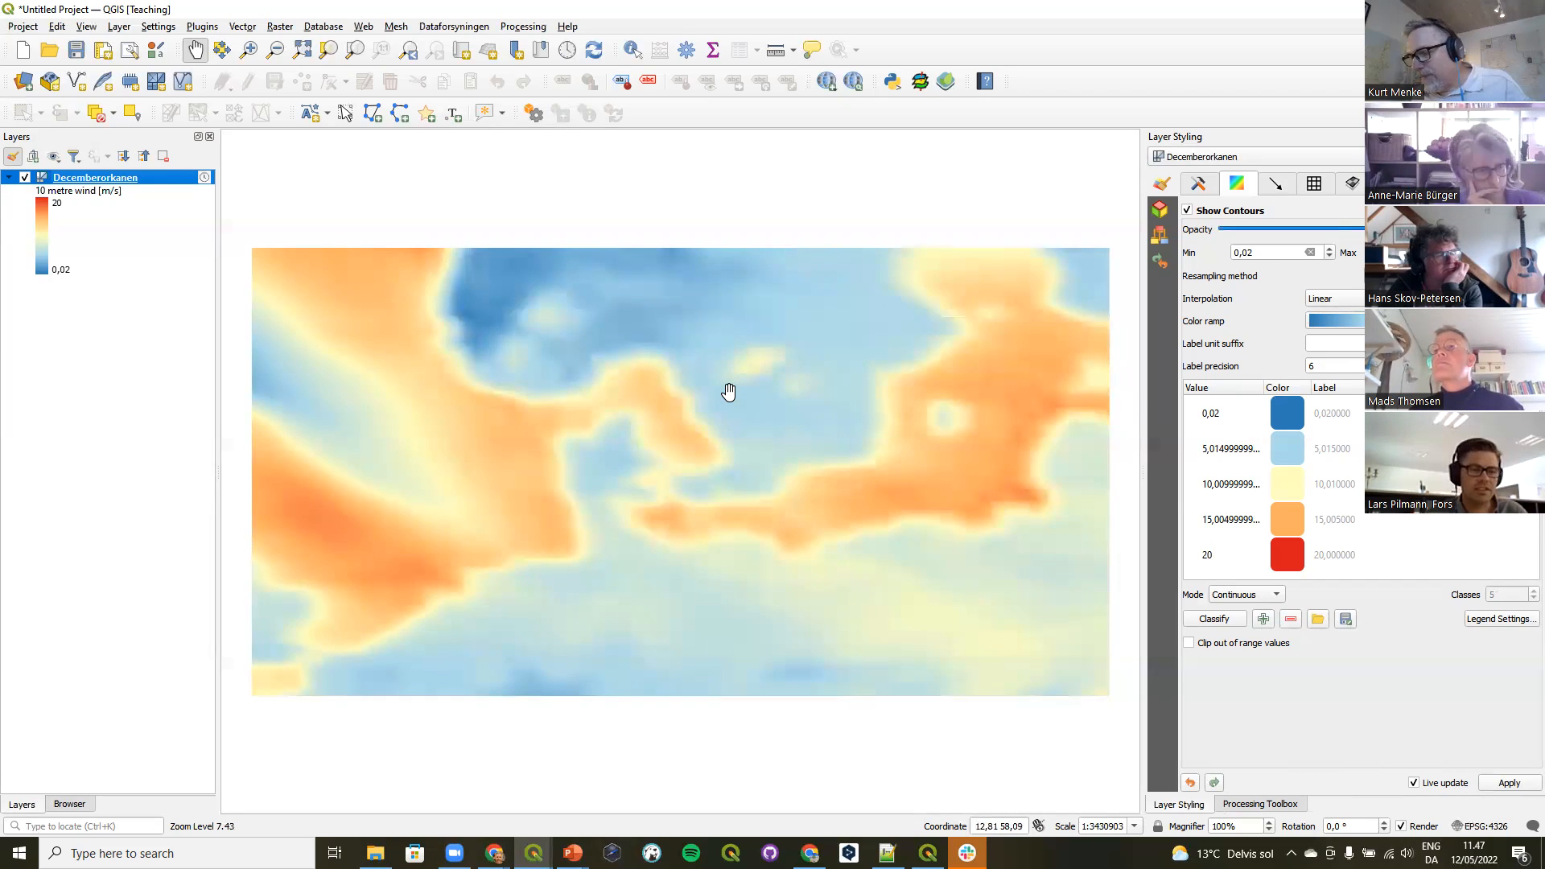
Add the Countries and Denmark layers from countries.gpkg in the Mesh data folder to the project.
click(69, 804)
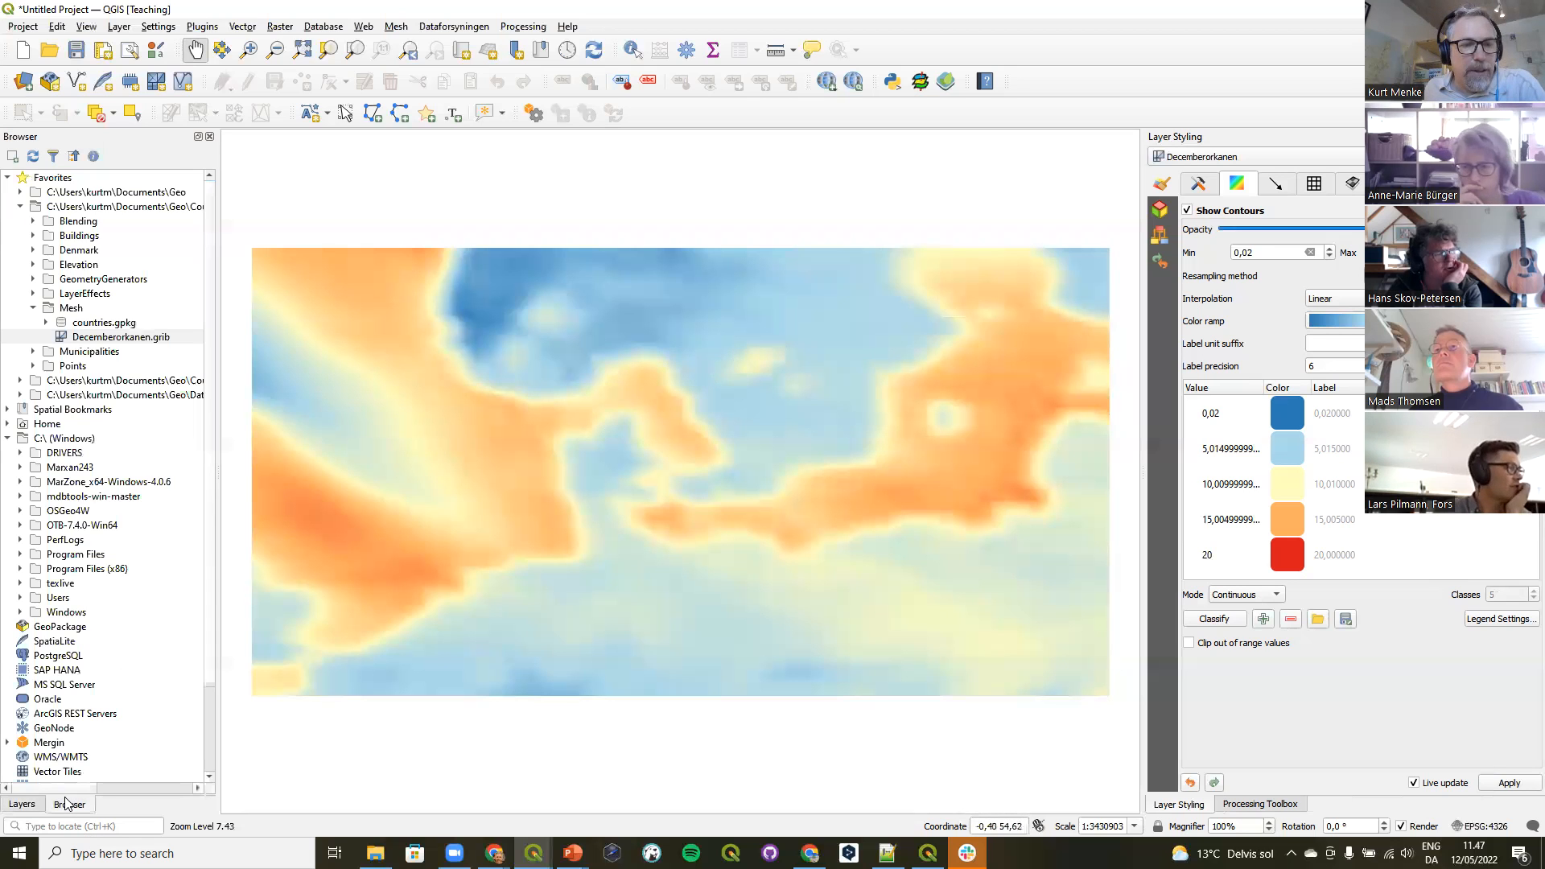
click(44, 323)
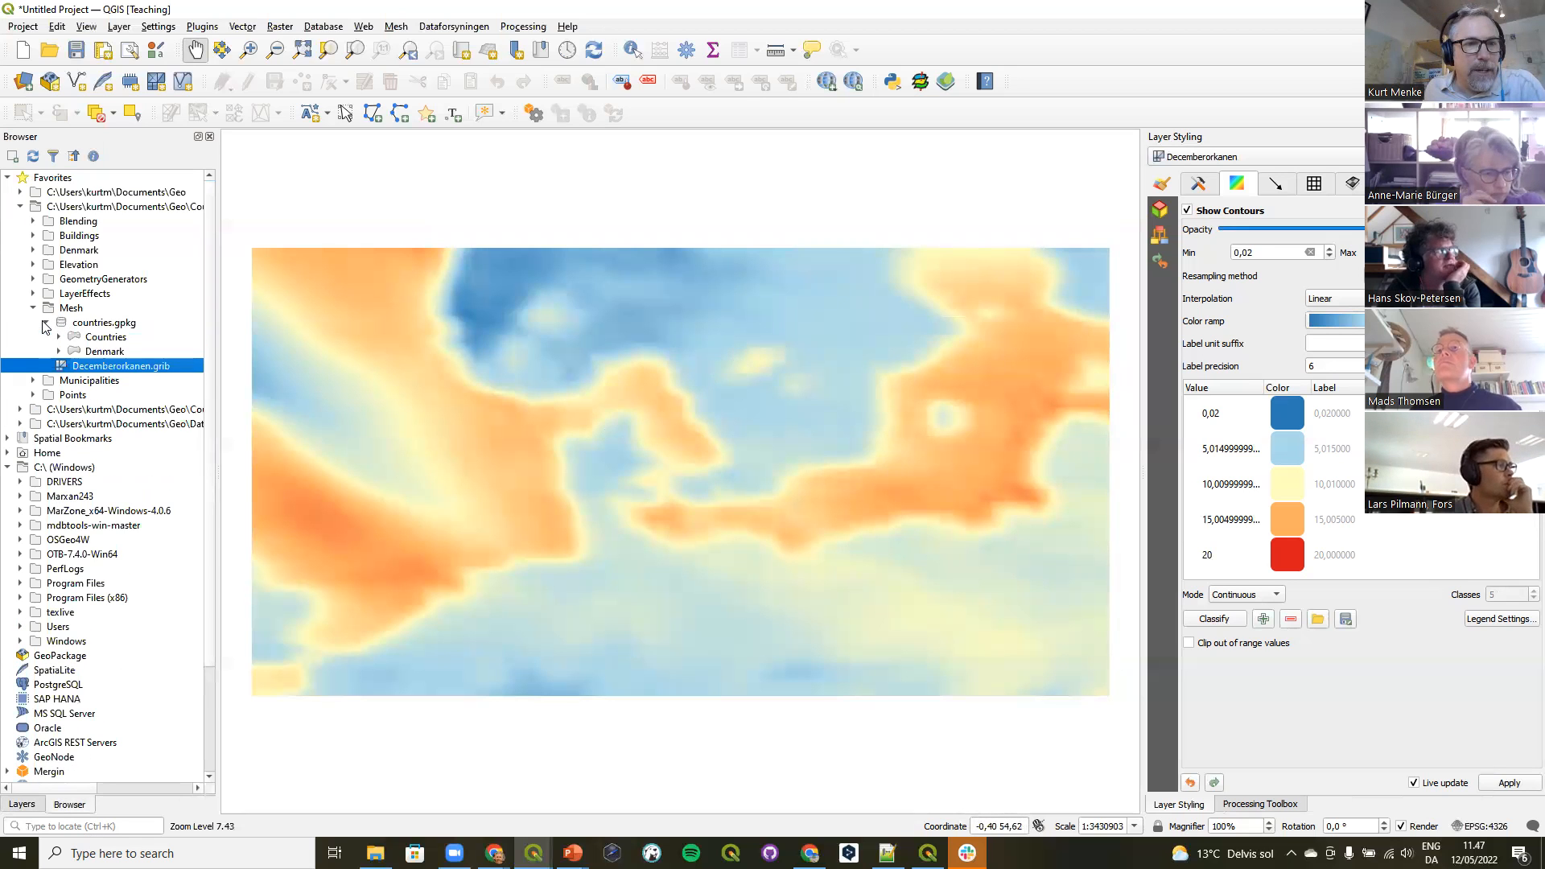
click(94, 338)
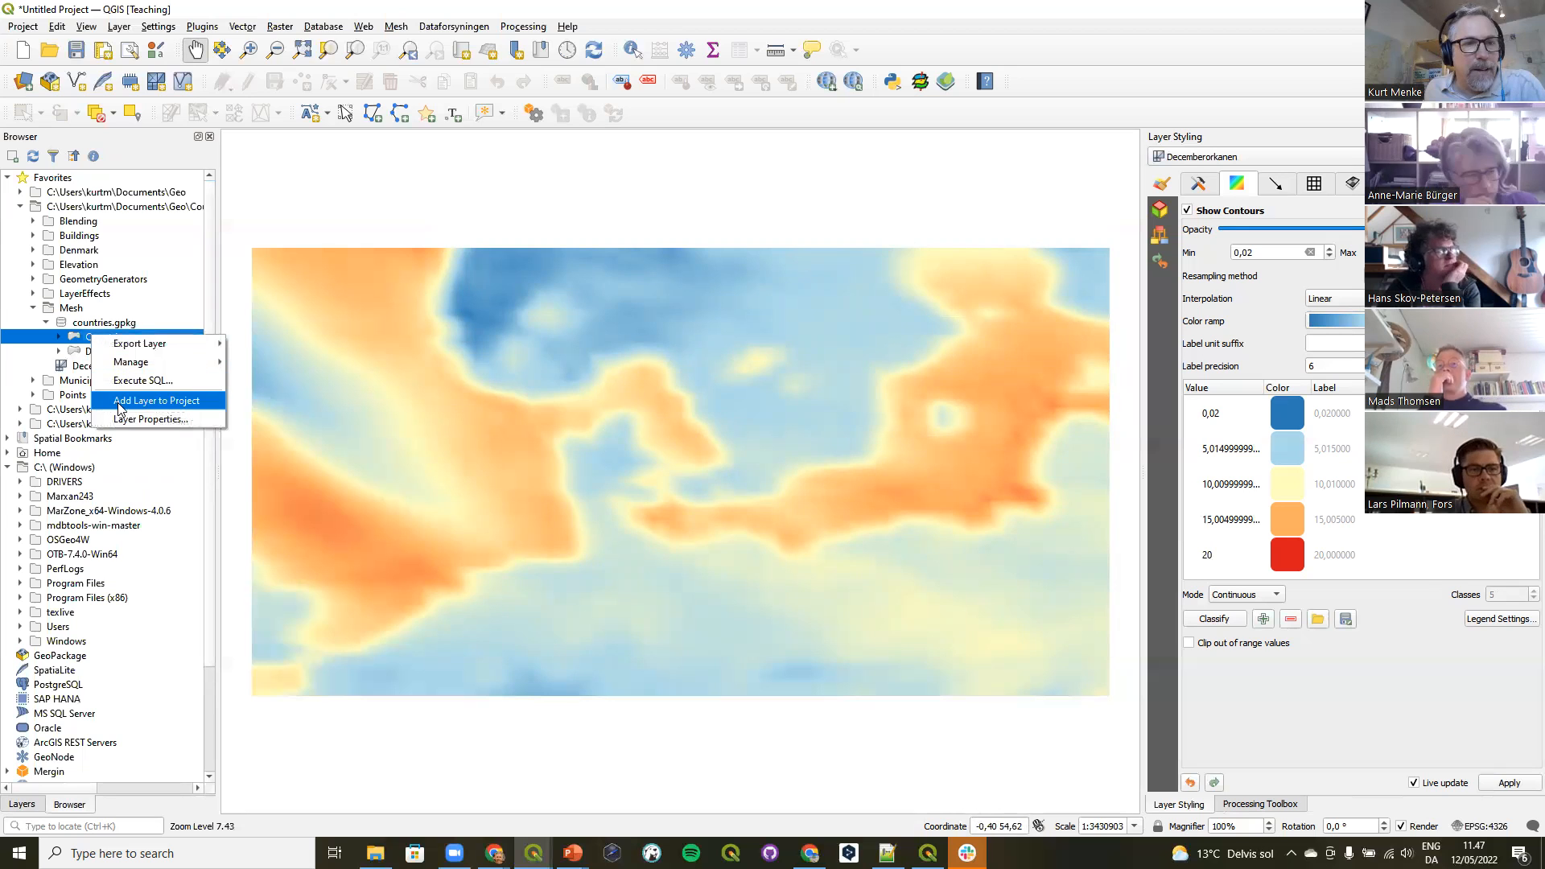
click(122, 400)
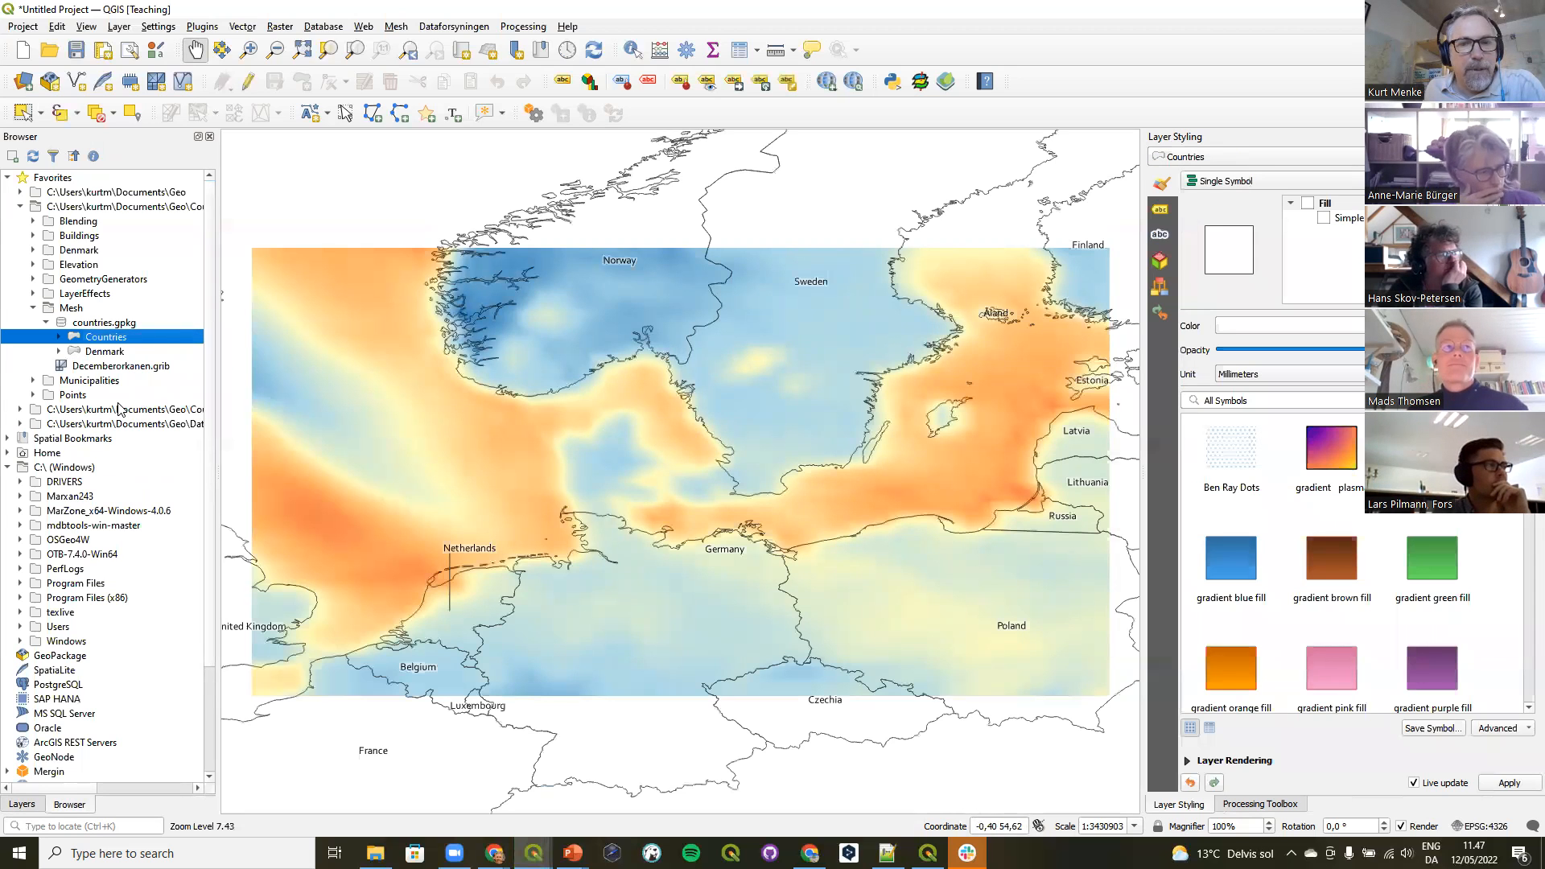
right_click(88, 354)
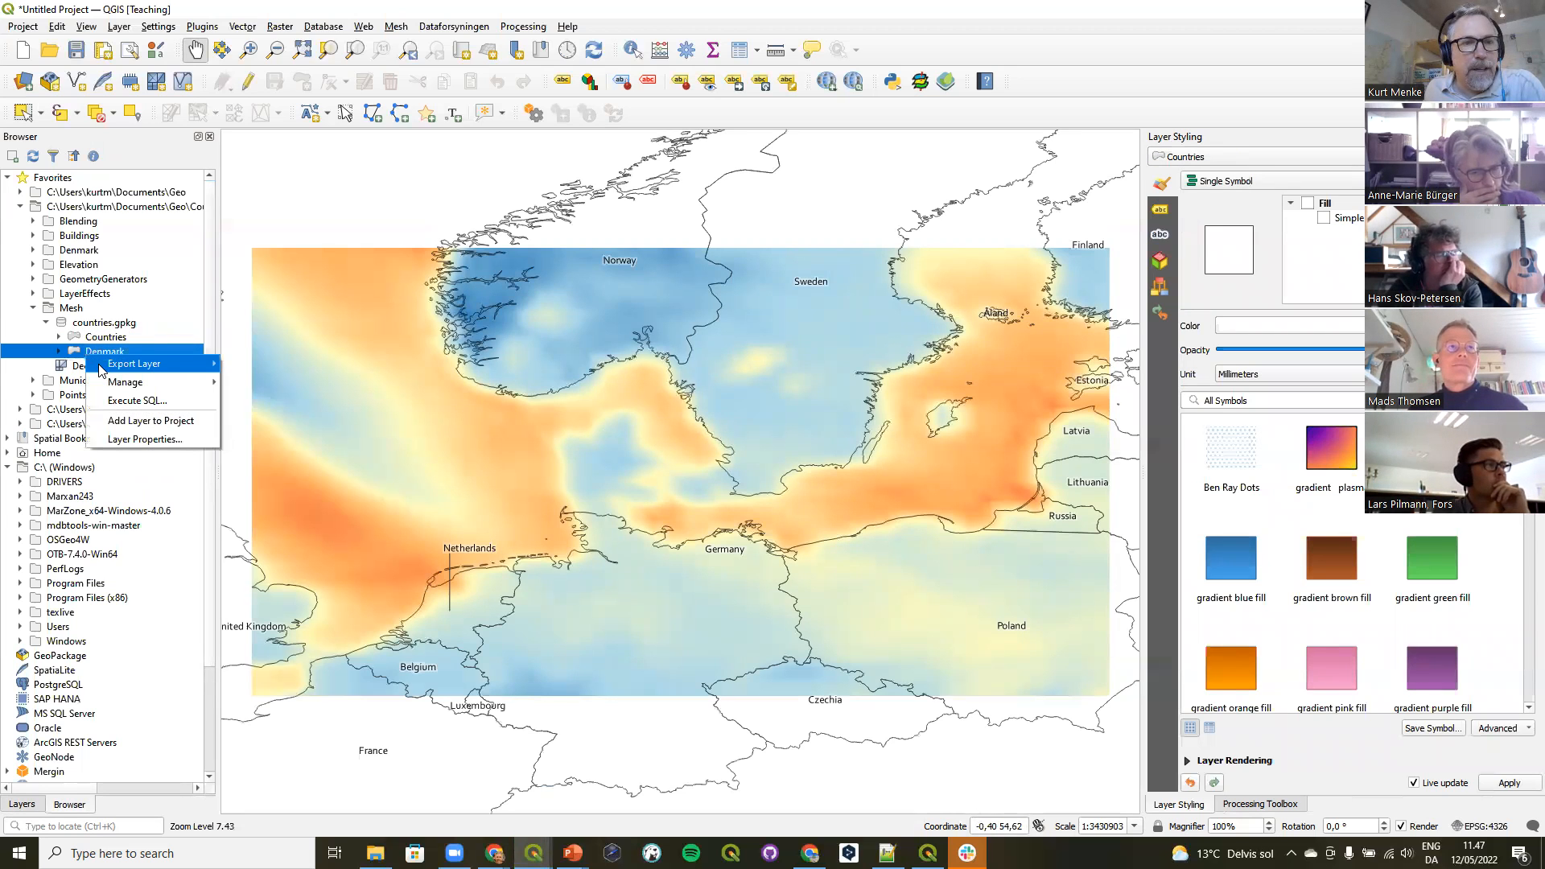
click(113, 421)
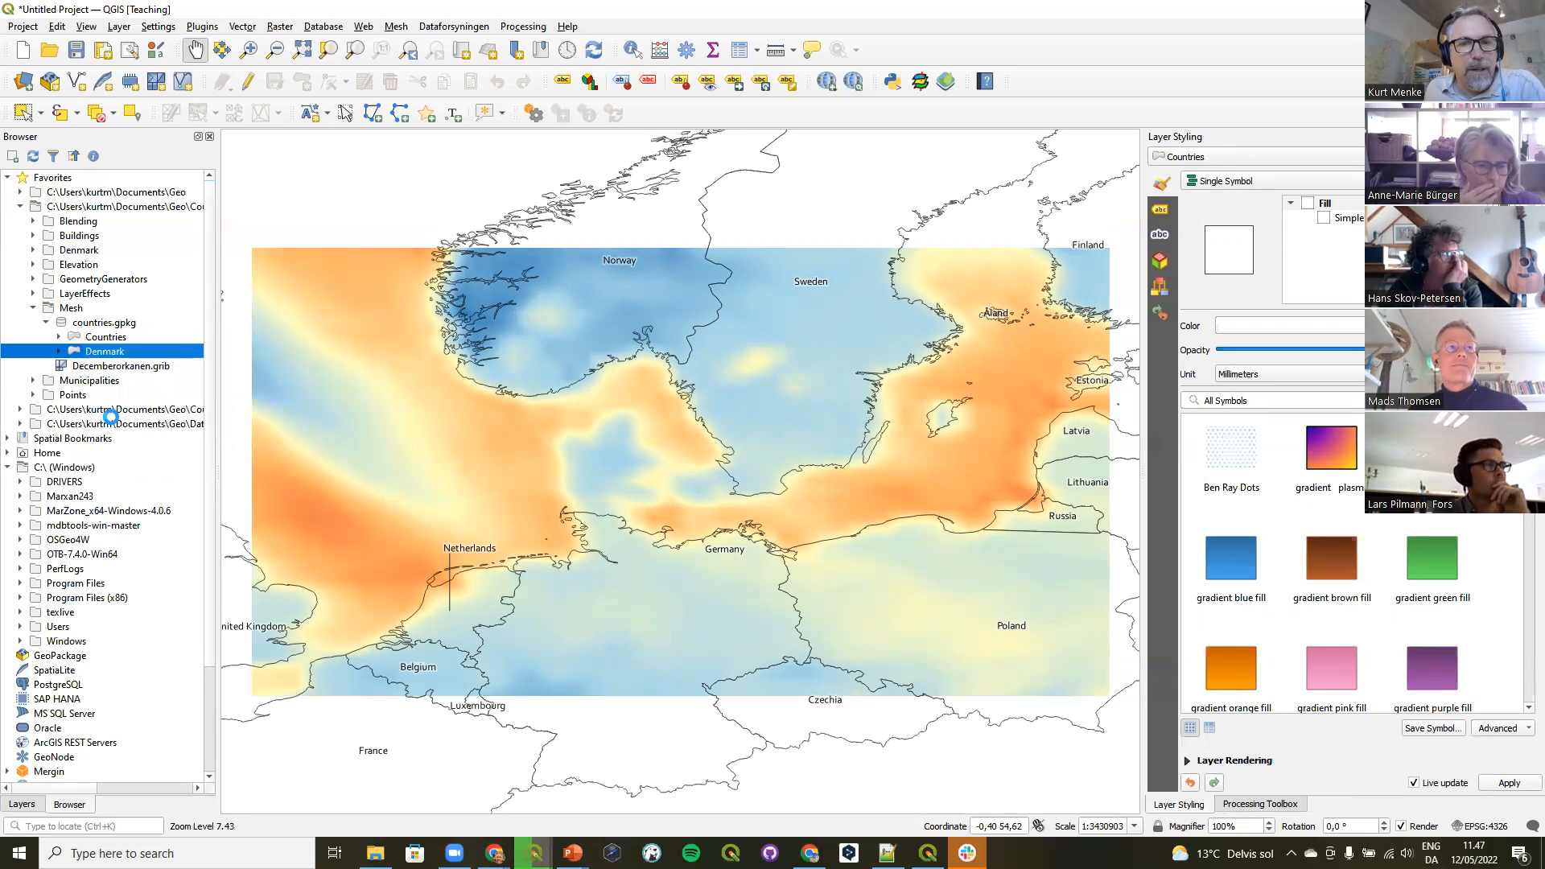
right_click(110, 351)
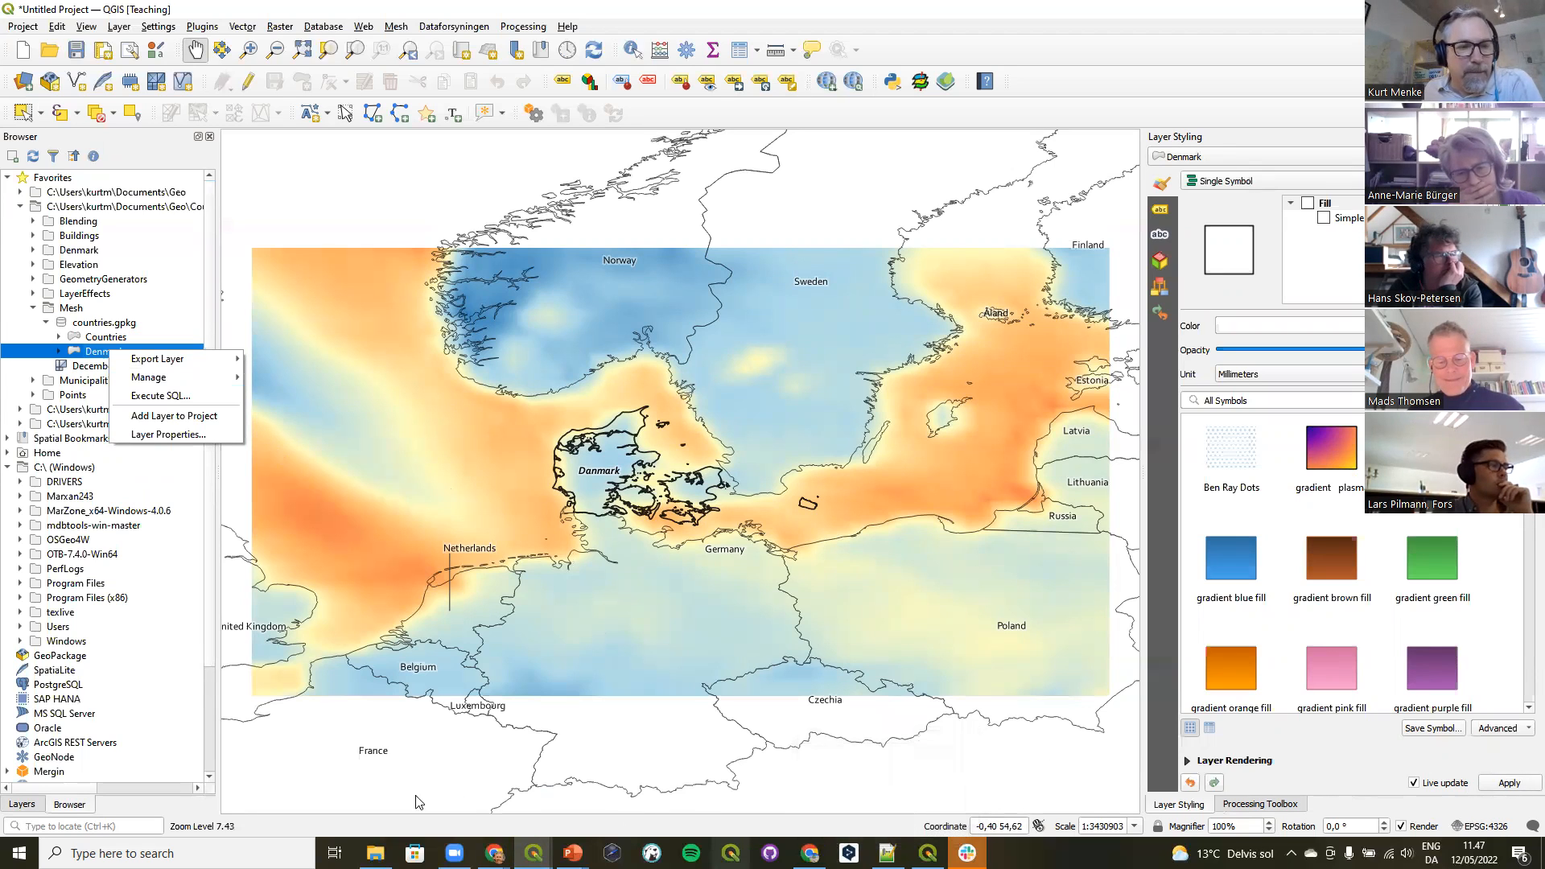
click(22, 804)
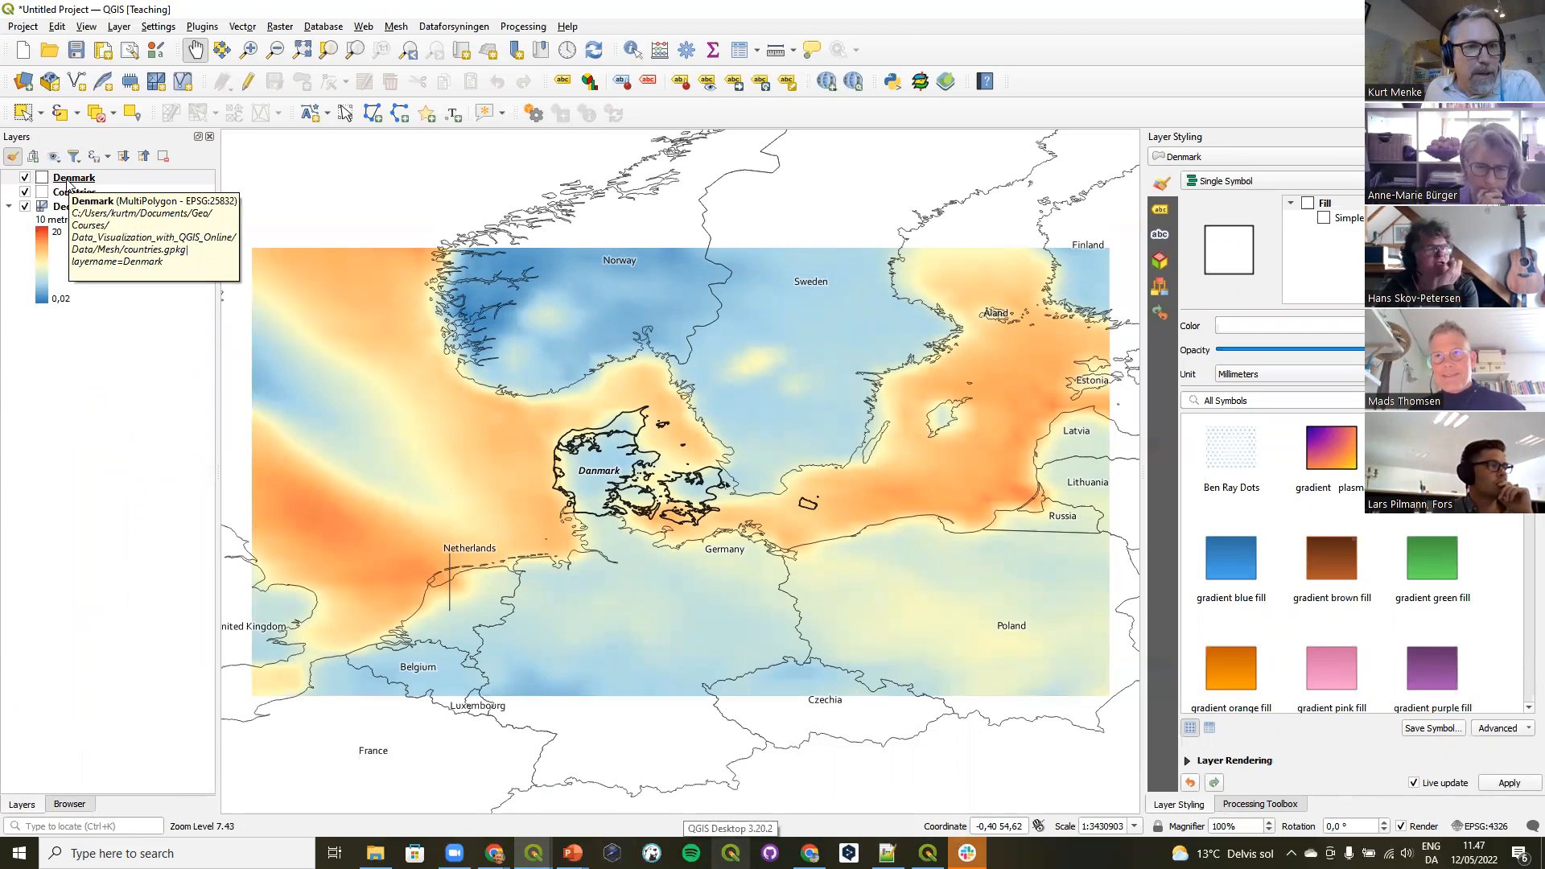
Set the project CRS from the Denmark layer, EPSG:25832 - ETRS89 / UTM zone 32N.
right_click(68, 180)
mouse_move(201, 491)
click(311, 510)
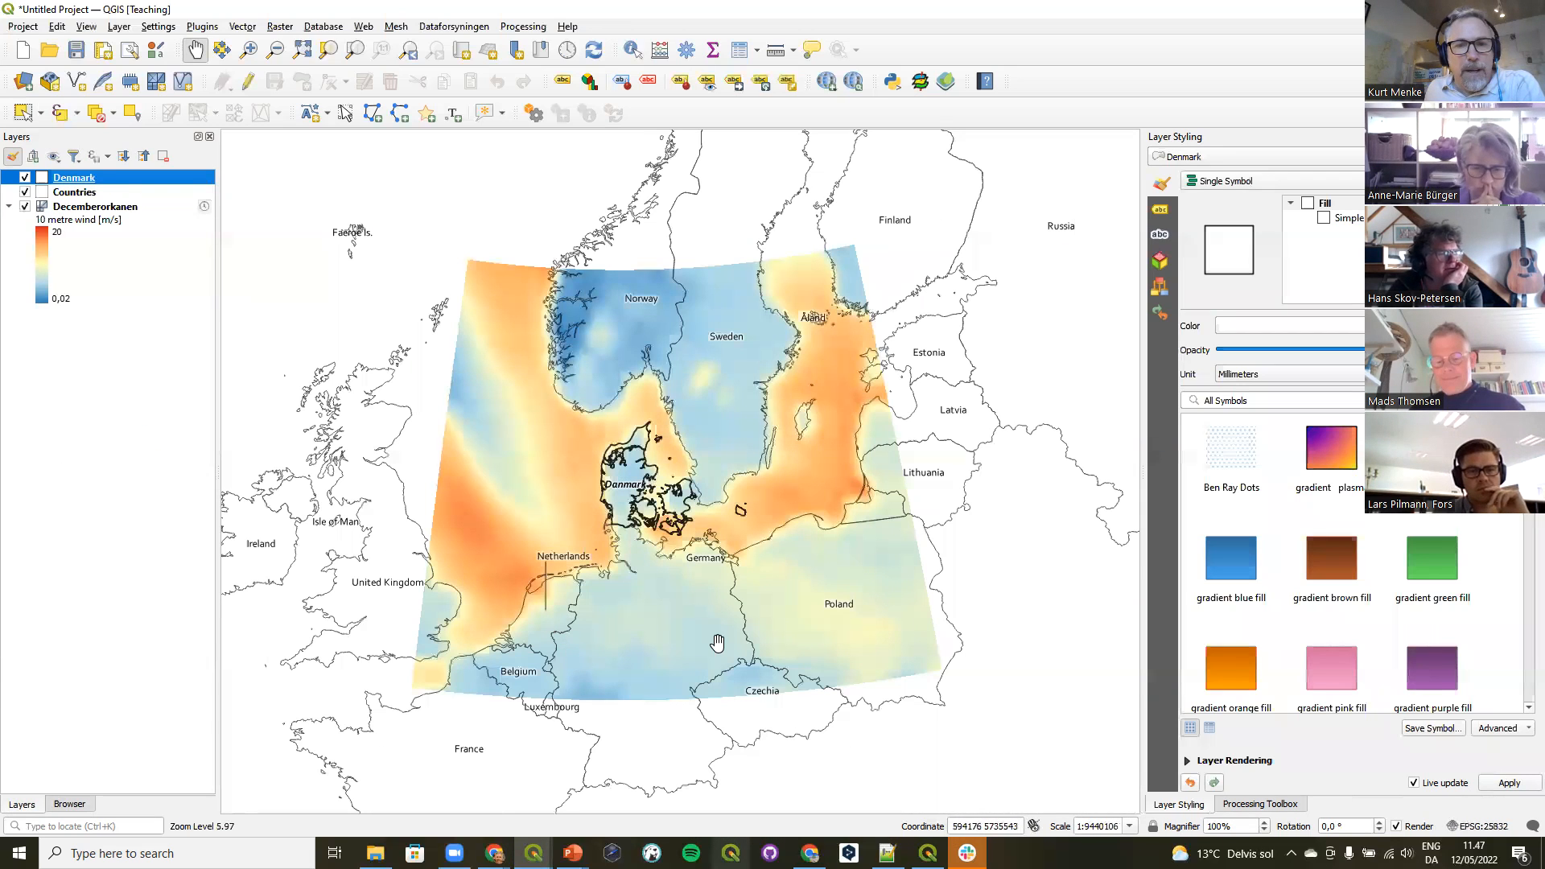
right_click(81, 180)
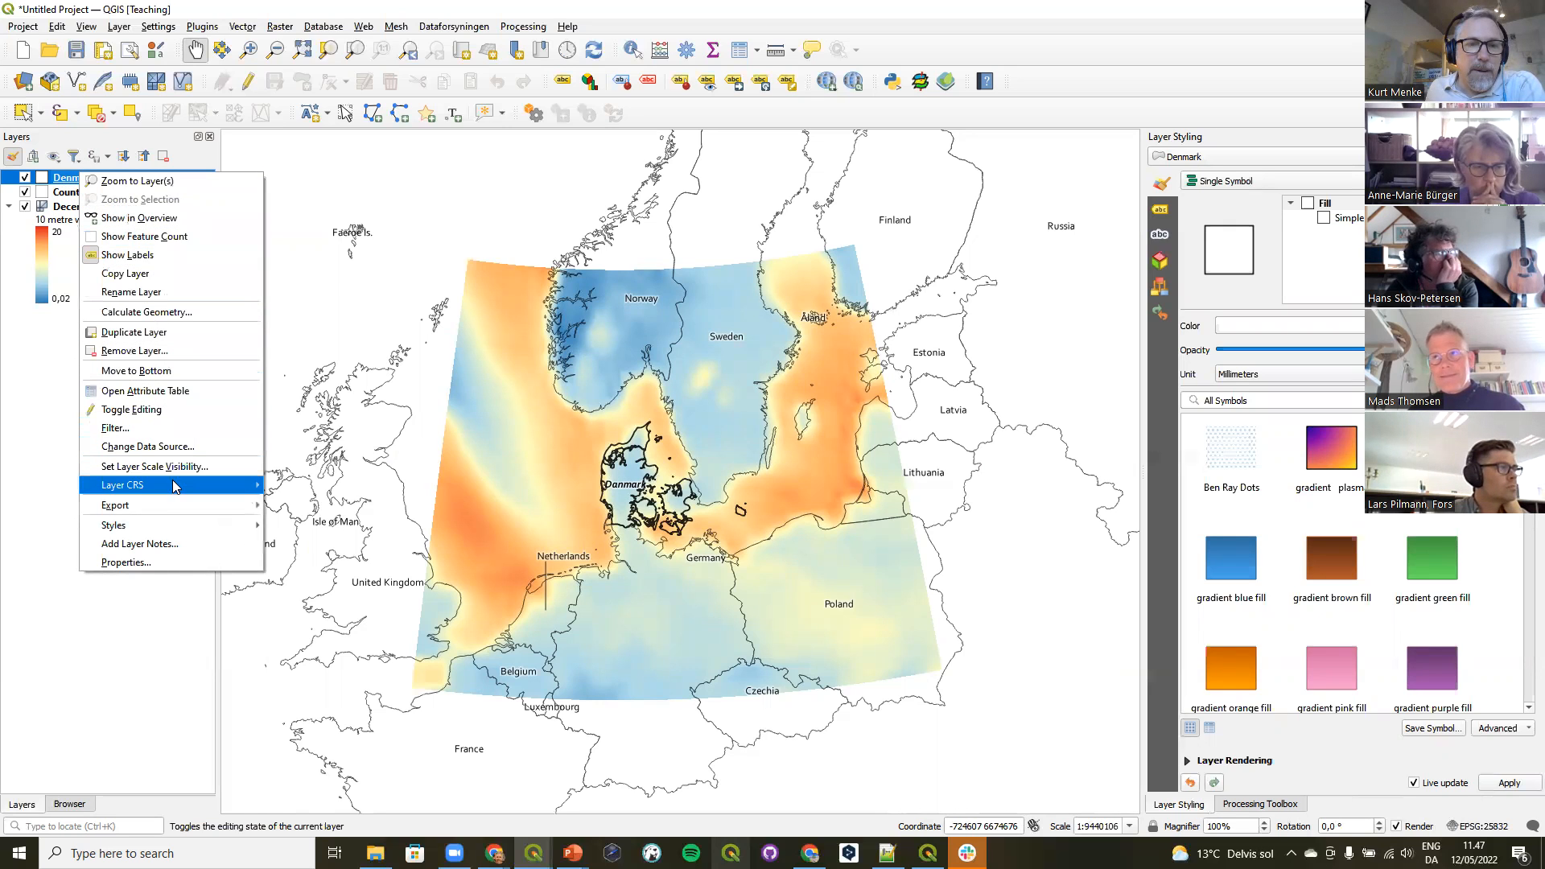
mouse_move(170, 491)
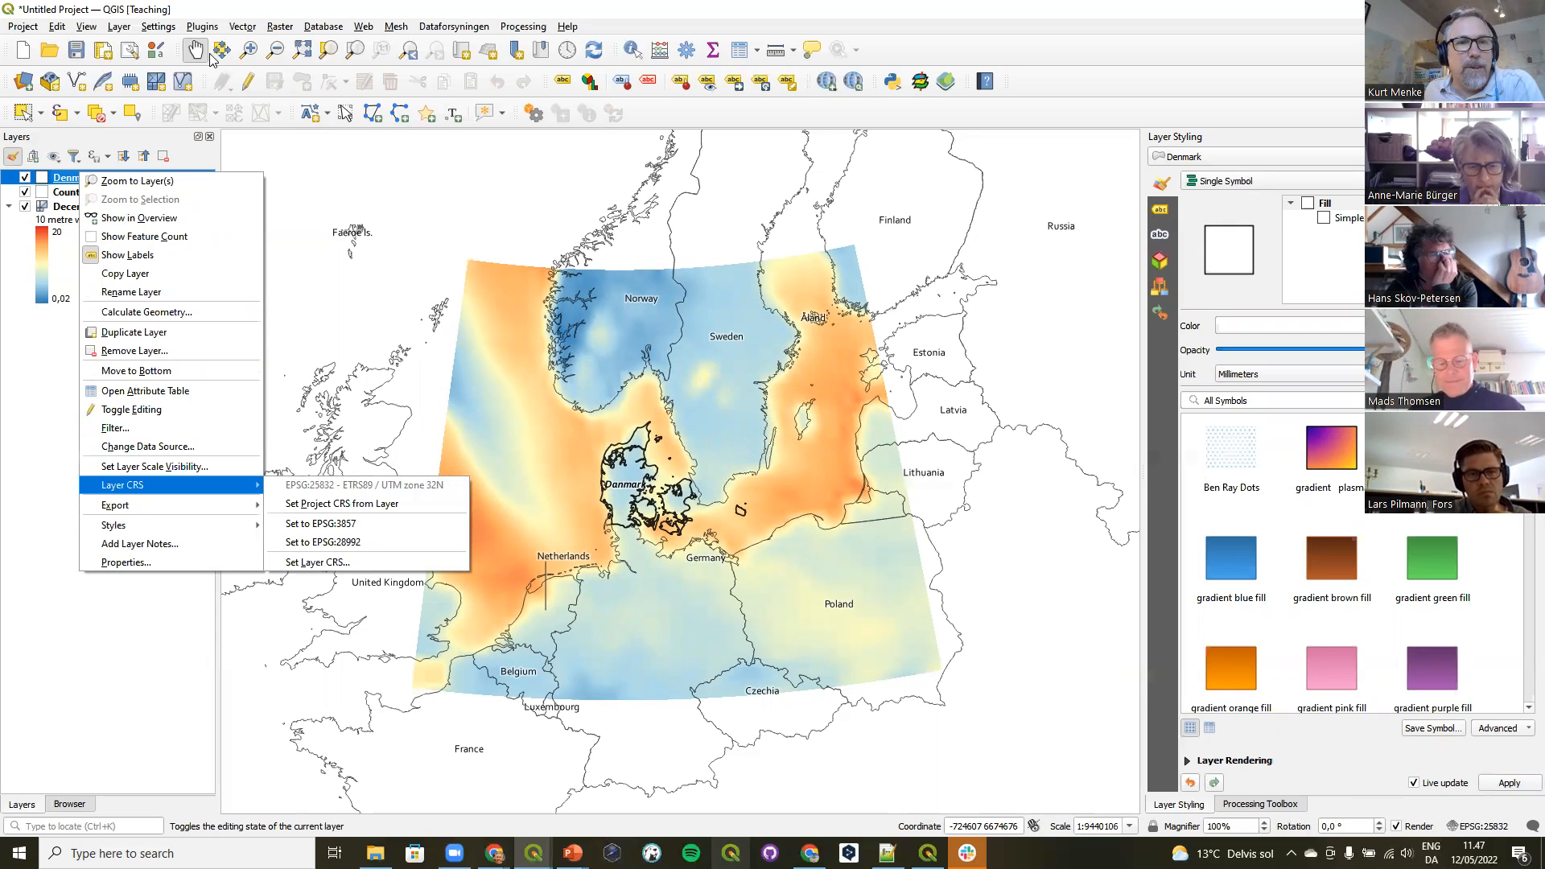
Turn on the vector arrows for the Decemberorkanen layer's 10 metre wind dataset, with the map framed on Denmark.
click(249, 49)
drag(521, 396, 753, 585)
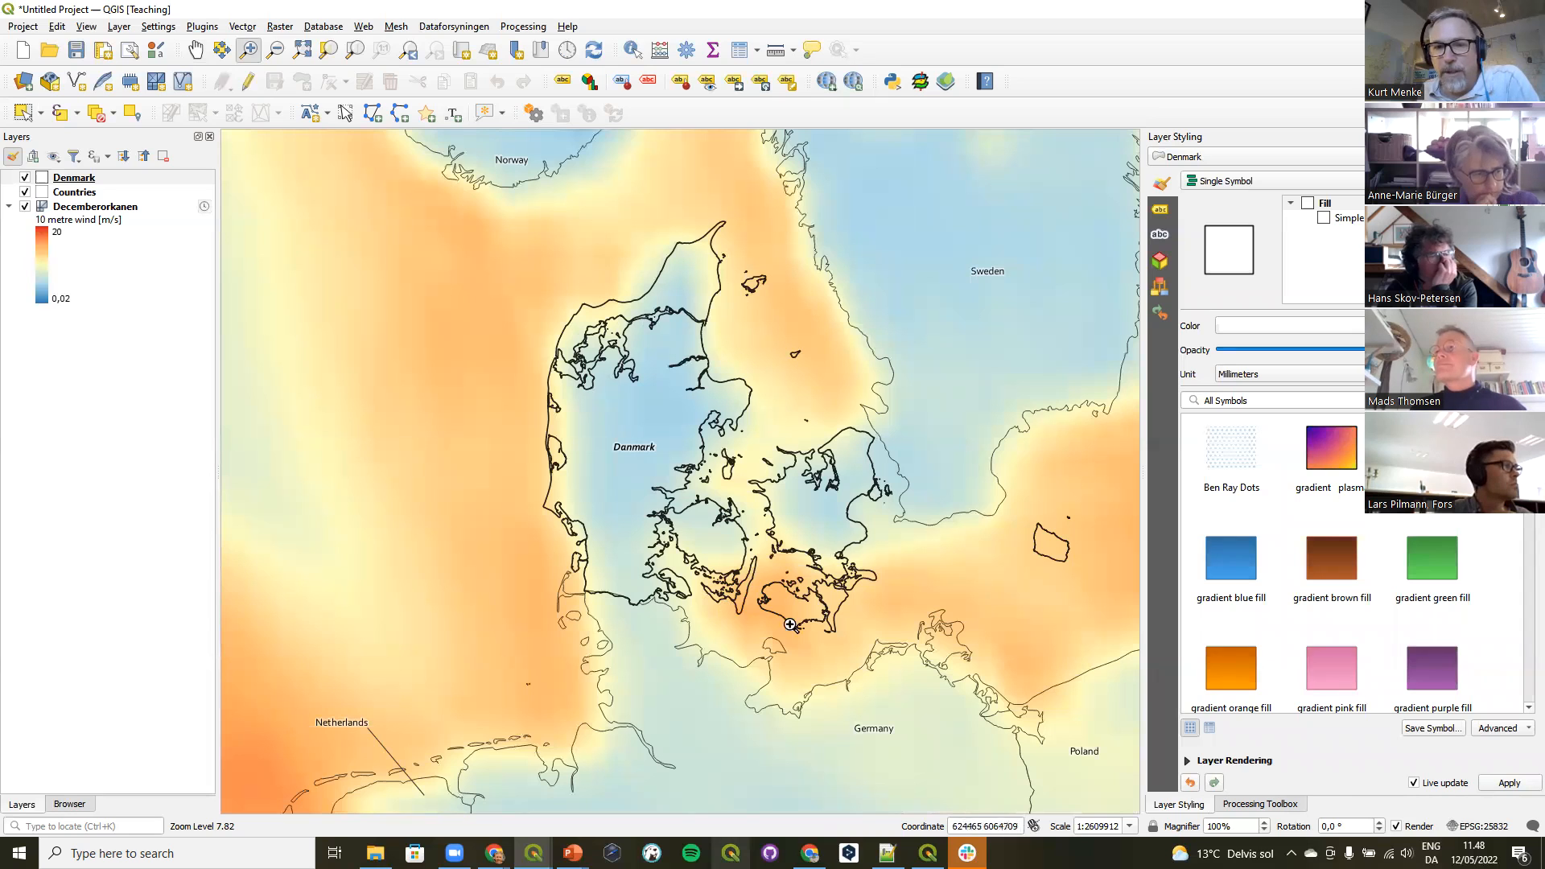
click(80, 211)
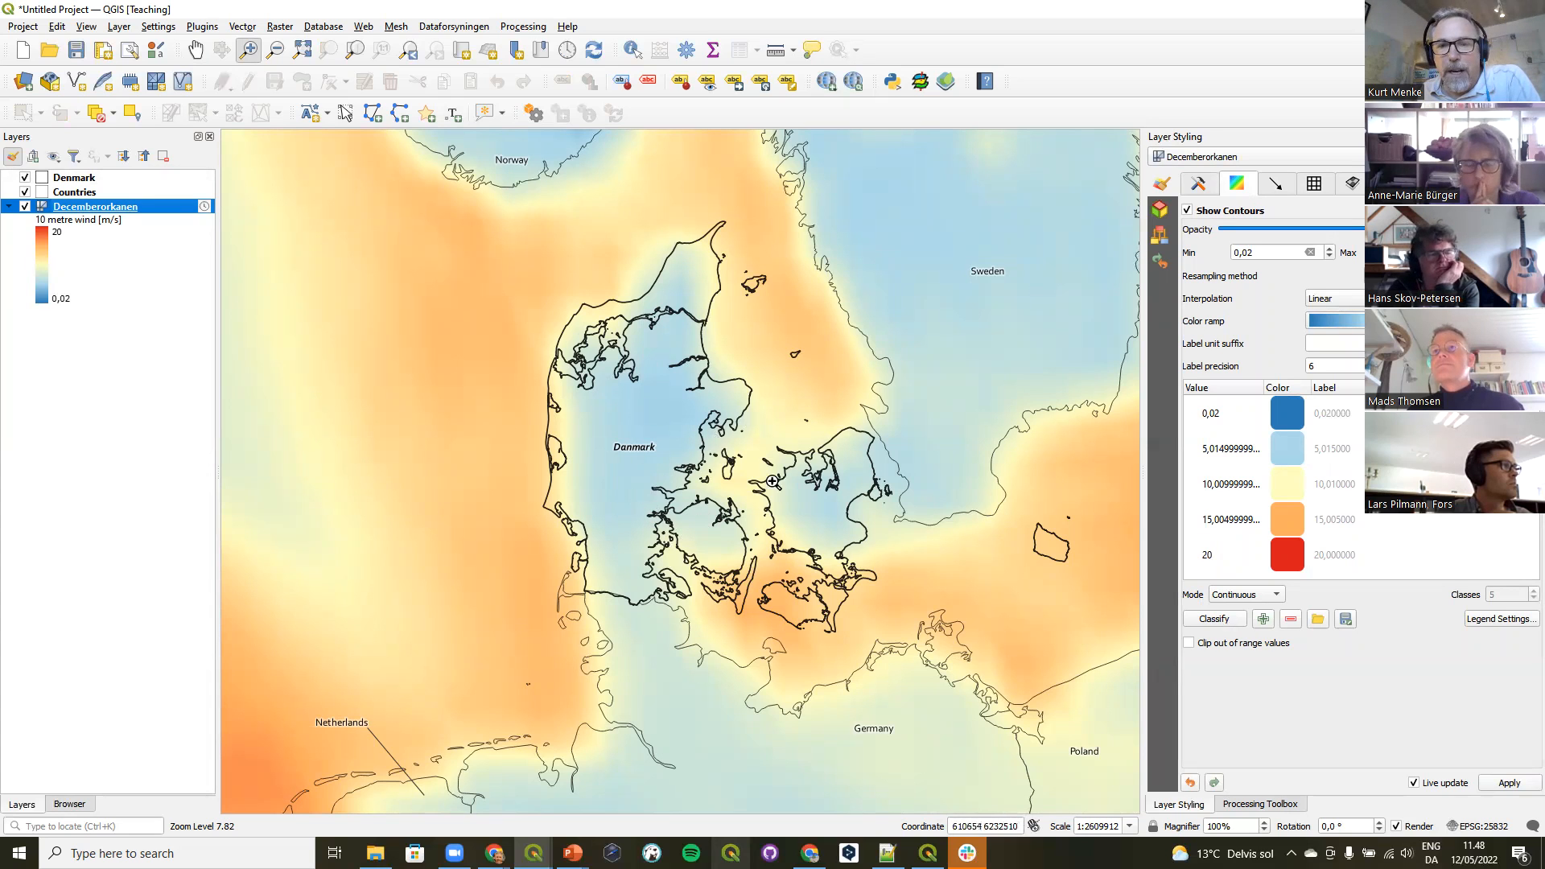
click(1198, 184)
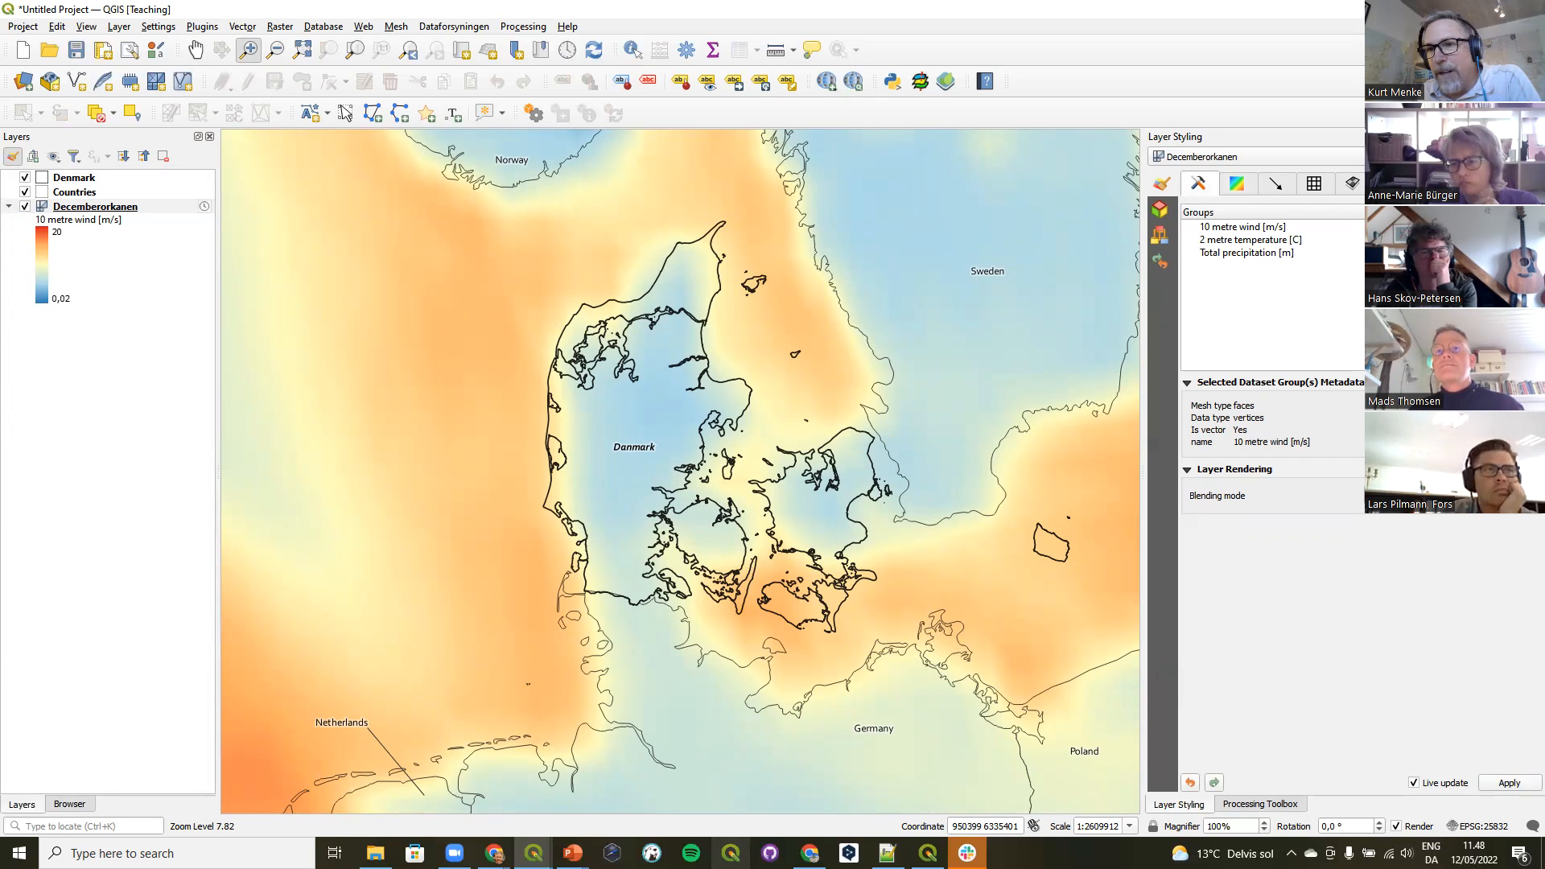
click(1514, 227)
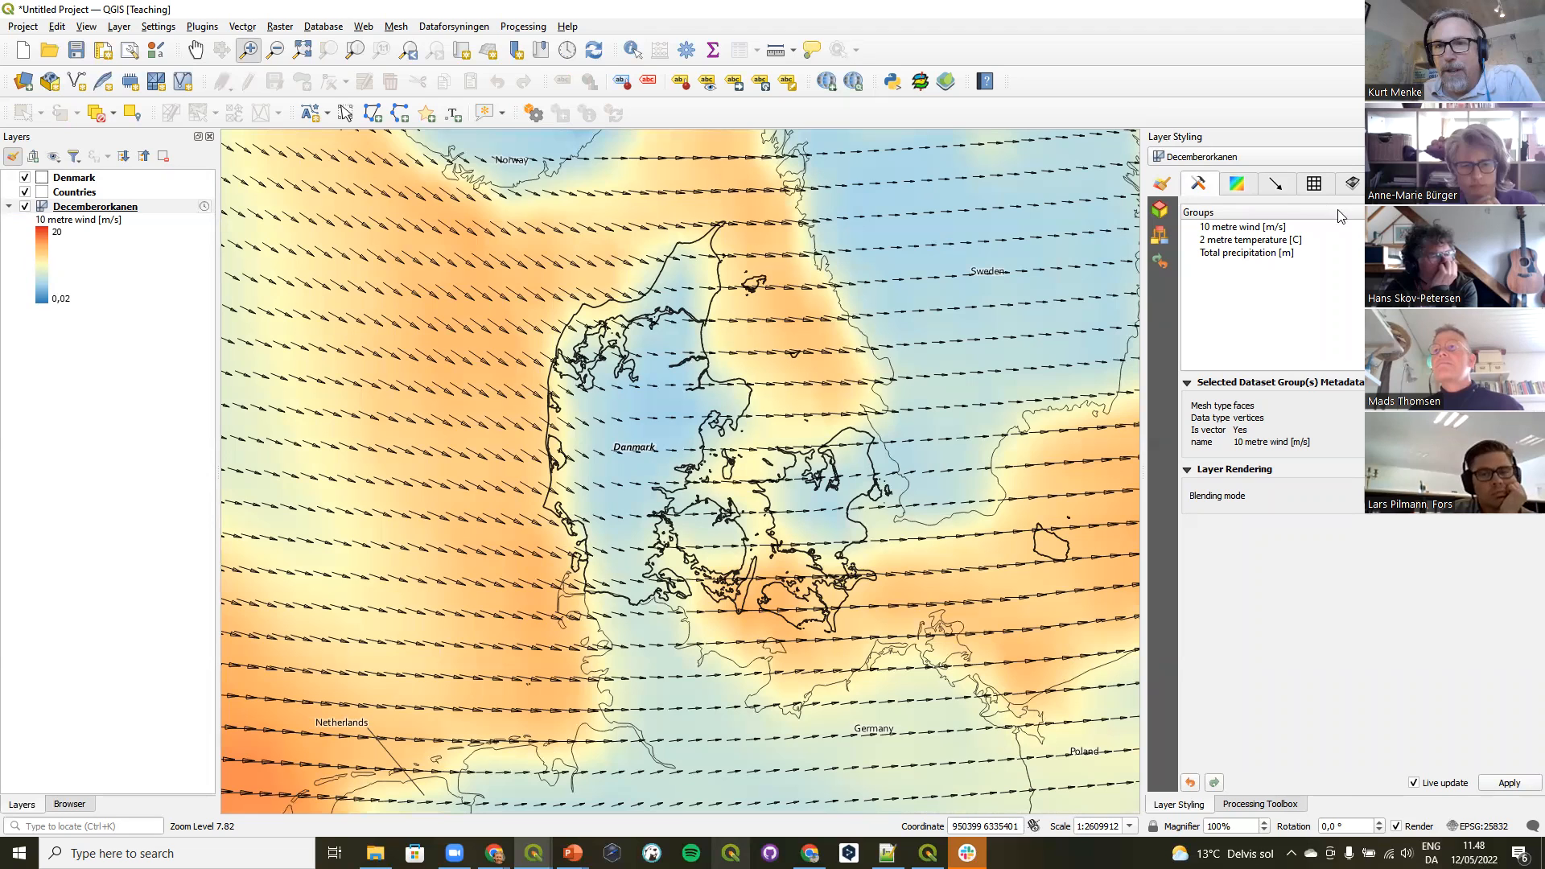
Display the Decemberorkanen wind arrows on a user grid and set their arrow length to Scaled to Magnitude.
click(1277, 189)
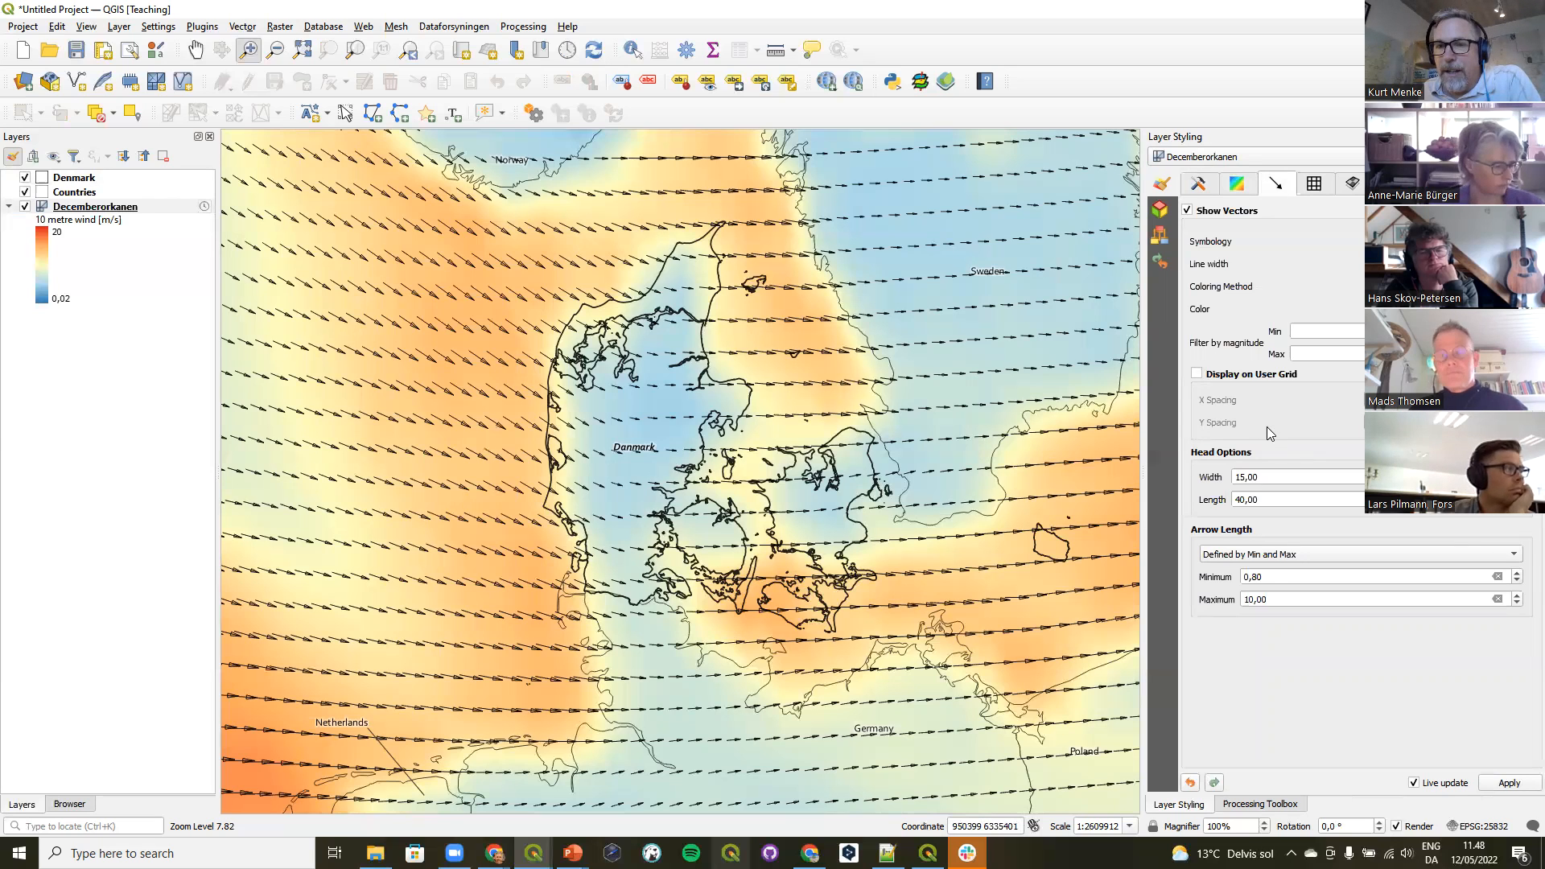
click(1243, 376)
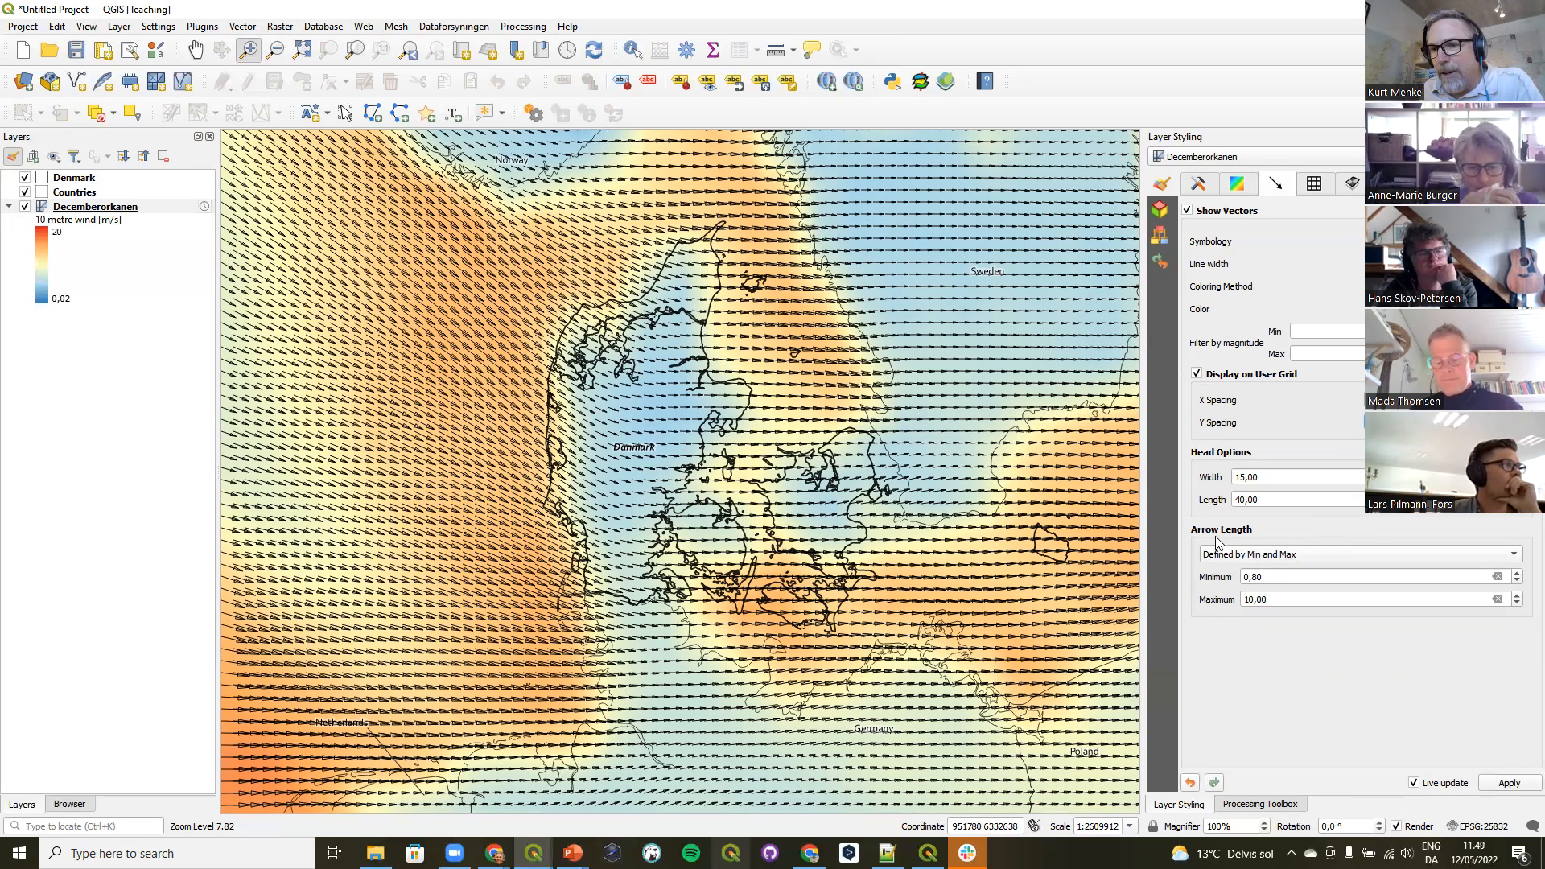
click(1227, 558)
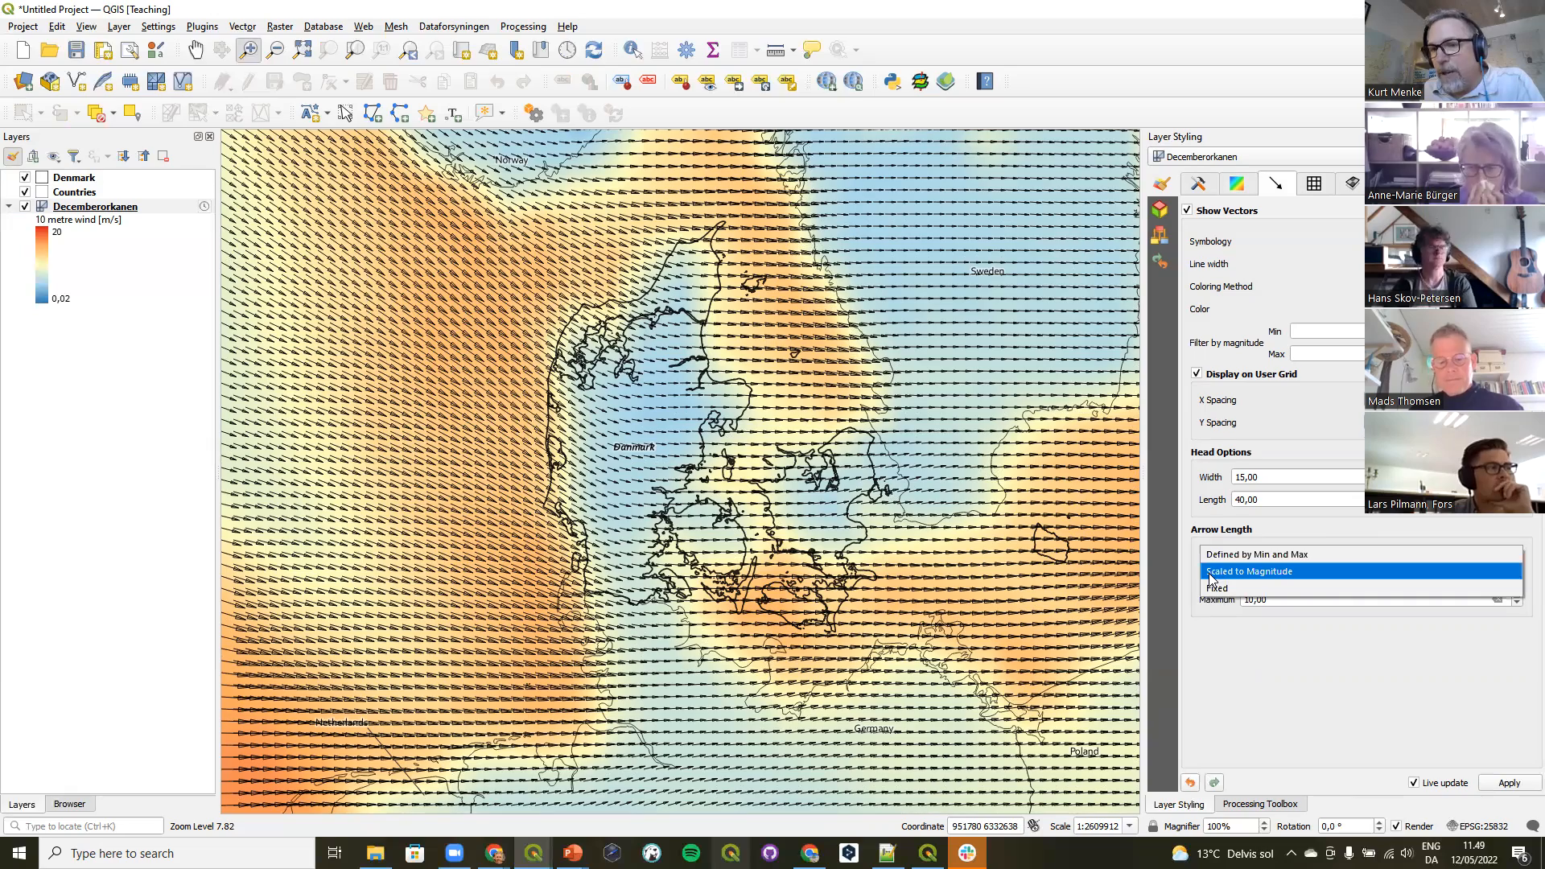
click(1211, 571)
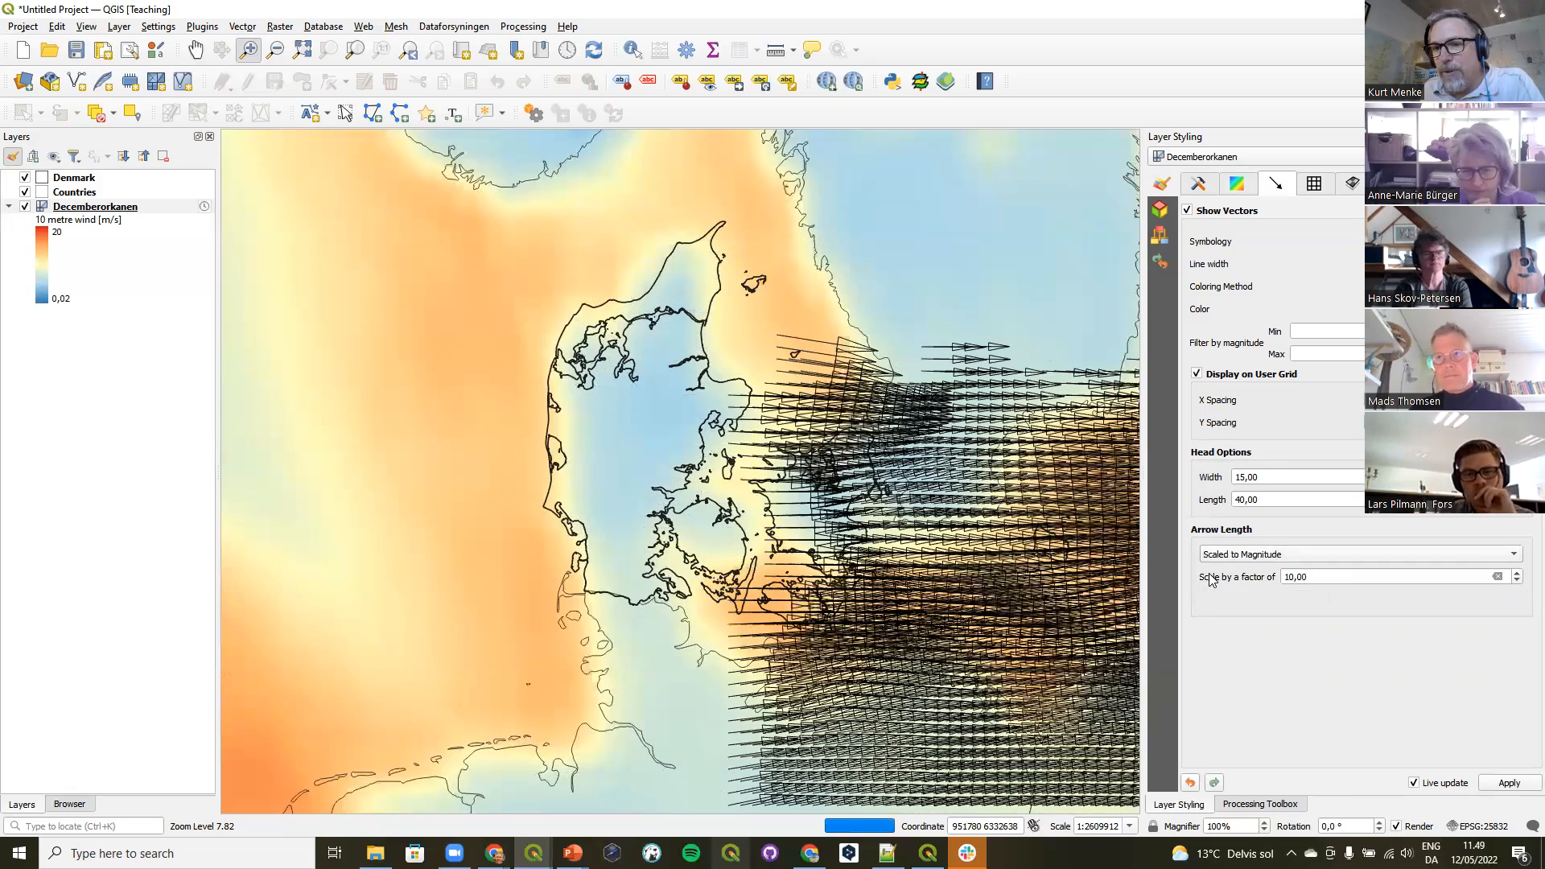
Set the arrow scale factor to 1,00 and change the wind arrow colour to blue.
click(1288, 577)
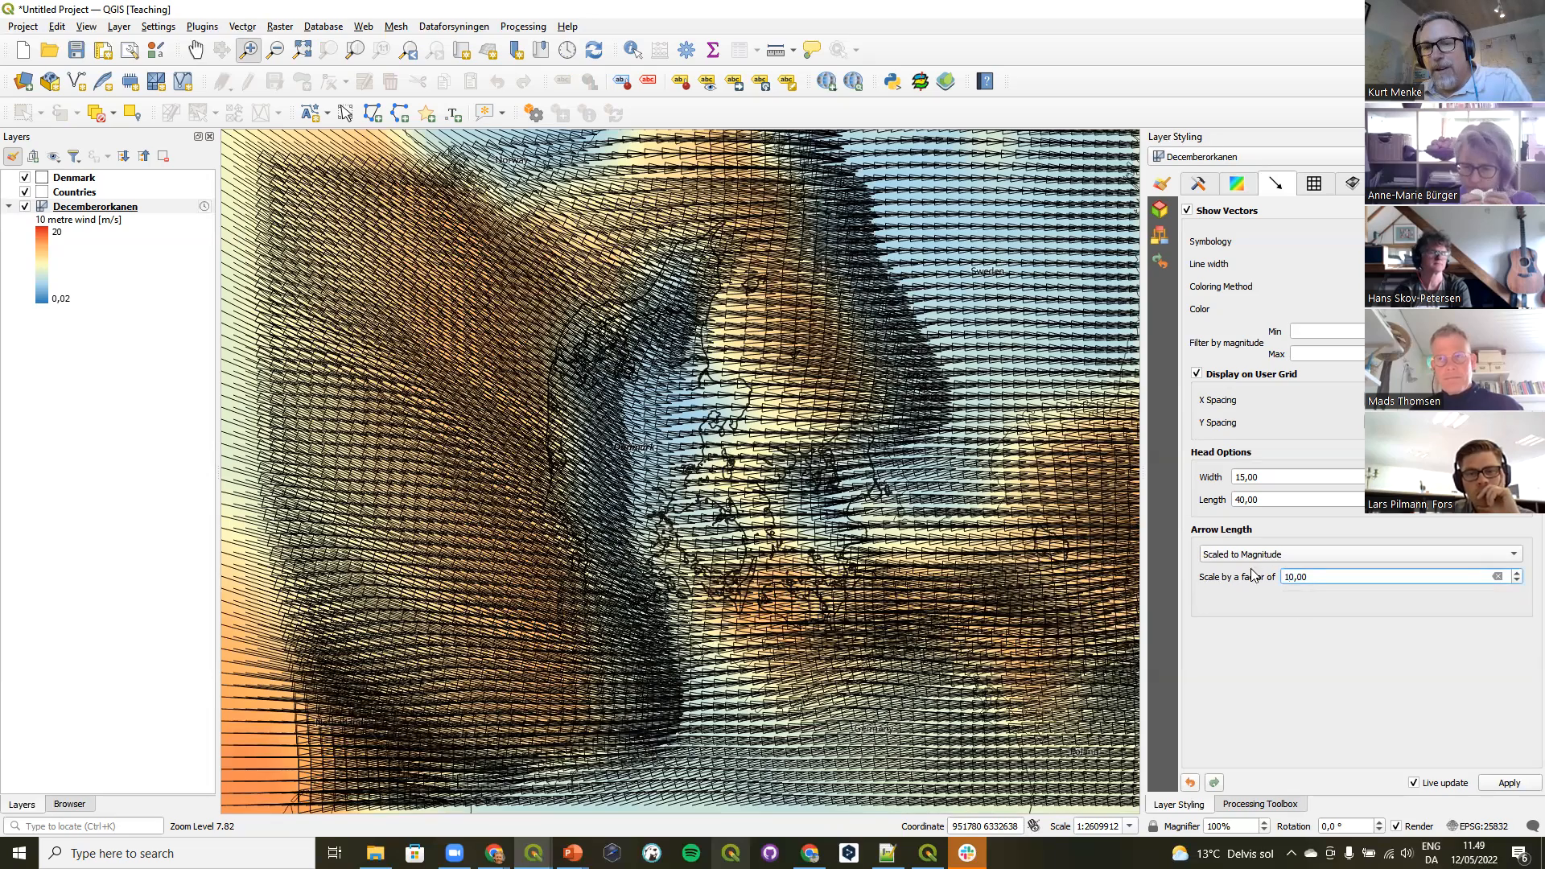
key(Delete)
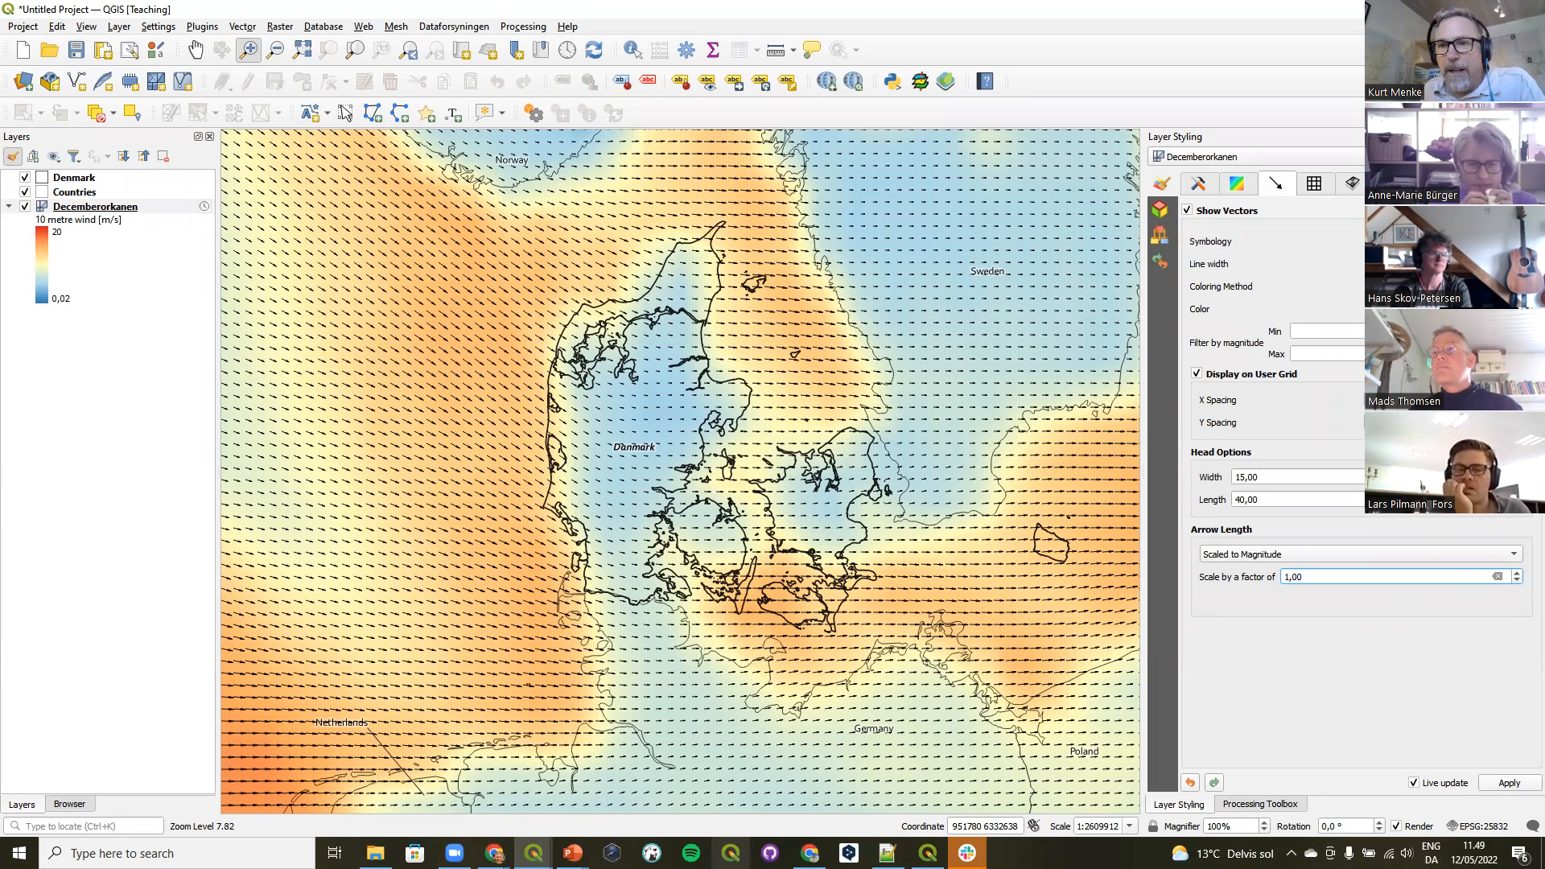
click(1525, 309)
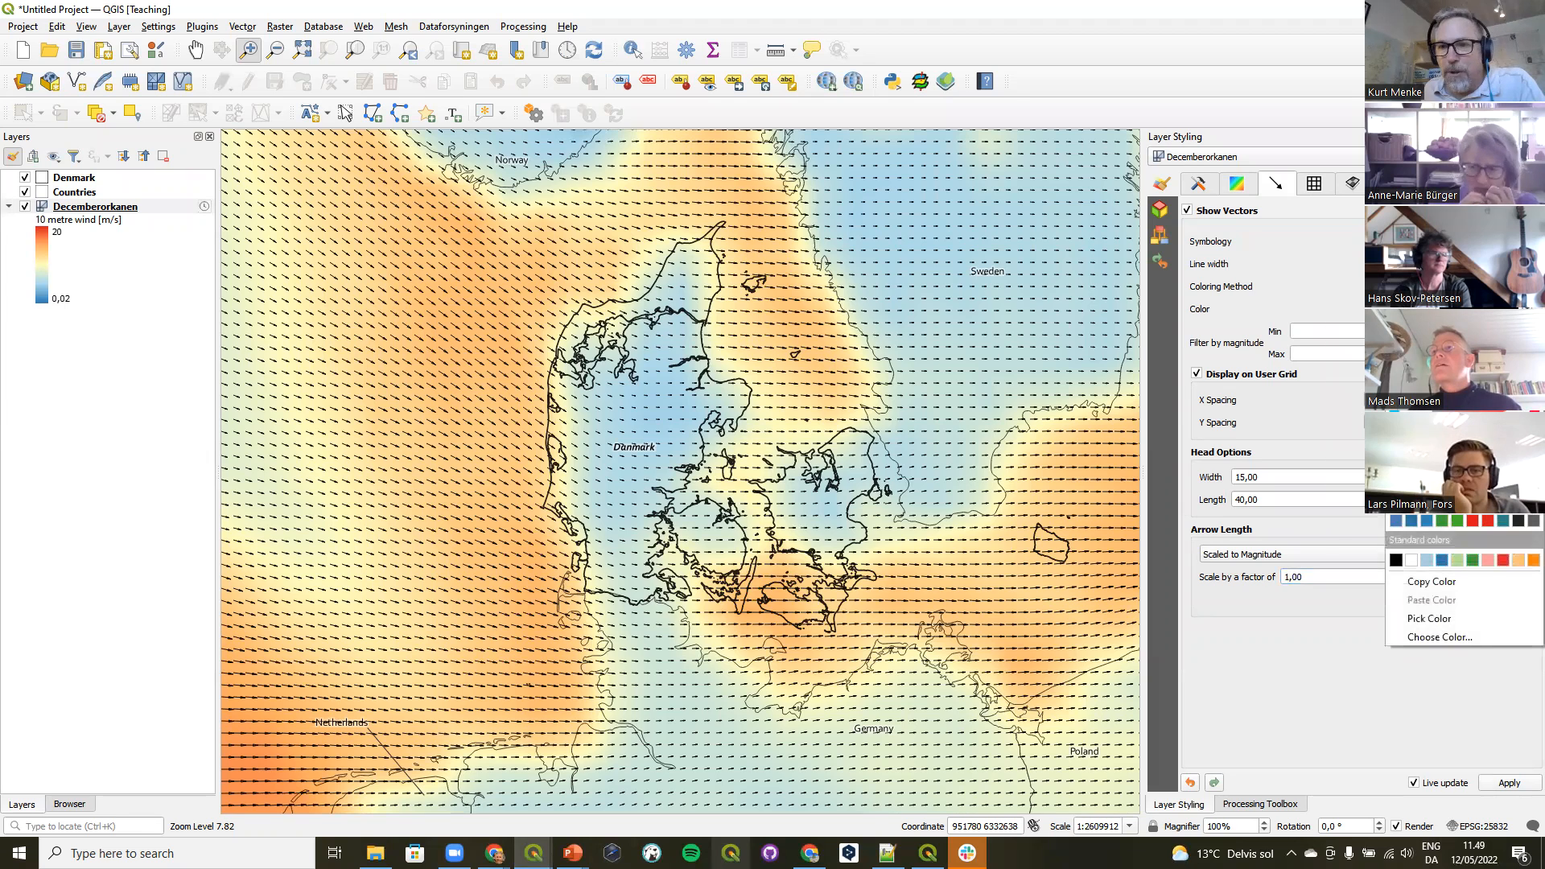
click(1411, 520)
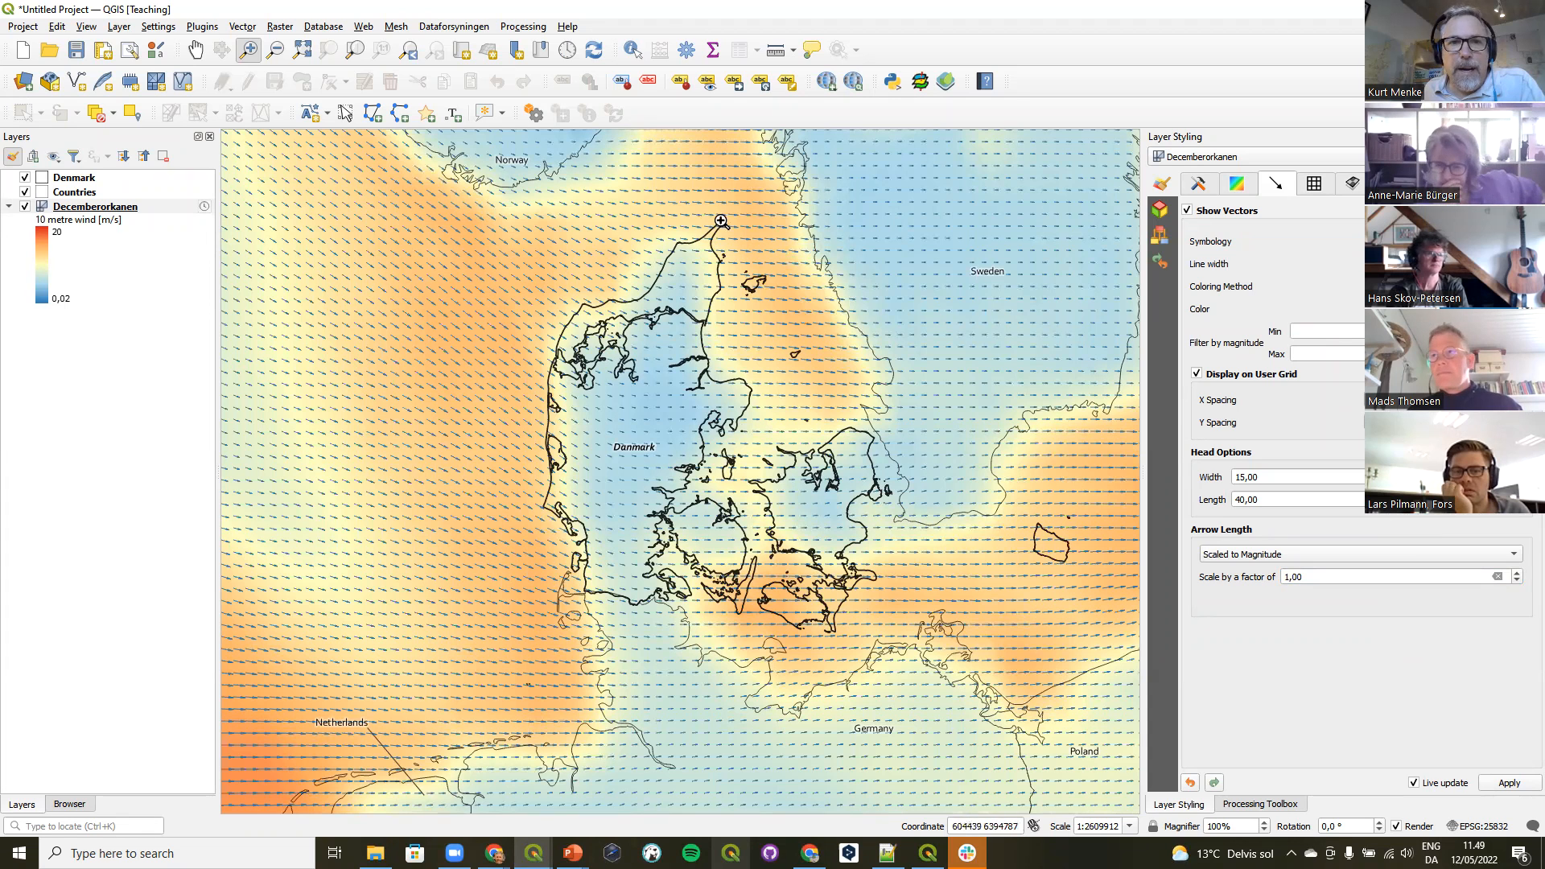
click(568, 51)
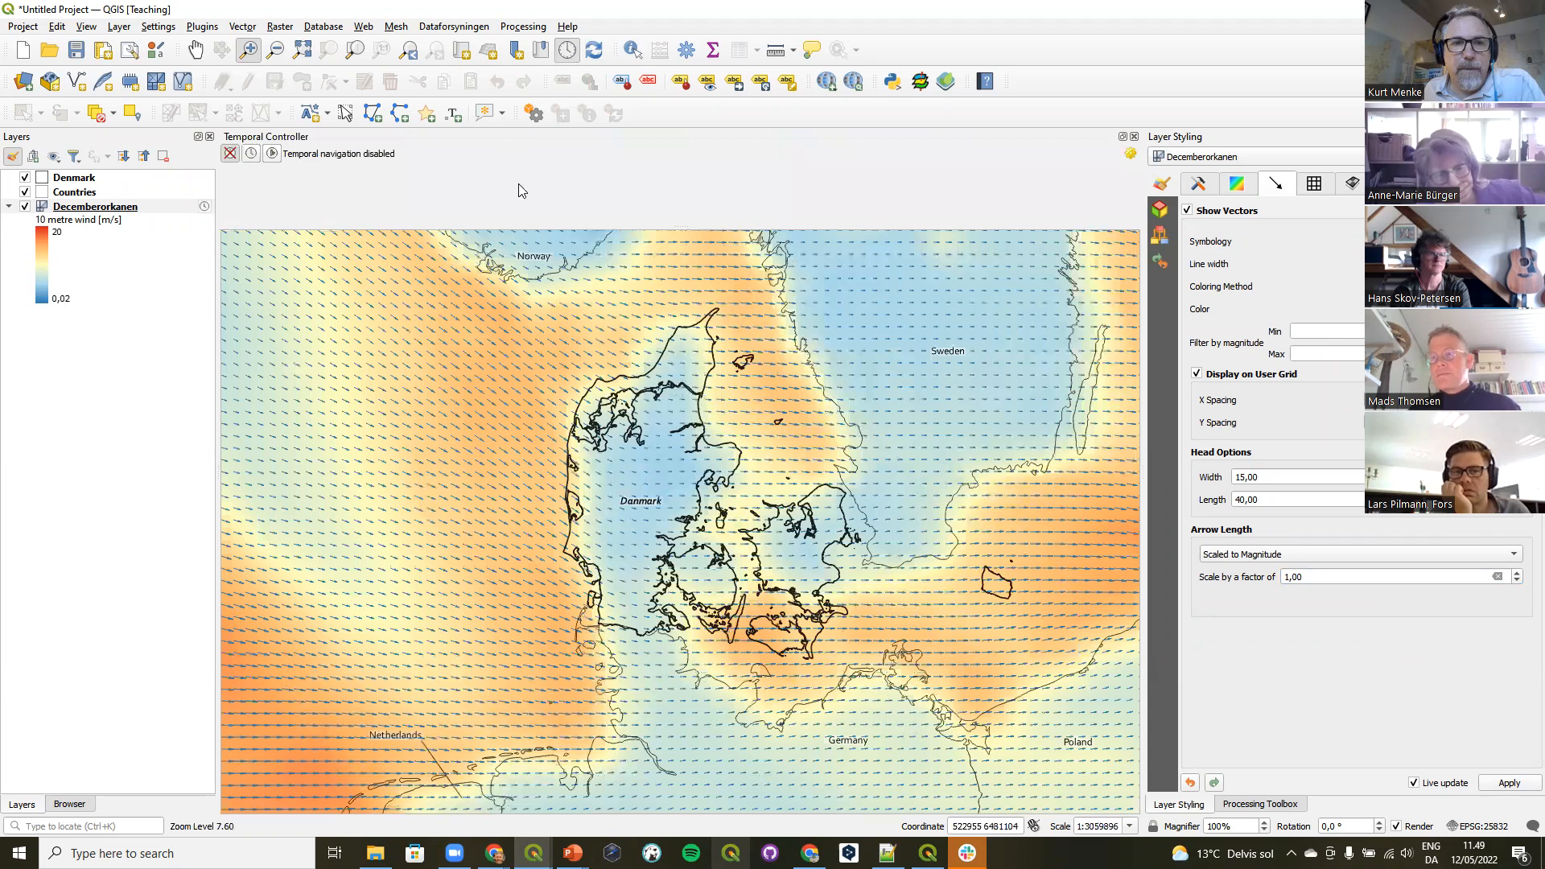
click(273, 153)
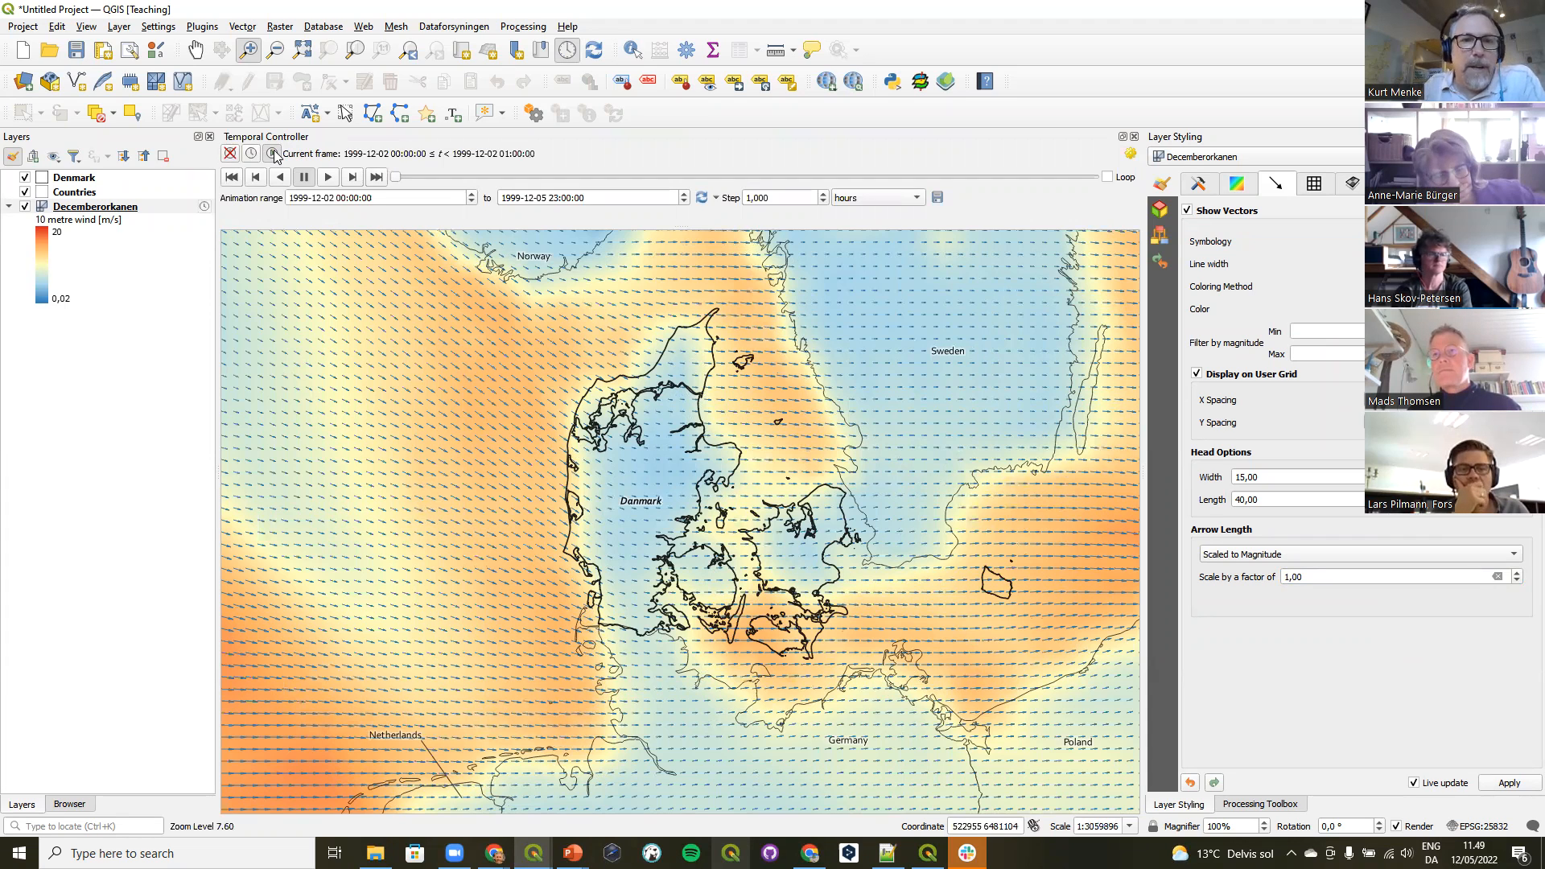
drag(397, 178, 704, 194)
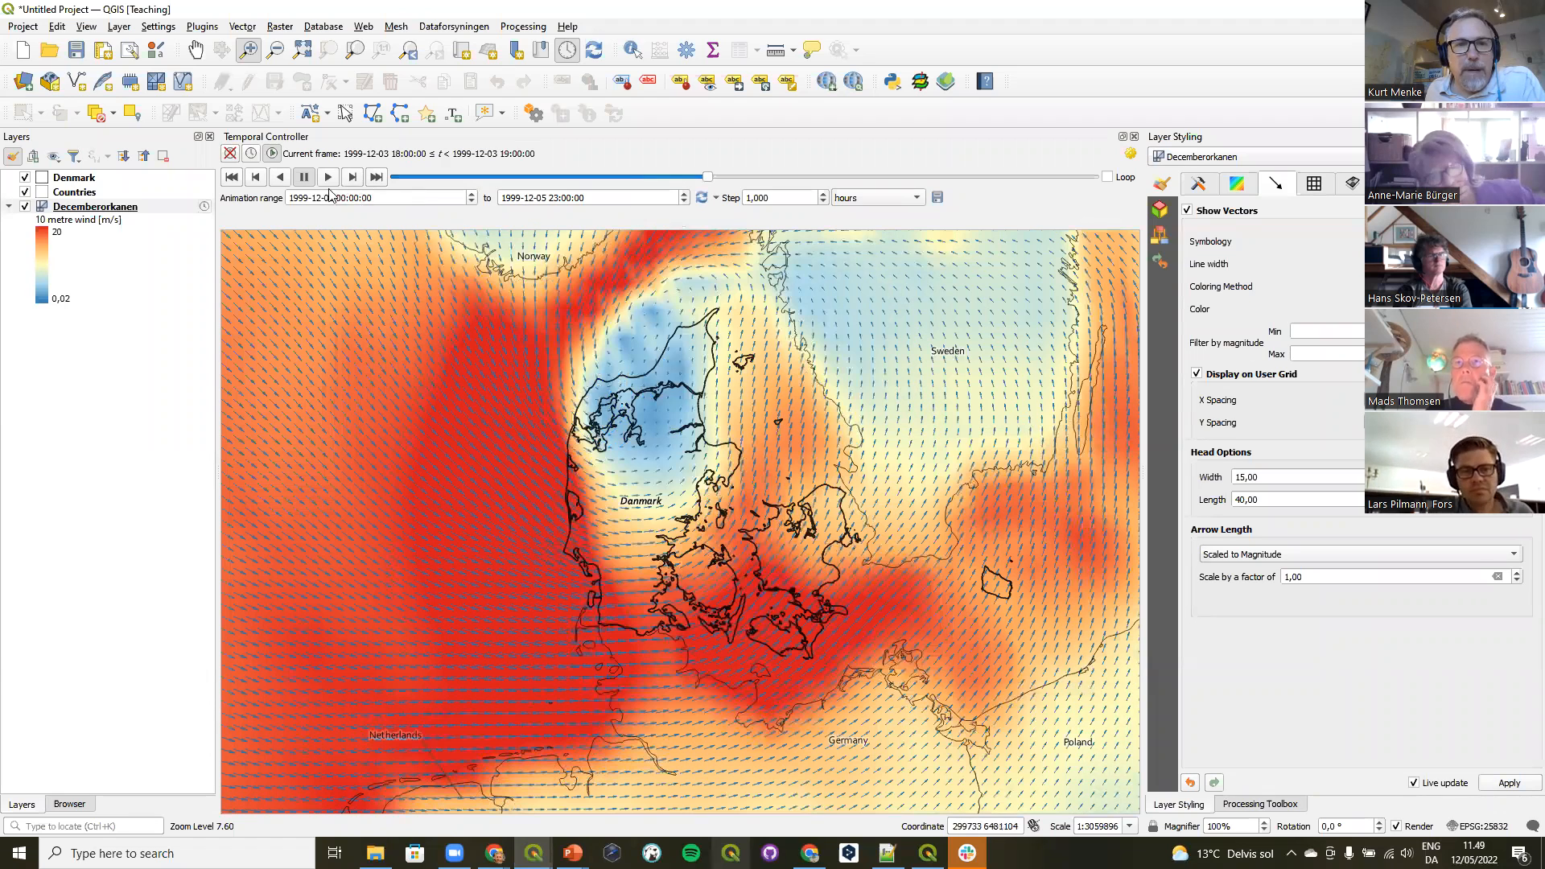
click(256, 181)
click(257, 178)
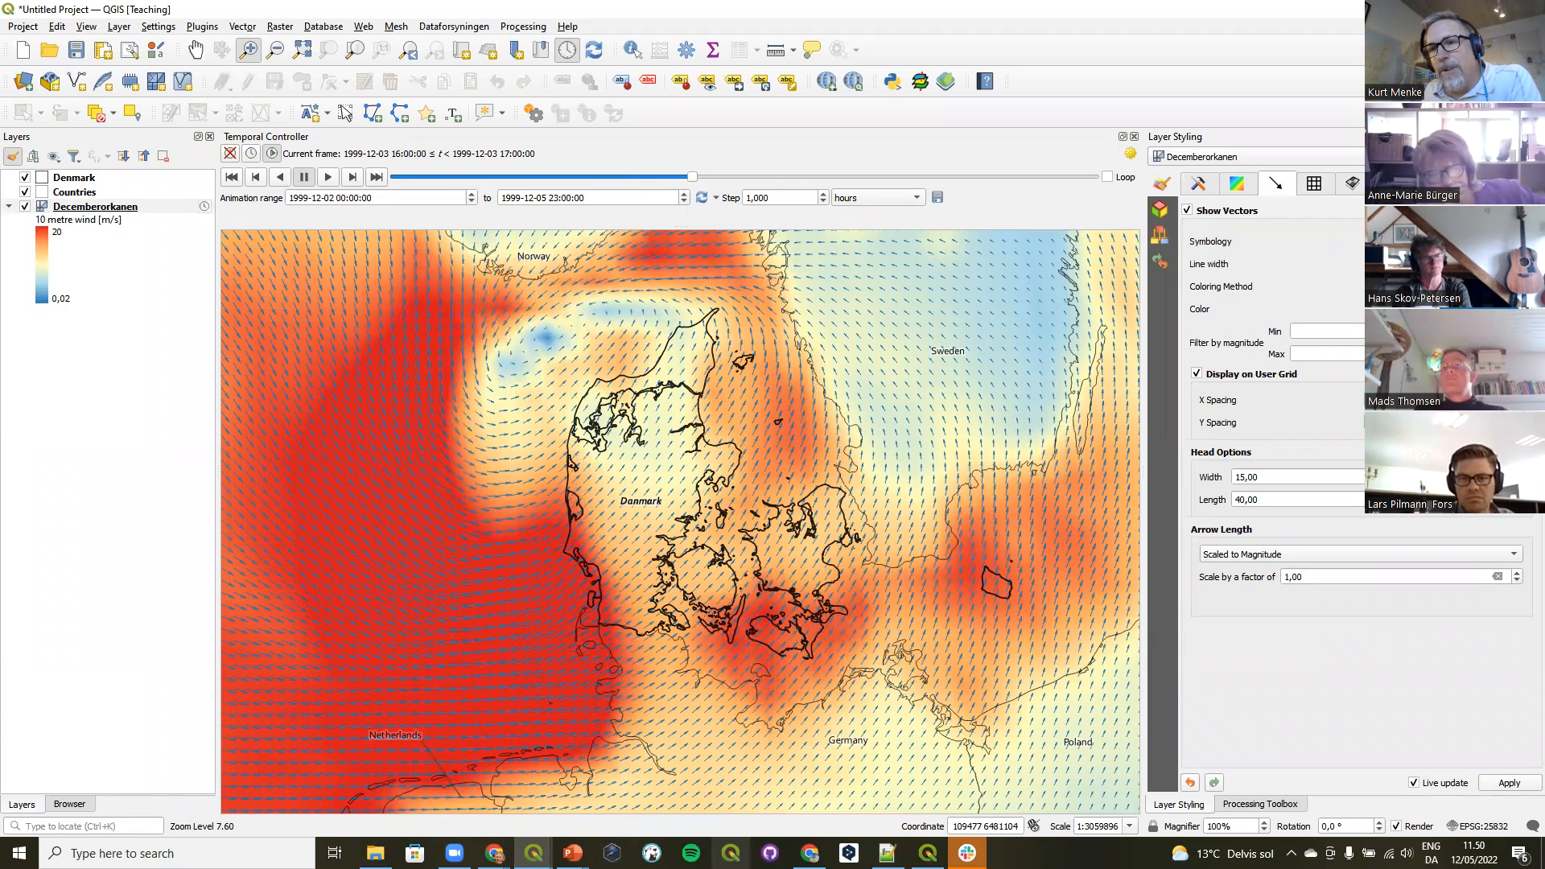
Try streamlines for the wind vectors and settle on the Traces symbology.
click(1440, 265)
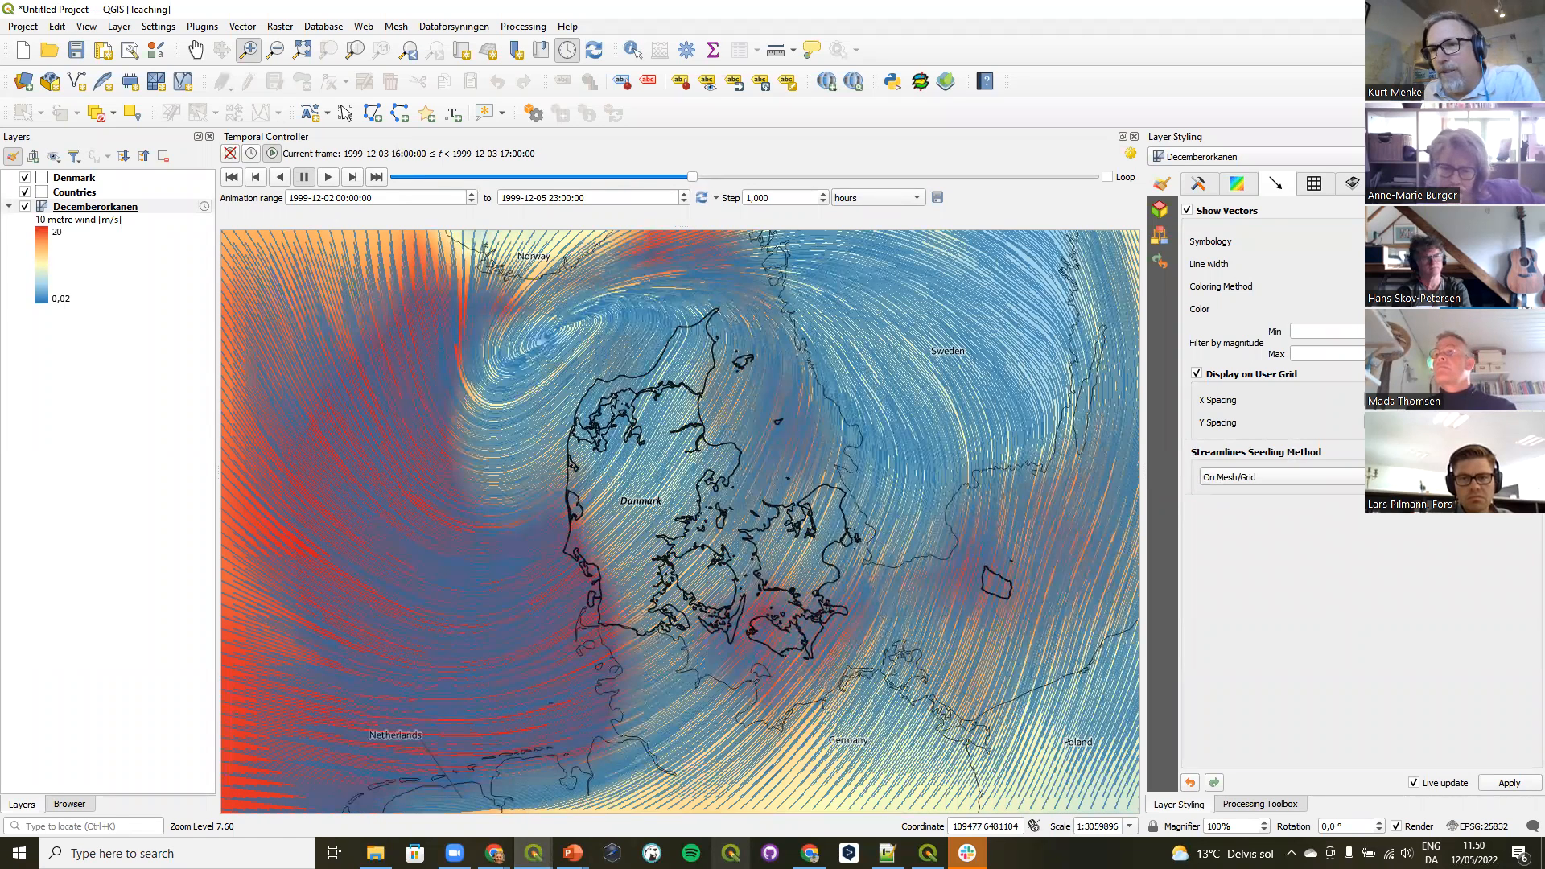
click(1448, 275)
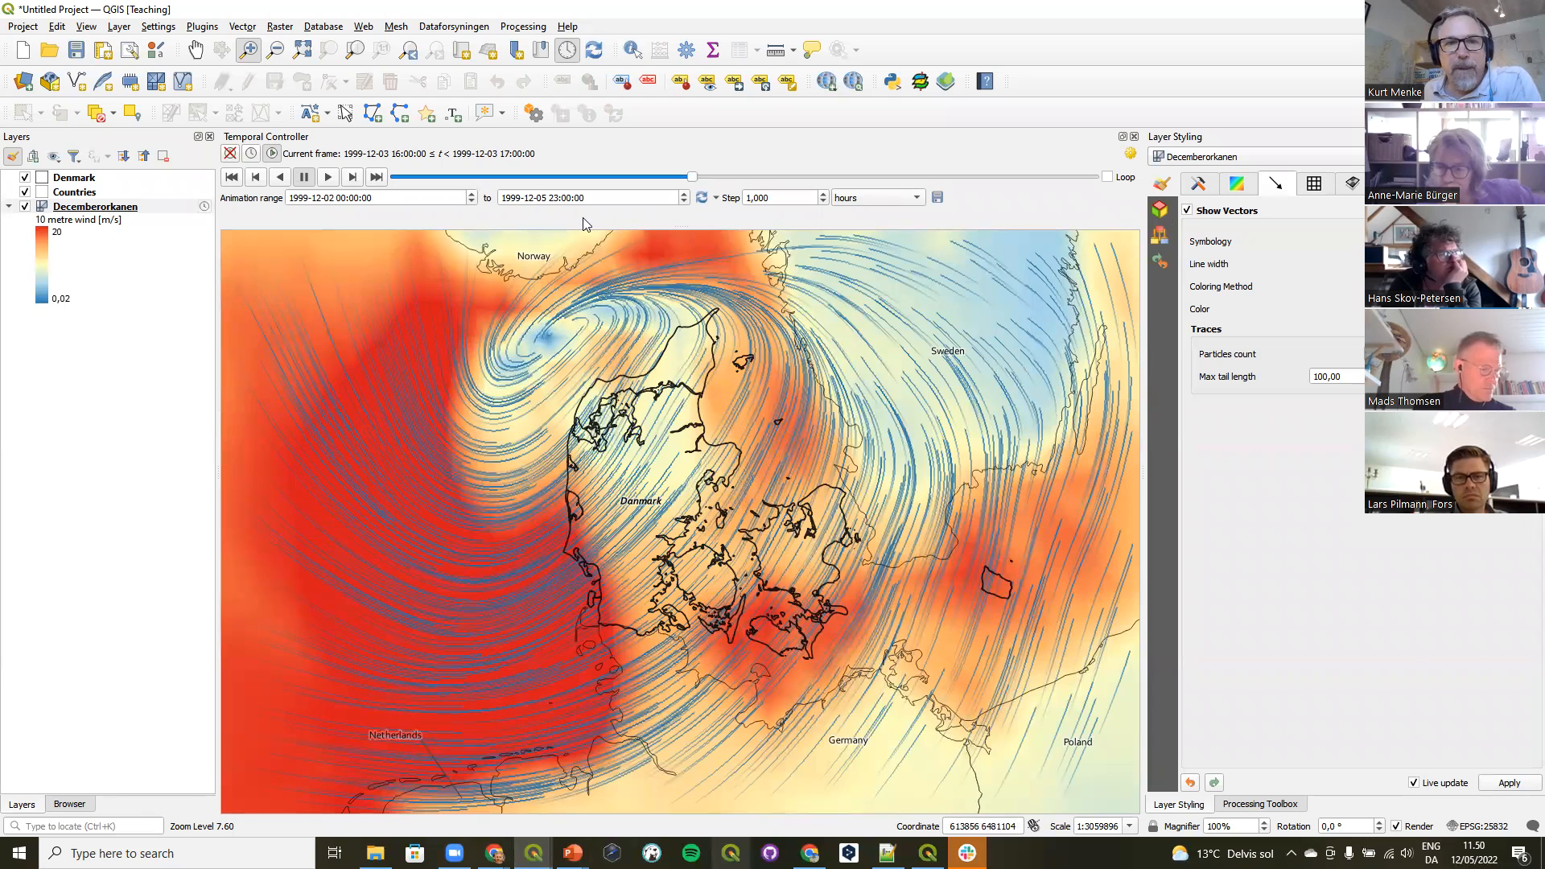
click(351, 178)
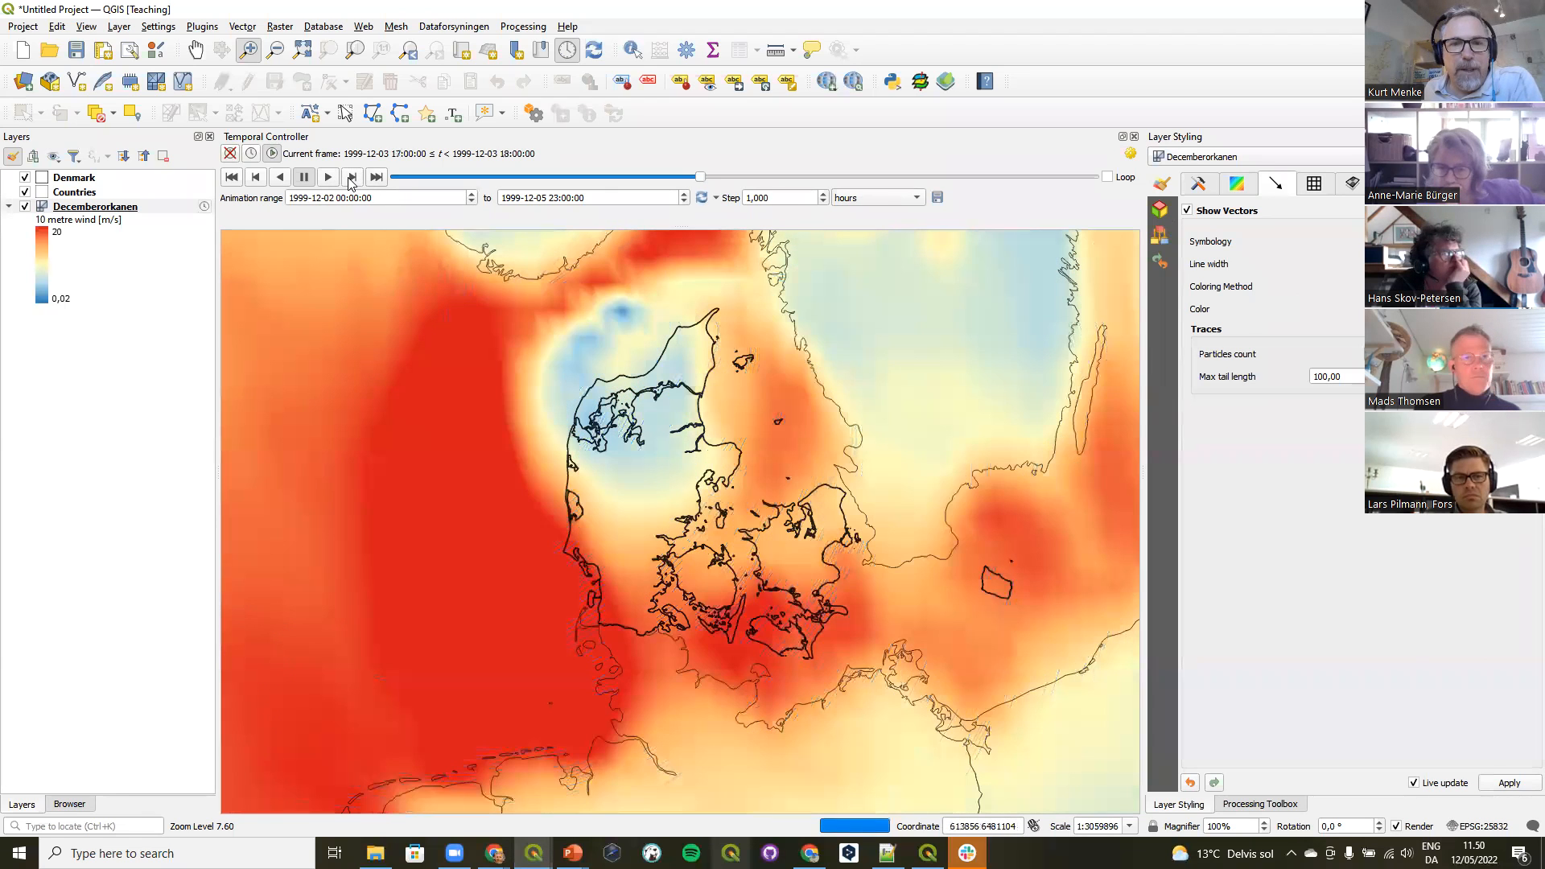
click(351, 178)
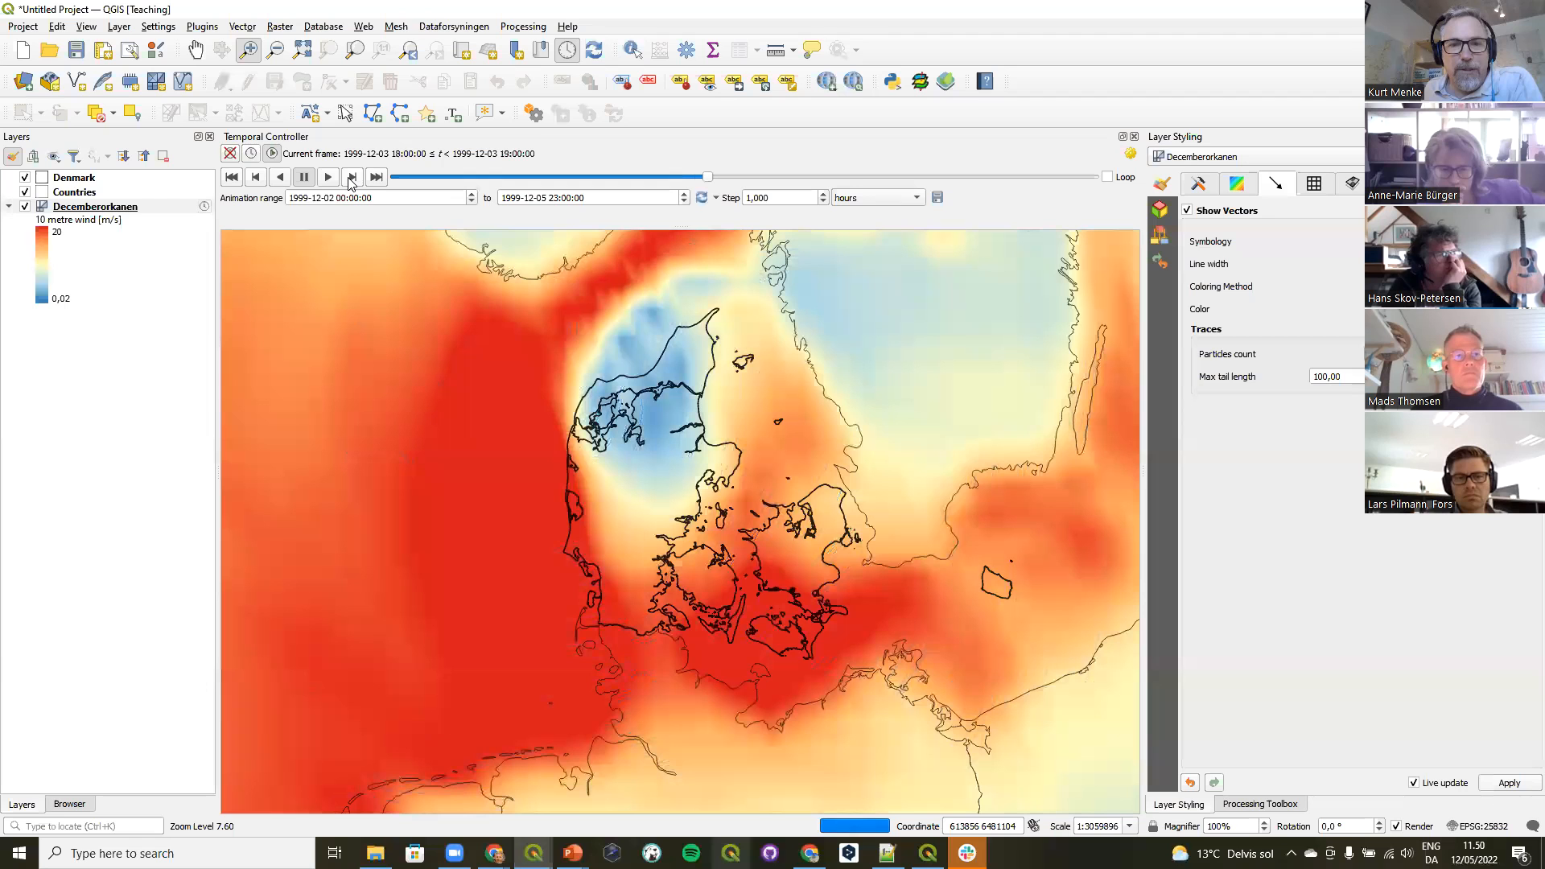
click(352, 177)
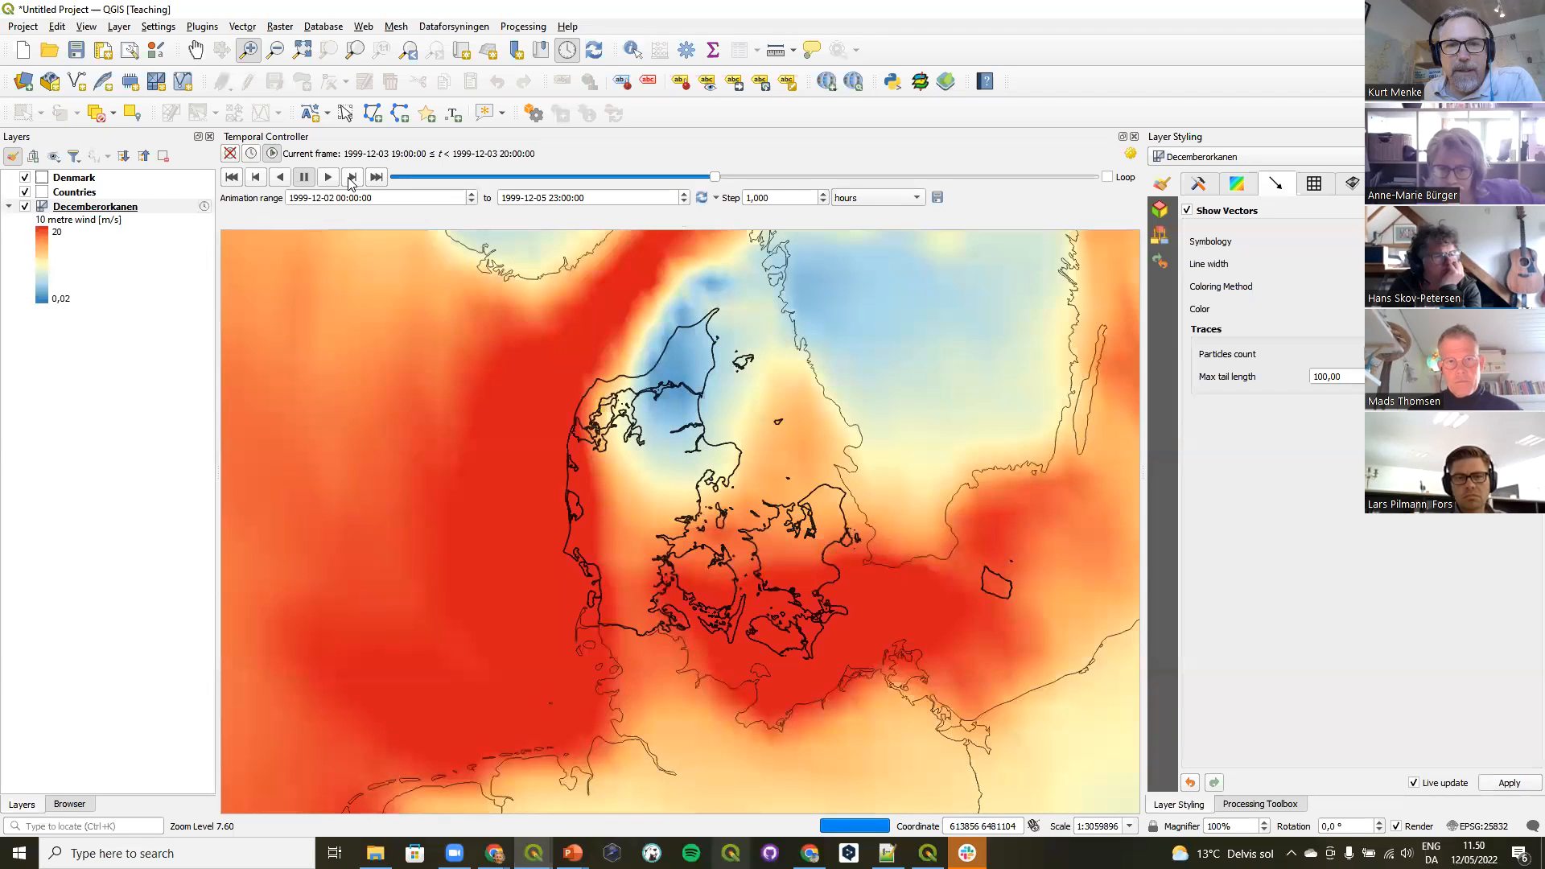
click(351, 178)
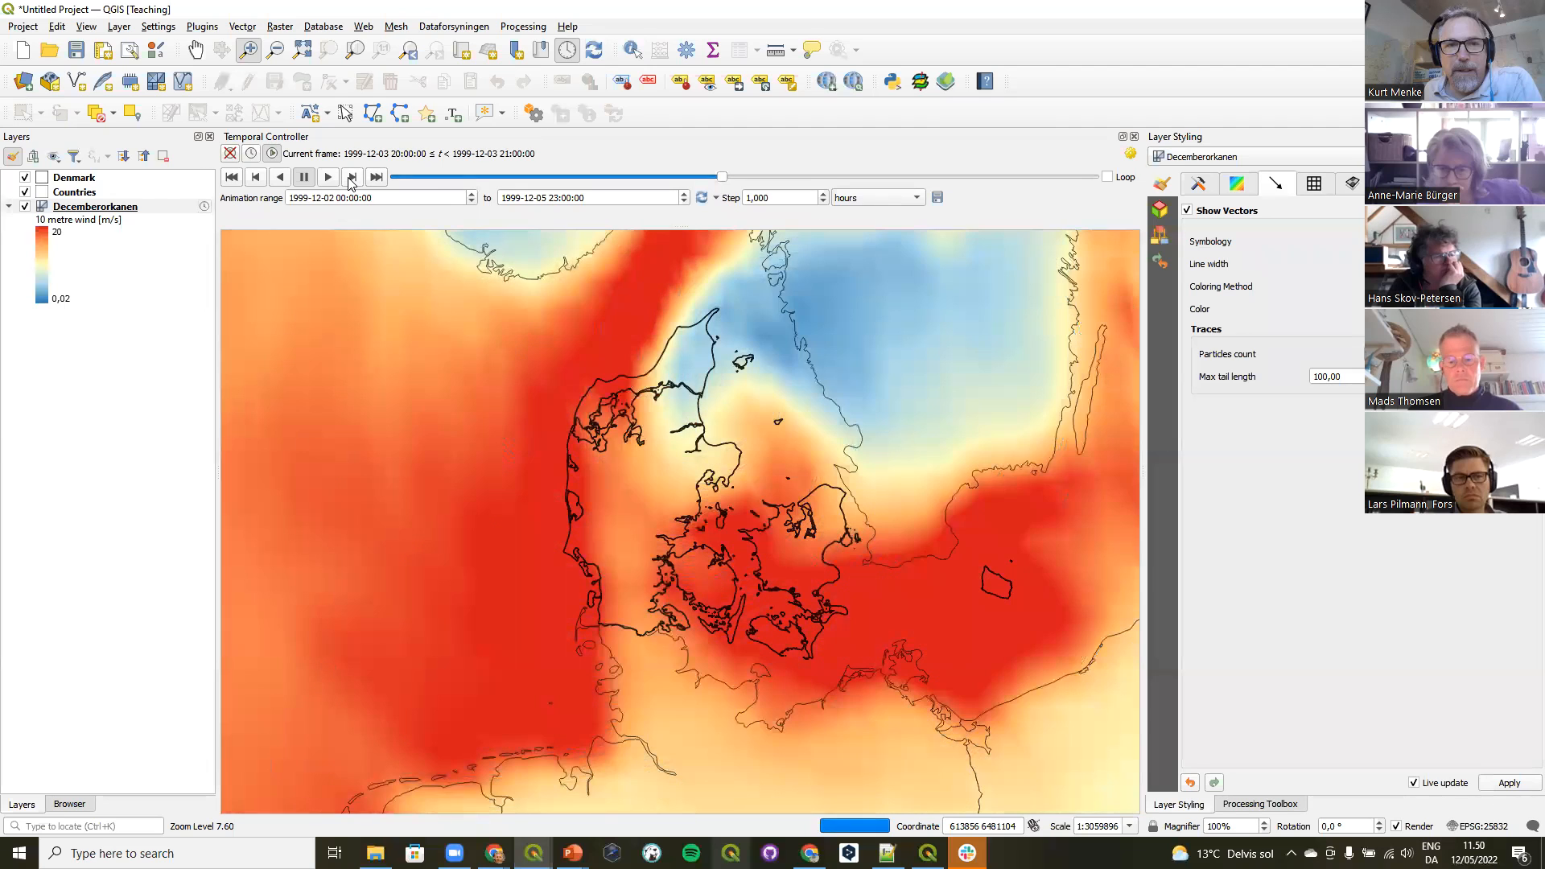
click(352, 178)
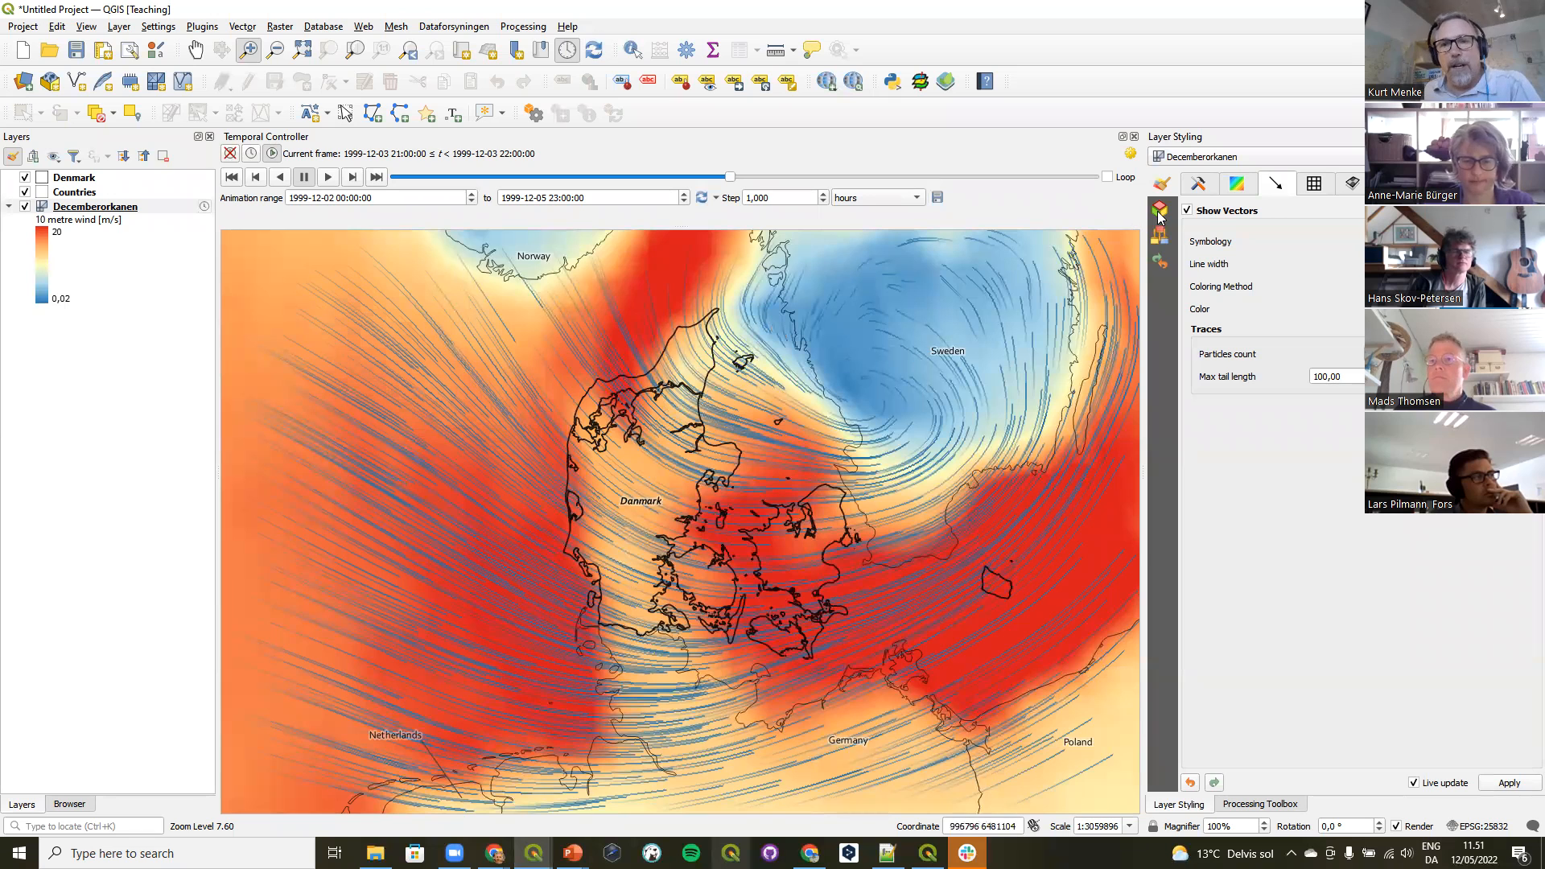
Turn off the contours of the Decemberorkanen layer's 10 metre wind dataset, leaving the vector traces on.
click(1198, 185)
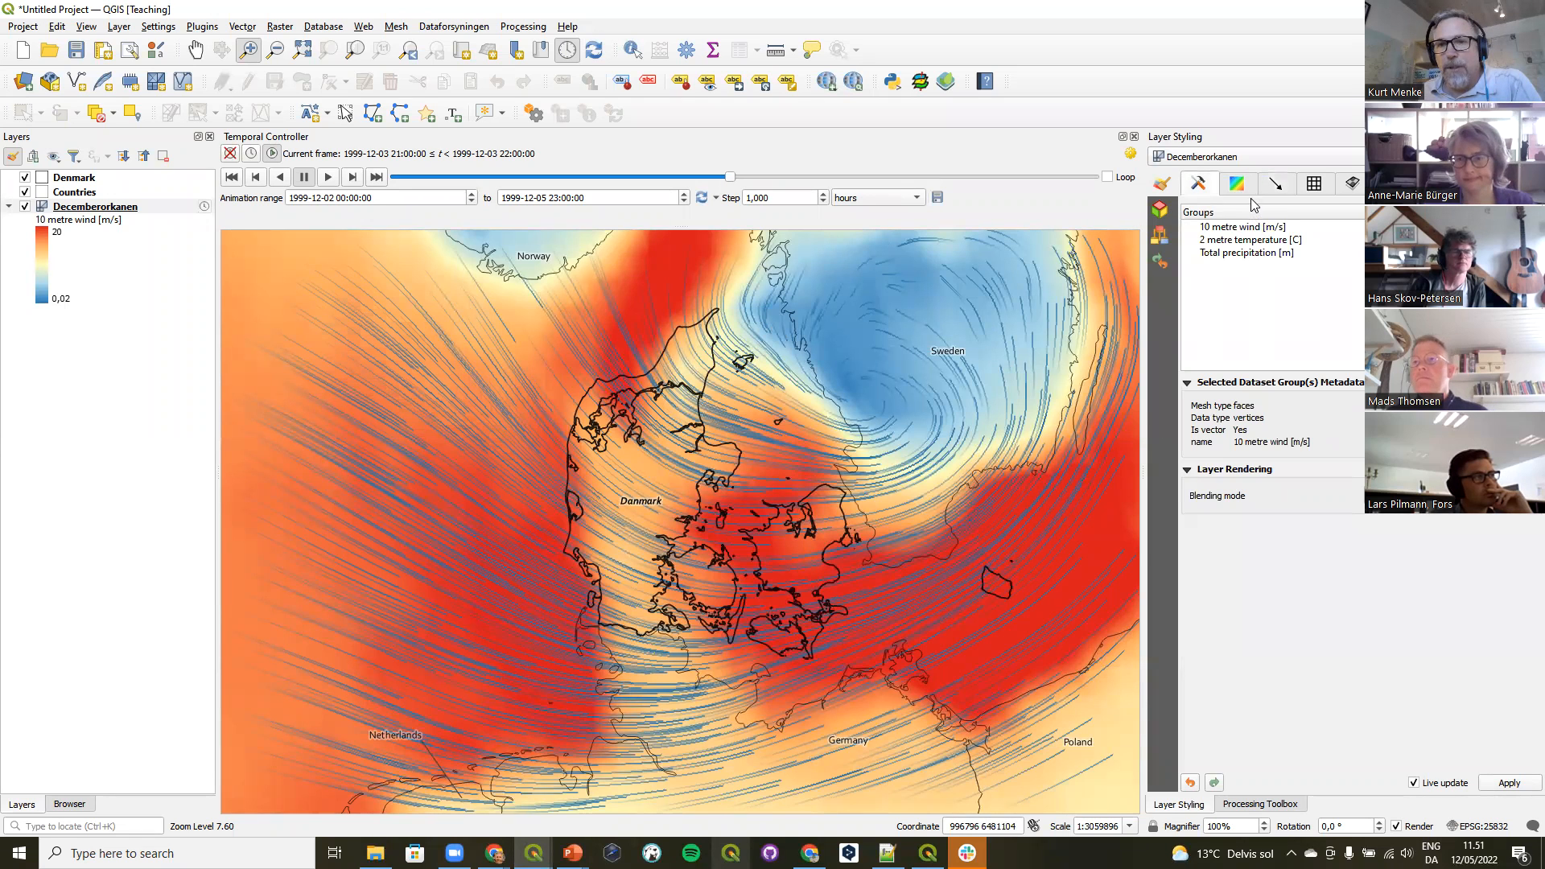
click(1238, 184)
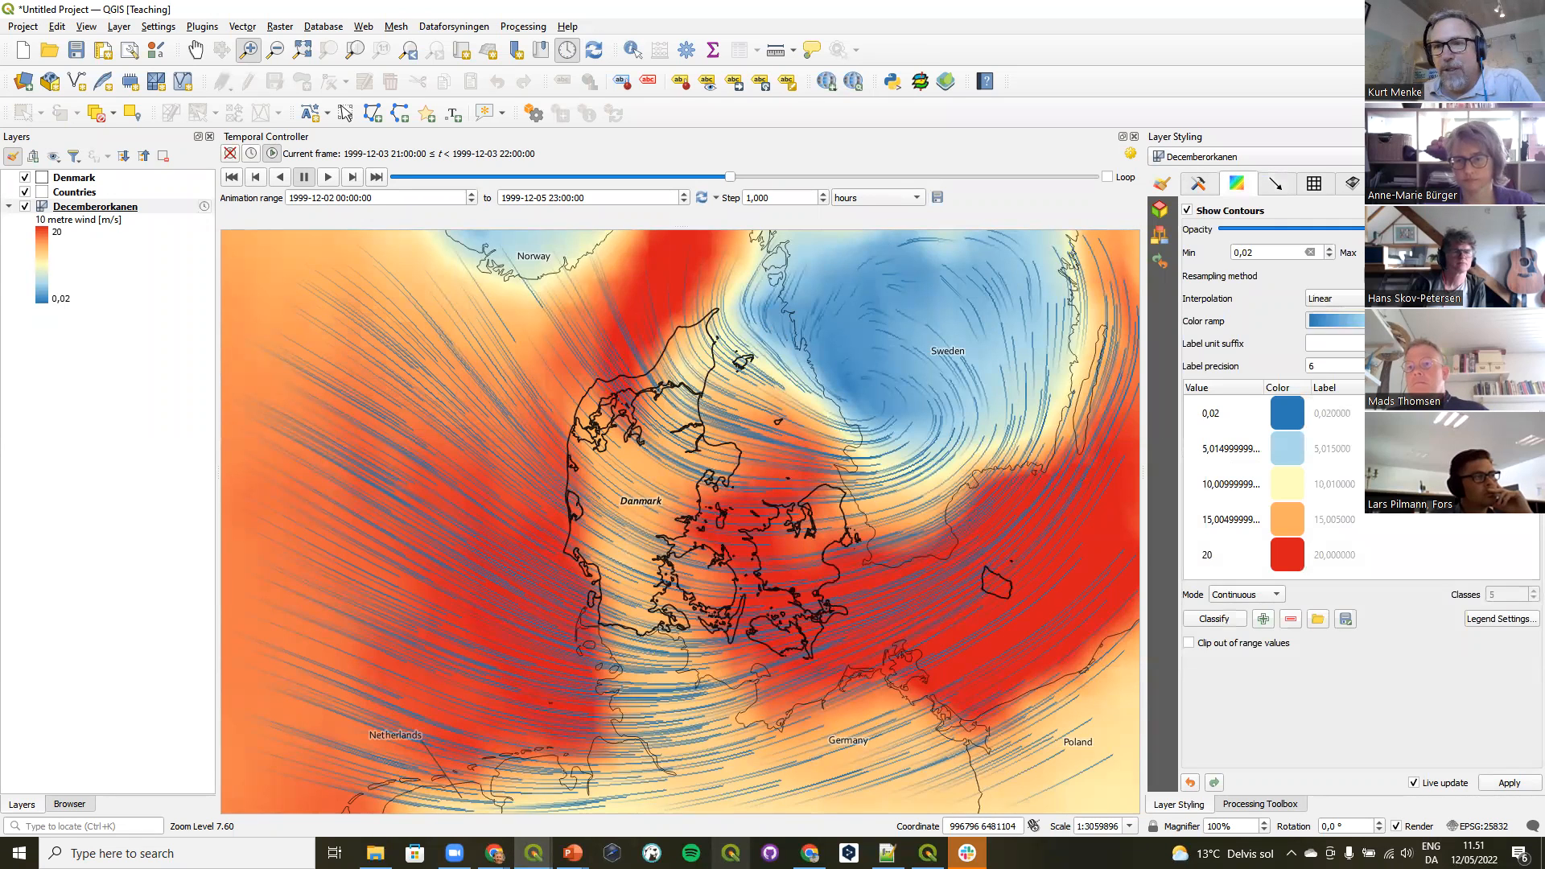
click(1199, 185)
click(1236, 183)
click(1204, 213)
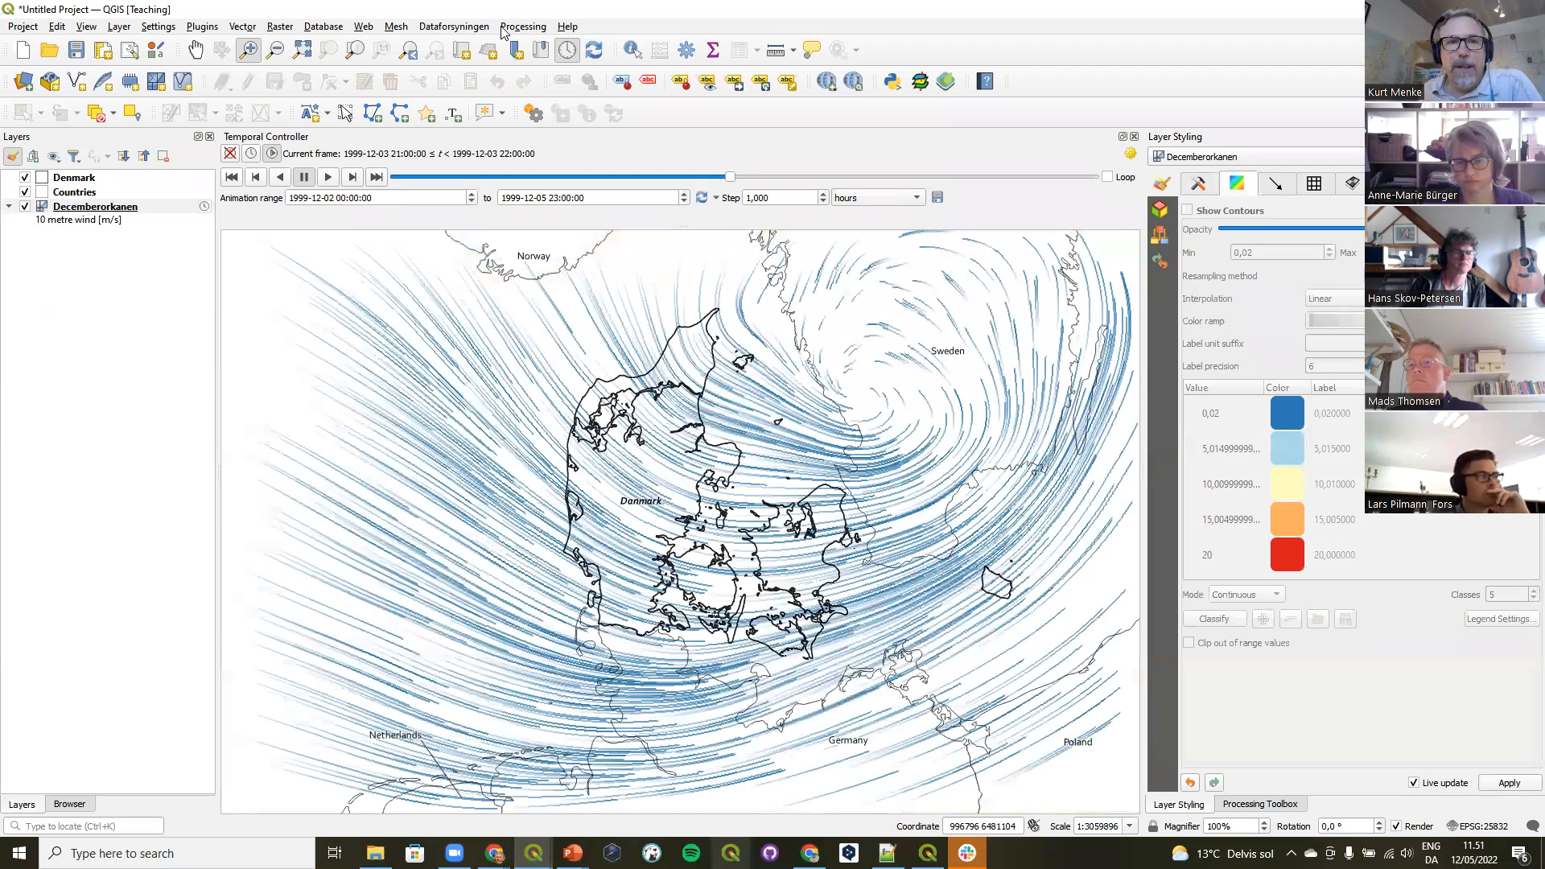
Add the Google Satellite basemap from QuickMapServices to the project.
click(364, 26)
mouse_move(419, 62)
mouse_move(608, 106)
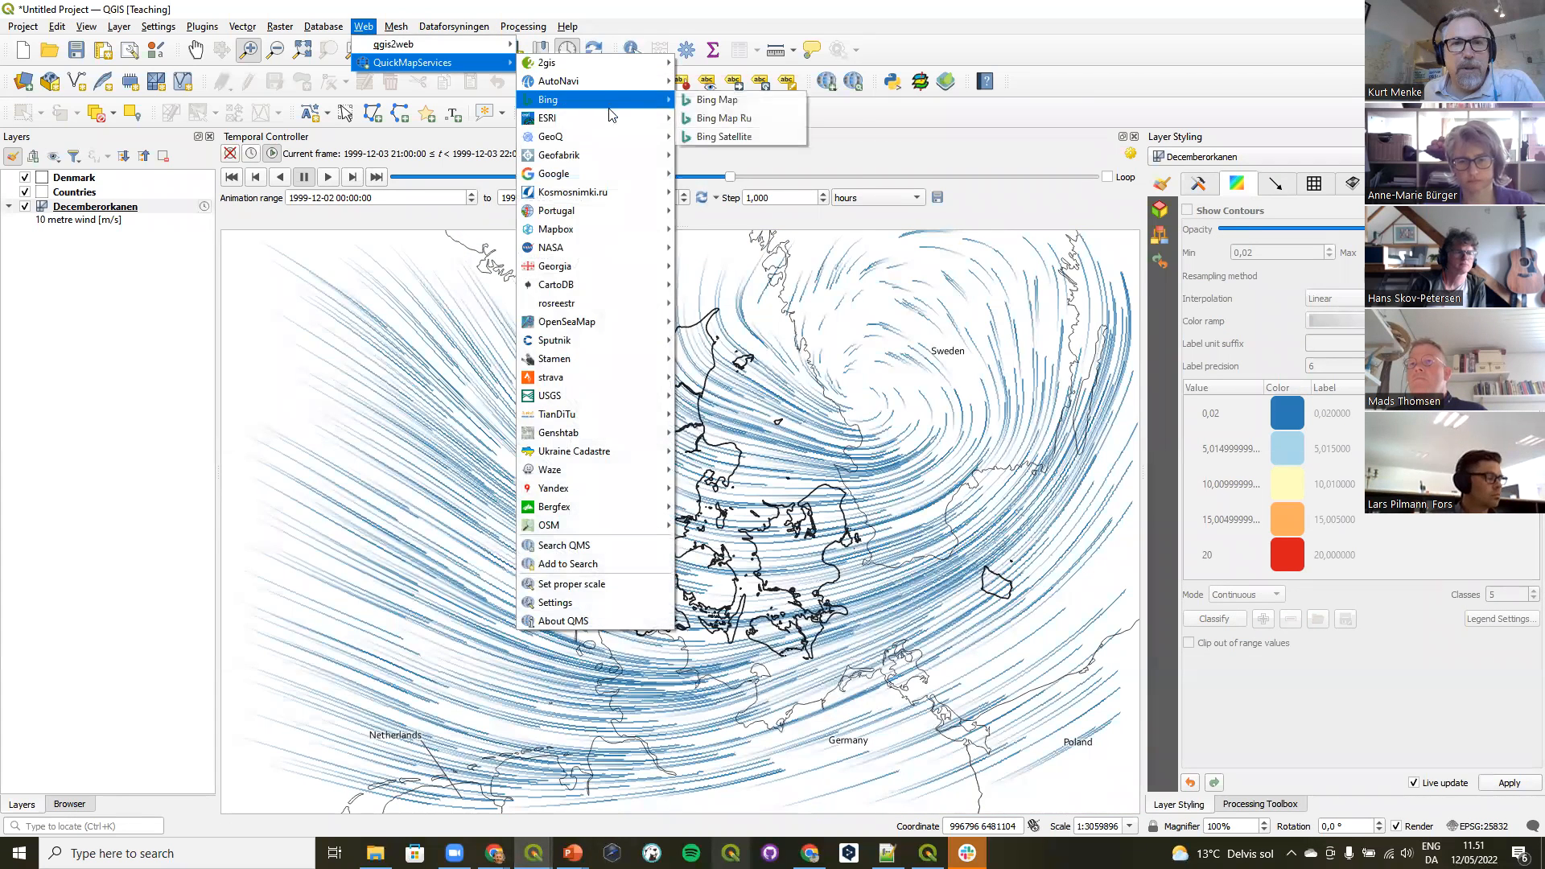
mouse_move(614, 165)
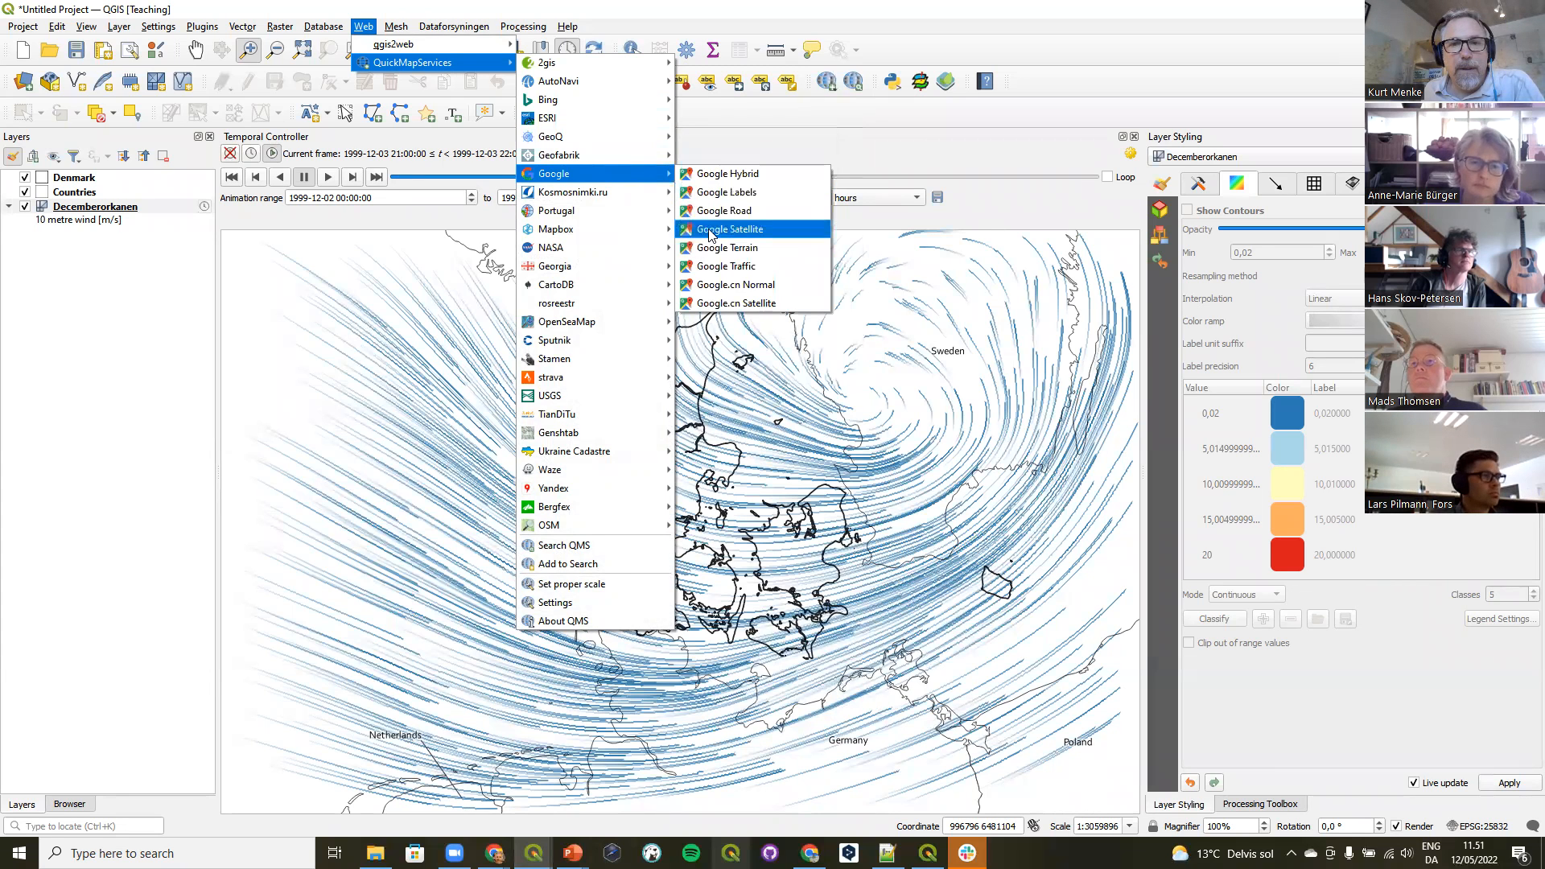
click(708, 232)
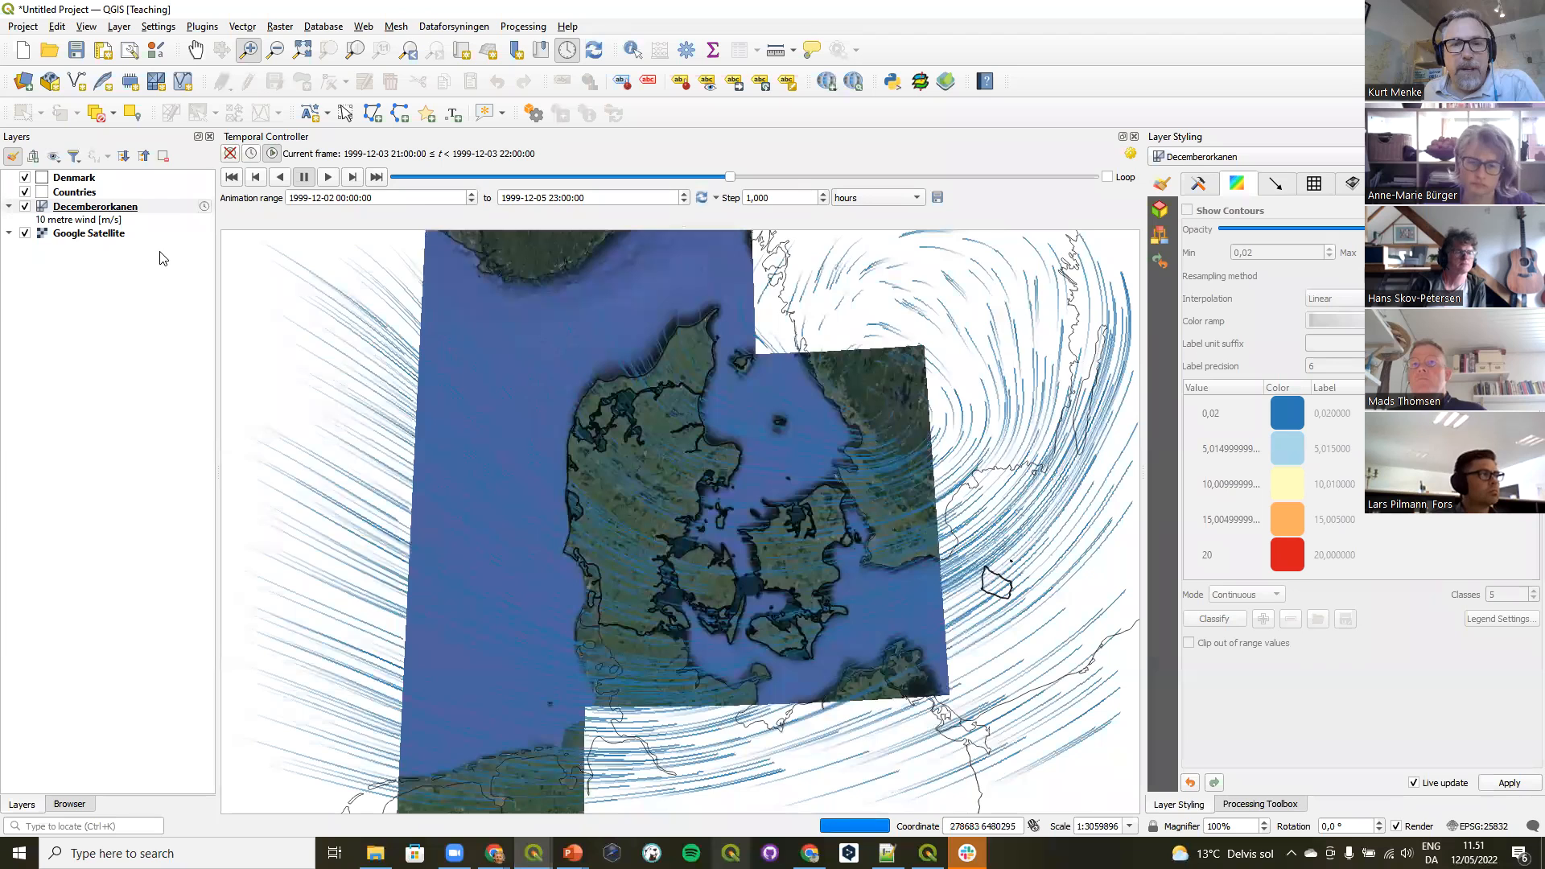
click(1275, 185)
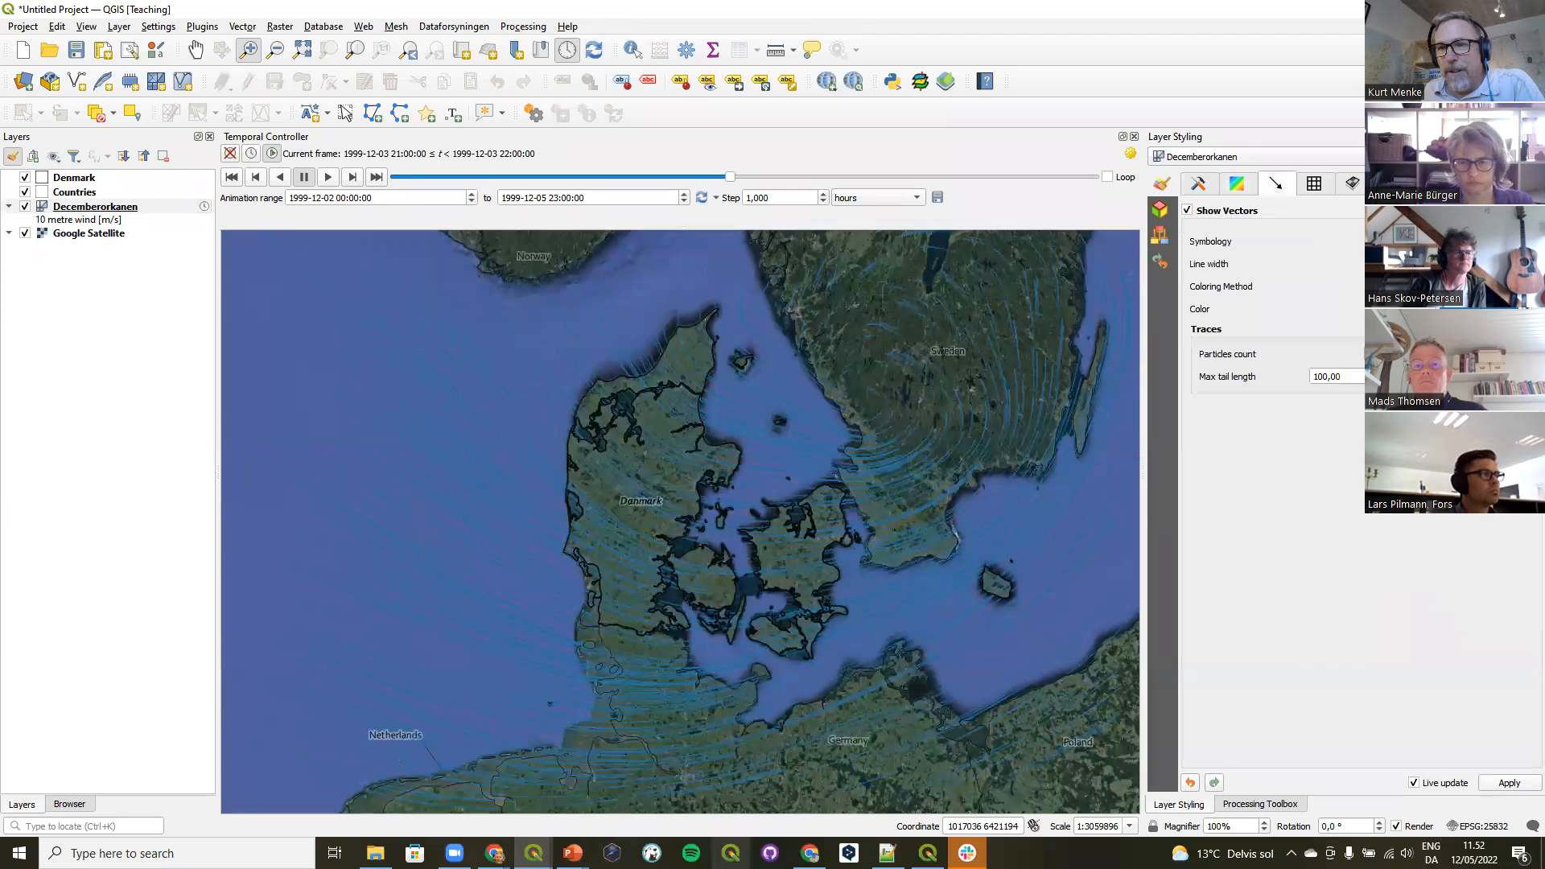
click(1531, 309)
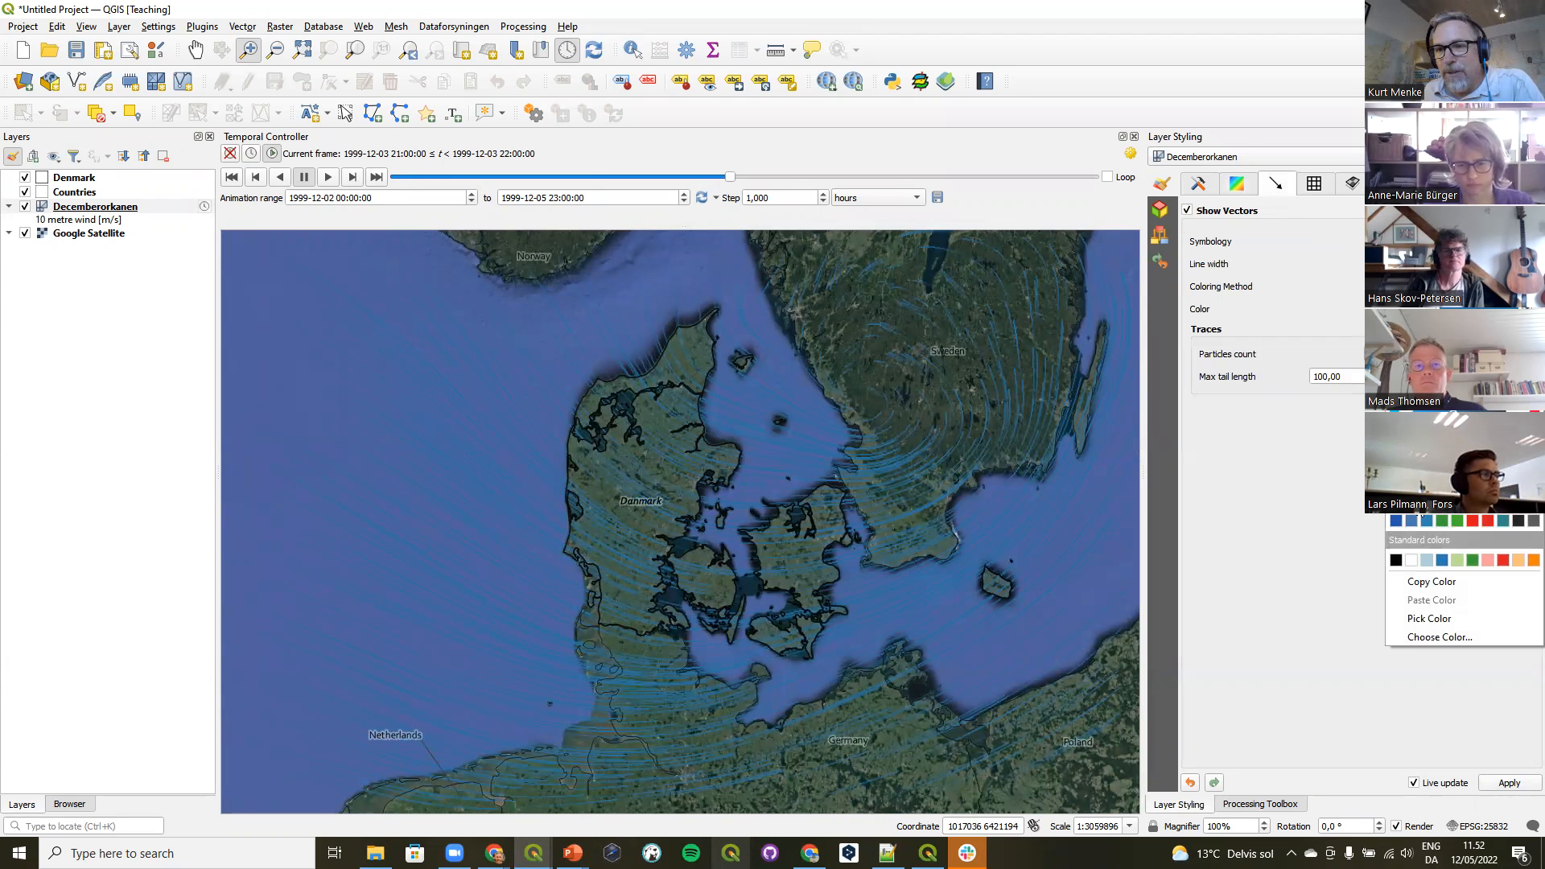
click(1411, 560)
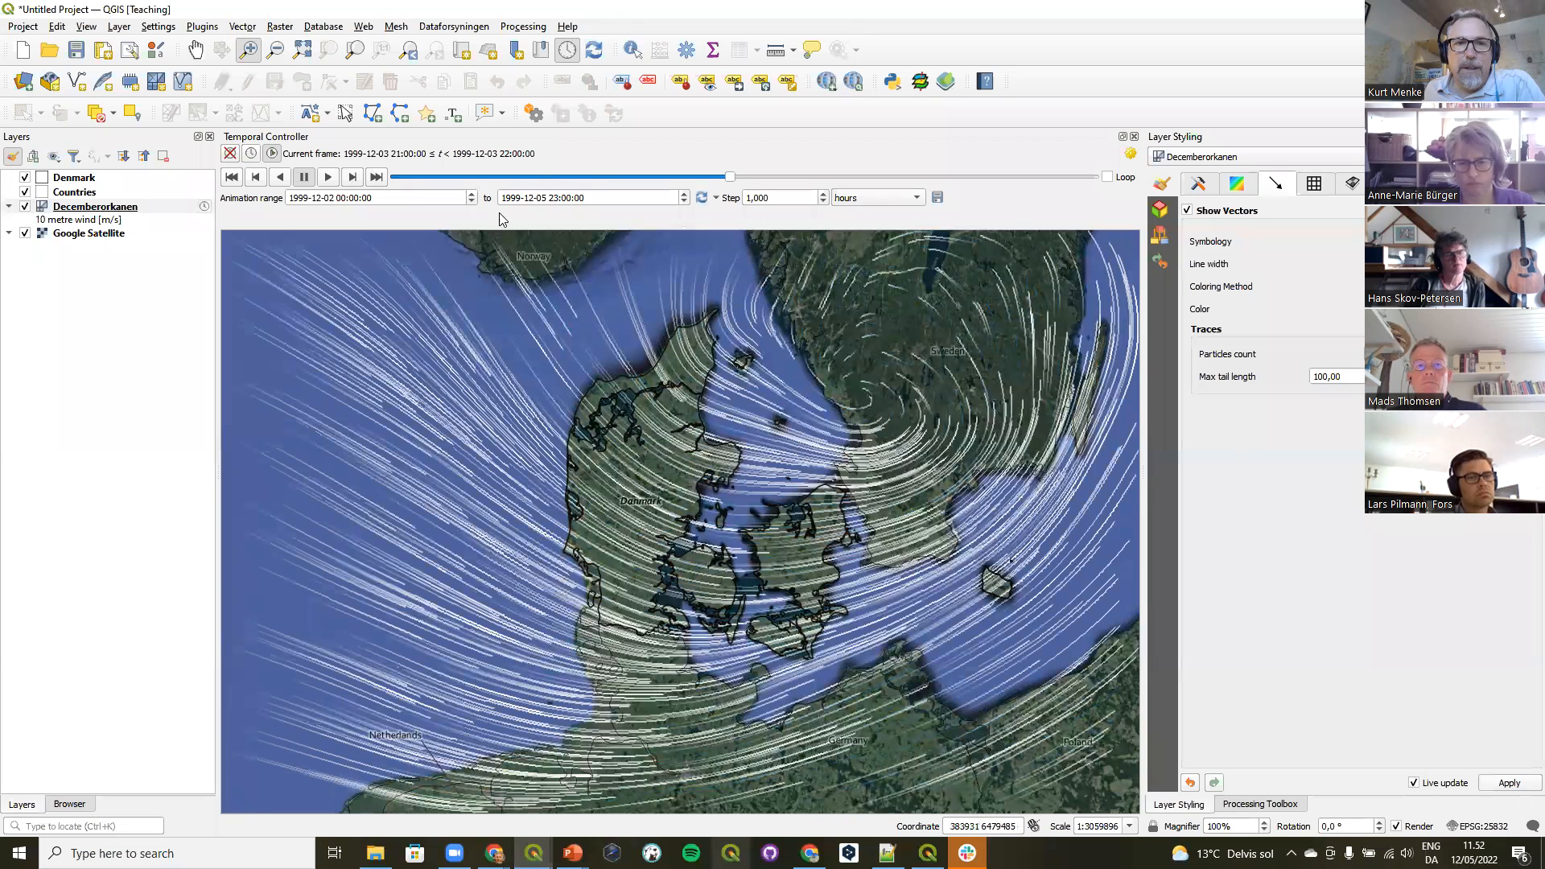
click(660, 177)
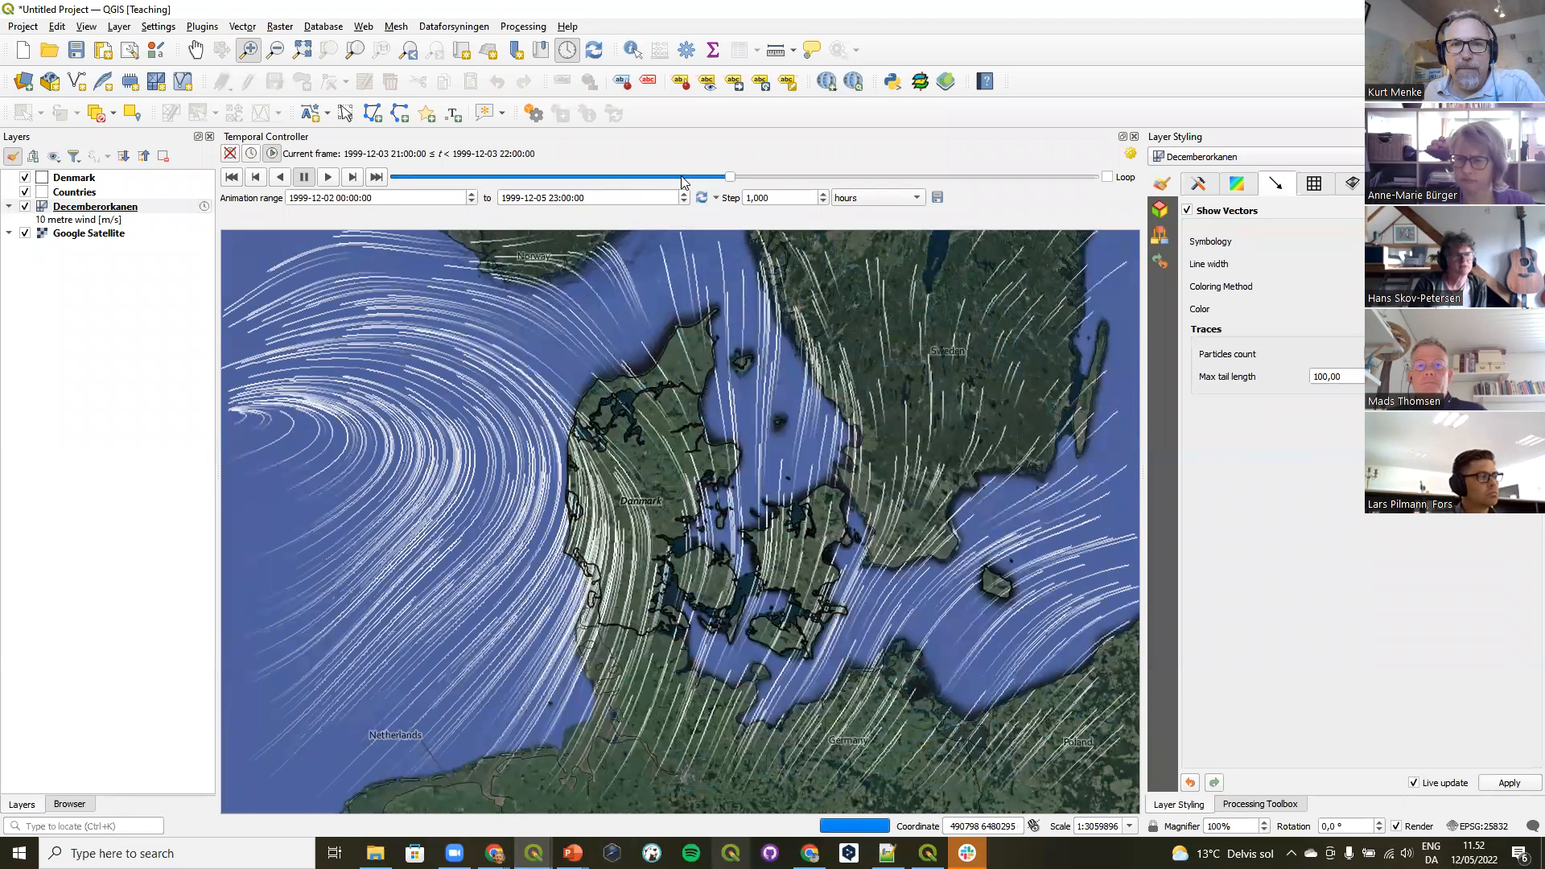
click(680, 177)
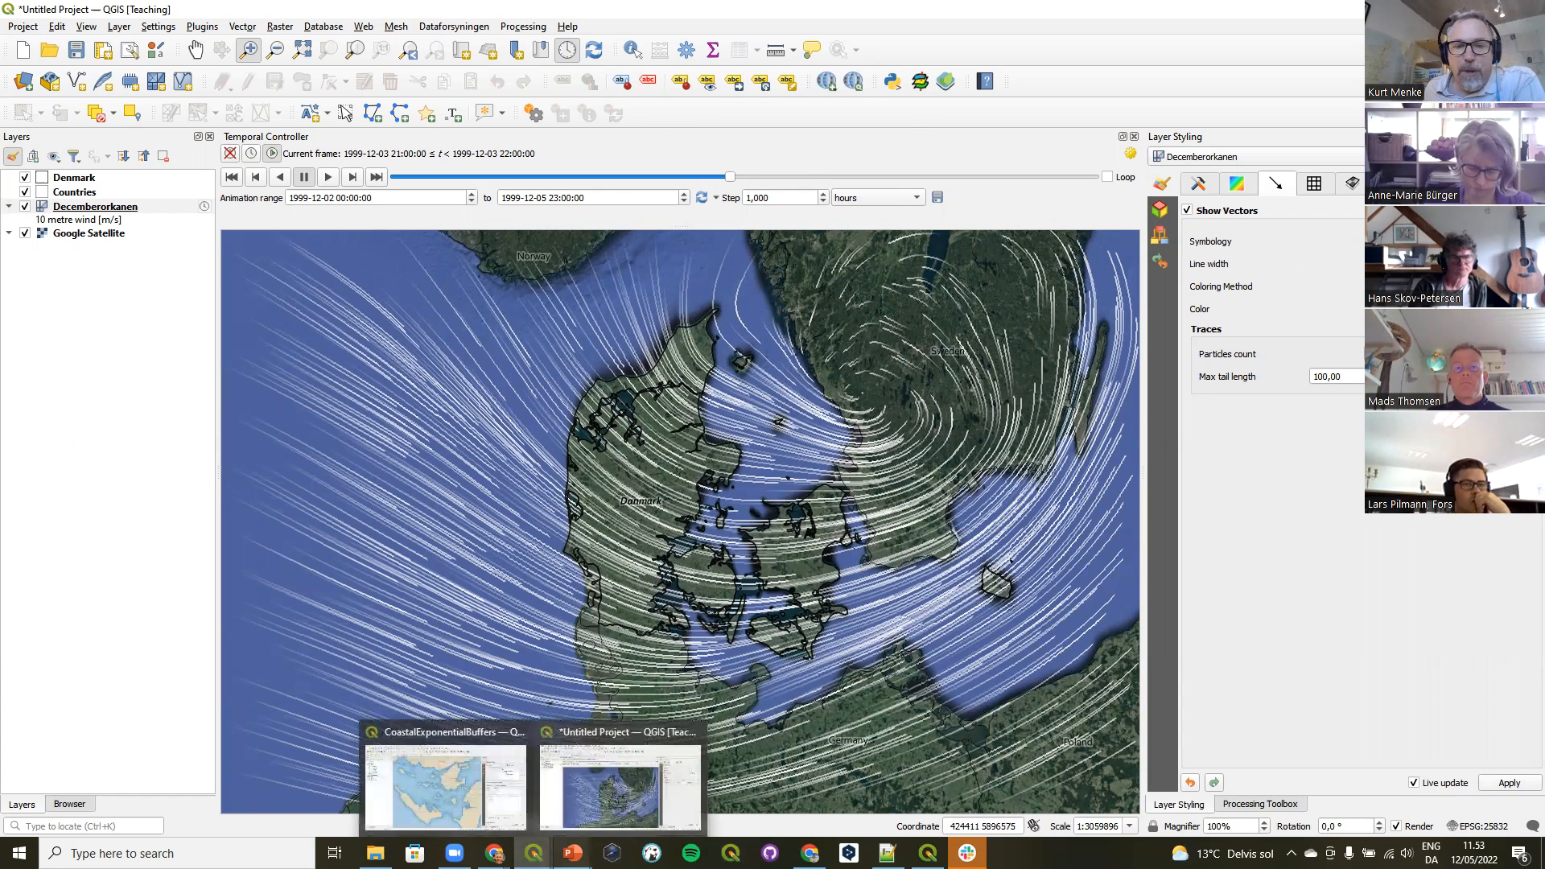
Switch to DataVisualizationwithQGIS_supporting_materials.pptx in PowerPoint and present the storm animation slides from Decemberorkanen to Bodil full screen, ending the show there.
mouse_move(572, 853)
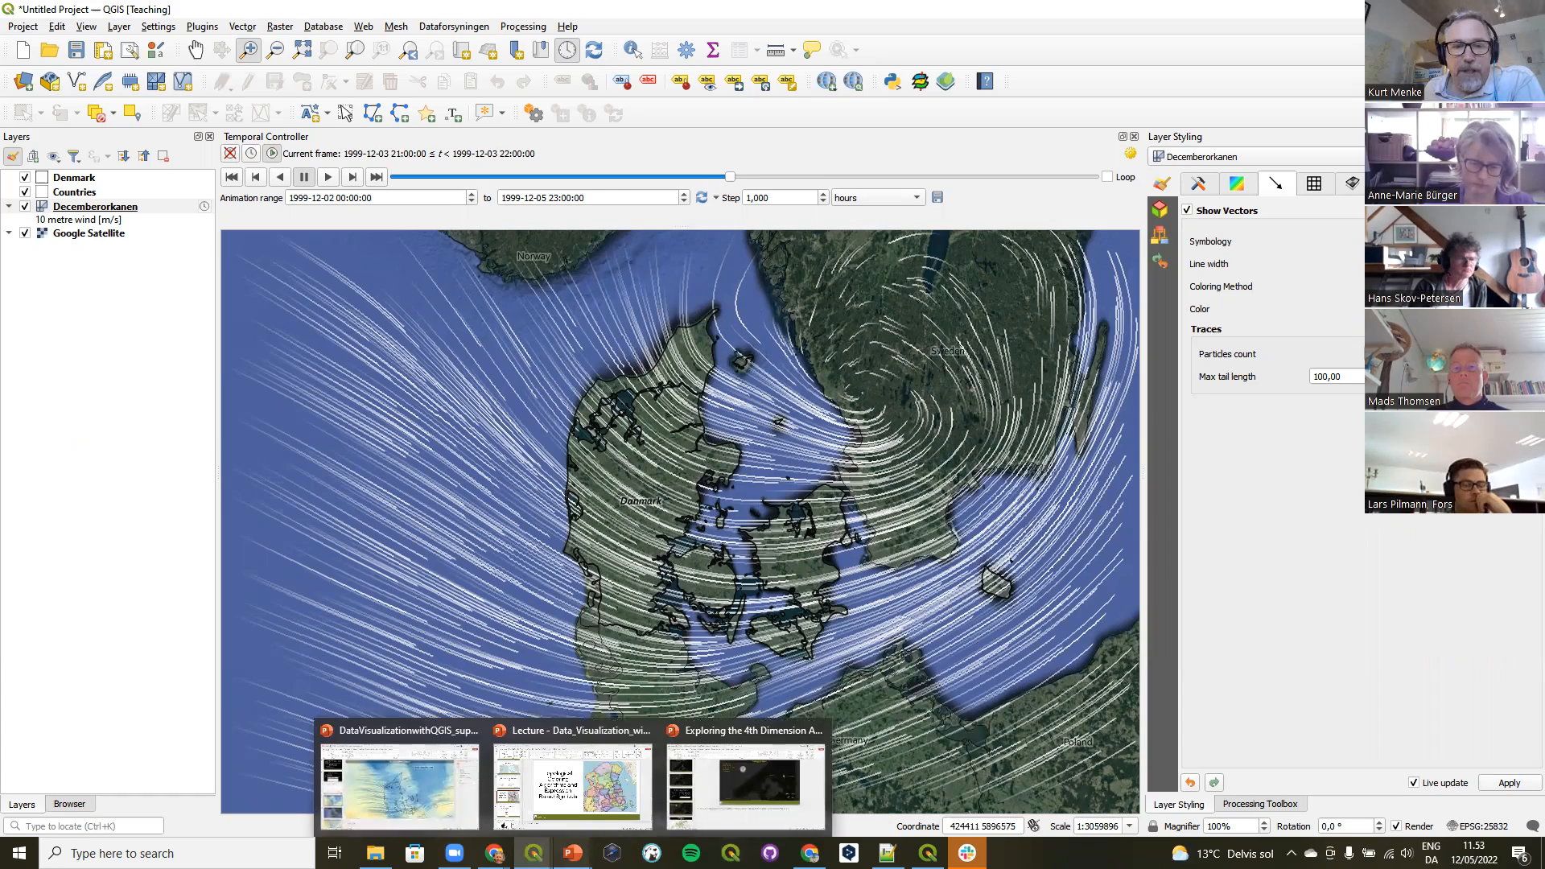
click(400, 784)
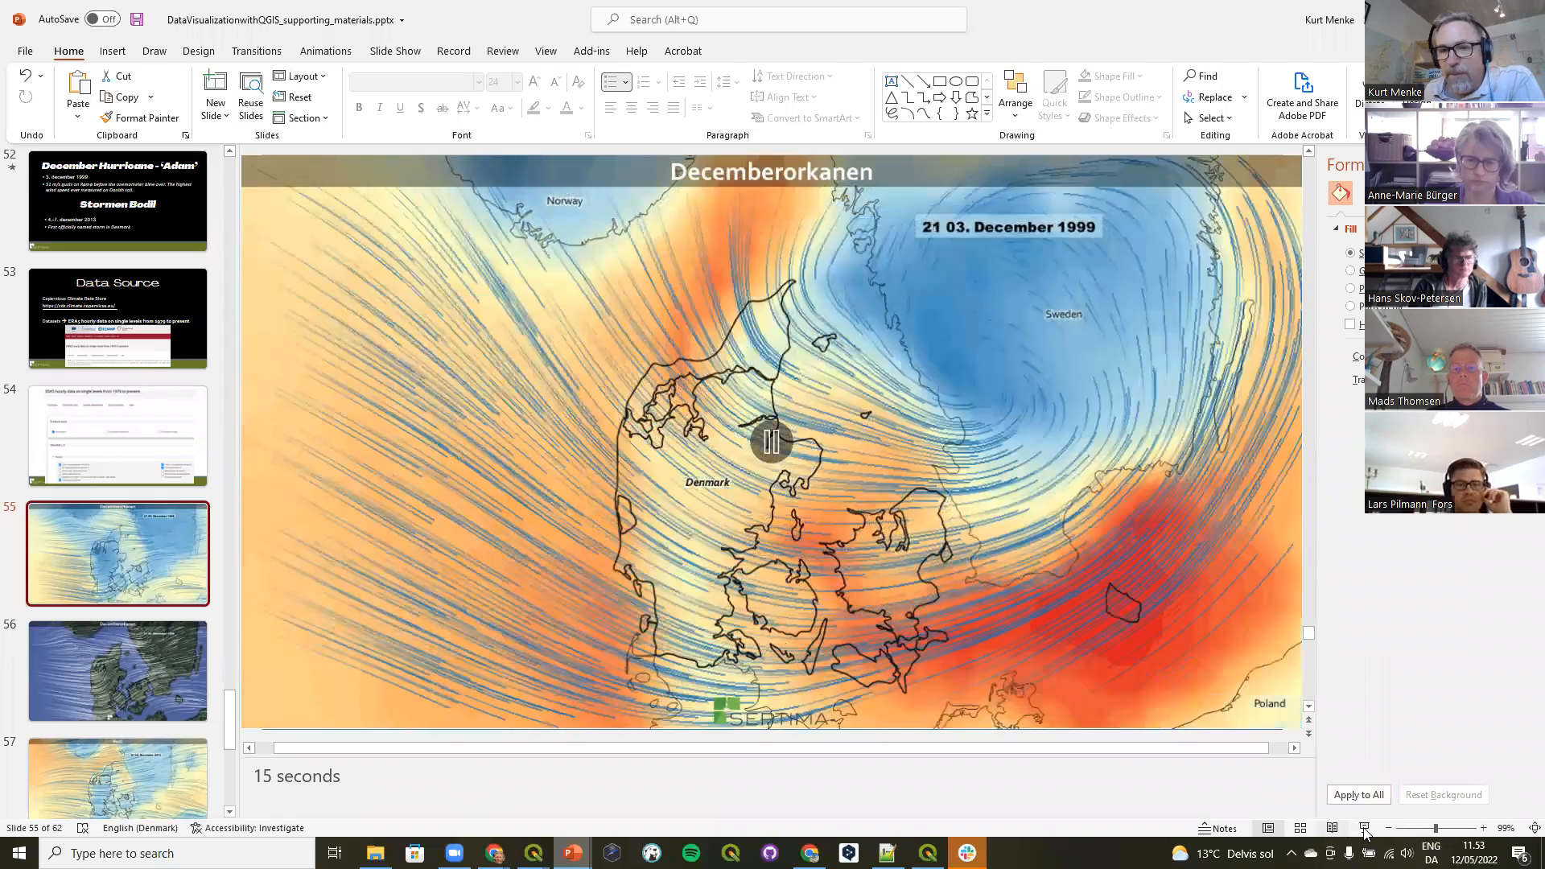
click(1363, 827)
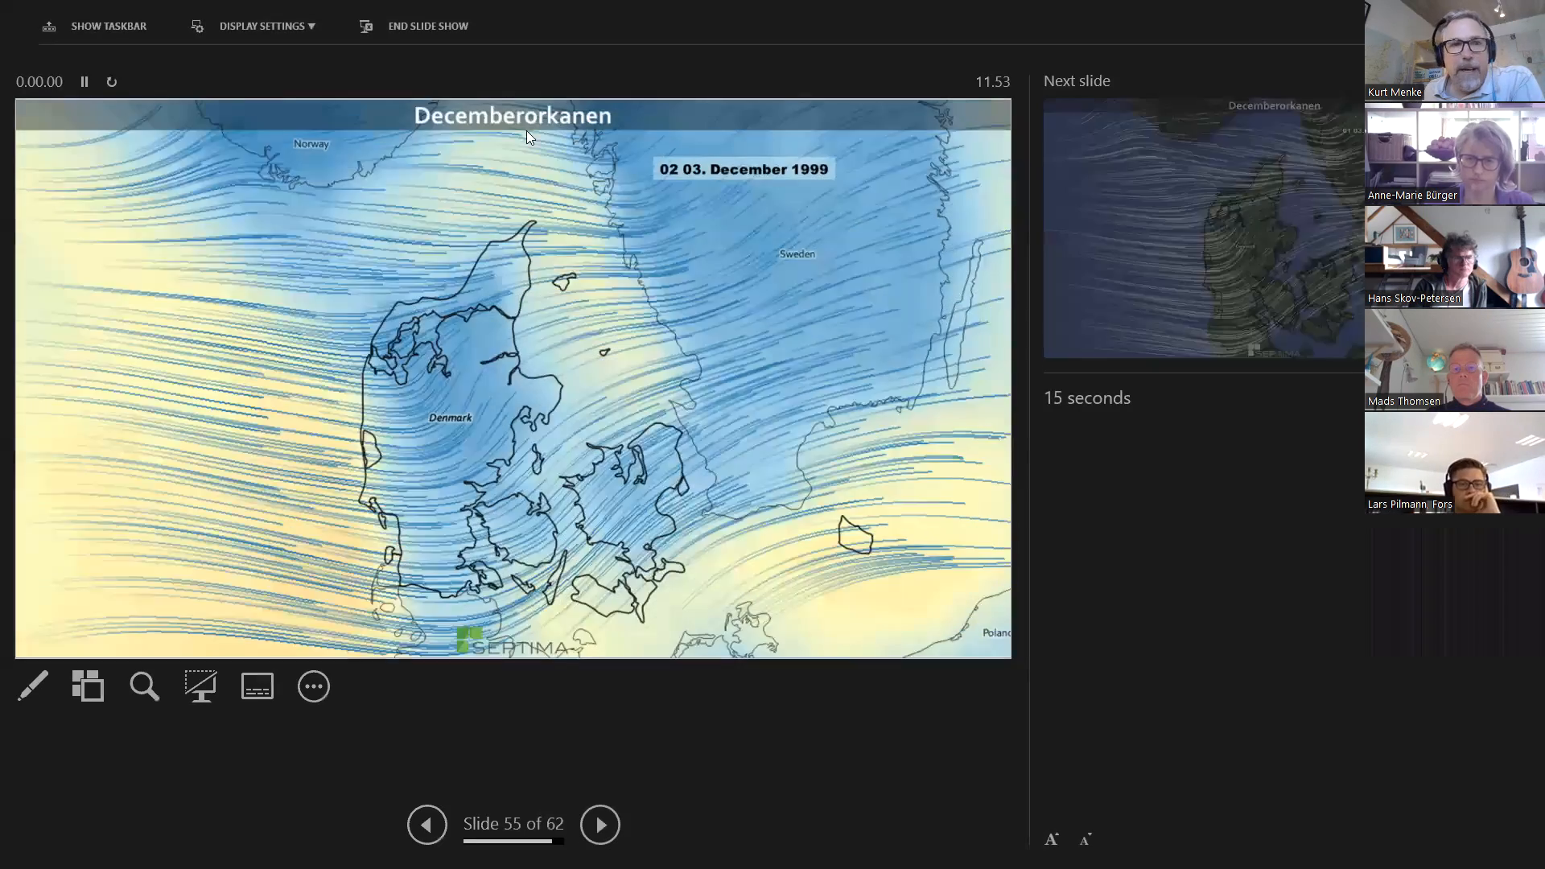
click(280, 29)
click(270, 56)
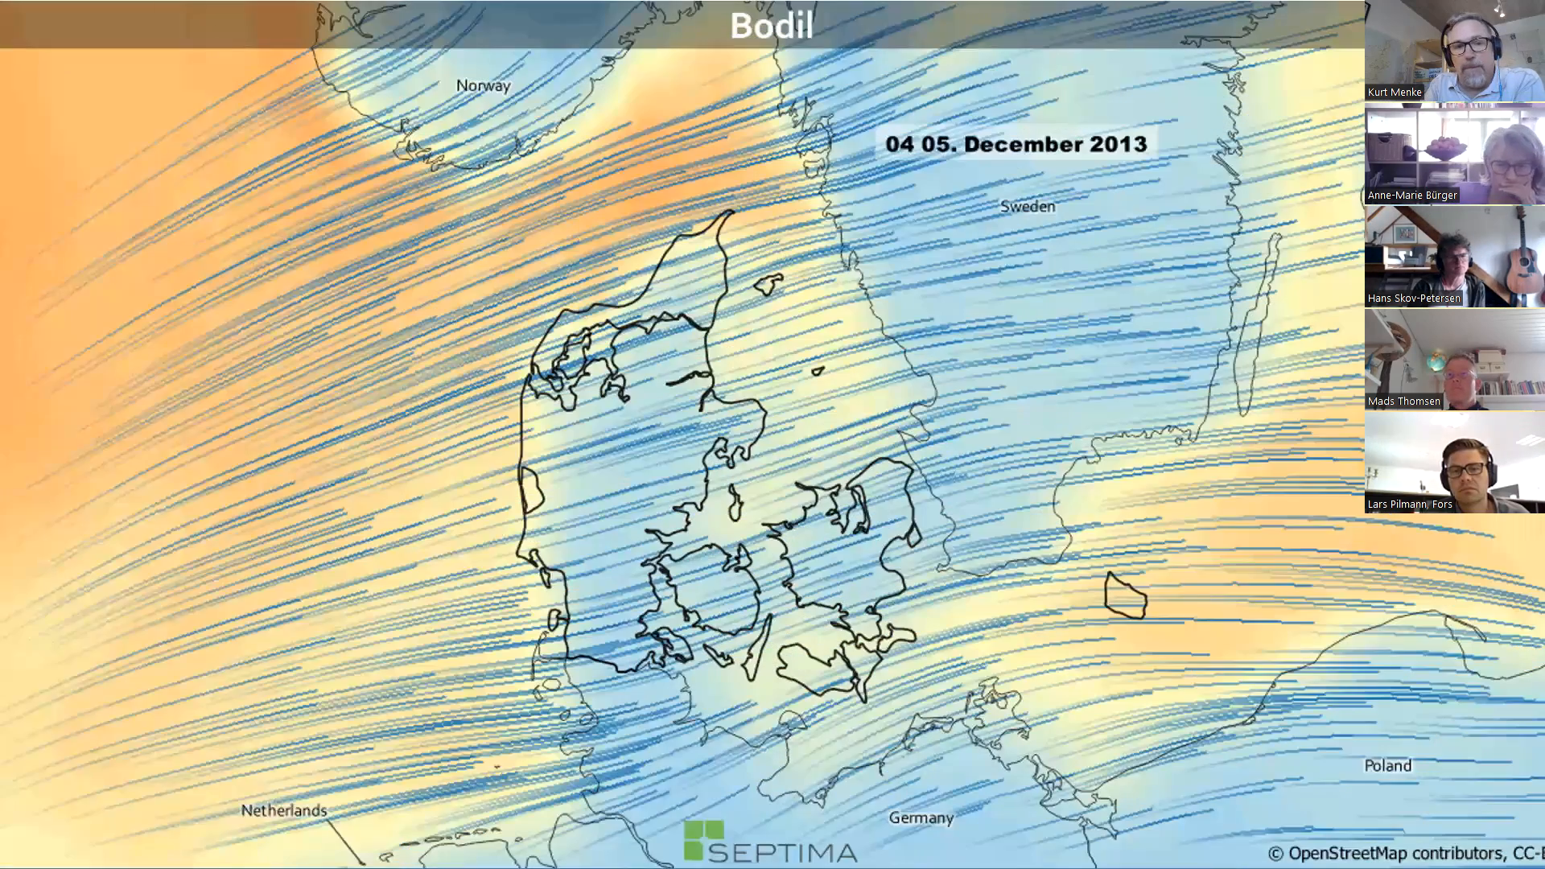
key(Escape)
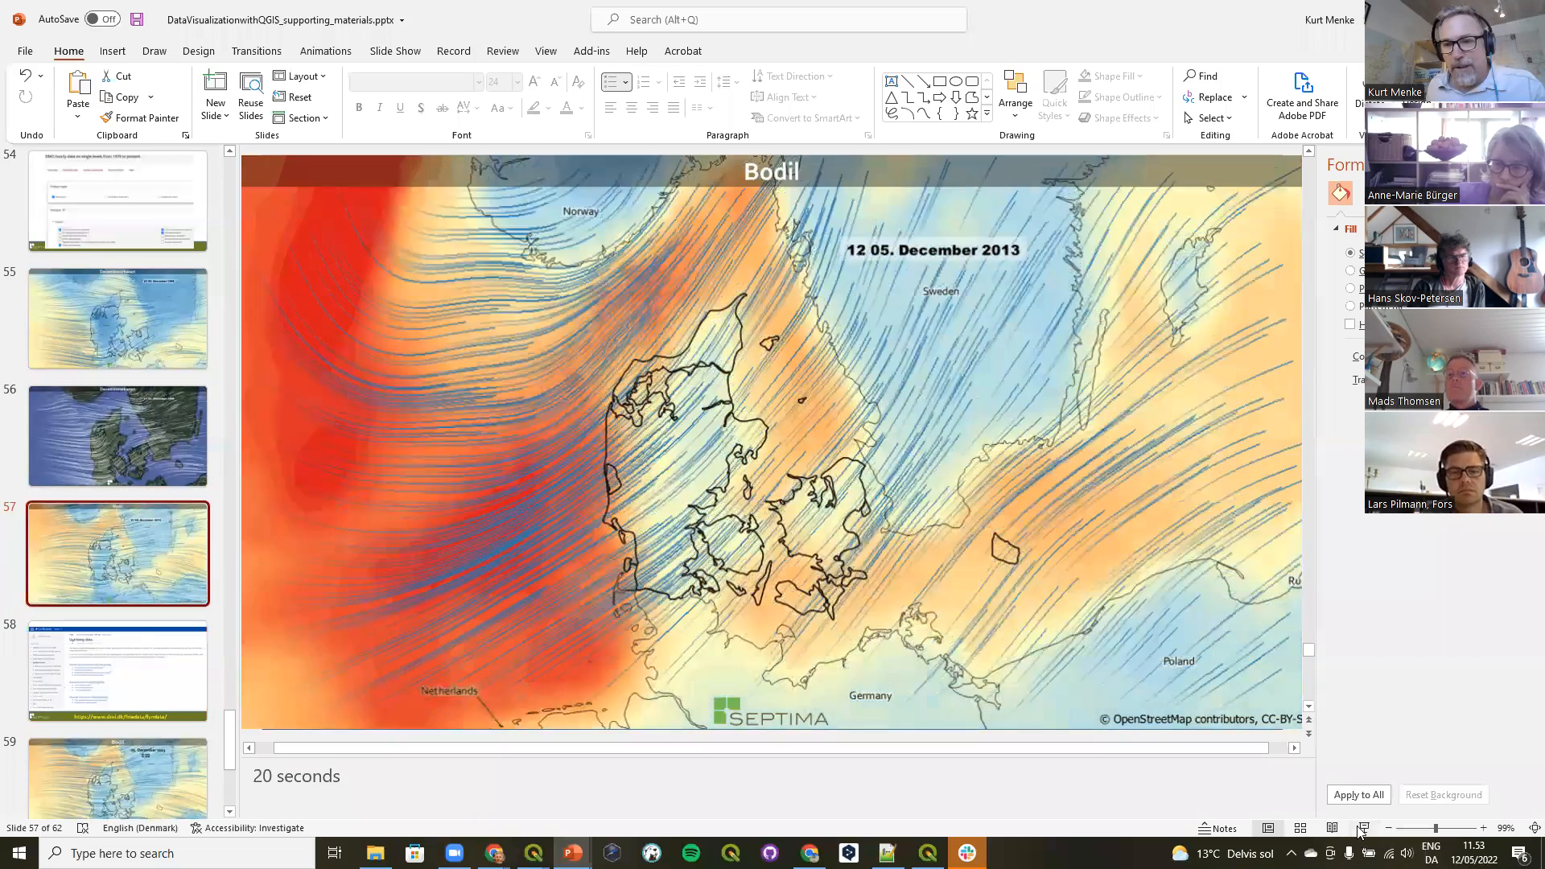
Start the slide show from the Bodil slide and swap presenter view for the full-screen slide on this display.
click(1362, 828)
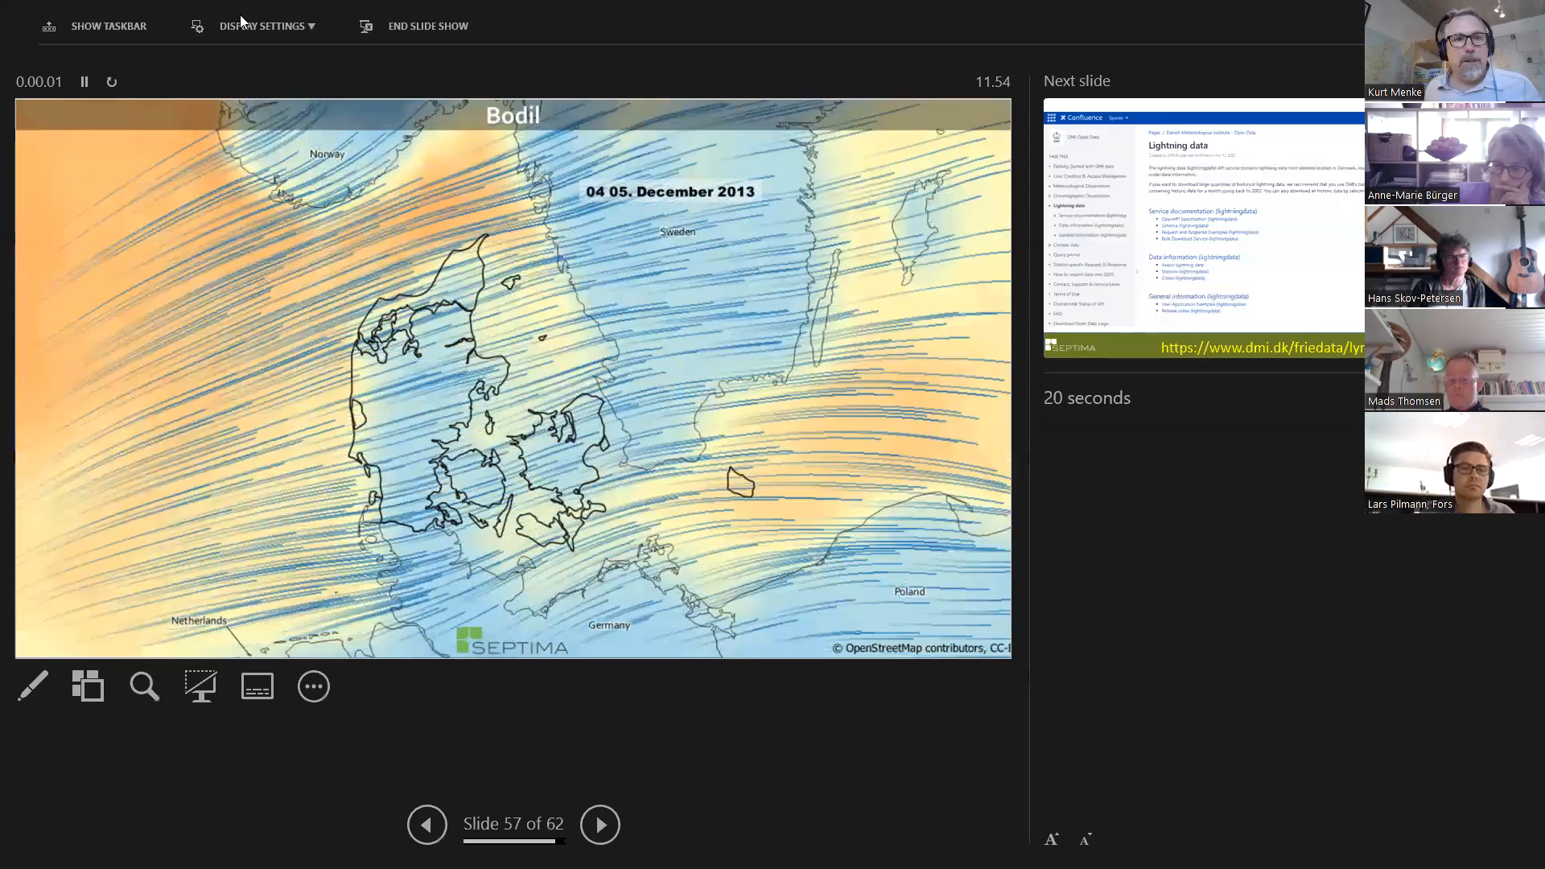
click(239, 19)
click(233, 64)
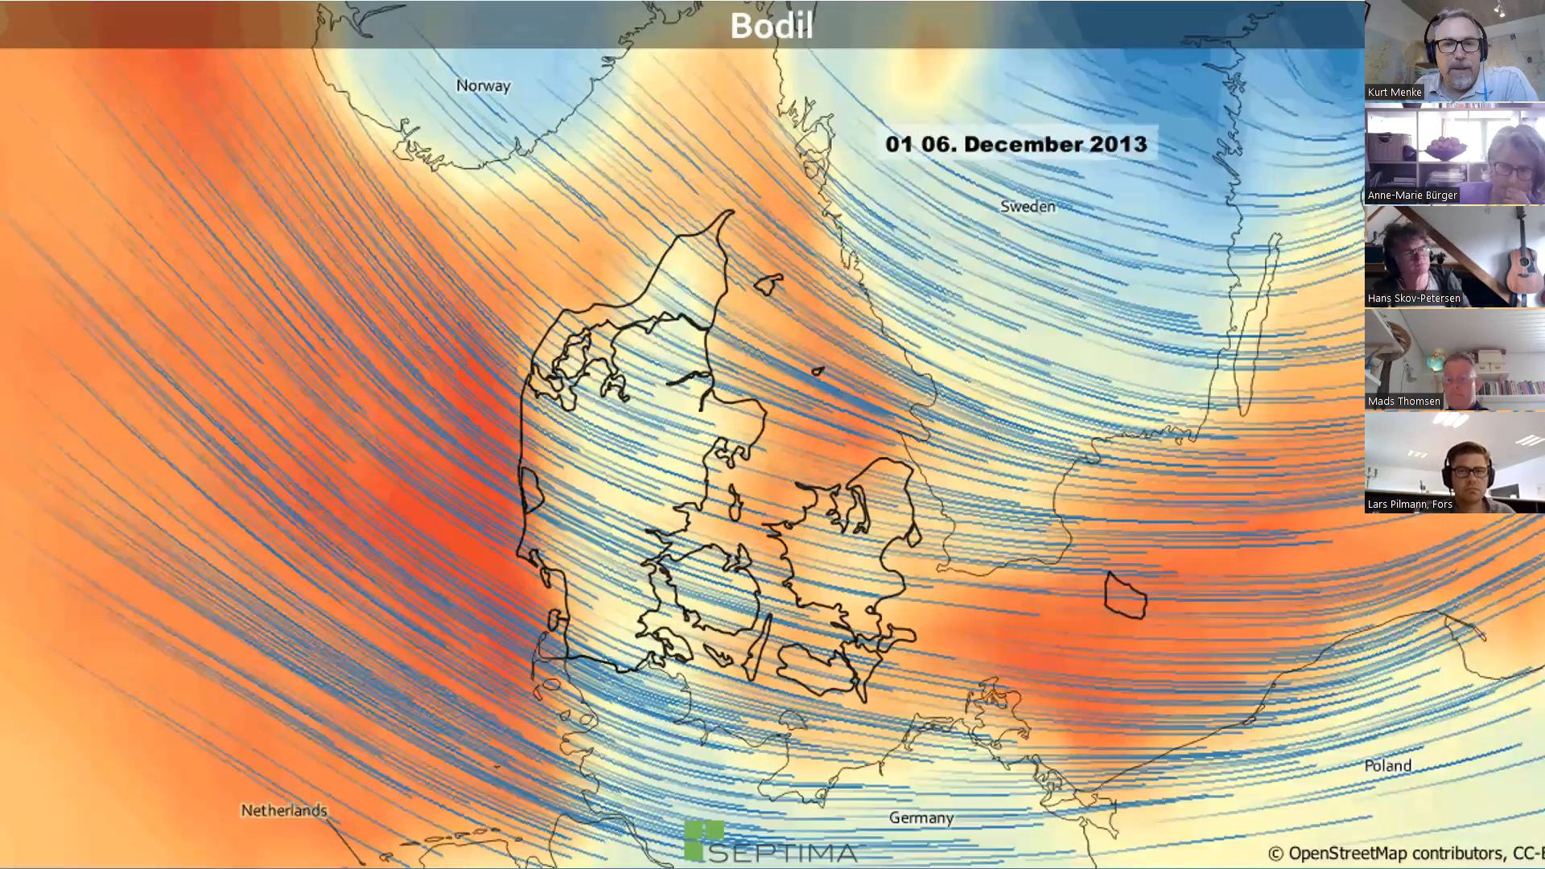
Advance the show past the Lightning data slide to the 05. December 2013 Bodil lightning animation and end the show there.
key(Right)
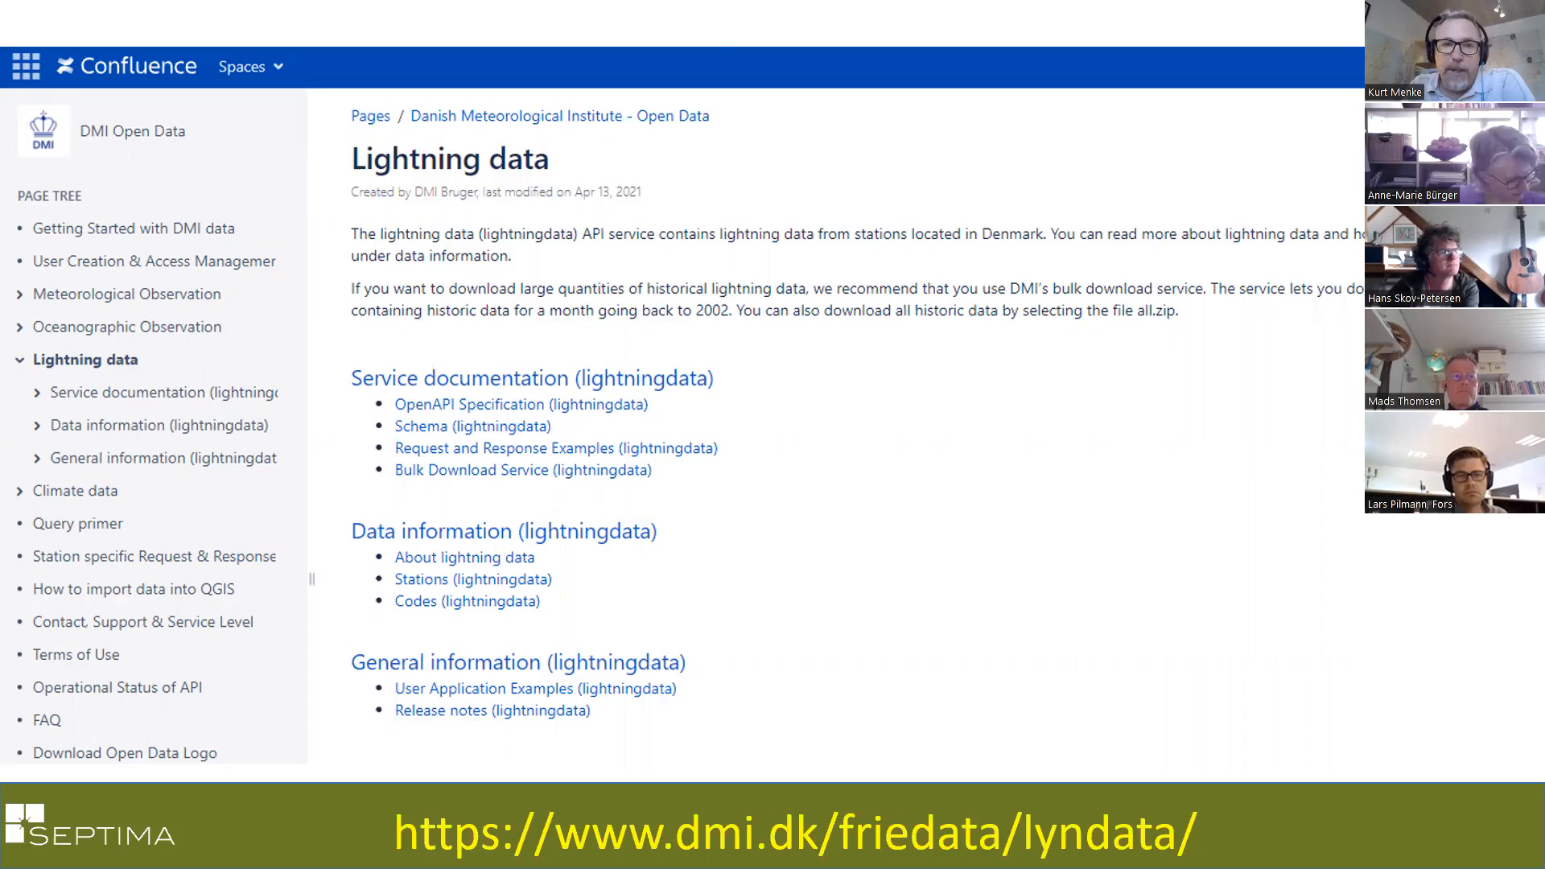
key(Right)
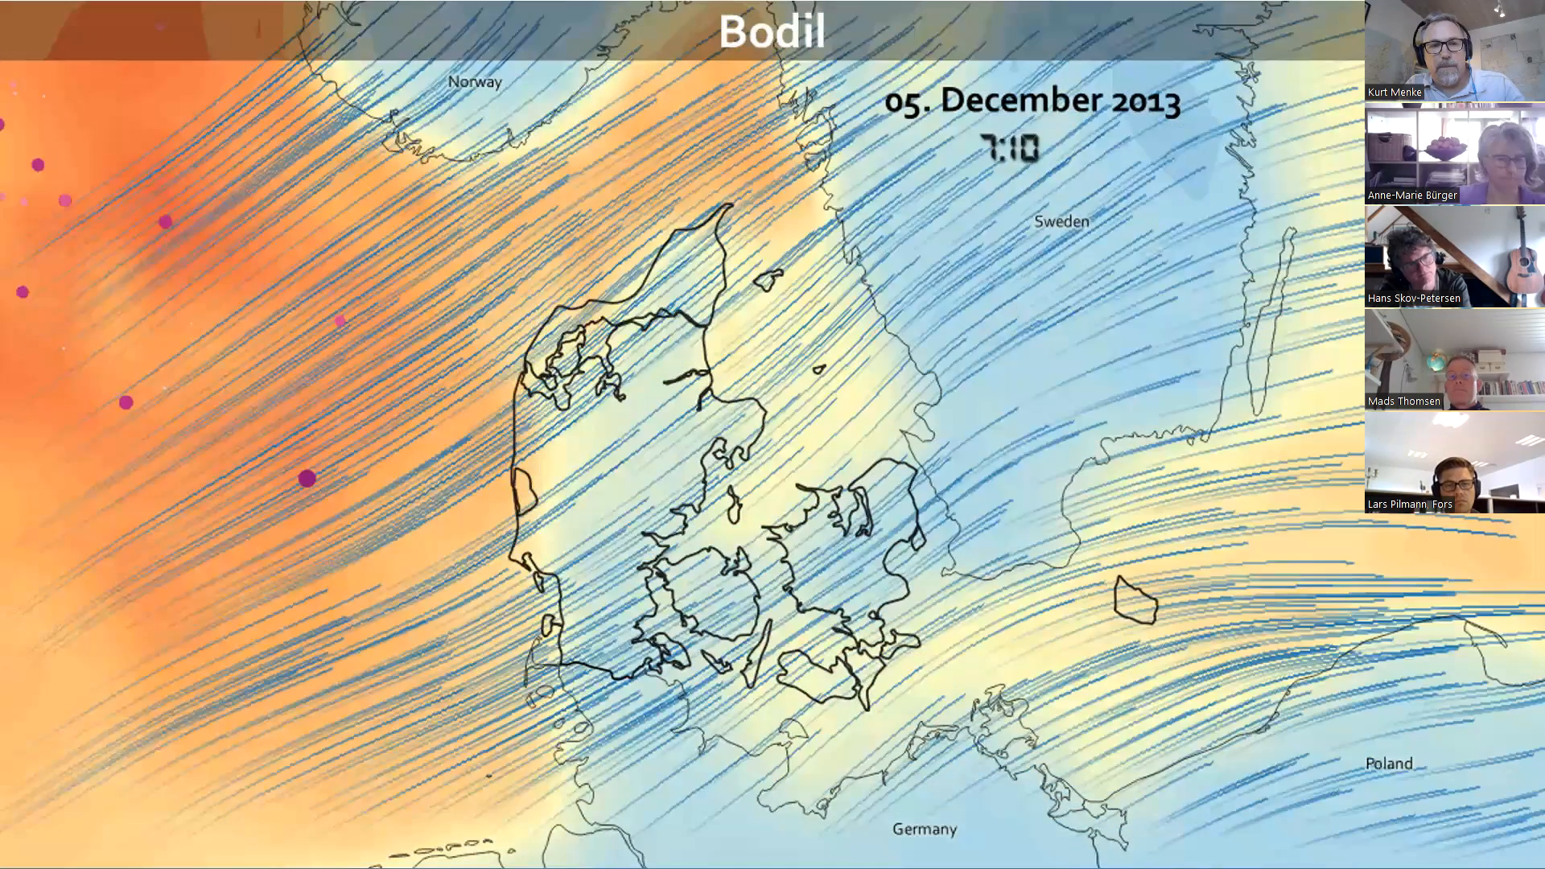
key(Escape)
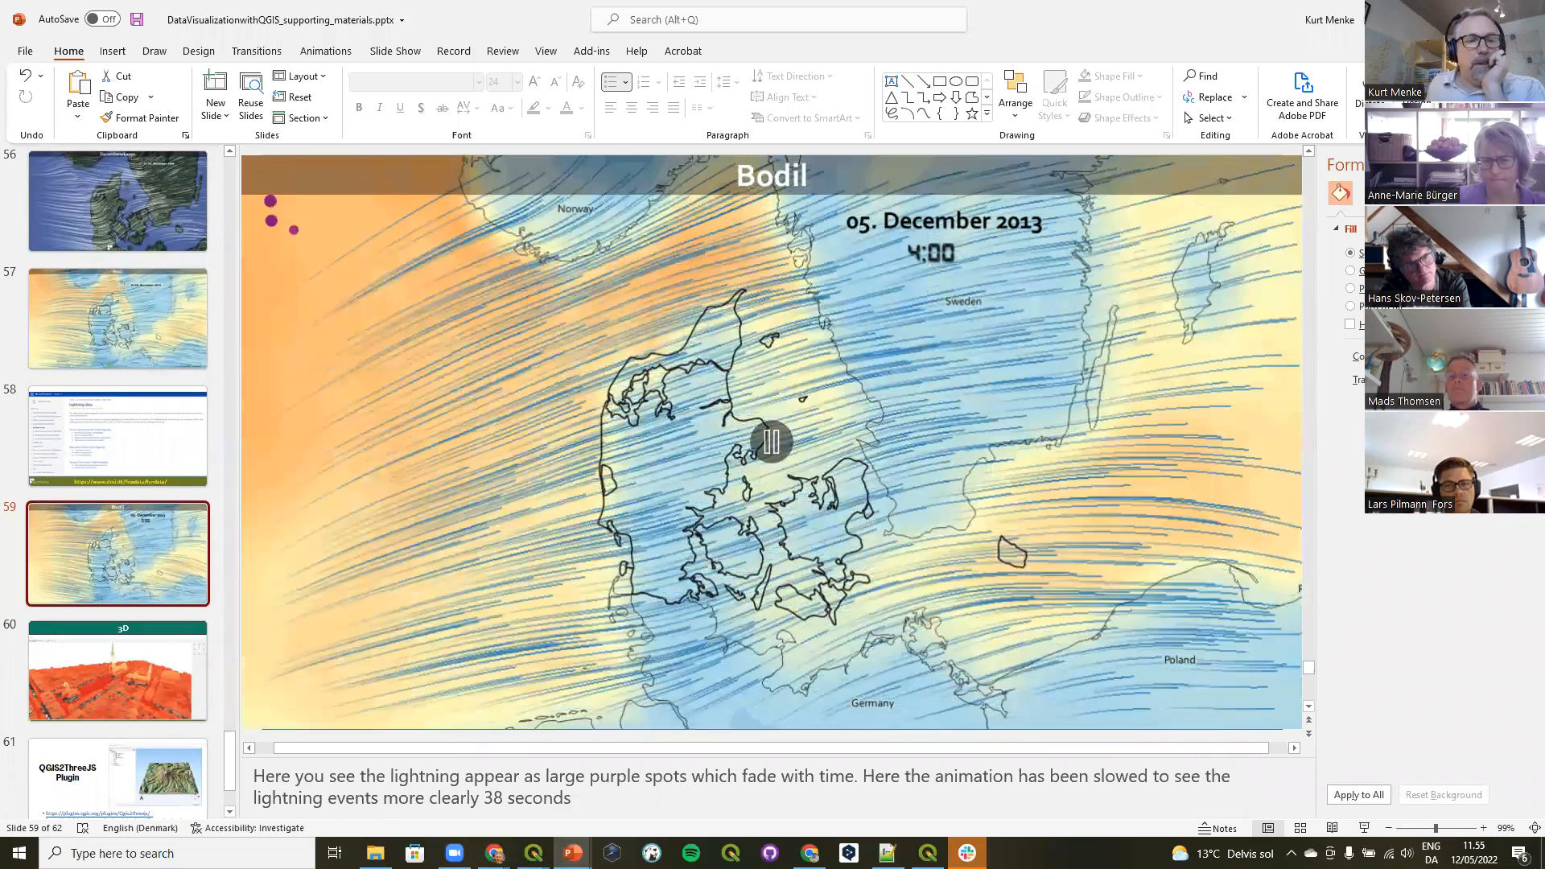
Start the slide show from the QGIS2ThreeJS Plugin slide and open the display options for swapping out presenter view.
click(108, 772)
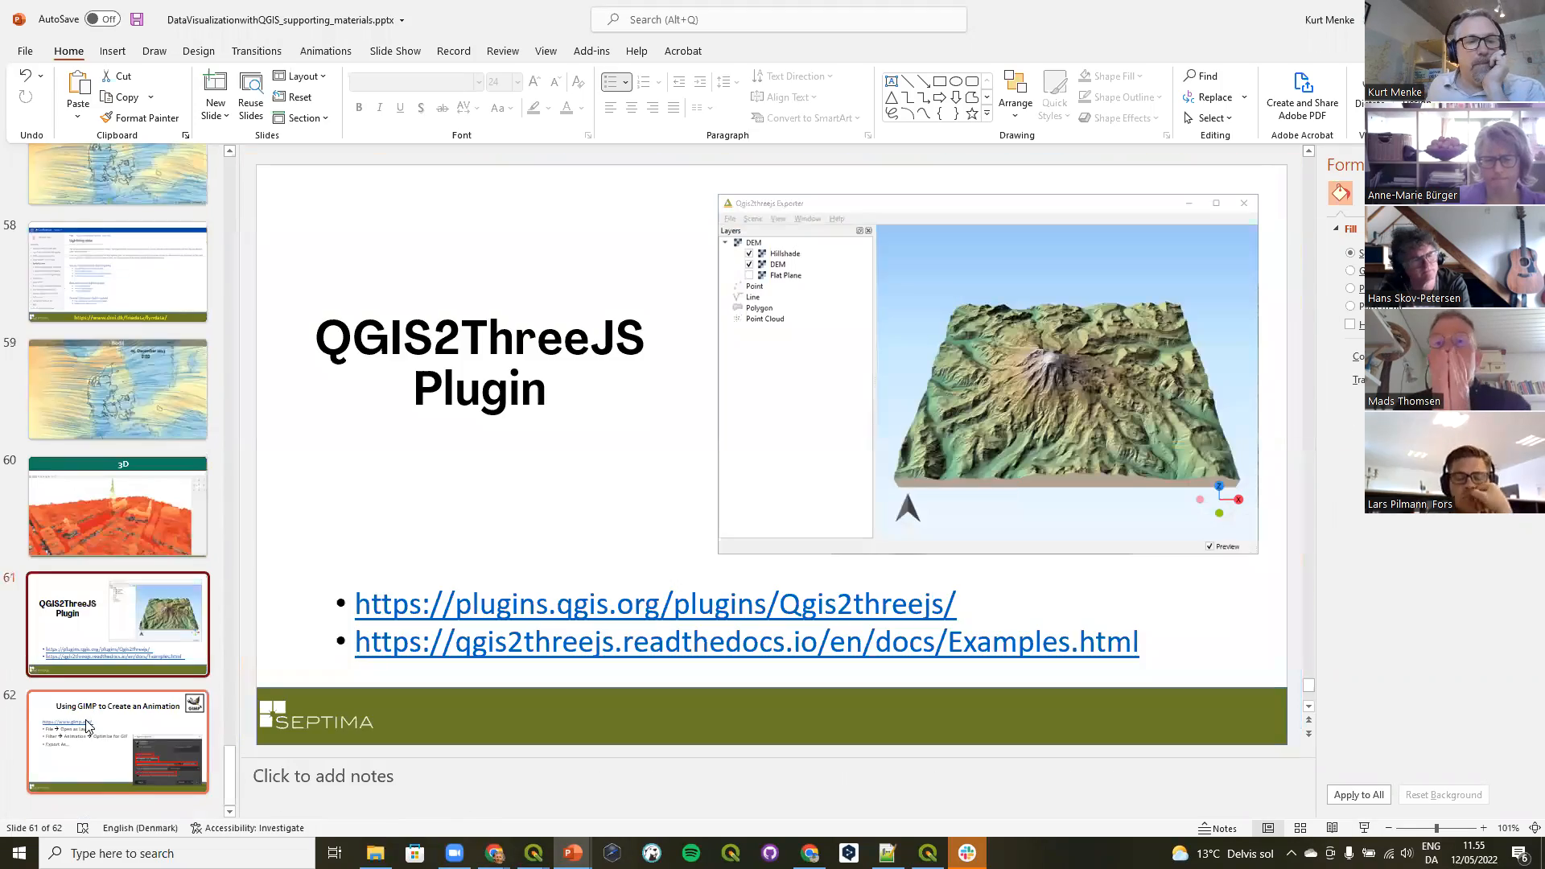
click(1364, 827)
click(253, 26)
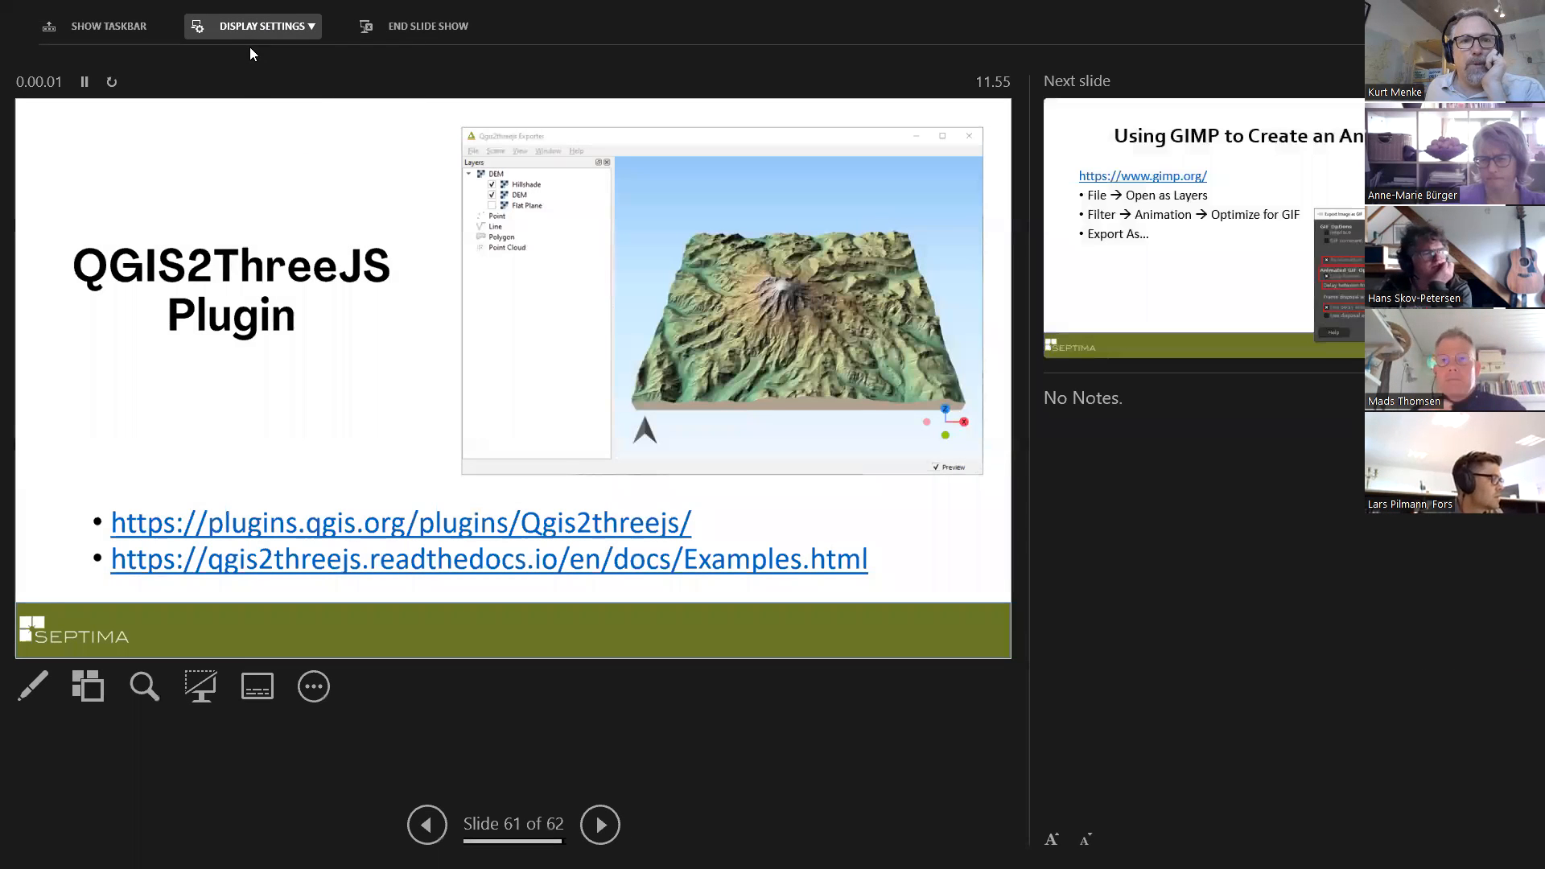